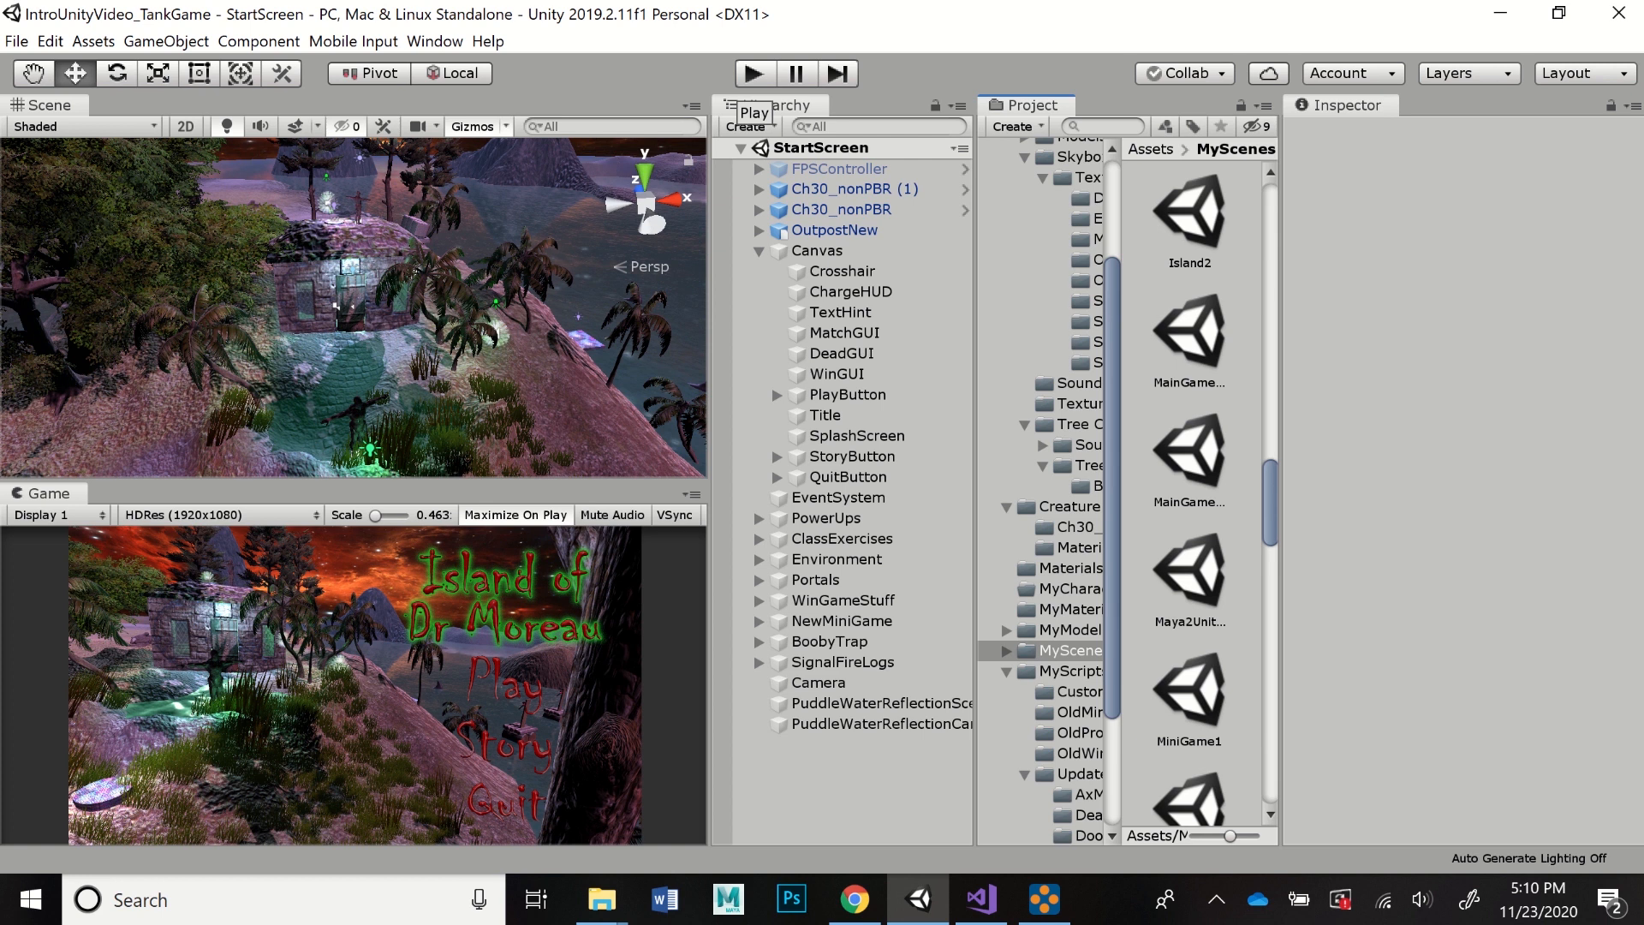
# - Play-test the StartScreen scene, start the game from its title screen, travel across the water past the rafts, and stop play mode
pyautogui.click(753, 73)
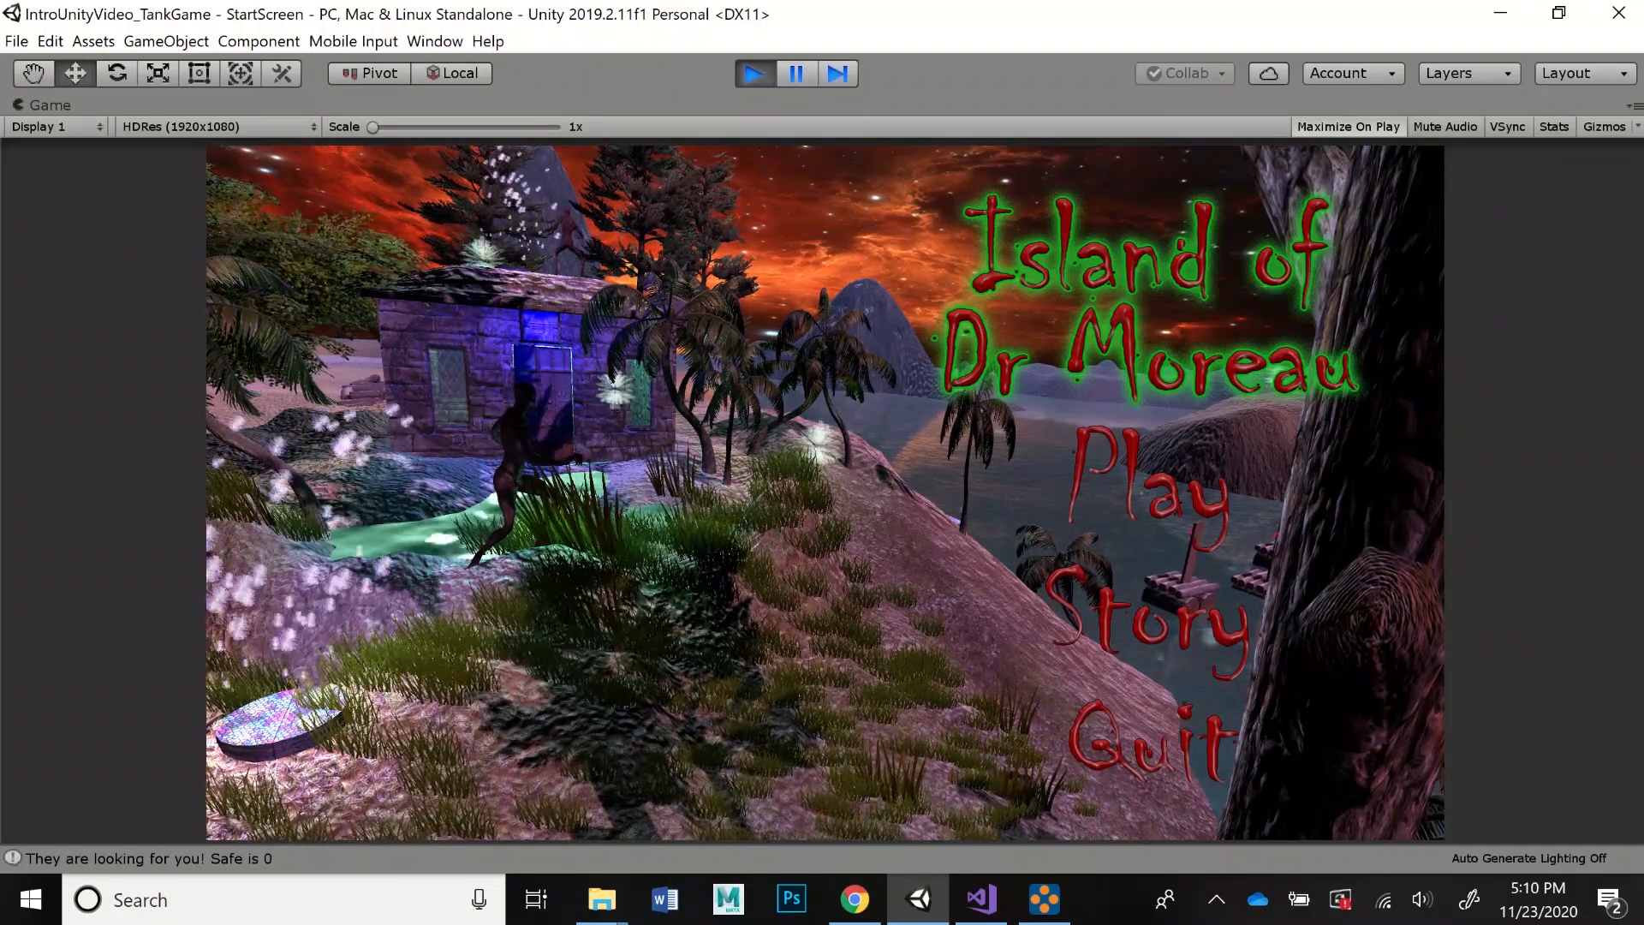
pyautogui.click(1148, 492)
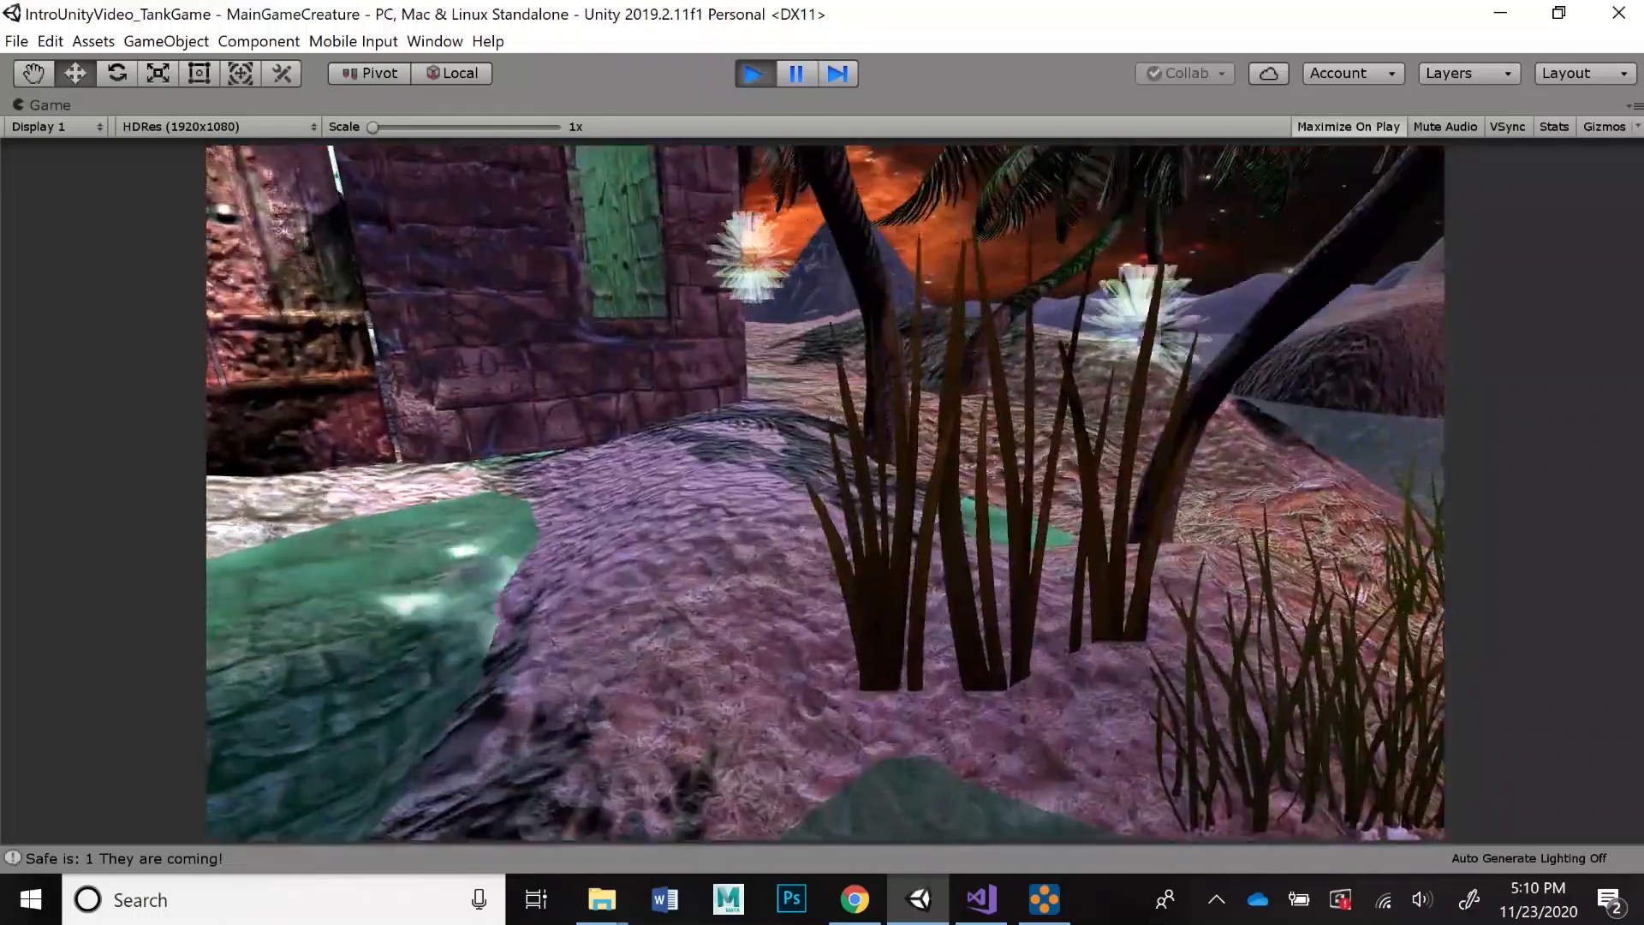
pyautogui.press('w')
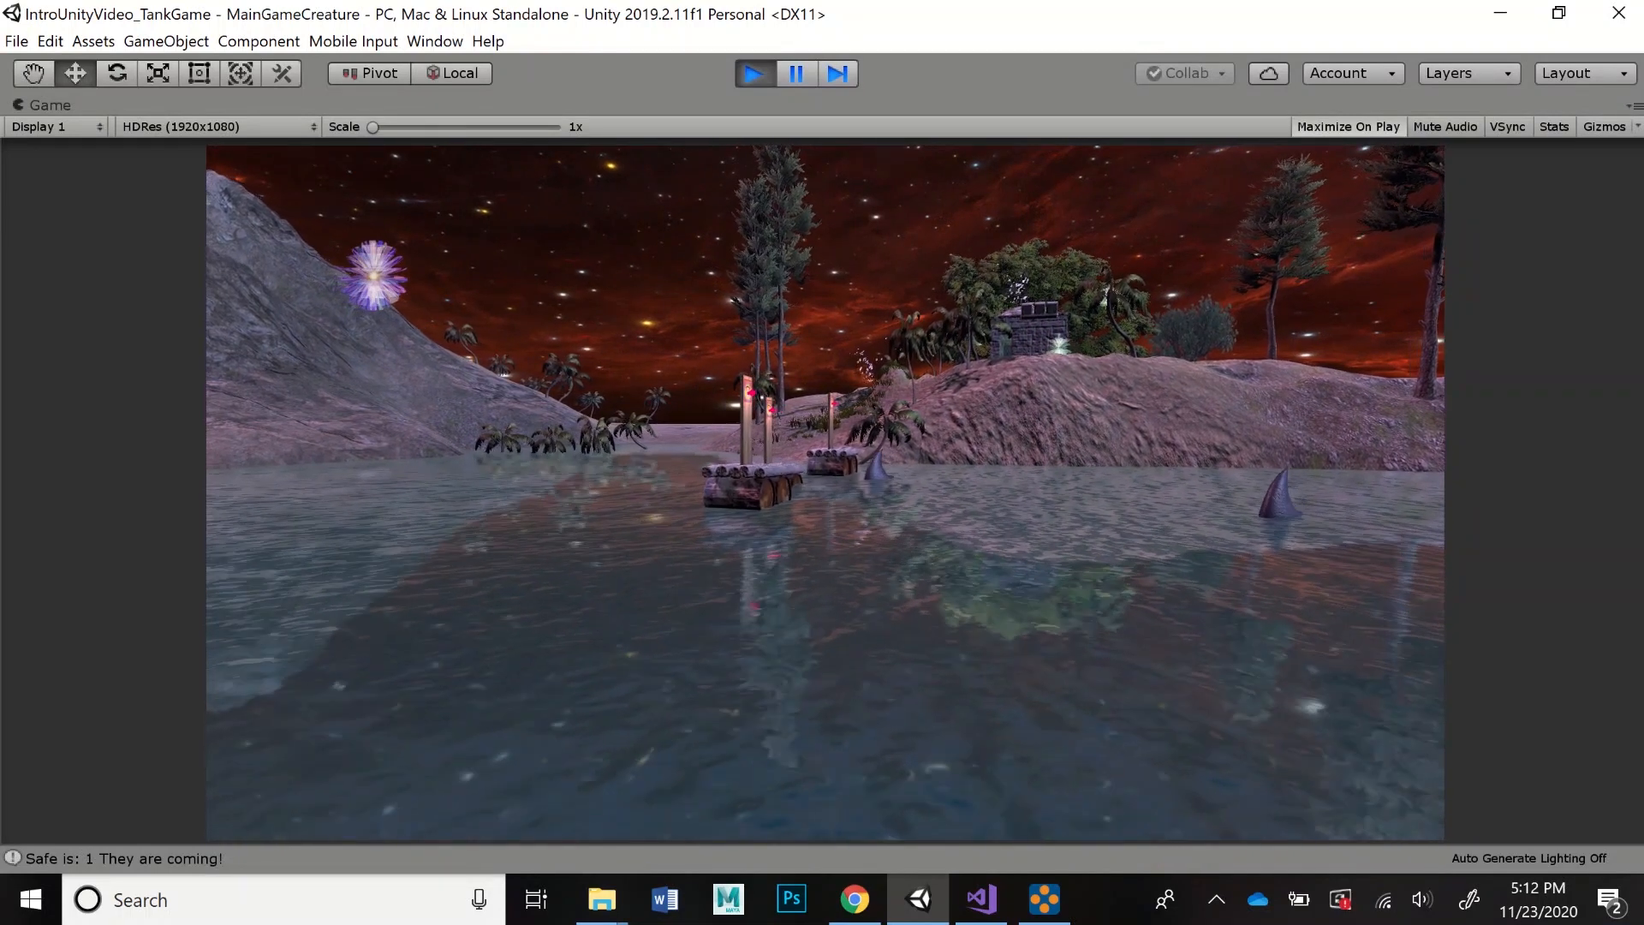
pyautogui.press('d')
pyautogui.press('w')
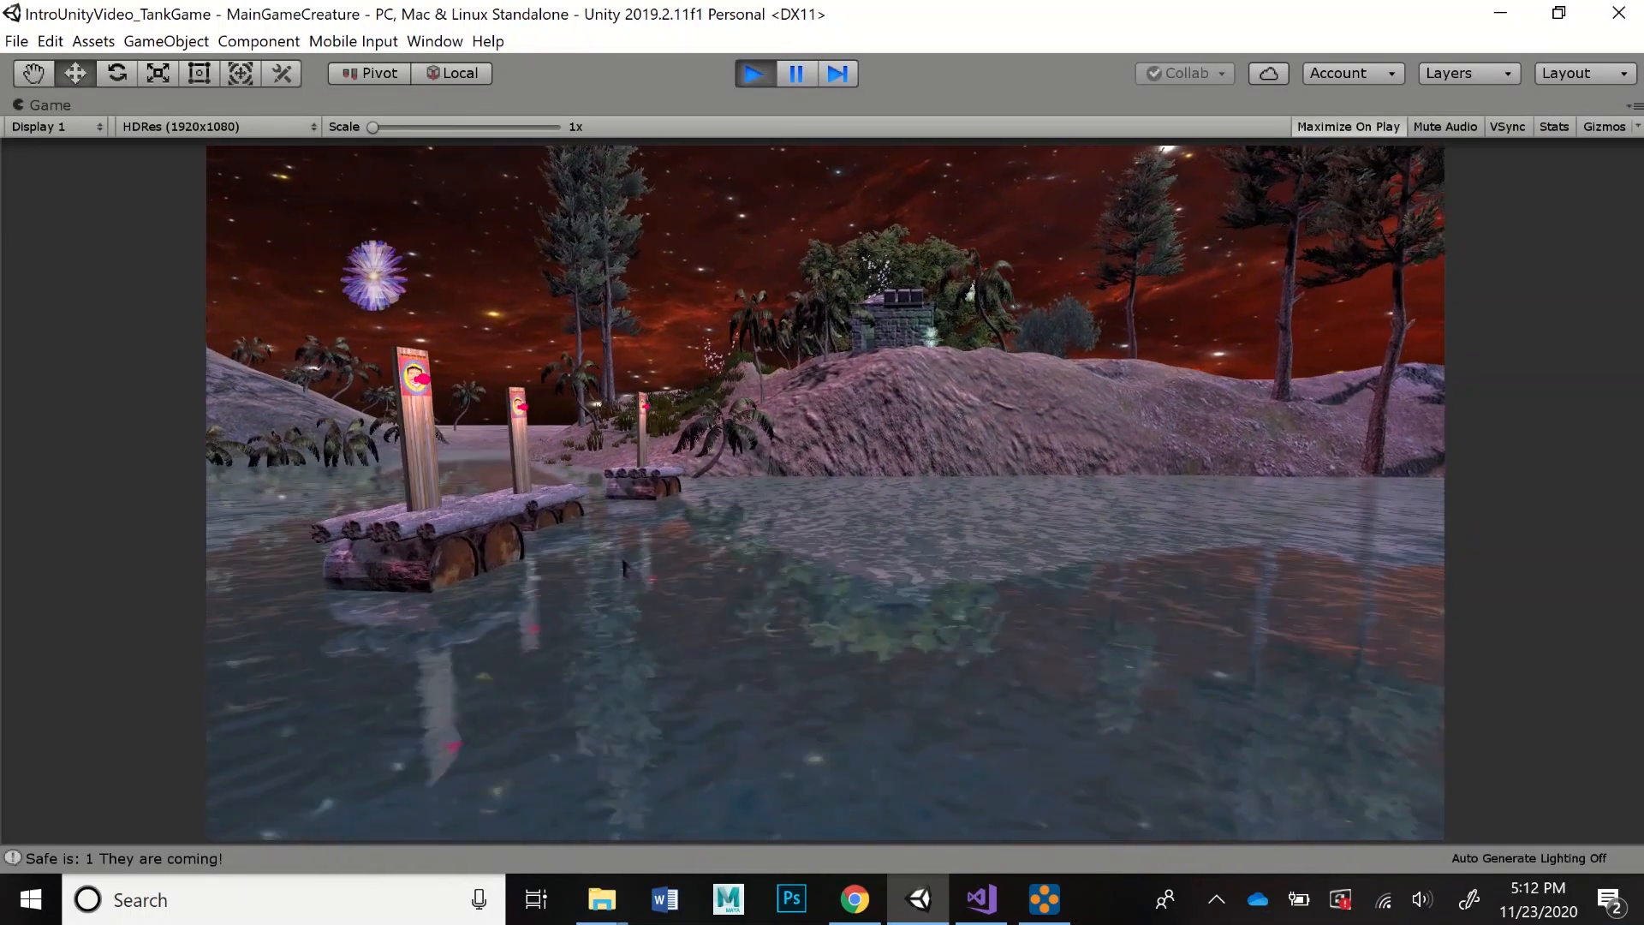
pyautogui.press('w')
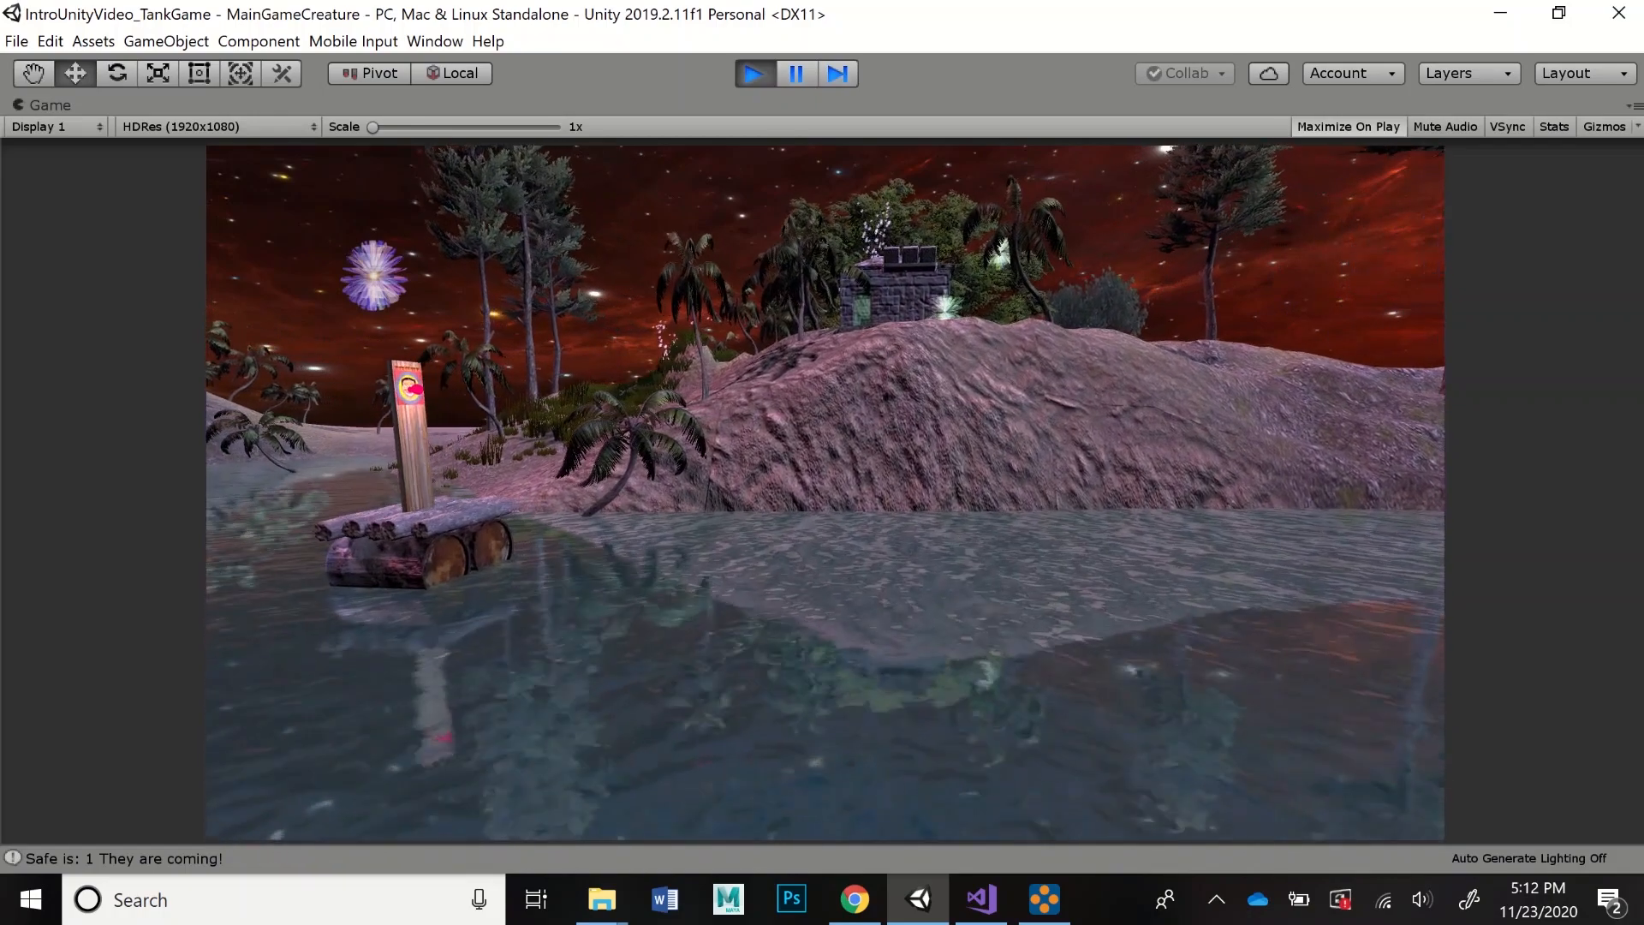
pyautogui.press('w')
pyautogui.hotkey('ctrl', 'p')
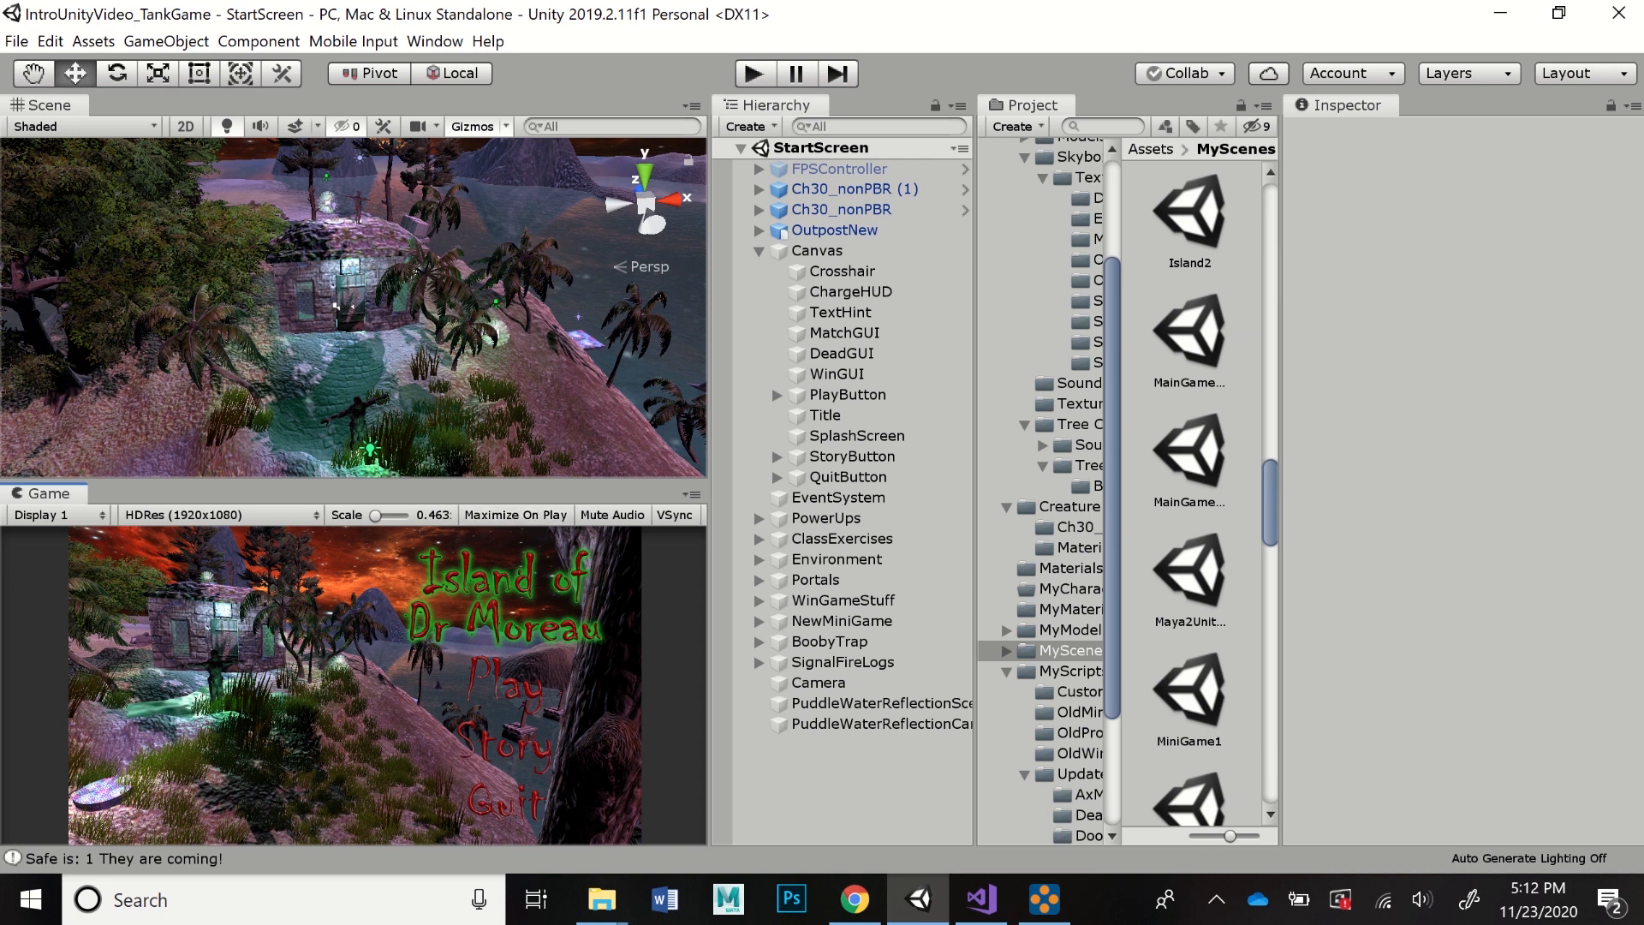
# - Run the StartScreen scene to watch the creature in the Scene and Game views side by side, and stop play mode
pyautogui.keyDown('alt'); pyautogui.moveTo(360, 317); pyautogui.dragTo(363, 208); pyautogui.keyUp('alt')
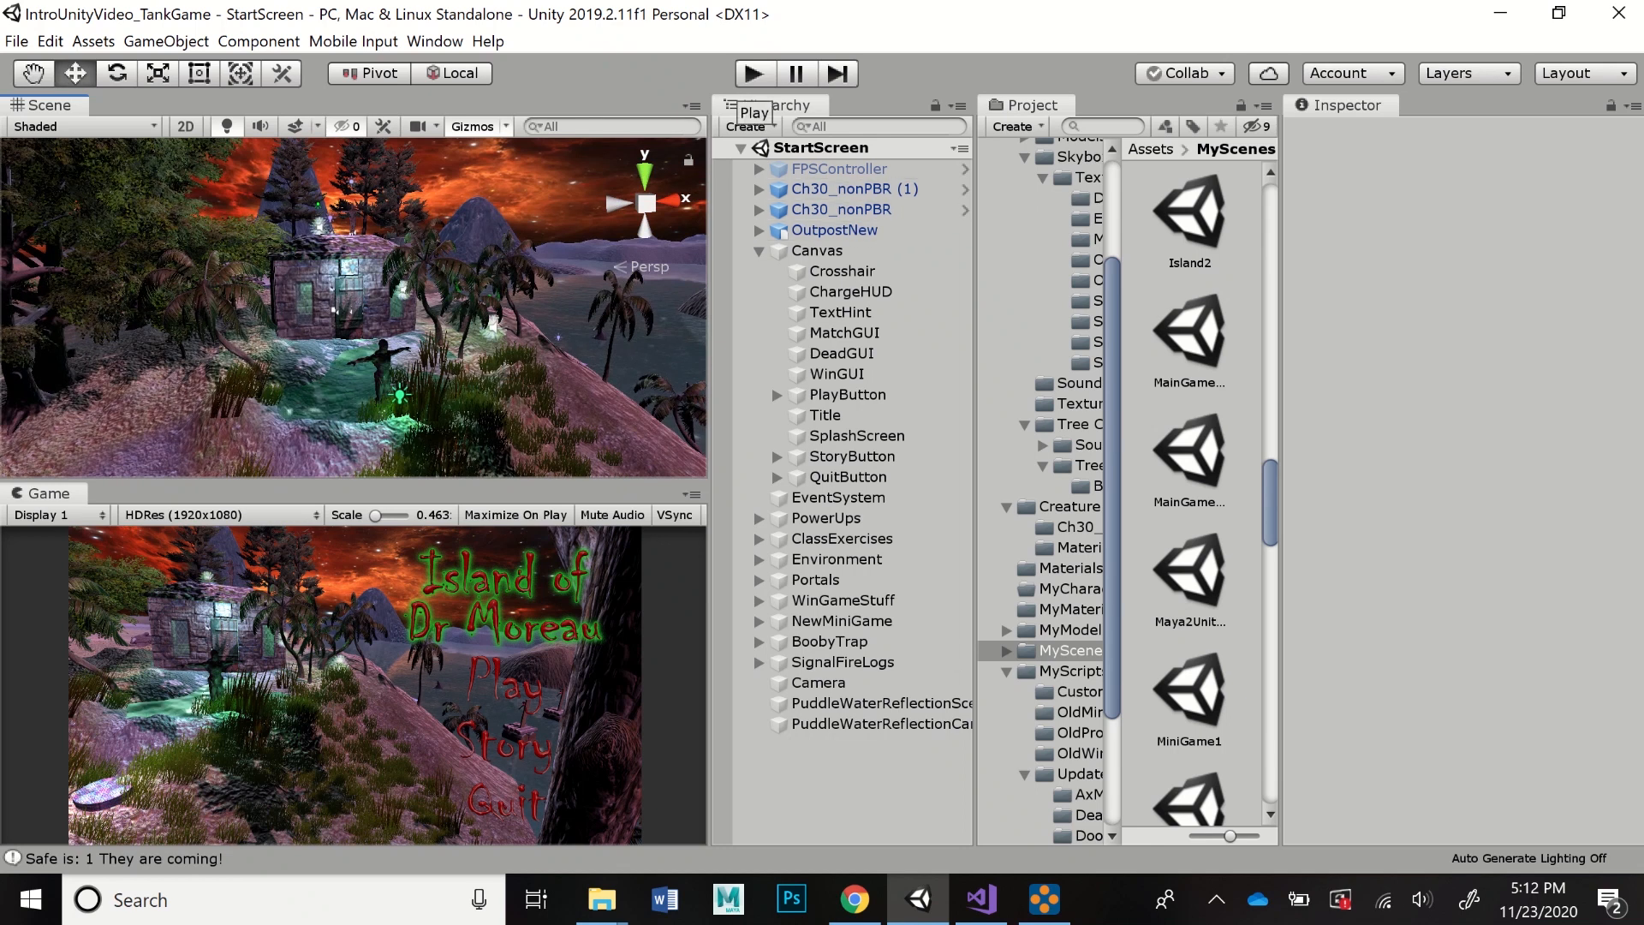
pyautogui.click(753, 73)
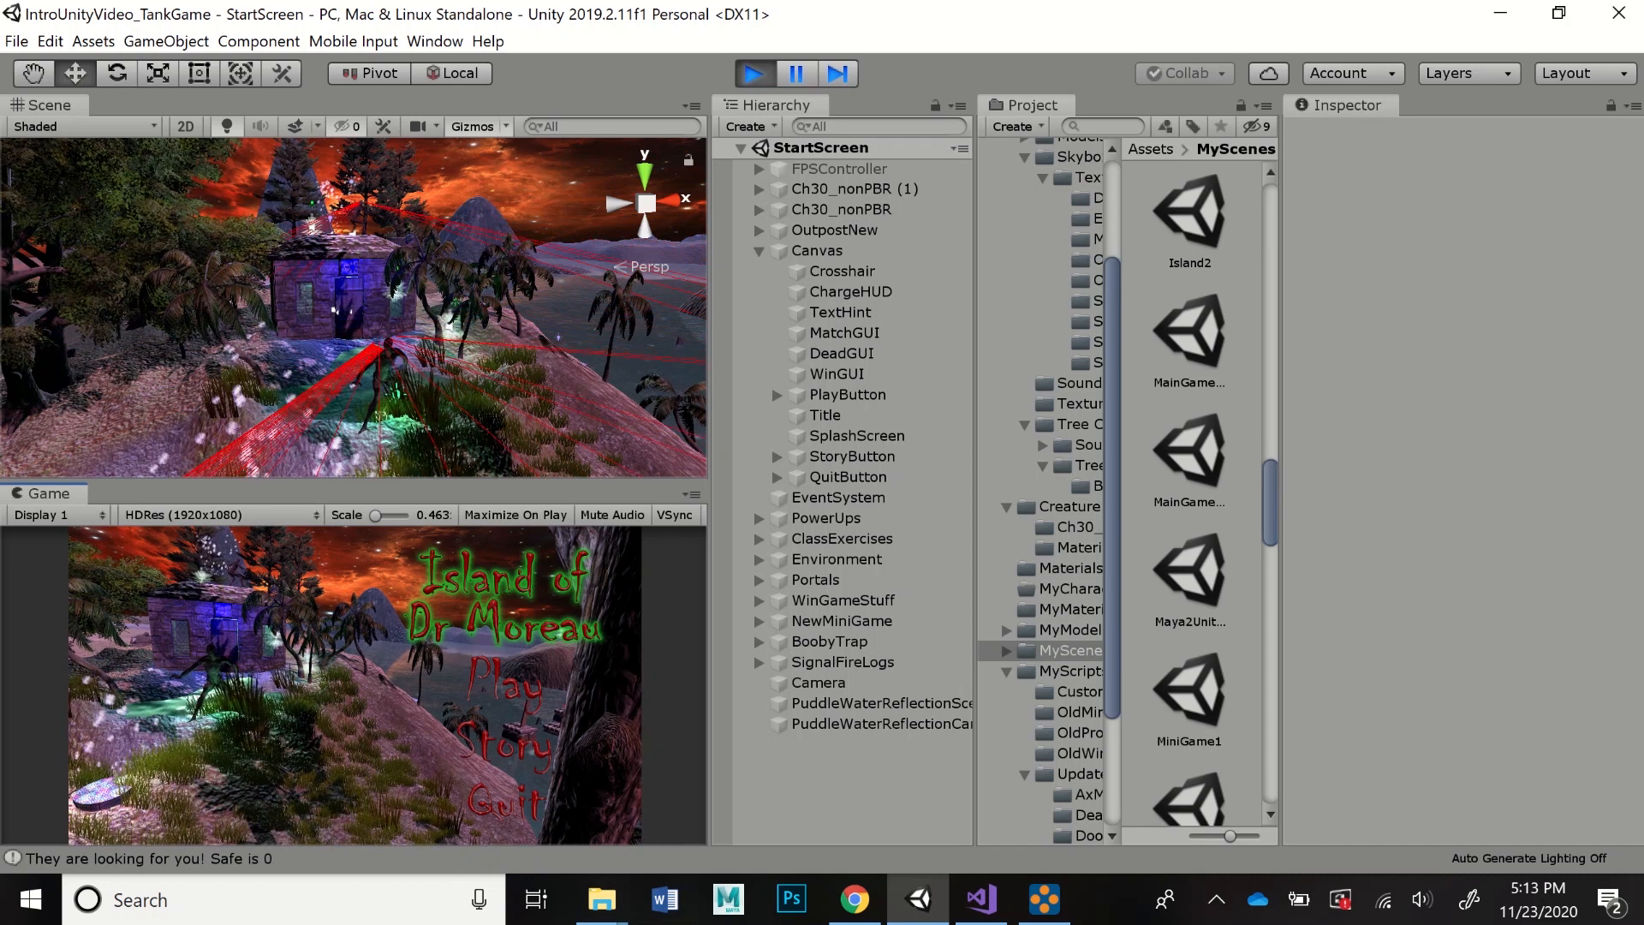
pyautogui.hotkey('ctrl', 'p')
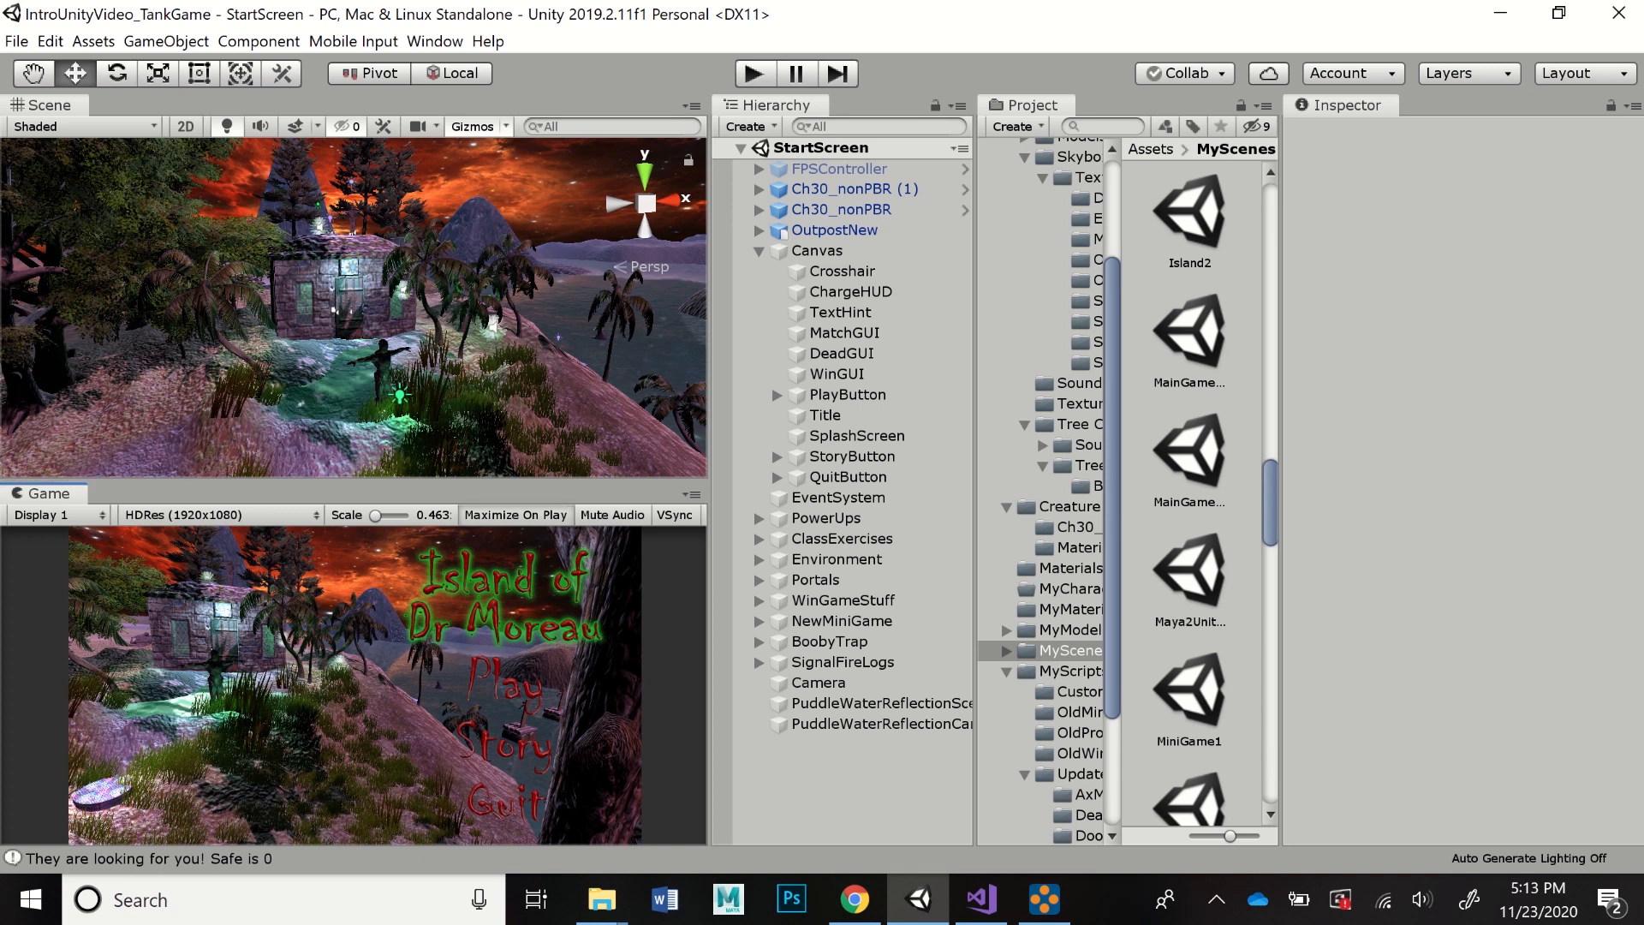
# - Play-test the StartScreen scene again, start the game and let the creatures kill the player, and stop play mode
pyautogui.hotkey('ctrl', 'p')
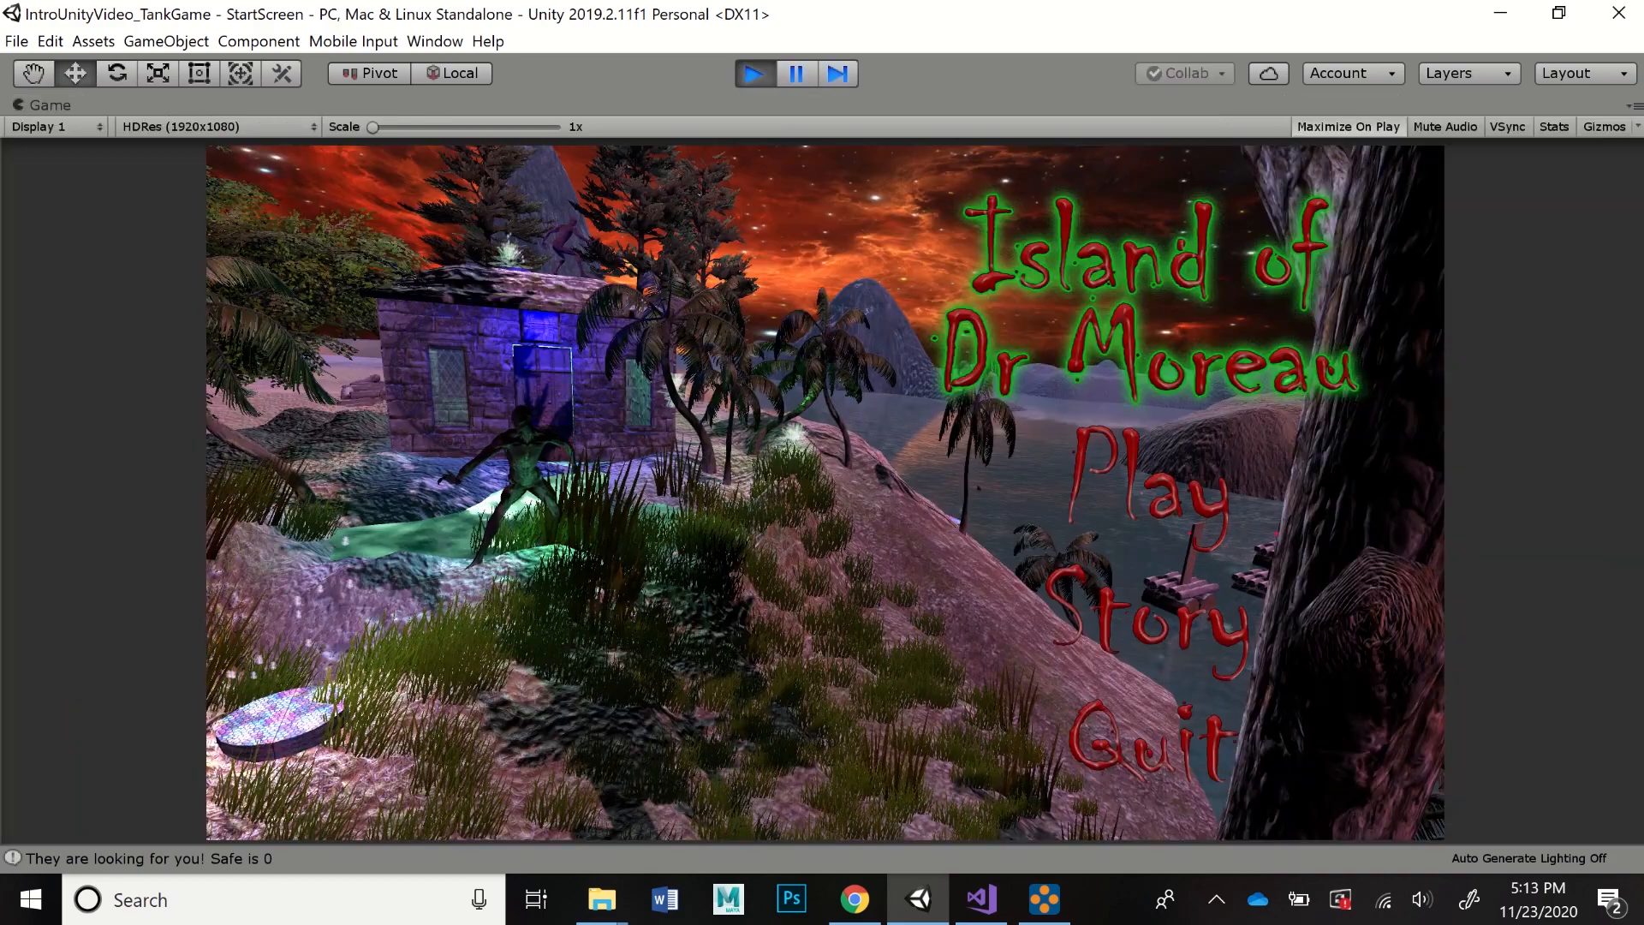
pyautogui.click(1147, 488)
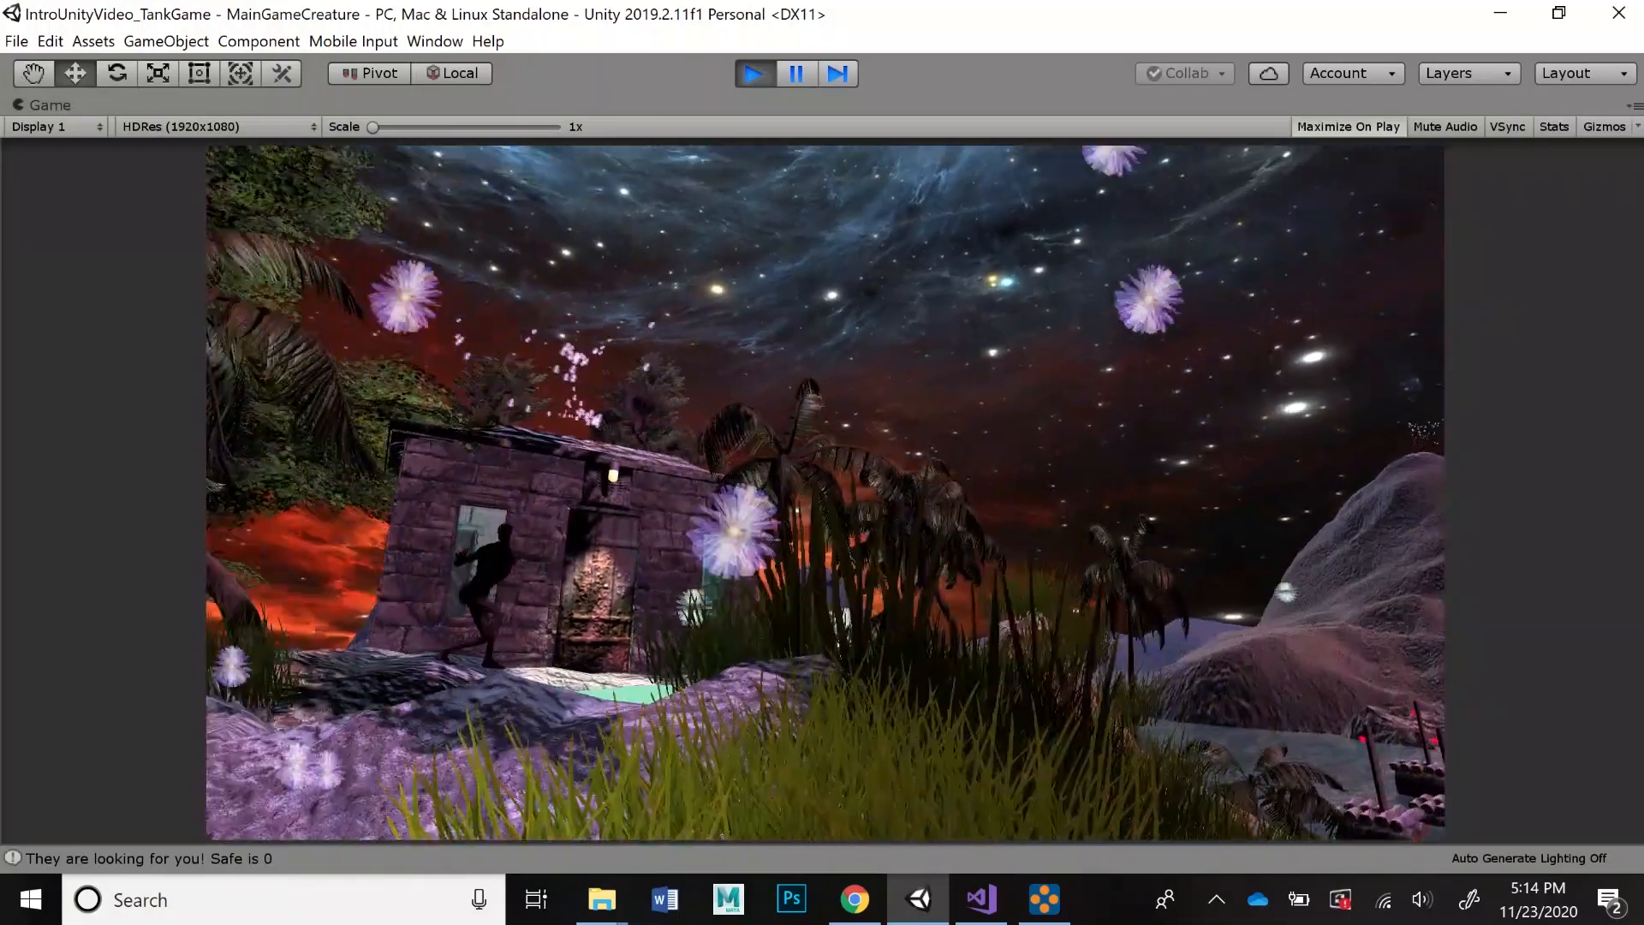
pyautogui.press('w')
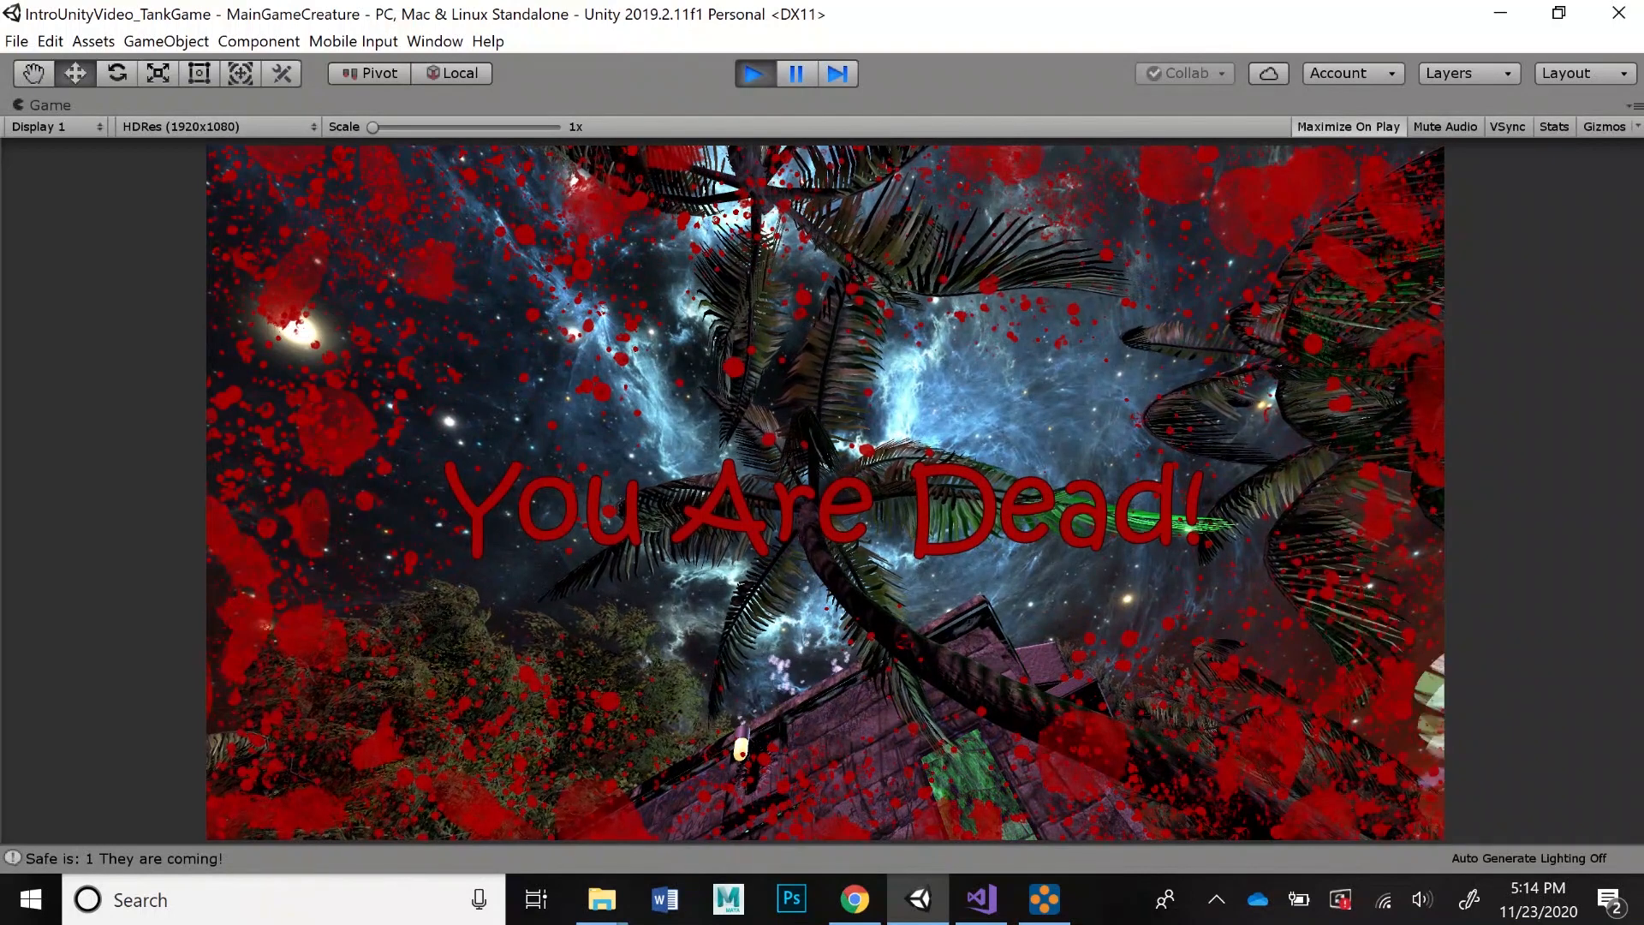
pyautogui.hotkey('ctrl', 'p')
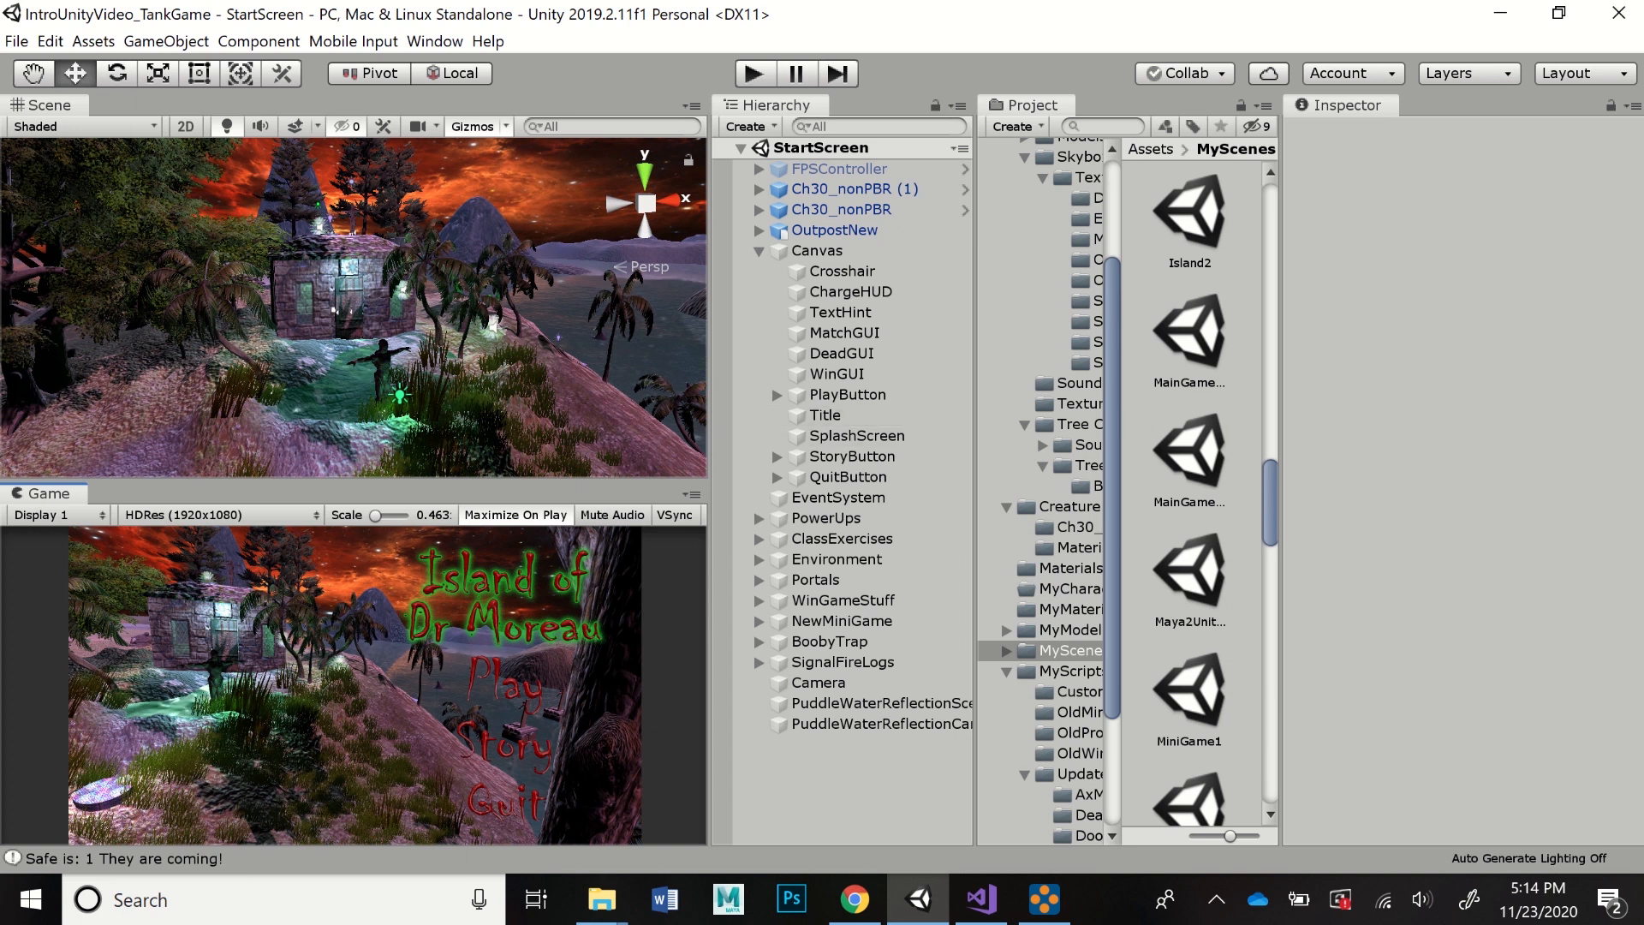
# - Open the MainGameLevel scene from the MyScenes folder
pyautogui.click(1189, 332)
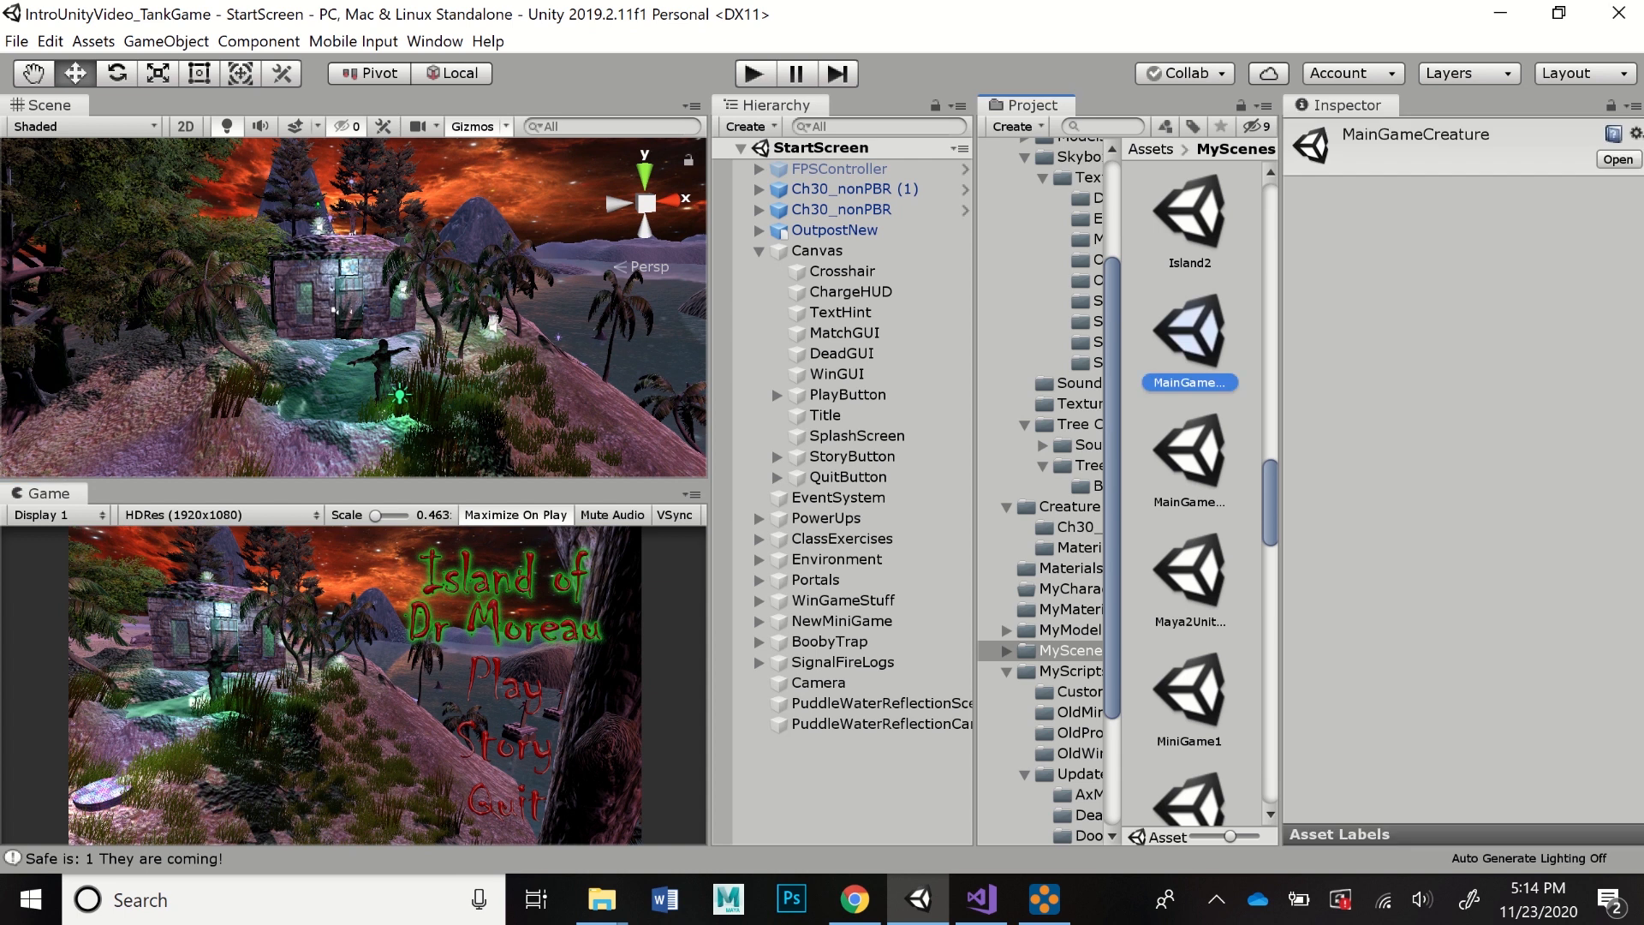
pyautogui.click(1189, 452)
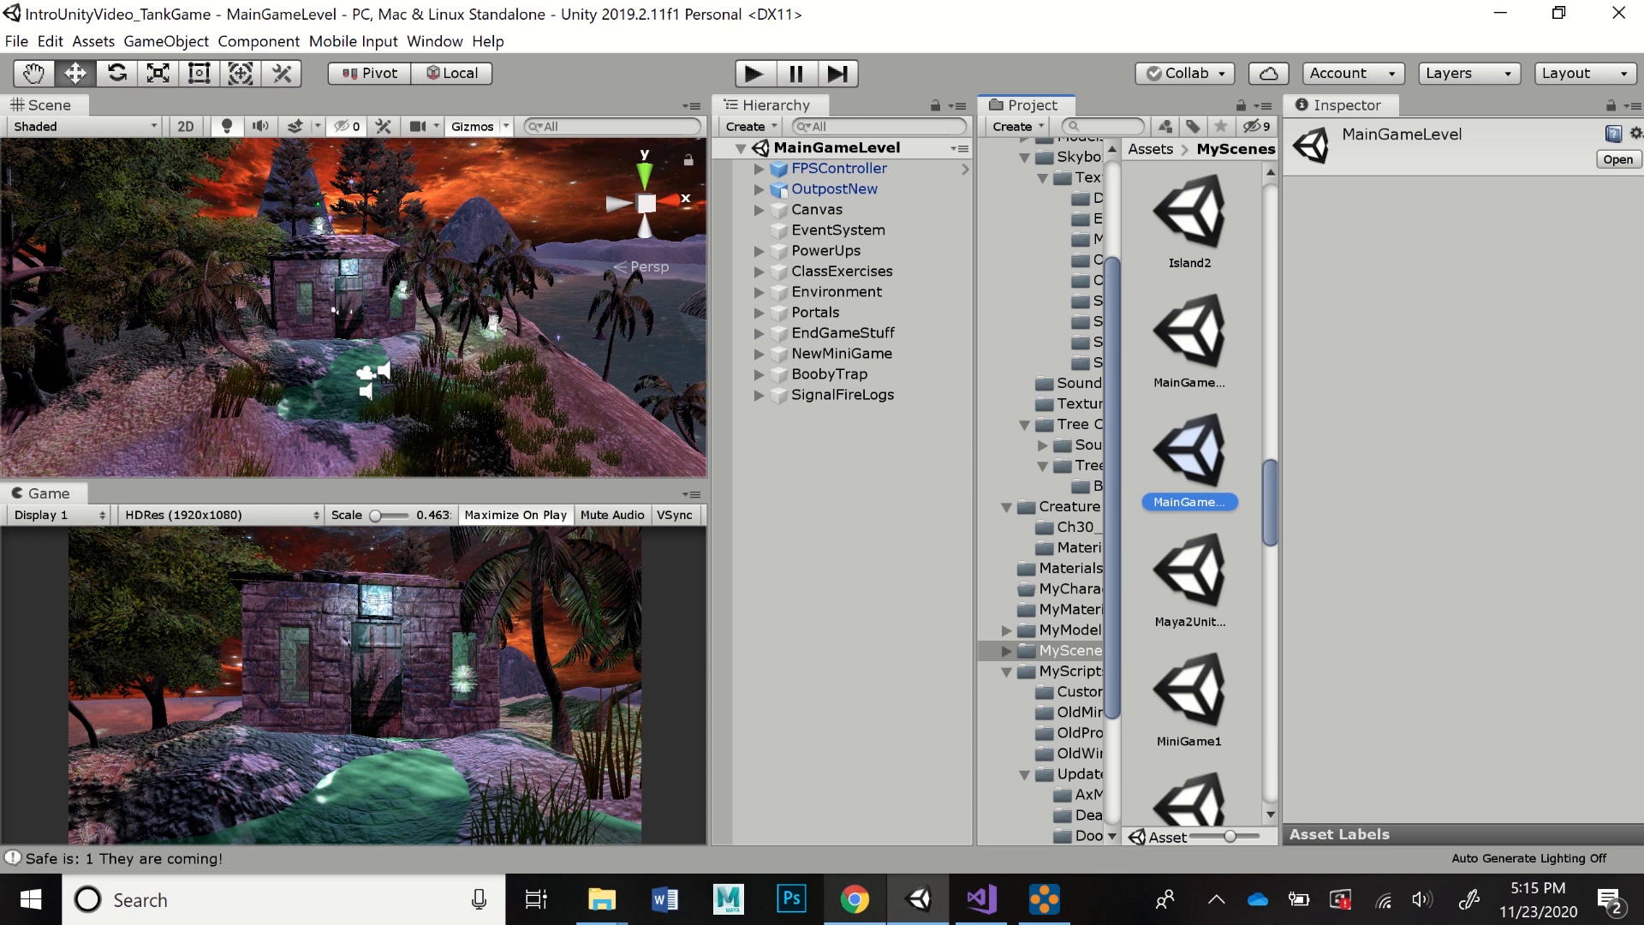
# - Switch to Mixamo in Chrome, examine the Mannequin character's download settings with the FBX for Unity(.fbx) format, and cancel the download
pyautogui.click(853, 899)
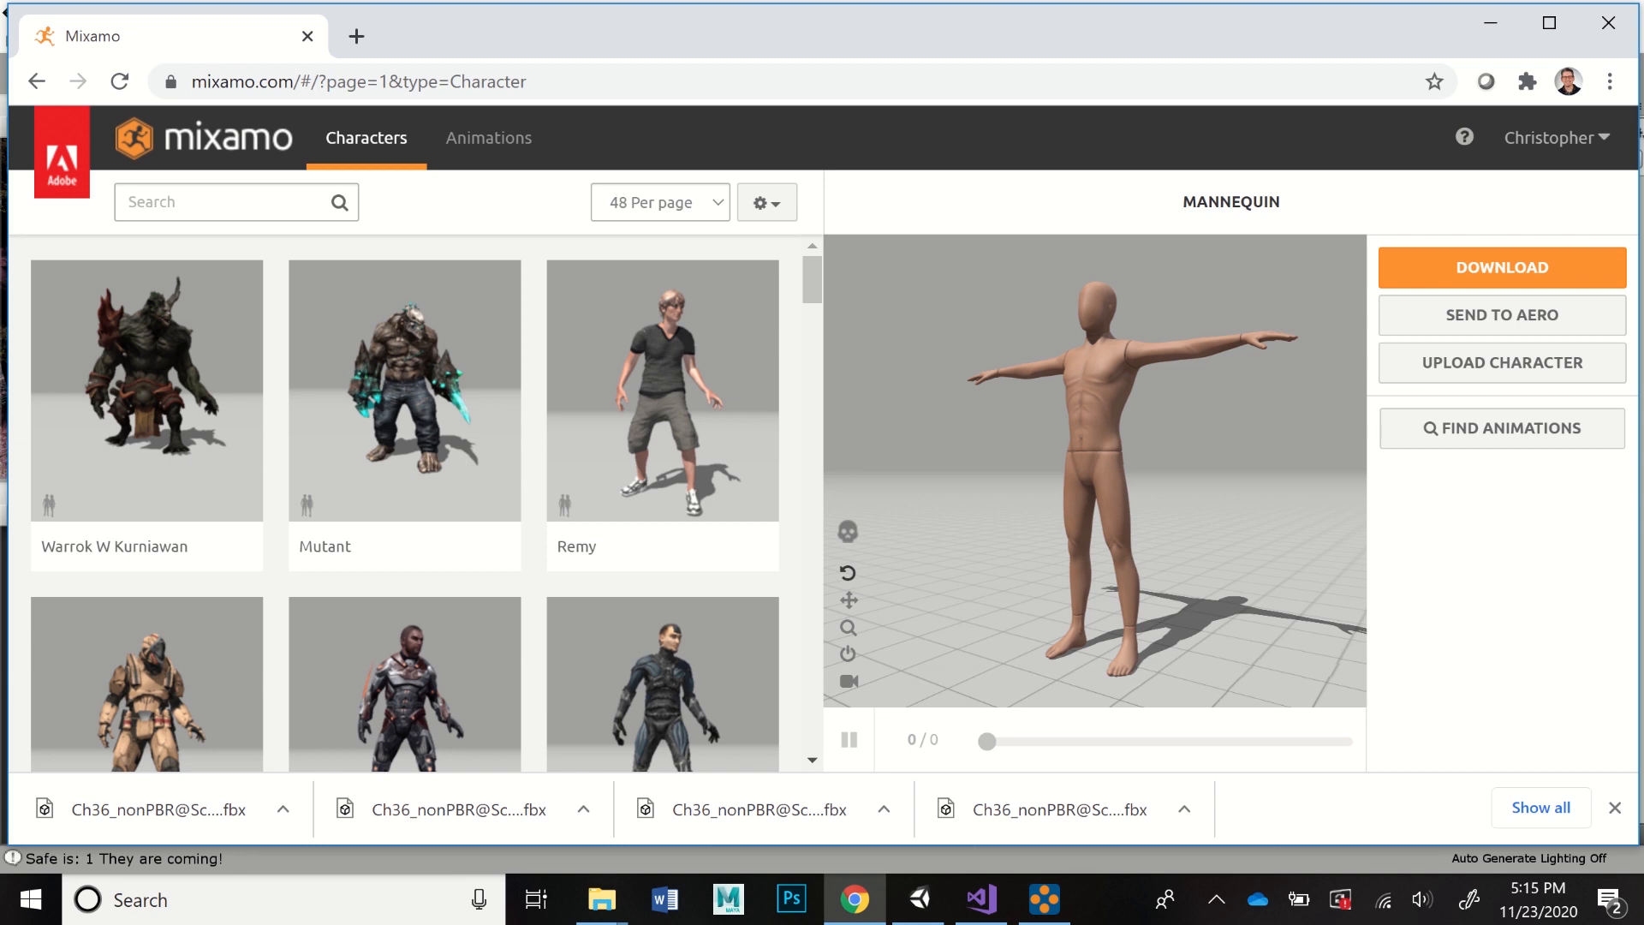
pyautogui.moveTo(1079, 445); pyautogui.dragTo(1123, 512)
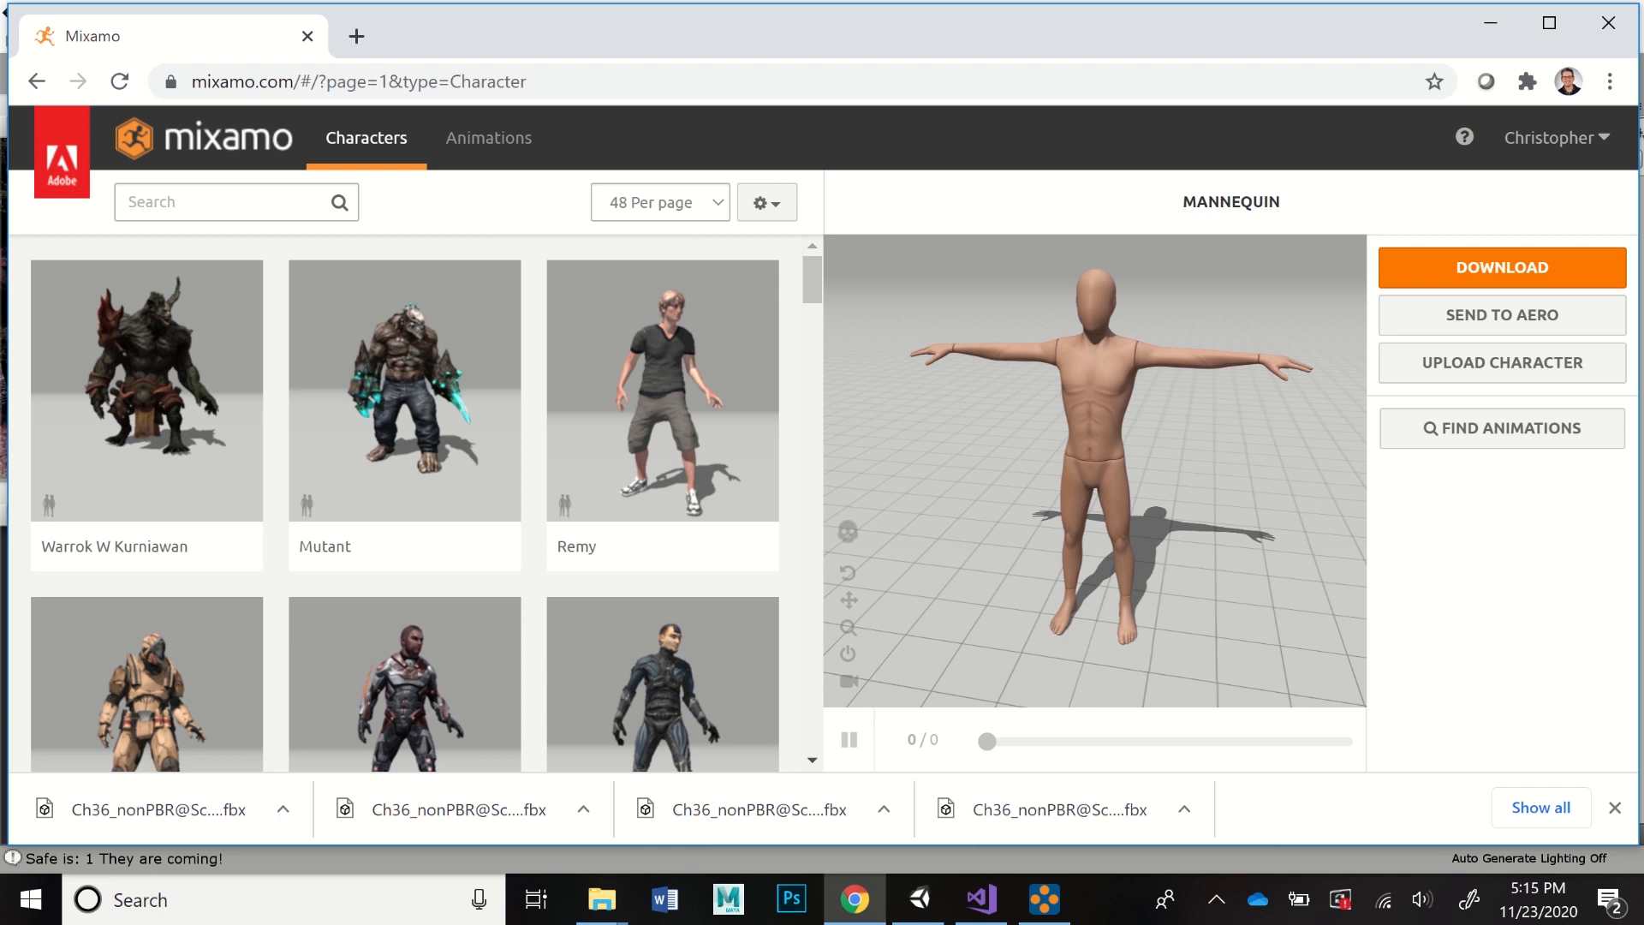
pyautogui.click(1502, 268)
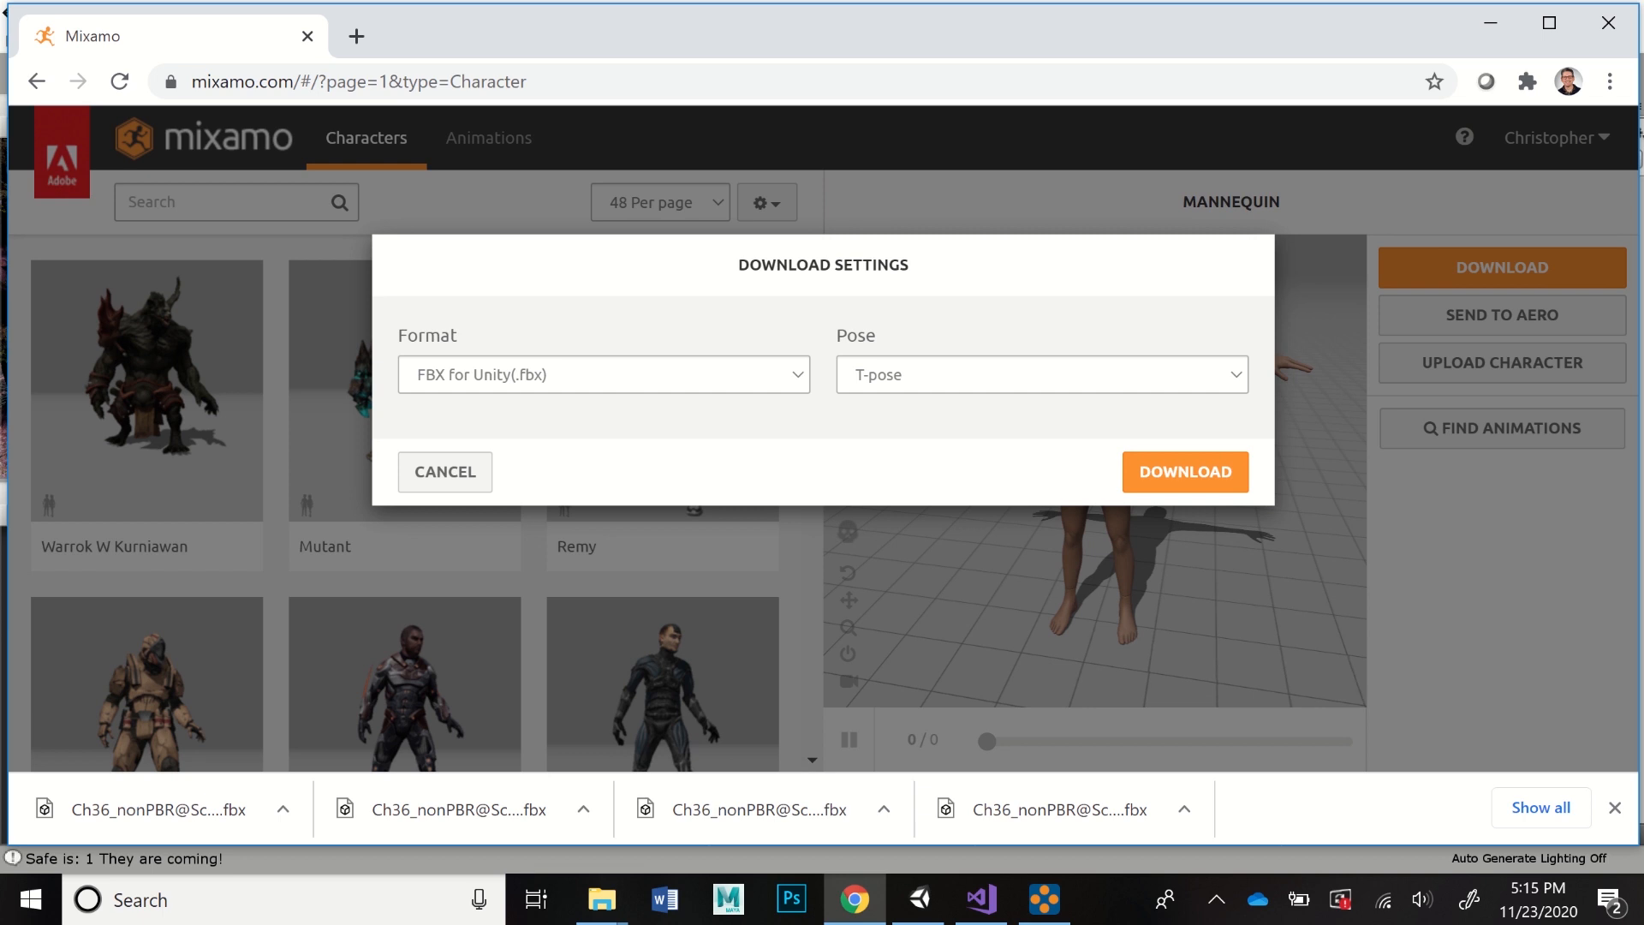
pyautogui.click(604, 375)
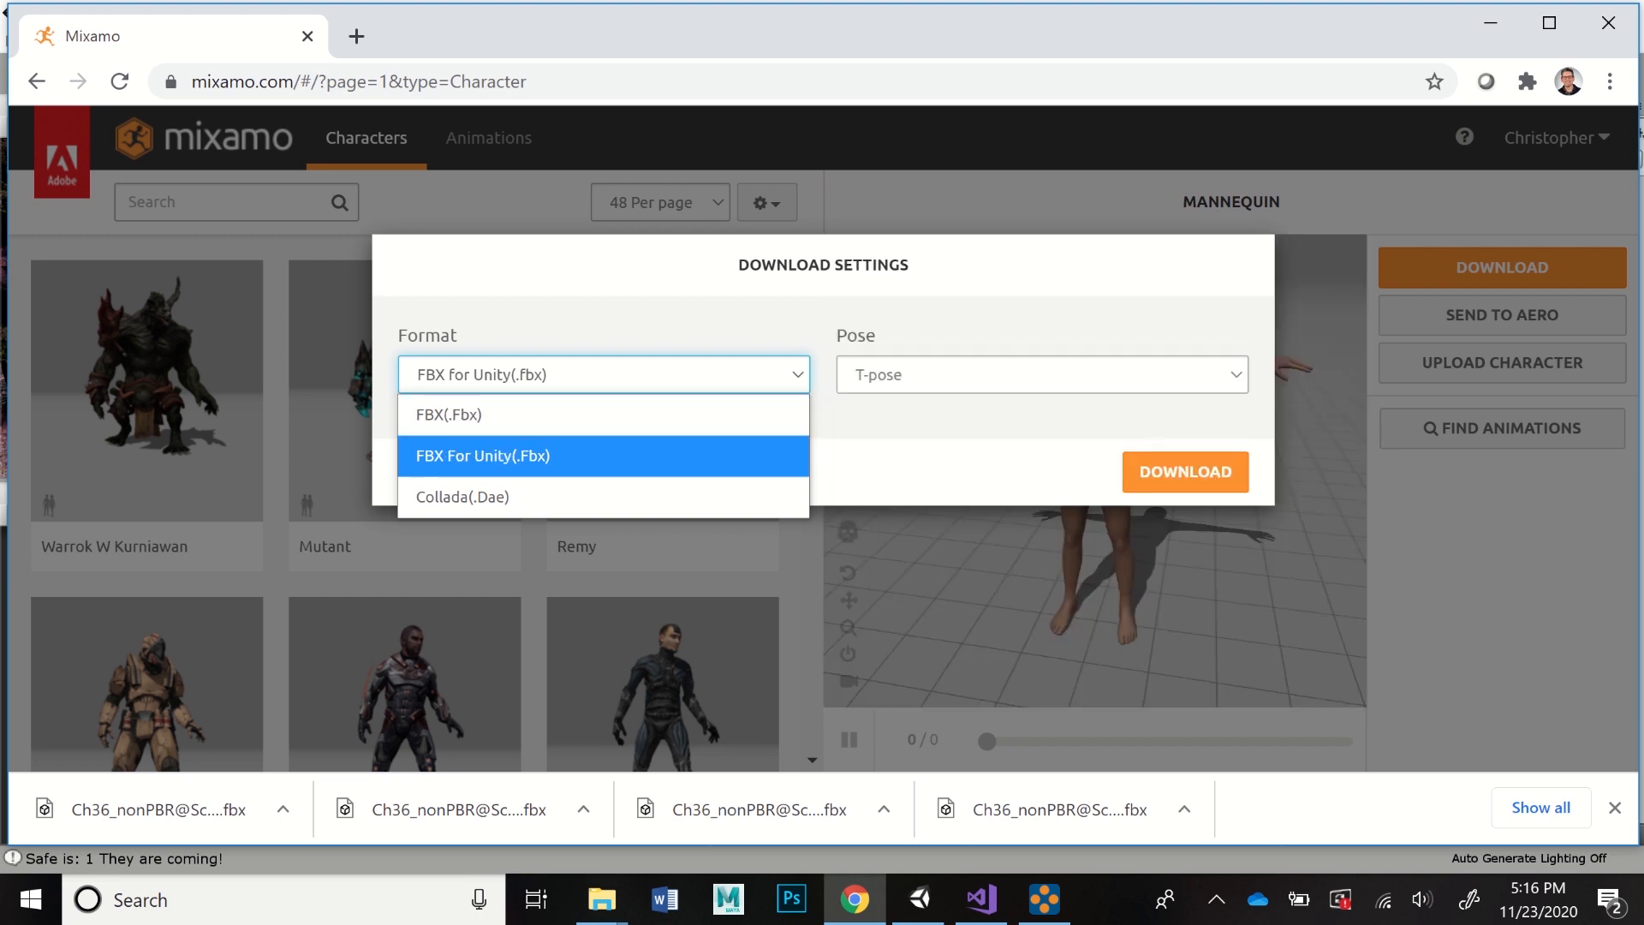
pyautogui.click(603, 456)
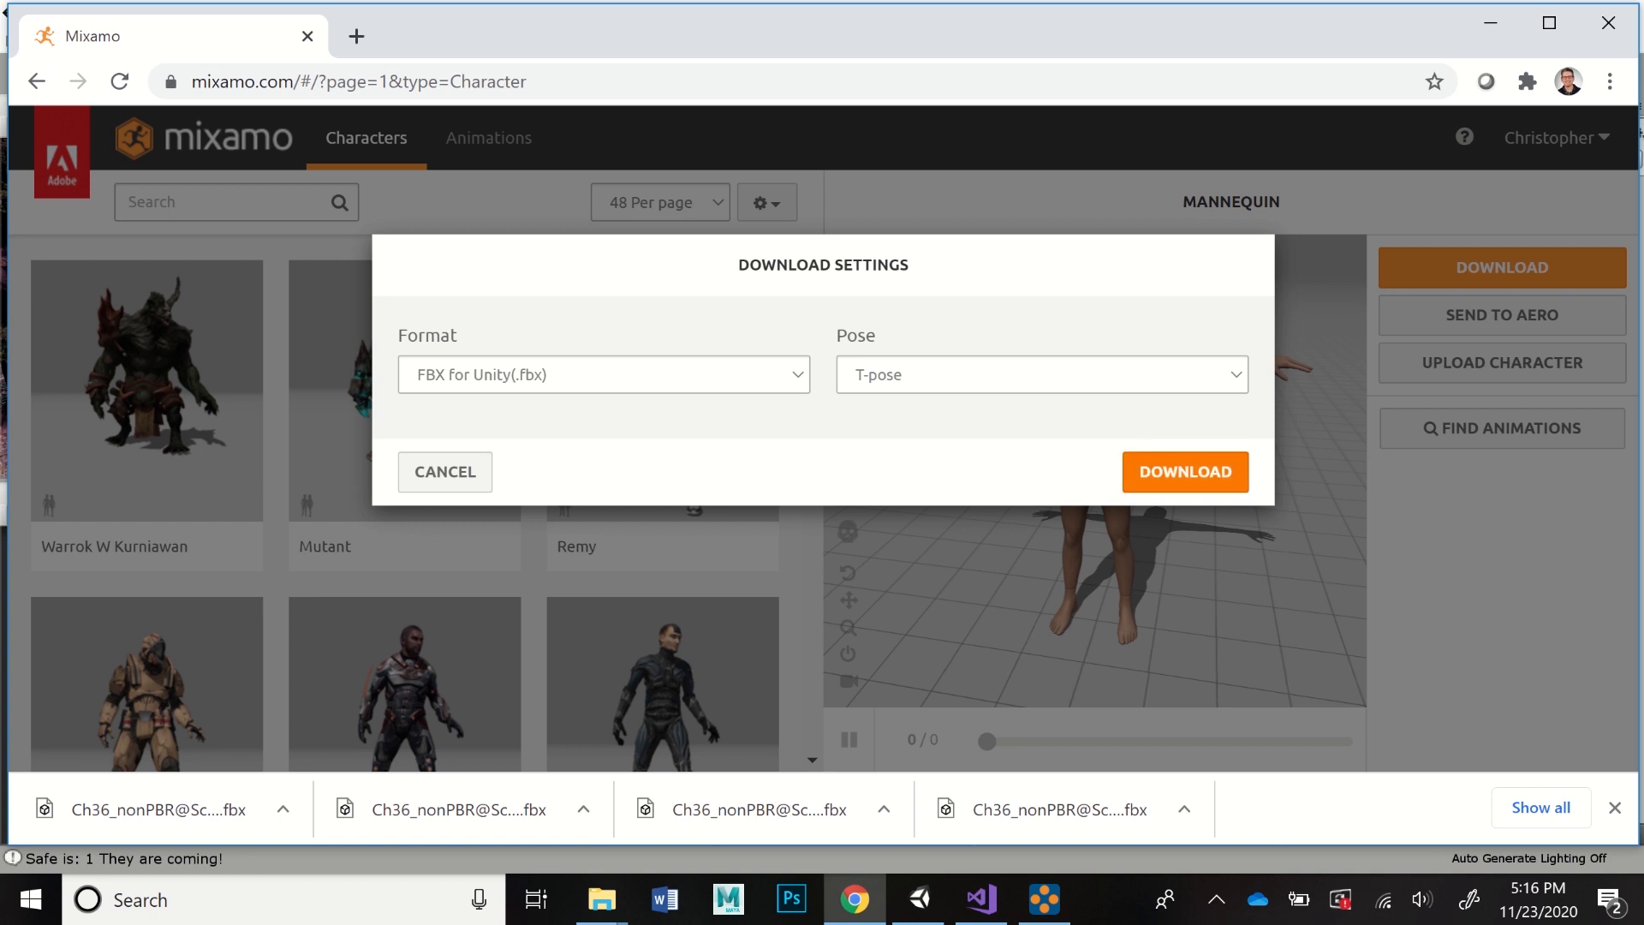
pyautogui.click(444, 472)
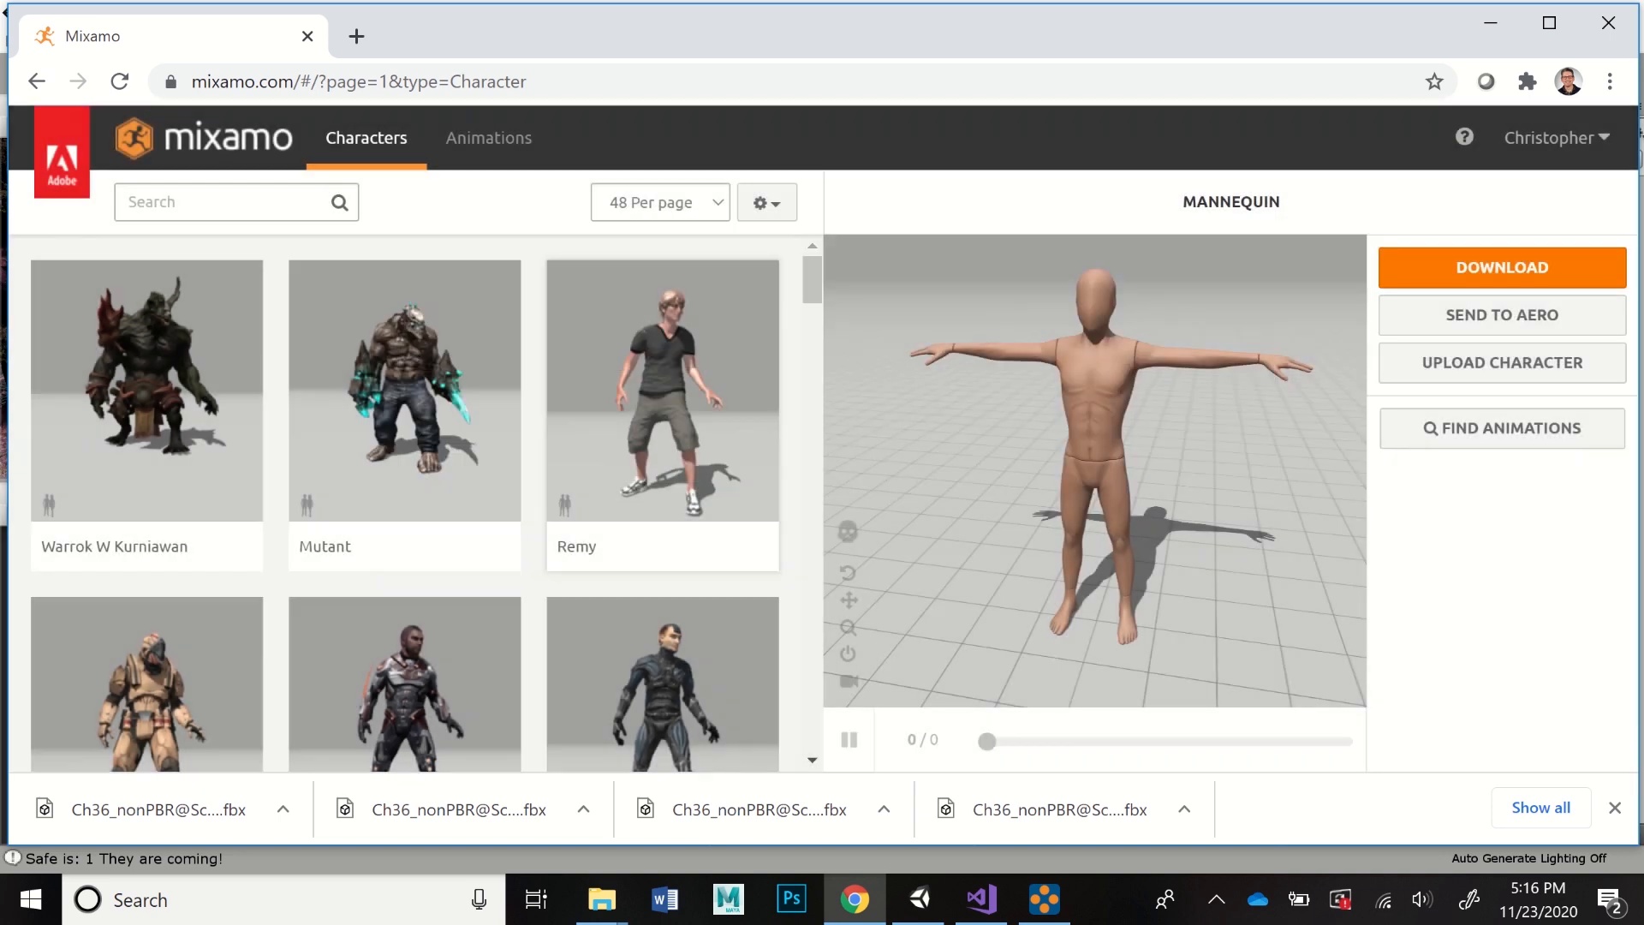
# - Search the Mixamo animations for "idle" and apply Old Man Idle to the mannequin
pyautogui.click(219, 202)
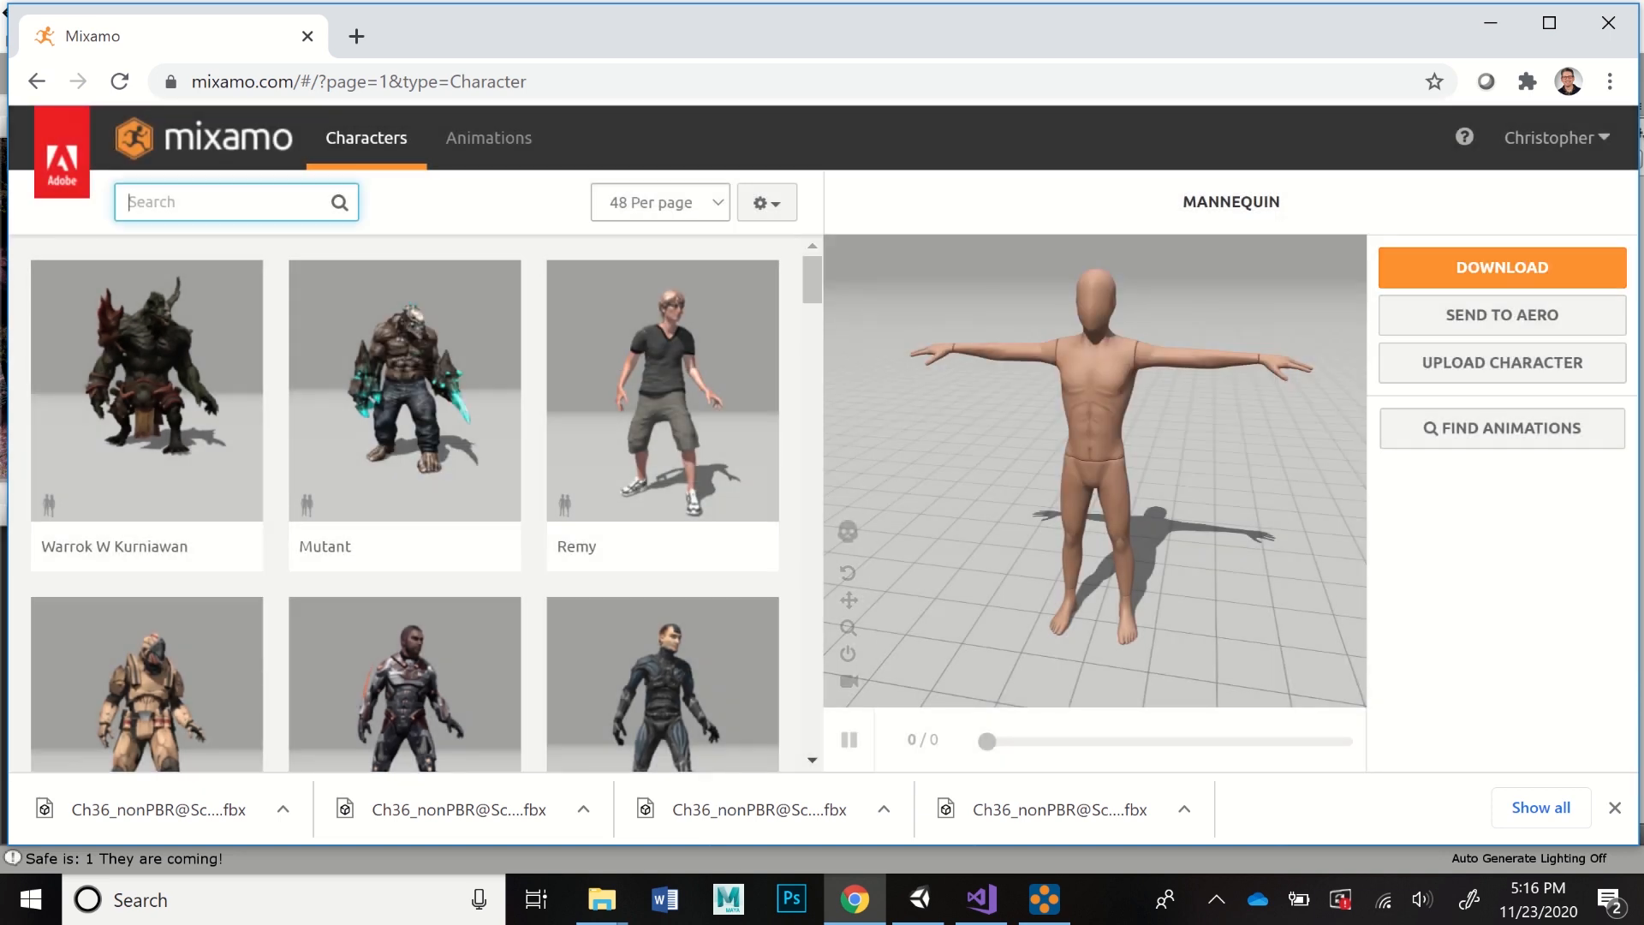
pyautogui.write('idle')
pyautogui.press('Return')
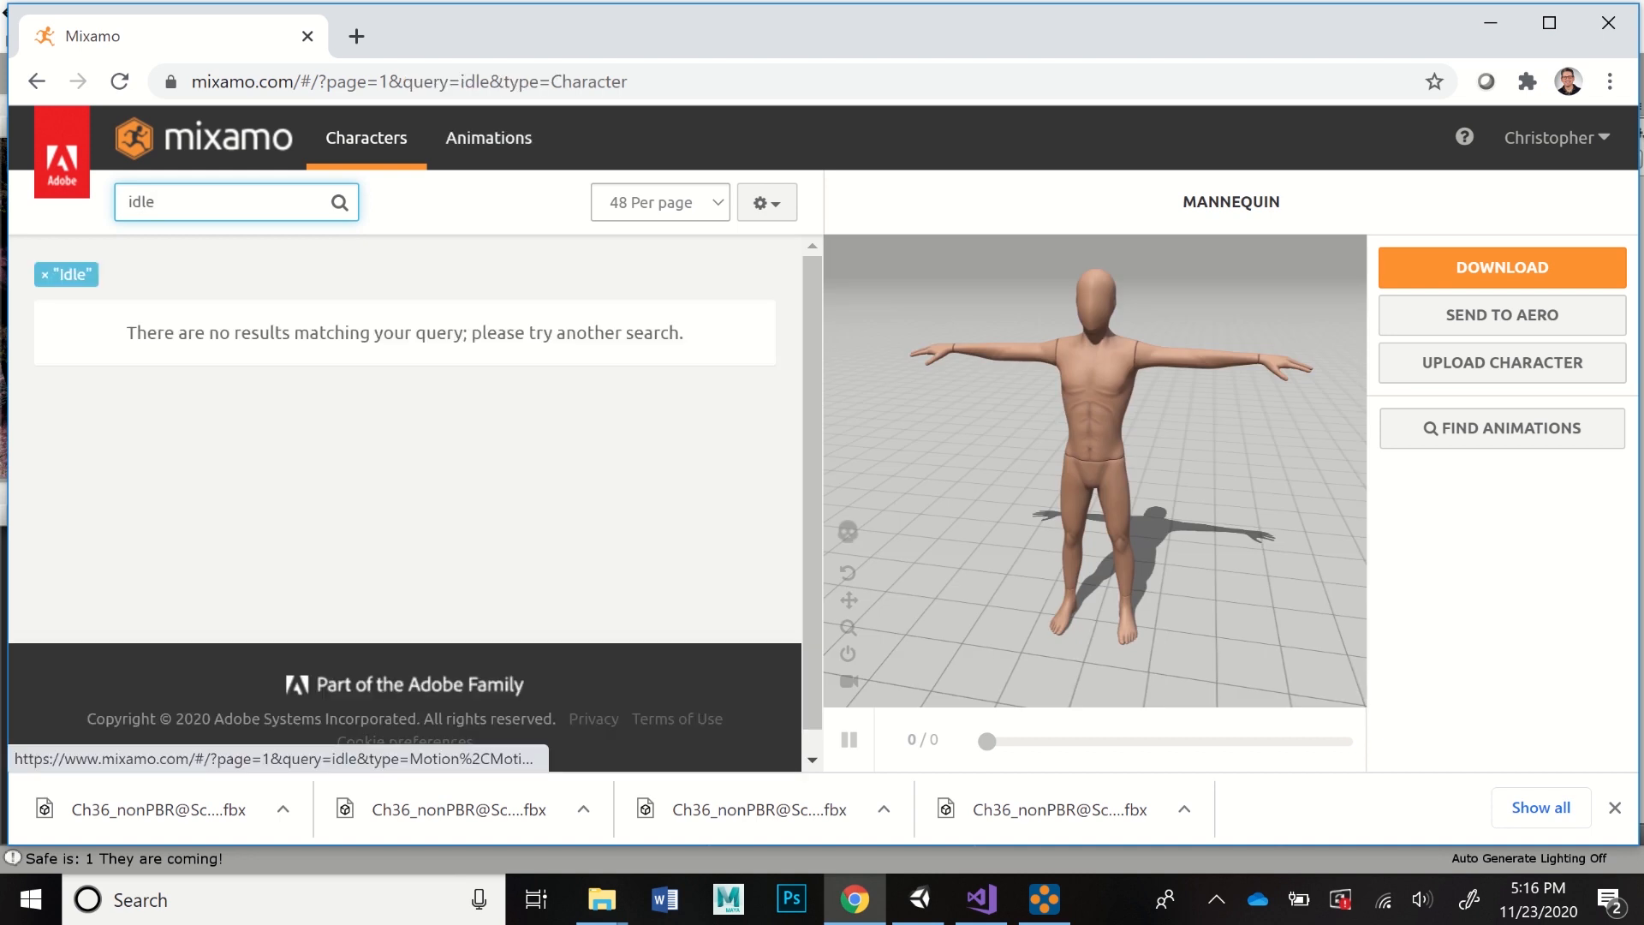
pyautogui.click(489, 138)
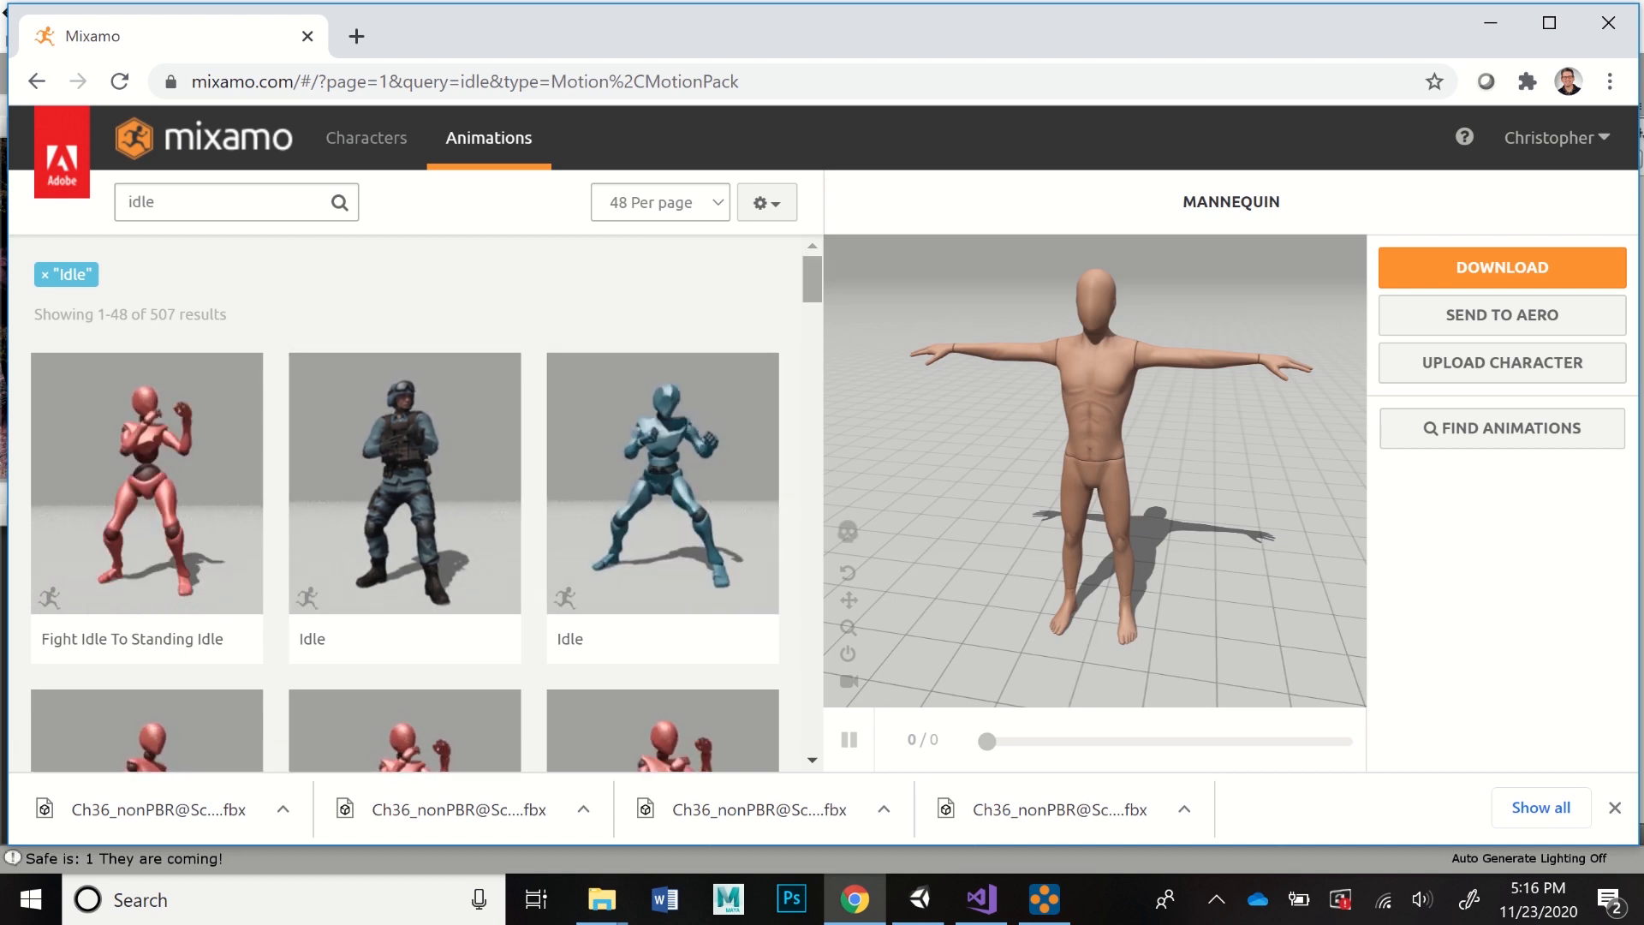
pyautogui.scroll(-8, 415, 504)
pyautogui.scroll(-8, 415, 504)
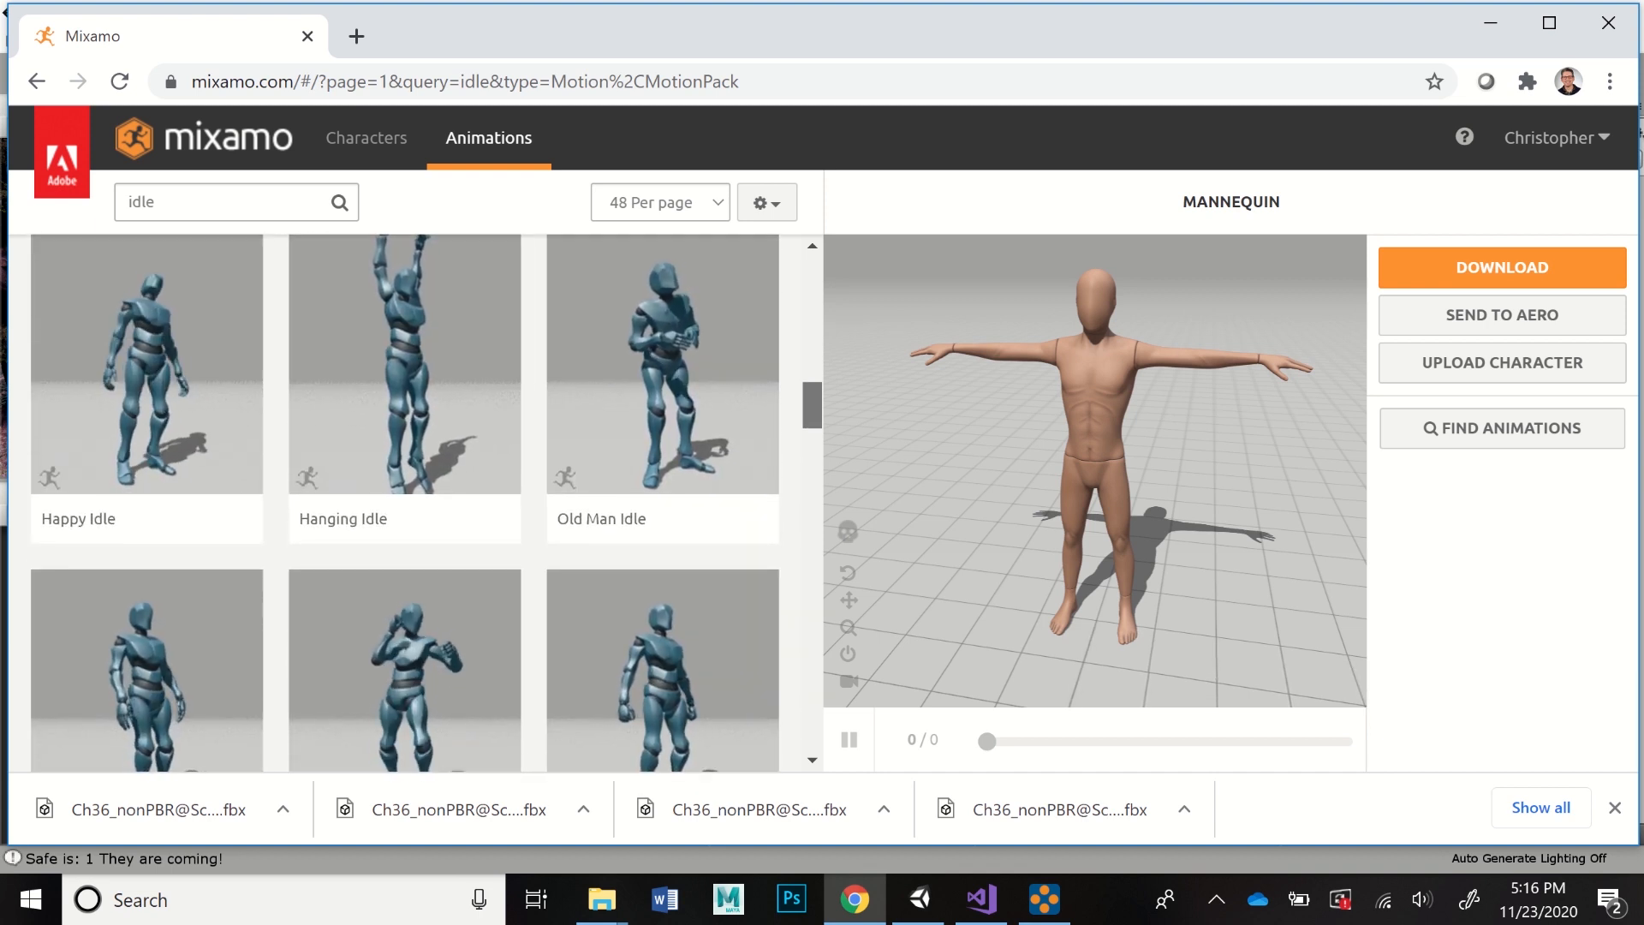
pyautogui.moveTo(812, 405); pyautogui.dragTo(812, 404)
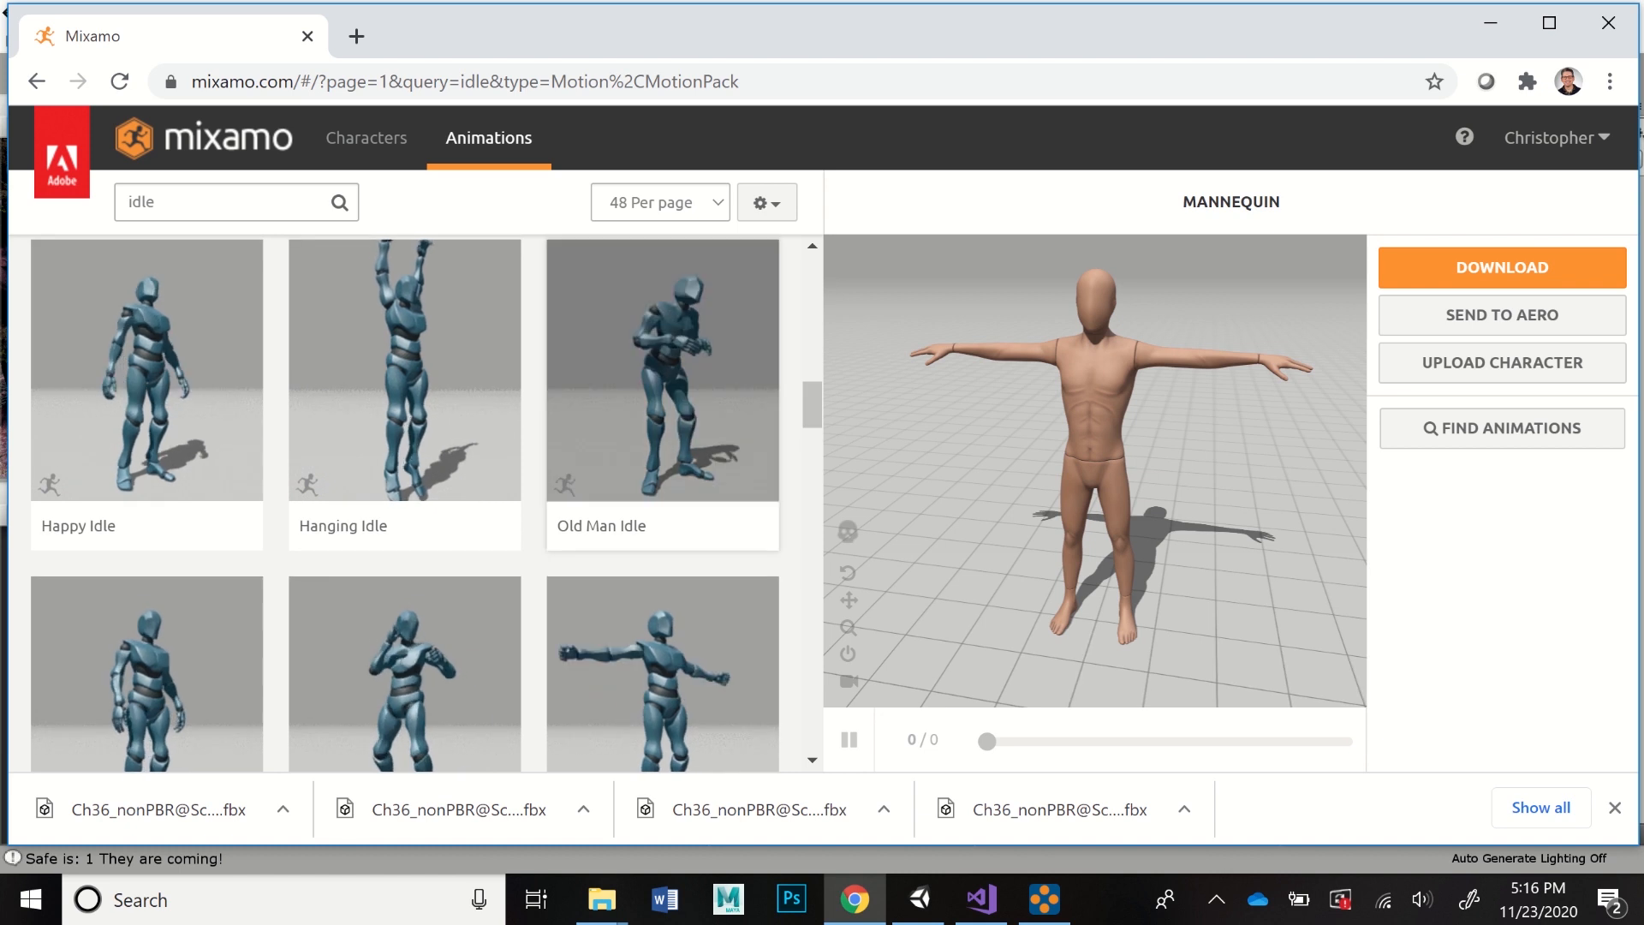
pyautogui.click(663, 377)
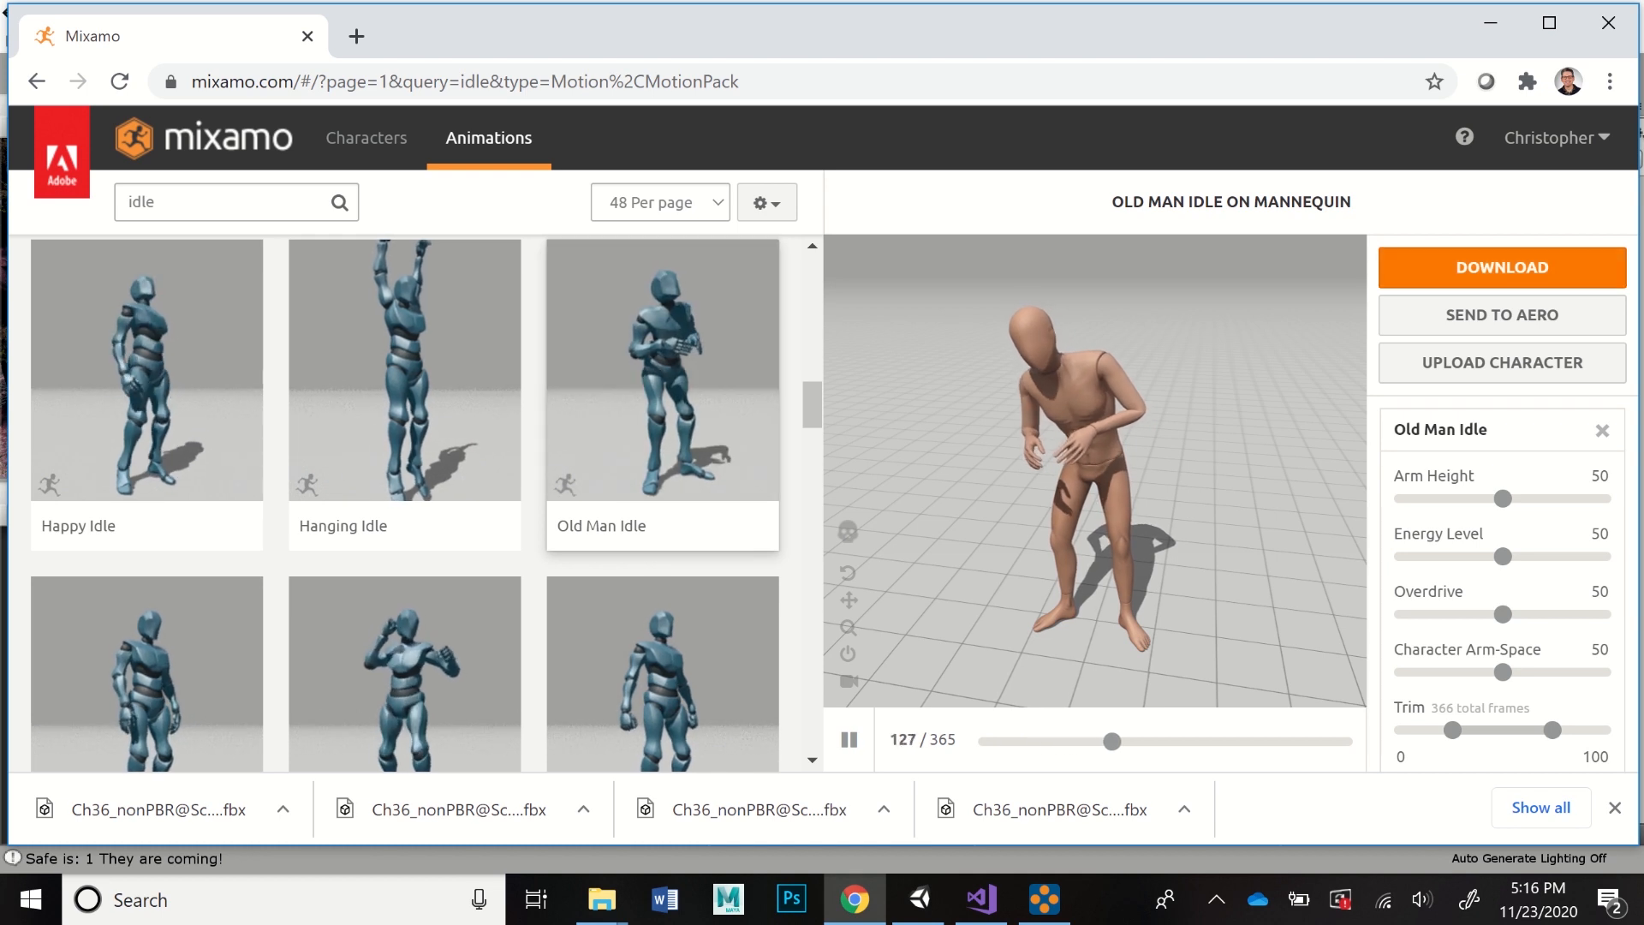
# - Try the Old Man Idle download settings with Without Skin and 60 frames per second, and cancel the download
pyautogui.click(1502, 267)
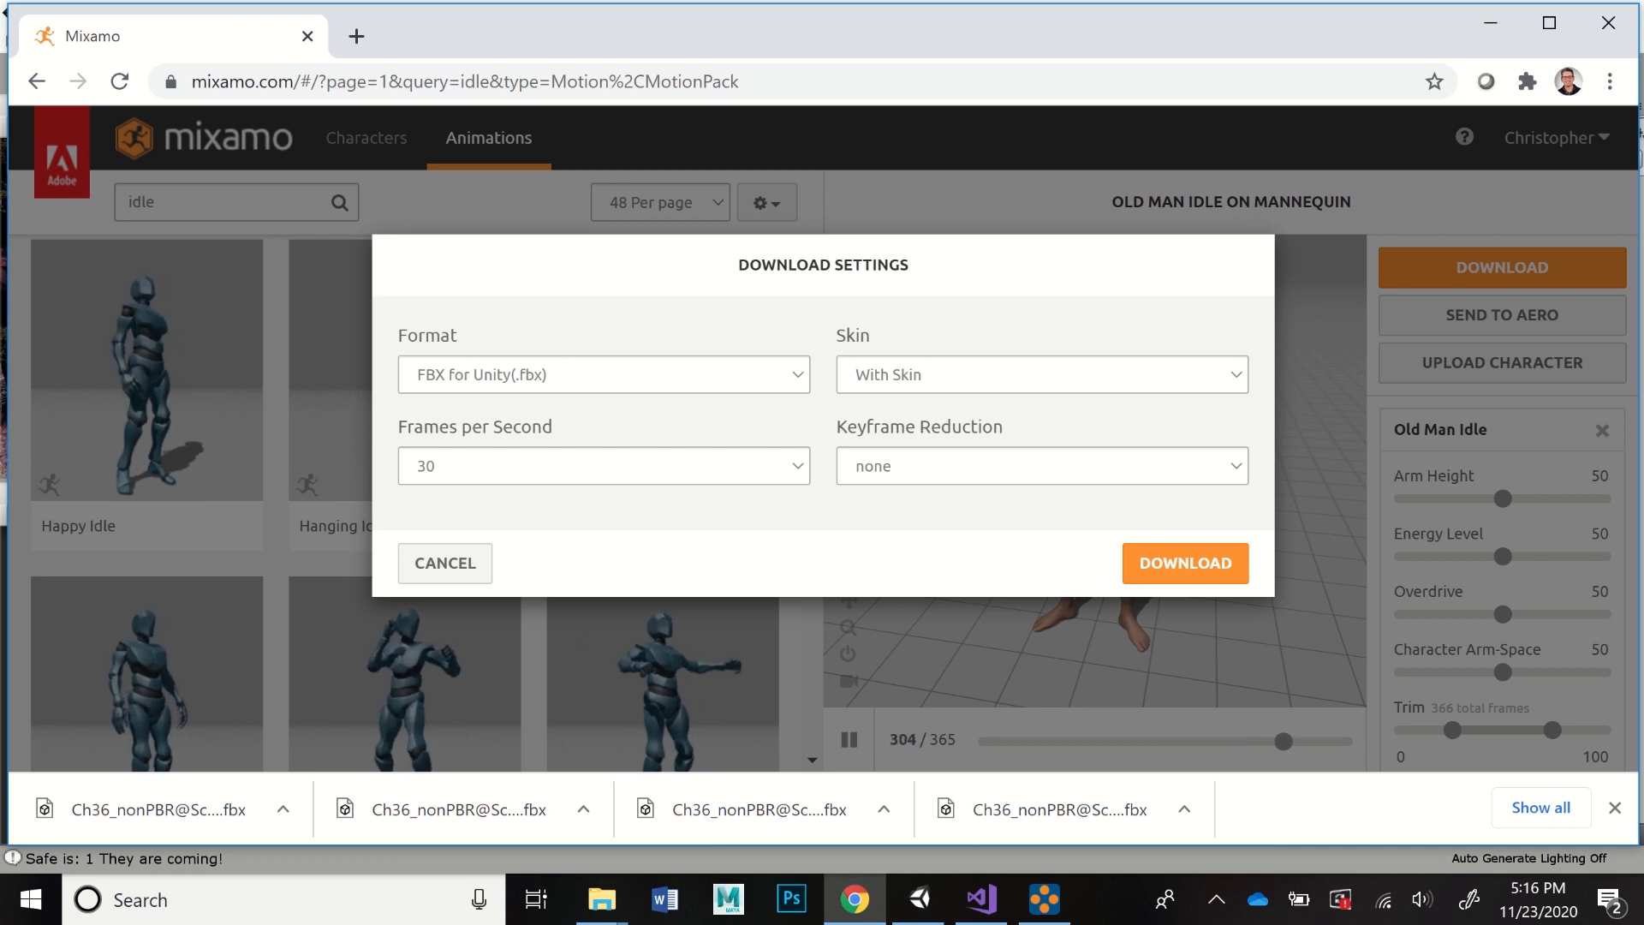
pyautogui.click(1042, 374)
pyautogui.click(1042, 455)
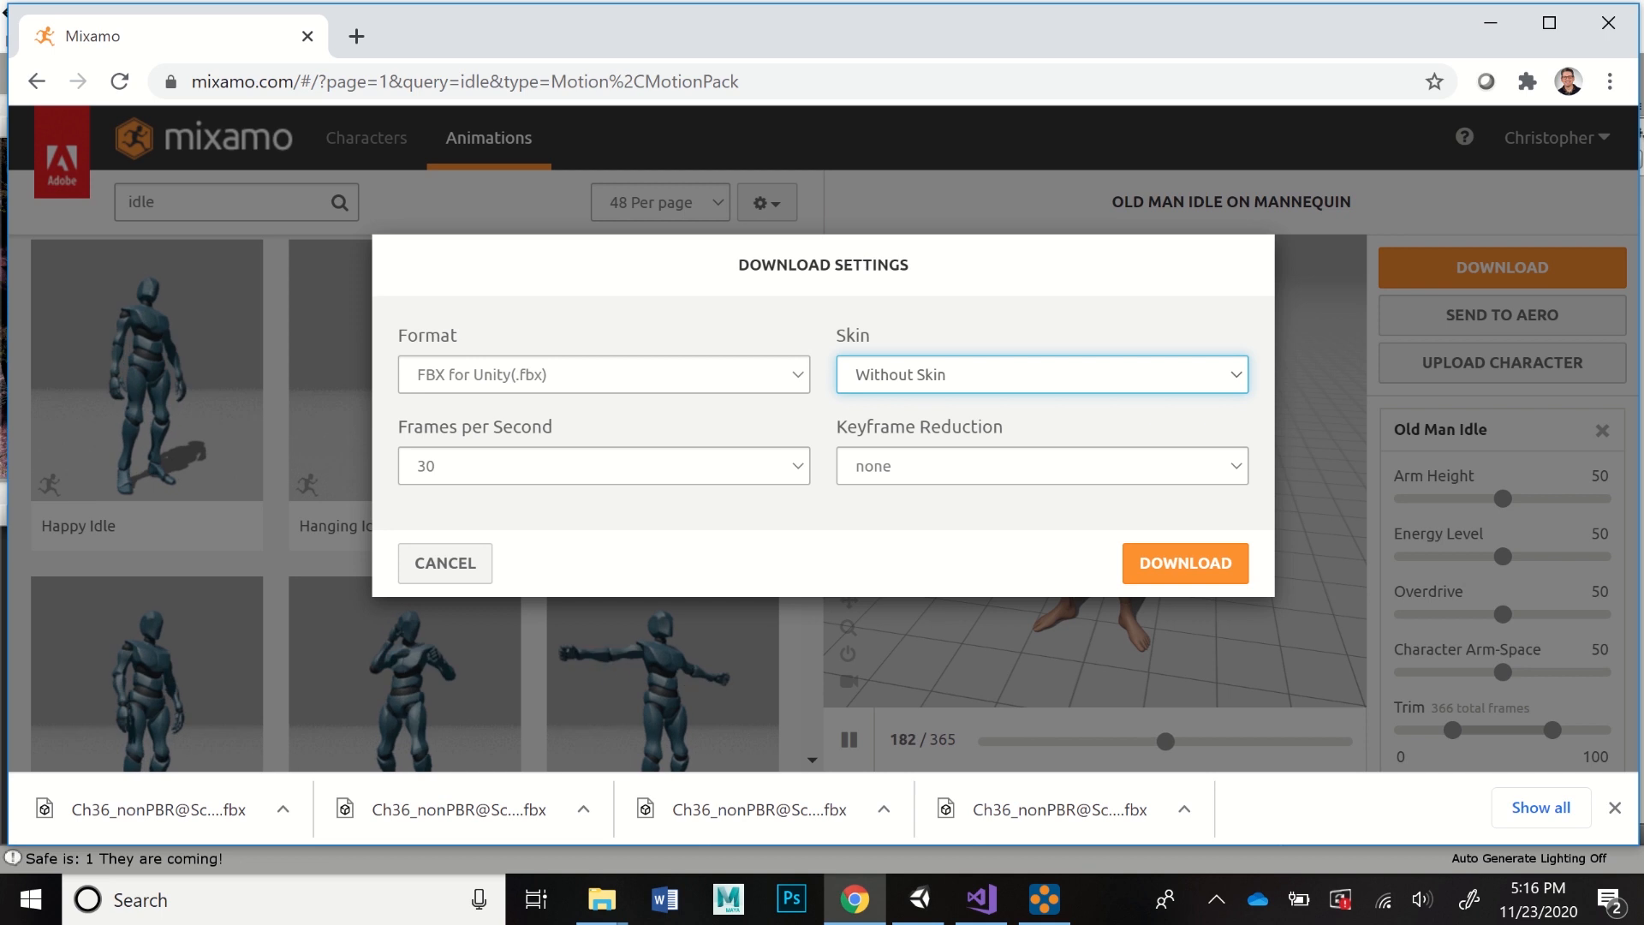
pyautogui.click(603, 465)
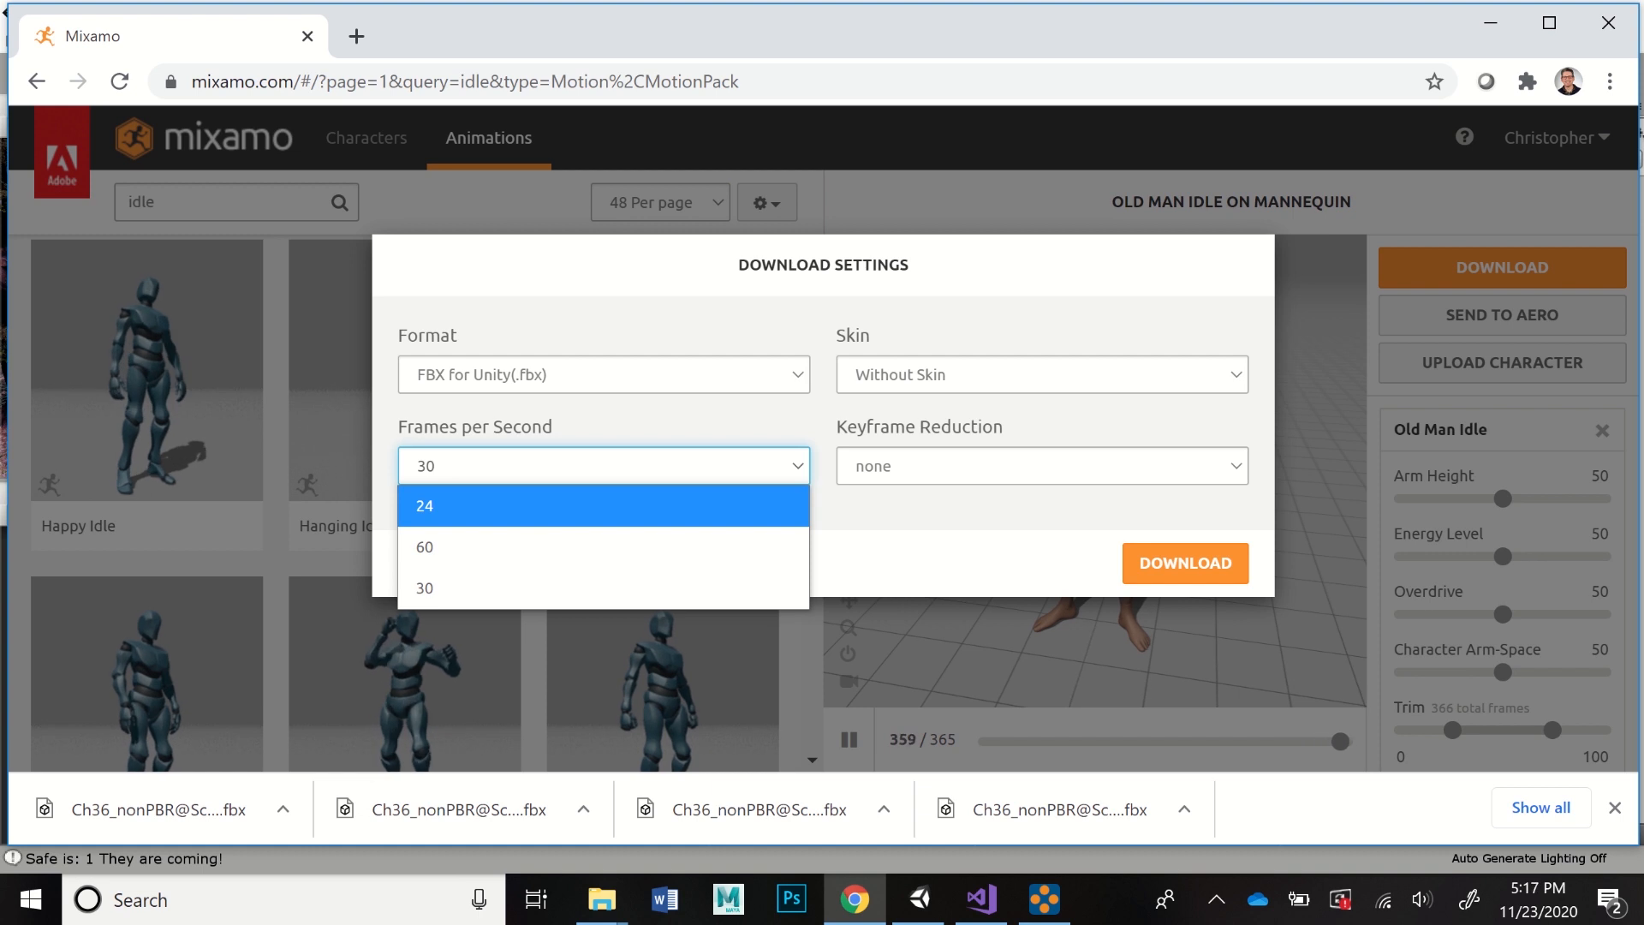
pyautogui.press('Down')
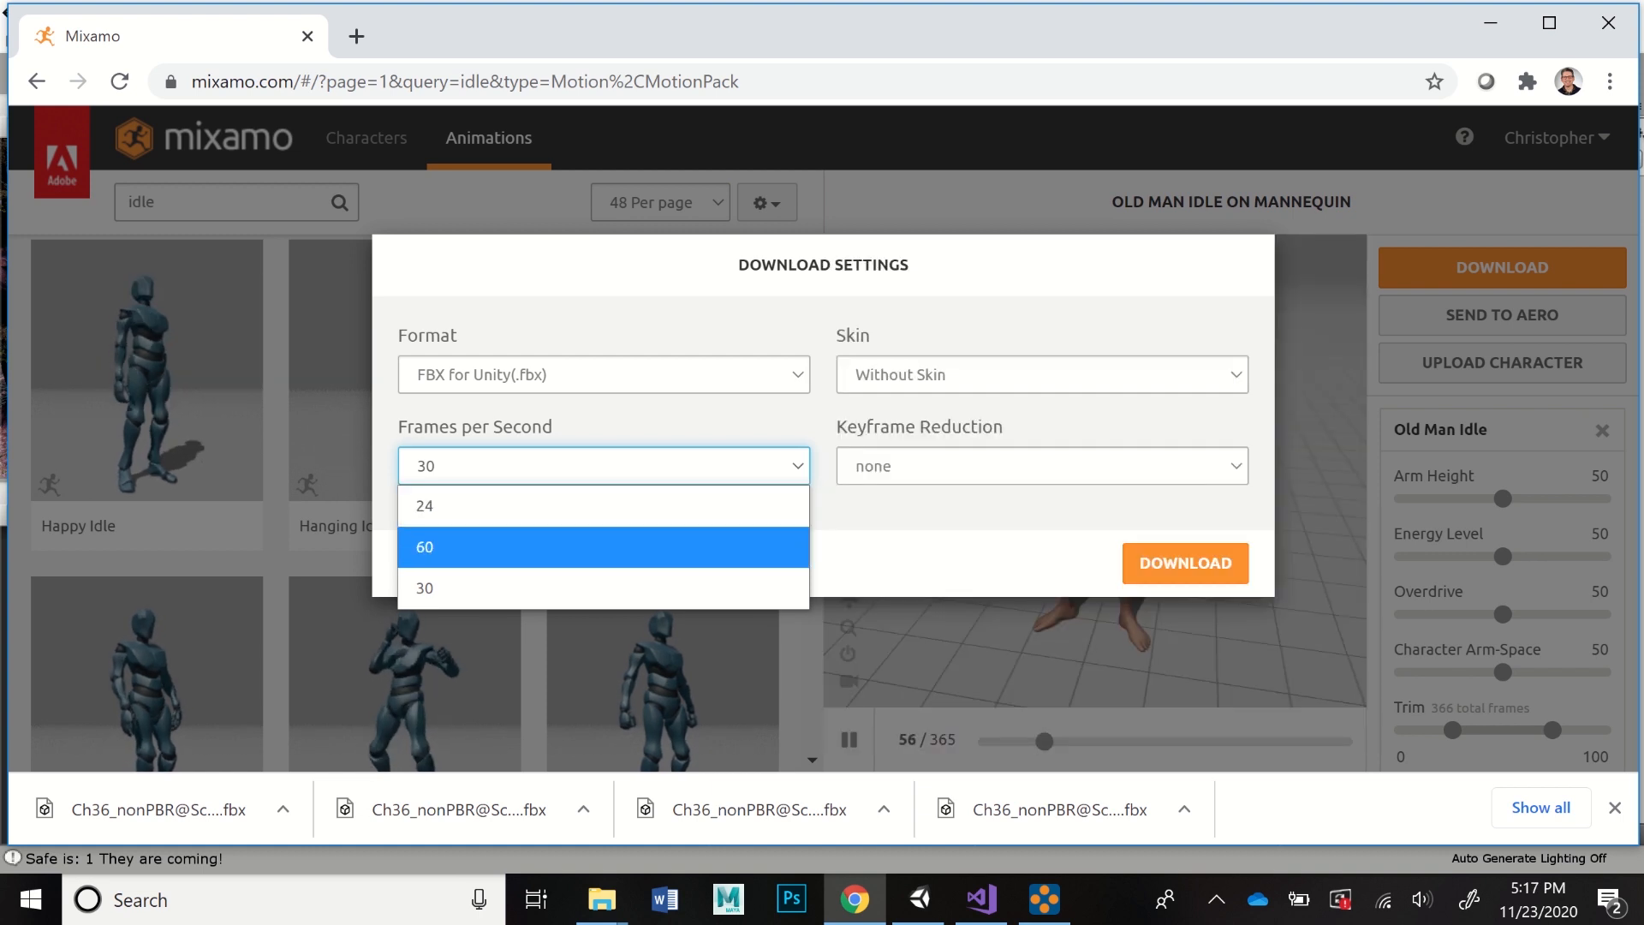
pyautogui.press('Return')
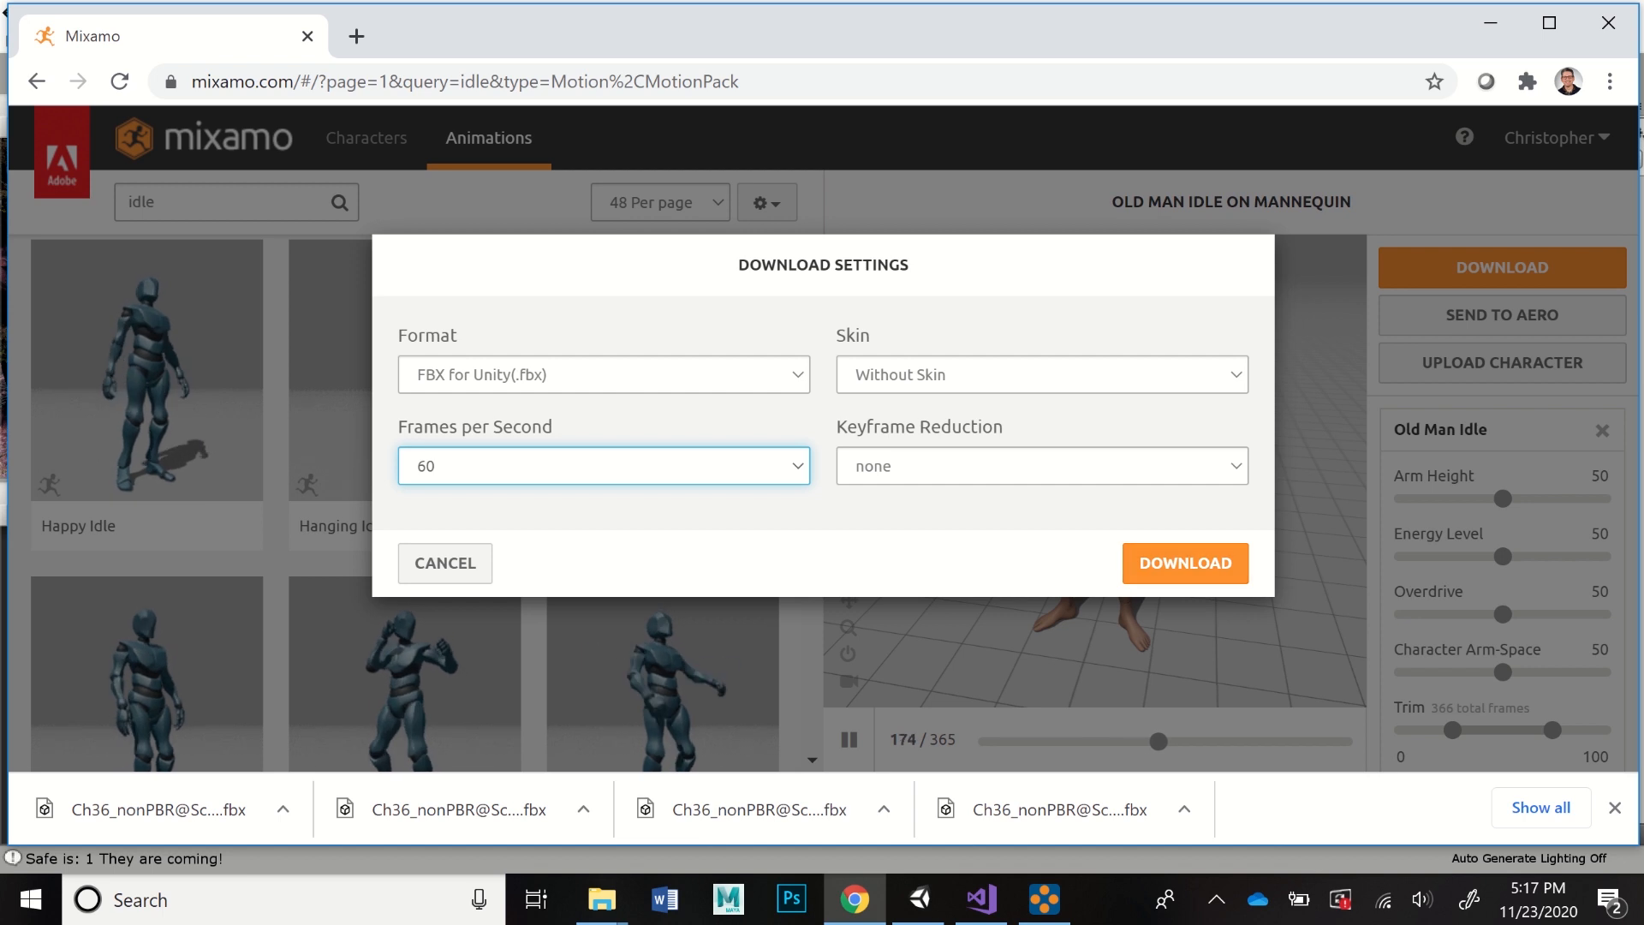
pyautogui.click(445, 563)
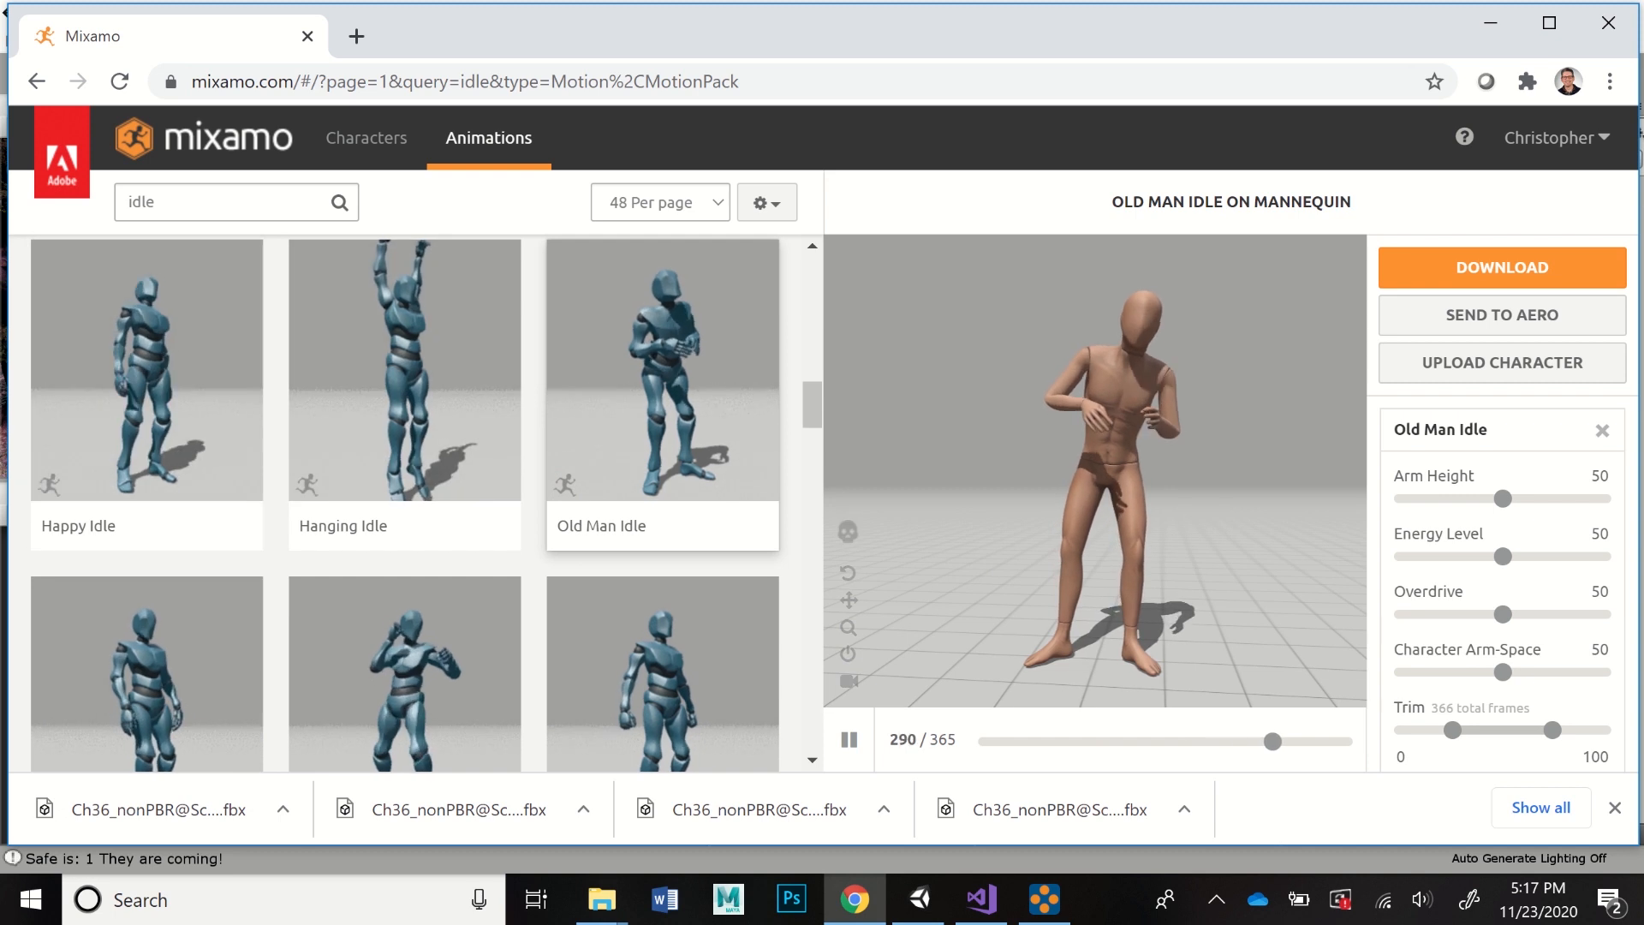
# - Search the Mixamo animations for "clown" and look through the Scary Clown animations
pyautogui.doubleClick(142, 202)
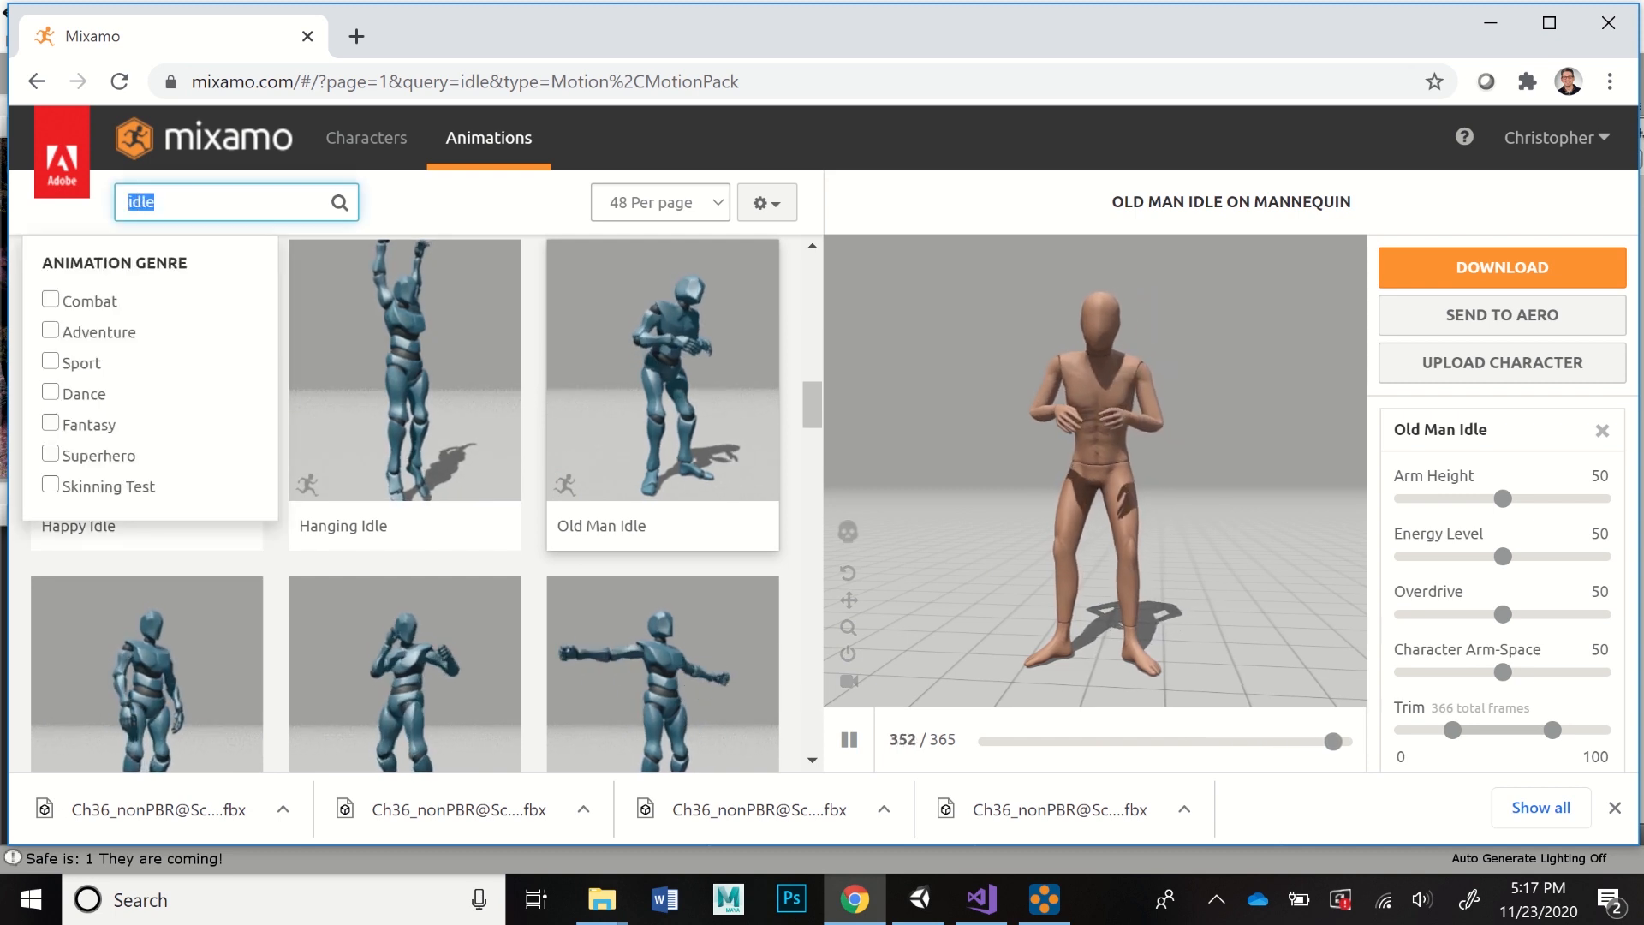
pyautogui.write('clown')
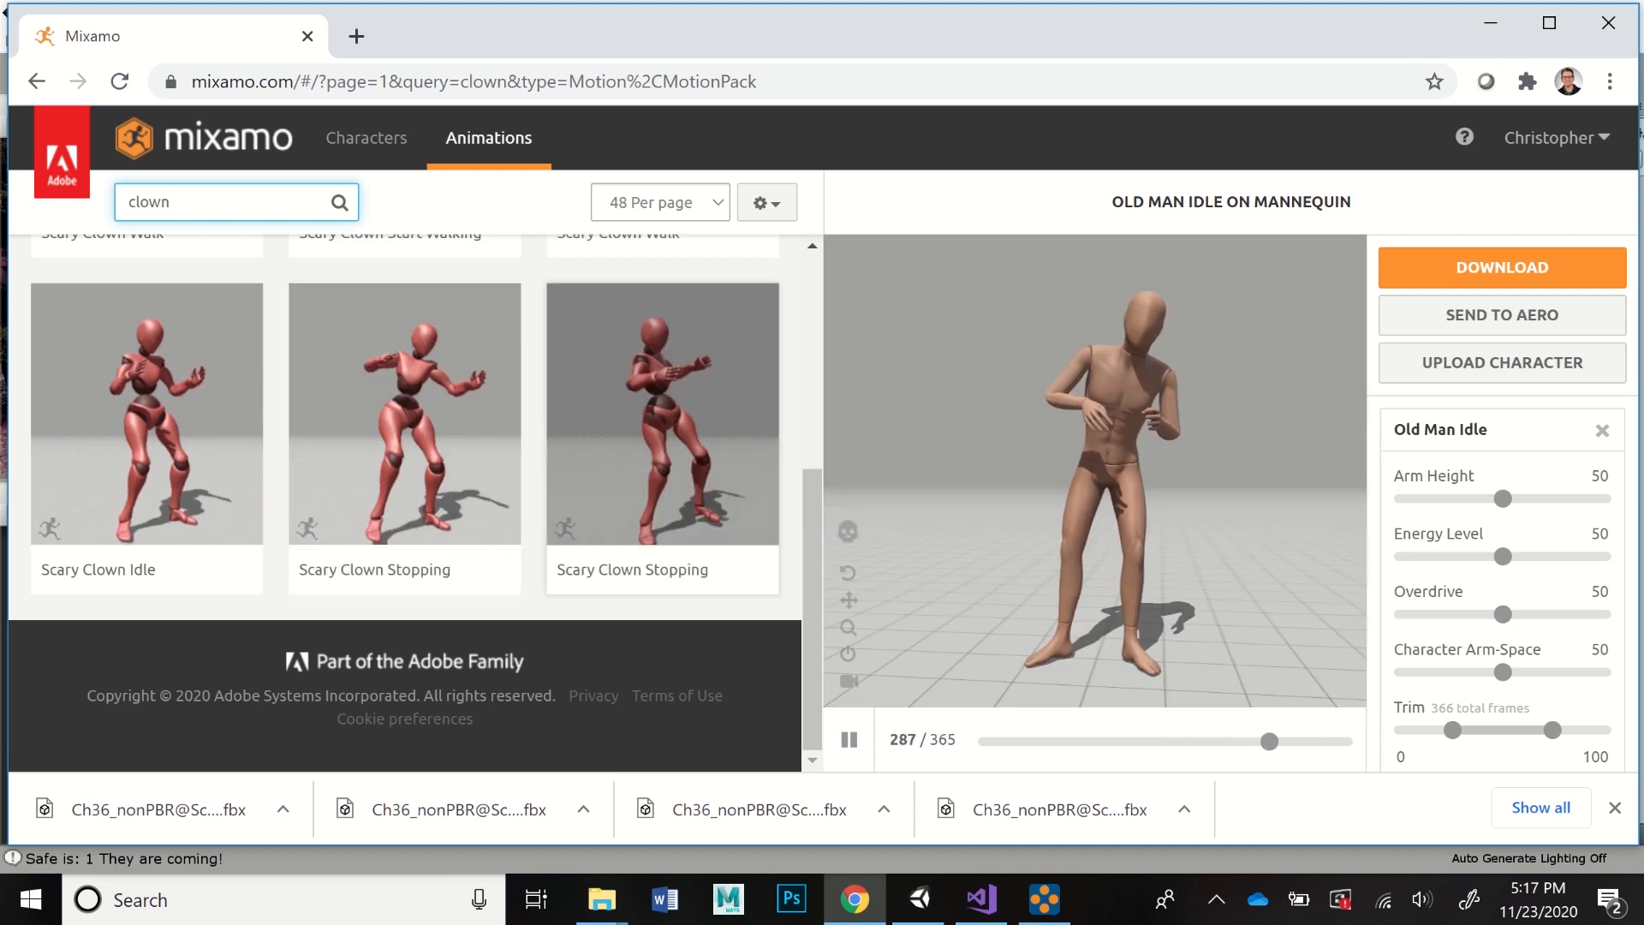
# - Preview the last Scary Clown Stopping animation on the mannequin, and close the Mixamo browser window
pyautogui.click(662, 420)
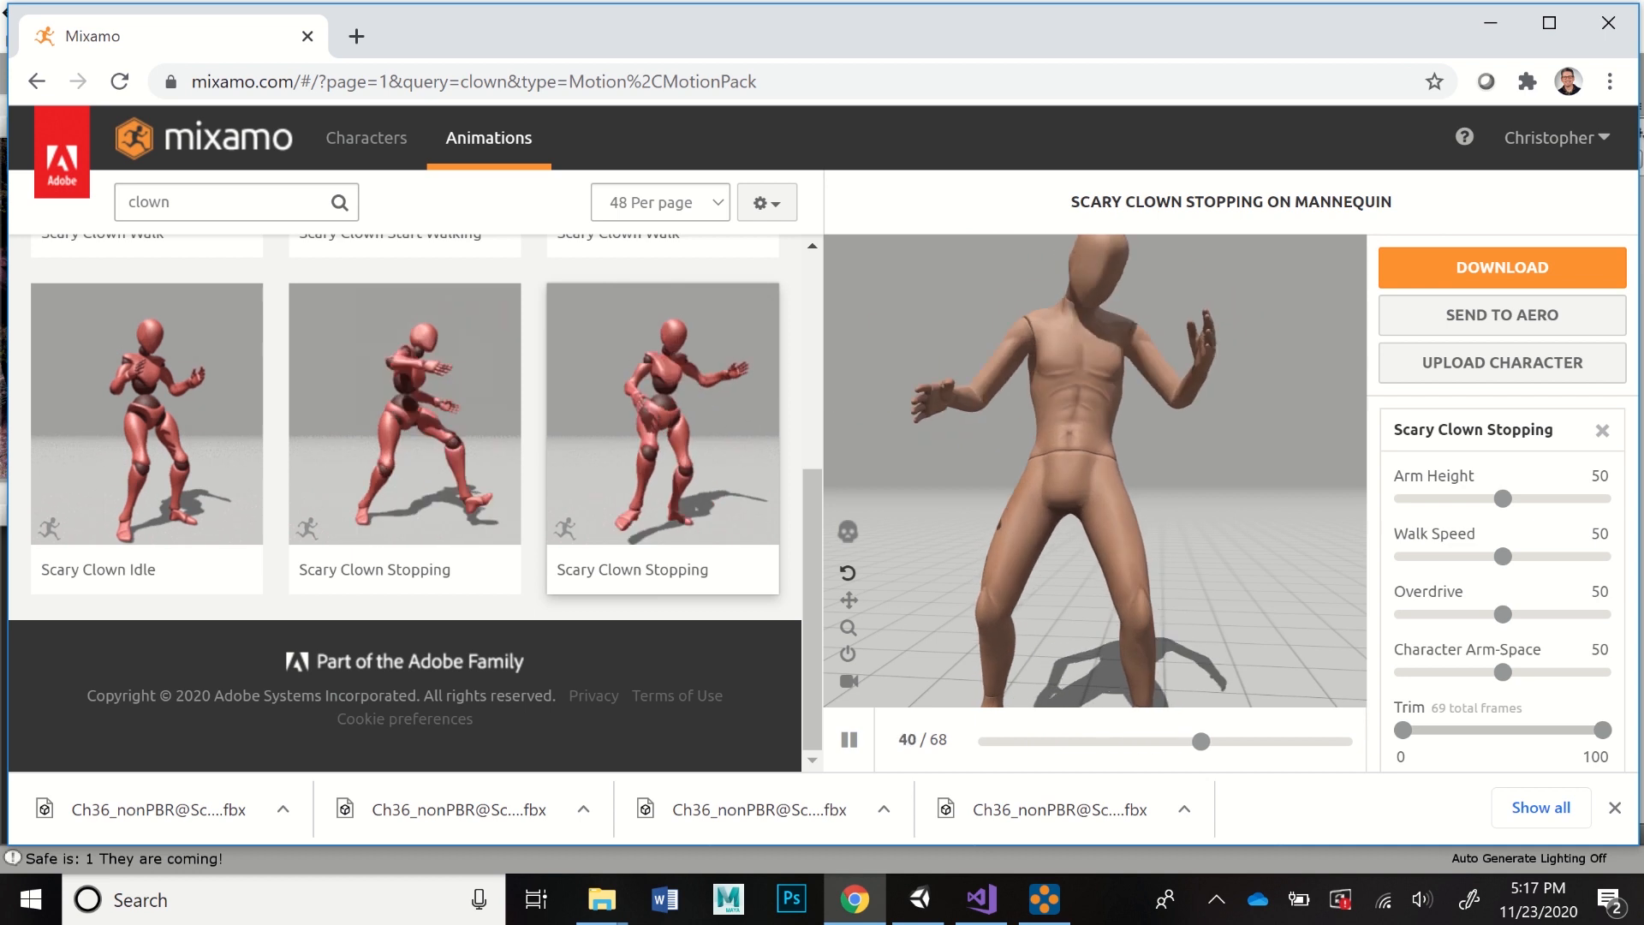
pyautogui.press('space')
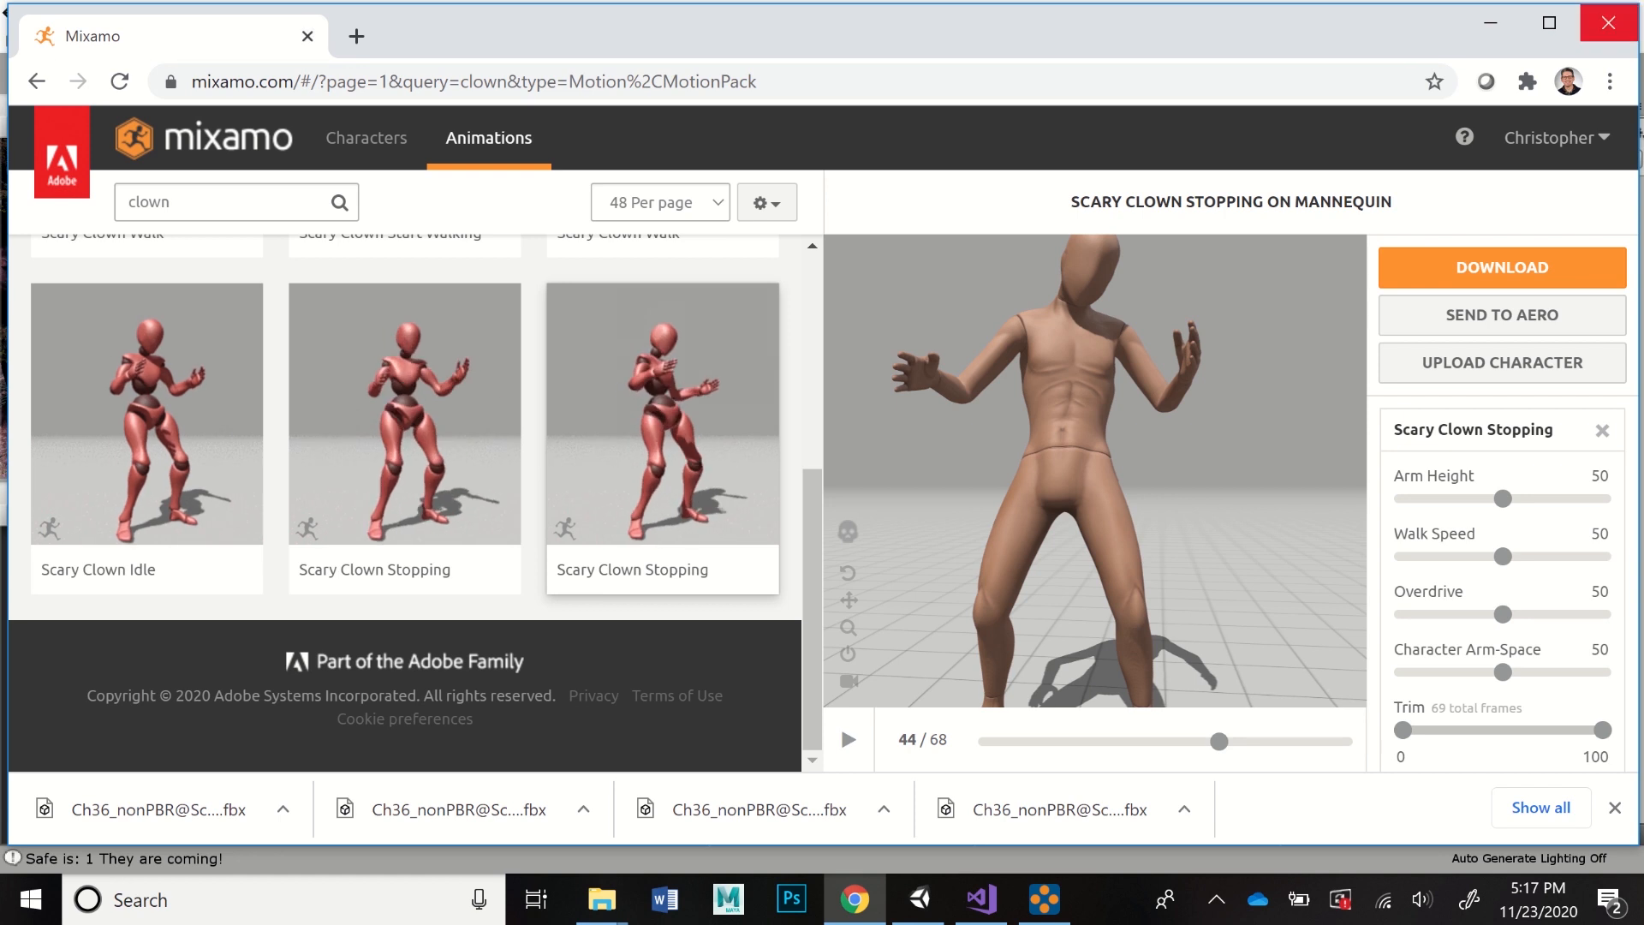
pyautogui.click(1608, 22)
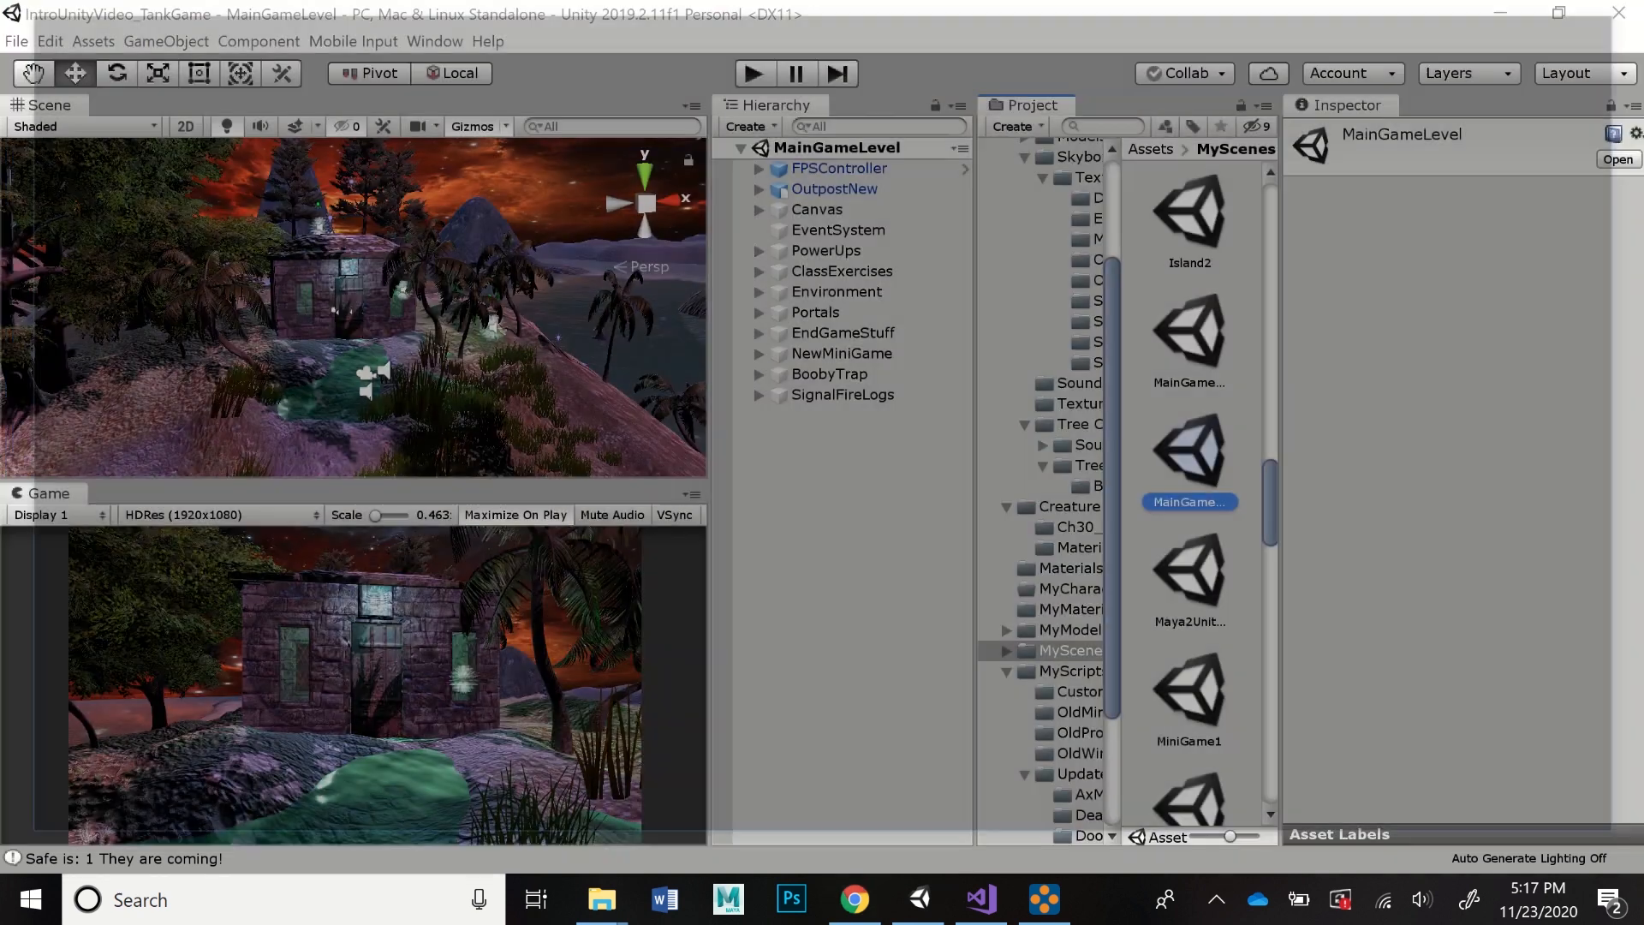
# - Move the Ch36_nonPBR model and its four Scary Clown animation files from Downloads into the Unity project's Assets/MyCharacters folder
pyautogui.moveTo(602, 899)
pyautogui.click(462, 796)
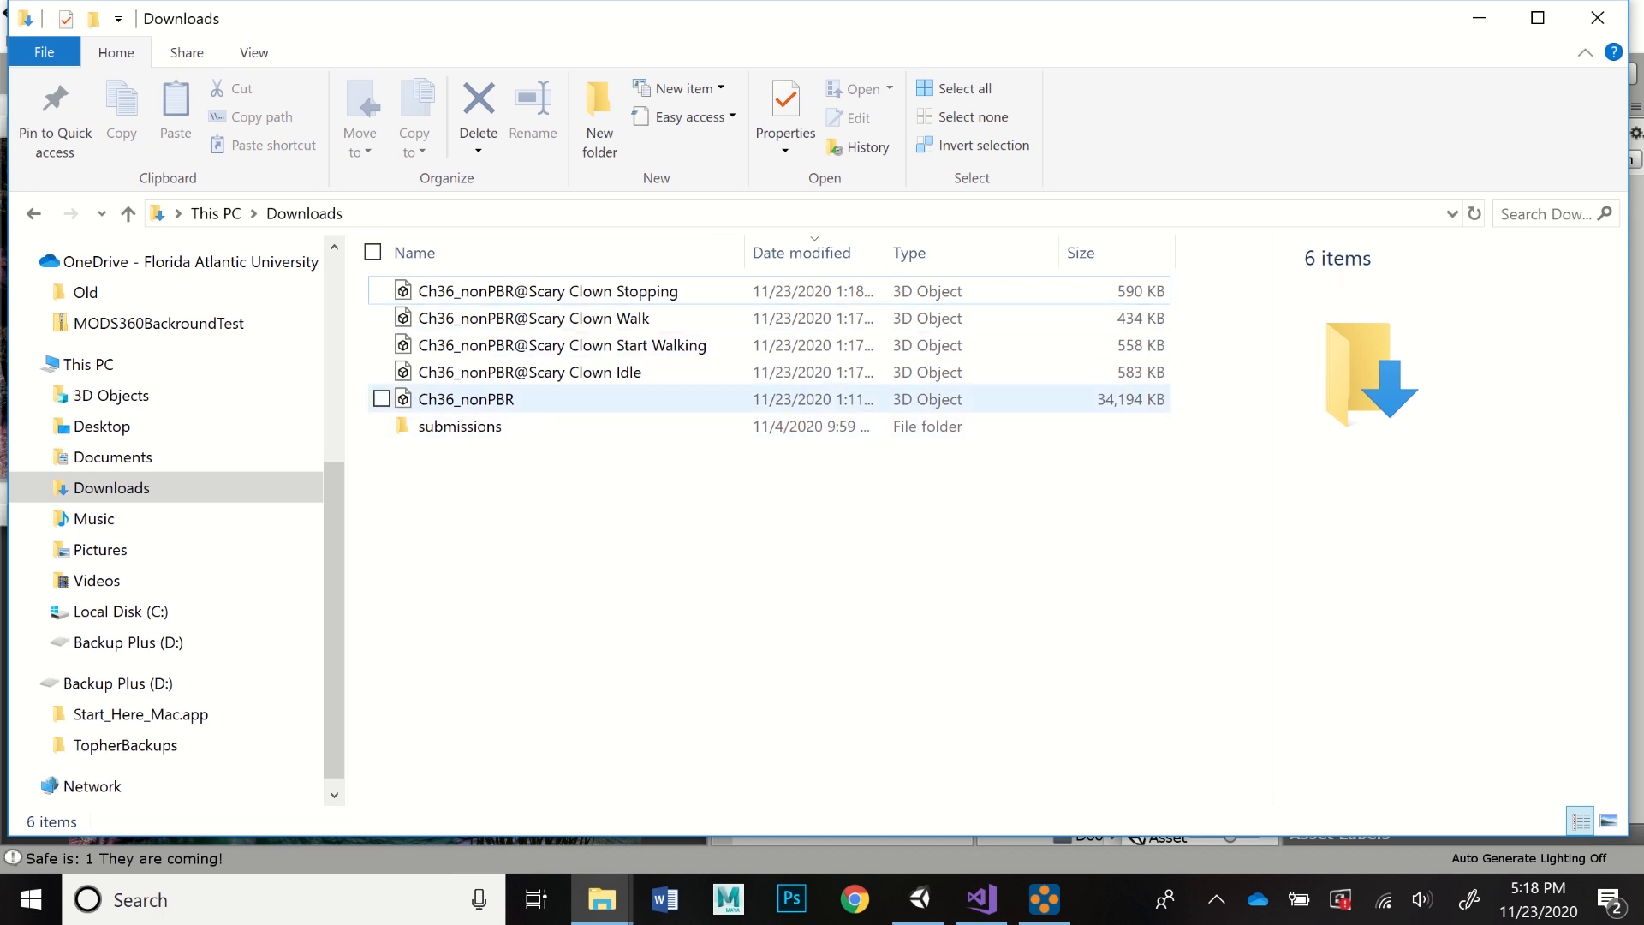
pyautogui.click(522, 292)
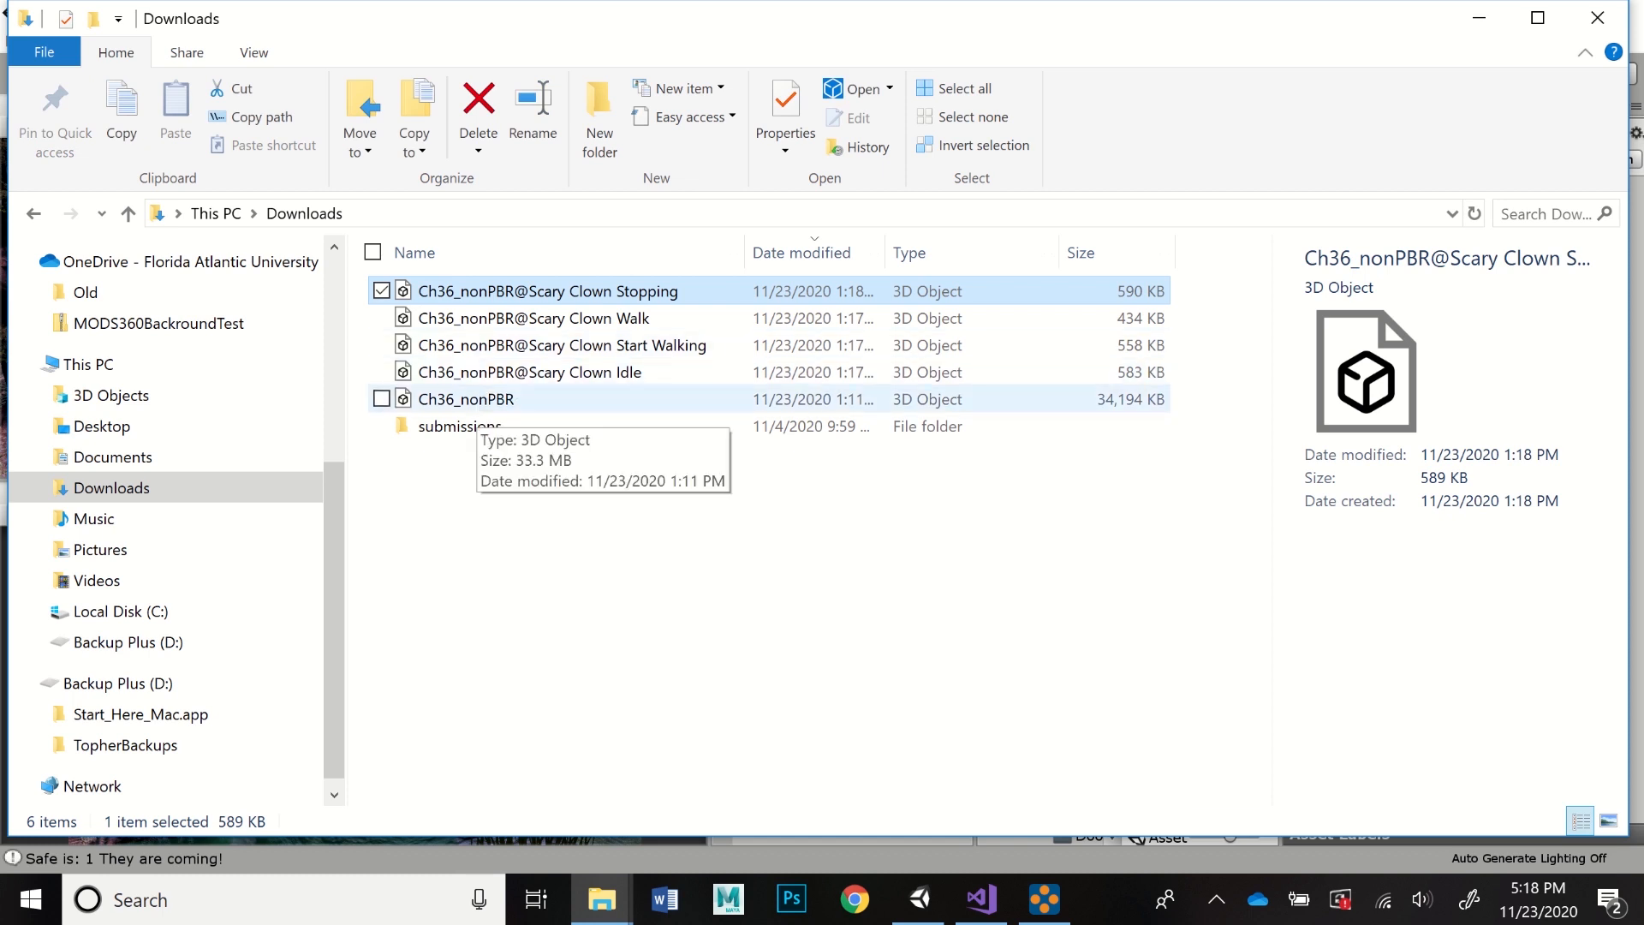
pyautogui.keyDown('shift'); pyautogui.click(465, 399); pyautogui.keyUp('shift')
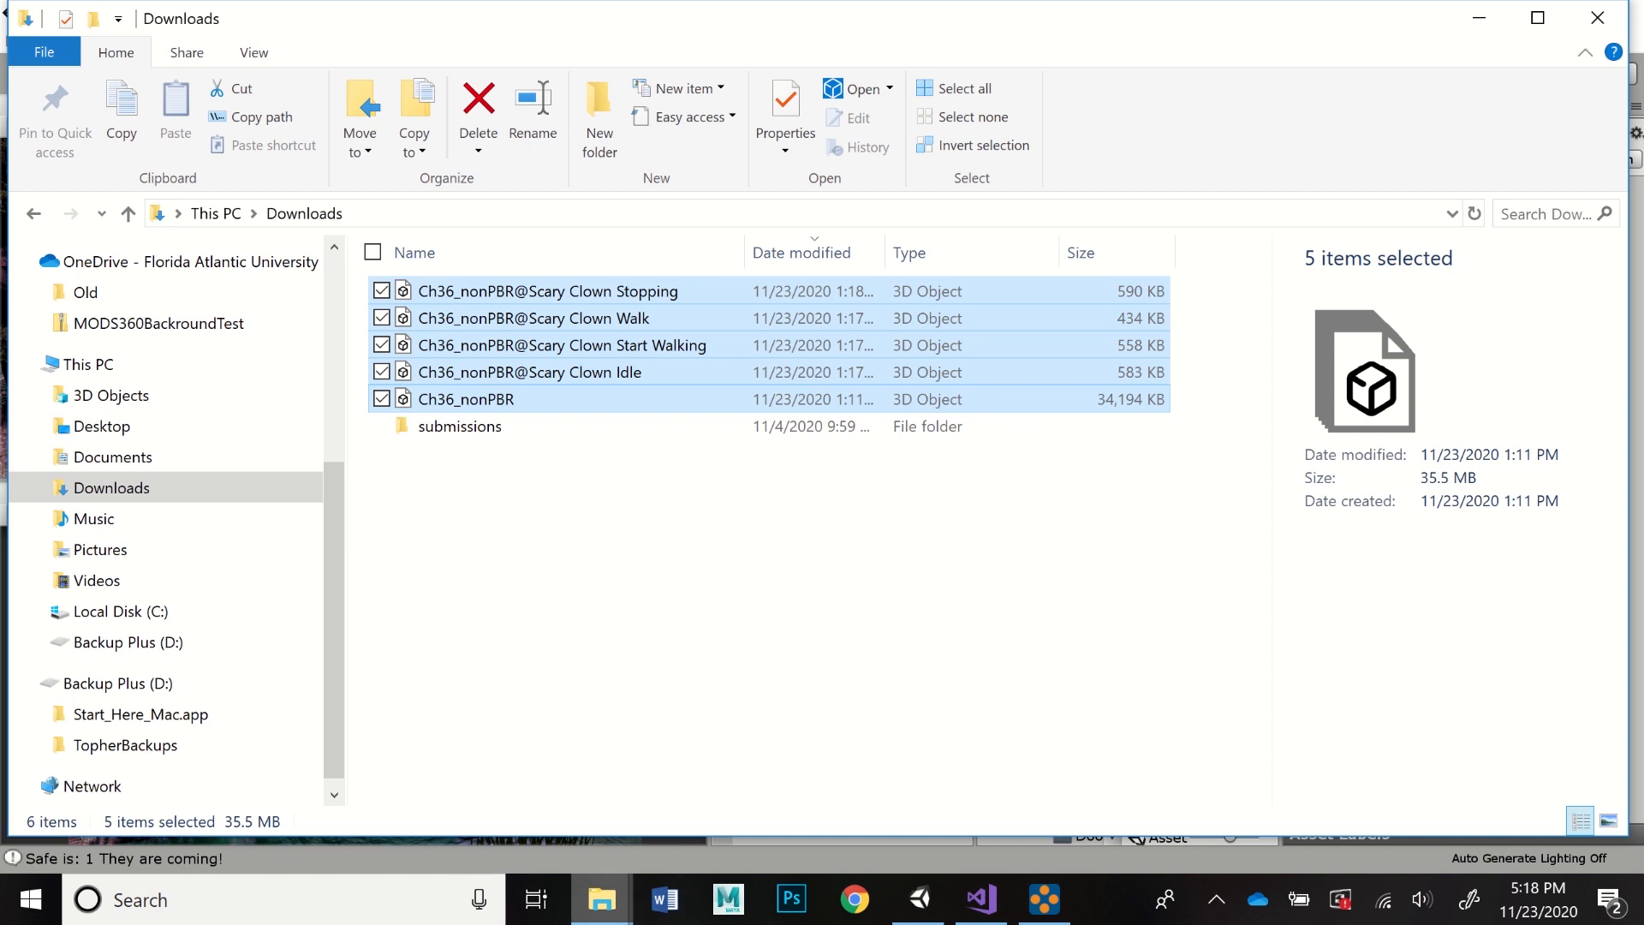
pyautogui.moveTo(602, 899)
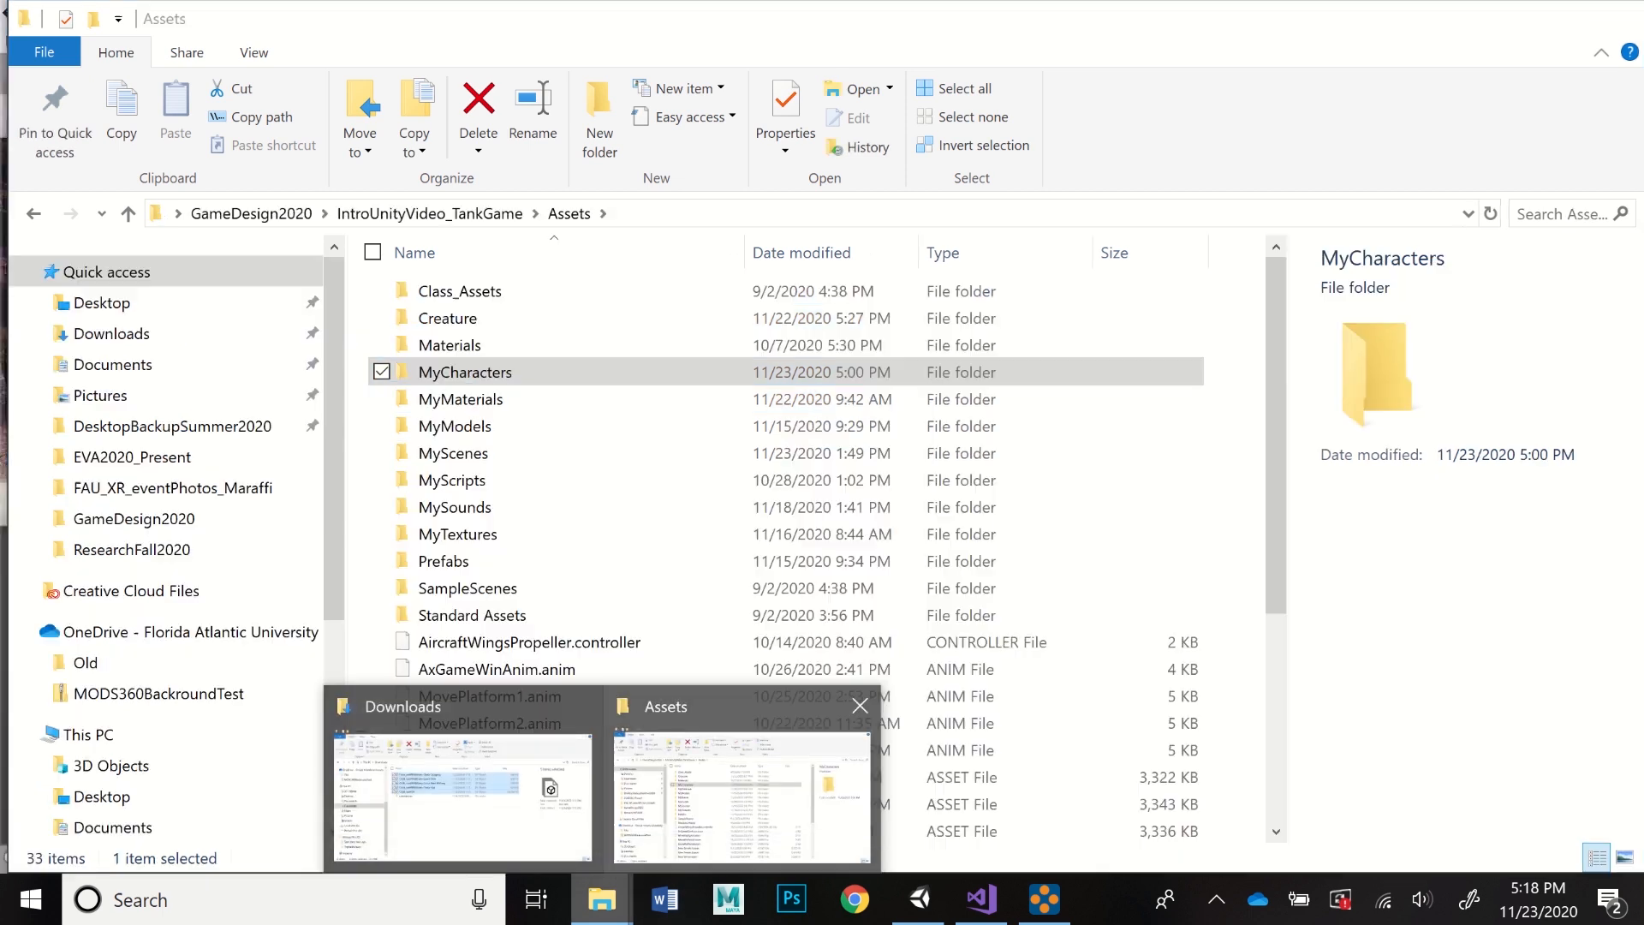
pyautogui.click(742, 796)
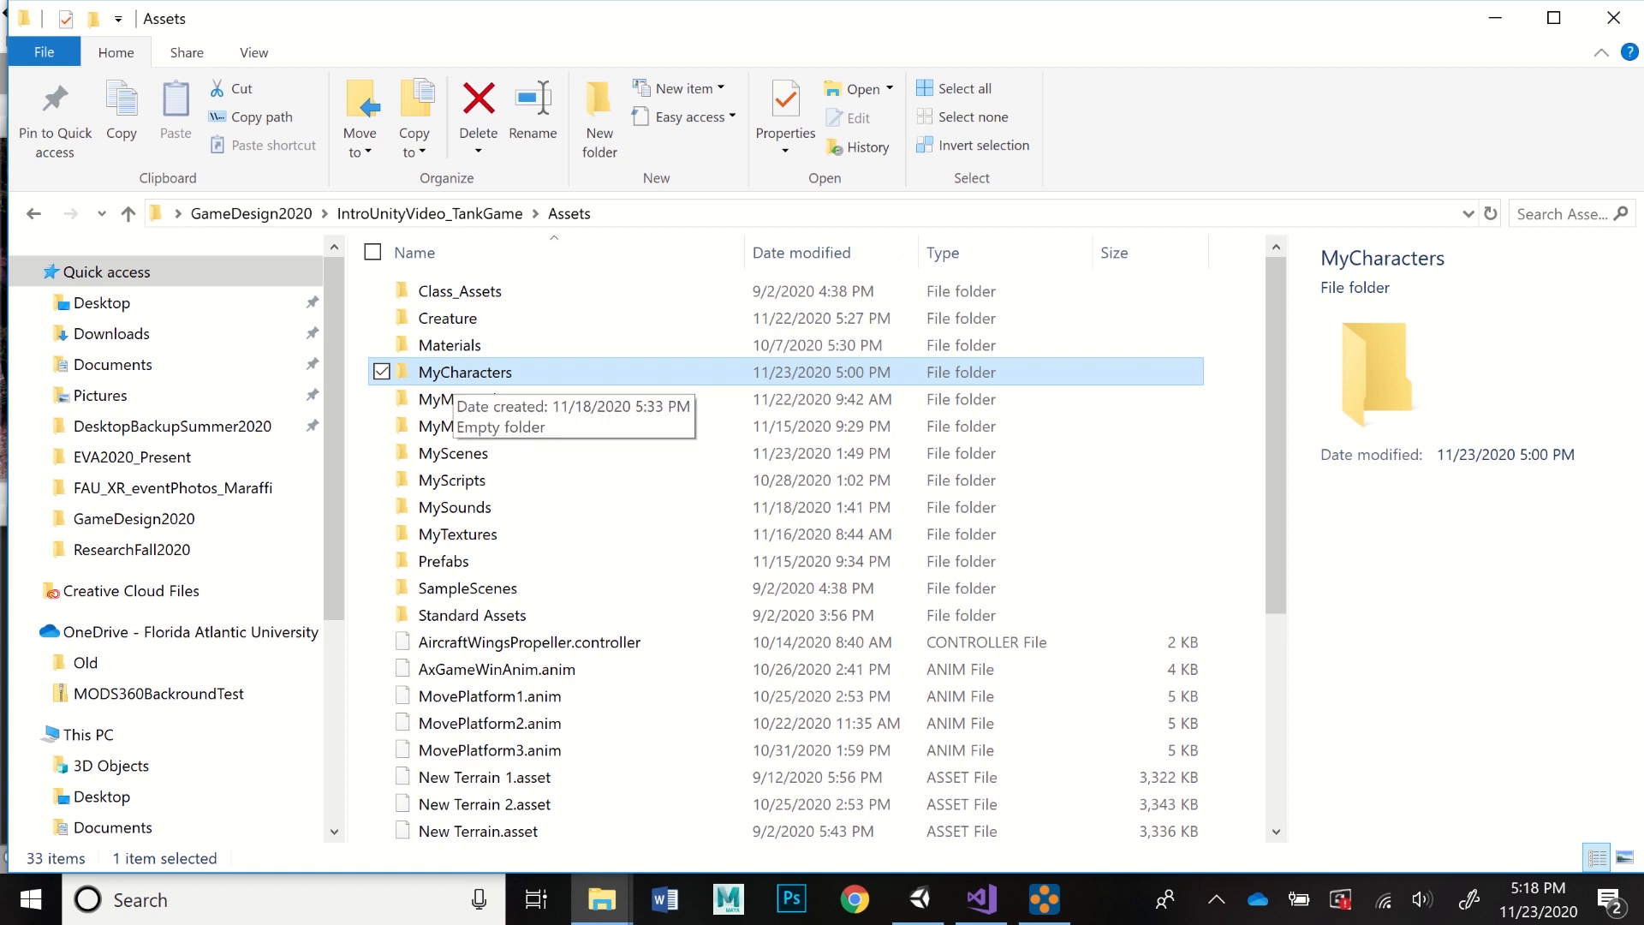
pyautogui.doubleClick(454, 373)
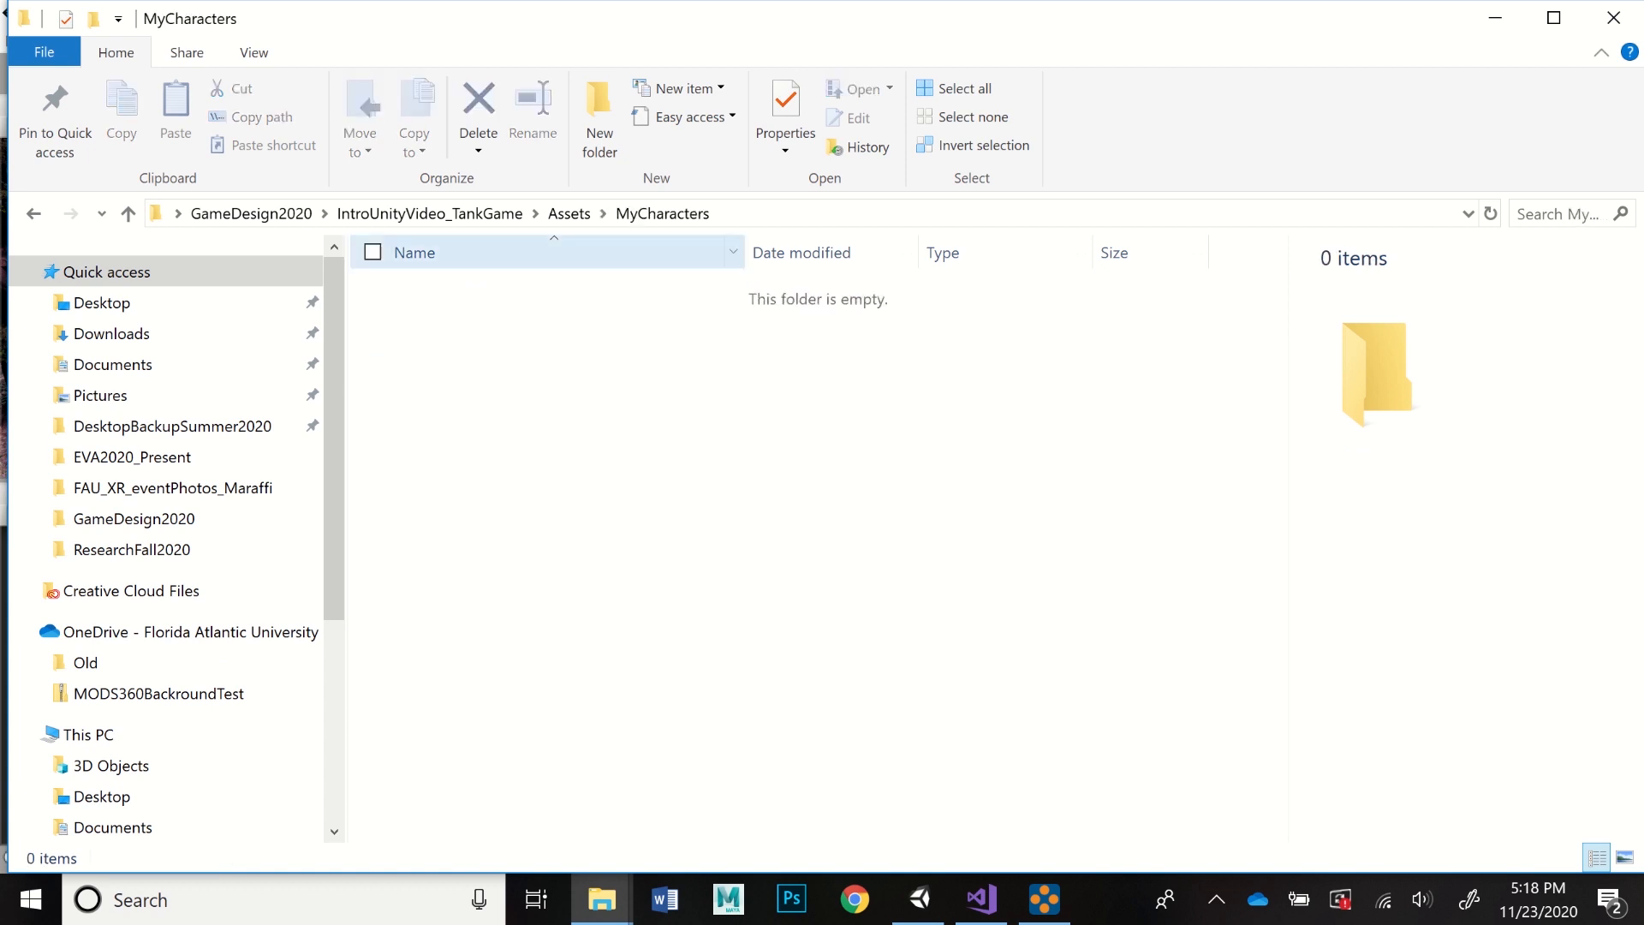
pyautogui.moveTo(685, 17); pyautogui.dragTo(1398, 41)
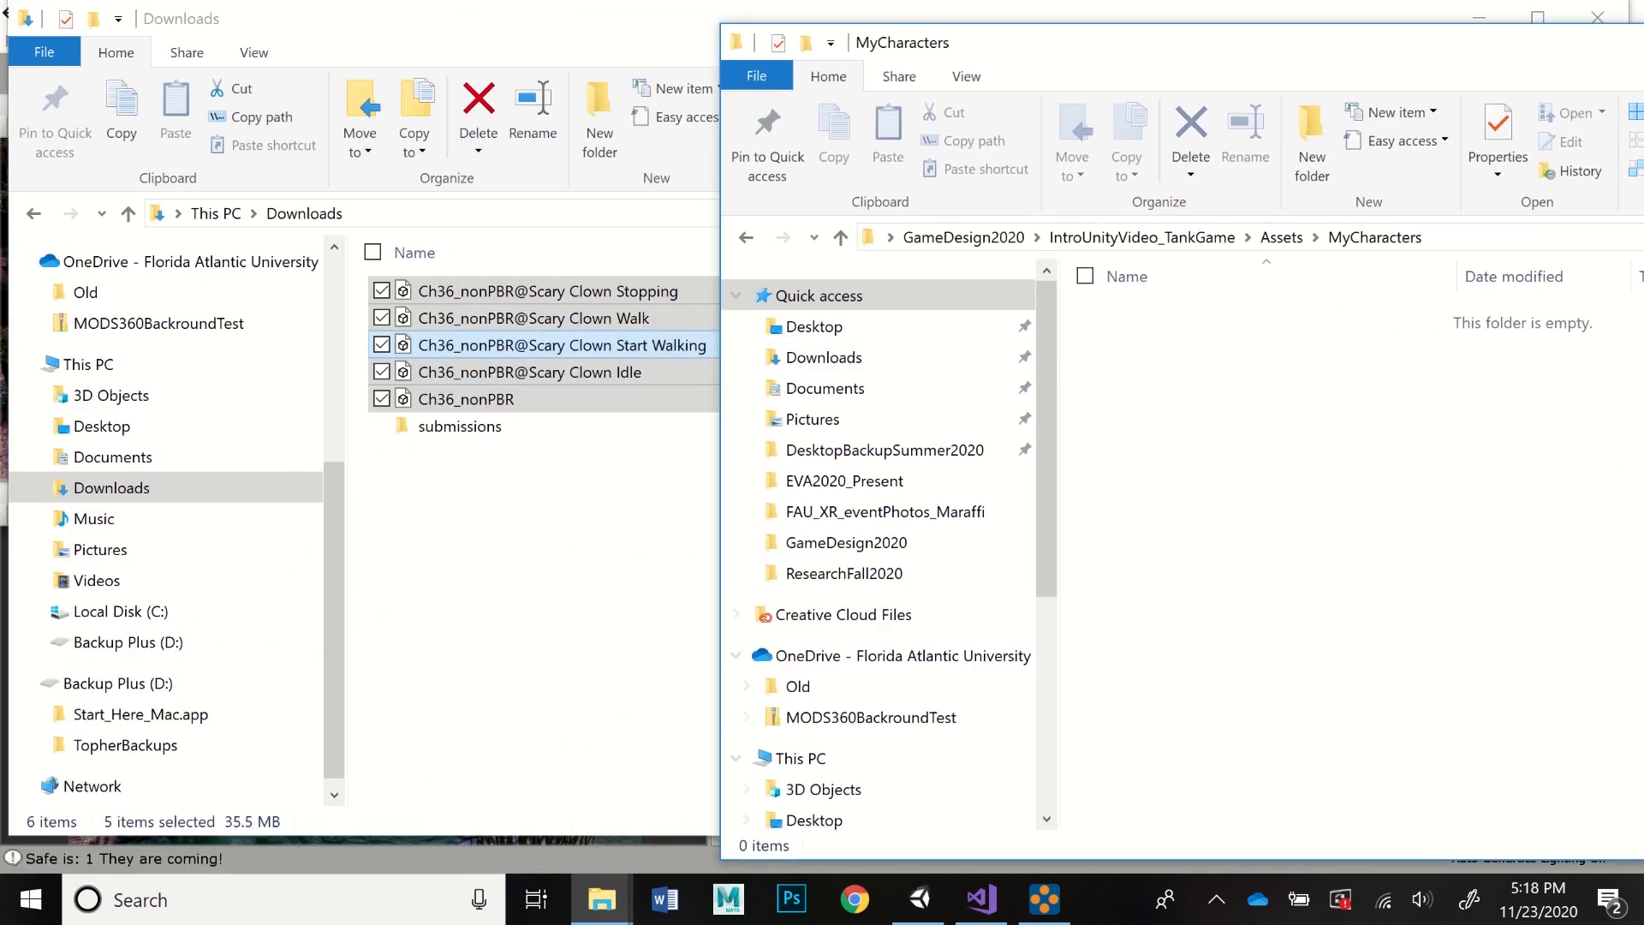
pyautogui.moveTo(561, 345); pyautogui.dragTo(1493, 548)
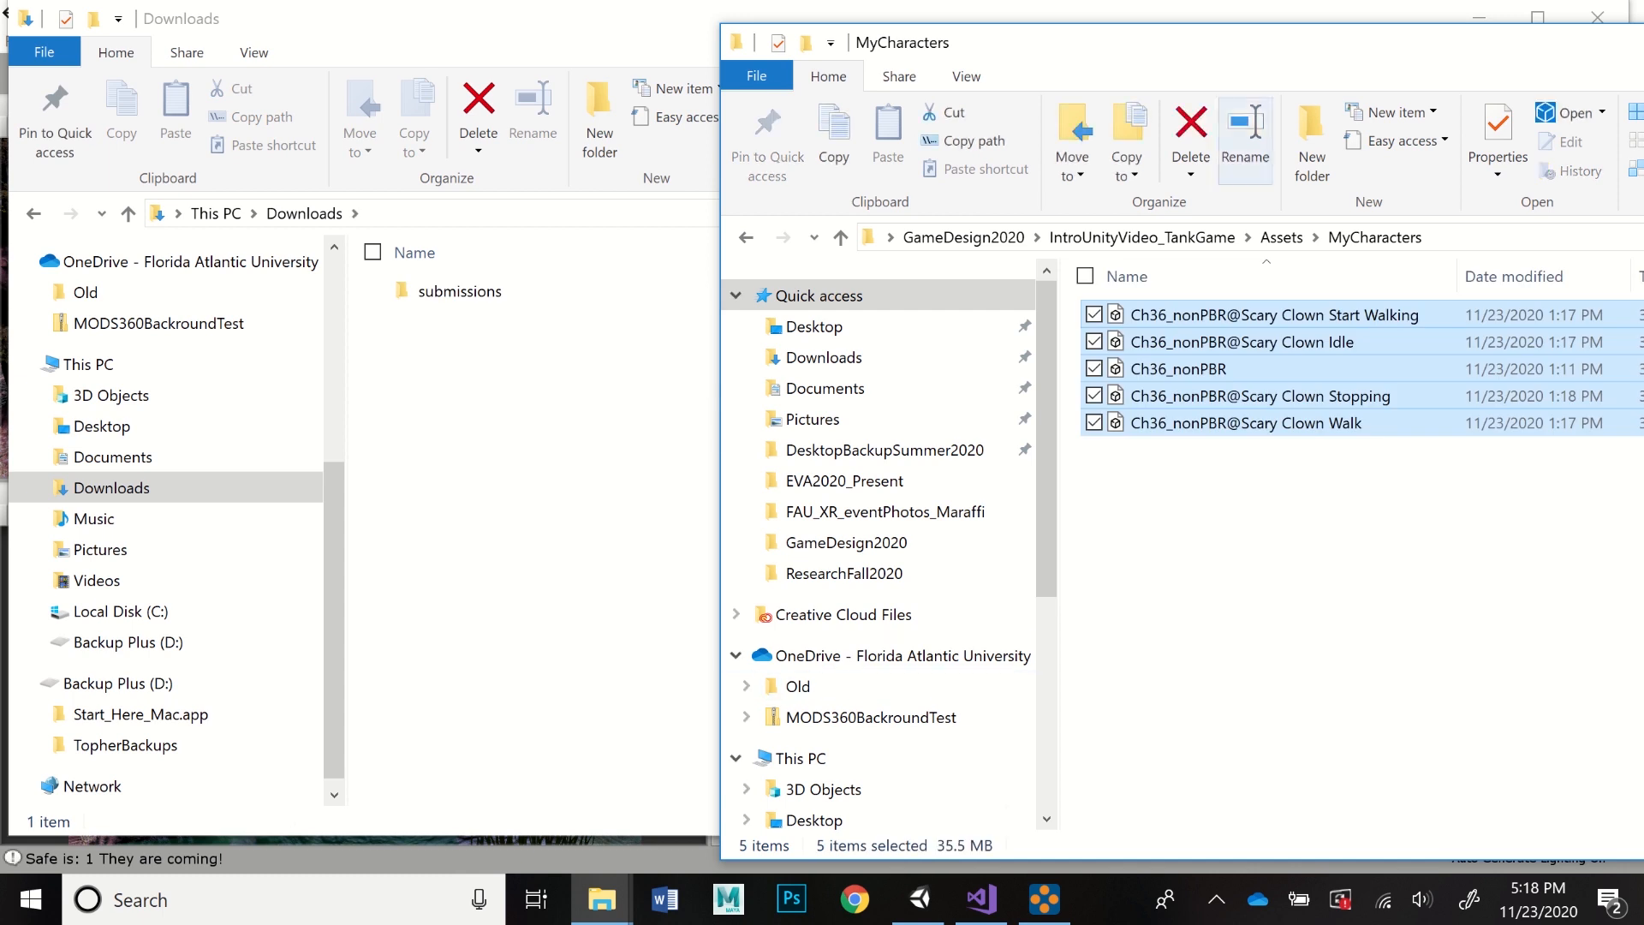
pyautogui.moveTo(1318, 42); pyautogui.dragTo(606, 18)
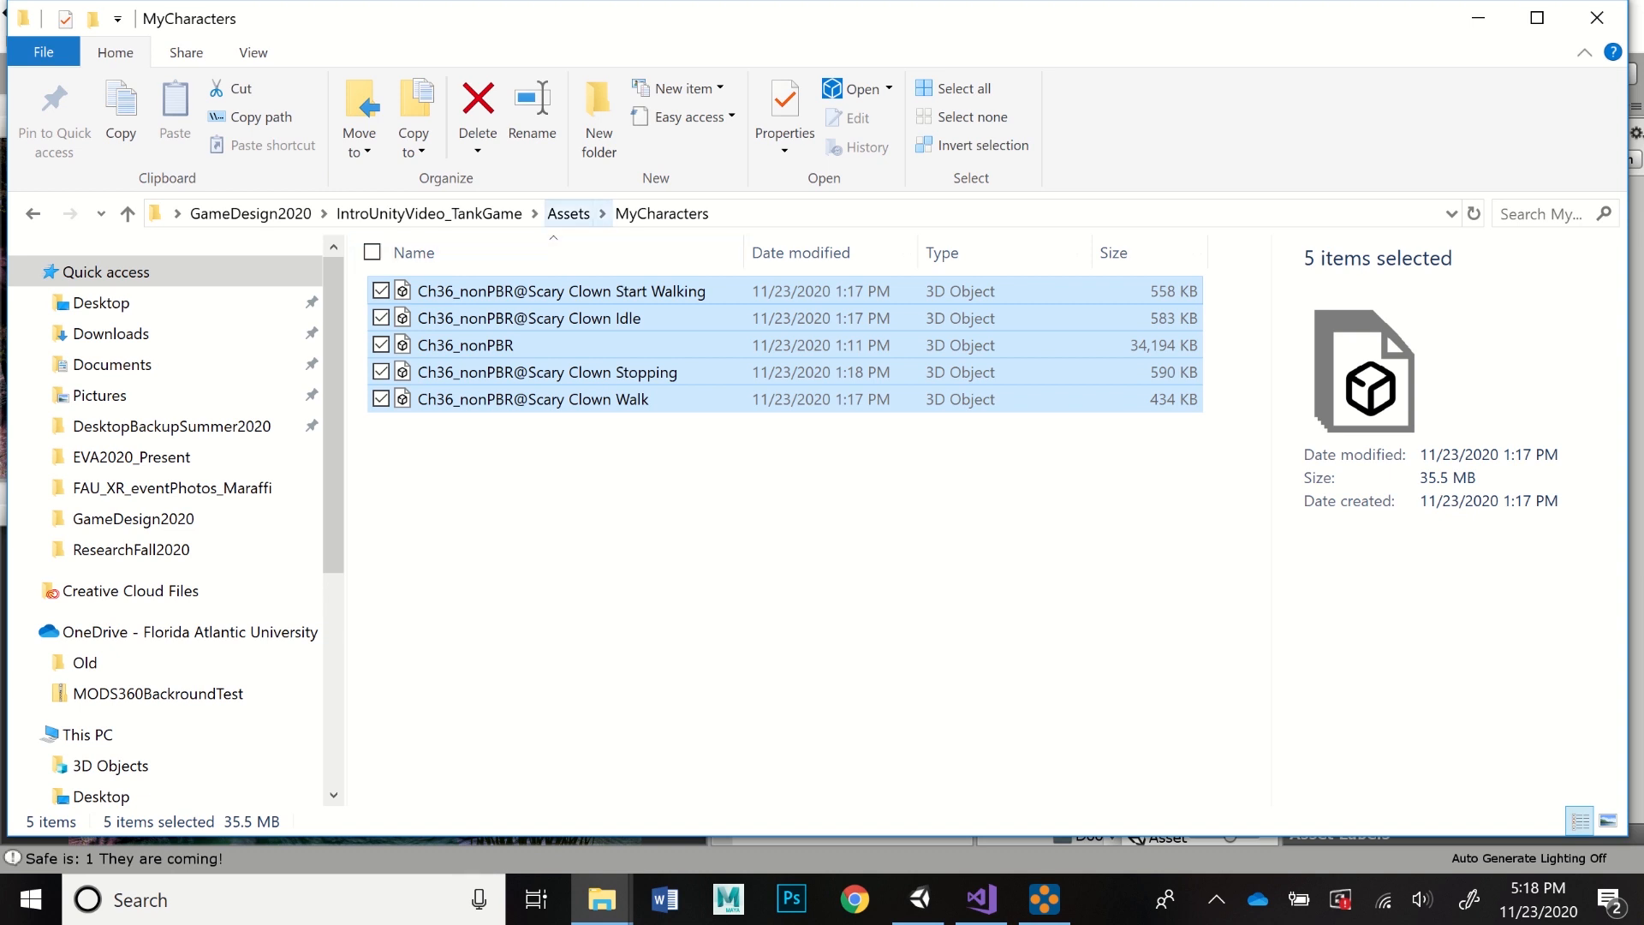
# - Examine the existing character and animation files in the Assets/Creature folder, and switch to Unity
pyautogui.click(569, 213)
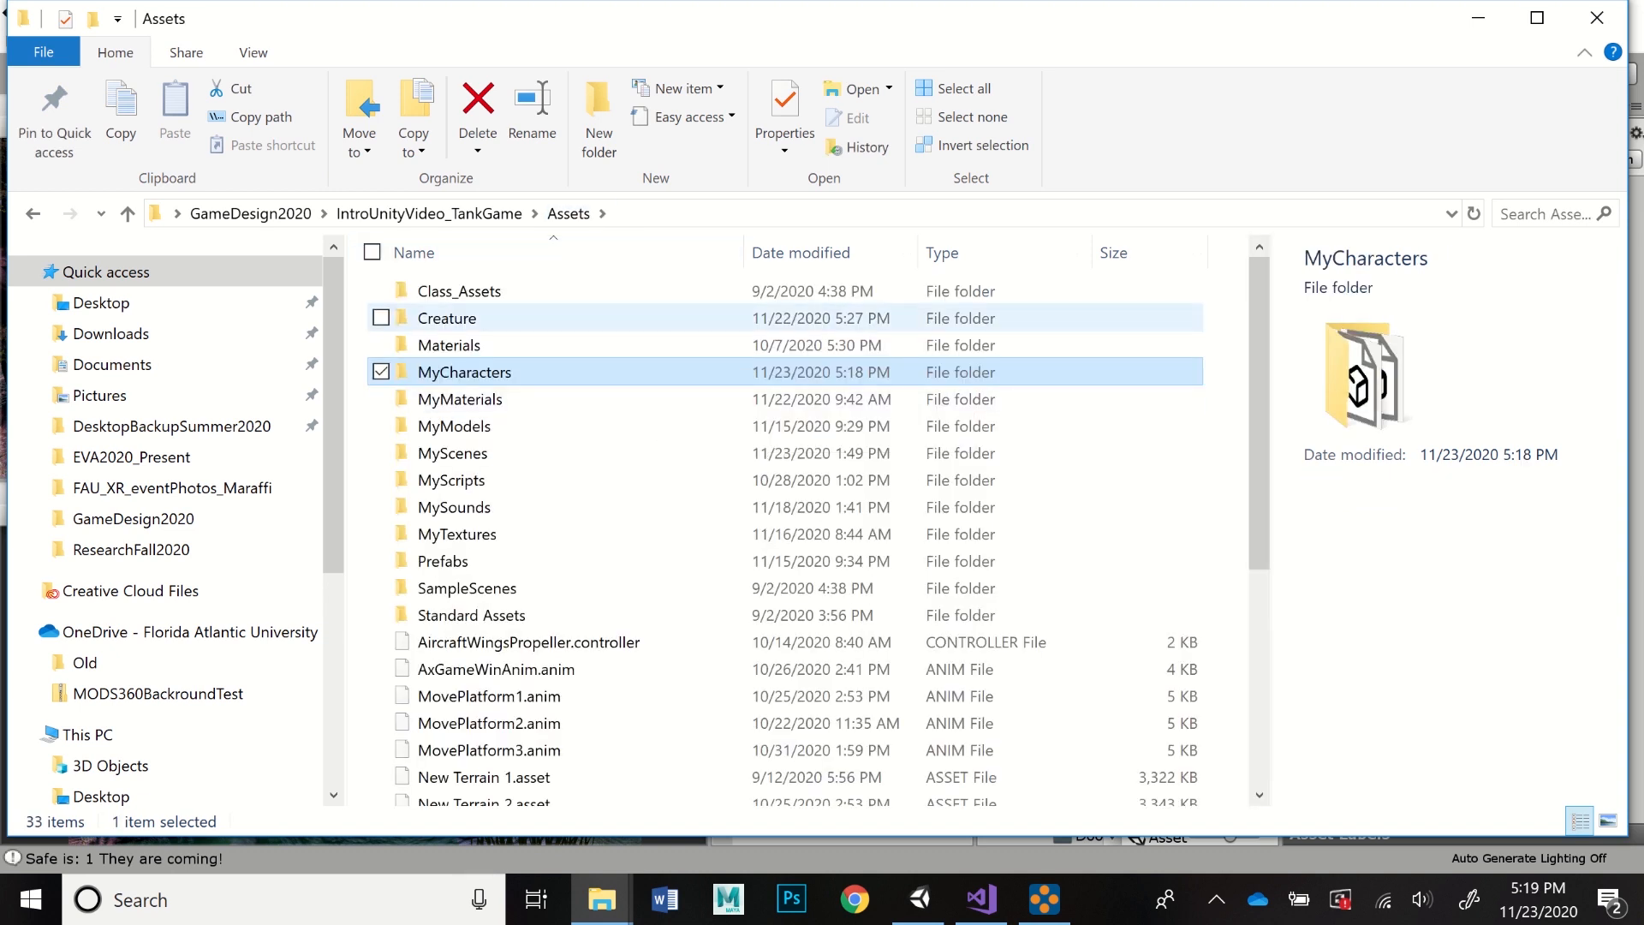
pyautogui.doubleClick(447, 317)
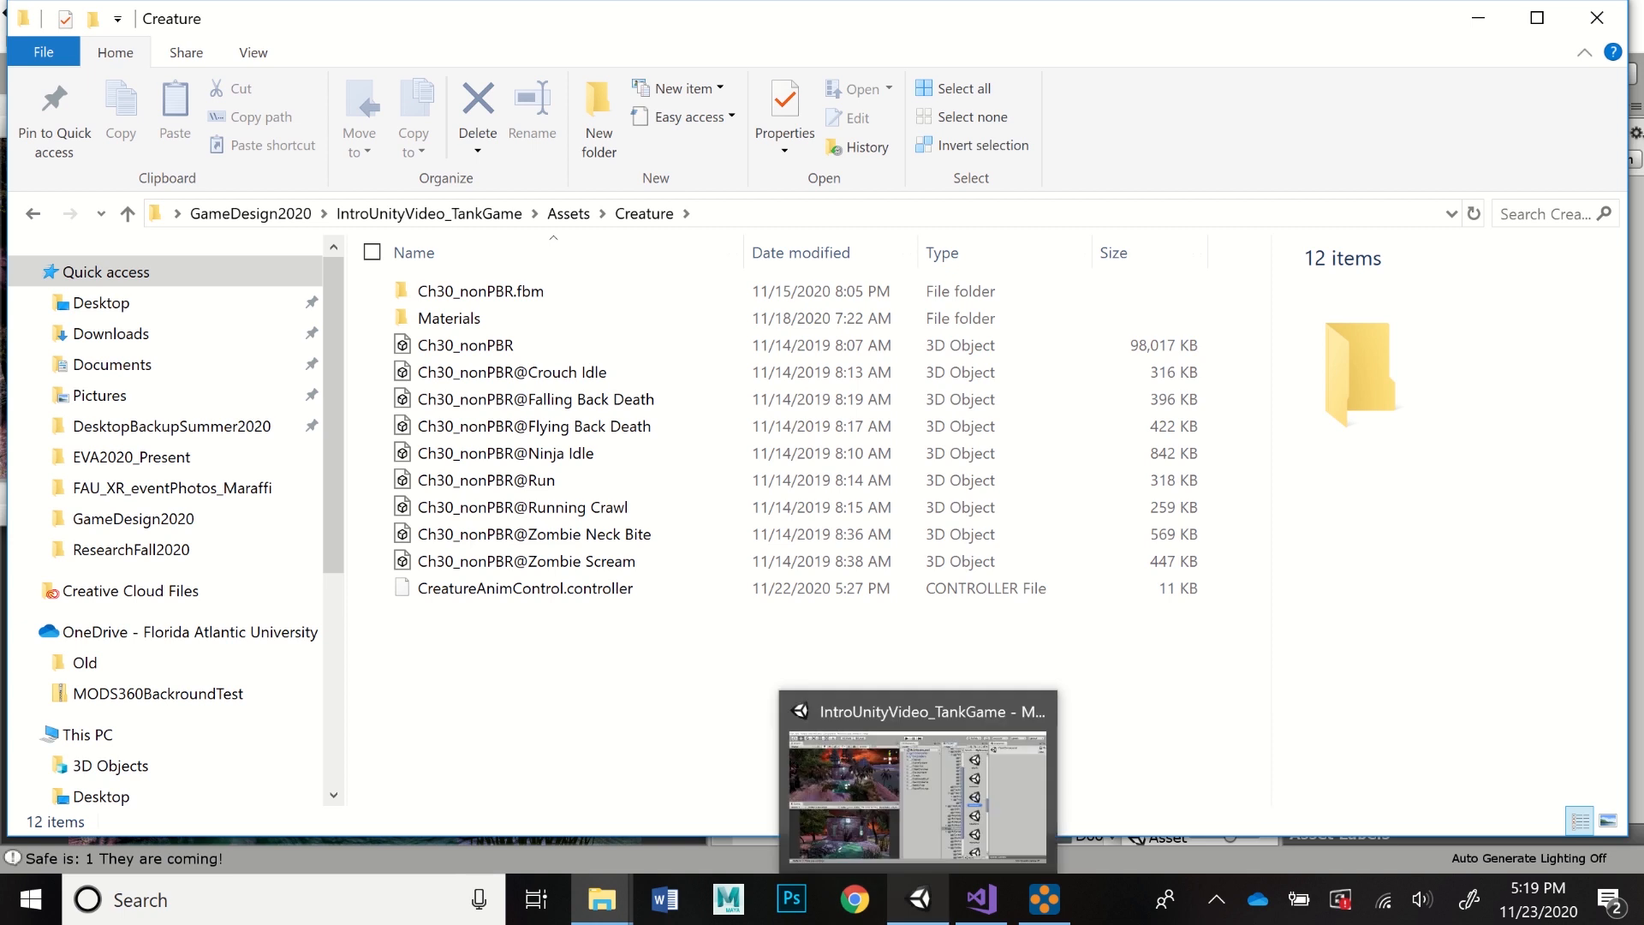
pyautogui.click(920, 899)
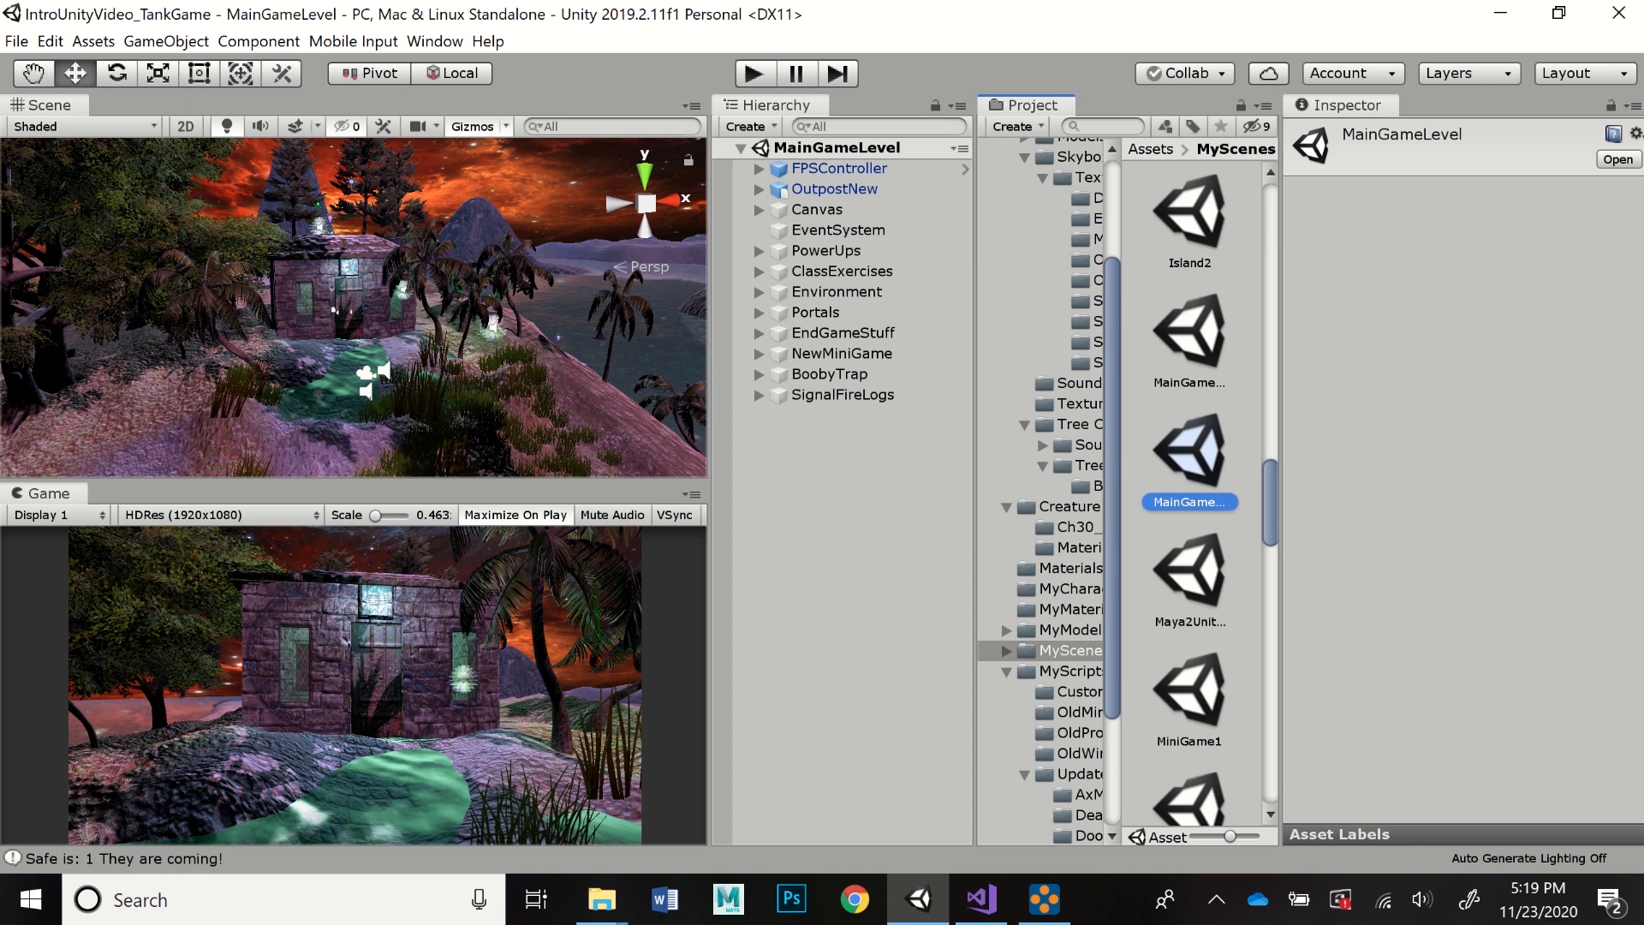
# - Set the model import Scale Factor of Ch36_nonPBR in the MyCharacters folder to 1.5 and apply it
pyautogui.click(1069, 589)
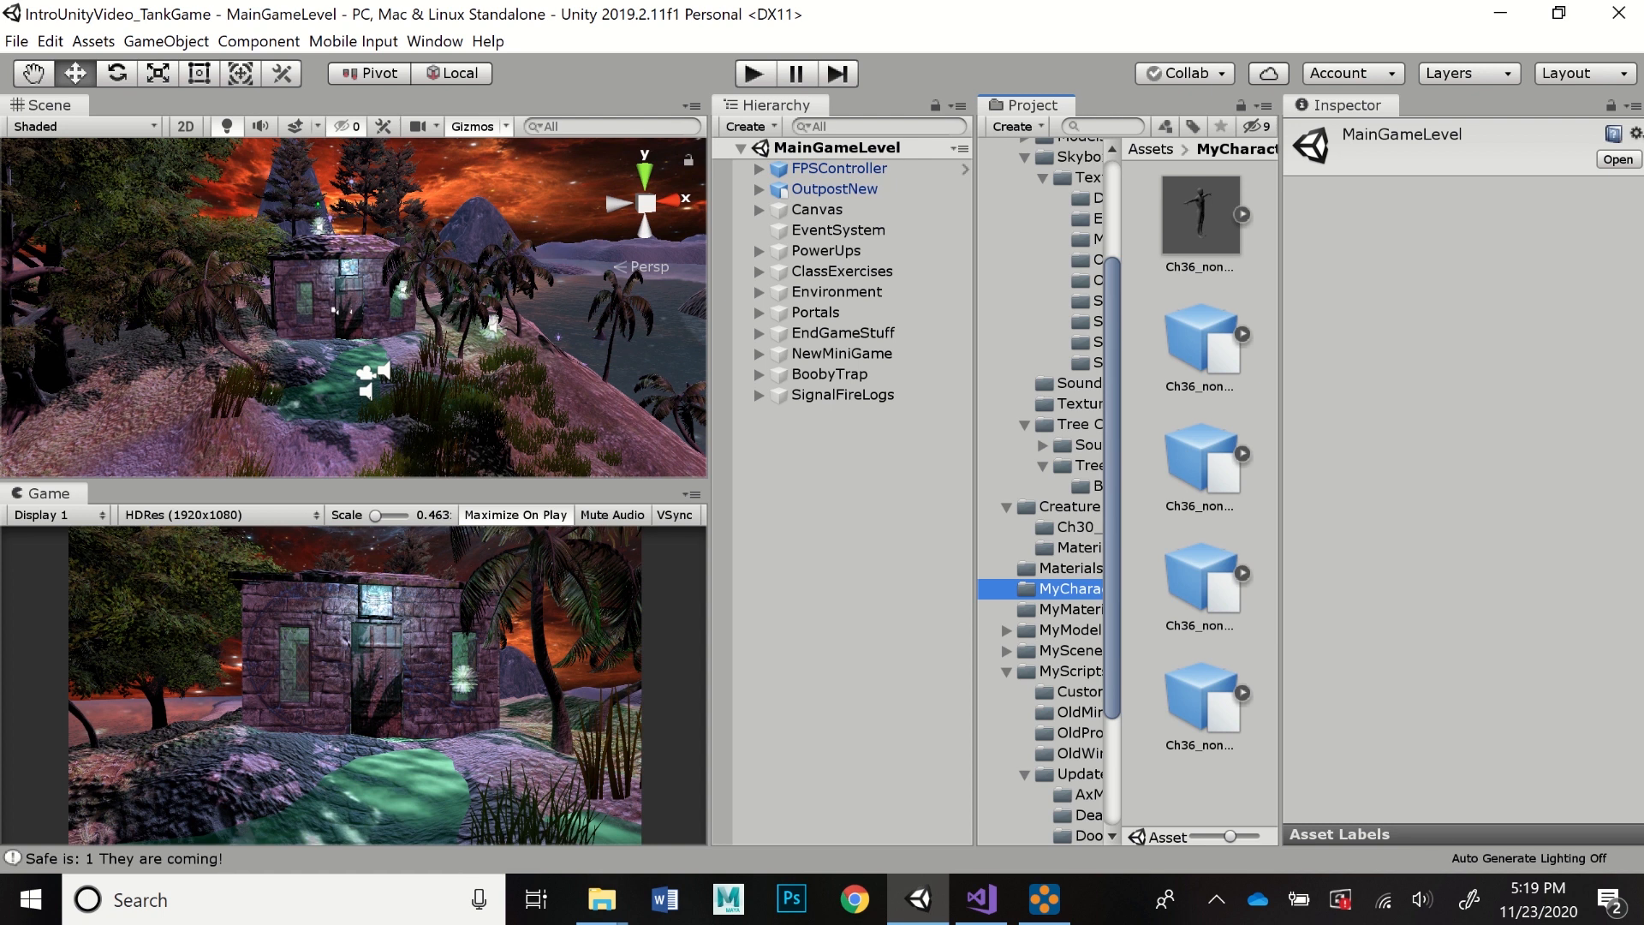
pyautogui.click(1200, 216)
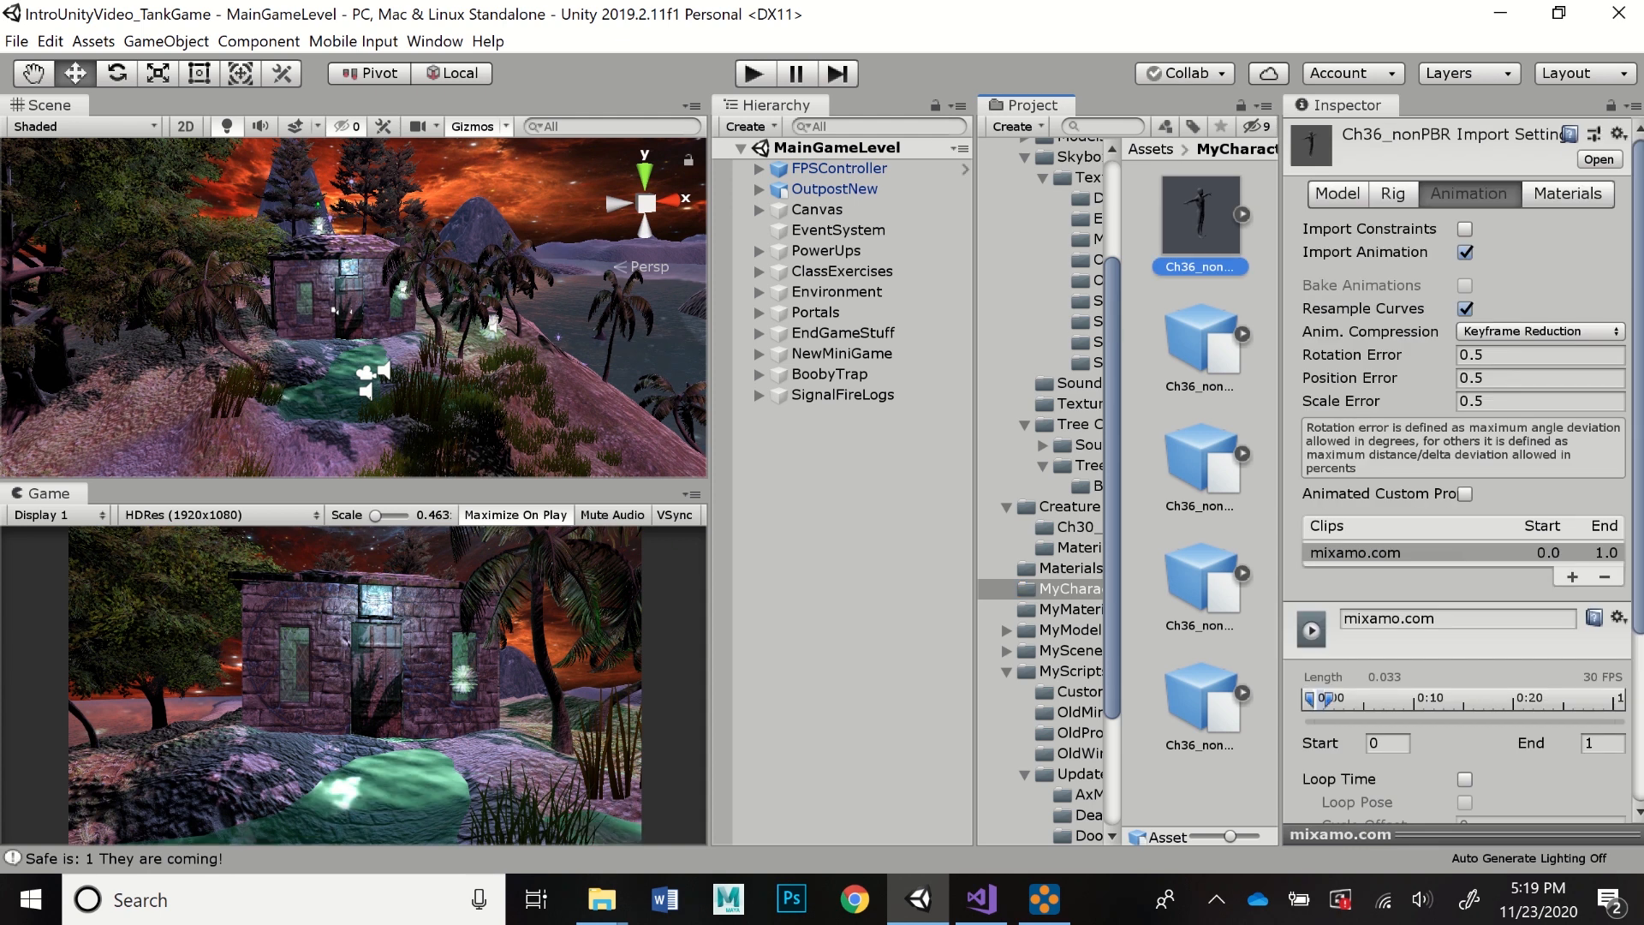
pyautogui.click(1337, 194)
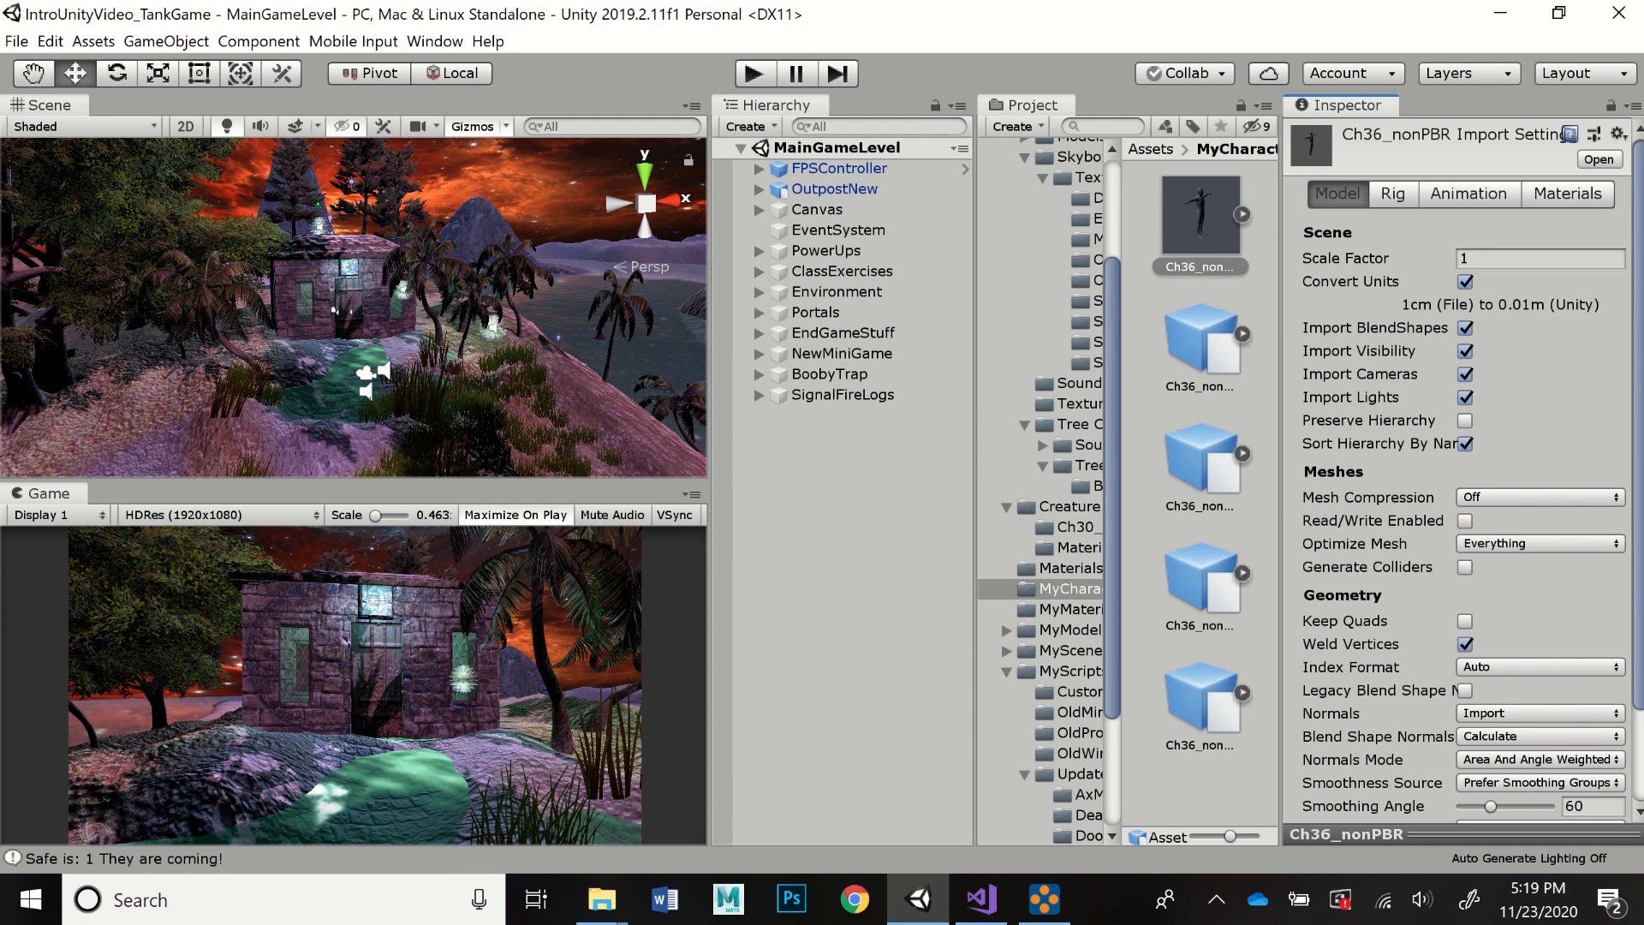
pyautogui.click(1539, 259)
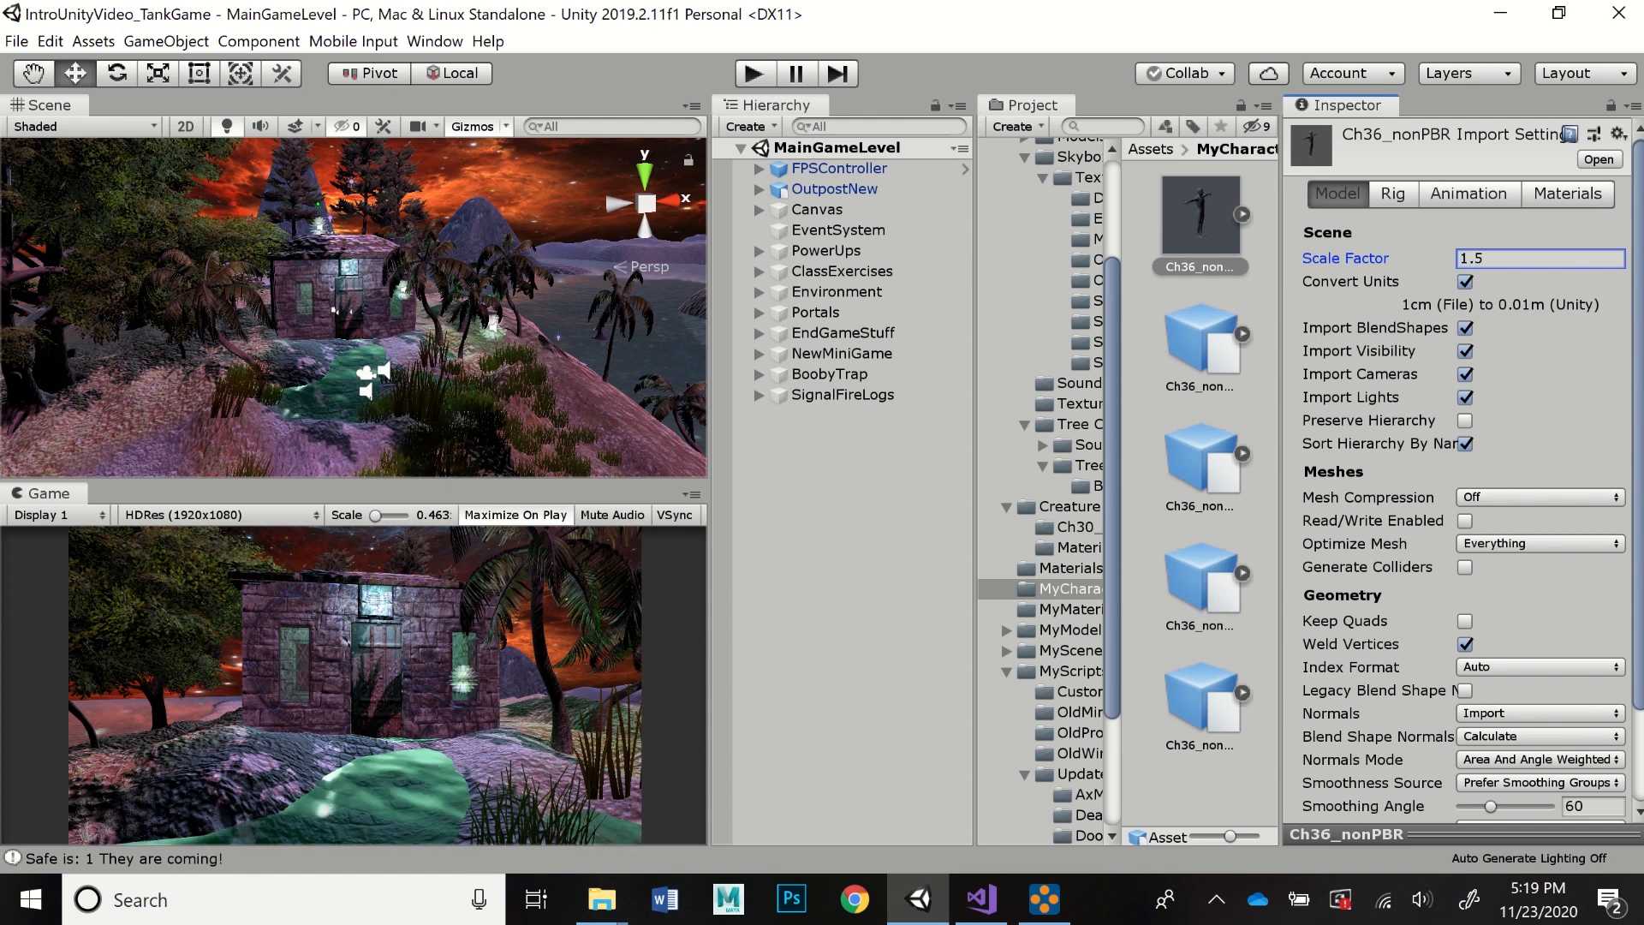
pyautogui.press('Return')
pyautogui.scroll(-3, 1456, 514)
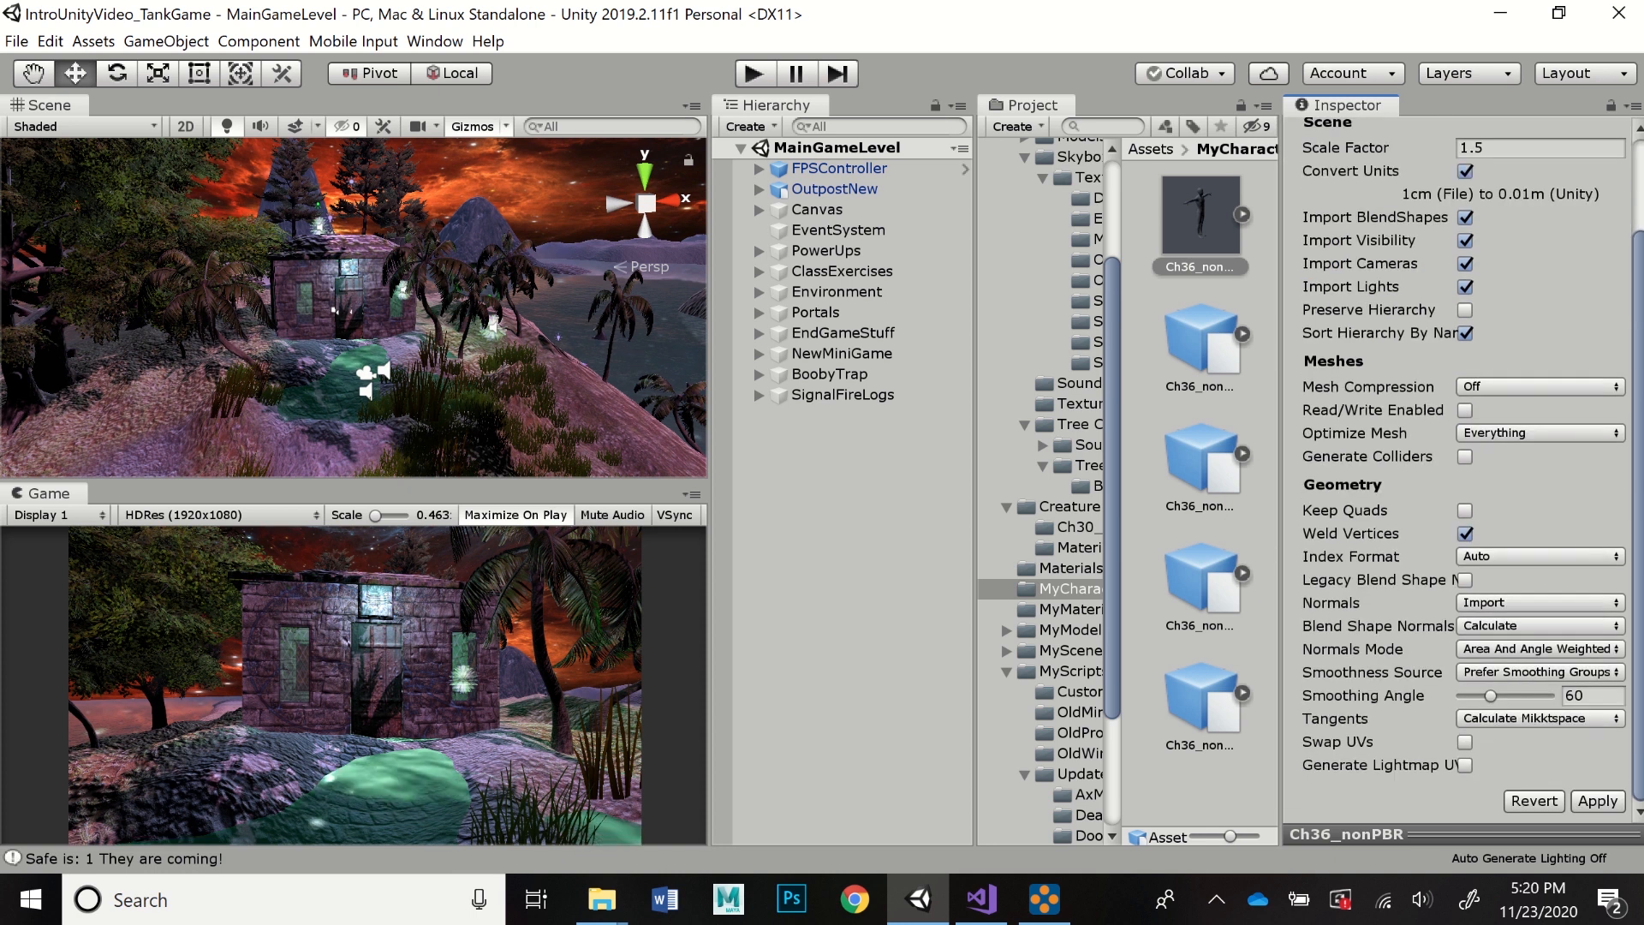
pyautogui.click(1597, 801)
# - Set the Ch36_nonPBR rig's Animation Type to Humanoid with the avatar created from this model, and apply it
pyautogui.moveTo(1281, 514); pyautogui.dragTo(1228, 514)
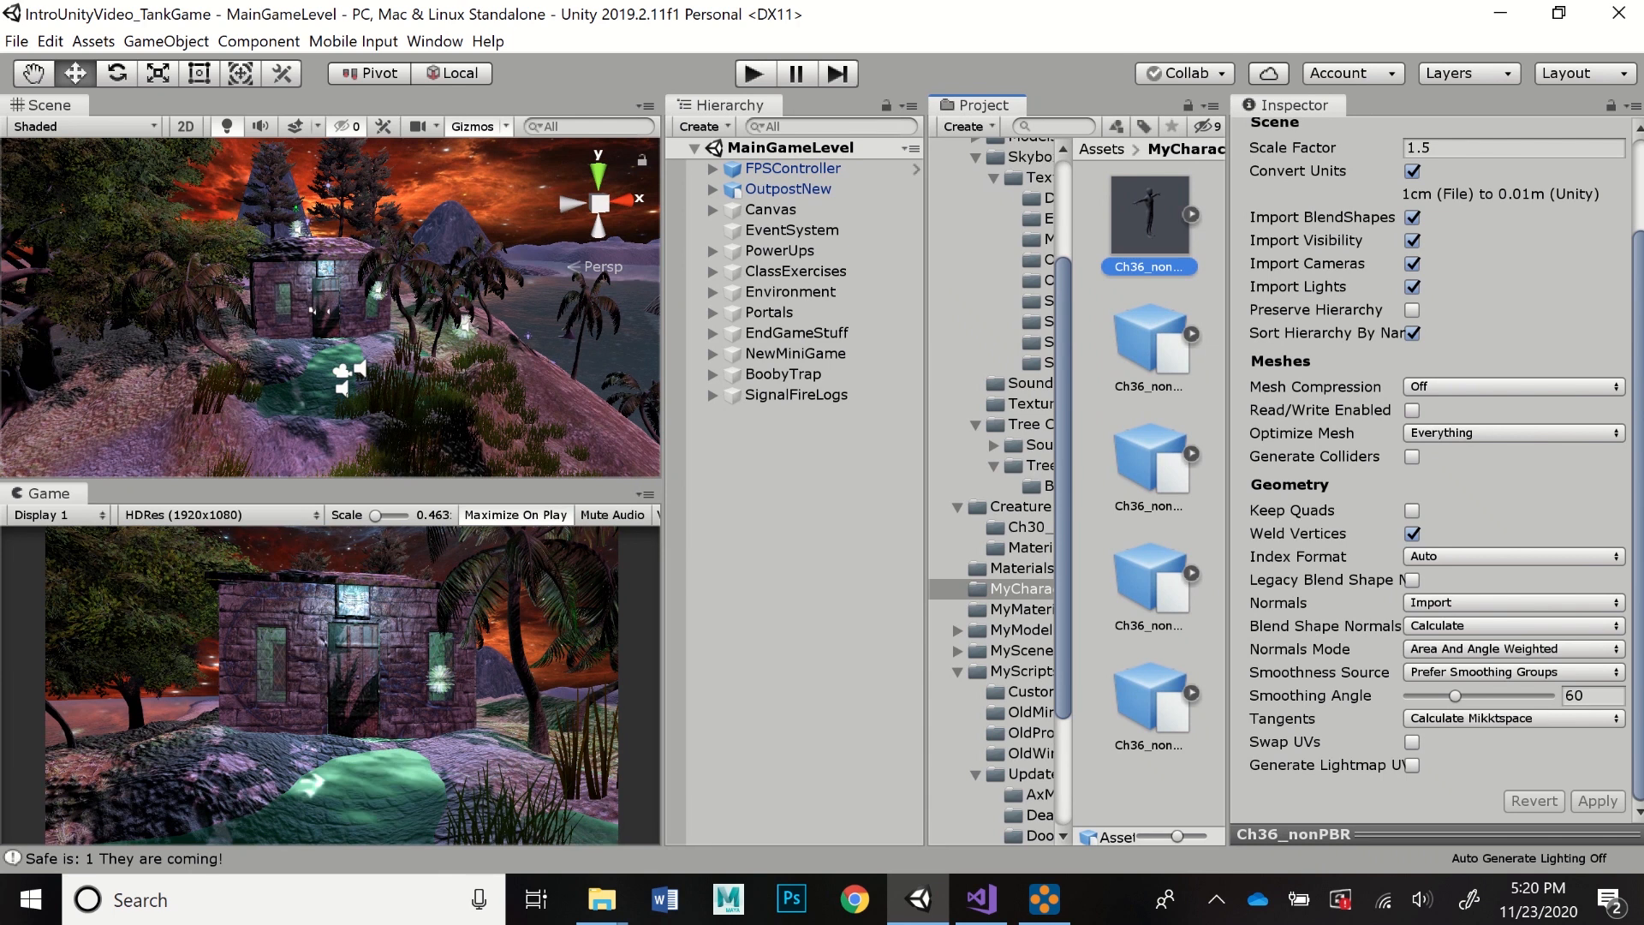
pyautogui.scroll(3, 1430, 513)
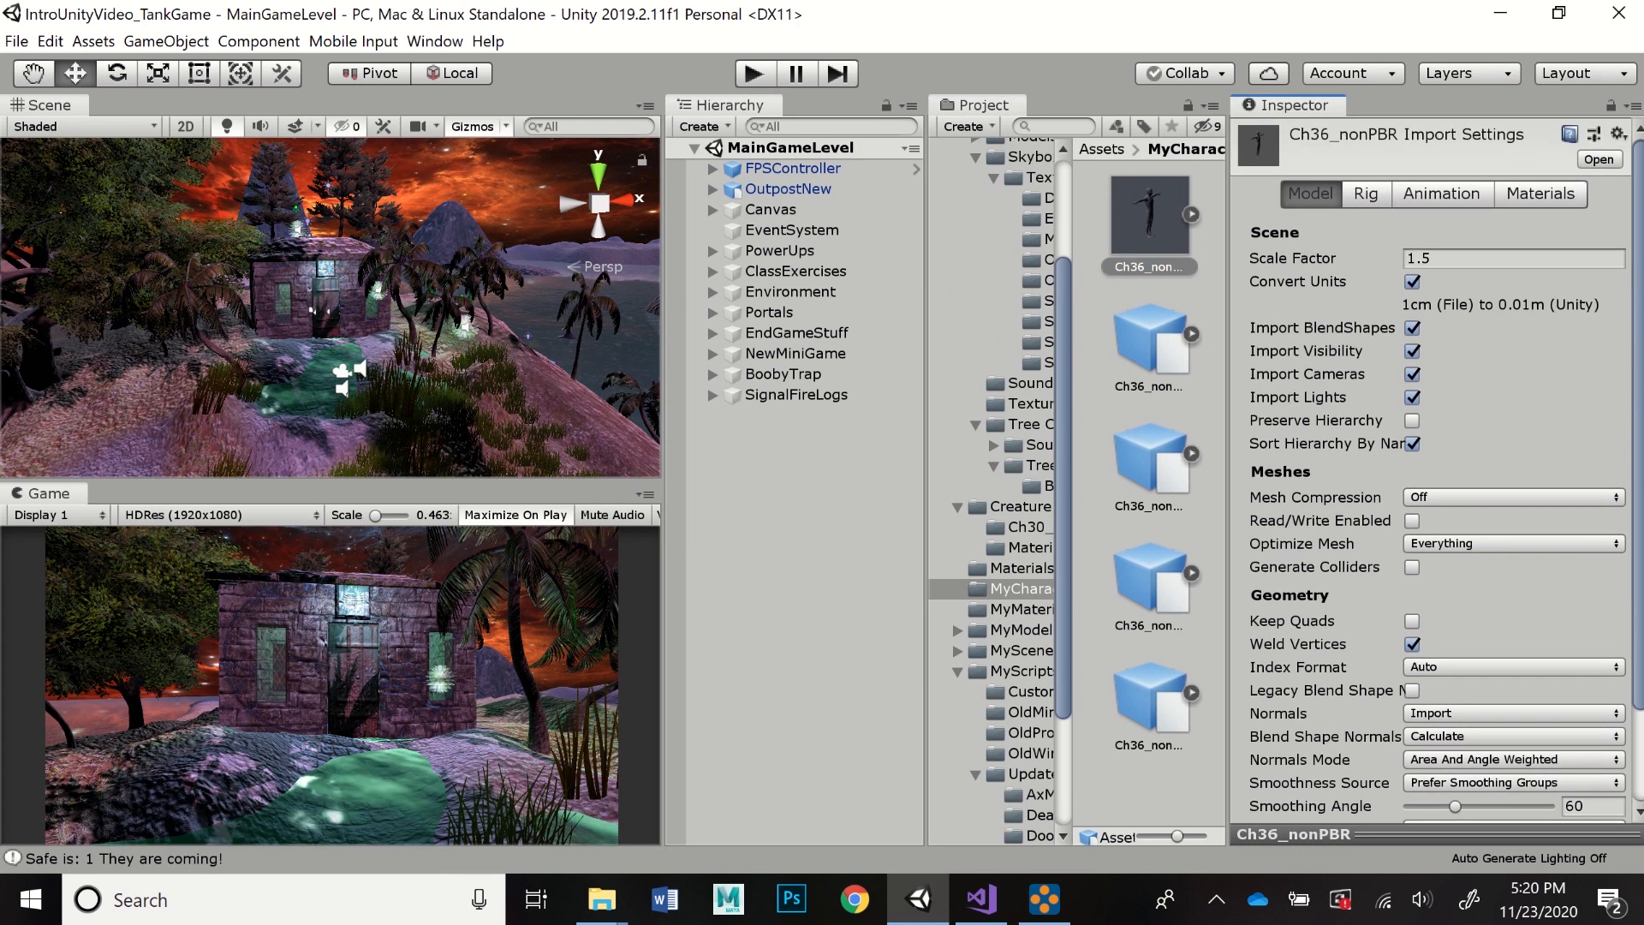
pyautogui.click(1366, 195)
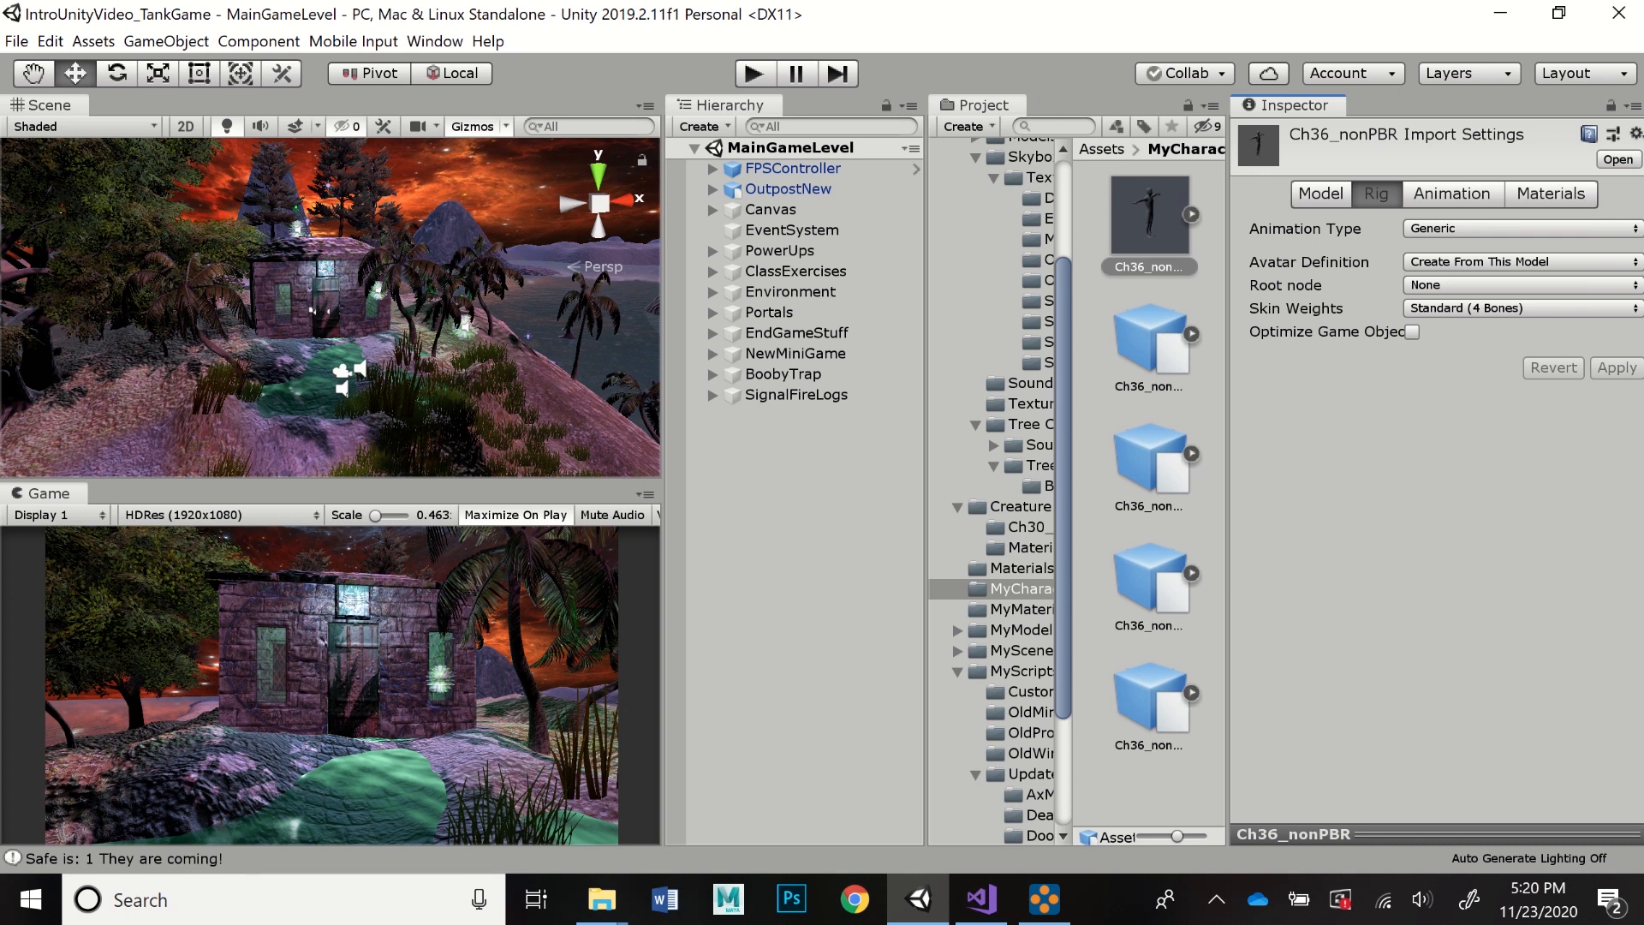
pyautogui.click(1500, 229)
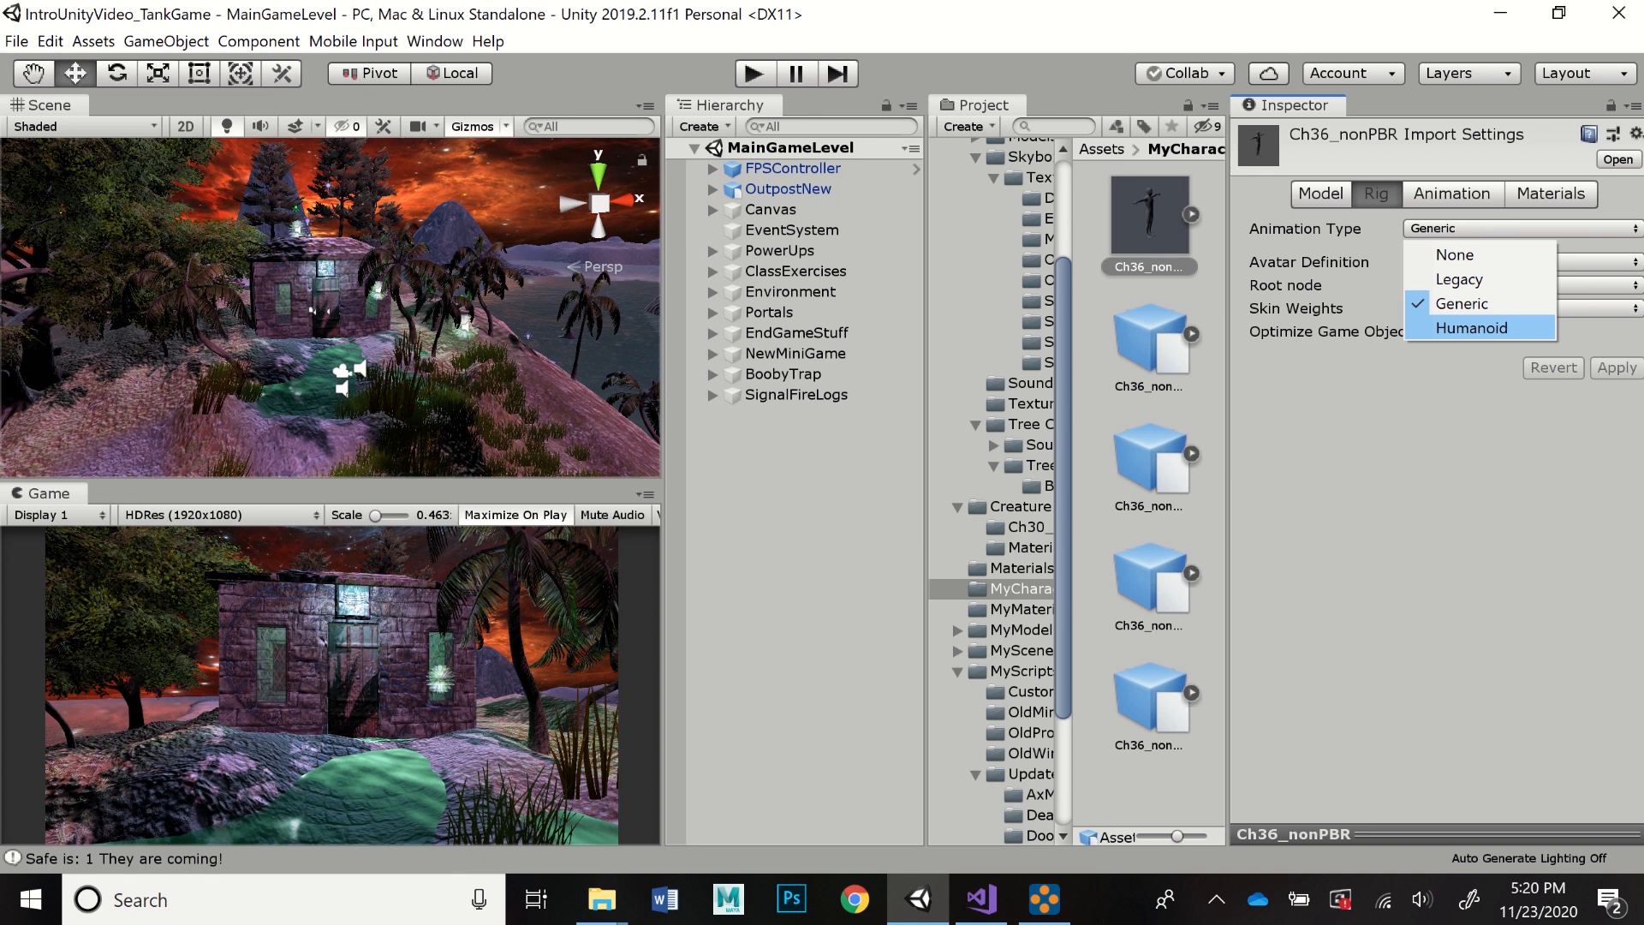
pyautogui.click(1472, 328)
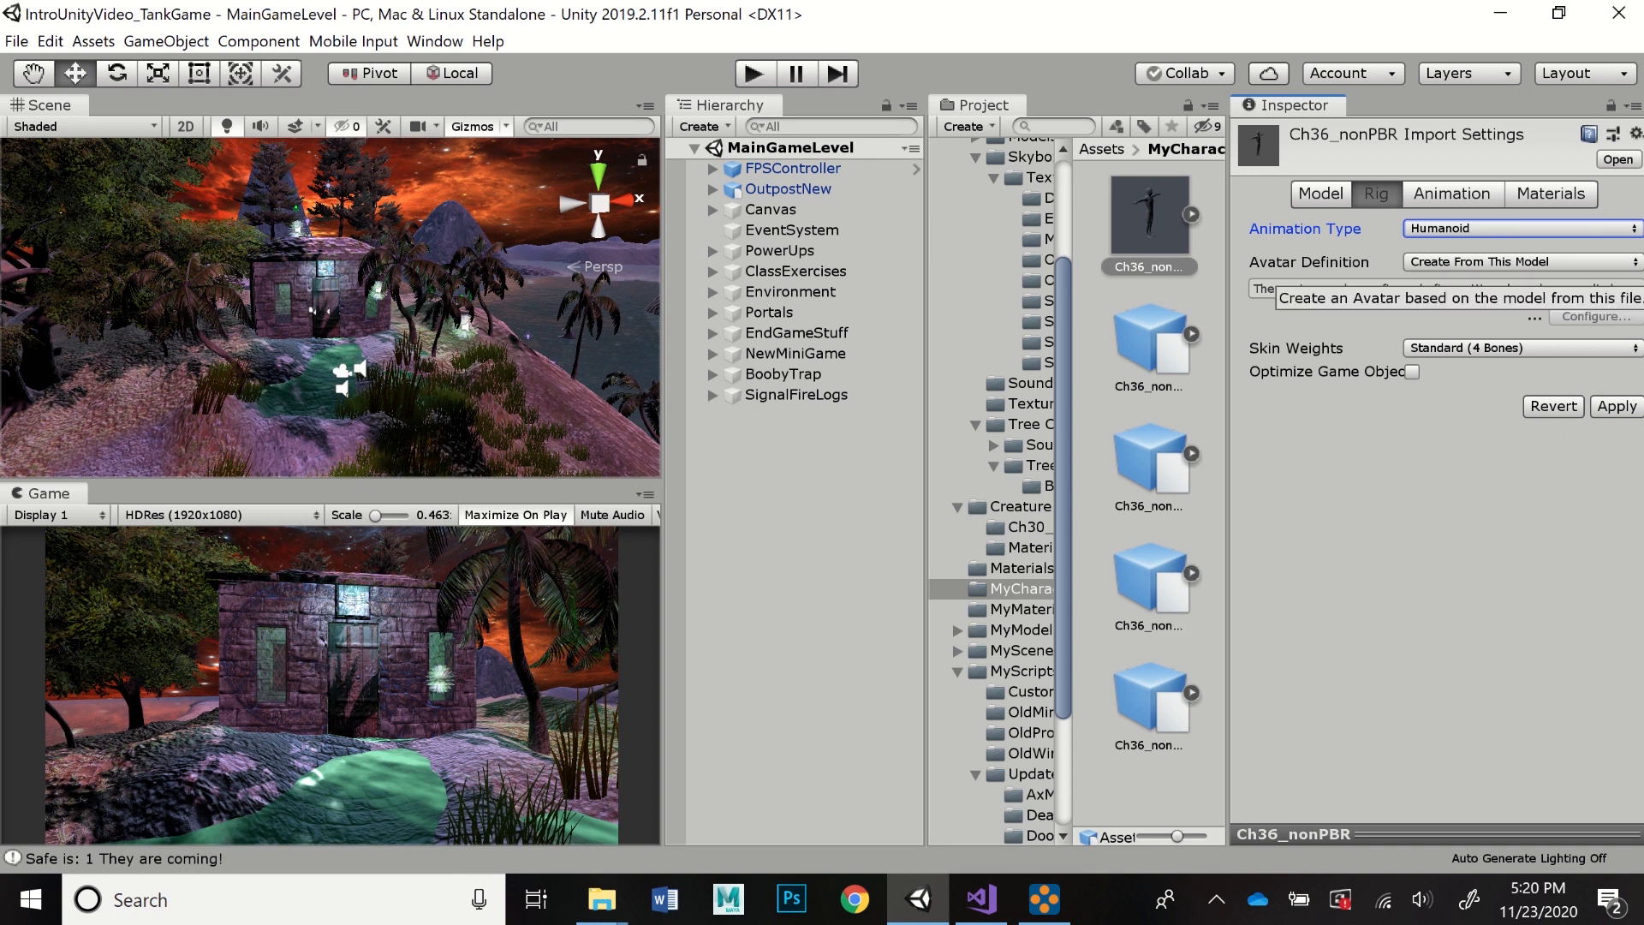
pyautogui.click(1522, 262)
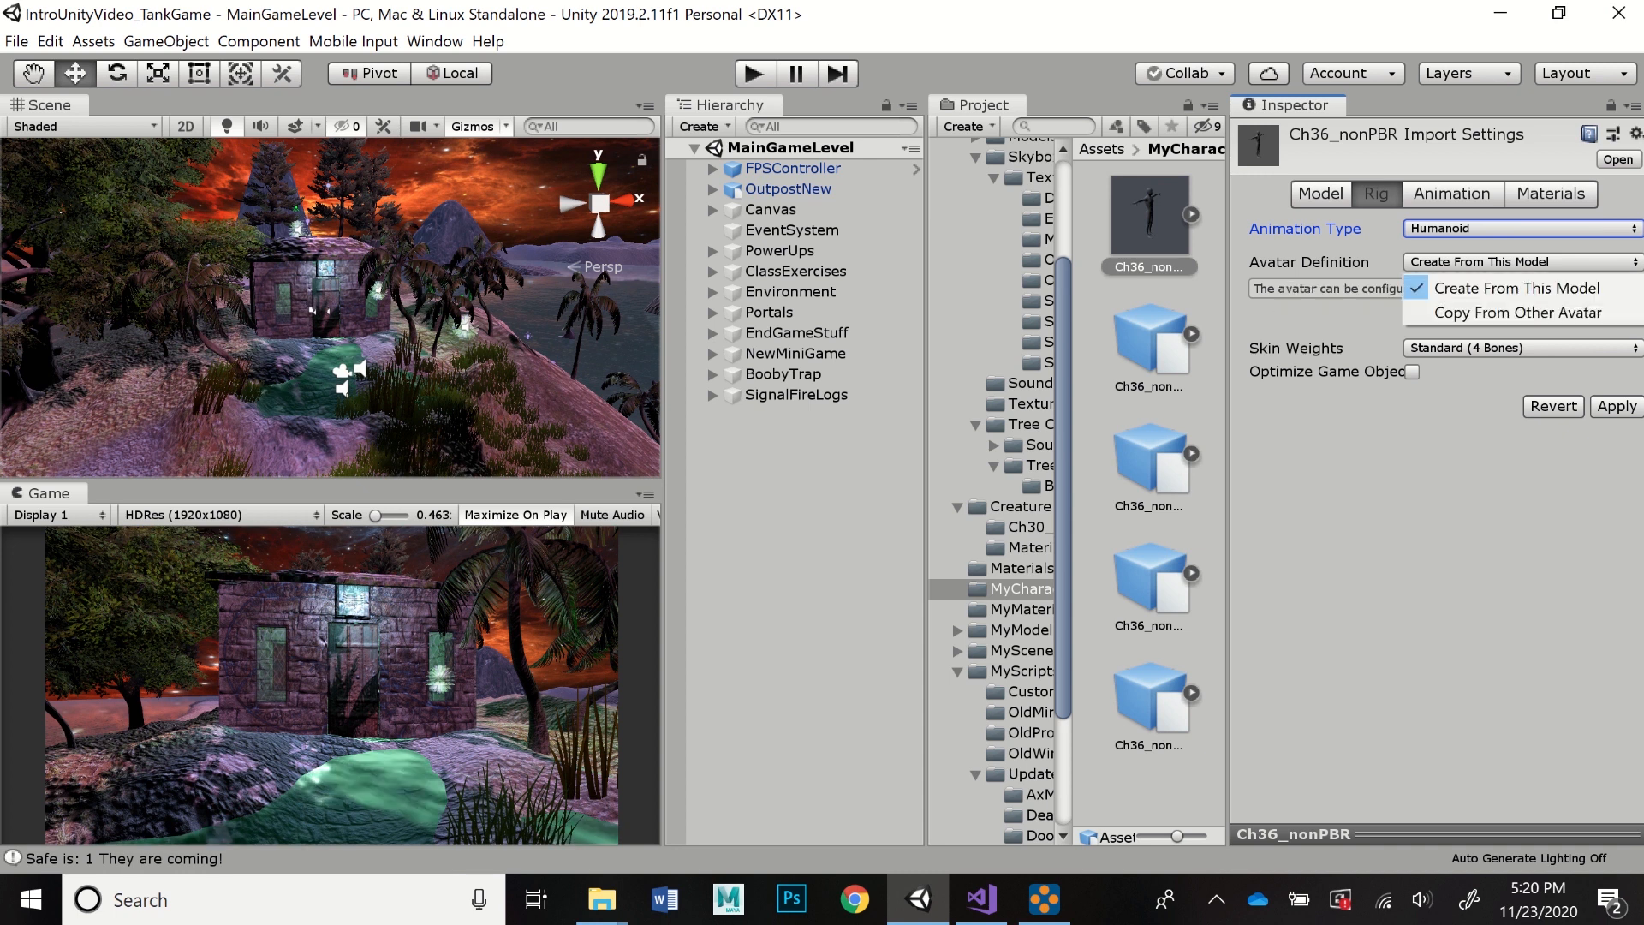
pyautogui.click(1522, 262)
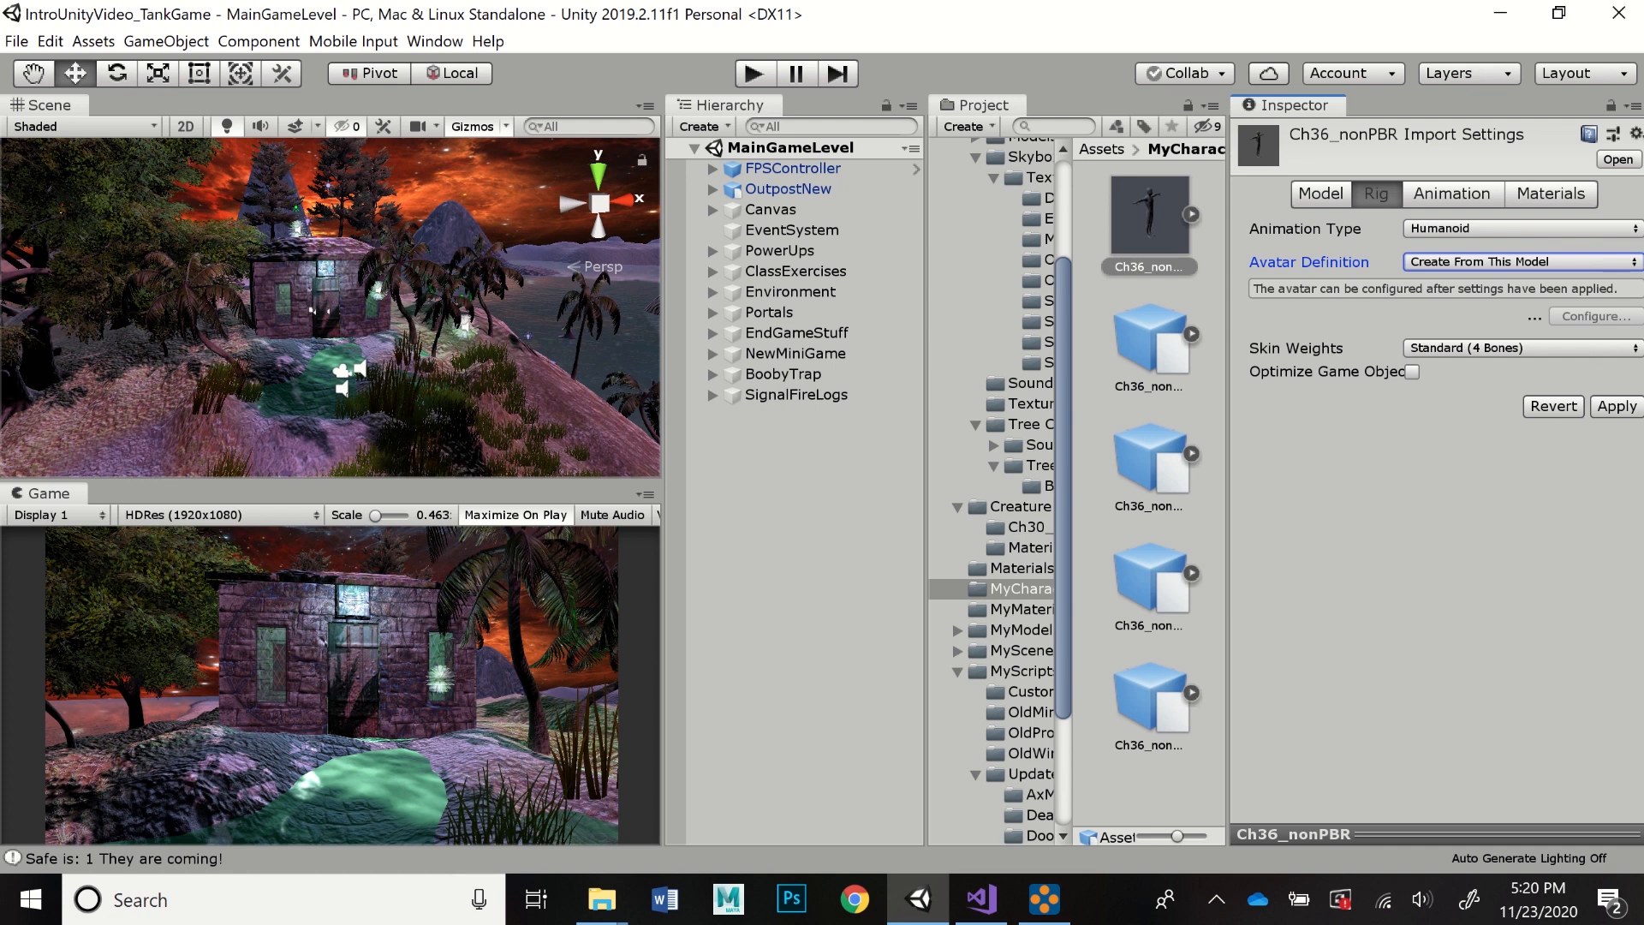
pyautogui.click(1617, 406)
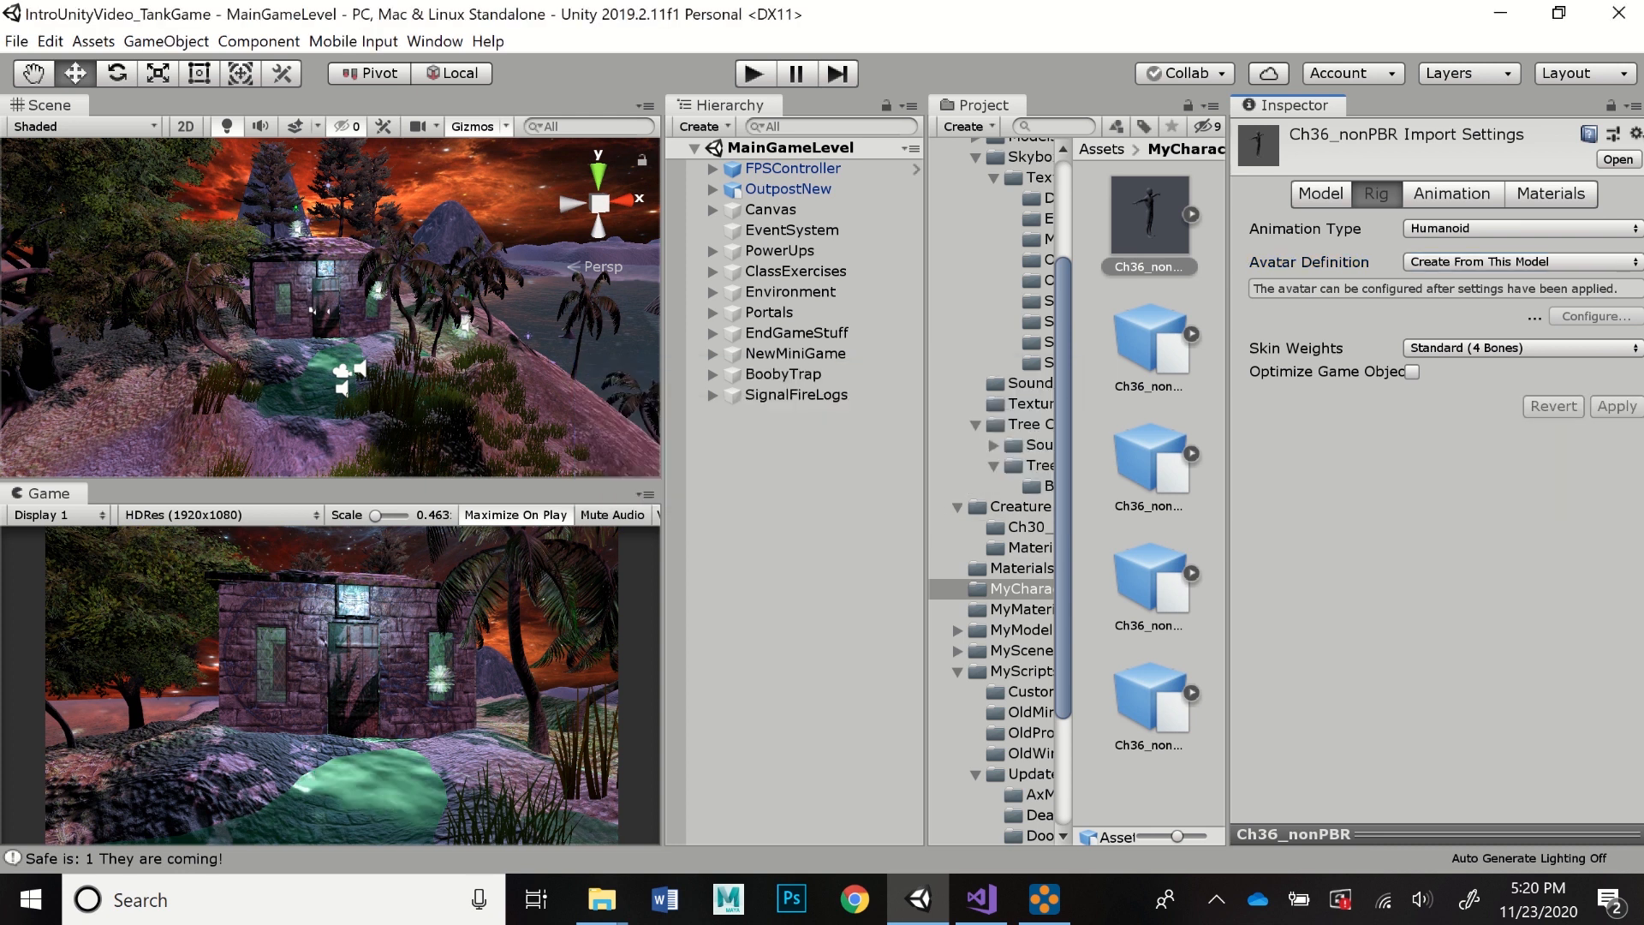
# - Set Ch36_nonPBR's material Location to Use External Materials (Legacy) and Search to Local Materials Folder, and apply the import settings
pyautogui.click(1451, 194)
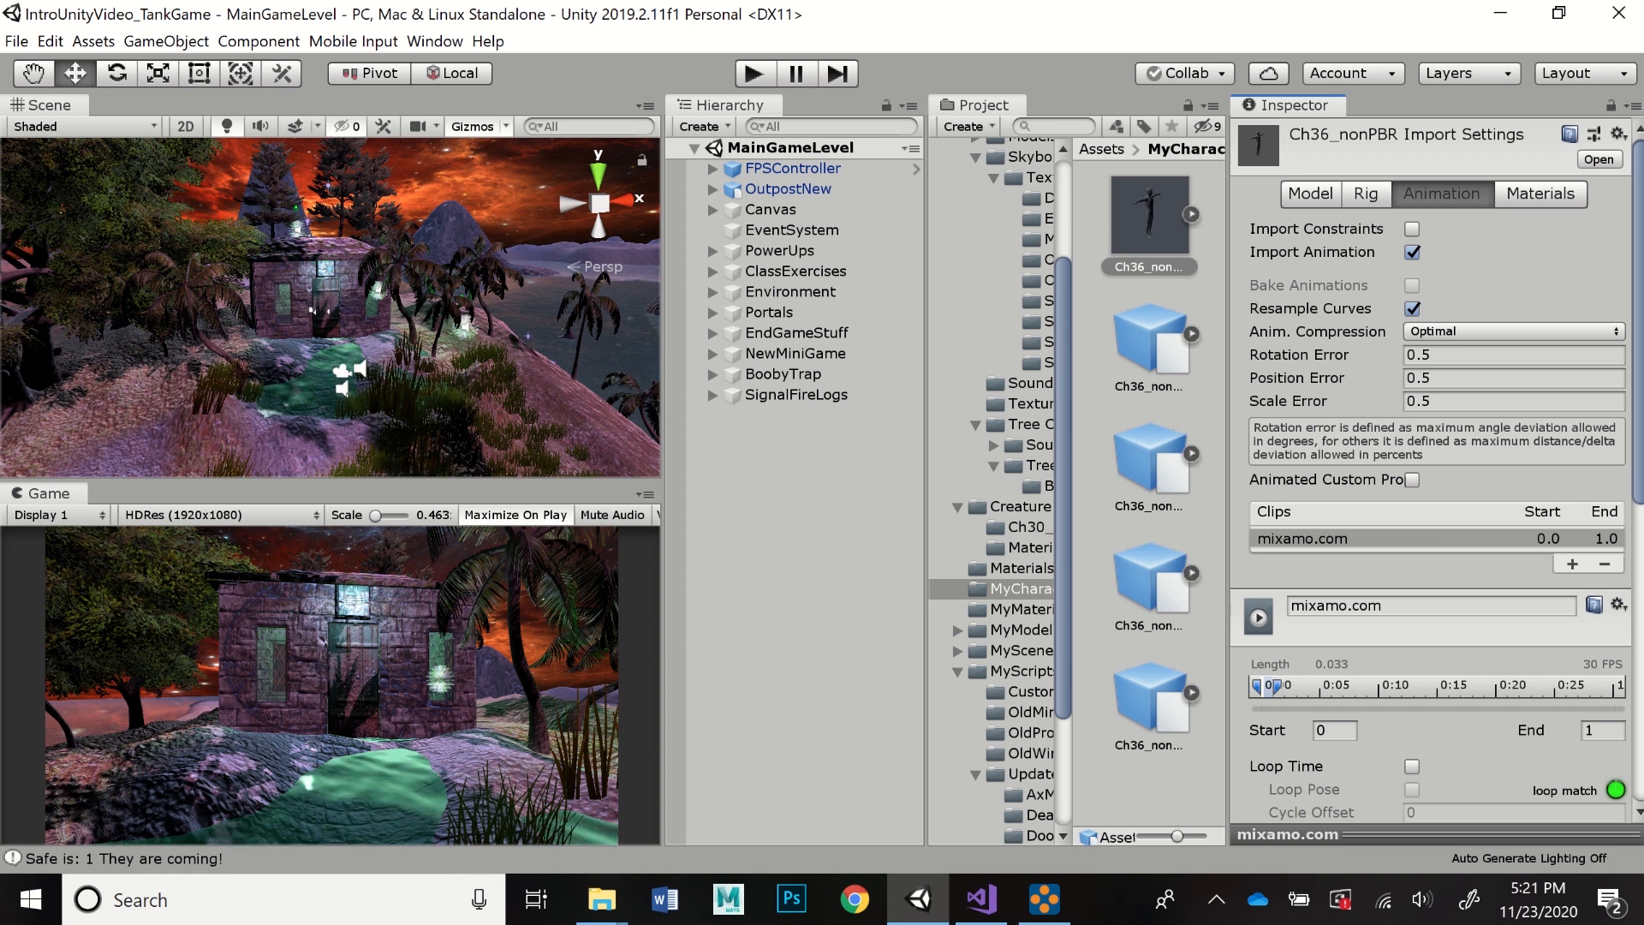
pyautogui.click(1540, 195)
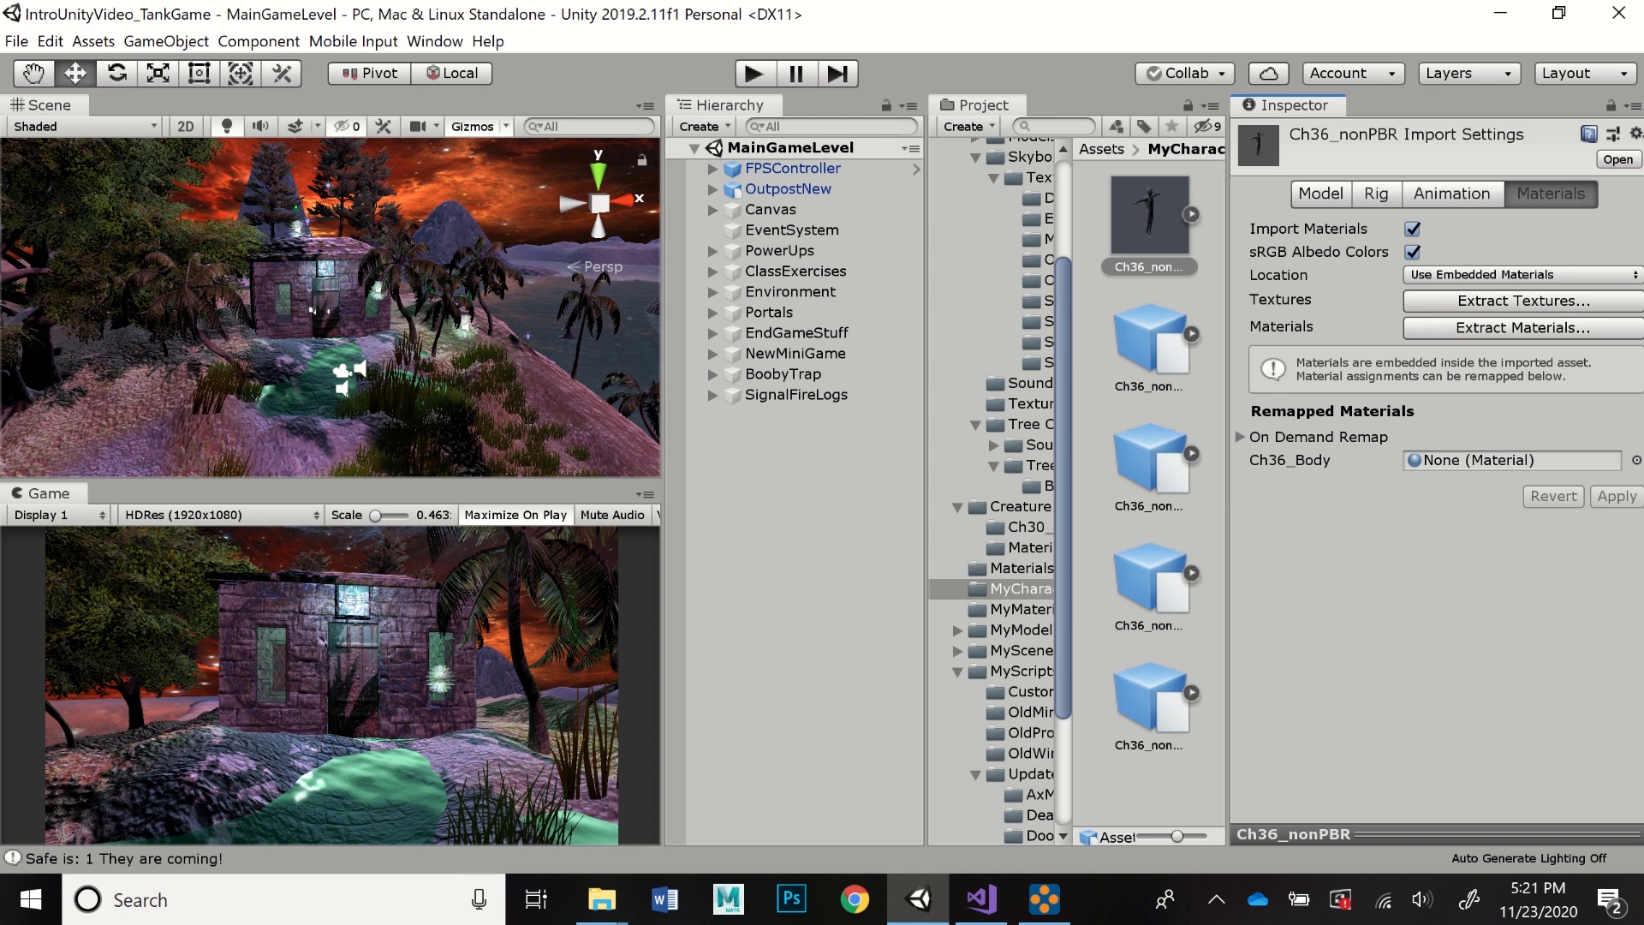
pyautogui.click(1522, 275)
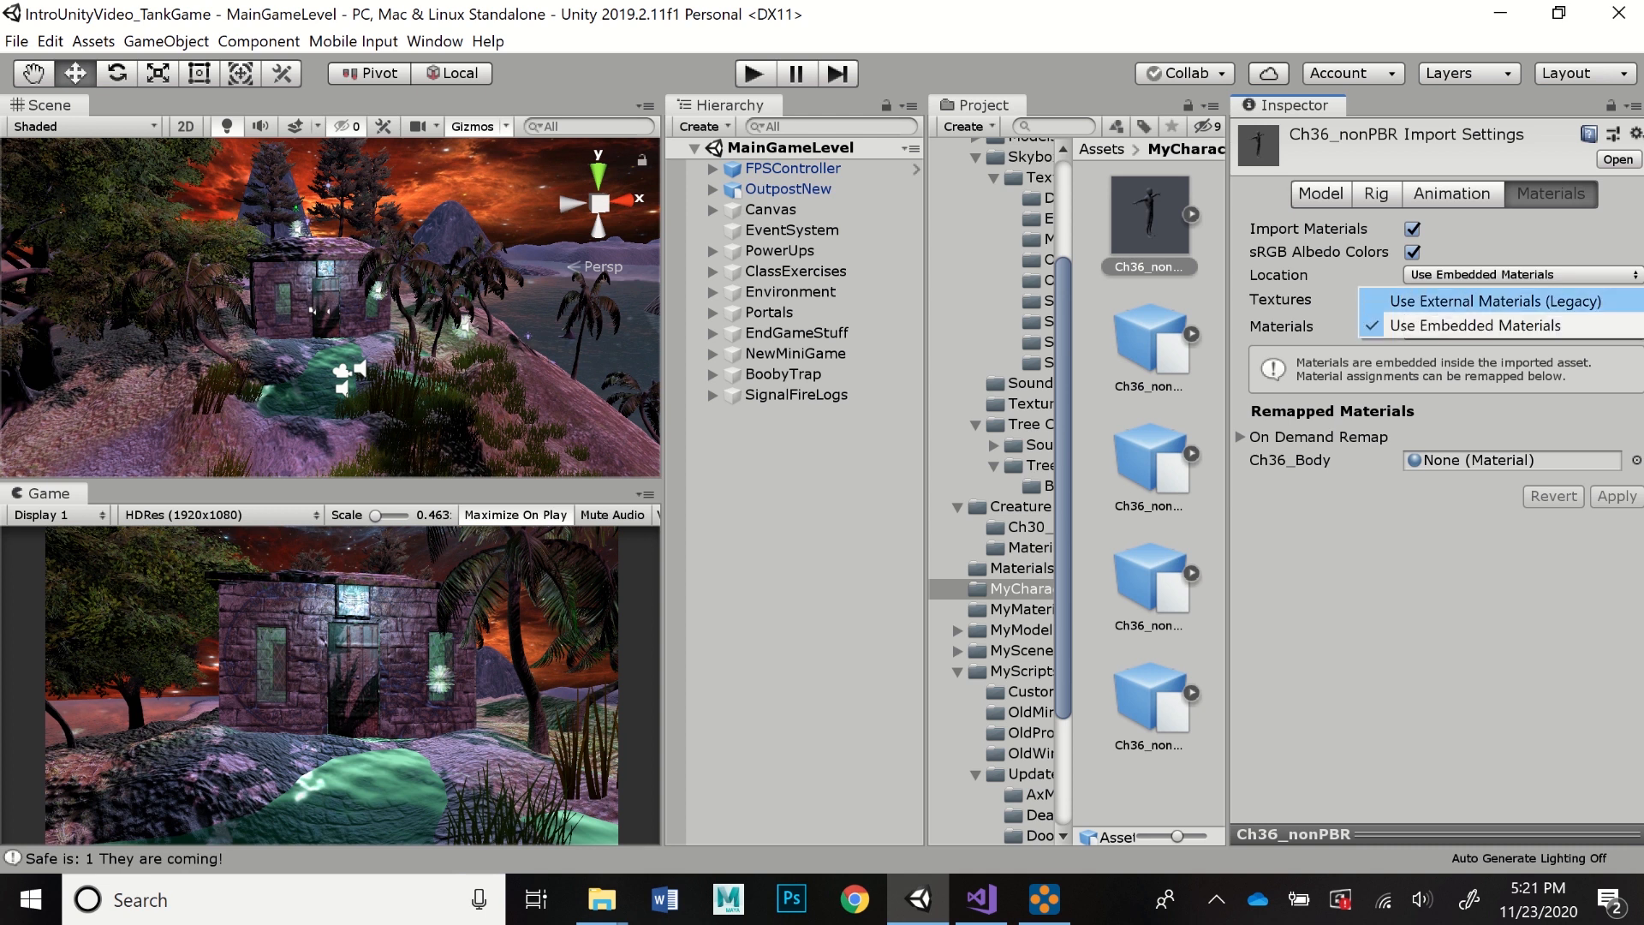
pyautogui.click(1495, 301)
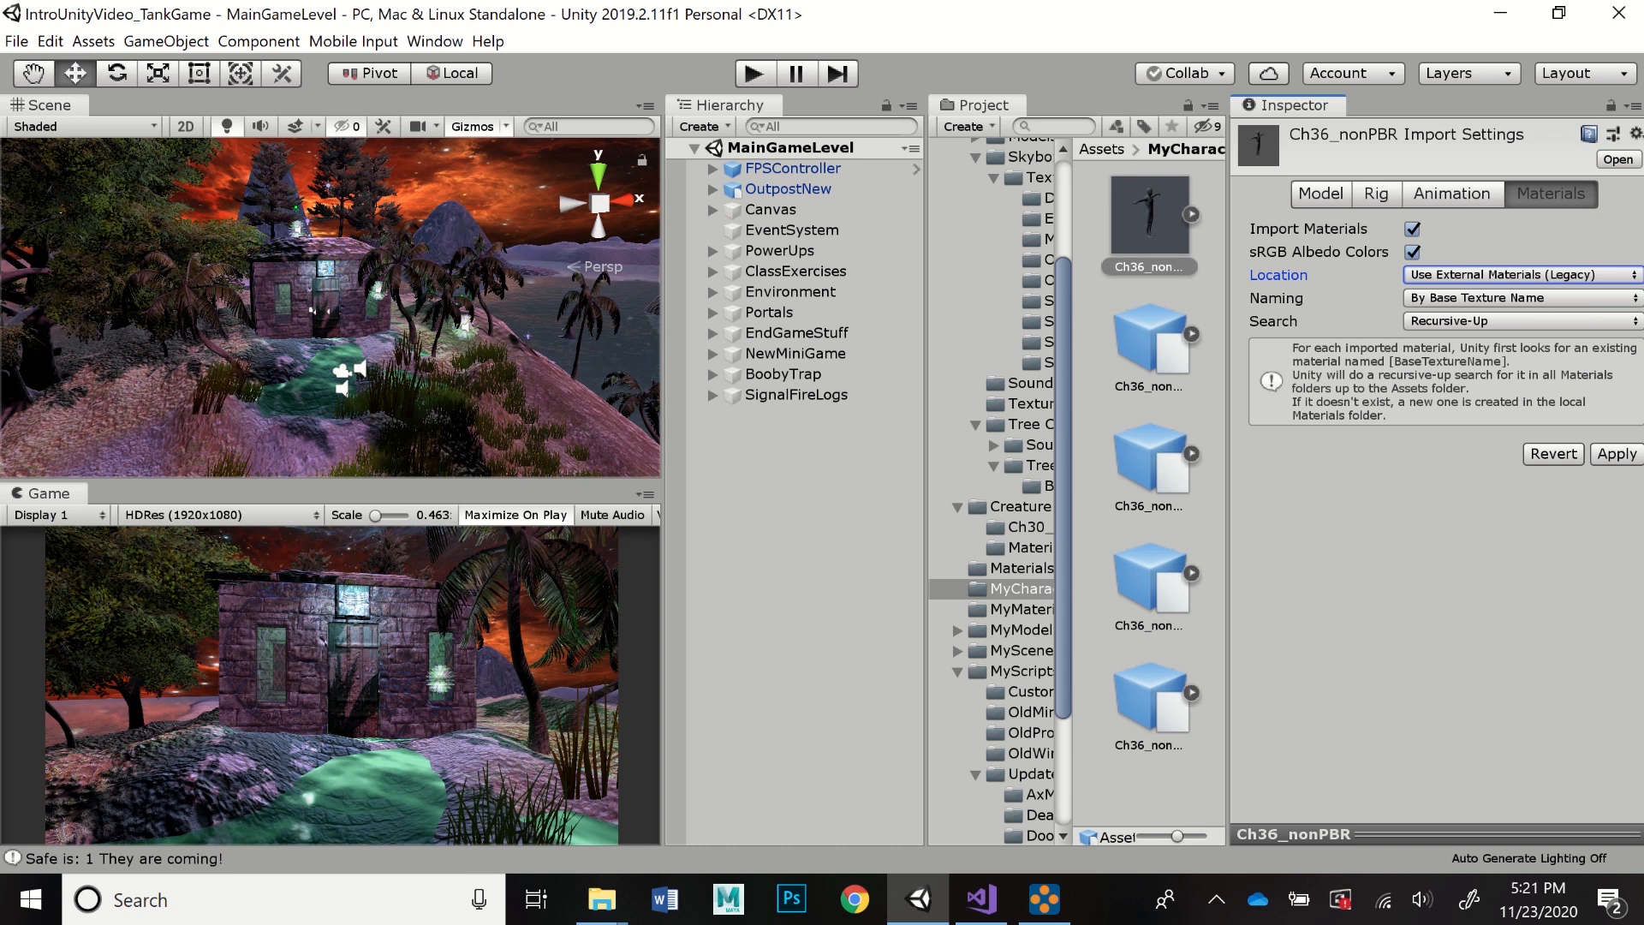
pyautogui.click(1521, 322)
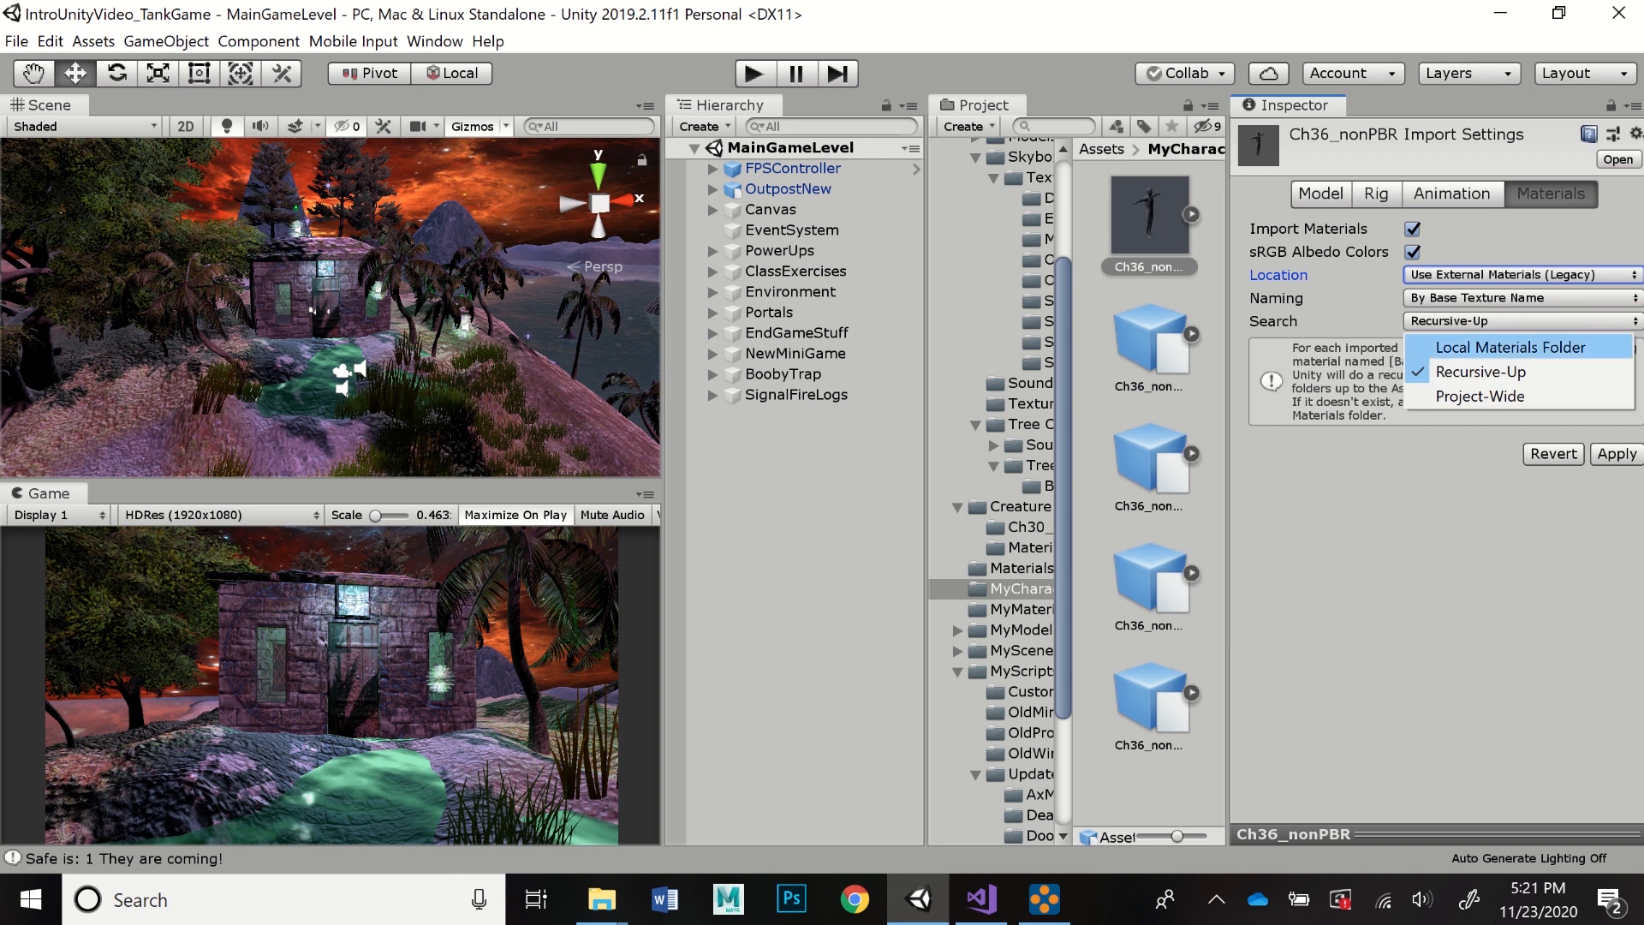
pyautogui.click(1511, 347)
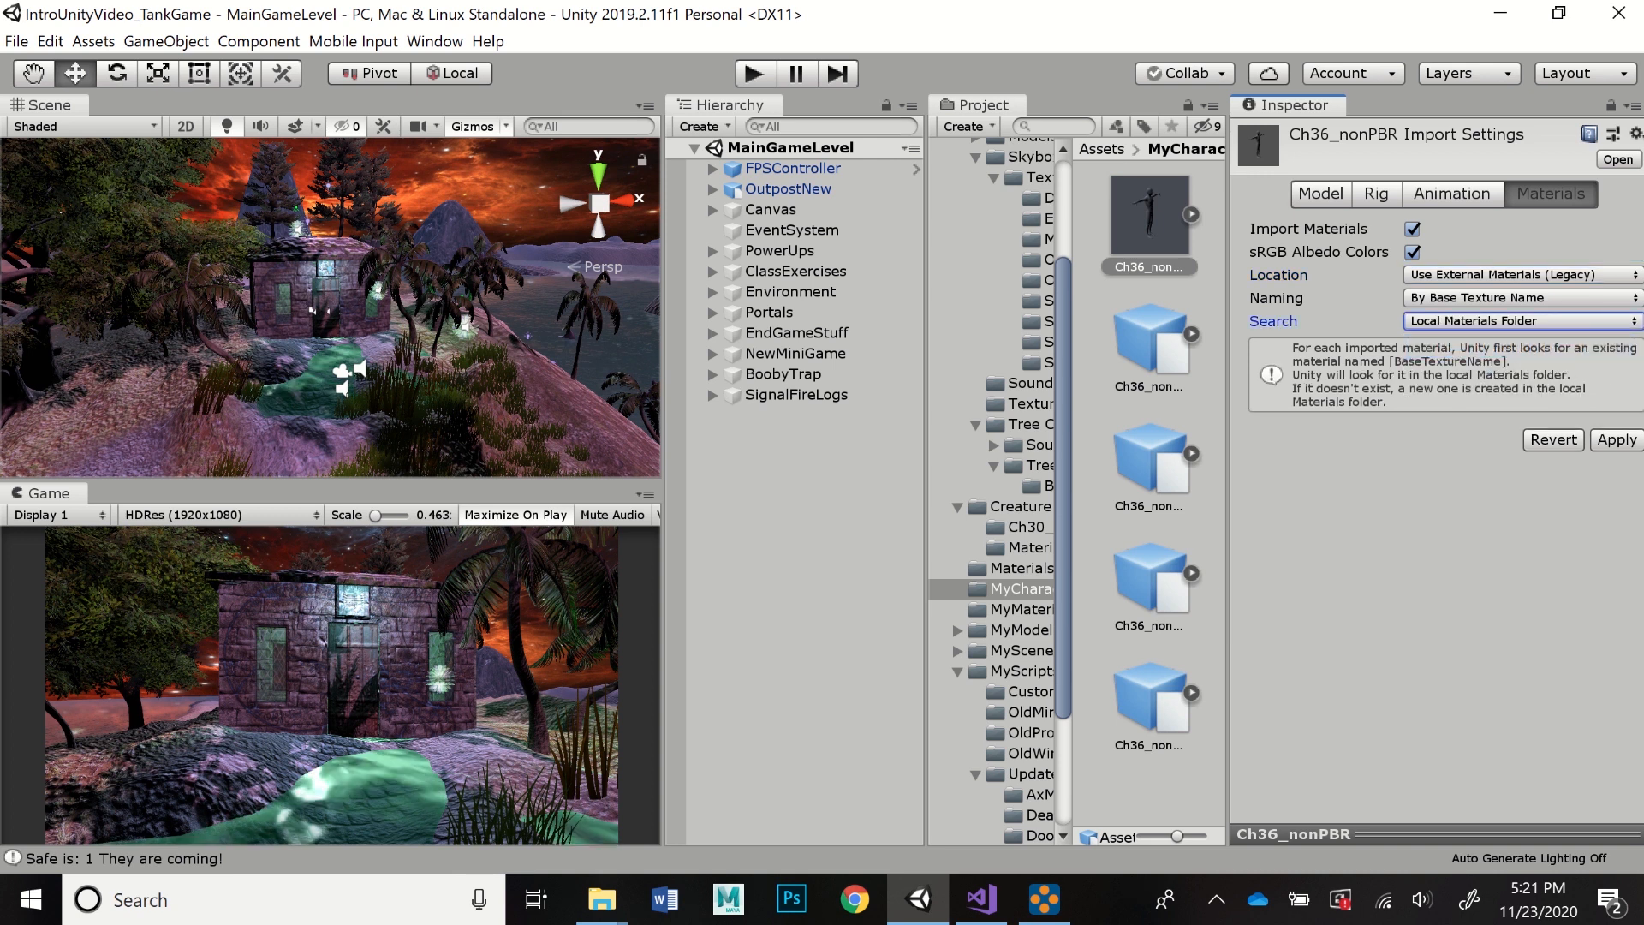
pyautogui.click(1617, 439)
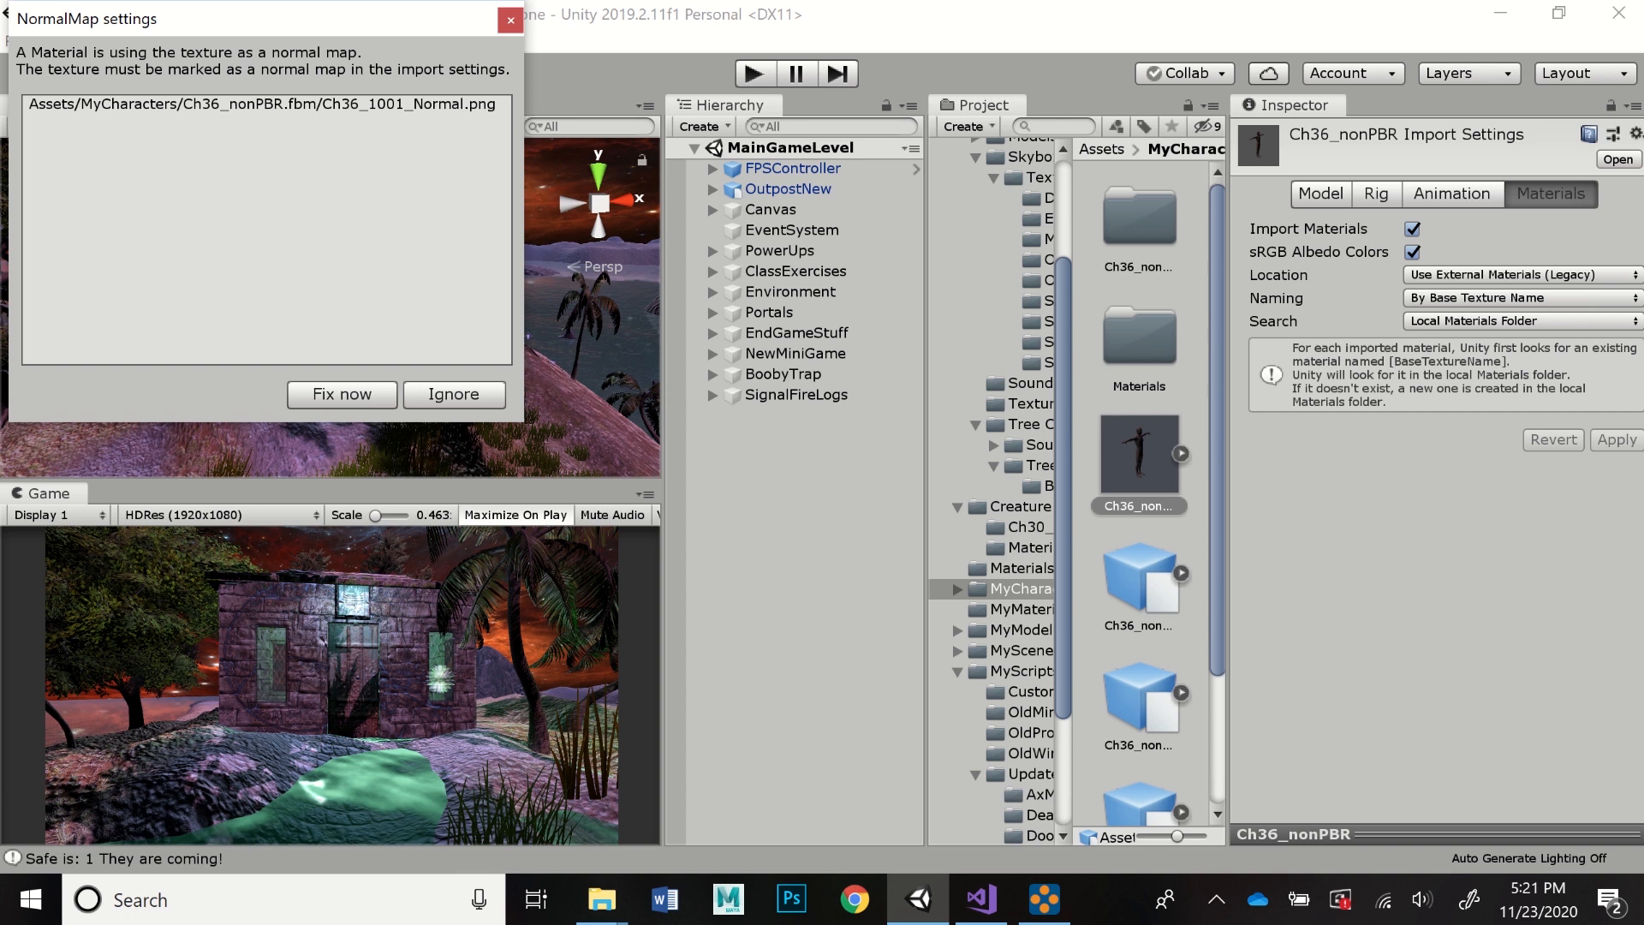
# - Fix the import settings of the Ch36_1001_Normal.png texture so it is marked as a normal map
pyautogui.click(343, 394)
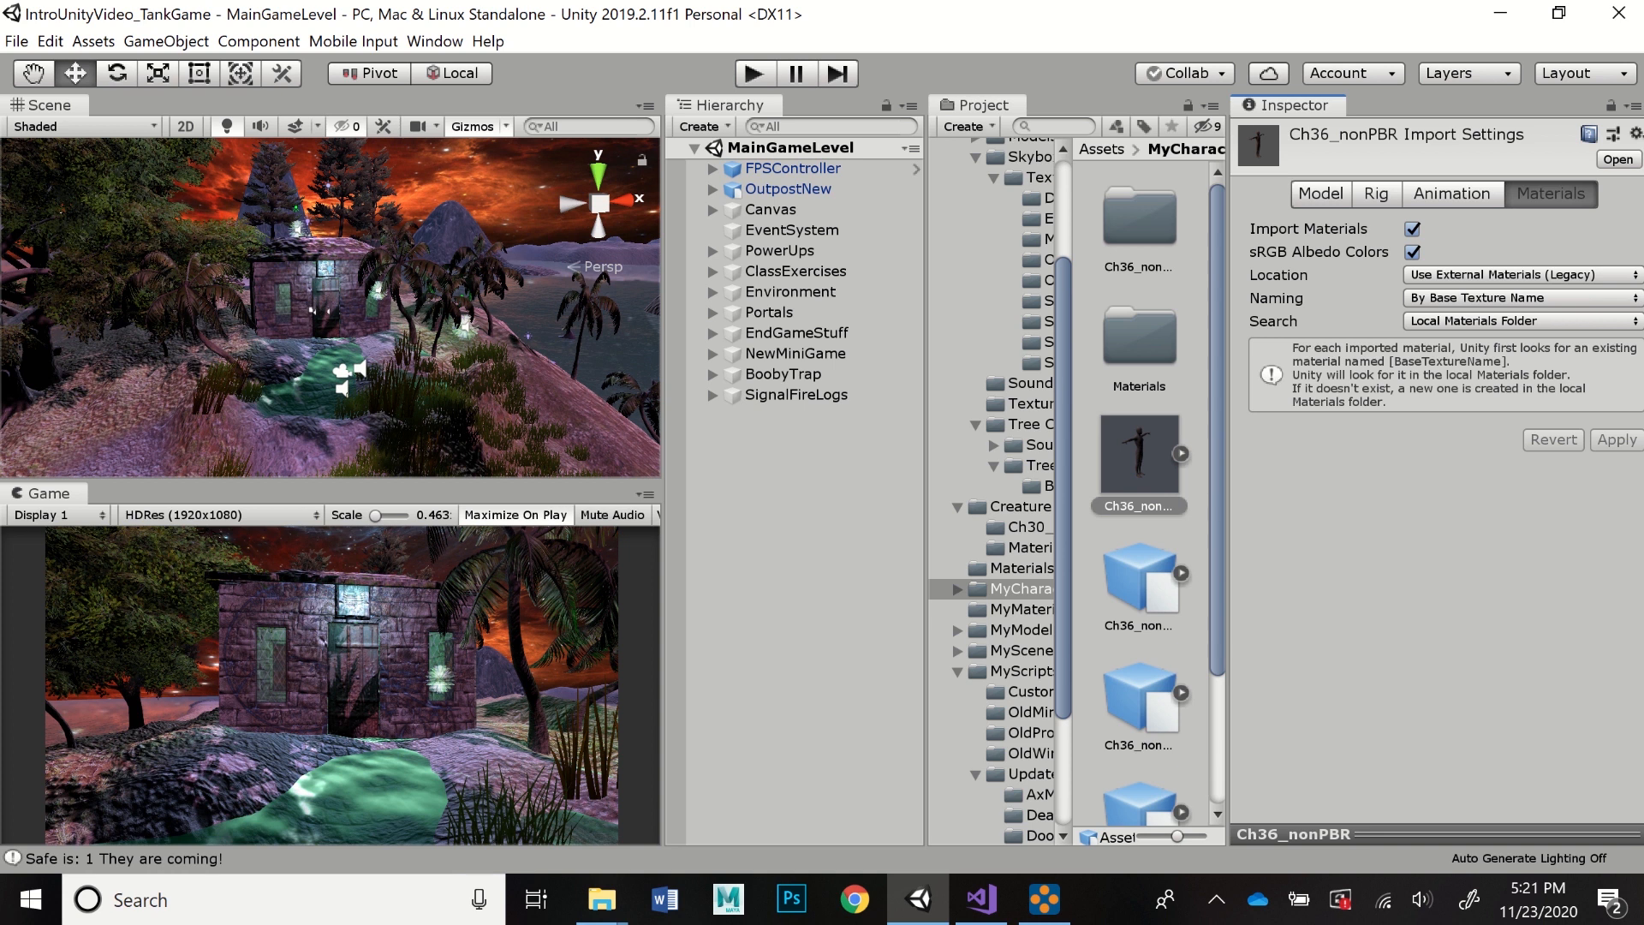
pyautogui.moveTo(1218, 385); pyautogui.dragTo(1217, 432)
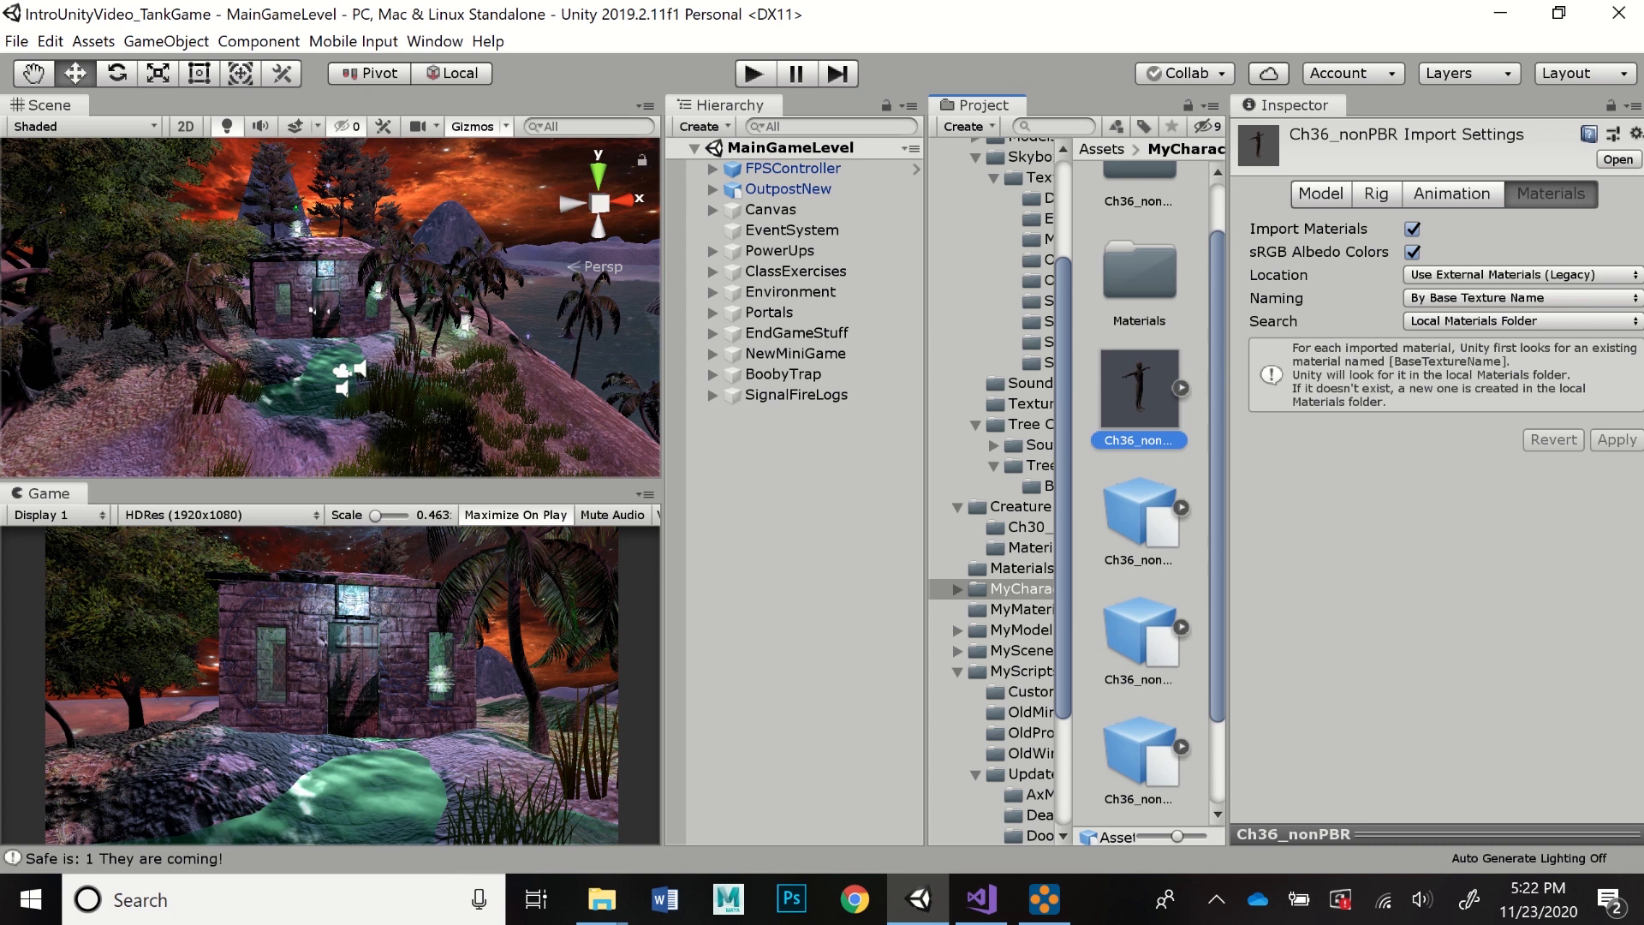
pyautogui.moveTo(1218, 432); pyautogui.dragTo(1218, 385)
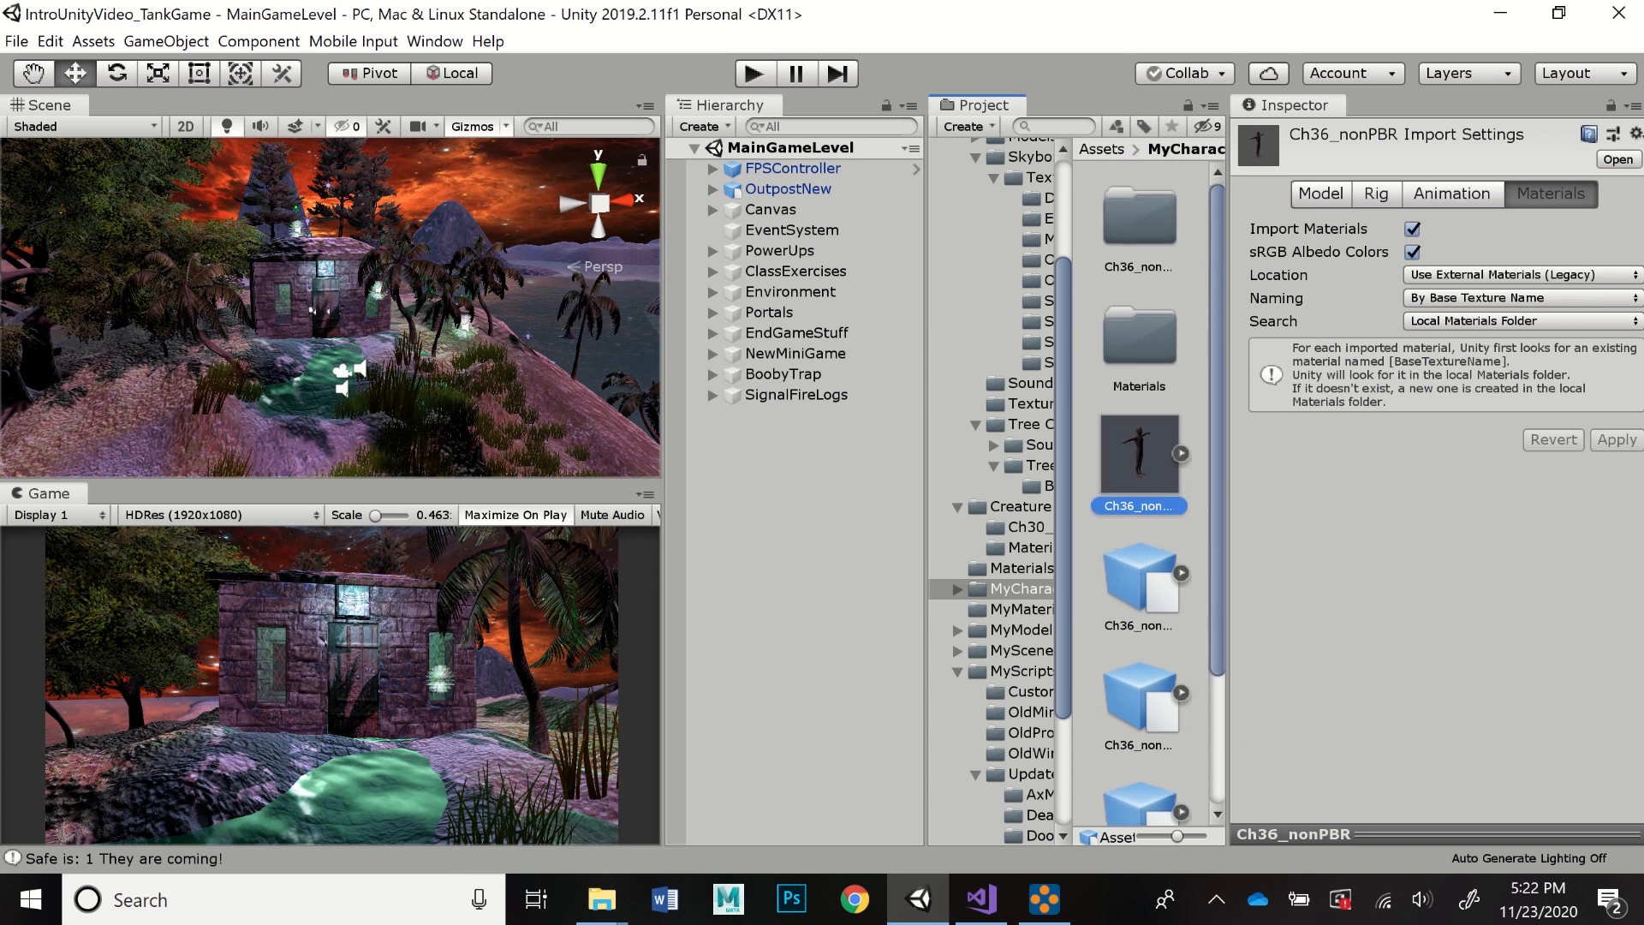
# - Examine the Materials and Ch36_nonPBR.fbm folders in MyCharacters, and the material import settings of Ch36_nonPBR@Scary Clown Idle
pyautogui.click(1139, 218)
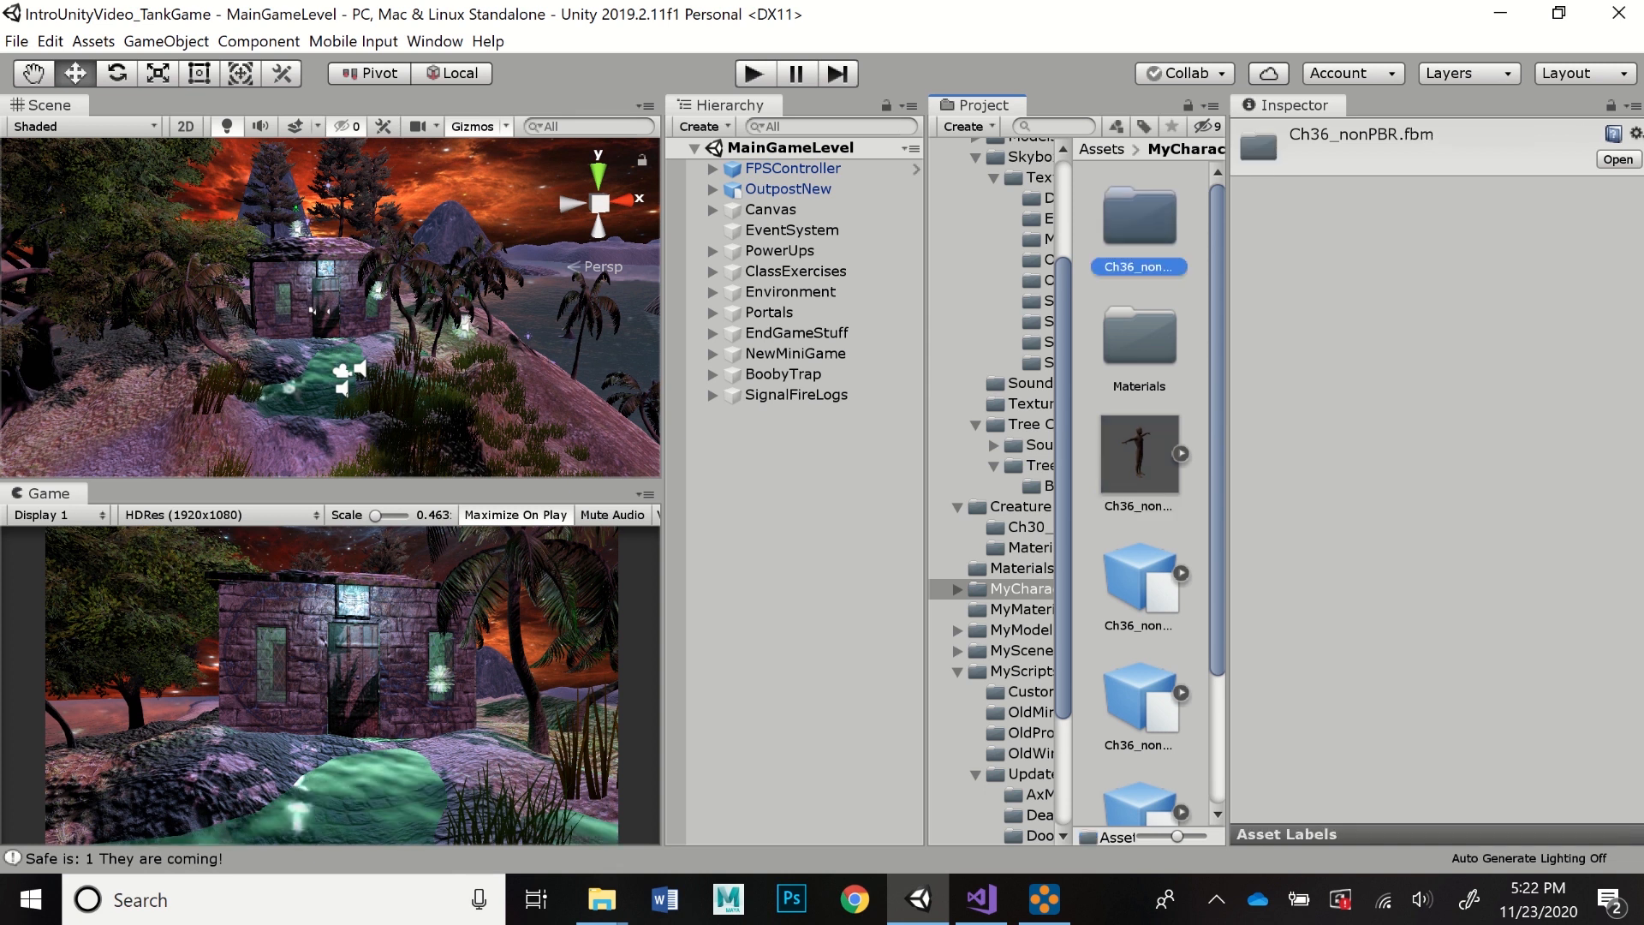
pyautogui.click(1139, 336)
pyautogui.doubleClick(1139, 335)
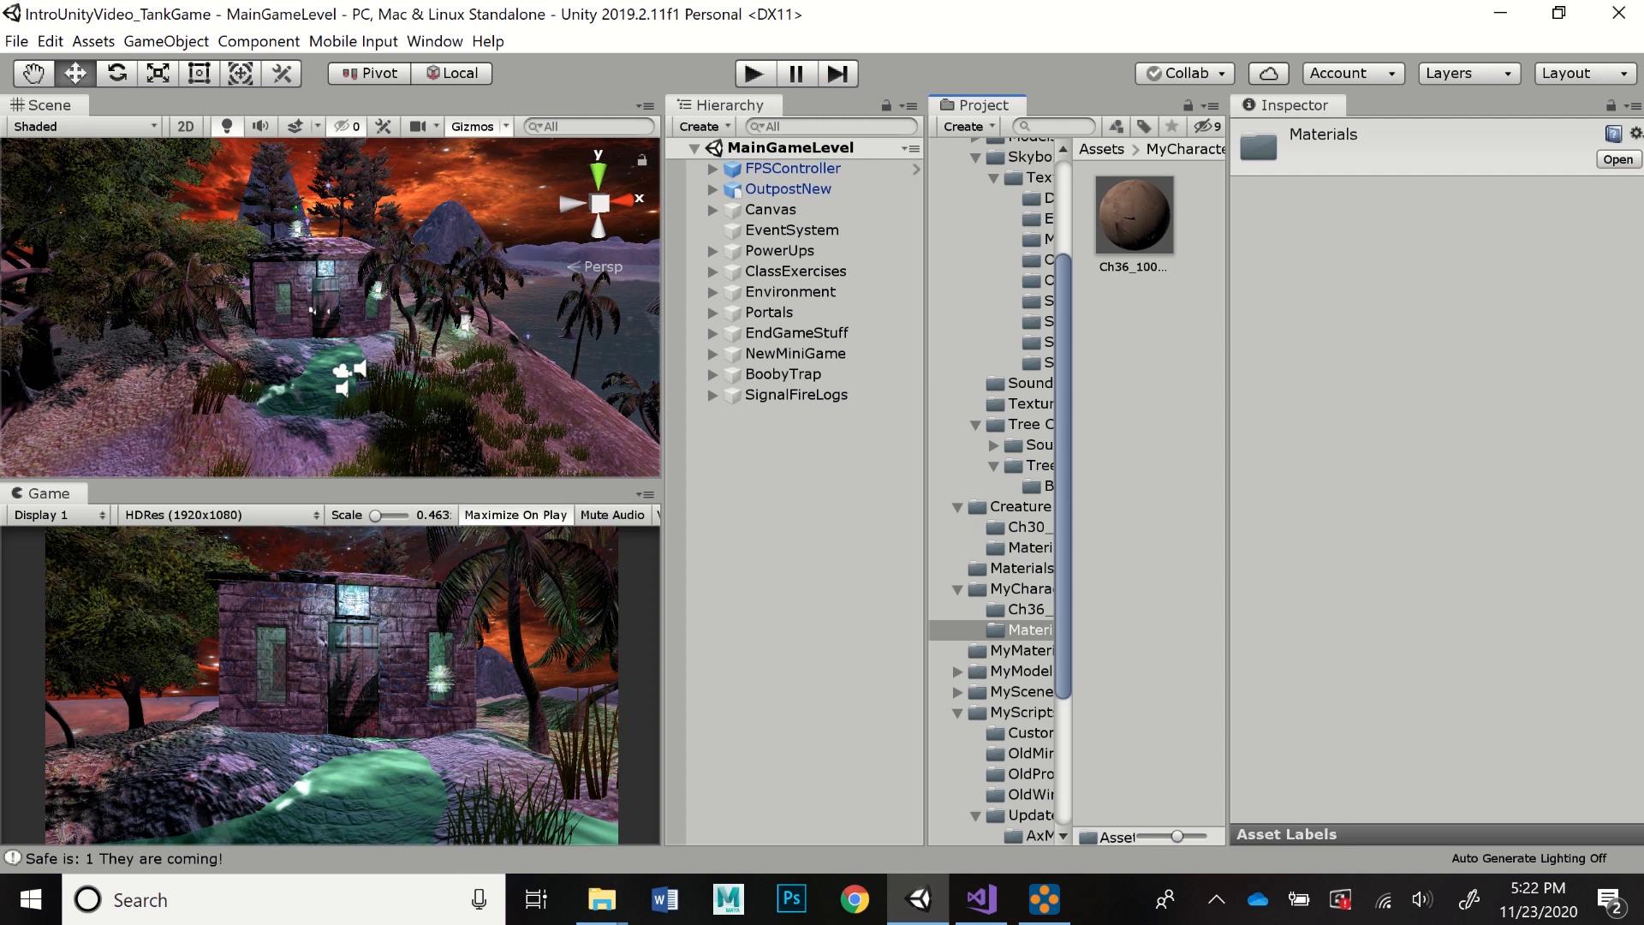
pyautogui.click(1020, 589)
pyautogui.doubleClick(1138, 219)
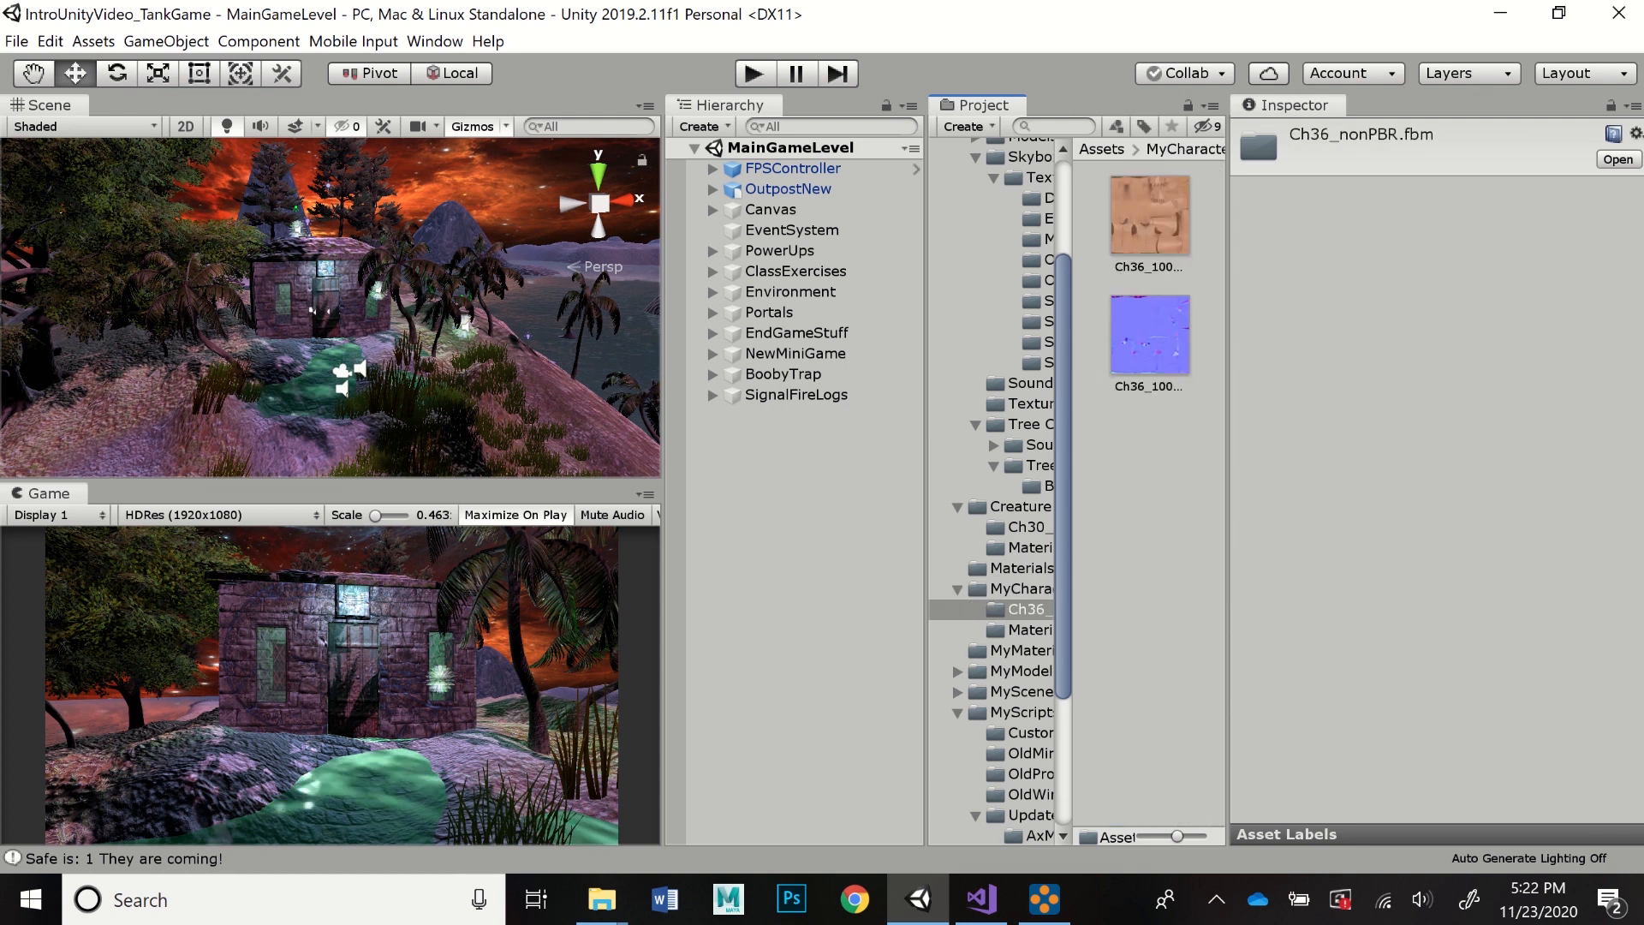
pyautogui.click(1021, 589)
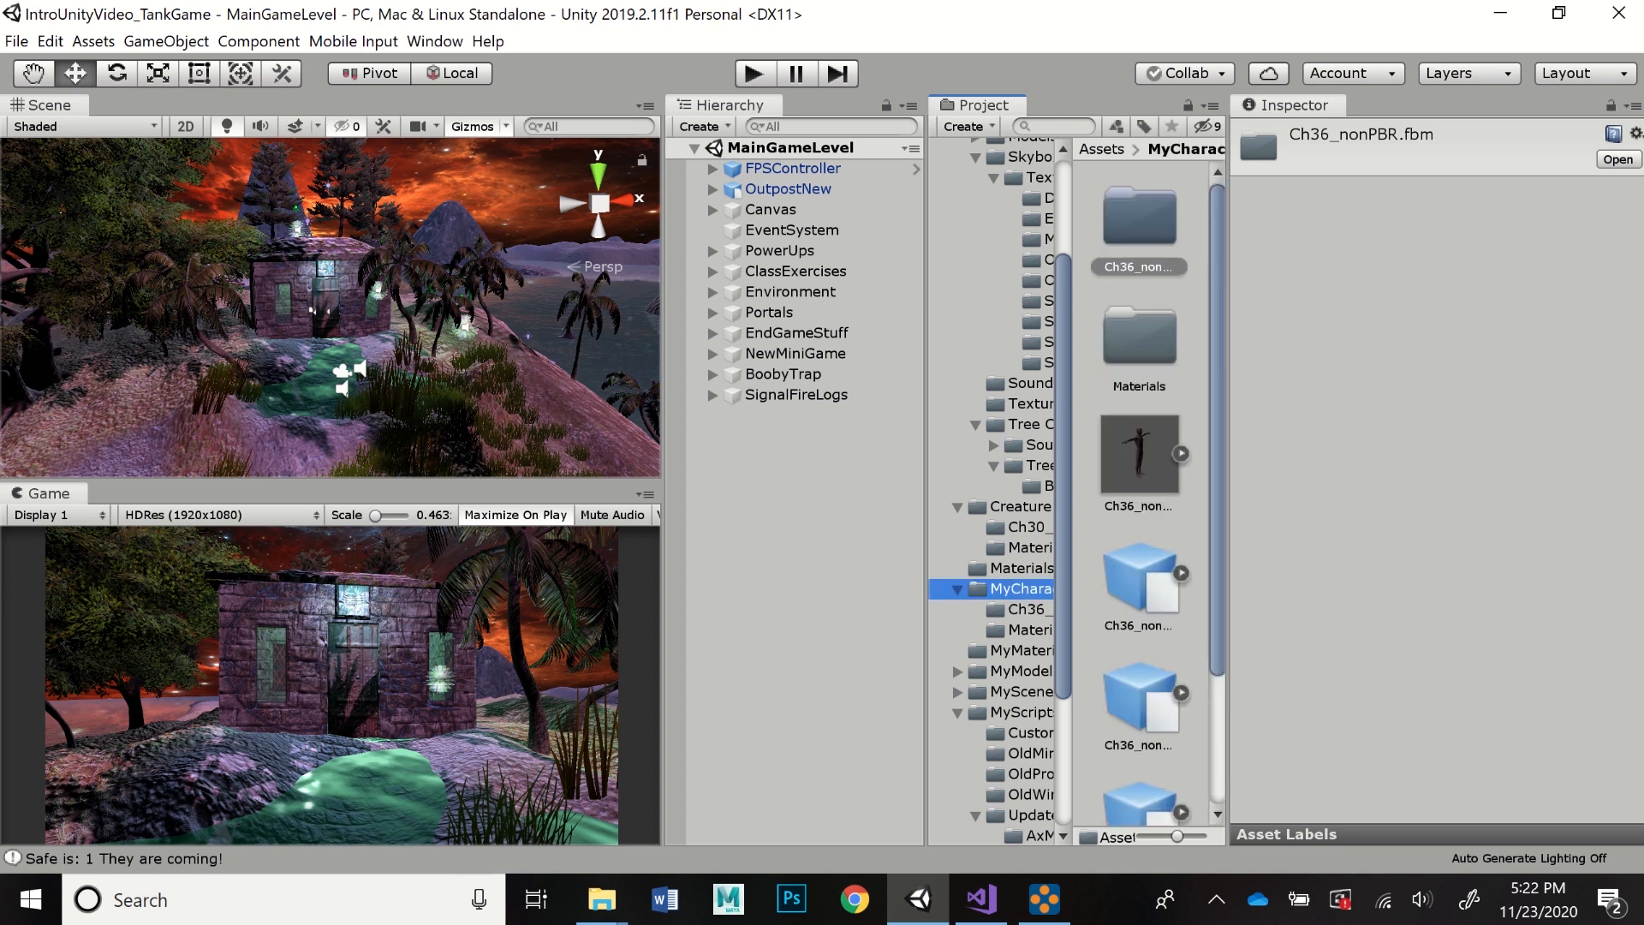
pyautogui.click(1139, 455)
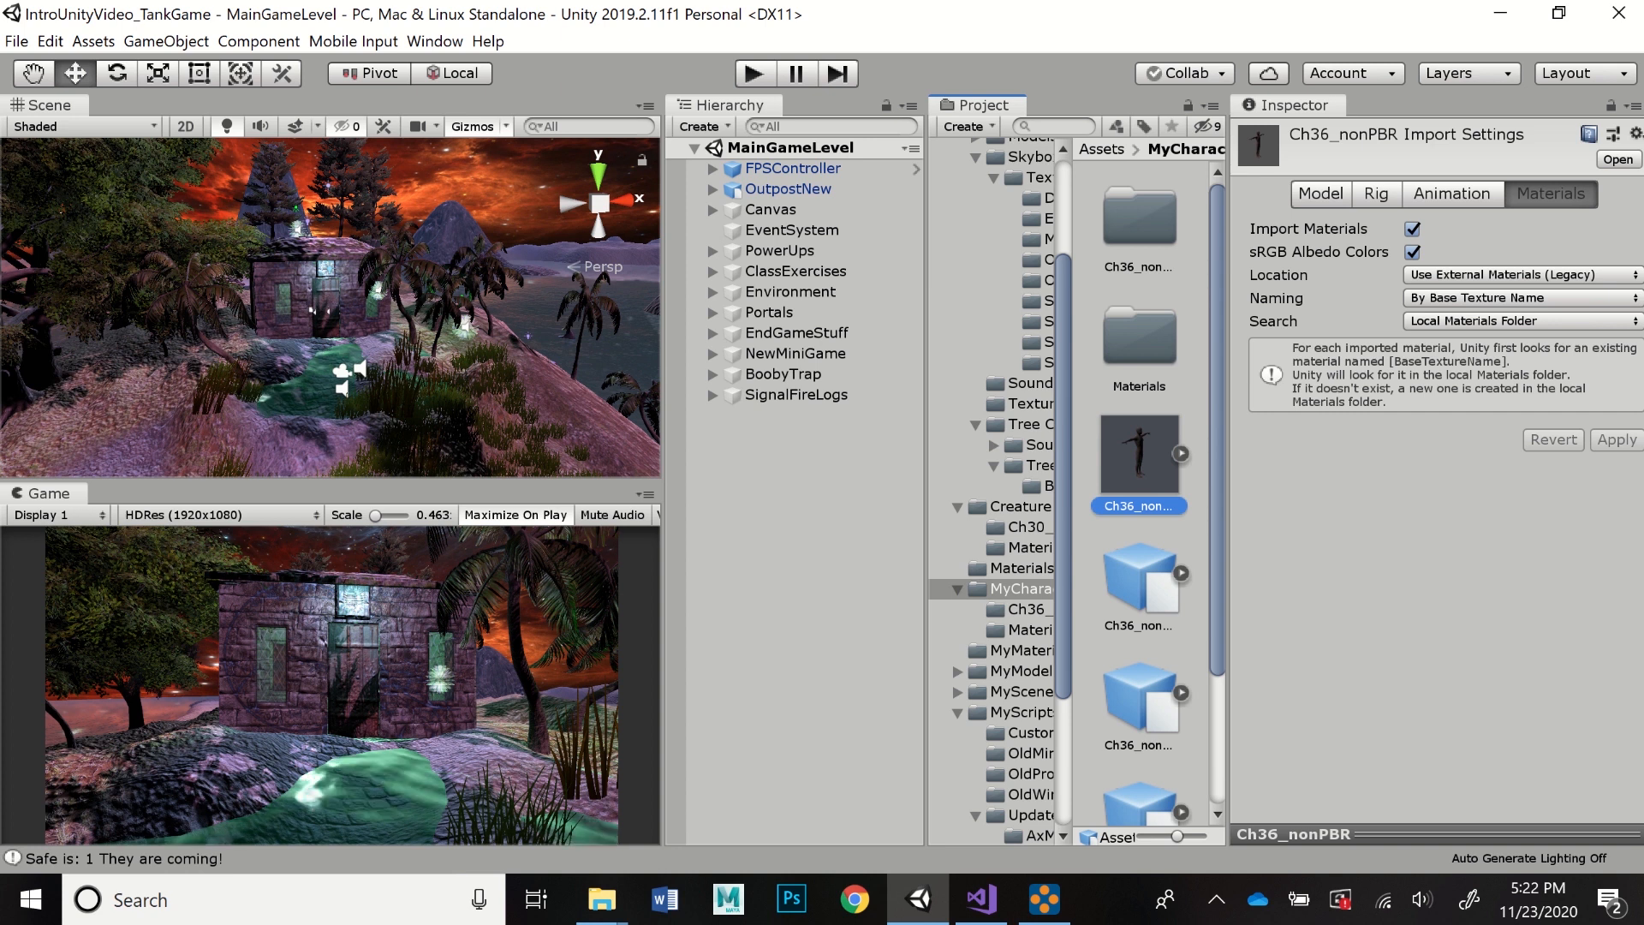
pyautogui.scroll(-3, 1140, 493)
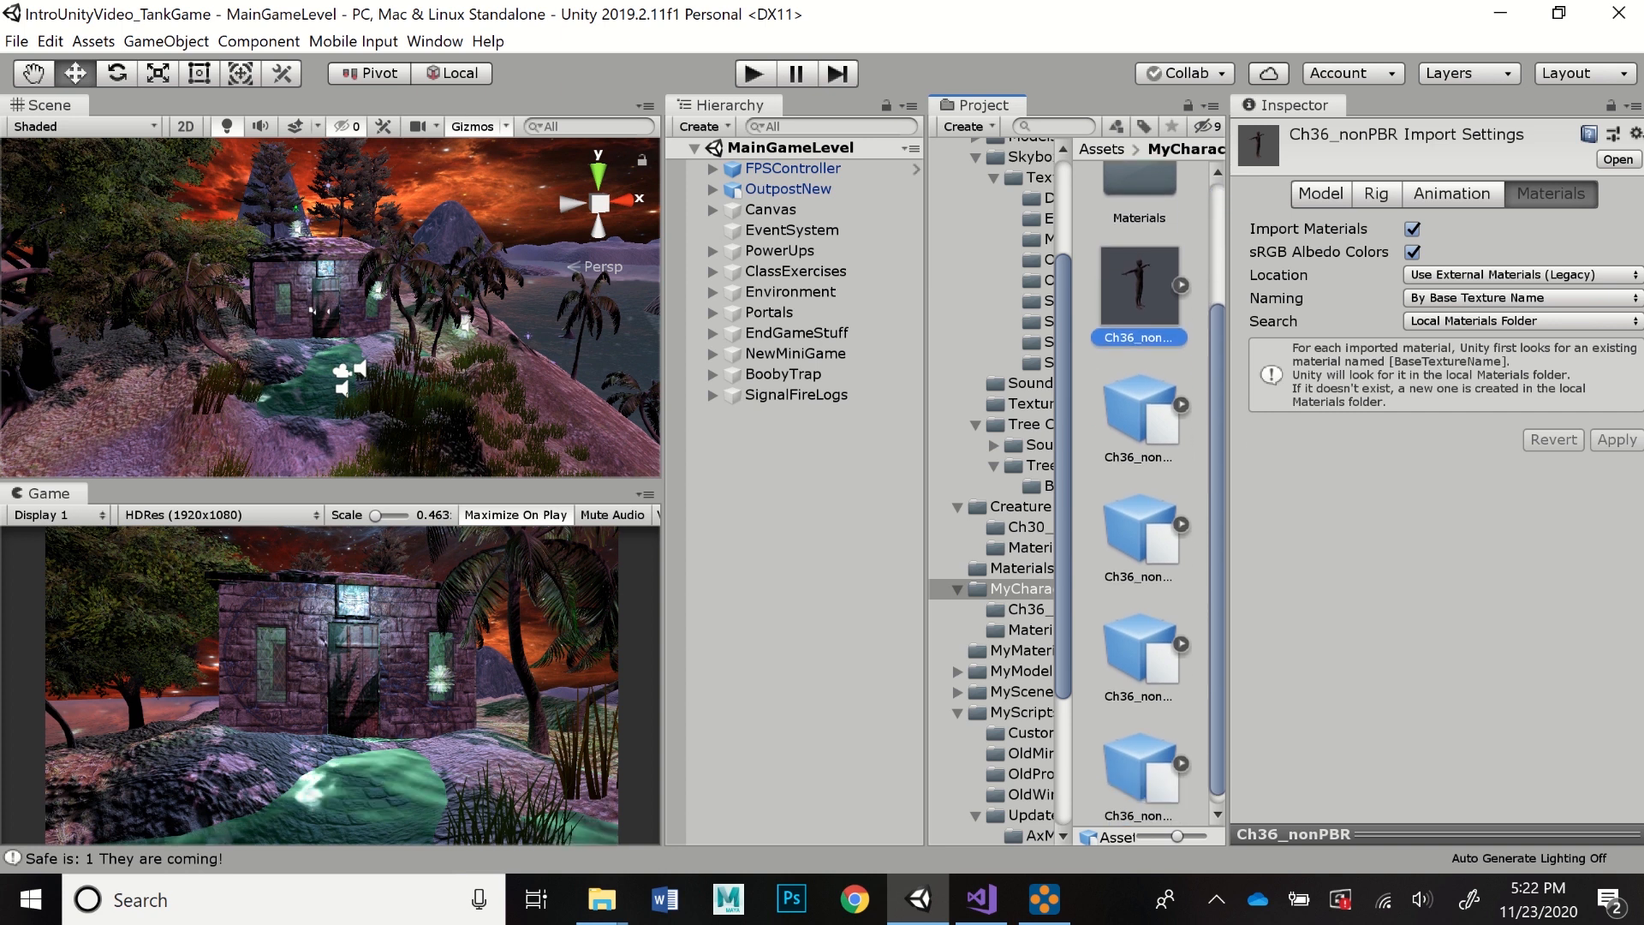
pyautogui.click(1140, 411)
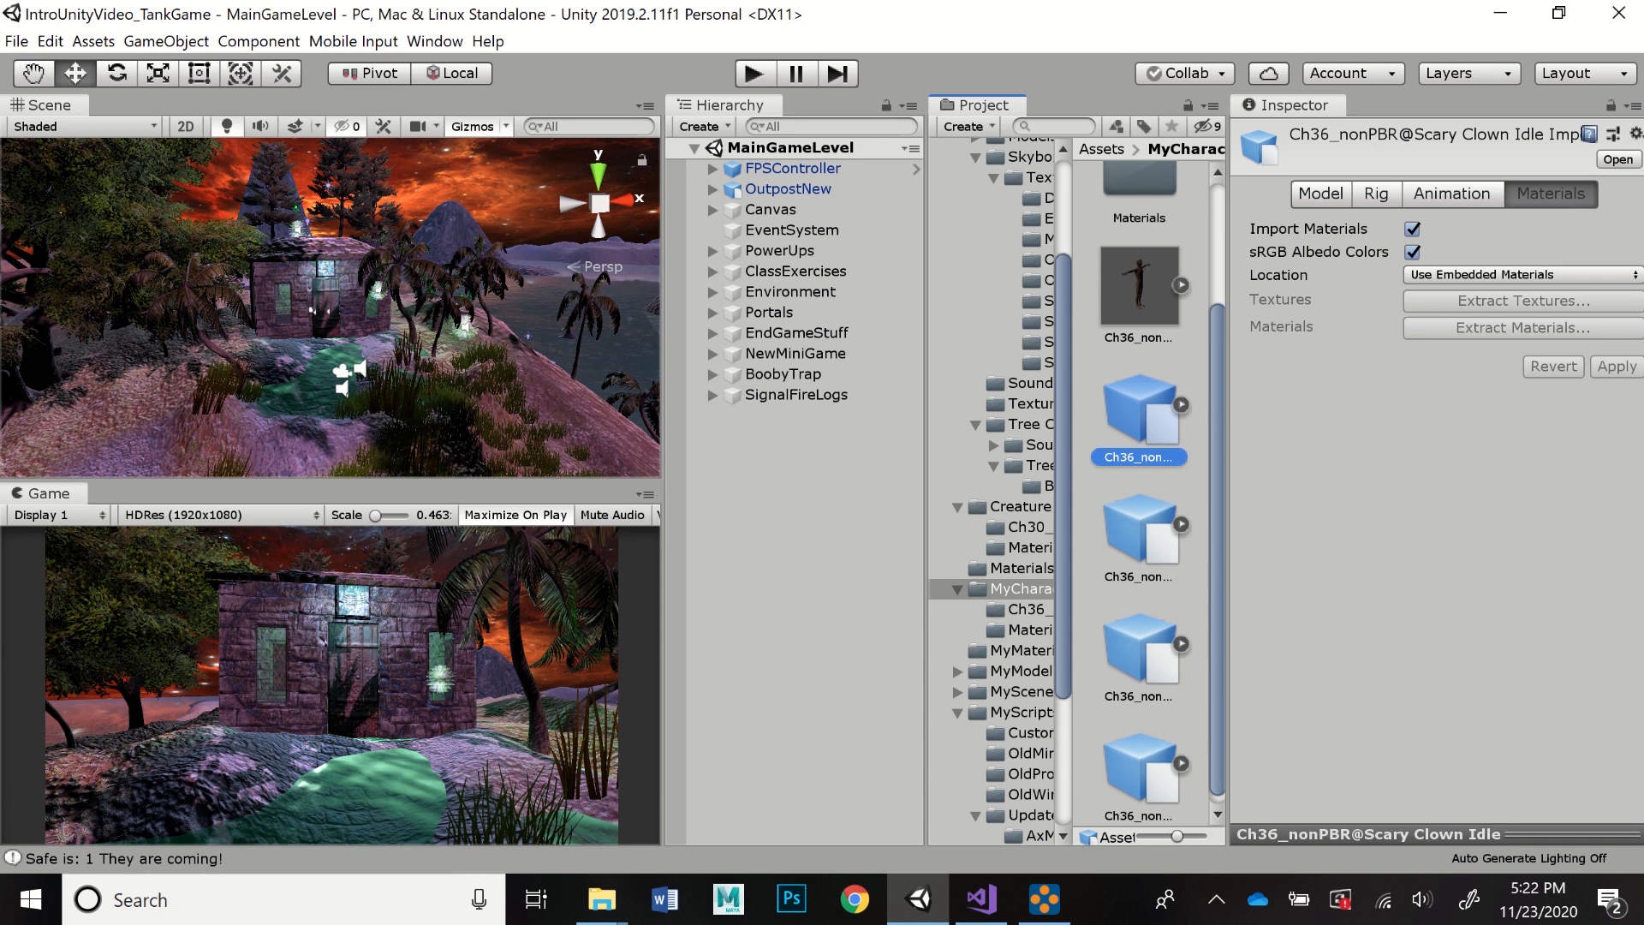
# - Place the Ch36_nonPBR model on the ground in front of the stone building and rotate it to about -156 degrees around Y
pyautogui.click(1139, 286)
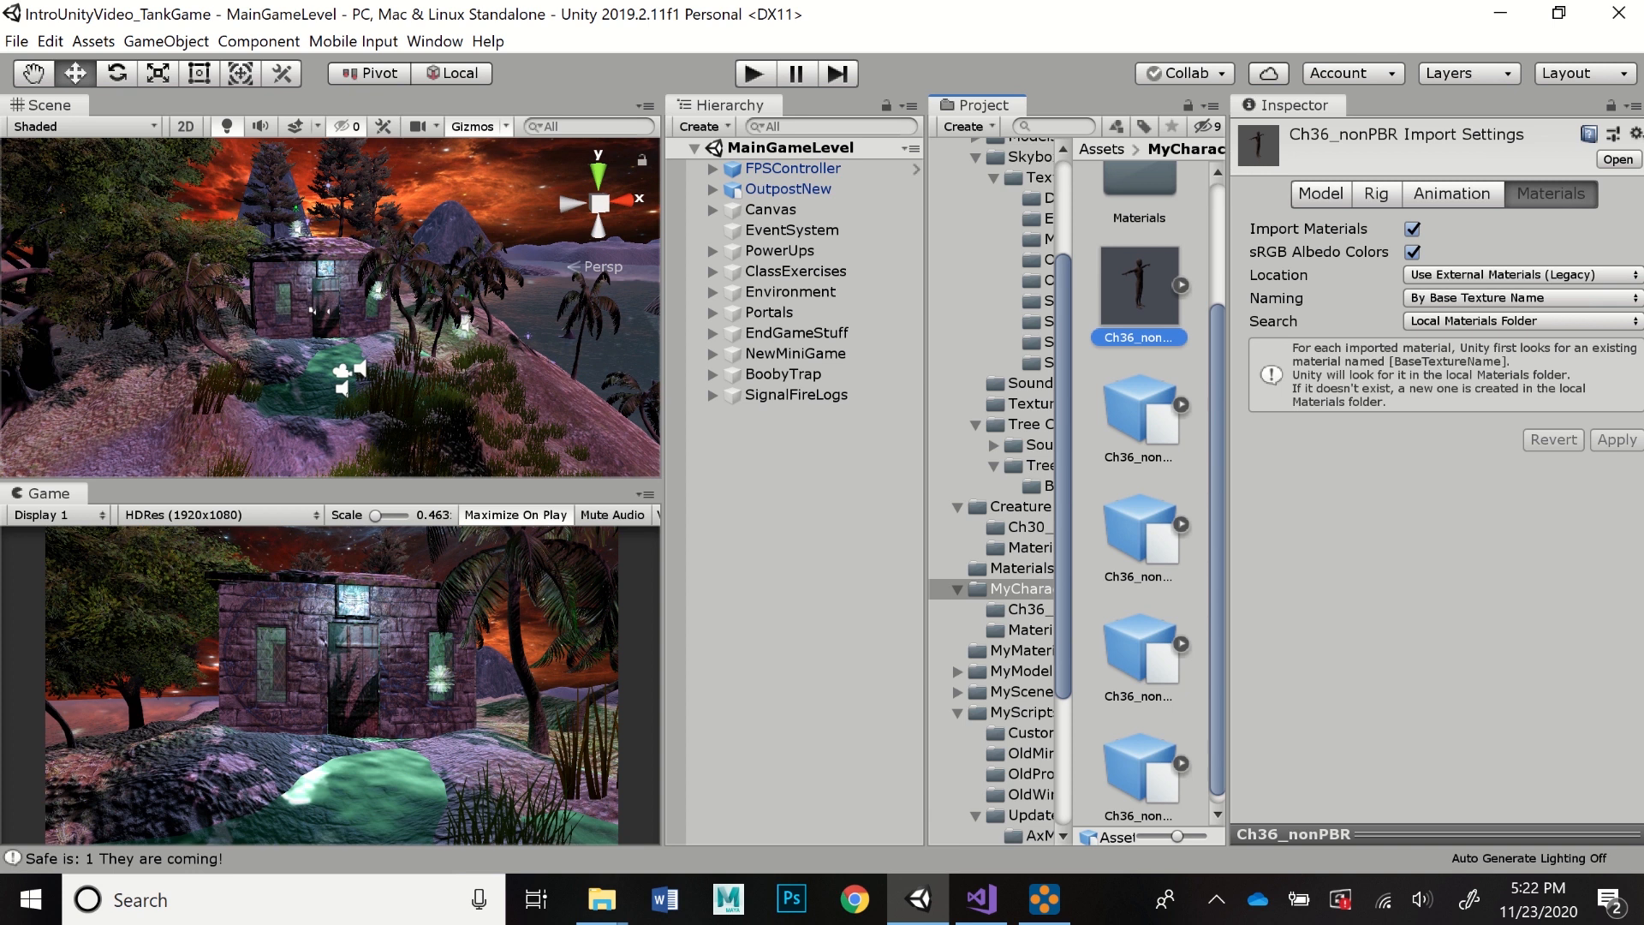
pyautogui.scroll(5, 329, 308)
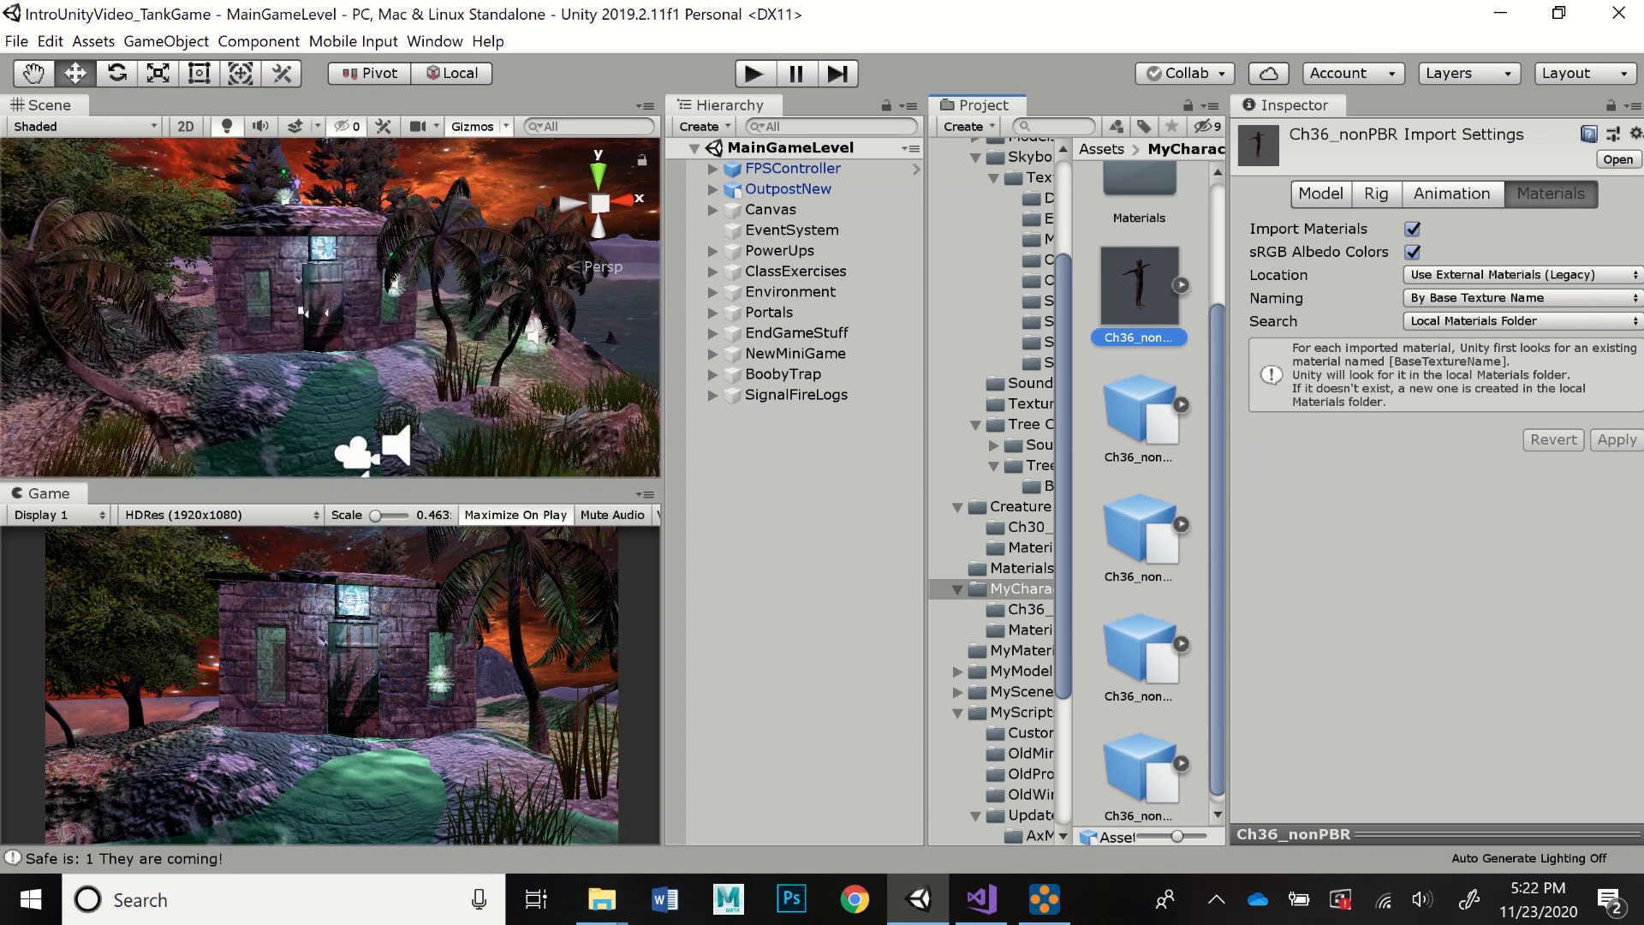
pyautogui.scroll(4, 329, 308)
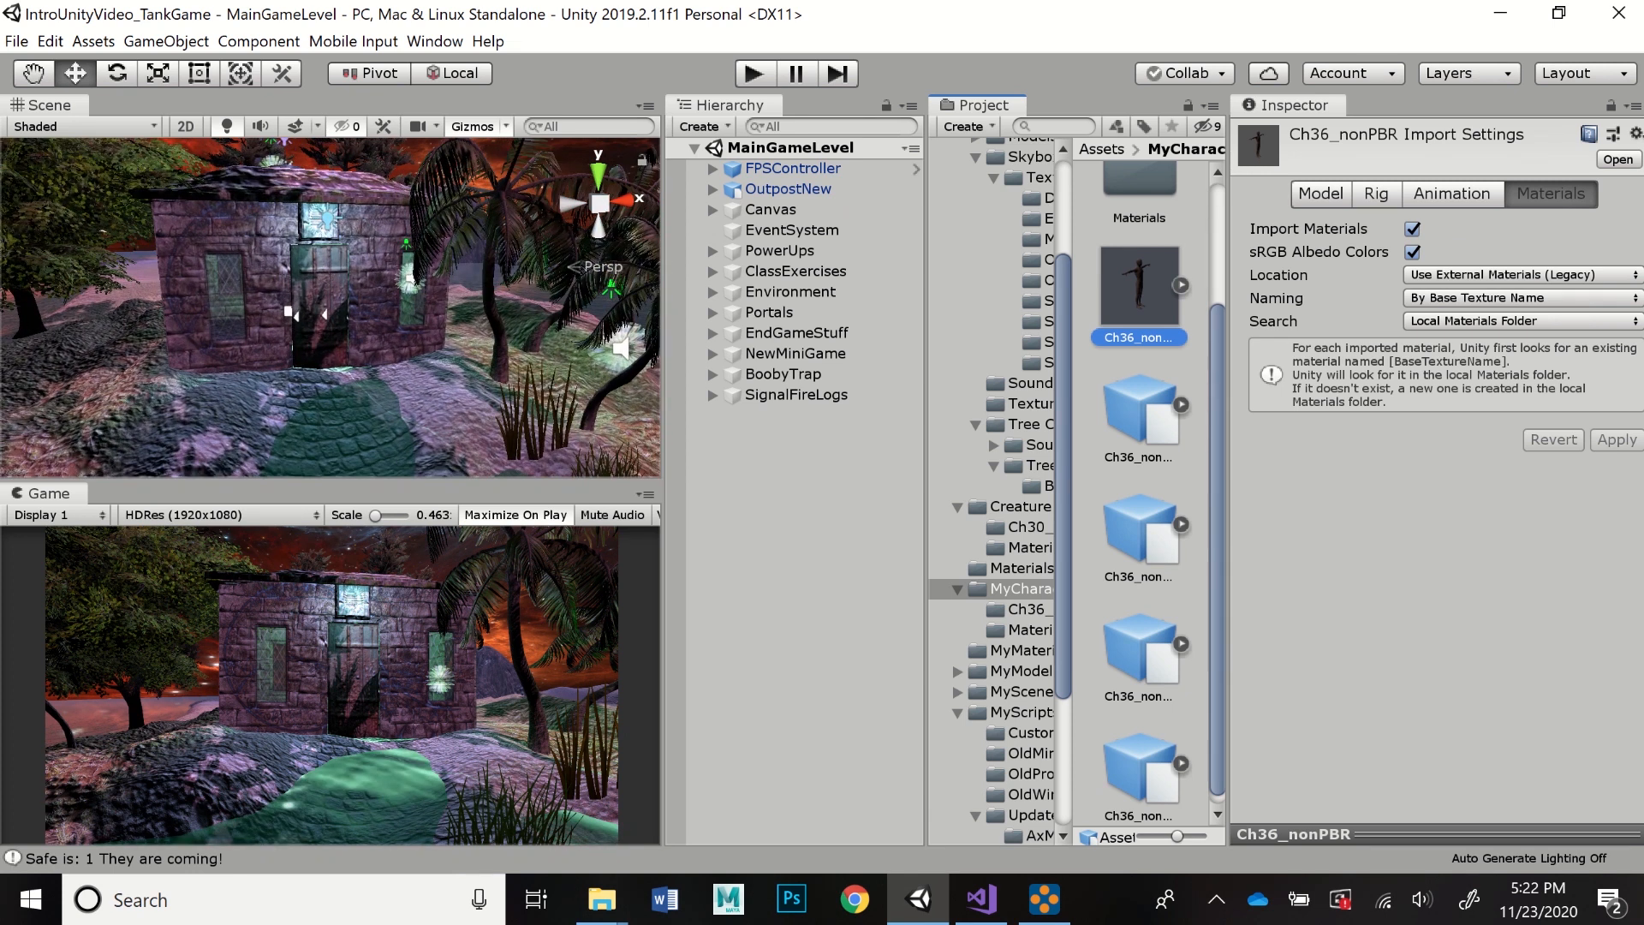
pyautogui.moveTo(1138, 291); pyautogui.dragTo(445, 450)
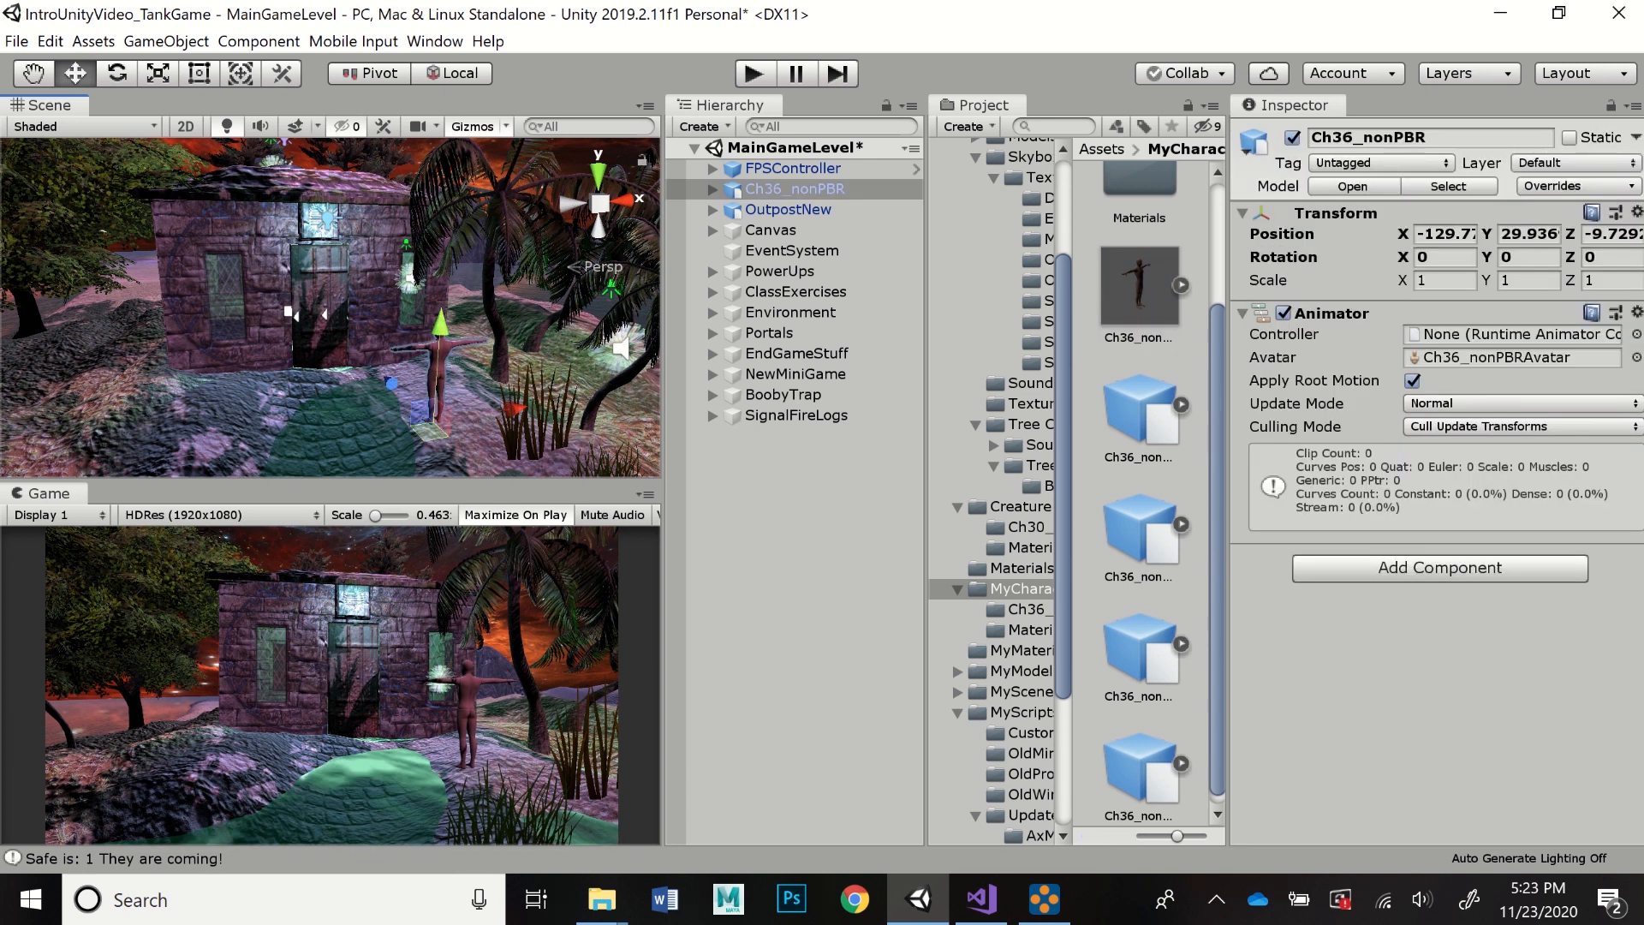
pyautogui.press('e')
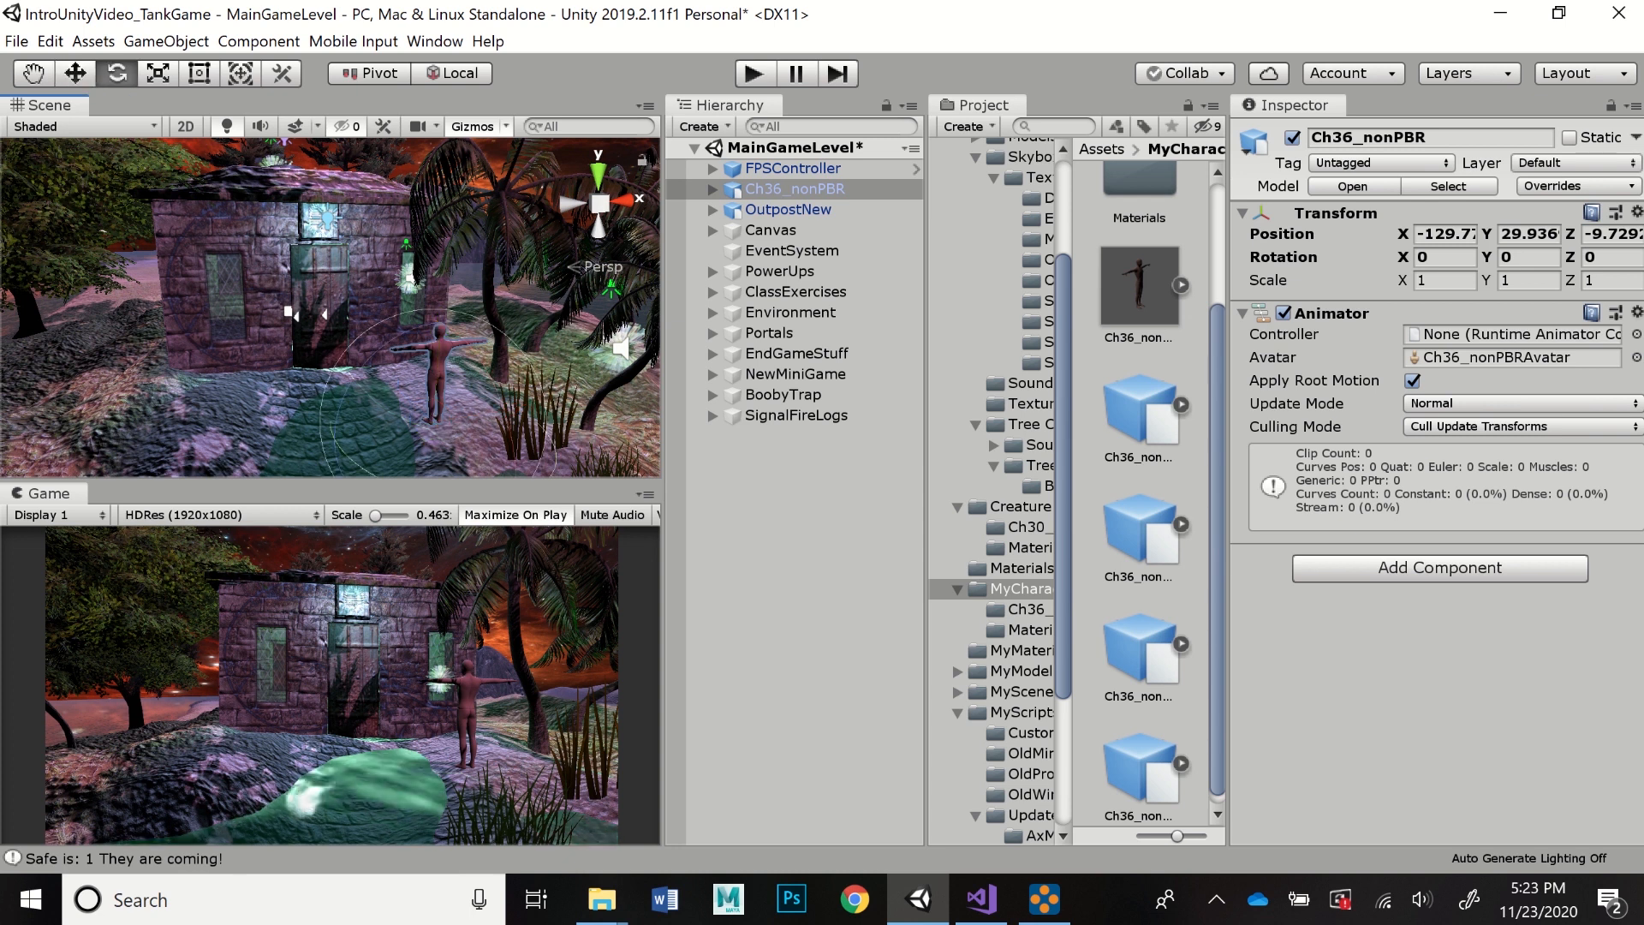
pyautogui.moveTo(350, 460); pyautogui.dragTo(700, 576)
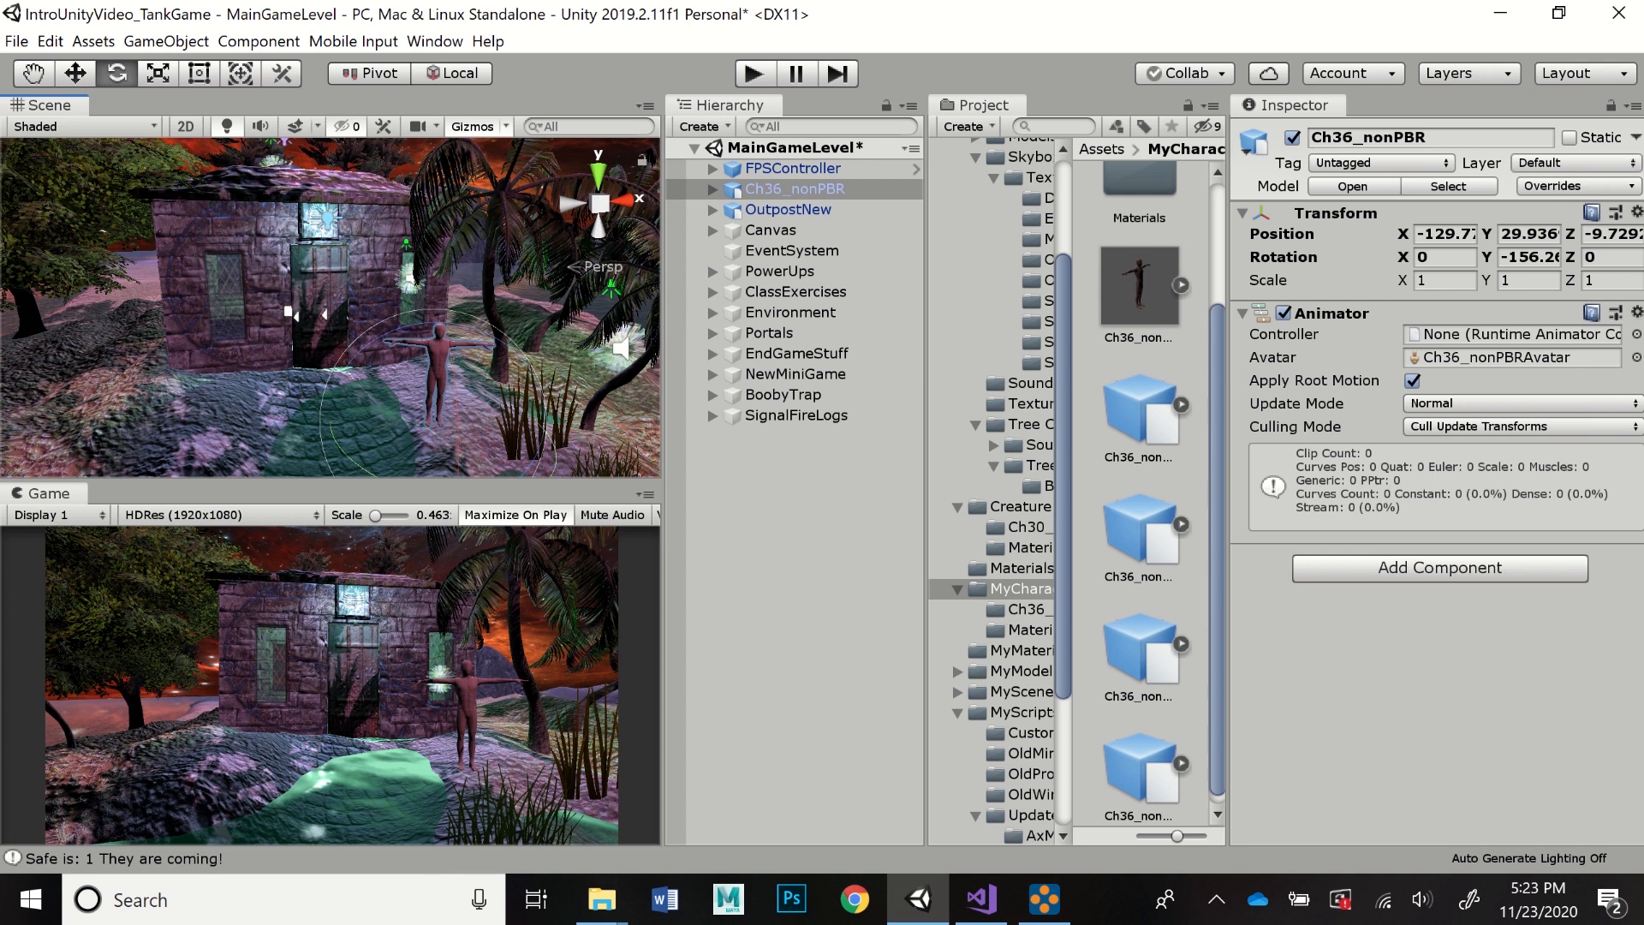
# - Examine the sub-assets contained in the Ch36_nonPBR model, including its meshes, animation clip and avatar
pyautogui.click(1180, 286)
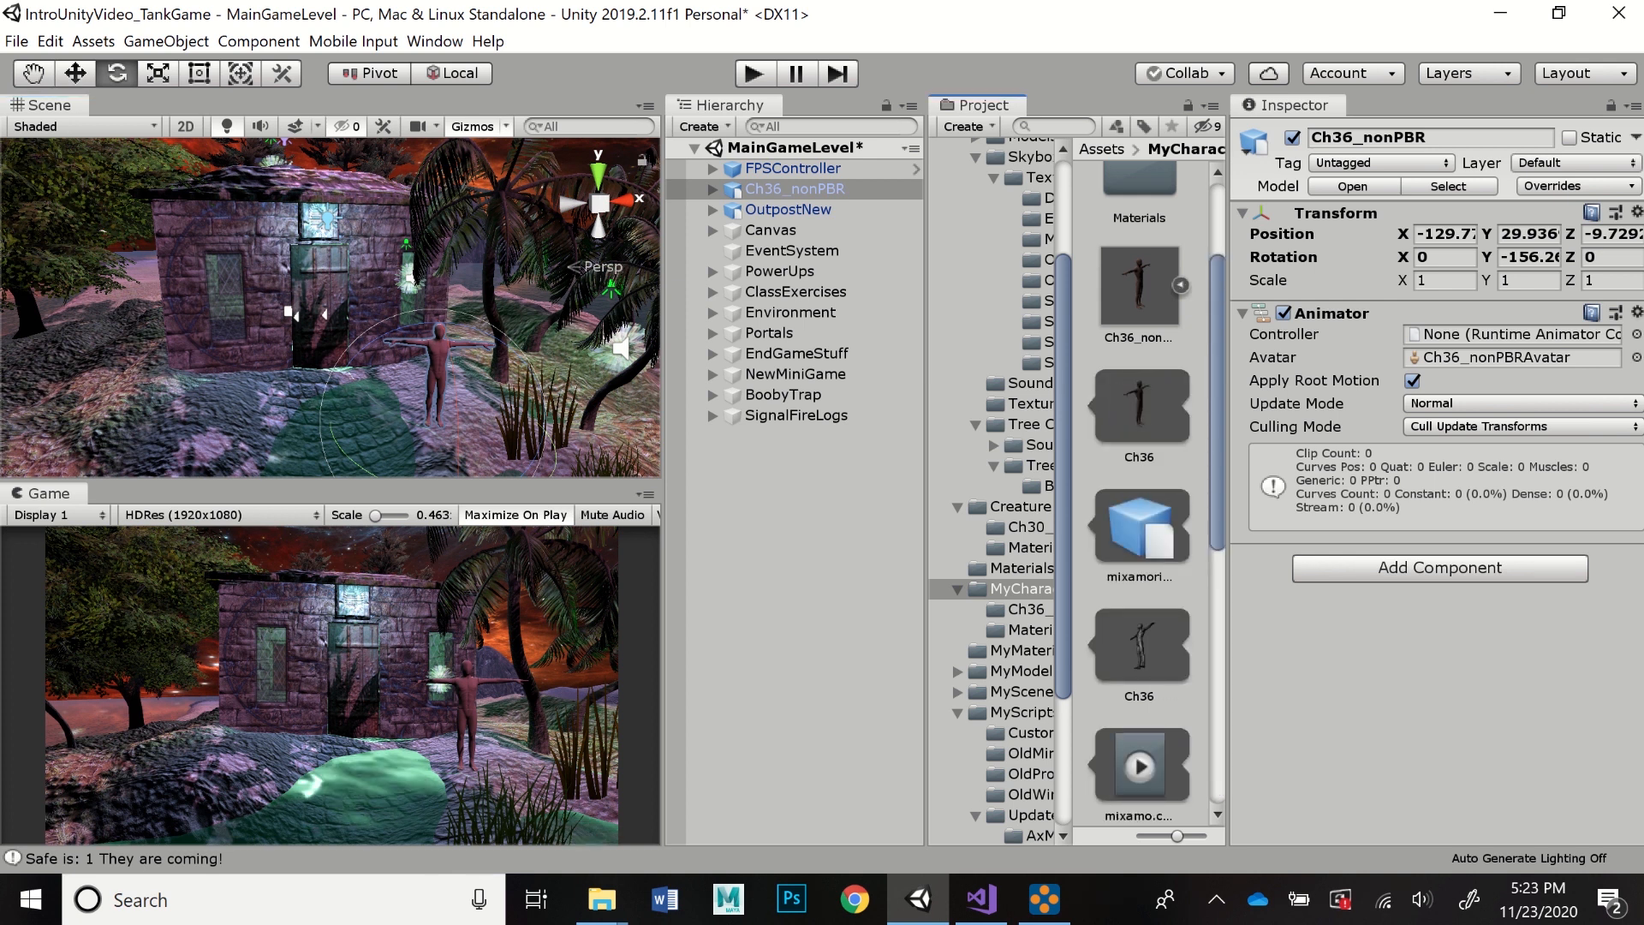
pyautogui.click(1180, 285)
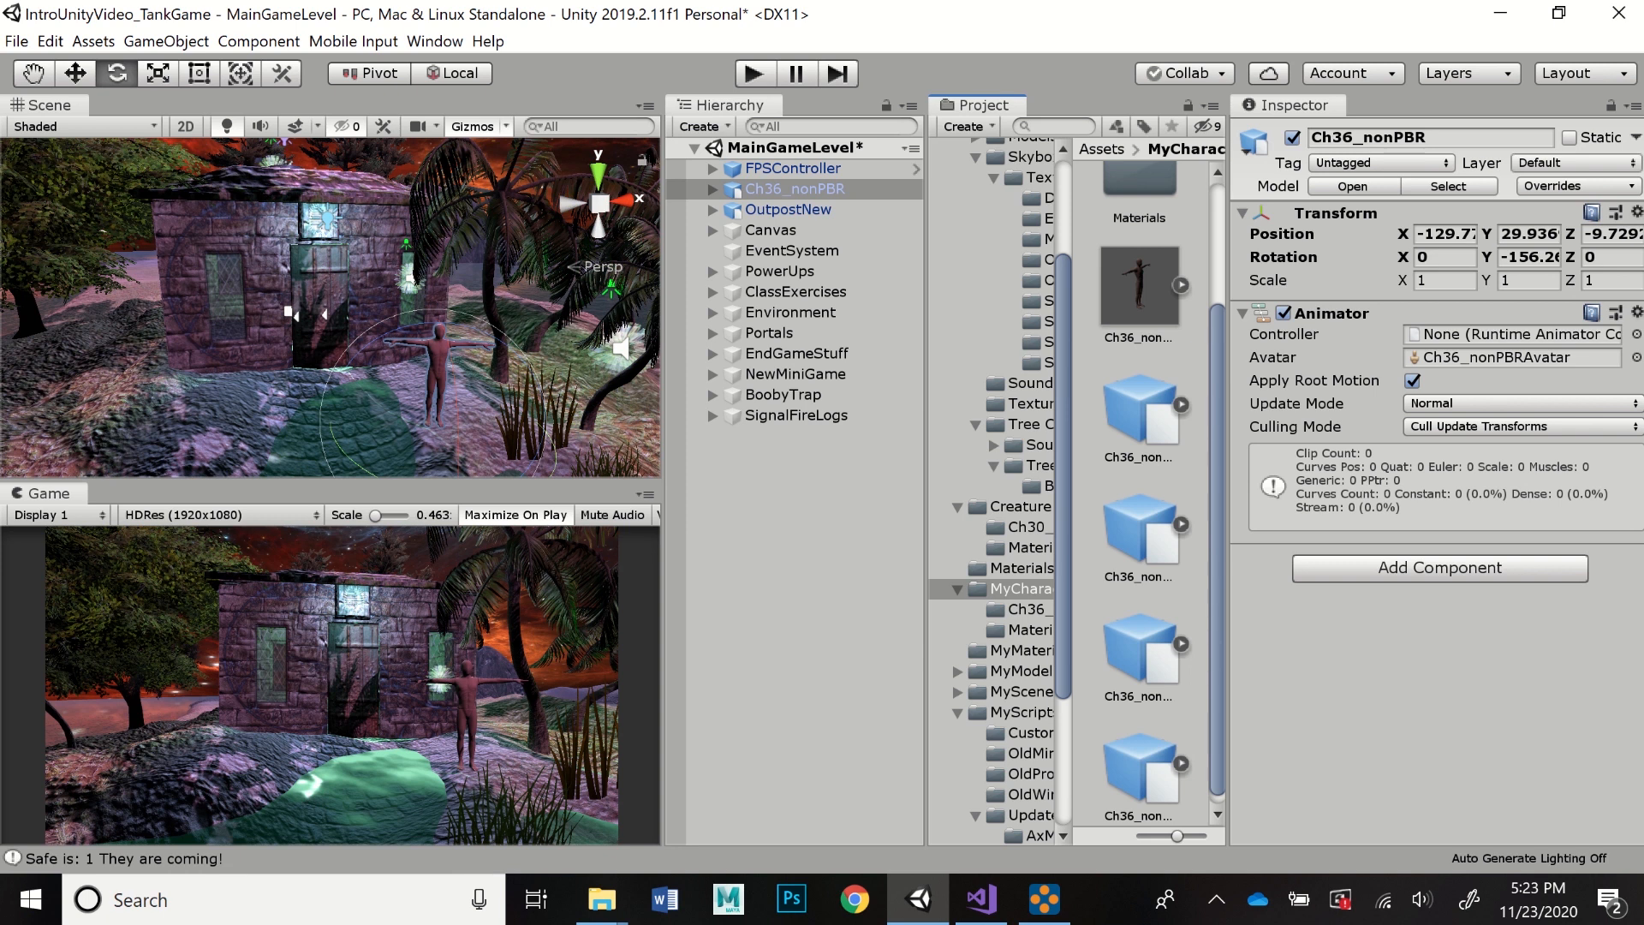
pyautogui.click(1180, 285)
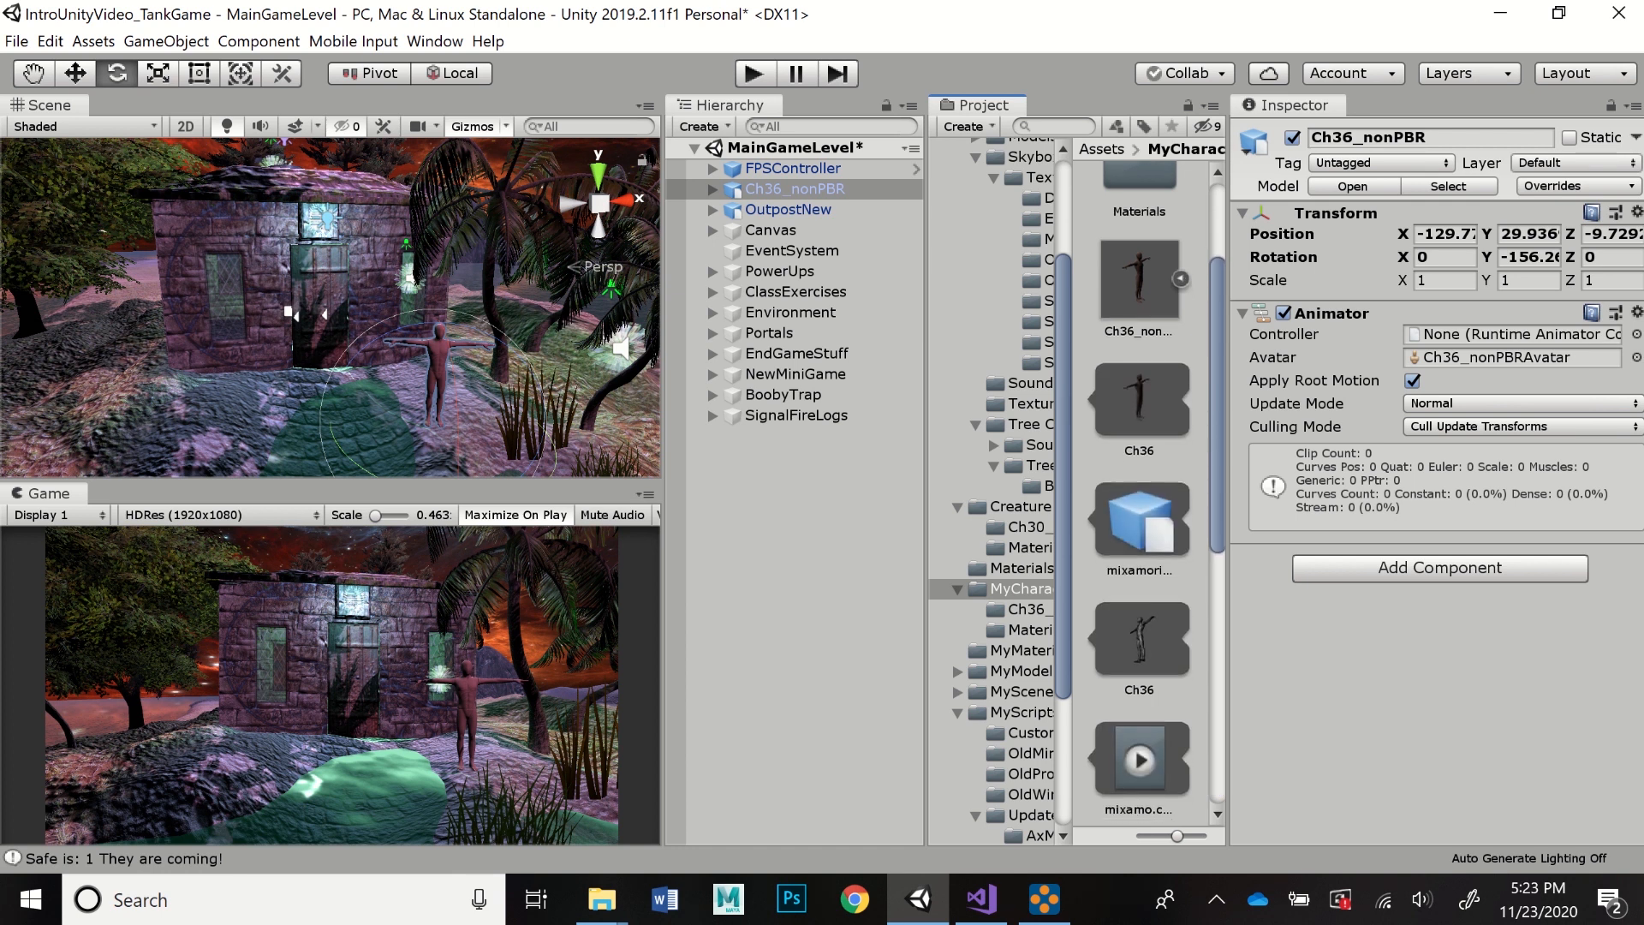
pyautogui.scroll(-4, 1139, 493)
pyautogui.scroll(-3, 1139, 493)
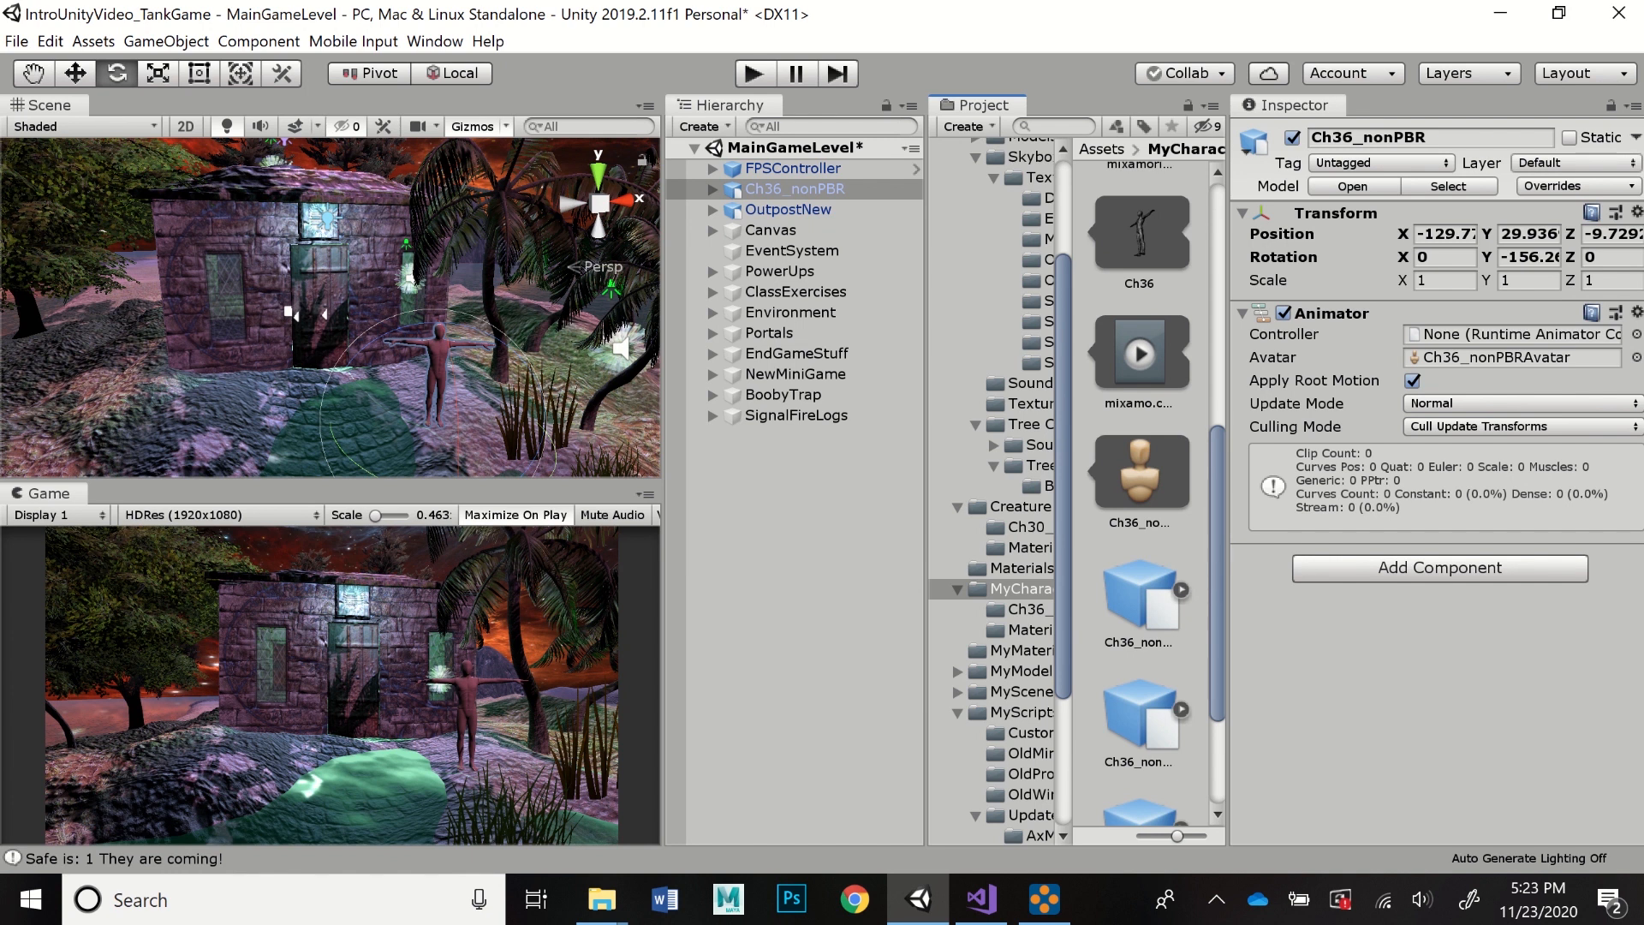
pyautogui.scroll(5, 1143, 493)
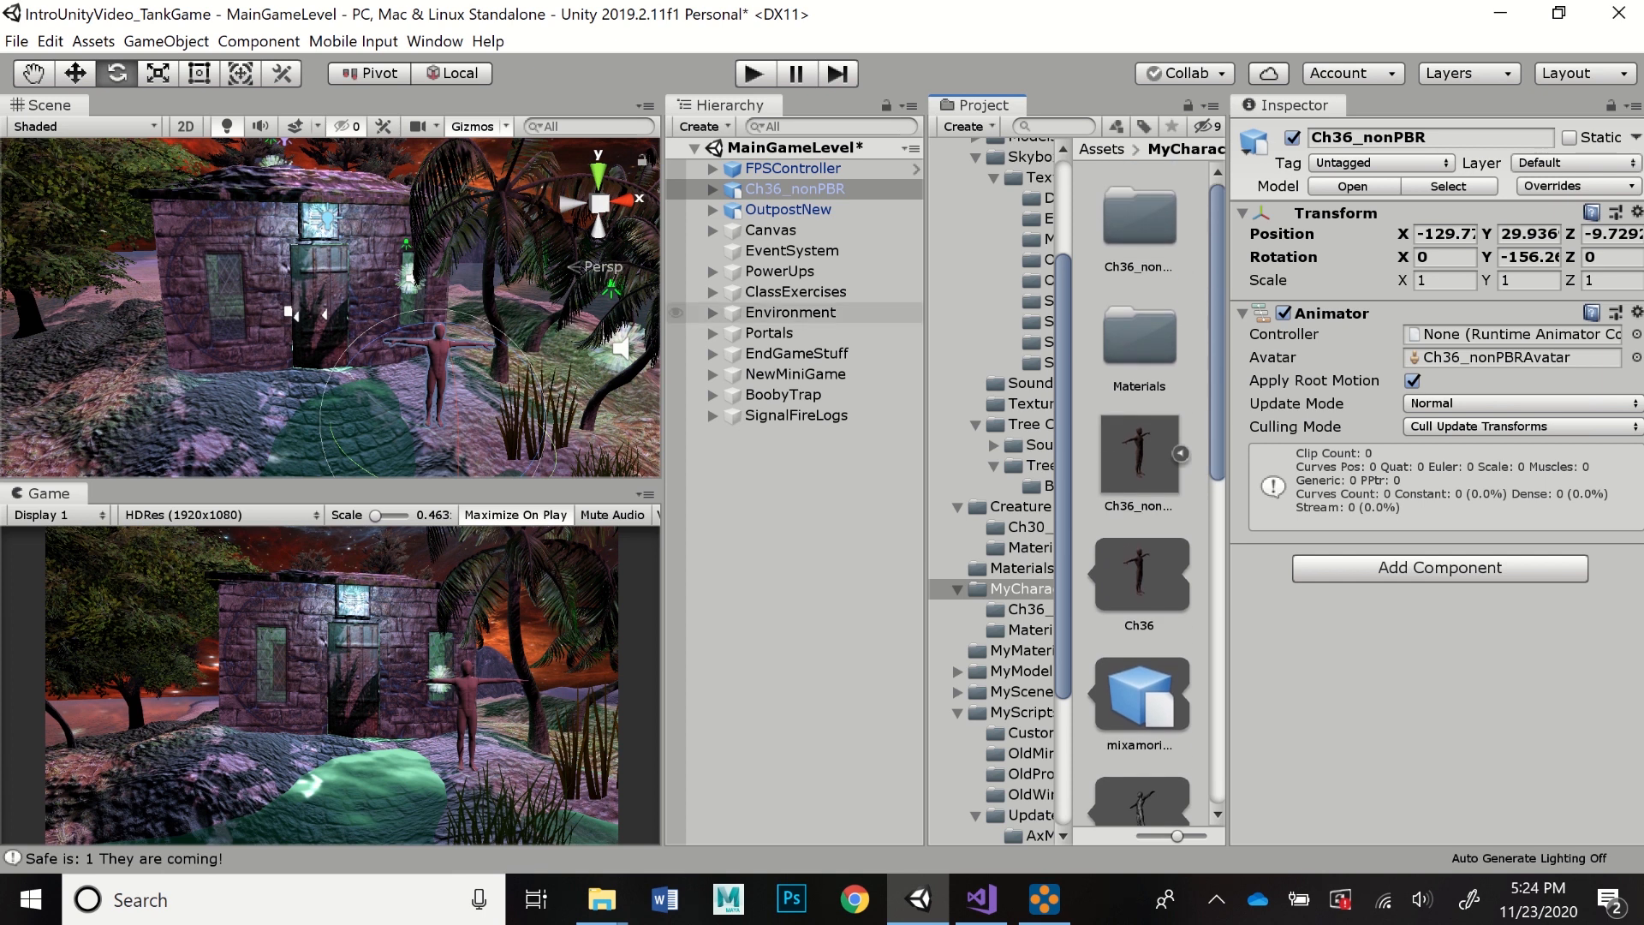
pyautogui.click(1181, 454)
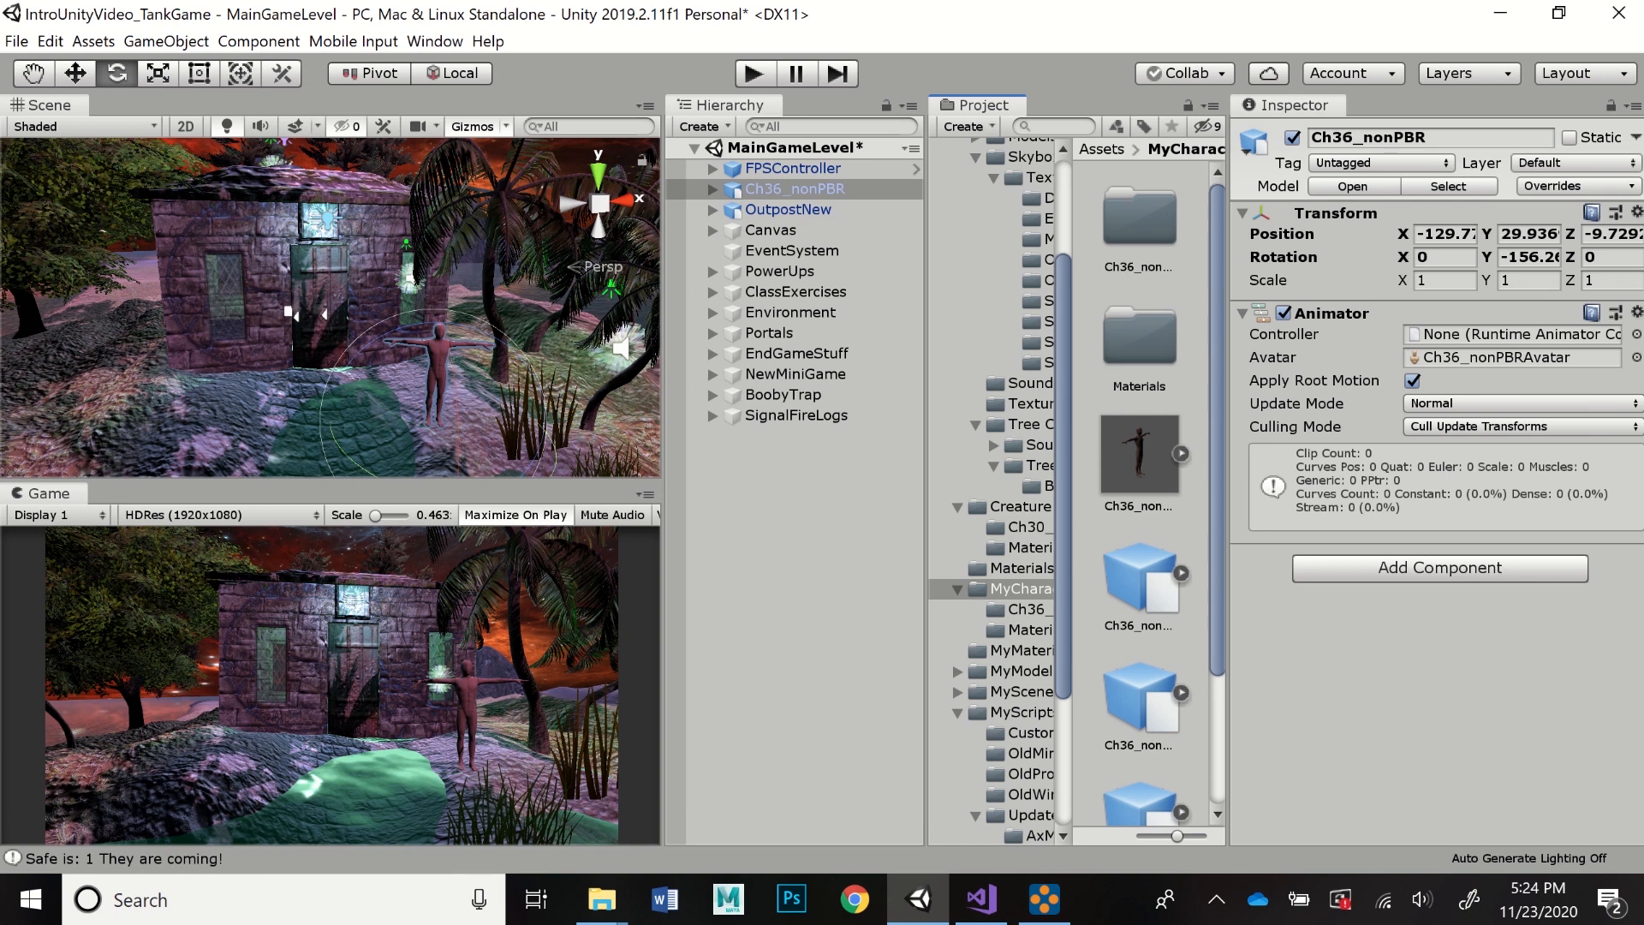
# - Add the Follow Basic script component to the Ch36_nonPBR character in the scene
pyautogui.click(1439, 568)
pyautogui.scroll(-2, 1430, 711)
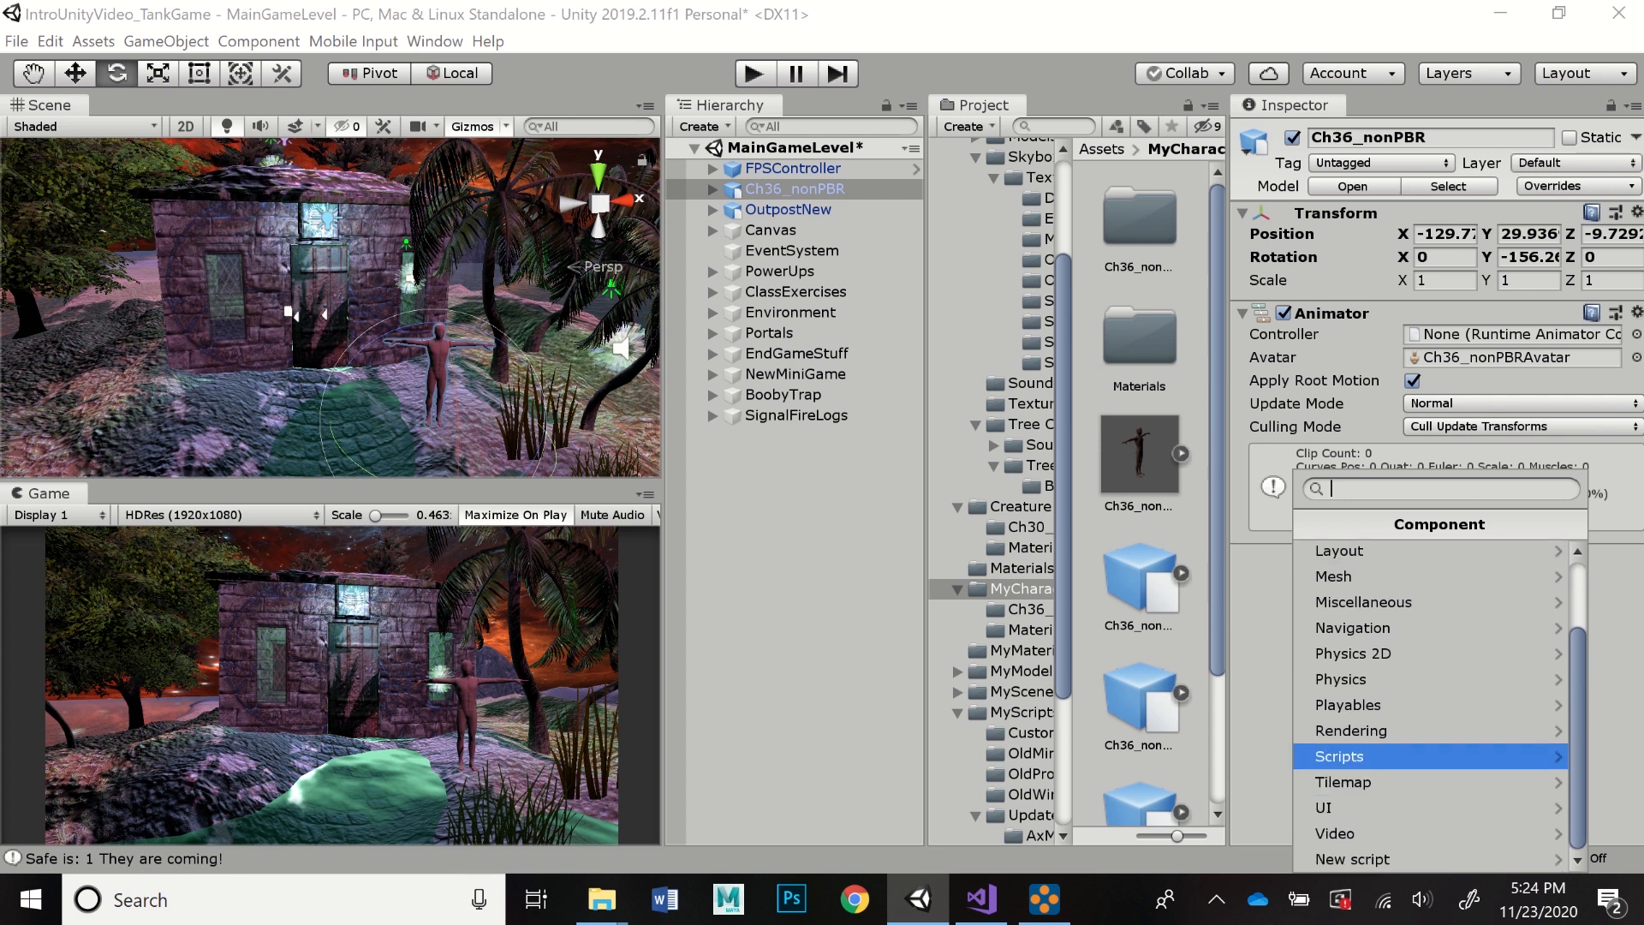
pyautogui.click(1404, 756)
pyautogui.scroll(-6, 1432, 706)
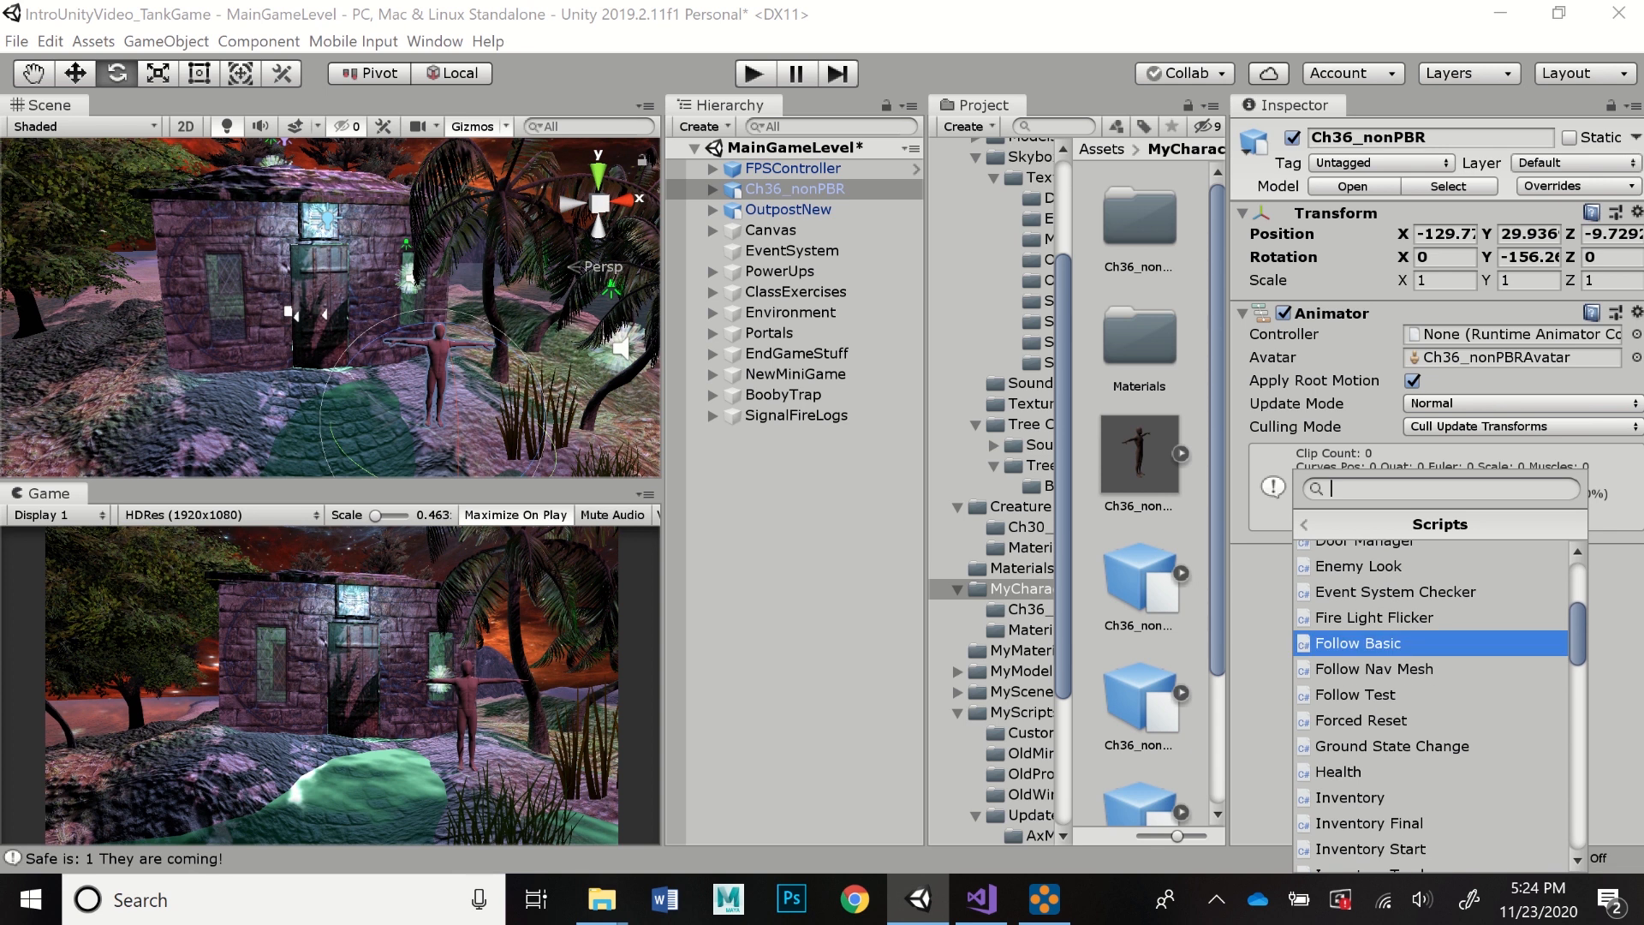
pyautogui.press('Return')
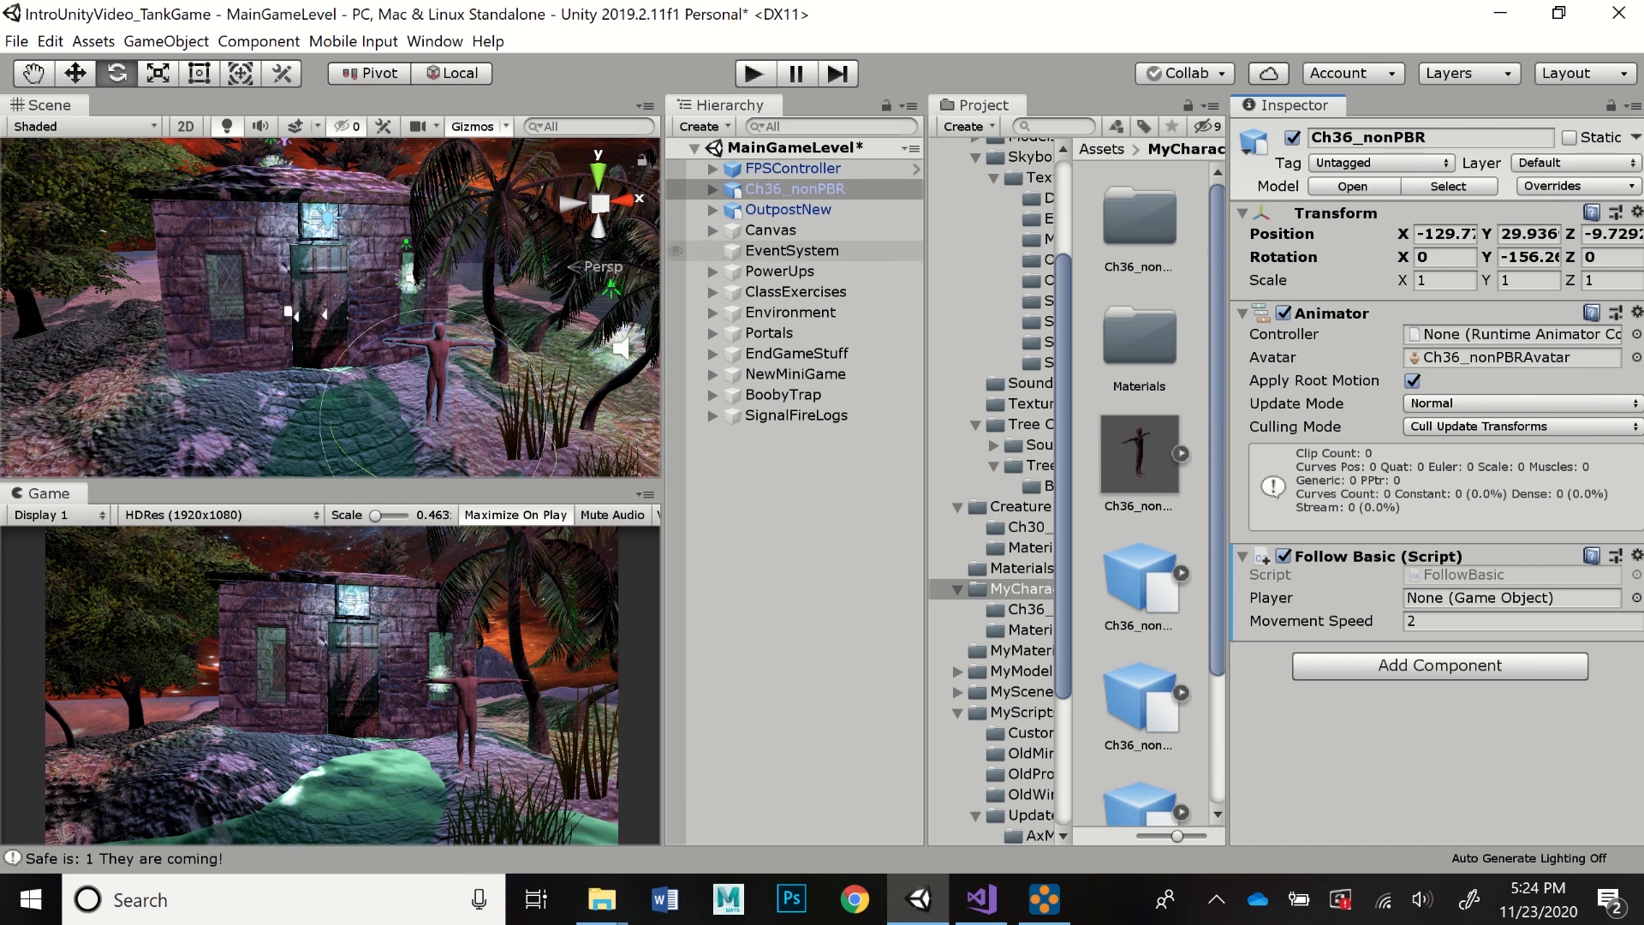
# - Assign FPSController as the Player of the character's Follow Basic script
pyautogui.click(792, 168)
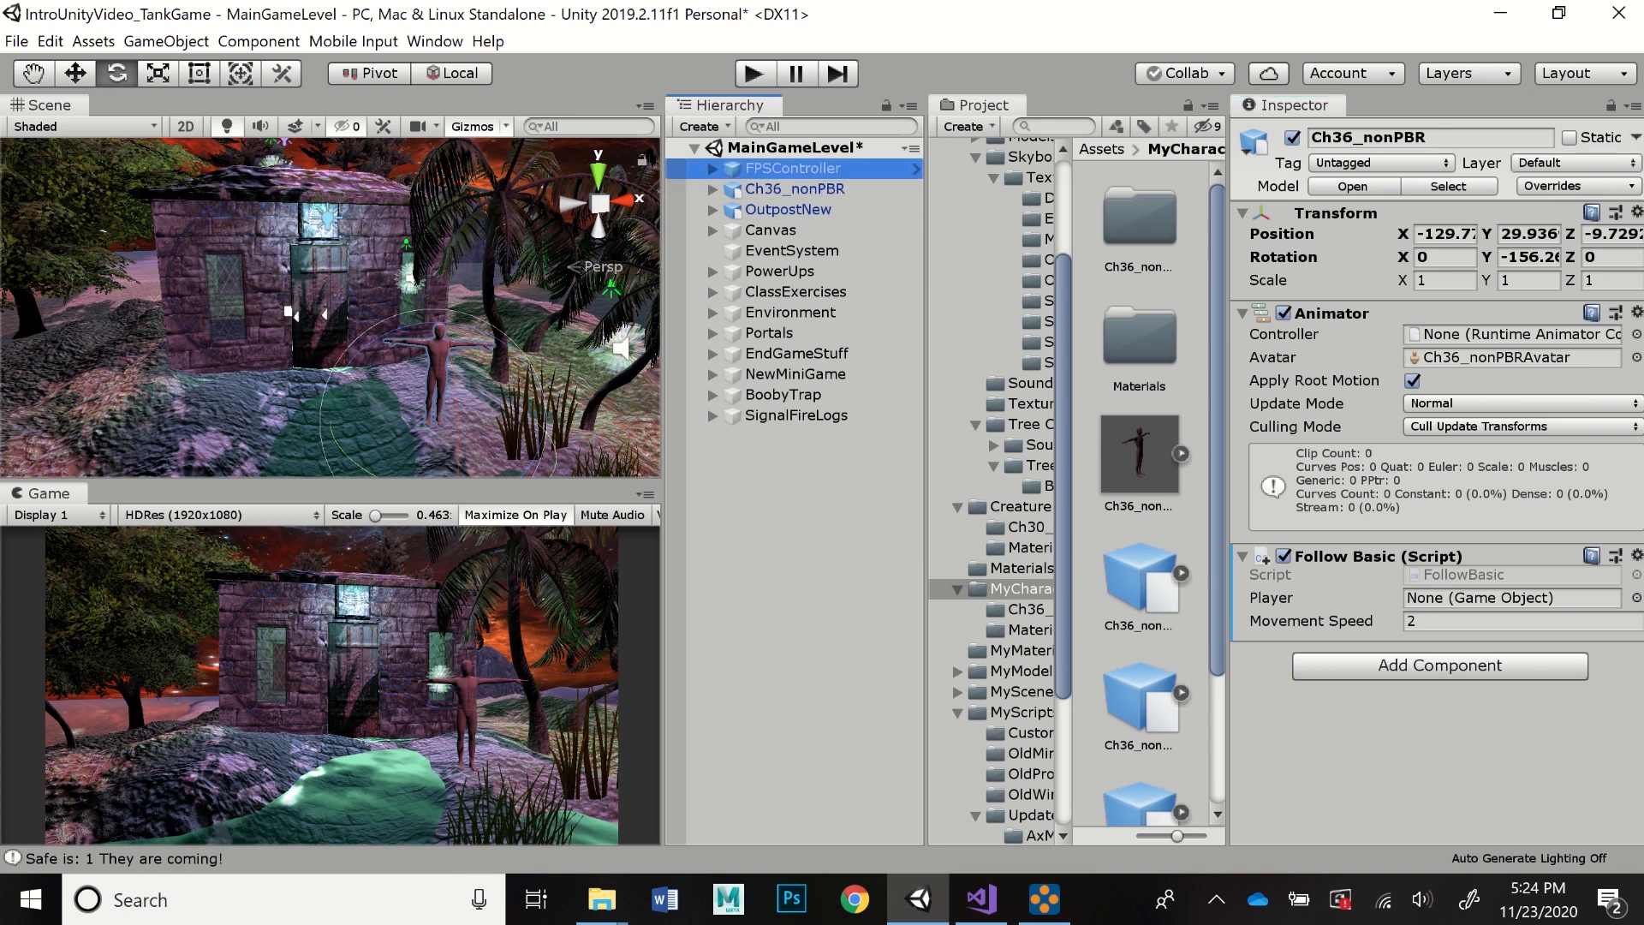
pyautogui.moveTo(792, 168); pyautogui.dragTo(1511, 597)
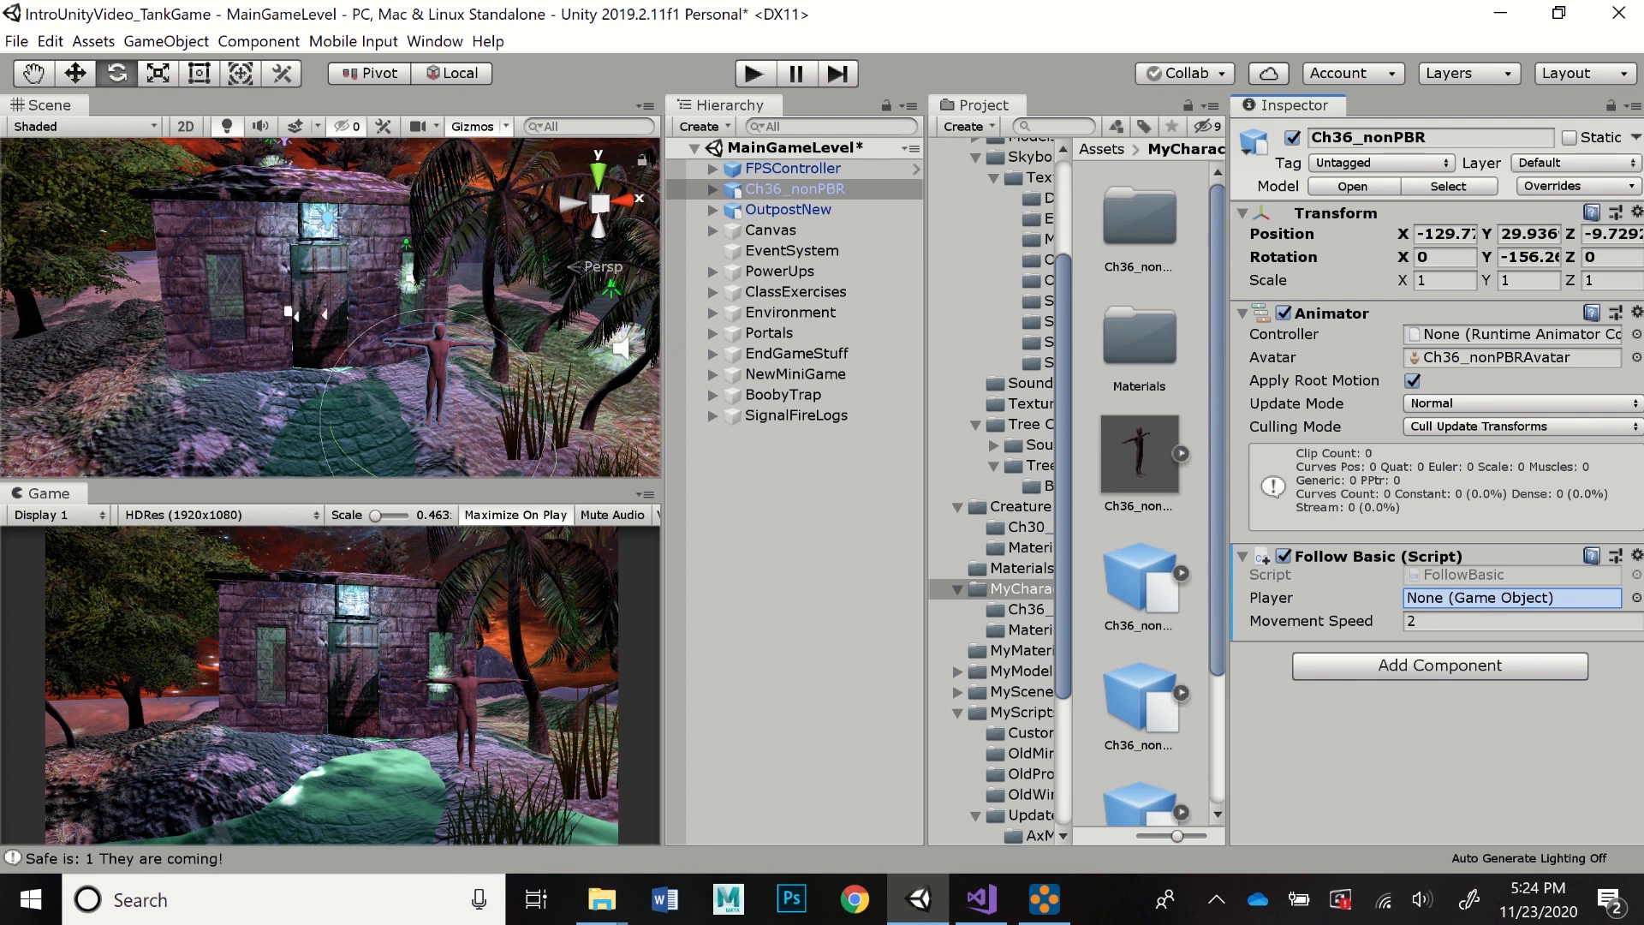
pyautogui.moveTo(1511, 598); pyautogui.dragTo(1511, 598)
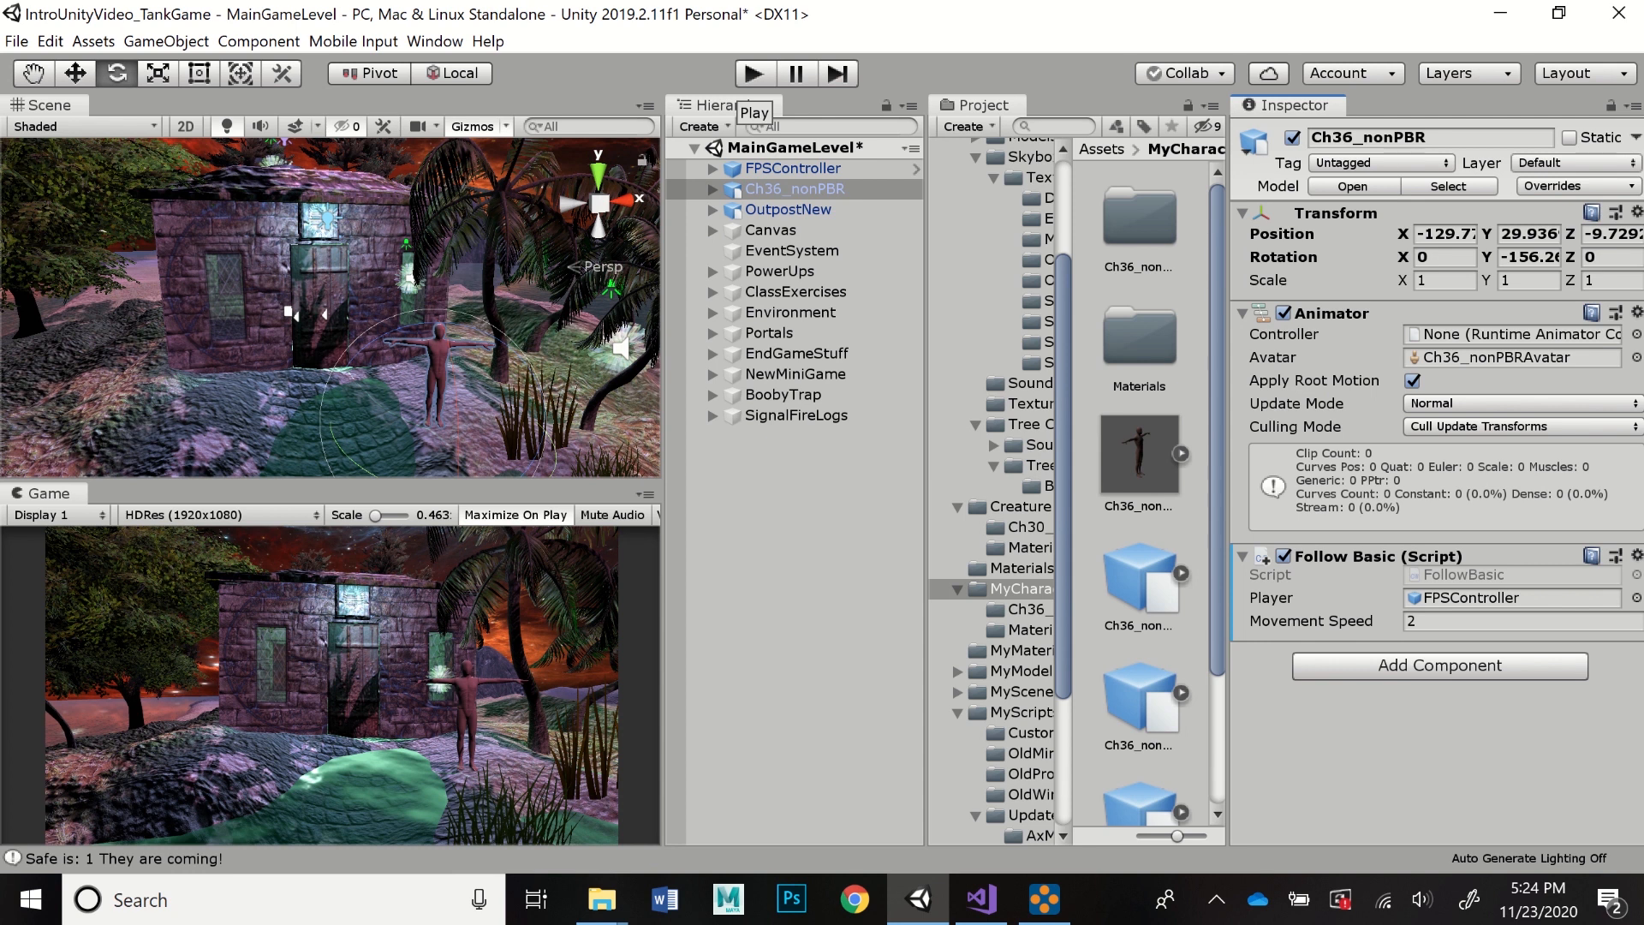
# - Play-test the level by moving the player forward across the water towards the character on the hill, and stop the game
pyautogui.click(753, 73)
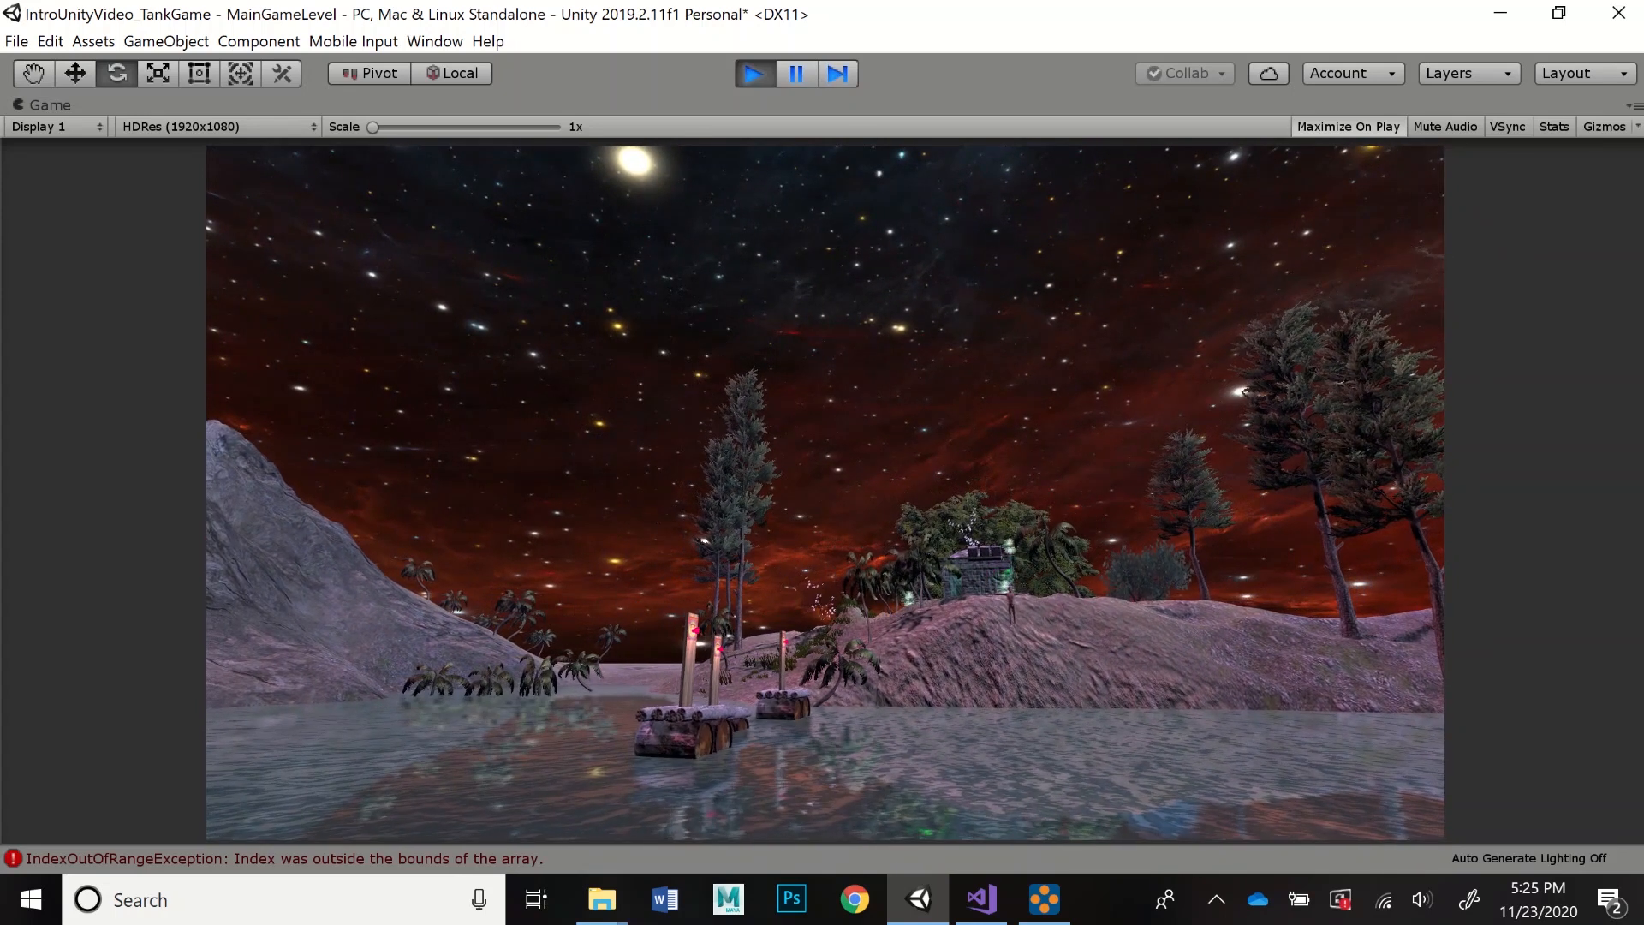
pyautogui.press('w')
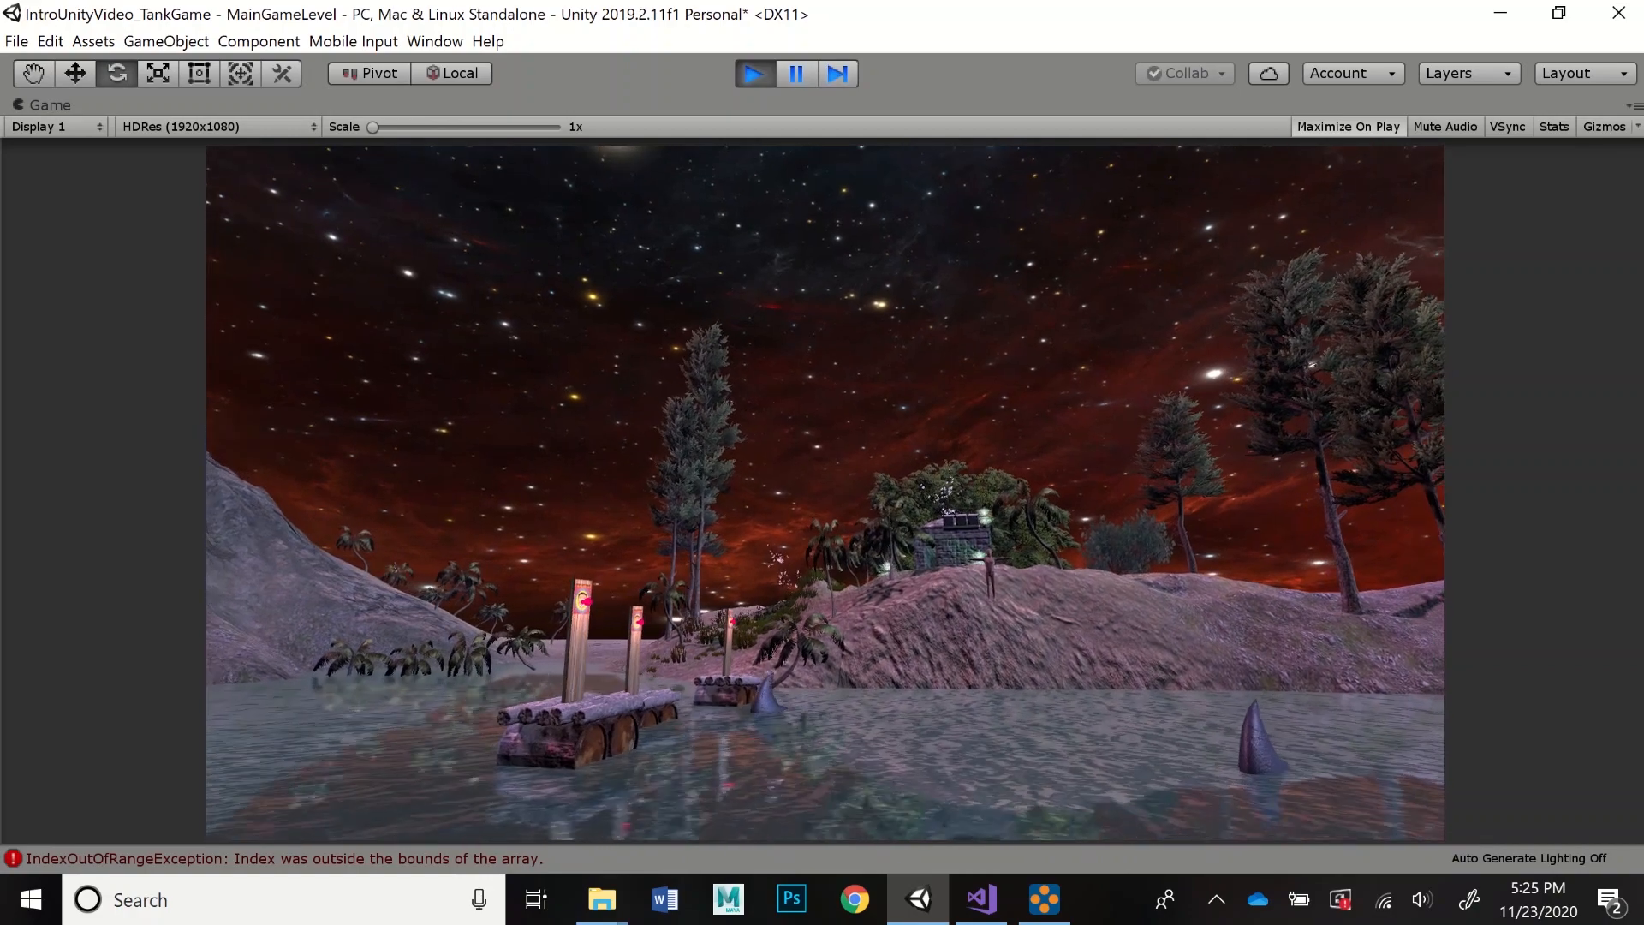
pyautogui.press('w')
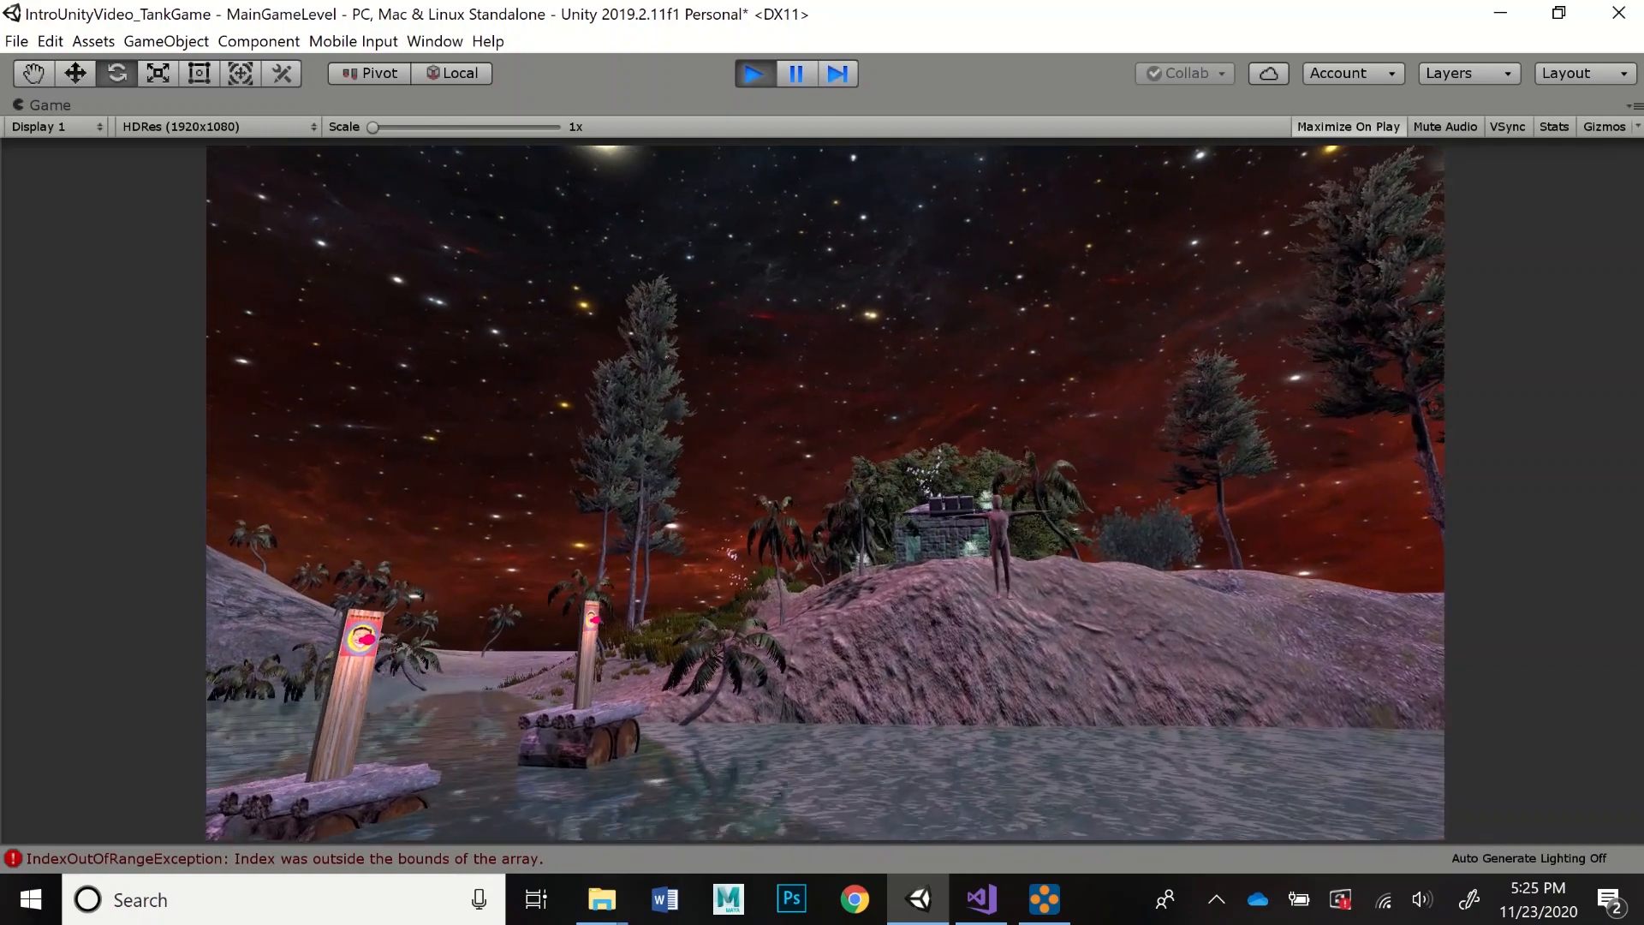
pyautogui.press('w')
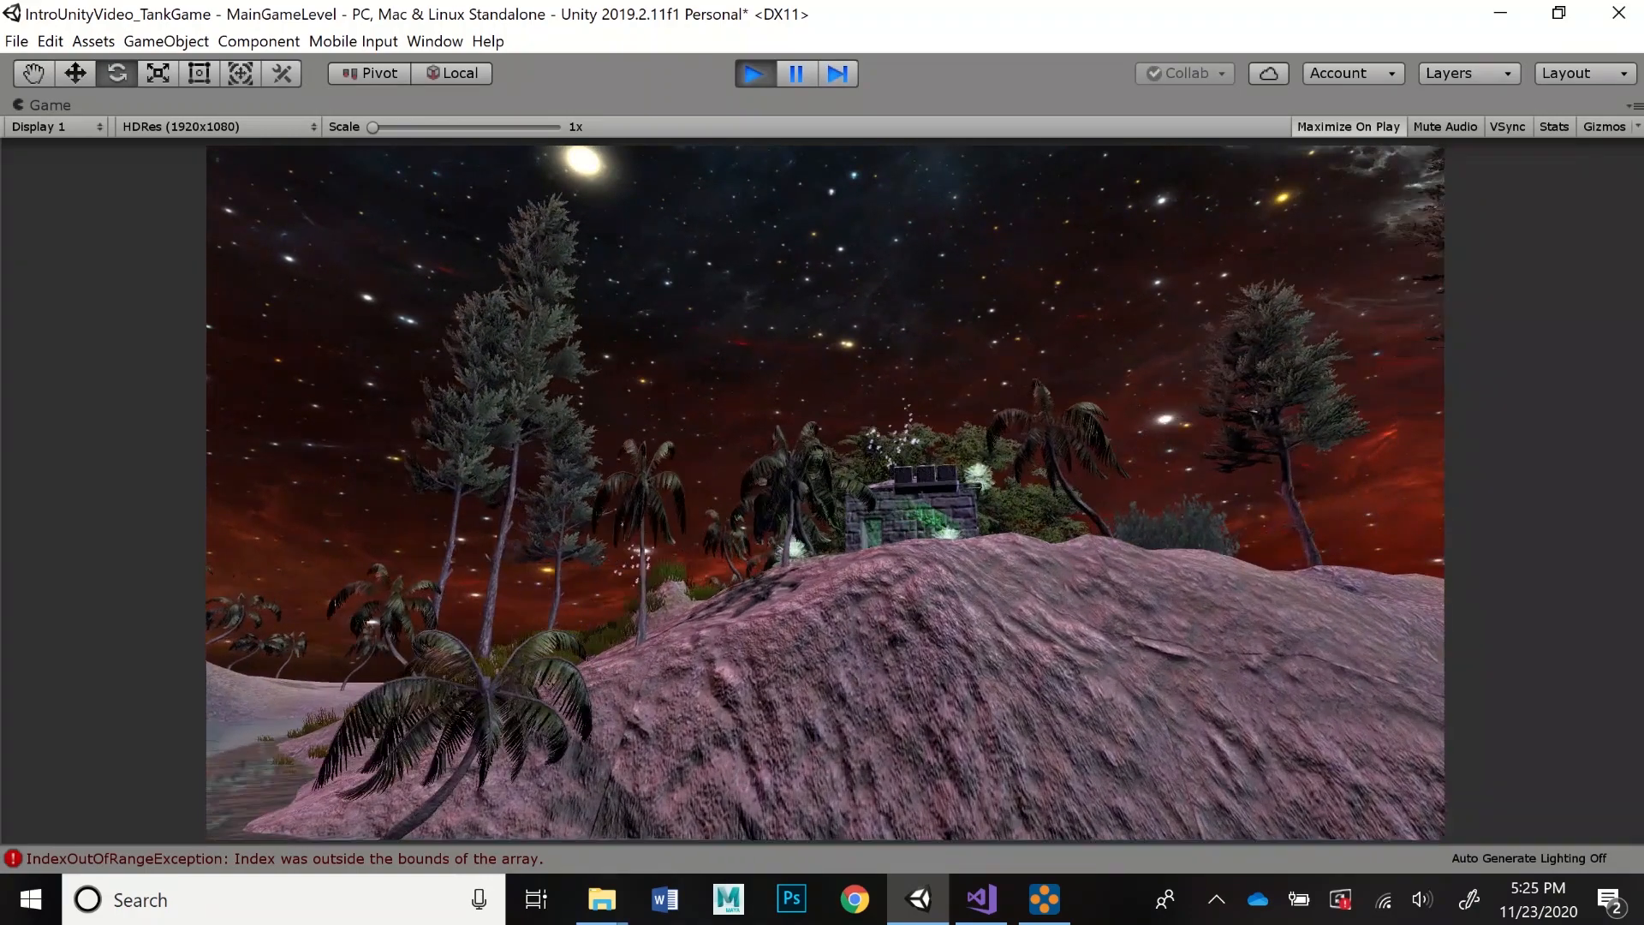
pyautogui.press('w')
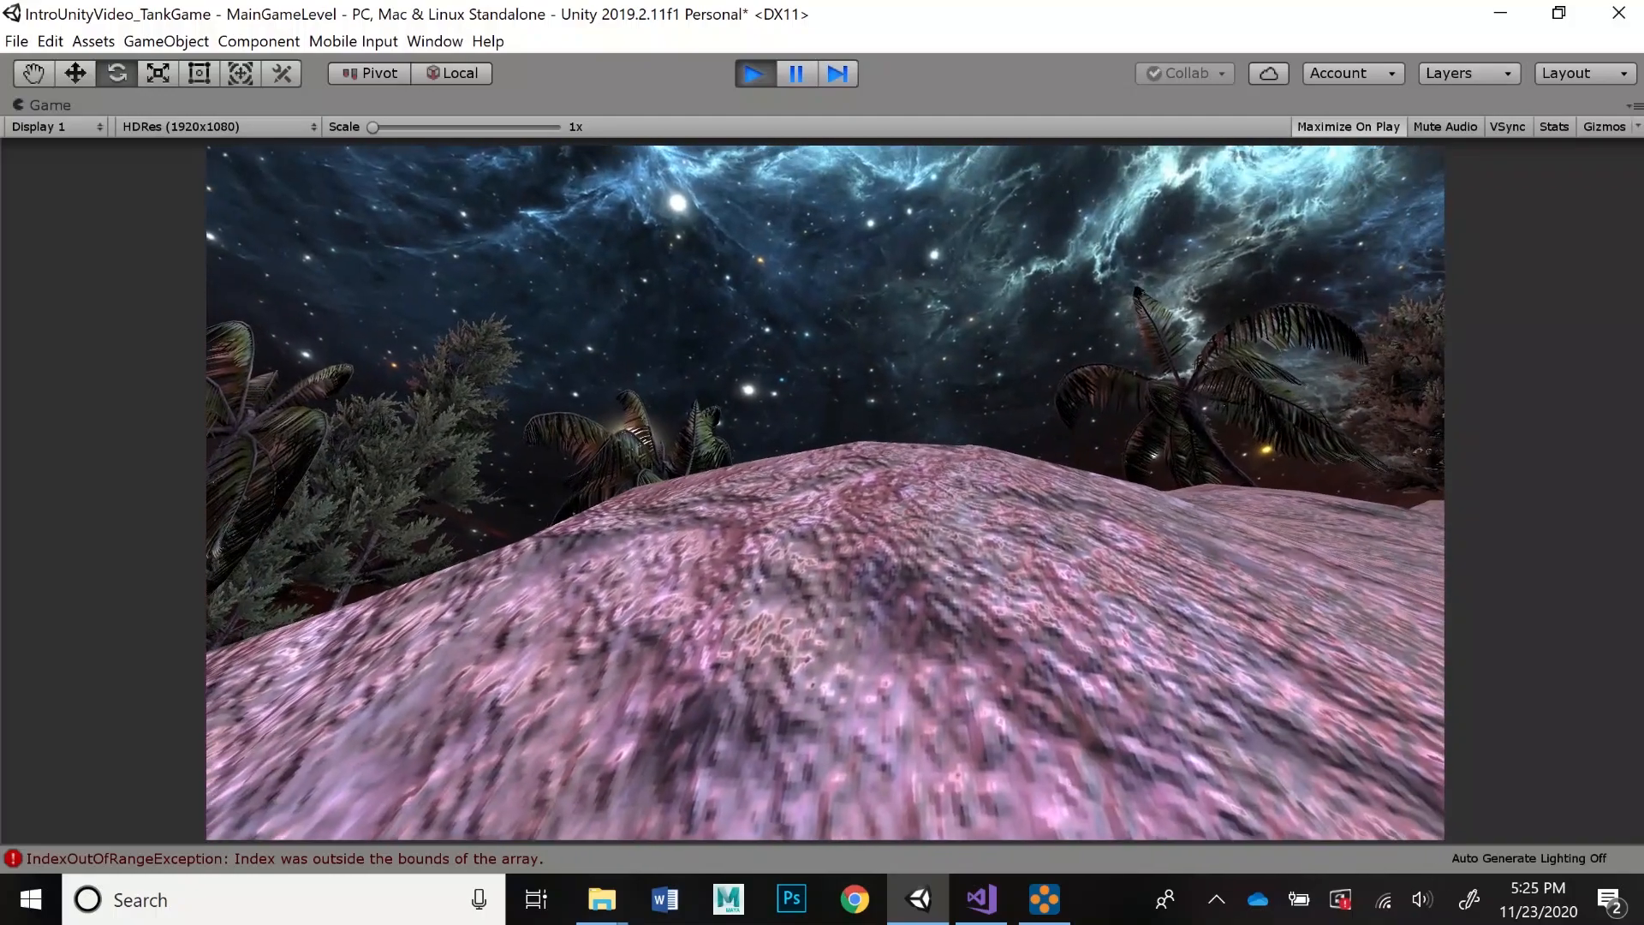
pyautogui.hotkey('ctrl', 'p')
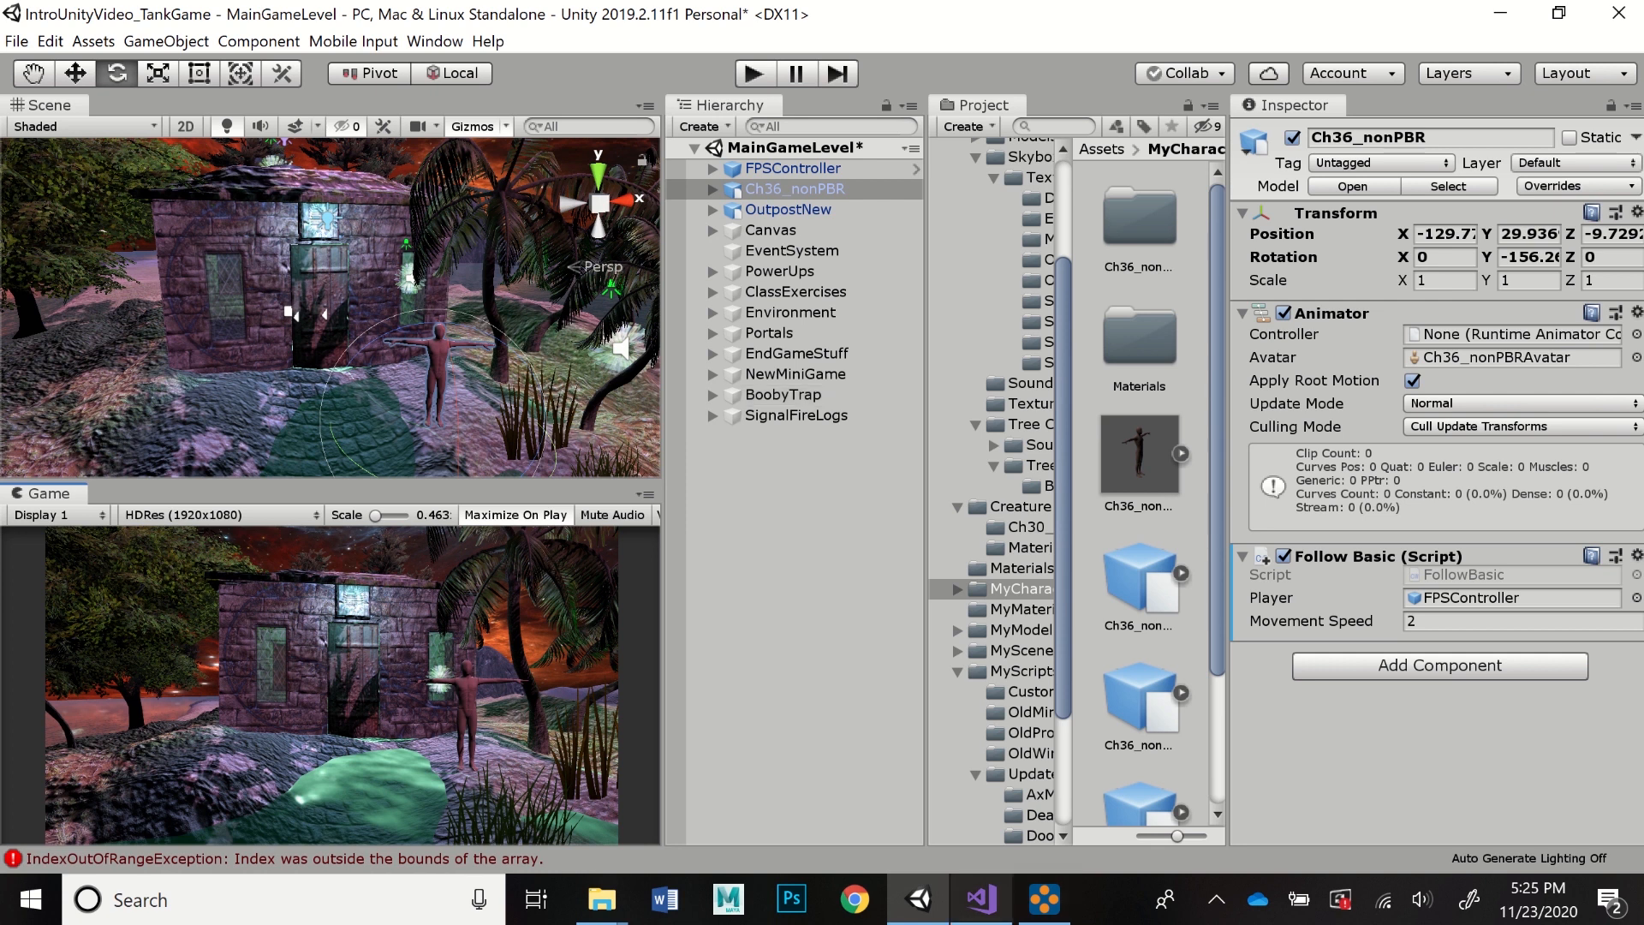
# - Switch to Visual Studio and examine the FollowBasic.cs script, including its player and movementSpeed variables and the LookAt and position lines in Update
pyautogui.moveTo(1044, 899)
pyautogui.moveTo(981, 899)
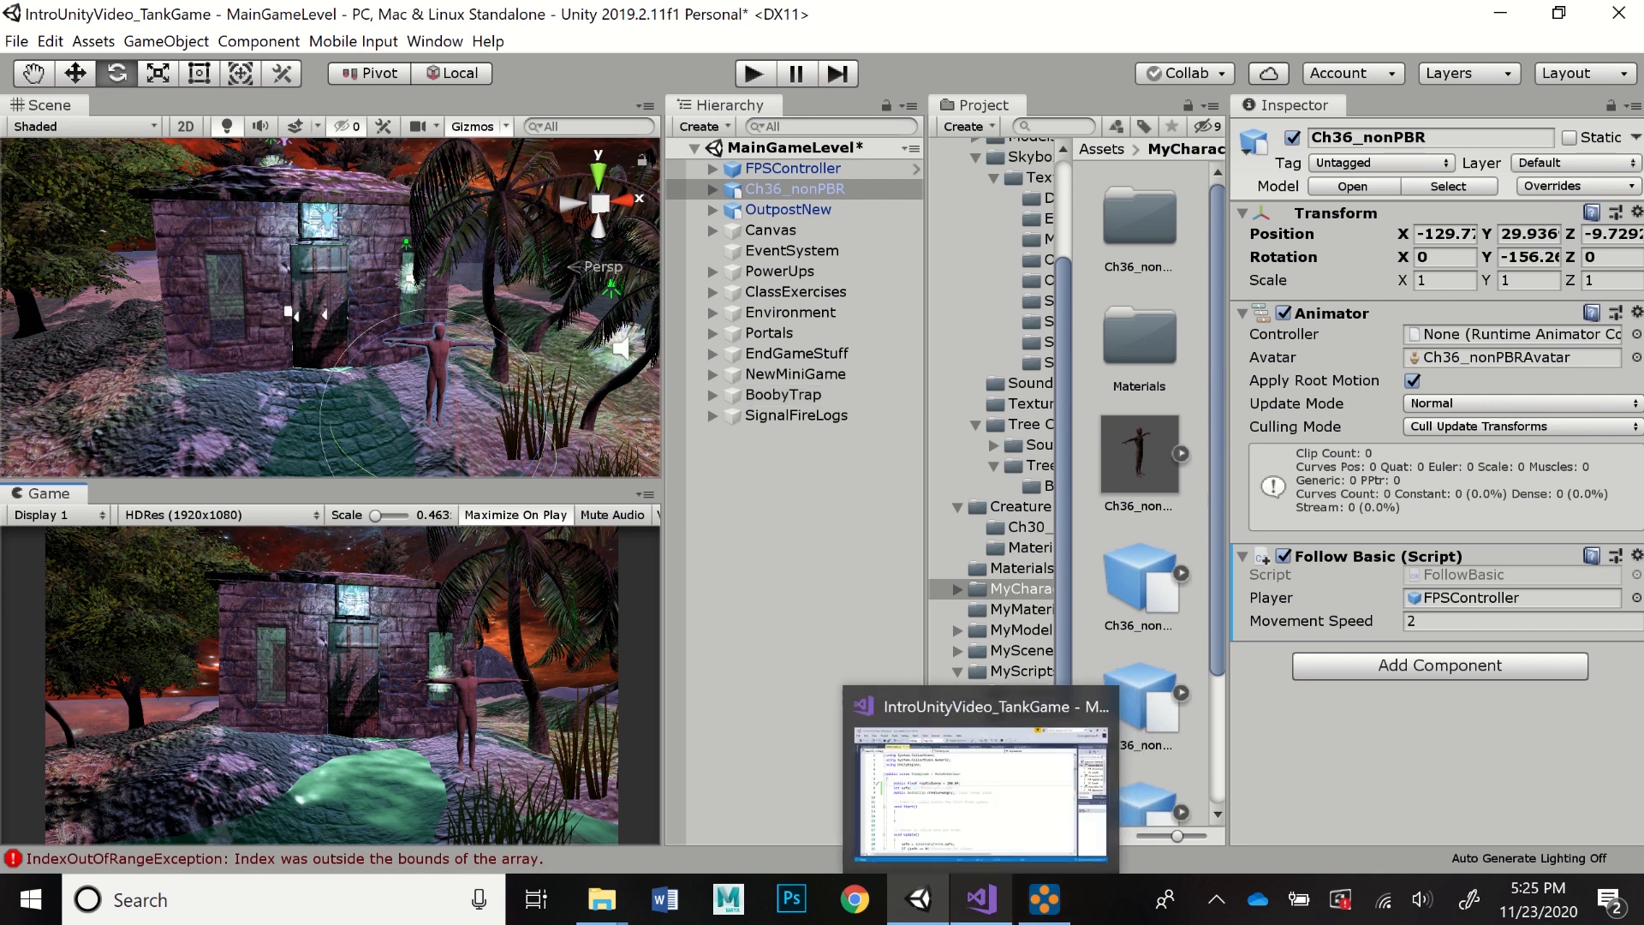
pyautogui.click(982, 899)
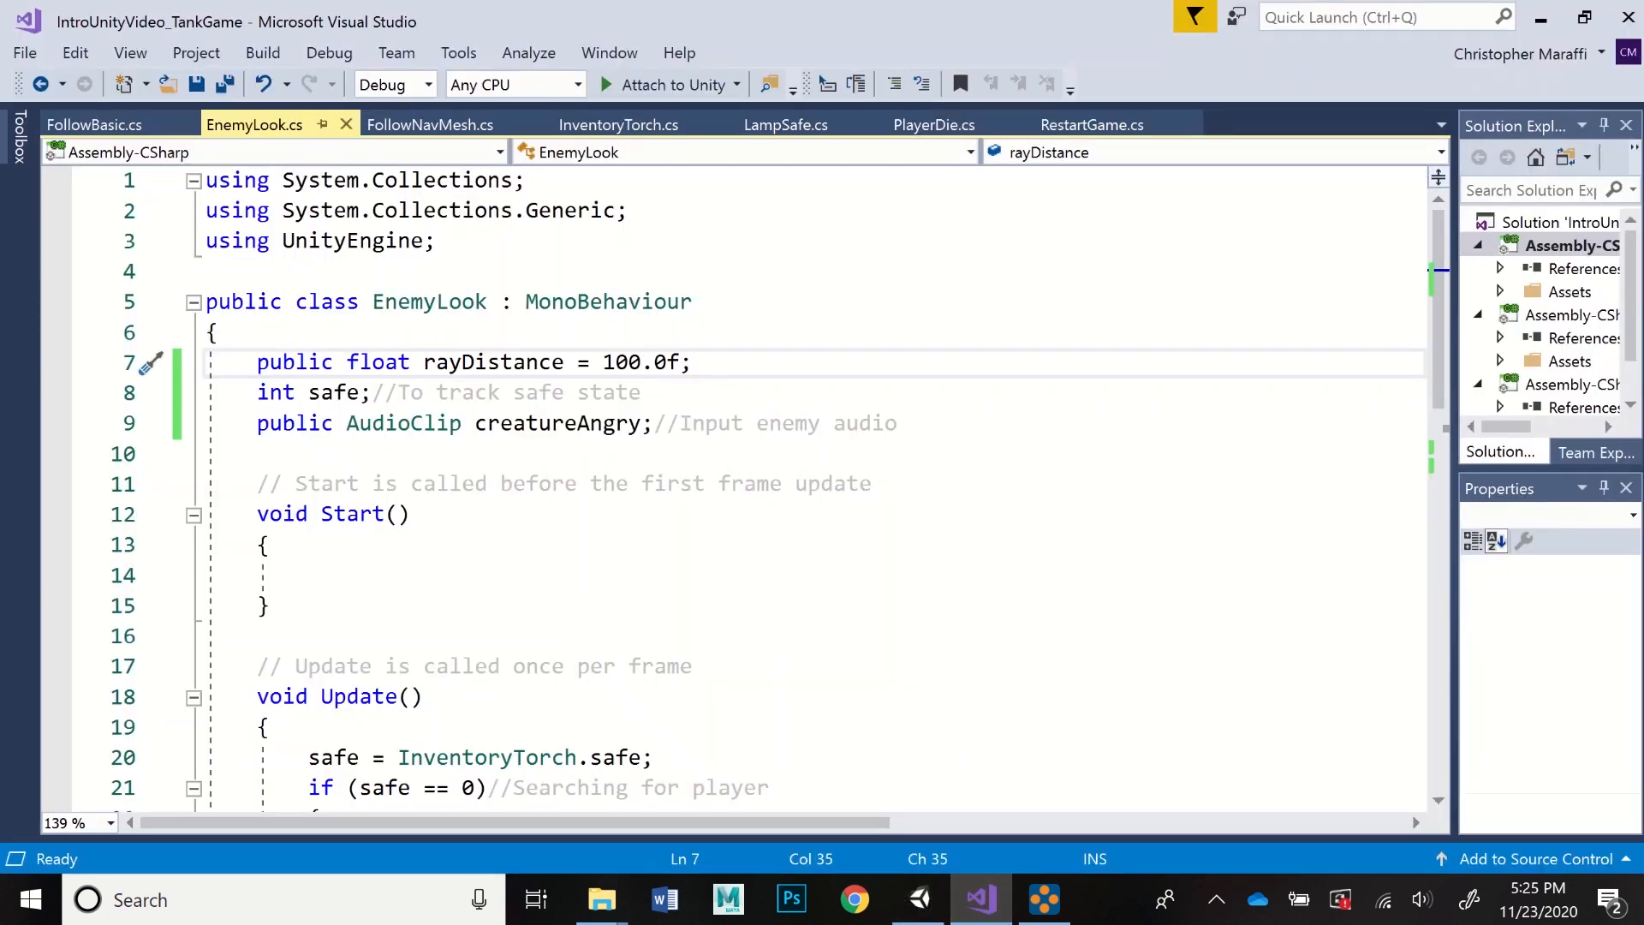
pyautogui.click(95, 125)
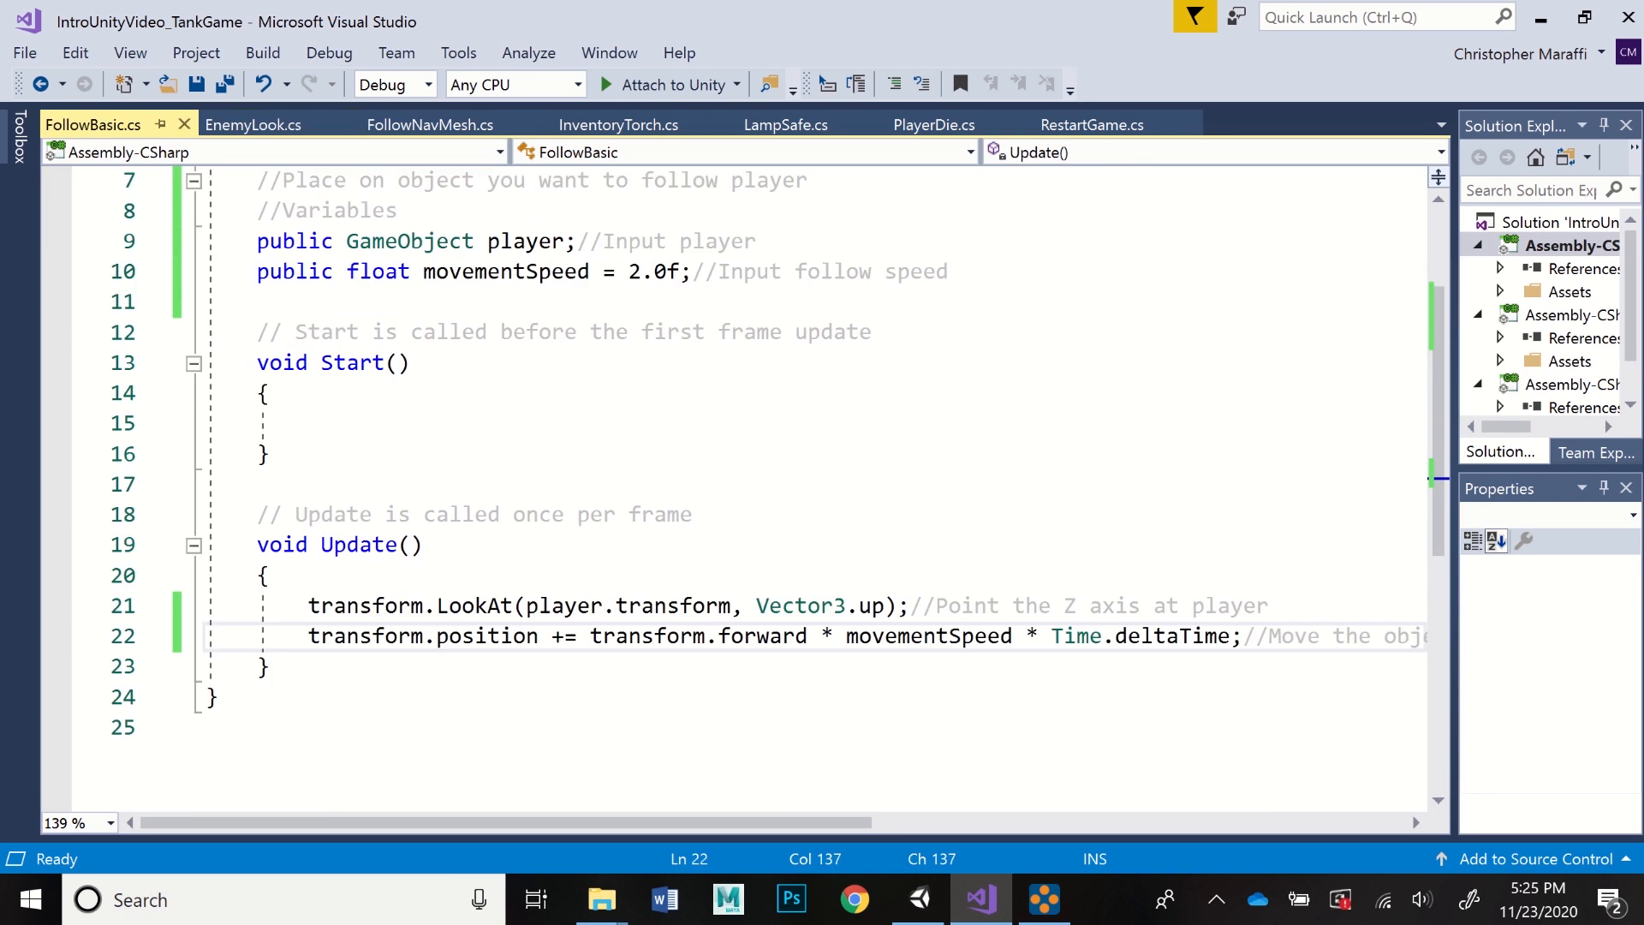
pyautogui.scroll(2, 737, 488)
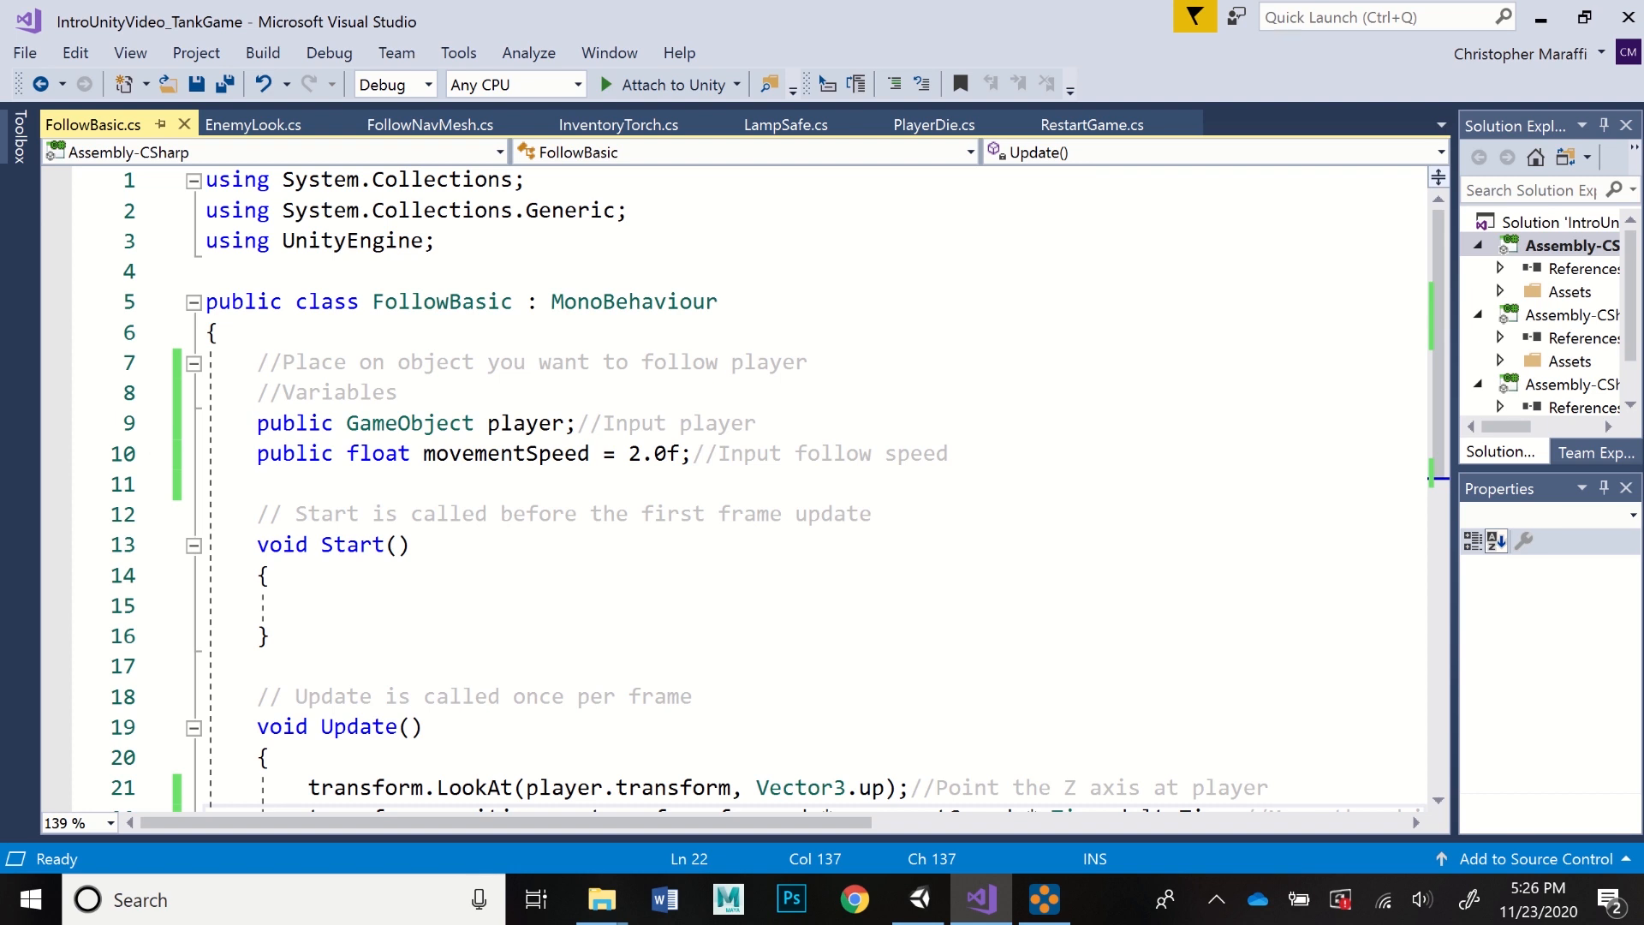
pyautogui.scroll(-1, 736, 488)
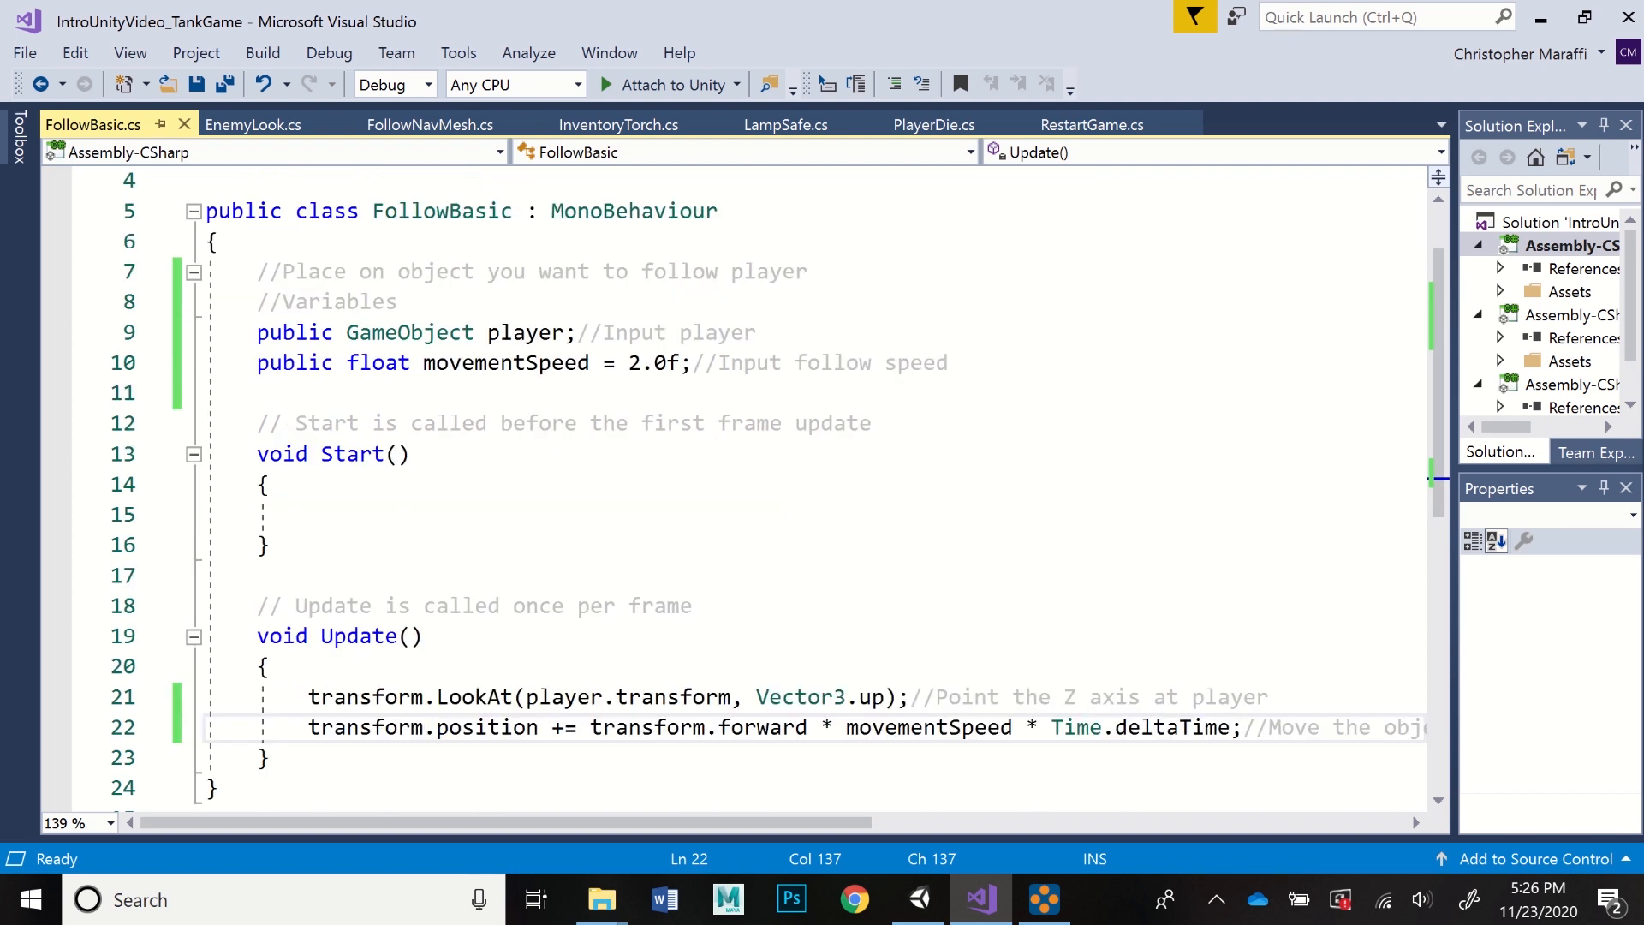
pyautogui.scroll(-1, 736, 488)
pyautogui.scroll(1, 736, 488)
pyautogui.scroll(-1, 736, 488)
pyautogui.scroll(1, 736, 488)
pyautogui.click(758, 333)
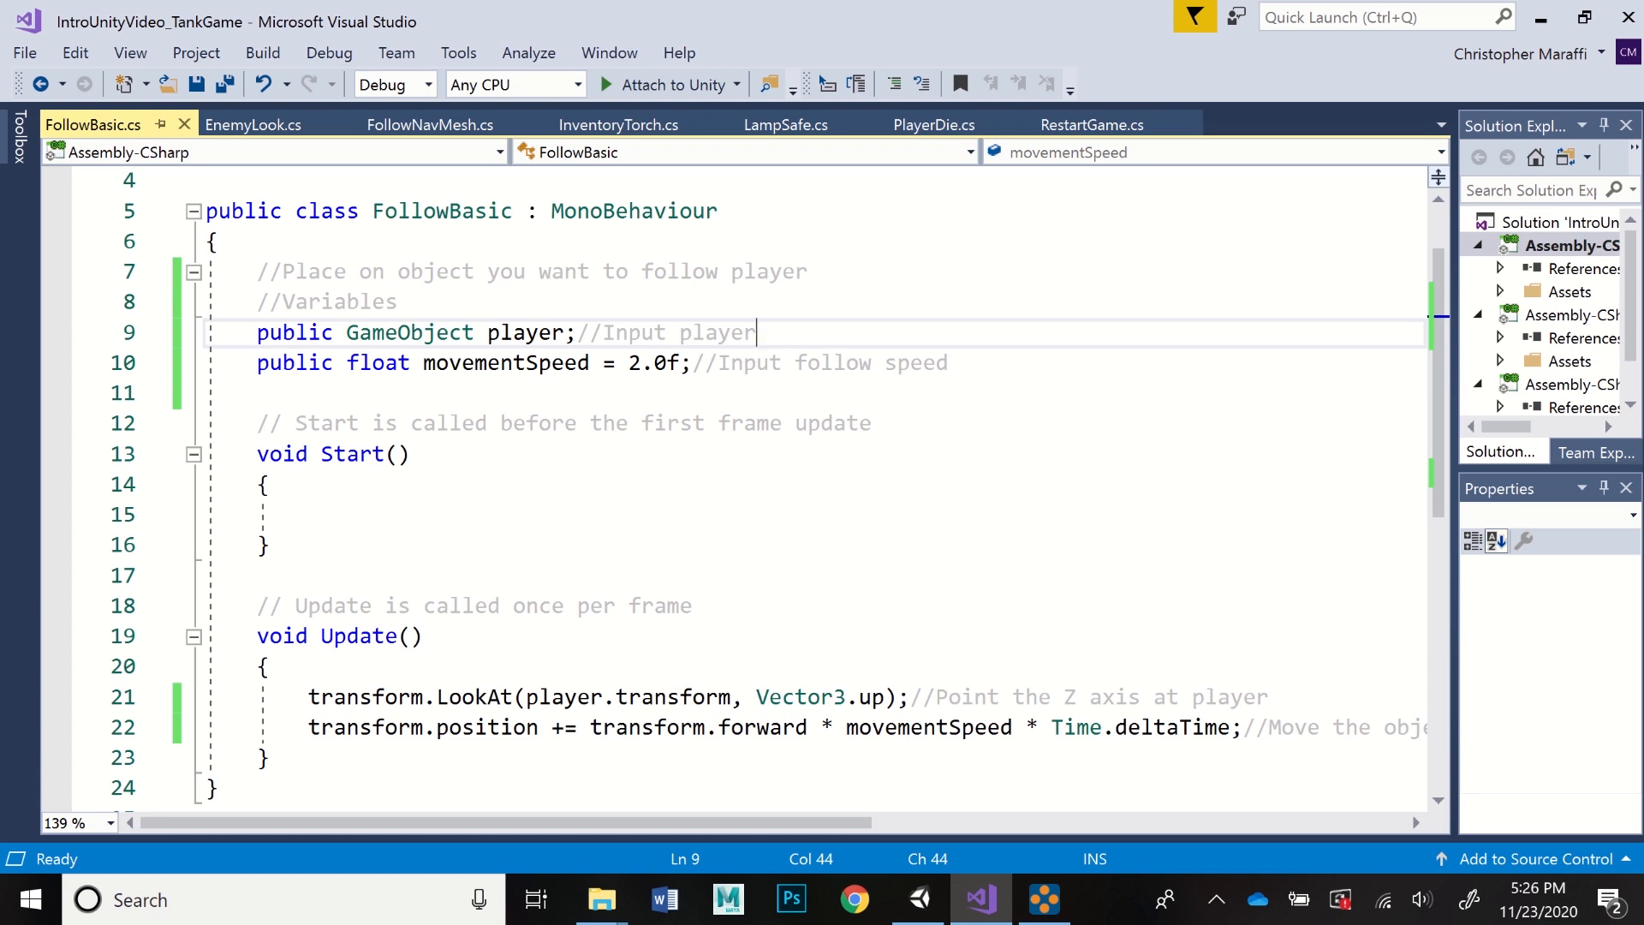
pyautogui.scroll(-1, 736, 488)
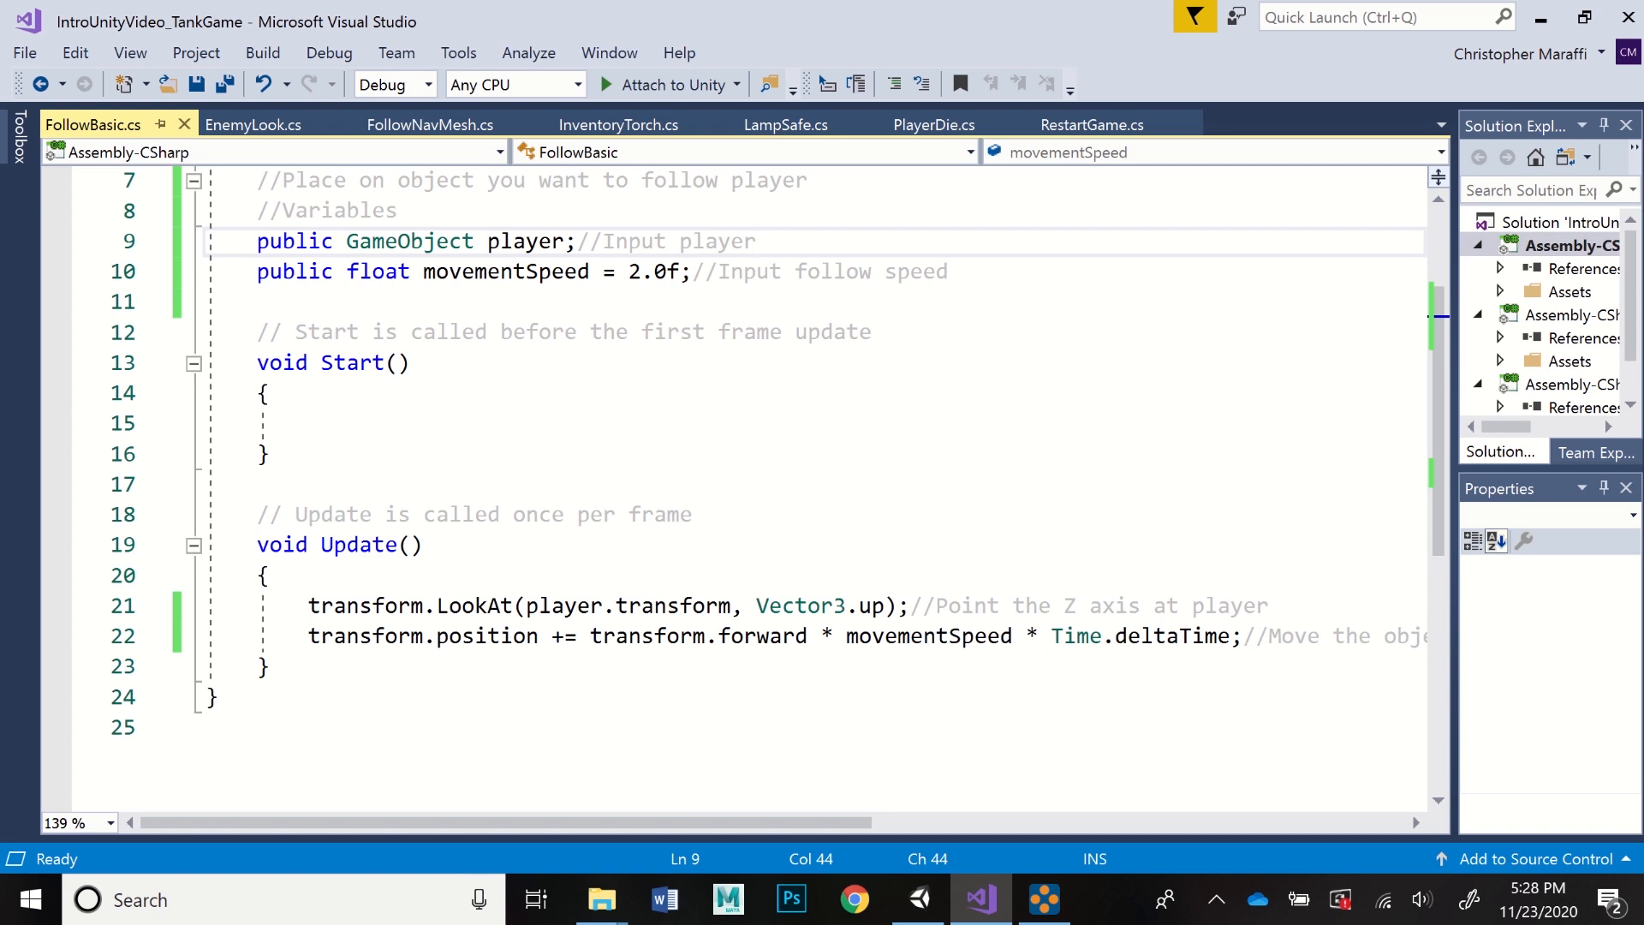
pyautogui.click(935, 606)
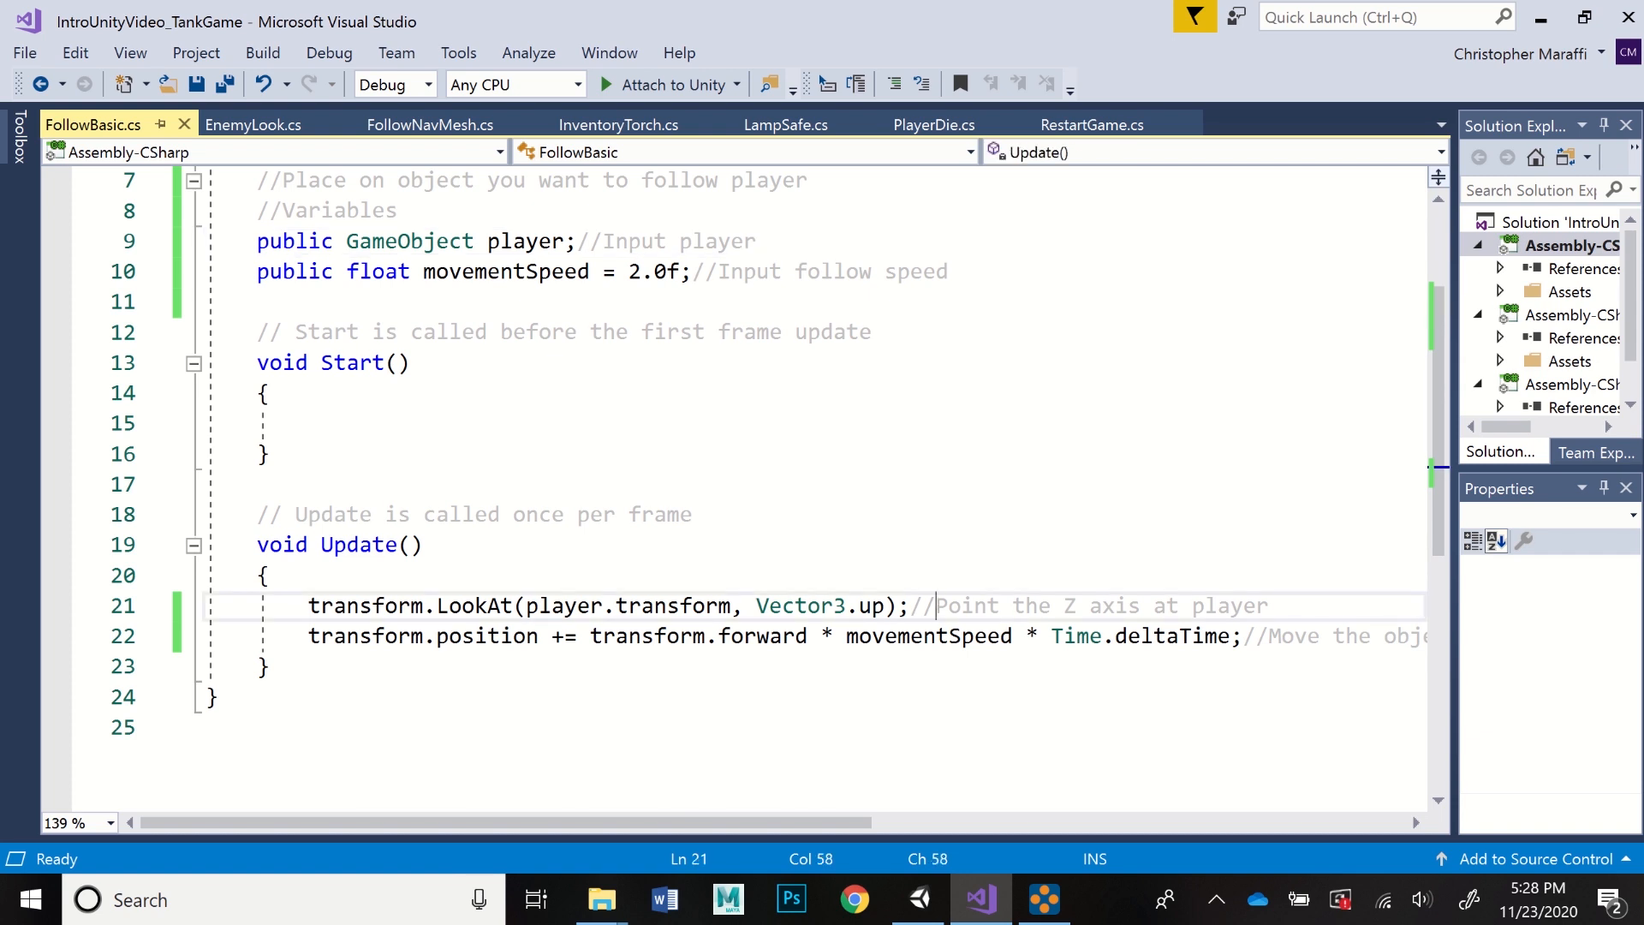
pyautogui.click(1307, 636)
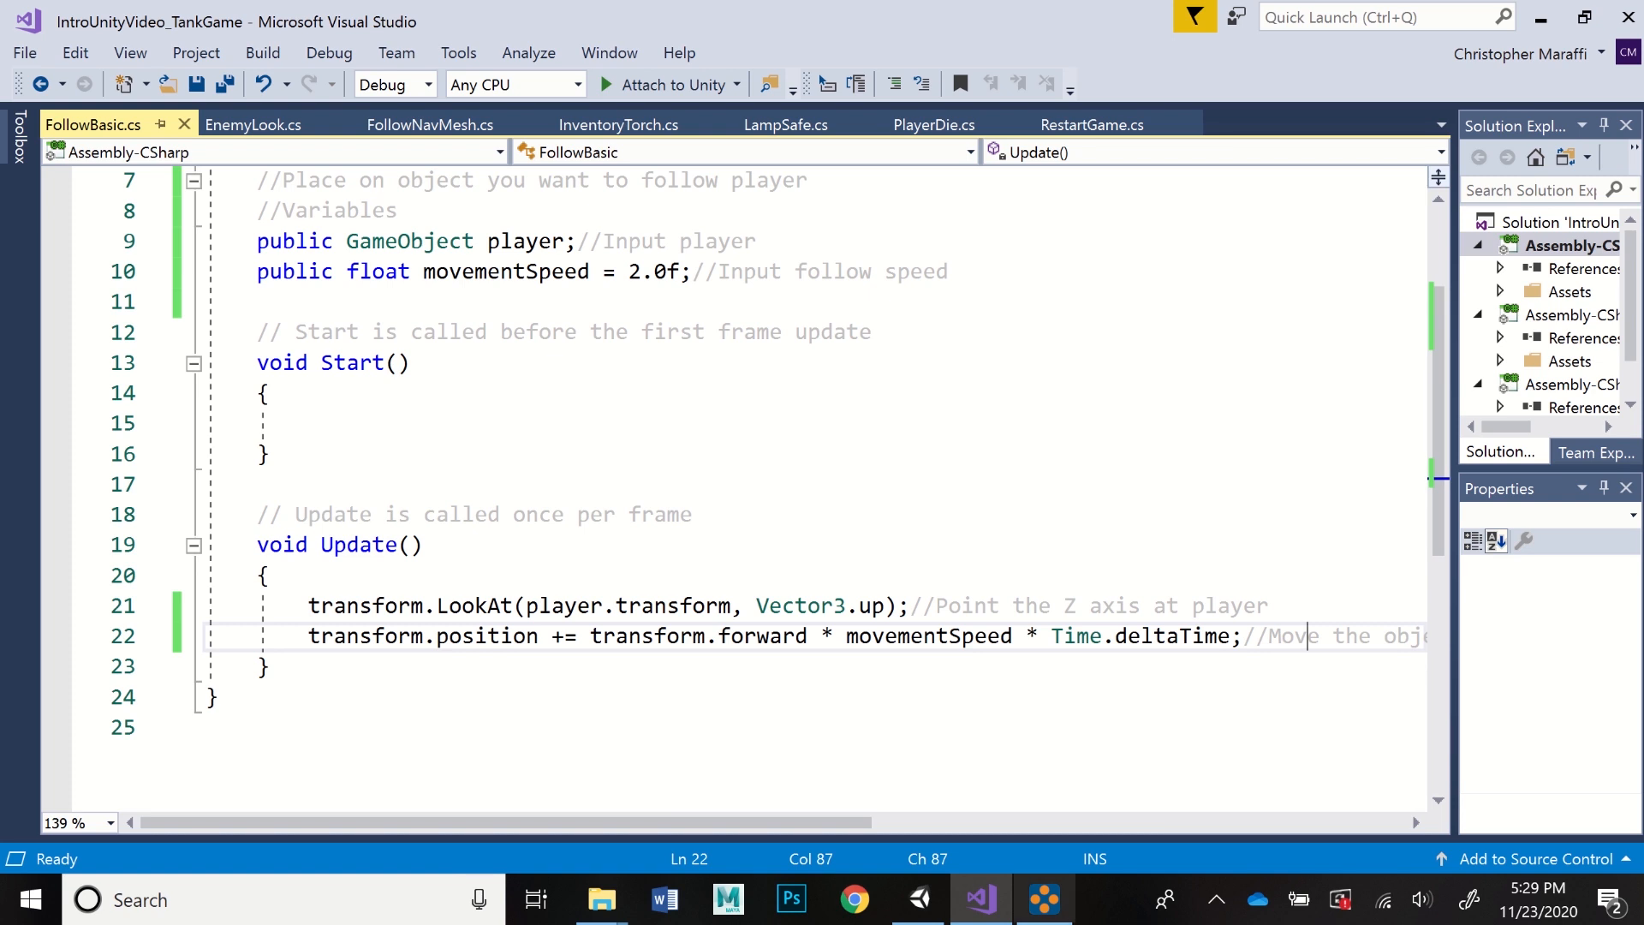
# - Switch back to Unity and add a Nav Mesh Agent component to the Ch36_nonPBR character
pyautogui.moveTo(1045, 899)
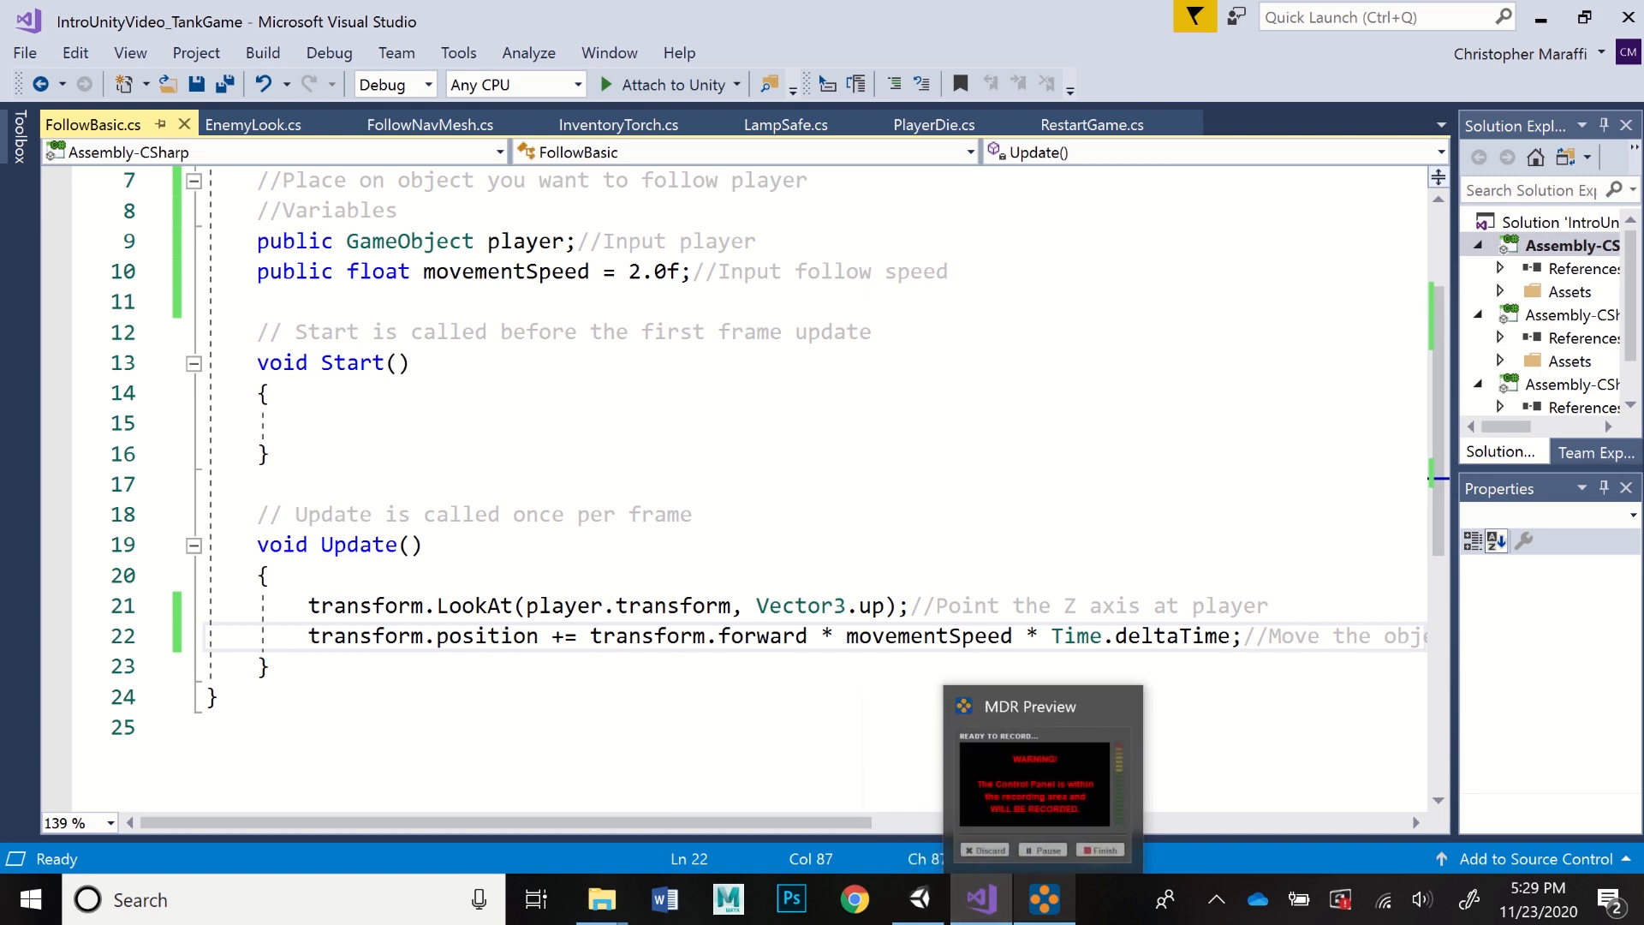
pyautogui.click(920, 899)
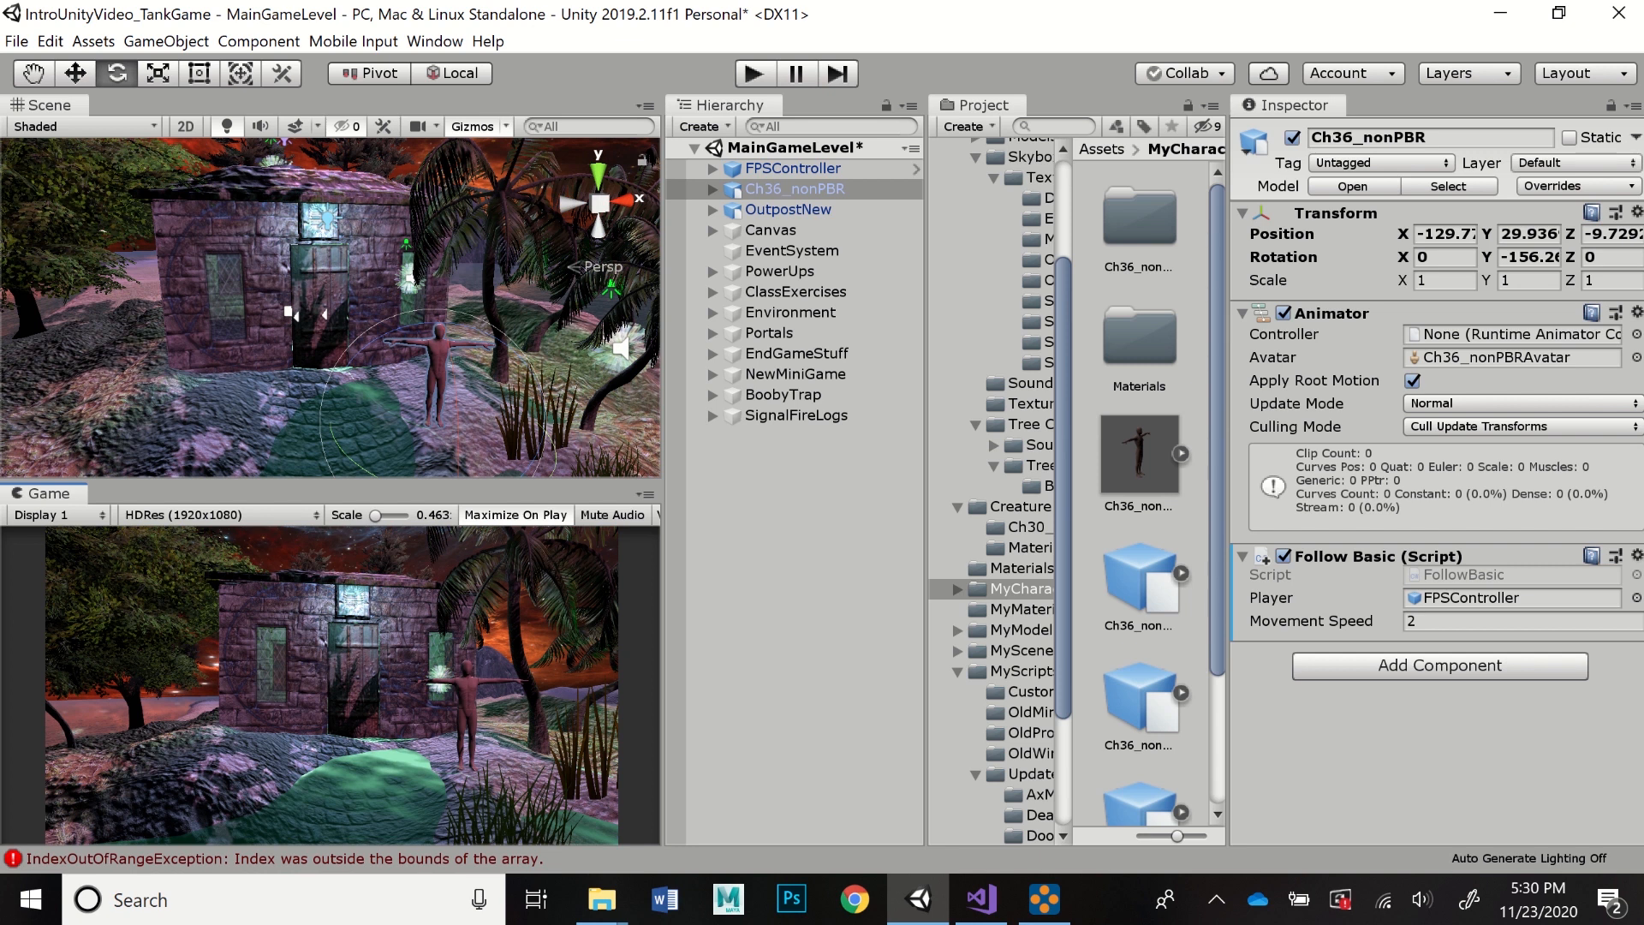
pyautogui.click(1439, 666)
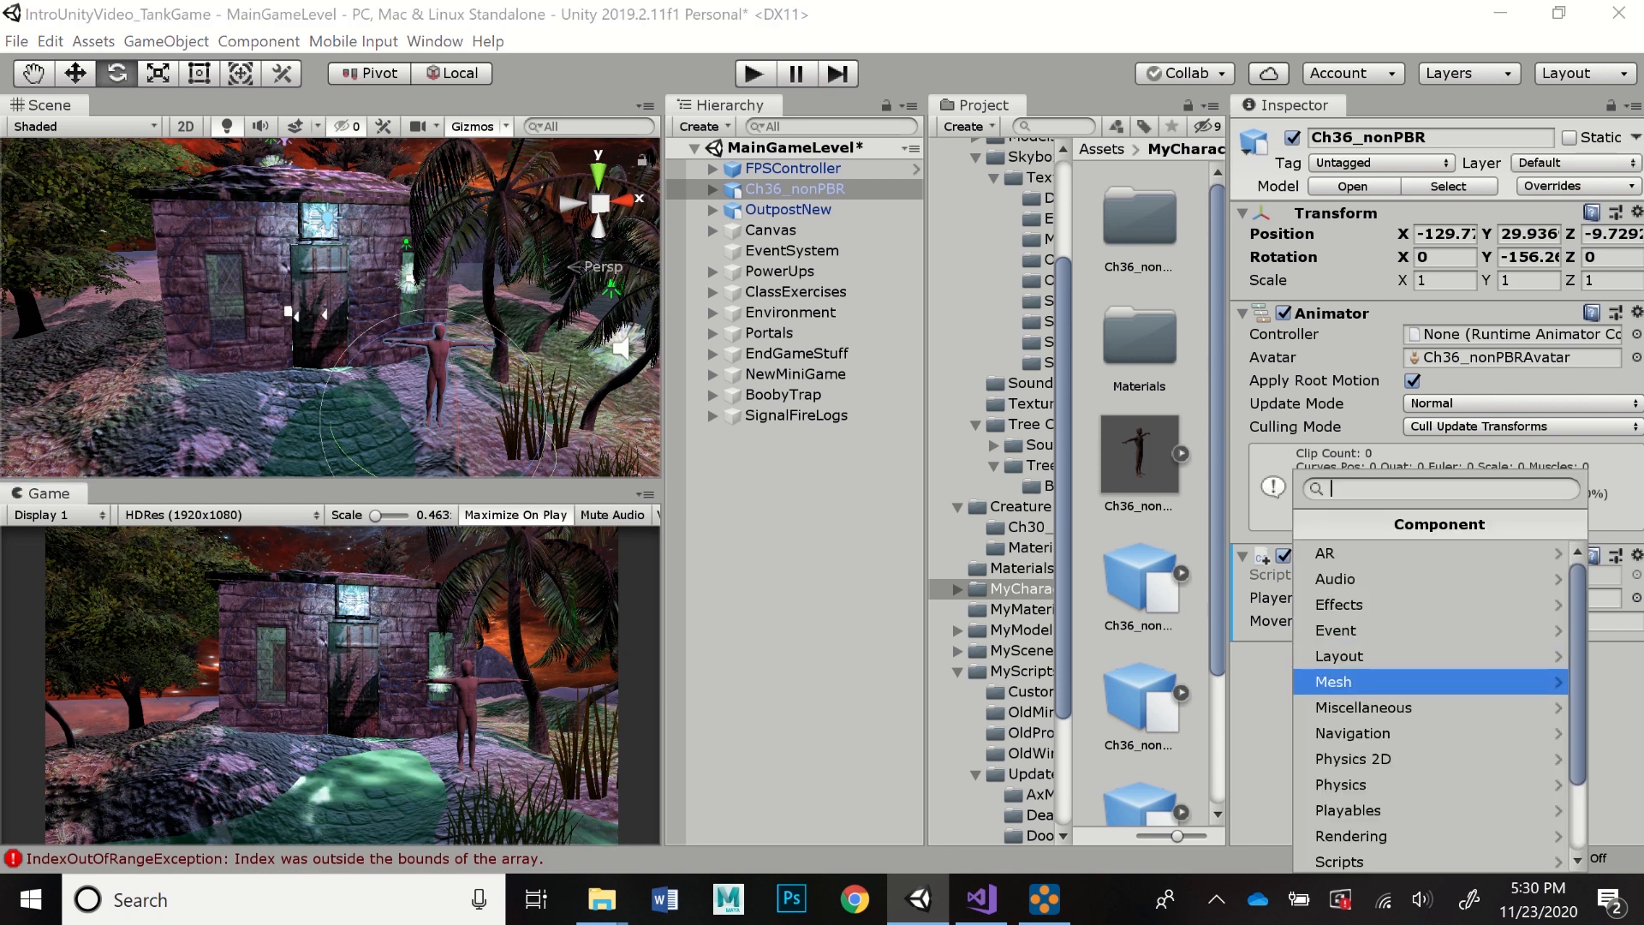
pyautogui.scroll(-3, 1430, 668)
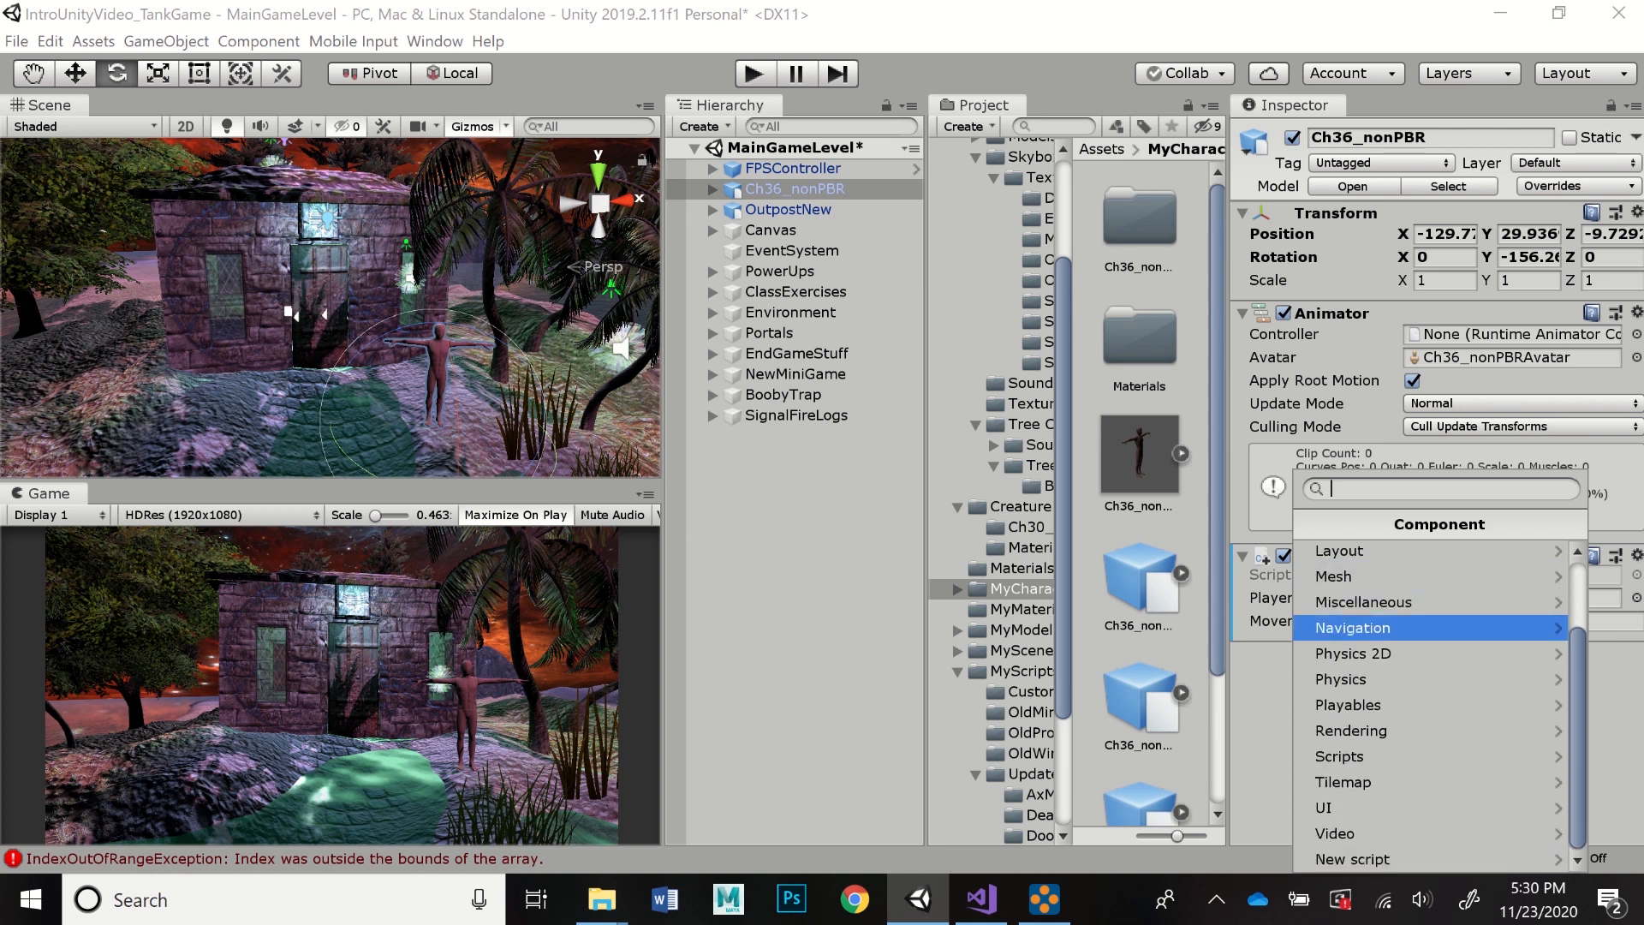
pyautogui.click(1404, 628)
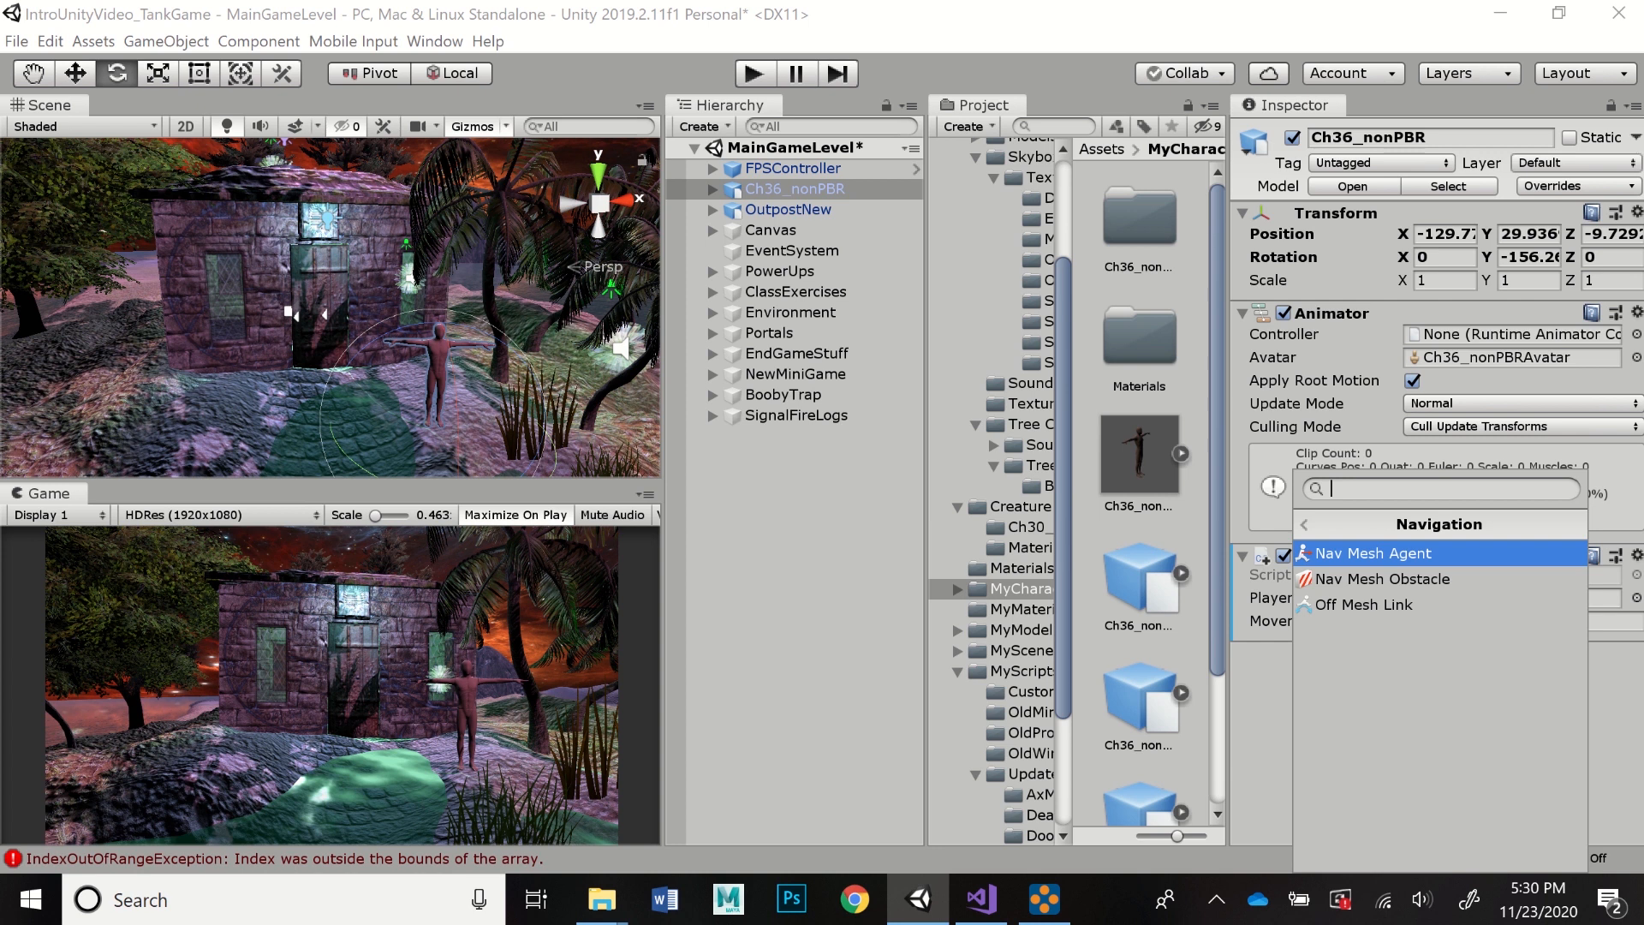
pyautogui.press('Return')
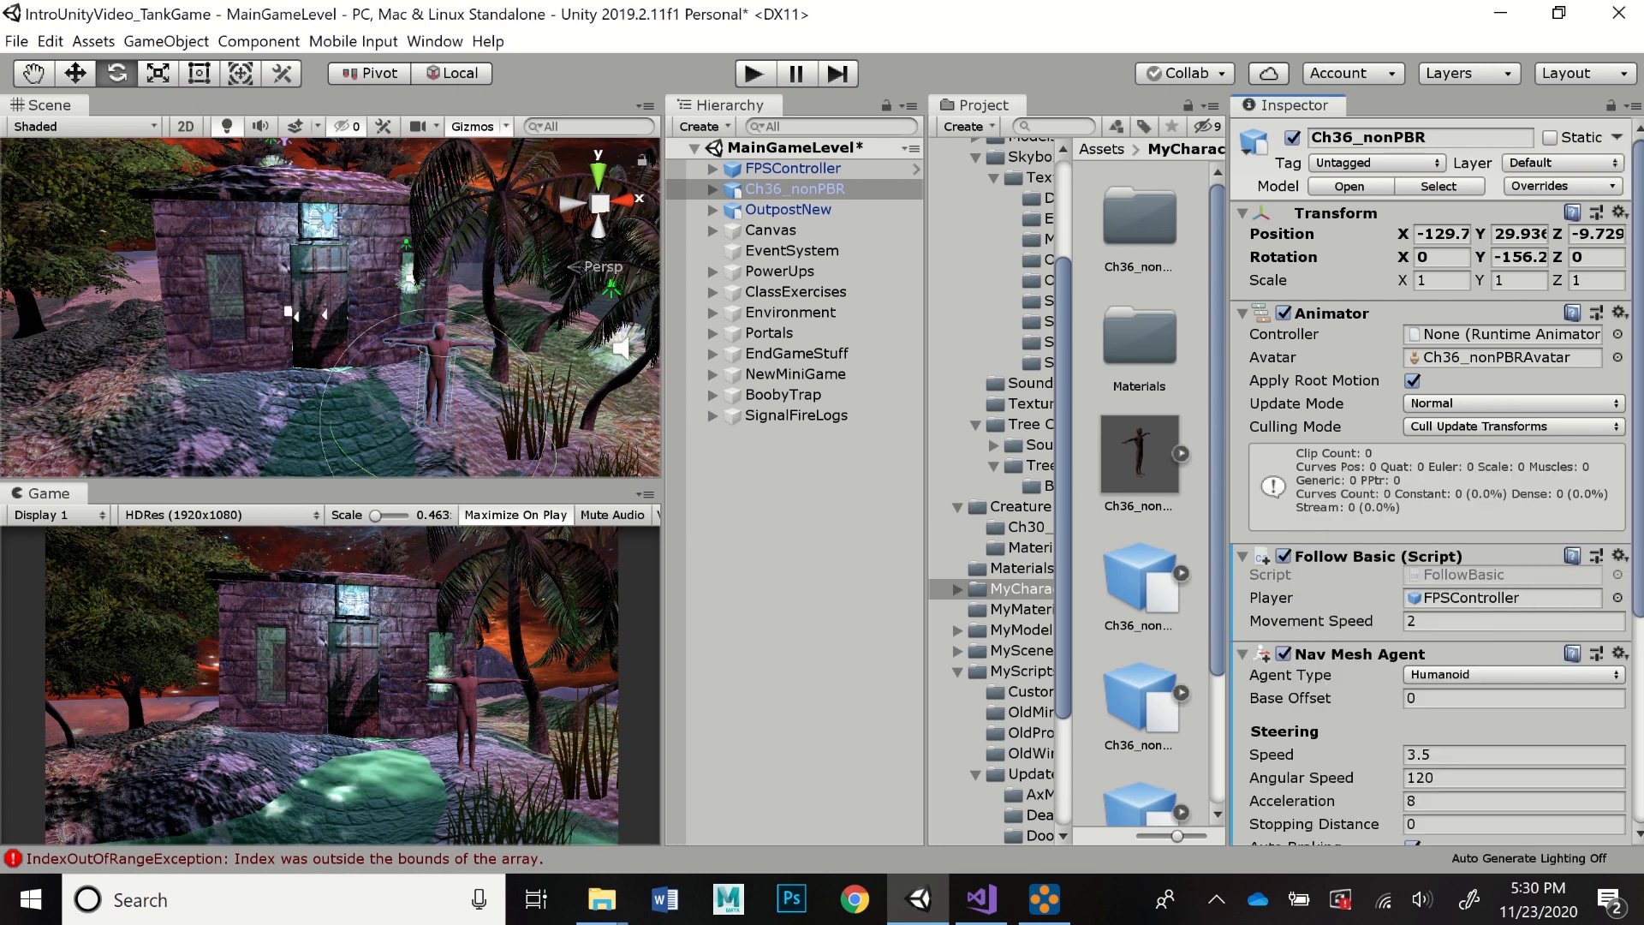
pyautogui.scroll(-6, 1430, 479)
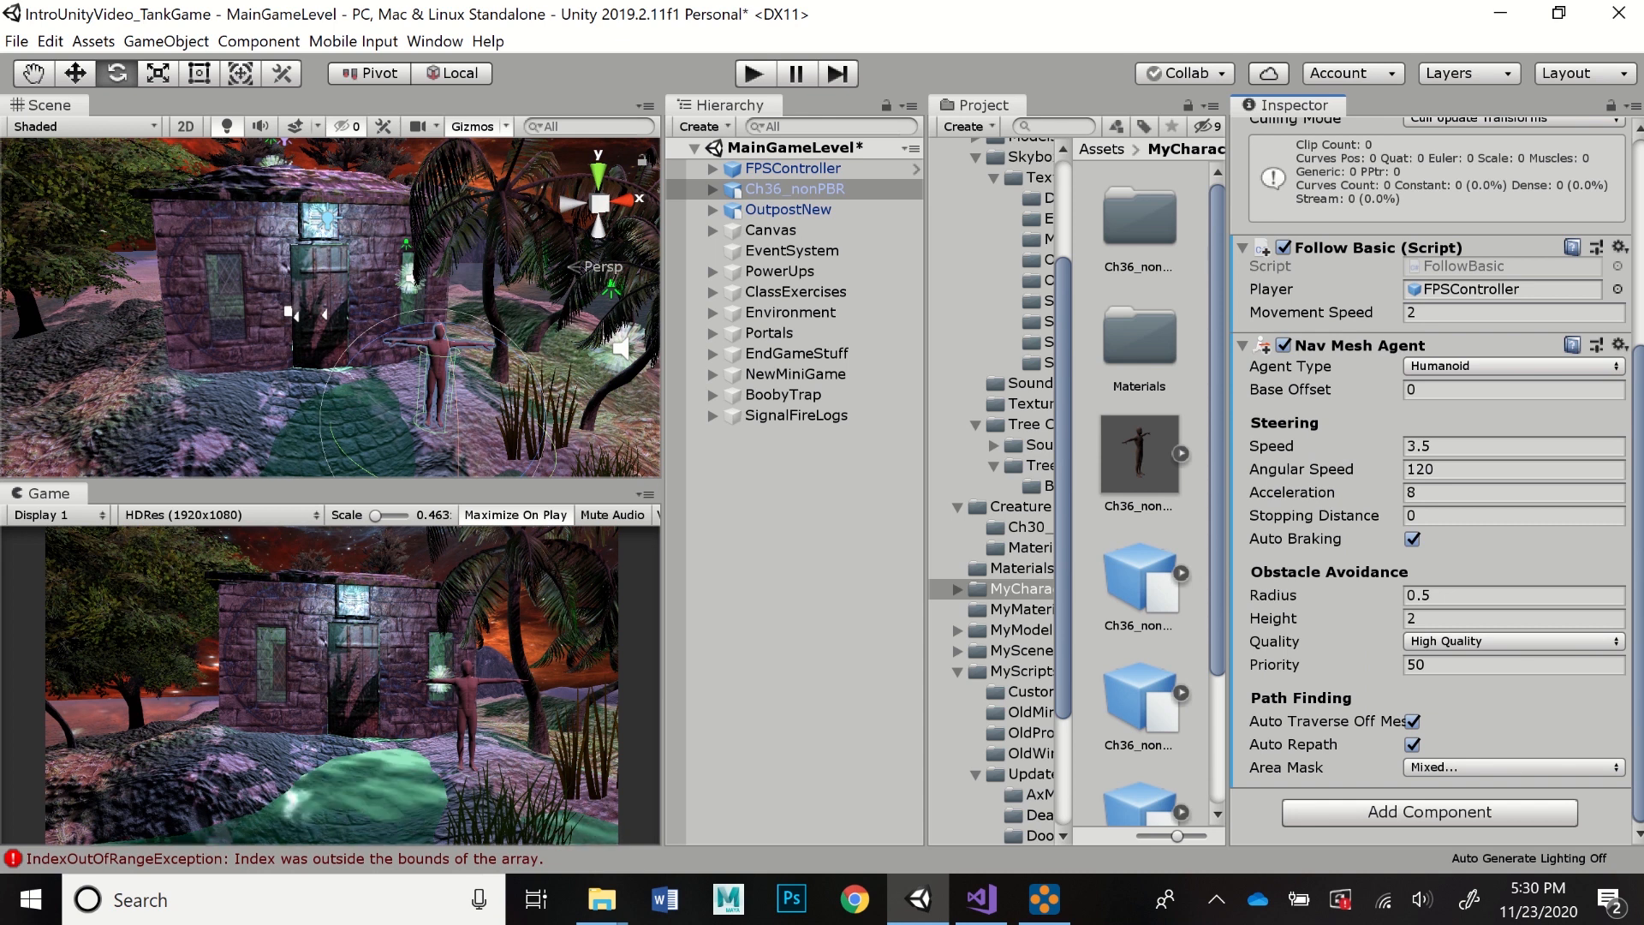
# - Raise the Ch36_nonPBR character slightly along the vertical axis above the ground in front of the outpost
pyautogui.doubleClick(795, 189)
pyautogui.scroll(3, 330, 307)
pyautogui.scroll(1, 331, 306)
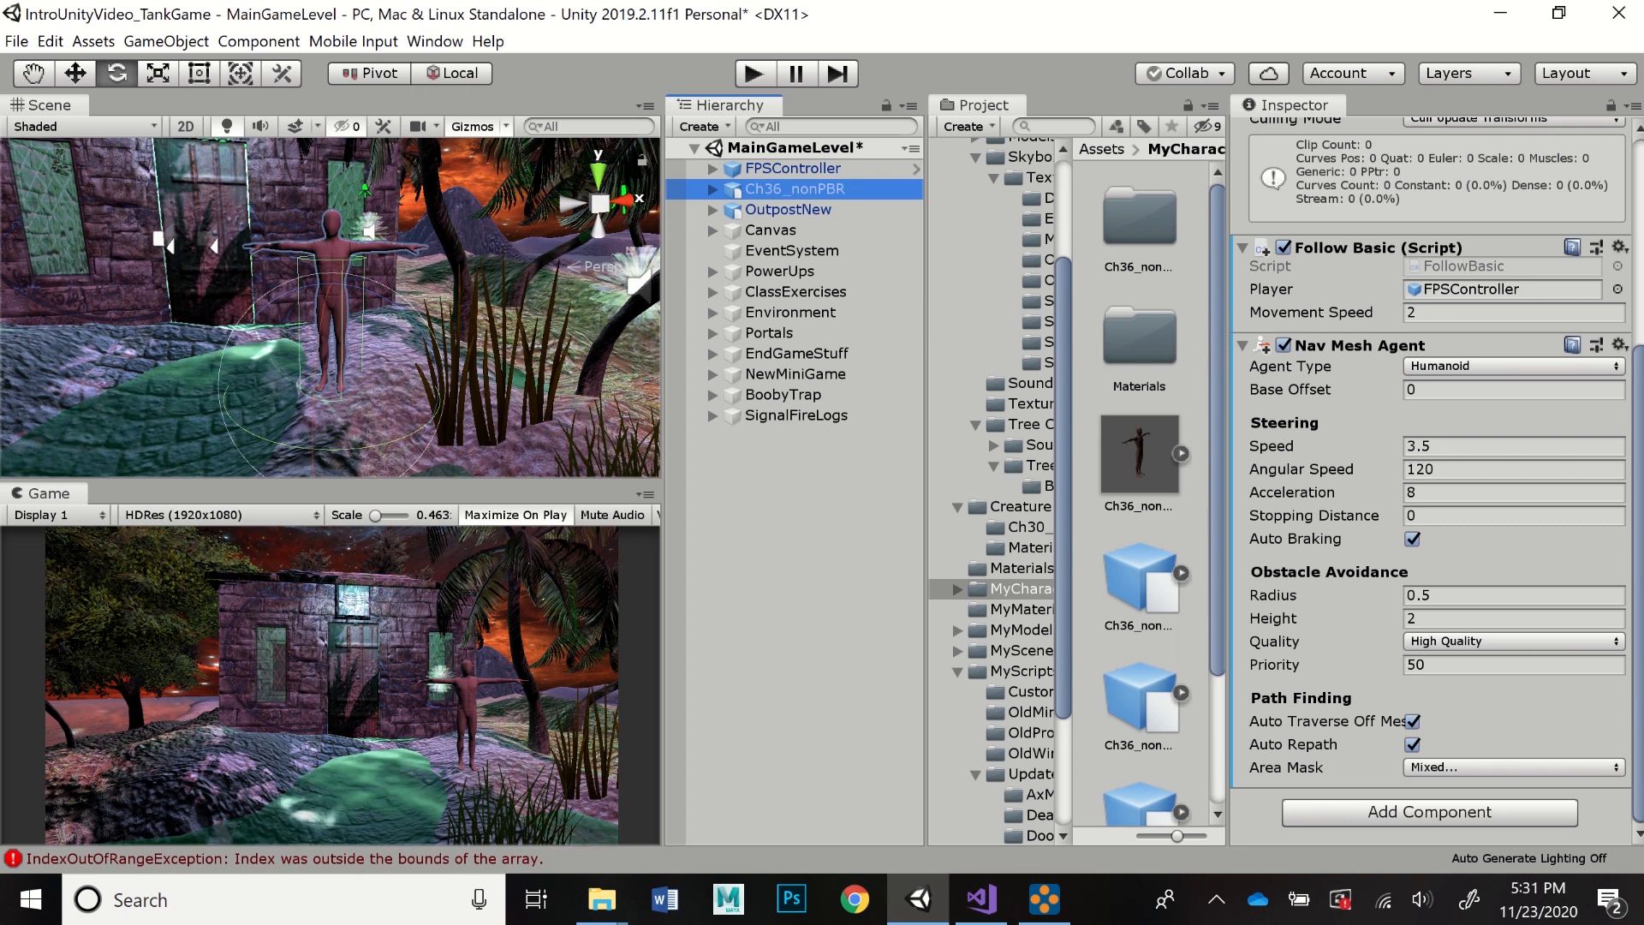
pyautogui.press('w')
pyautogui.moveTo(332, 285); pyautogui.dragTo(333, 279)
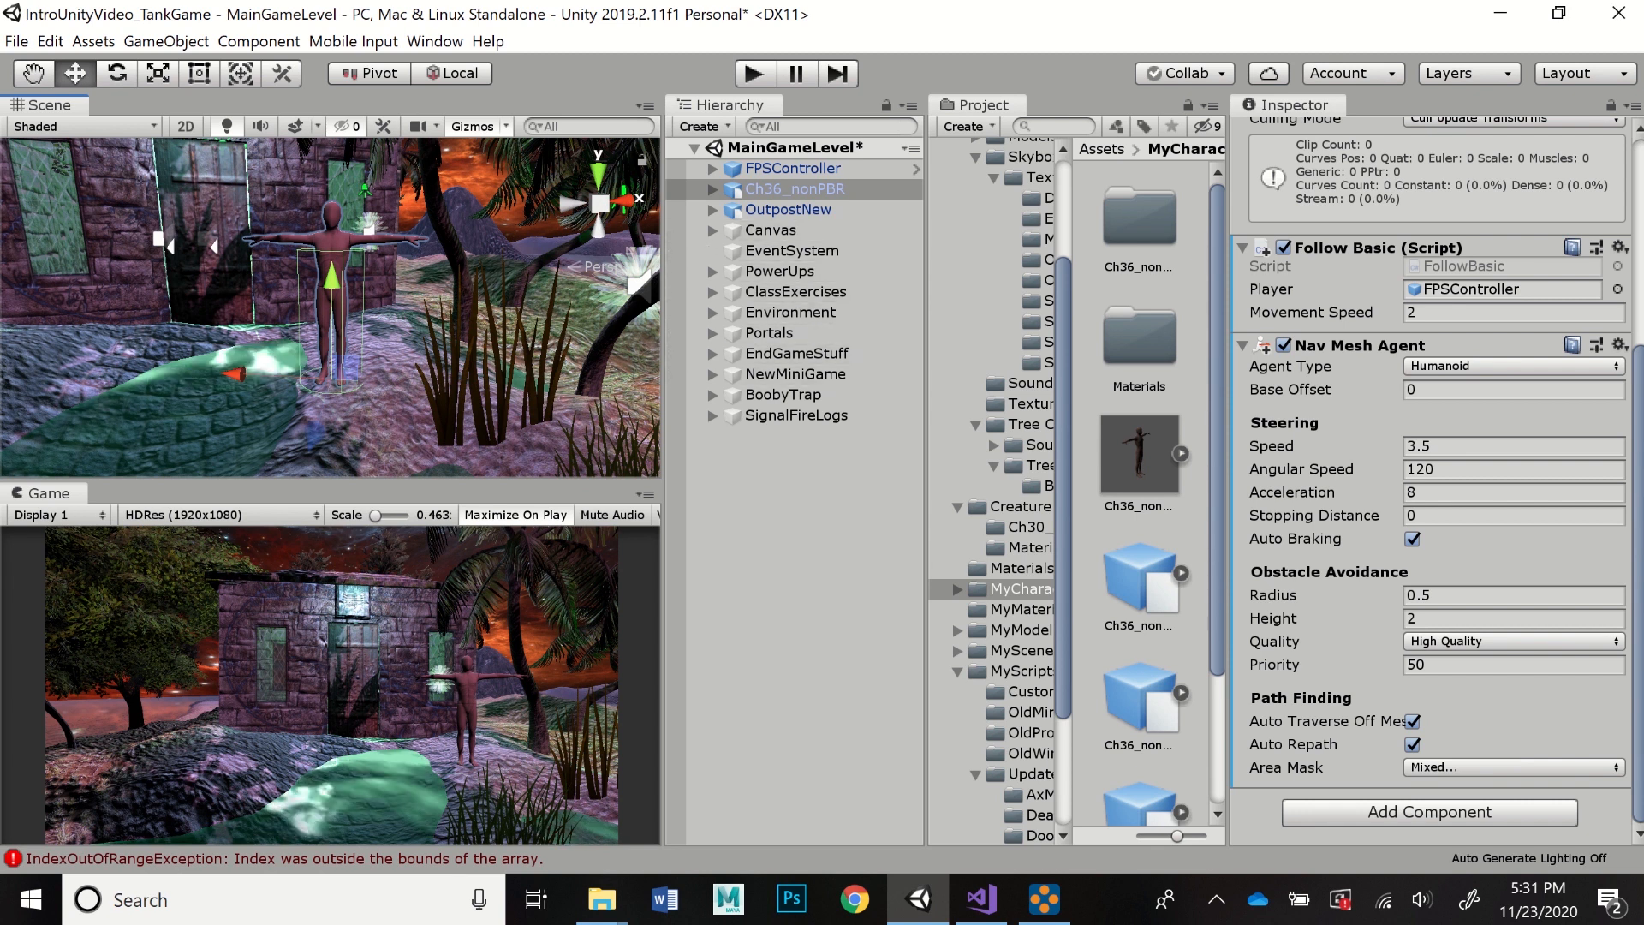
# - Check the static flags of the Terrain object, including Navigation Static
pyautogui.click(513, 385)
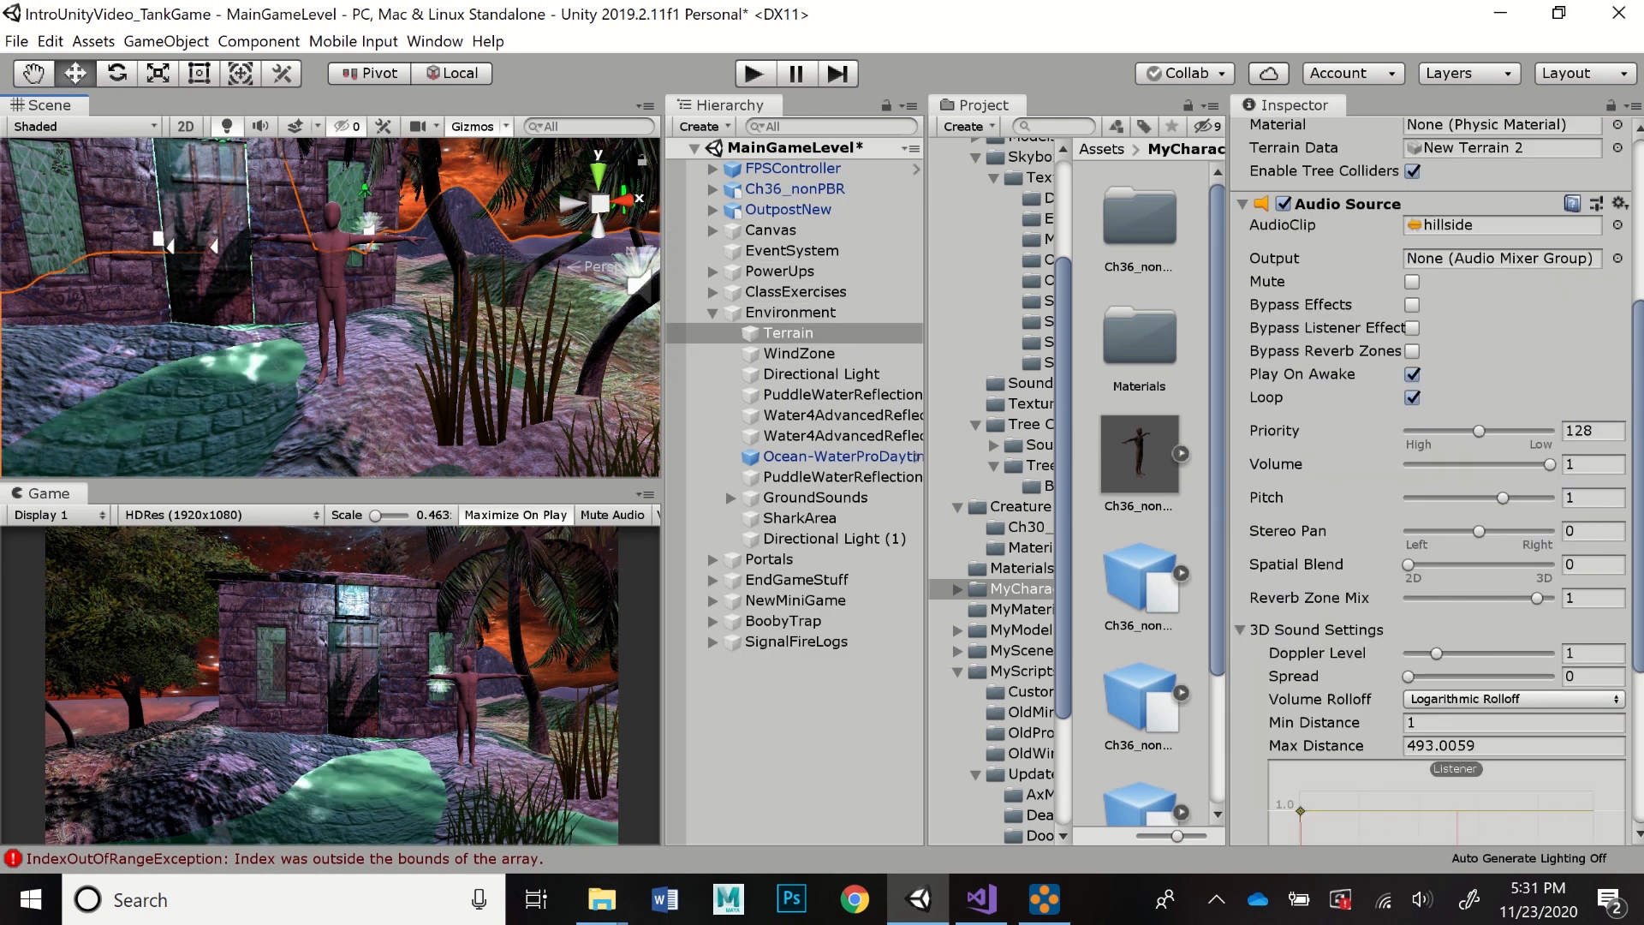
pyautogui.moveTo(1637, 462); pyautogui.dragTo(1637, 300)
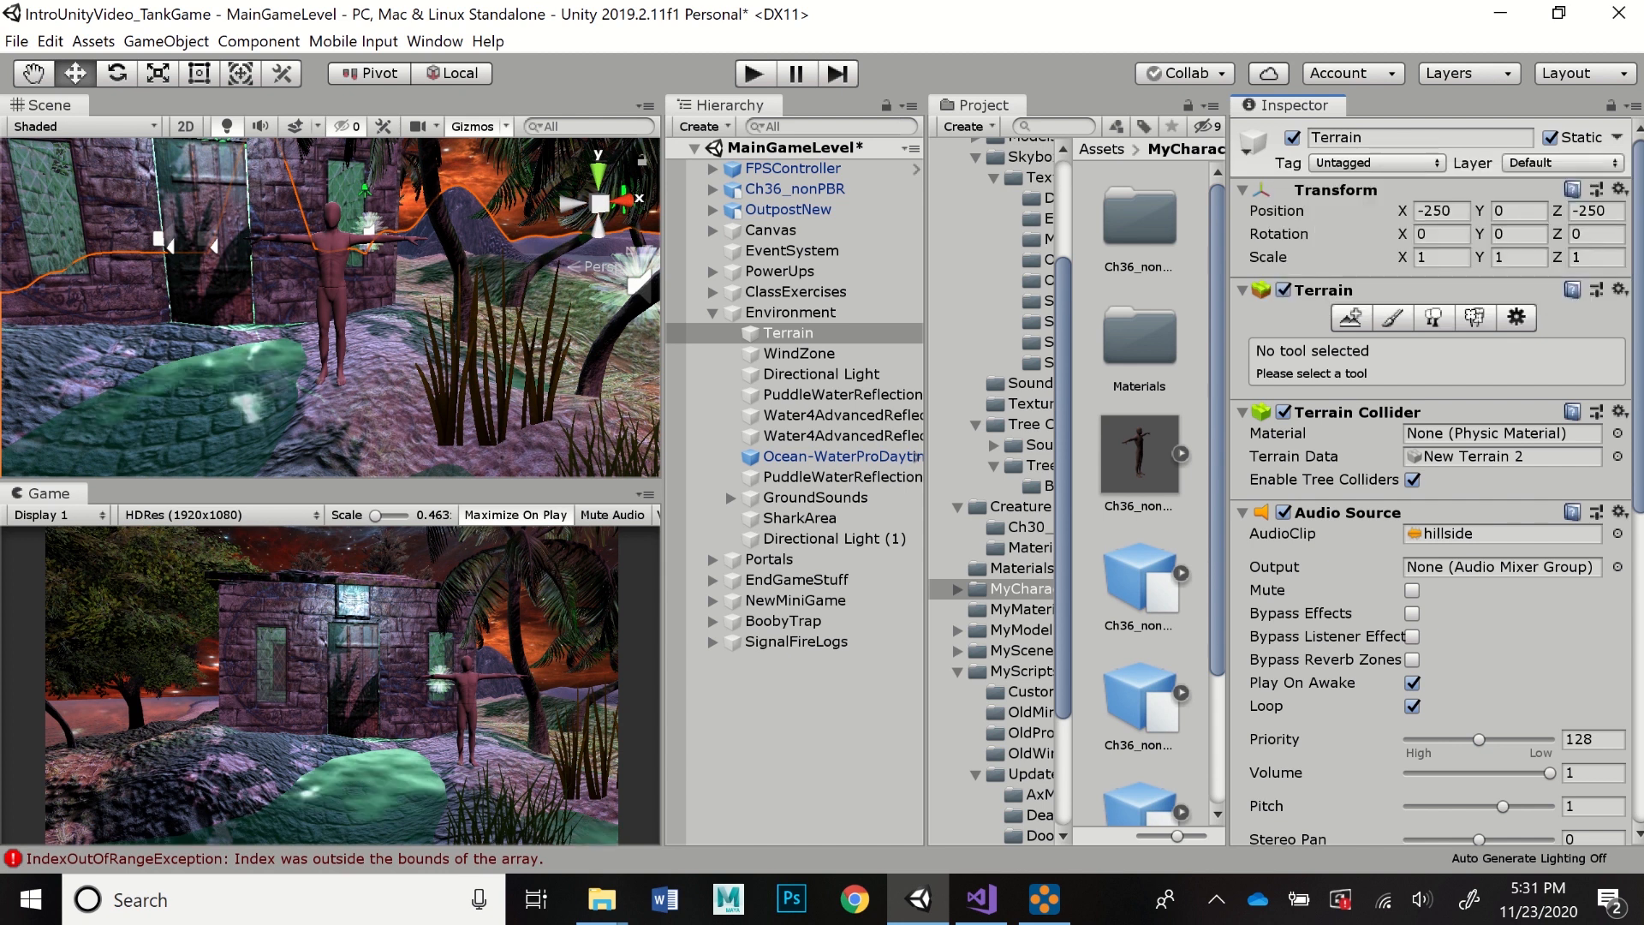
pyautogui.click(1616, 137)
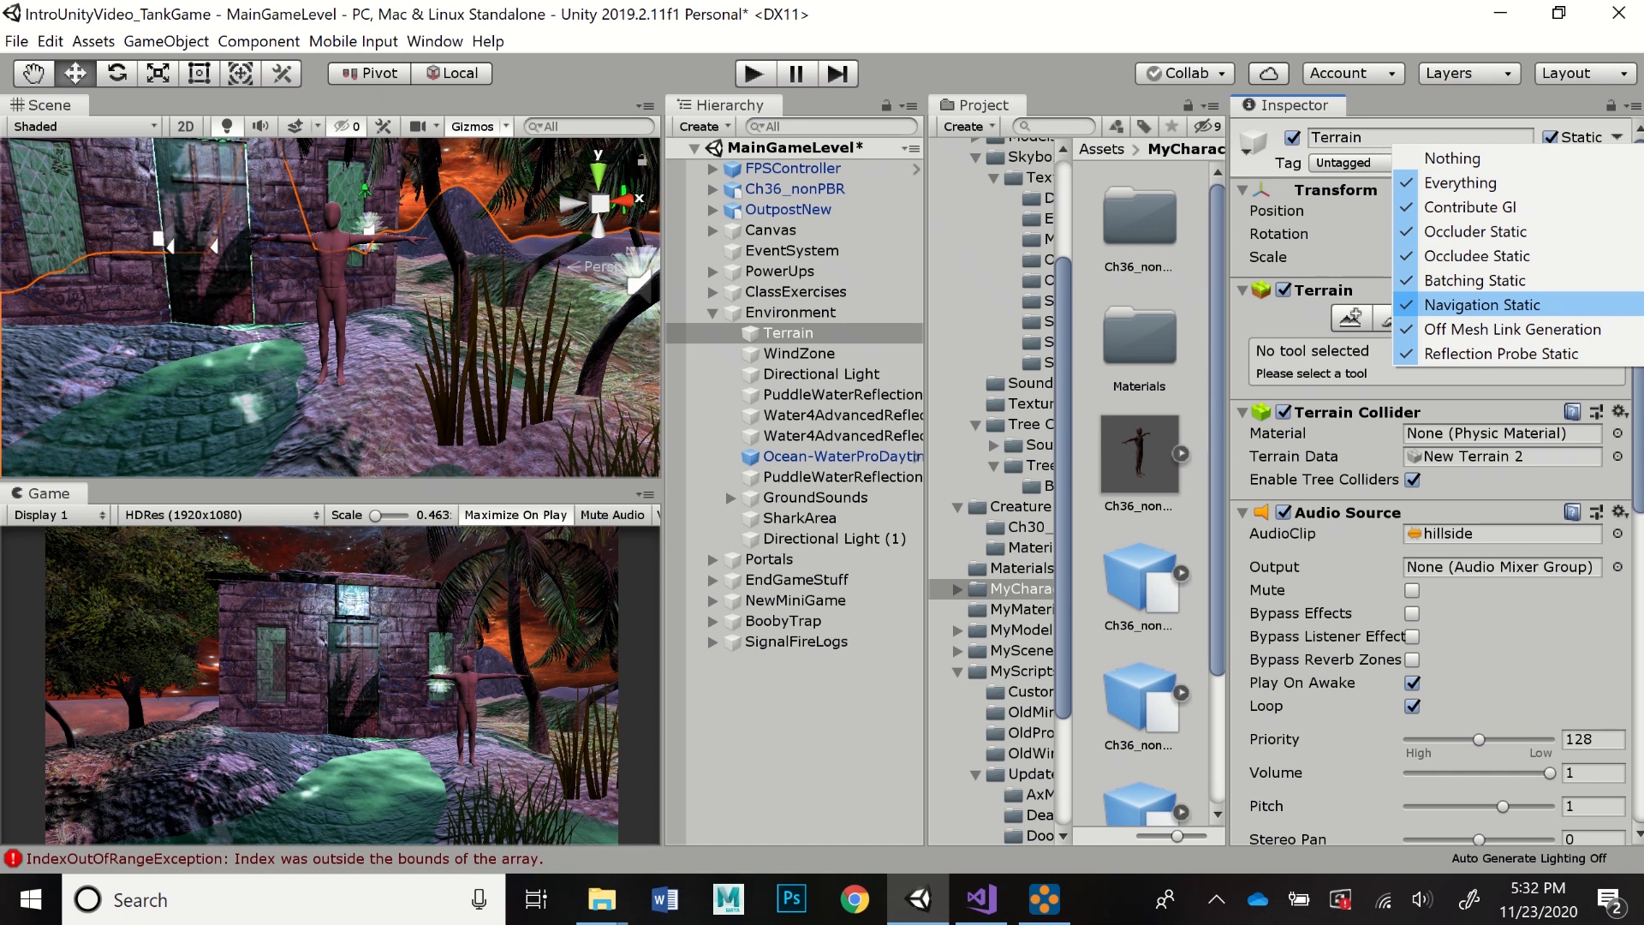
pyautogui.press('Escape')
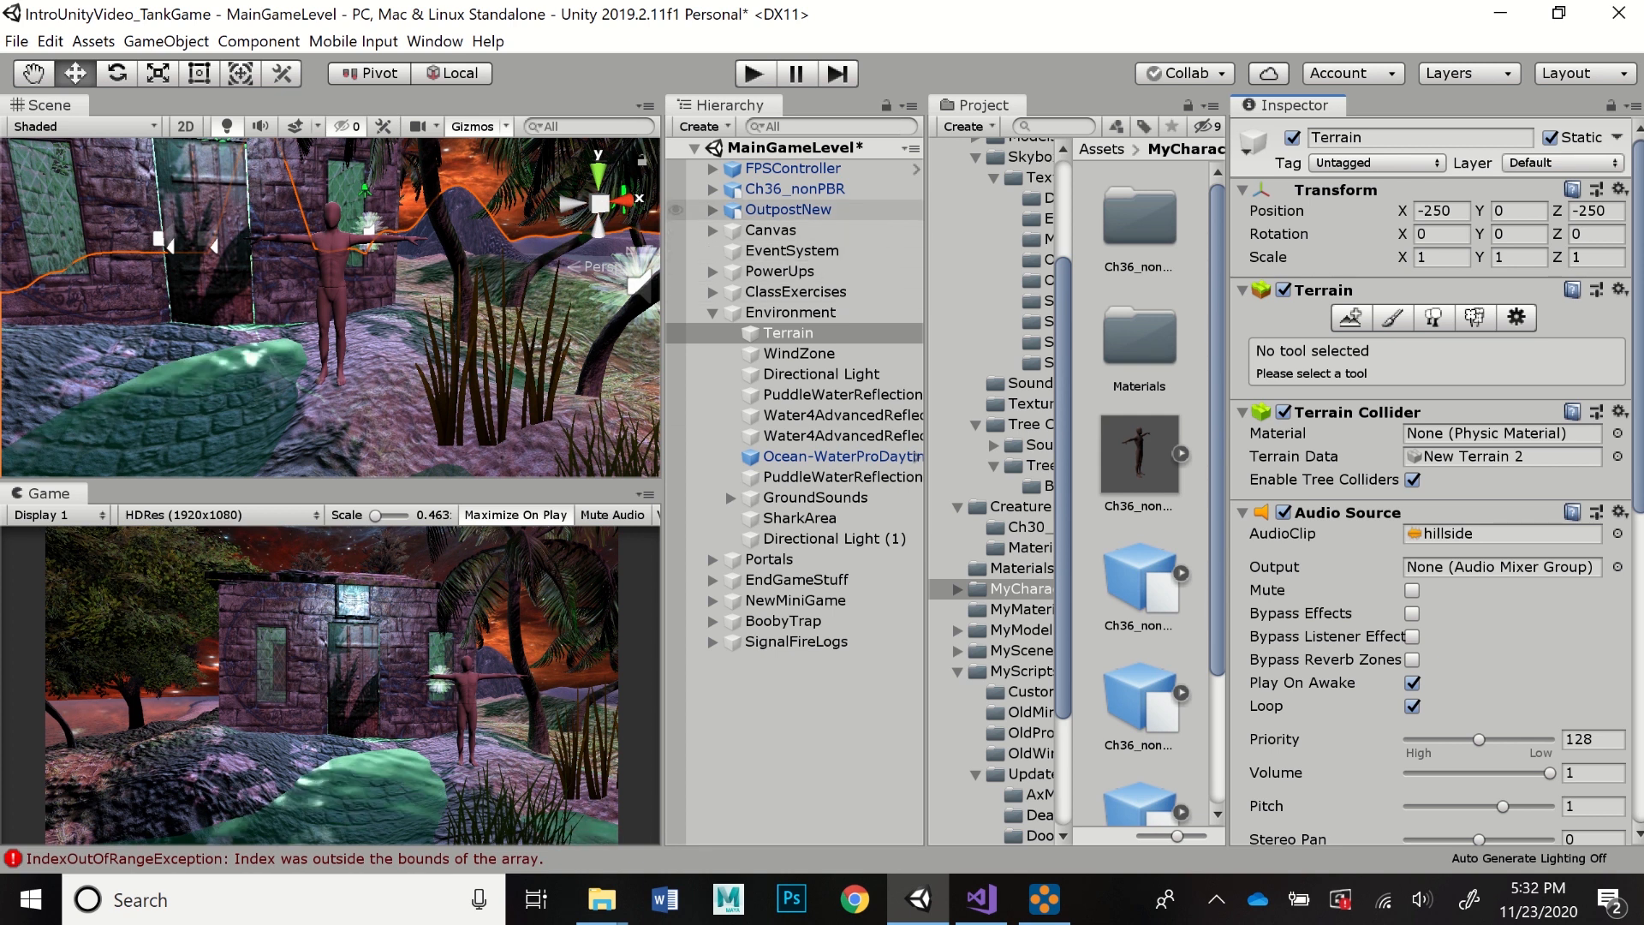
# - Check the static flags of the Roof part inside OutpostFinal1 of the OutpostNew object
pyautogui.click(787, 209)
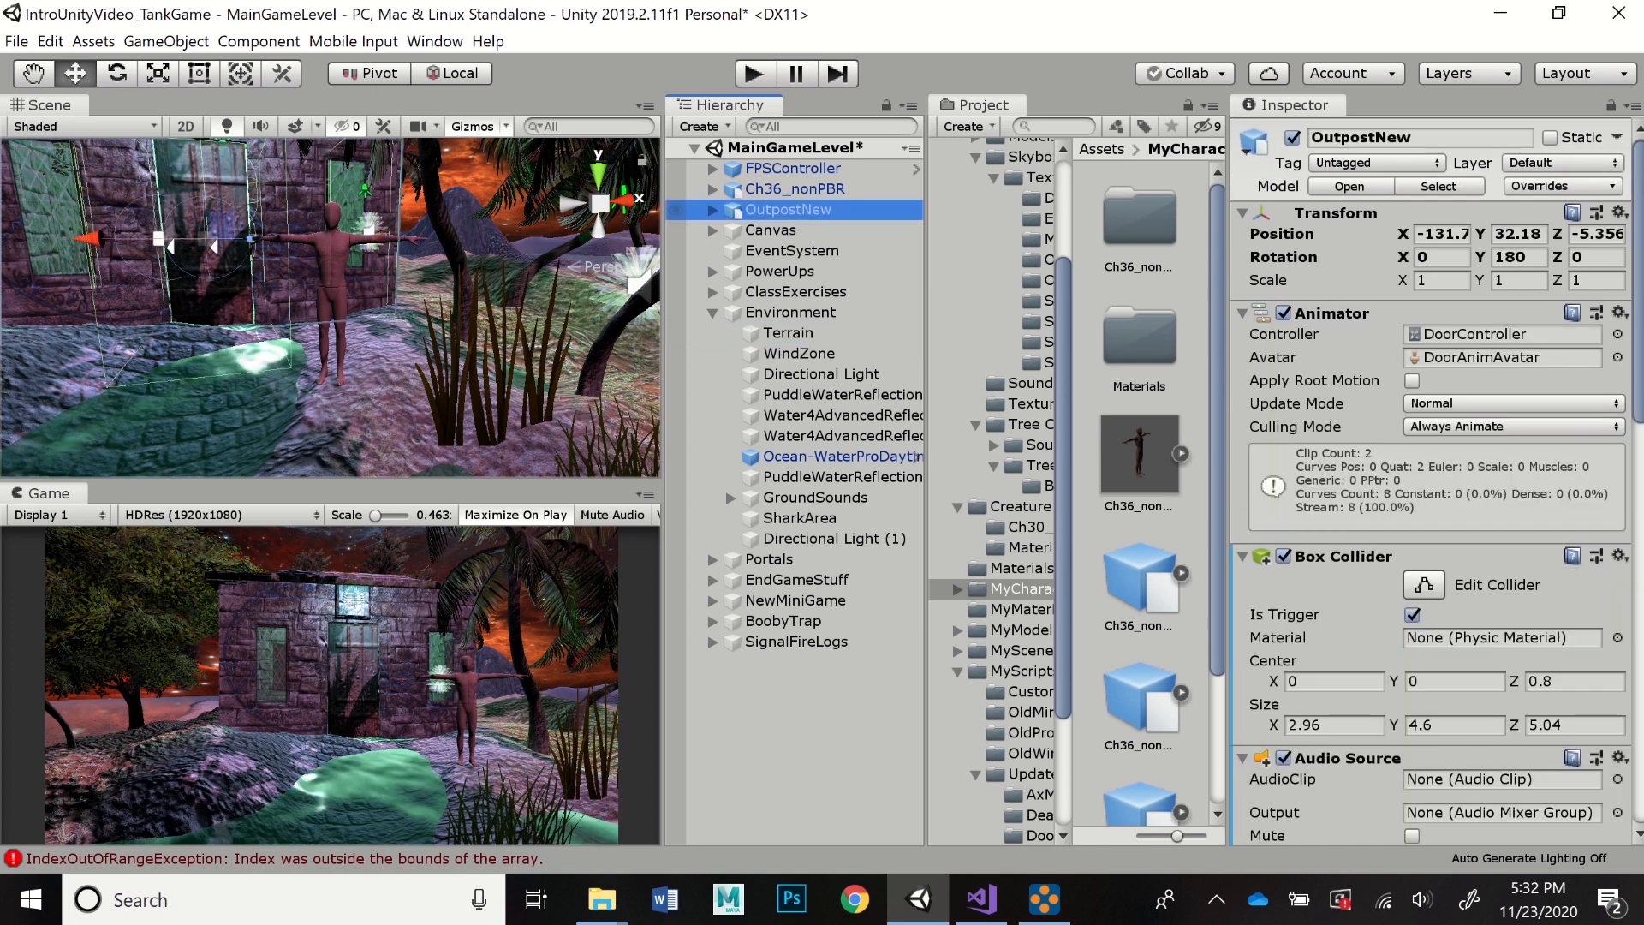
pyautogui.click(712, 210)
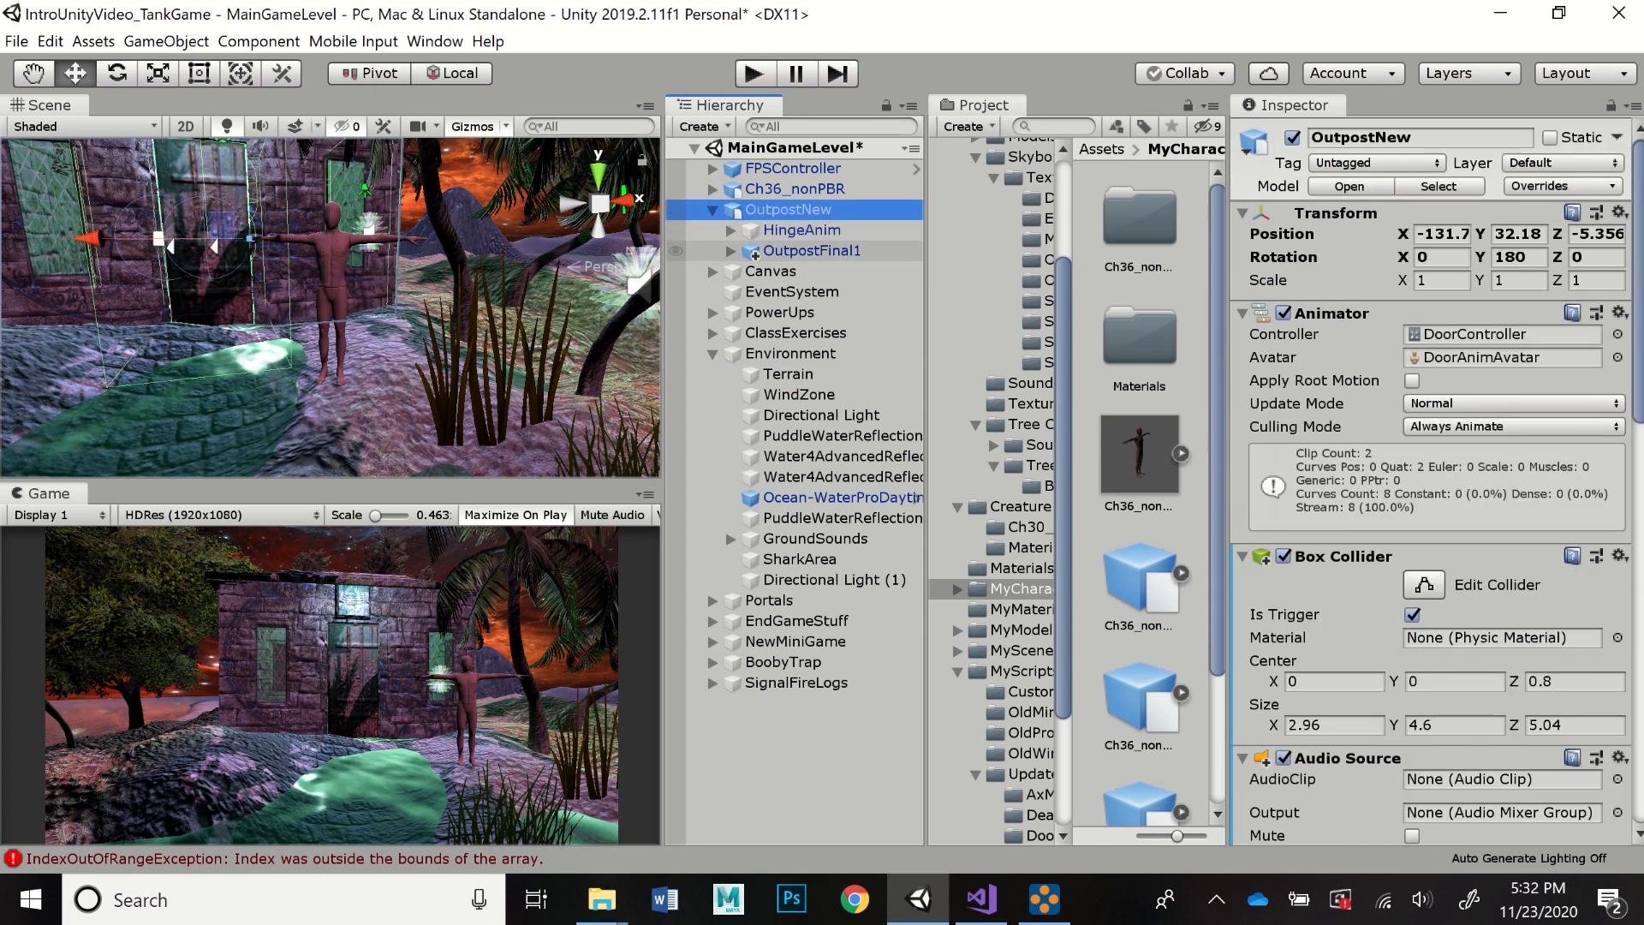
pyautogui.click(731, 251)
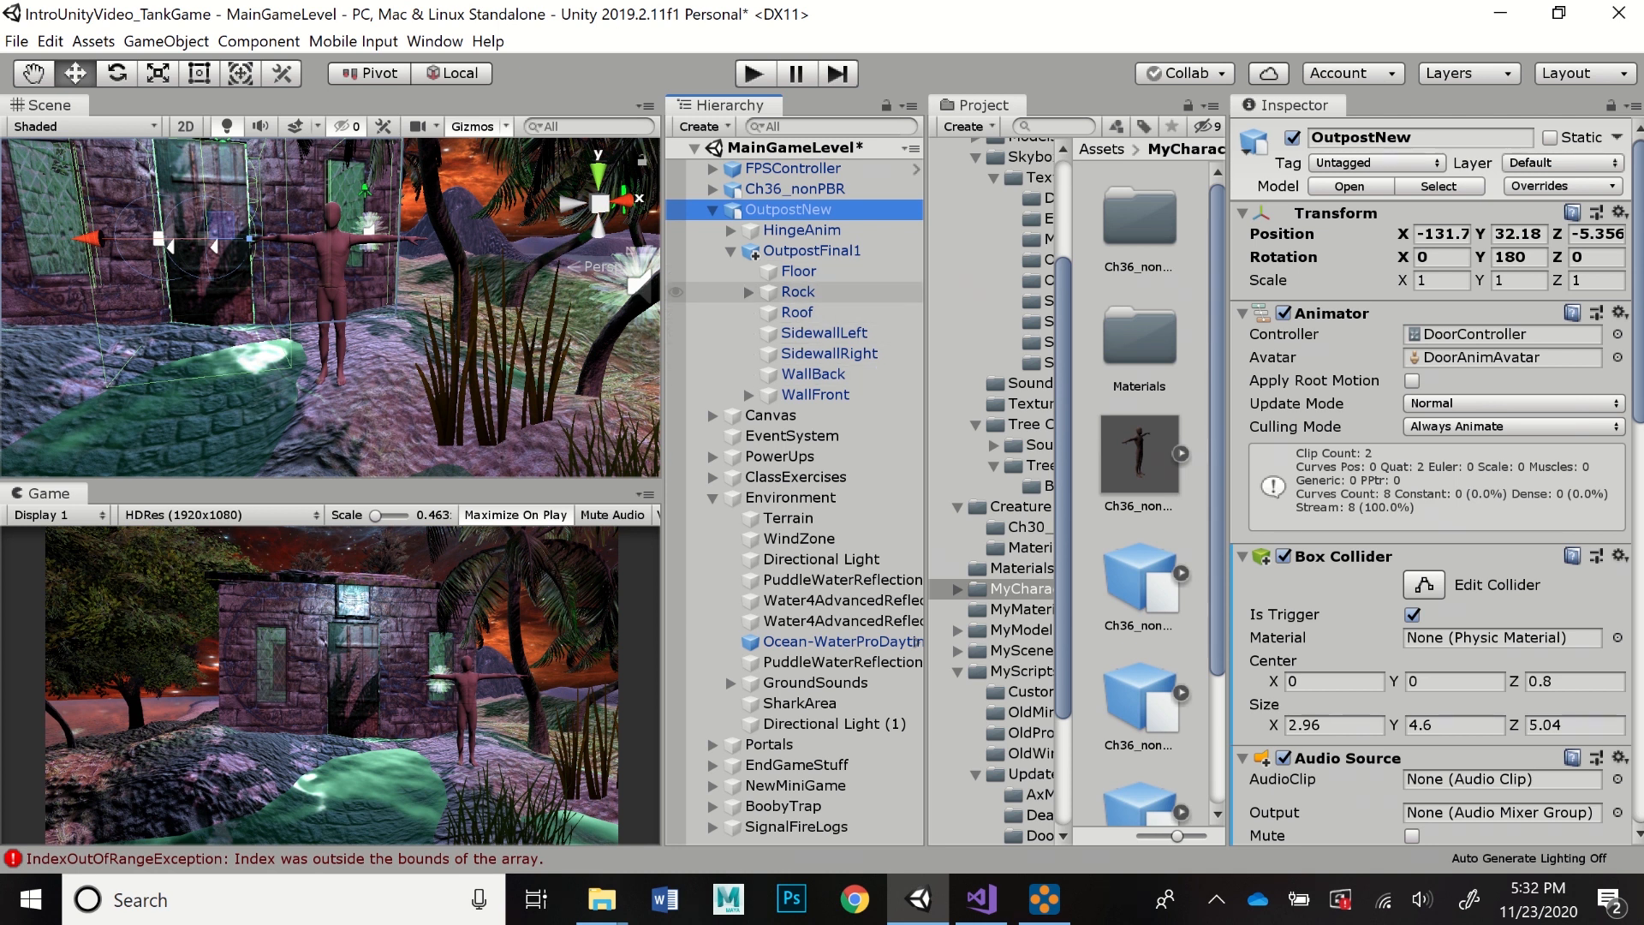
pyautogui.click(796, 312)
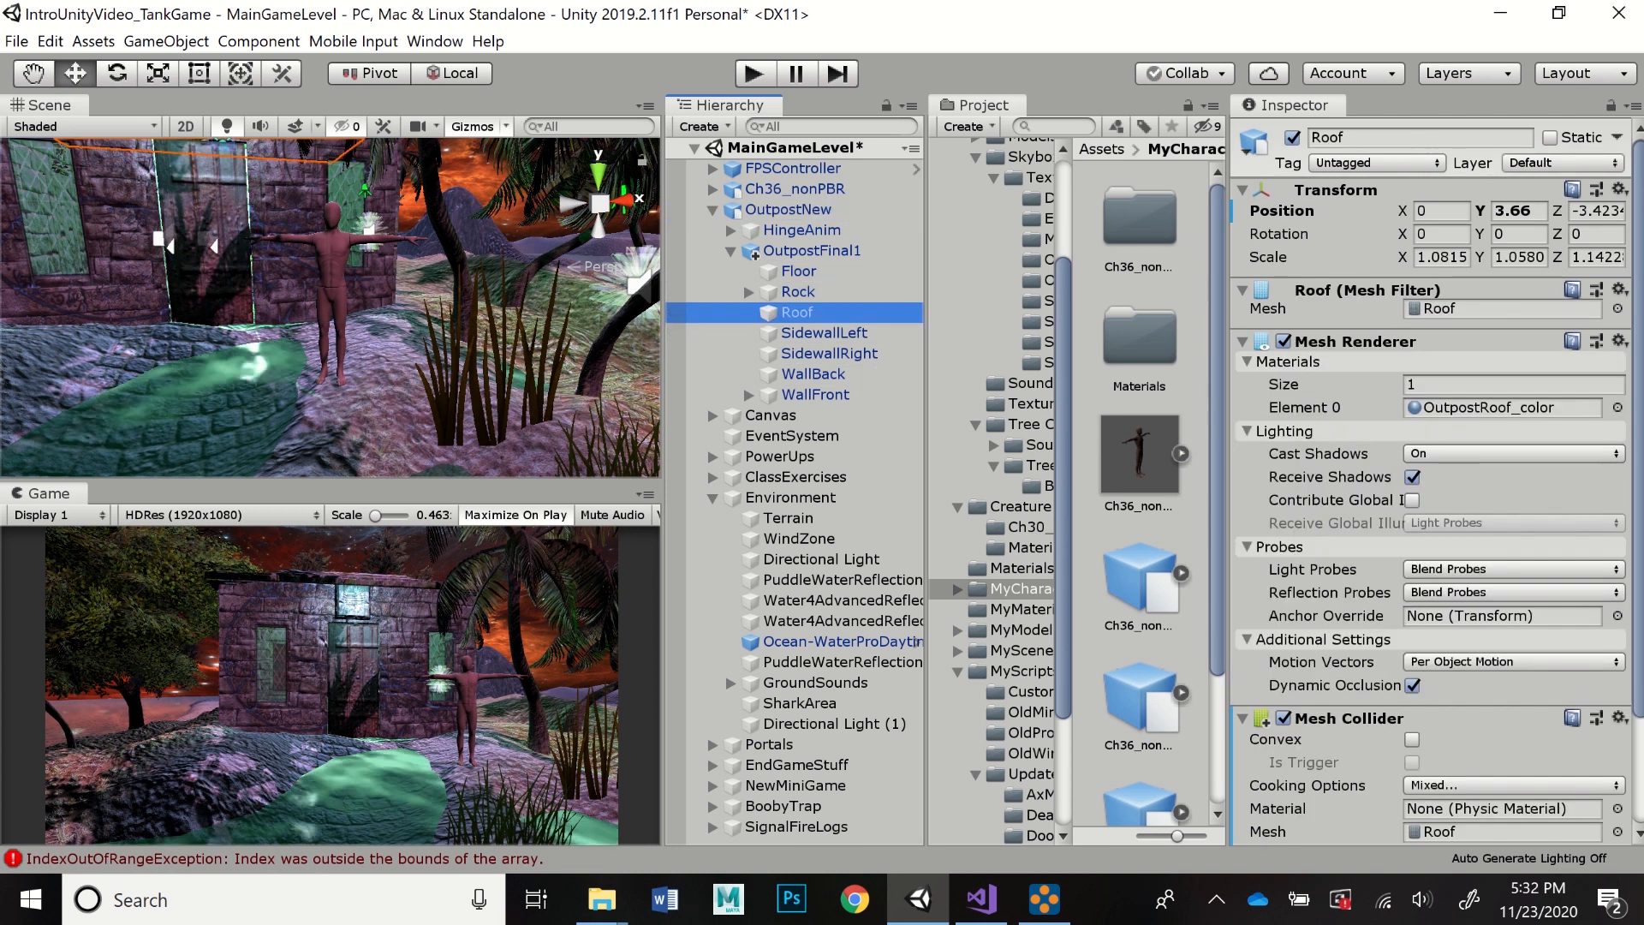
pyautogui.click(1617, 137)
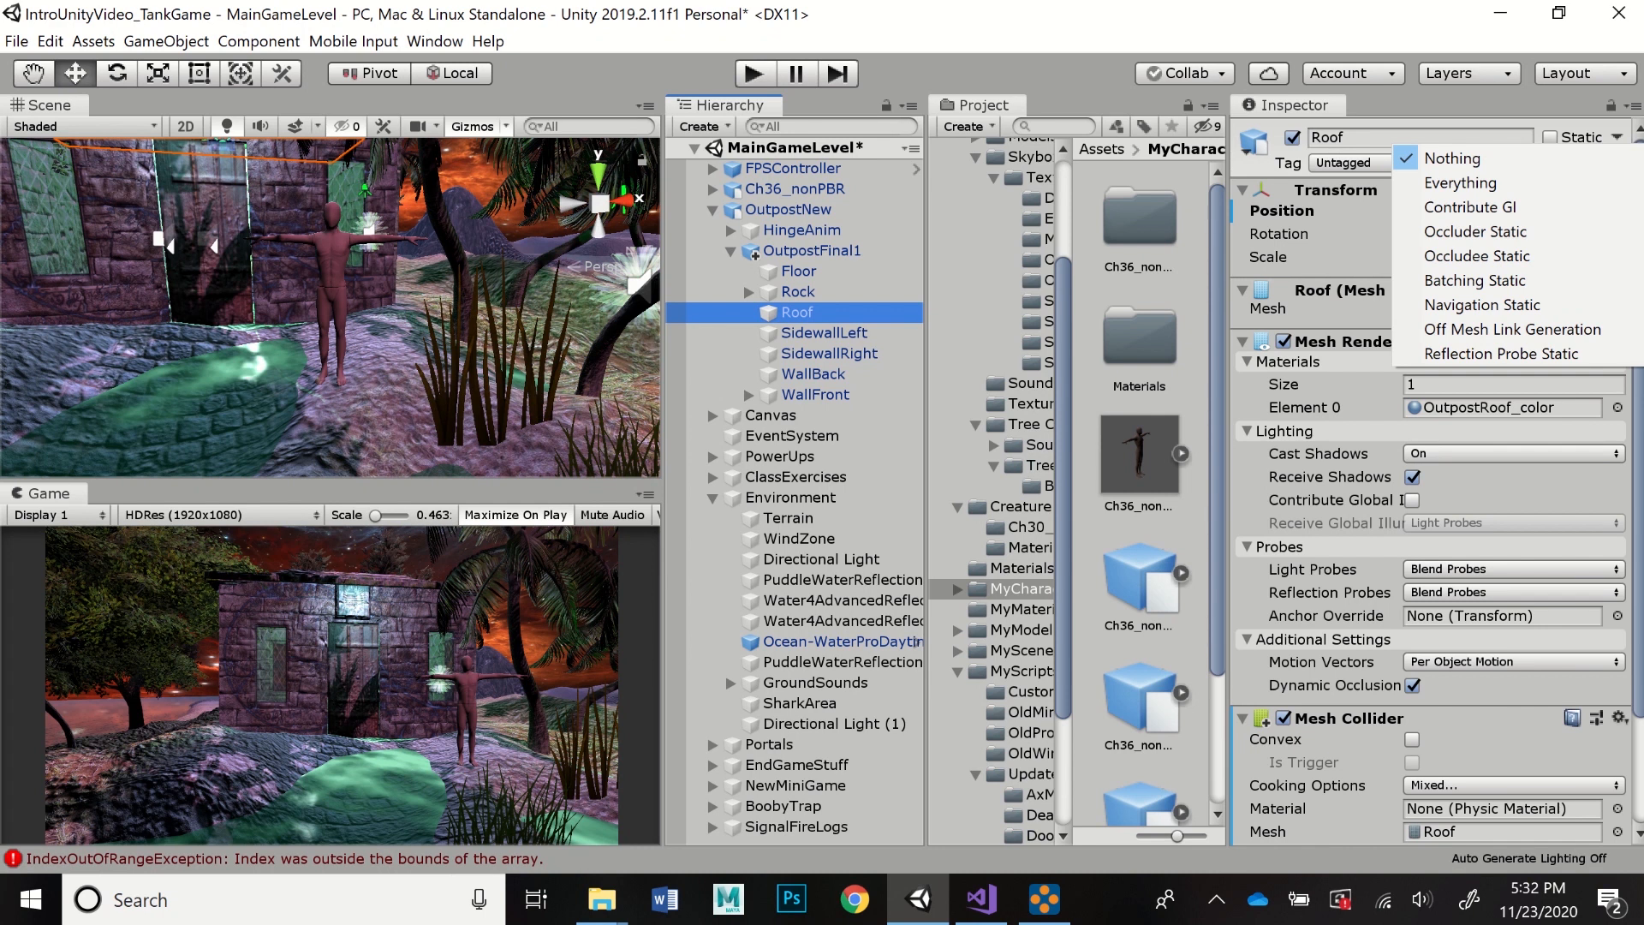
pyautogui.click(789, 210)
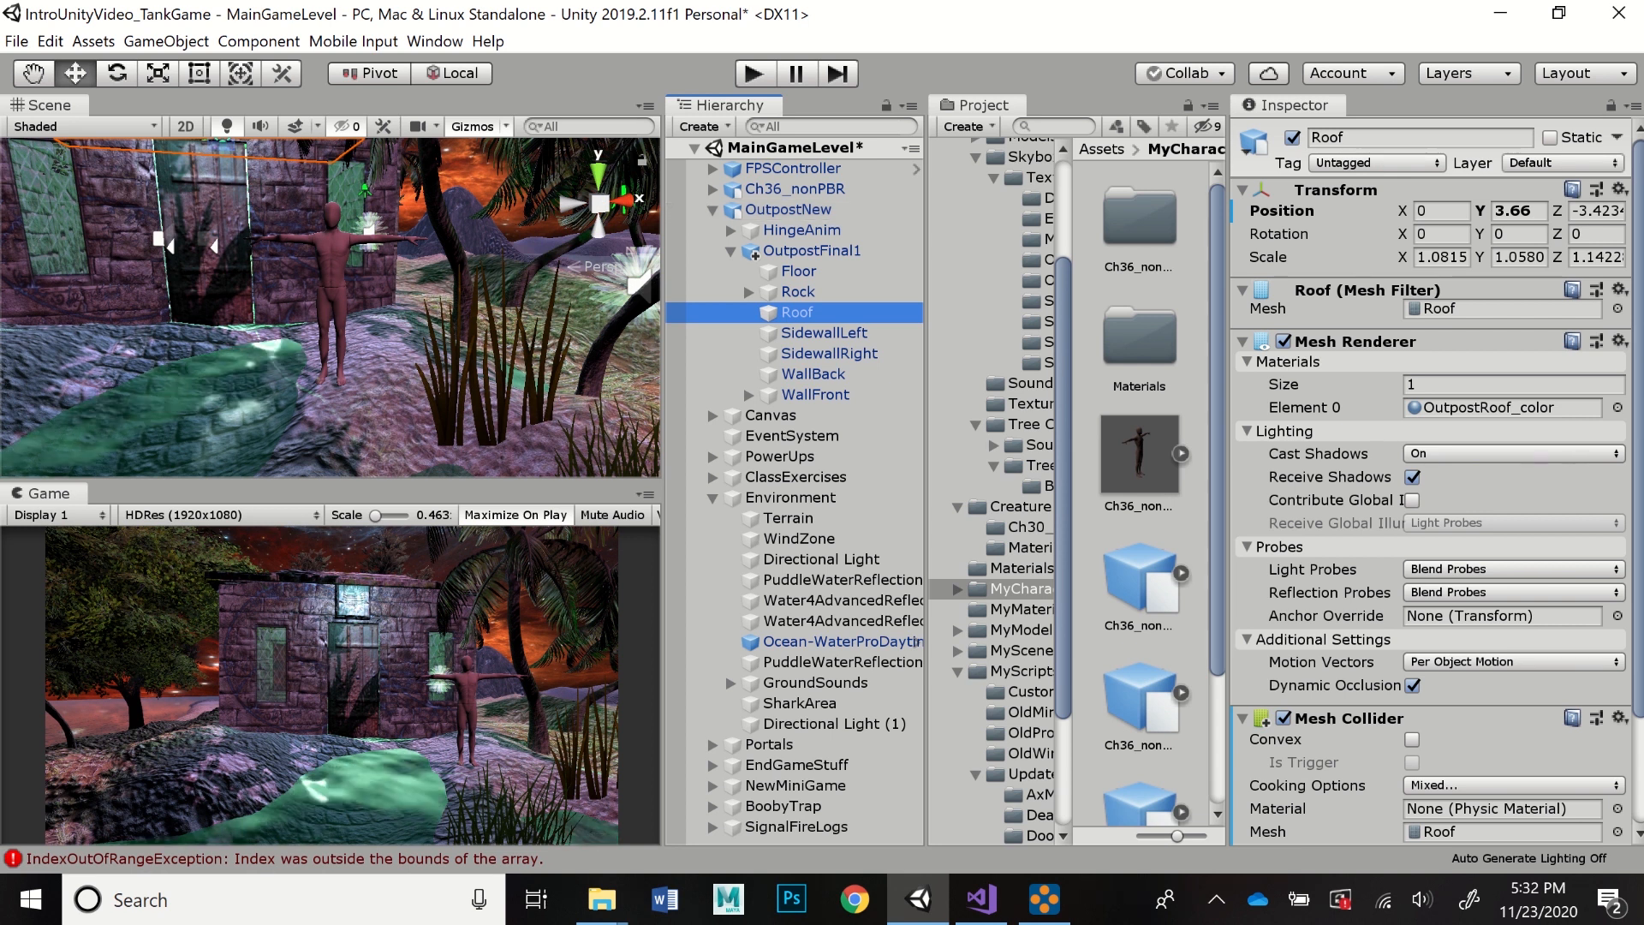
# - Enable the Navigation Static flag for the OutpostNew object and all of its child objects
pyautogui.click(789, 210)
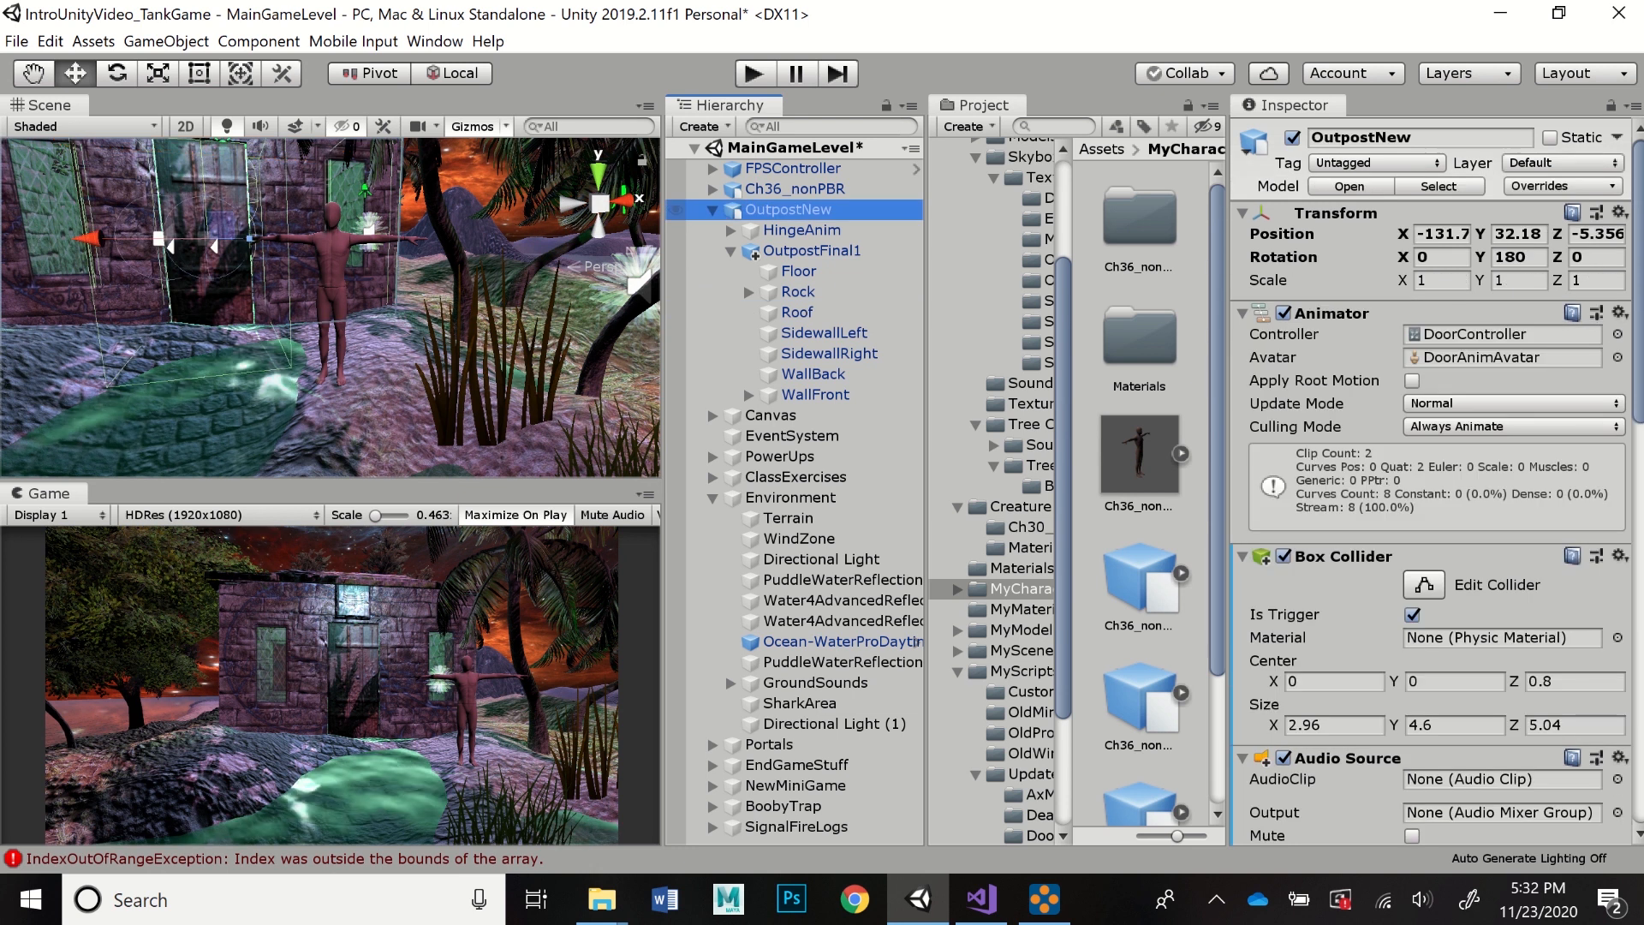
pyautogui.press('Left')
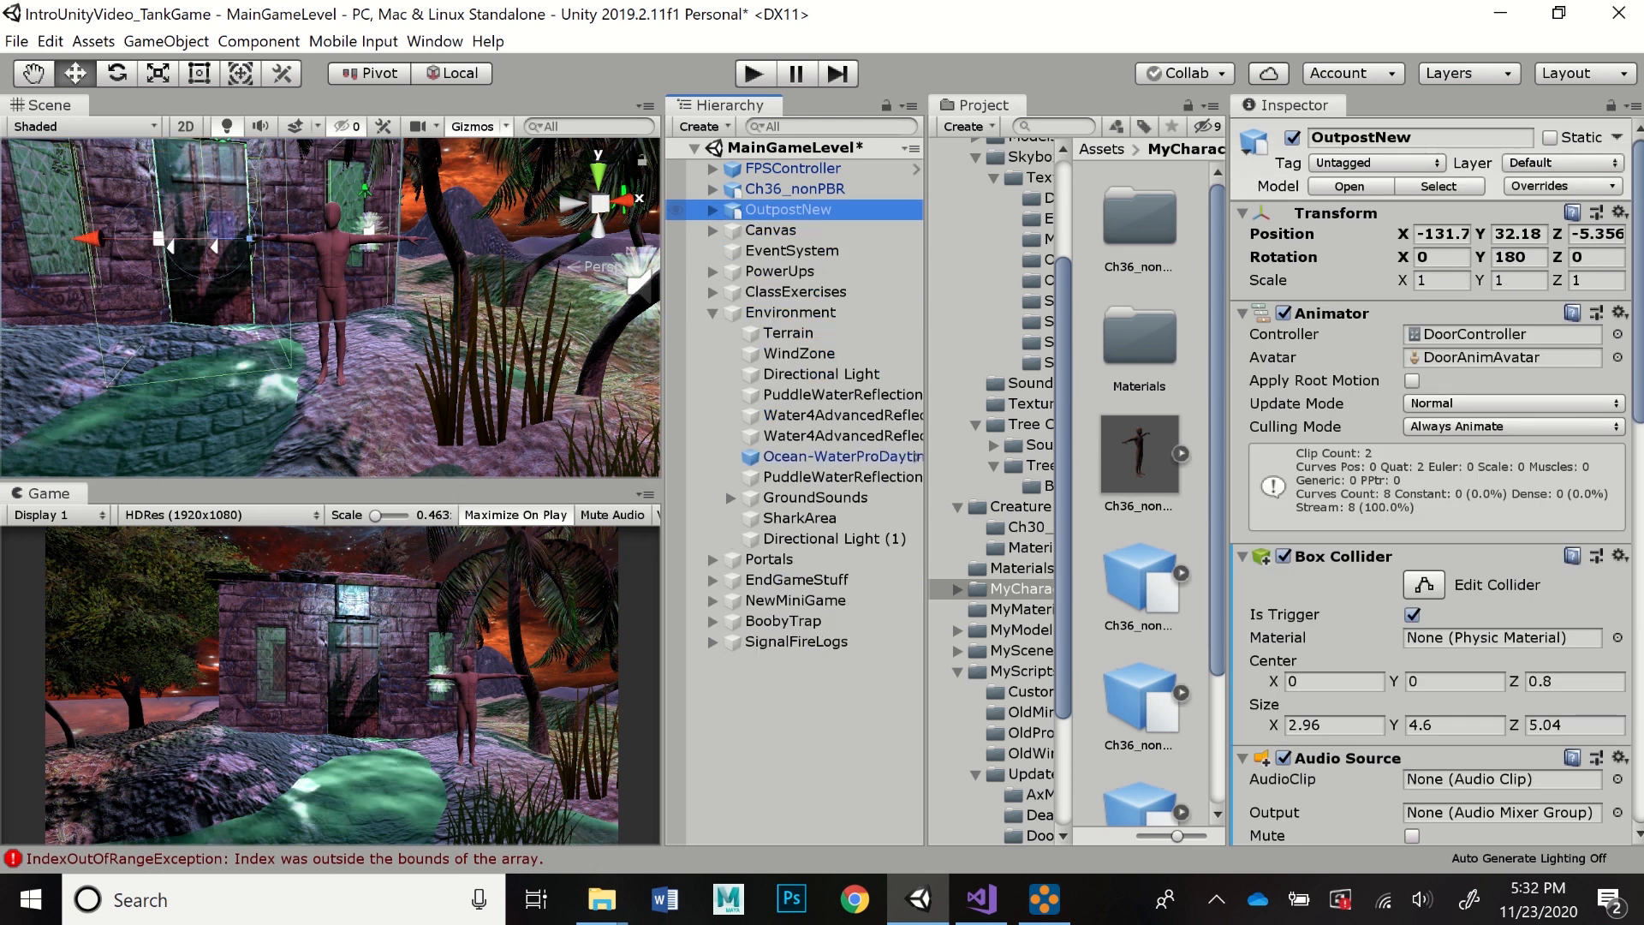
pyautogui.click(1616, 137)
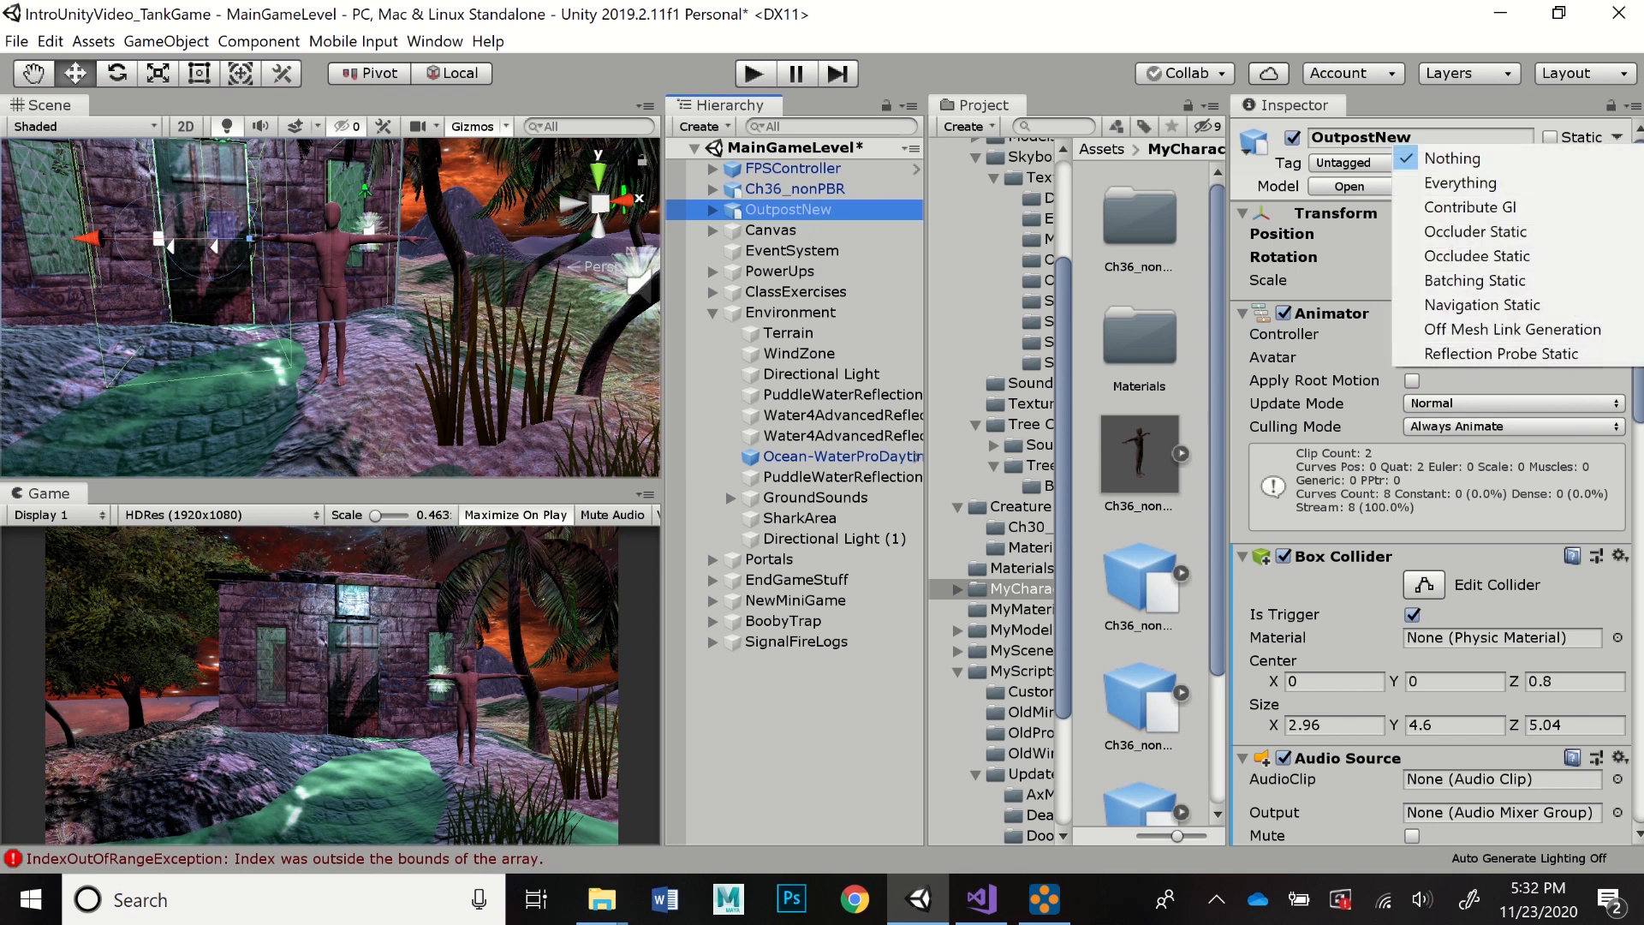
pyautogui.click(1482, 305)
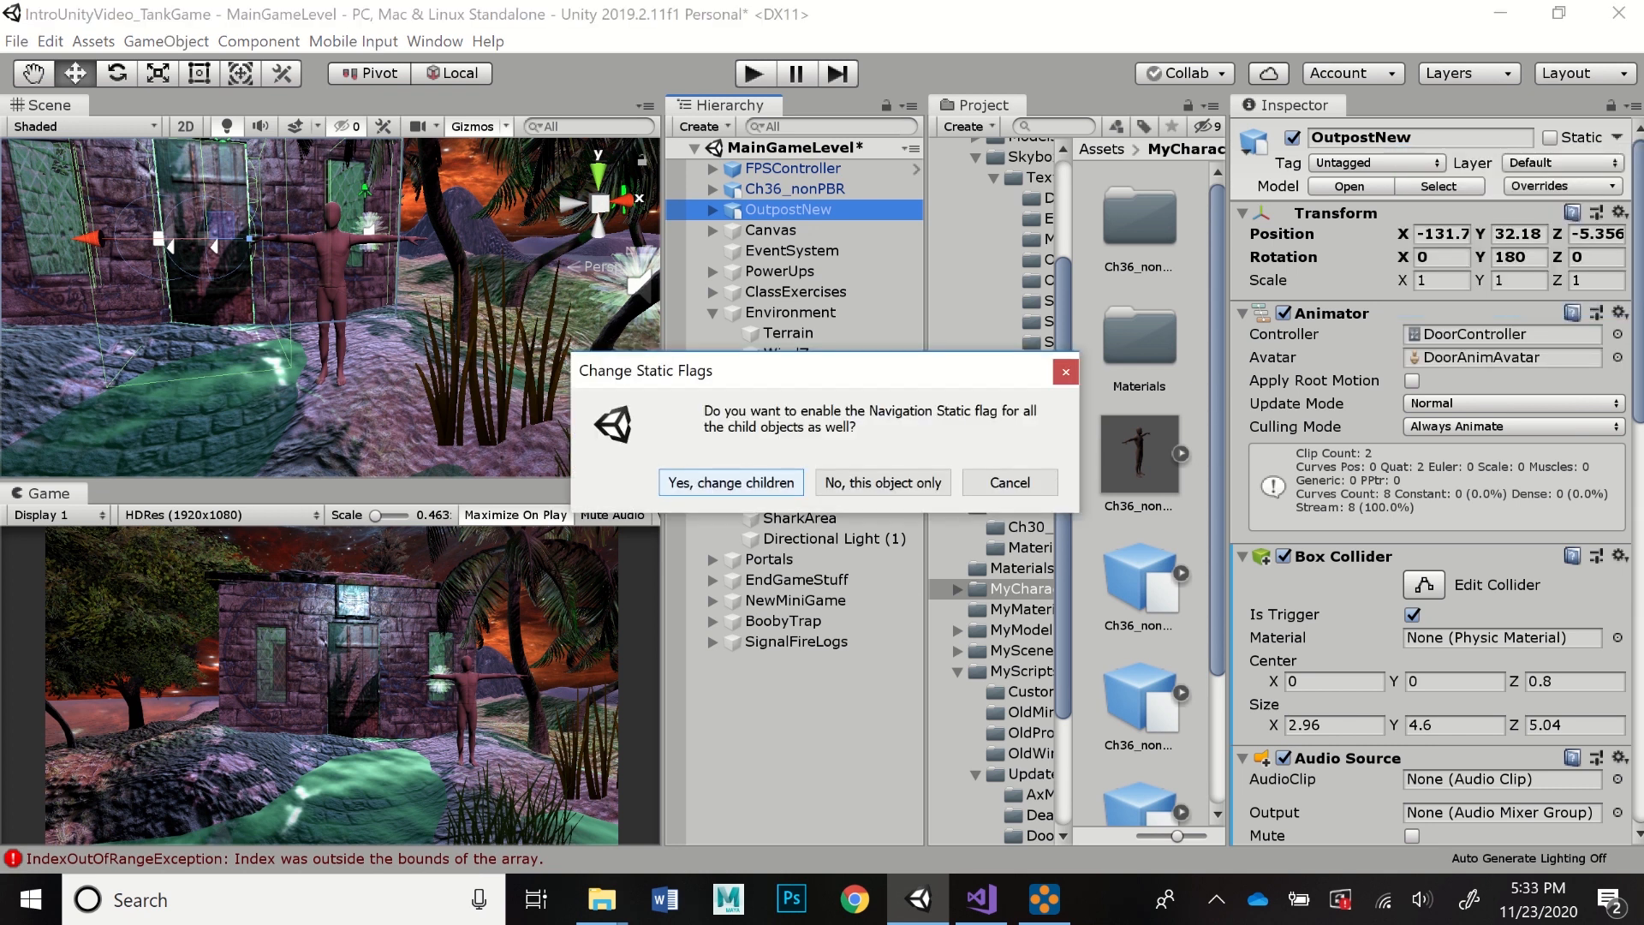
pyautogui.click(730, 482)
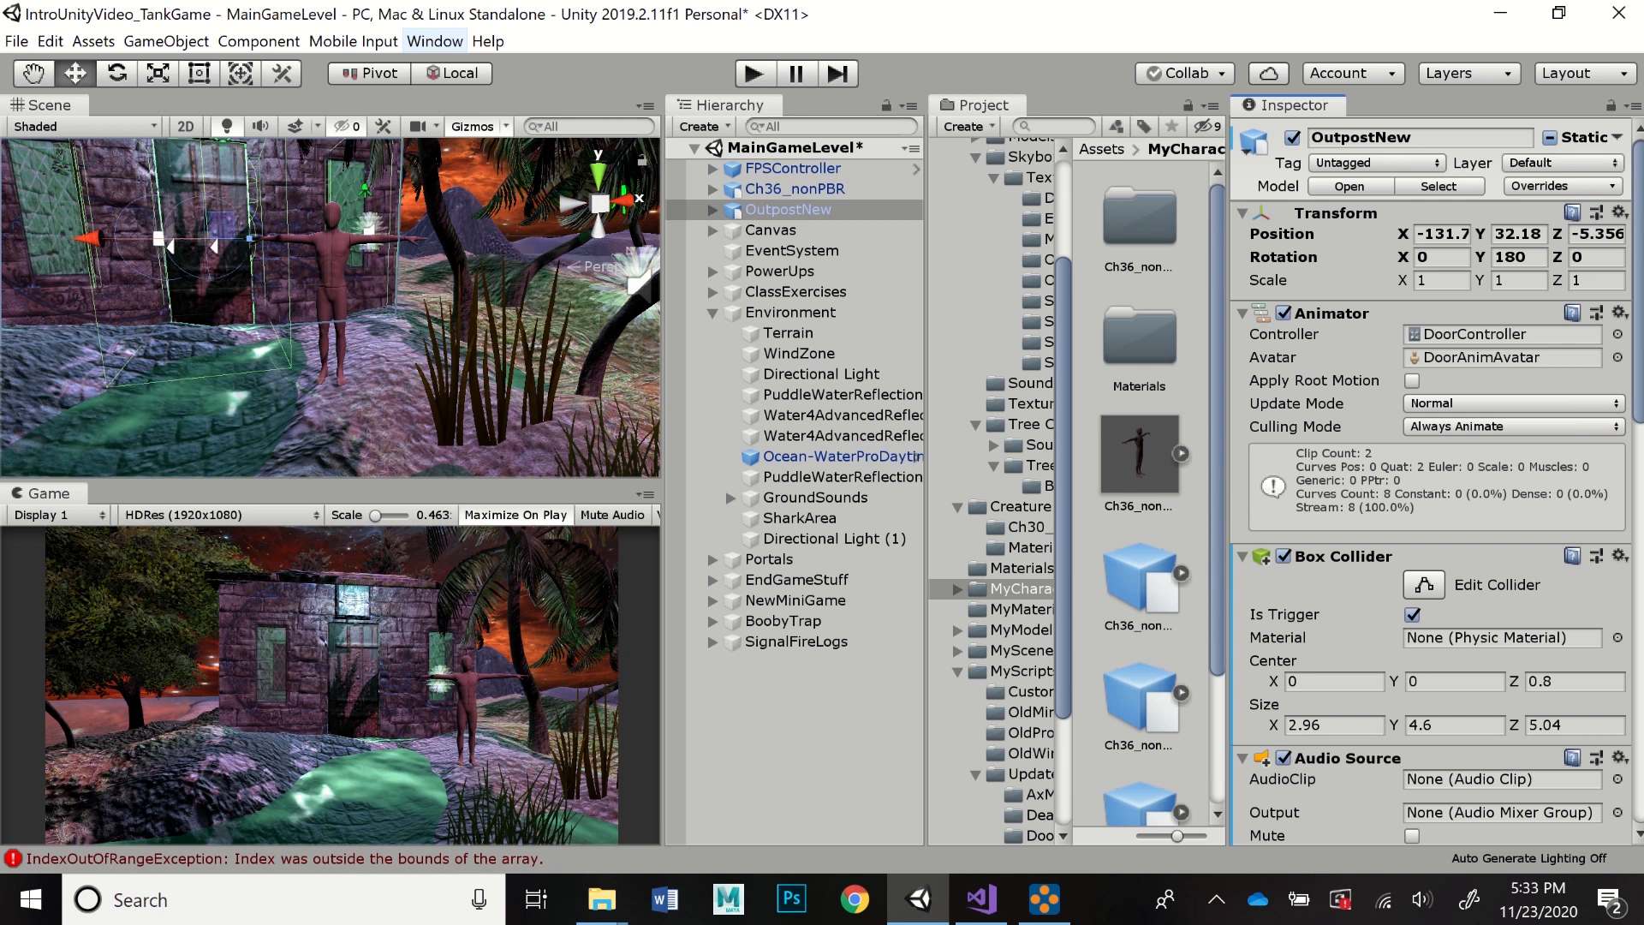
# - Open the Navigation window and look through its Agents, Areas, Bake and Object settings
pyautogui.click(435, 41)
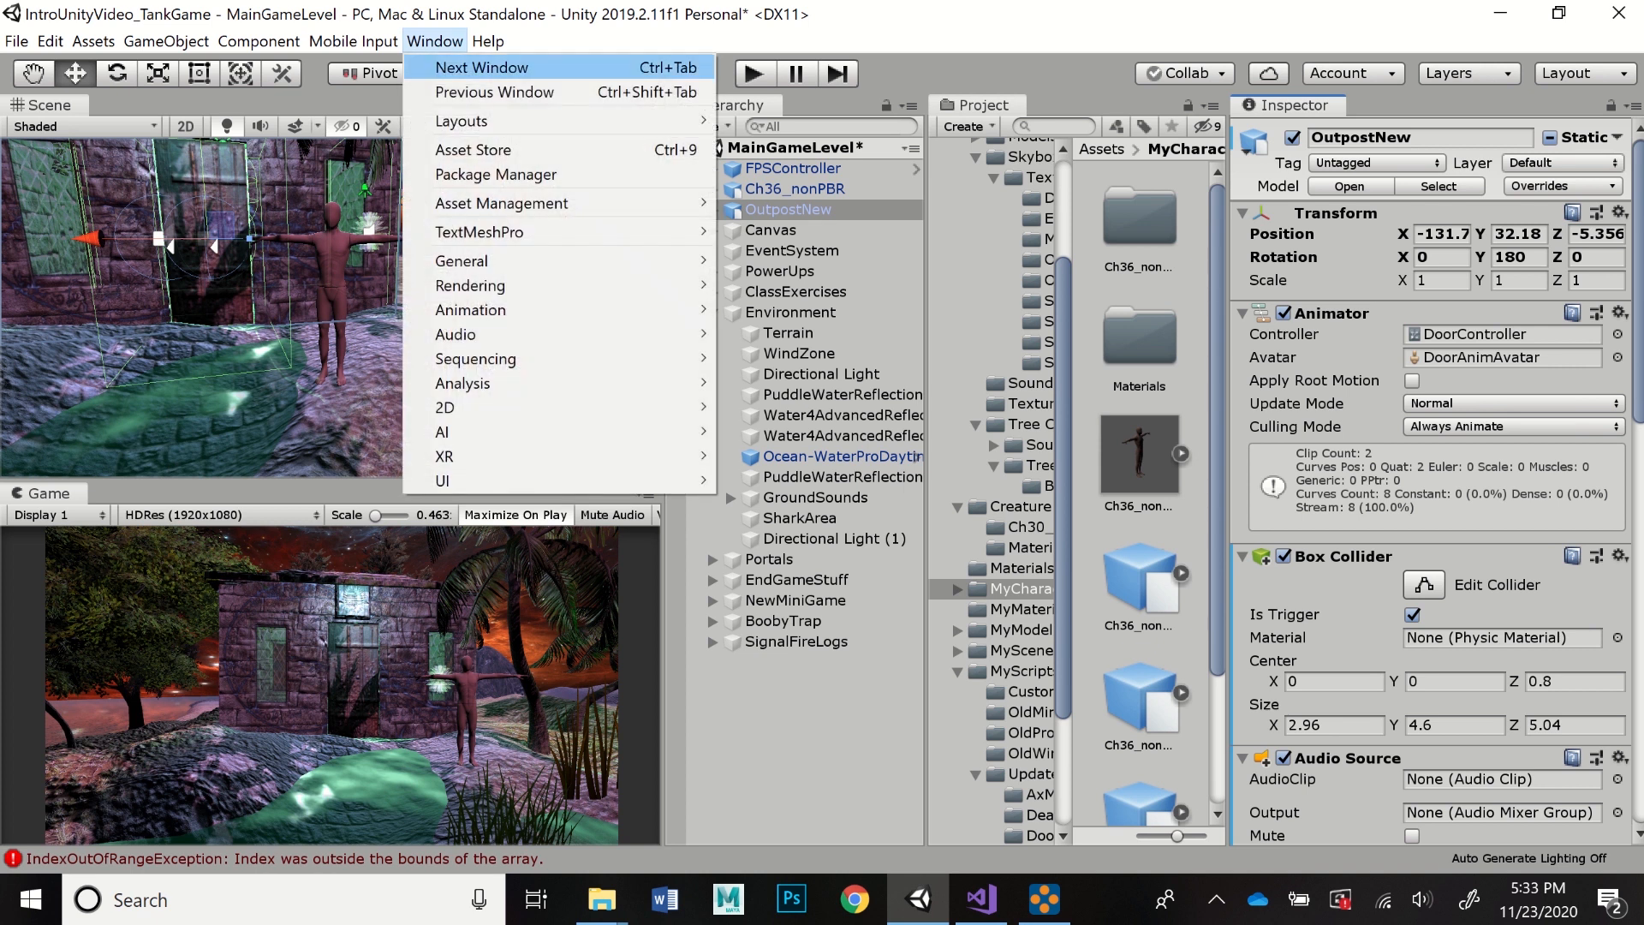
pyautogui.moveTo(462, 431)
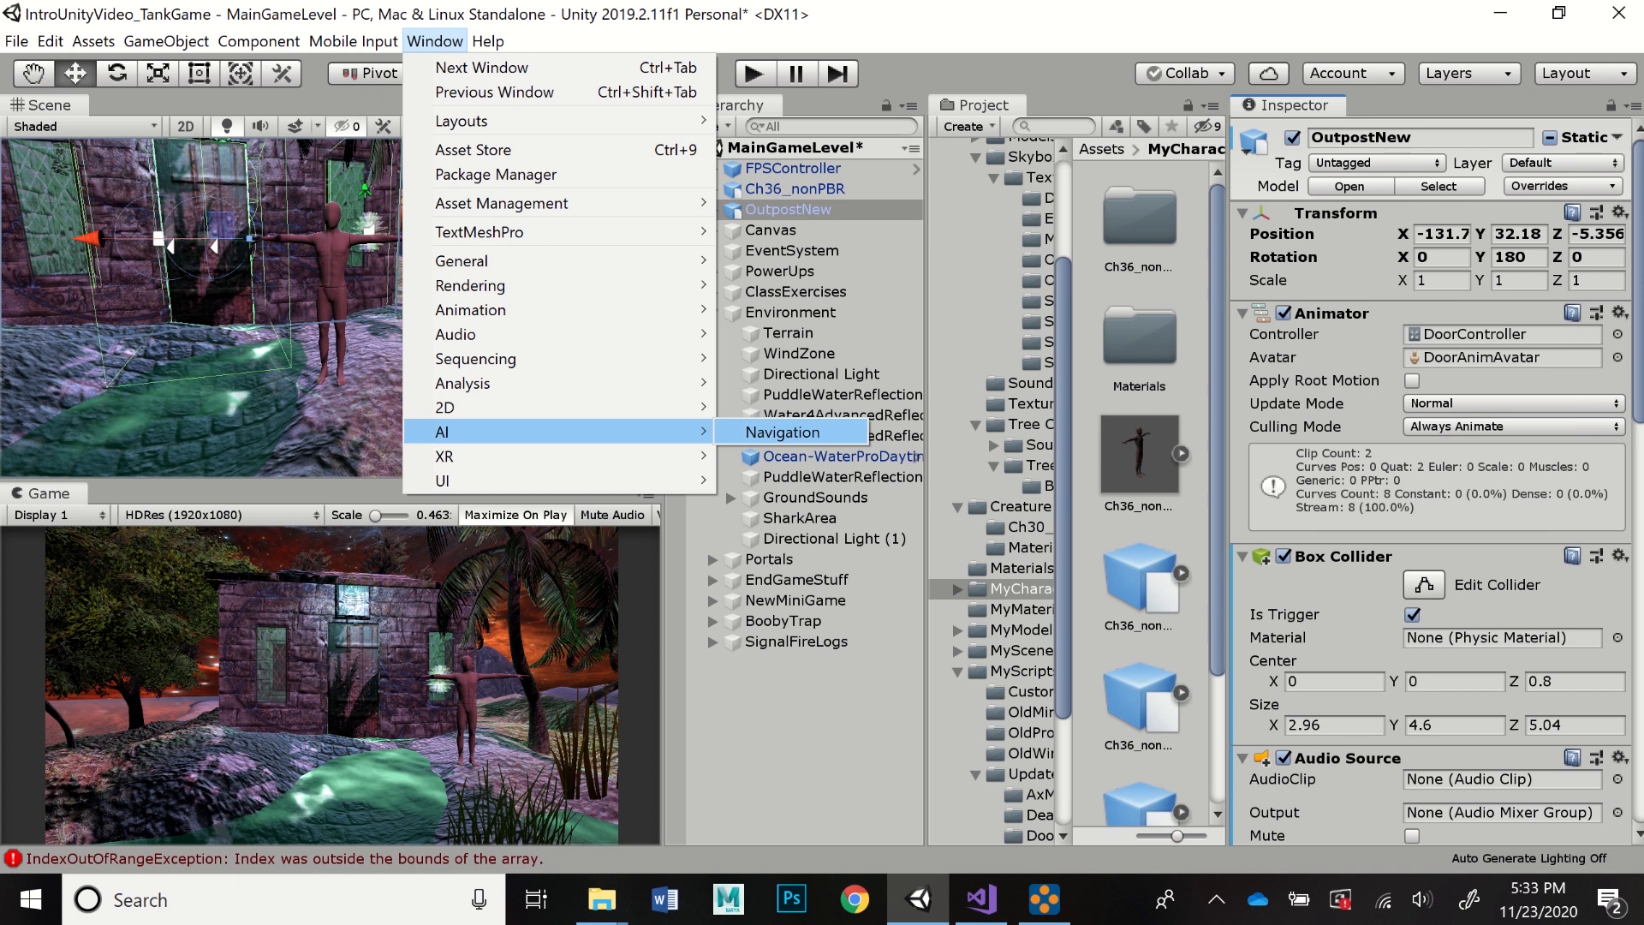
pyautogui.click(783, 432)
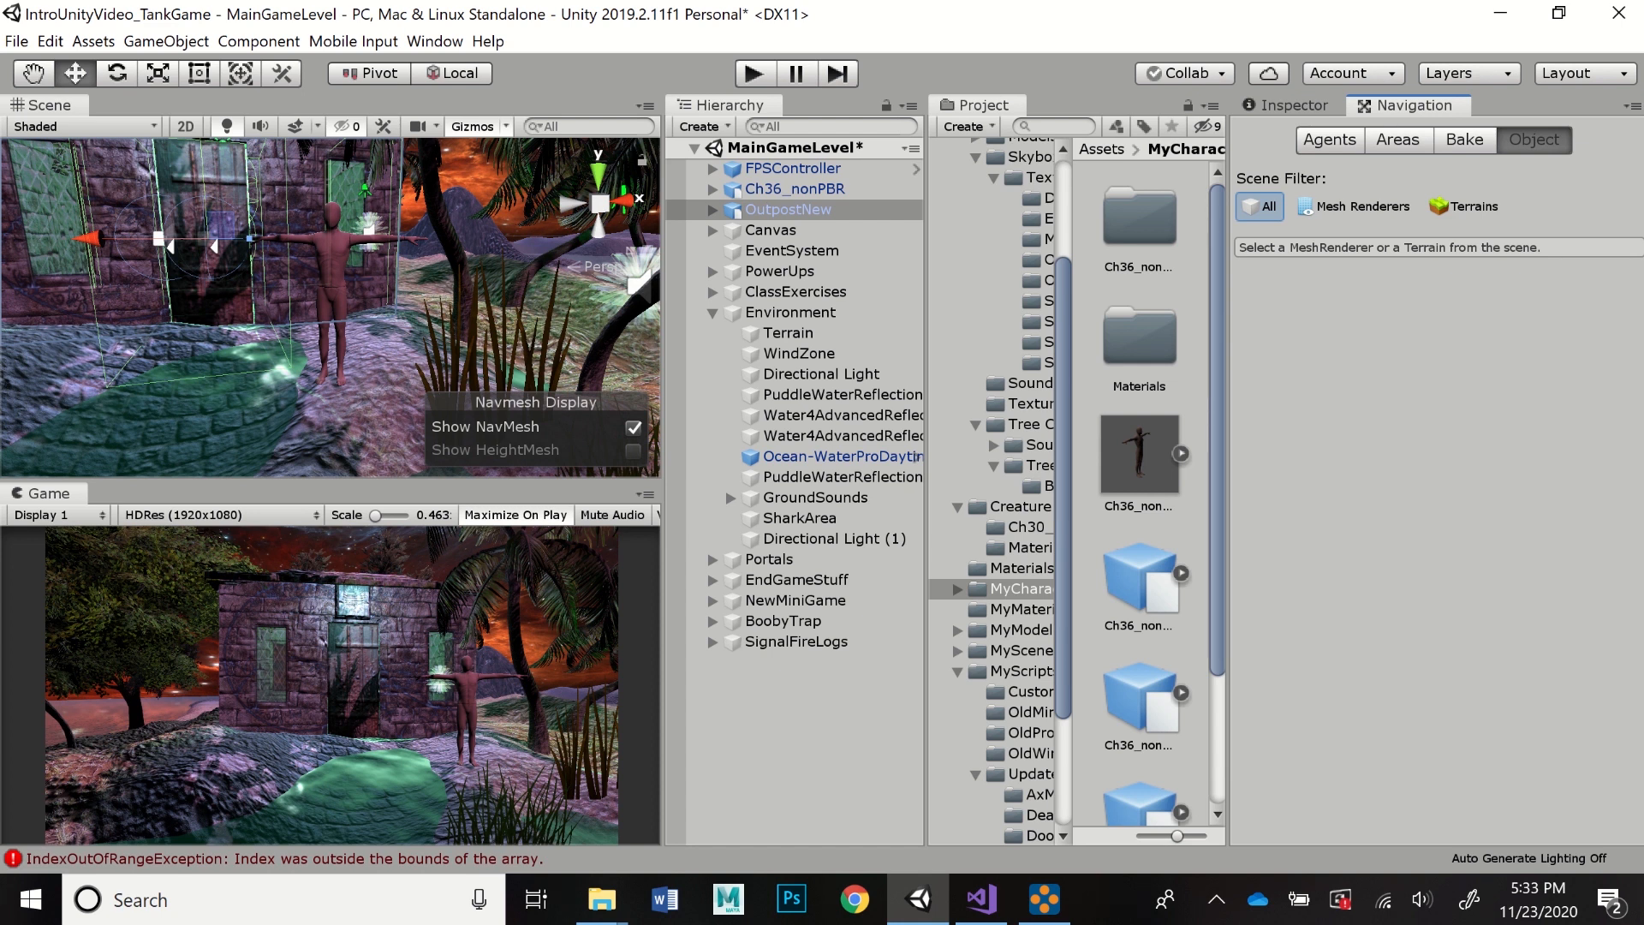
pyautogui.click(1329, 140)
pyautogui.click(1398, 140)
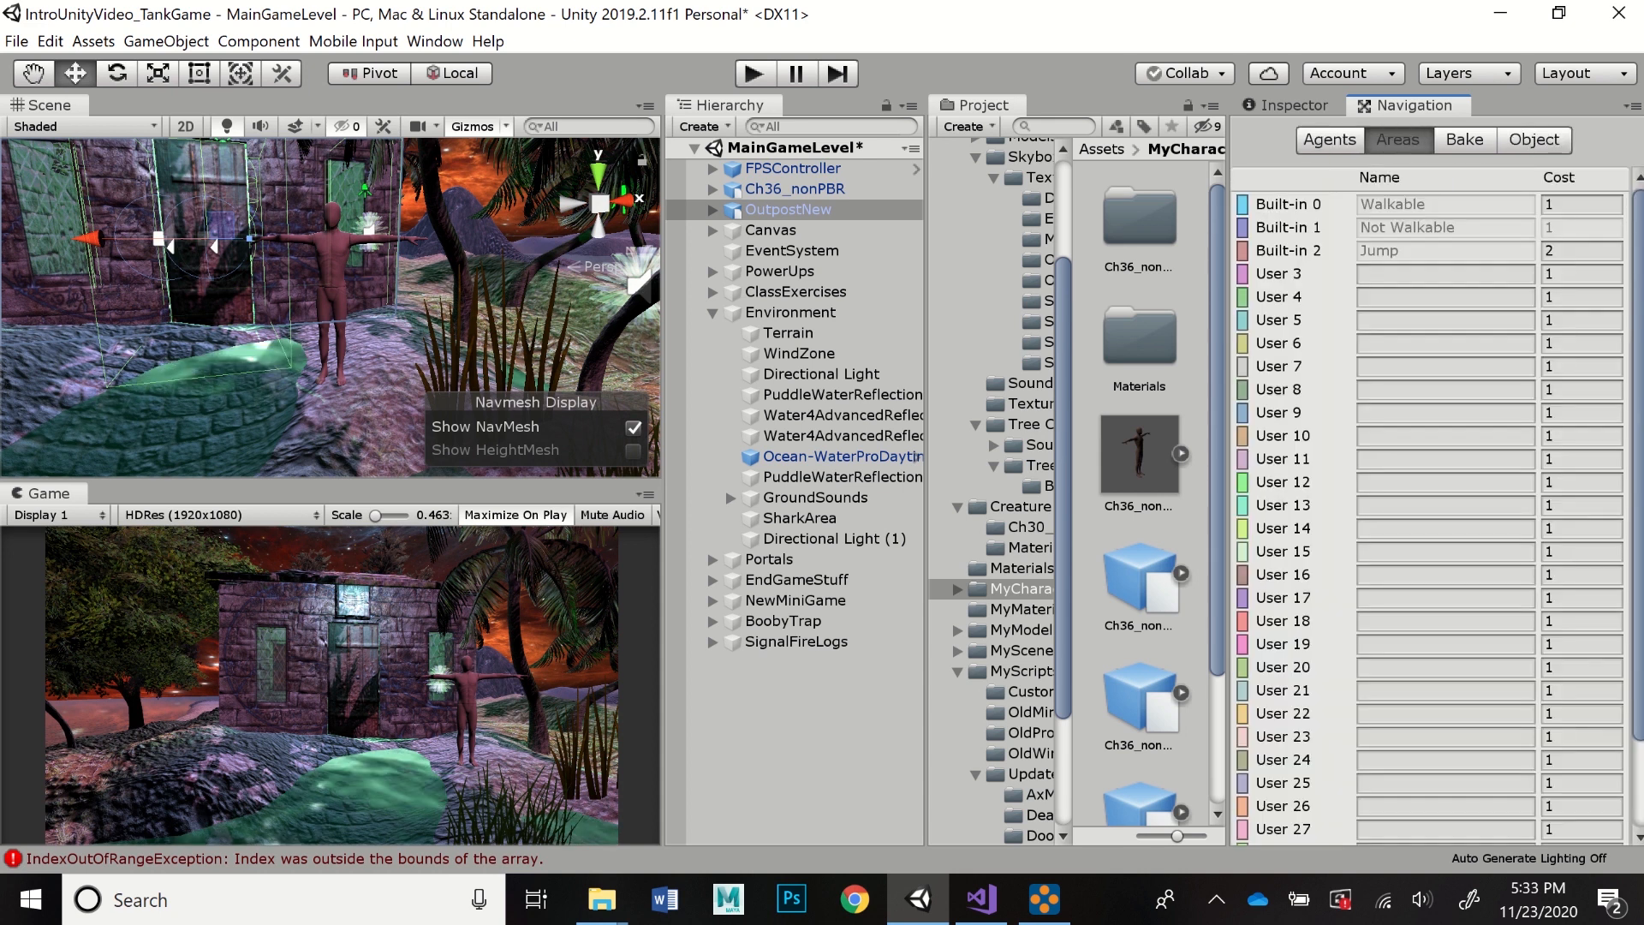
pyautogui.click(1465, 140)
pyautogui.click(1533, 139)
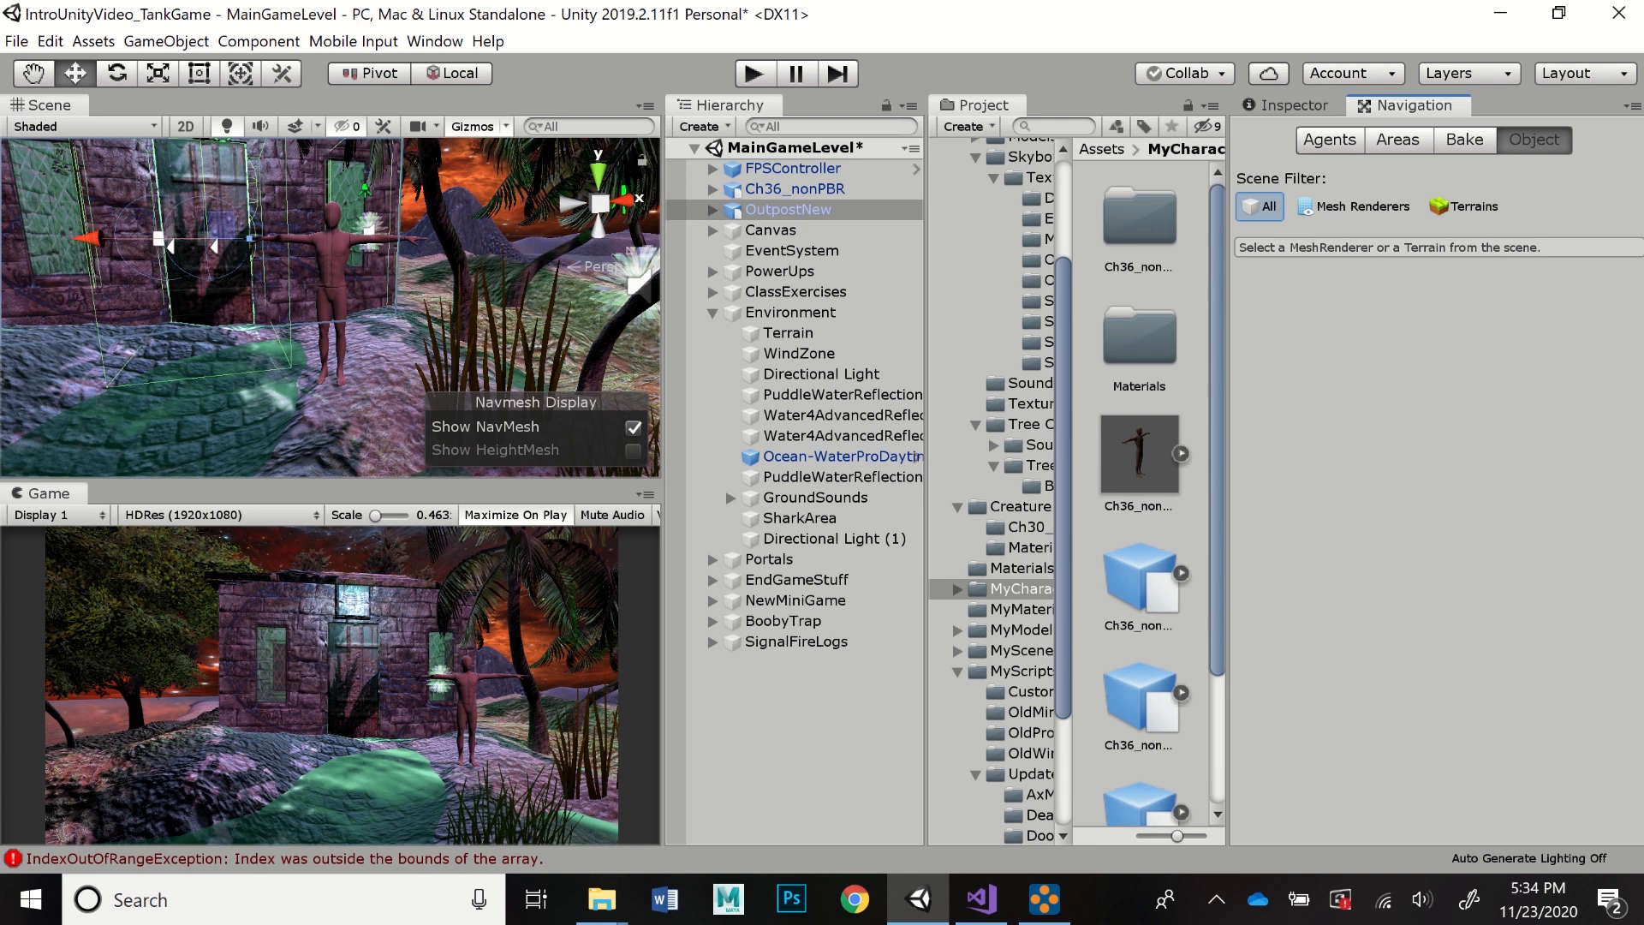
pyautogui.scroll(-10, 330, 306)
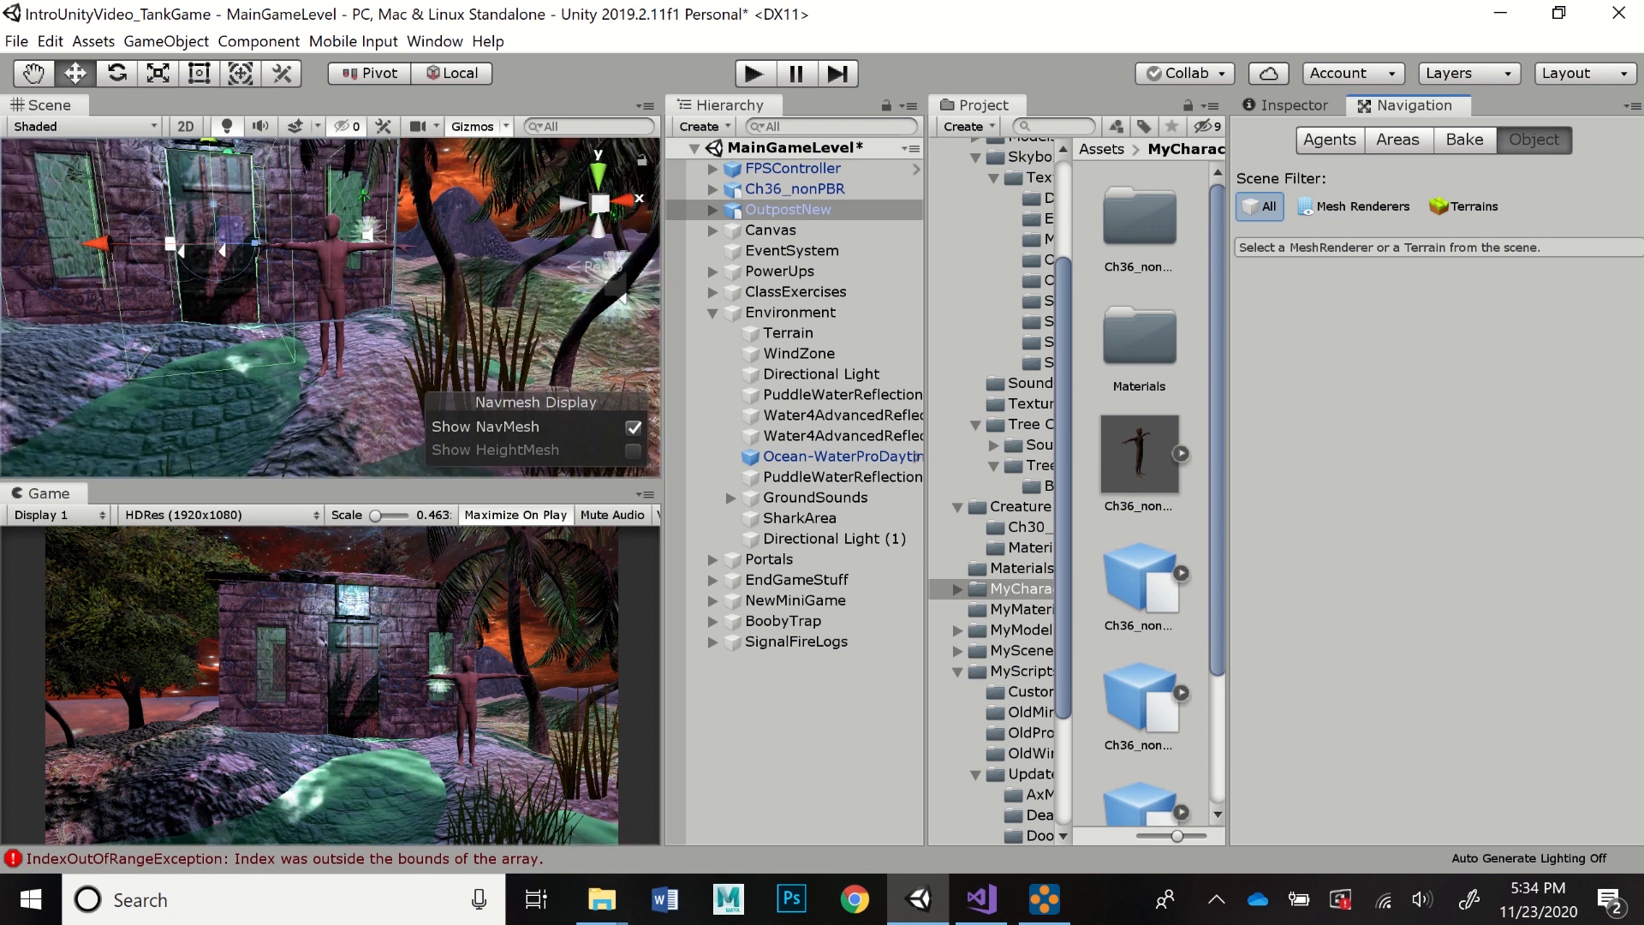
pyautogui.scroll(-8, 330, 307)
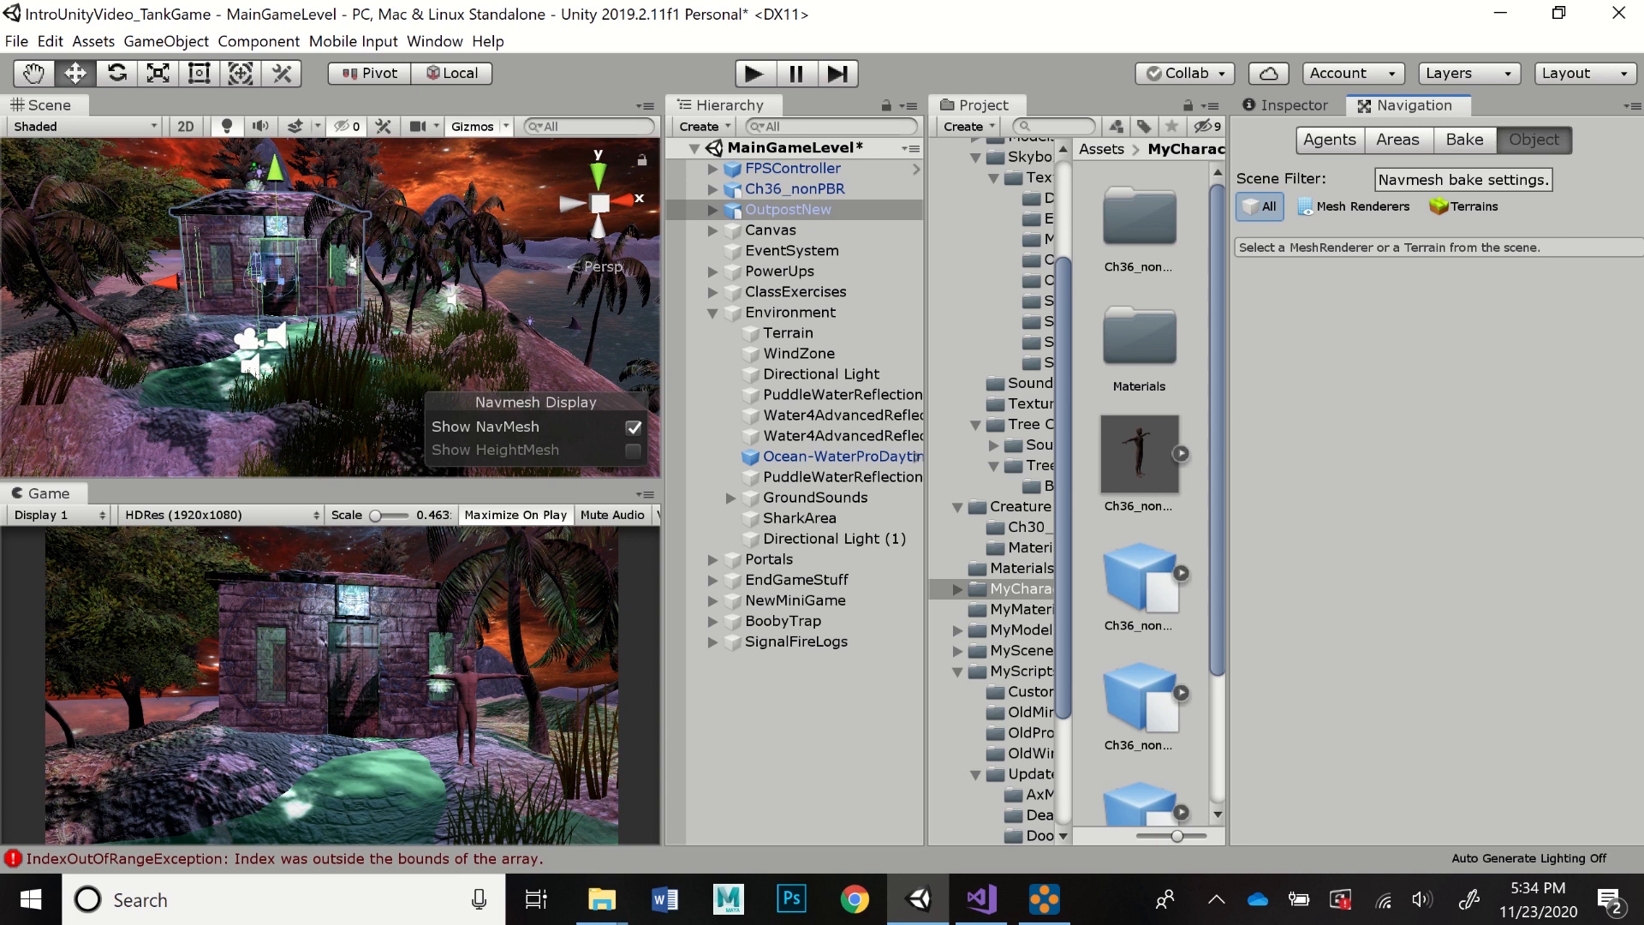
# - Raise the Max Slope of the Humanoid navigation agent type to 50.7 degrees
pyautogui.click(1329, 140)
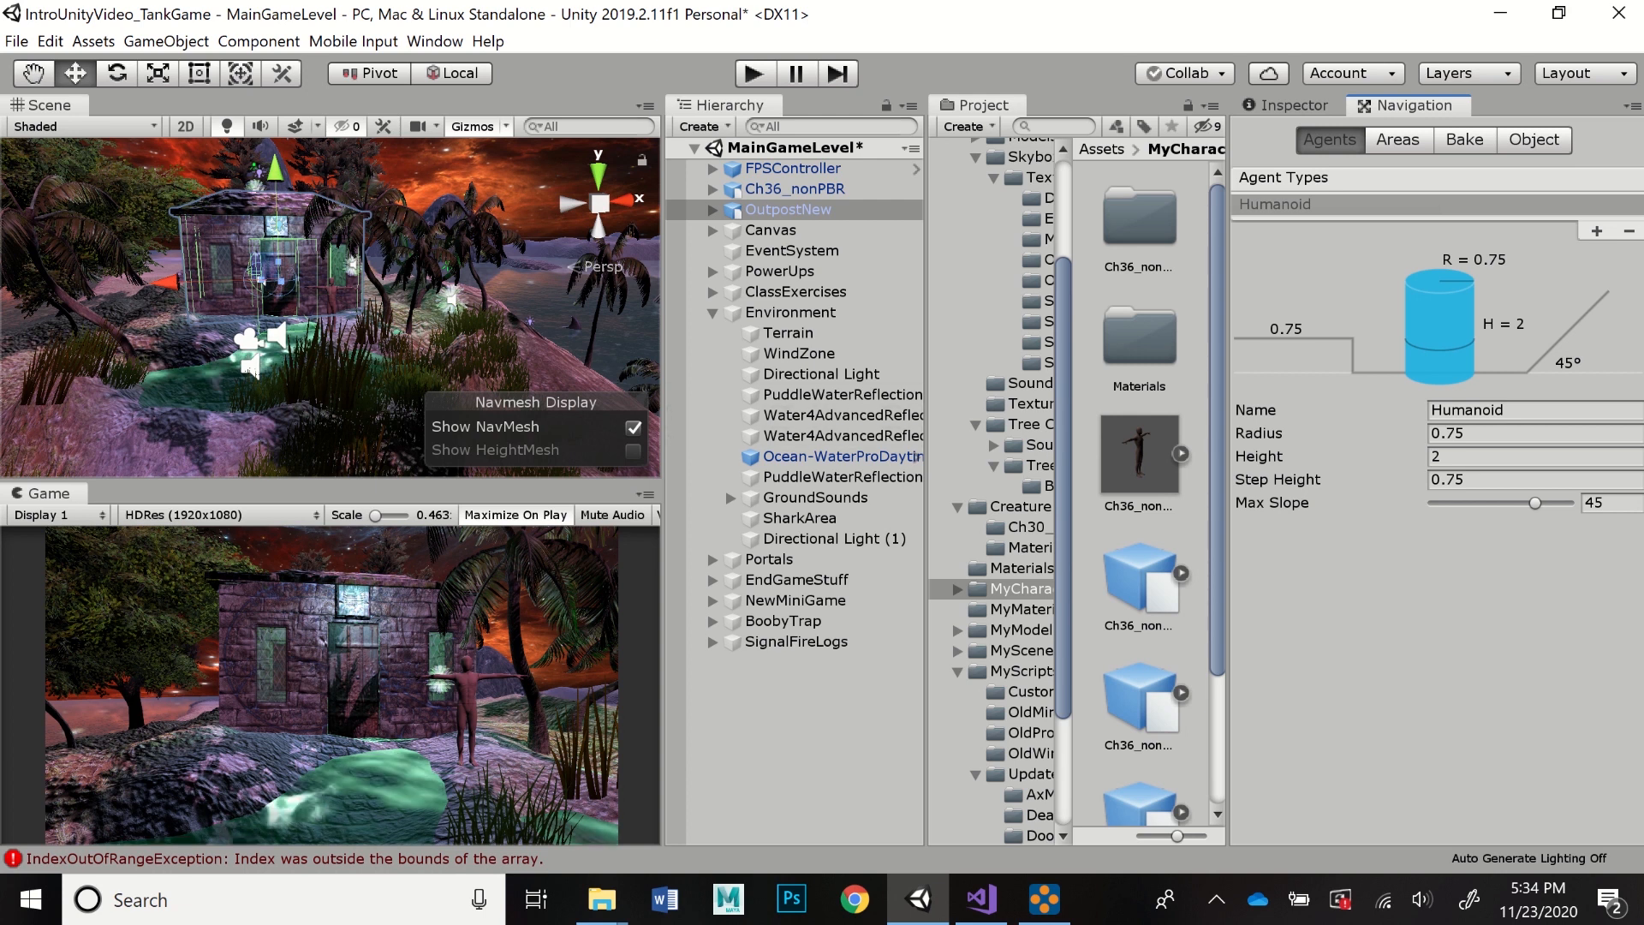
pyautogui.moveTo(1534, 502); pyautogui.dragTo(1544, 502)
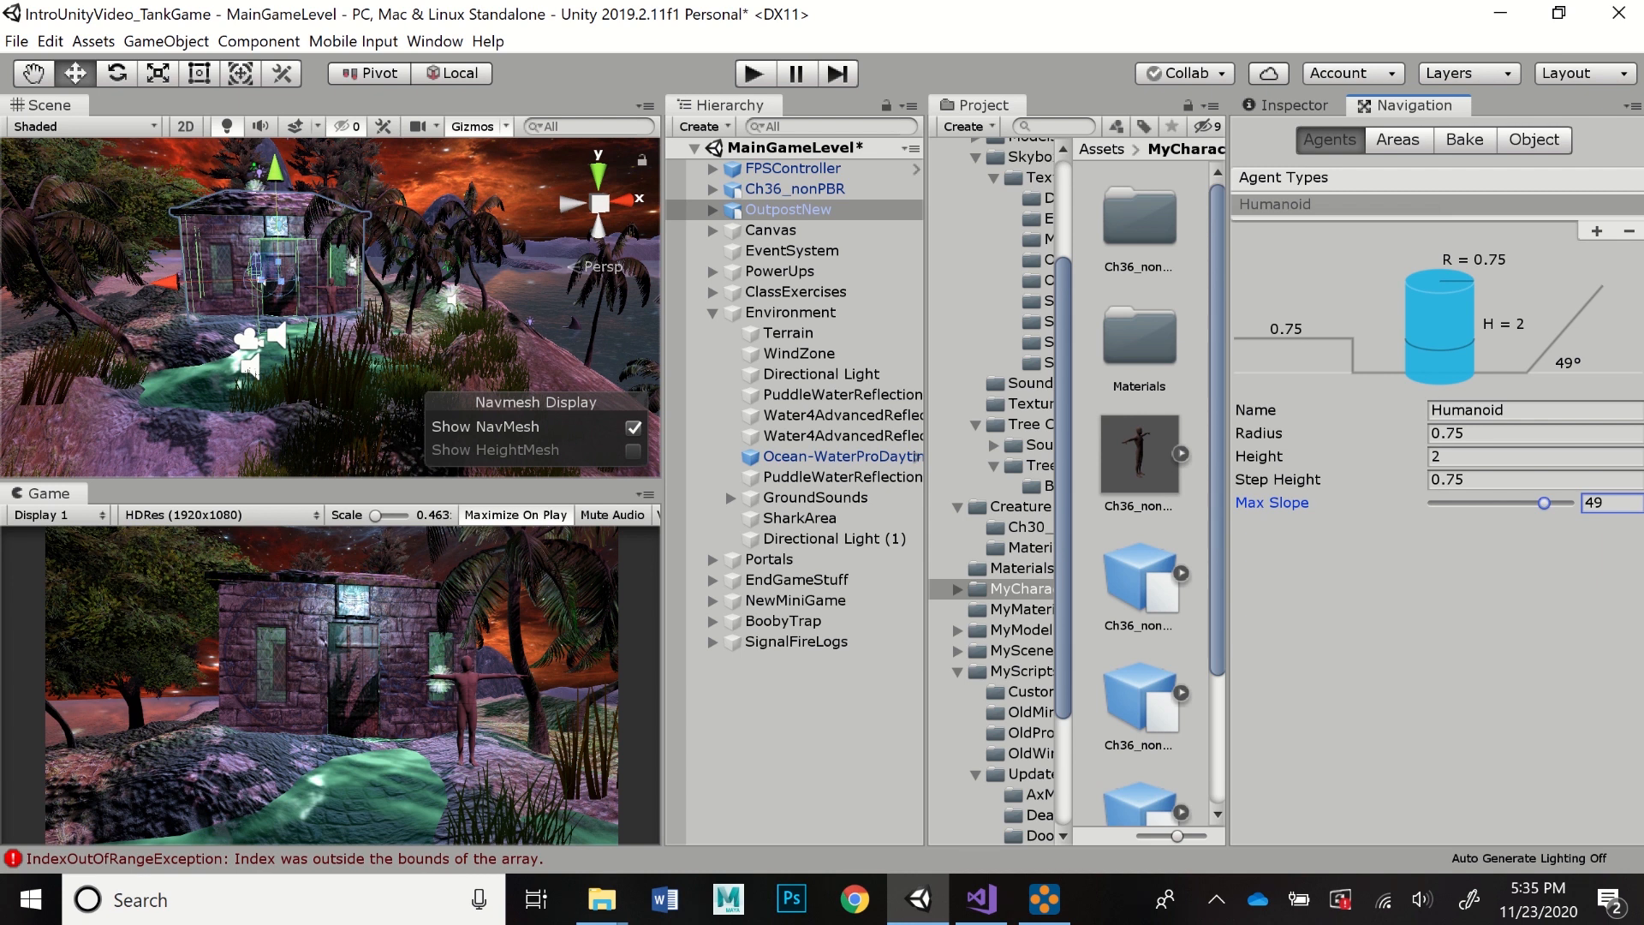
pyautogui.moveTo(1543, 502); pyautogui.dragTo(1548, 502)
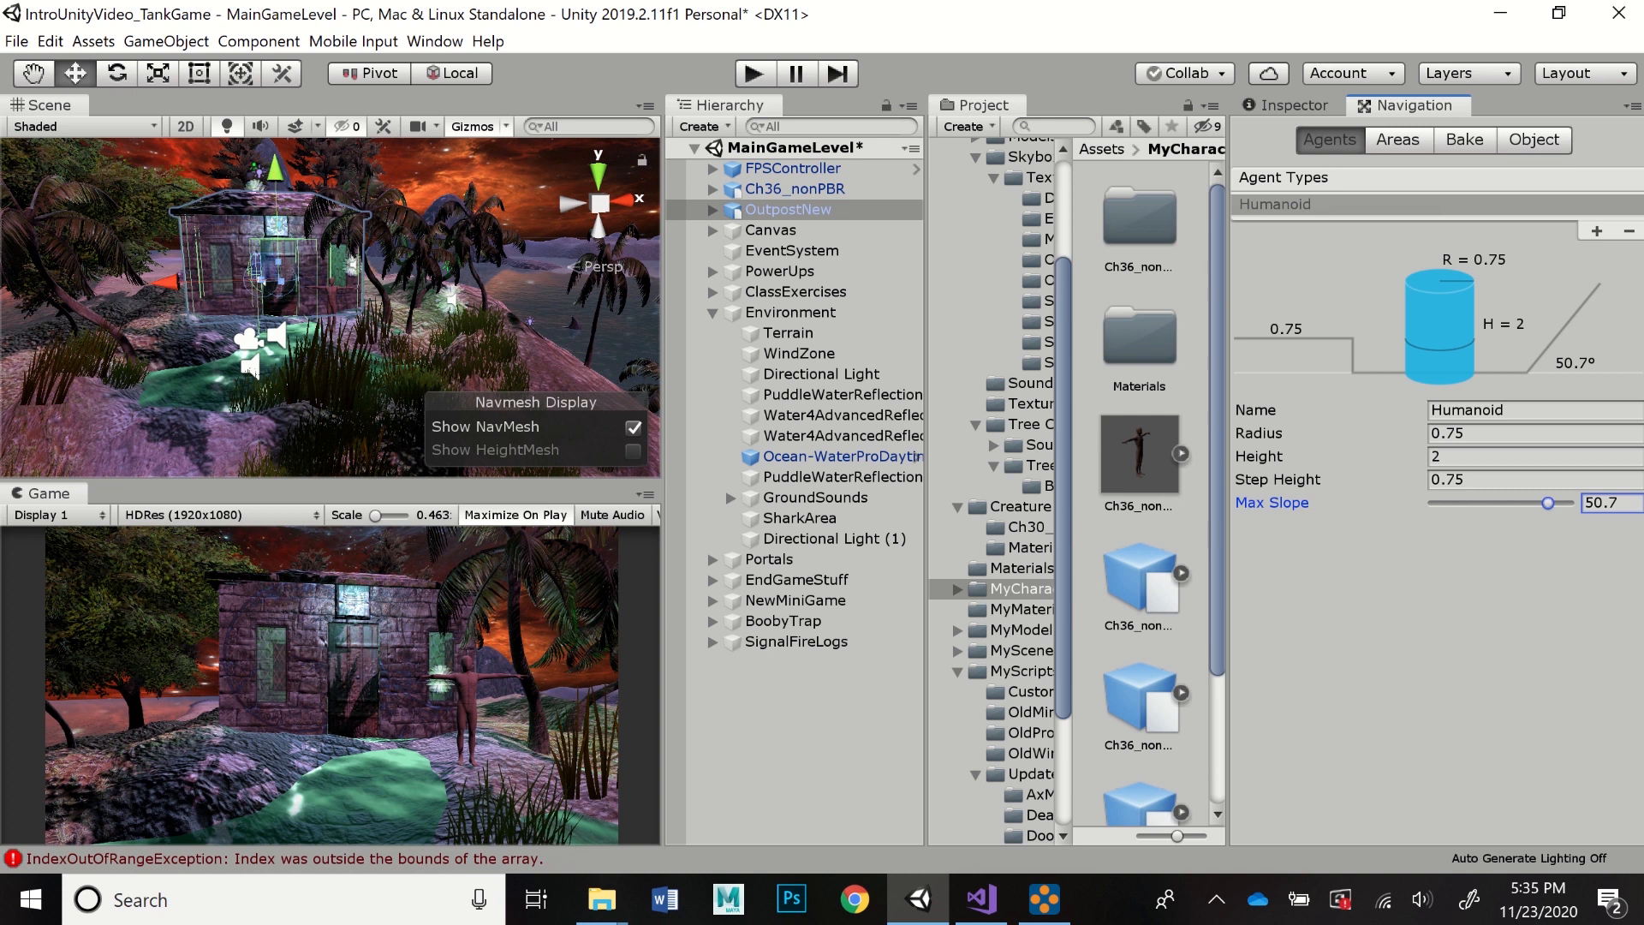
# - Set the NavMesh bake's generated off-mesh links to a Drop Height of 6 and a Jump Distance of 6
pyautogui.click(1398, 140)
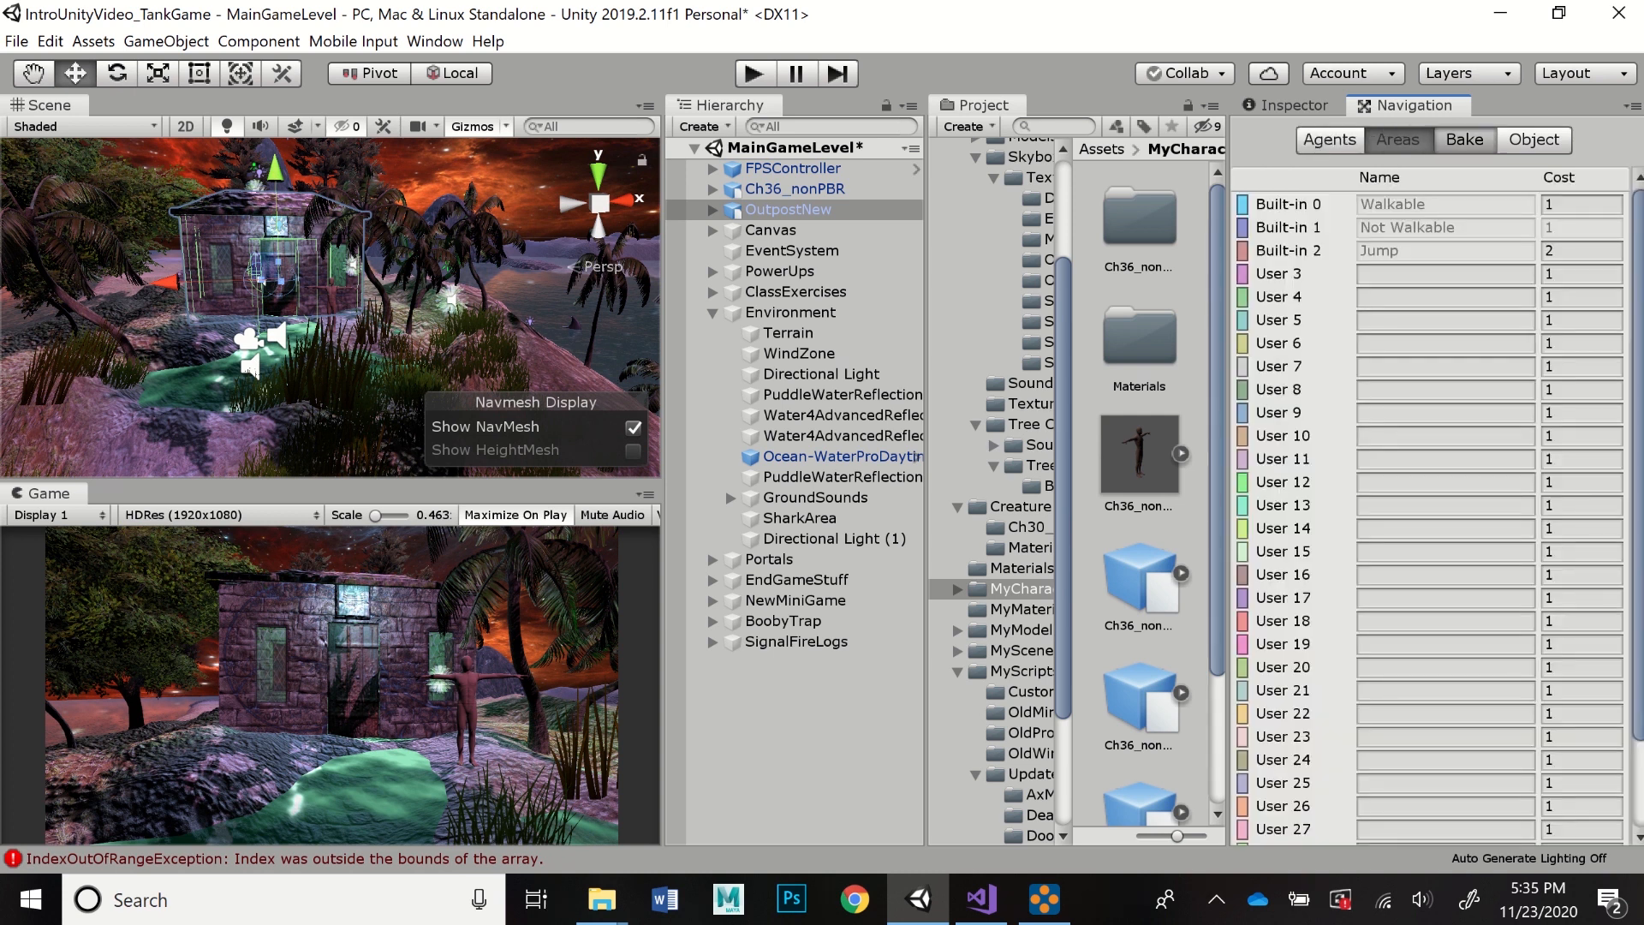
pyautogui.click(1465, 140)
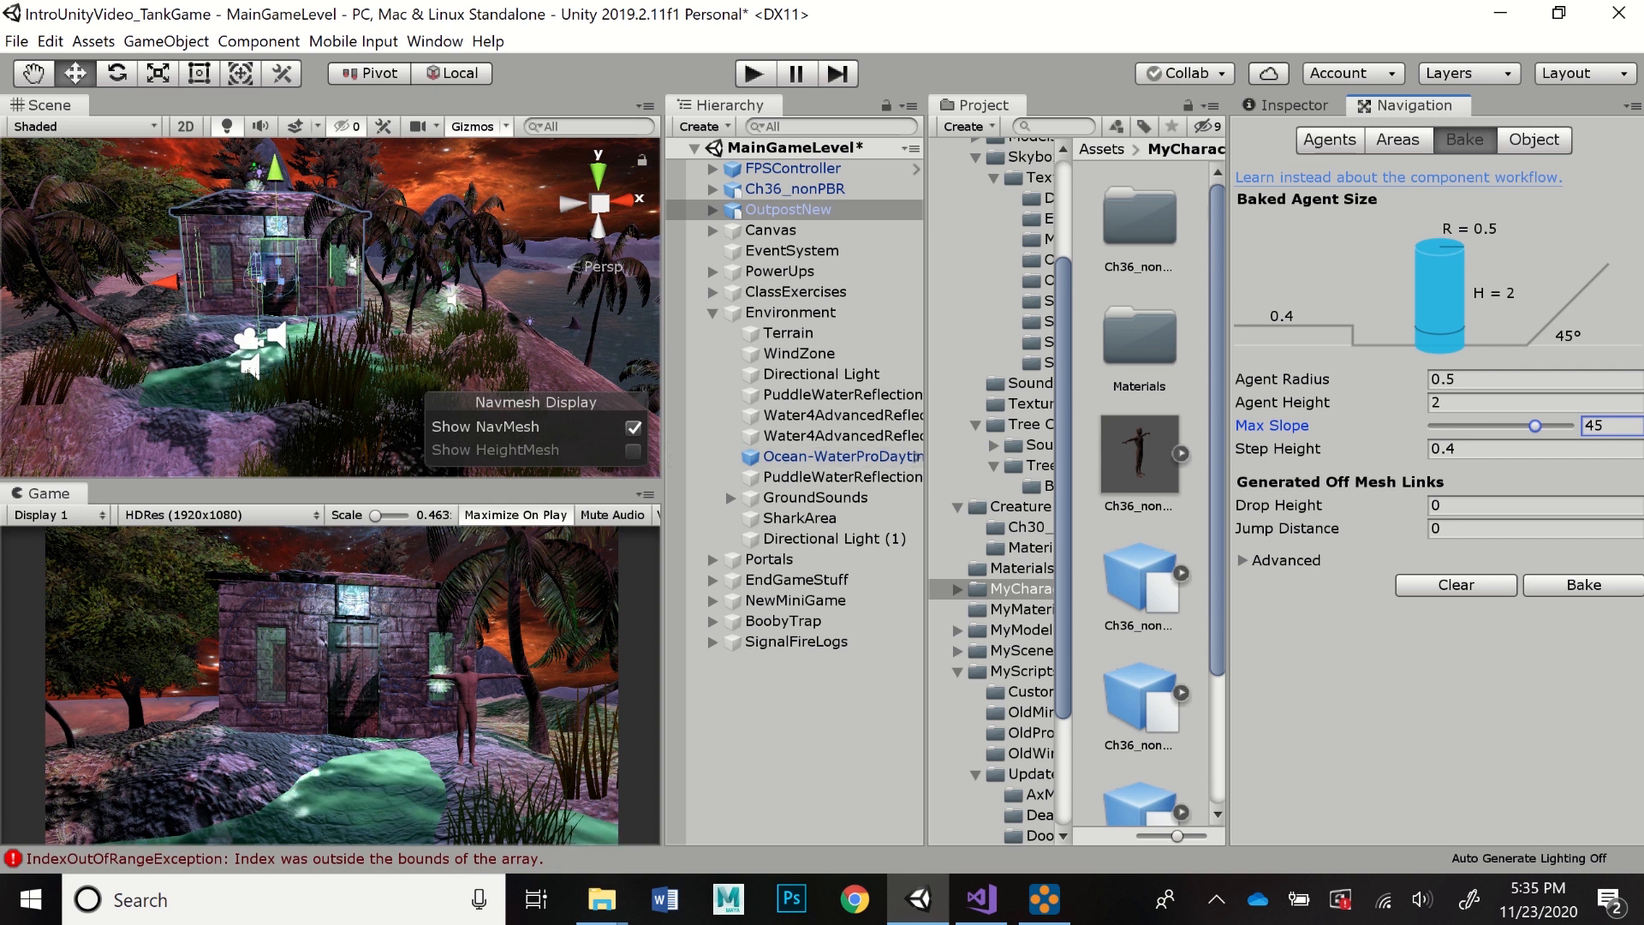
pyautogui.click(1524, 505)
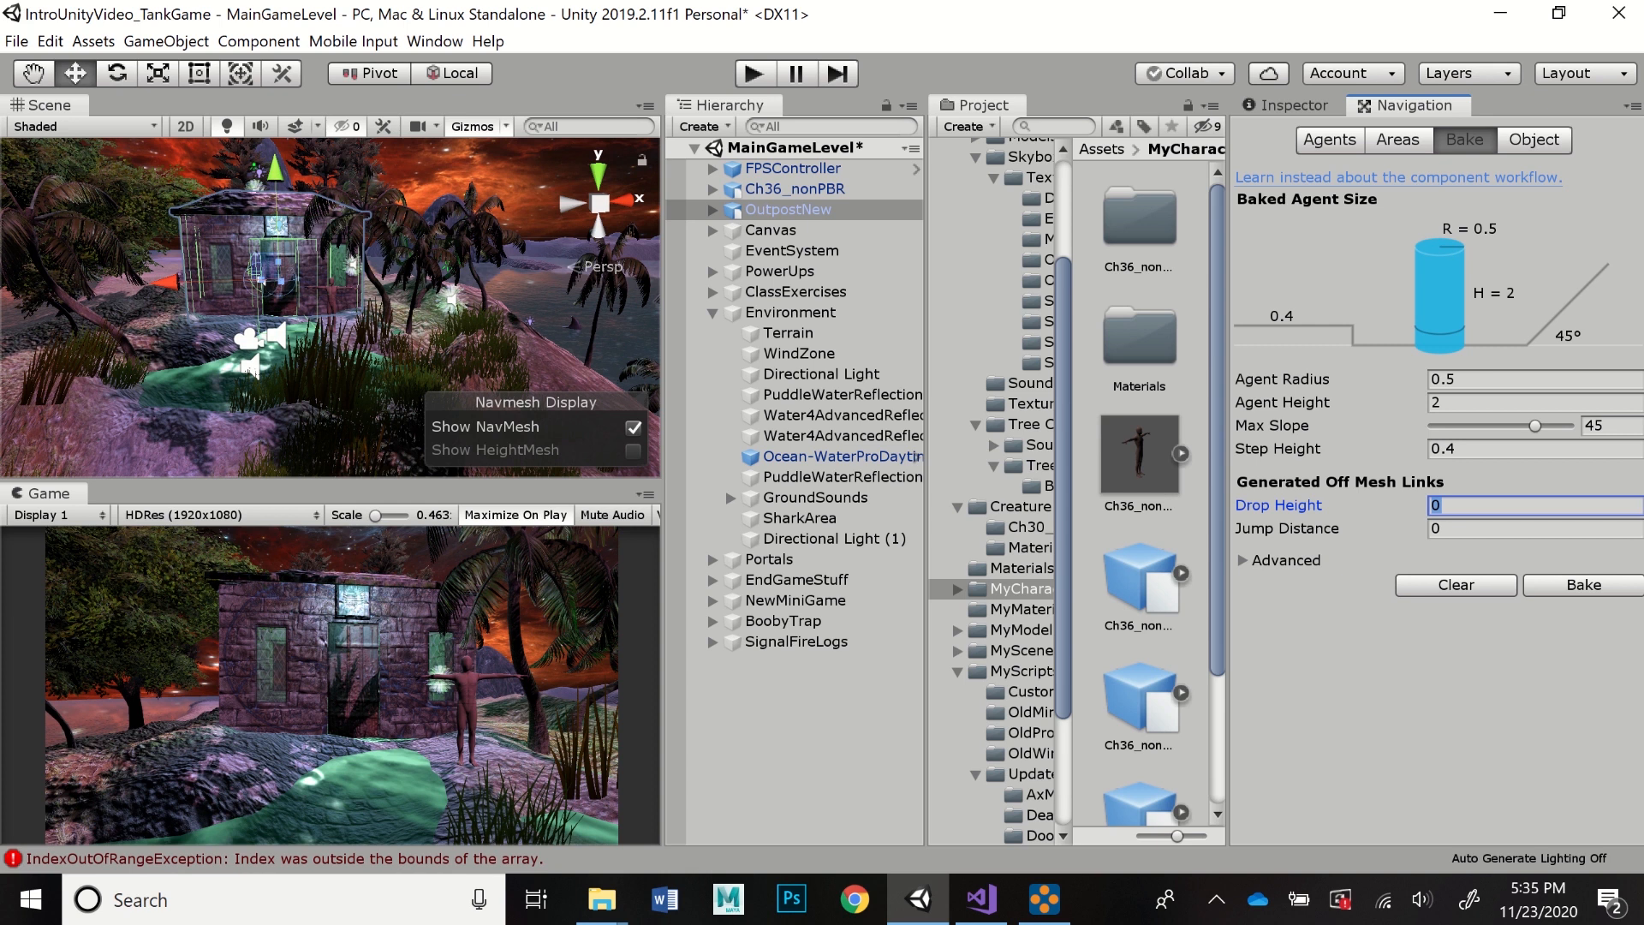
pyautogui.write('6')
pyautogui.press('Tab')
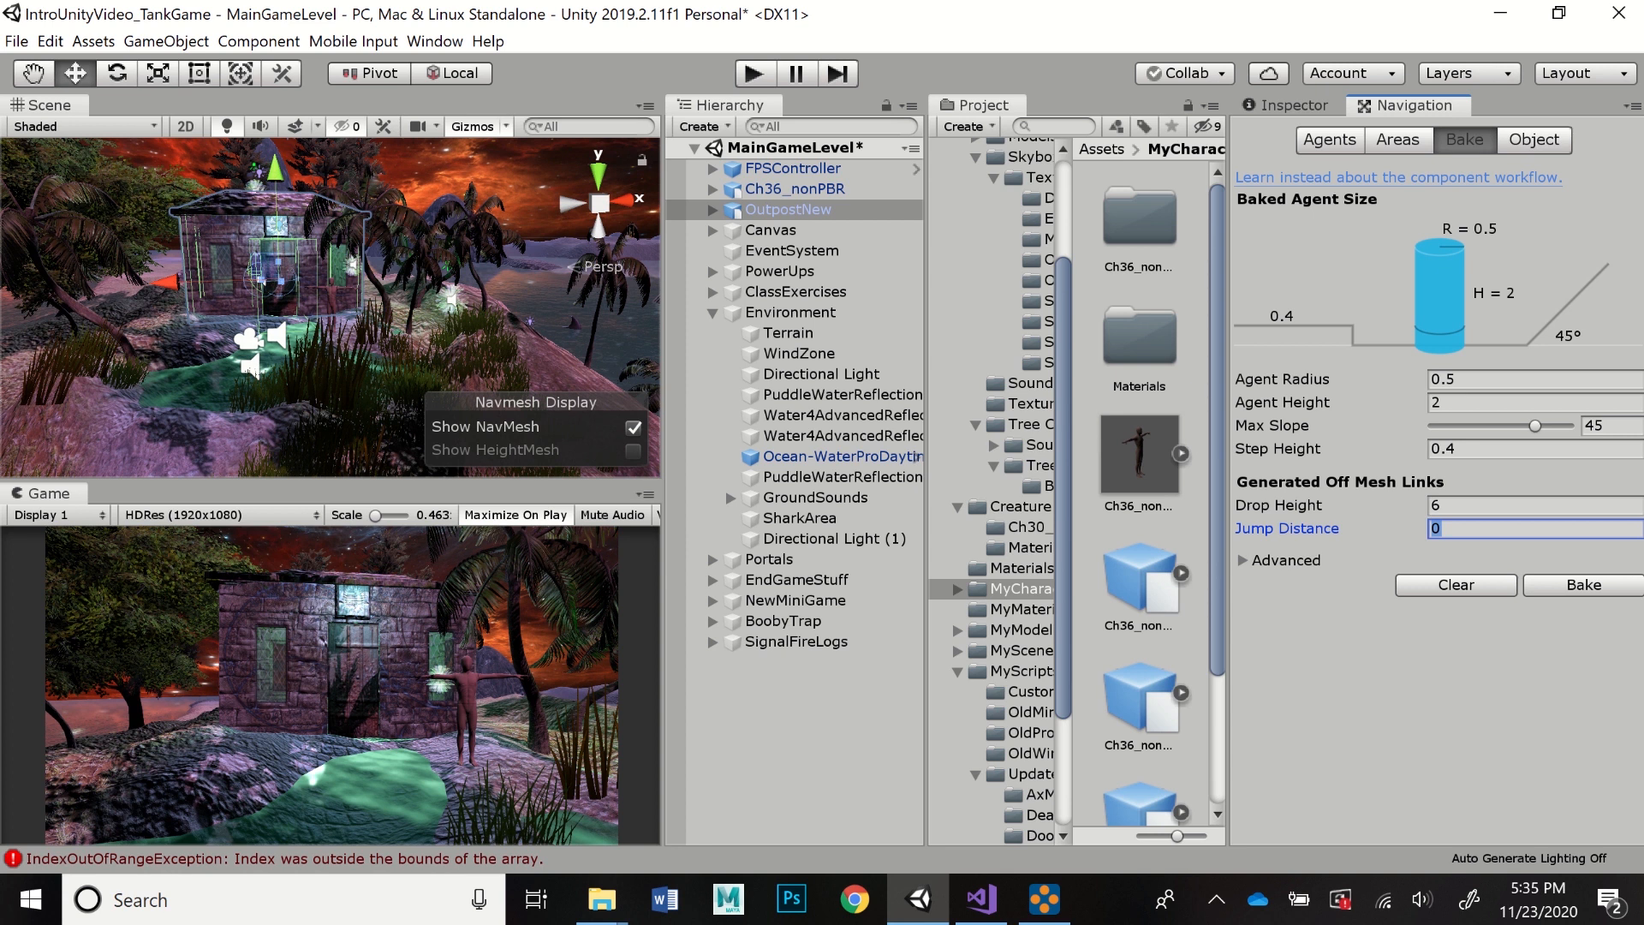
pyautogui.write('6')
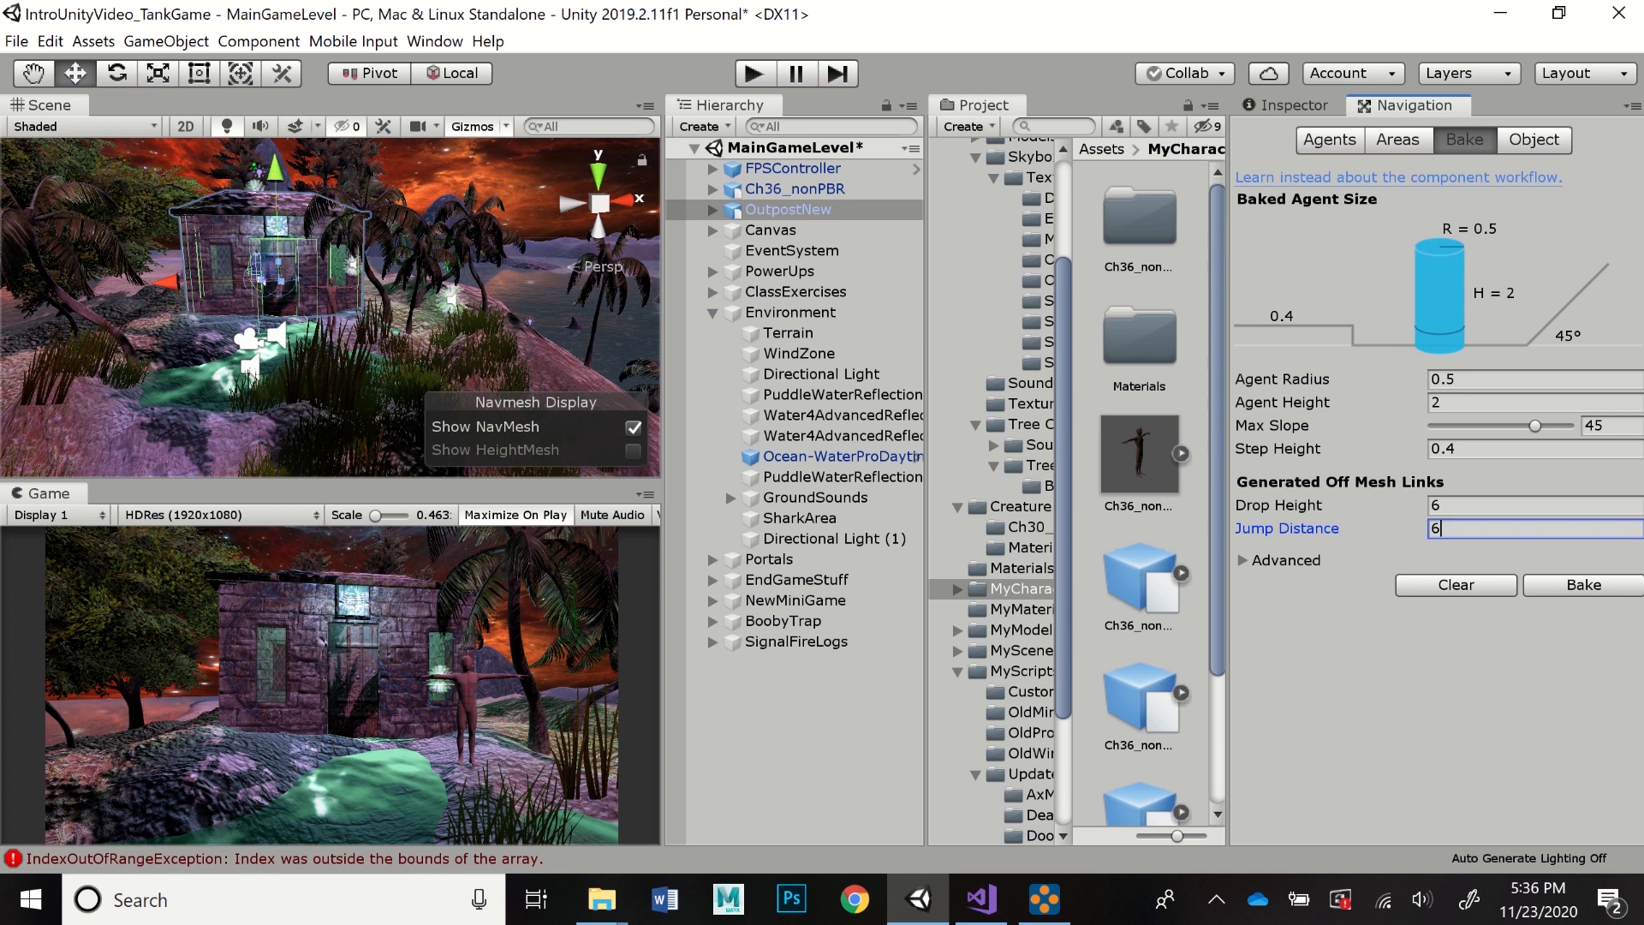
# - Set the baked agent's Max Slope to 55.8 degrees and Step Height to 0.42, and bake the NavMesh
pyautogui.moveTo(1535, 426); pyautogui.dragTo(1551, 426)
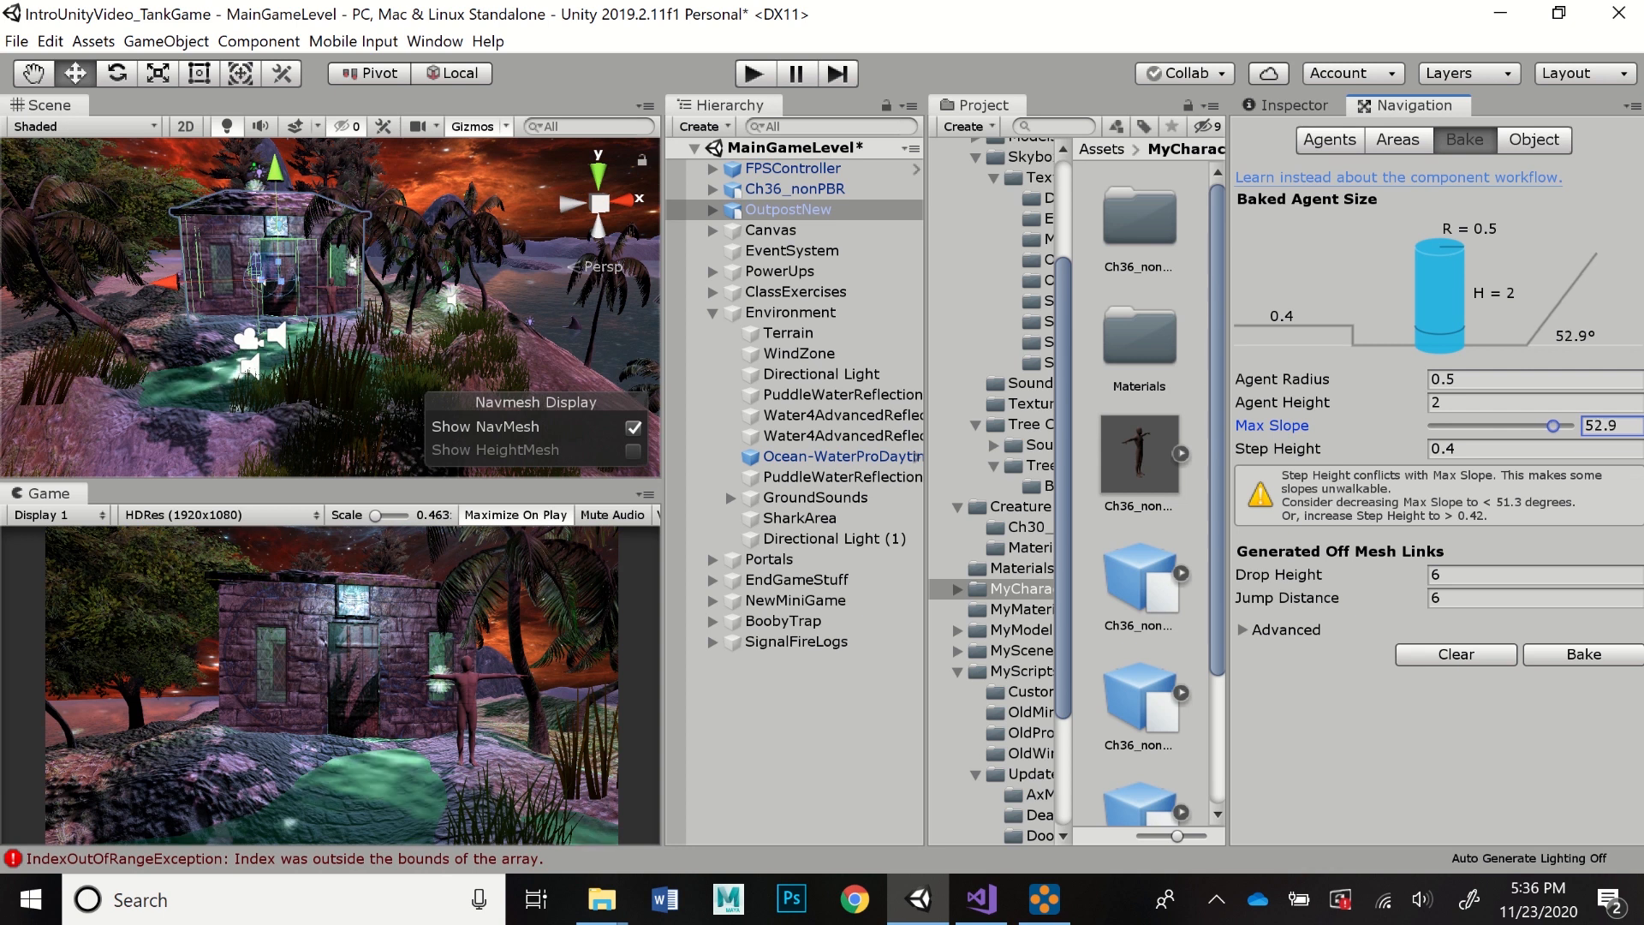
pyautogui.moveTo(1550, 426); pyautogui.dragTo(1560, 426)
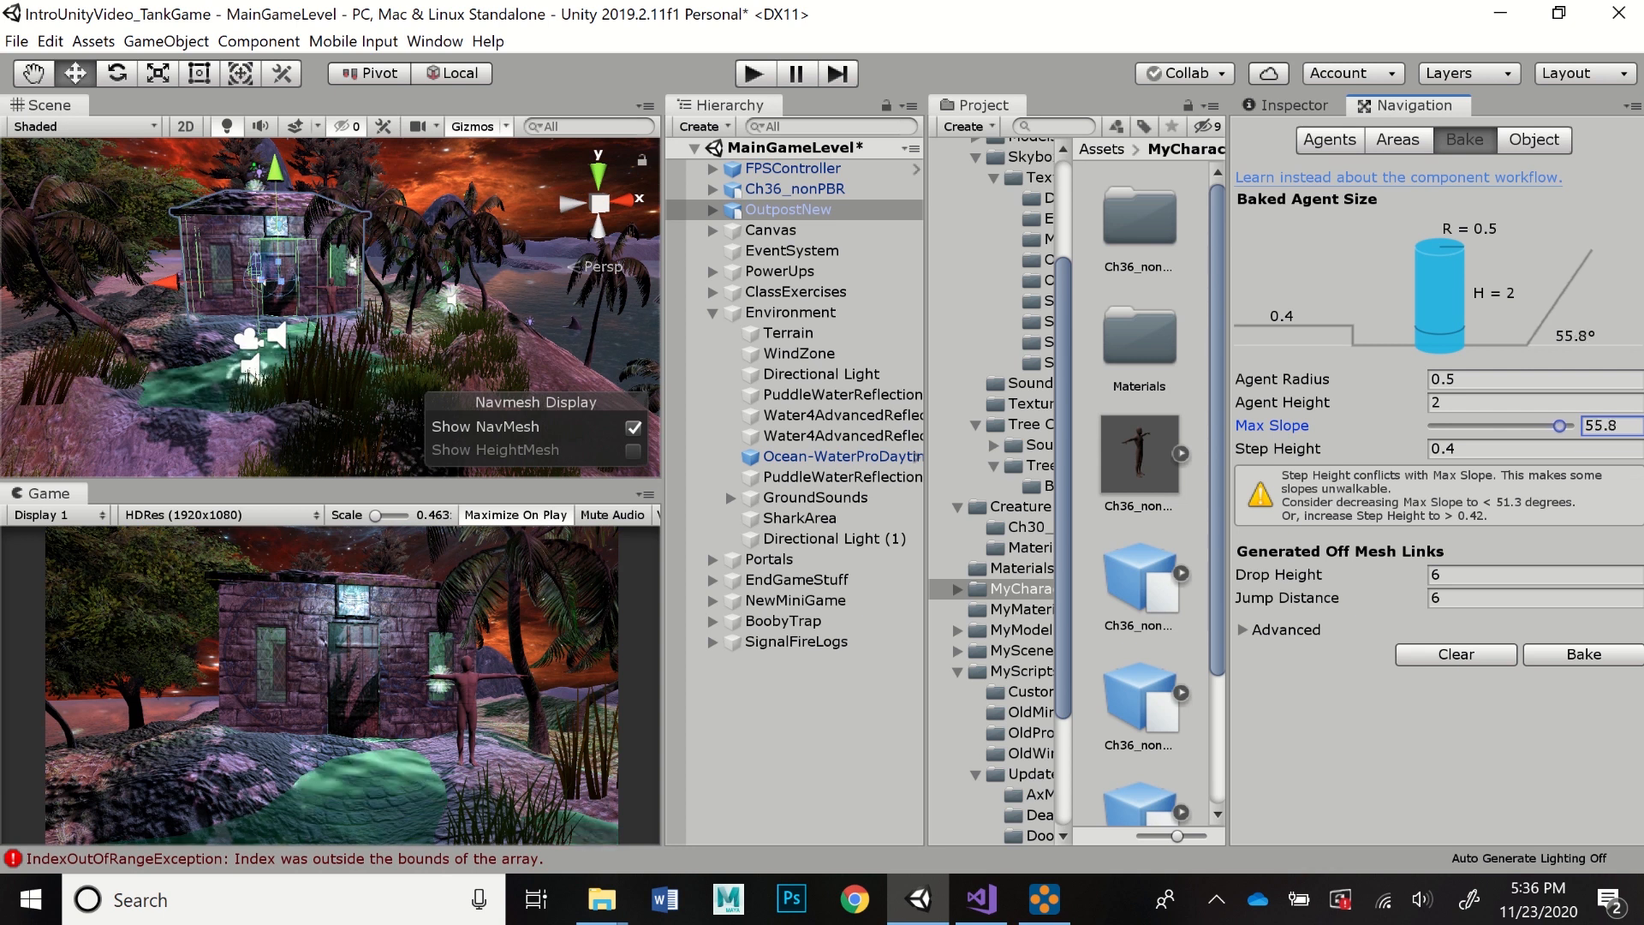
pyautogui.press('Tab')
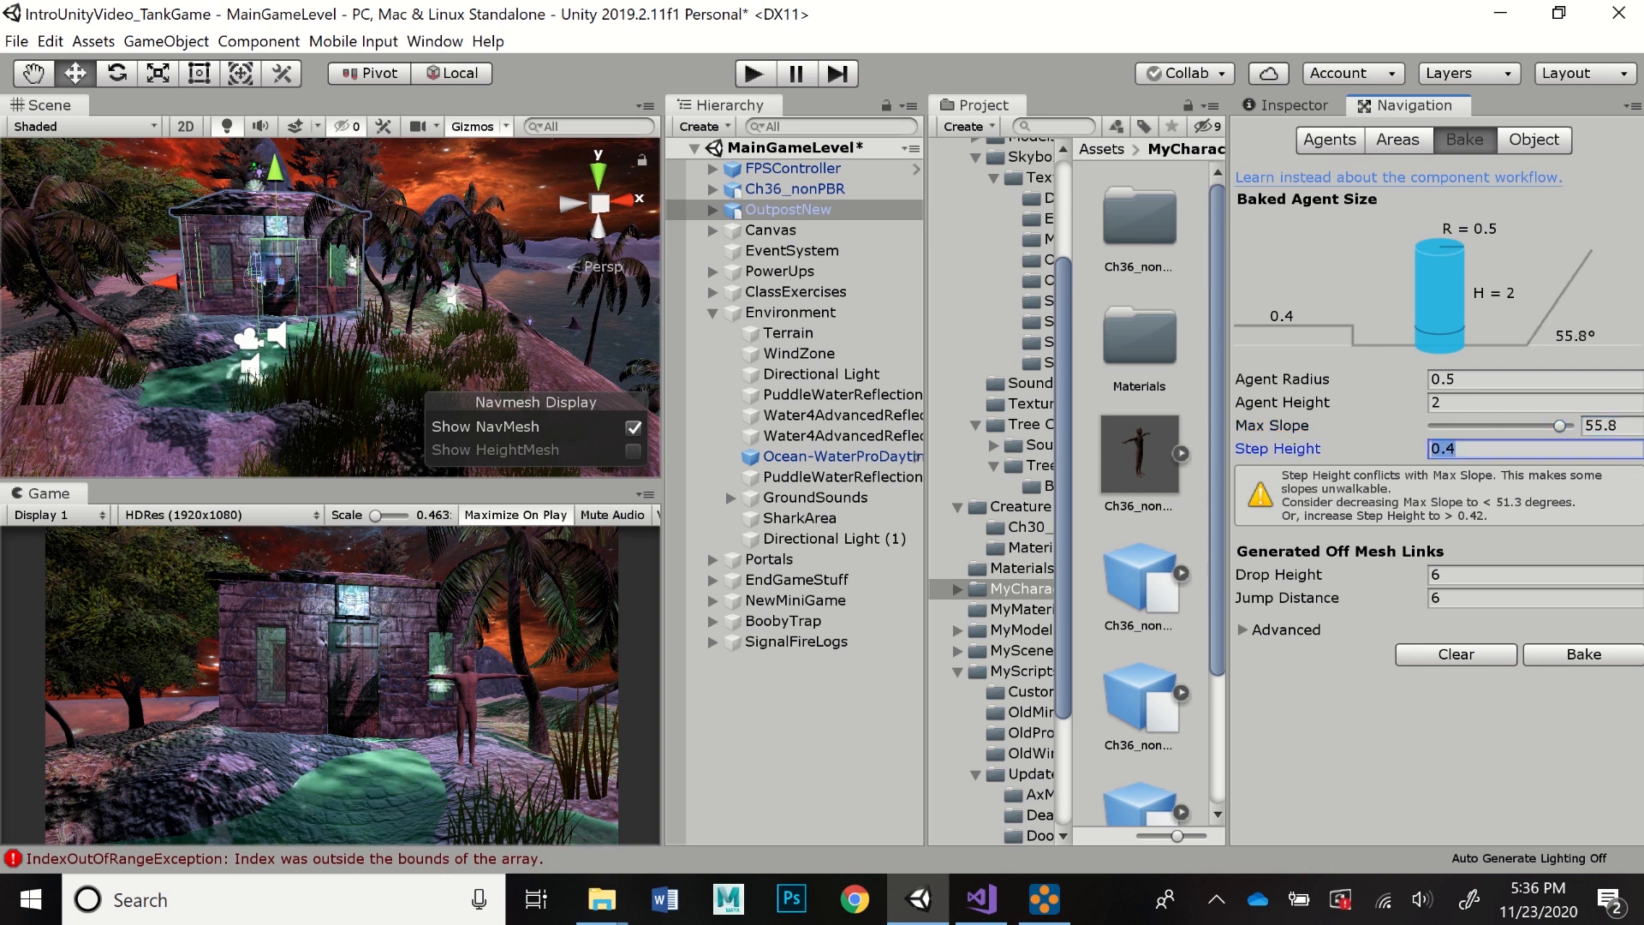
pyautogui.write('2')
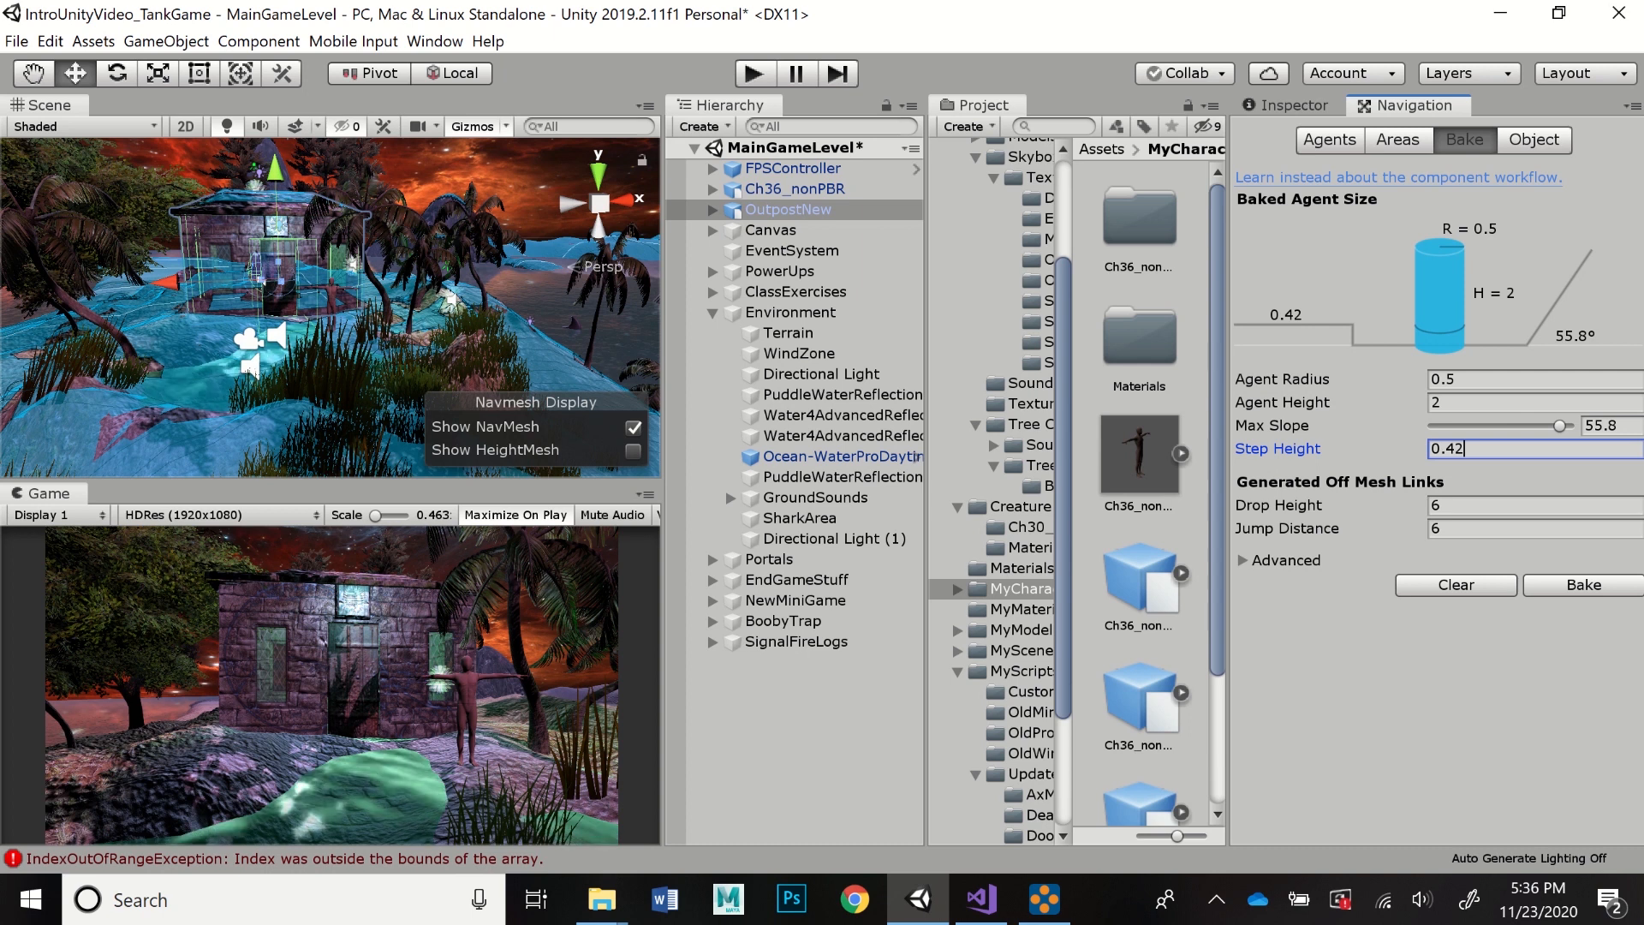
# - Examine the baked NavMesh coverage around the outpost and terrain, and turn off the NavMesh display
pyautogui.click(450, 298)
pyautogui.click(497, 184)
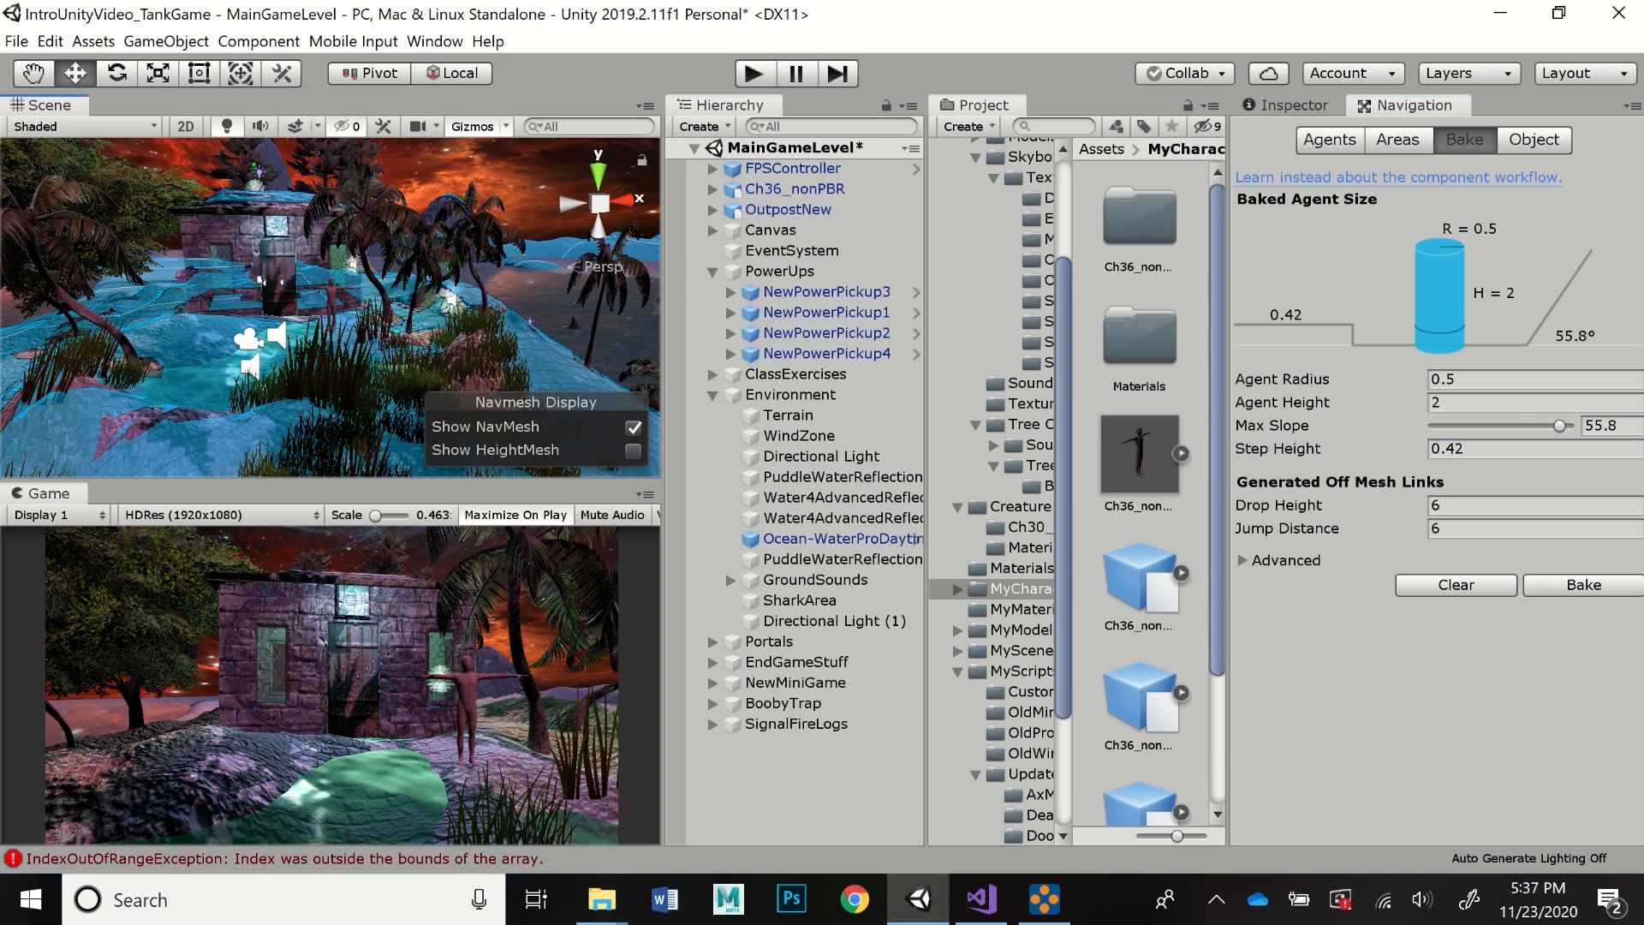
pyautogui.keyDown('alt'); pyautogui.moveTo(377, 223); pyautogui.dragTo(320, 263); pyautogui.keyUp('alt')
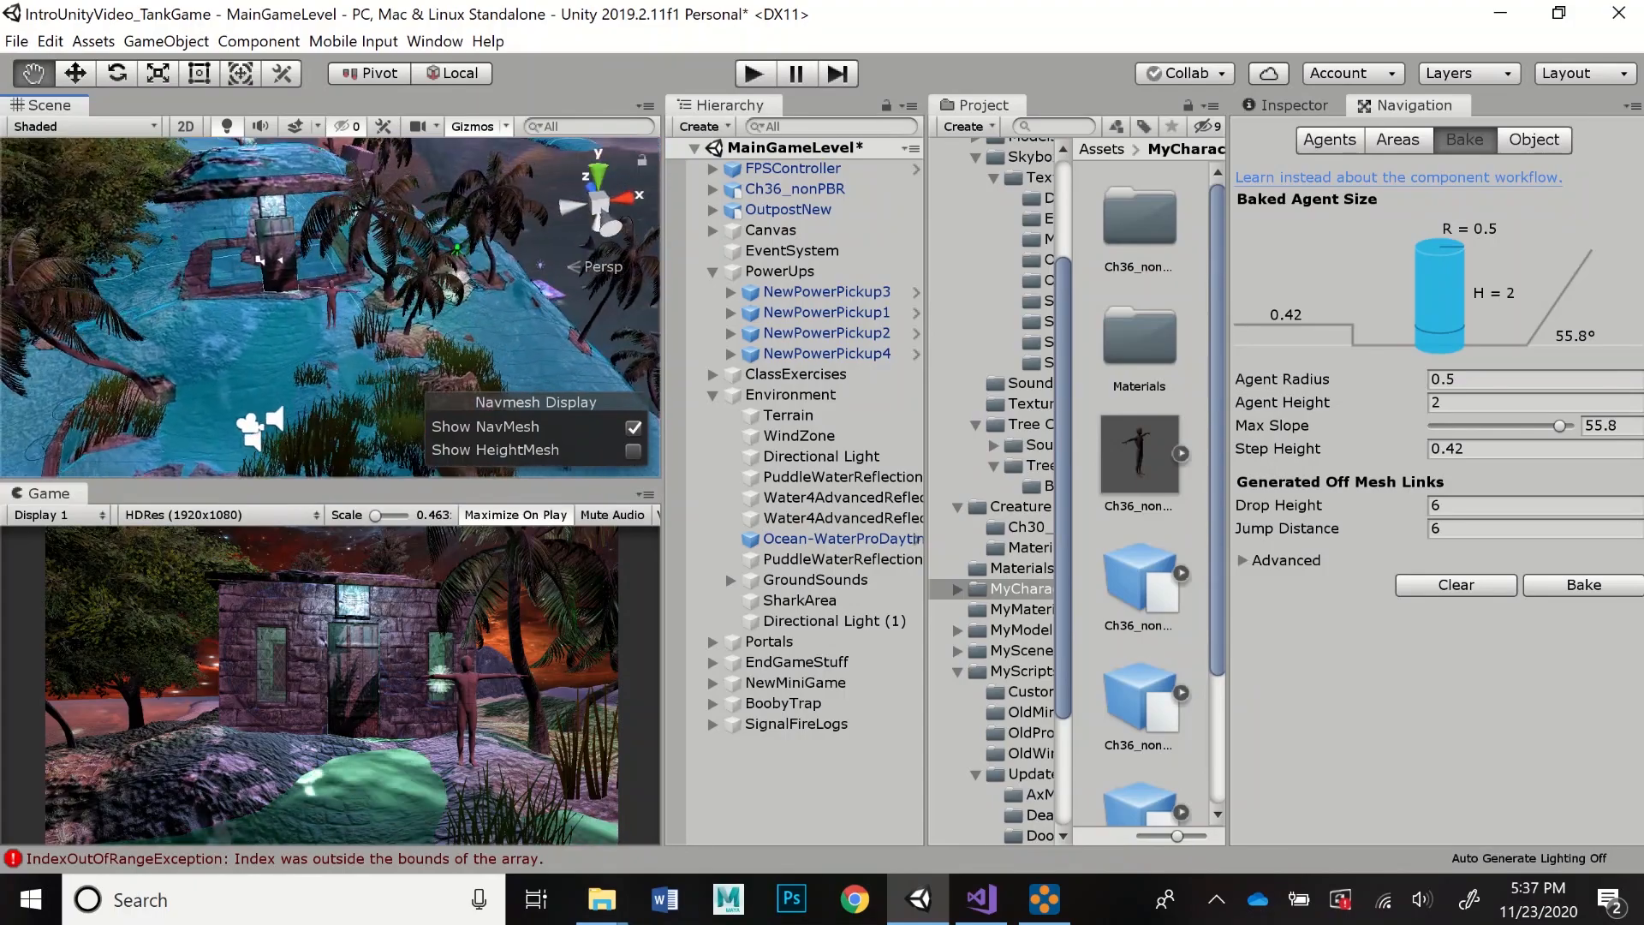
pyautogui.keyDown('alt'); pyautogui.moveTo(343, 343); pyautogui.dragTo(455, 287); pyautogui.keyUp('alt')
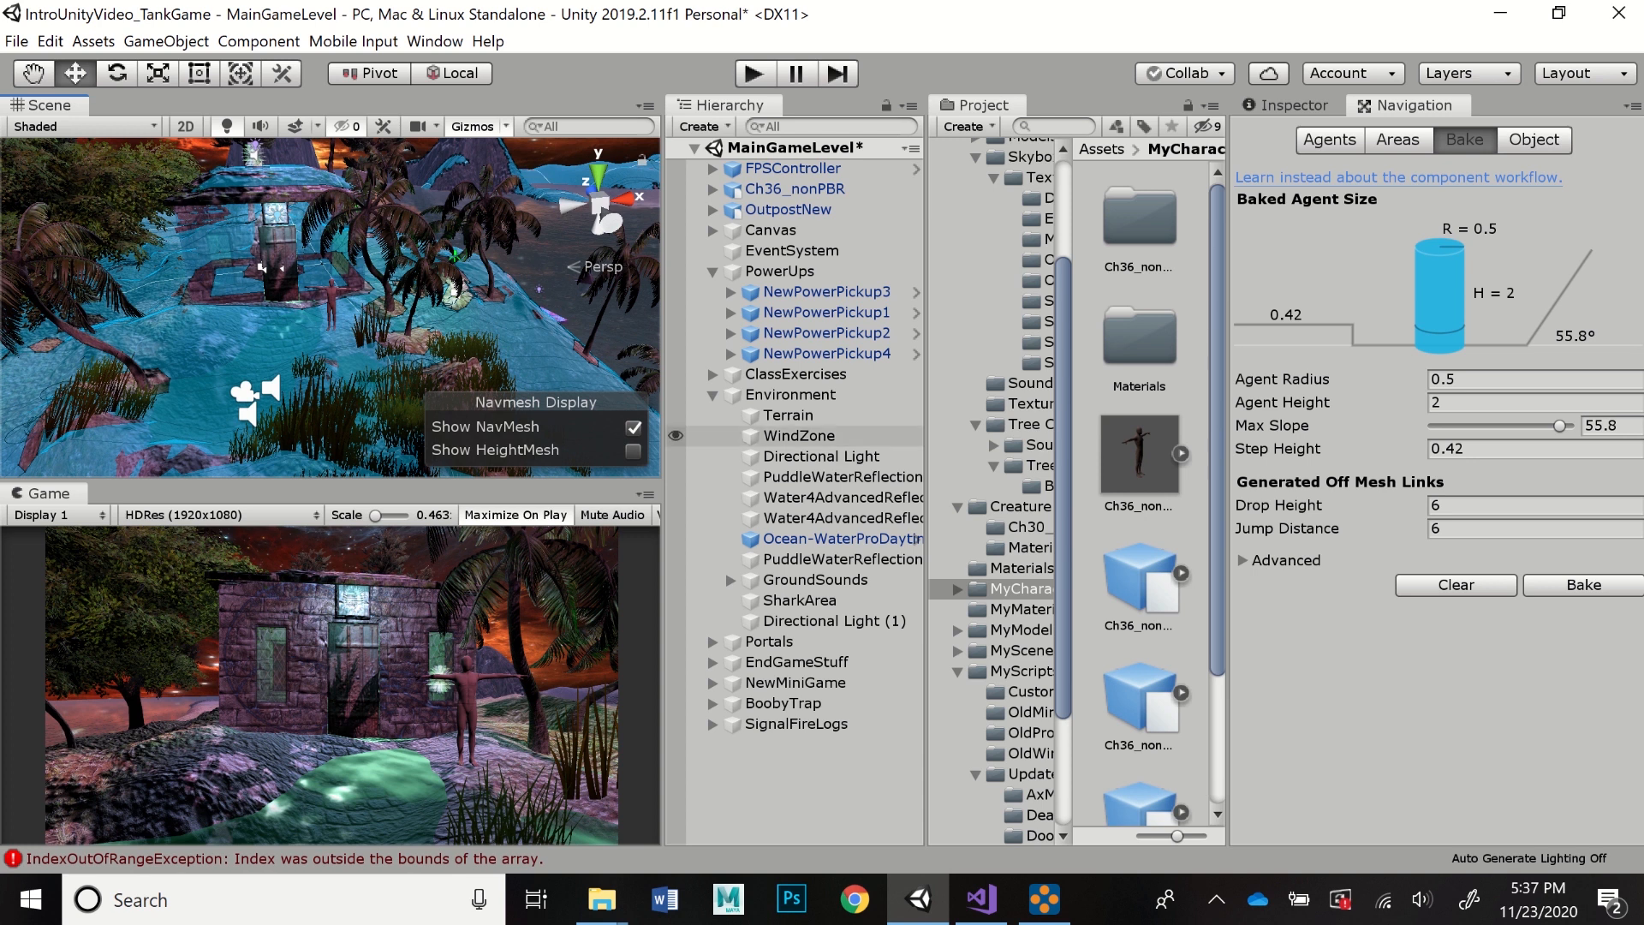
pyautogui.click(634, 426)
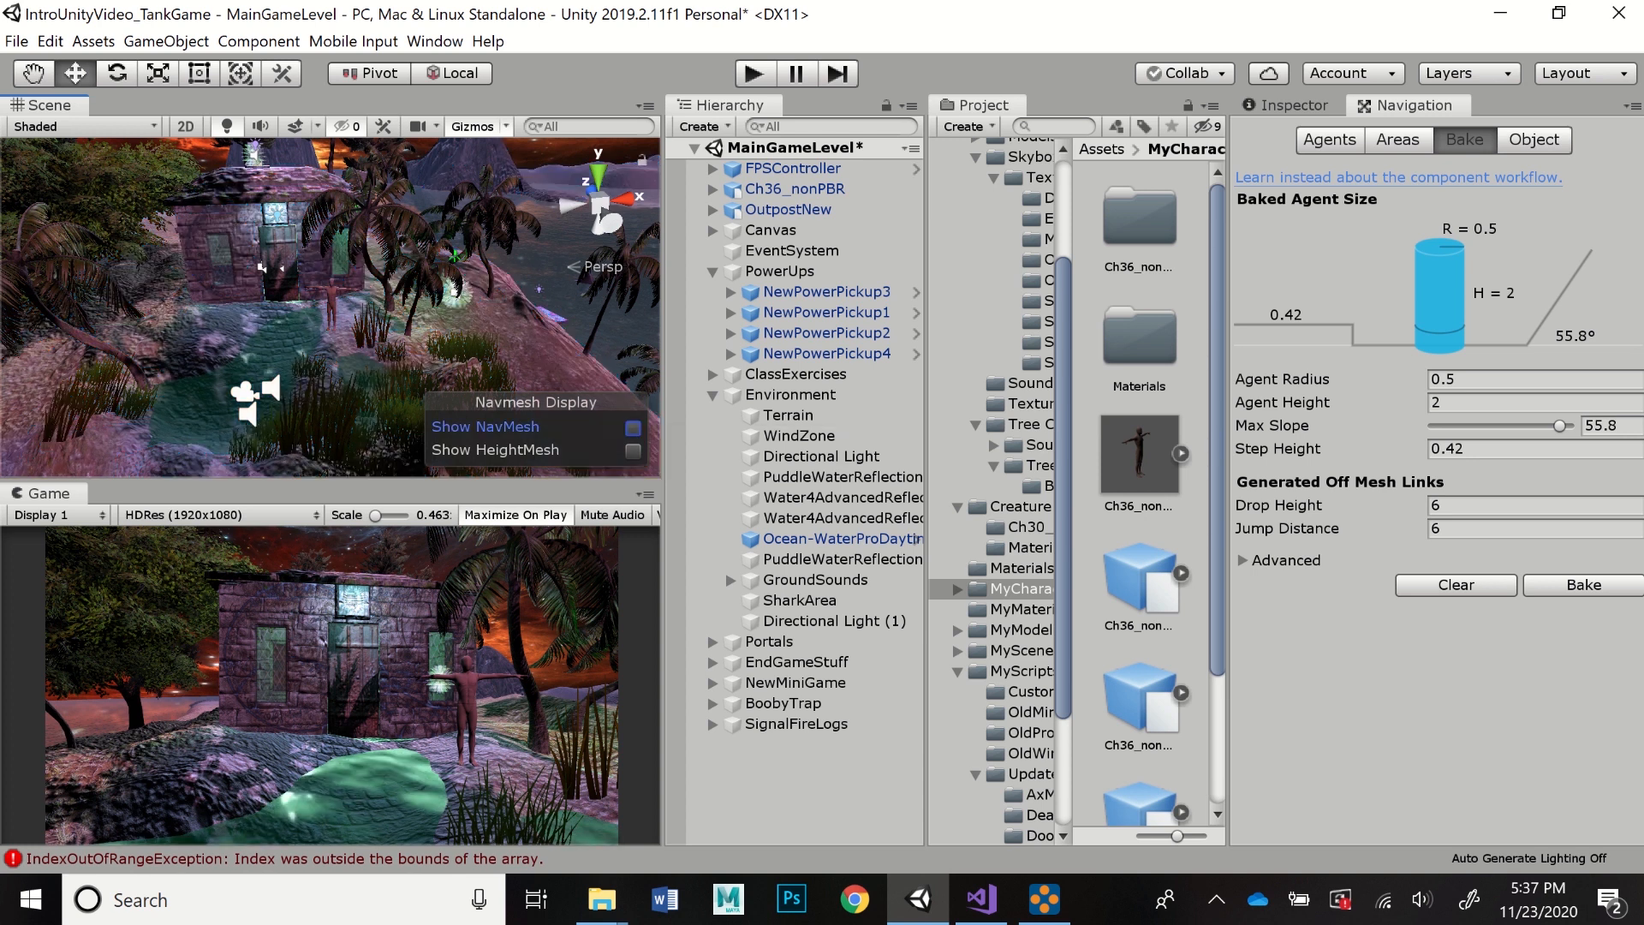
# - Check the components of the Ch36_nonPBR character and play-test how it follows the player, ending with the game stopped
pyautogui.click(1293, 105)
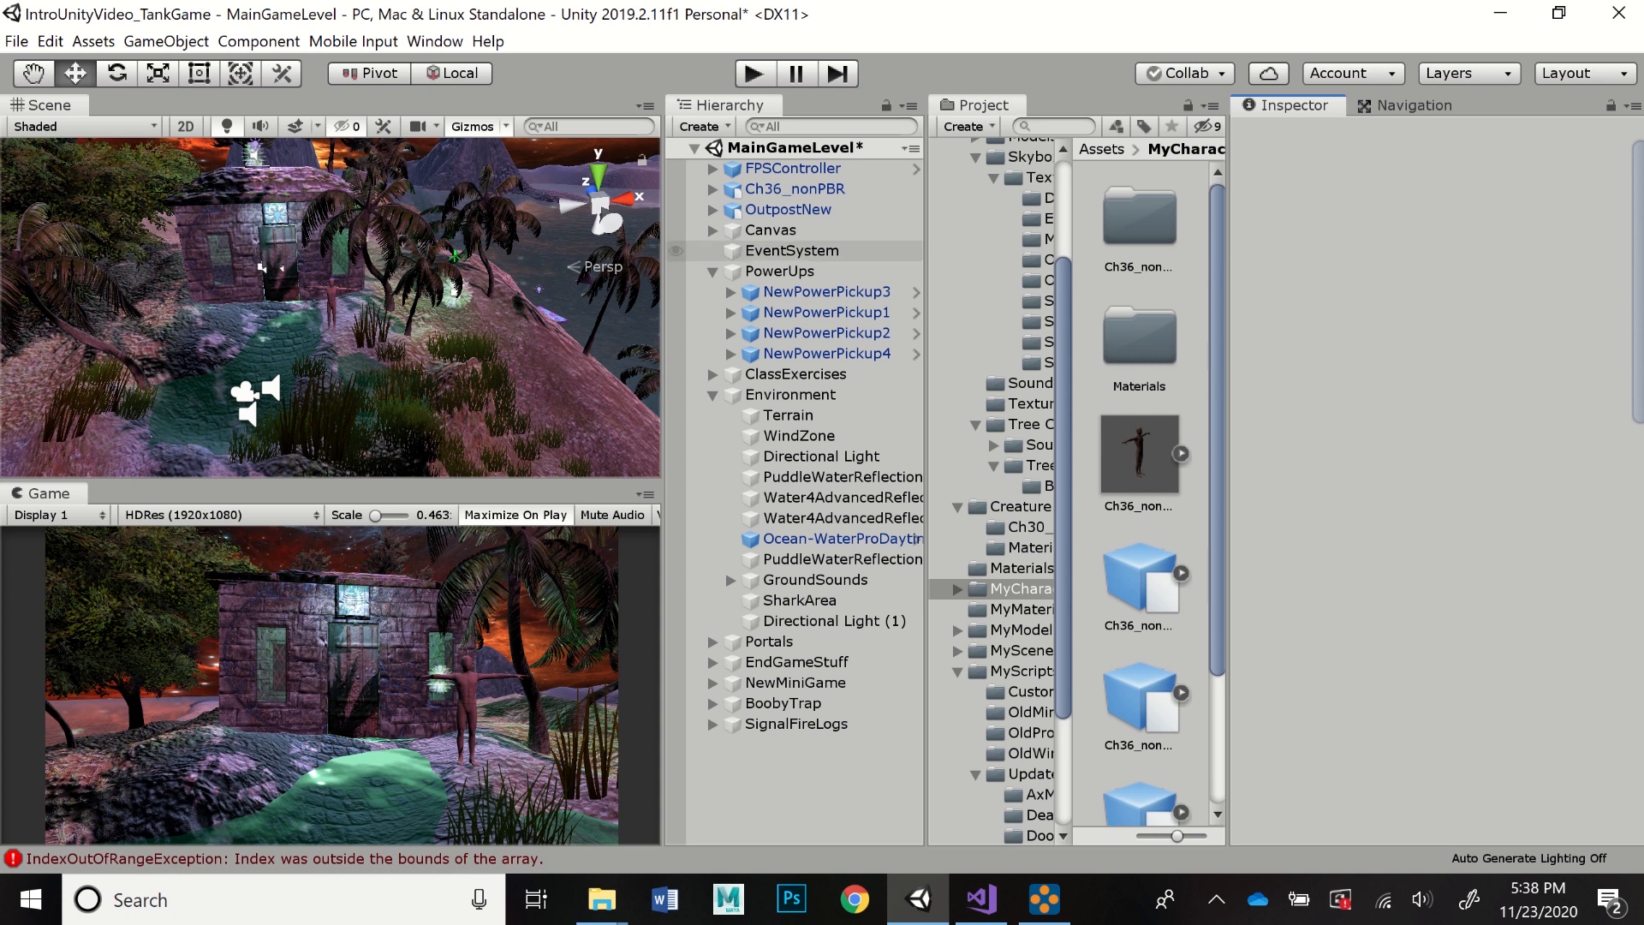
pyautogui.click(794, 189)
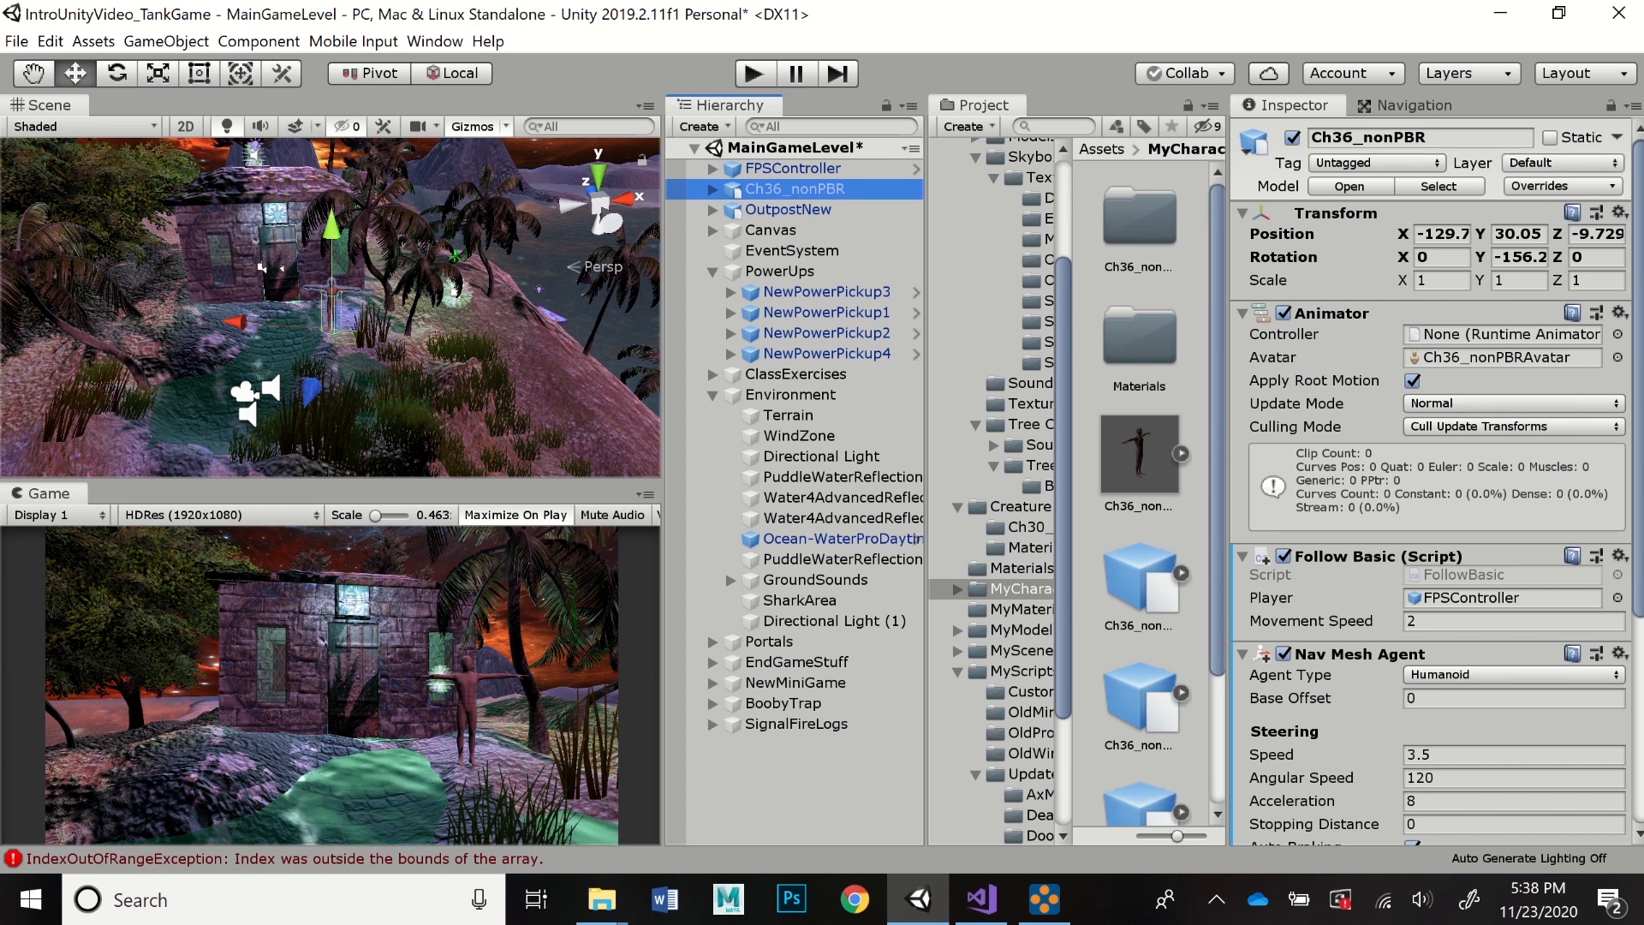
pyautogui.hotkey('ctrl', 'p')
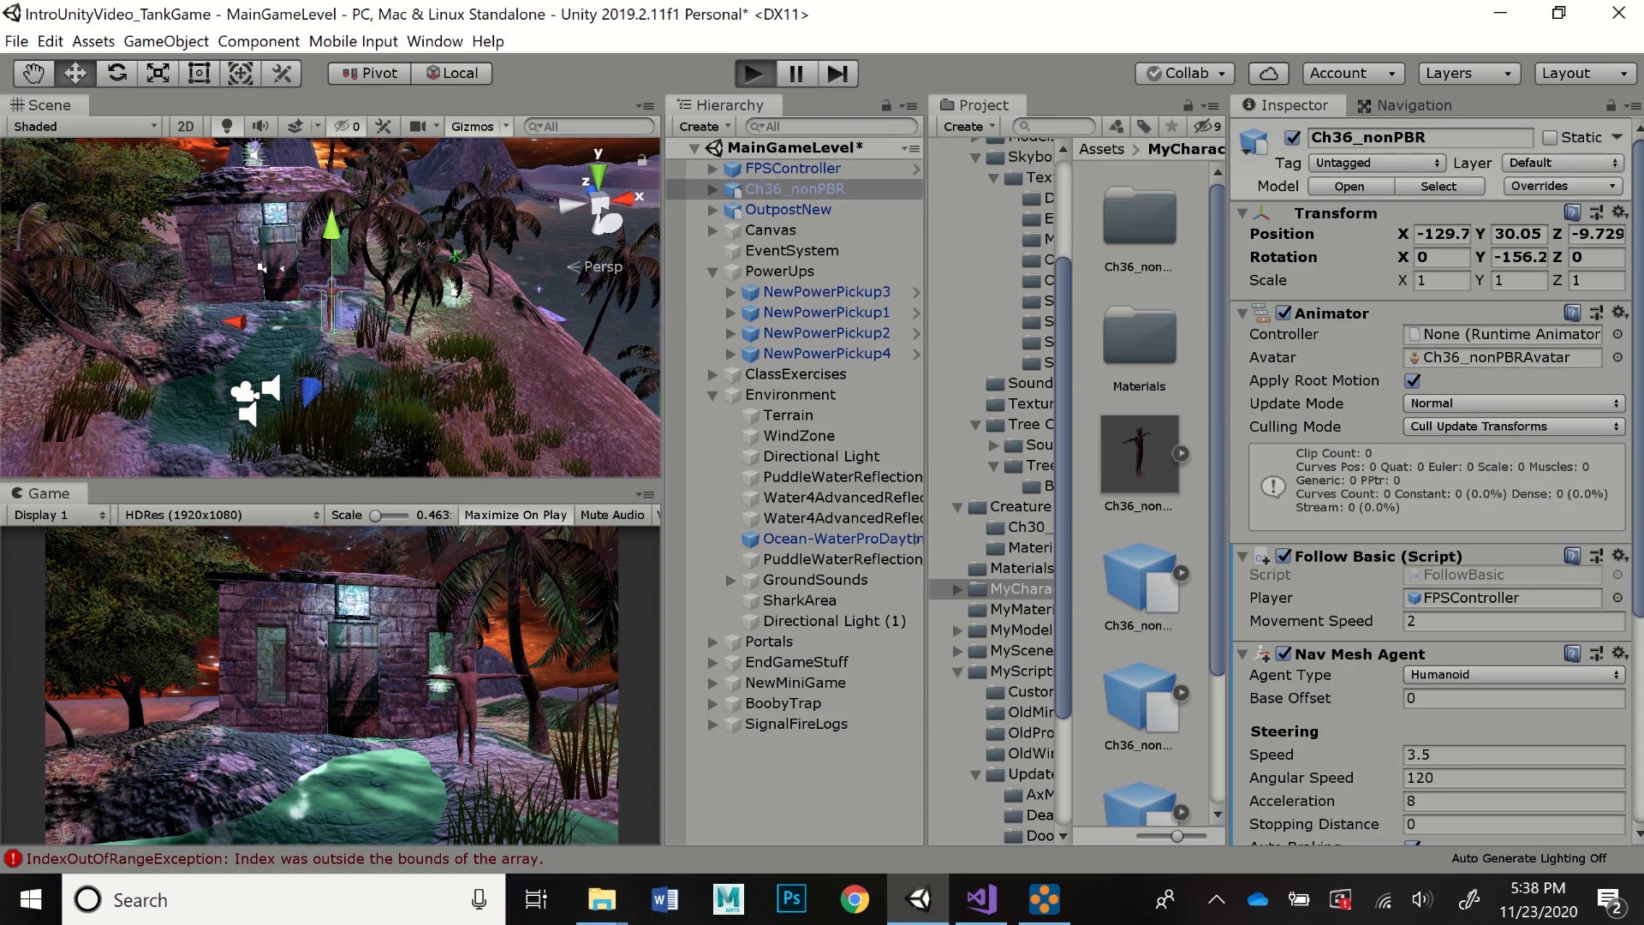
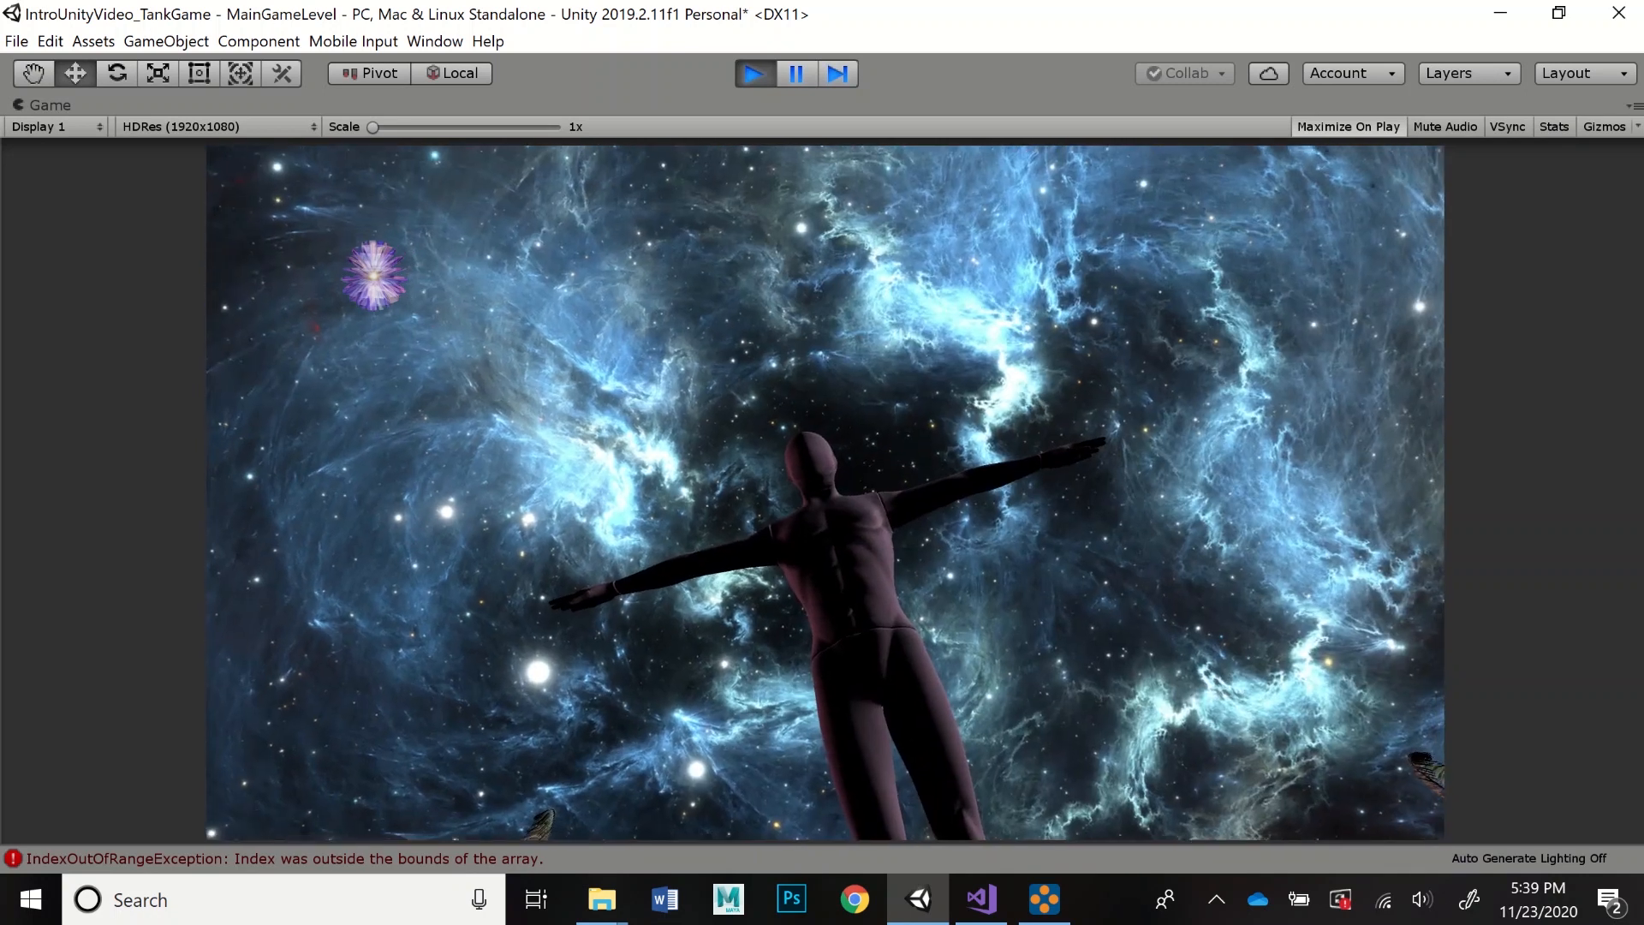
pyautogui.hotkey('ctrl', 'p')
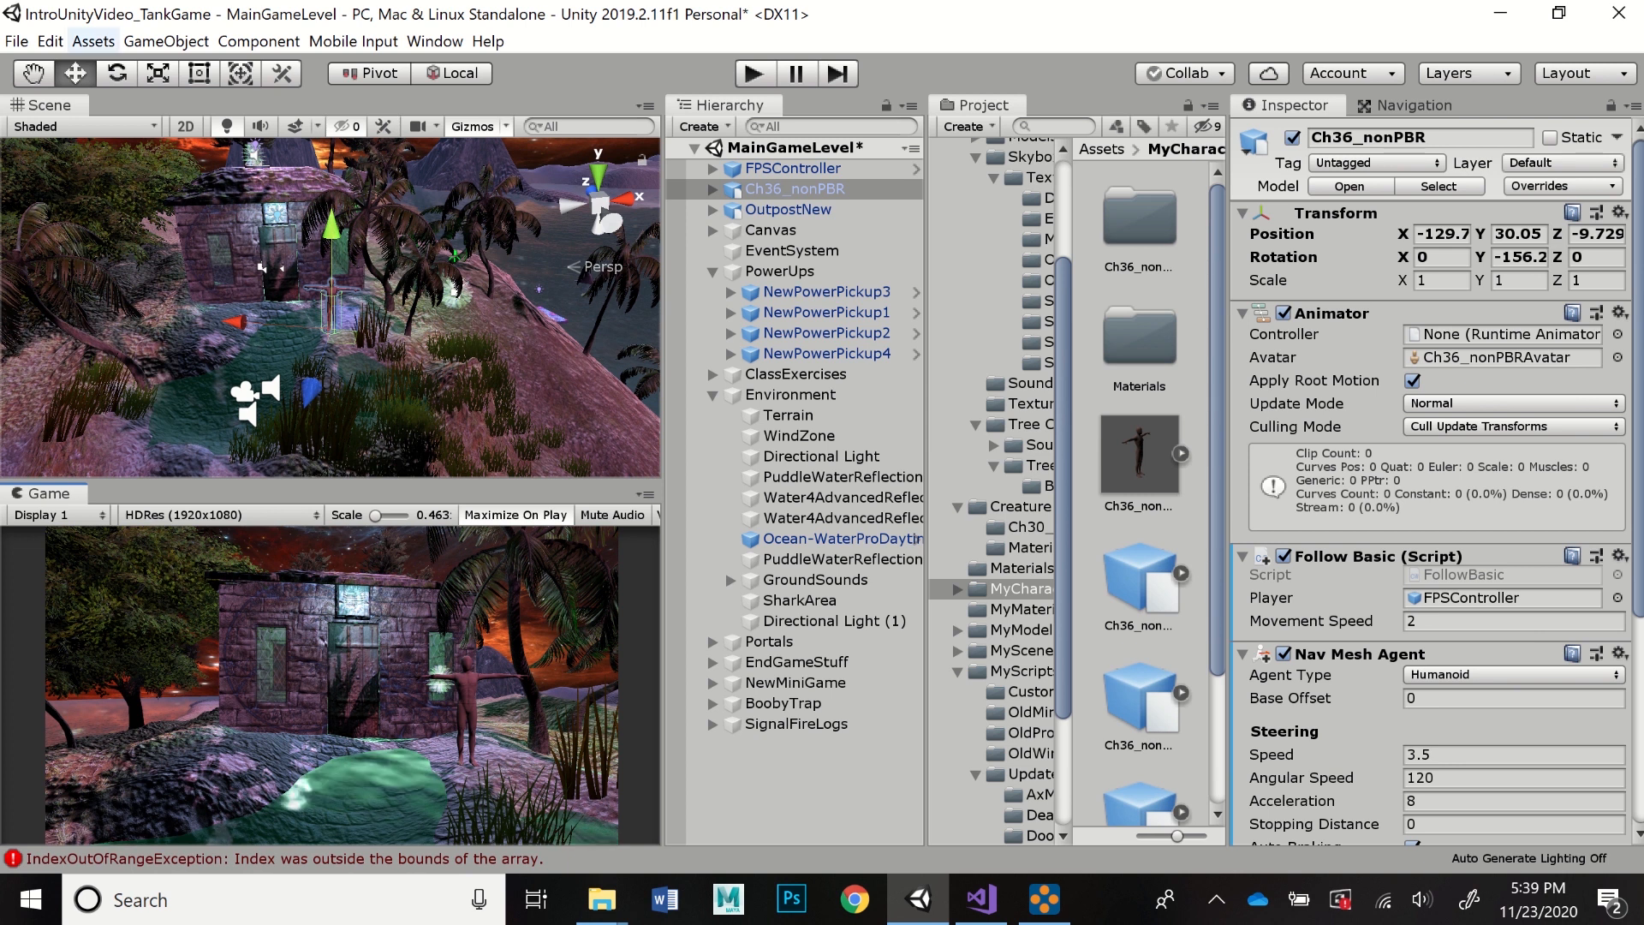
# - Move the Ch36_nonPBR character onto the outpost's roof, at about Y 37.5 and Z -2.25
pyautogui.moveTo(332, 226); pyautogui.dragTo(332, 65)
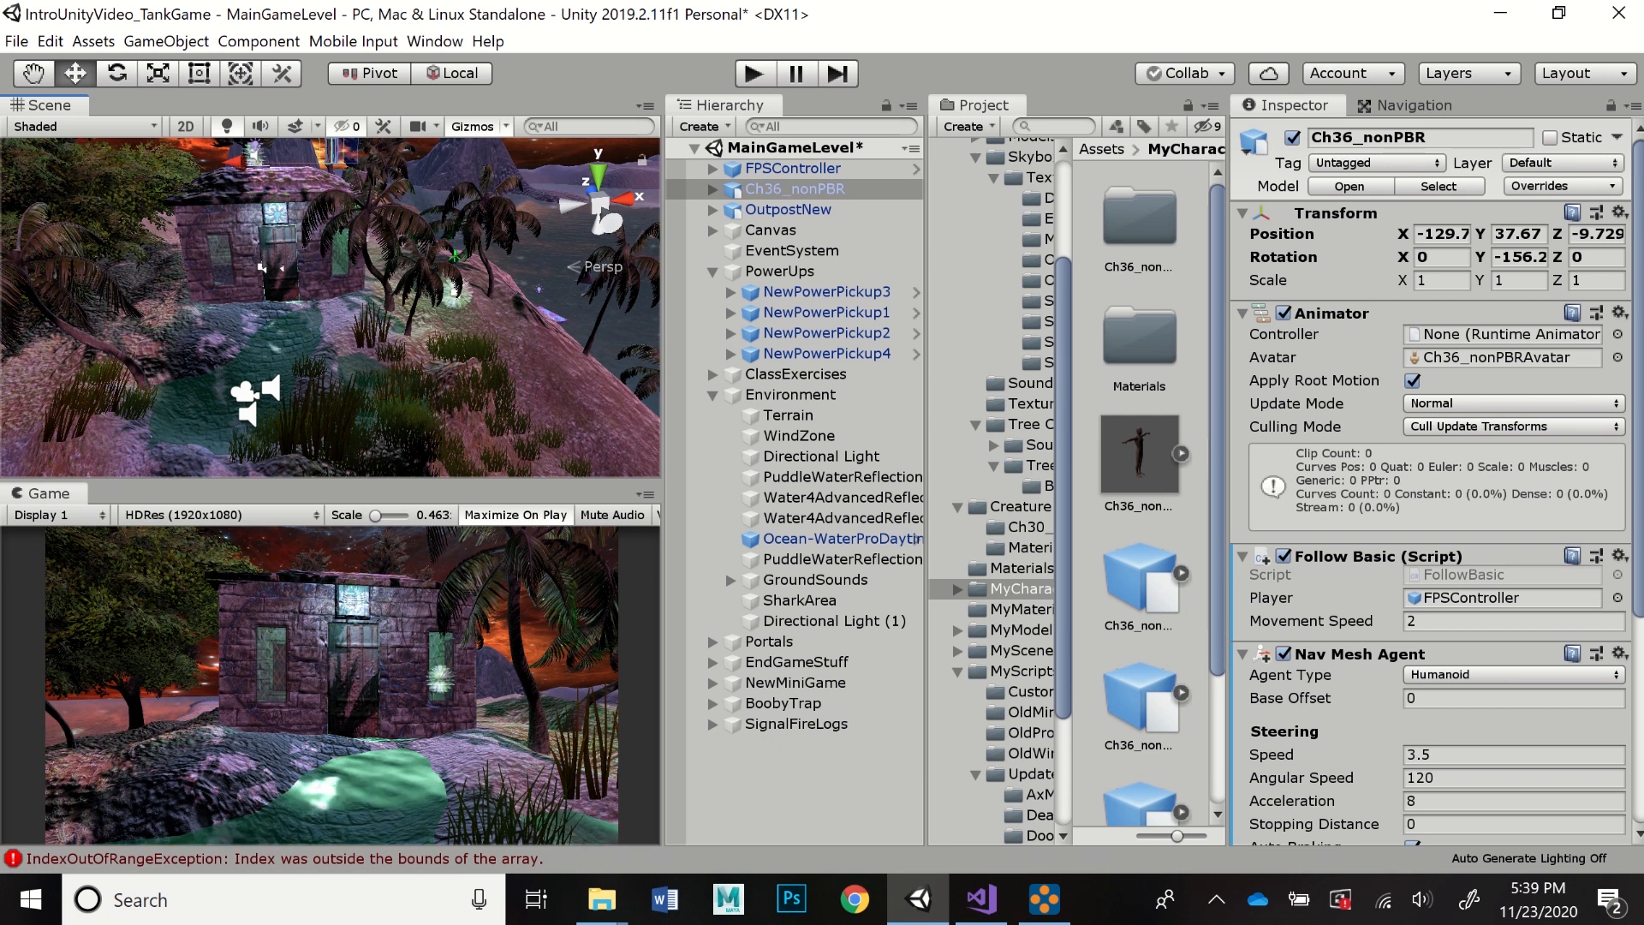
pyautogui.click(794, 189)
pyautogui.doubleClick(794, 189)
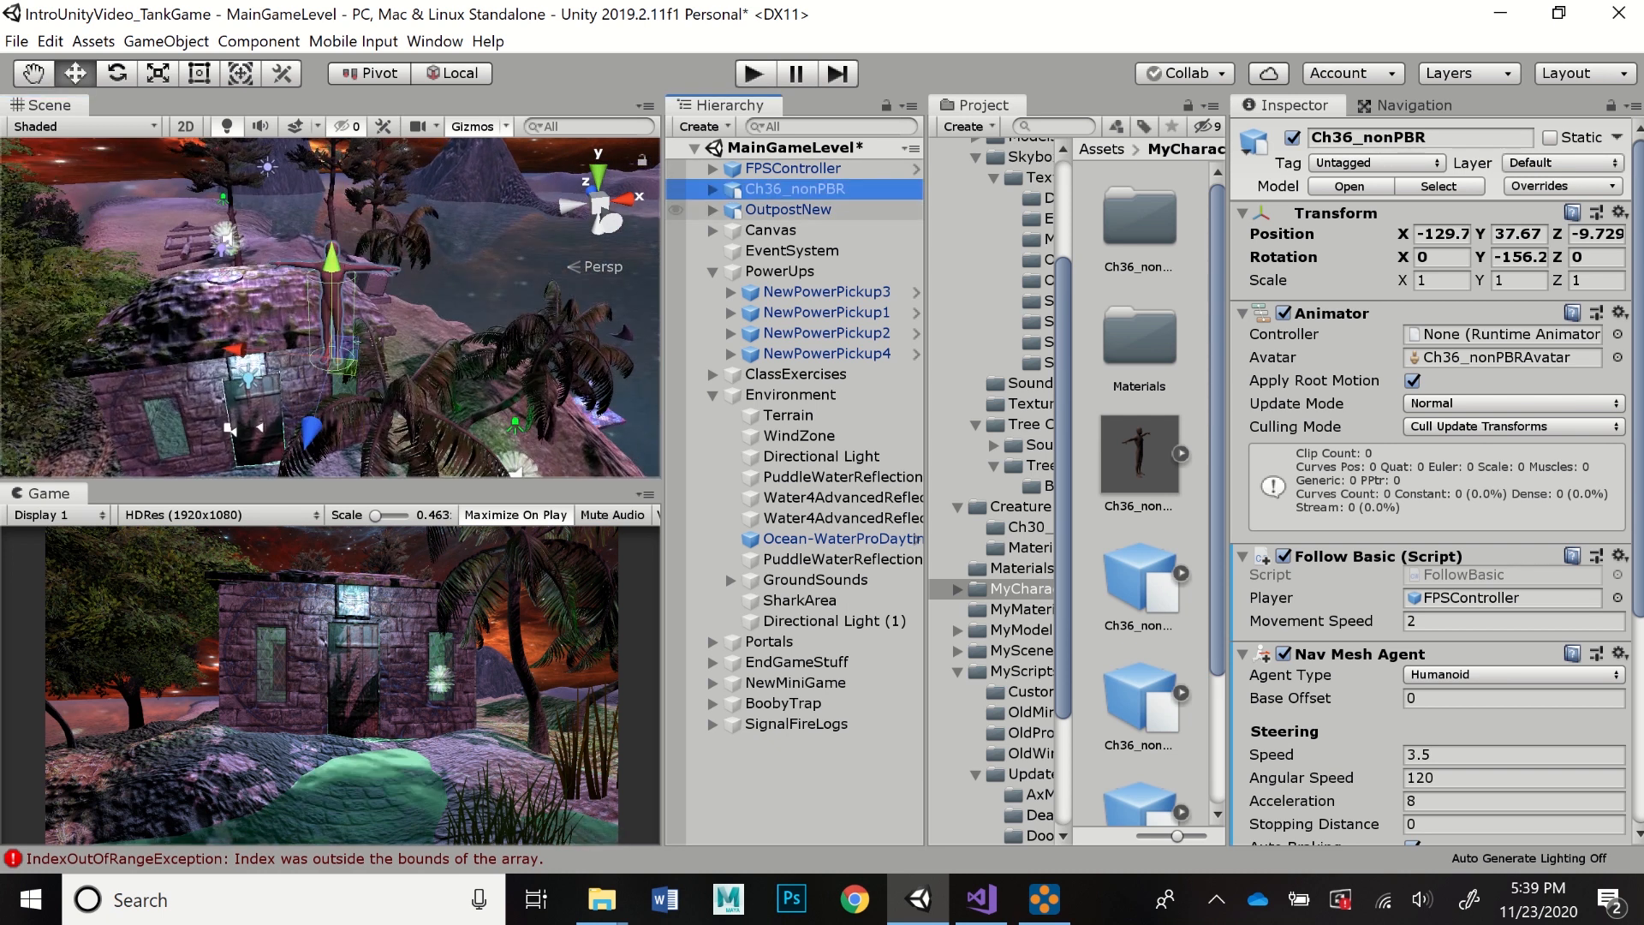
pyautogui.moveTo(312, 433); pyautogui.dragTo(207, 319)
pyautogui.moveTo(247, 163)
pyautogui.mouseDown()
pyautogui.moveTo(249, 182)
pyautogui.moveTo(247, 168)
pyautogui.mouseUp()
pyautogui.moveTo(210, 322); pyautogui.dragTo(224, 309)
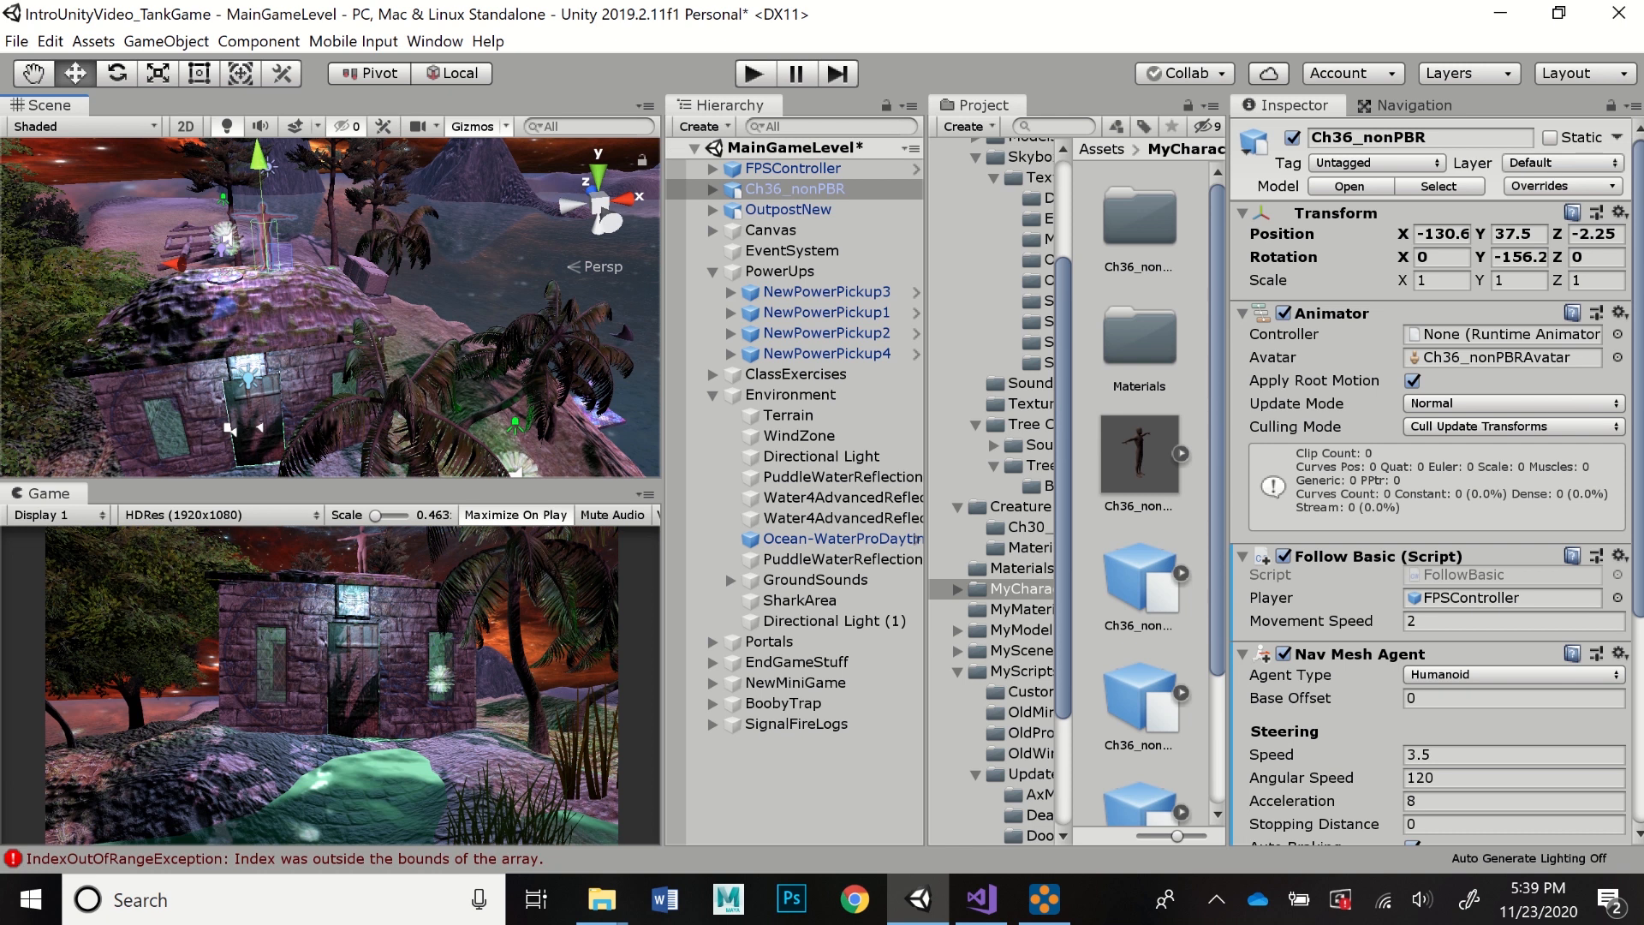
# - Play-test the character starting on the outpost roof, stop the game, and turn on the NavMesh display to check the roof
pyautogui.hotkey('ctrl', 'p')
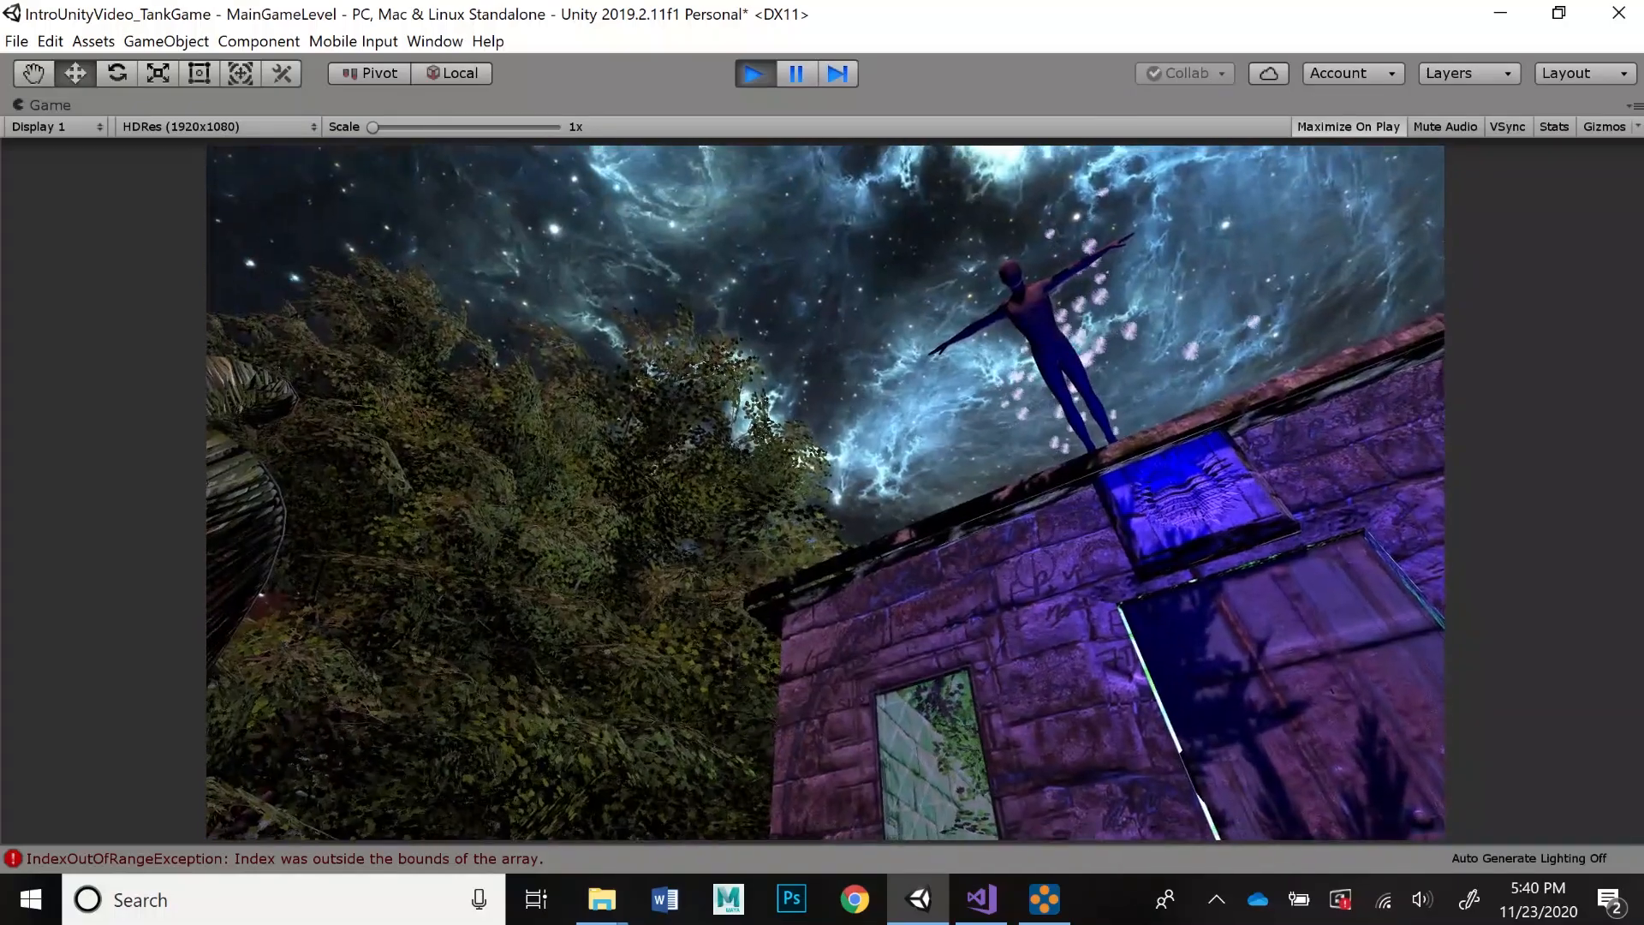
pyautogui.hotkey('ctrl', 'p')
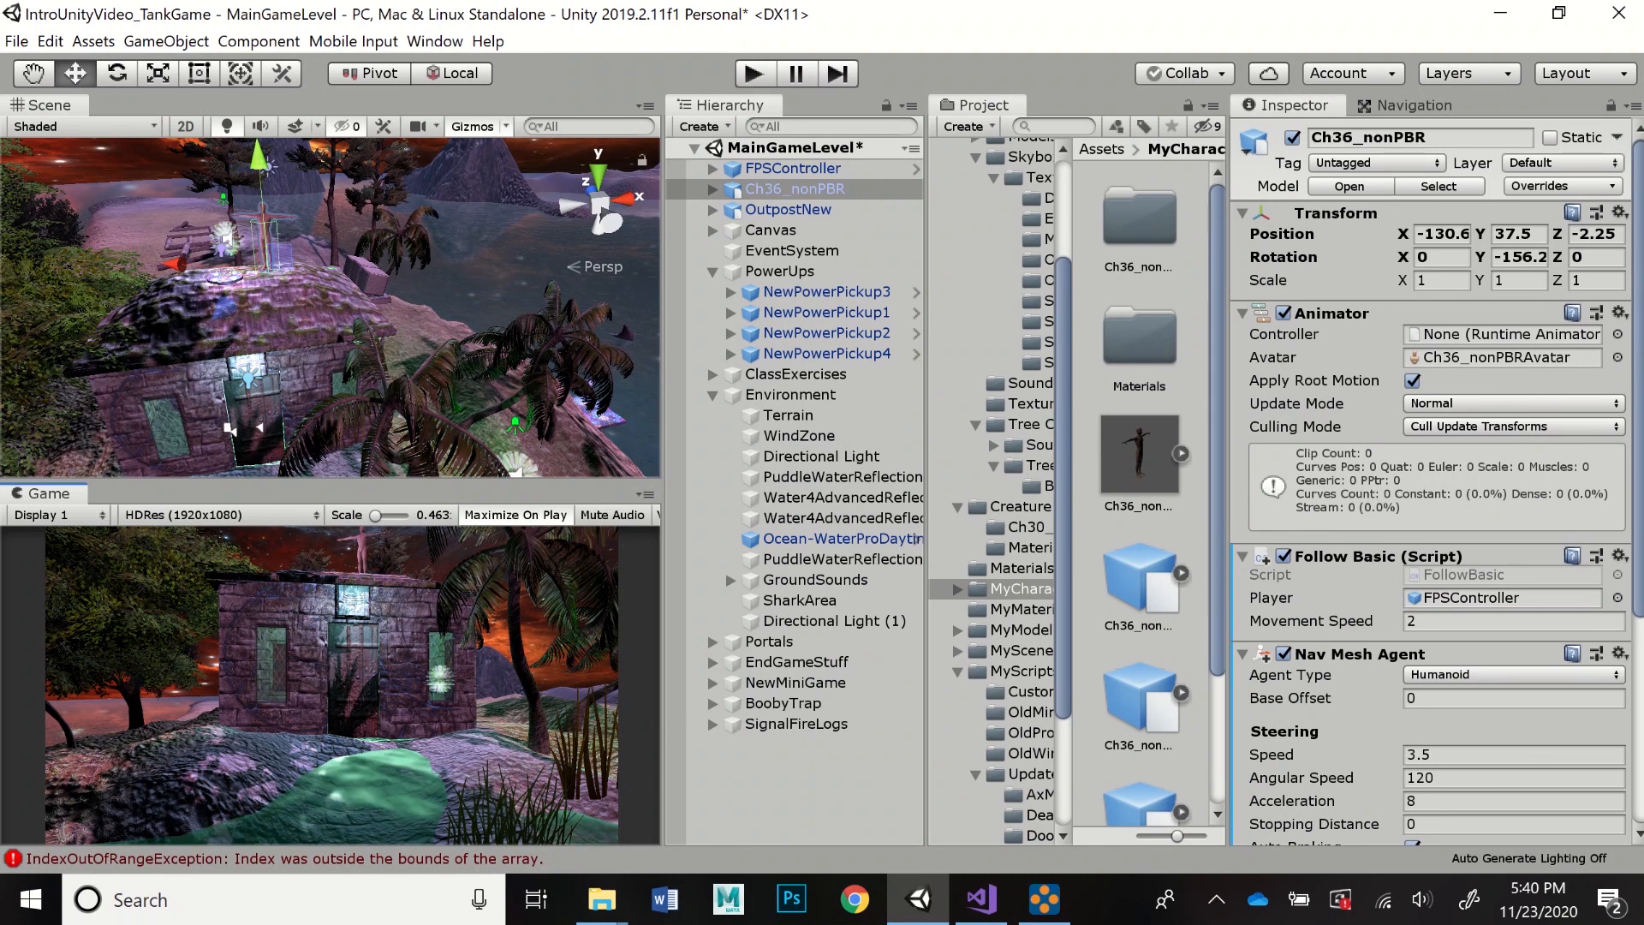
pyautogui.click(1413, 106)
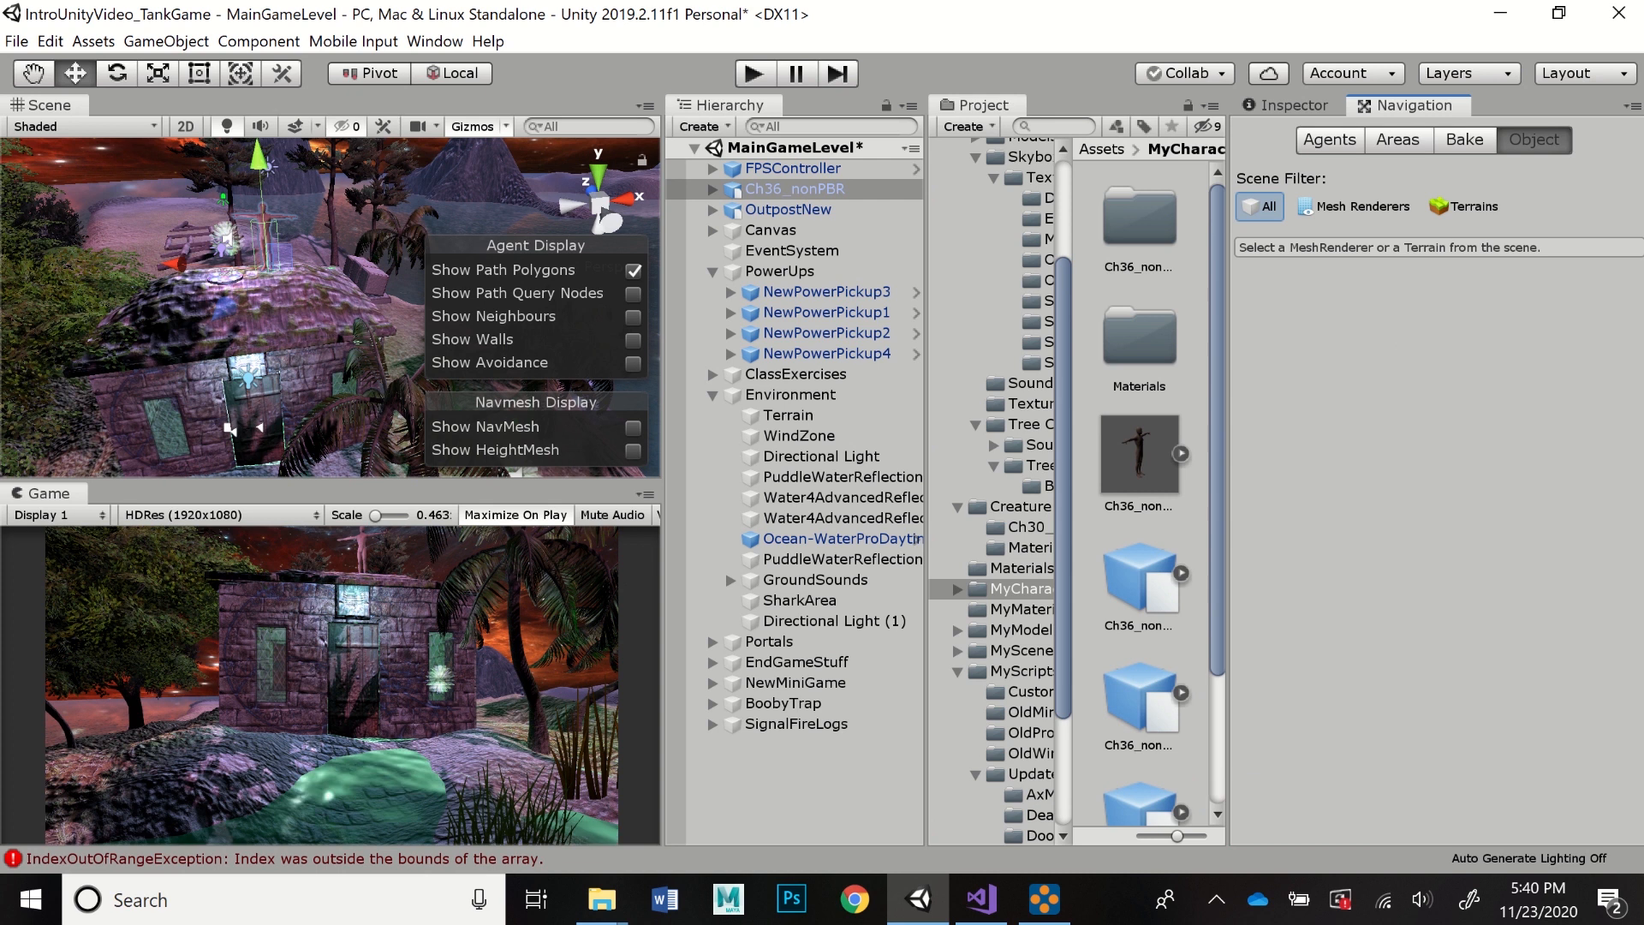
pyautogui.click(633, 428)
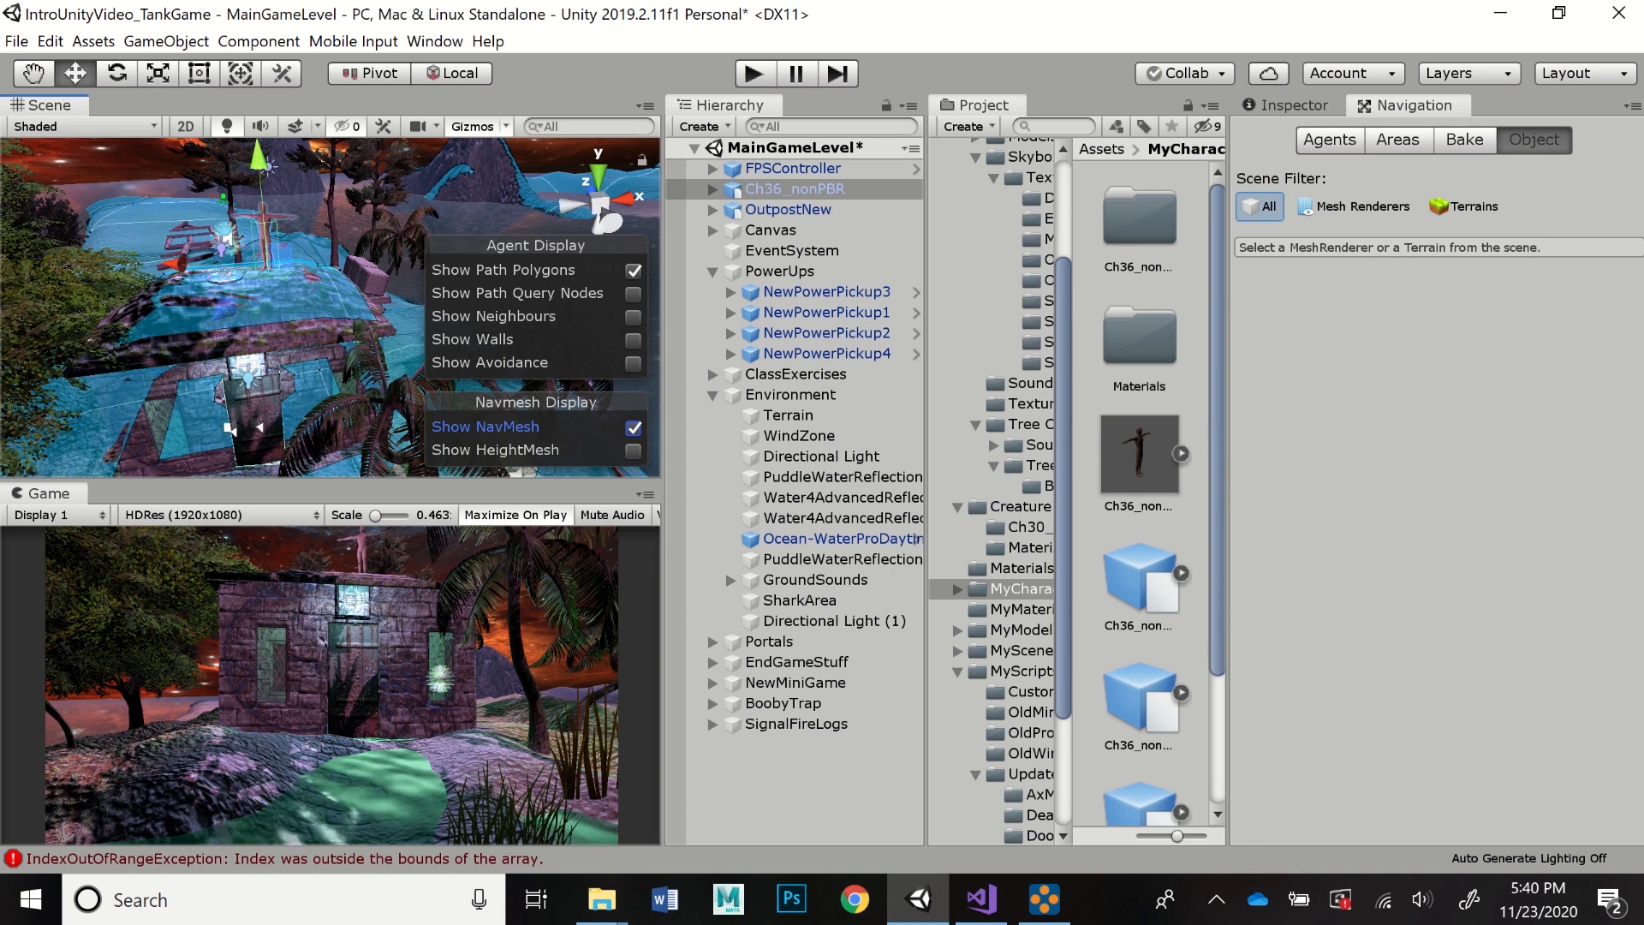
# - Review the NavMesh bake settings and turn off the NavMesh display in the scene
pyautogui.click(1465, 140)
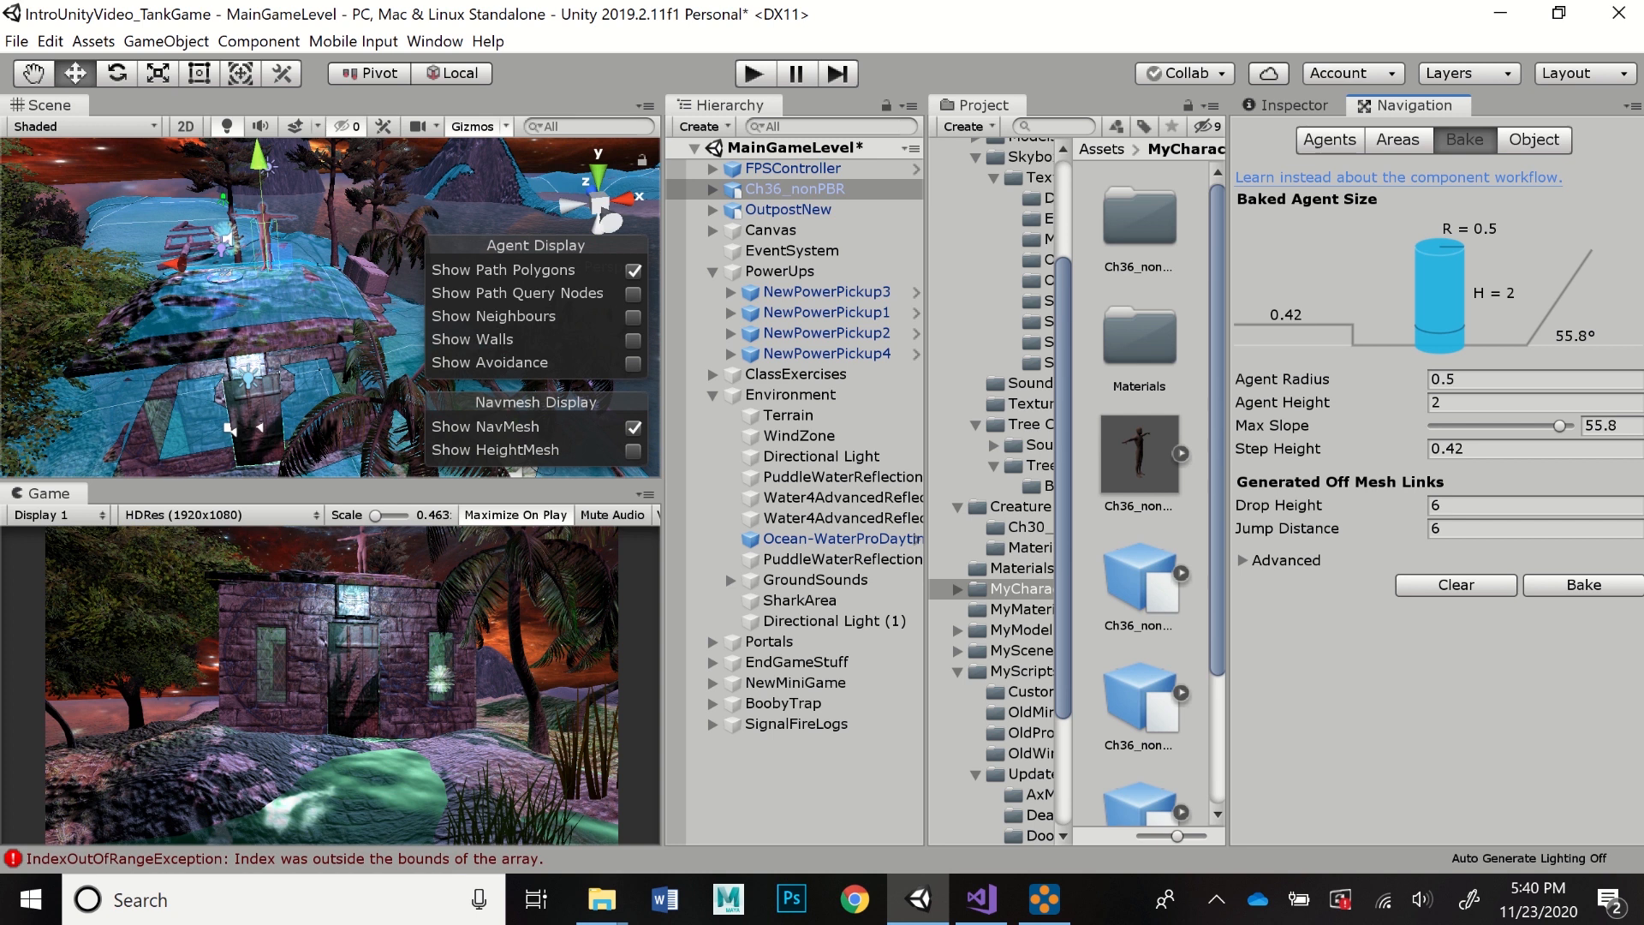
pyautogui.scroll(4, 993, 488)
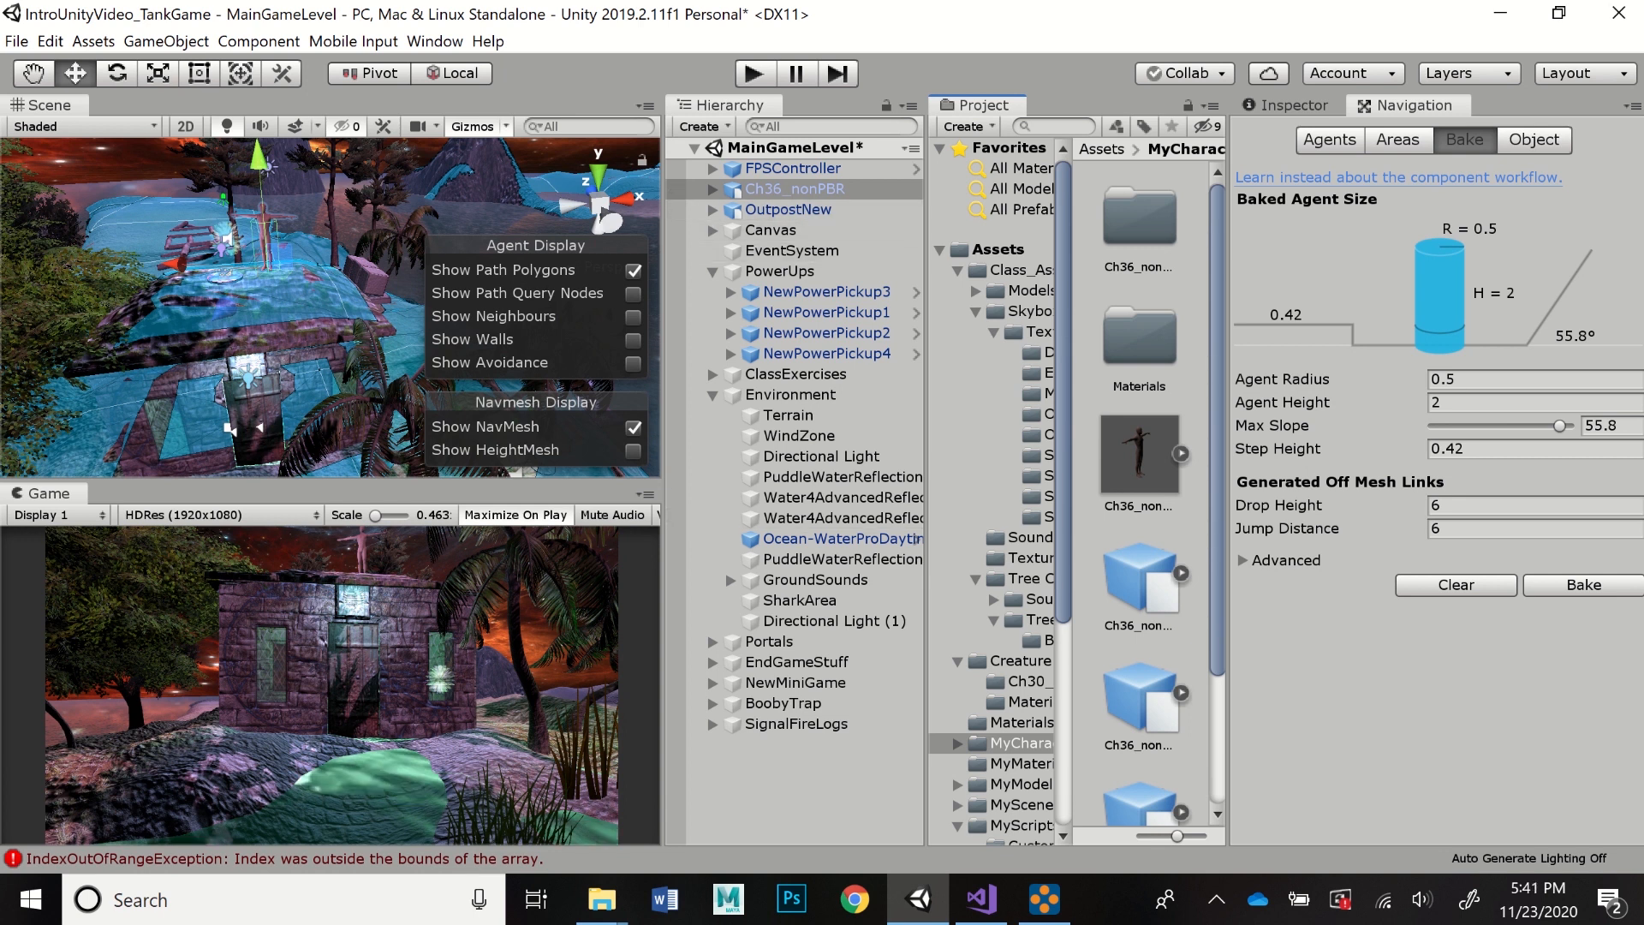
pyautogui.click(632, 427)
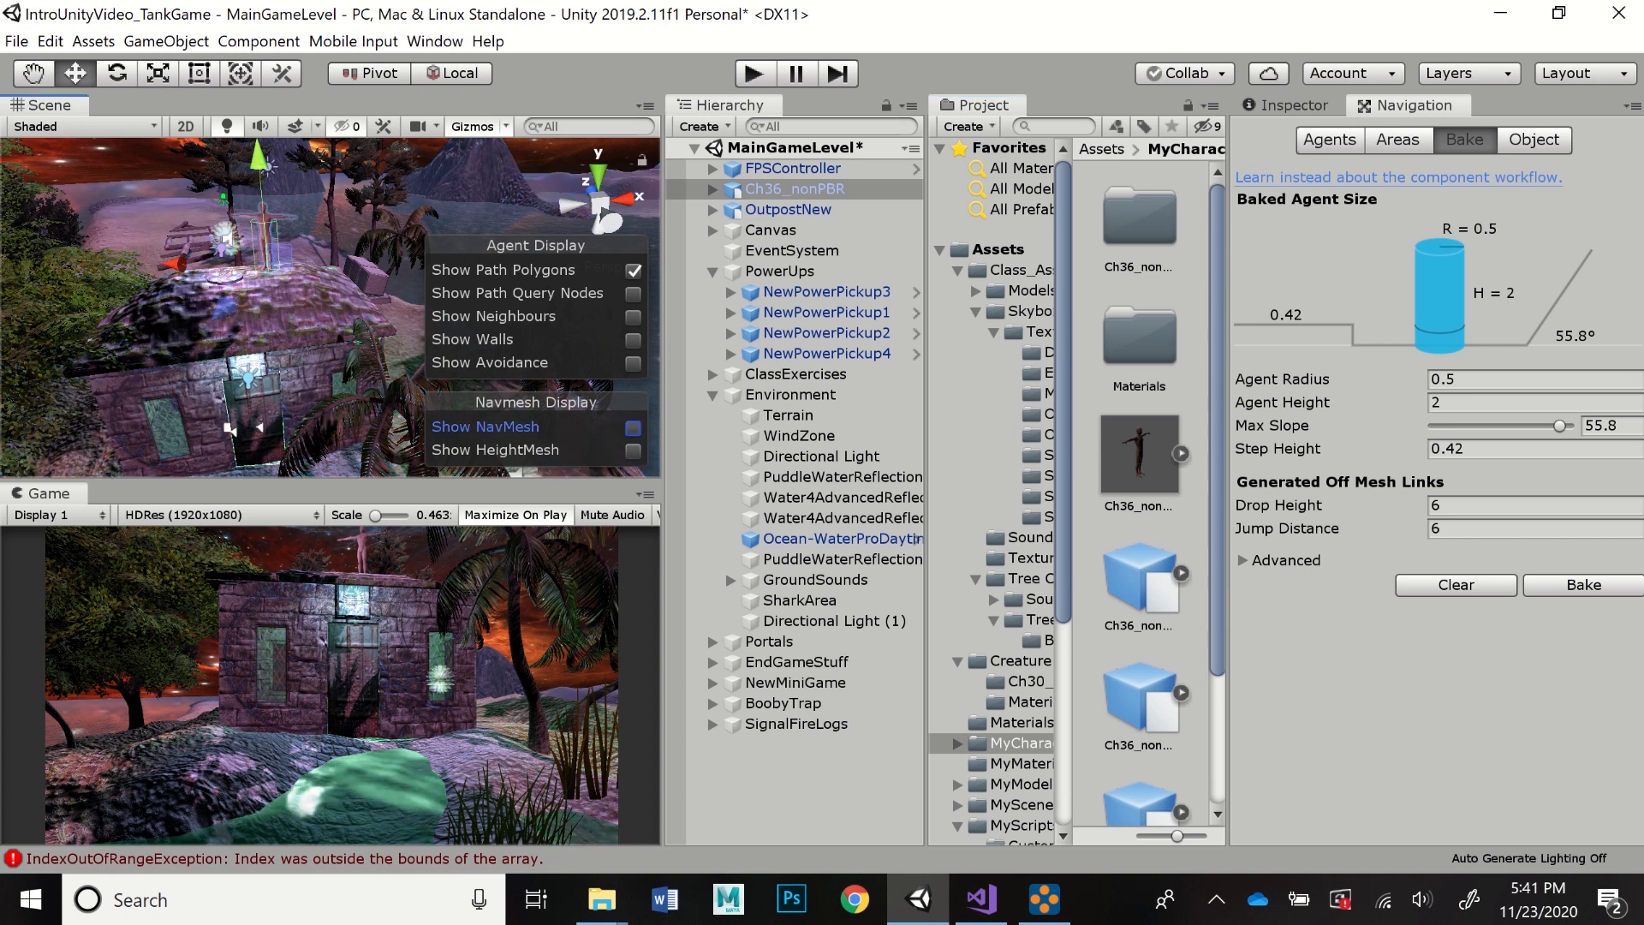
# - Compare the model import Scale Factor of the Ch36_nonPBR character with that of its Scary Clown Idle animation
pyautogui.click(1293, 105)
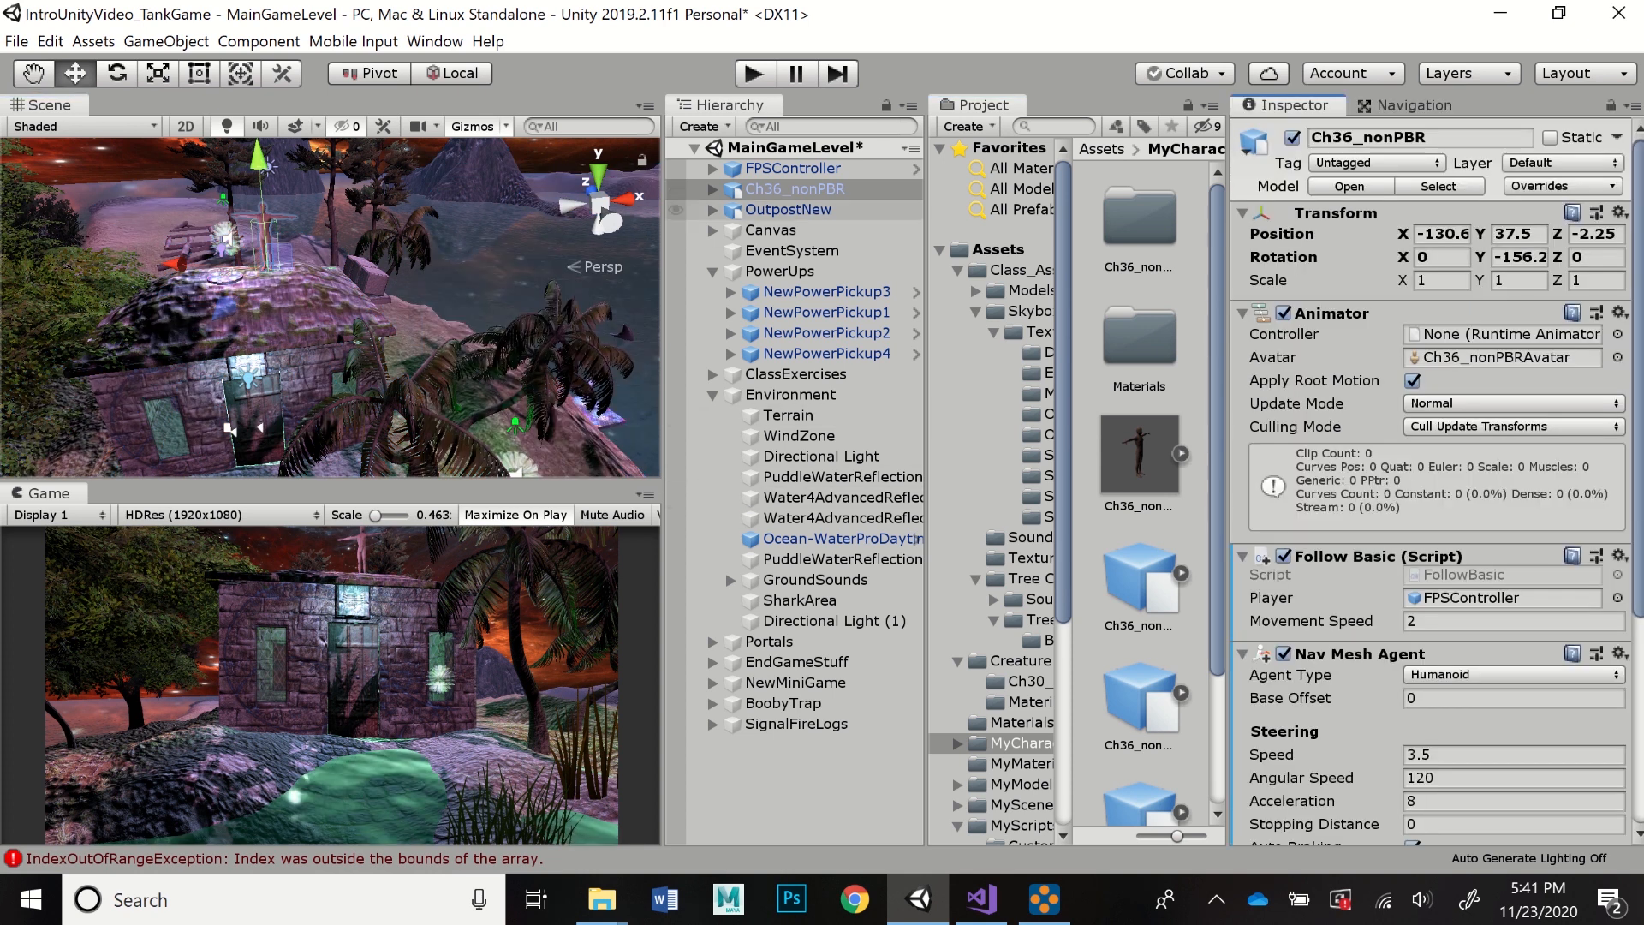
pyautogui.click(1139, 456)
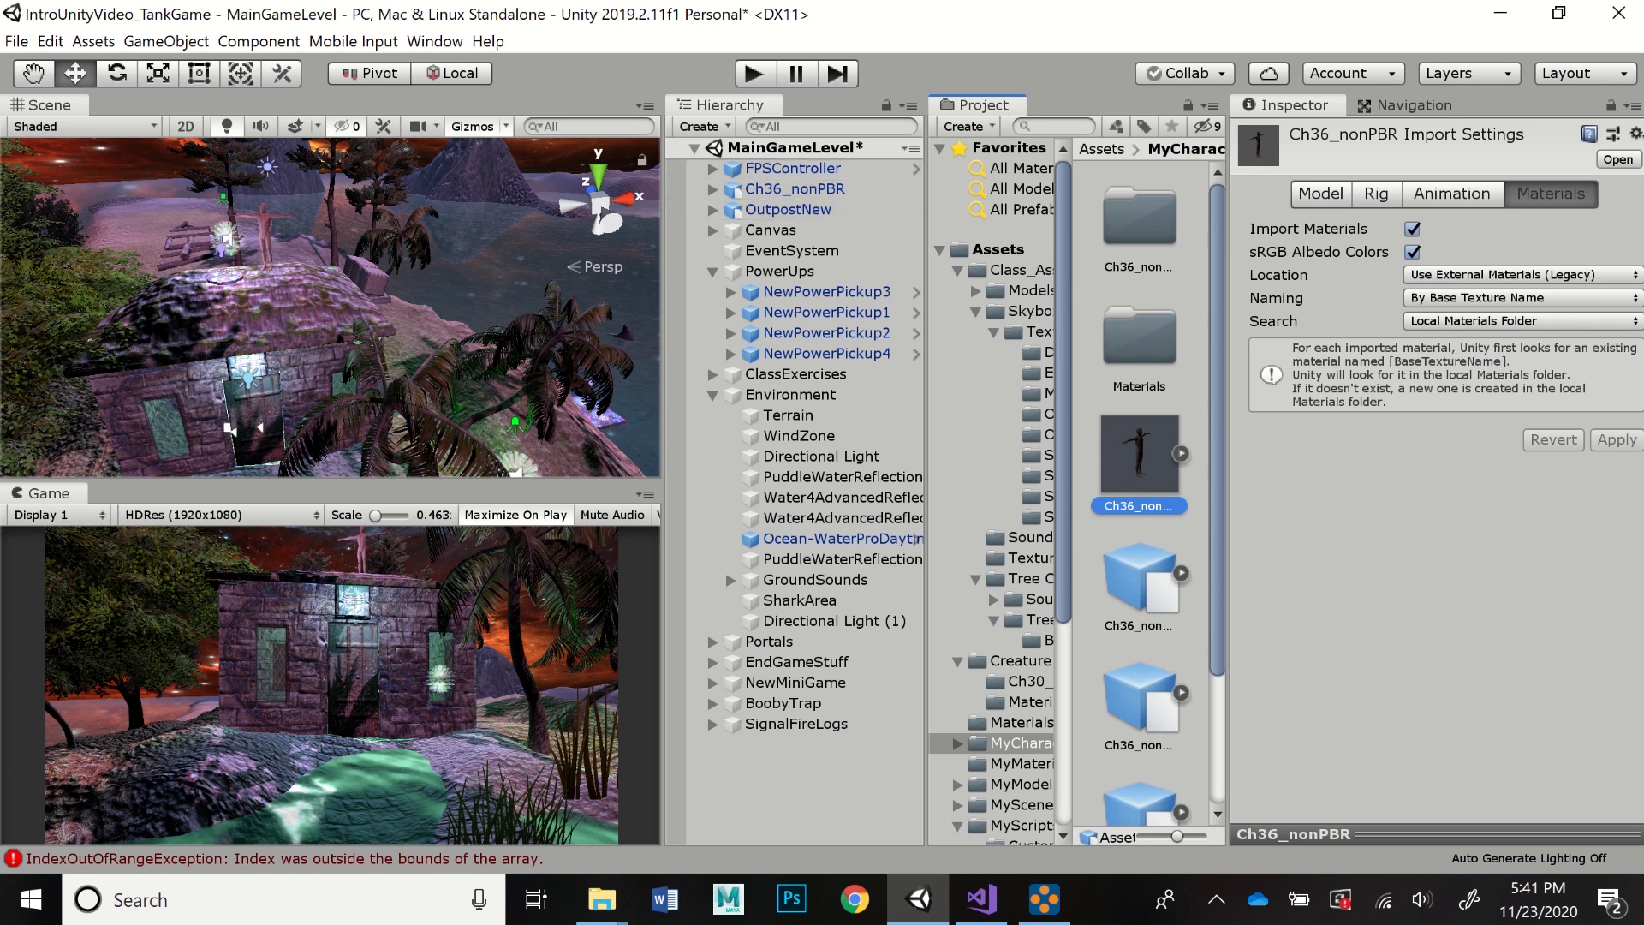
pyautogui.scroll(-3, 1140, 493)
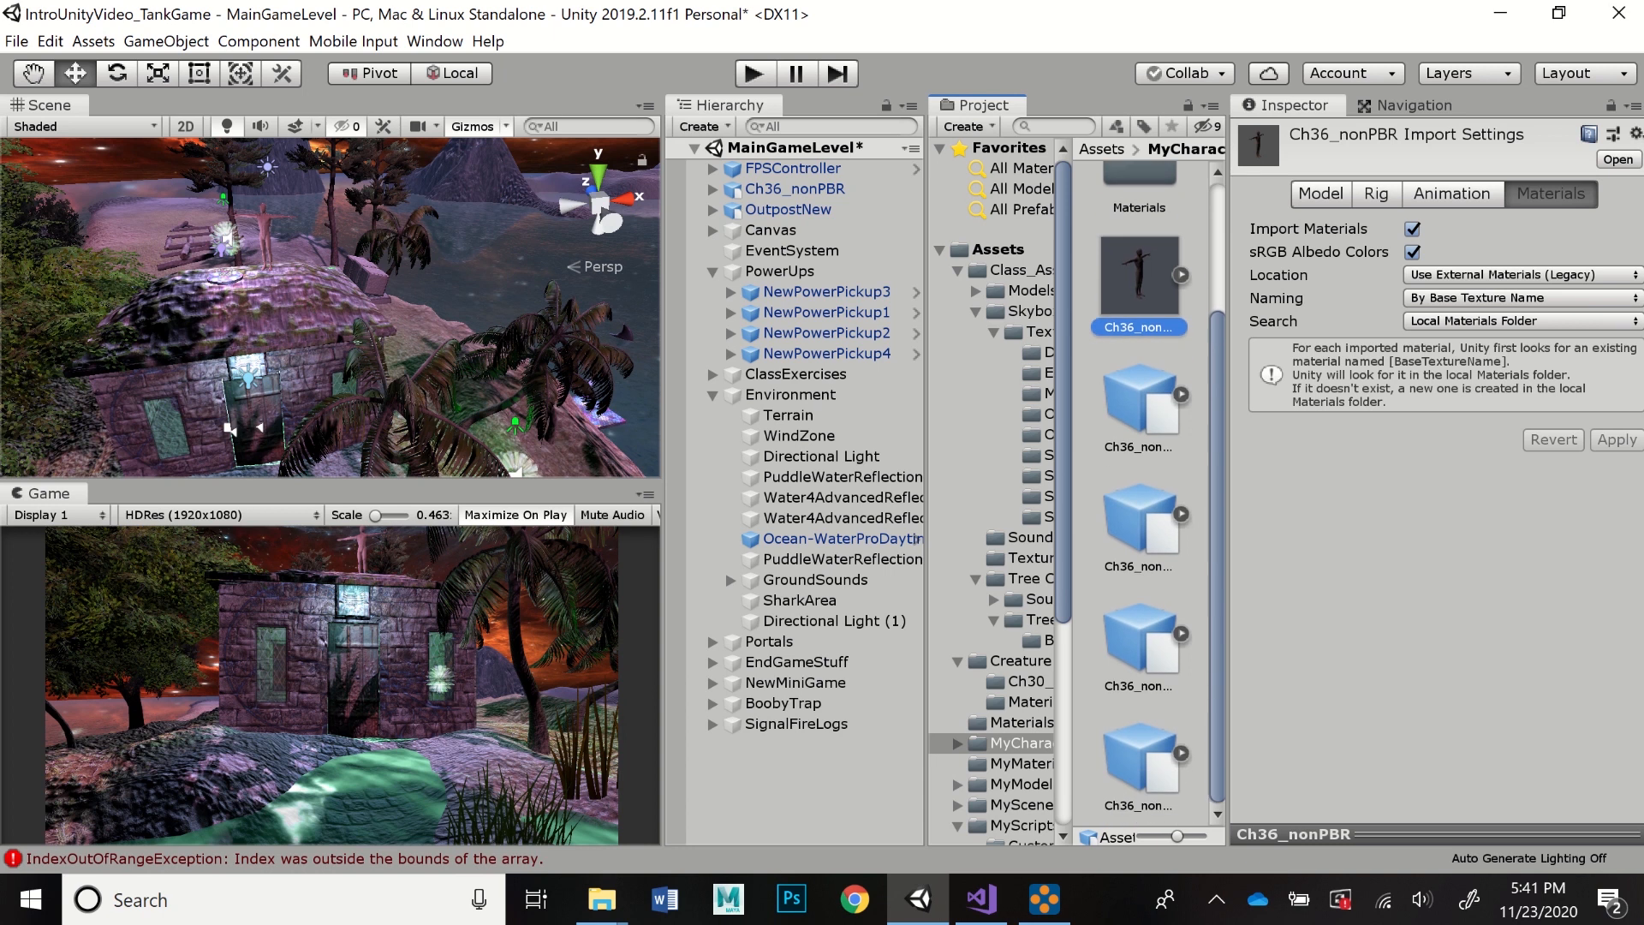
pyautogui.click(1140, 400)
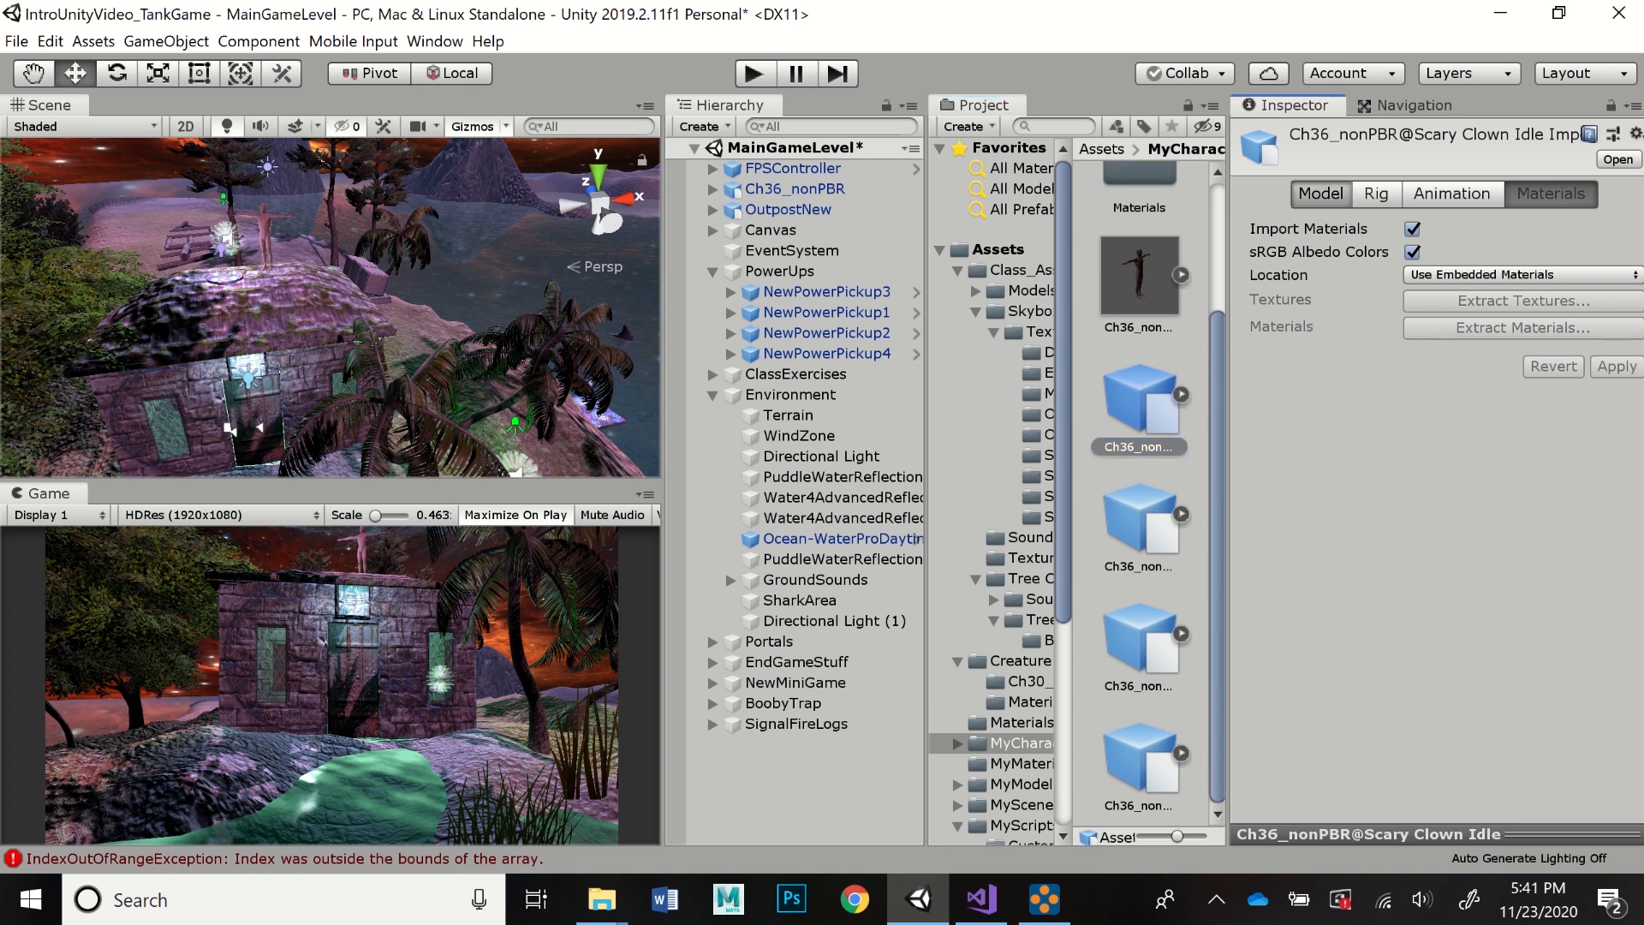
pyautogui.click(1319, 194)
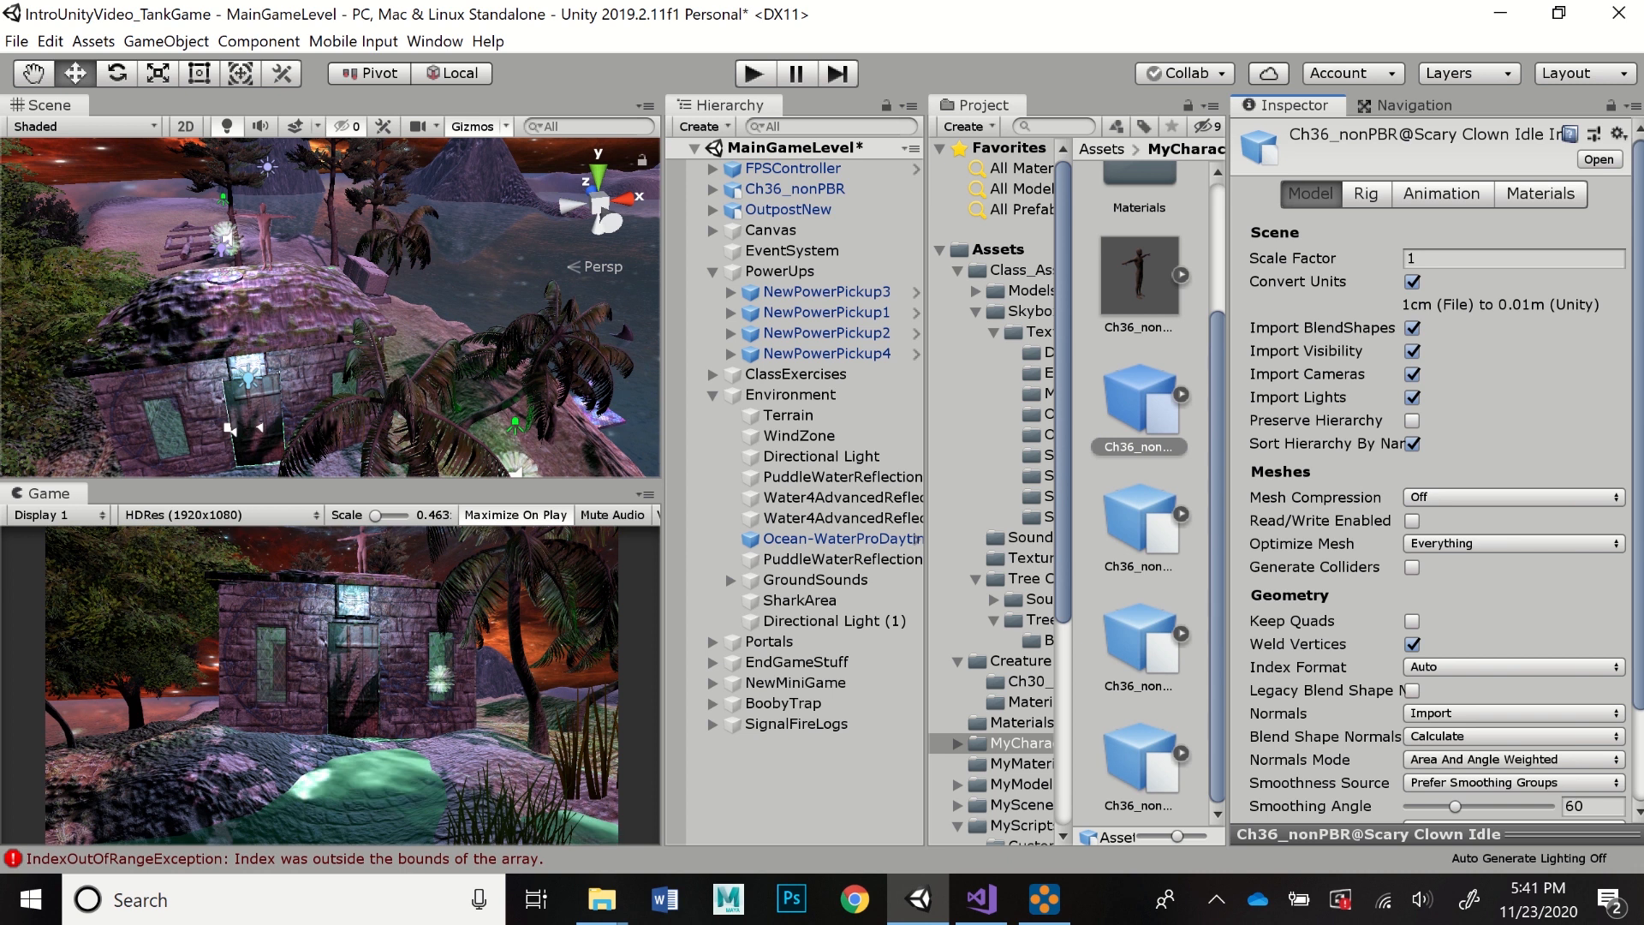
pyautogui.click(1139, 278)
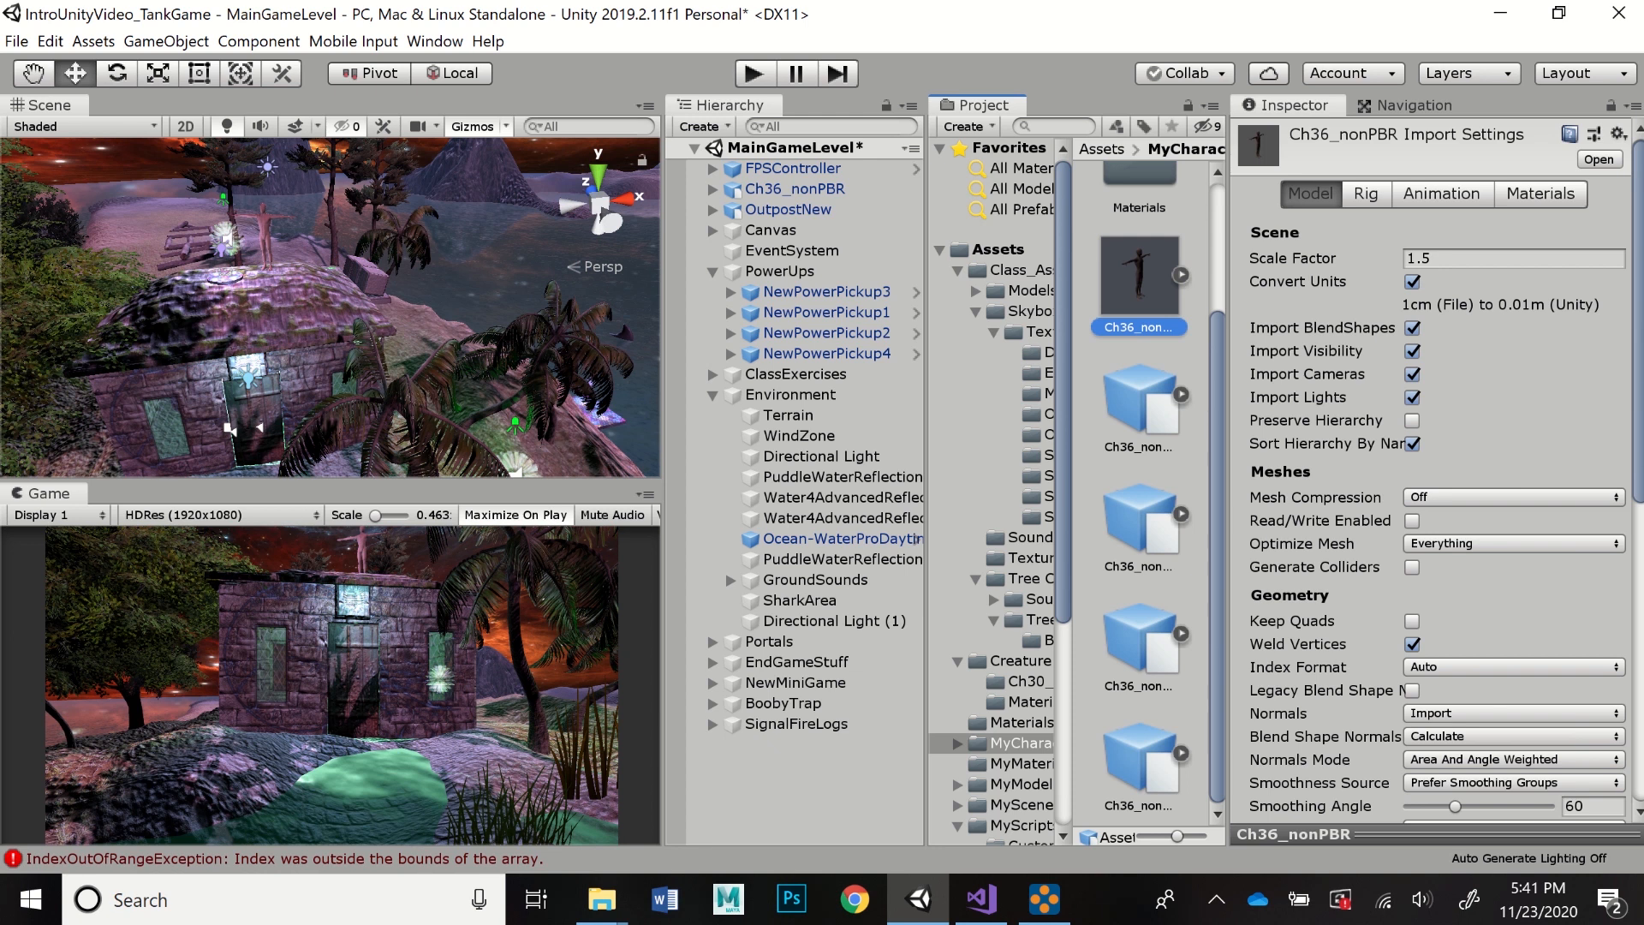
pyautogui.click(1139, 399)
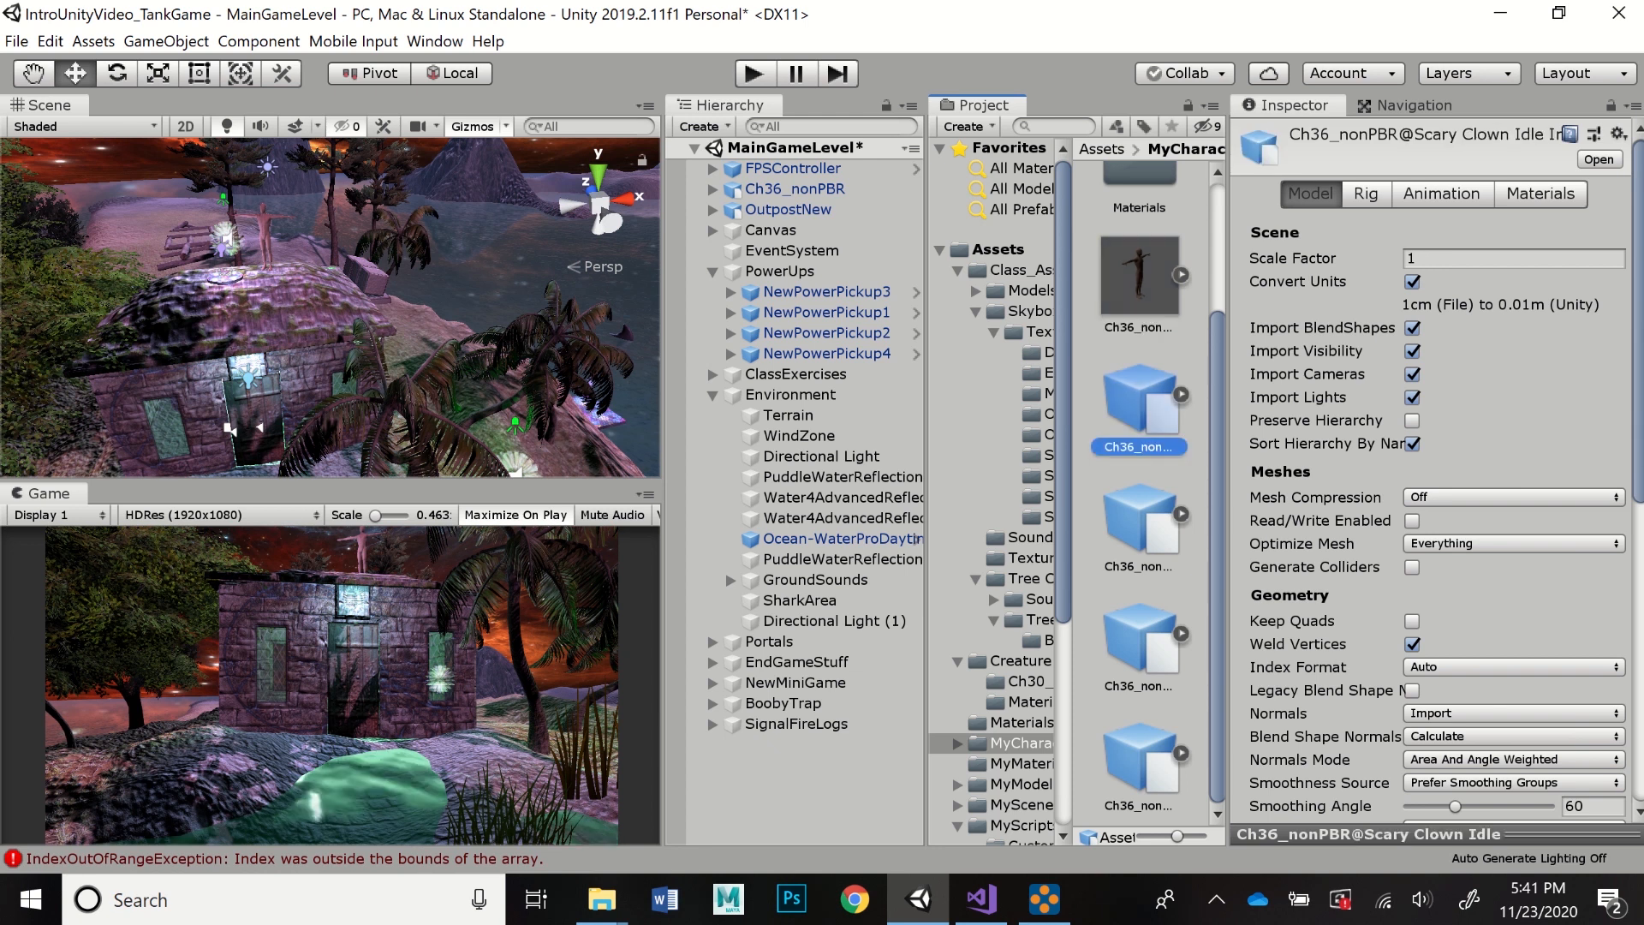
# - Set the Scale Factor of the Ch36_nonPBR@Scary Clown Idle model to 1.5 and apply the import change
pyautogui.click(1457, 259)
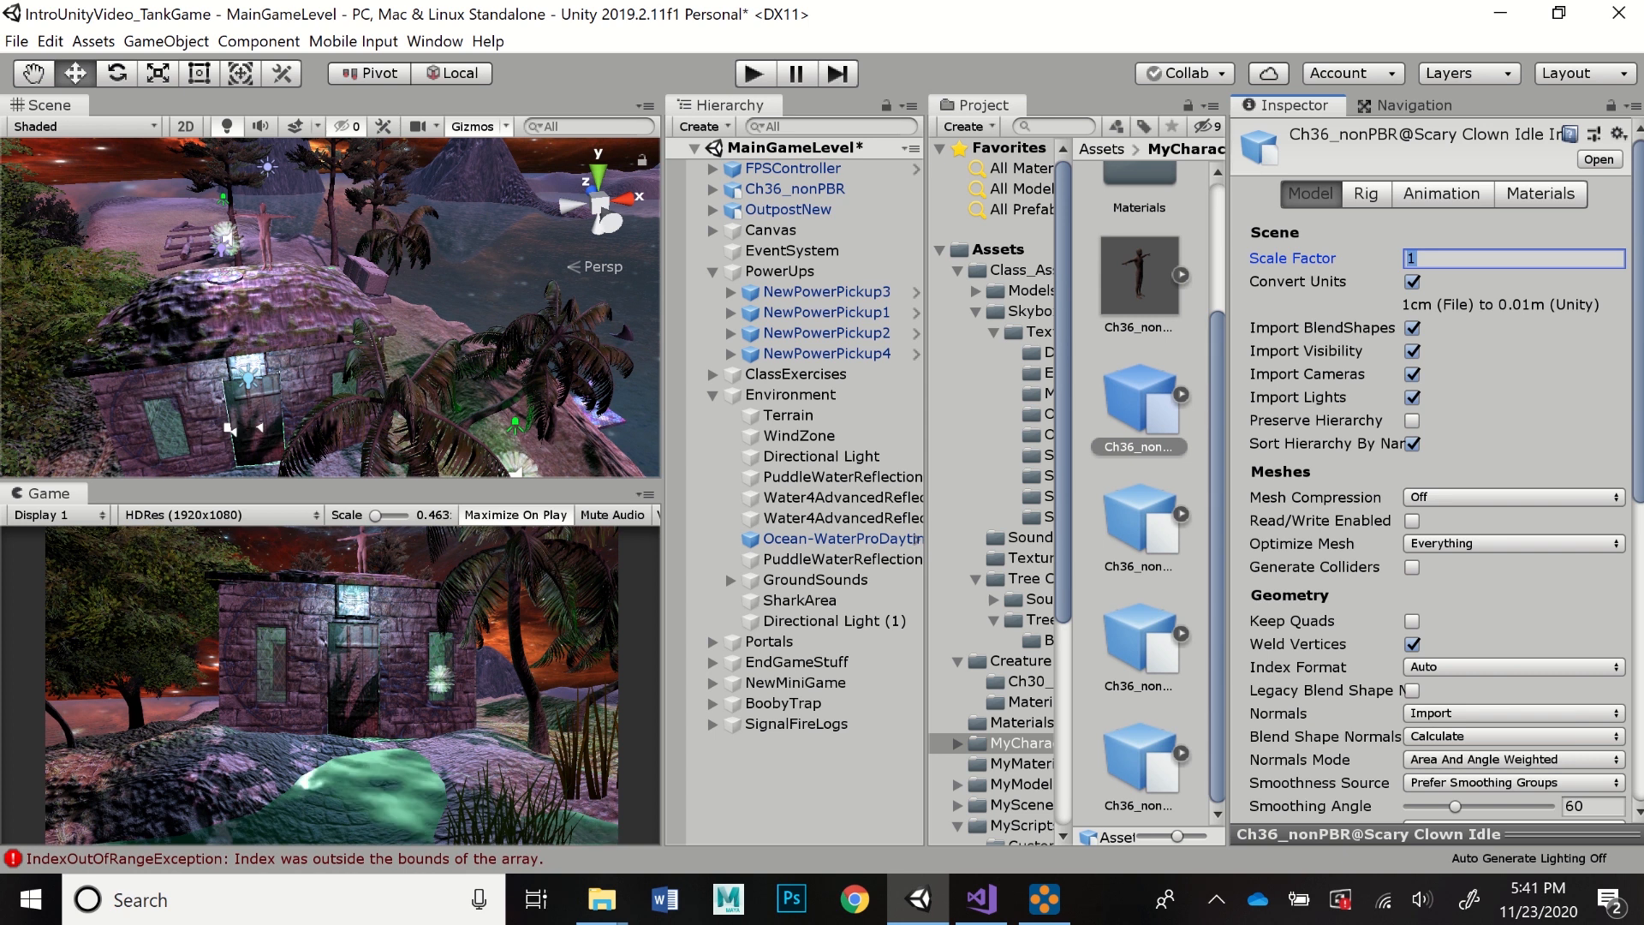
pyautogui.moveTo(1228, 343); pyautogui.dragTo(1161, 342)
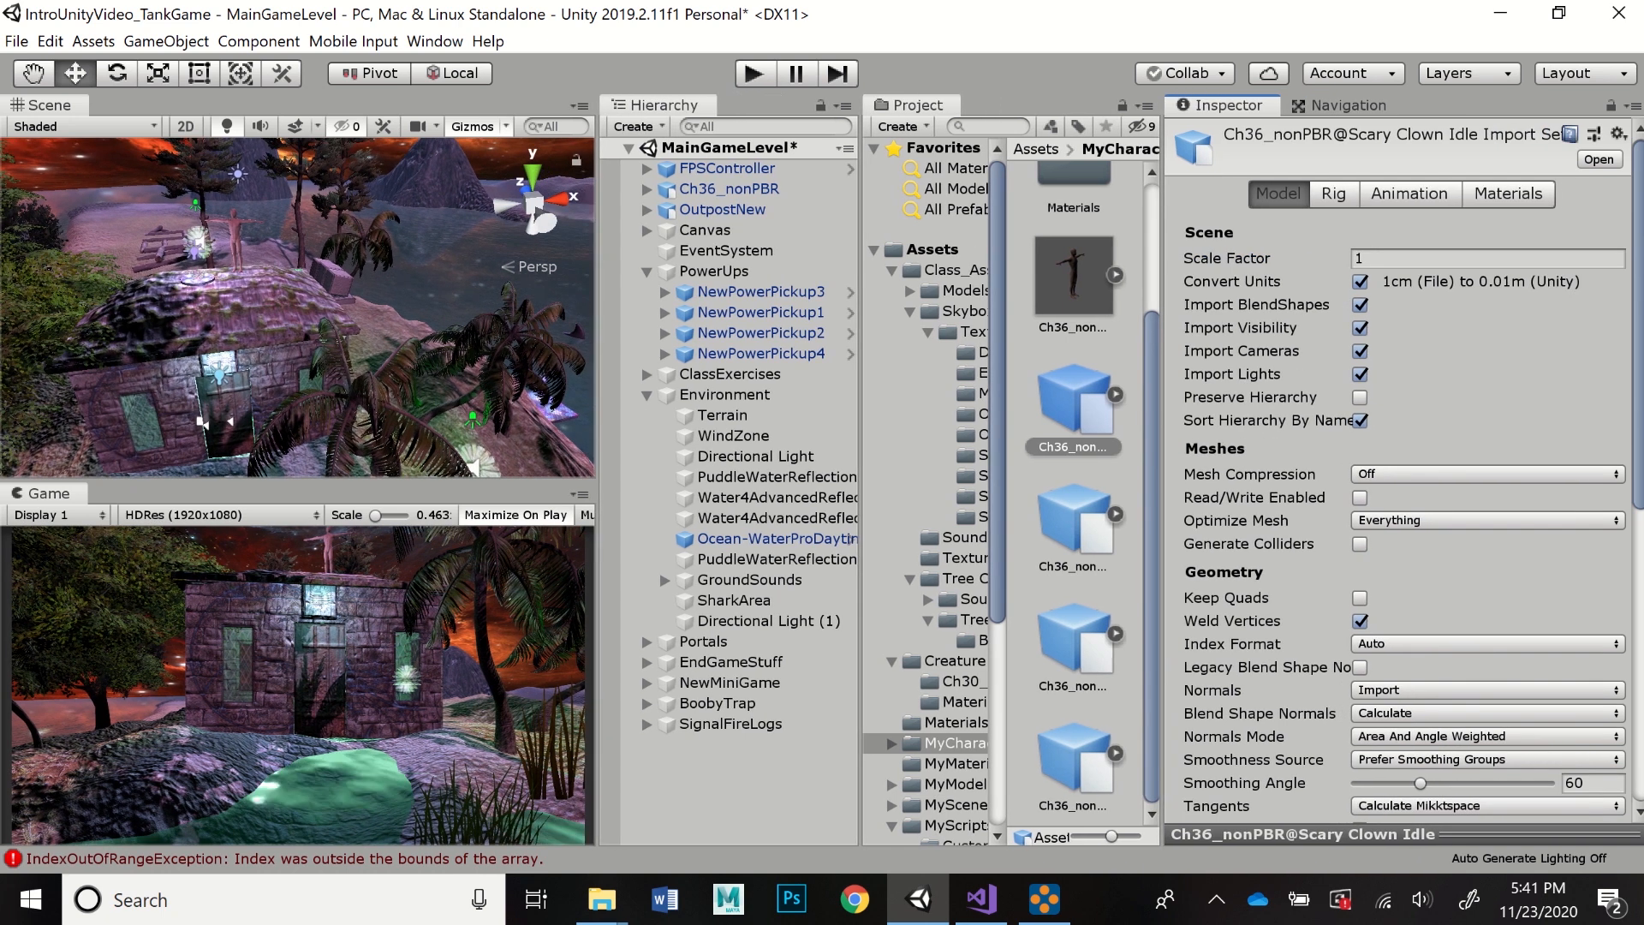
pyautogui.click(1370, 259)
pyautogui.click(1370, 258)
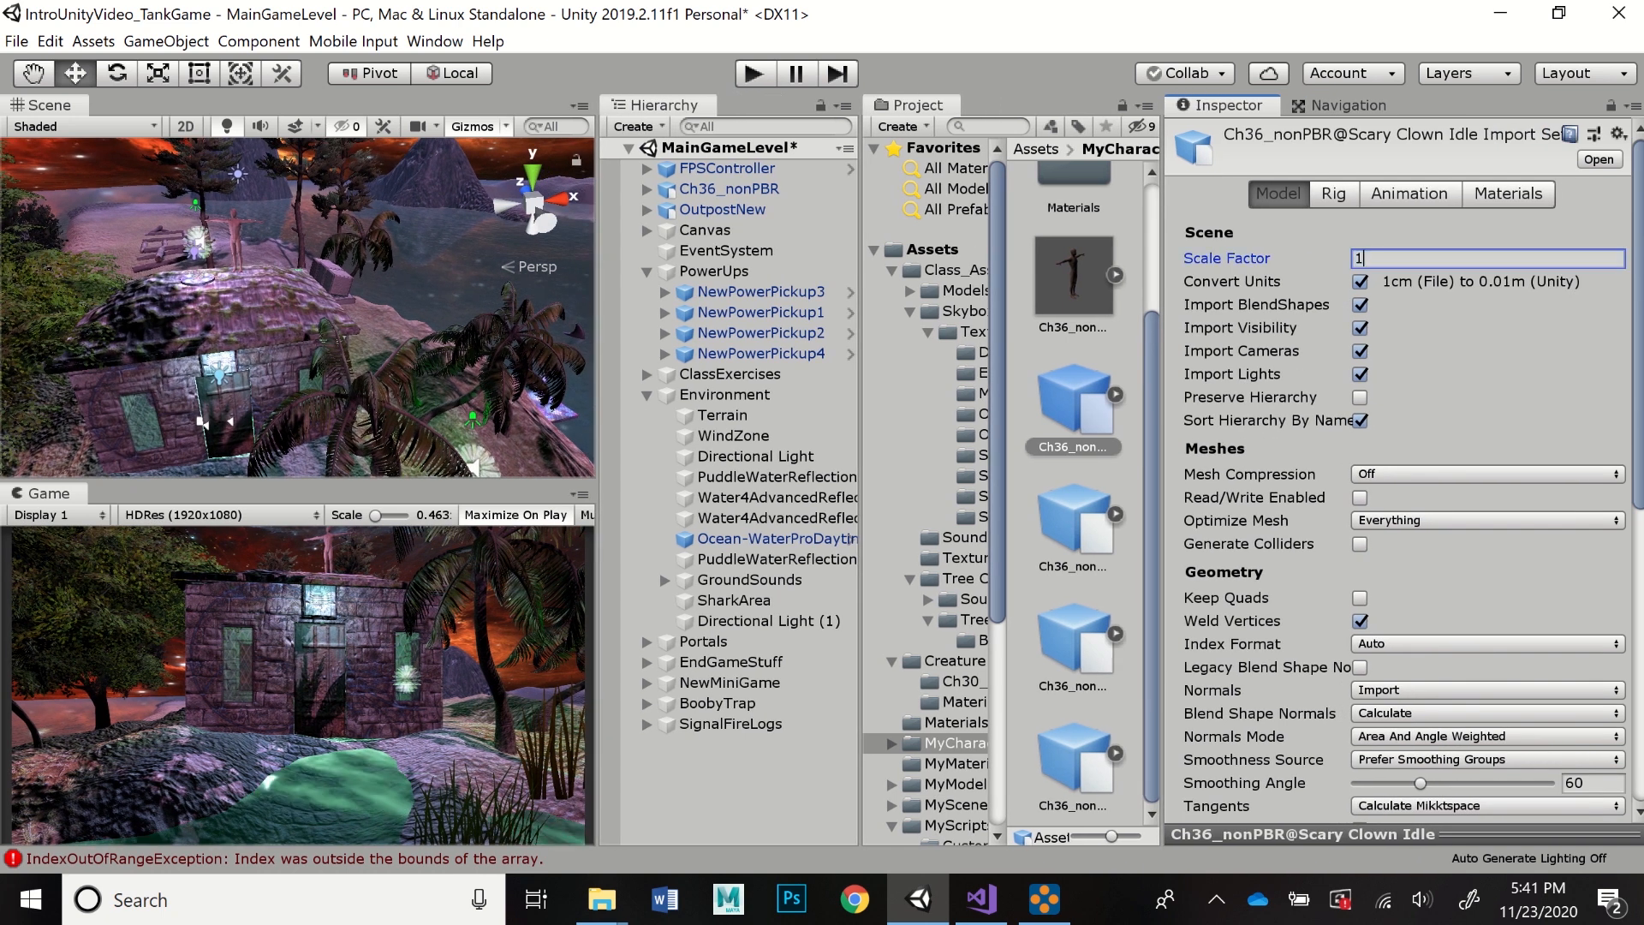
pyautogui.write('5')
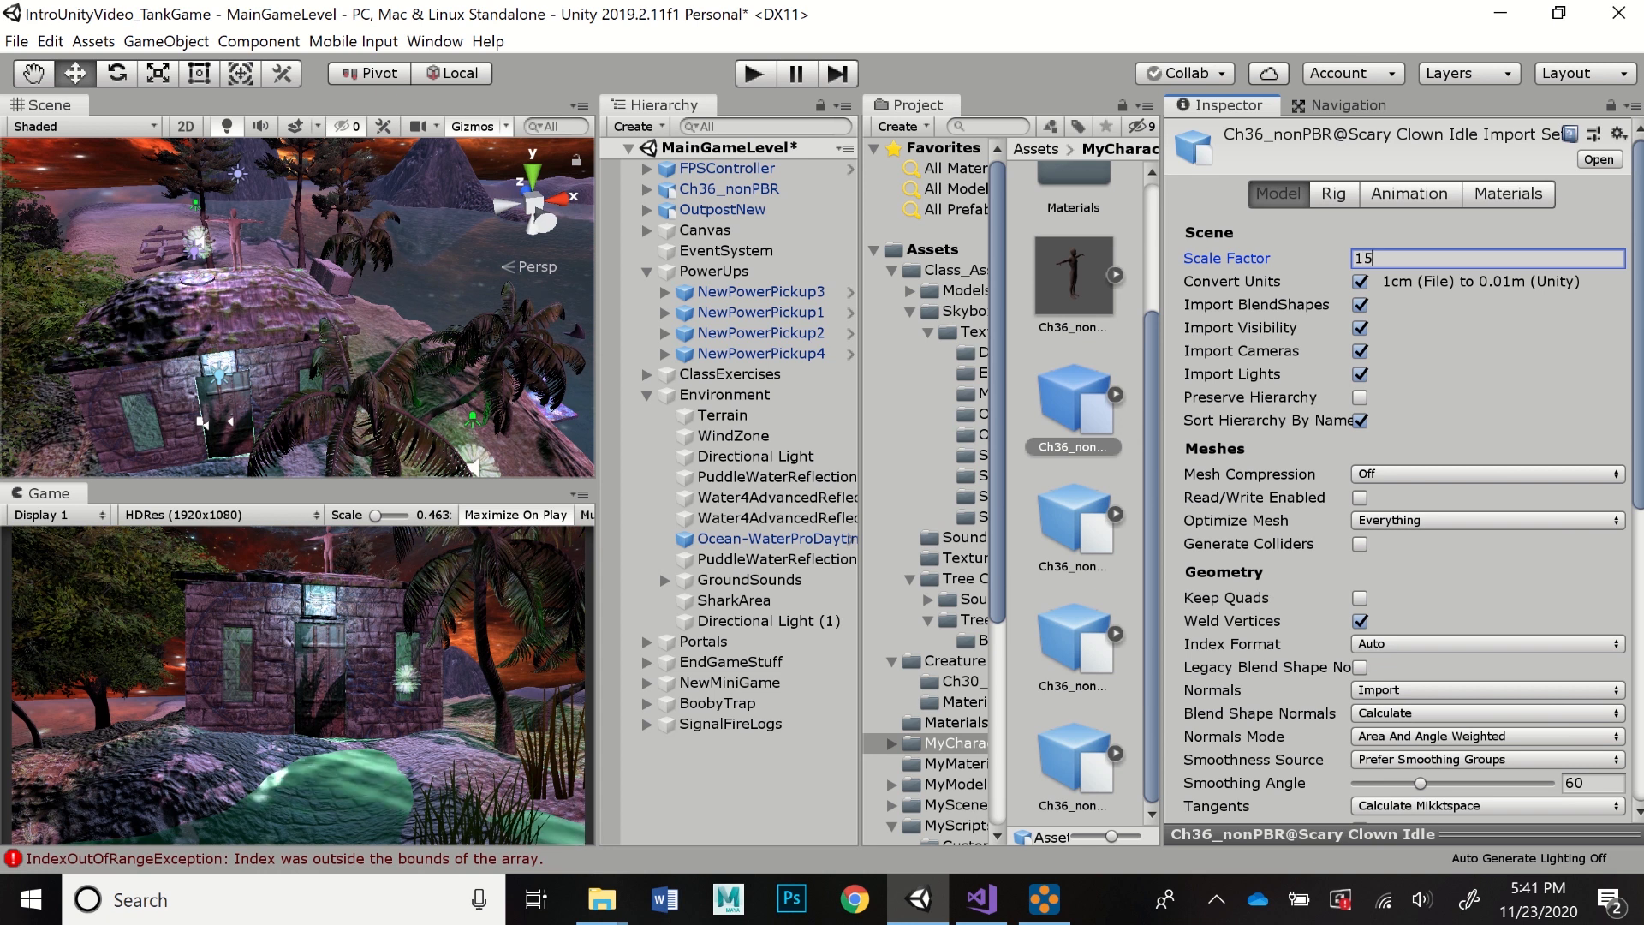
pyautogui.press('BackSpace')
pyautogui.write('.5')
pyautogui.scroll(-10, 1404, 480)
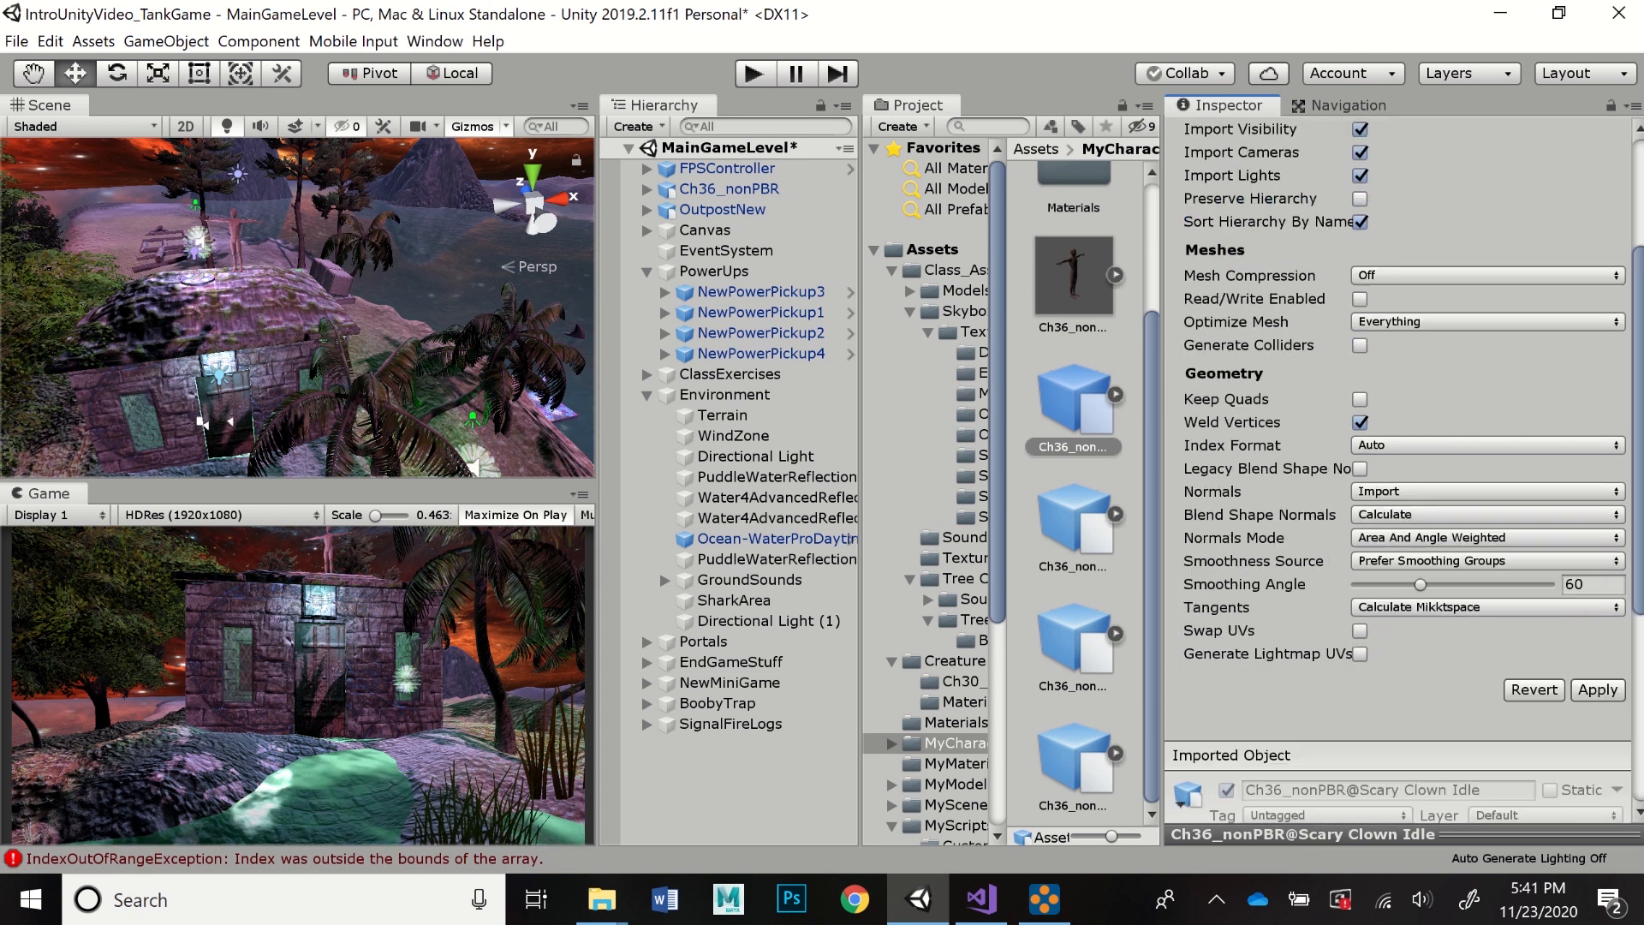
pyautogui.click(1597, 340)
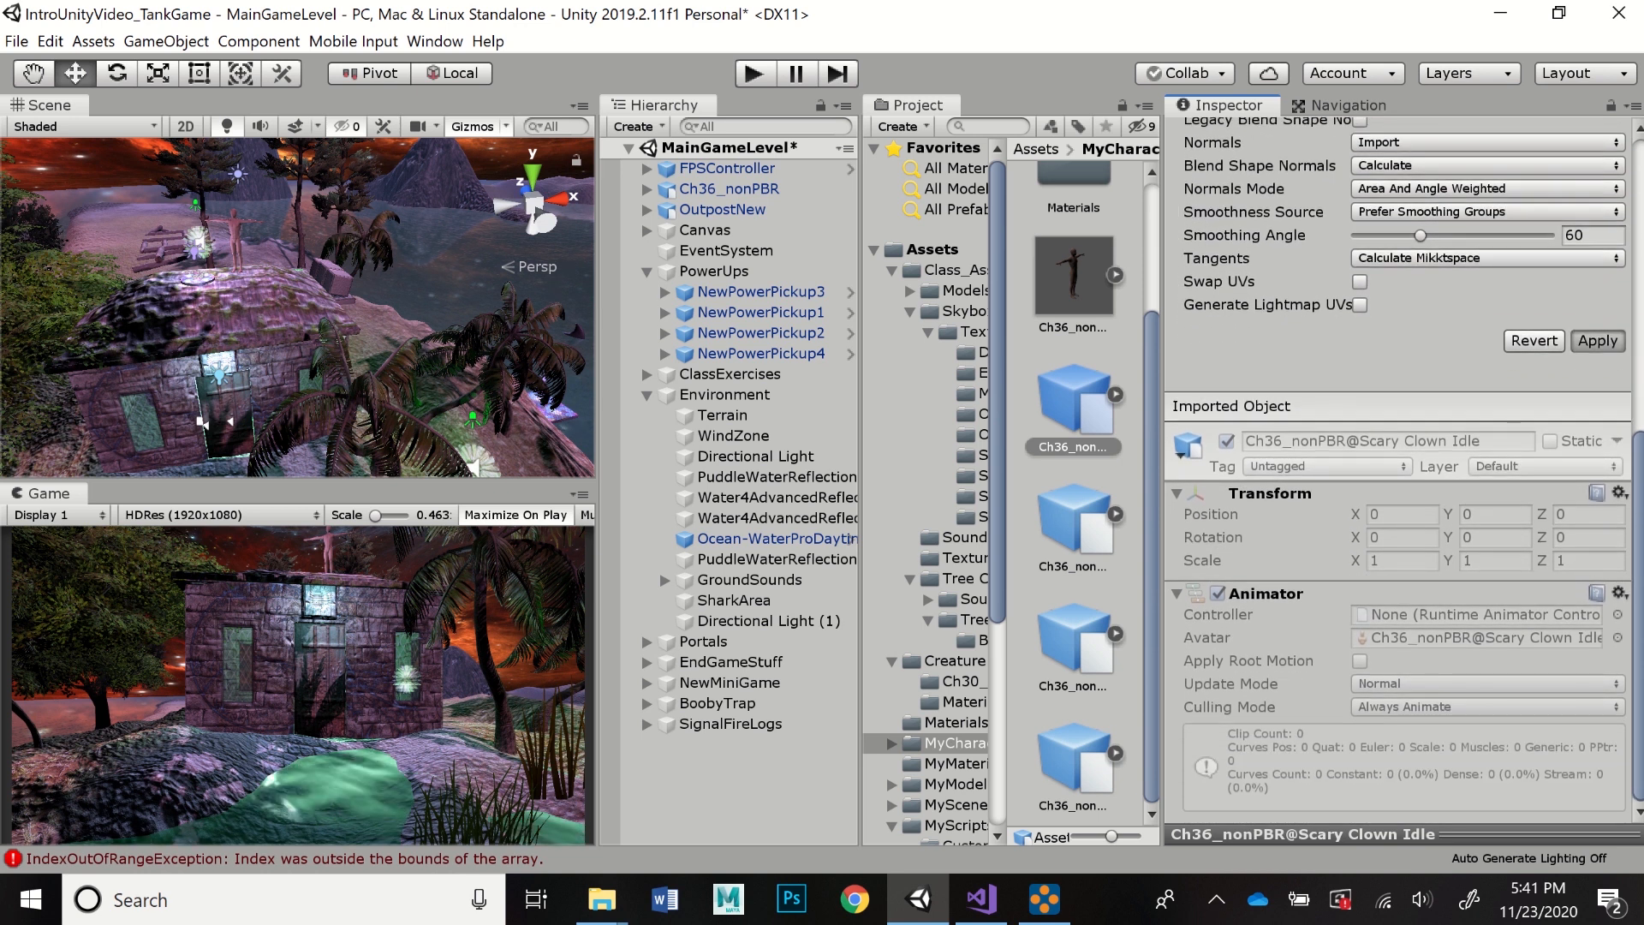
# - Set the Scary Clown Idle rig's Animation Type to Humanoid and its Avatar Definition to Copy From Other Avatar
pyautogui.scroll(10, 1404, 479)
pyautogui.click(1333, 194)
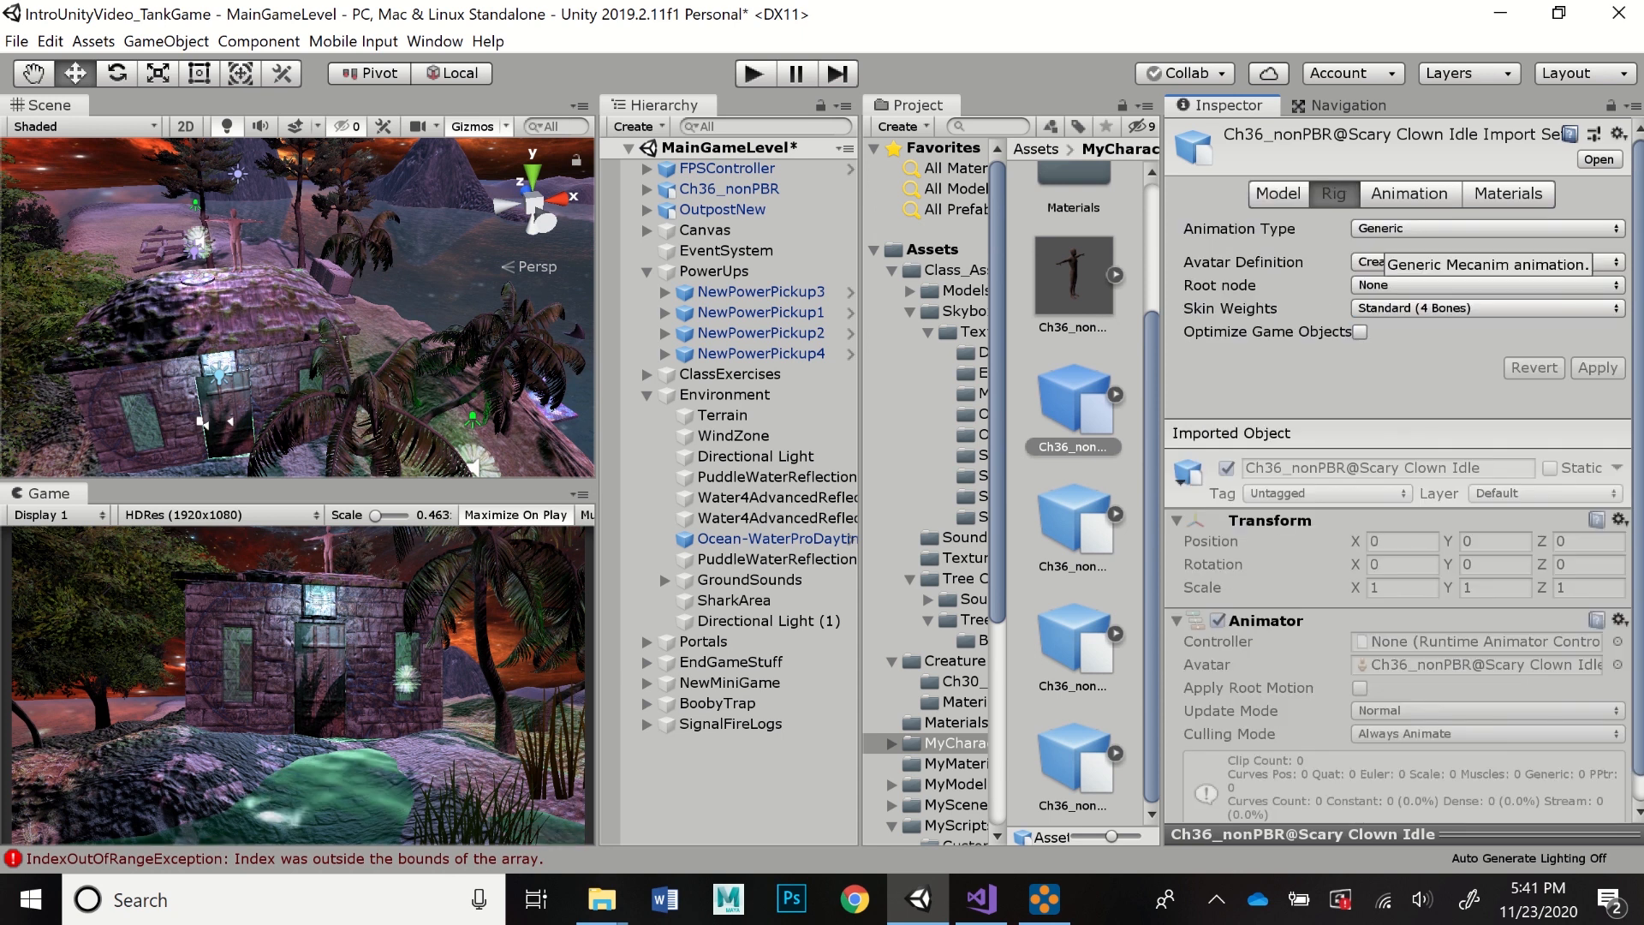
pyautogui.click(1438, 228)
pyautogui.click(1419, 328)
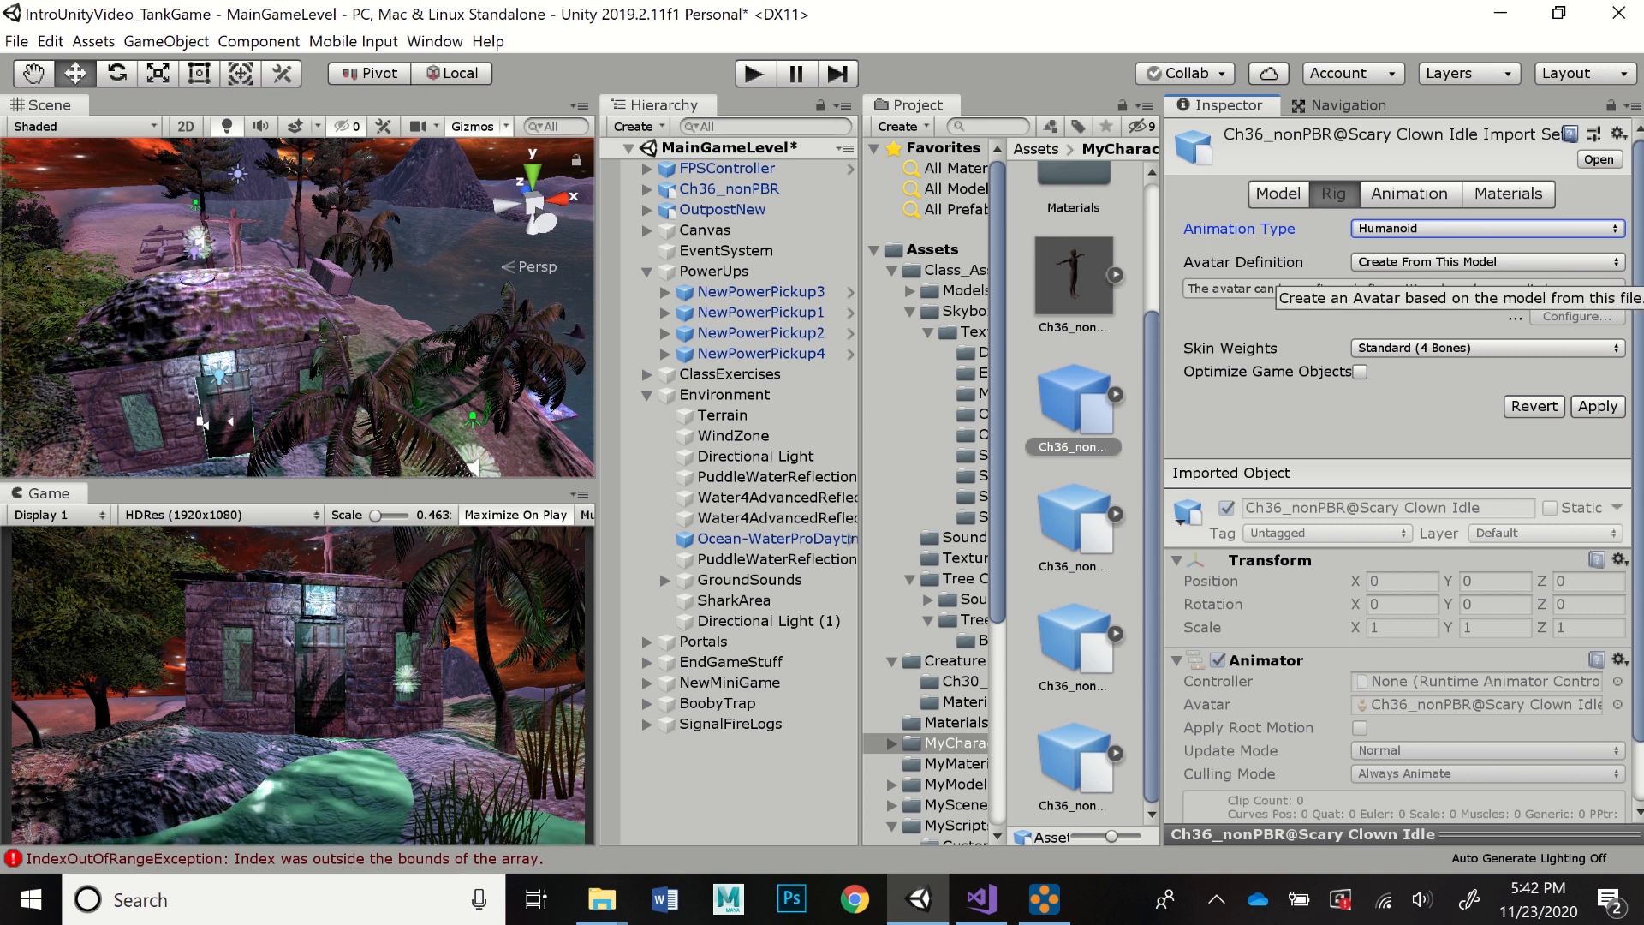
pyautogui.click(1456, 262)
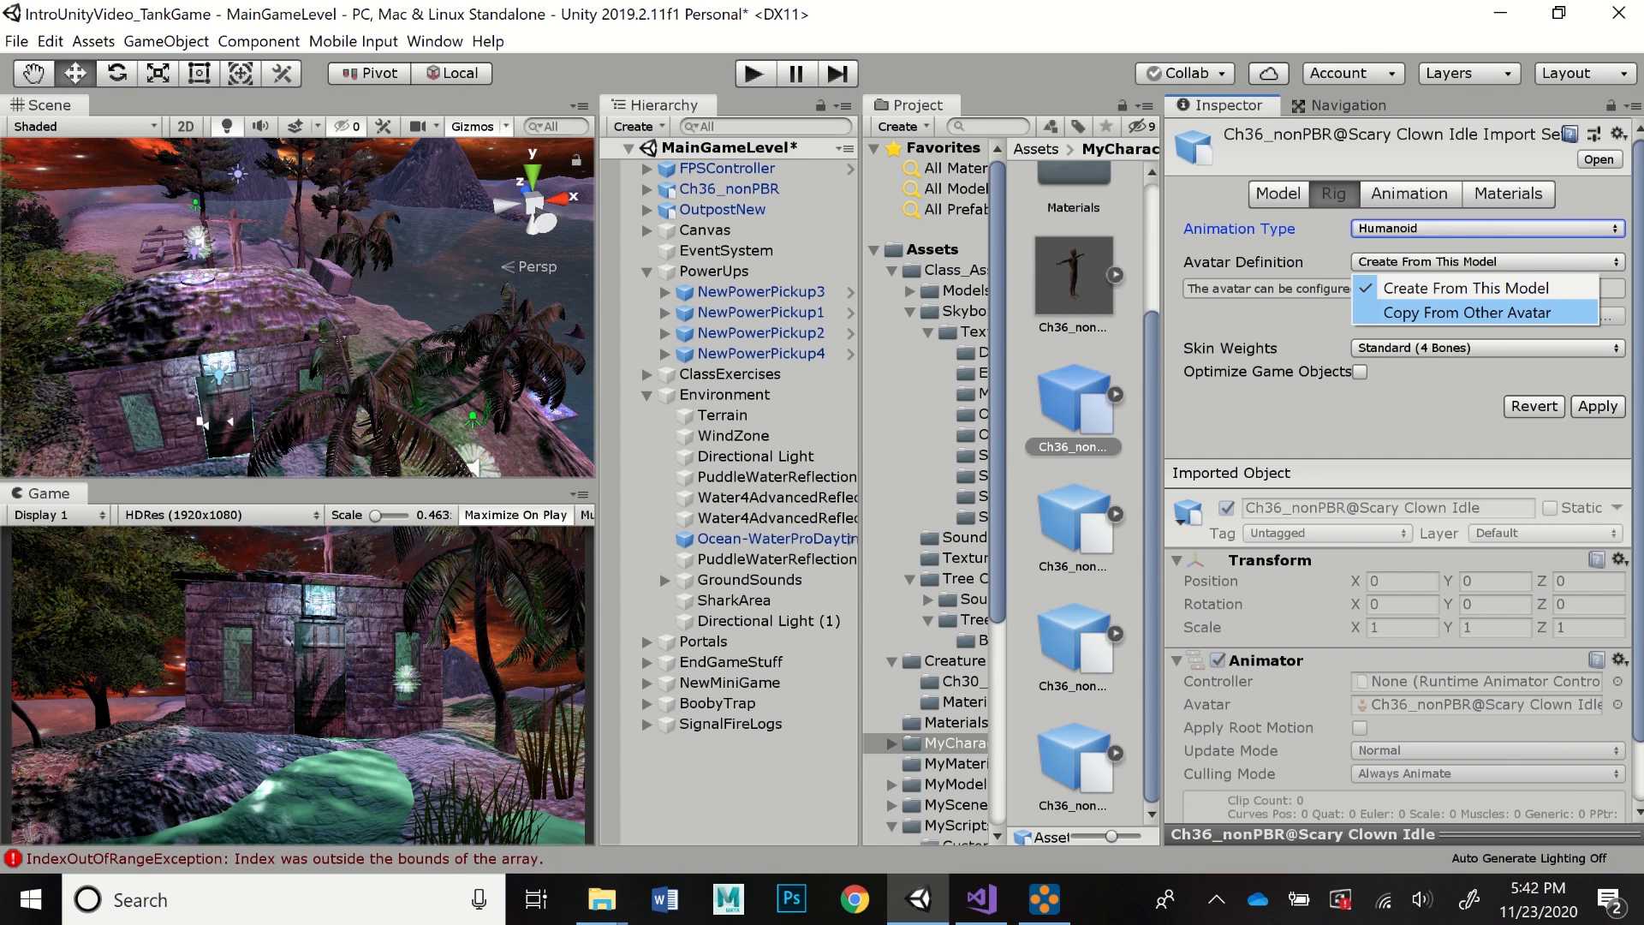
pyautogui.click(1466, 313)
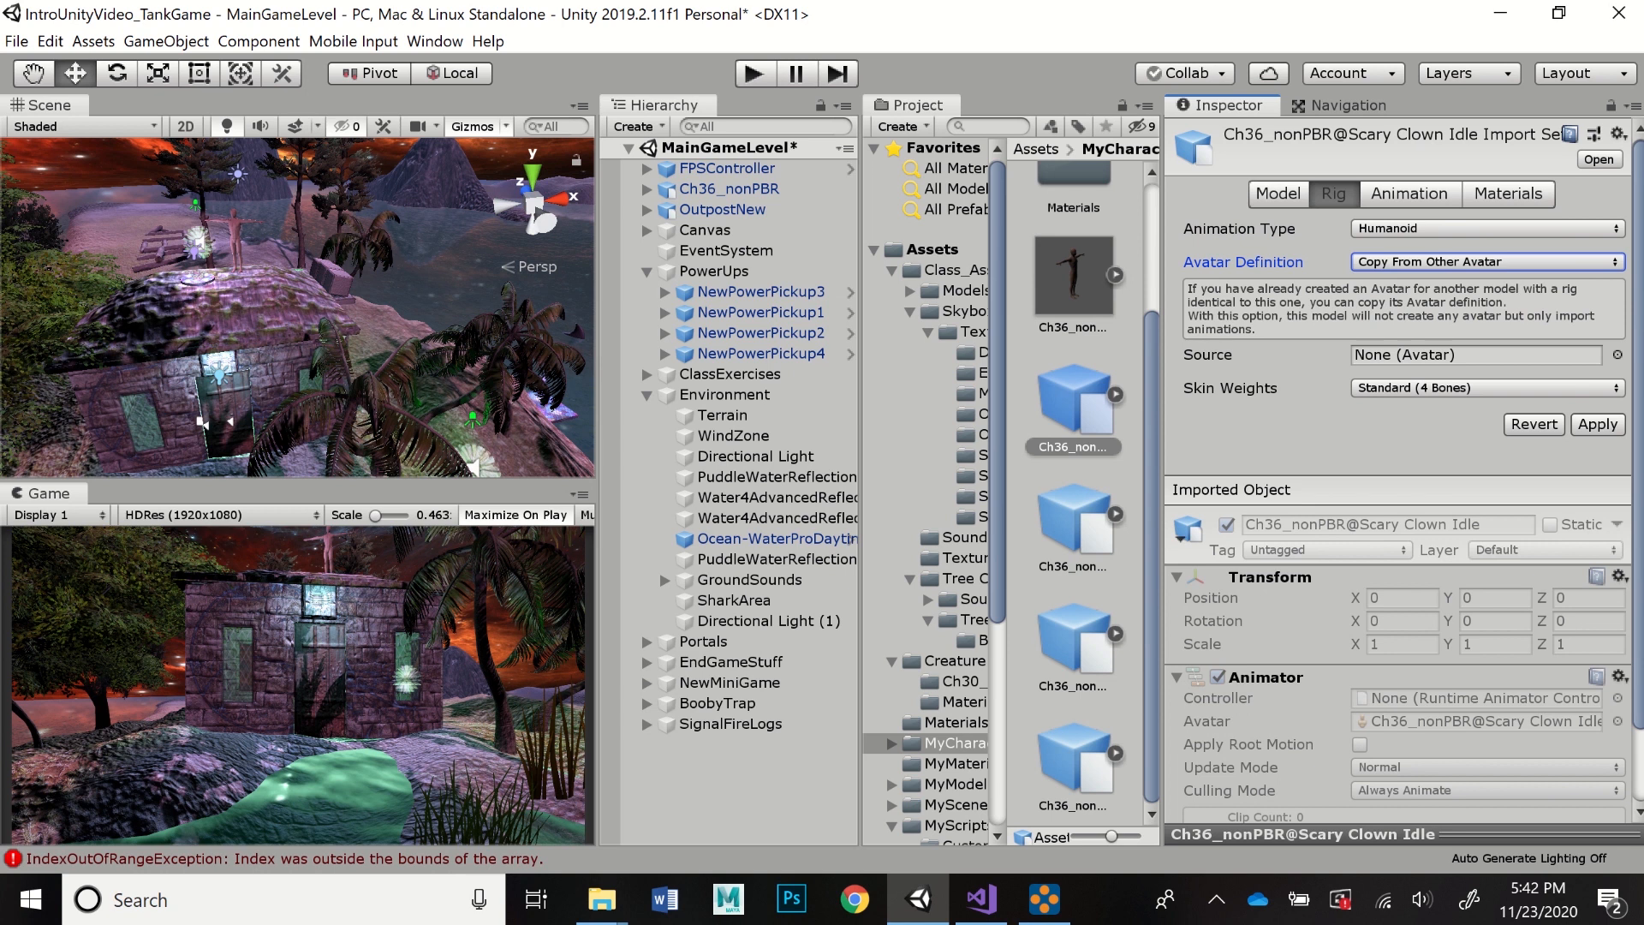
# - Assign Ch36_nonPBRAvatar from the expanded Ch36_nonPBR model as the rig's avatar source
pyautogui.click(1115, 274)
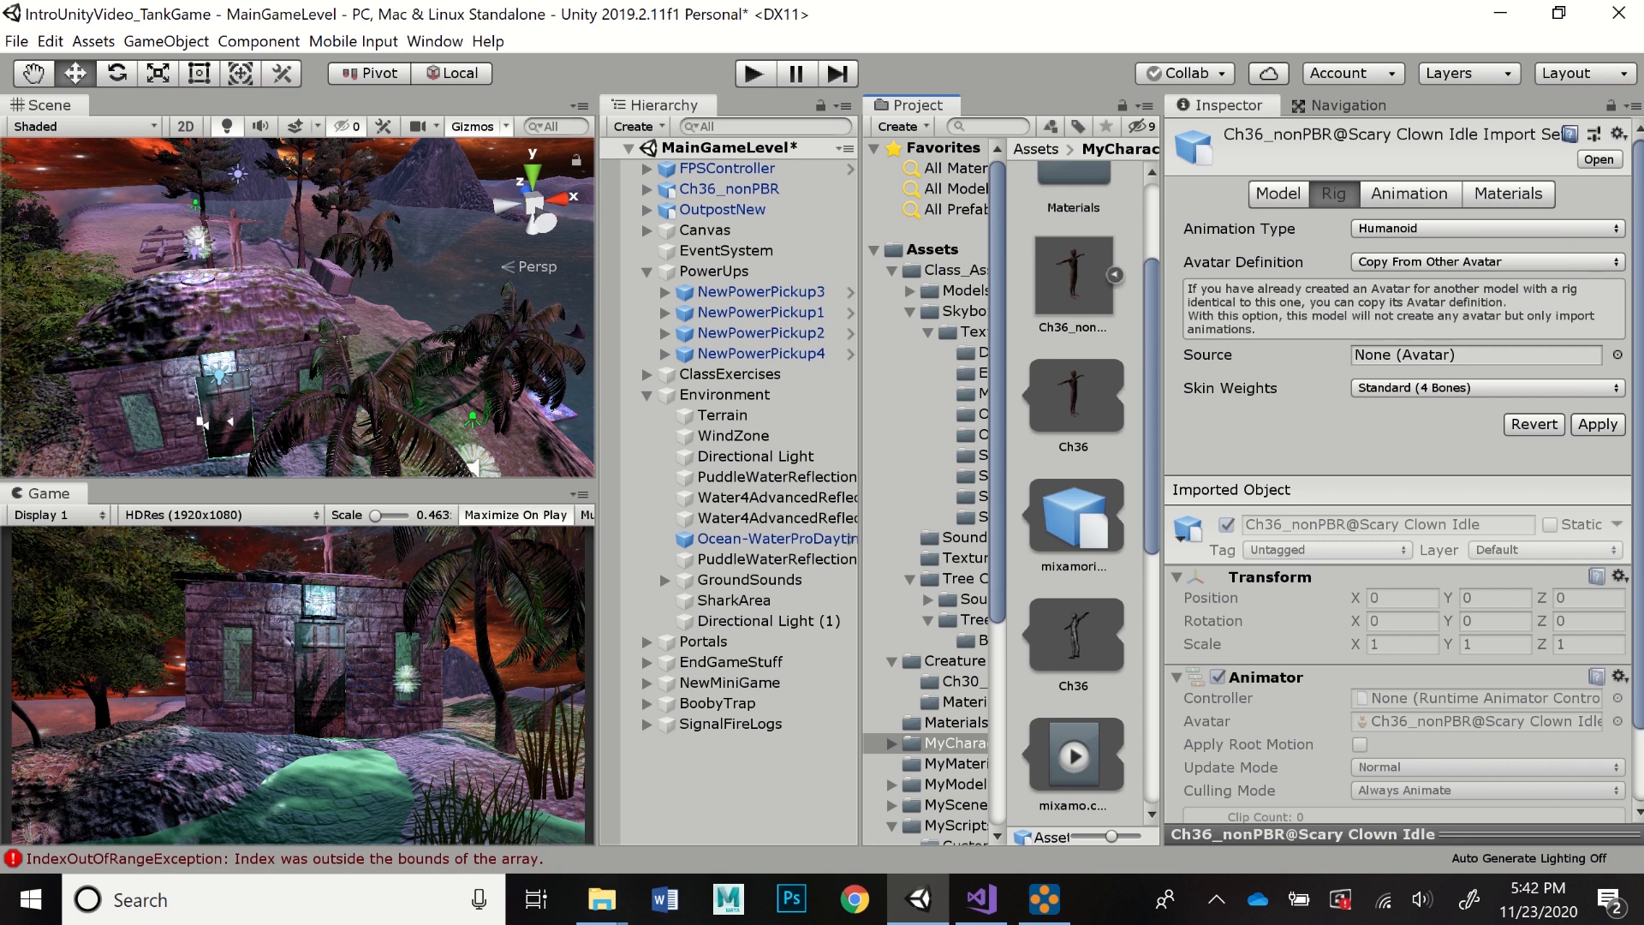
pyautogui.scroll(-5, 1075, 493)
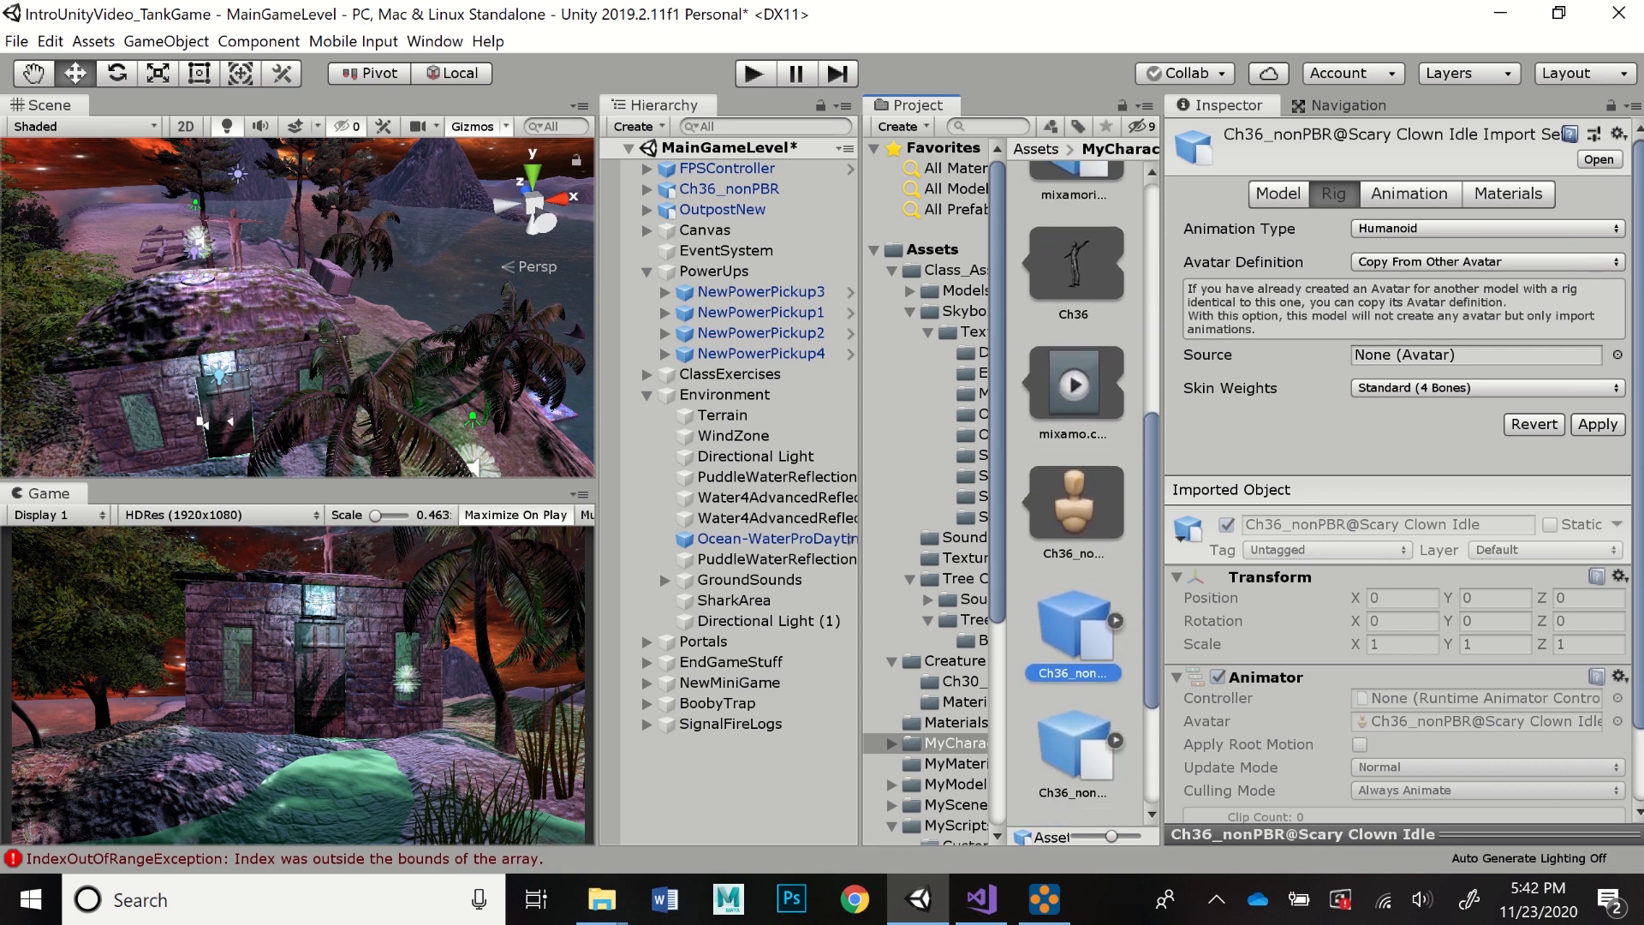
pyautogui.moveTo(1075, 504); pyautogui.dragTo(1447, 356)
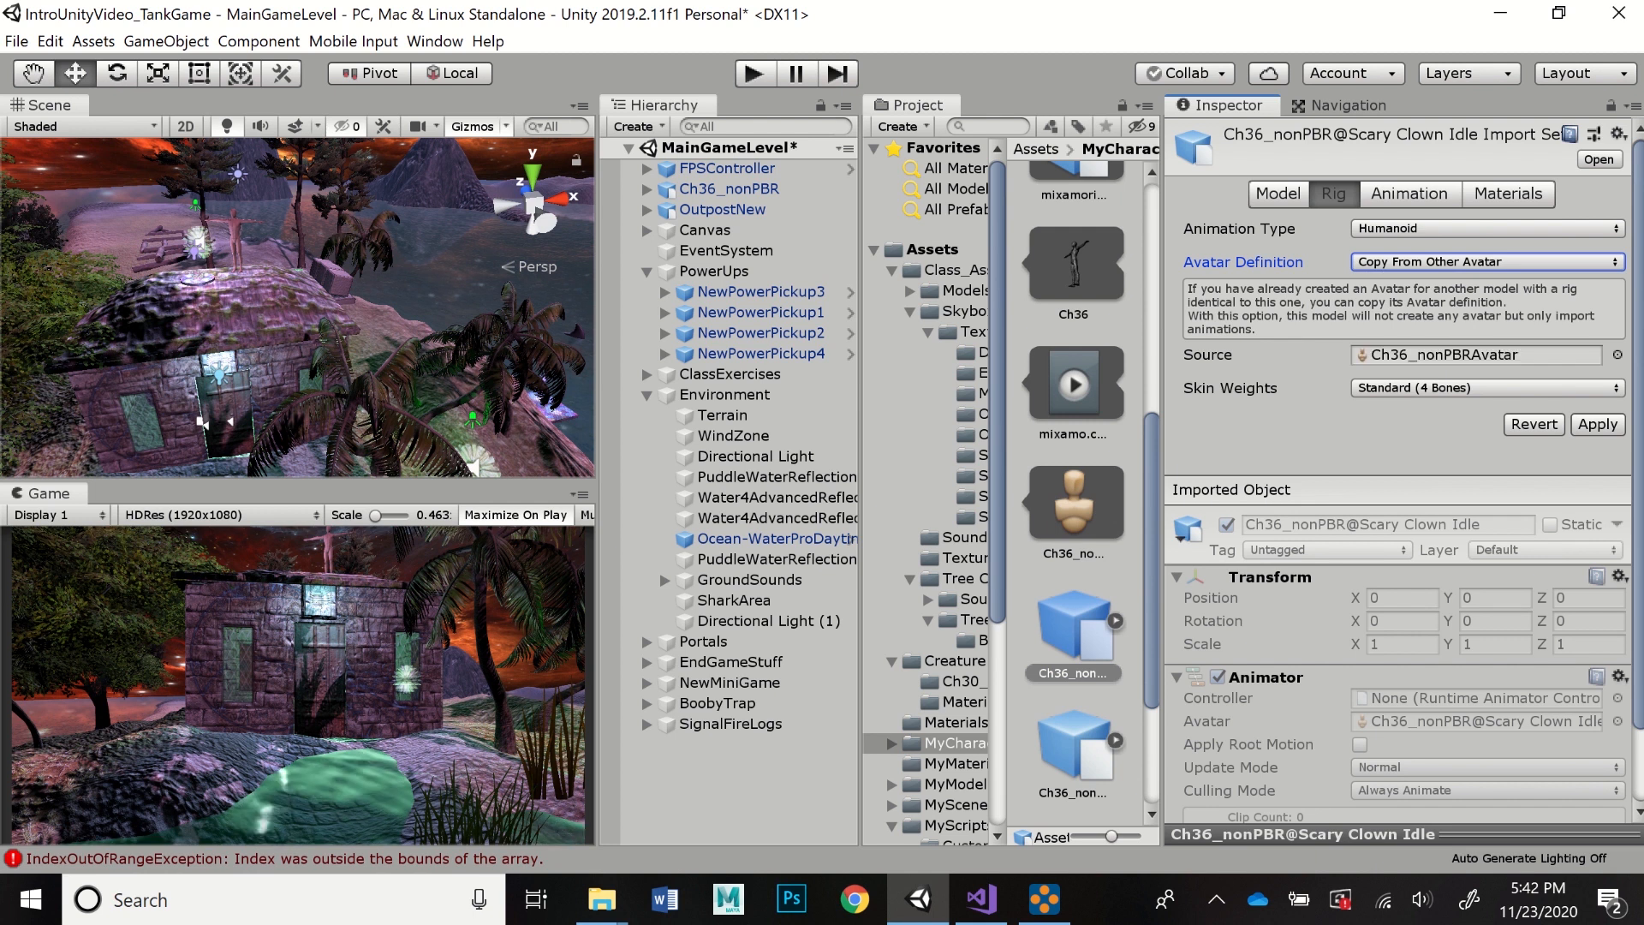
# - Recheck where the avatar sits among the Ch36_nonPBR model's sub-assets
pyautogui.moveTo(1151, 548); pyautogui.dragTo(1151, 319)
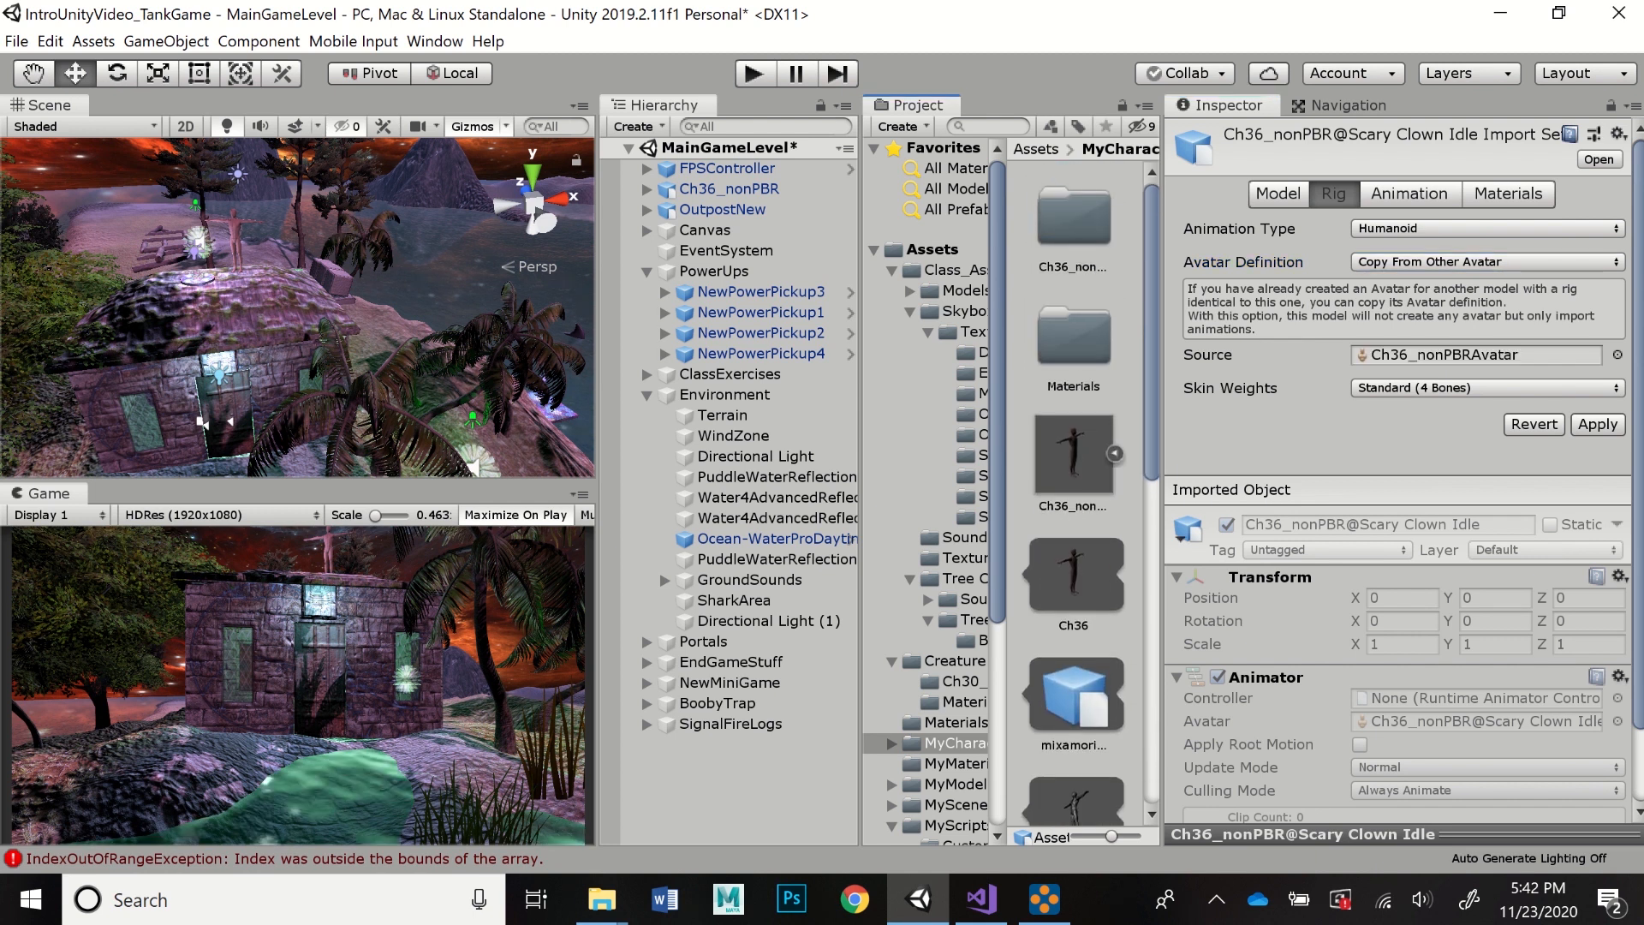
pyautogui.click(1114, 454)
pyautogui.scroll(-2, 1083, 497)
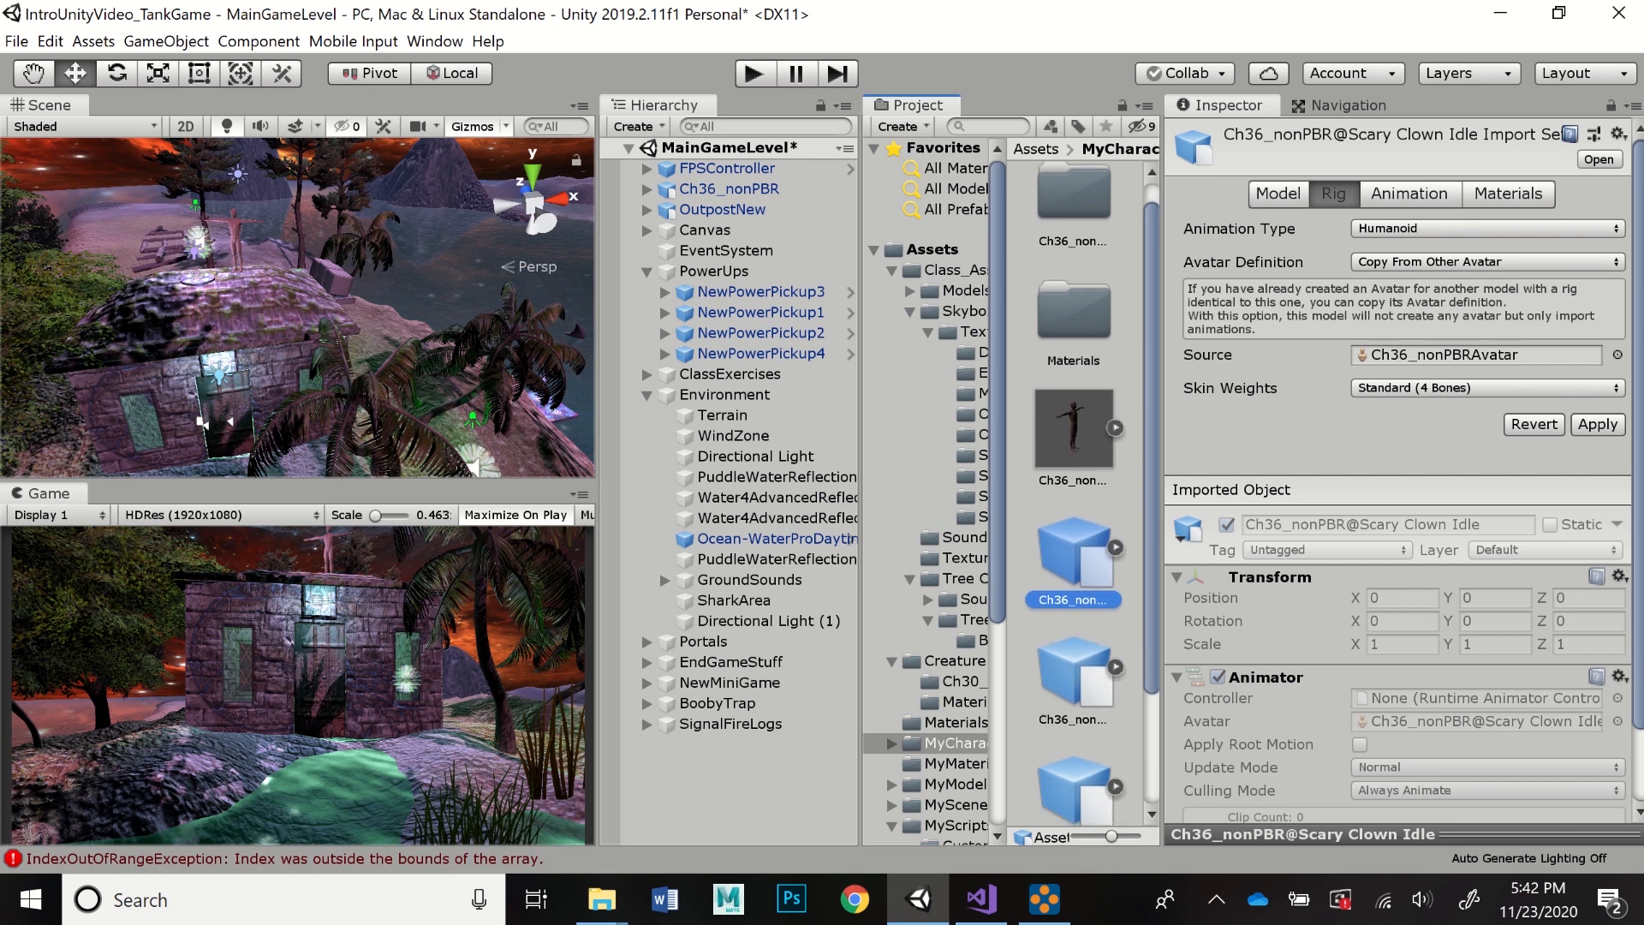
pyautogui.click(1115, 355)
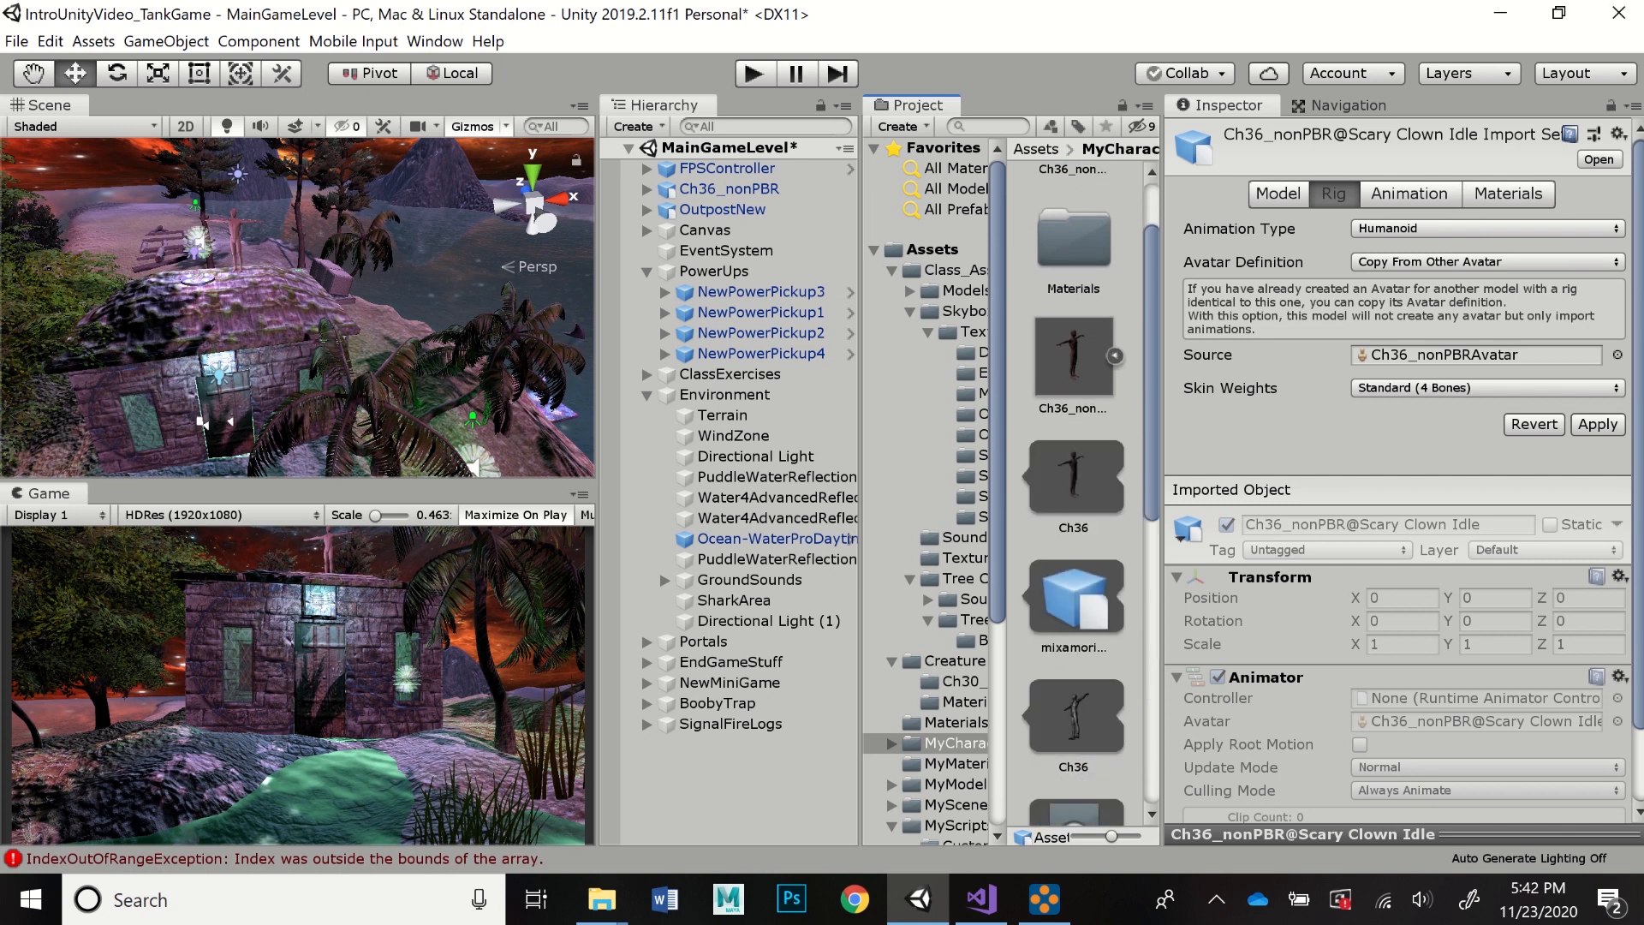
pyautogui.scroll(-9, 1083, 496)
pyautogui.scroll(-1, 1083, 496)
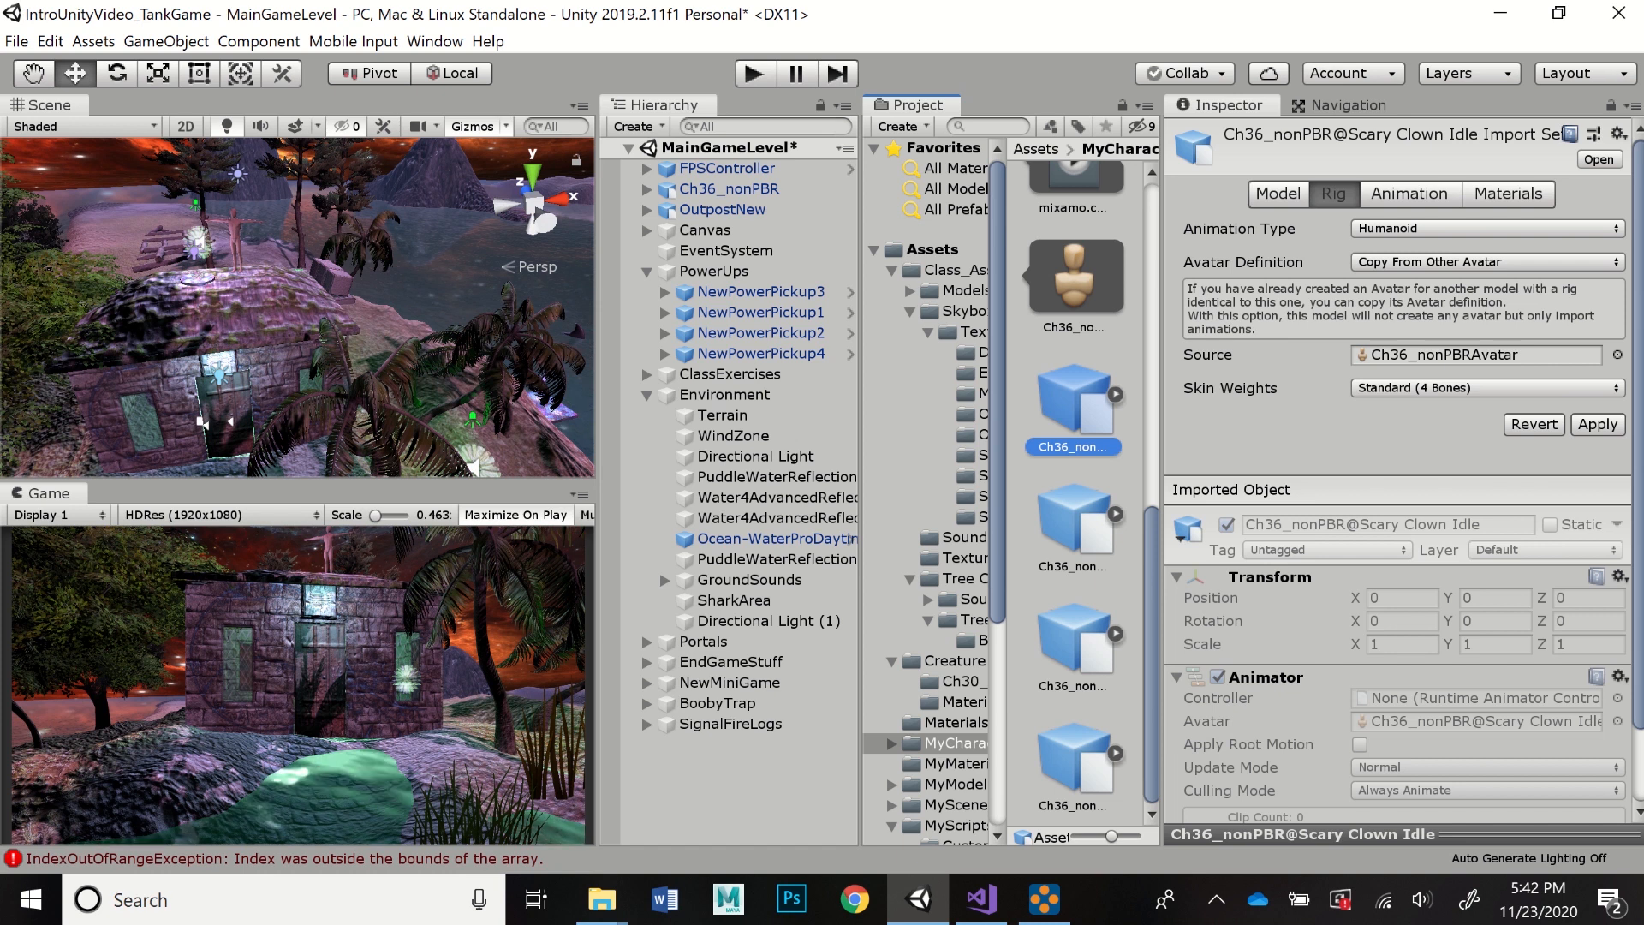
# - Apply the Humanoid rig and copied avatar settings to the Scary Clown Idle animation
pyautogui.click(1408, 195)
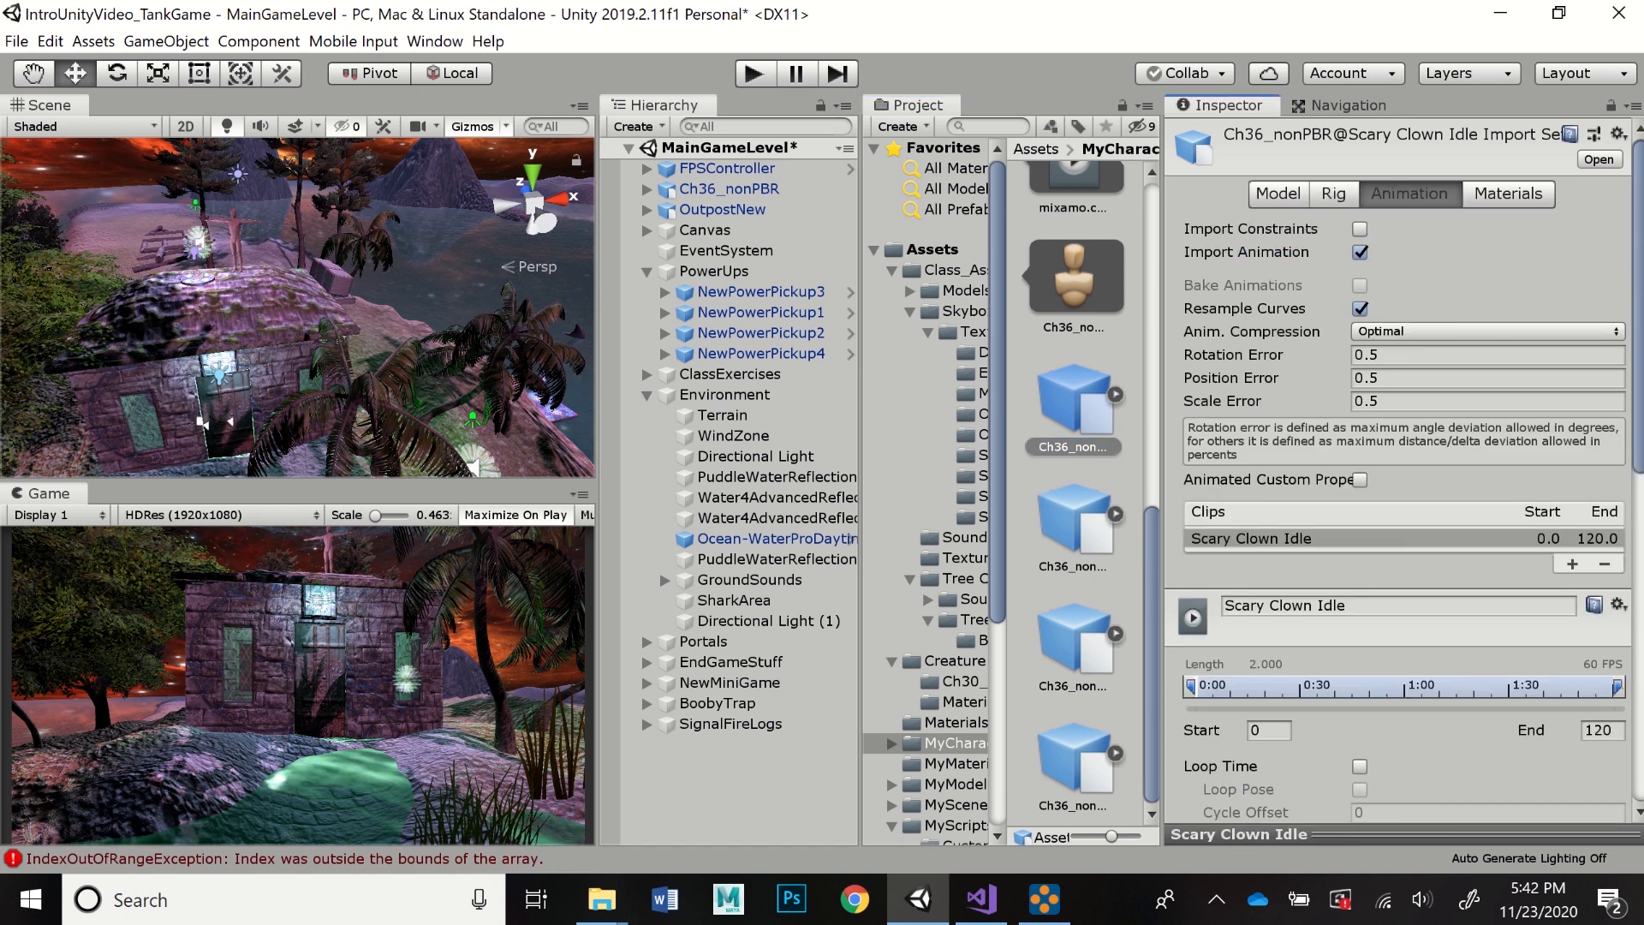
pyautogui.click(1333, 194)
pyautogui.click(1596, 424)
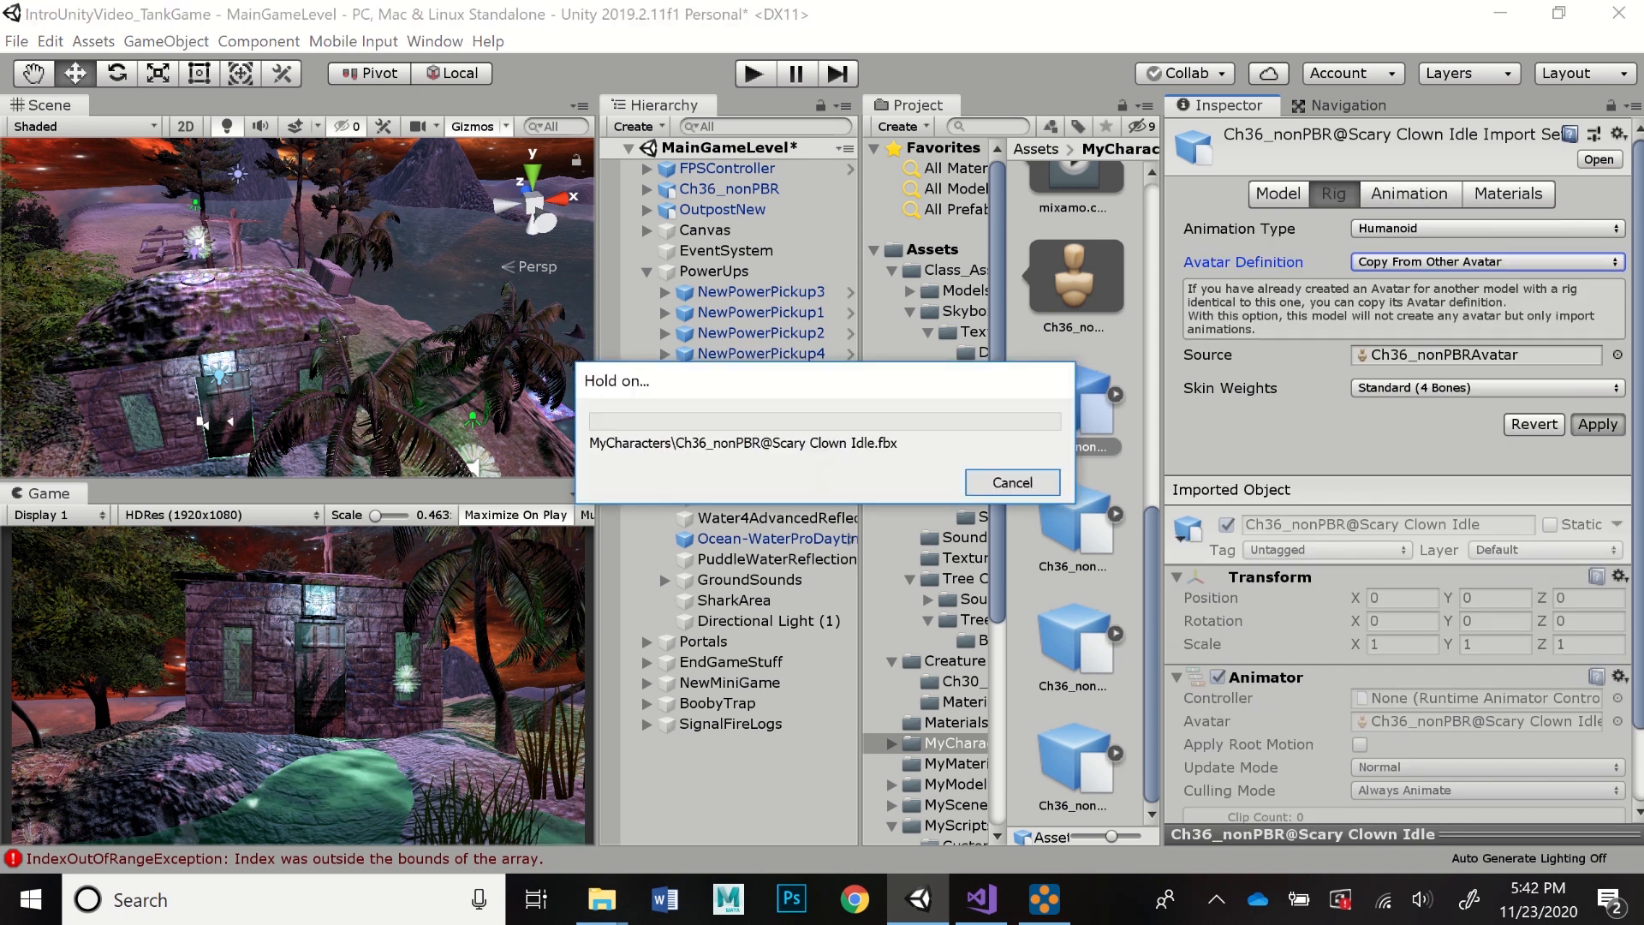
# - Enable Loop Time for the Scary Clown Idle clip and apply the animation import settings
pyautogui.click(1418, 193)
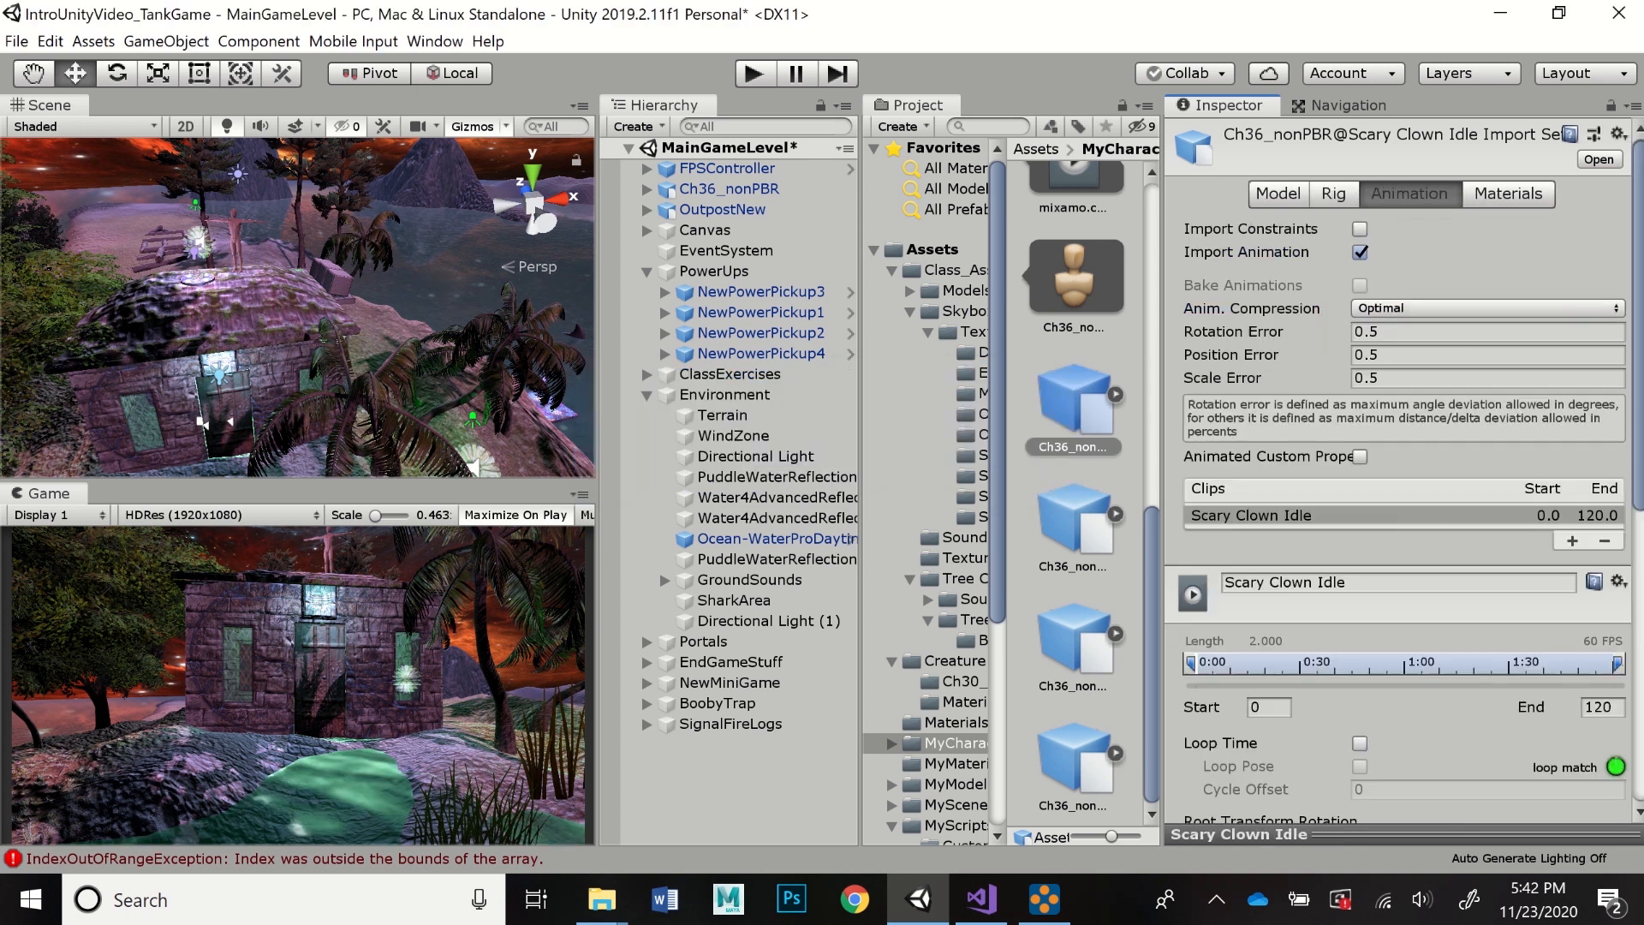
pyautogui.scroll(-5, 1405, 471)
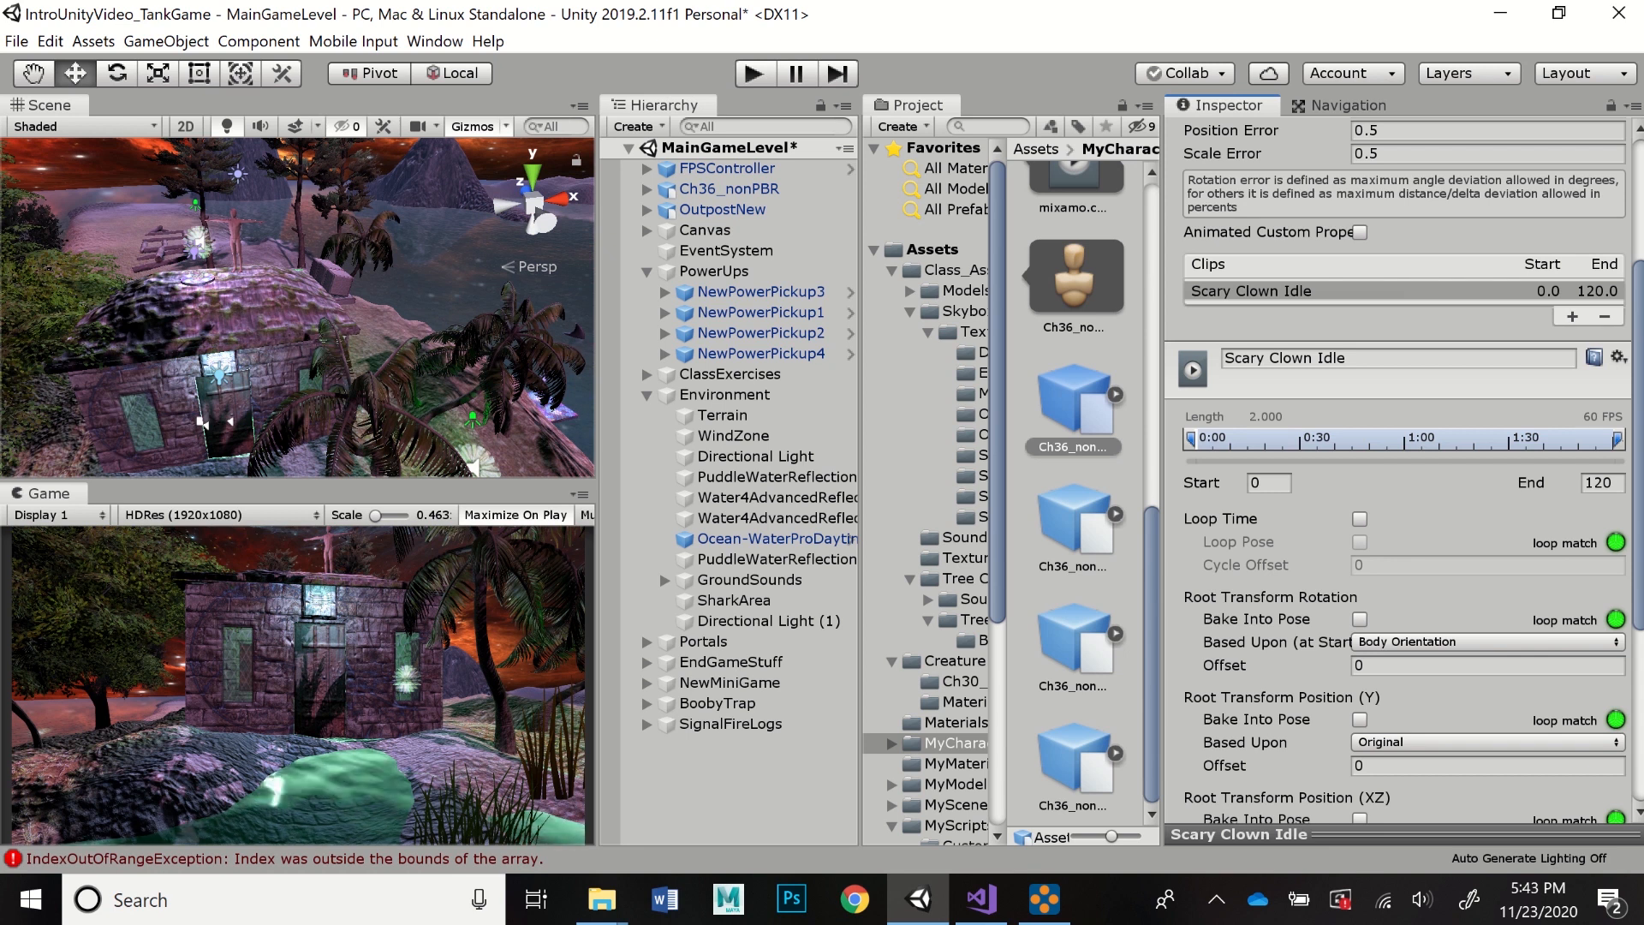
pyautogui.scroll(-3, 1404, 471)
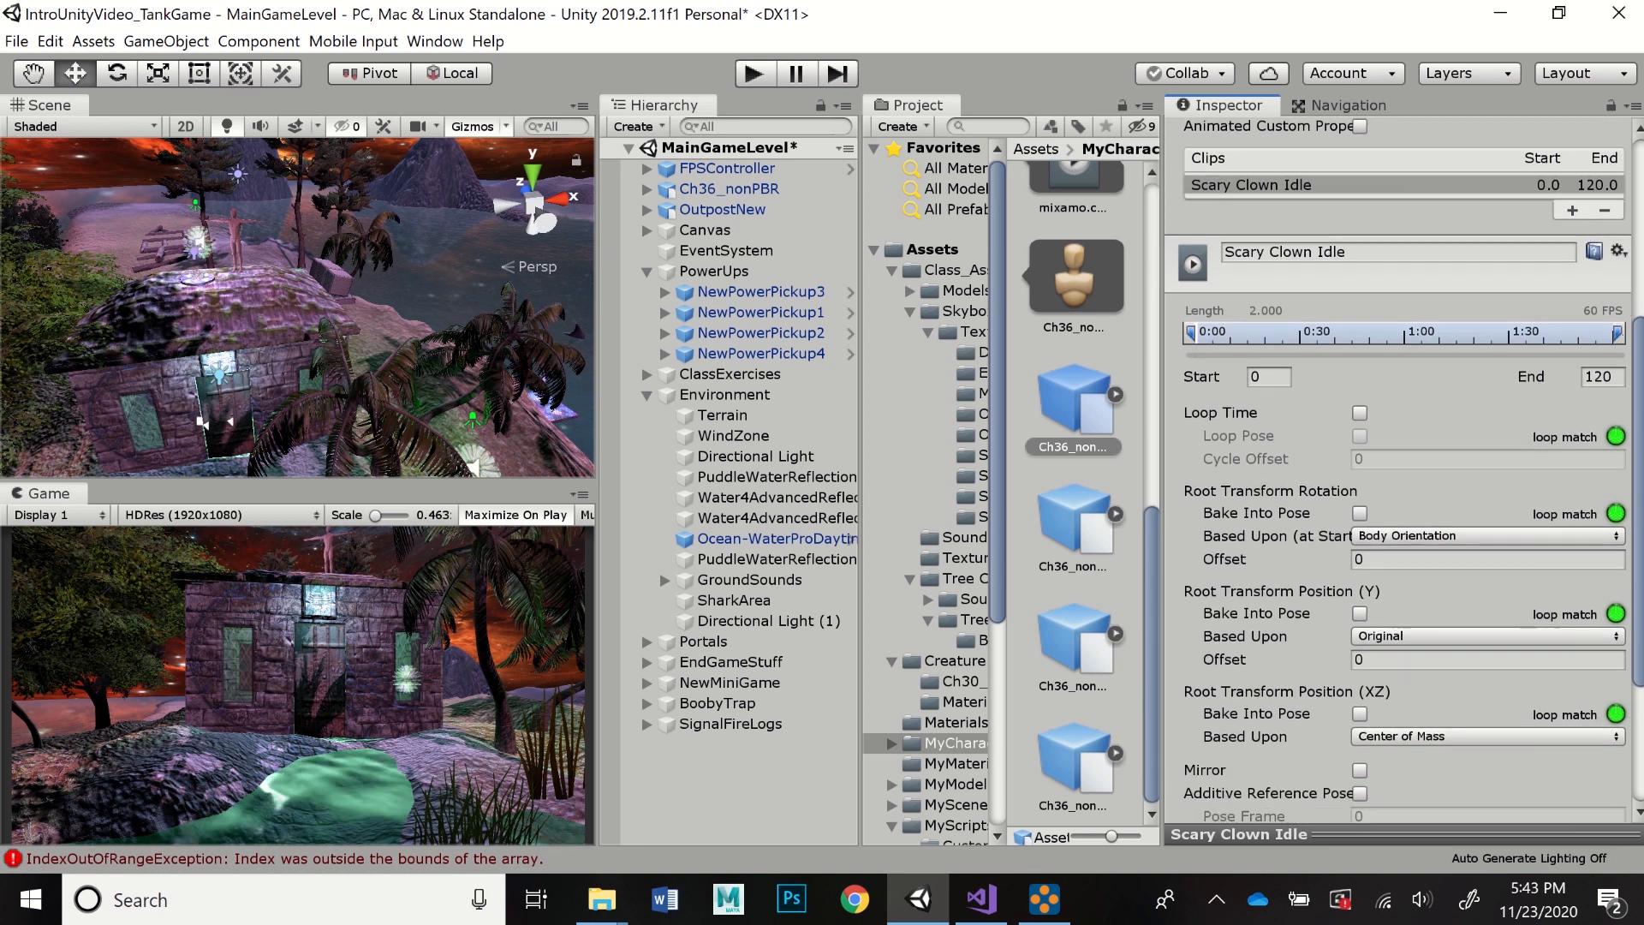
pyautogui.scroll(-3, 1404, 470)
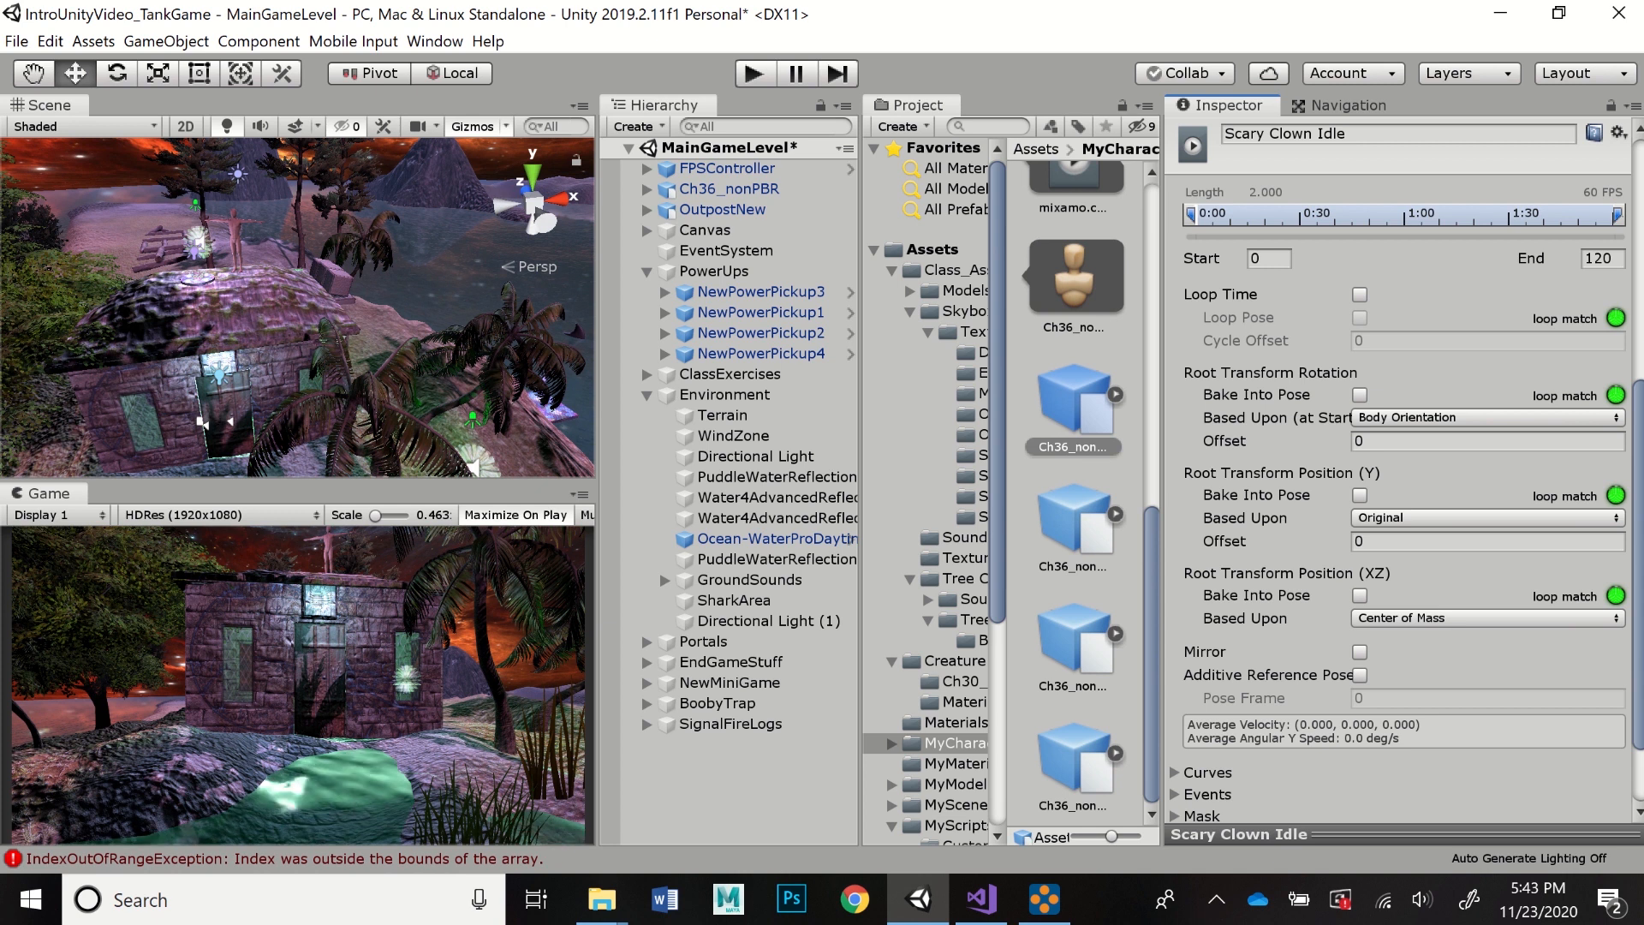
pyautogui.click(1360, 295)
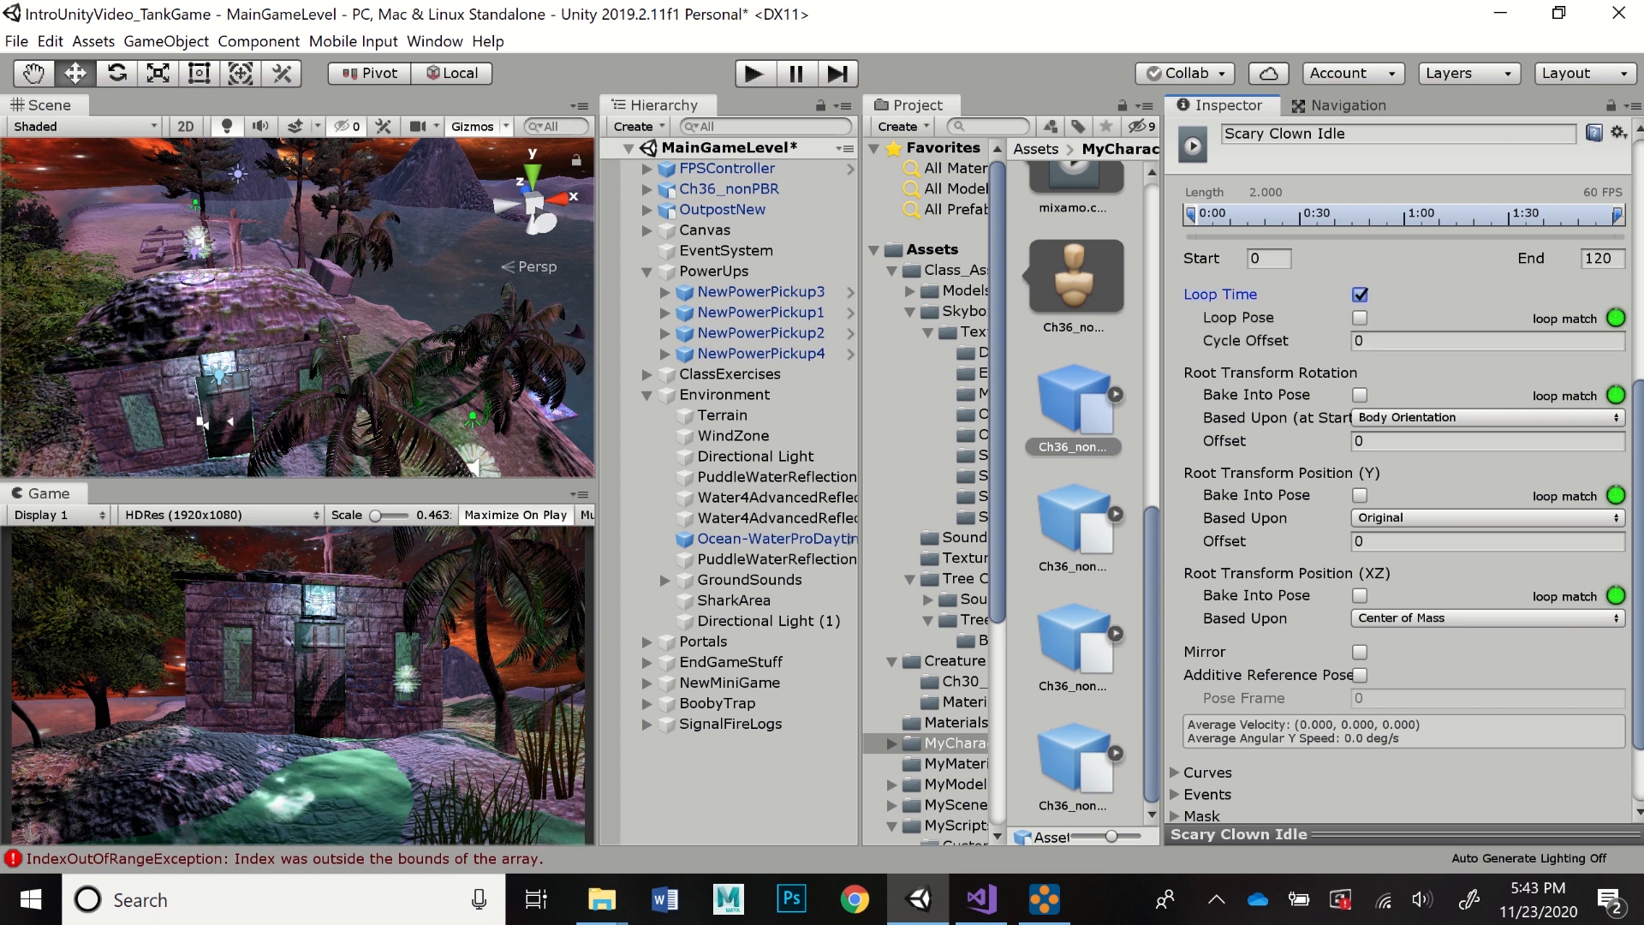
pyautogui.scroll(-1, 1404, 467)
pyautogui.scroll(-2, 1404, 471)
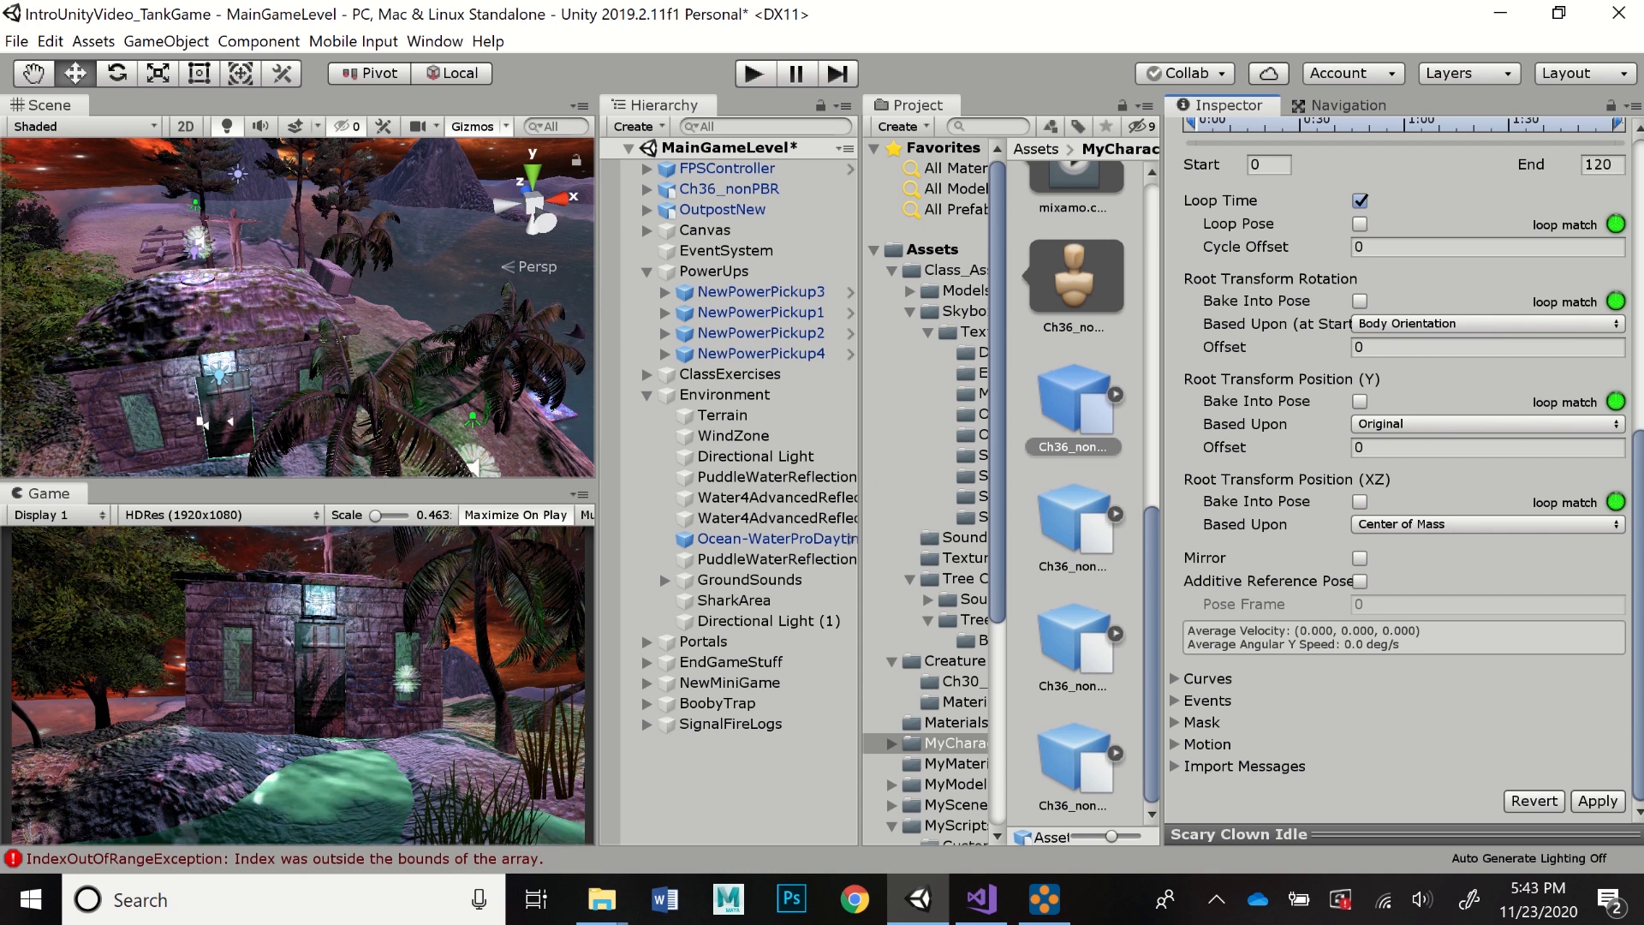
pyautogui.click(1598, 802)
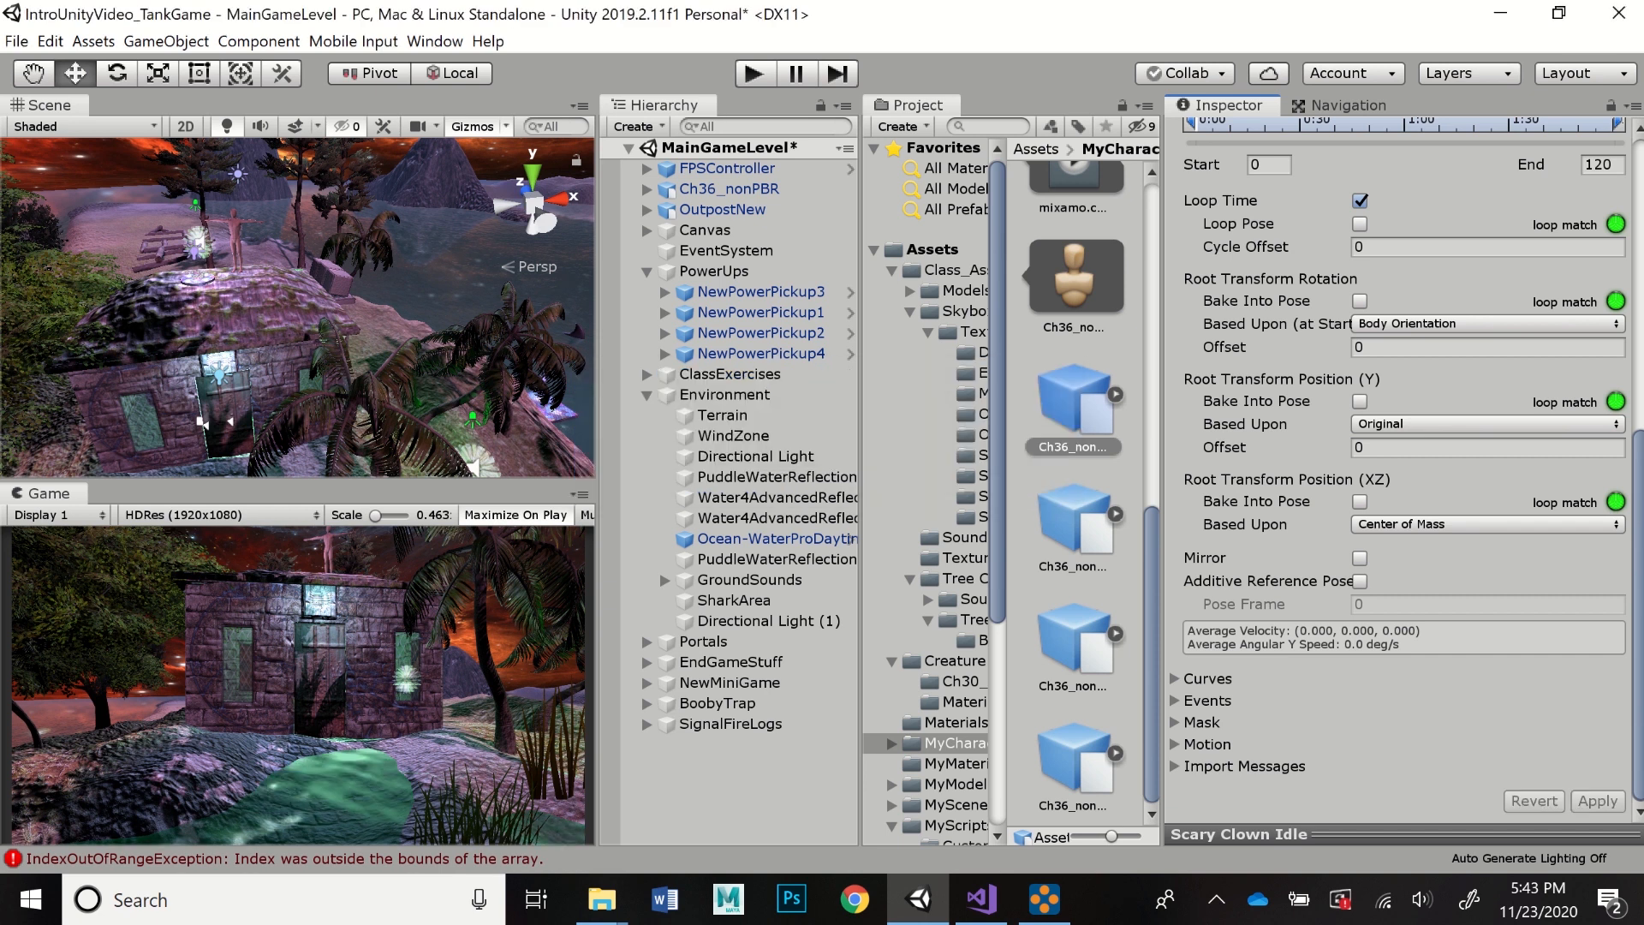
pyautogui.scroll(12, 1404, 471)
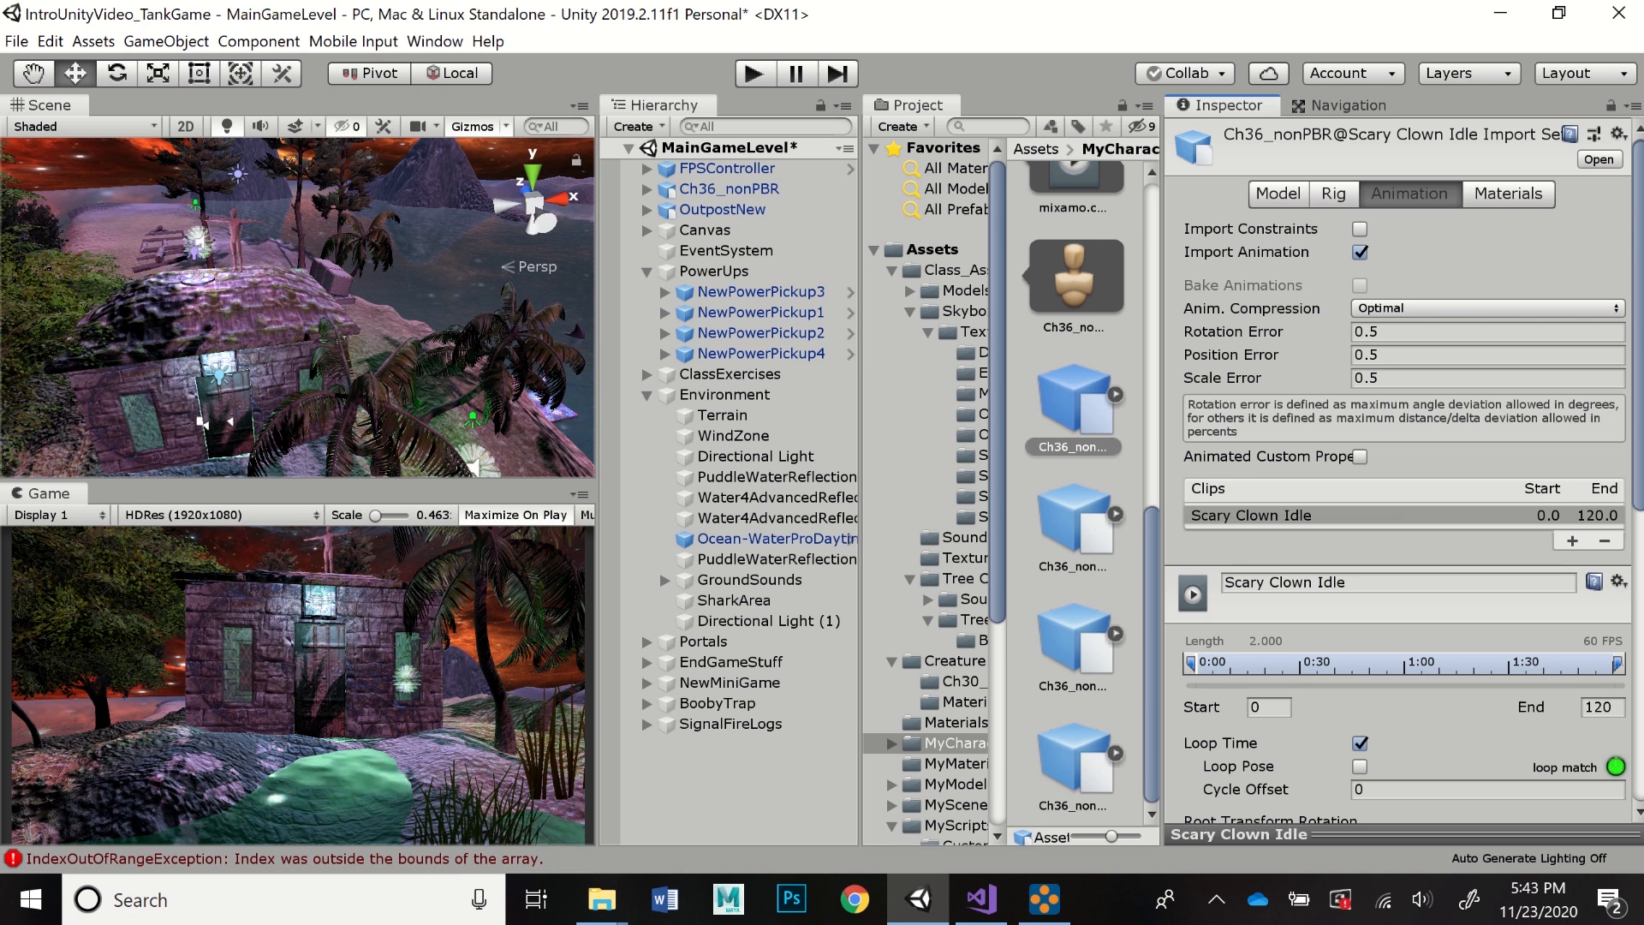
# - Set the Scary Clown Start Walking model's Scale Factor to 1.5 and apply the change
pyautogui.click(1074, 519)
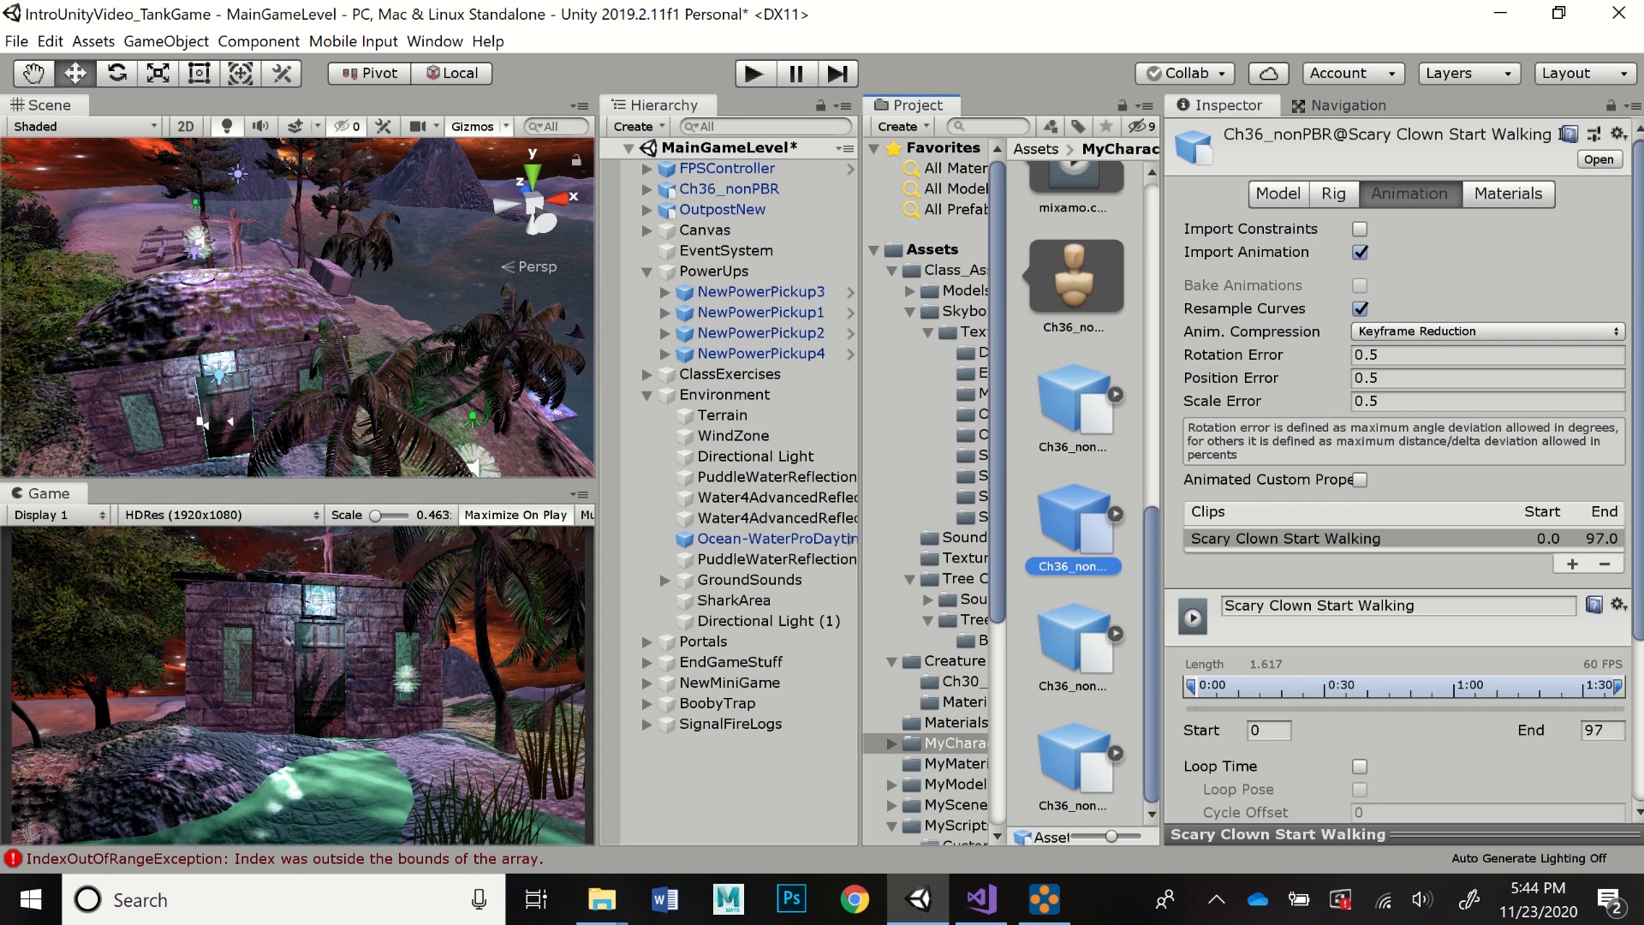
pyautogui.click(1278, 194)
pyautogui.click(1389, 259)
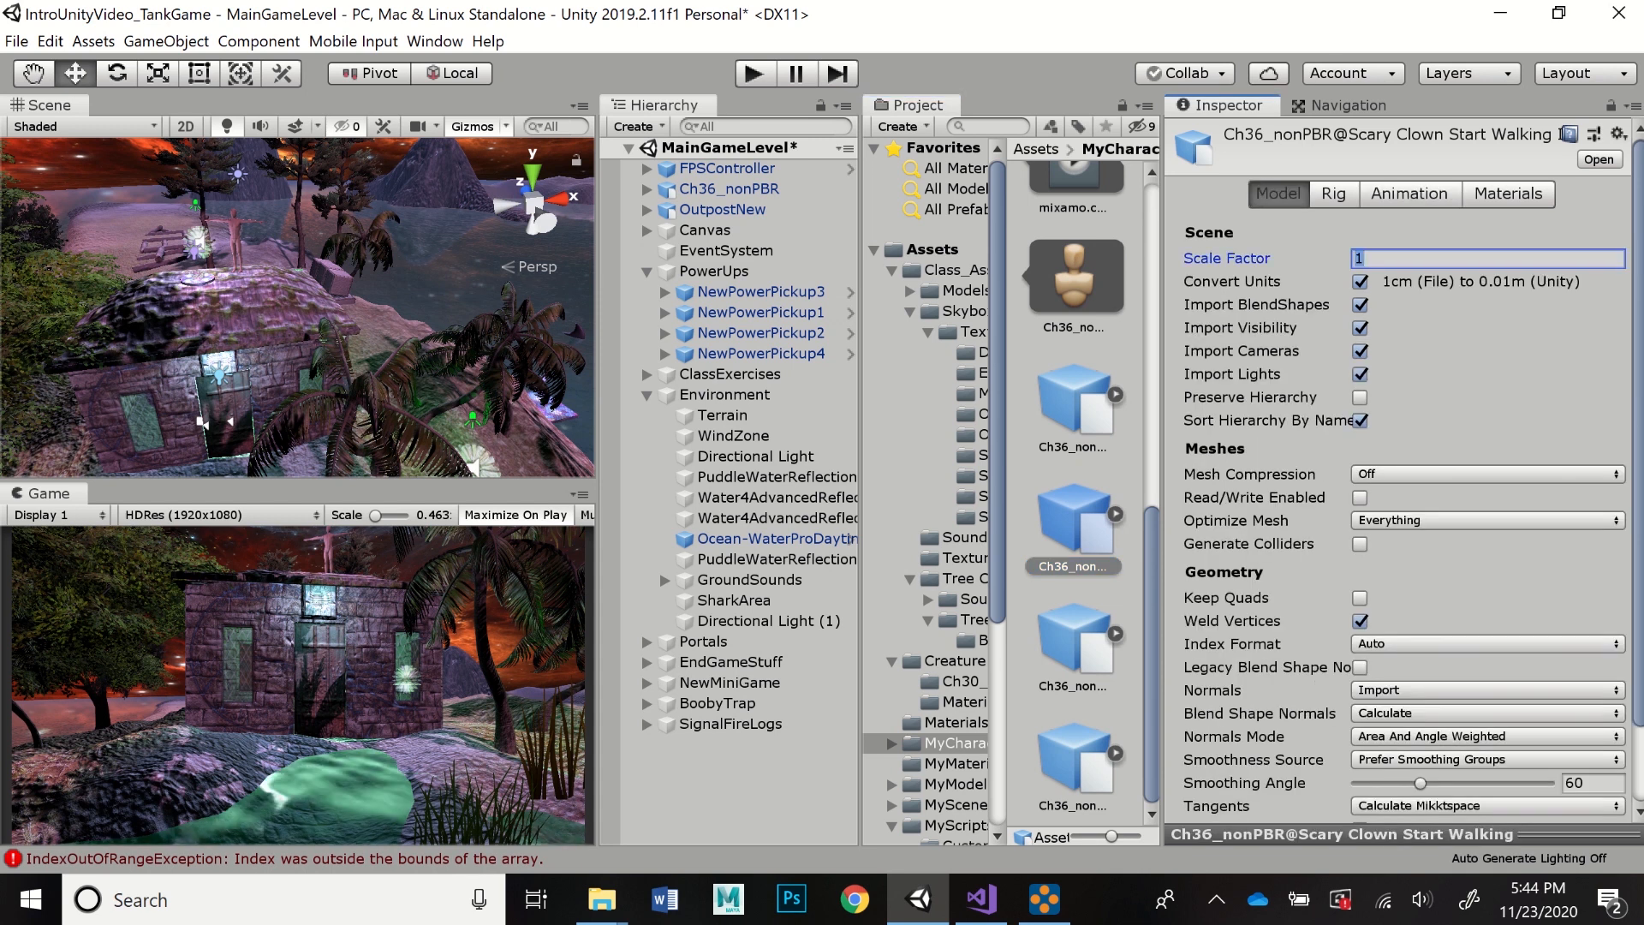
pyautogui.write('.5')
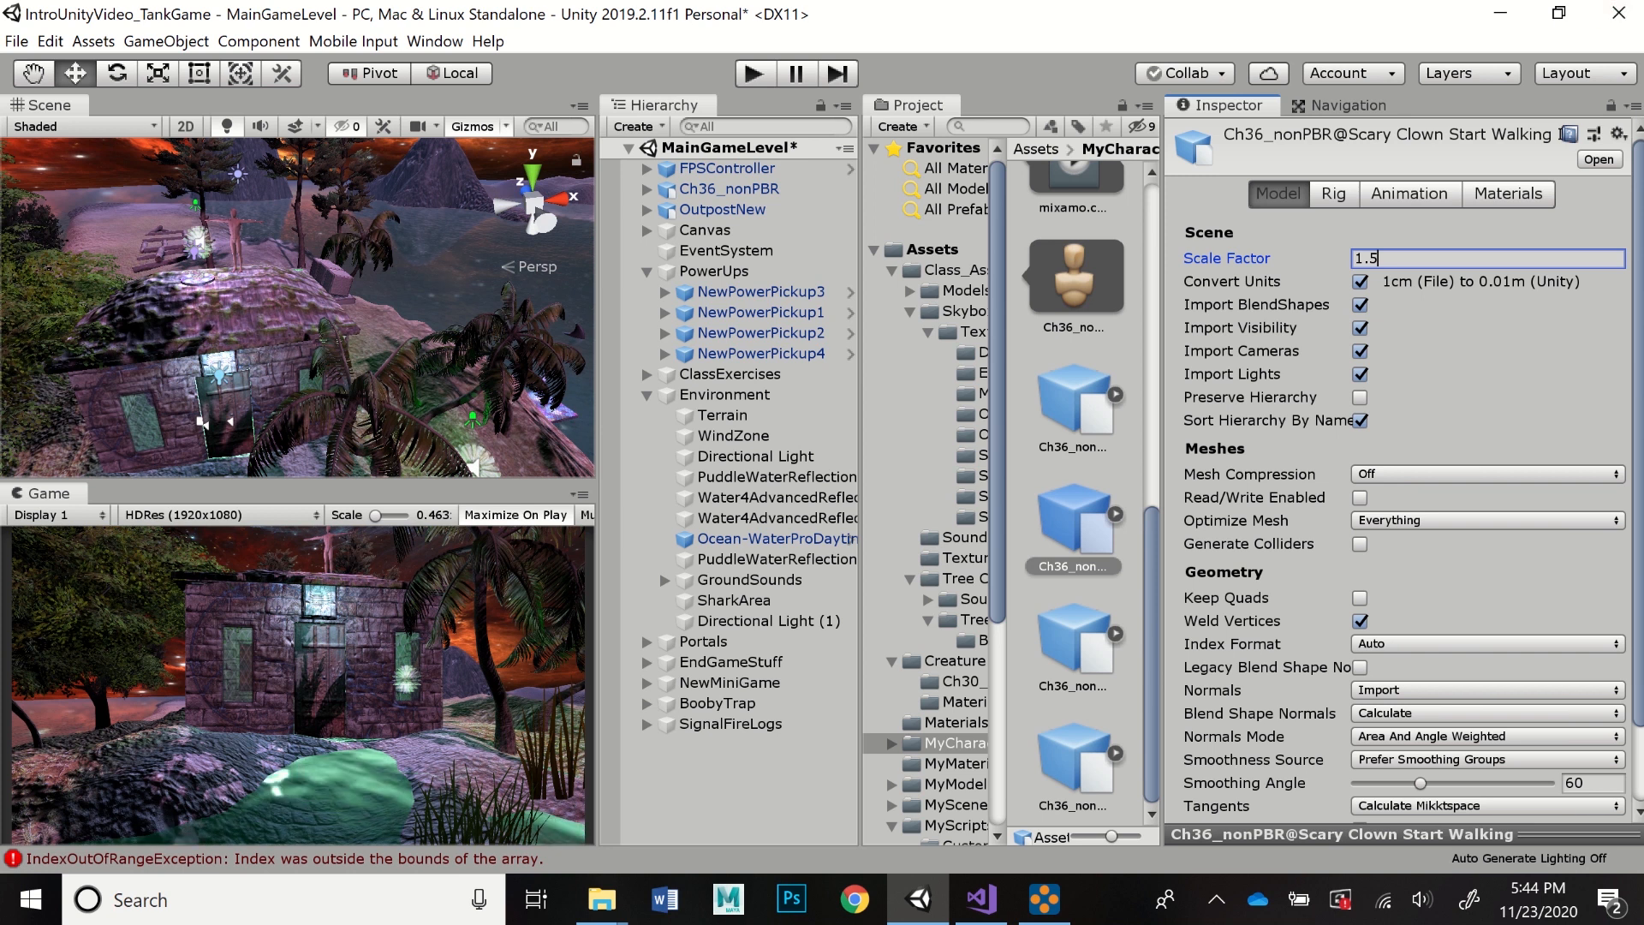
pyautogui.scroll(-3, 1404, 471)
pyautogui.click(1596, 800)
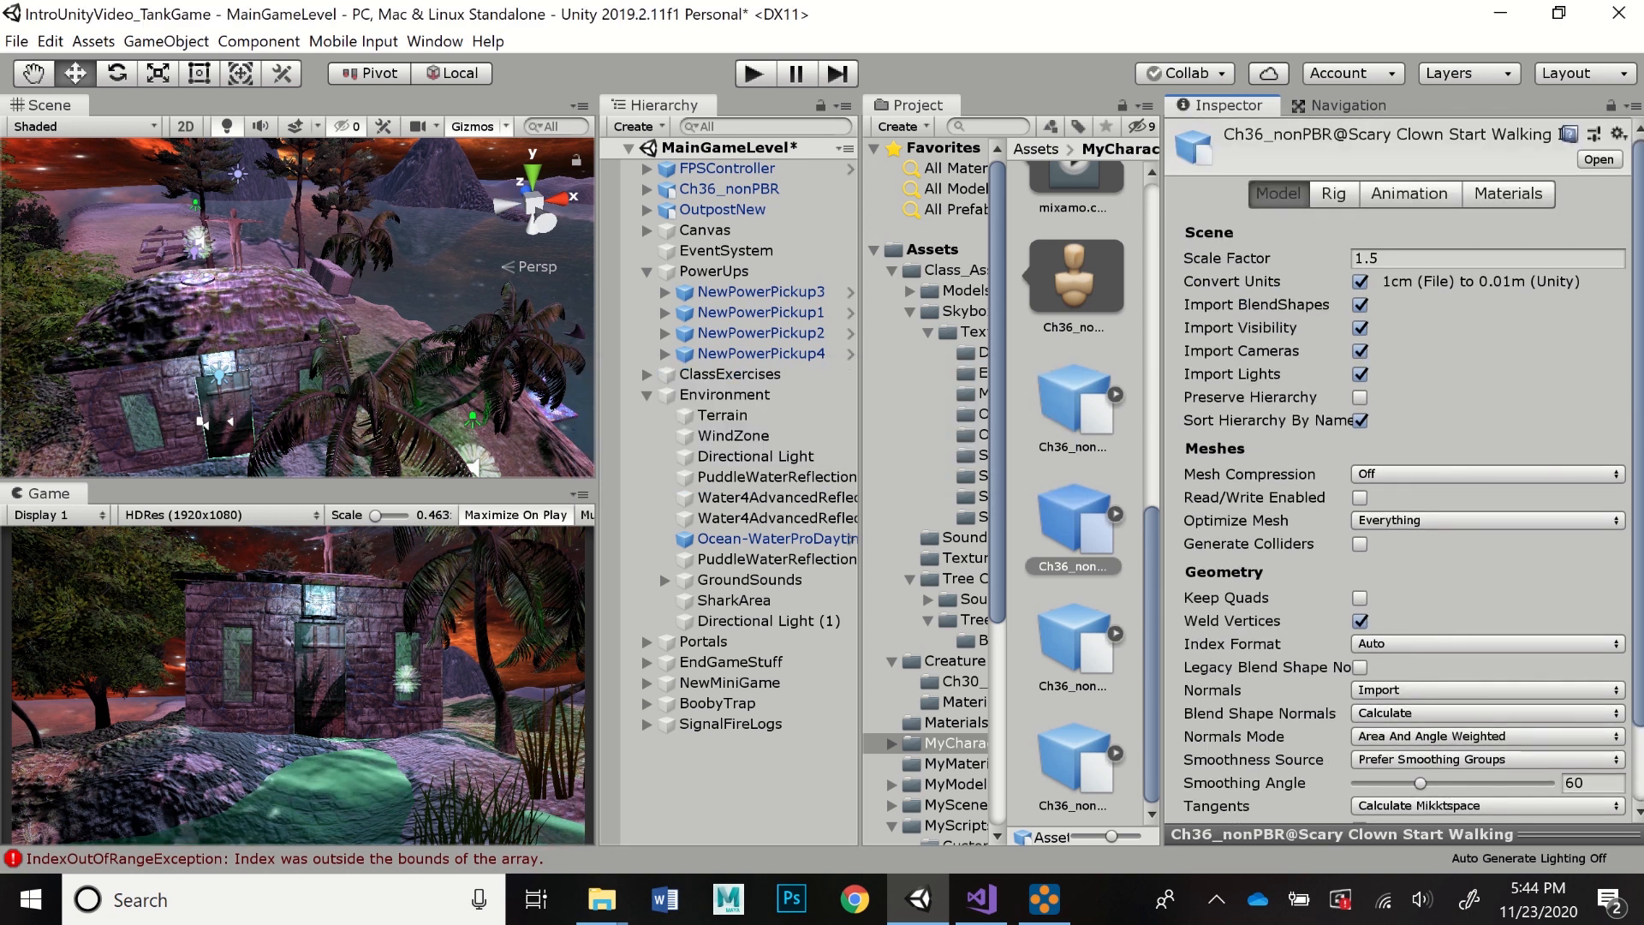
# - Apply a Humanoid rig to Scary Clown Start Walking, with Avatar Definition set to Copy From Other Avatar and Ch36_nonPBRAvatar as source
pyautogui.click(1342, 194)
pyautogui.click(1494, 228)
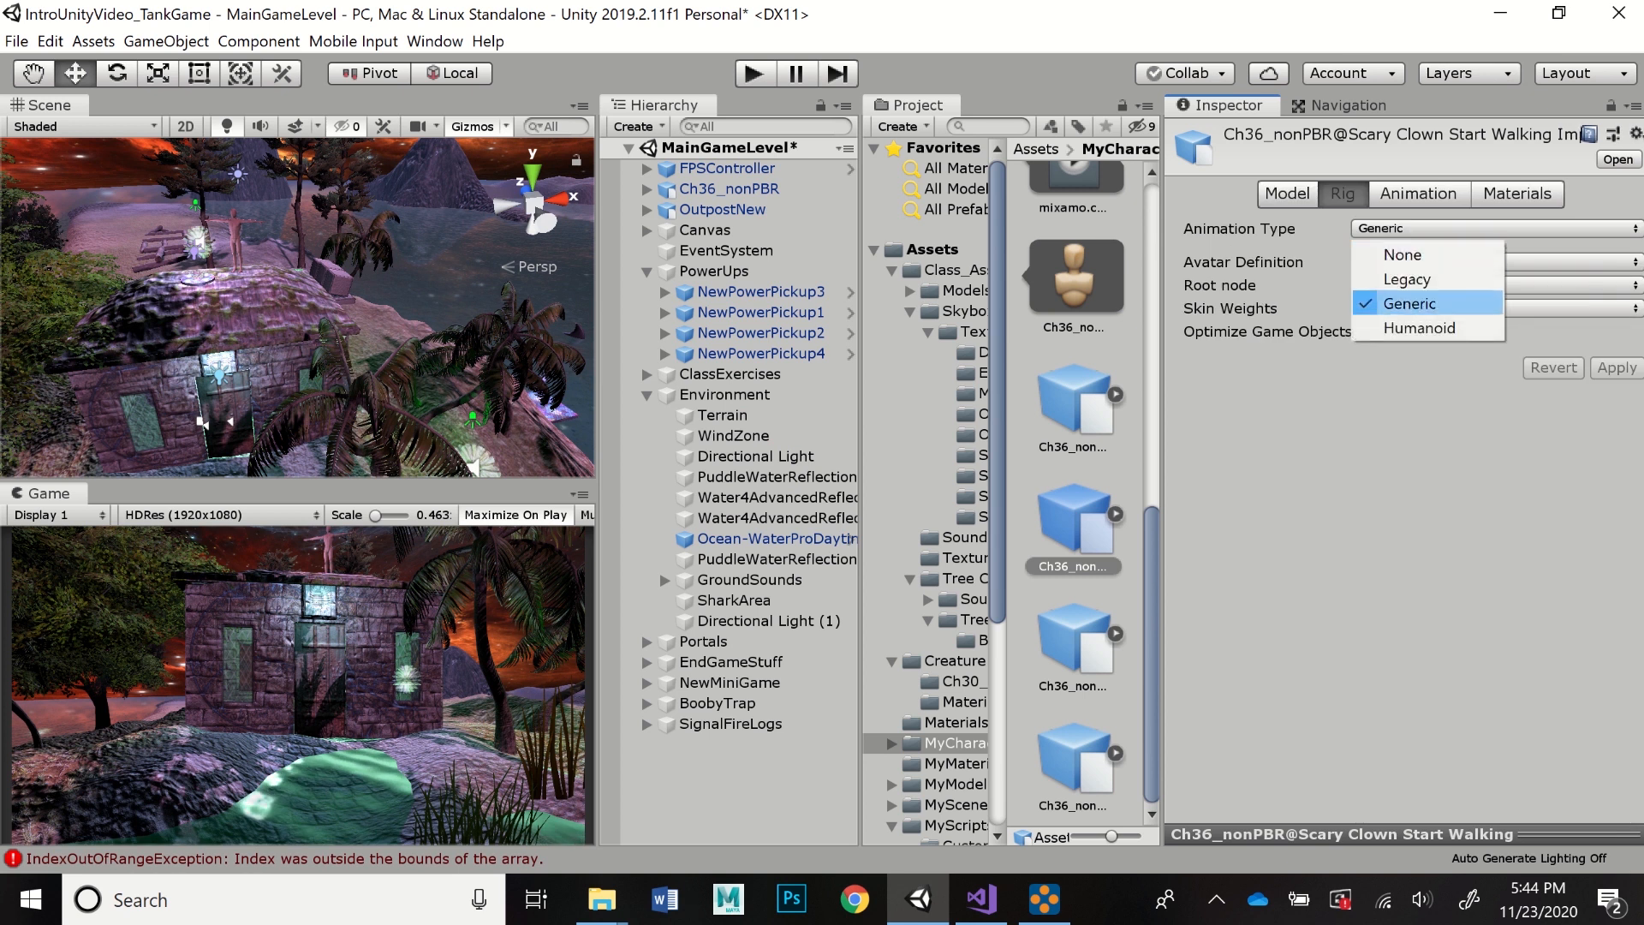
pyautogui.click(1419, 328)
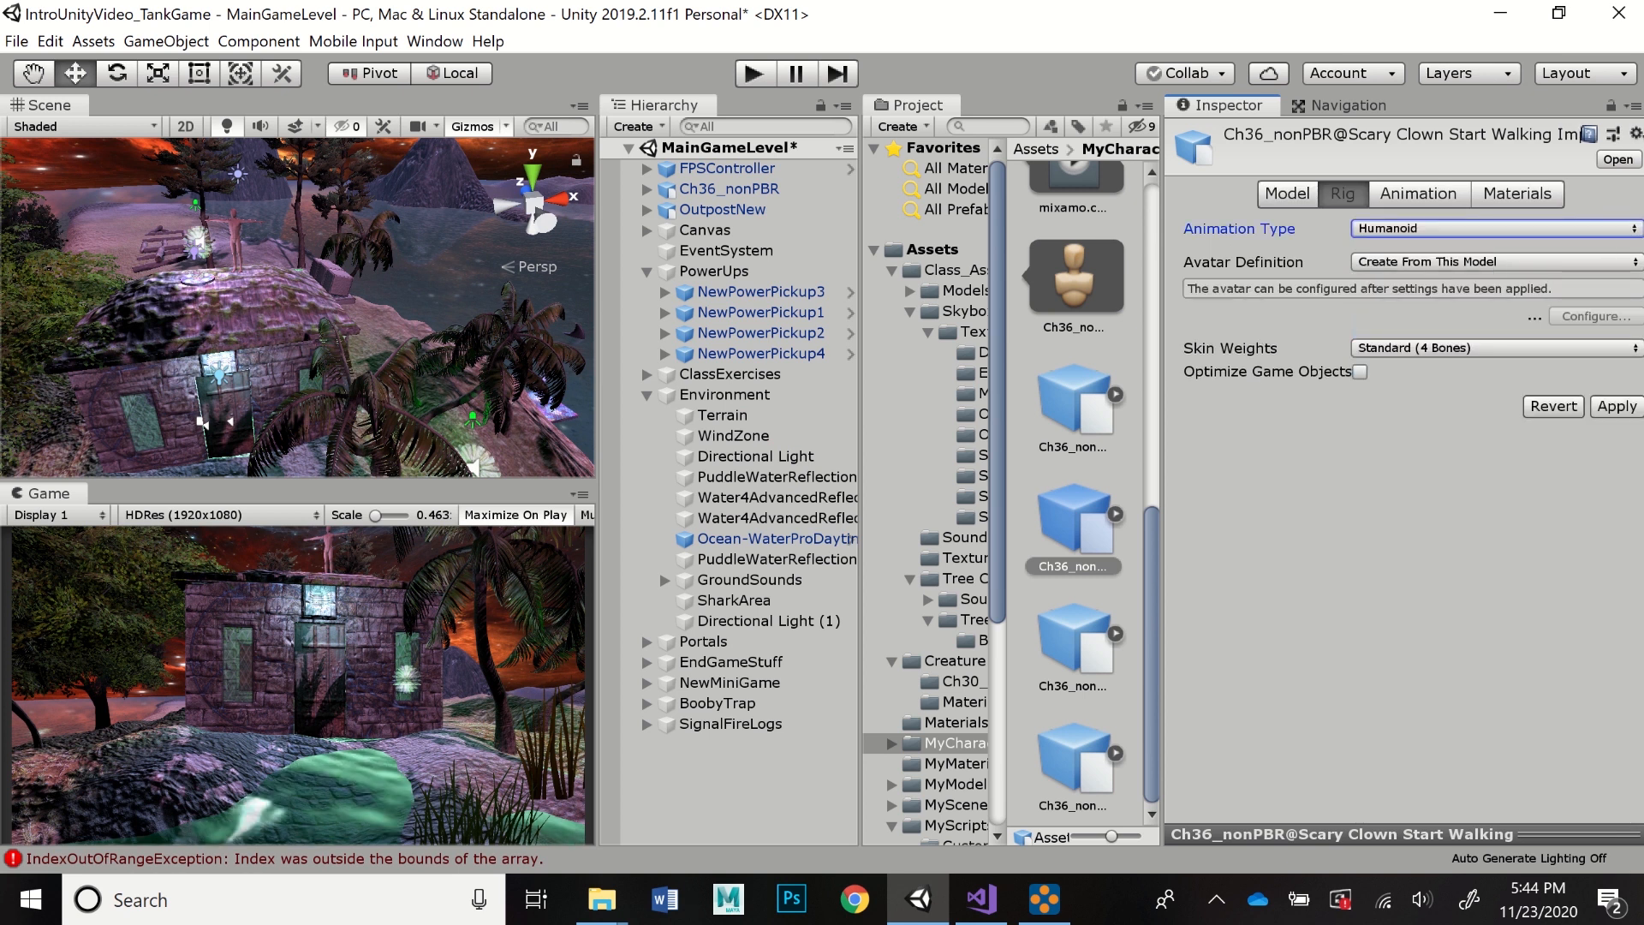
pyautogui.click(1074, 519)
pyautogui.click(1494, 261)
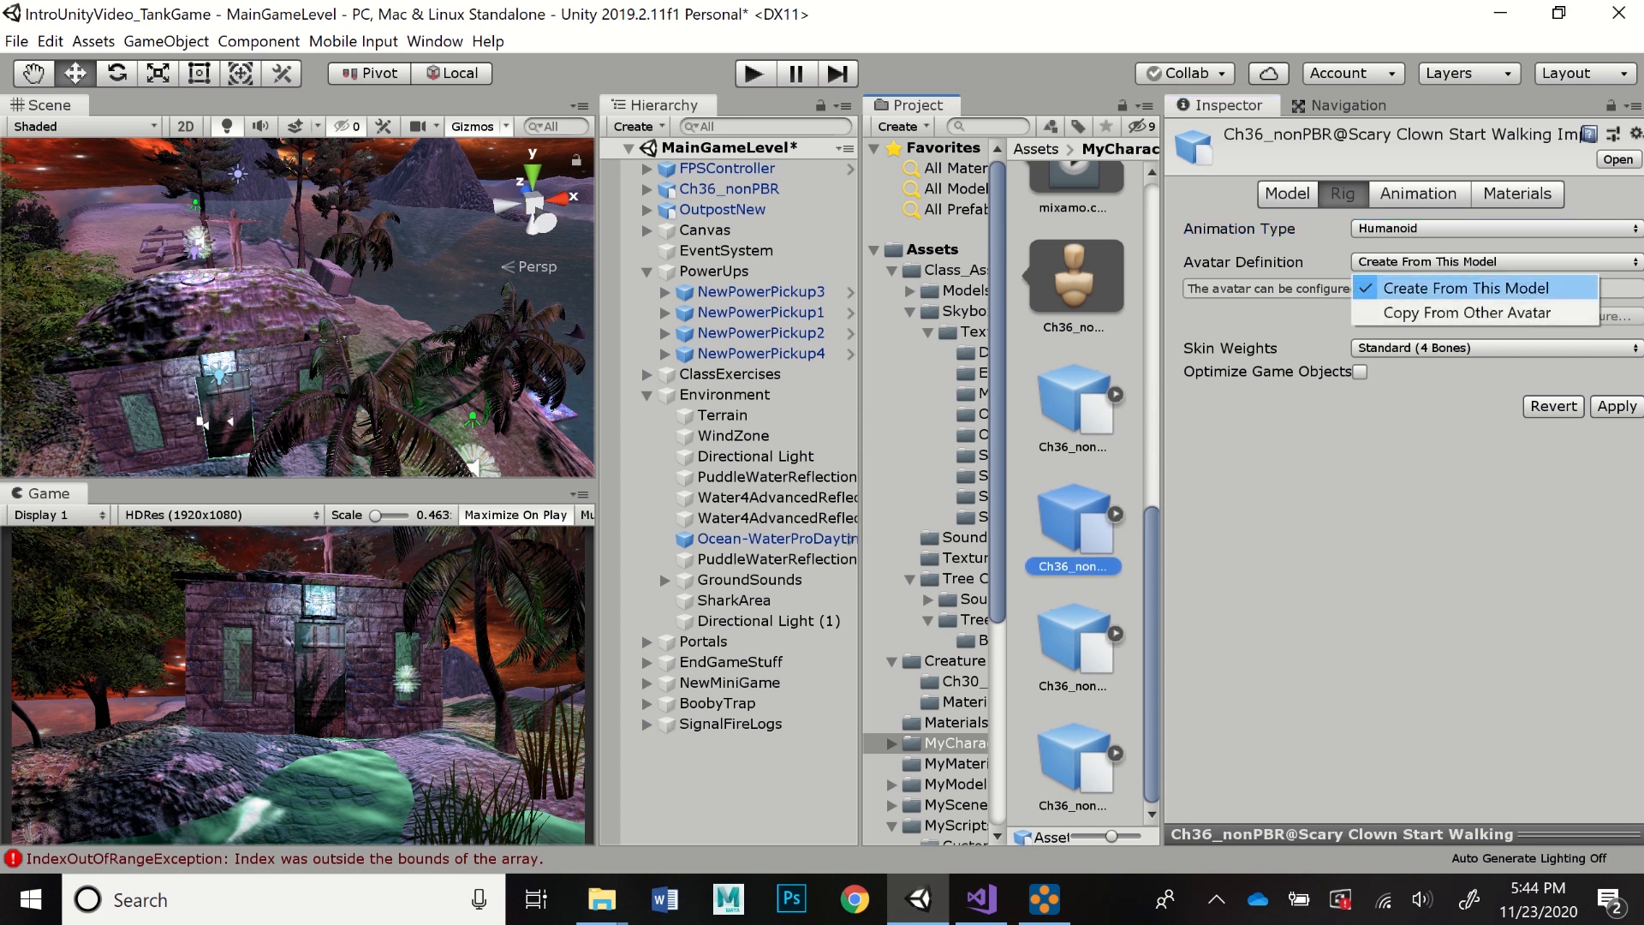
pyautogui.click(1468, 305)
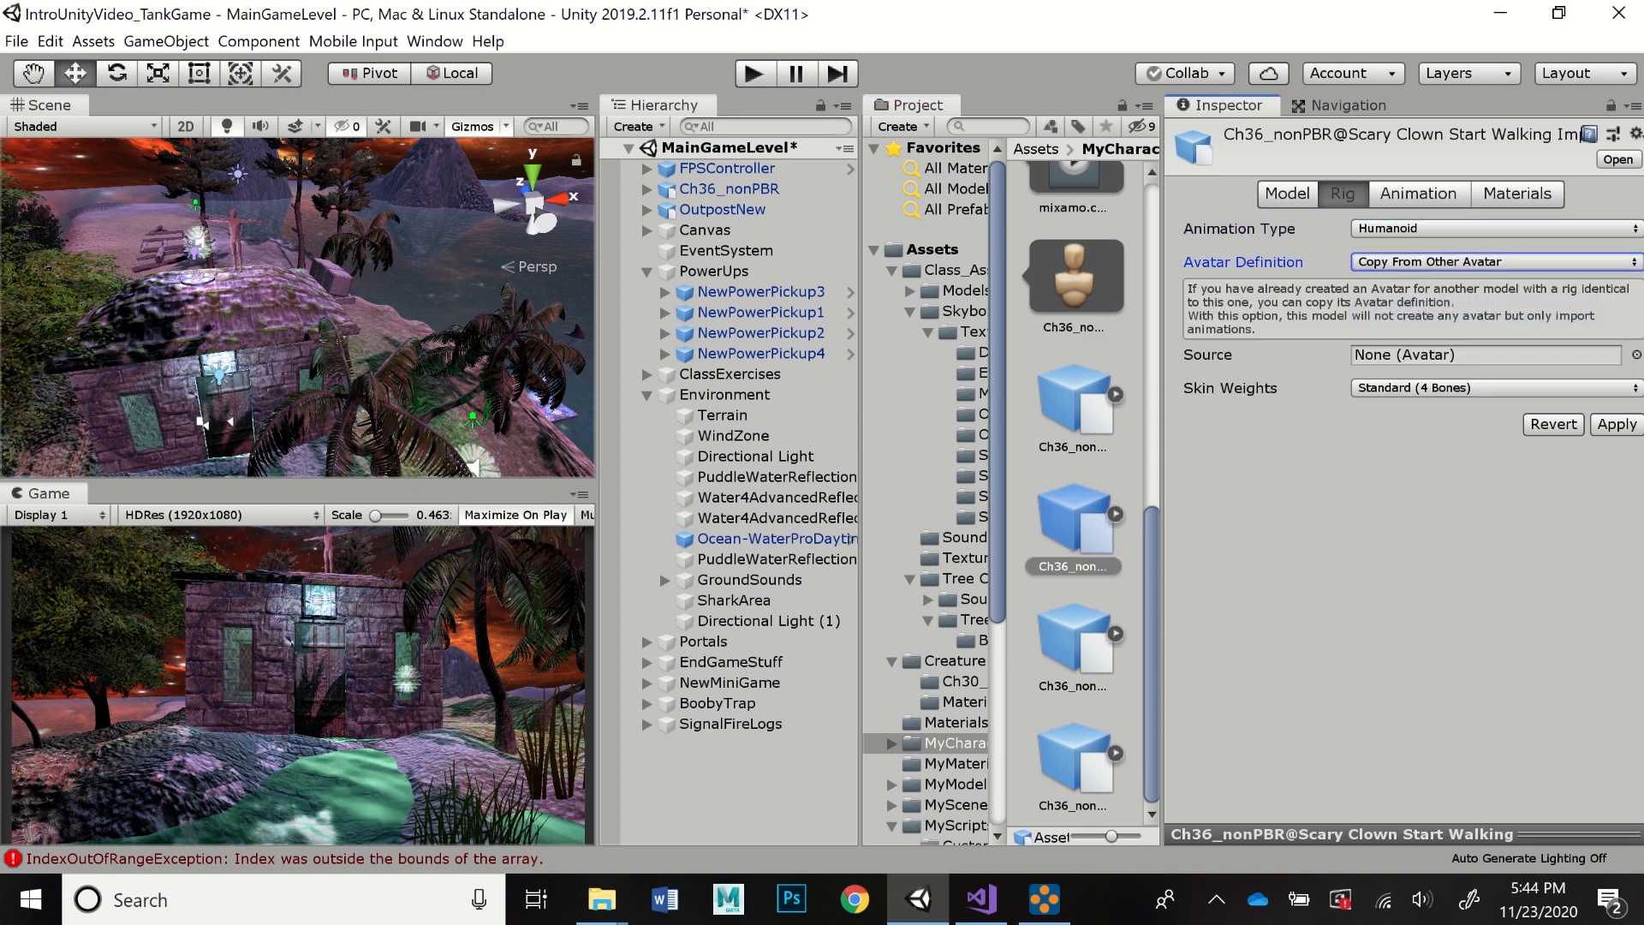
pyautogui.moveTo(1075, 275); pyautogui.dragTo(1468, 355)
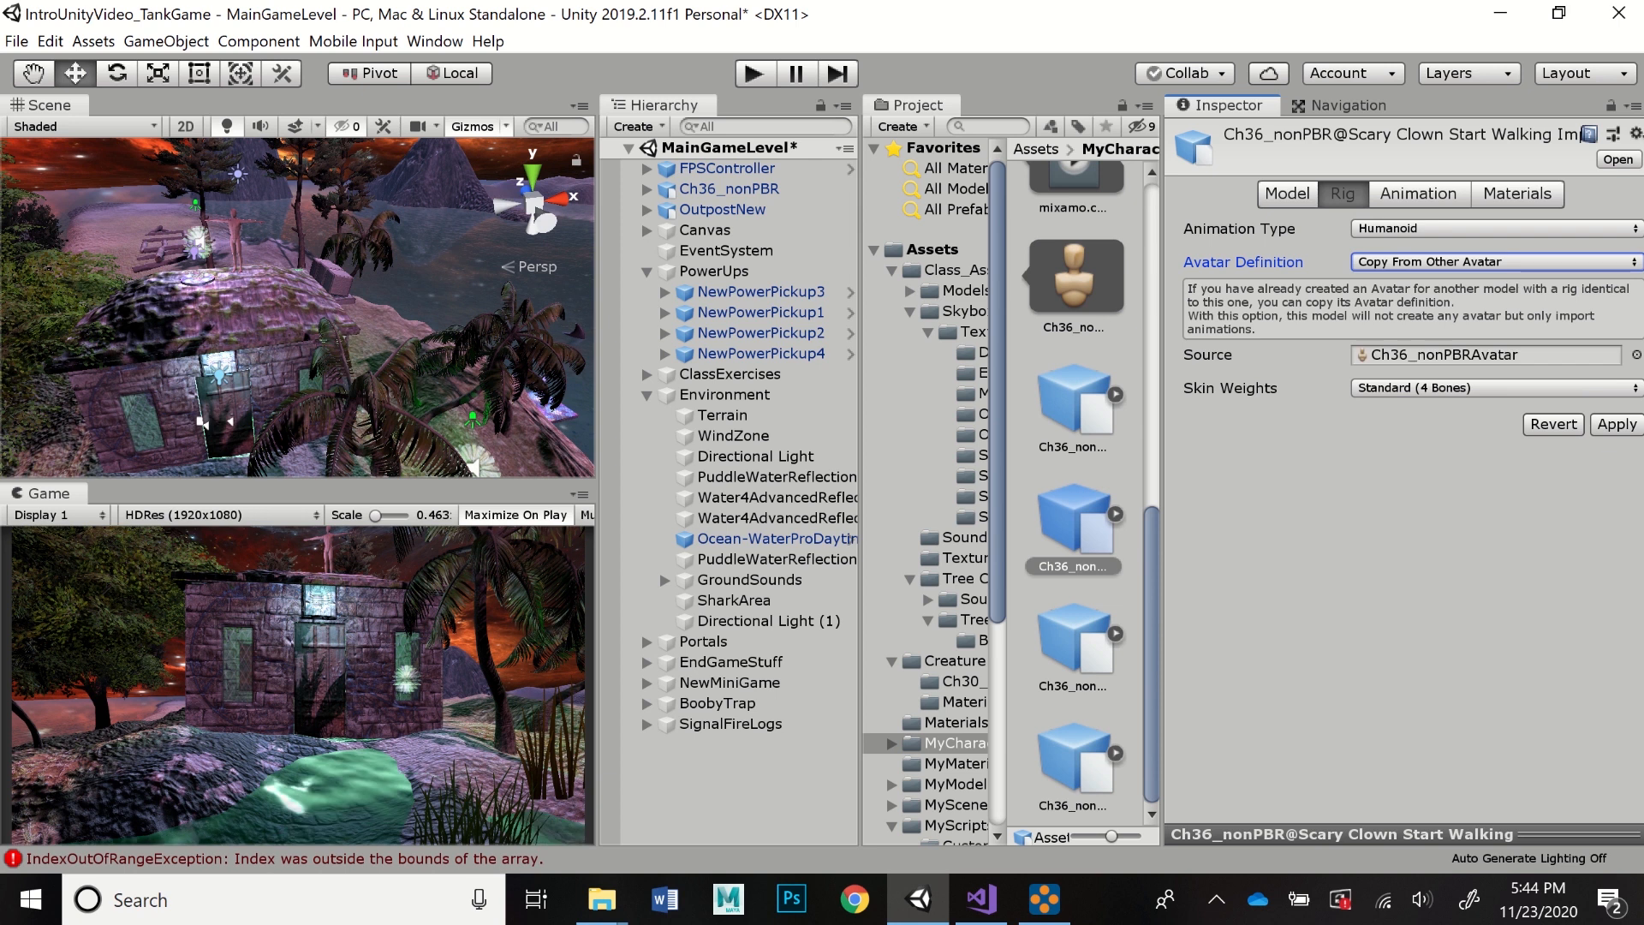
pyautogui.click(1617, 425)
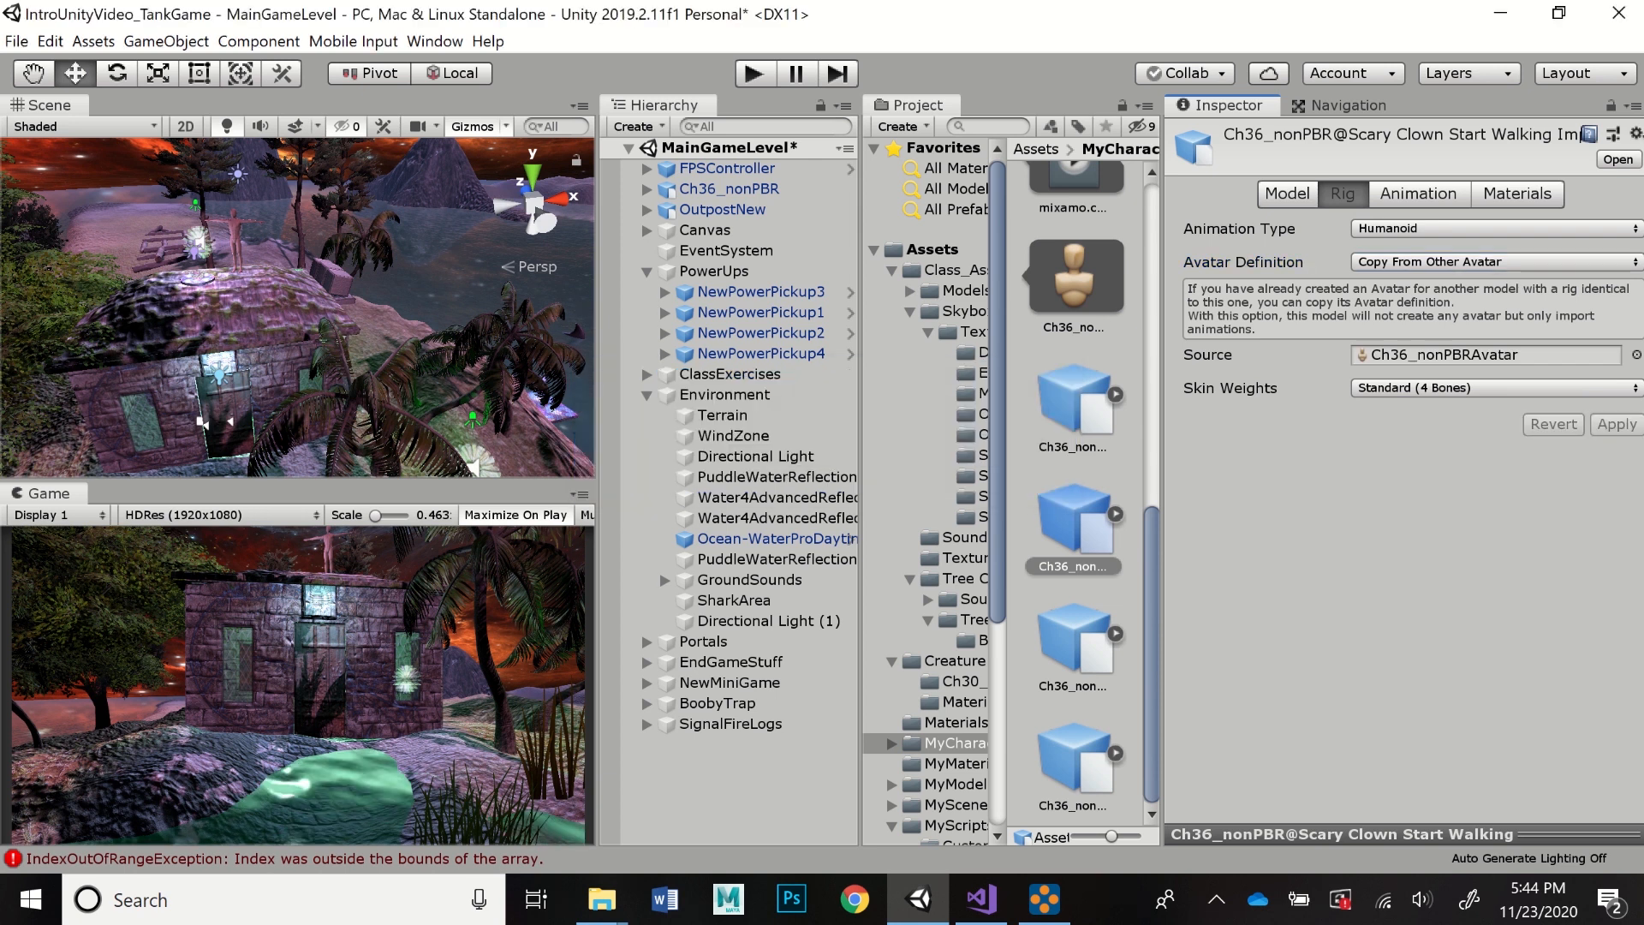
pyautogui.click(1418, 194)
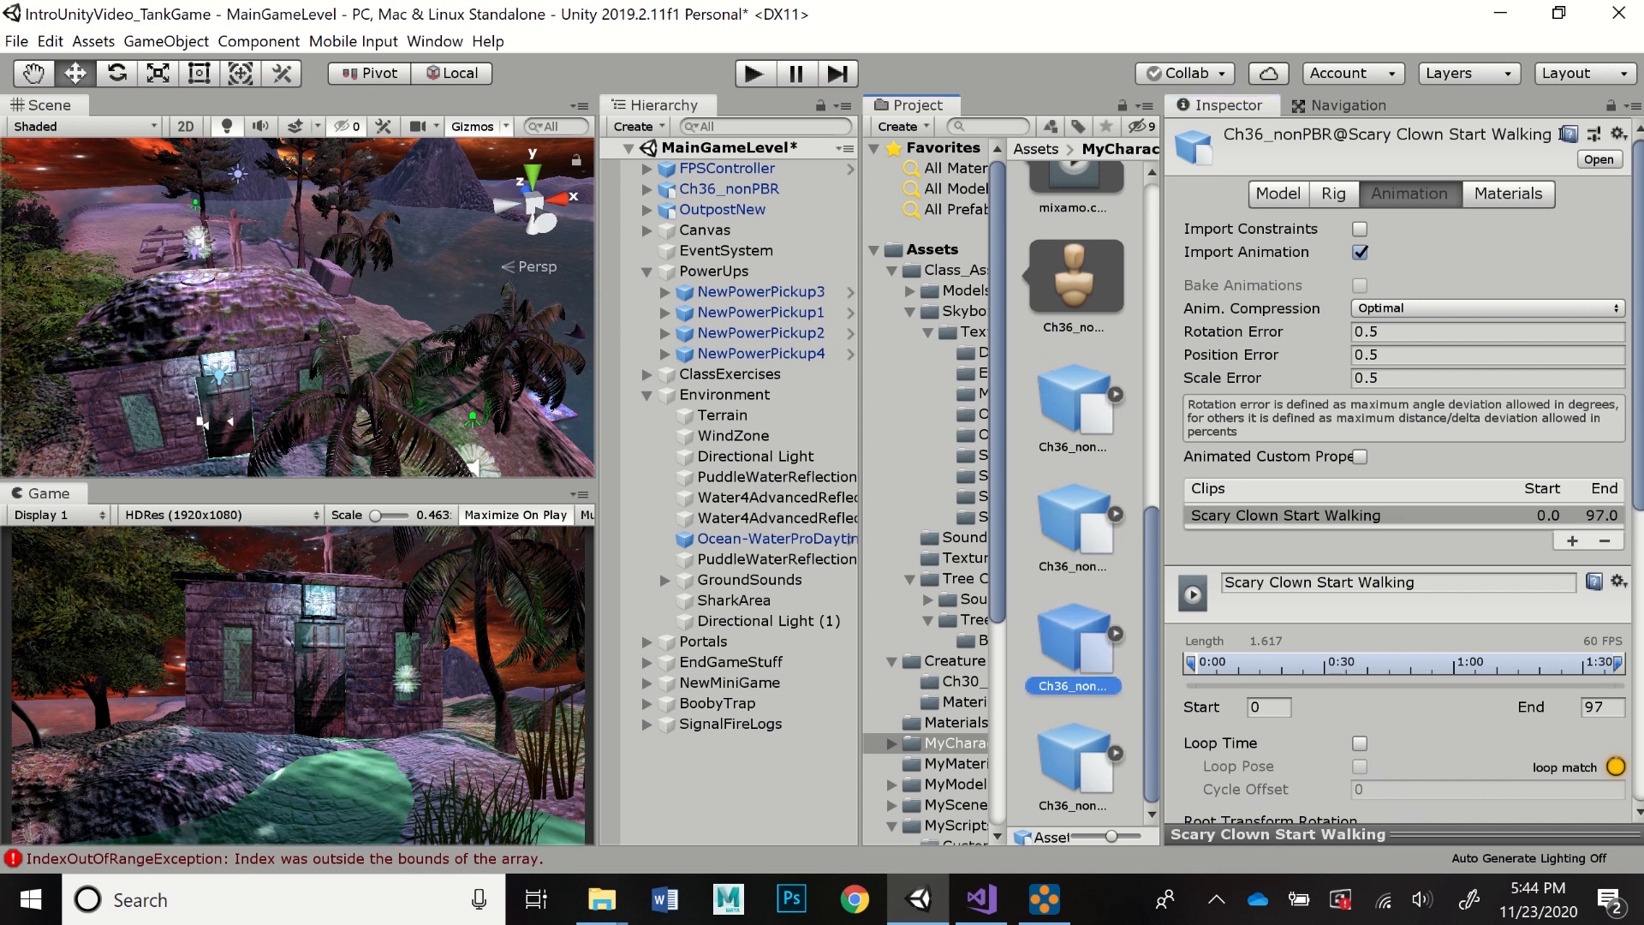
# - Set the Scary Clown Walk model's Scale Factor to 1.5 and apply the change
pyautogui.click(1074, 640)
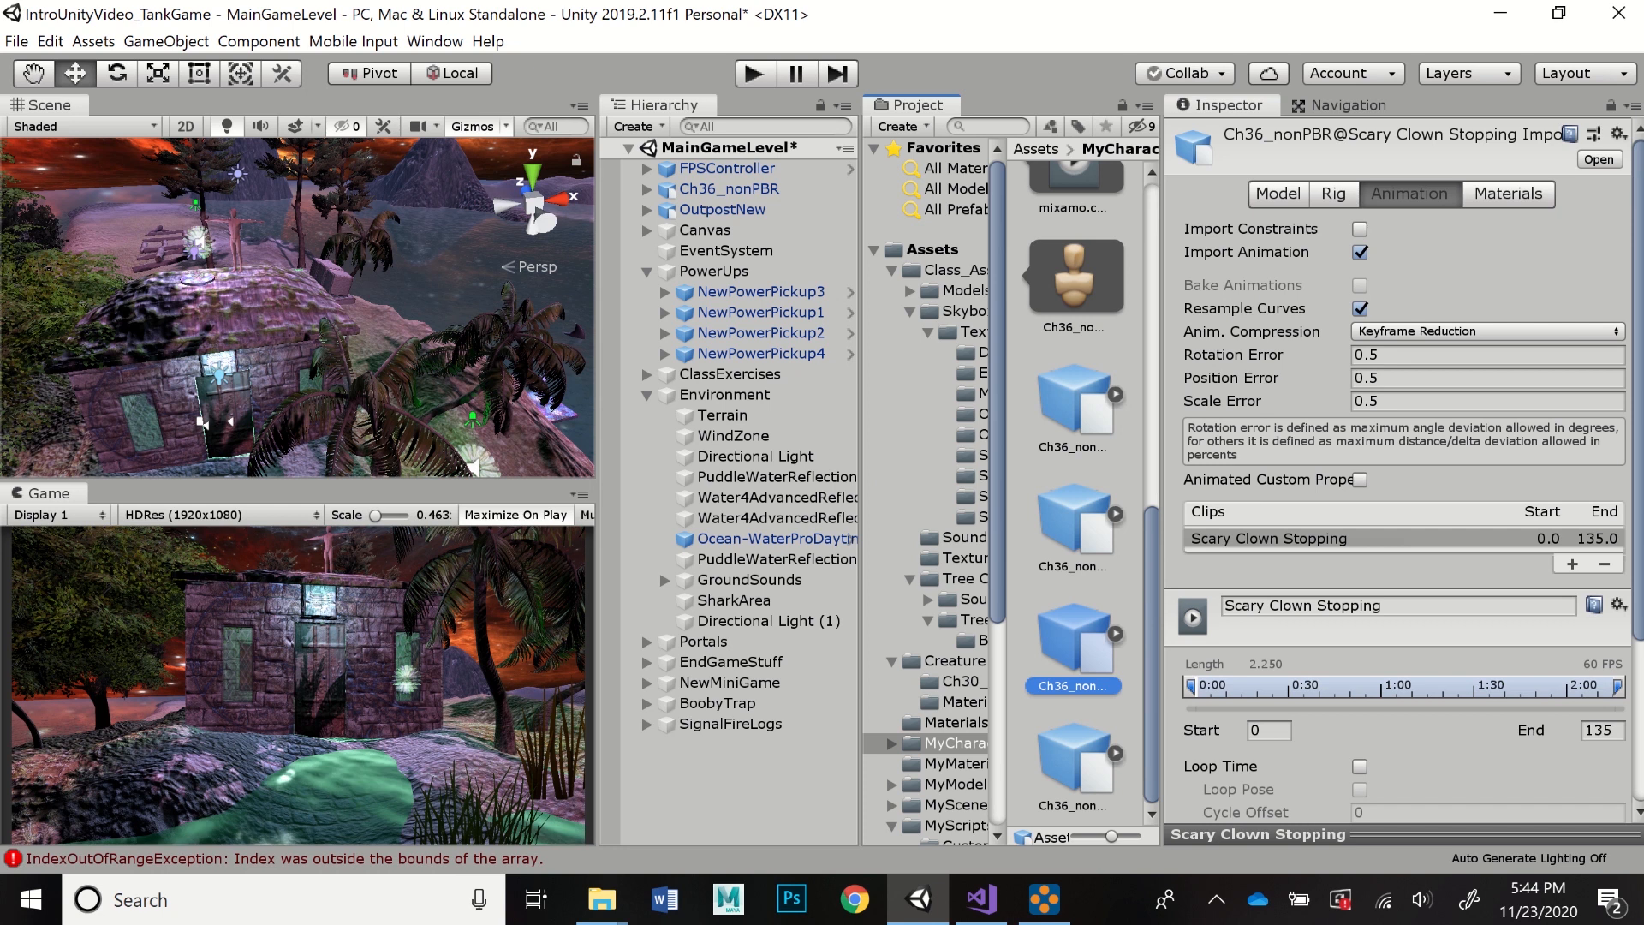
pyautogui.click(1074, 759)
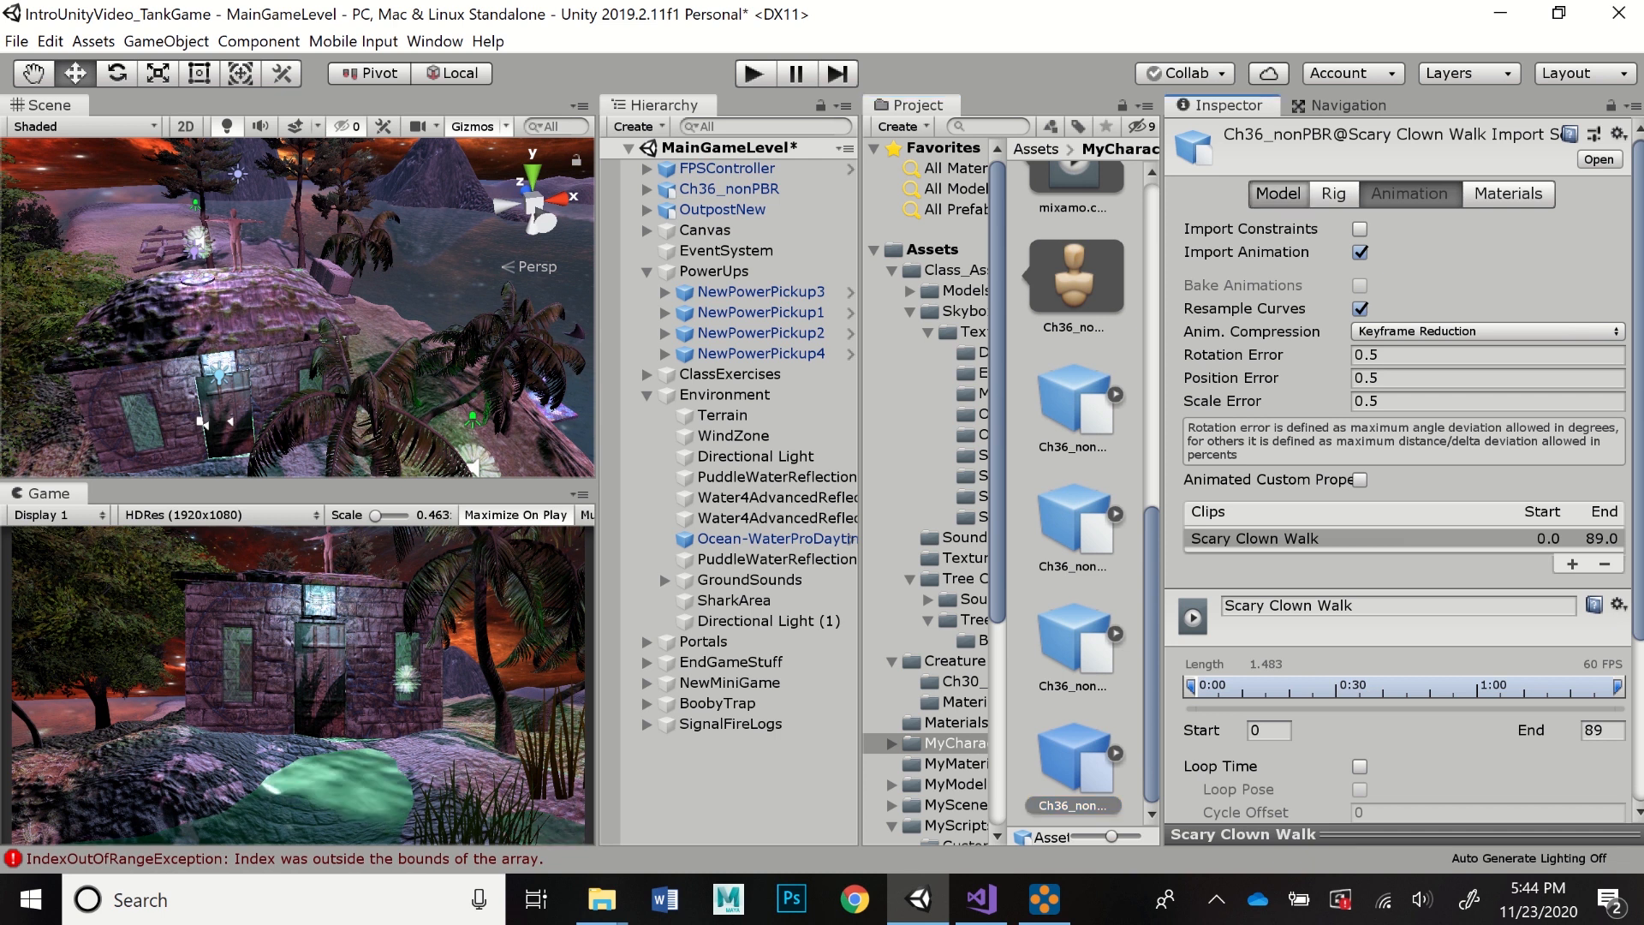
pyautogui.click(1278, 194)
pyautogui.click(1456, 258)
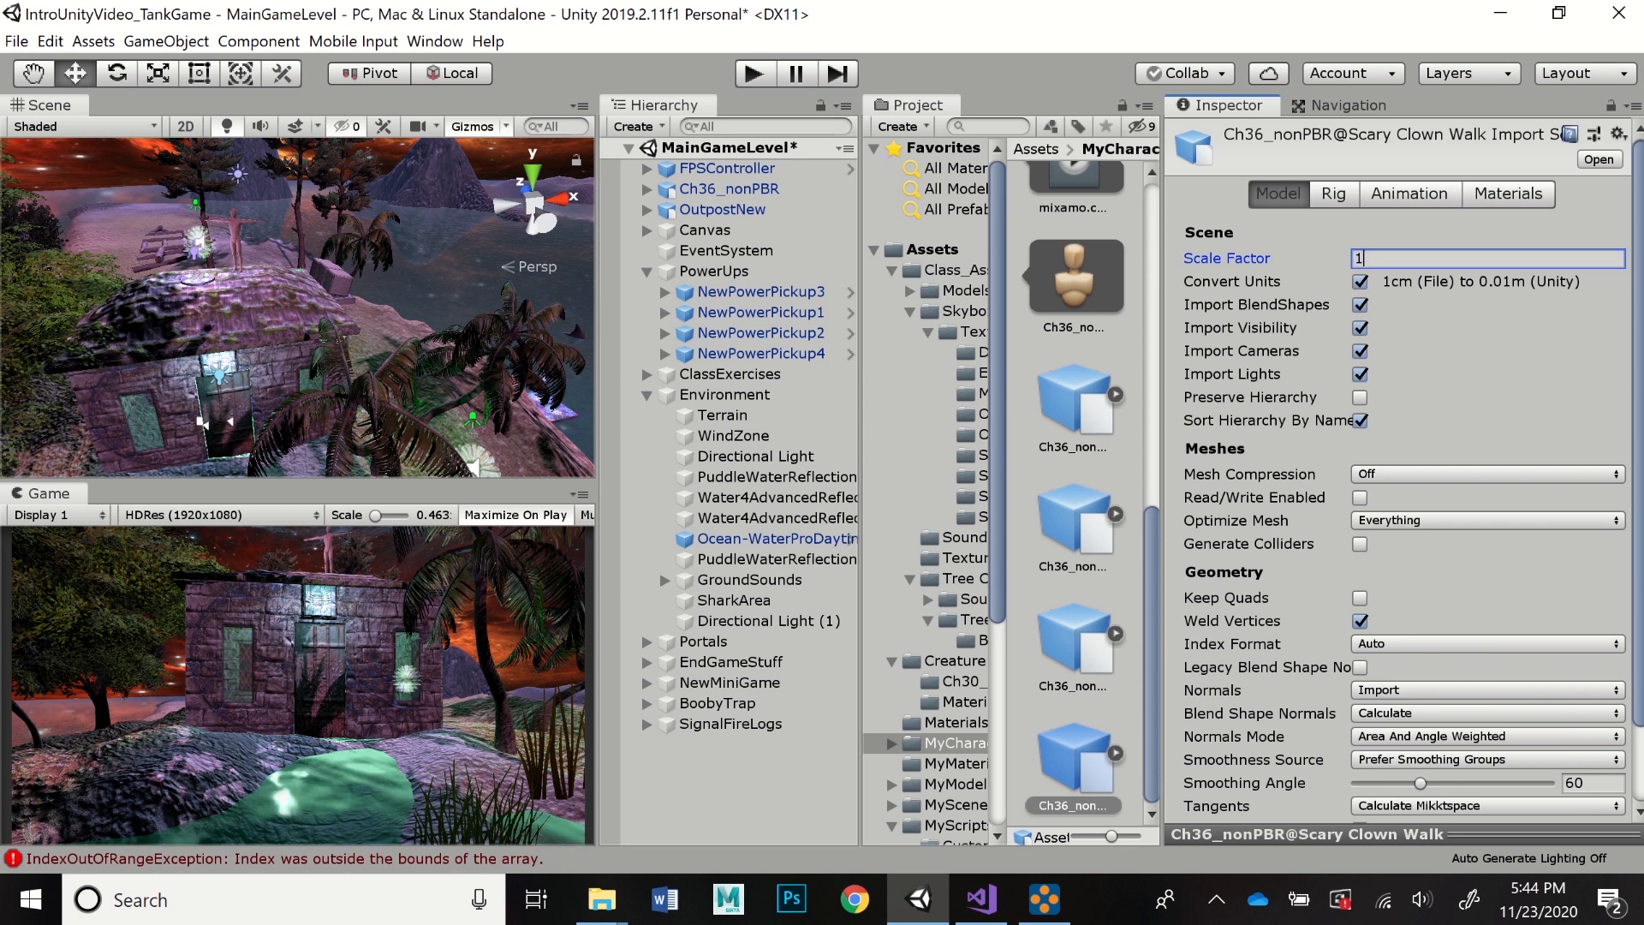
pyautogui.write('.5')
pyautogui.press('Return')
pyautogui.scroll(-2, 1404, 514)
pyautogui.click(1598, 800)
# - Apply a Humanoid rig to Scary Clown Walk, with Avatar Definition set to Copy From Other Avatar and Ch36_nonPBRAvatar as source
pyautogui.click(1334, 193)
pyautogui.click(1456, 227)
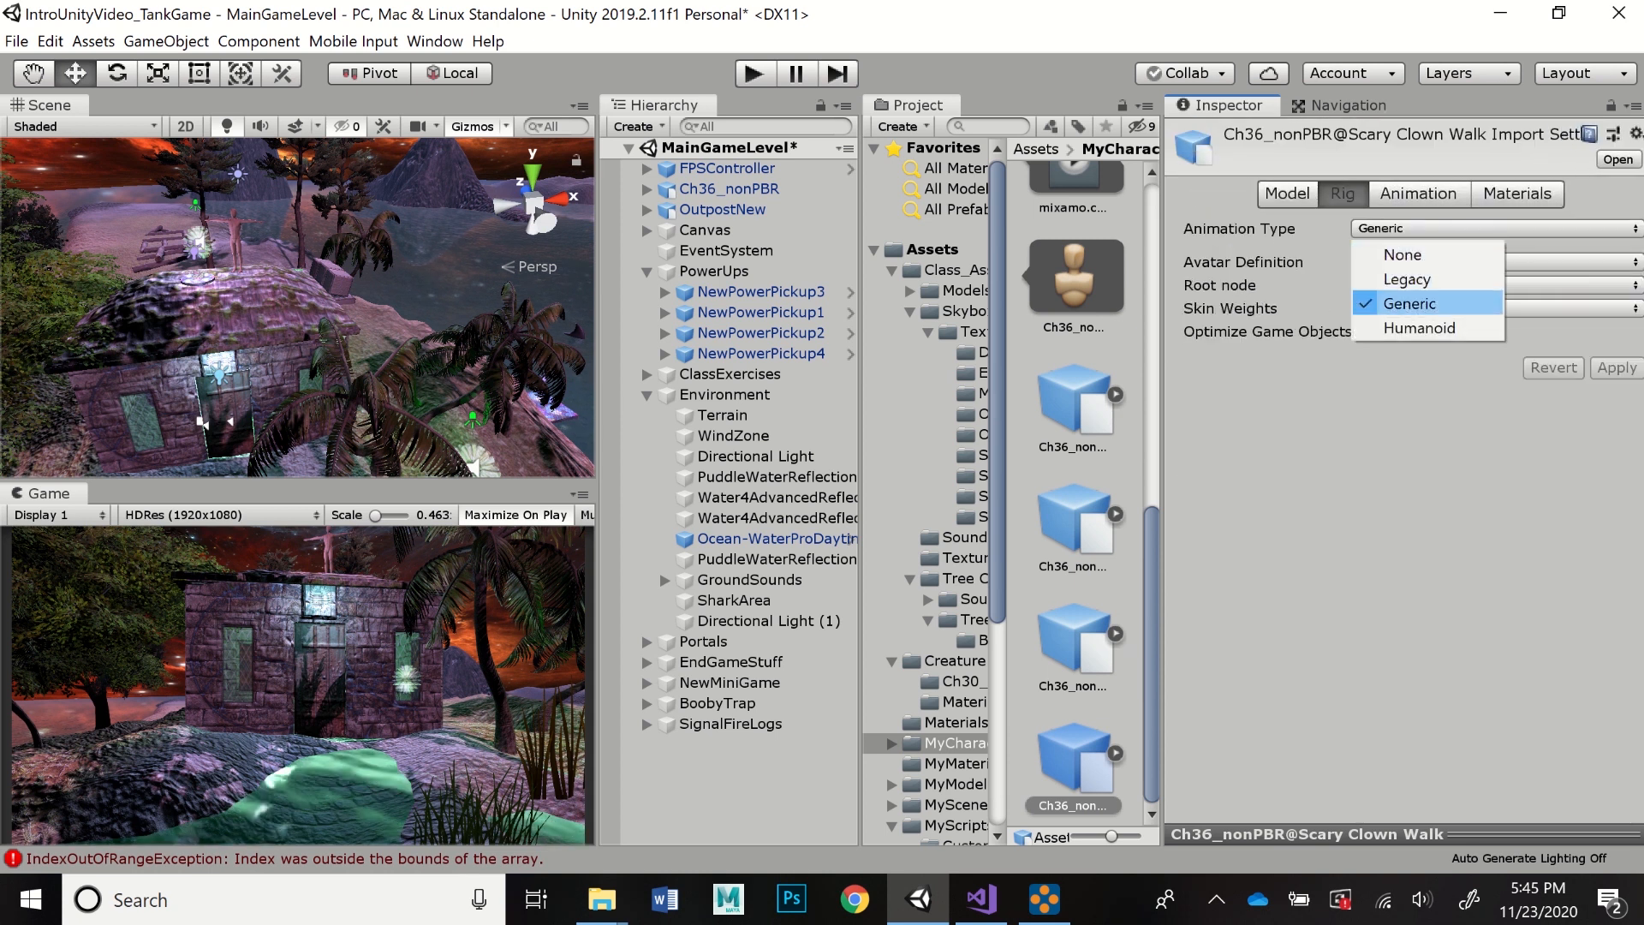
pyautogui.click(1419, 328)
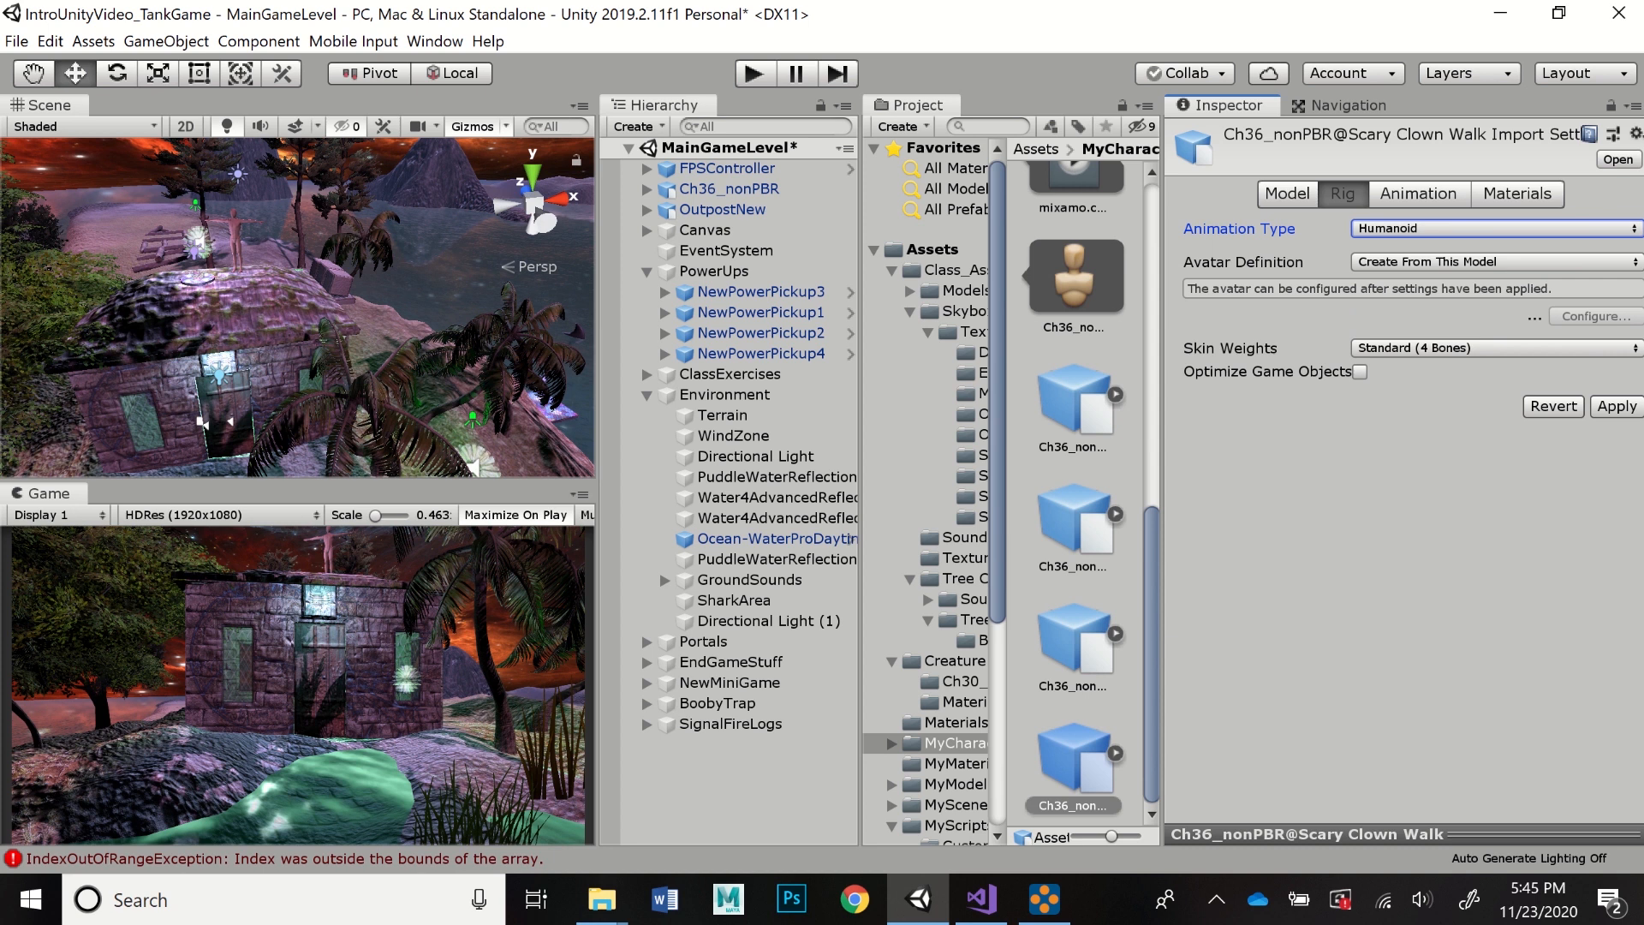
pyautogui.click(1494, 261)
pyautogui.click(1467, 313)
pyautogui.moveTo(1076, 277); pyautogui.dragTo(1456, 355)
pyautogui.click(1615, 425)
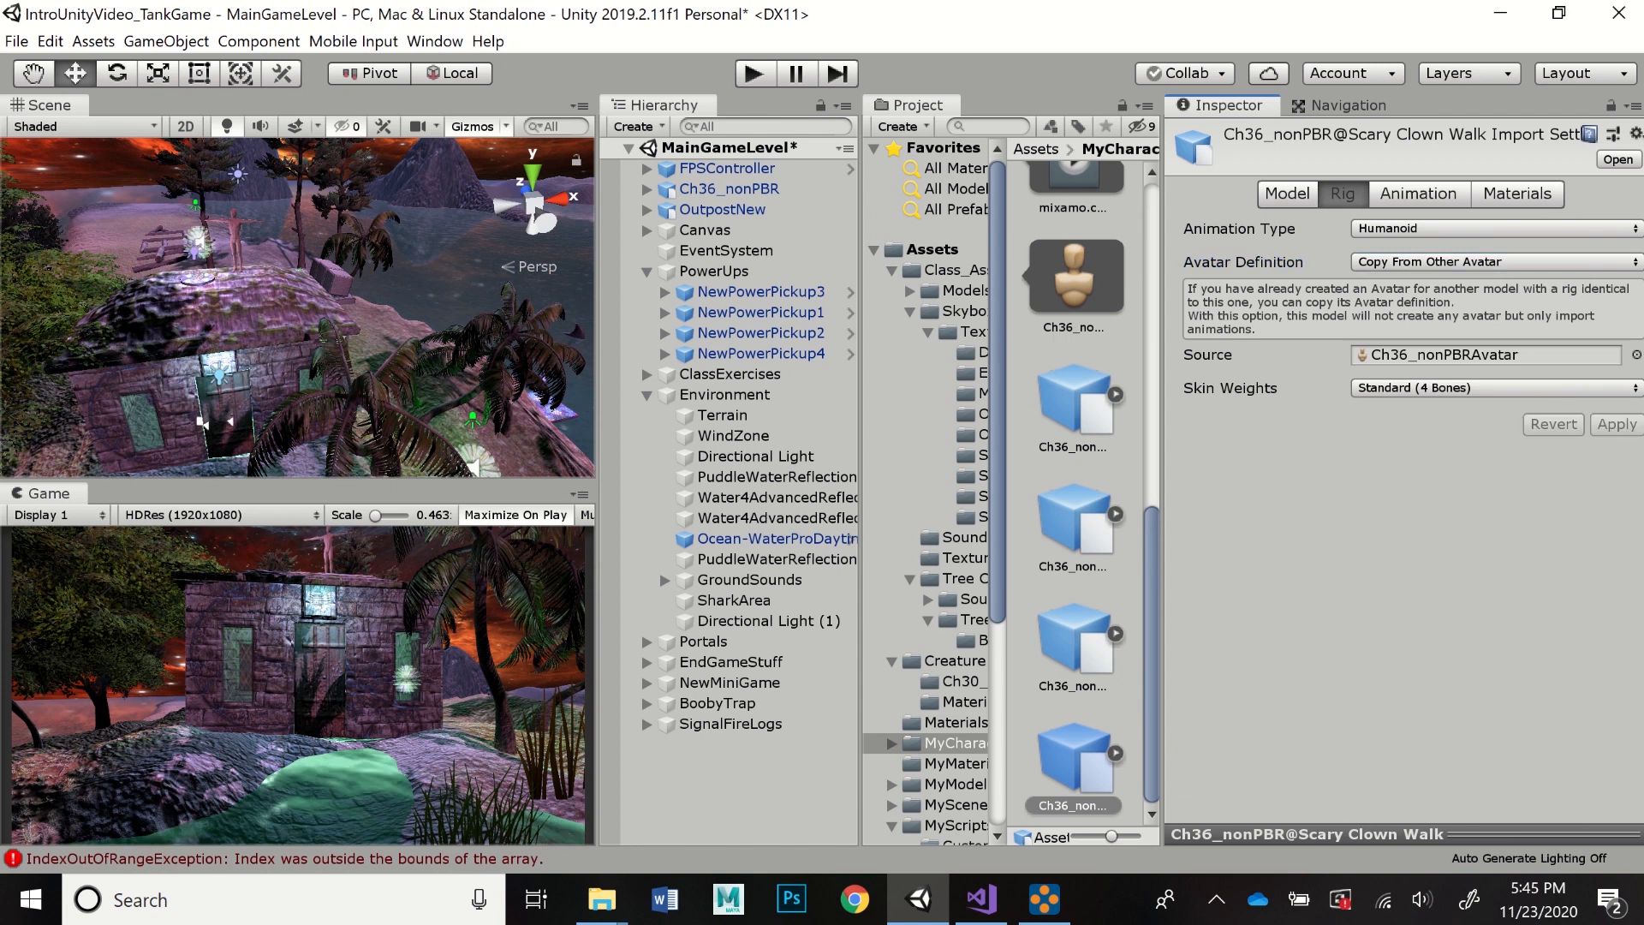
# - Enable Loop Time for the Scary Clown Walk clip and apply the animation import settings
pyautogui.click(1418, 193)
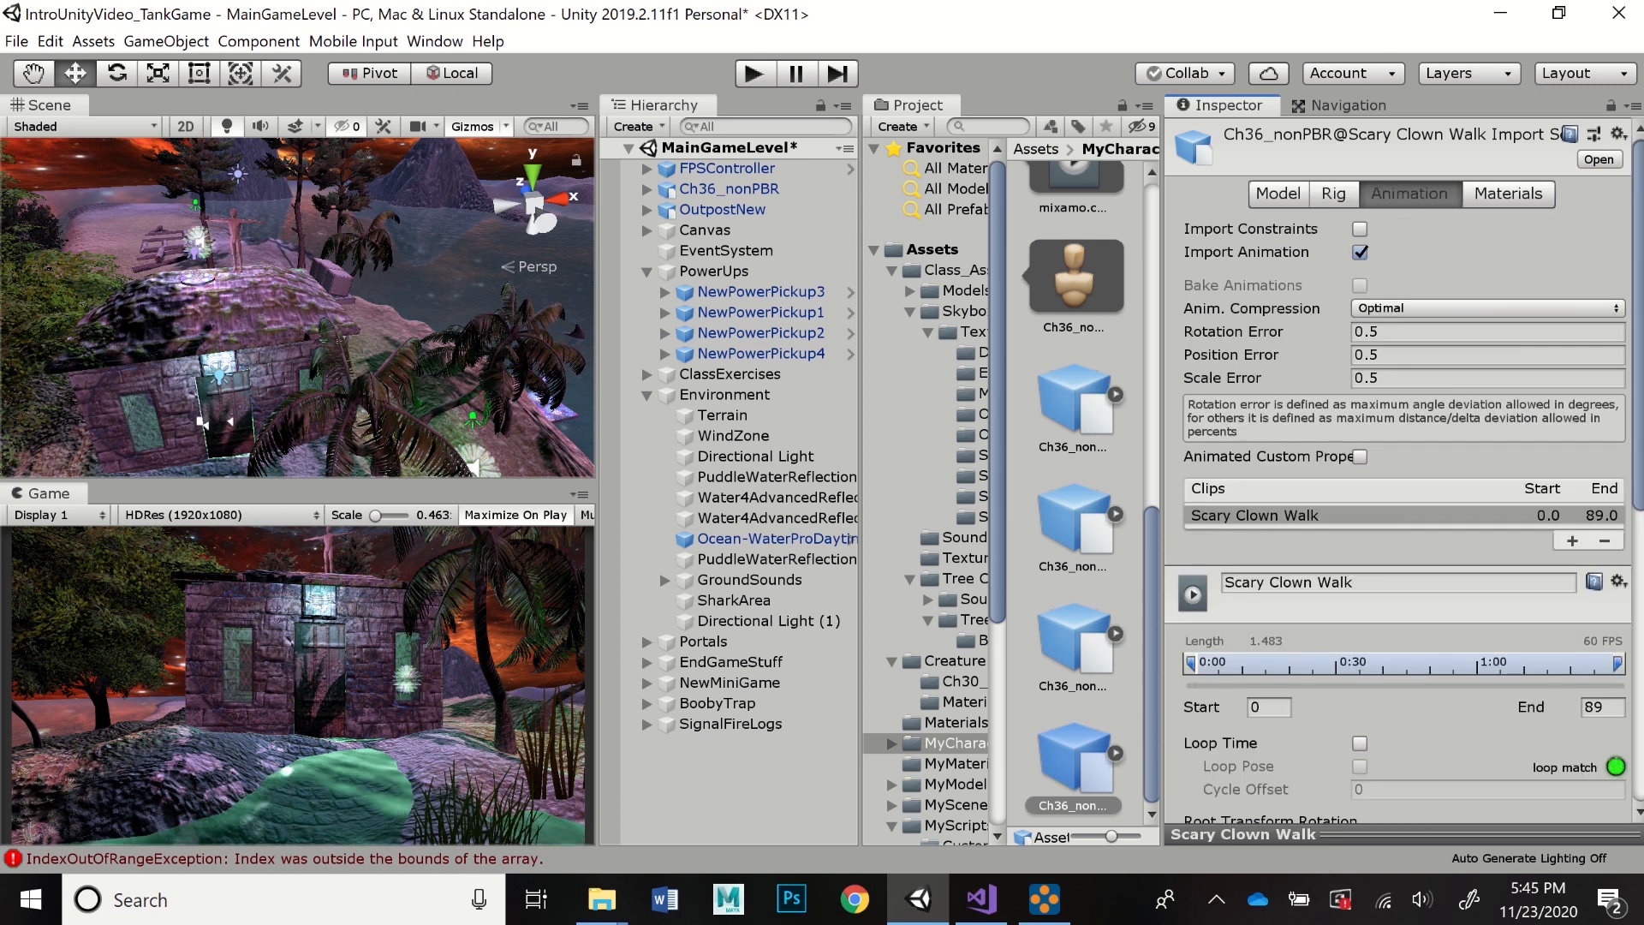
pyautogui.scroll(-3, 1404, 471)
pyautogui.scroll(-5, 1404, 471)
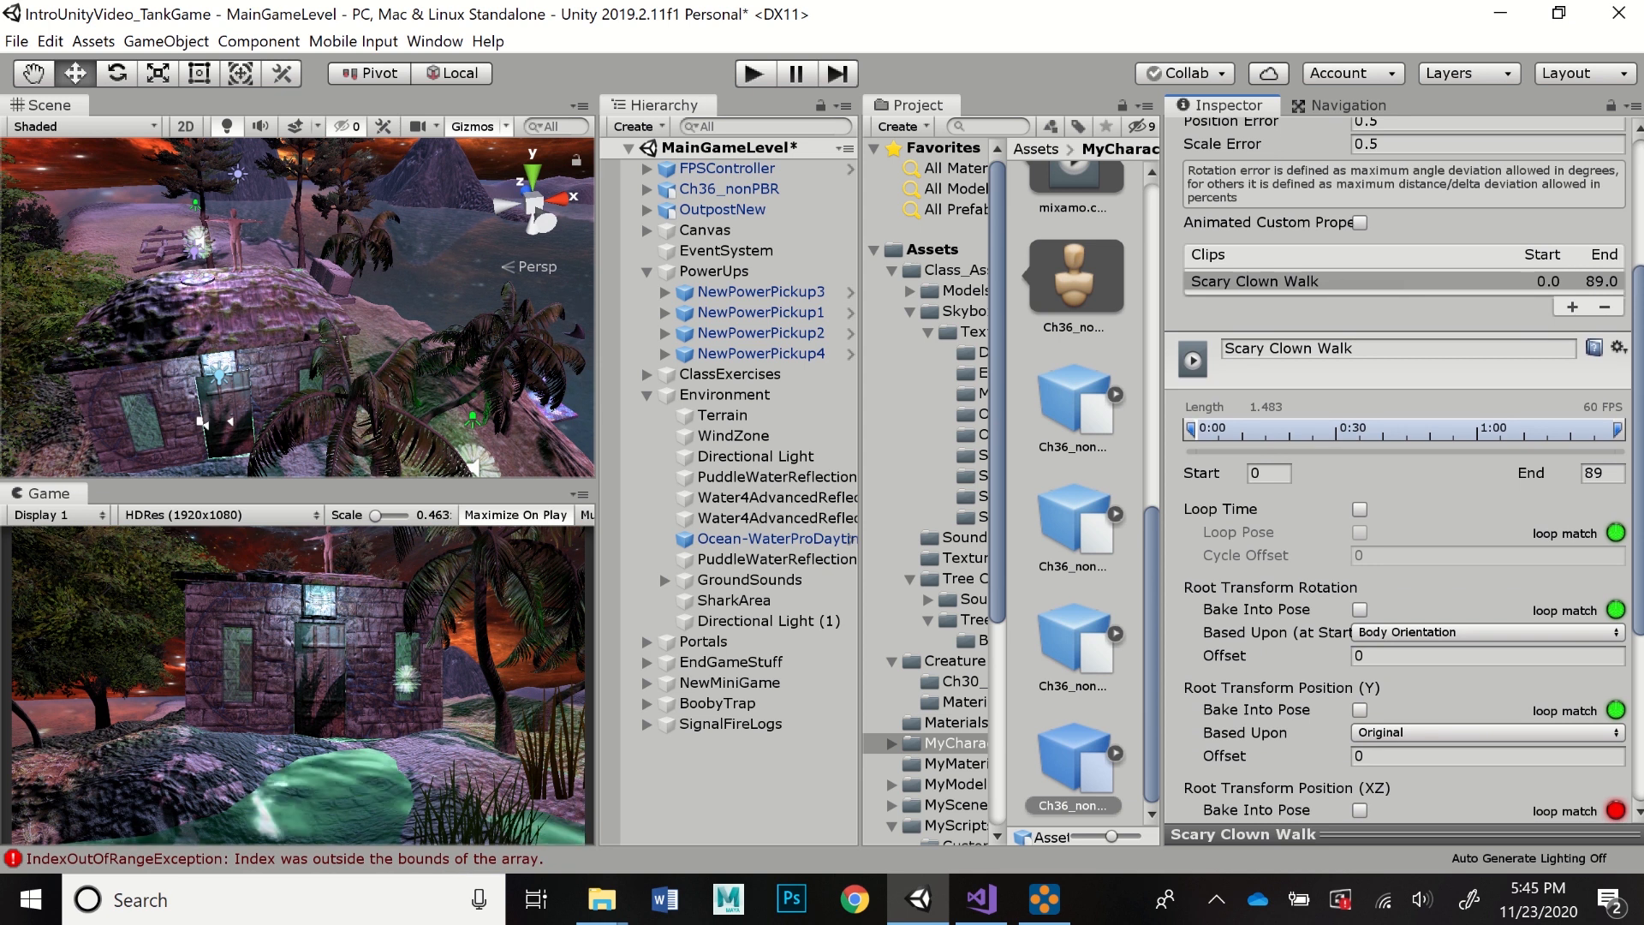
pyautogui.click(1360, 509)
pyautogui.scroll(-10, 1404, 470)
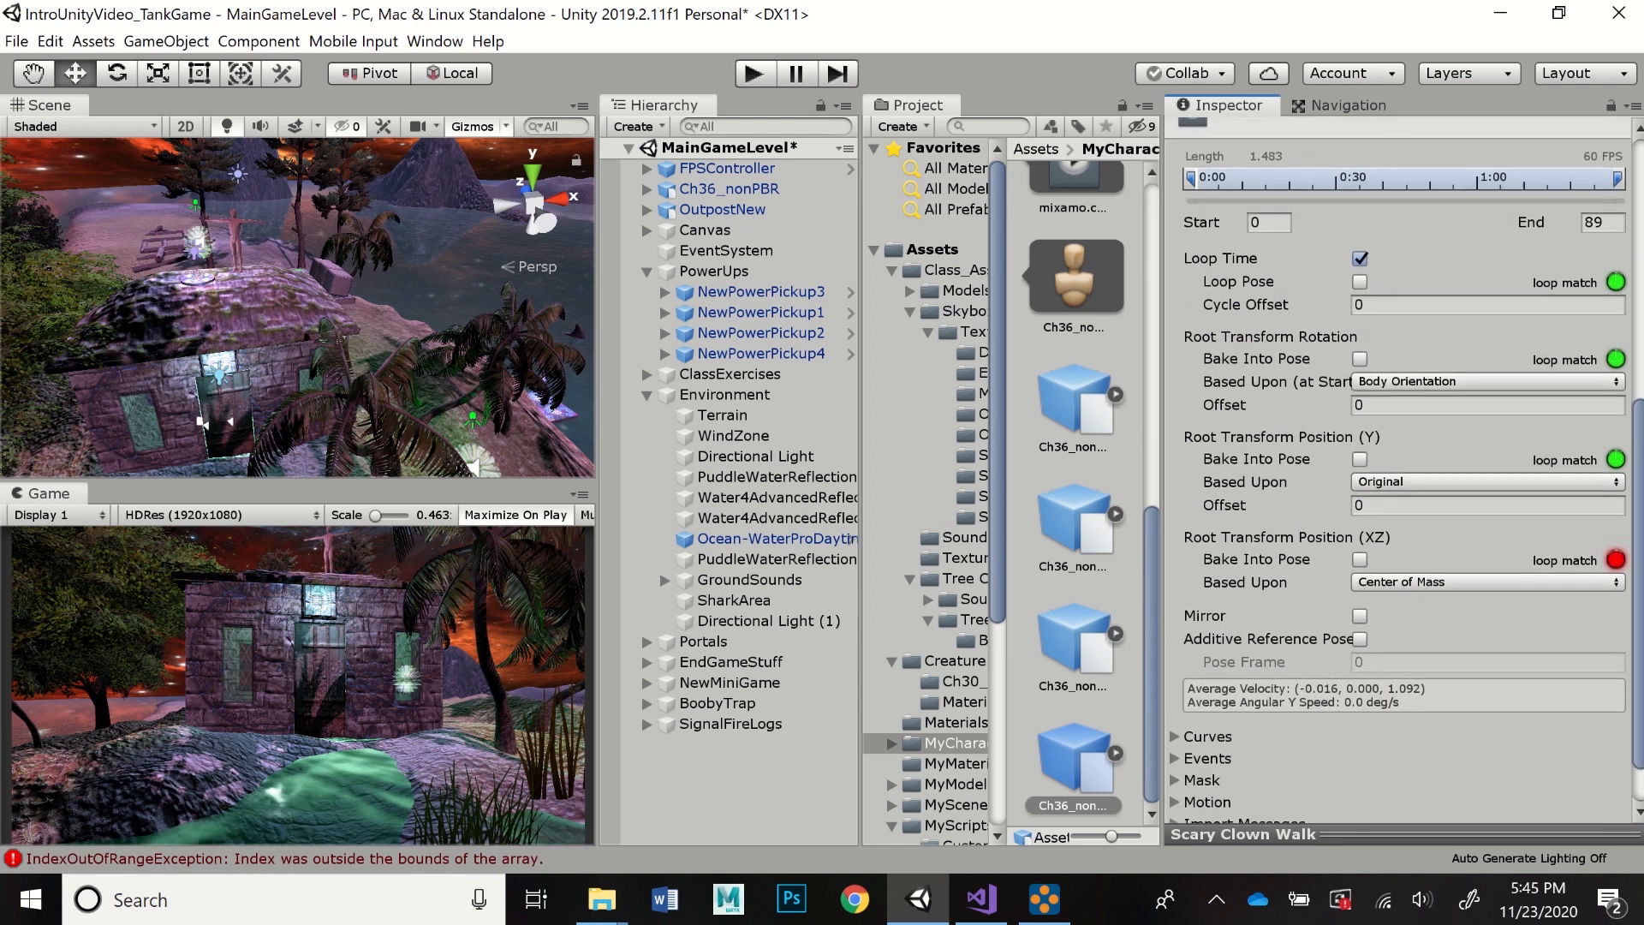
pyautogui.click(1597, 801)
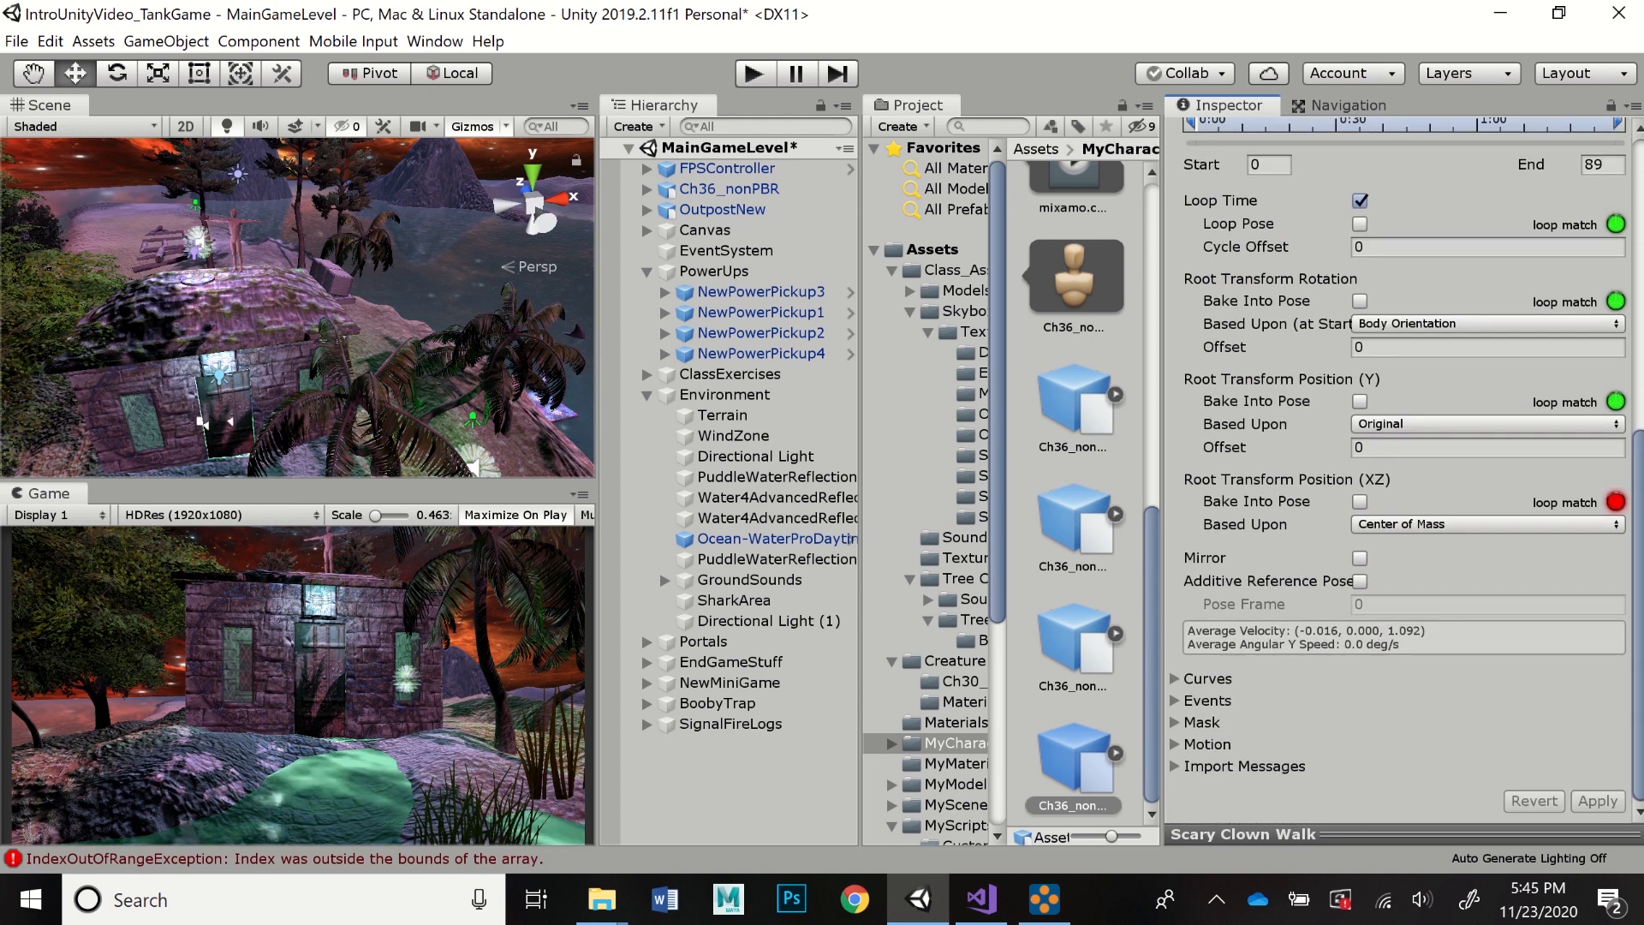
pyautogui.scroll(15, 1404, 471)
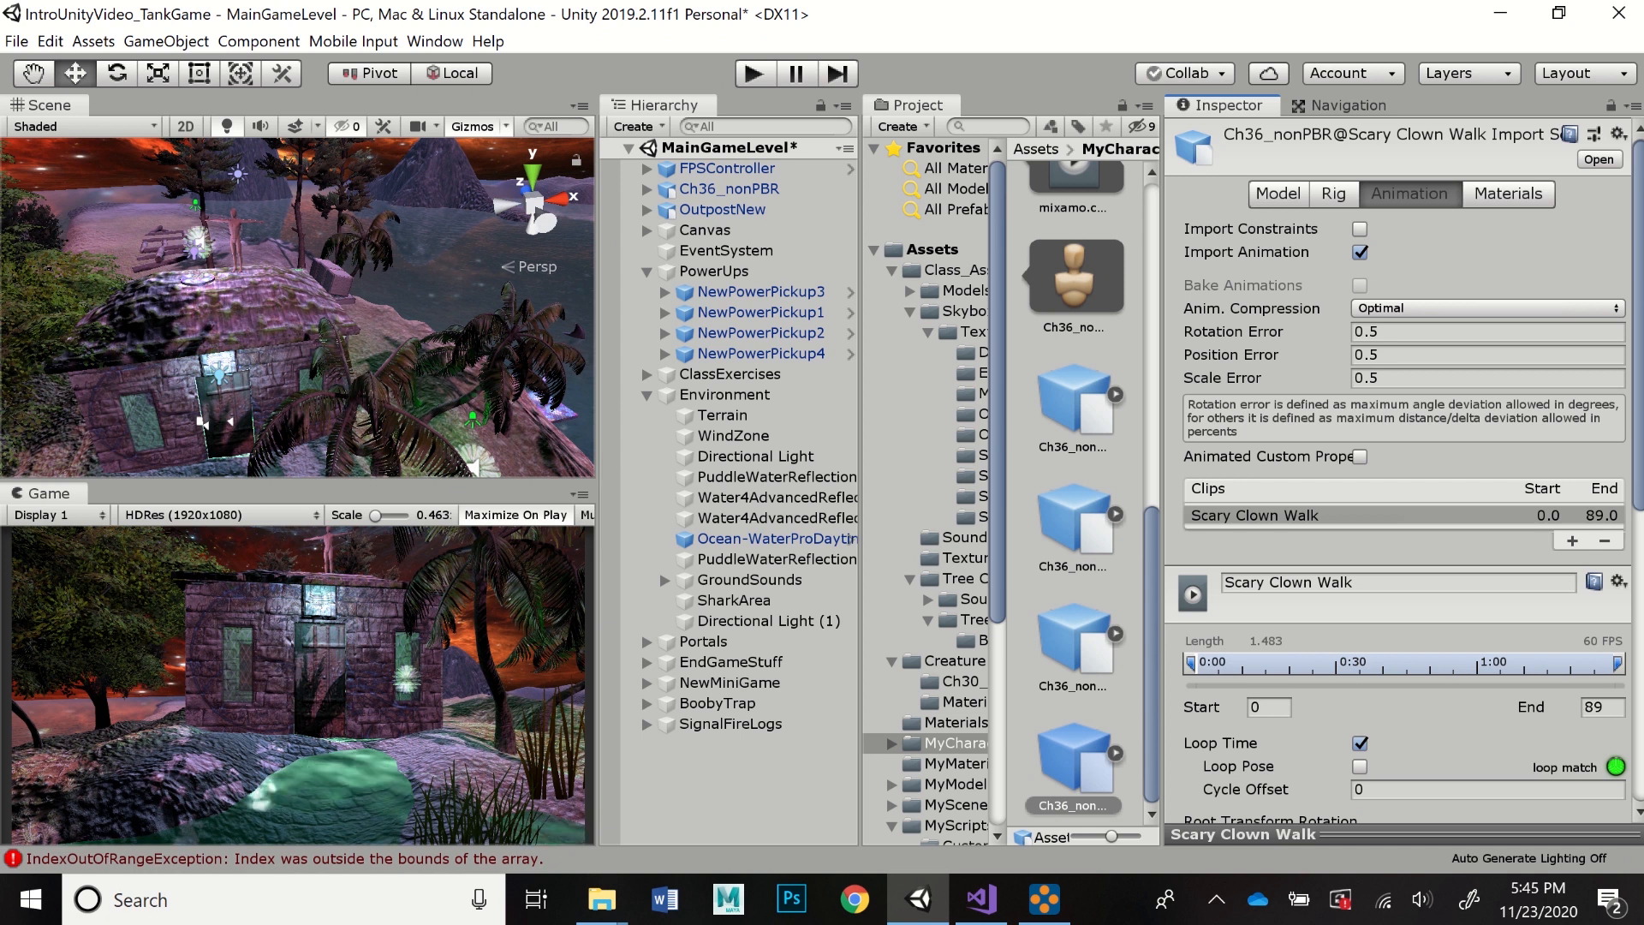
# - Create an Animator Controller named MannequinController in the MyCharacters folder
pyautogui.moveTo(1151, 653); pyautogui.dragTo(1152, 331)
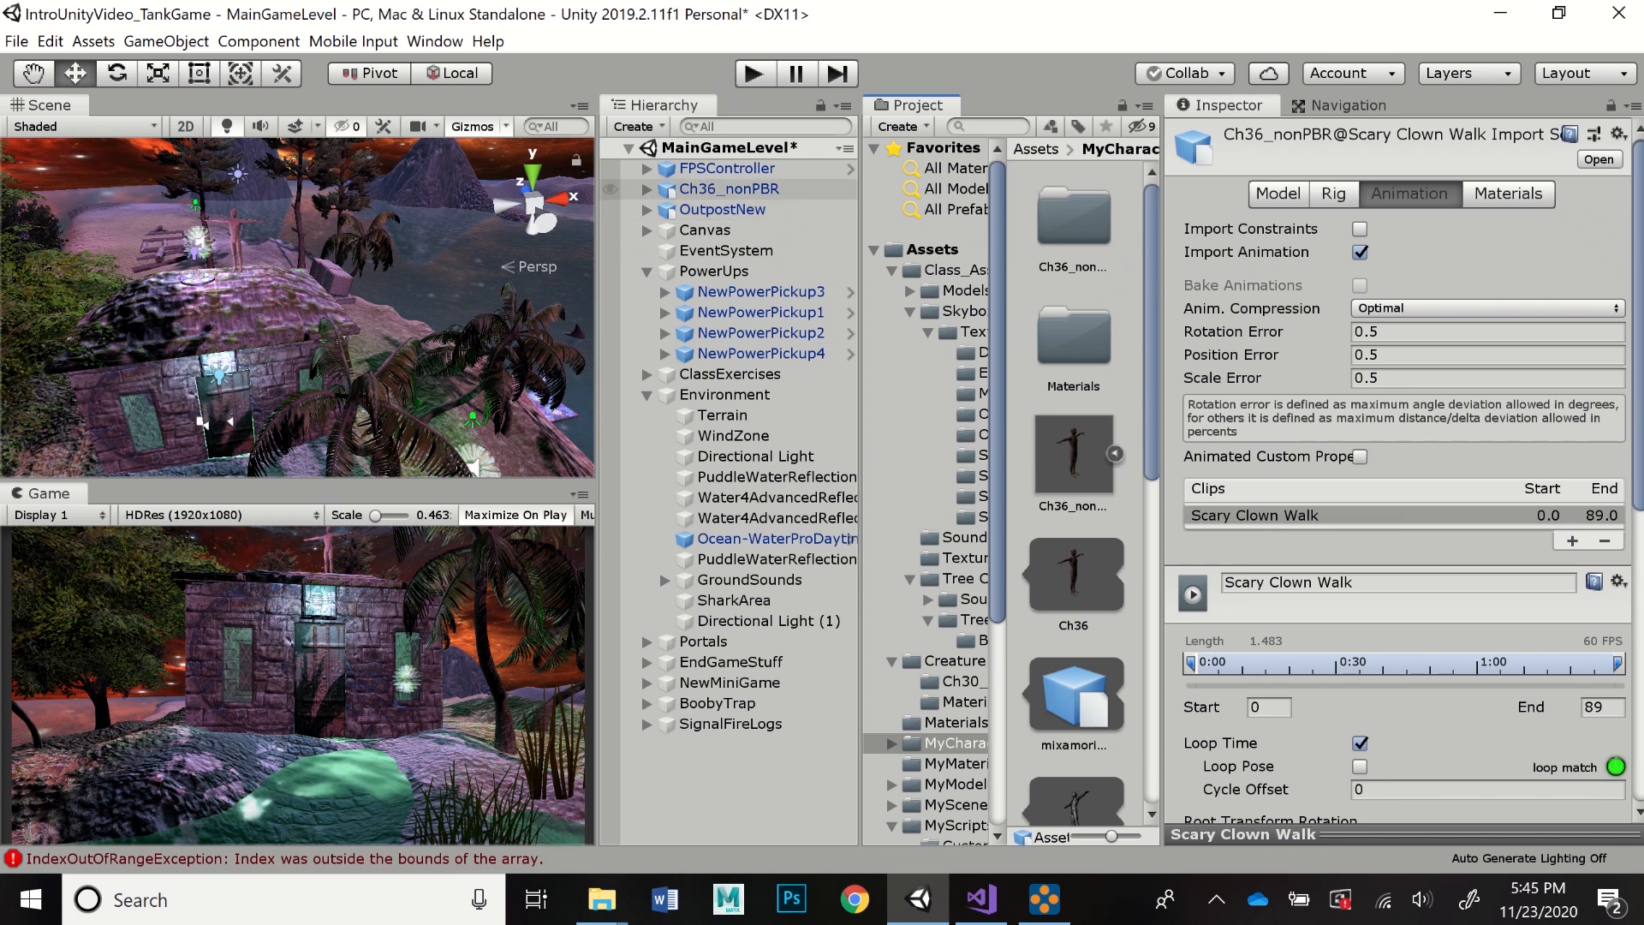
pyautogui.click(729, 189)
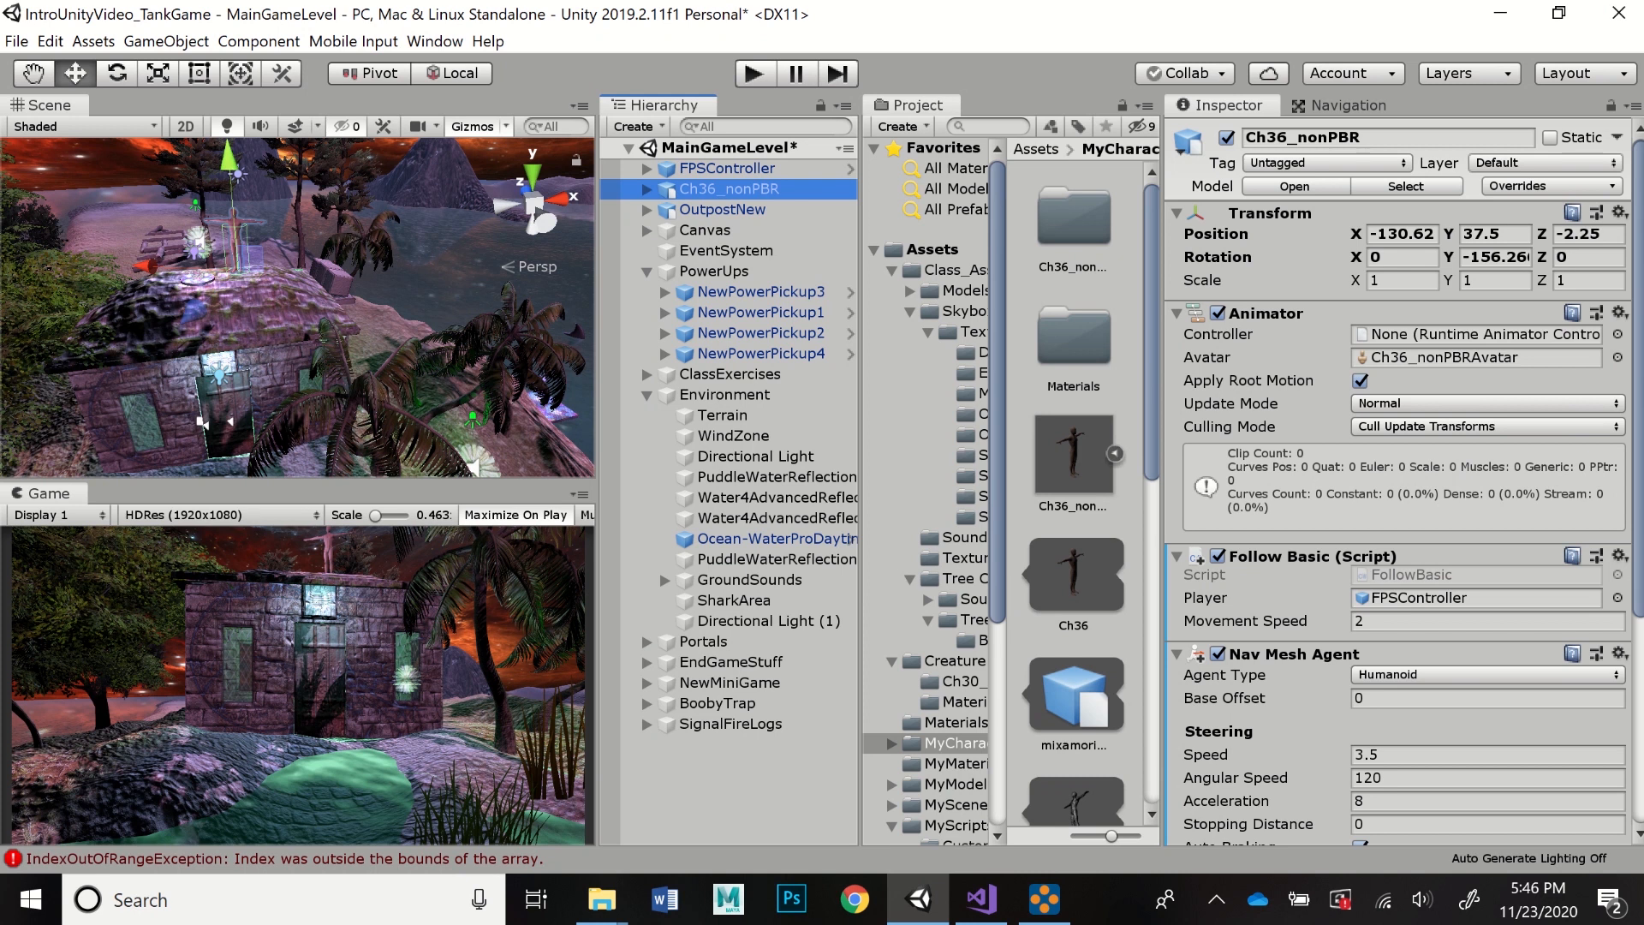
pyautogui.click(1114, 453)
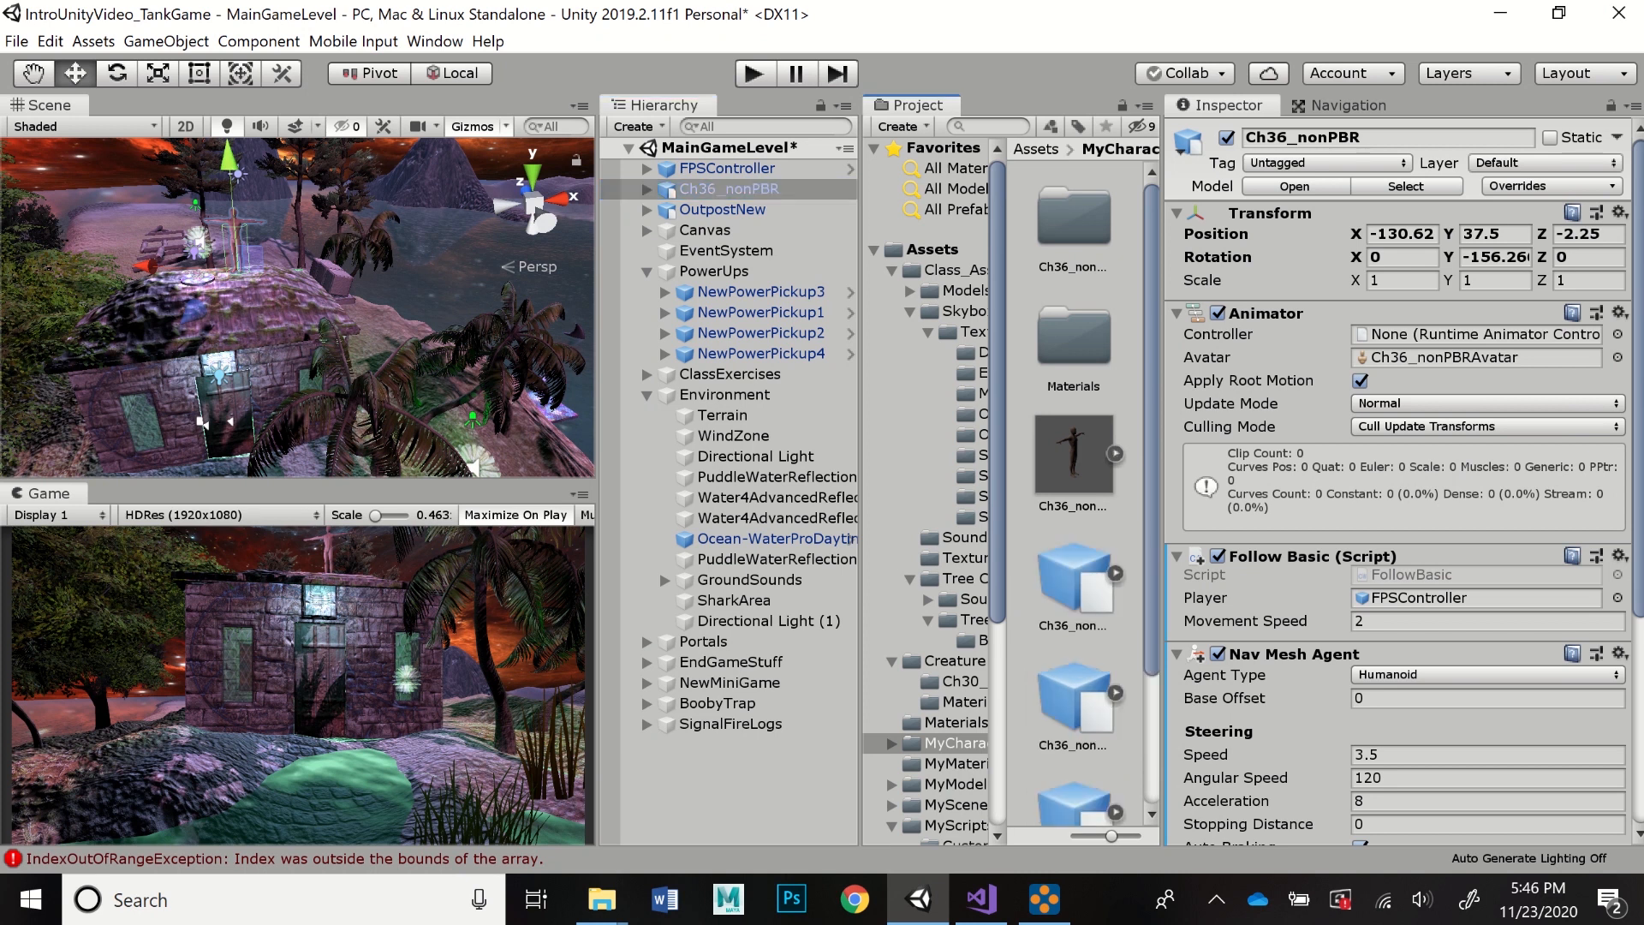
pyautogui.click(902, 127)
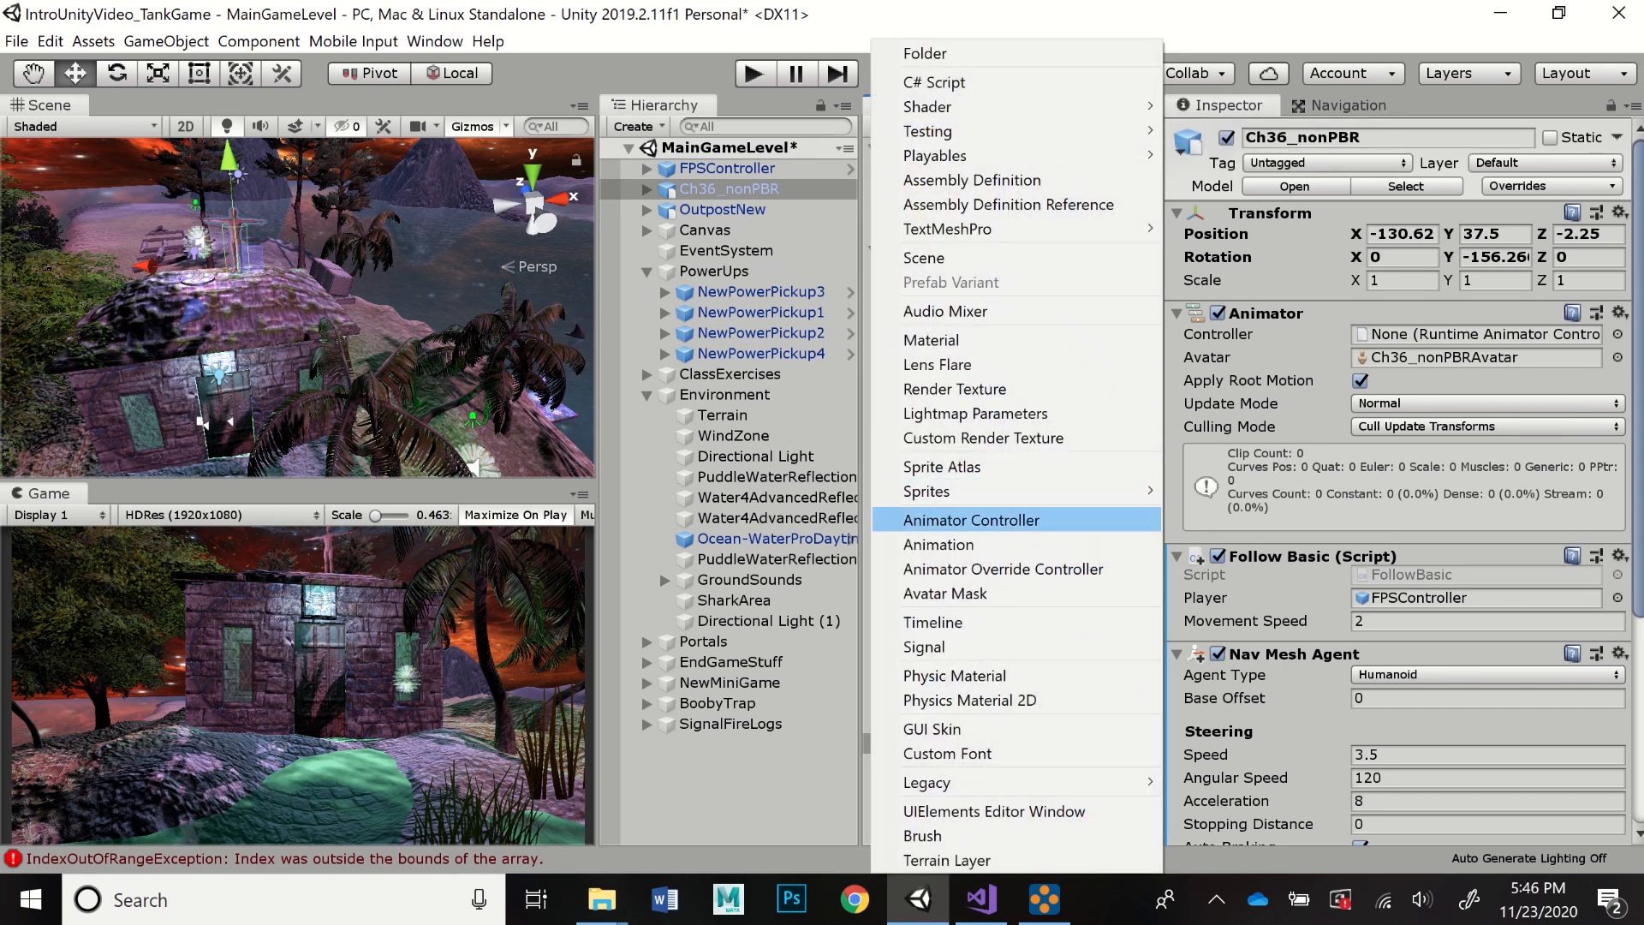
pyautogui.click(971, 520)
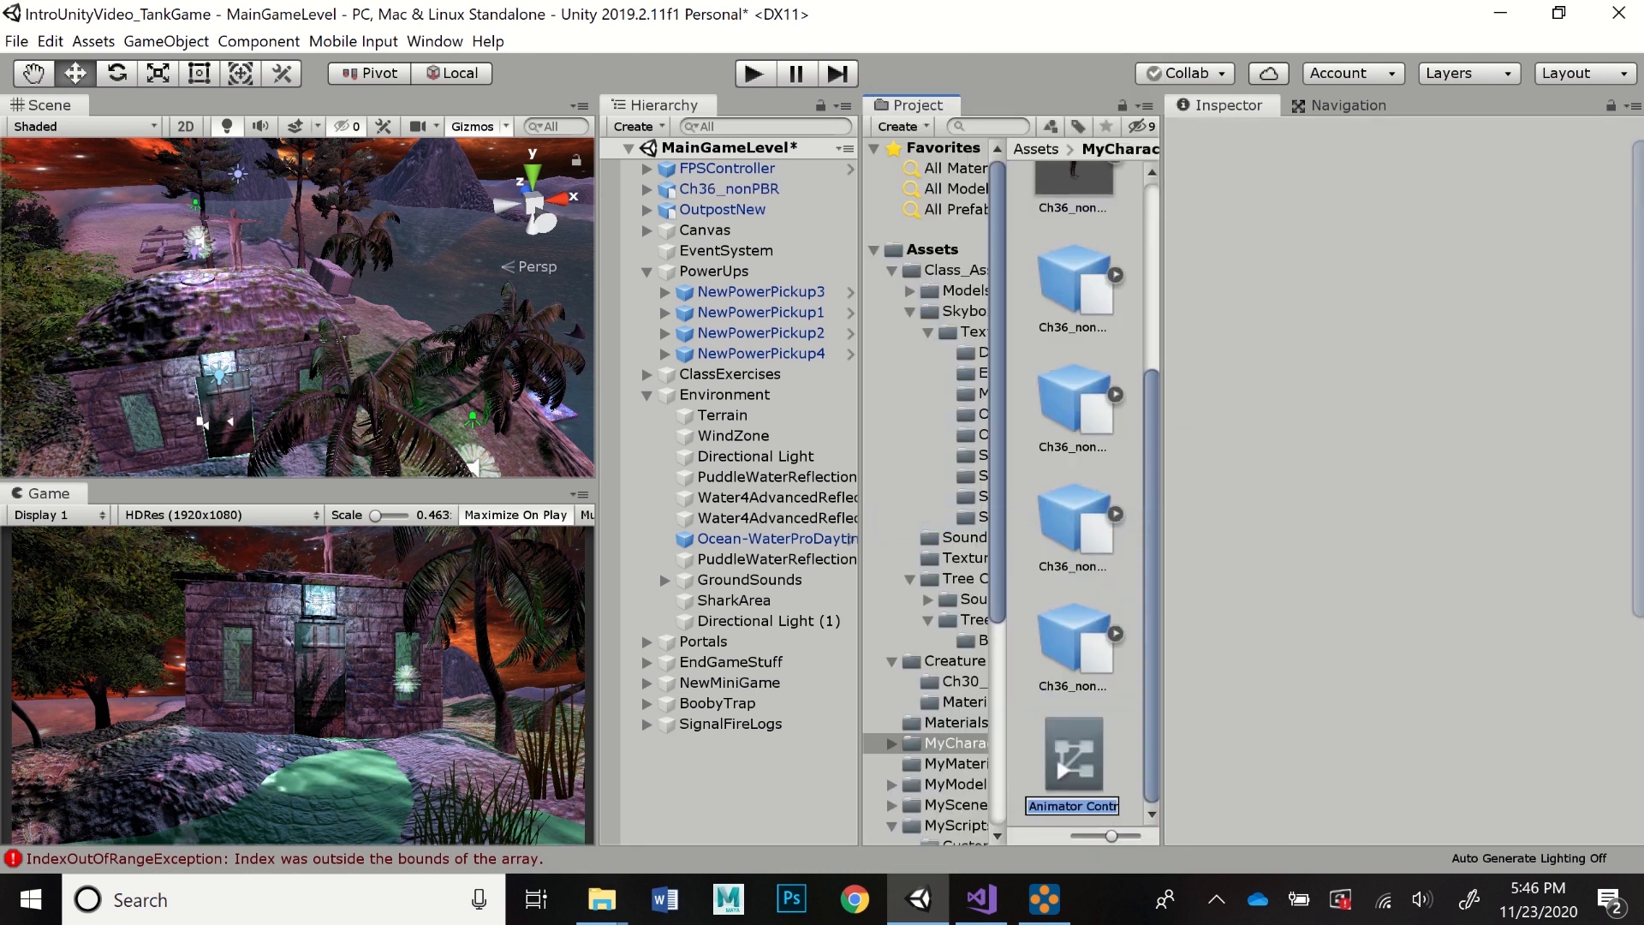
pyautogui.write('Ma')
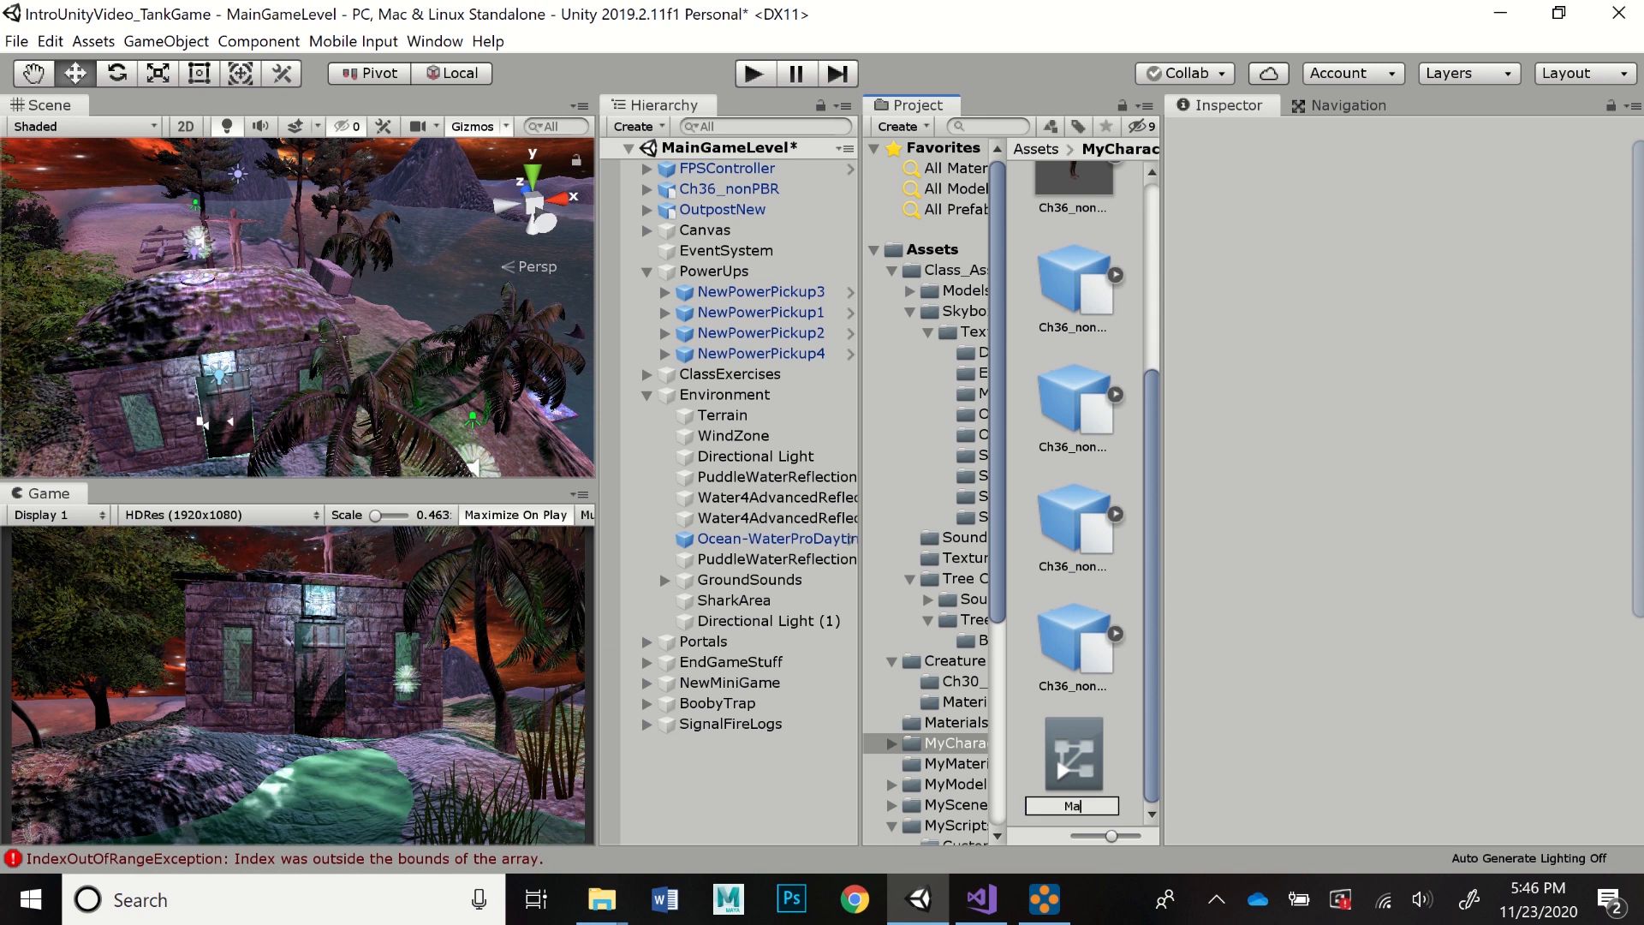
pyautogui.write('nnequin')
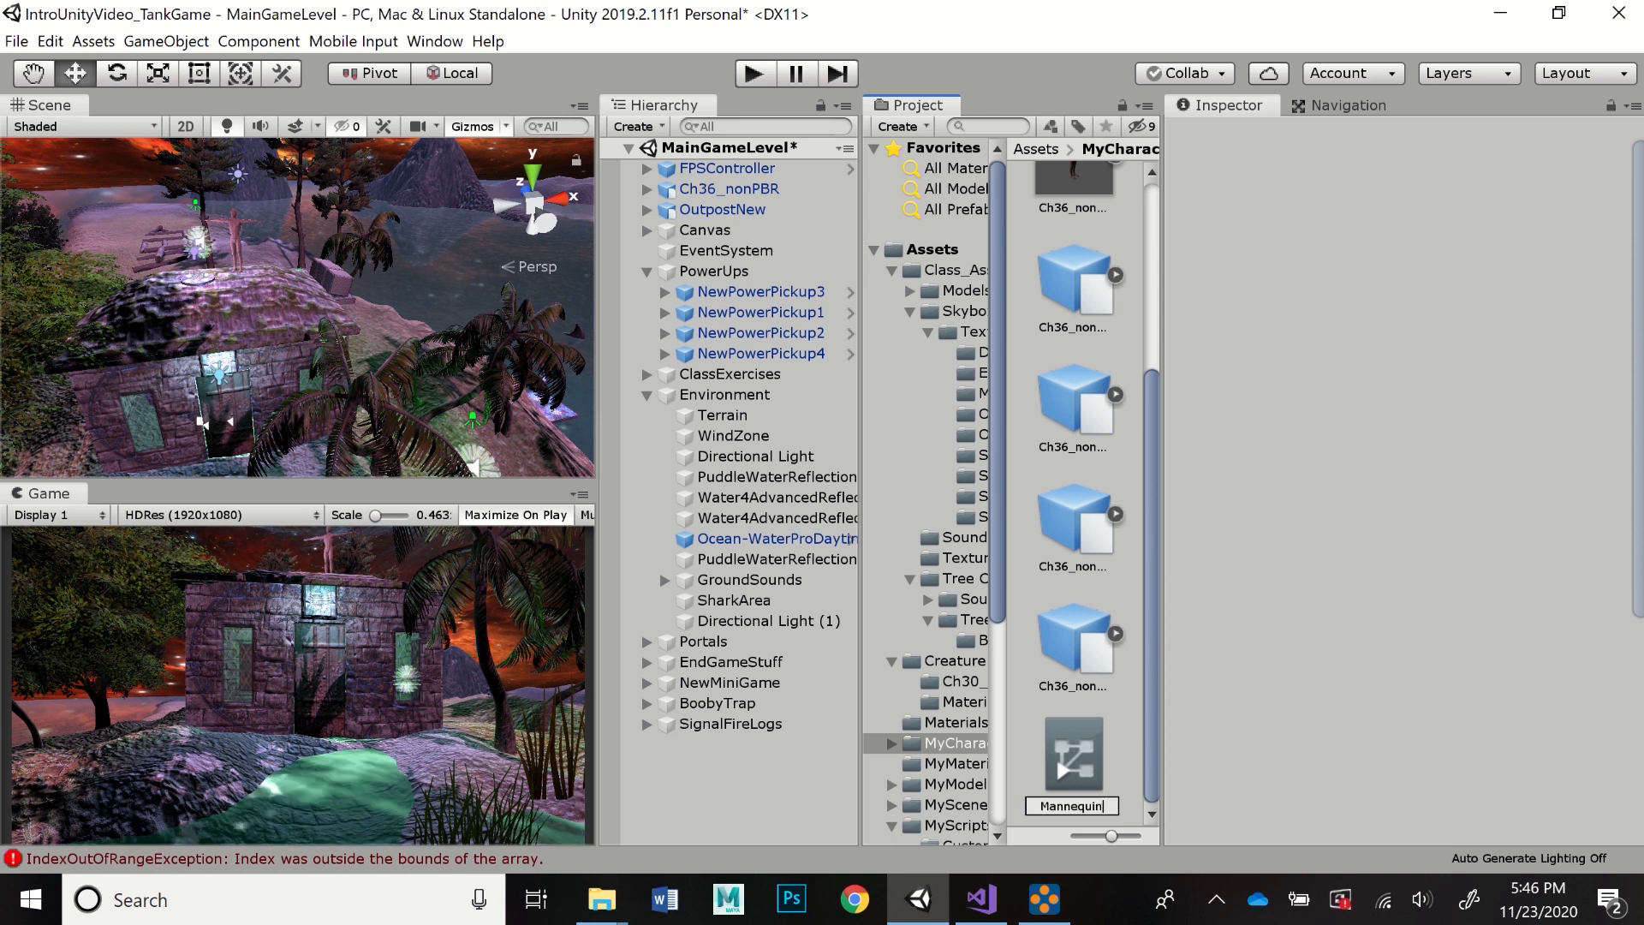
pyautogui.write('Controller')
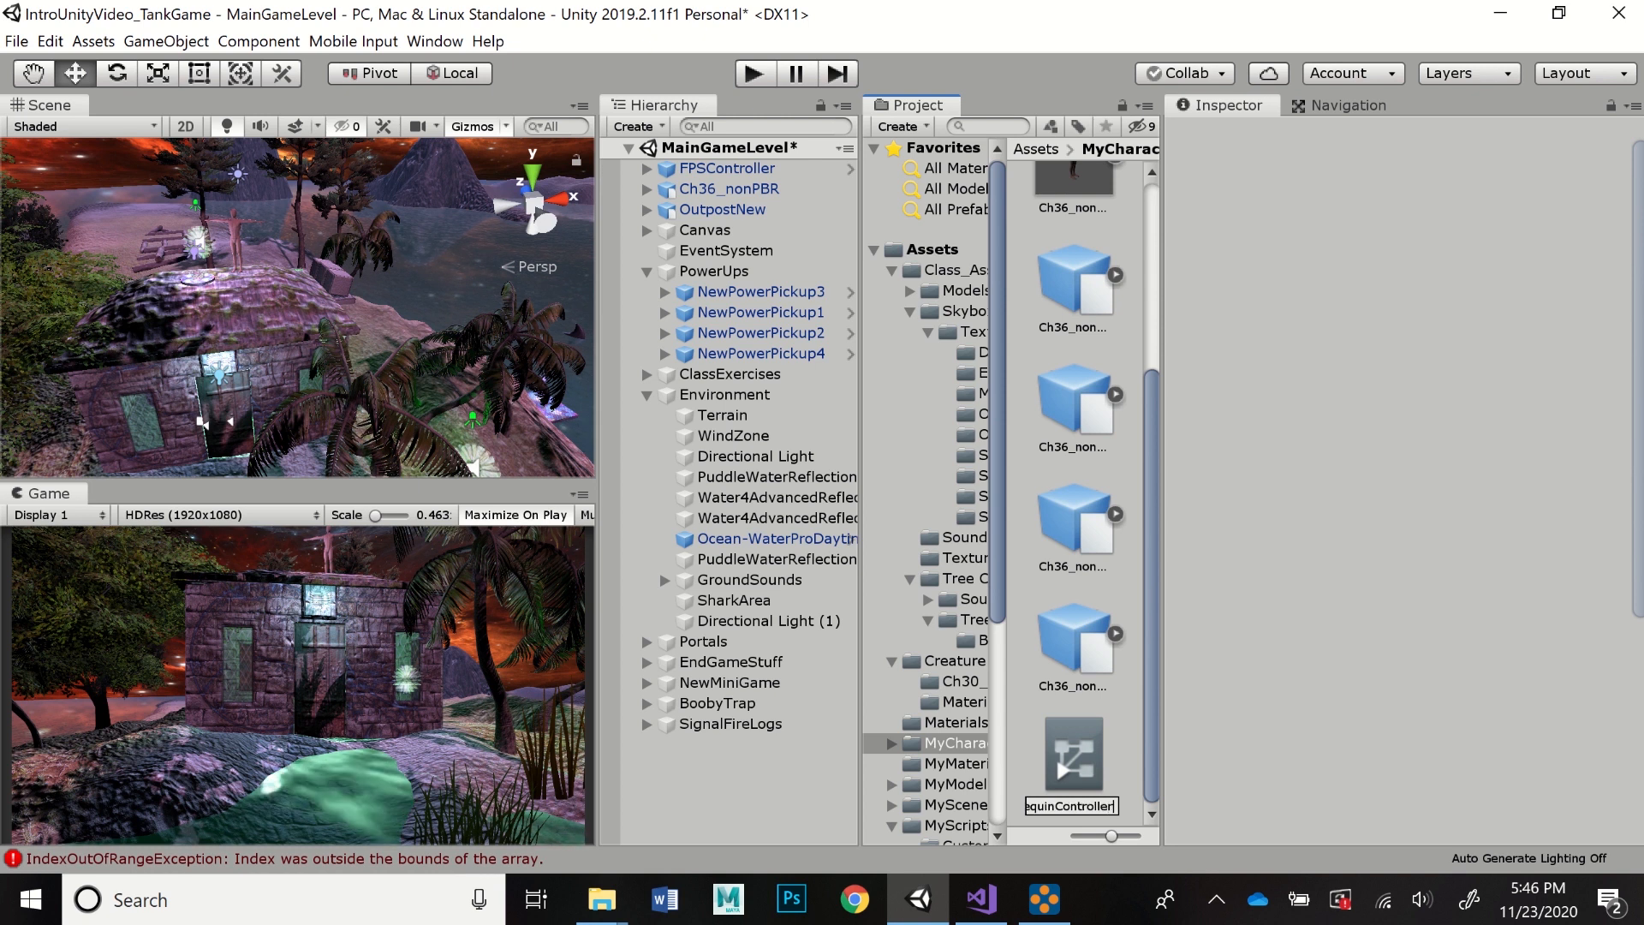
pyautogui.press('Return')
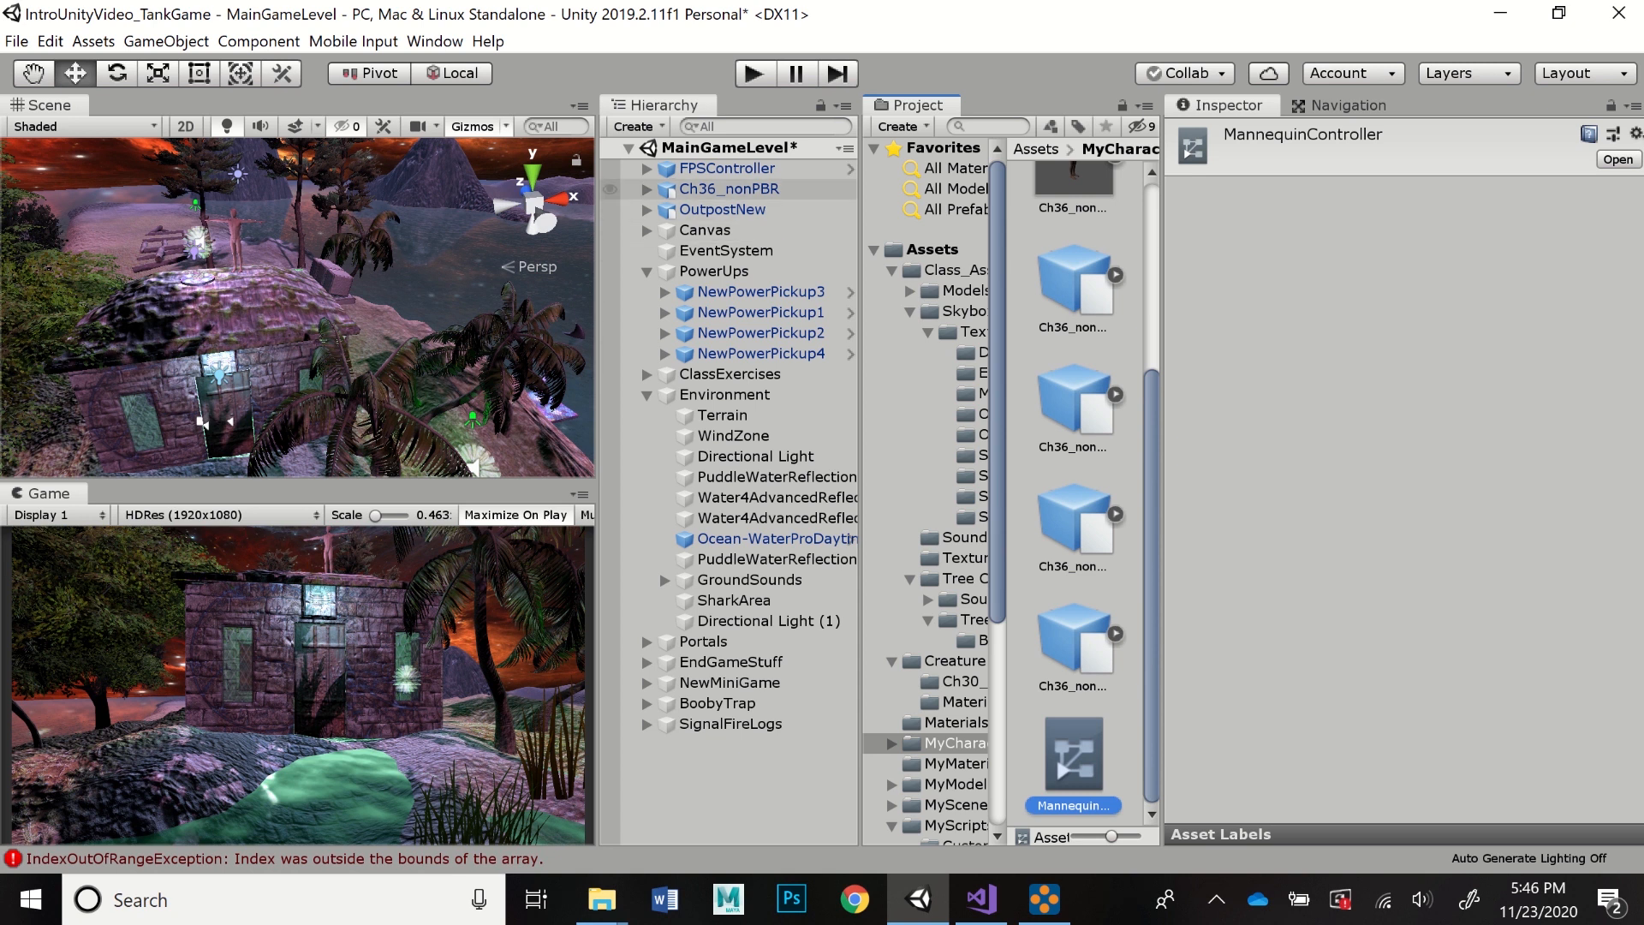
# - Assign MannequinController as the Animator controller of the Ch36_nonPBR character in the scene
pyautogui.click(727, 188)
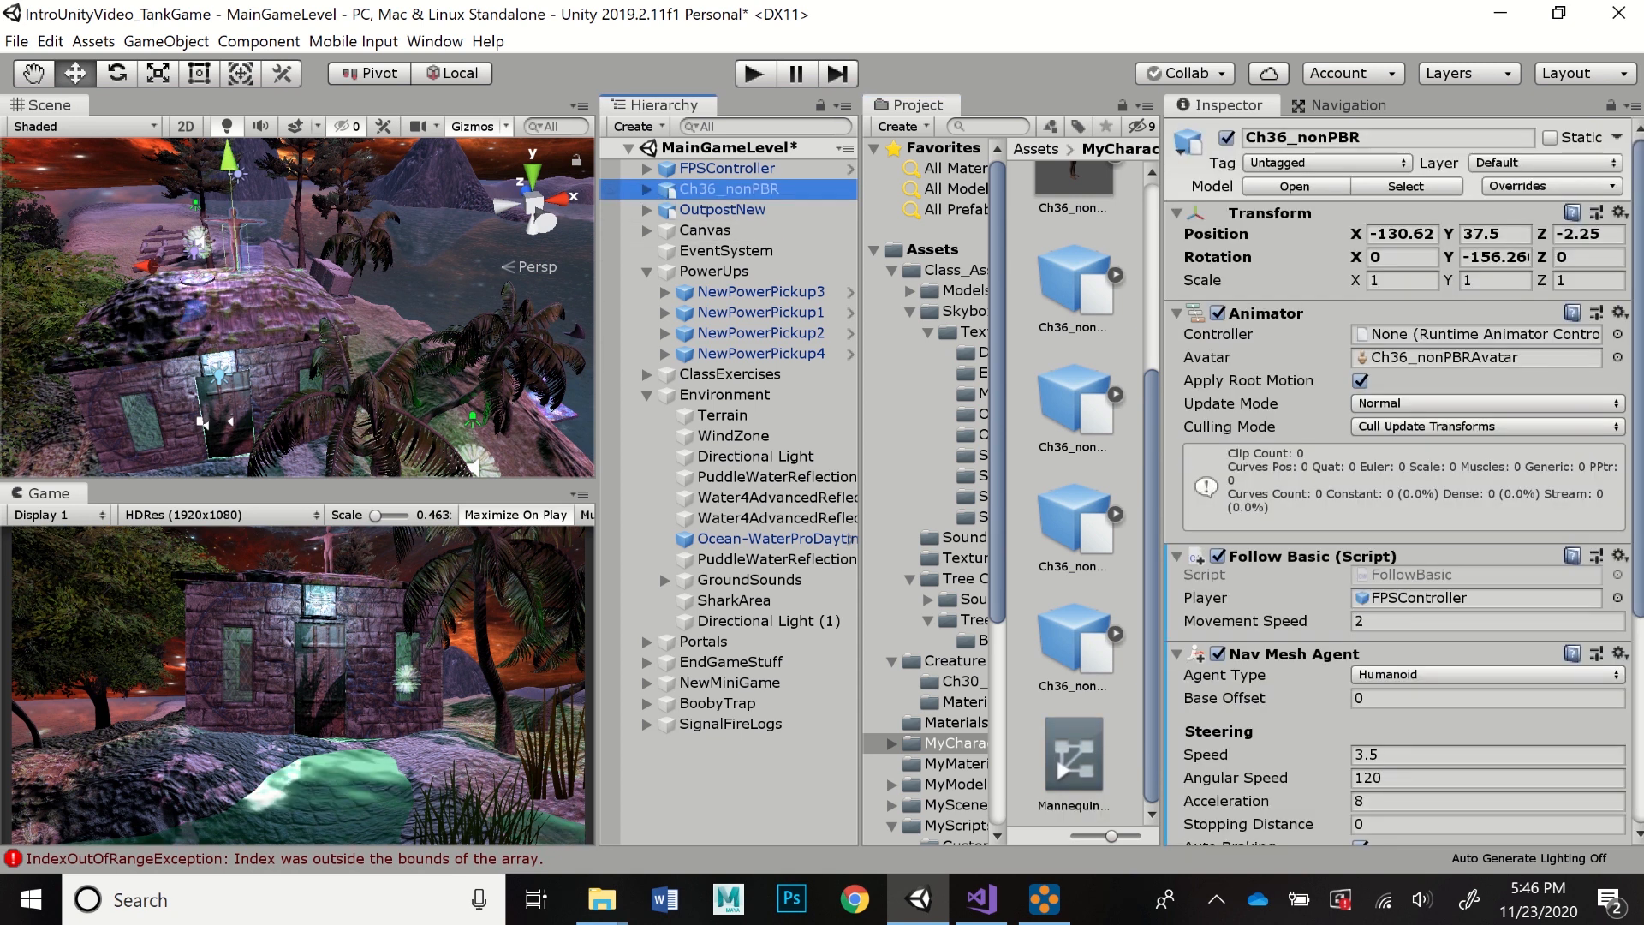
pyautogui.moveTo(1074, 754); pyautogui.dragTo(1476, 334)
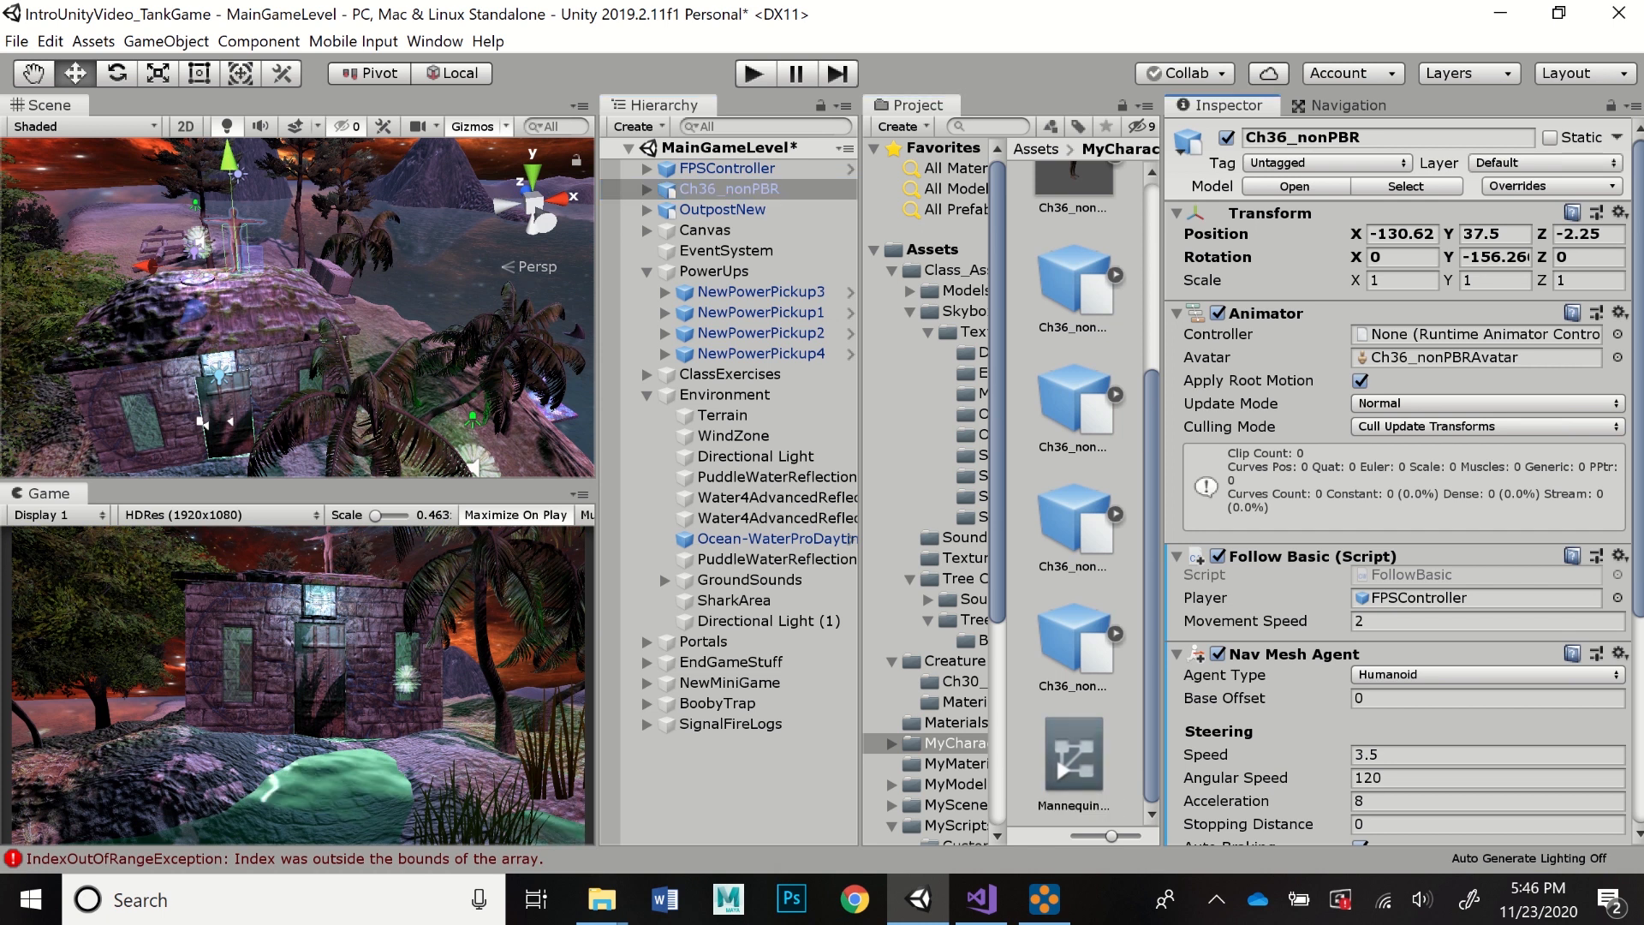
pyautogui.moveTo(1073, 754); pyautogui.dragTo(1477, 335)
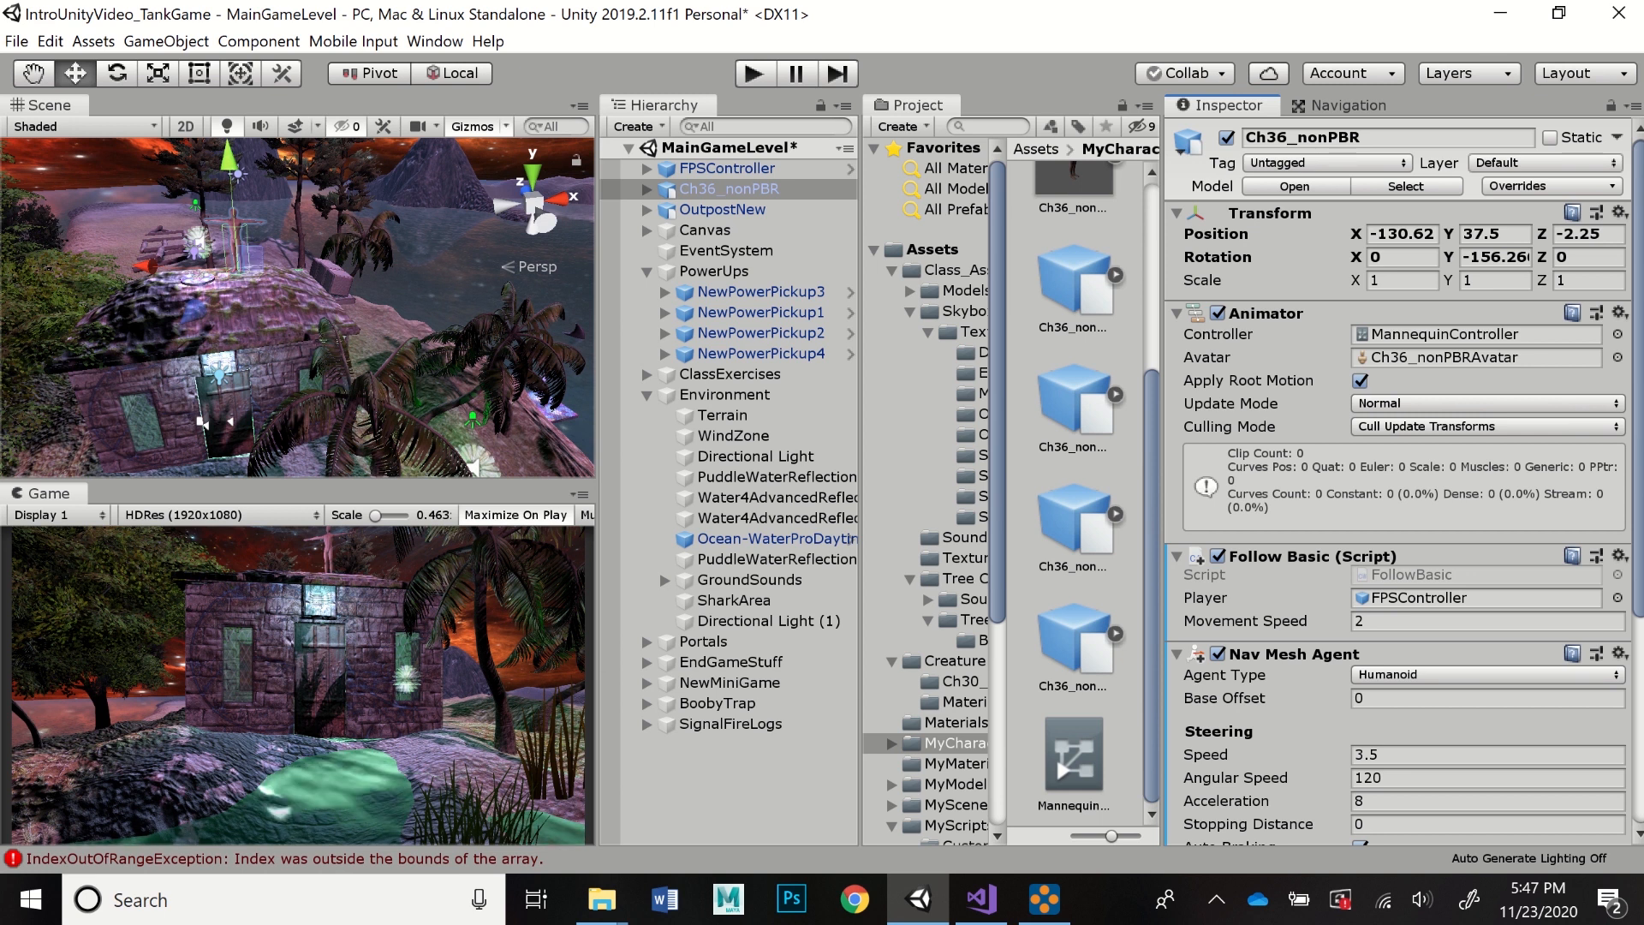
# - Move Ch36_nonPBR down from the roof to the ground beside the building, at about X -128.87, Y 30.24, Z -9.06
pyautogui.moveTo(196, 310); pyautogui.dragTo(332, 411)
pyautogui.moveTo(345, 244); pyautogui.dragTo(334, 444)
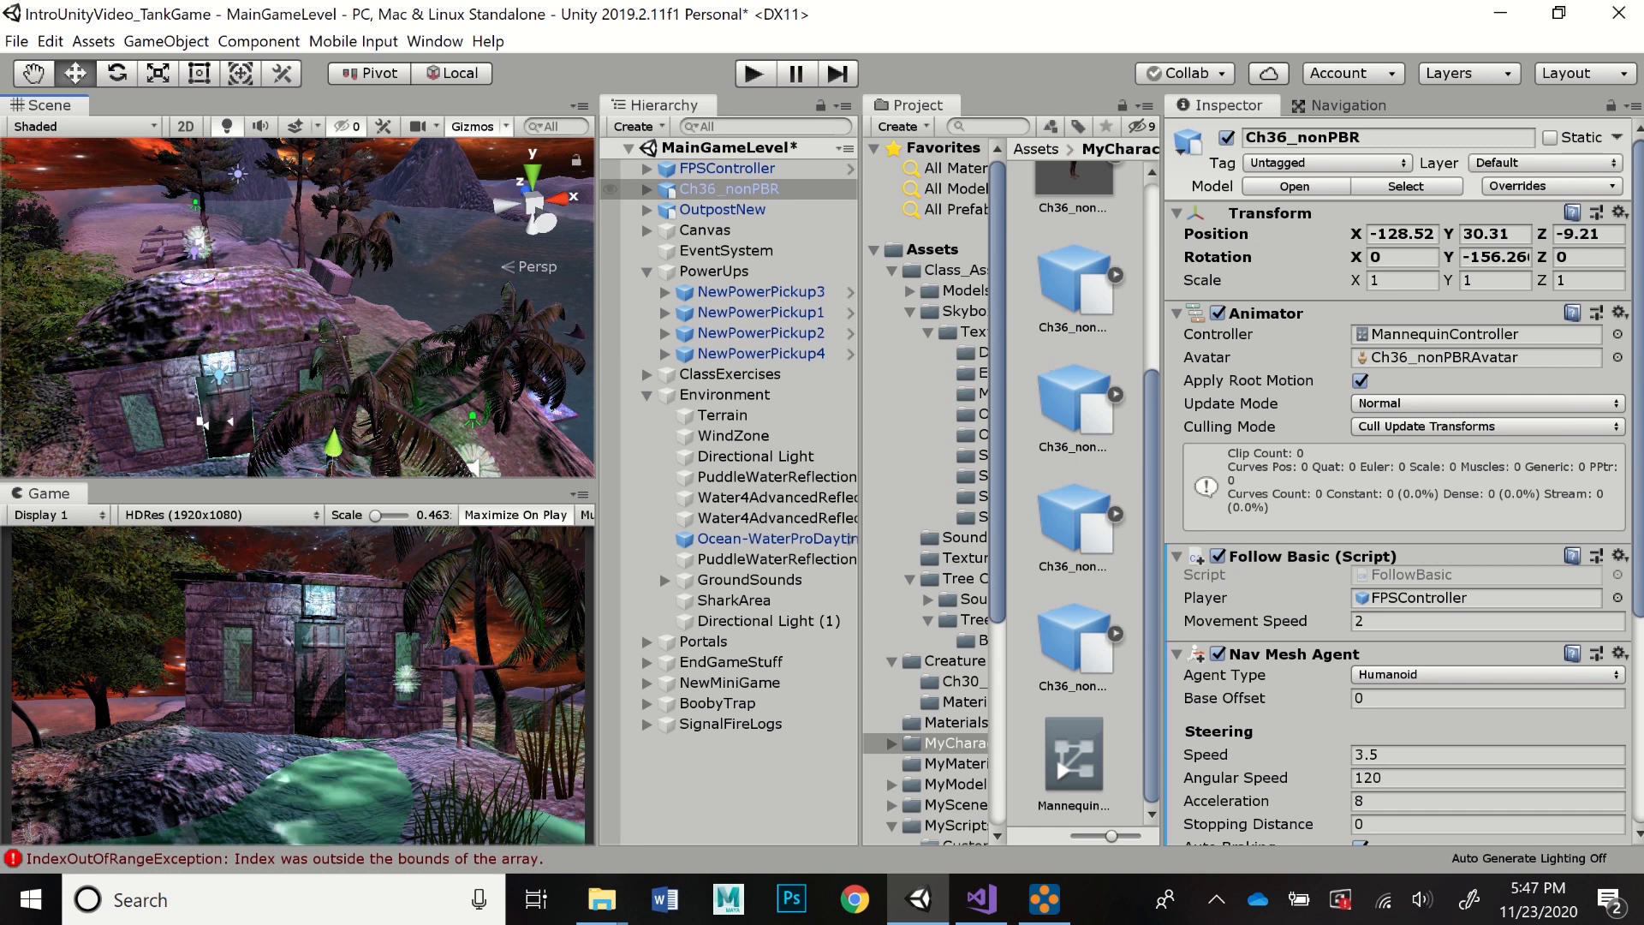
pyautogui.doubleClick(727, 189)
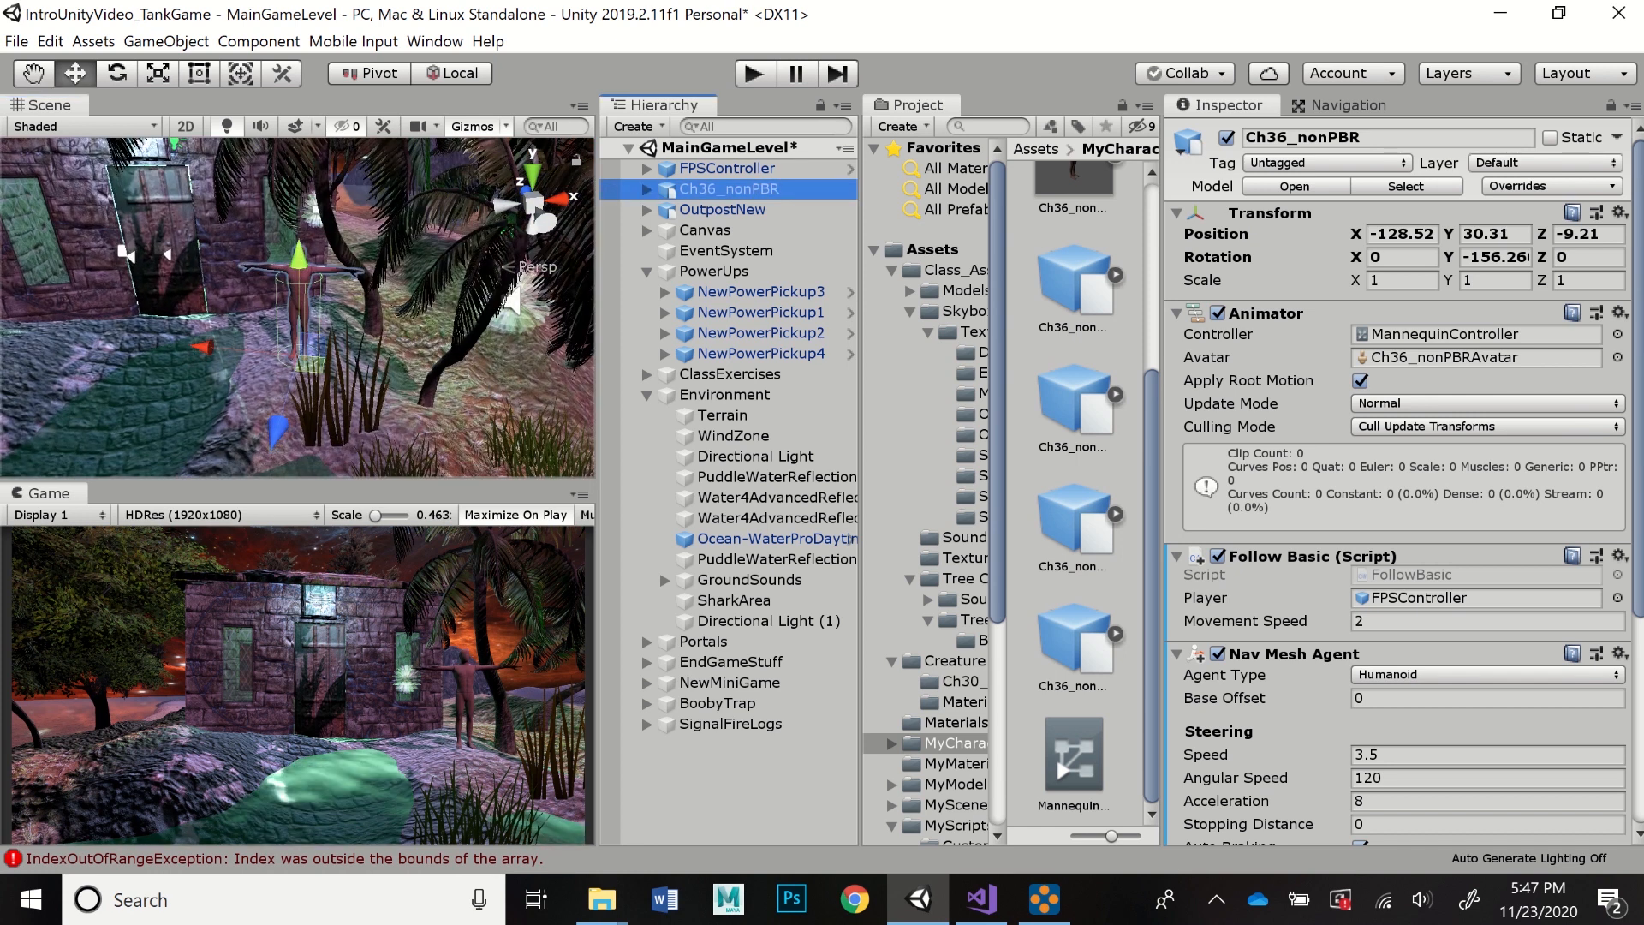
pyautogui.moveTo(203, 347); pyautogui.dragTo(187, 346)
pyautogui.moveTo(281, 253); pyautogui.dragTo(281, 255)
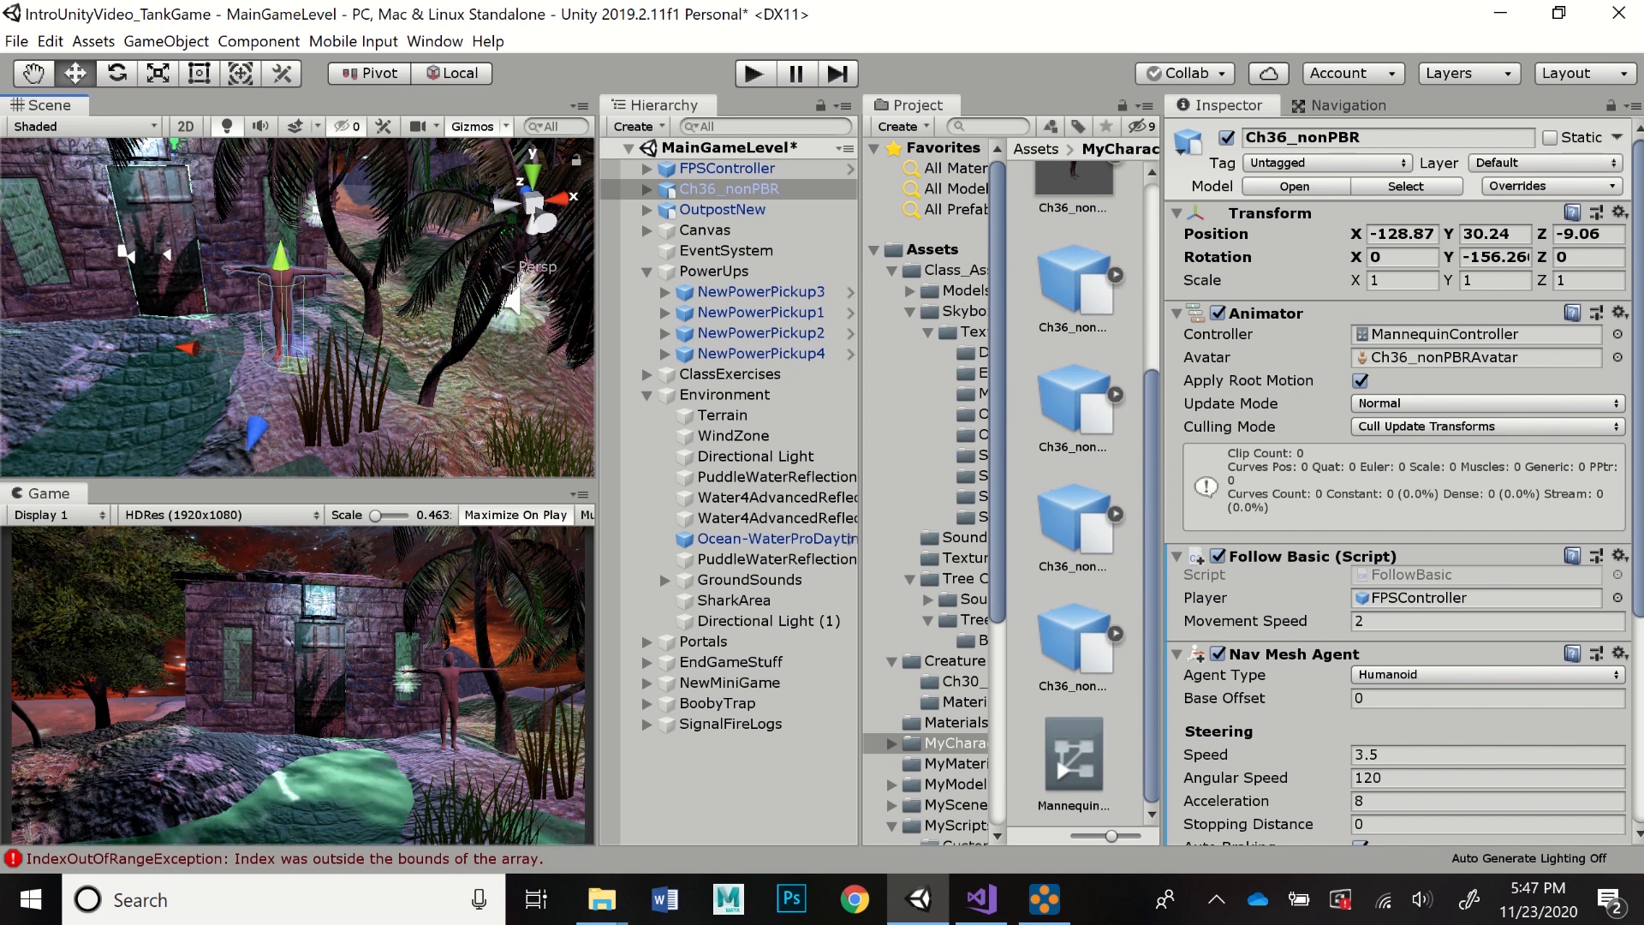
# - Disable the Follow Basic script on the Ch36_nonPBR character
pyautogui.scroll(-4, 1396, 480)
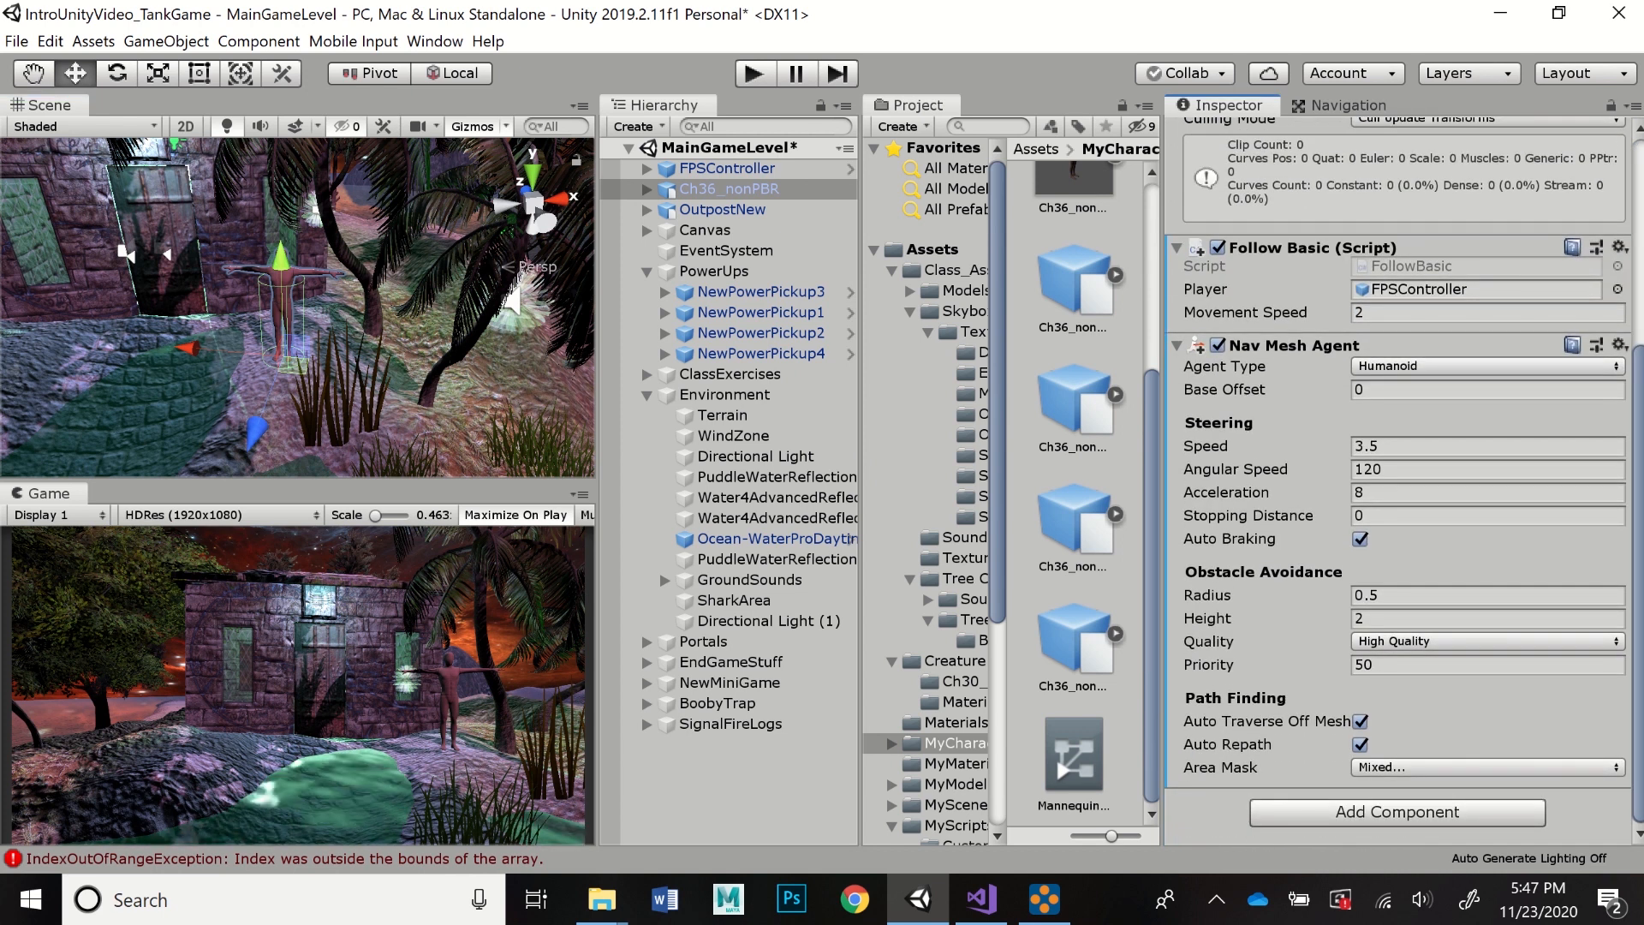
pyautogui.scroll(3, 1395, 480)
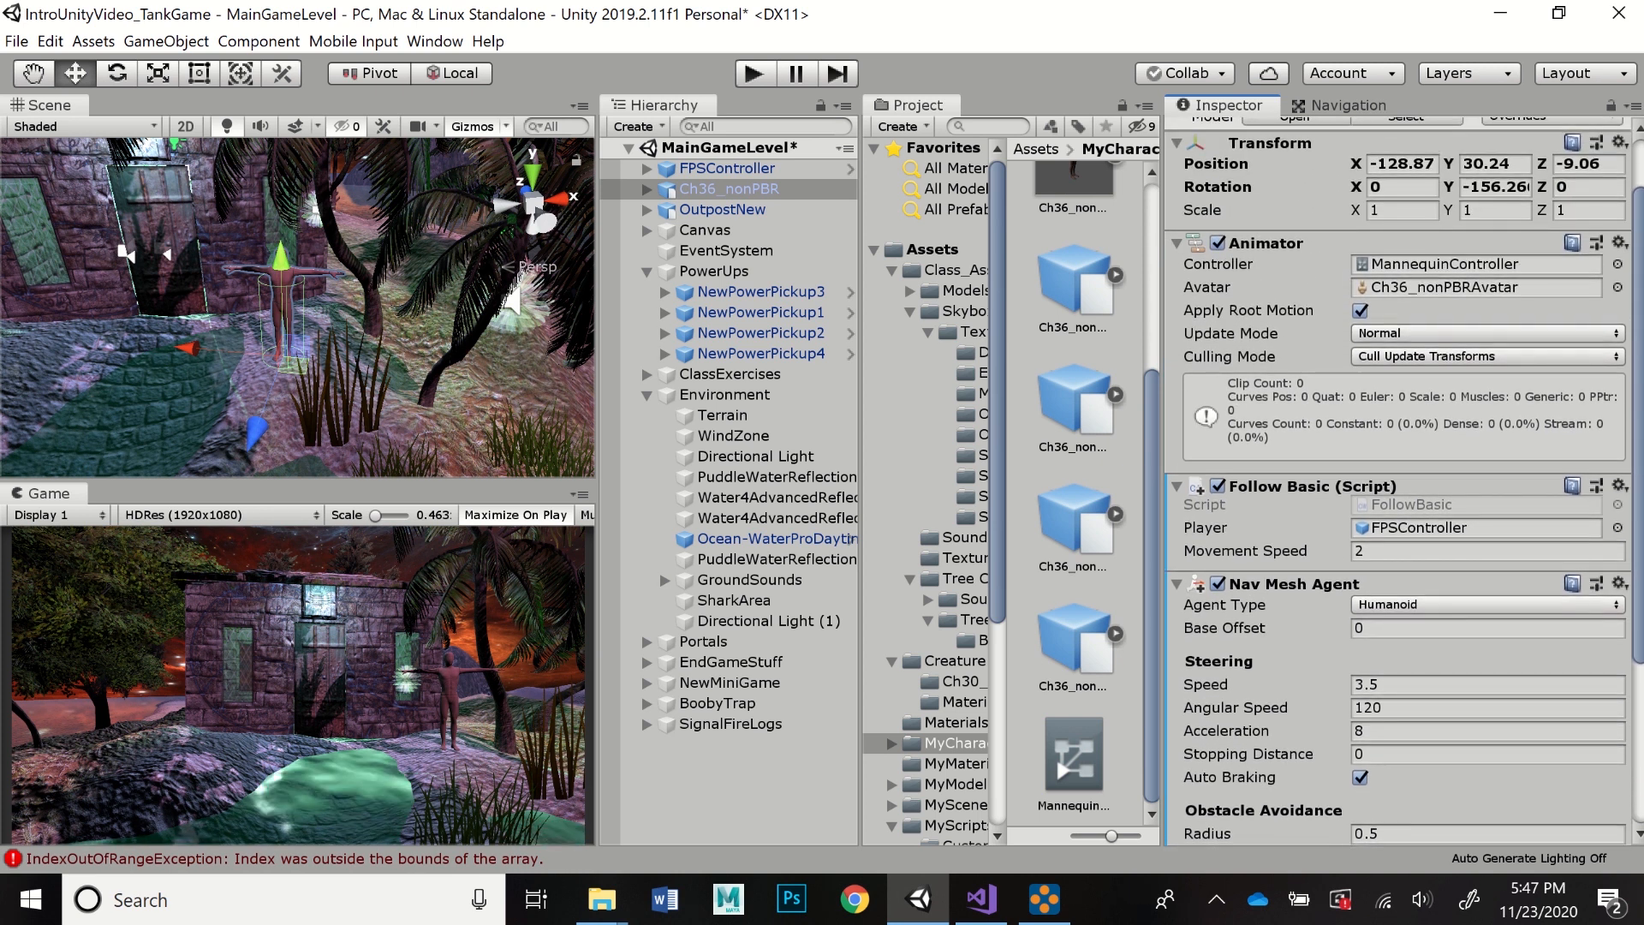
pyautogui.click(1217, 486)
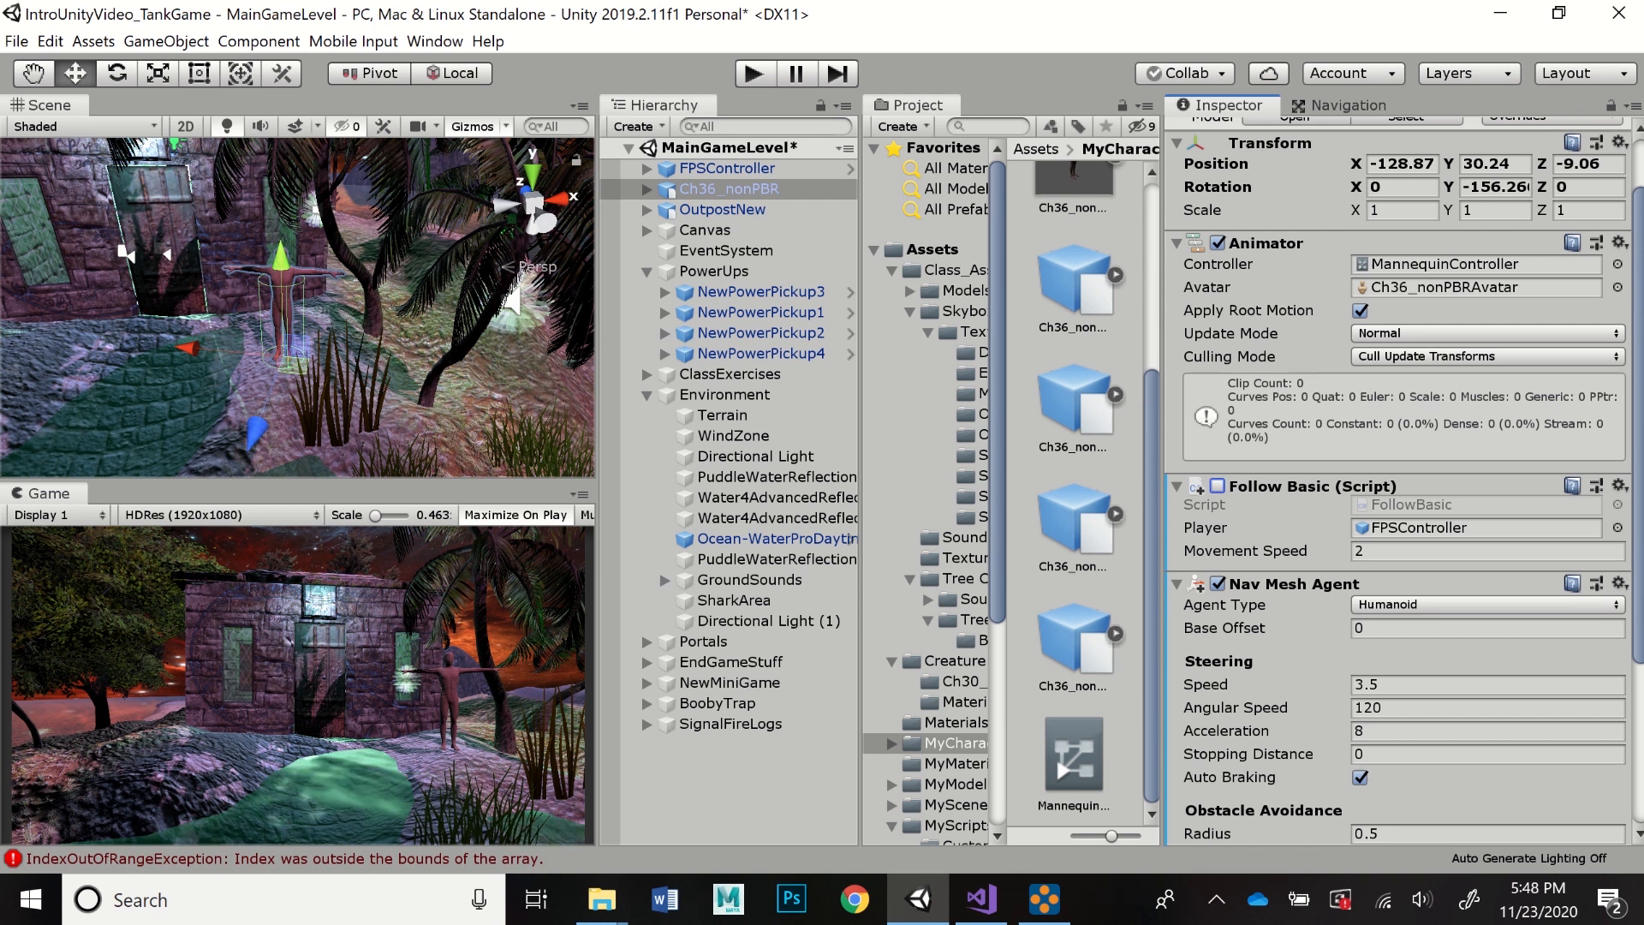
pyautogui.moveTo(1638, 403); pyautogui.dragTo(1638, 347)
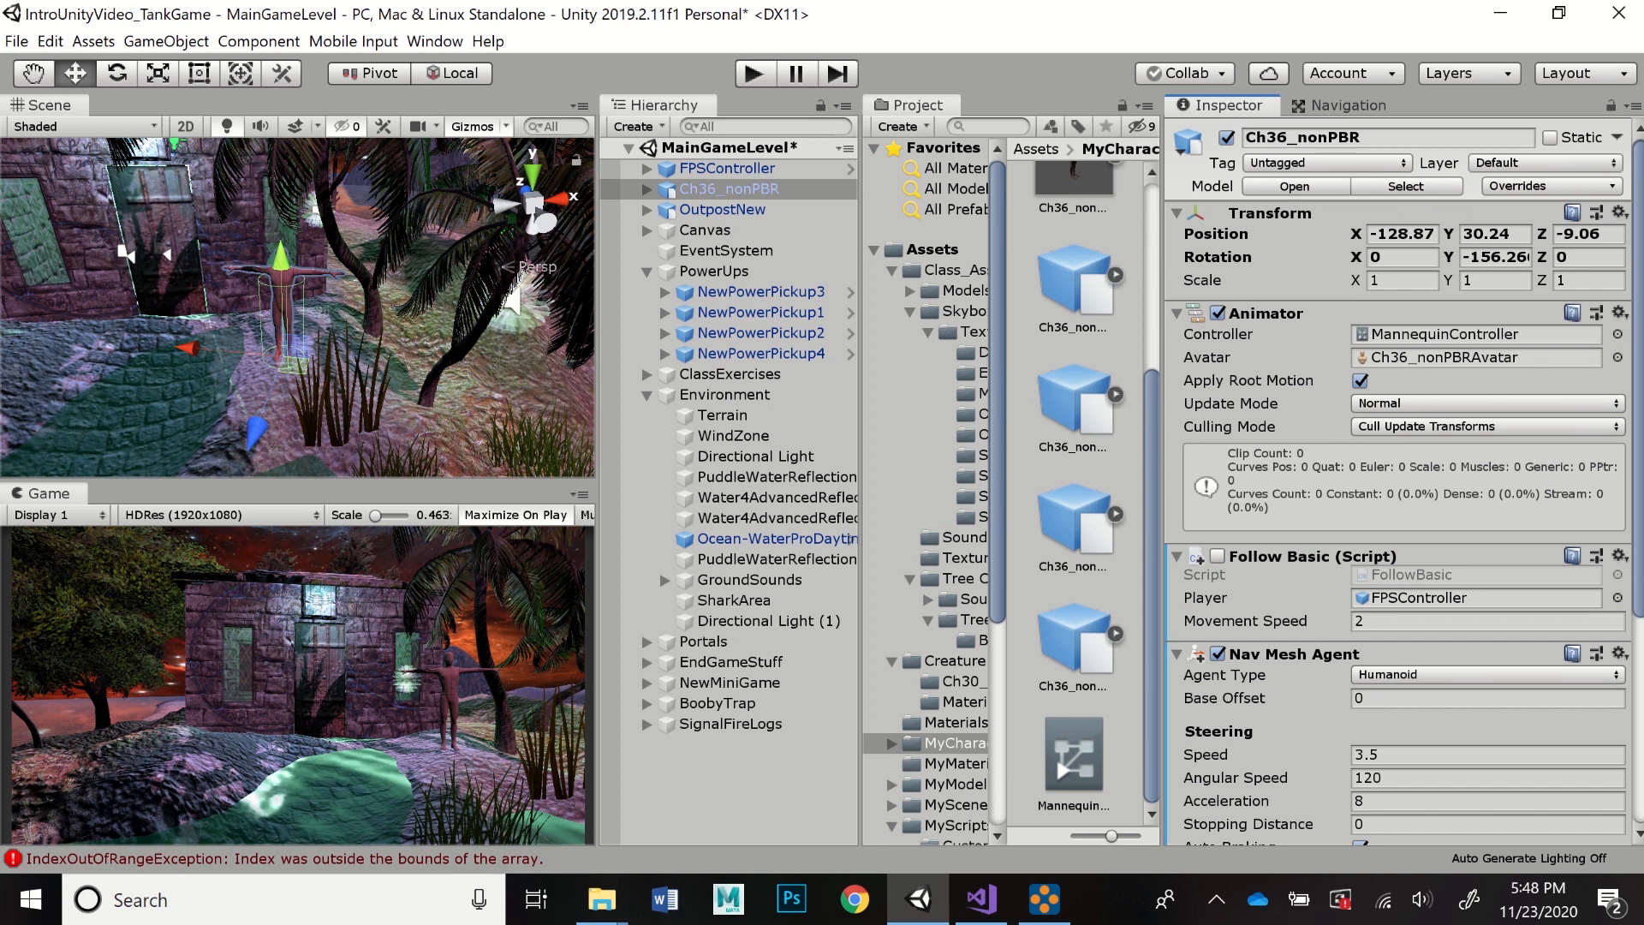
# - Open MannequinController in the Animator and narrow the layer list to widen the state graph
pyautogui.scroll(3, 1087, 492)
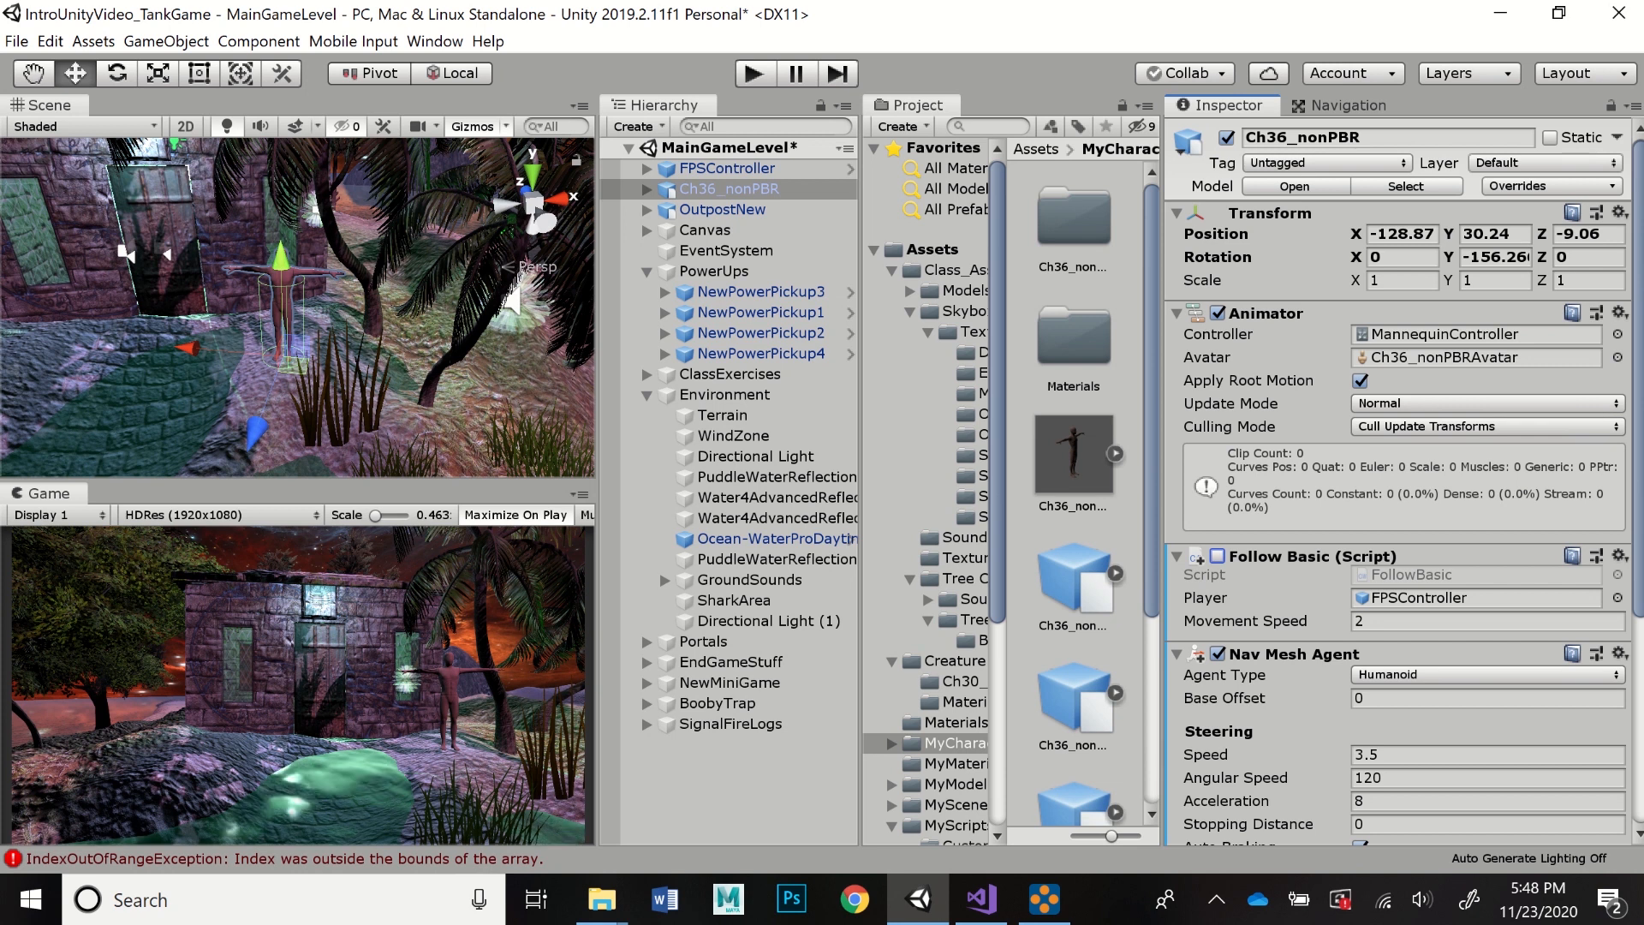
pyautogui.scroll(-3, 1074, 497)
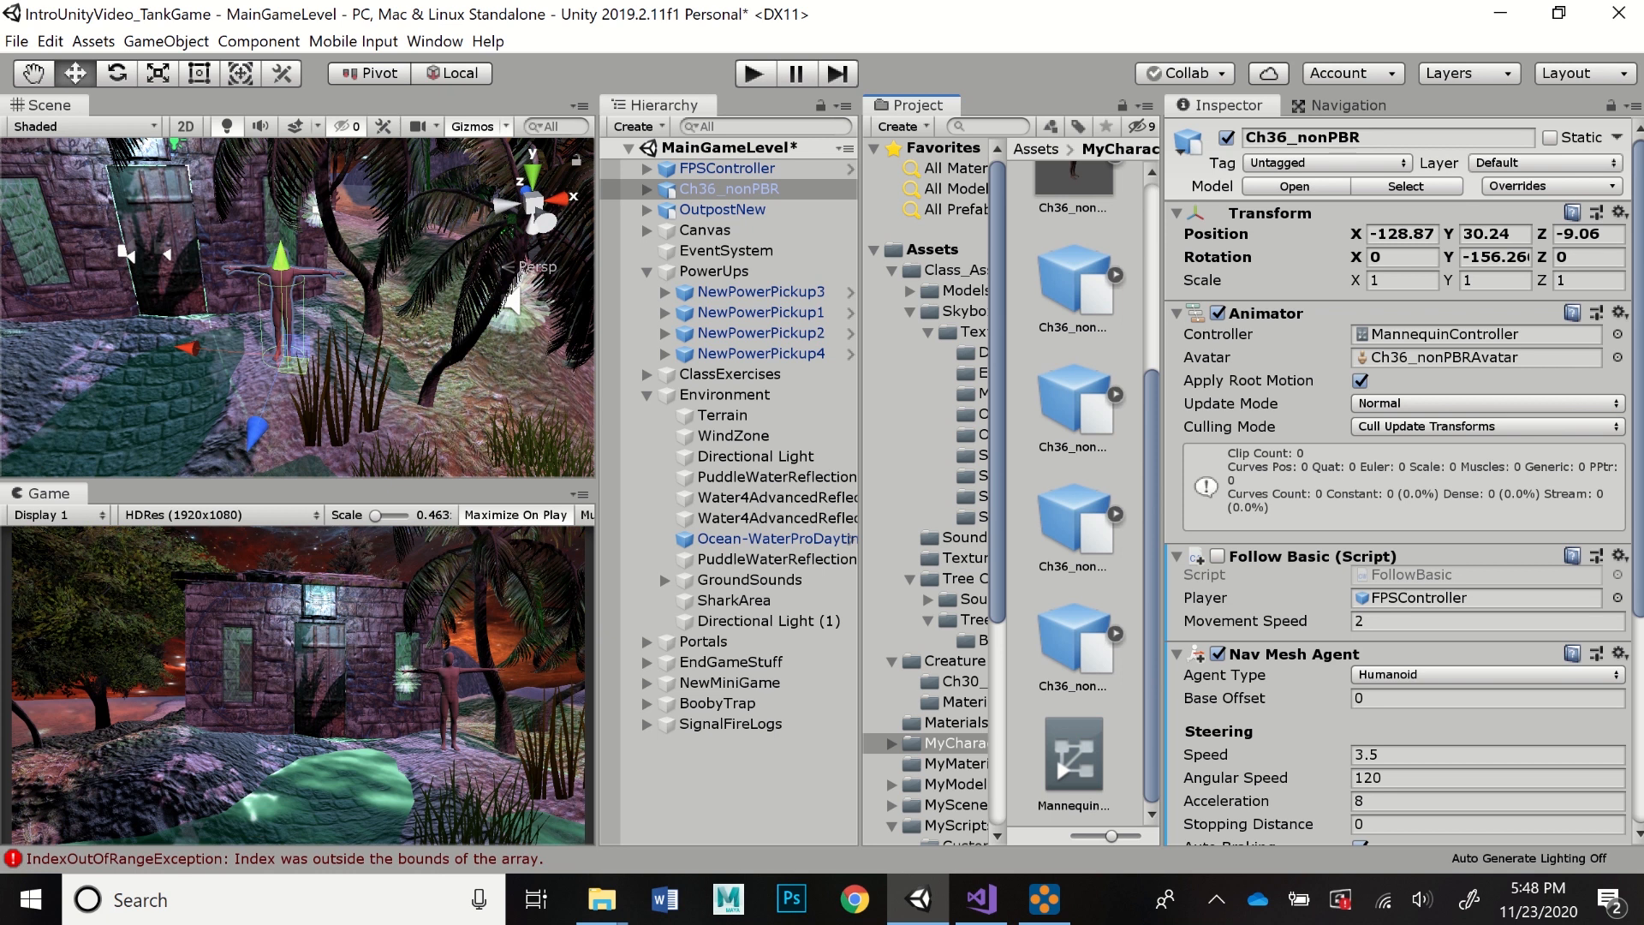
pyautogui.doubleClick(1073, 758)
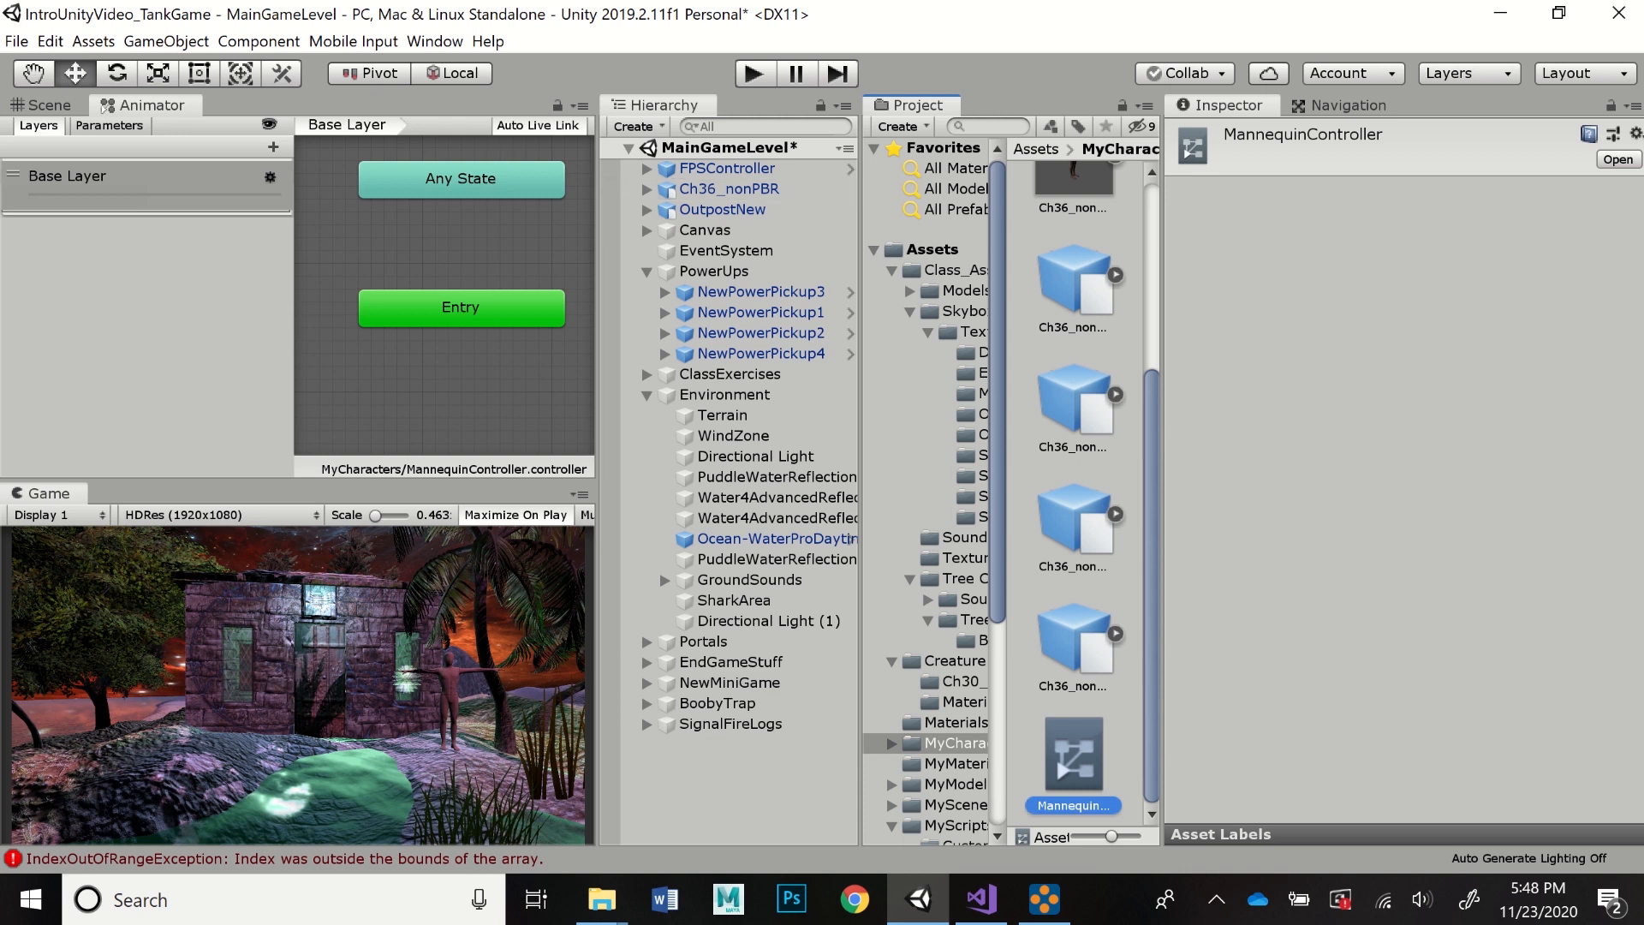
pyautogui.click(592, 201)
pyautogui.moveTo(294, 257); pyautogui.dragTo(194, 257)
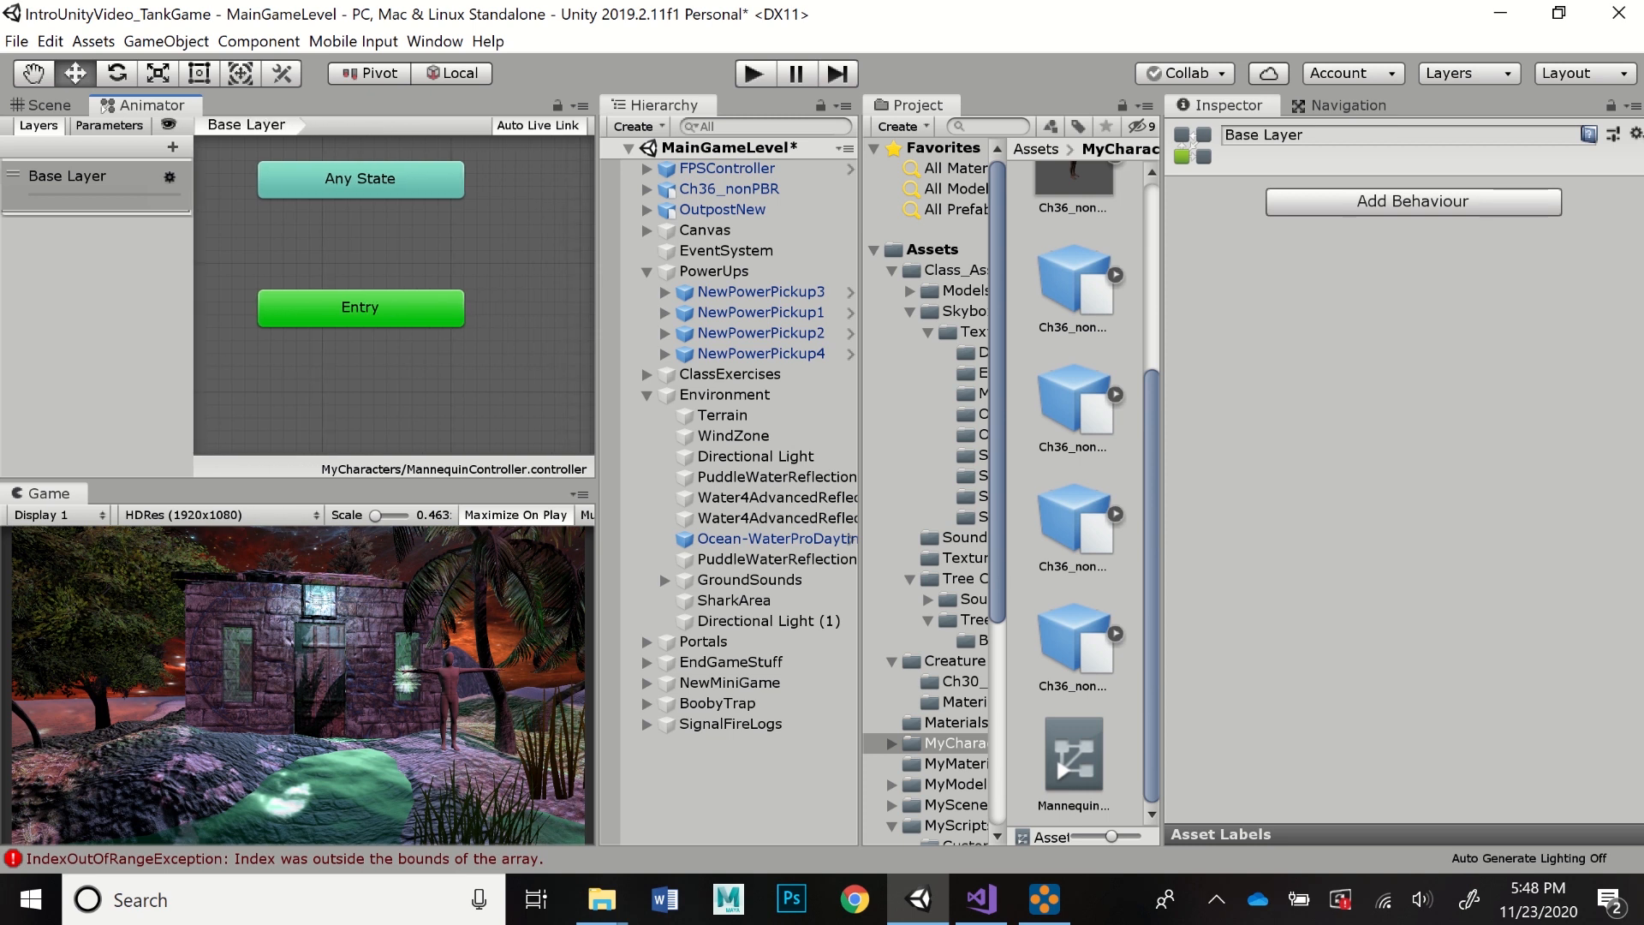
pyautogui.scroll(3, 514, 318)
pyautogui.scroll(-8, 514, 318)
pyautogui.scroll(3, 514, 318)
pyautogui.scroll(1, 521, 313)
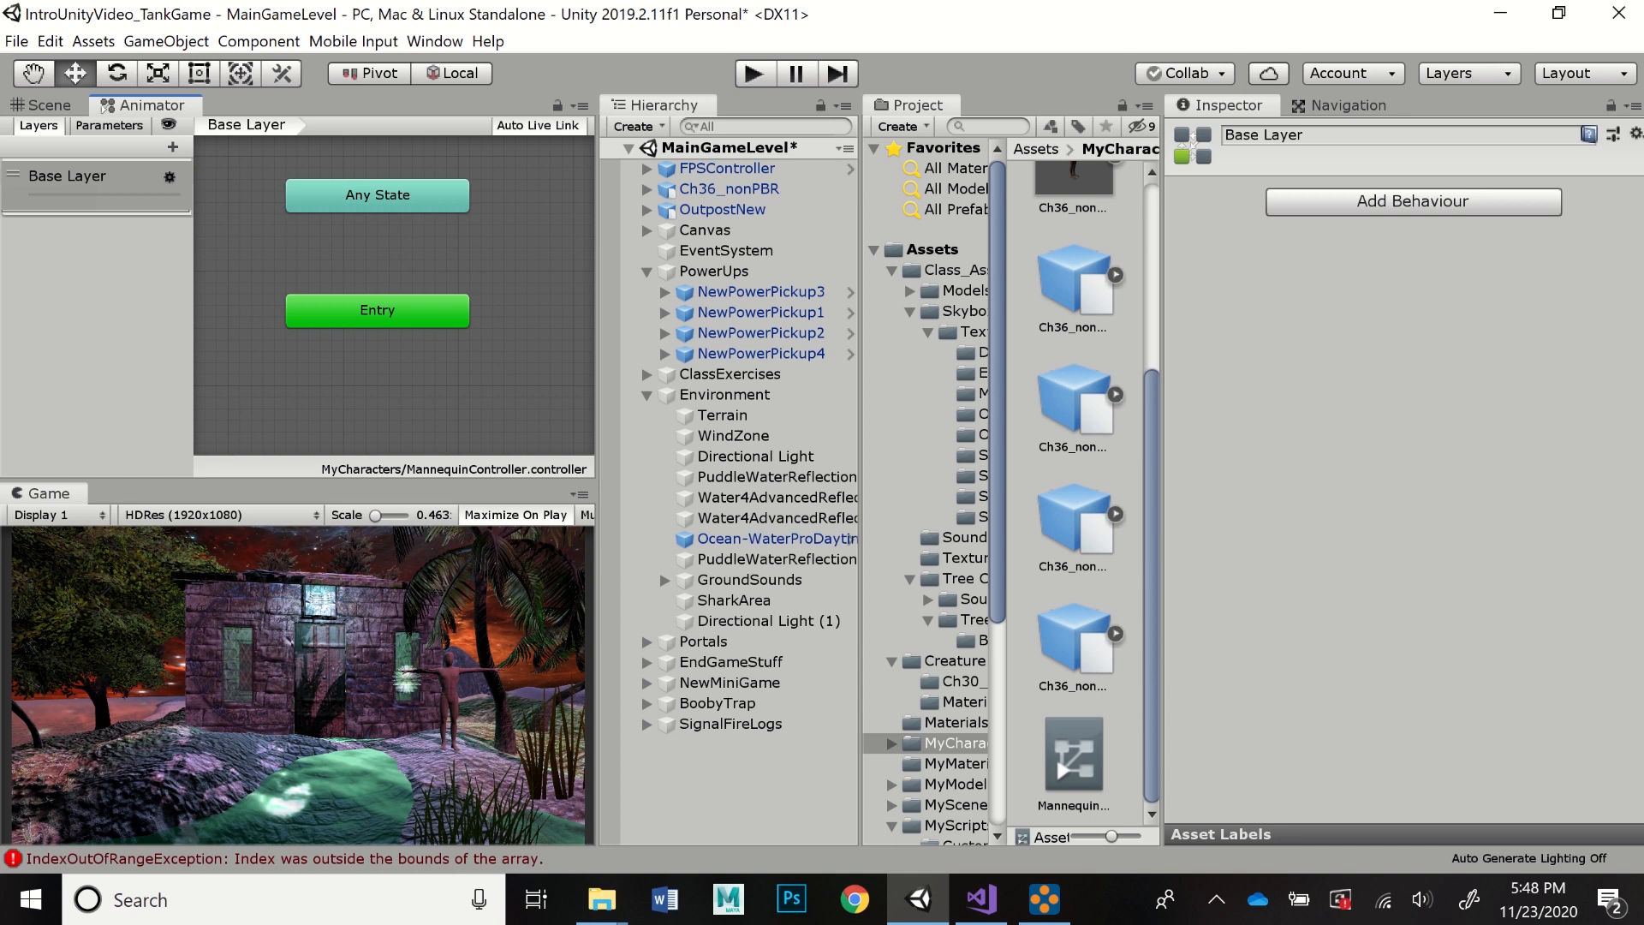
# - Space the Any State and Entry nodes apart, with Any State near the graph's upper edge and Entry near its lower edge
pyautogui.click(378, 311)
pyautogui.click(378, 196)
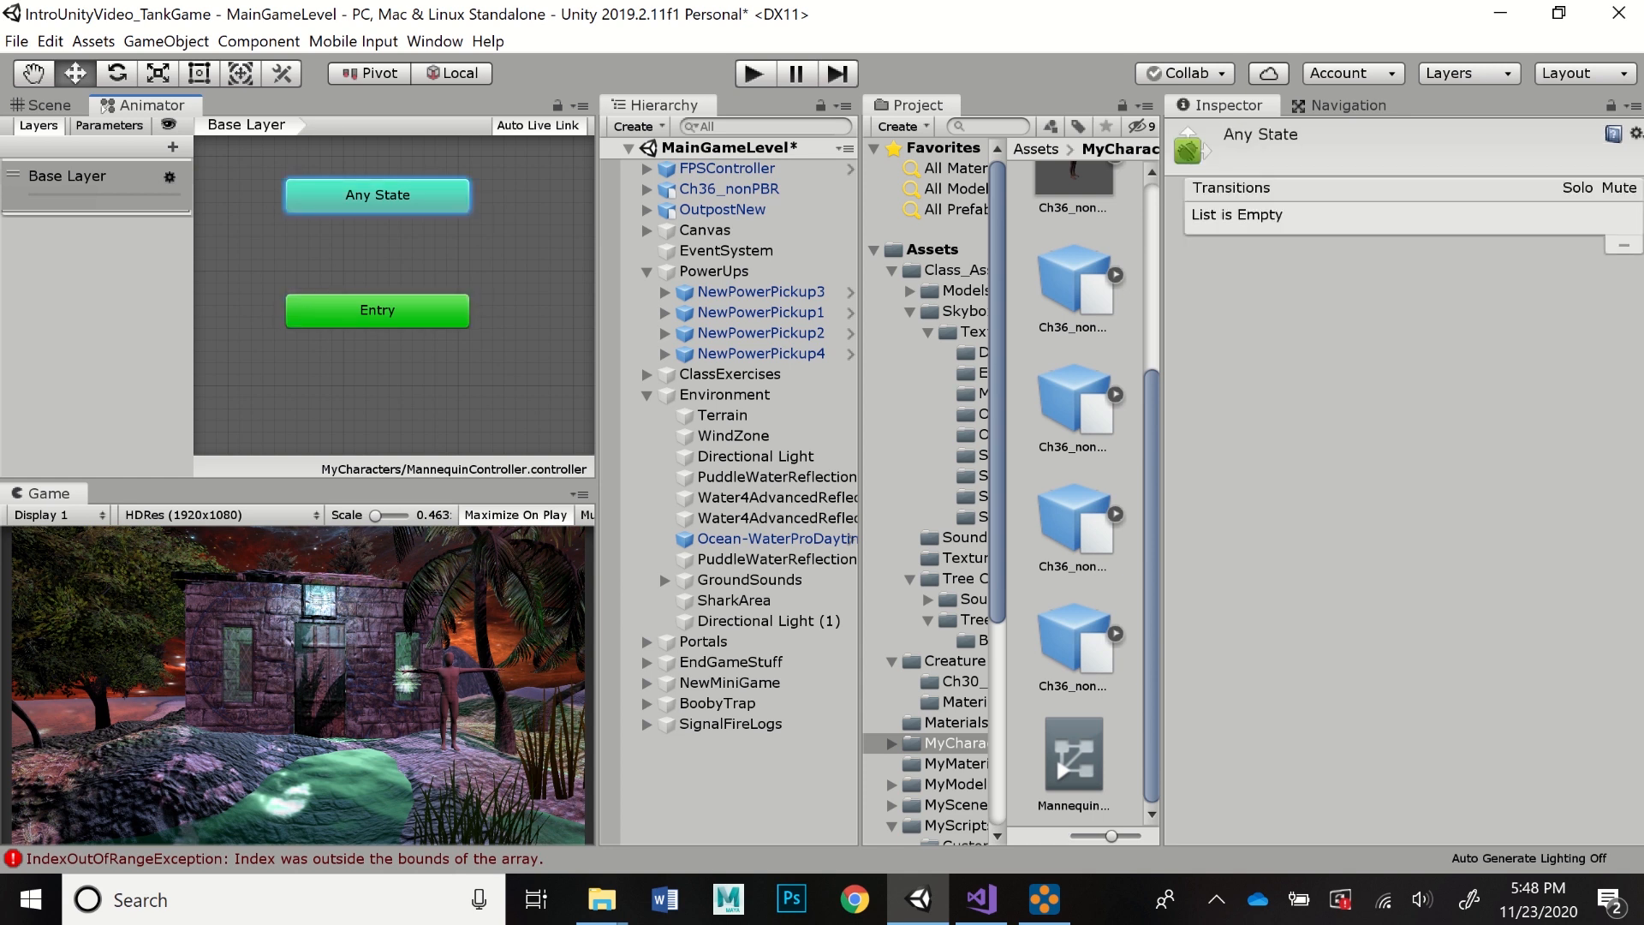
pyautogui.moveTo(377, 194); pyautogui.dragTo(331, 183)
pyautogui.moveTo(378, 310); pyautogui.dragTo(320, 425)
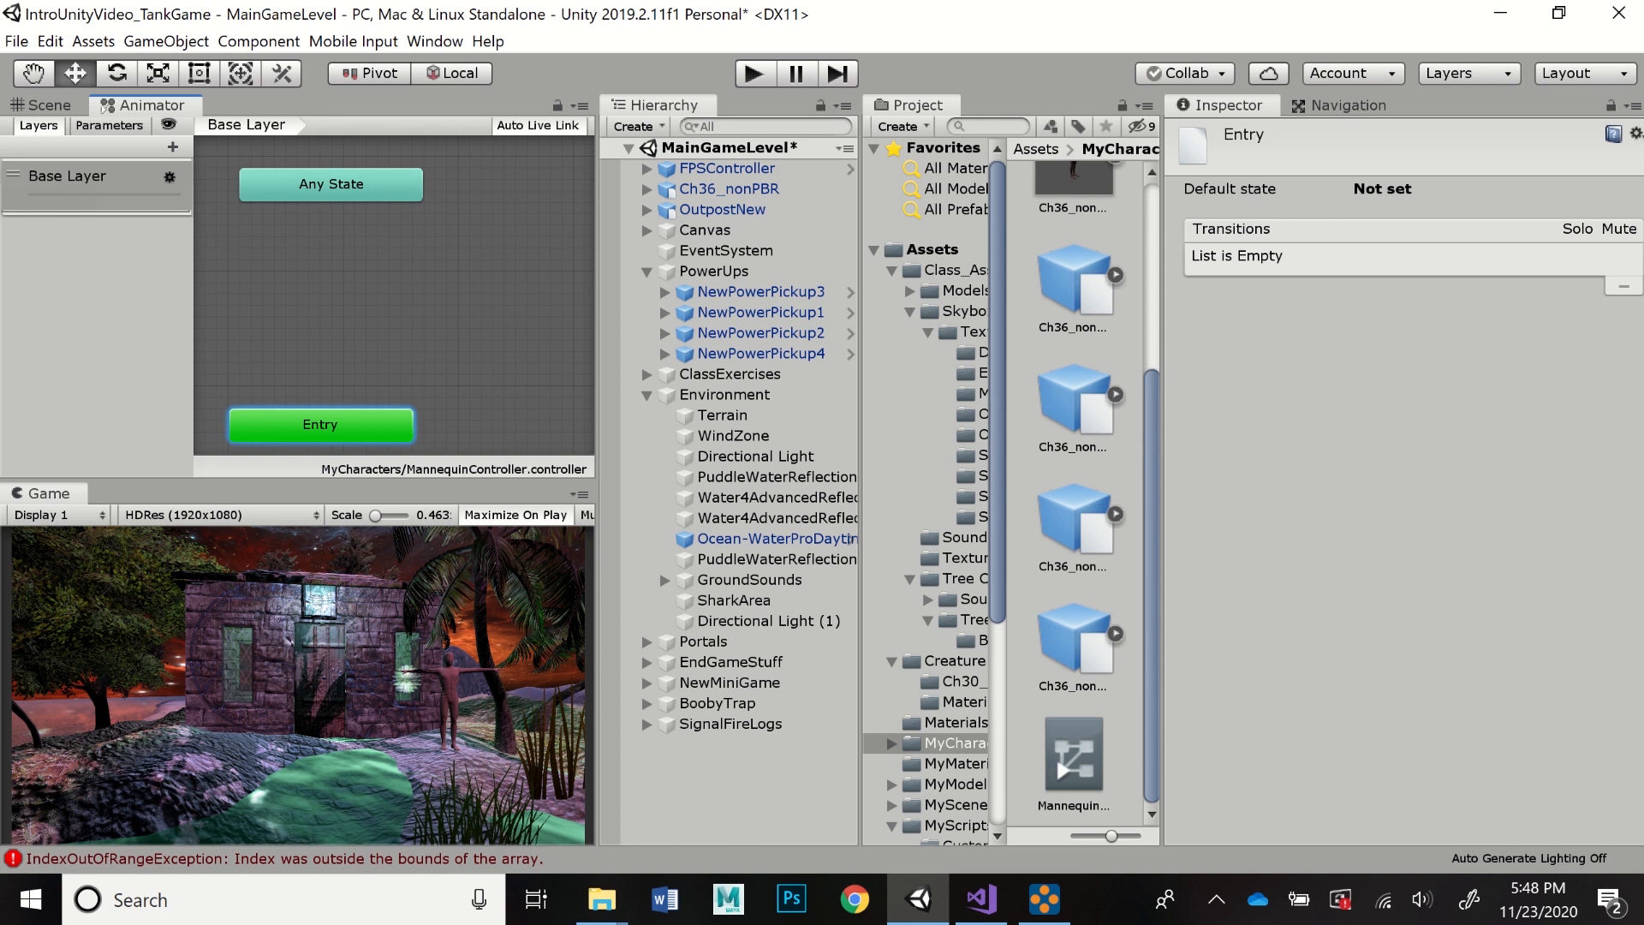
# - Create an empty state between the Any State and Entry nodes and name it Idle
pyautogui.rightClick(450, 289)
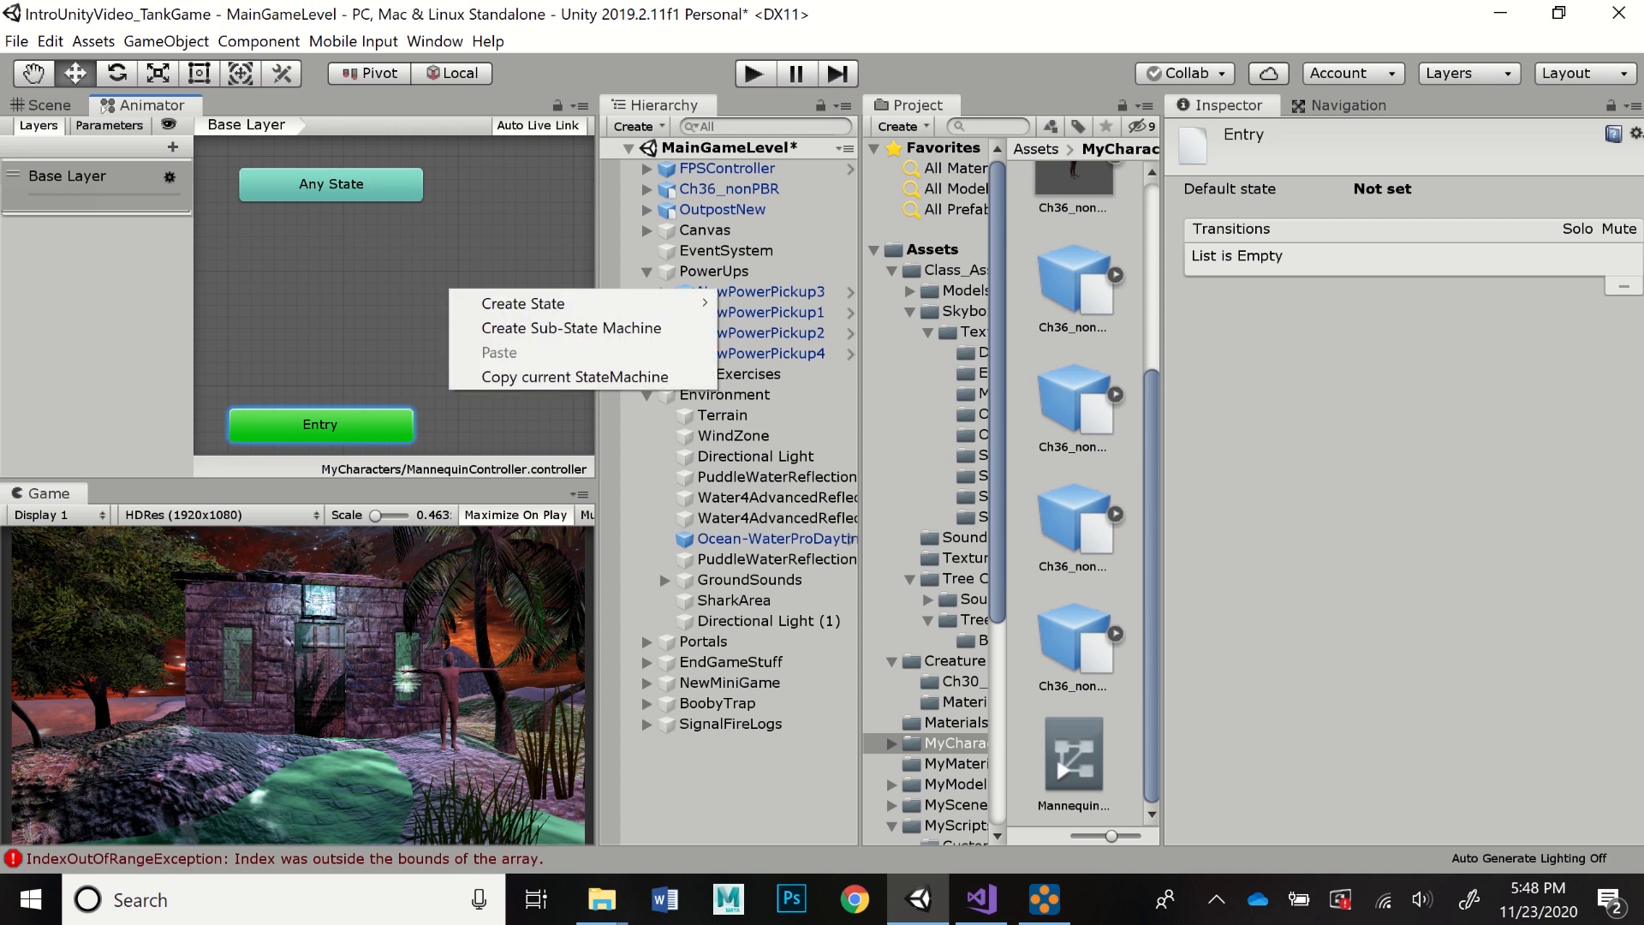
pyautogui.moveTo(523, 303)
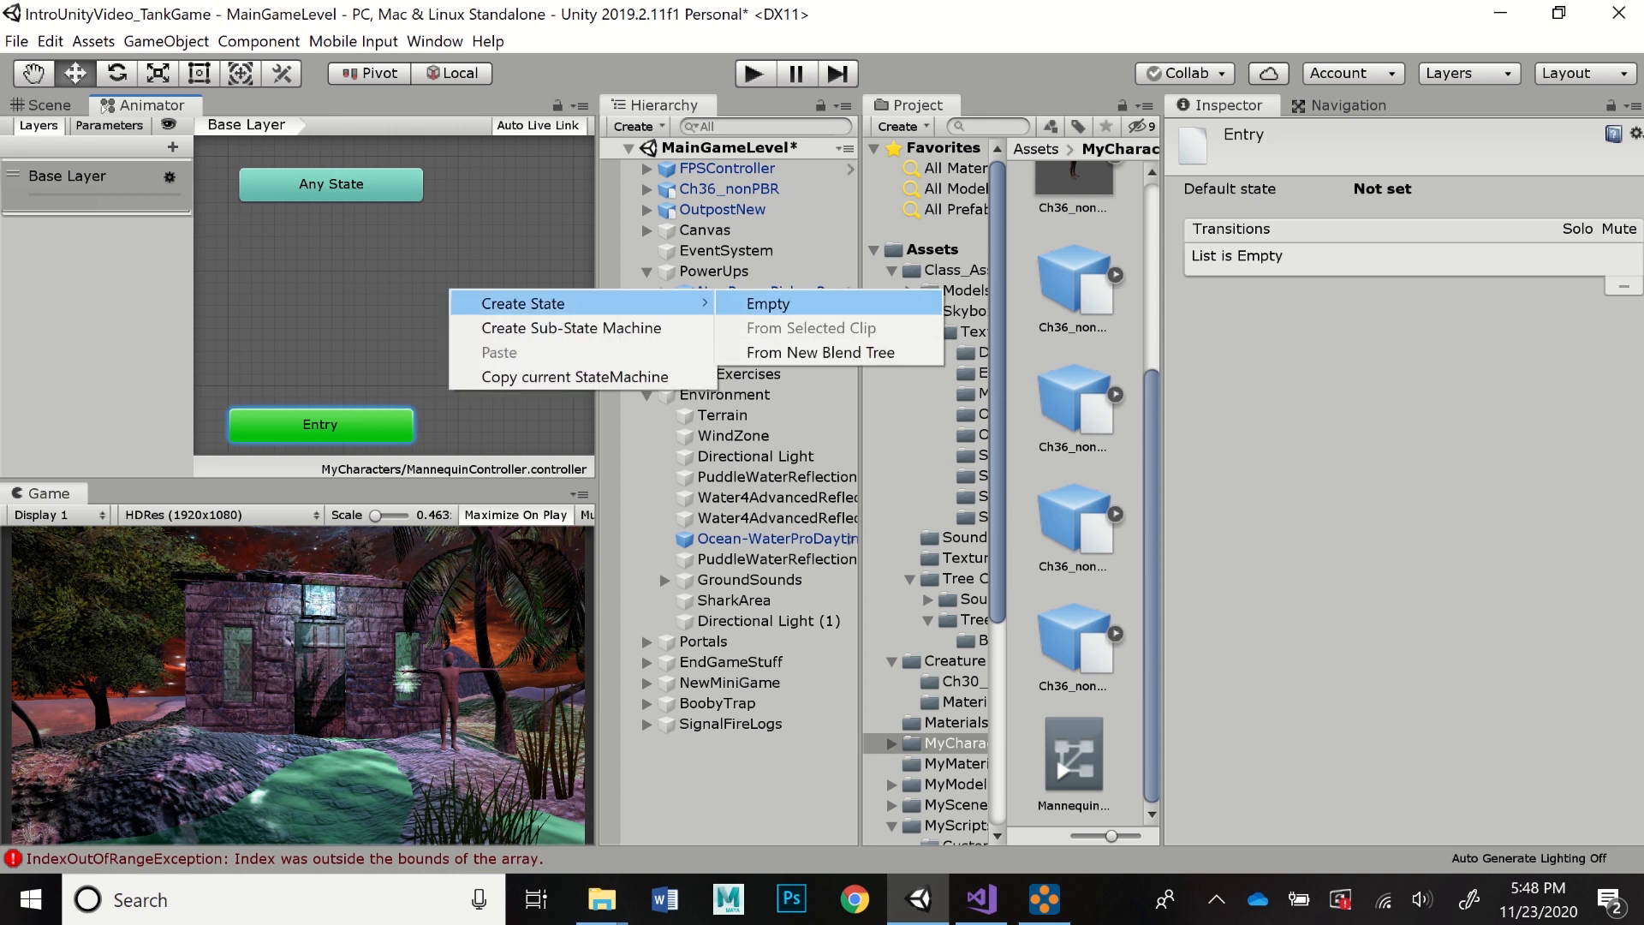
pyautogui.click(768, 303)
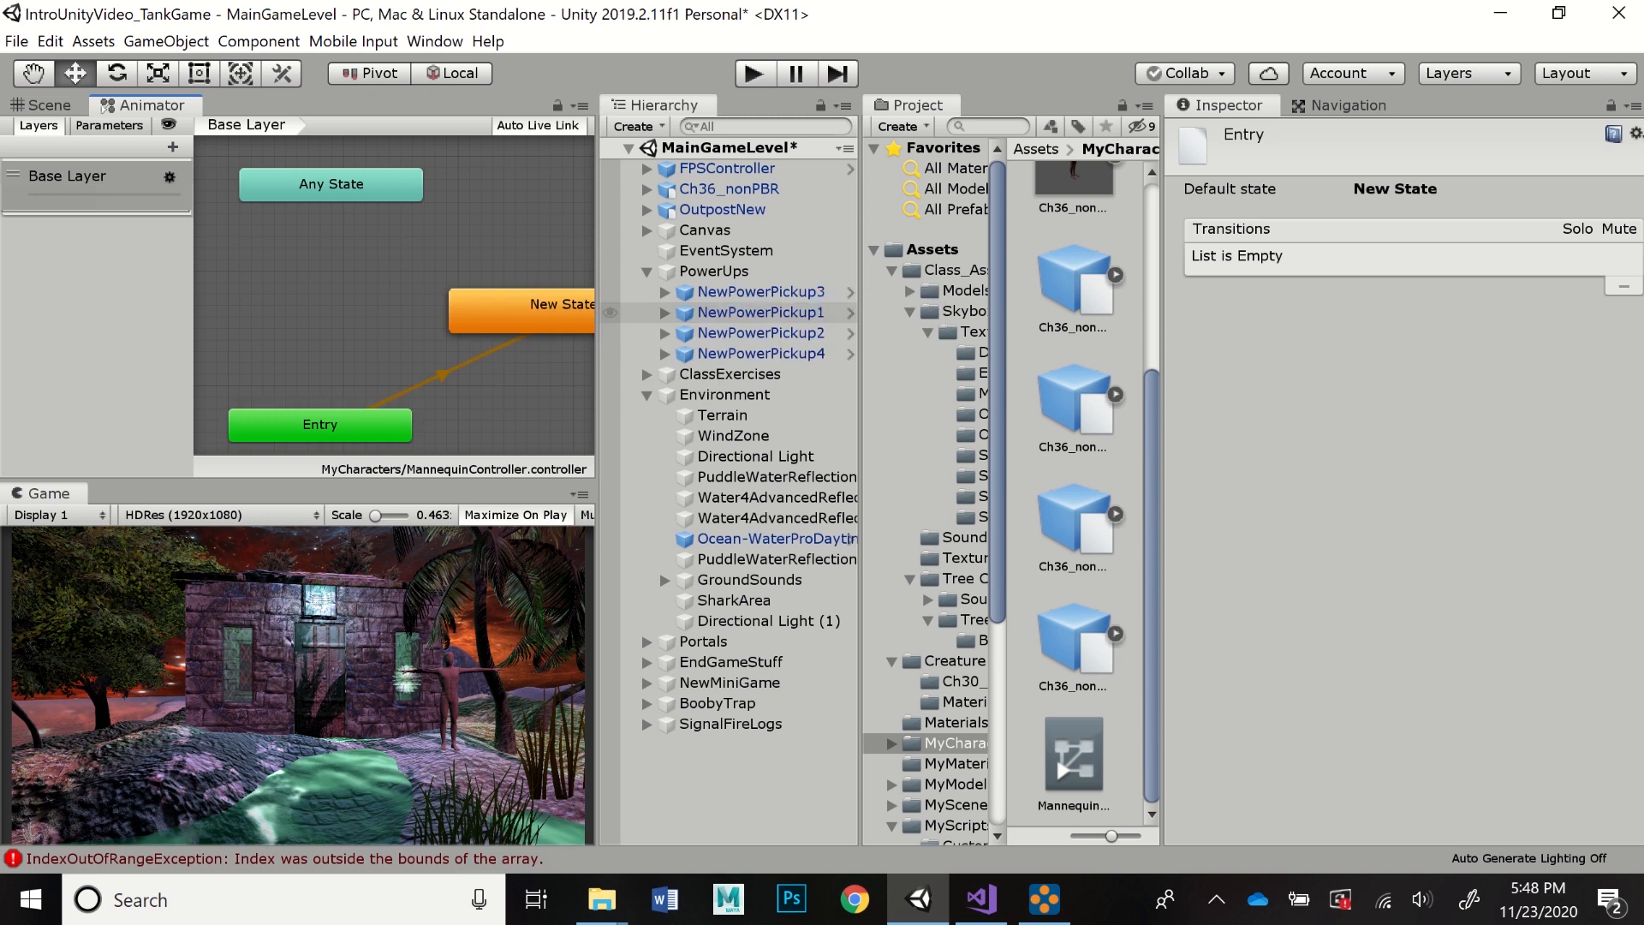
pyautogui.moveTo(513, 300); pyautogui.dragTo(406, 300)
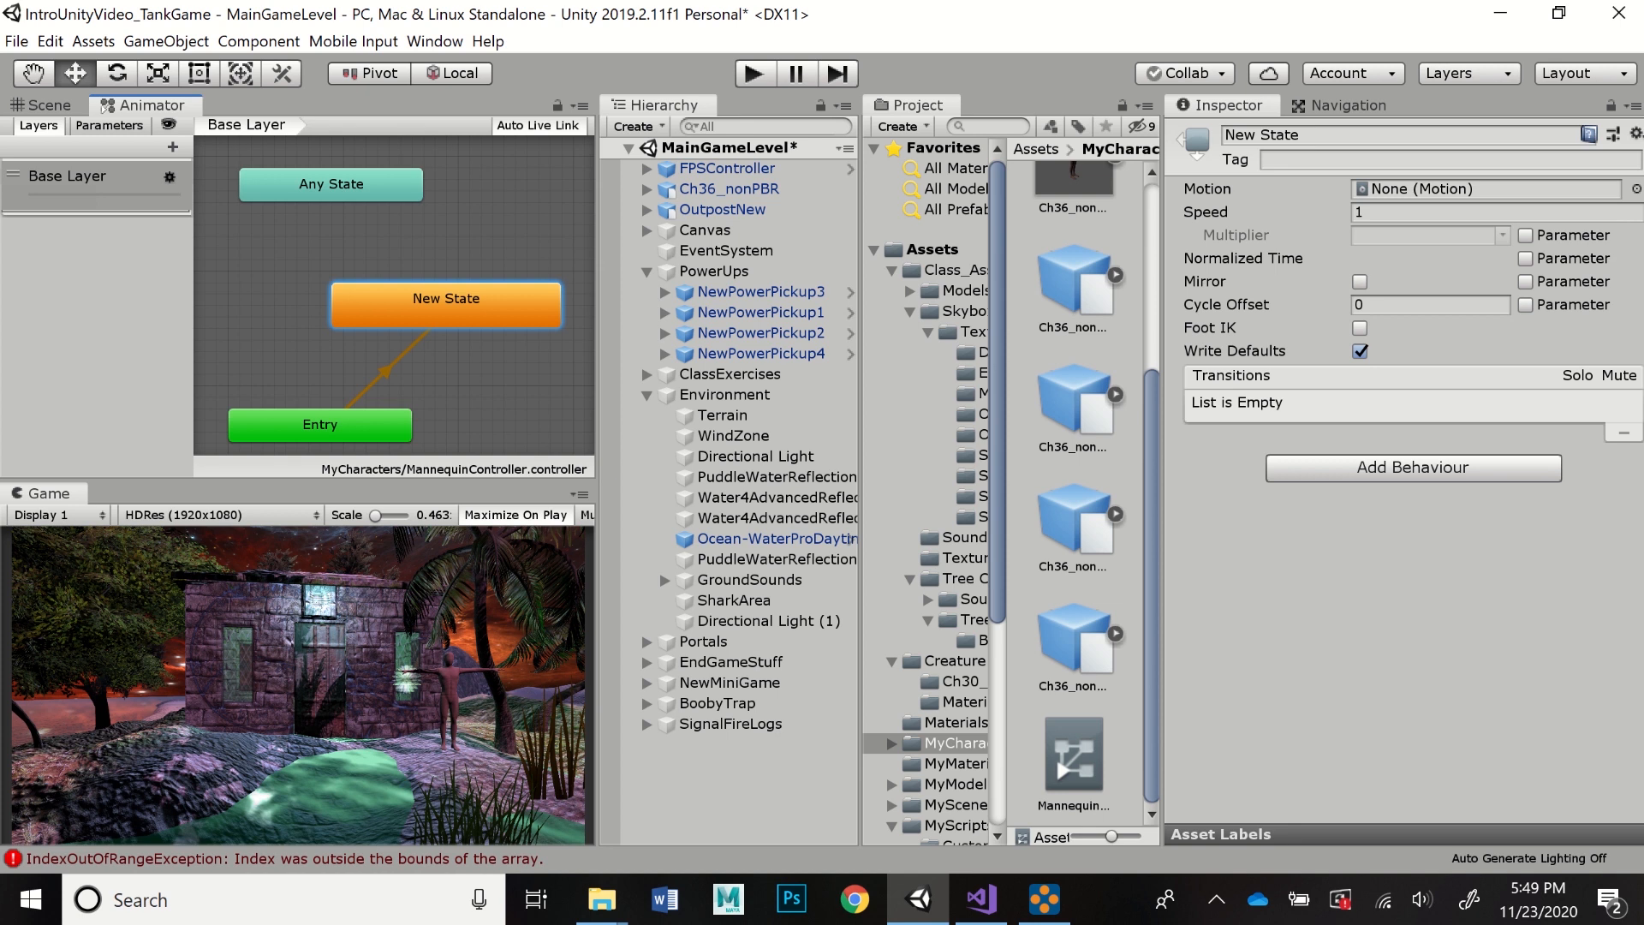
pyautogui.click(1310, 135)
pyautogui.write('Idle')
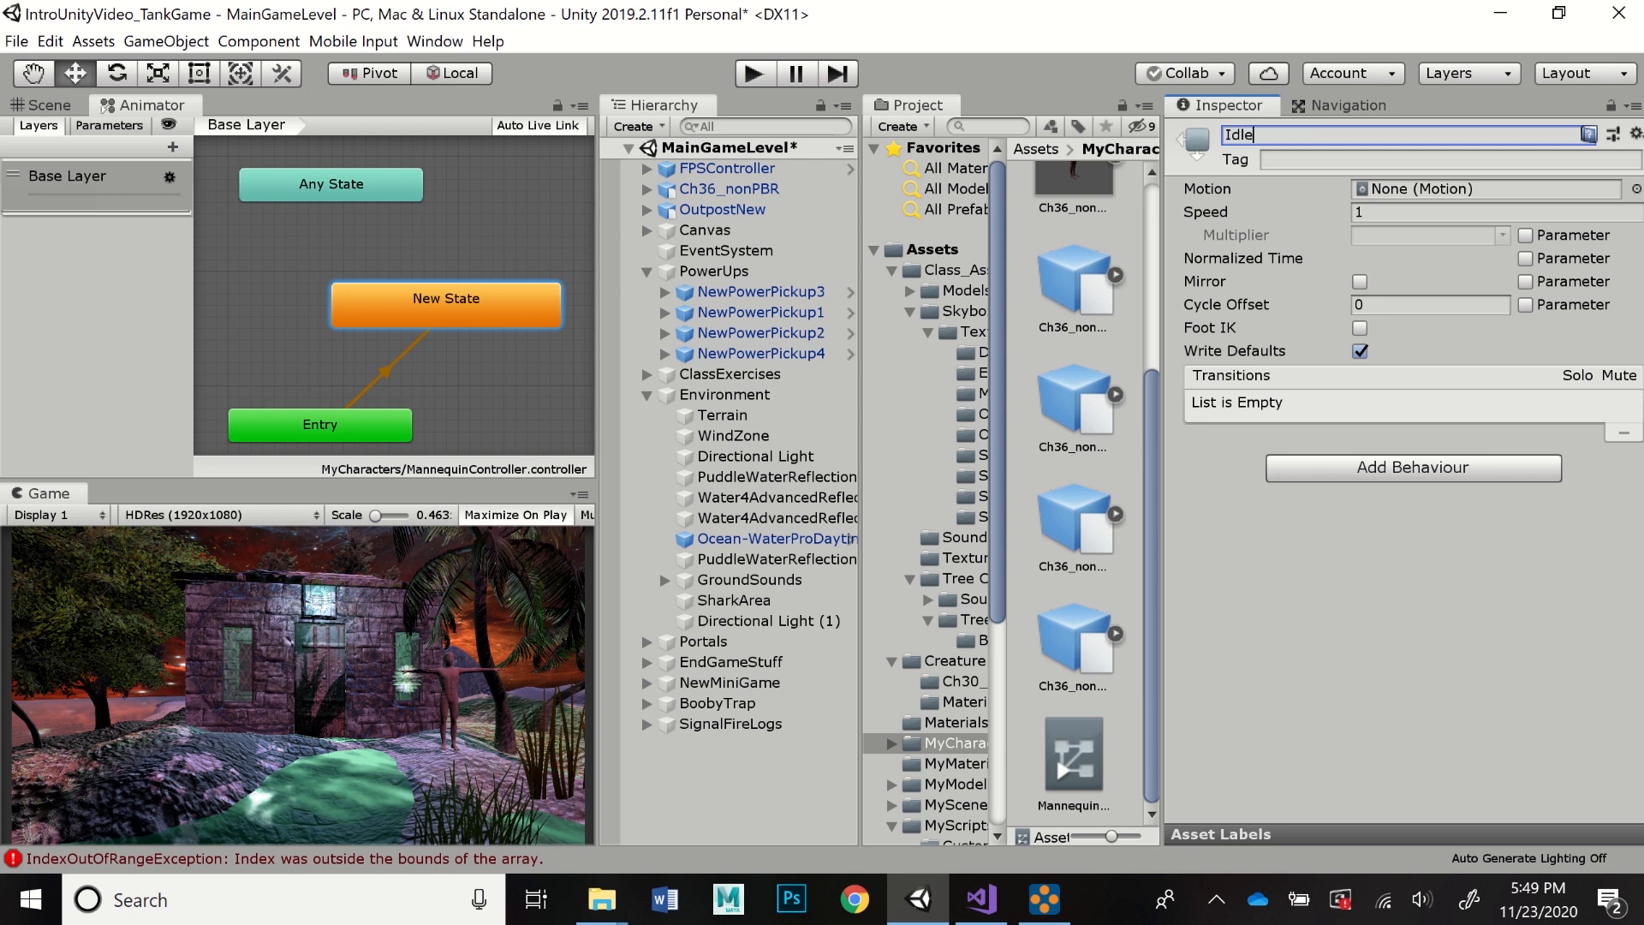
pyautogui.press('Return')
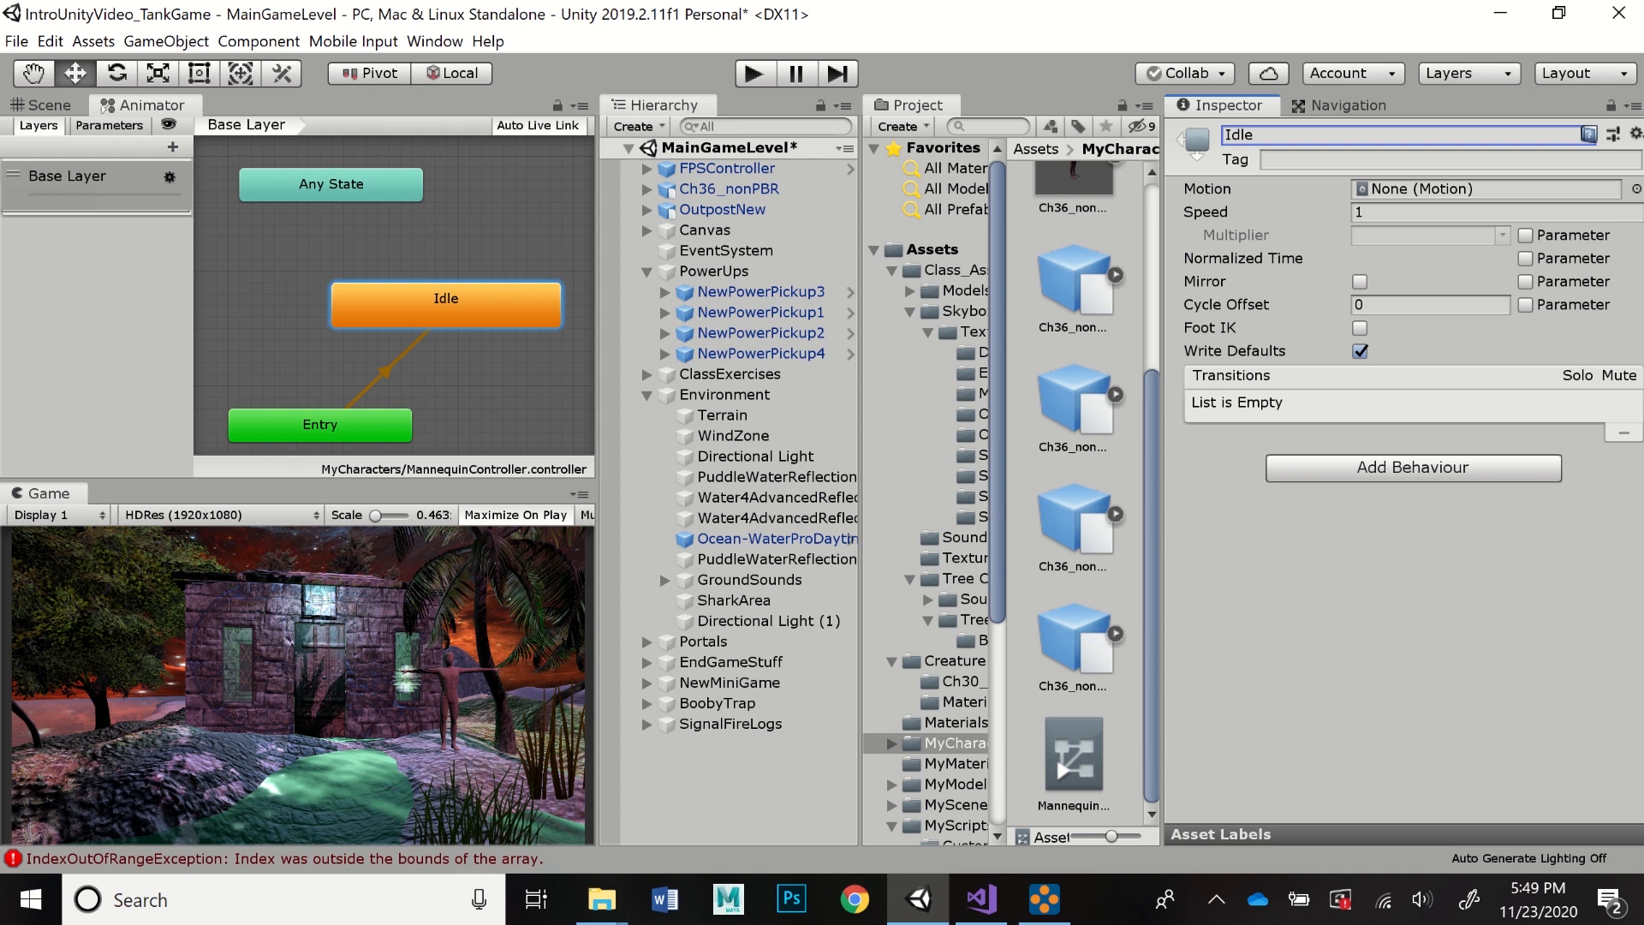
# - Assign the Scary Clown Idle clip as the Idle state's motion and enable Foot IK for it
pyautogui.click(1637, 189)
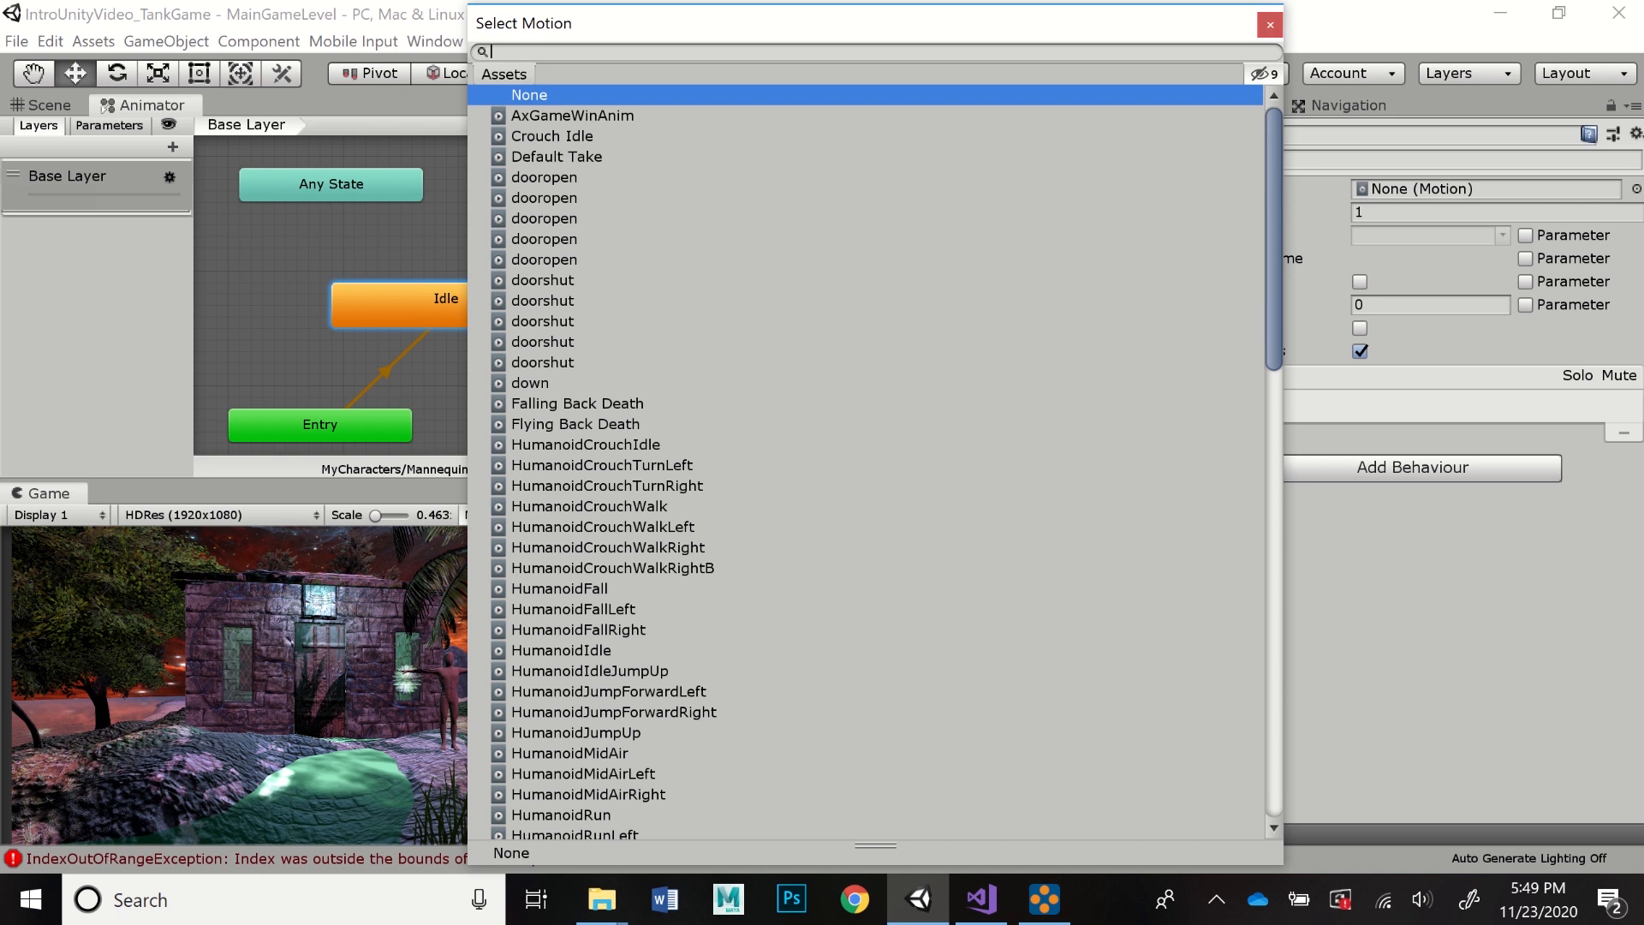
pyautogui.click(1269, 25)
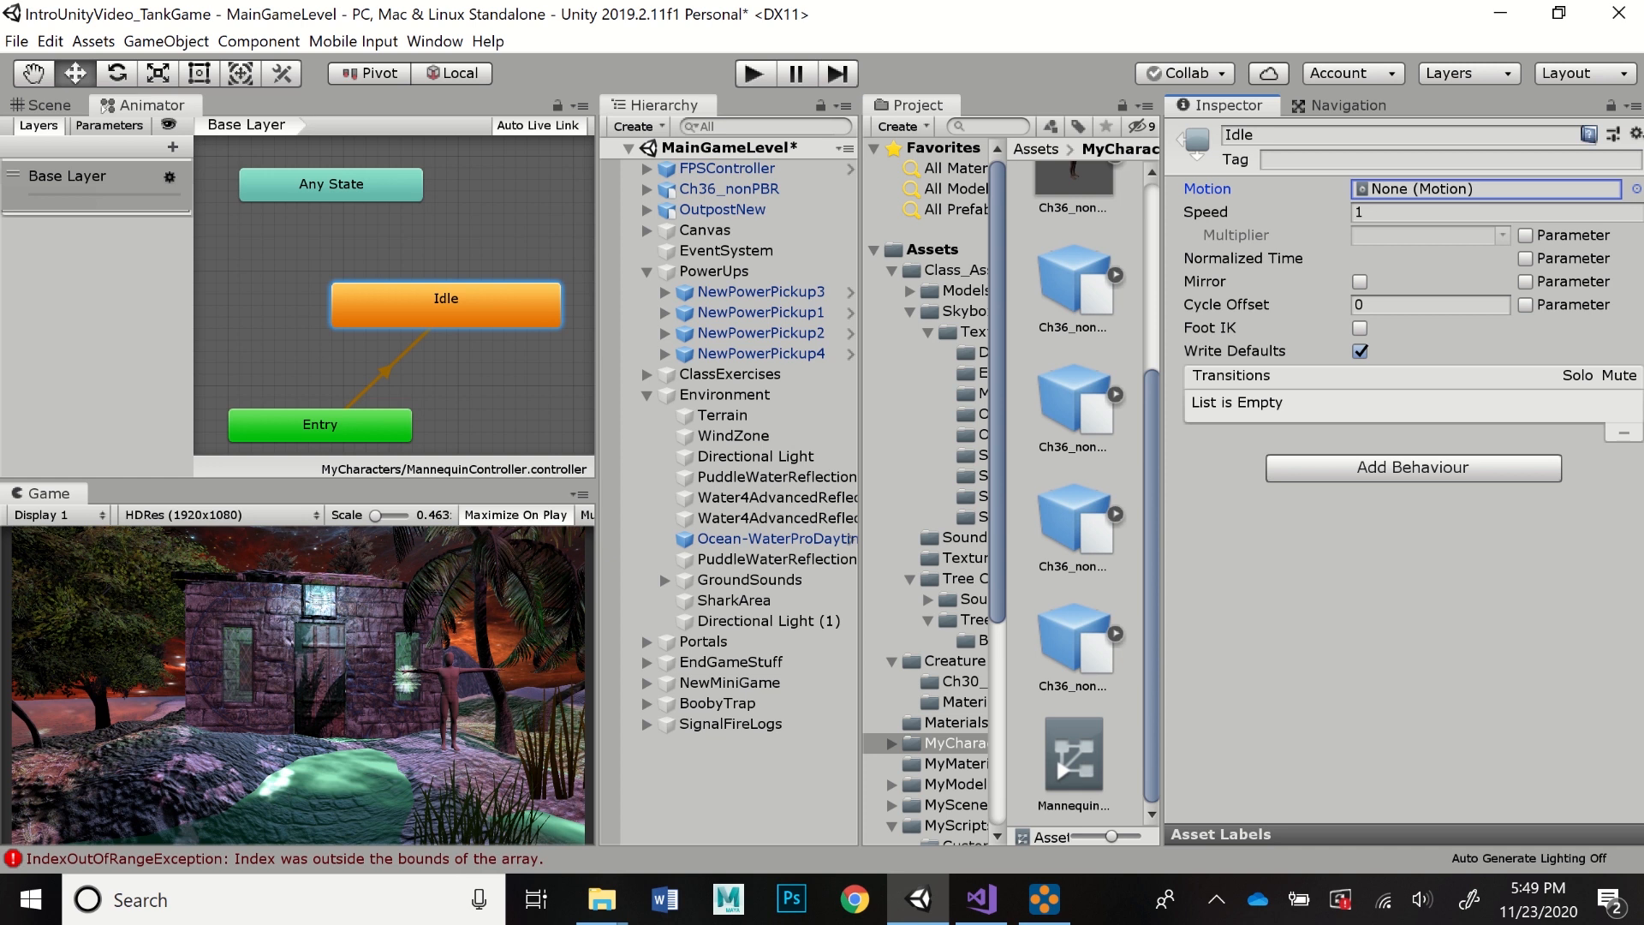
pyautogui.click(1636, 190)
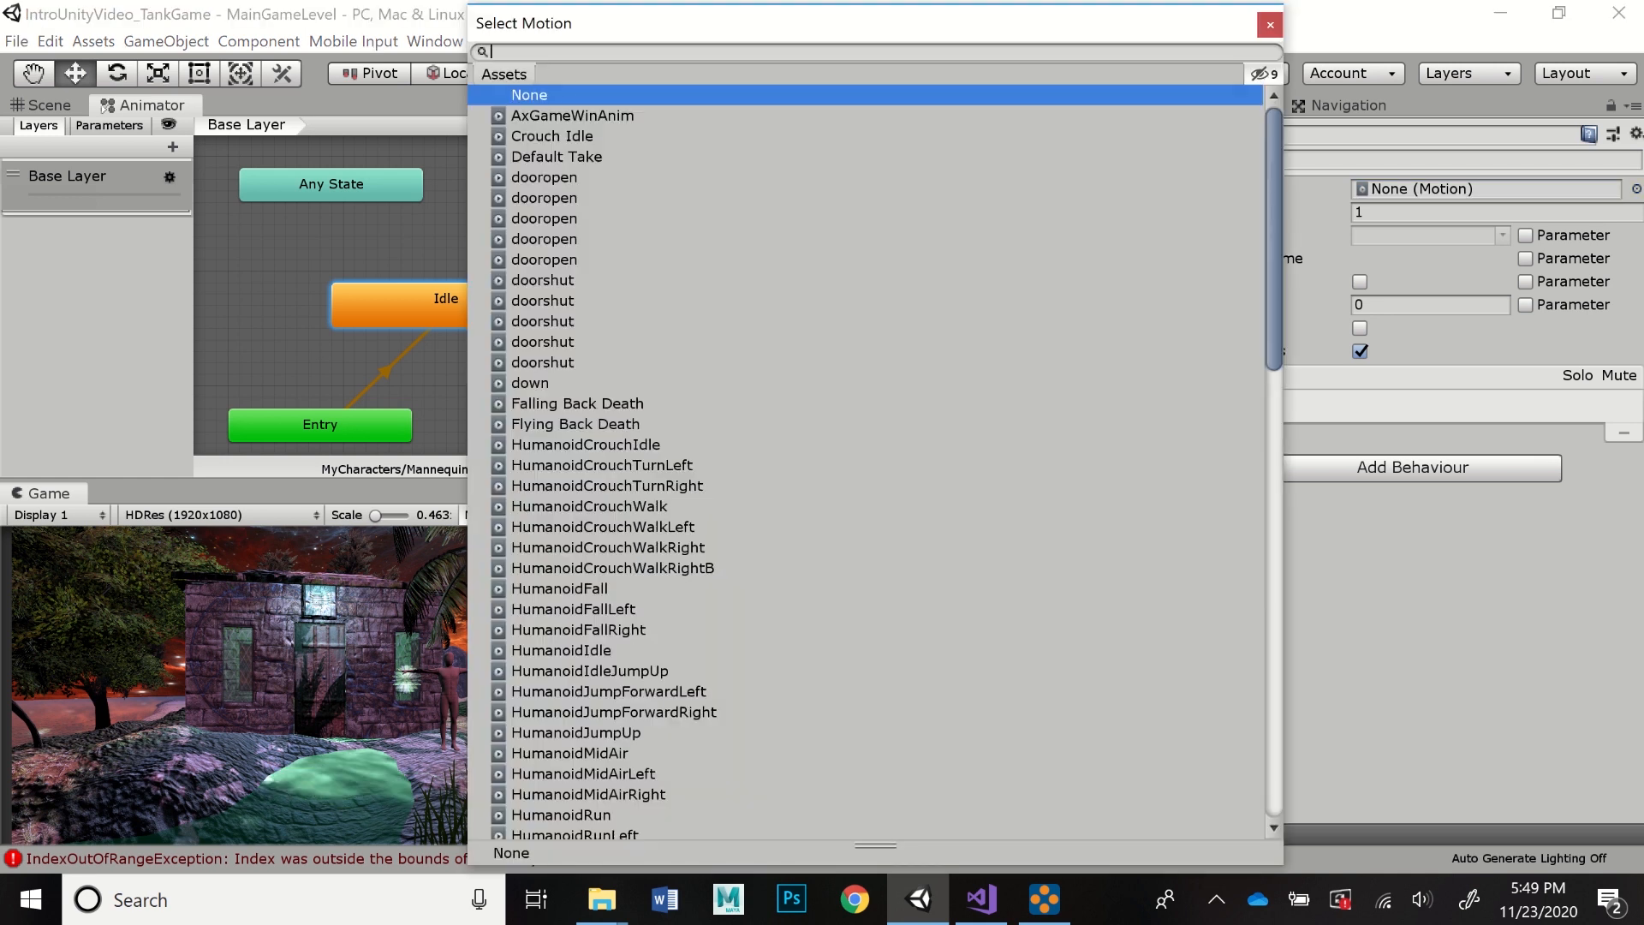
pyautogui.scroll(-15, 864, 463)
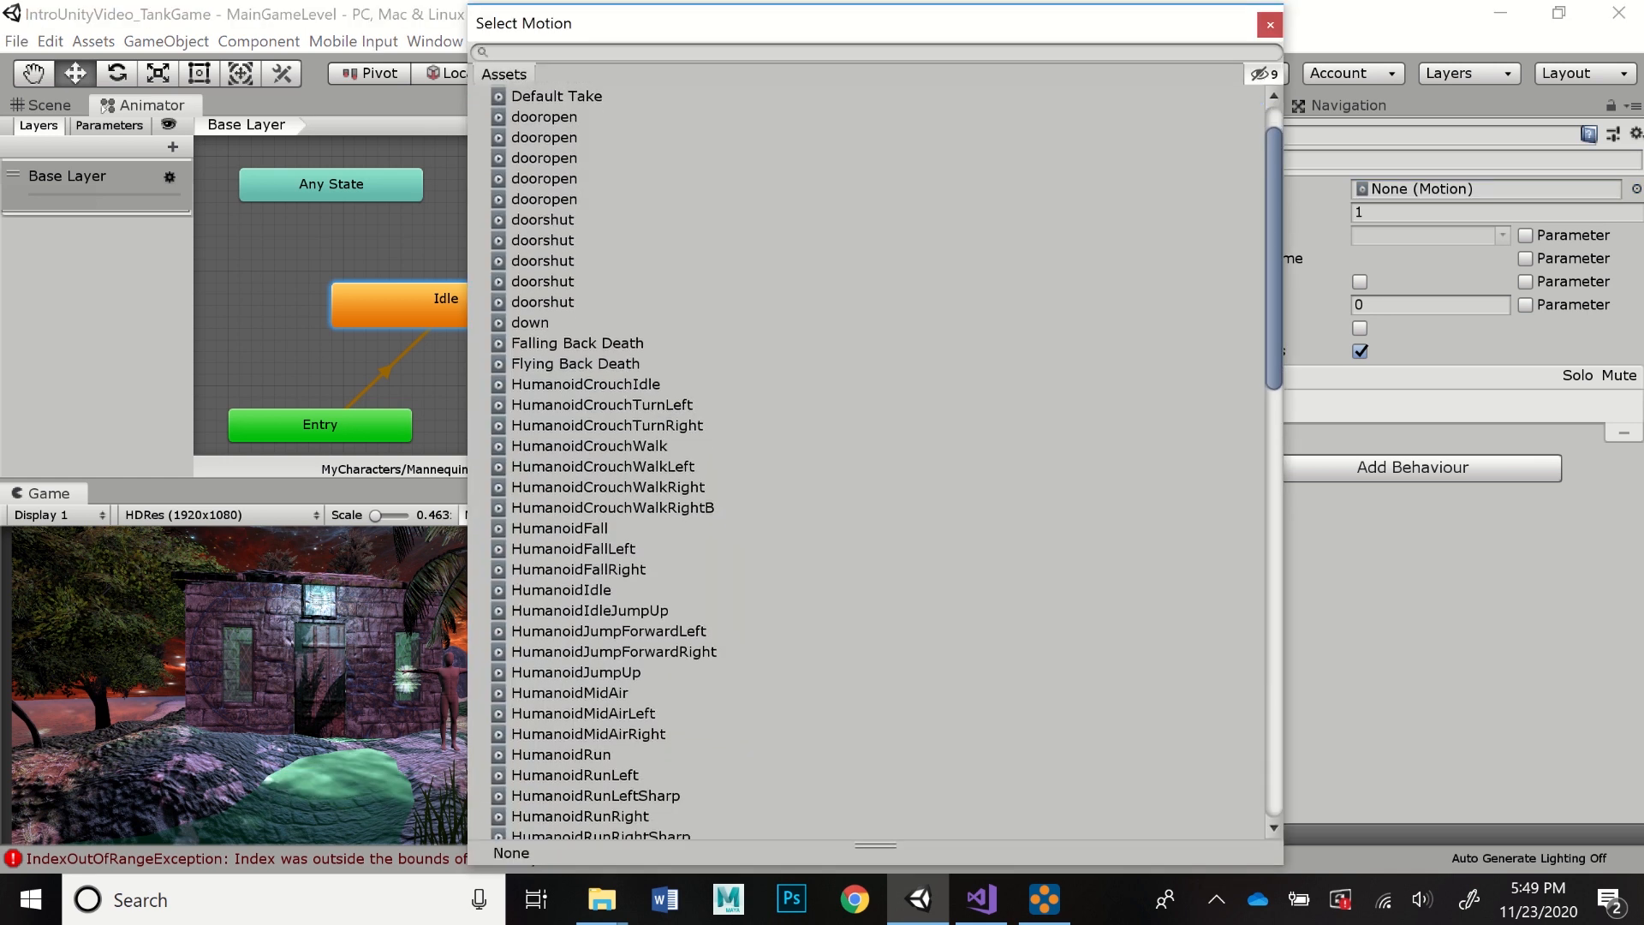
pyautogui.scroll(-10, 865, 462)
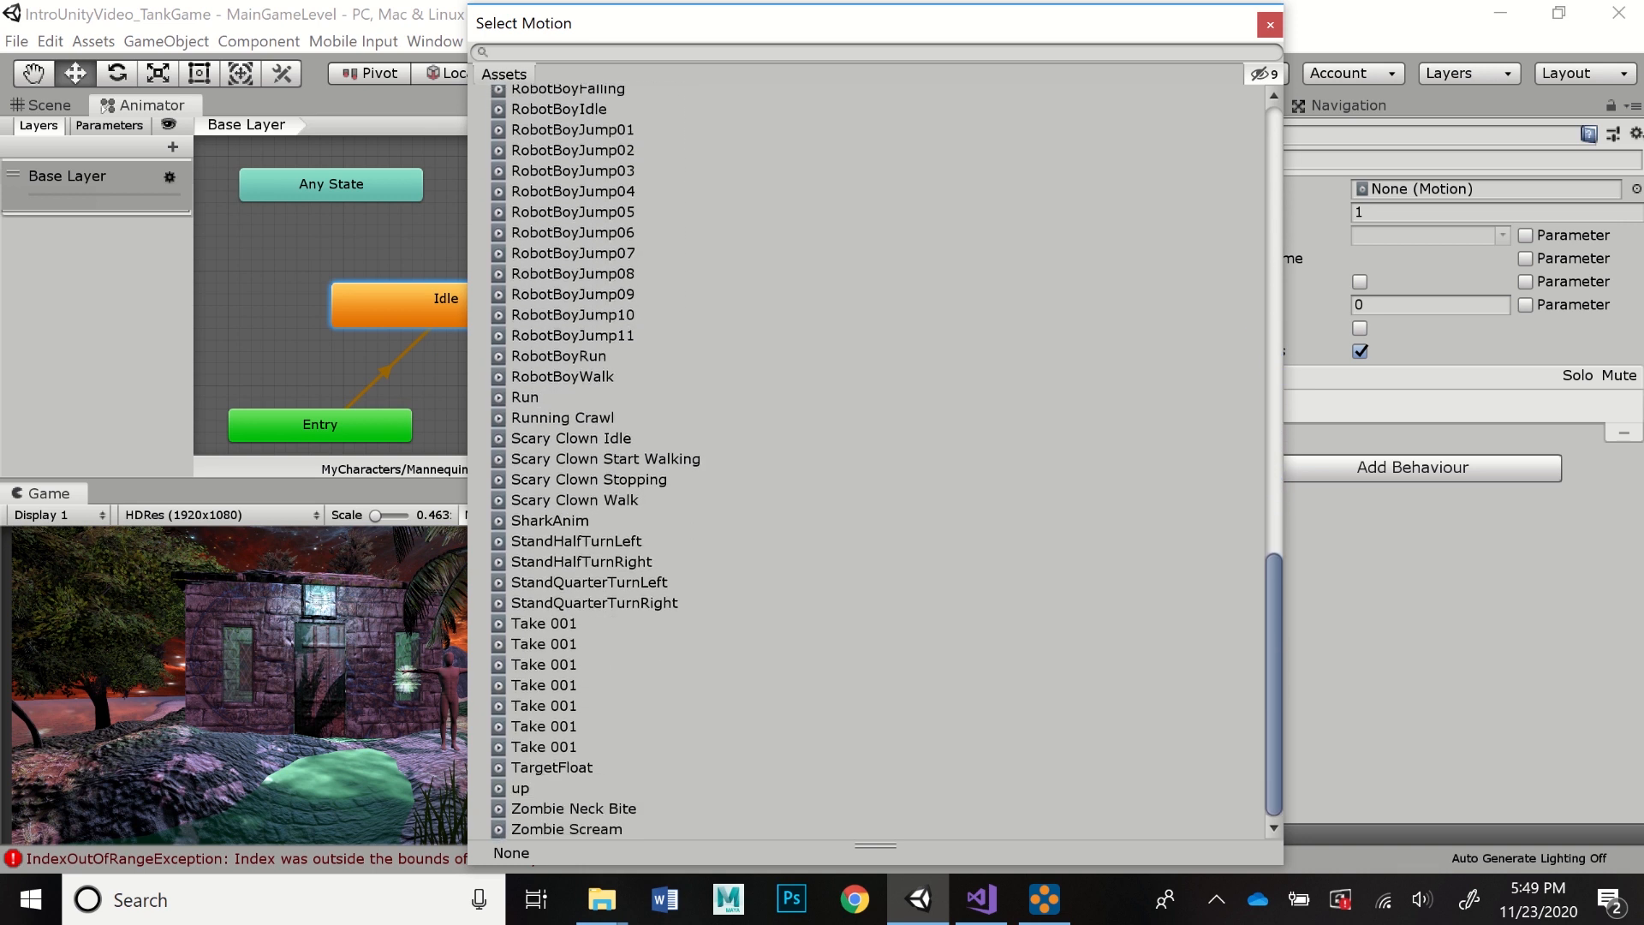
pyautogui.click(571, 438)
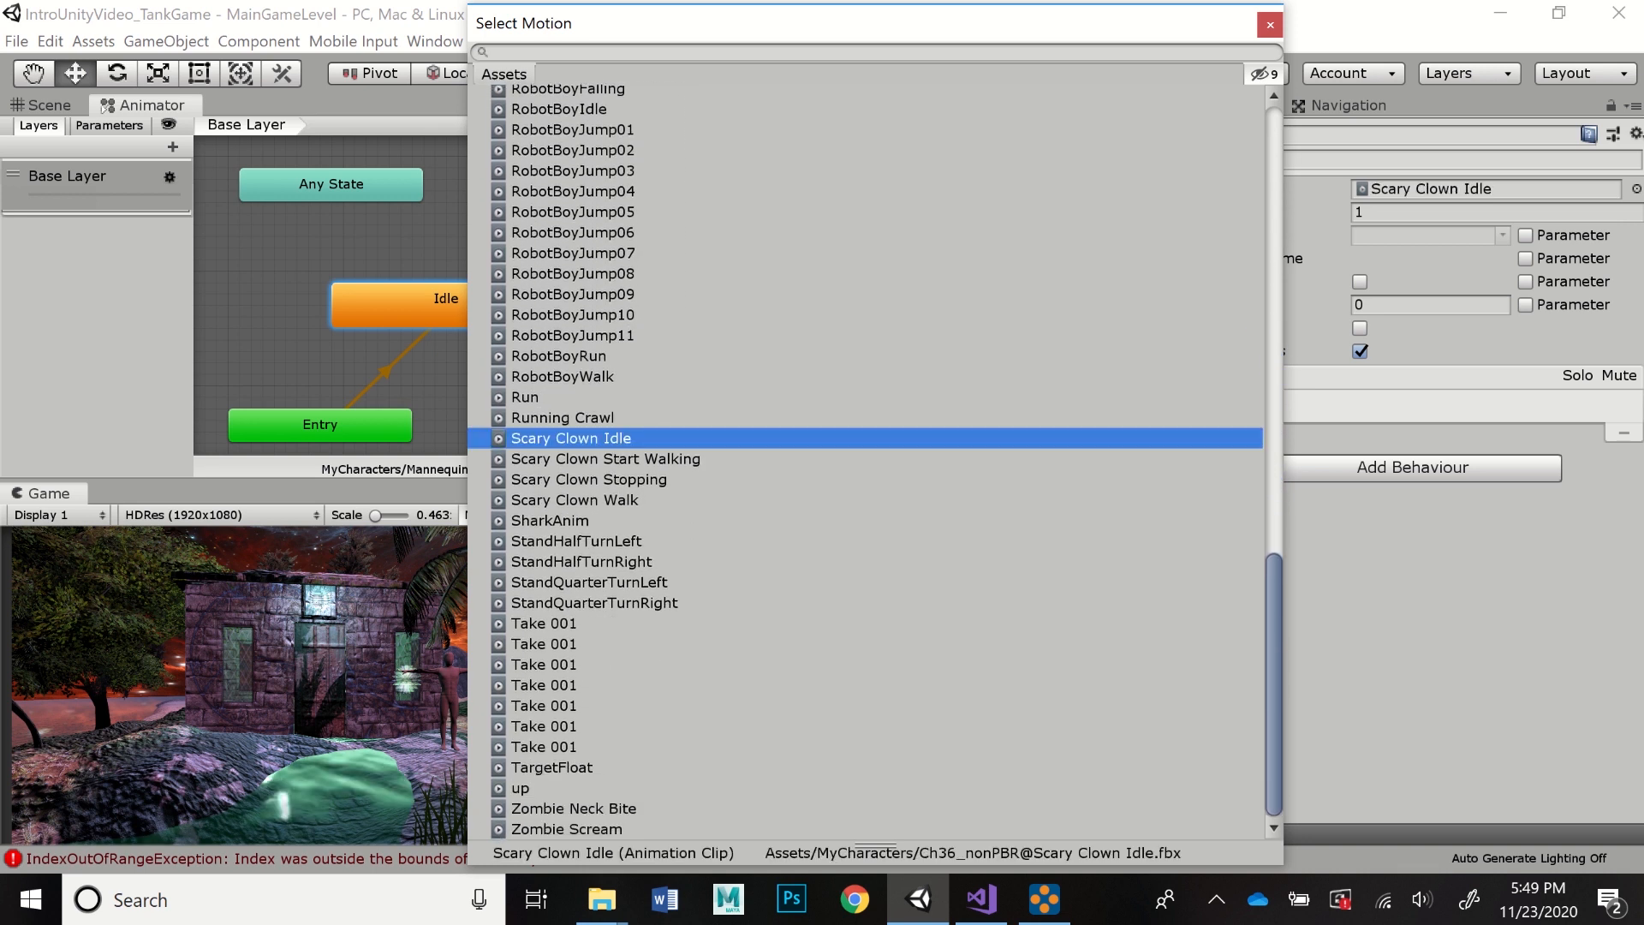
pyautogui.click(1270, 25)
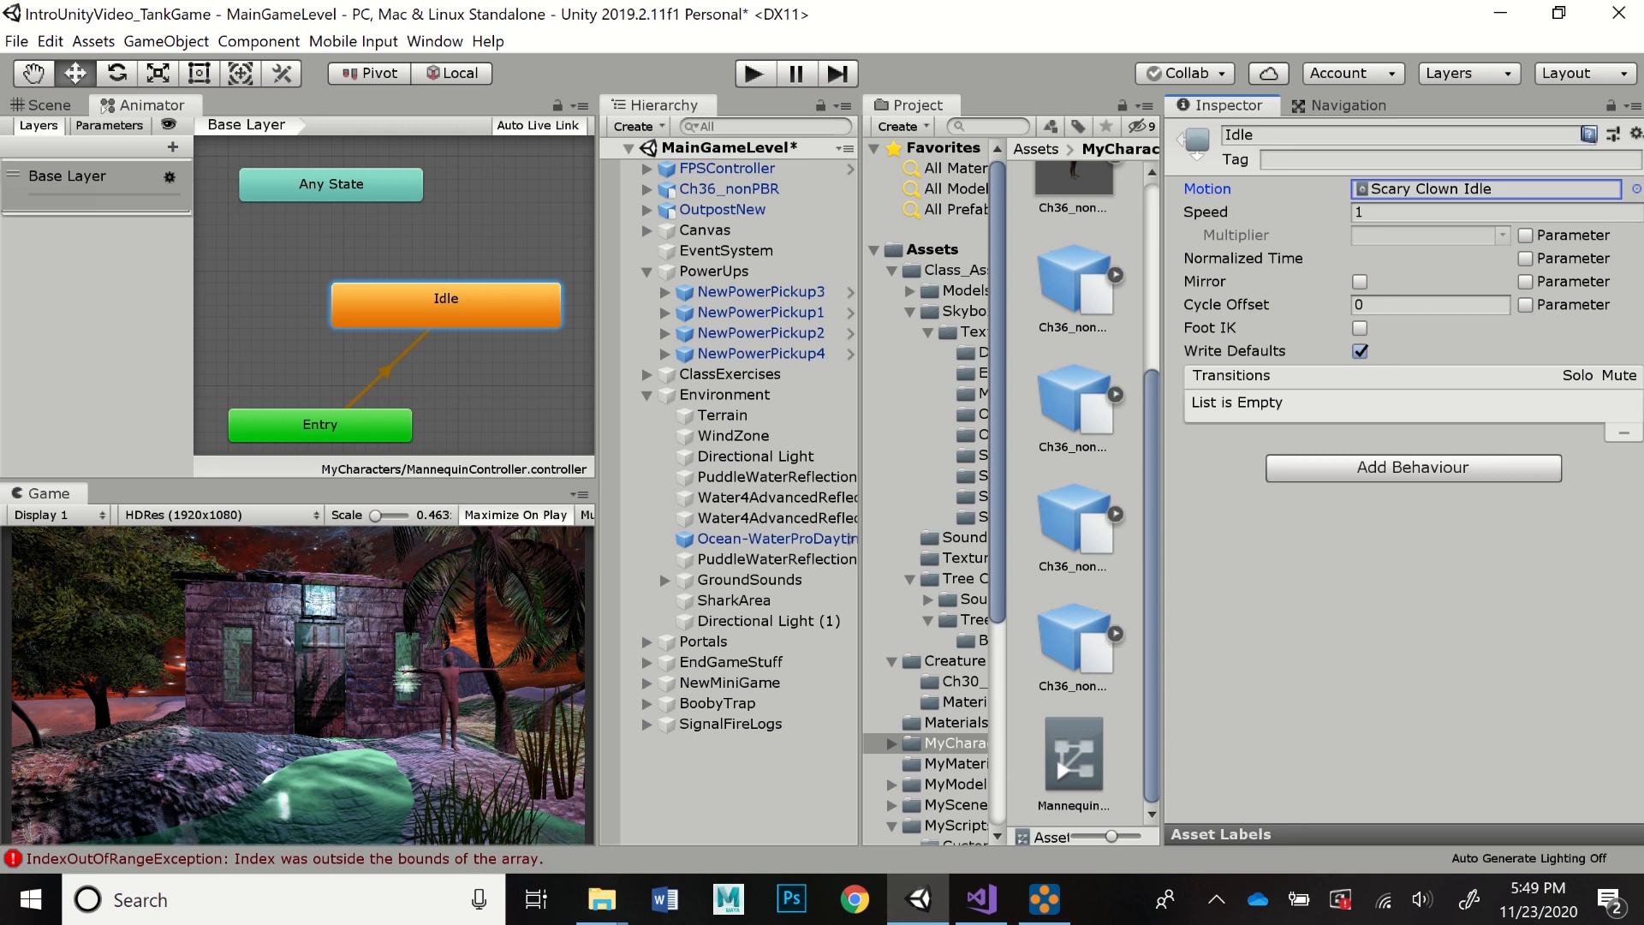
pyautogui.moveTo(467, 306); pyautogui.dragTo(443, 318)
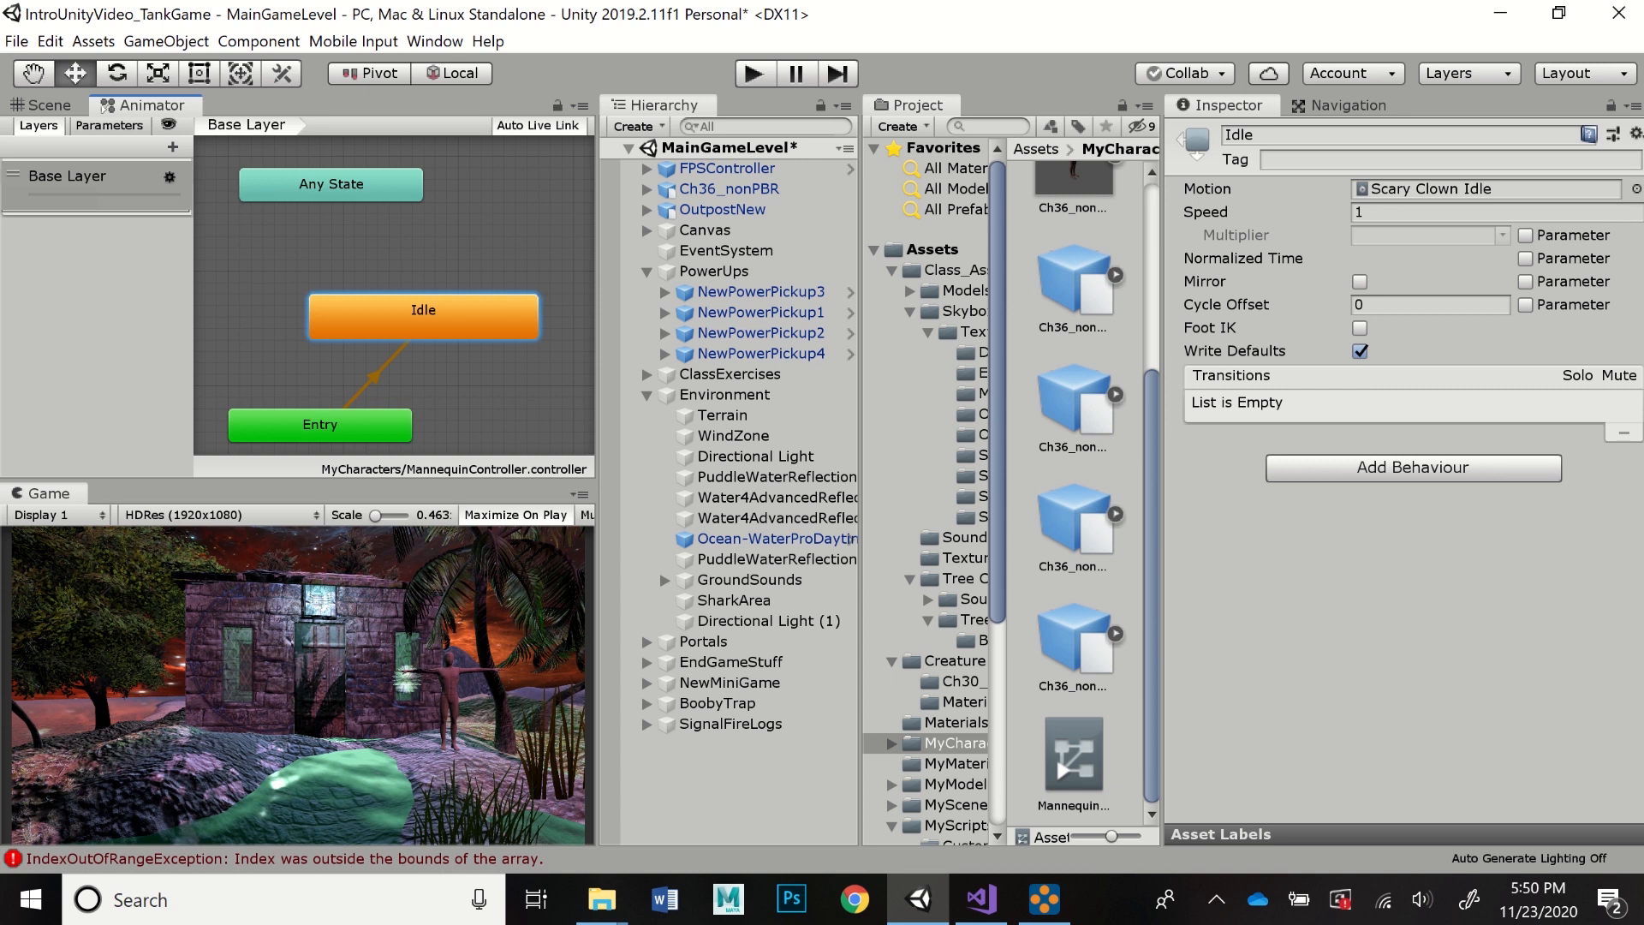
pyautogui.click(1359, 328)
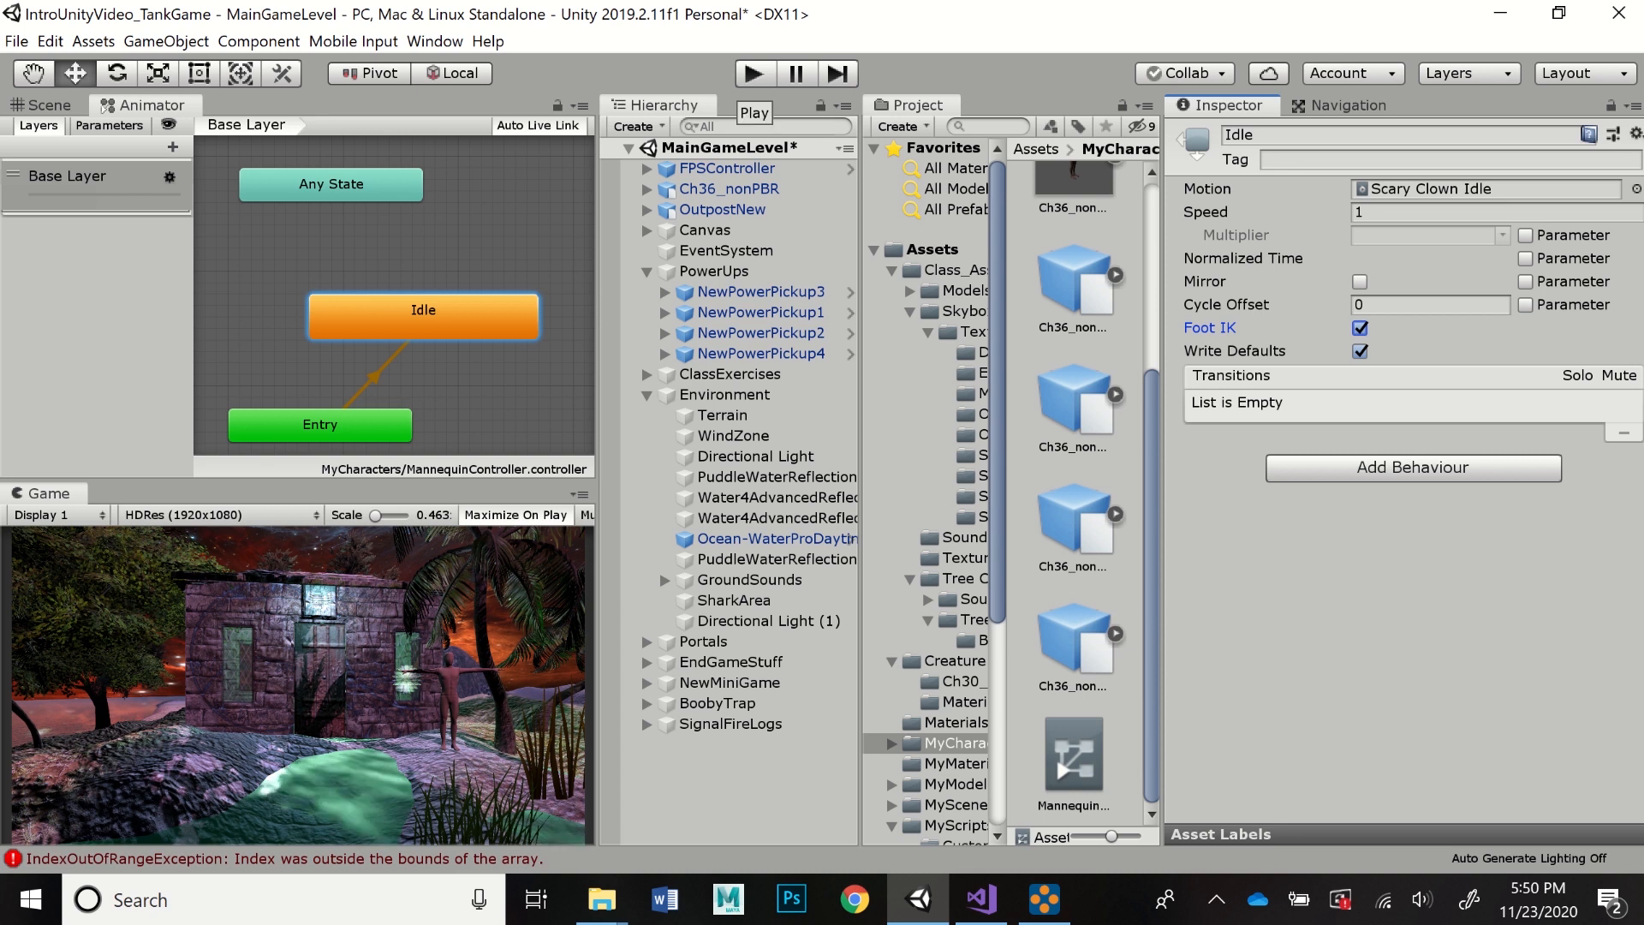
# - Play-test the level and walk up to the mannequin to check its idle animation, ending with play mode stopped
pyautogui.click(753, 73)
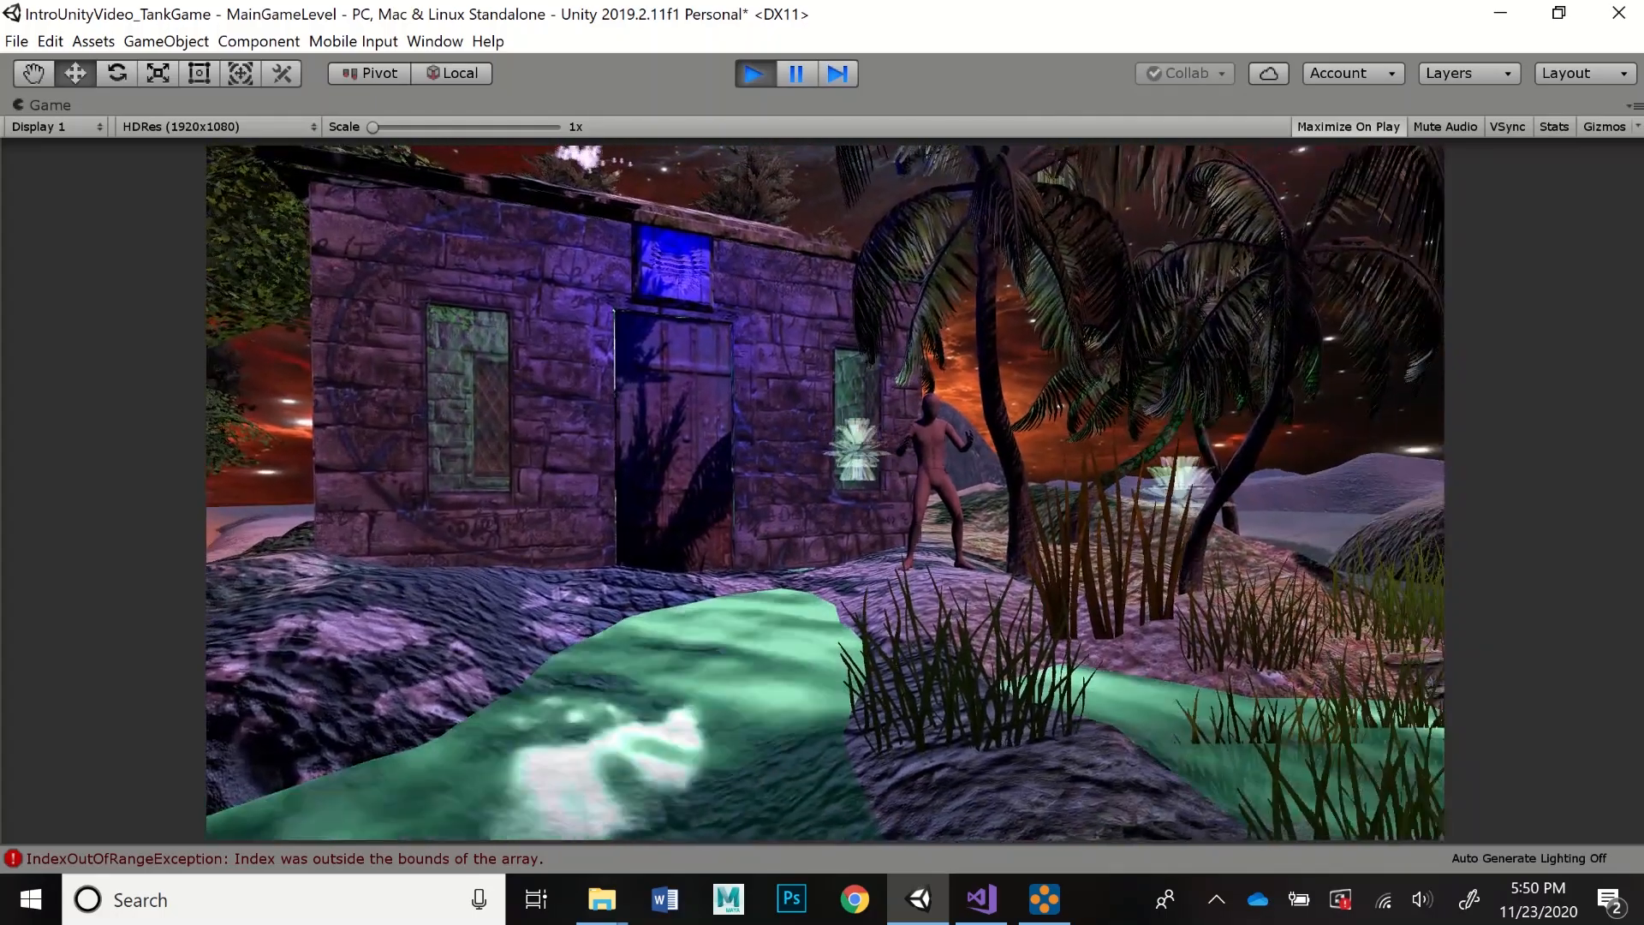
pyautogui.press('w')
pyautogui.press('w')
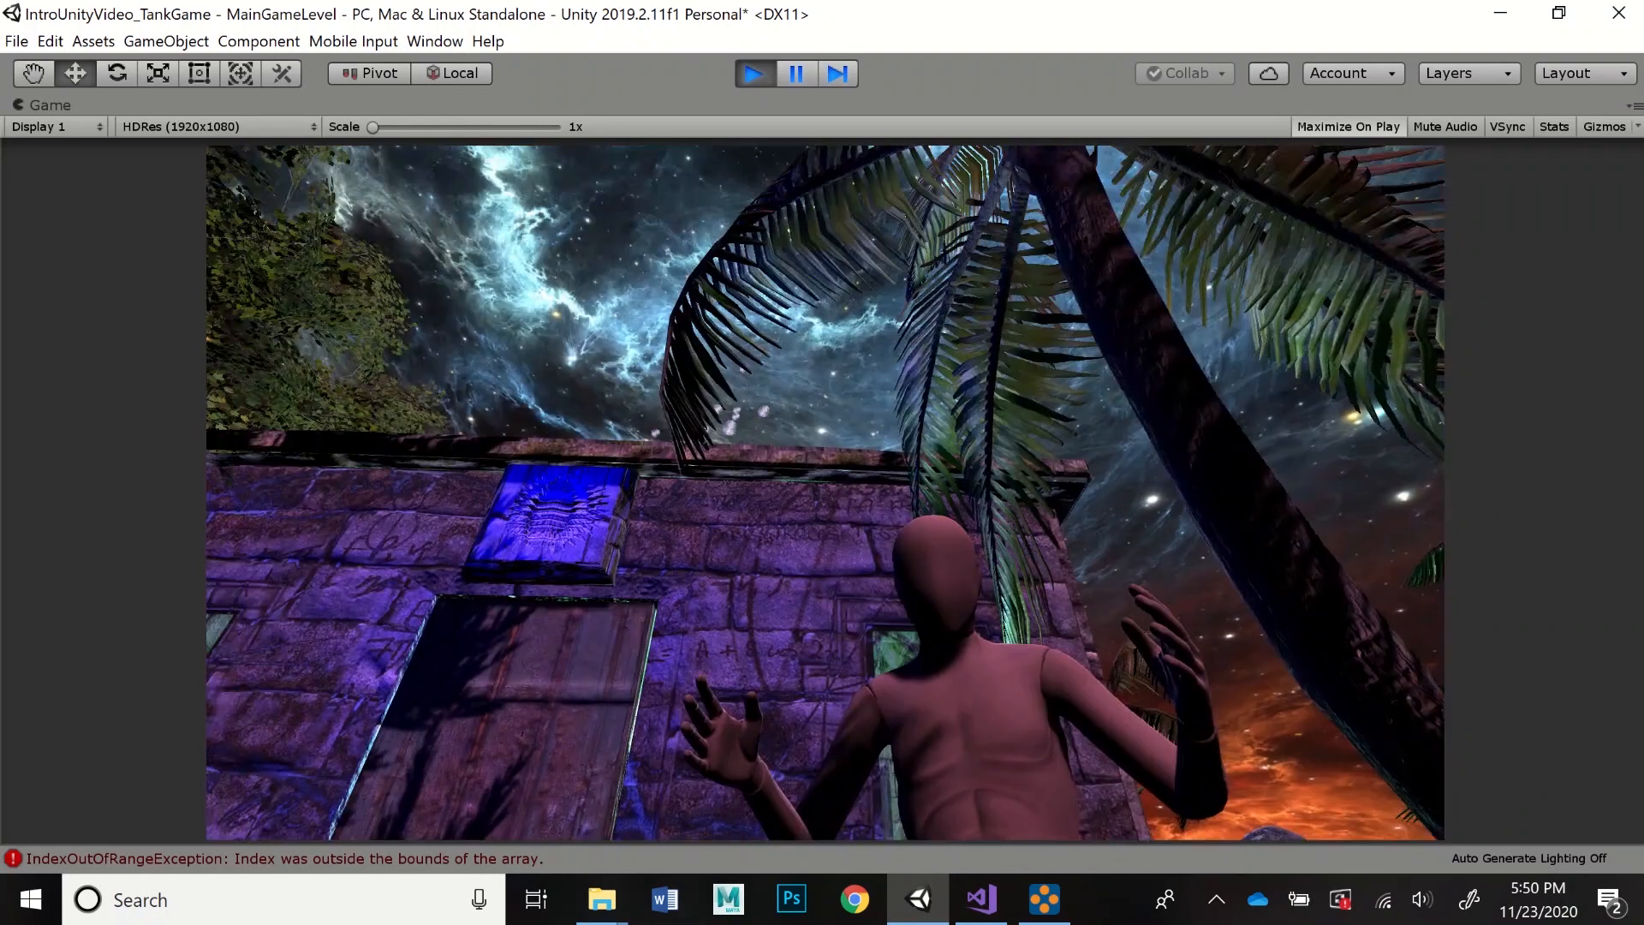
pyautogui.hotkey('ctrl', 'p')
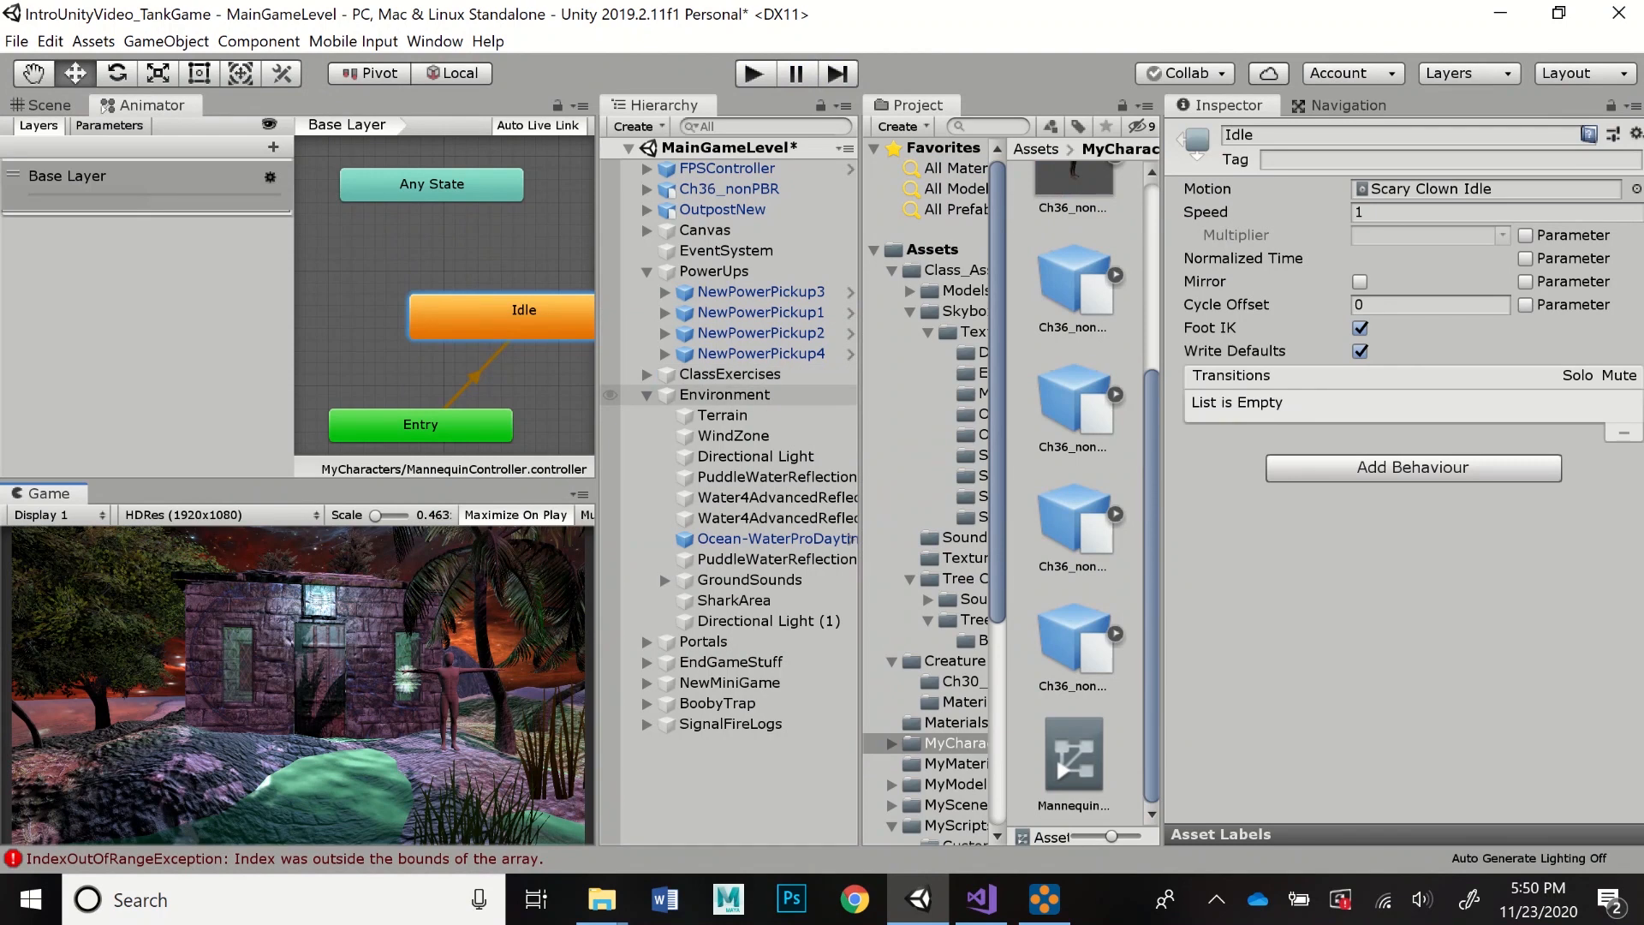
# - Move the Idle node closer to Entry, shift Any State aside and narrow the layer list to free graph space
pyautogui.moveTo(524, 316); pyautogui.dragTo(501, 340)
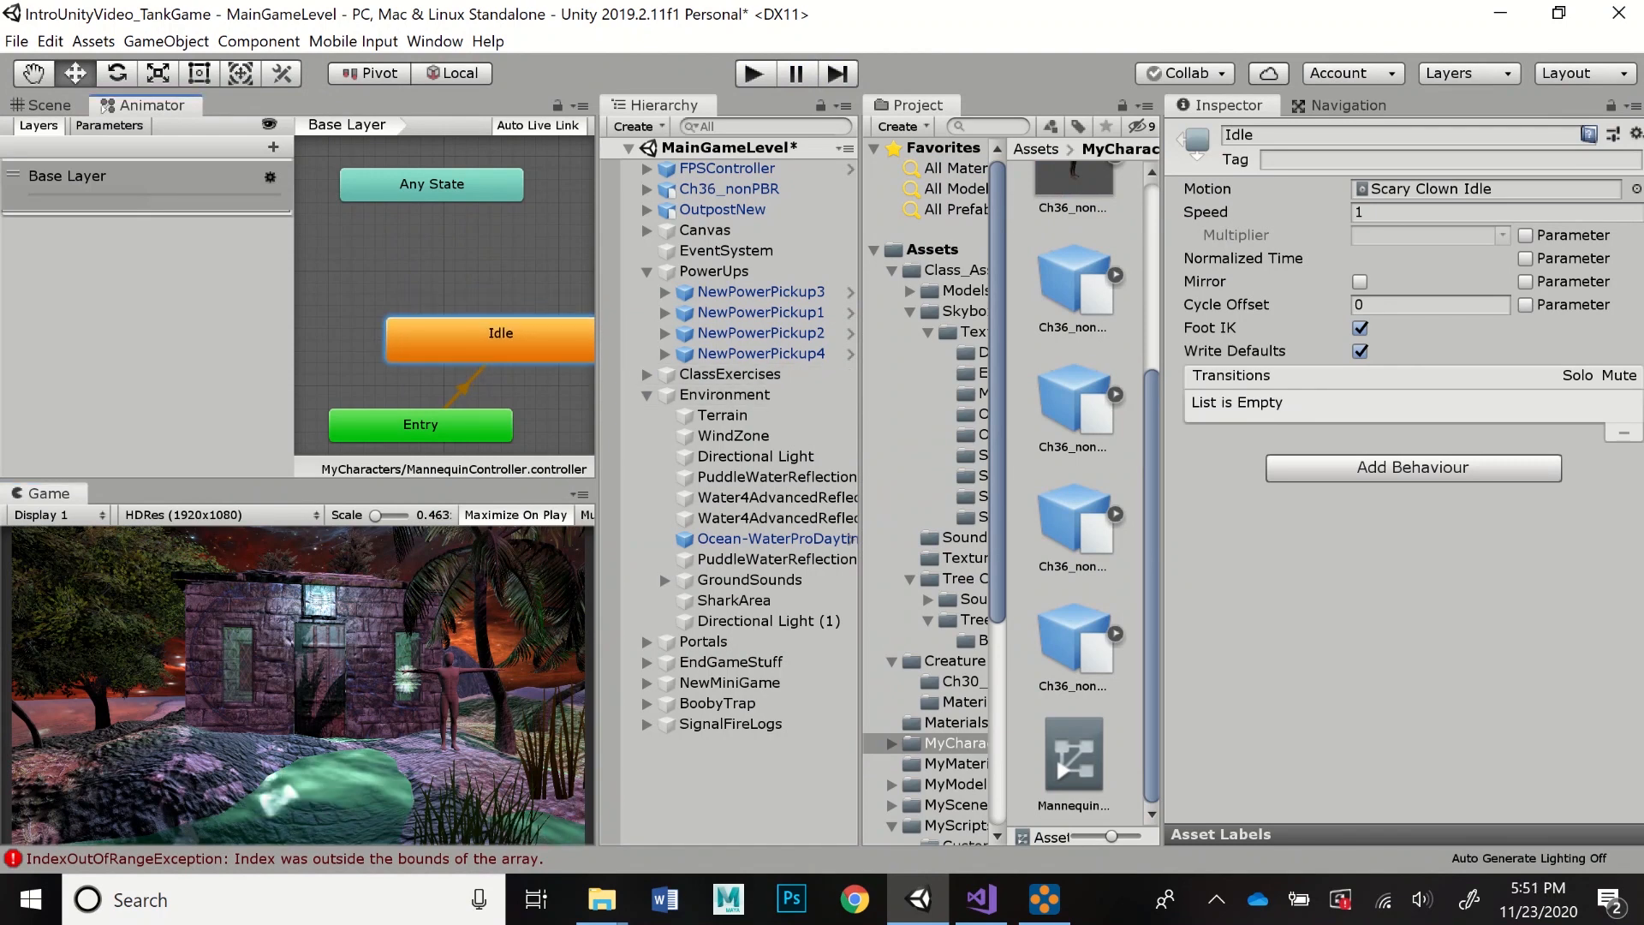
pyautogui.moveTo(432, 183); pyautogui.dragTo(374, 183)
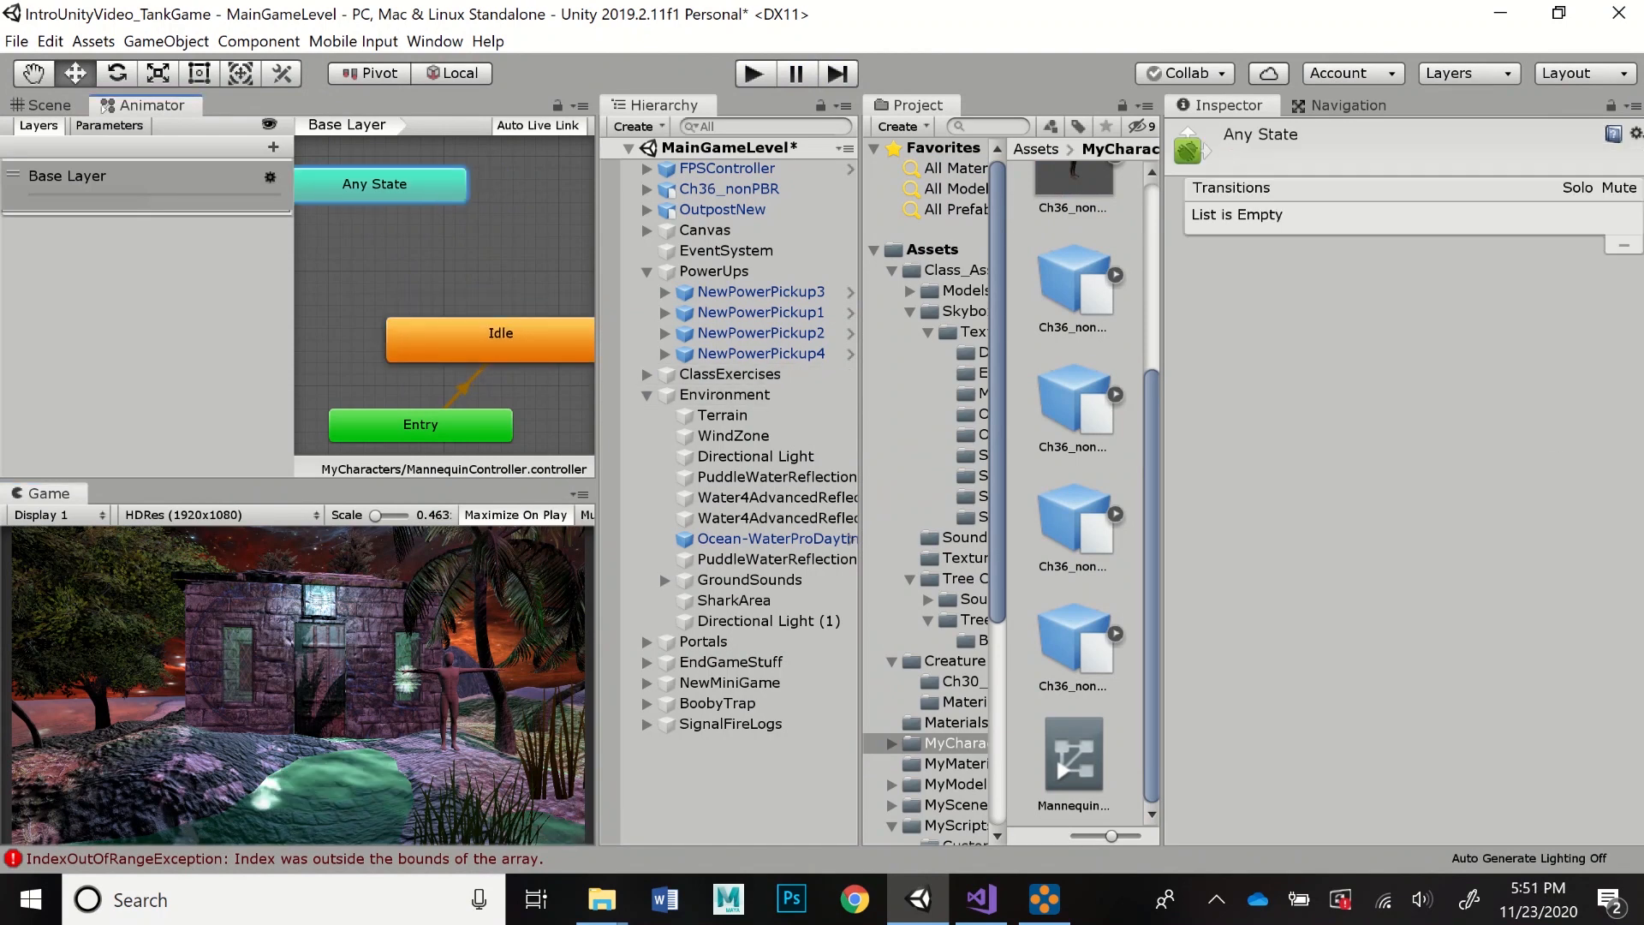
pyautogui.click(522, 242)
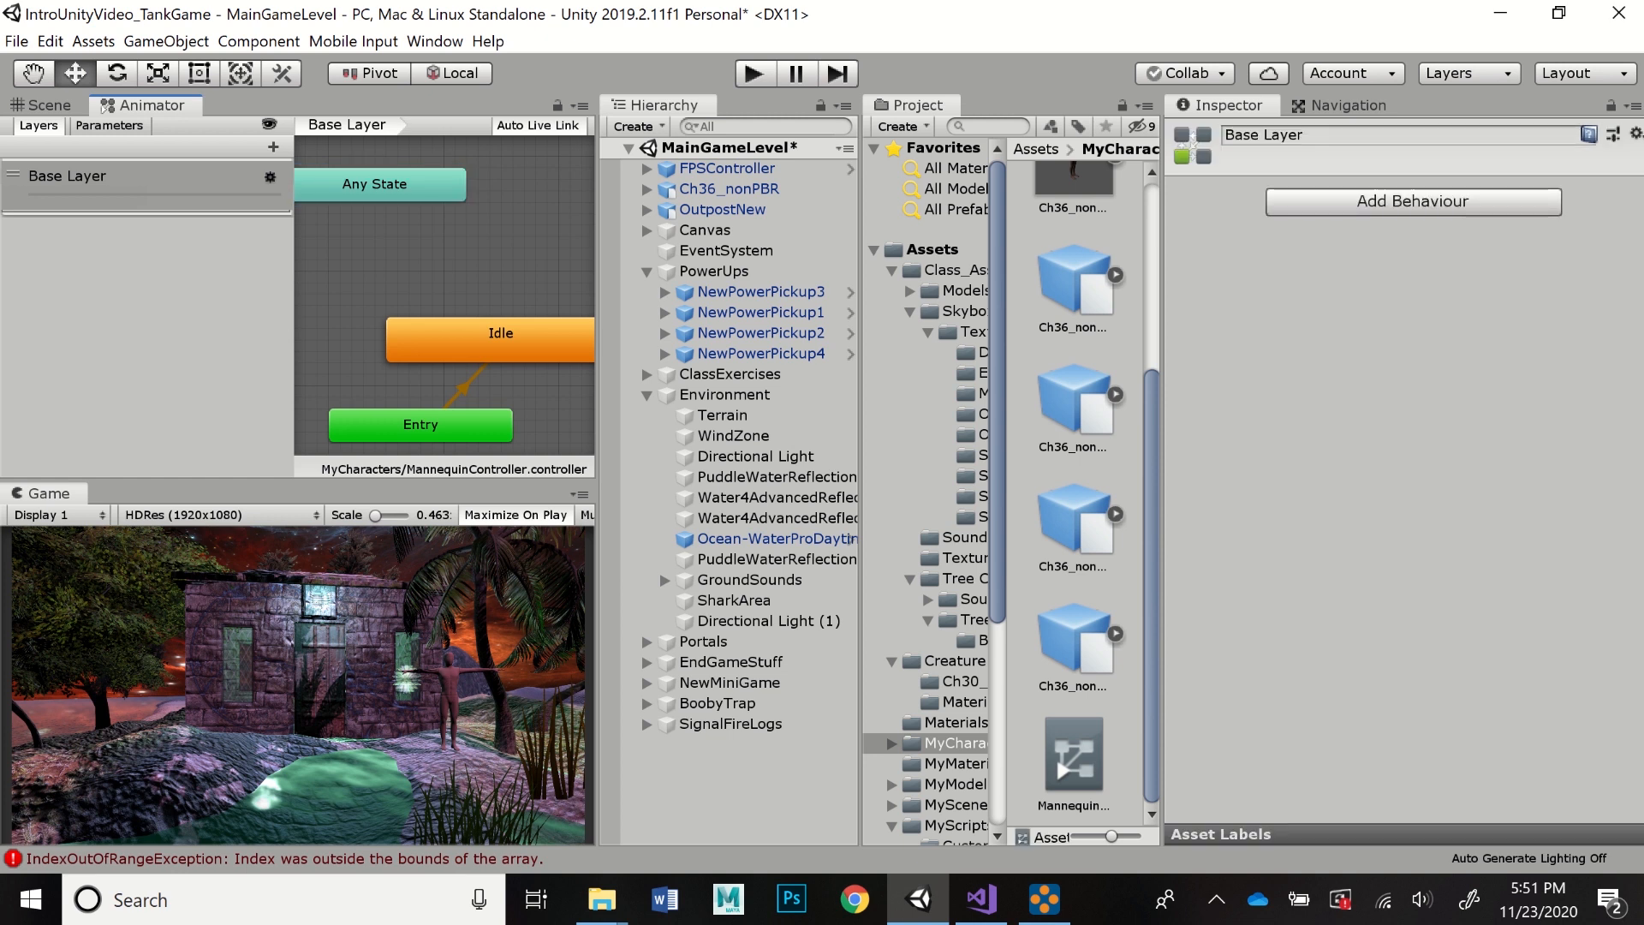
pyautogui.scroll(-2, 459, 304)
pyautogui.moveTo(295, 300); pyautogui.dragTo(194, 300)
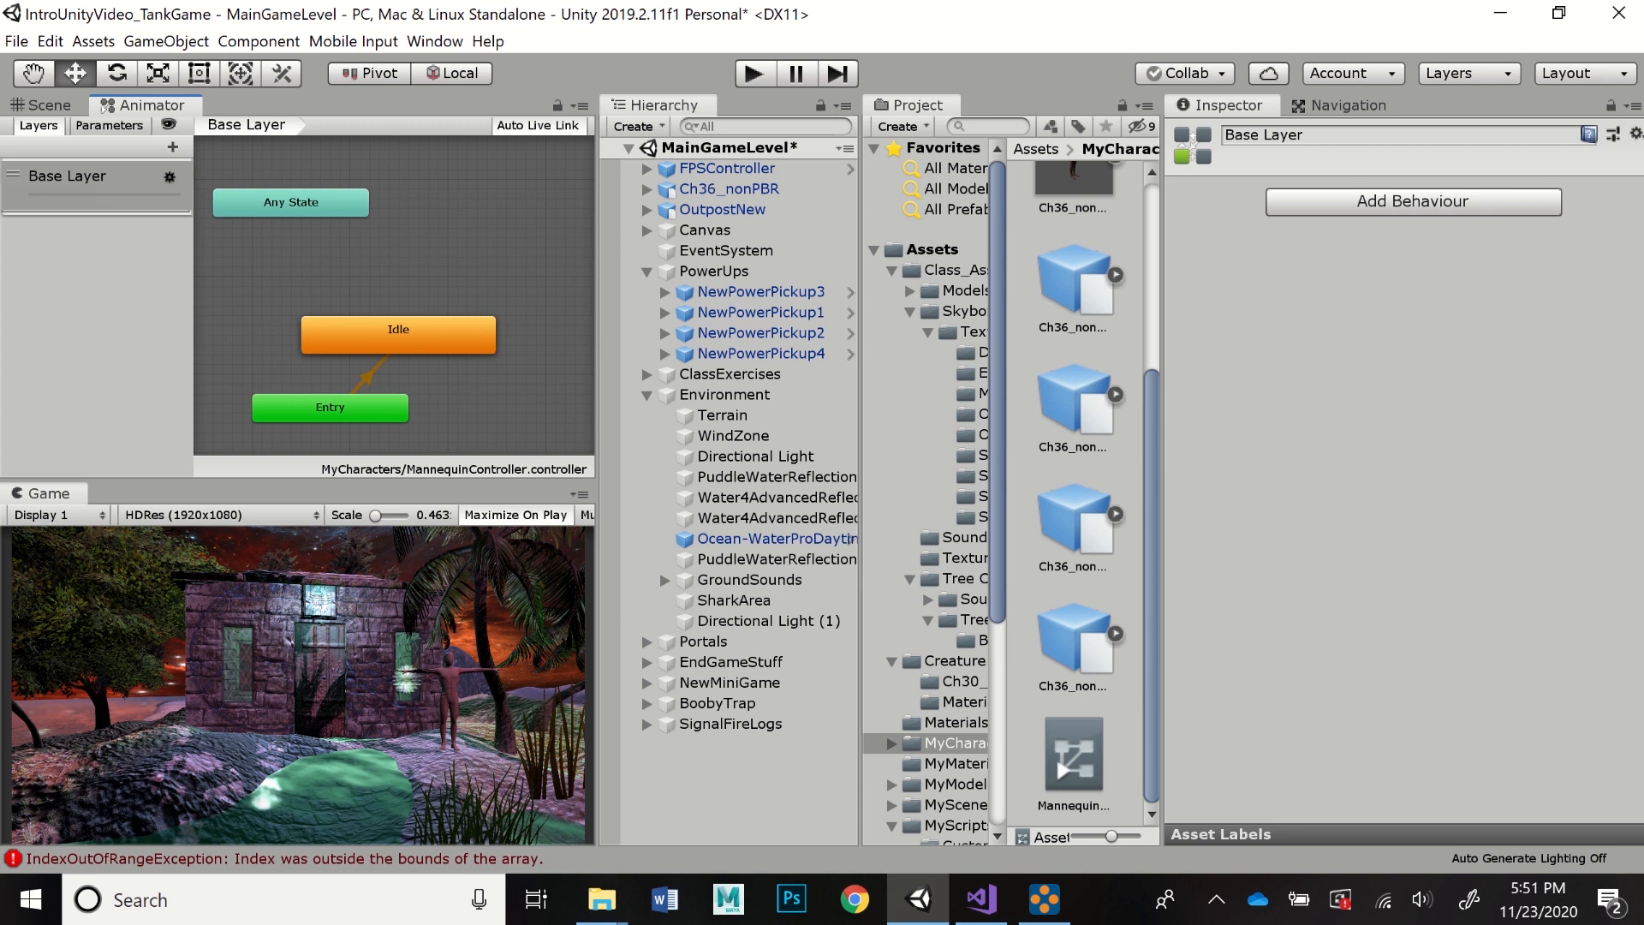
pyautogui.click(399, 336)
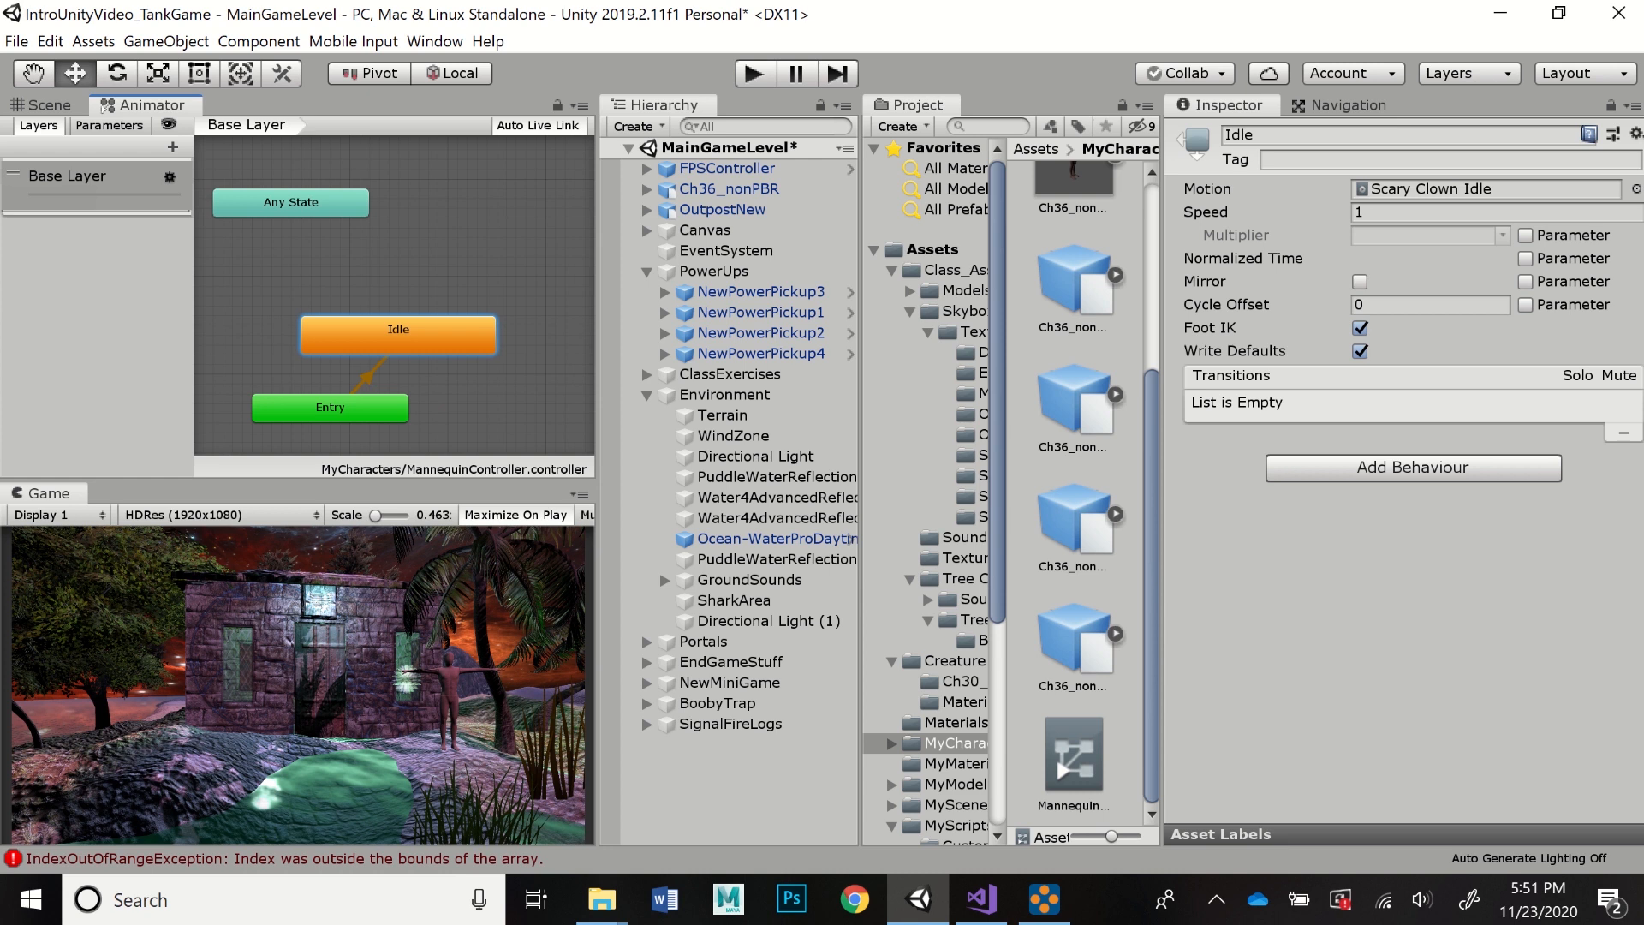
# - Create another empty state and place its node above Idle, beside and slightly below Any State
pyautogui.rightClick(476, 207)
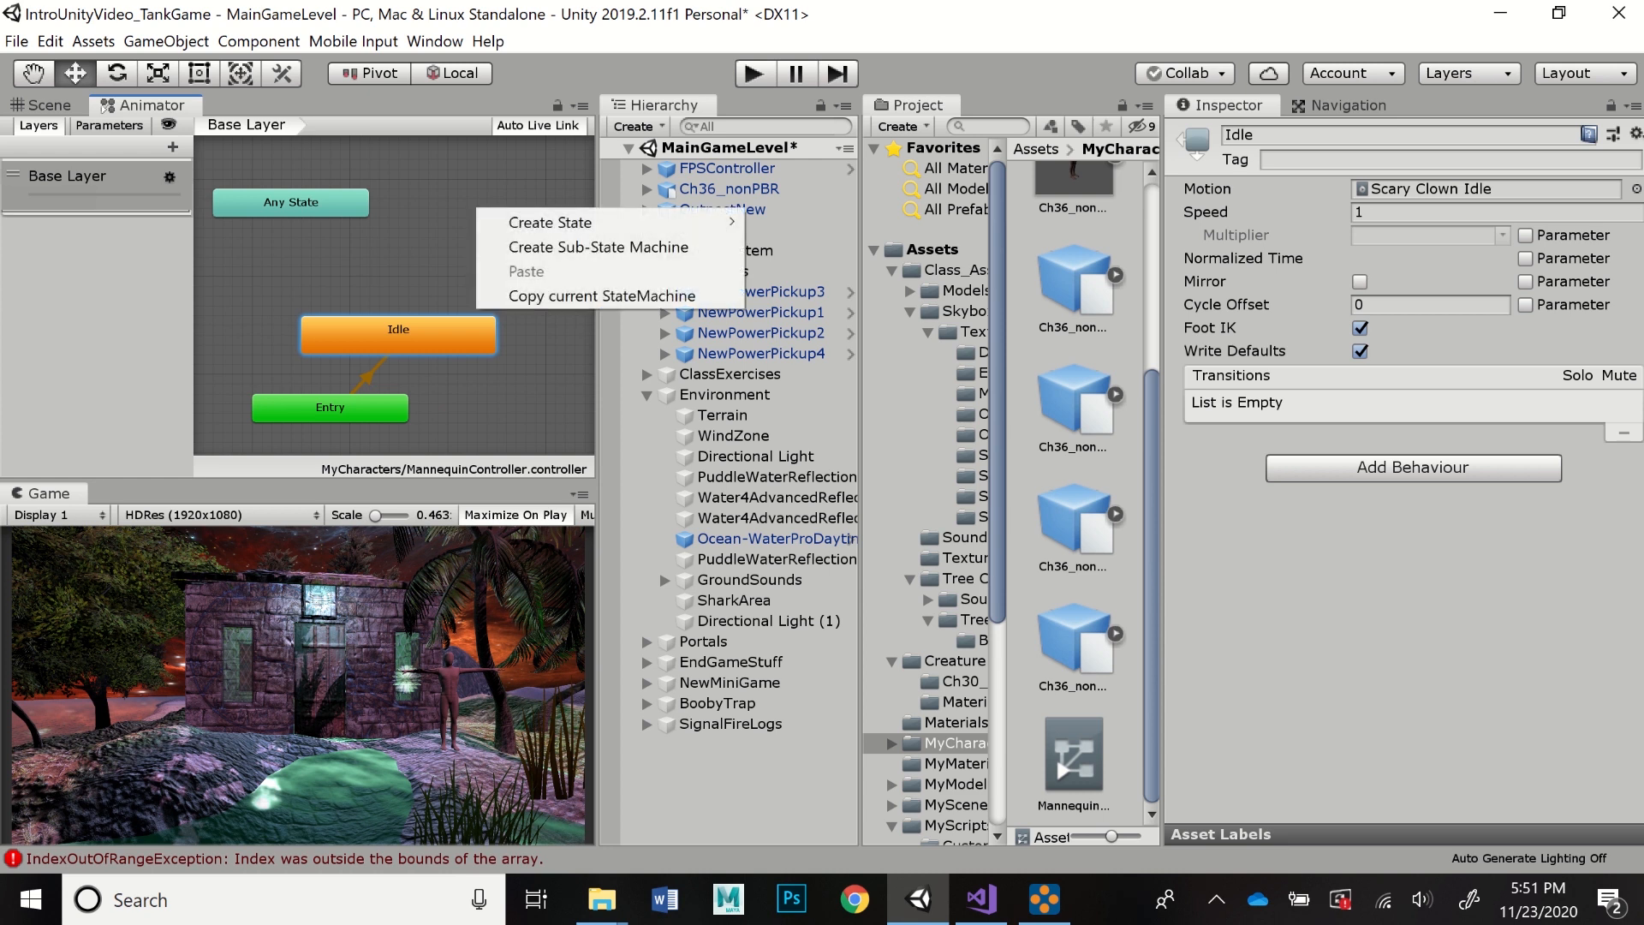
pyautogui.moveTo(550, 222)
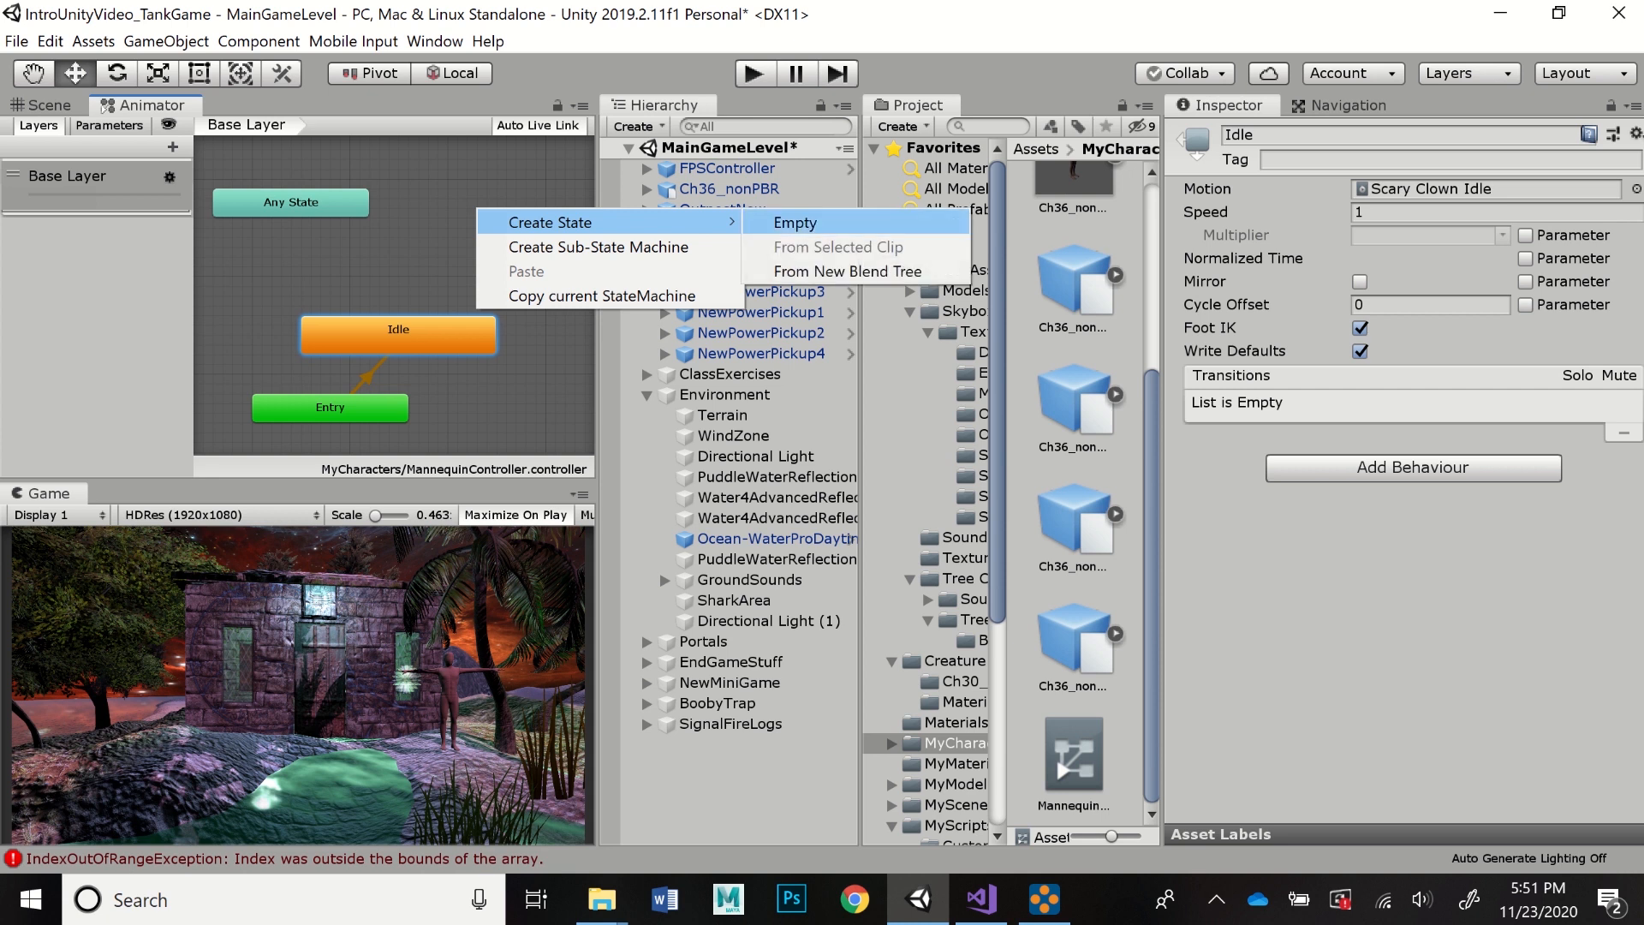
pyautogui.click(795, 222)
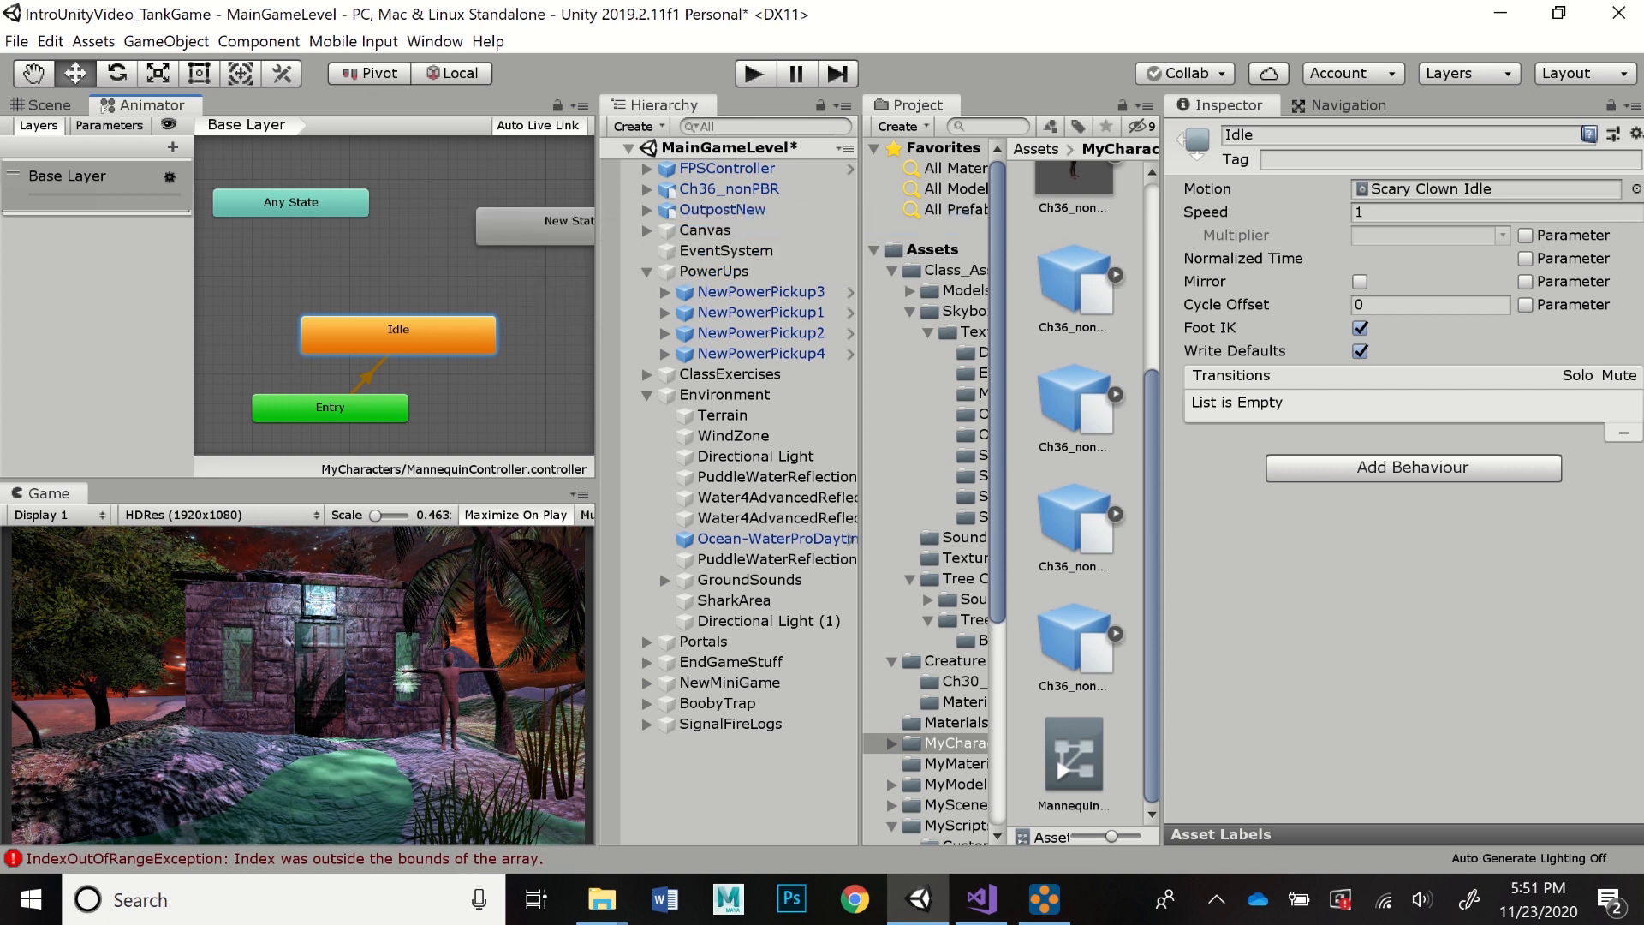
pyautogui.moveTo(496, 247); pyautogui.dragTo(476, 246)
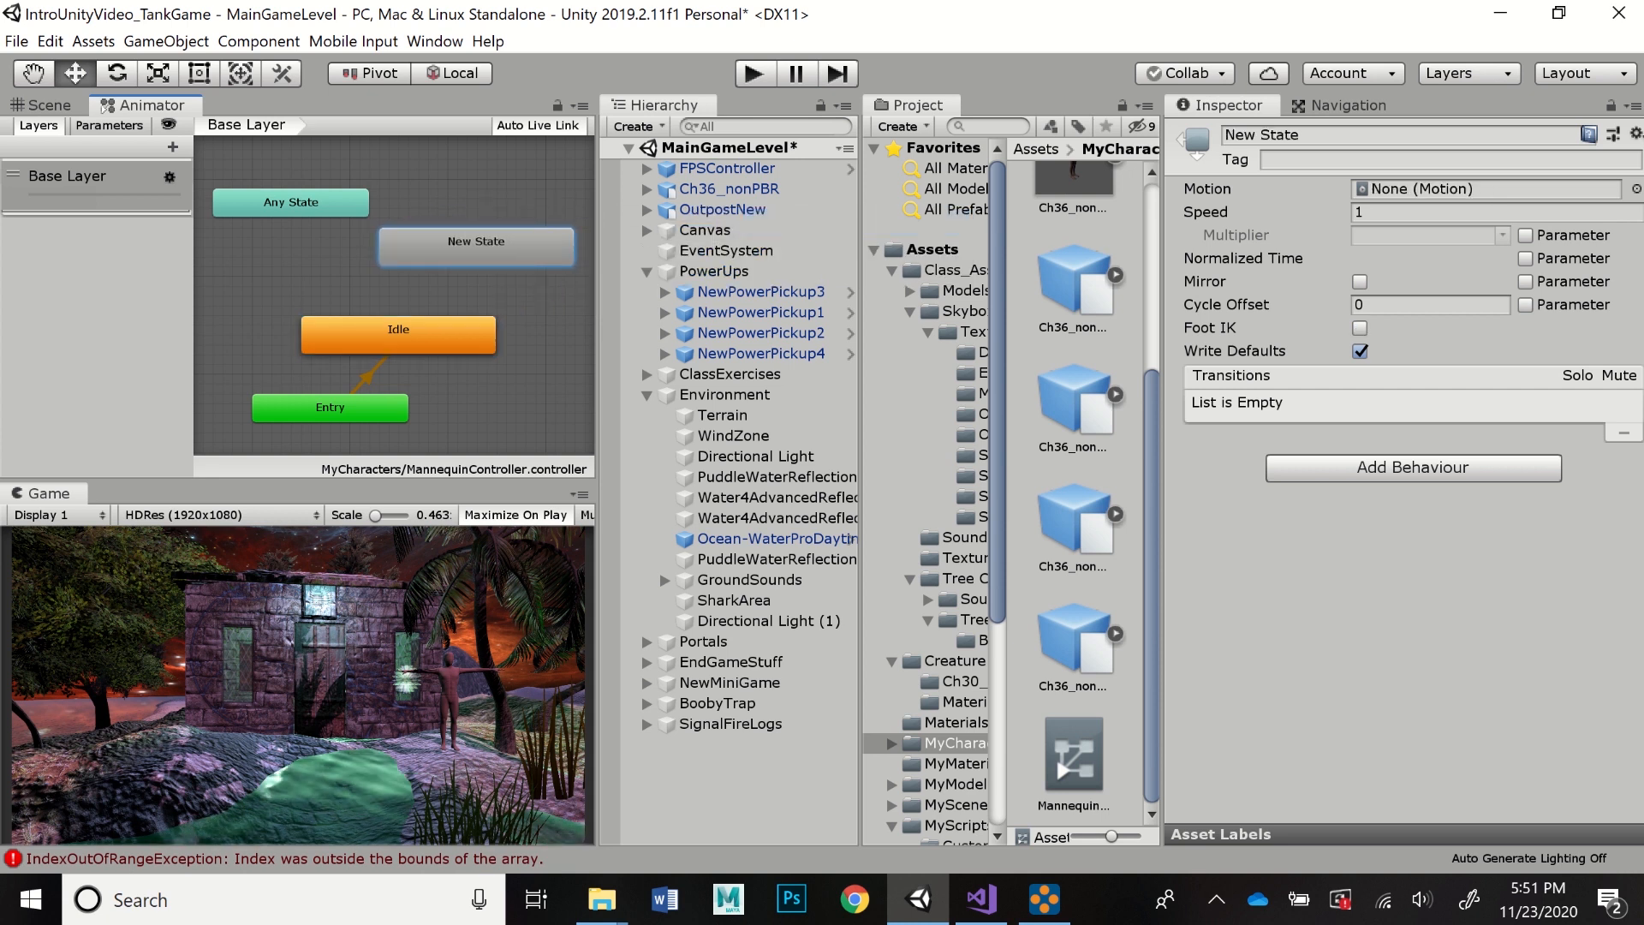
# - Try to name the new state WalkStart
pyautogui.click(1310, 135)
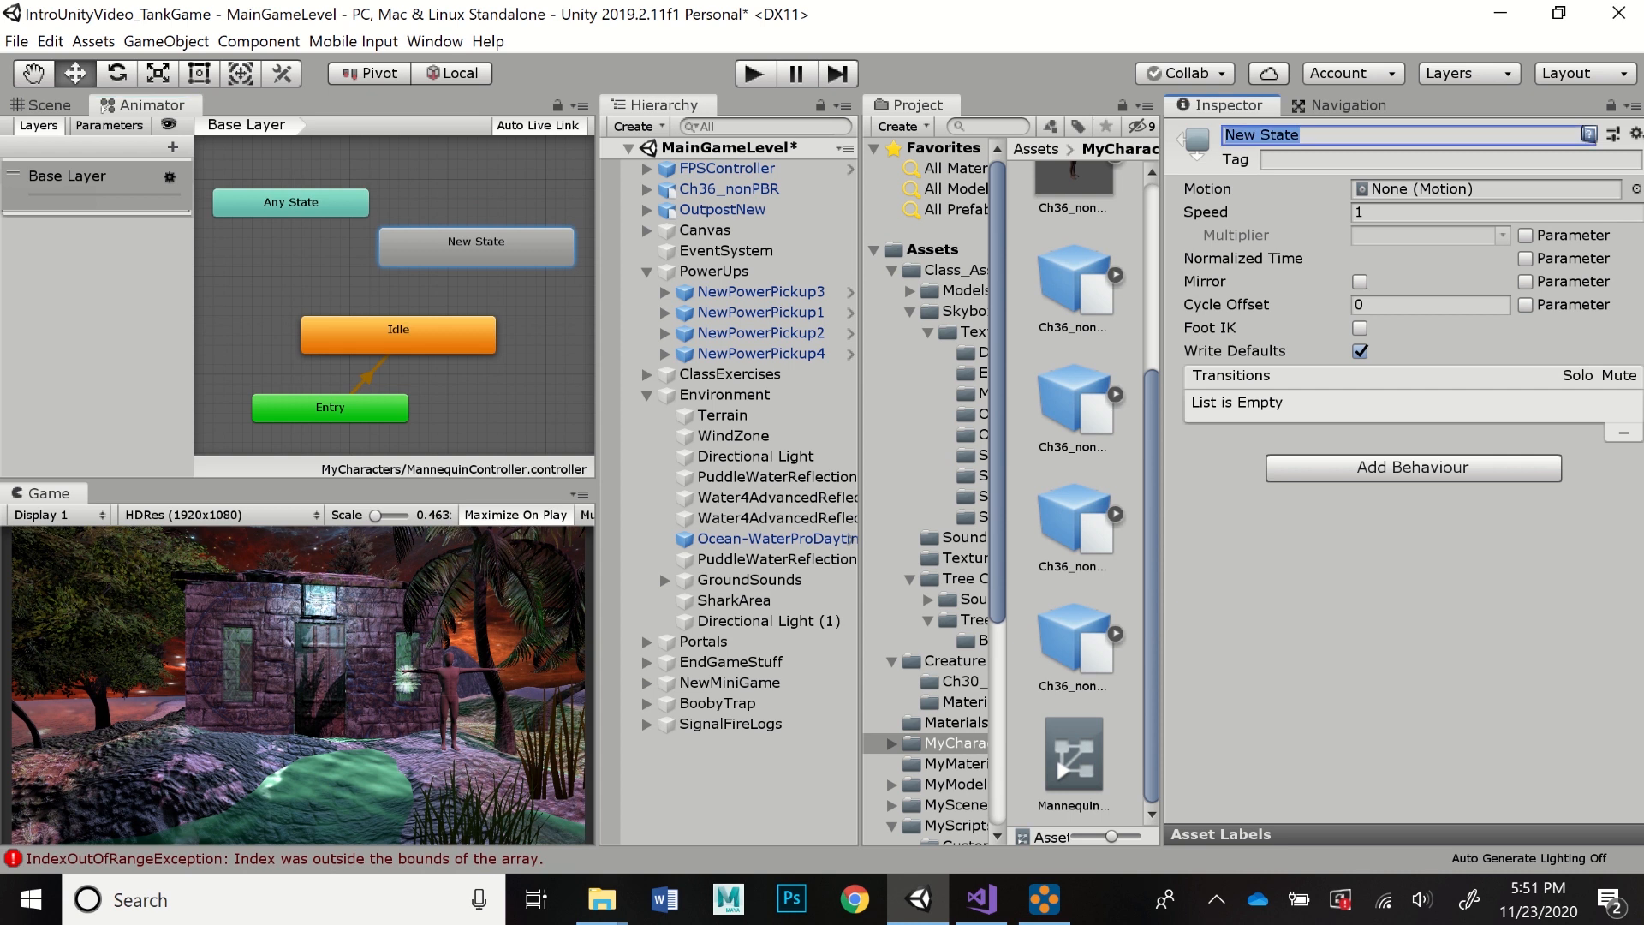
pyautogui.write('Start')
pyautogui.press('BackSpace')
pyautogui.press('BackSpace')
pyautogui.press('BackSpace')
pyautogui.press('BackSpace')
pyautogui.press('BackSpace')
pyautogui.write('WalkStart')
# - Assign the Scary Clown Start Walking clip as the new state's motion and enable Foot IK for it
pyautogui.click(1636, 189)
pyautogui.scroll(-15, 874, 463)
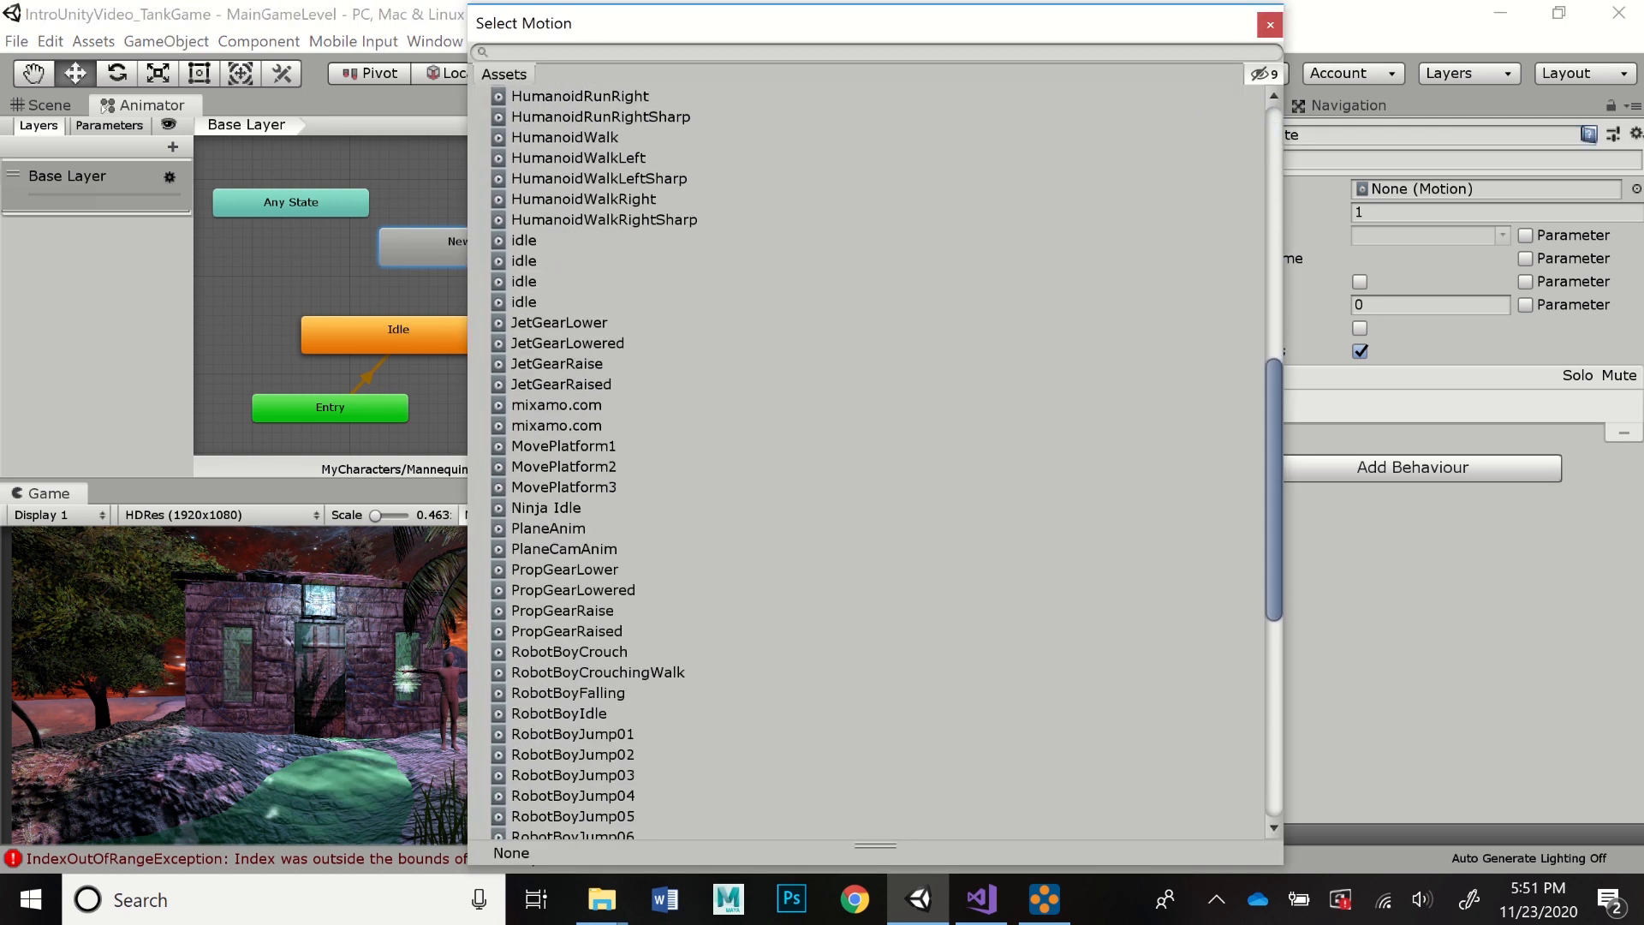
pyautogui.scroll(-8, 873, 463)
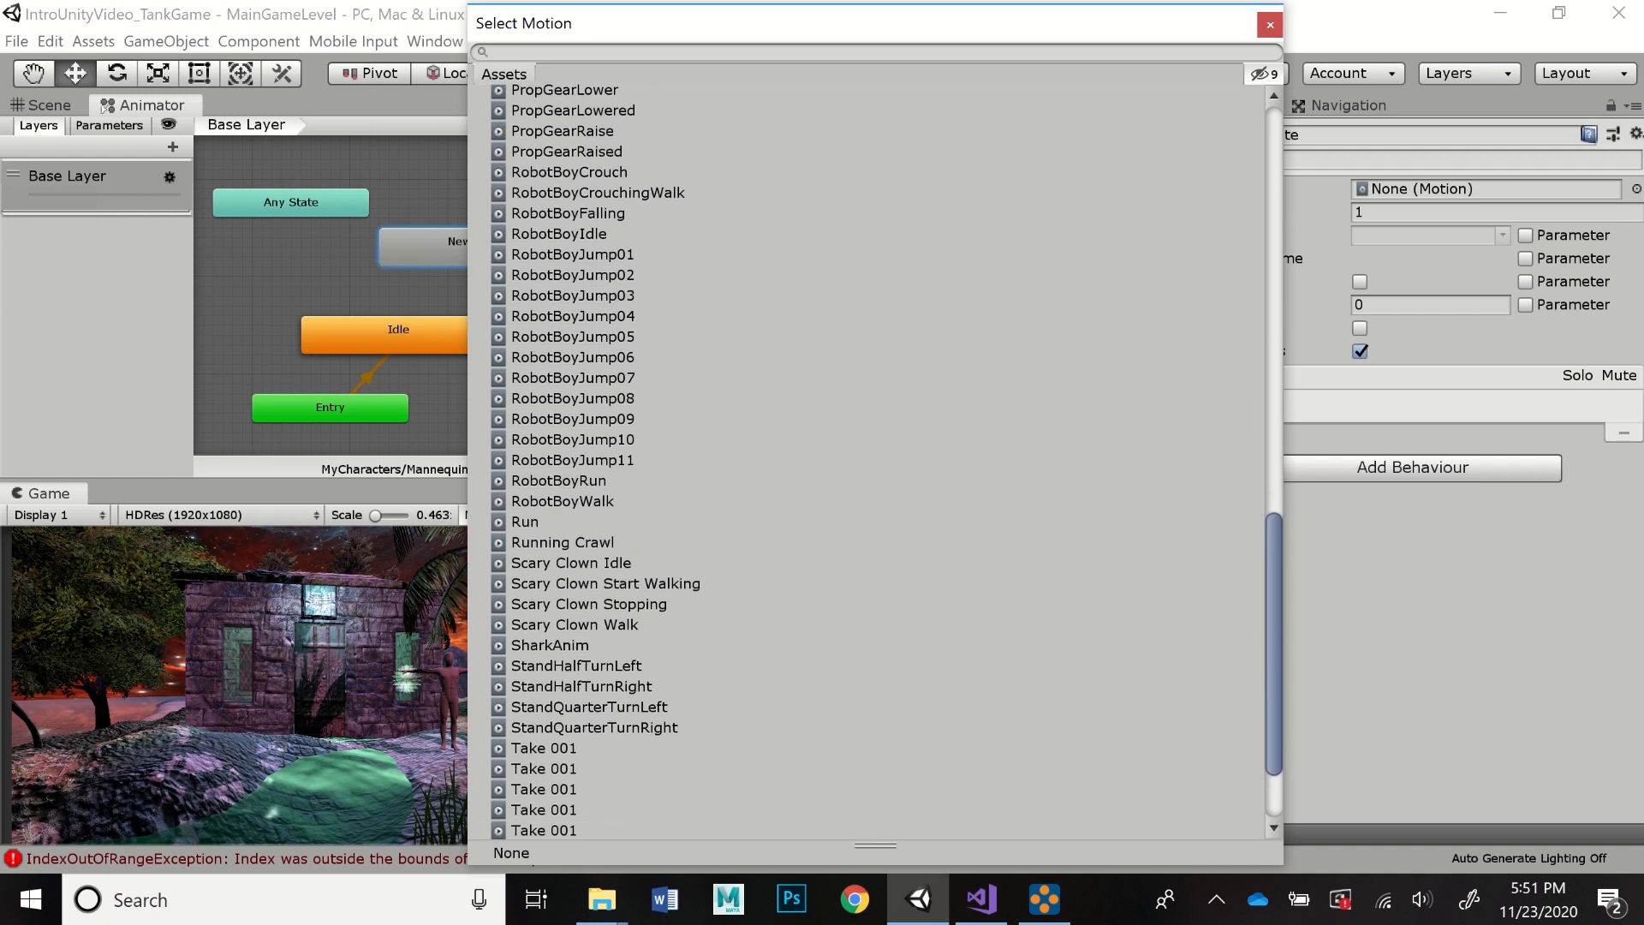
pyautogui.click(606, 584)
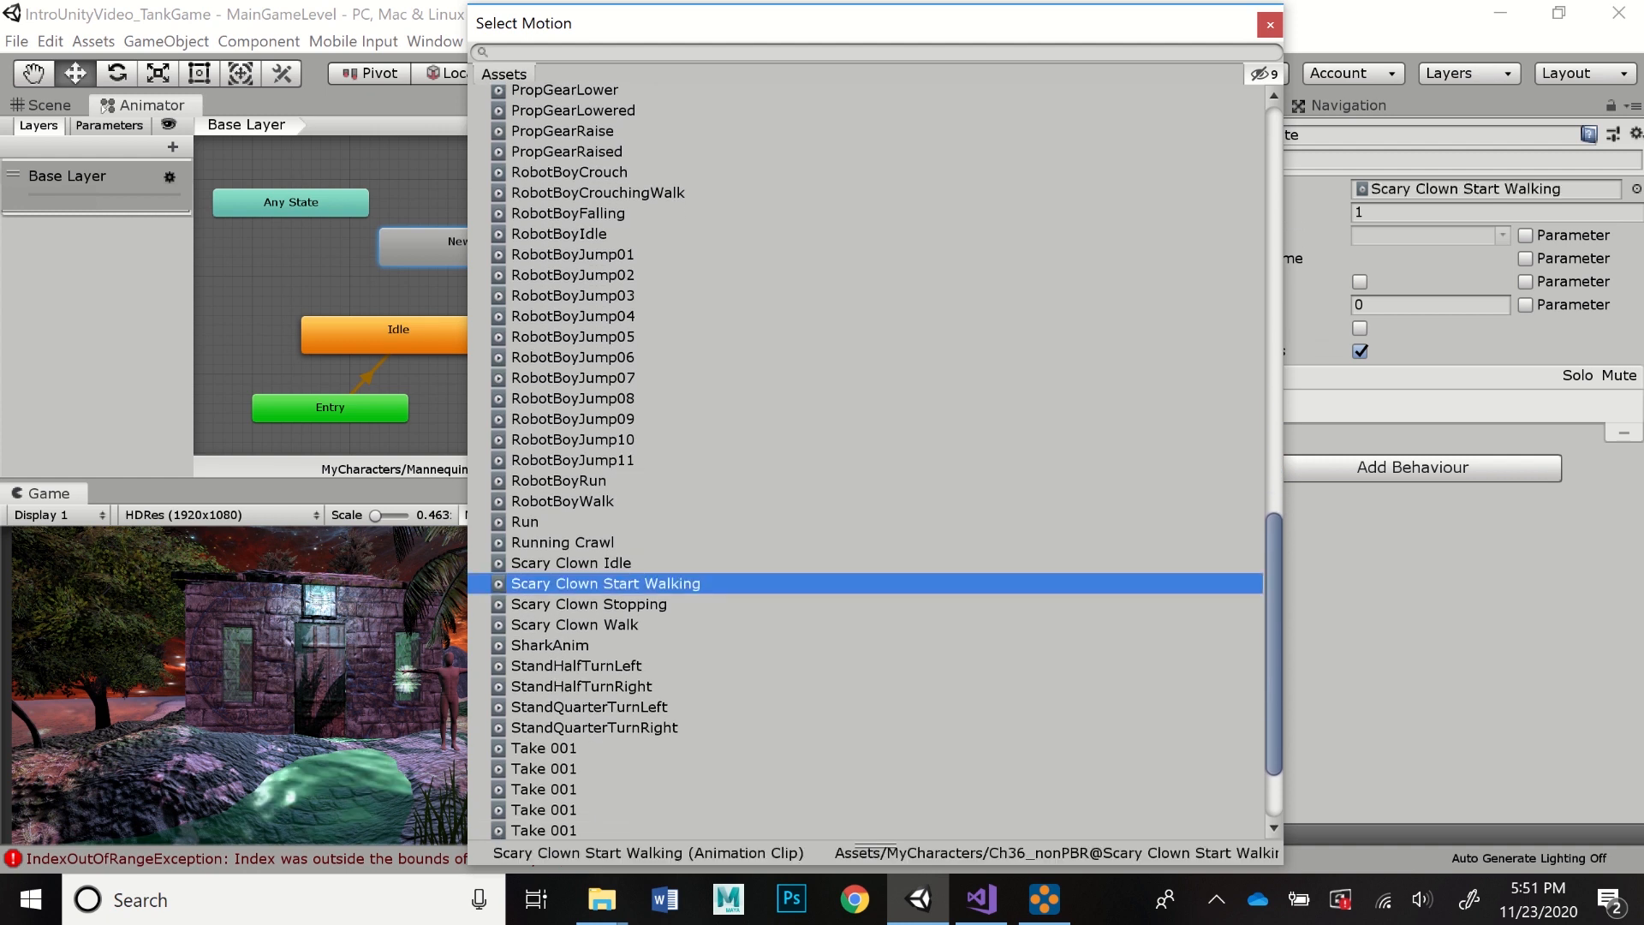
pyautogui.click(1270, 24)
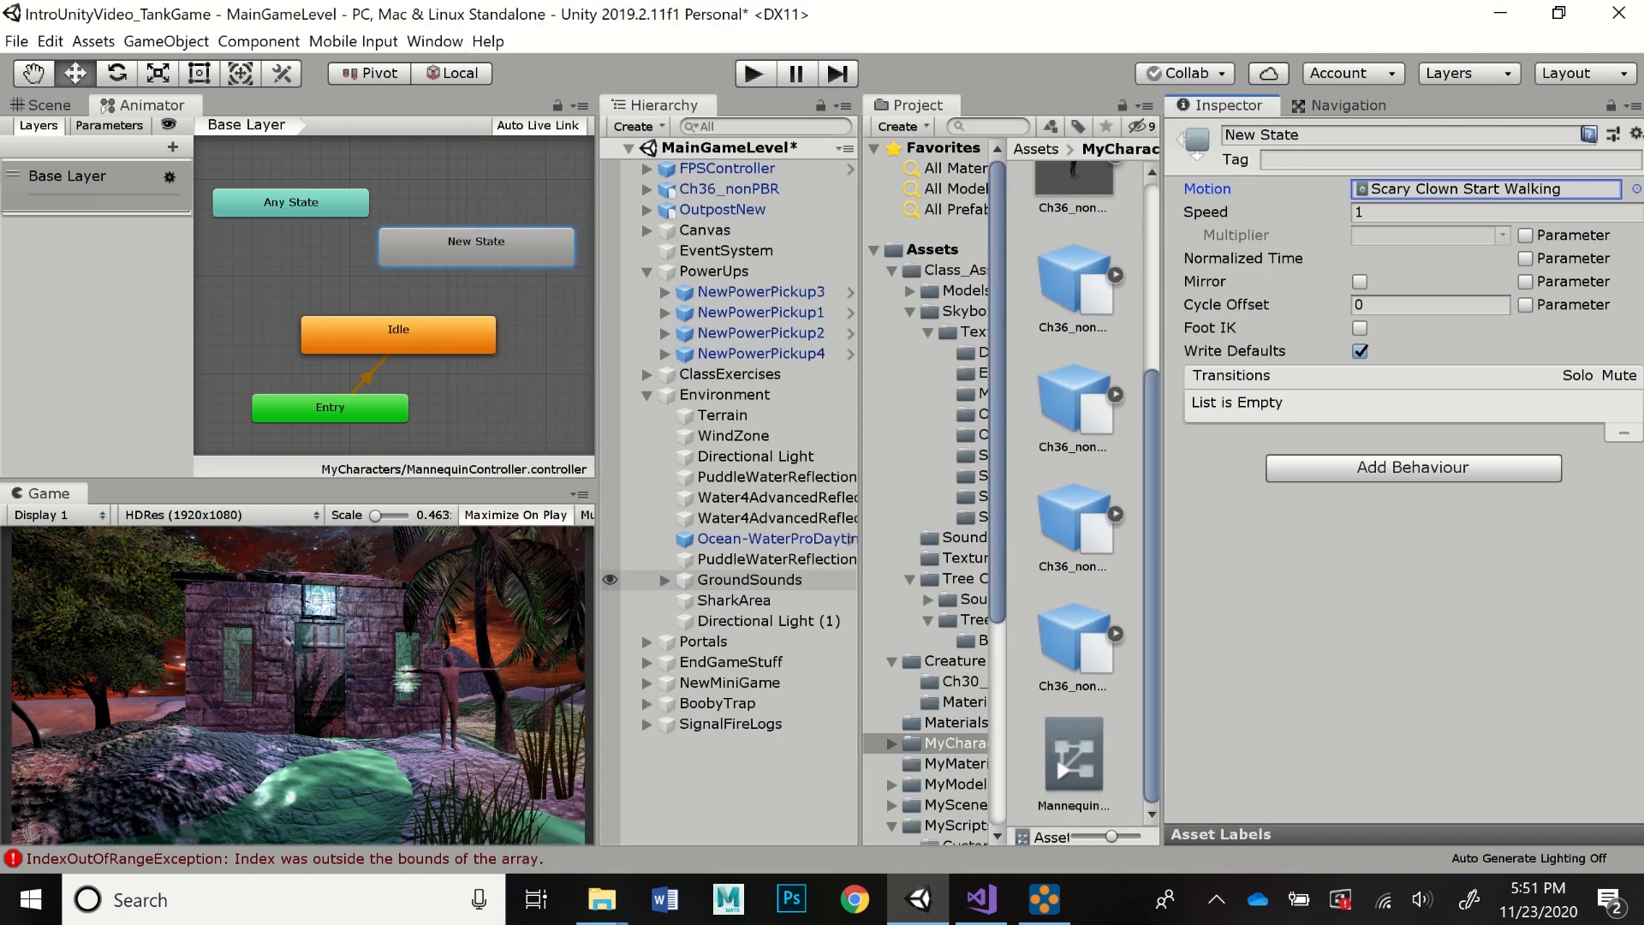
pyautogui.click(1359, 328)
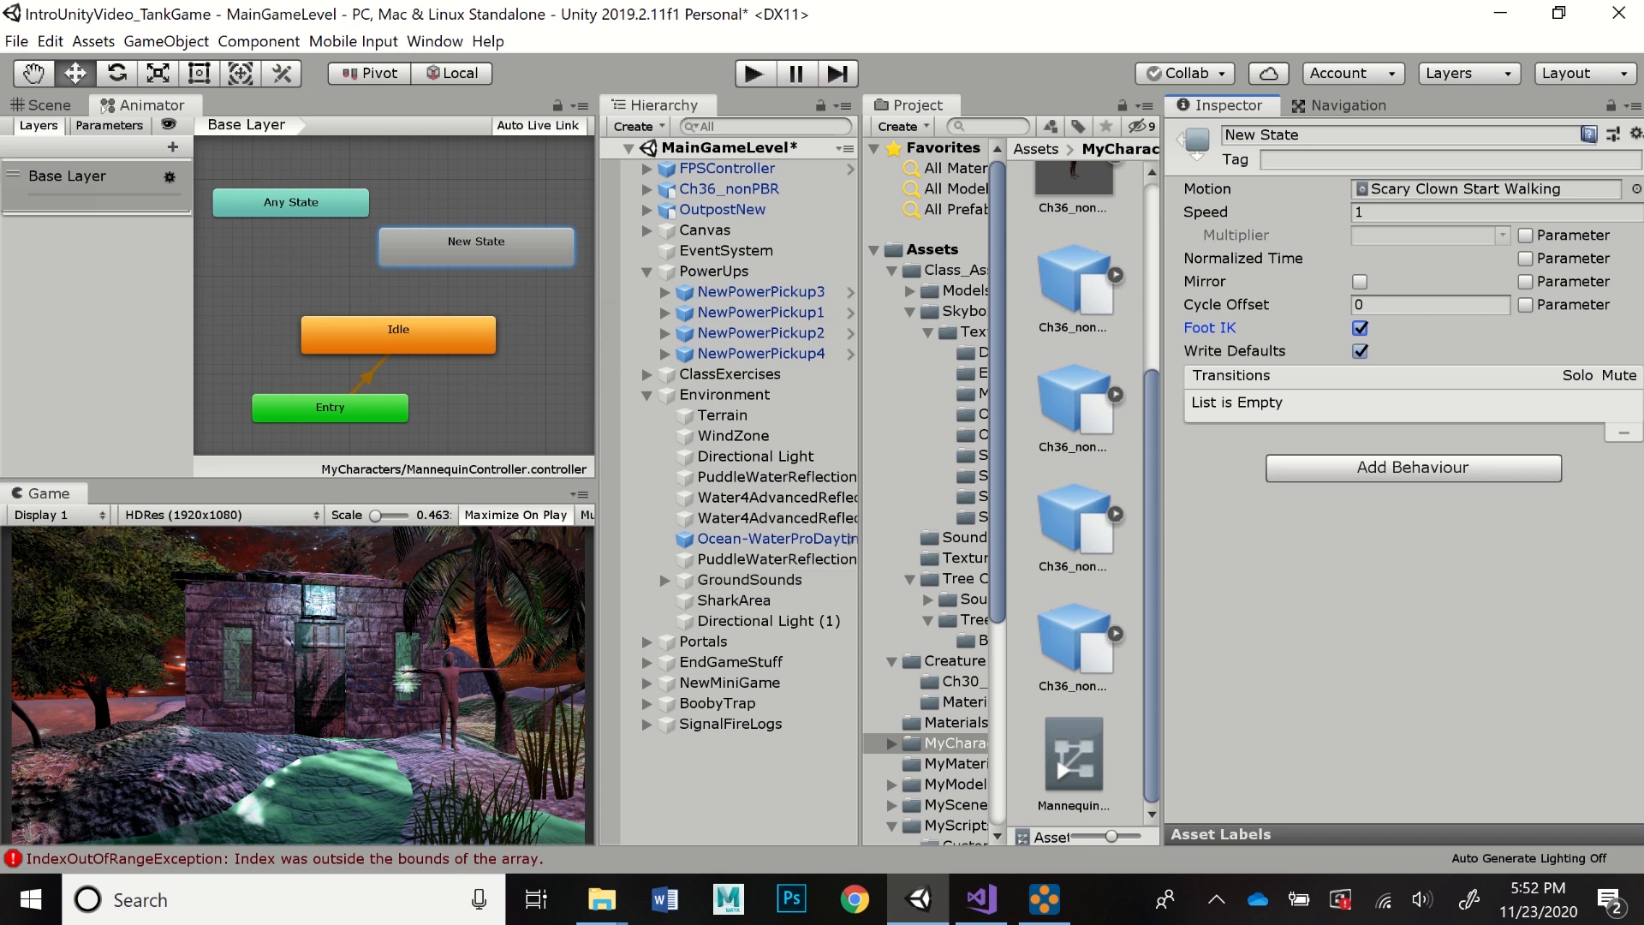
# - Nudge the new state's node slightly downward and rename the state WalkStart
pyautogui.moveTo(476, 247)
pyautogui.mouseDown()
pyautogui.moveTo(486, 238)
pyautogui.moveTo(476, 256)
pyautogui.mouseUp()
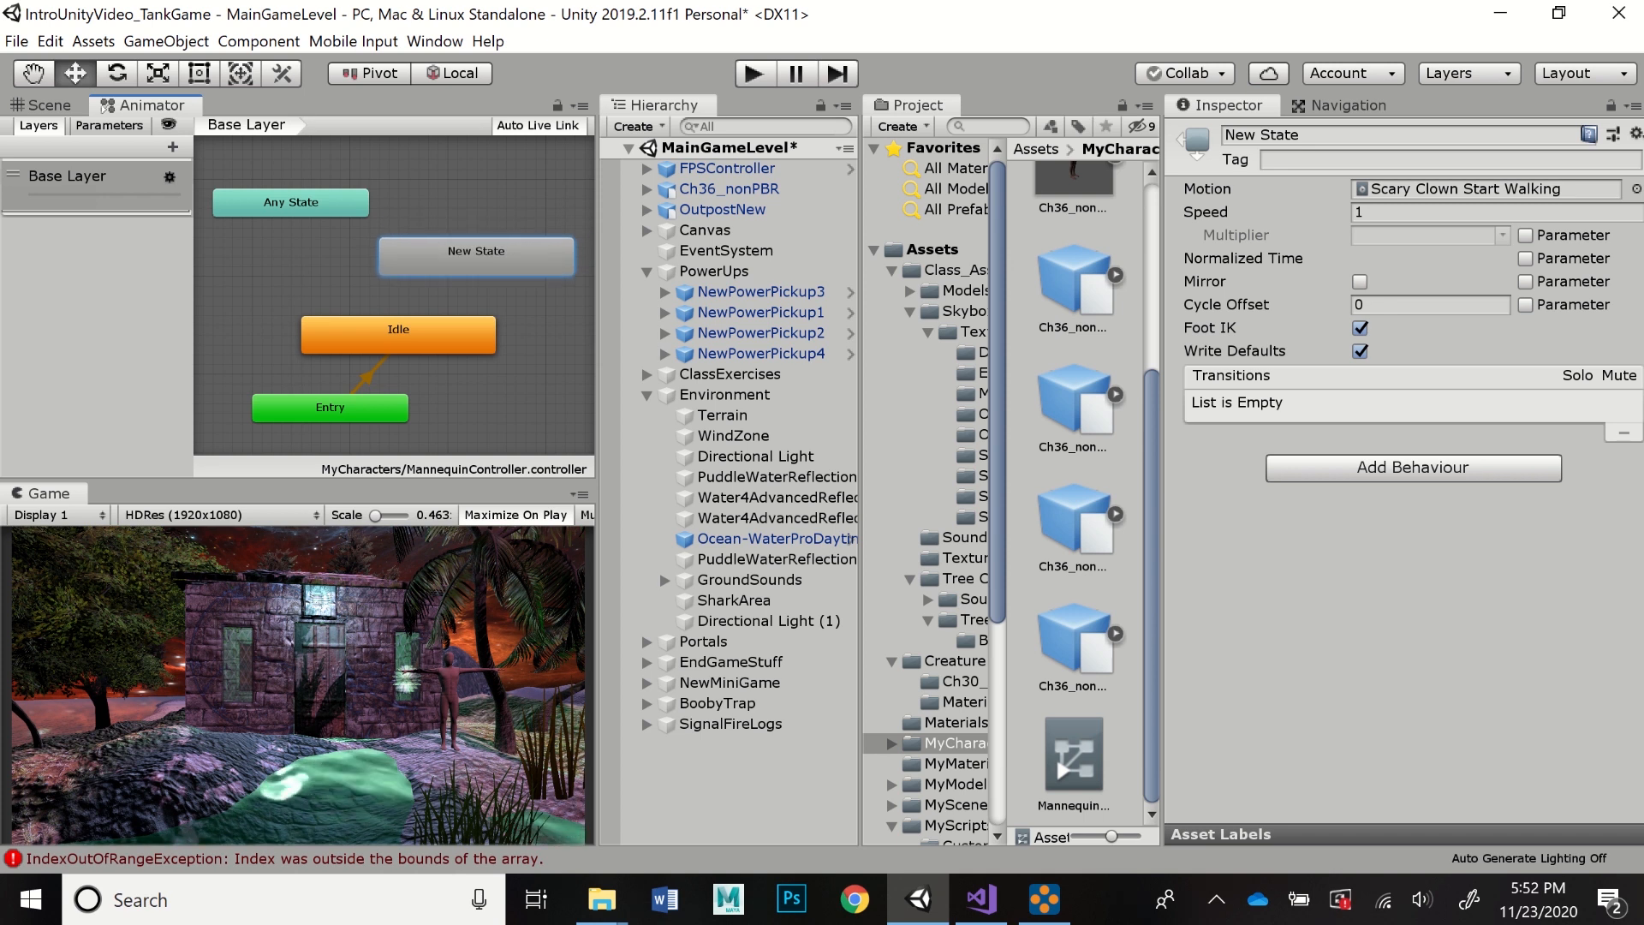
pyautogui.click(1318, 135)
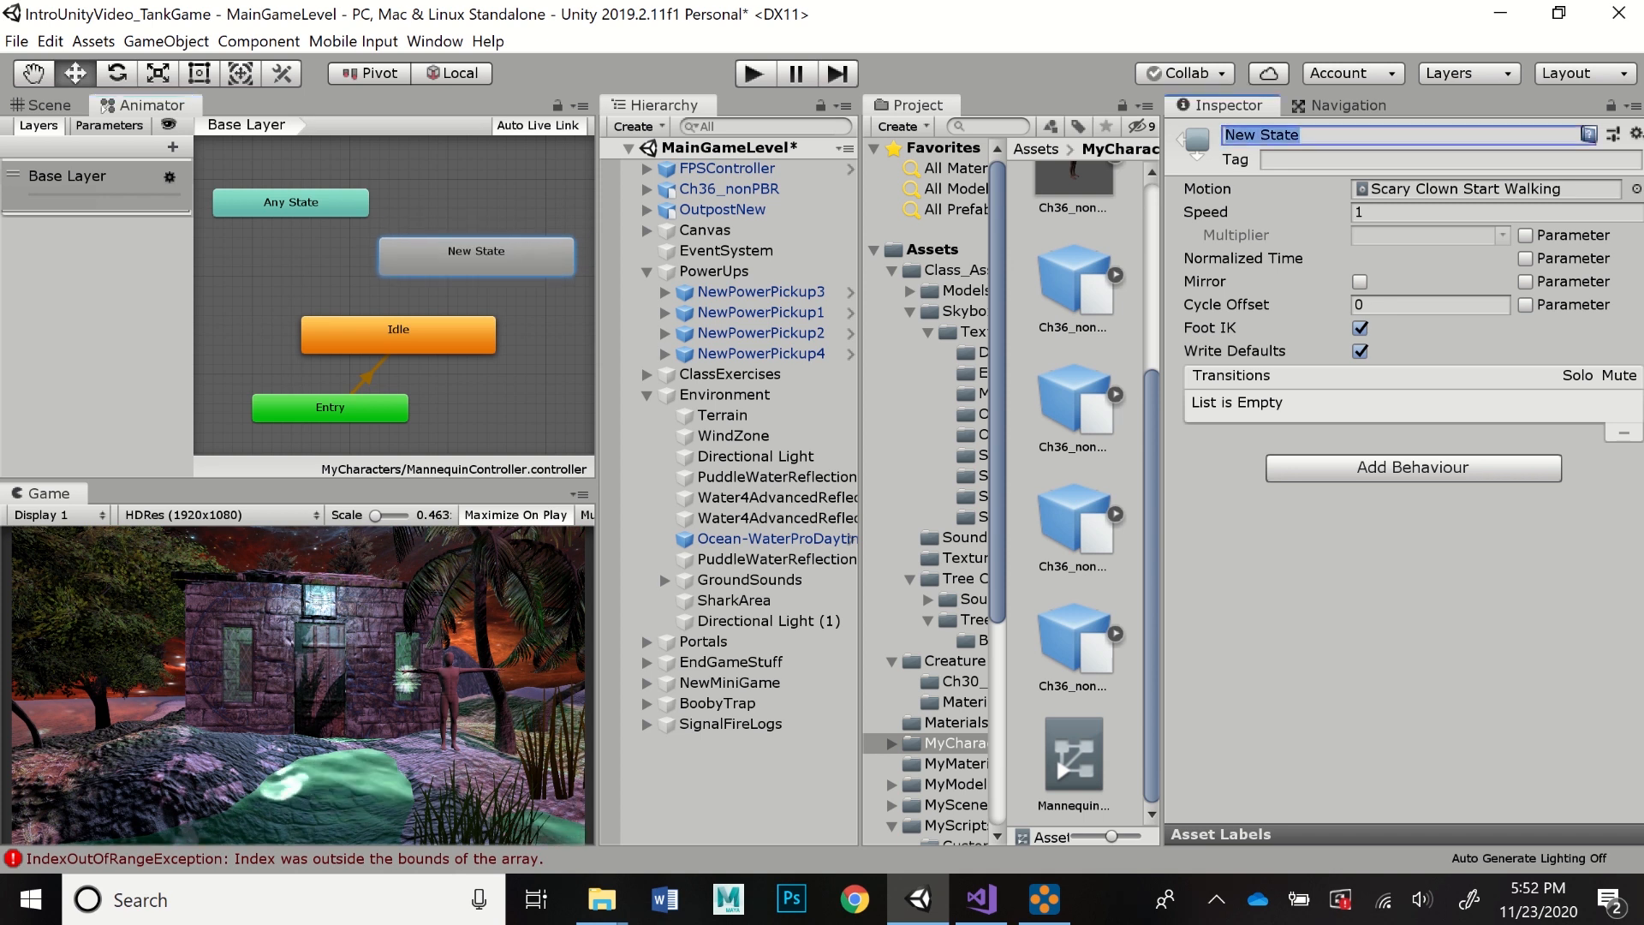
pyautogui.write('WalkStart')
pyautogui.press('Return')
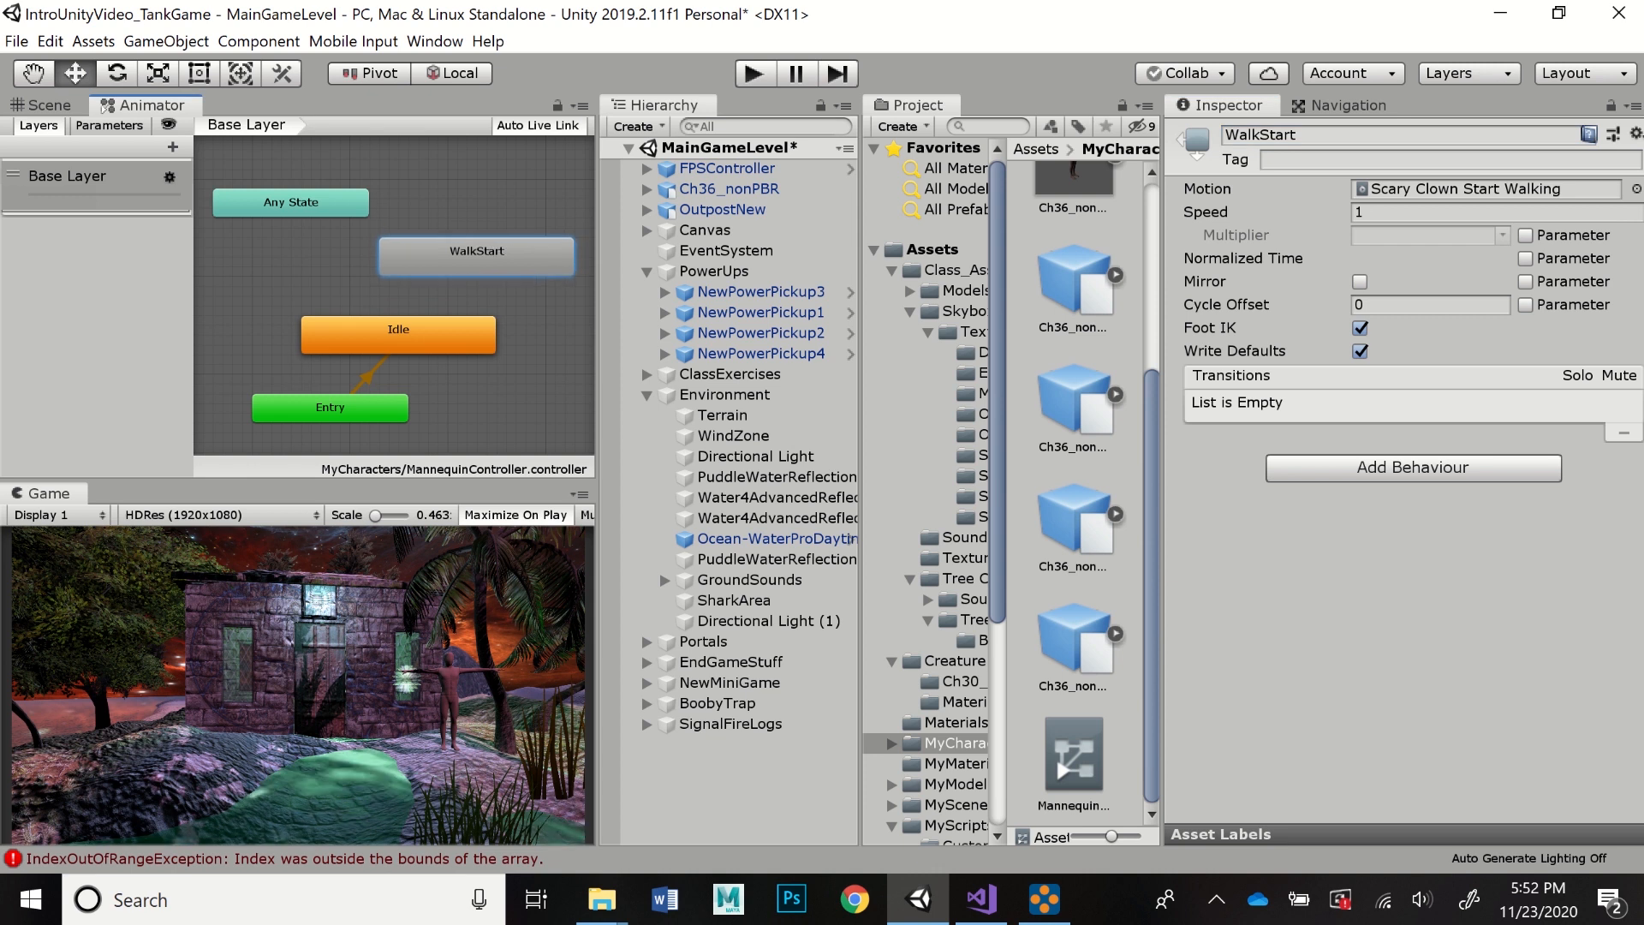
# - Make a transition from Idle to WalkStart and shift the WalkStart node slightly toward Any State
pyautogui.rightClick(404, 336)
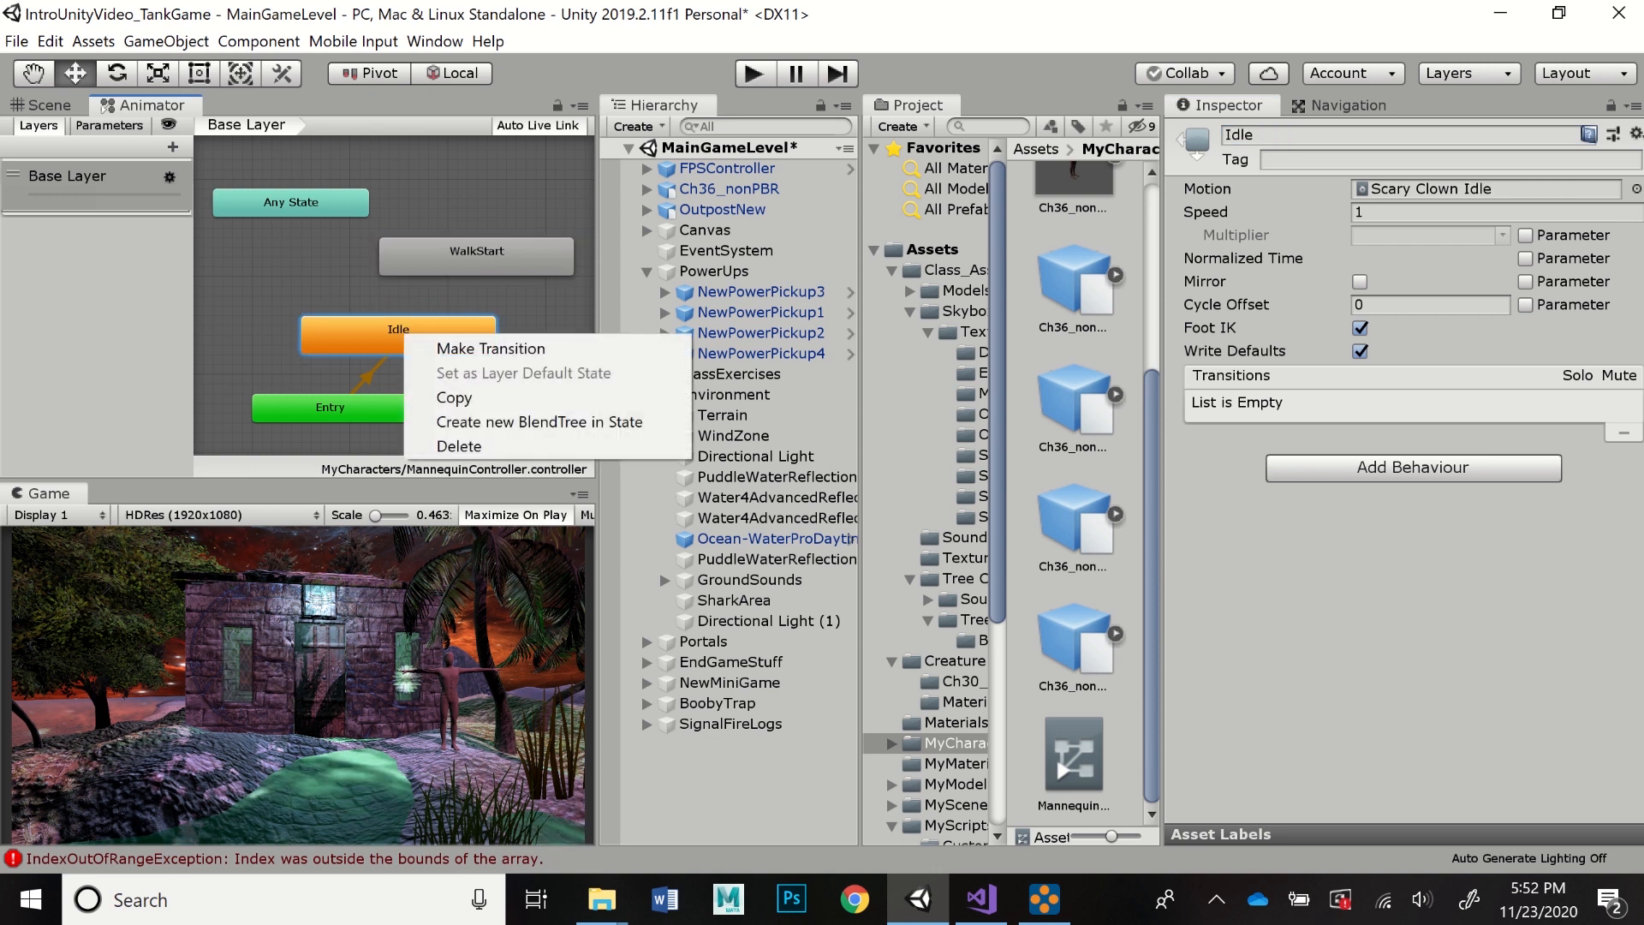
pyautogui.click(490, 348)
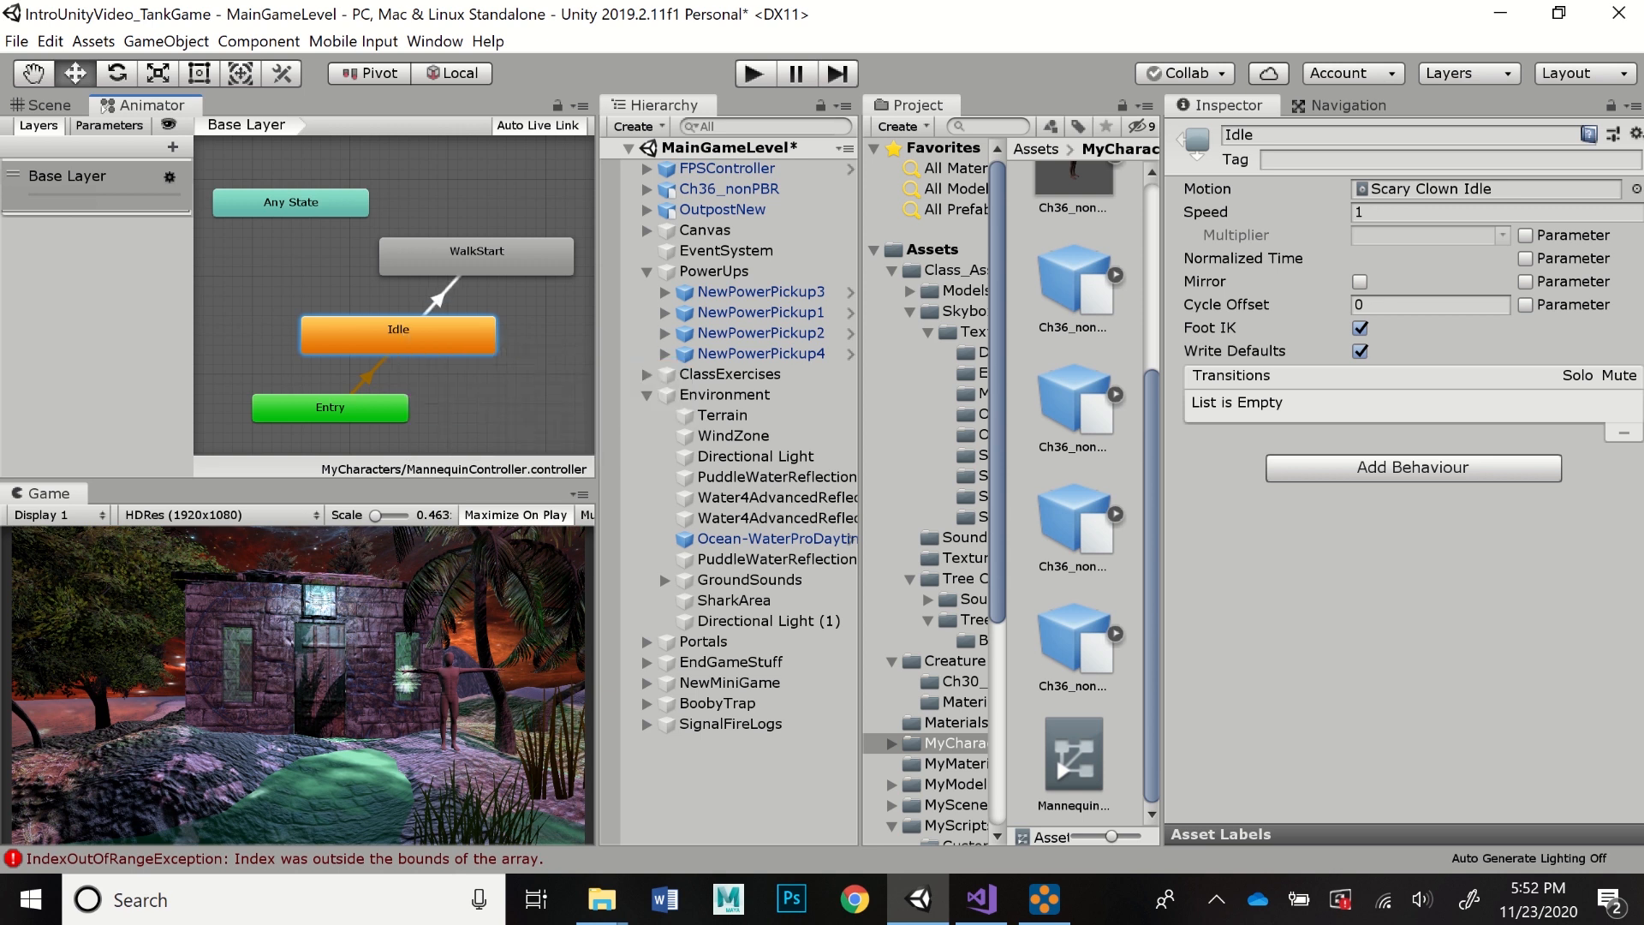
pyautogui.moveTo(477, 256); pyautogui.dragTo(465, 257)
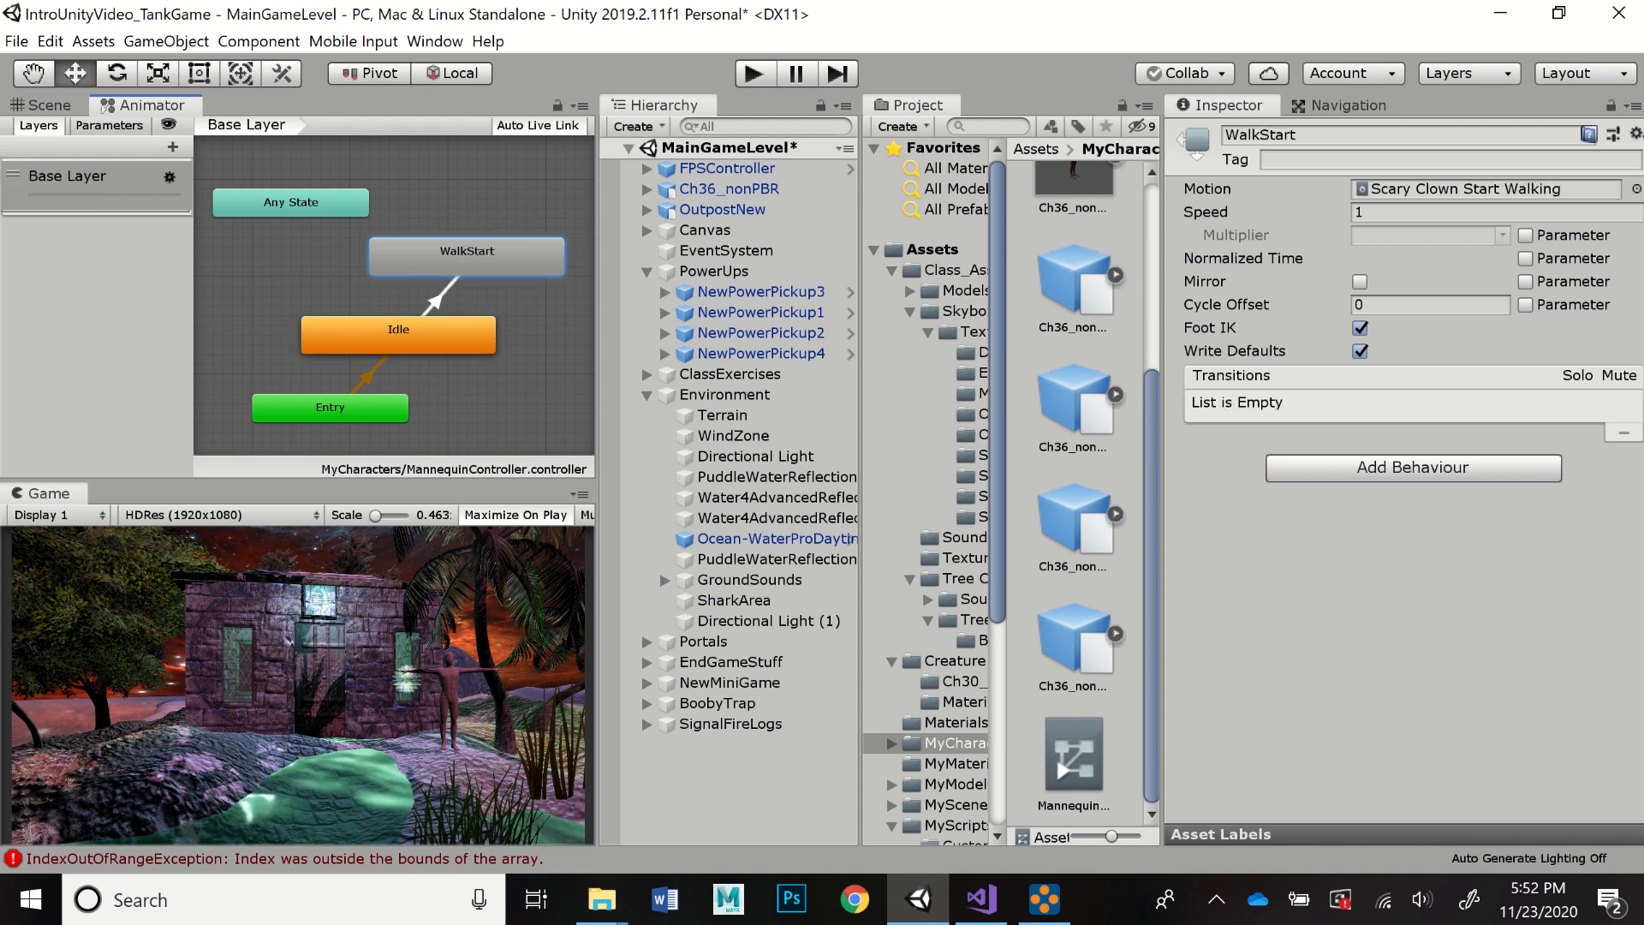
pyautogui.scroll(2, 467, 259)
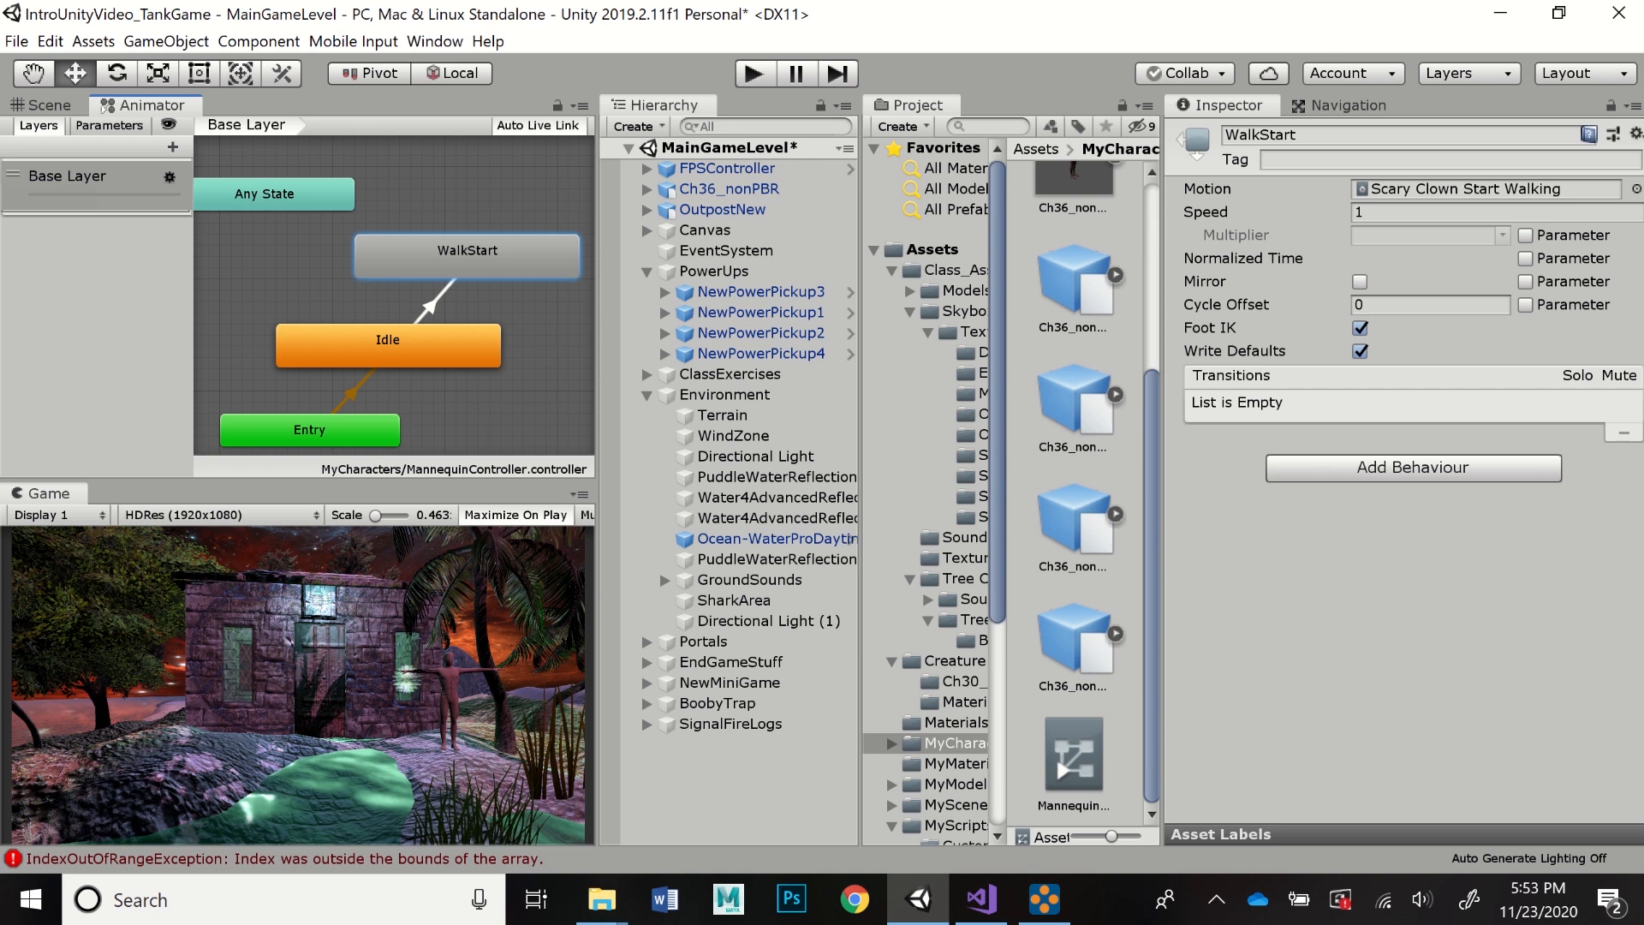
# - Play-test the scene to see the character go from Idle into WalkStart, and stop it
pyautogui.hotkey('ctrl', 'p')
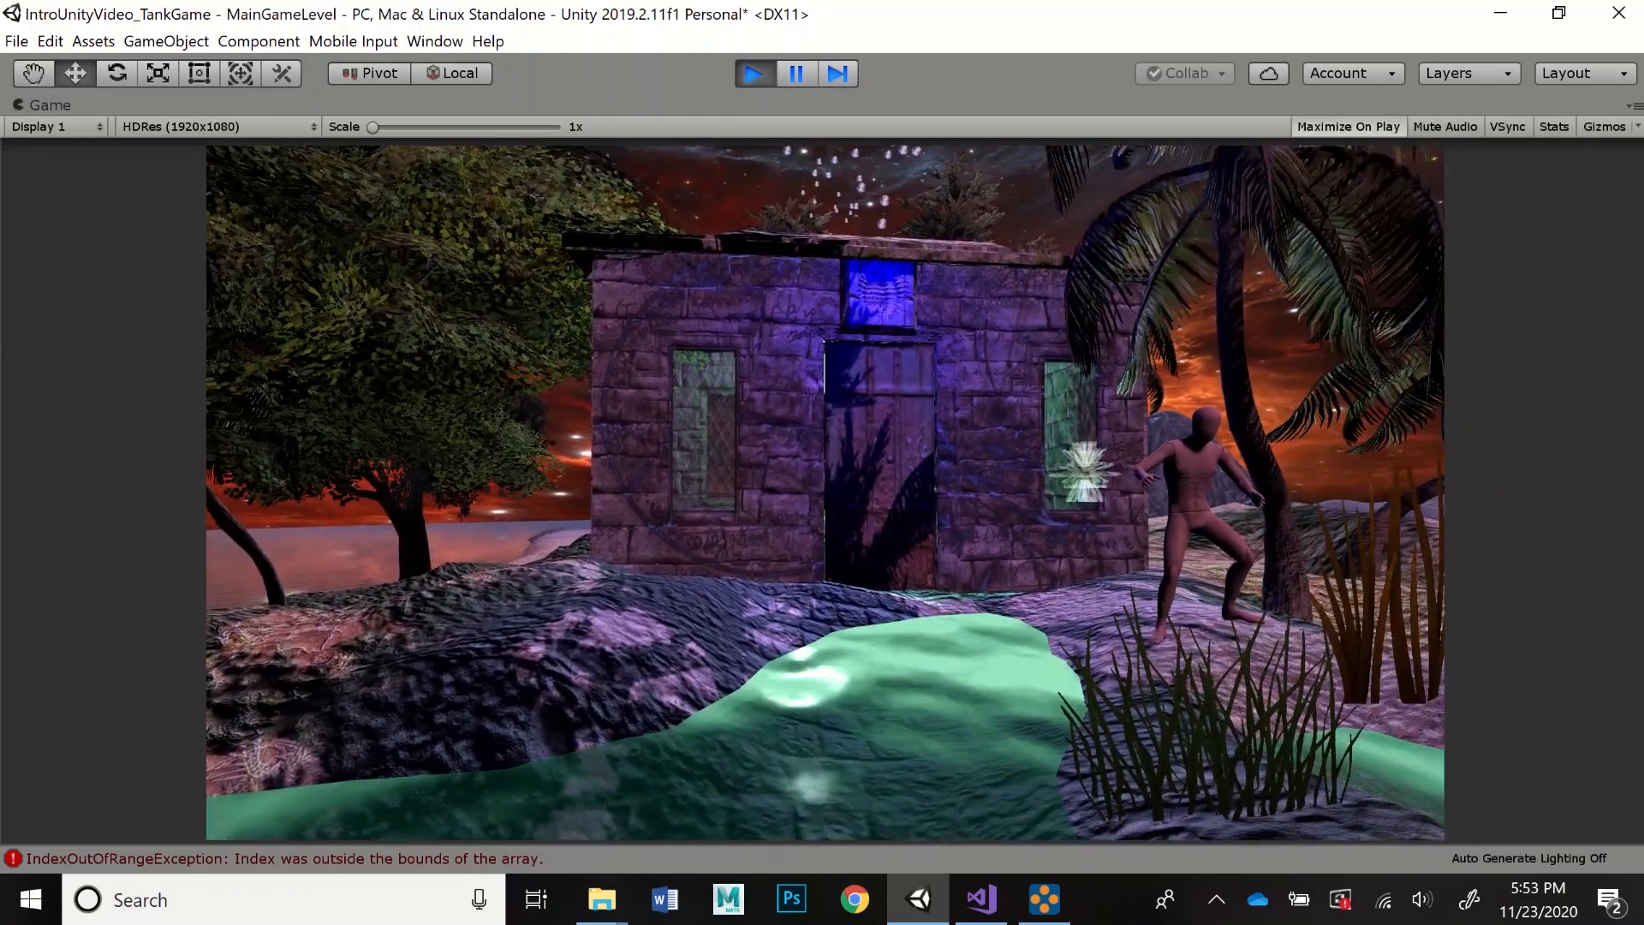
pyautogui.hotkey('ctrl', 'p')
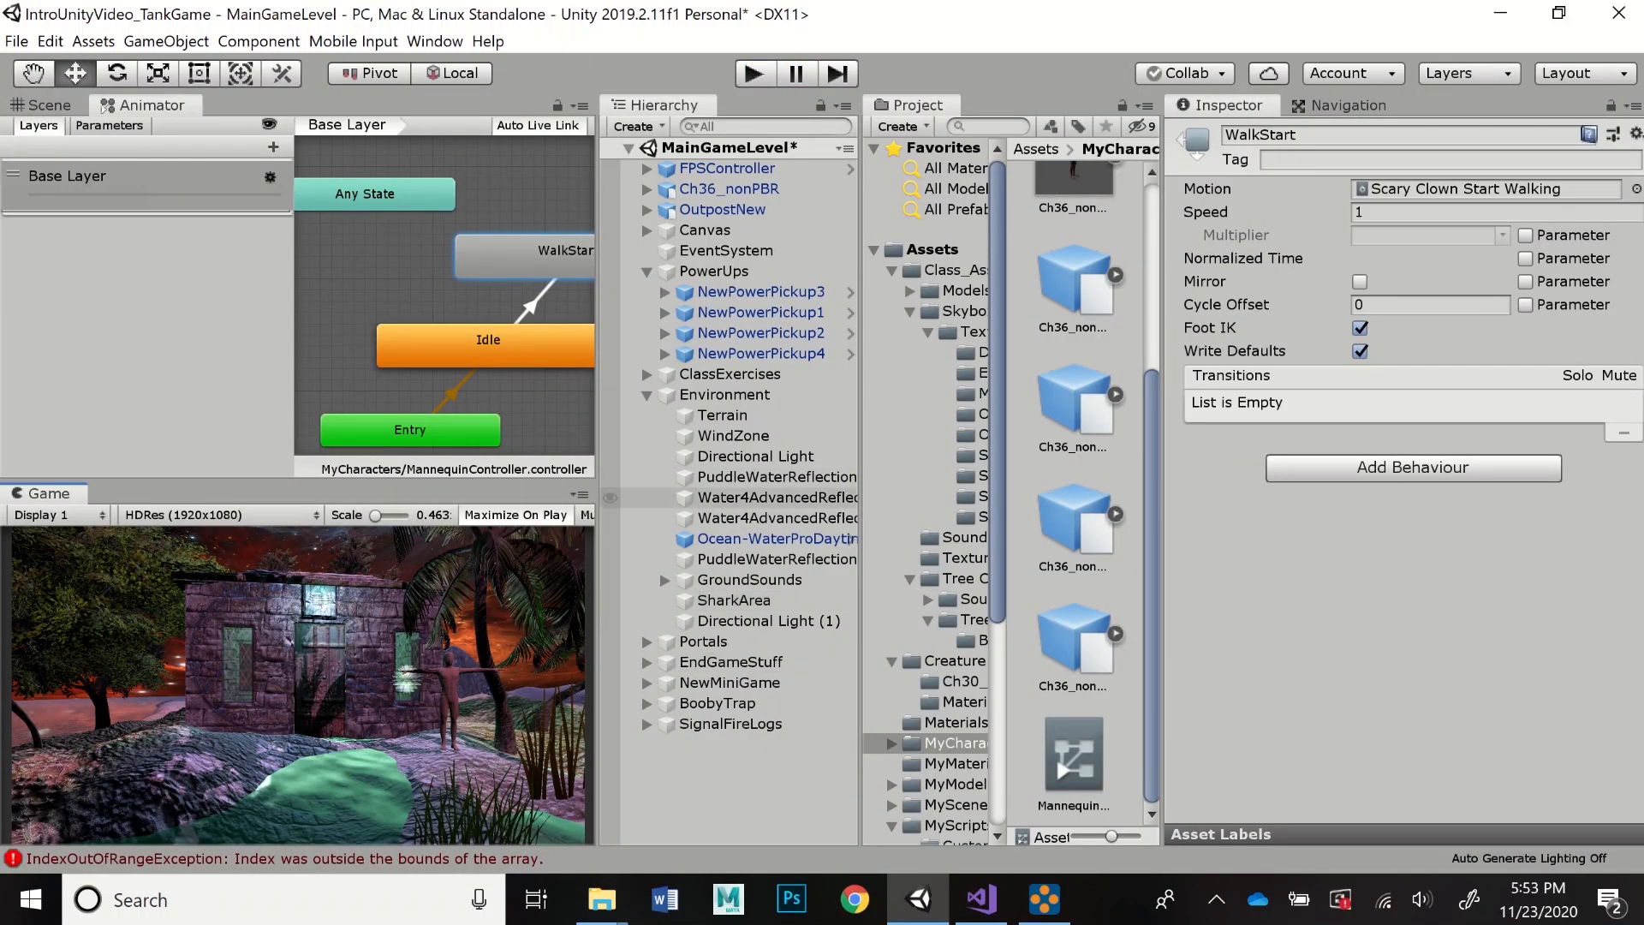
# - Create an empty state named Walk in the animator graph and place it just above WalkStart
pyautogui.scroll(-3, 342, 300)
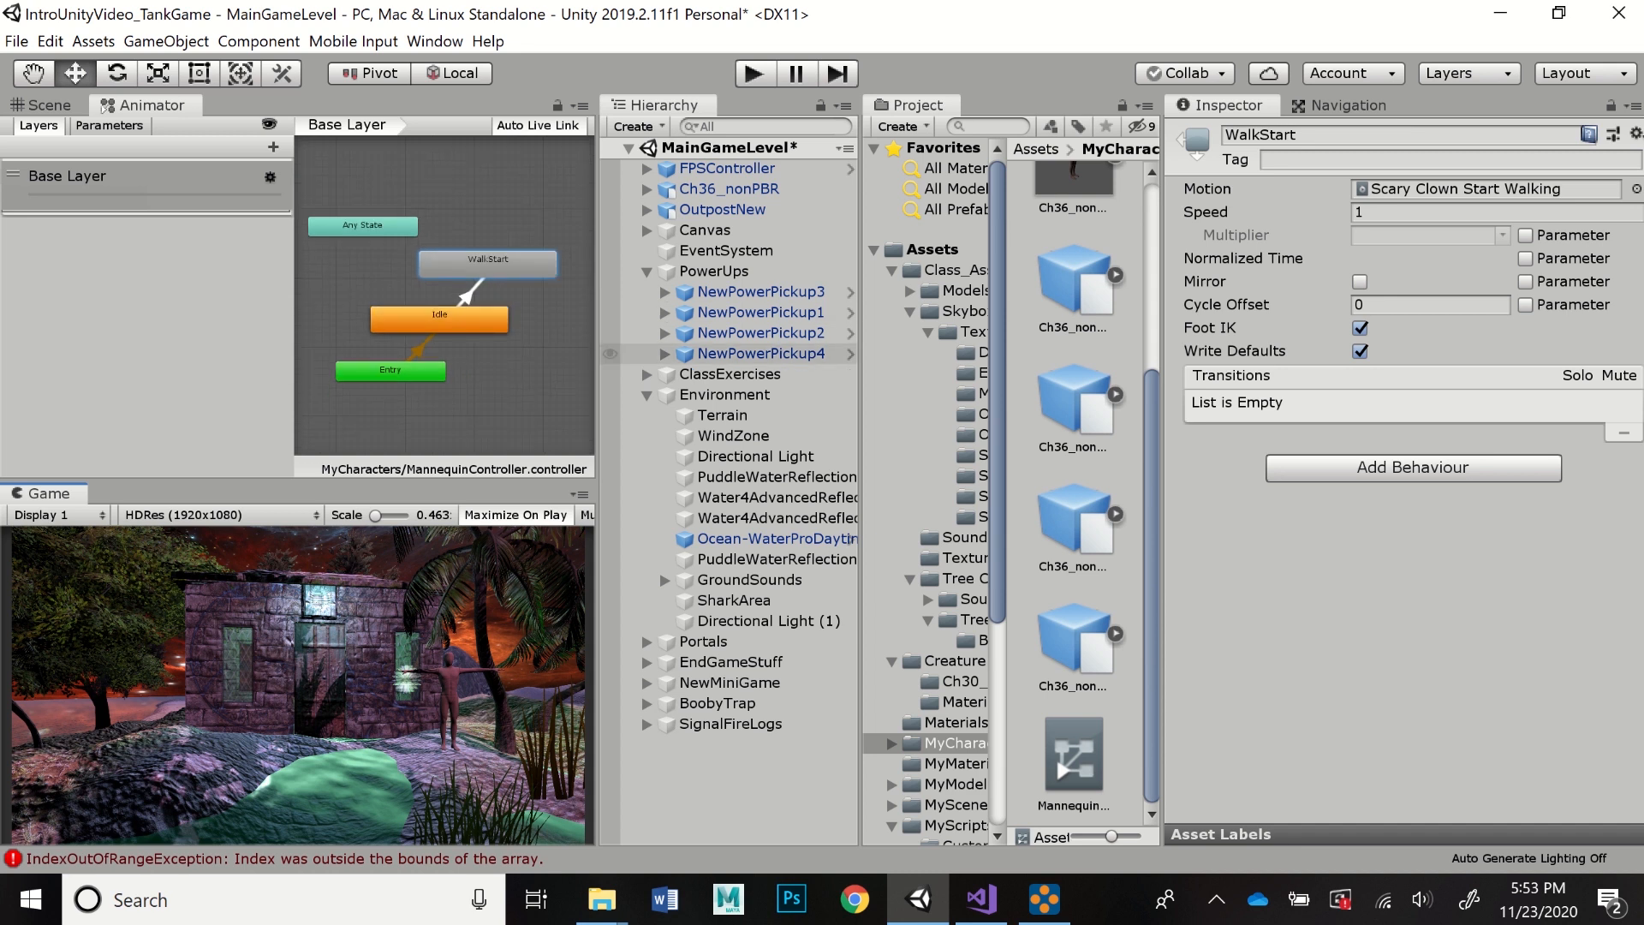
pyautogui.rightClick(522, 178)
pyautogui.moveTo(770, 190)
pyautogui.click(822, 190)
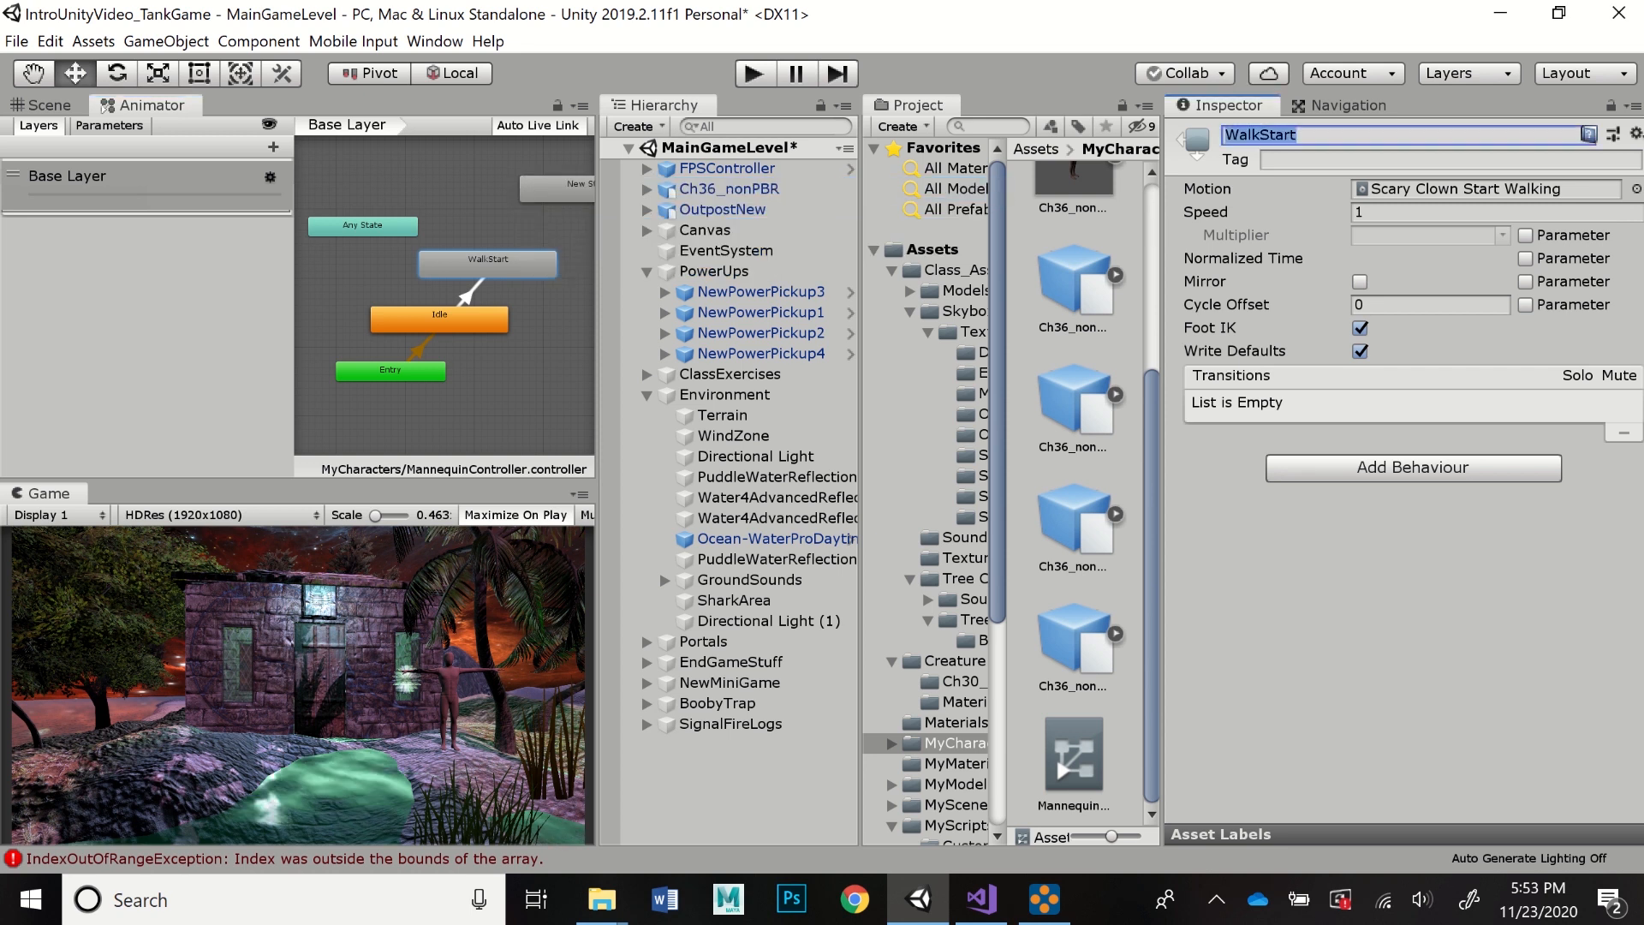
pyautogui.click(563, 190)
pyautogui.click(1318, 135)
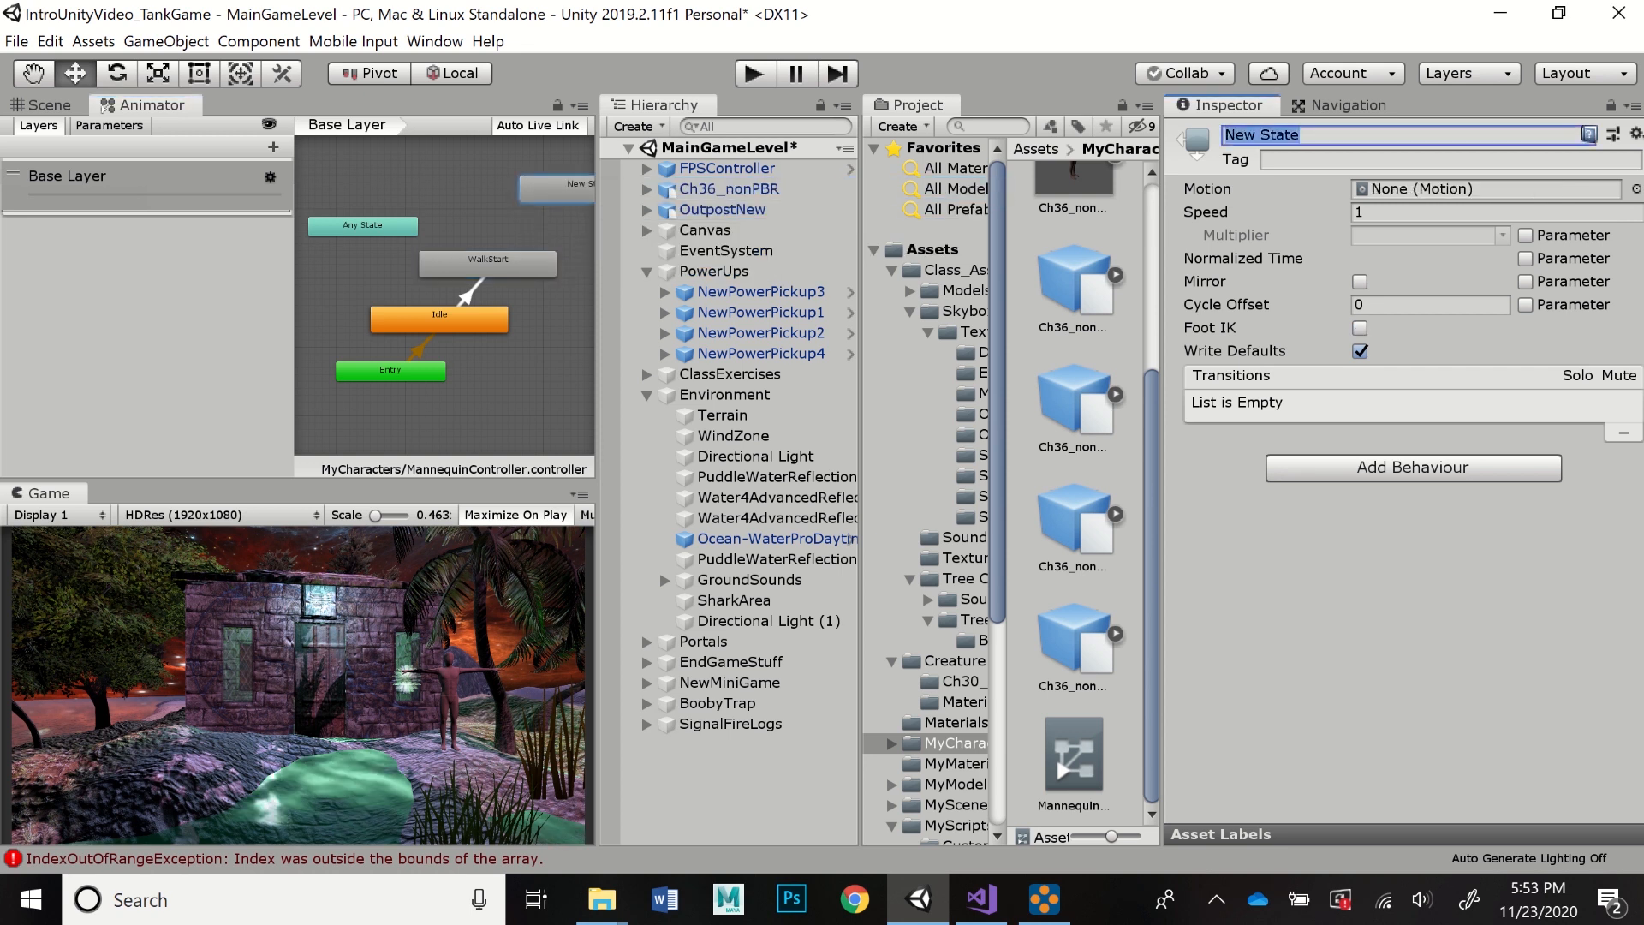
pyautogui.write('Walk')
pyautogui.press('Return')
pyautogui.moveTo(561, 189); pyautogui.dragTo(509, 210)
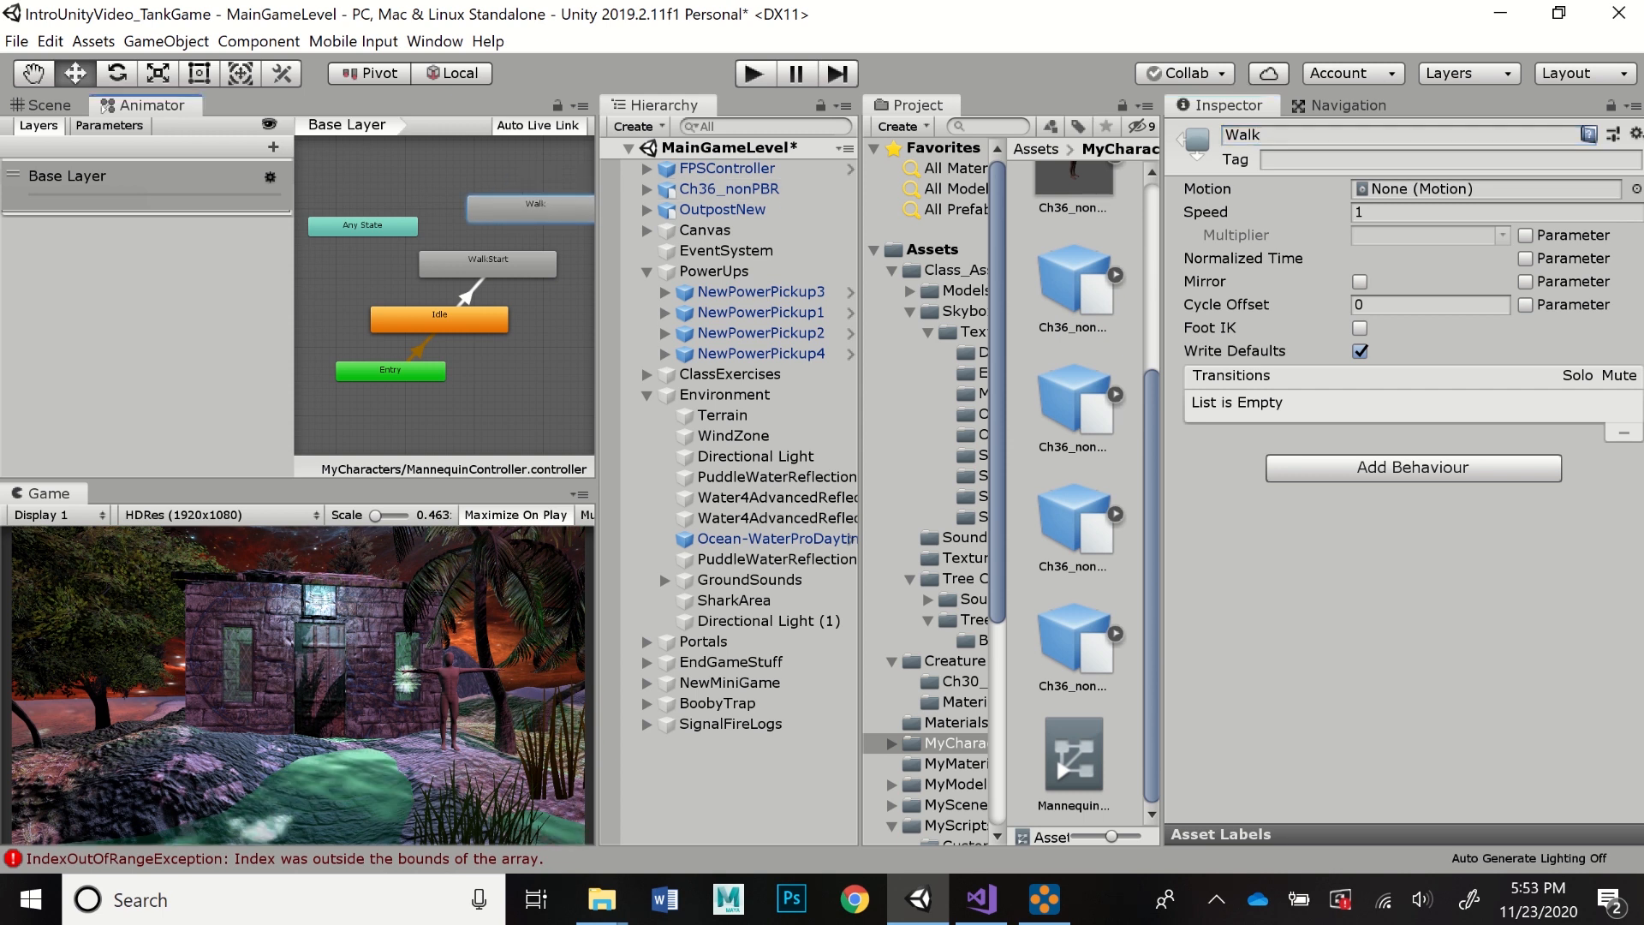
# - Widen the Animator window and narrow its layers pane to give the state graph more room
pyautogui.moveTo(597, 323); pyautogui.dragTo(715, 330)
pyautogui.scroll(2, 625, 337)
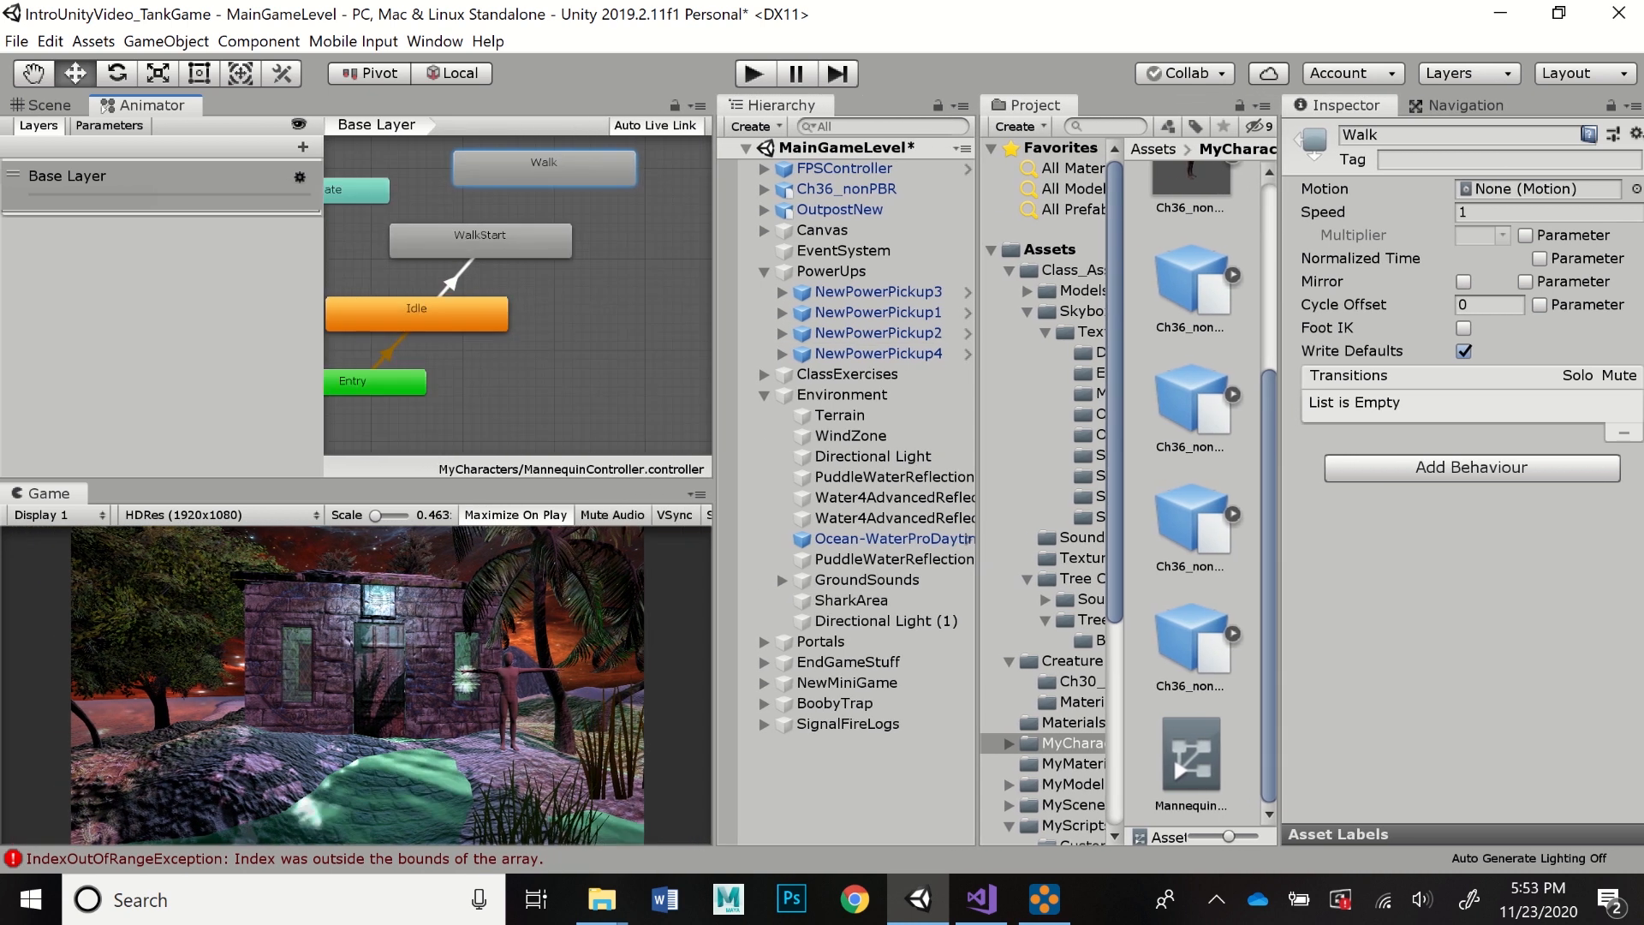
pyautogui.moveTo(324, 299); pyautogui.dragTo(194, 299)
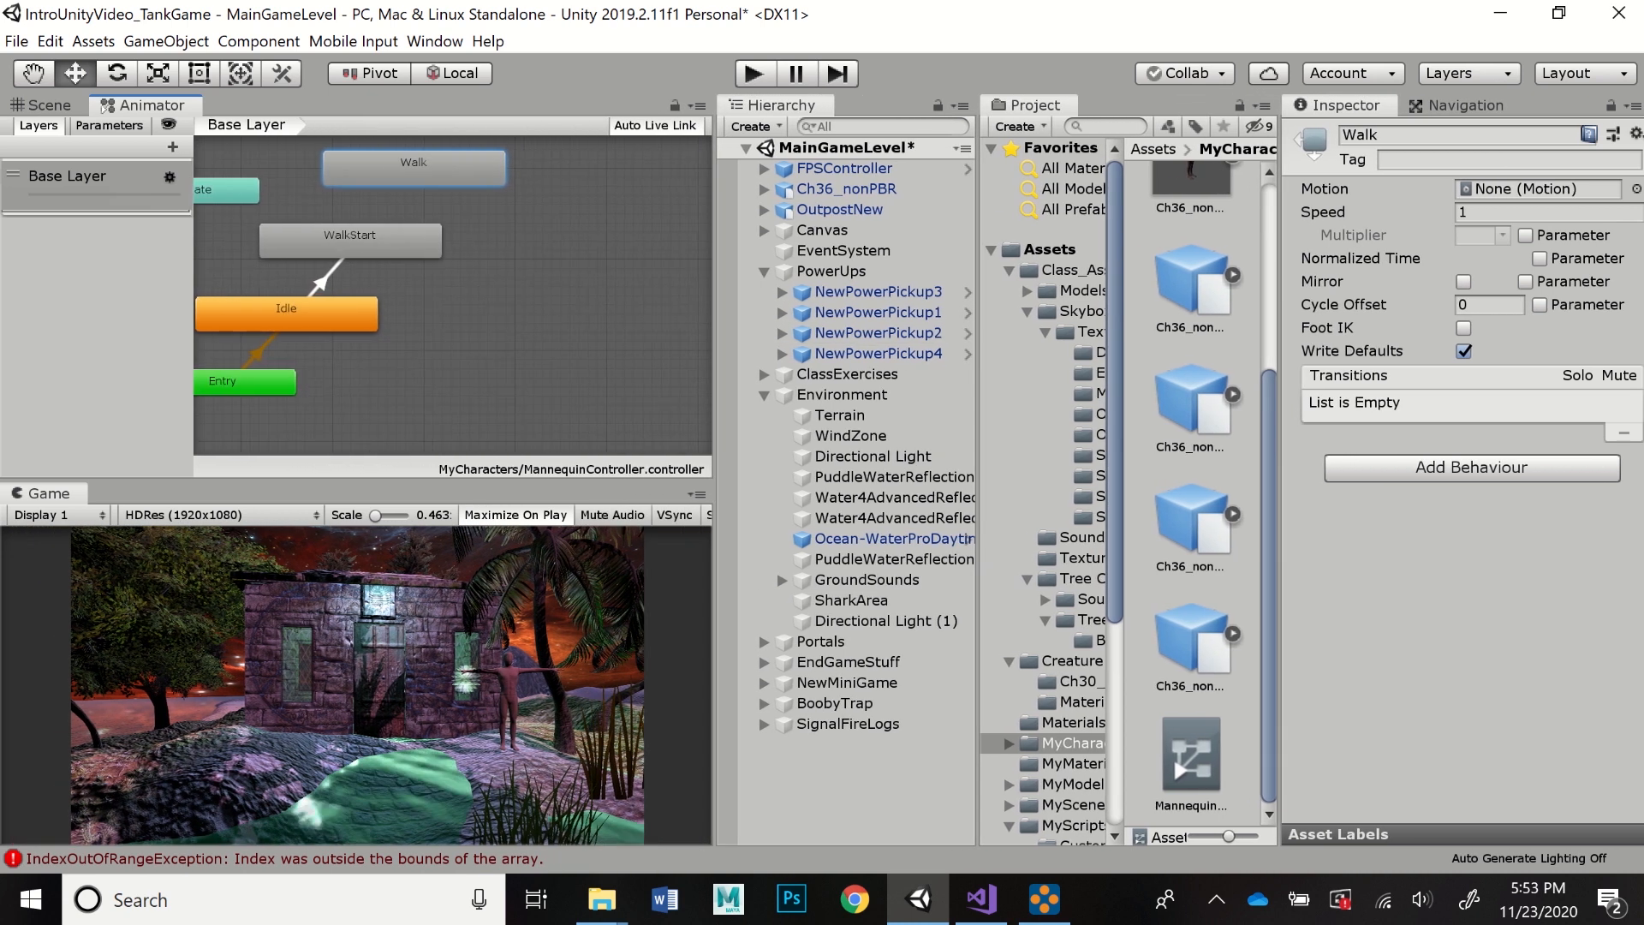
pyautogui.moveTo(513, 302); pyautogui.dragTo(665, 347, button='middle')
pyautogui.scroll(2, 665, 347)
pyautogui.scroll(2, 644, 325)
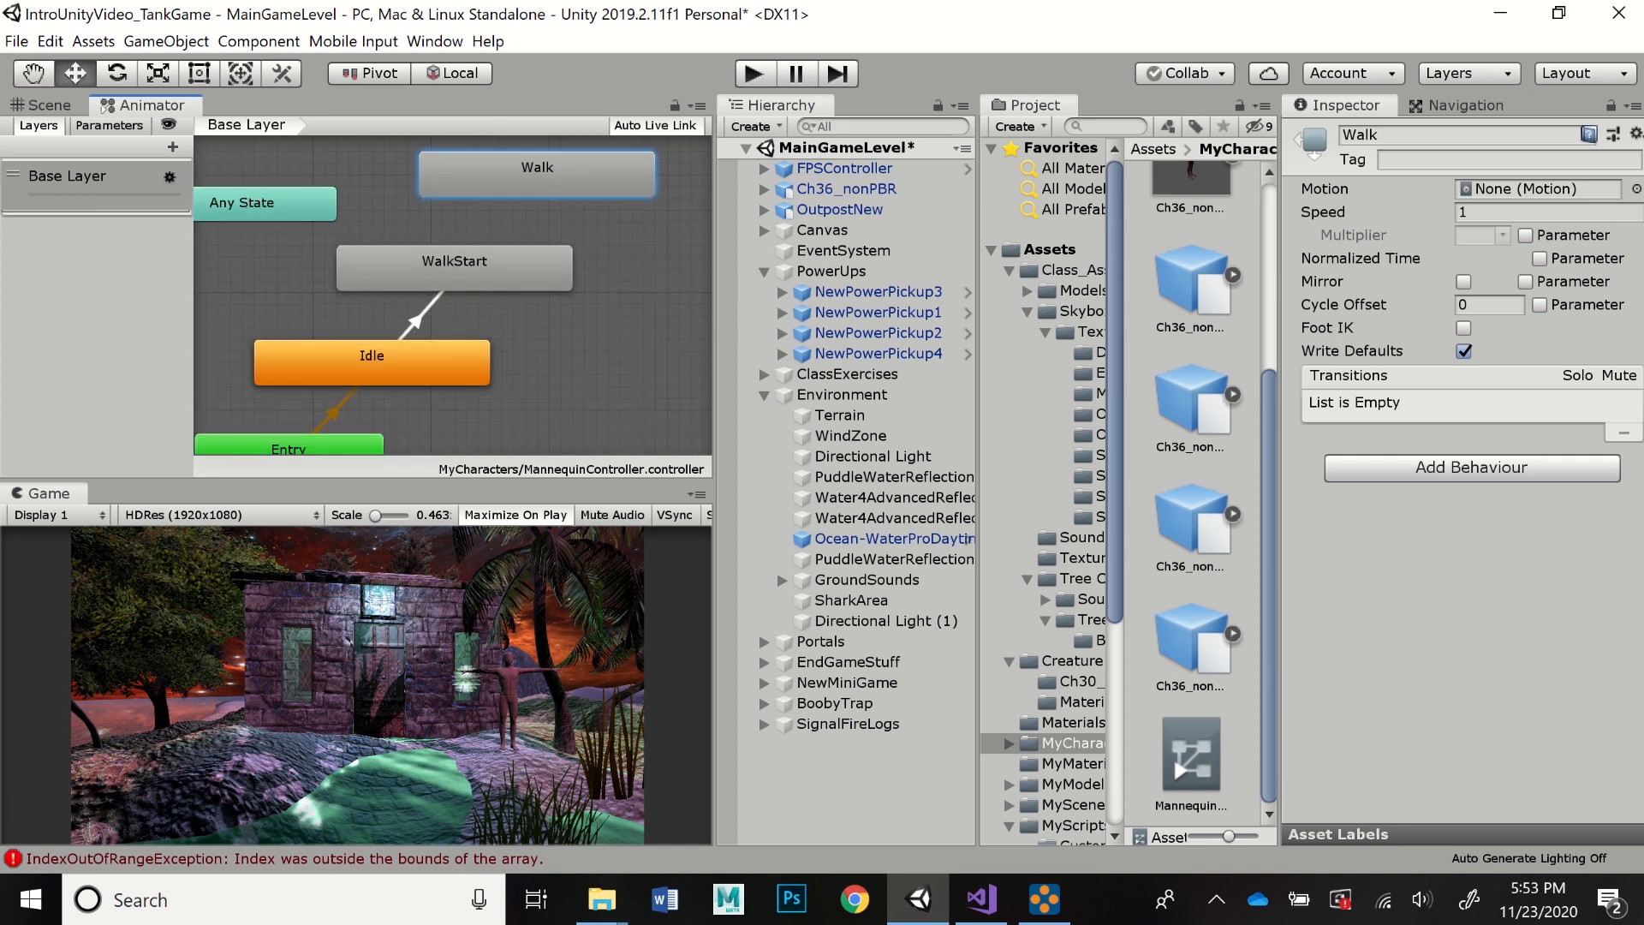
pyautogui.scroll(-1, 638, 329)
pyautogui.scroll(1, 525, 338)
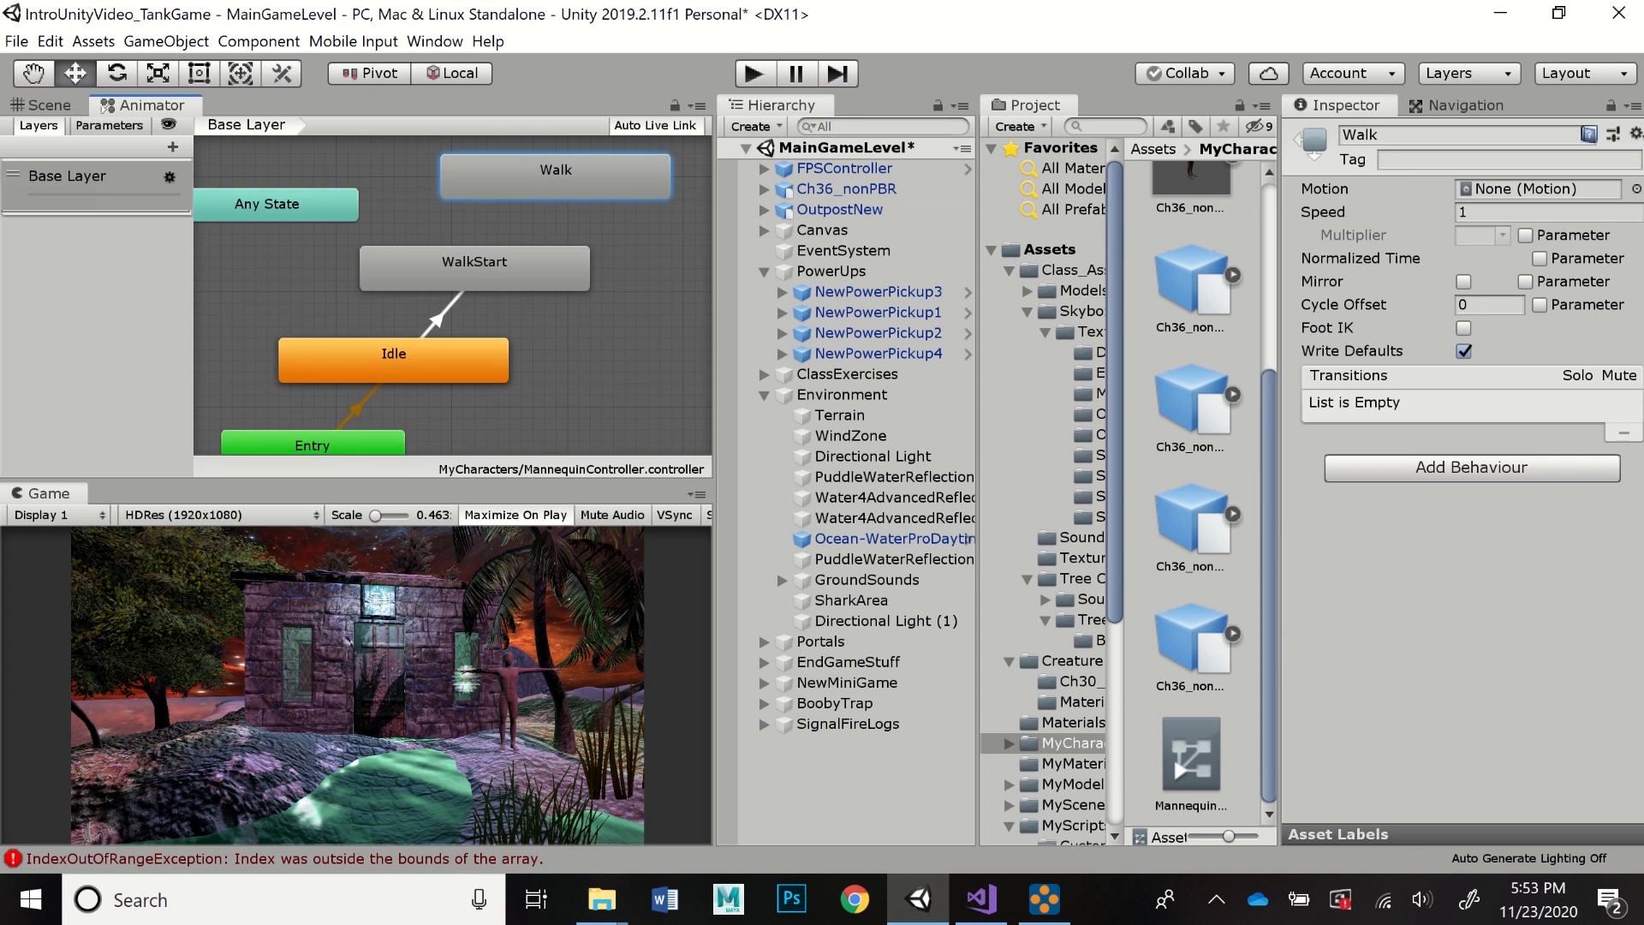
# - Assign the Scary Clown Walk clip as the Walk state's motion and enable Foot IK for it
pyautogui.click(1636, 189)
pyautogui.moveTo(1273, 223); pyautogui.dragTo(1273, 664)
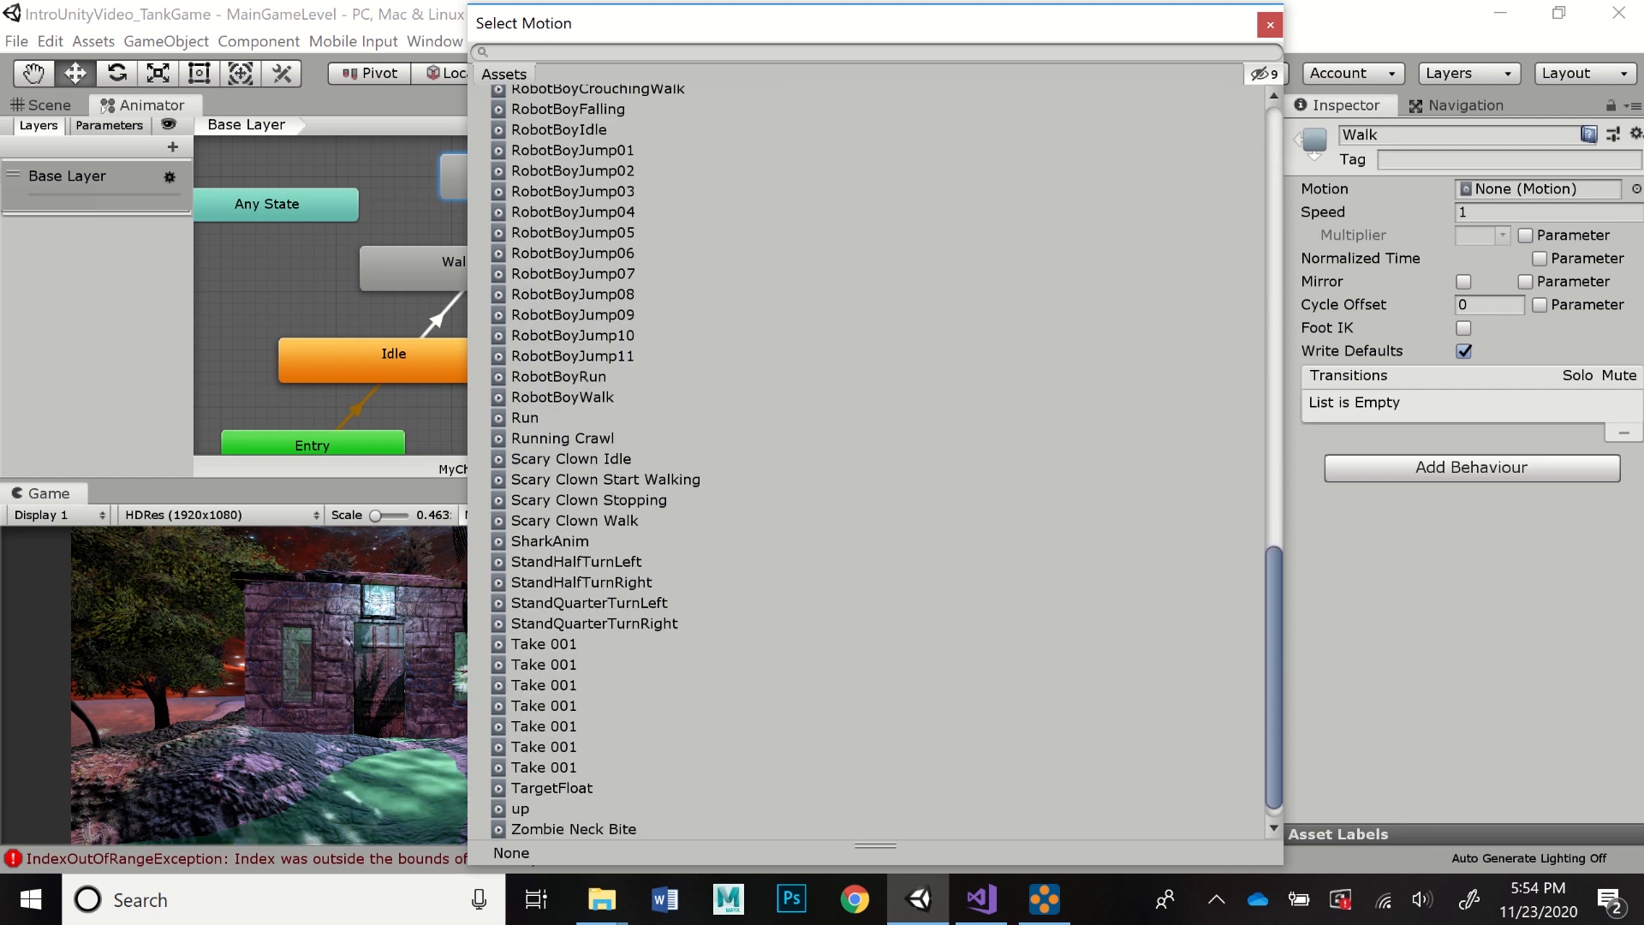
pyautogui.click(575, 520)
pyautogui.click(1269, 25)
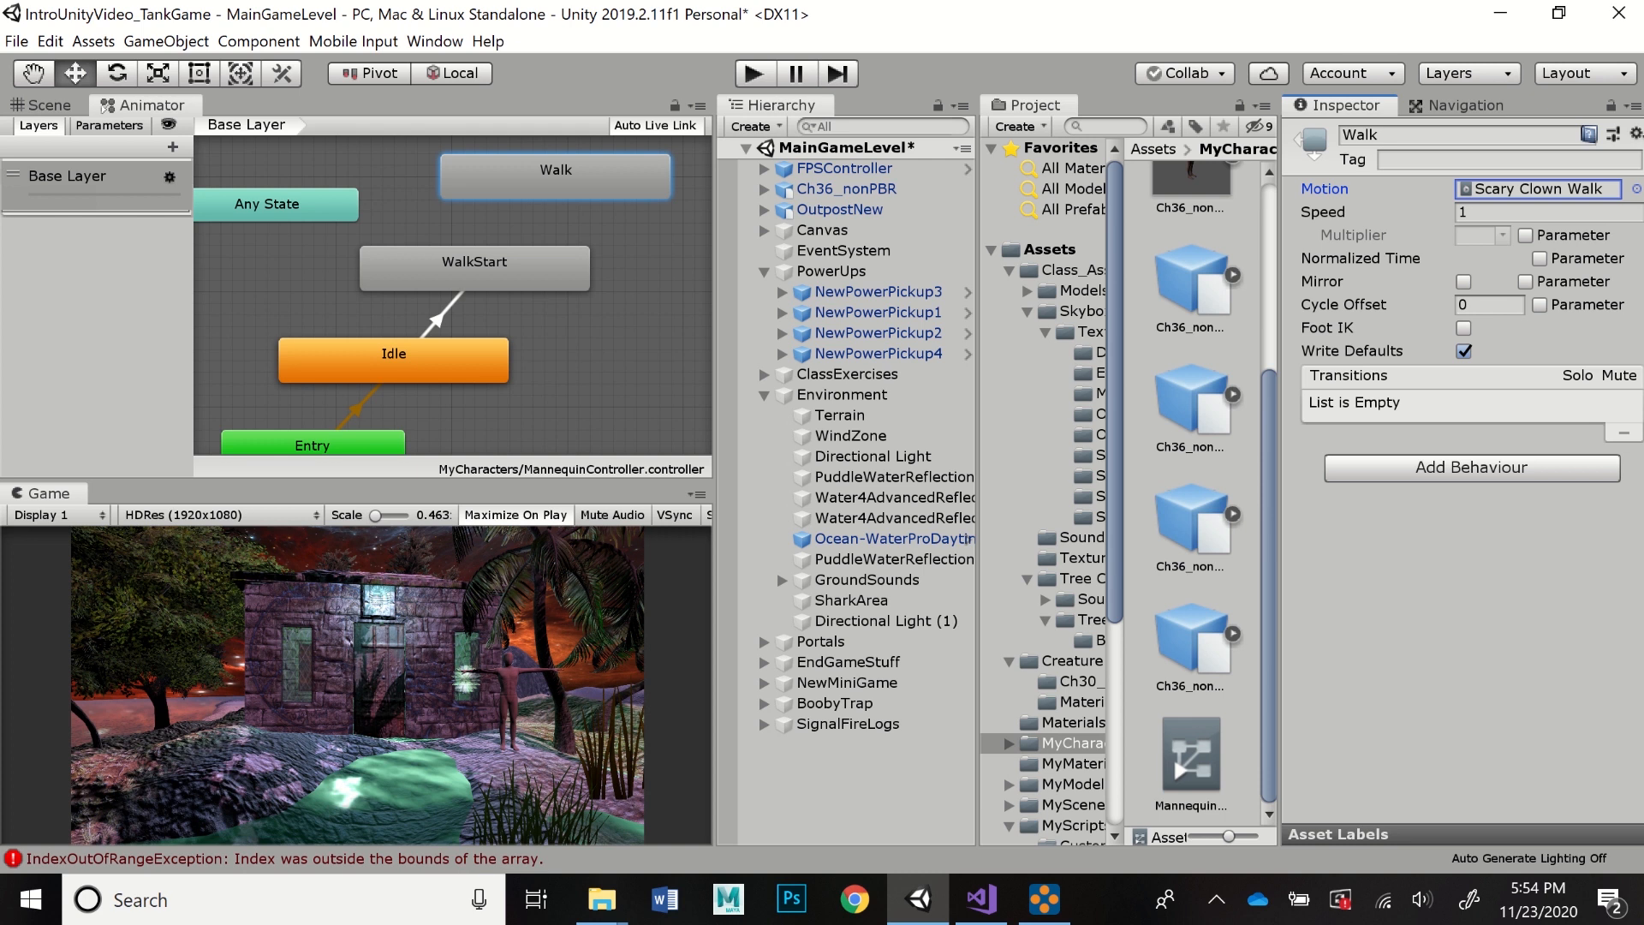
pyautogui.click(1463, 328)
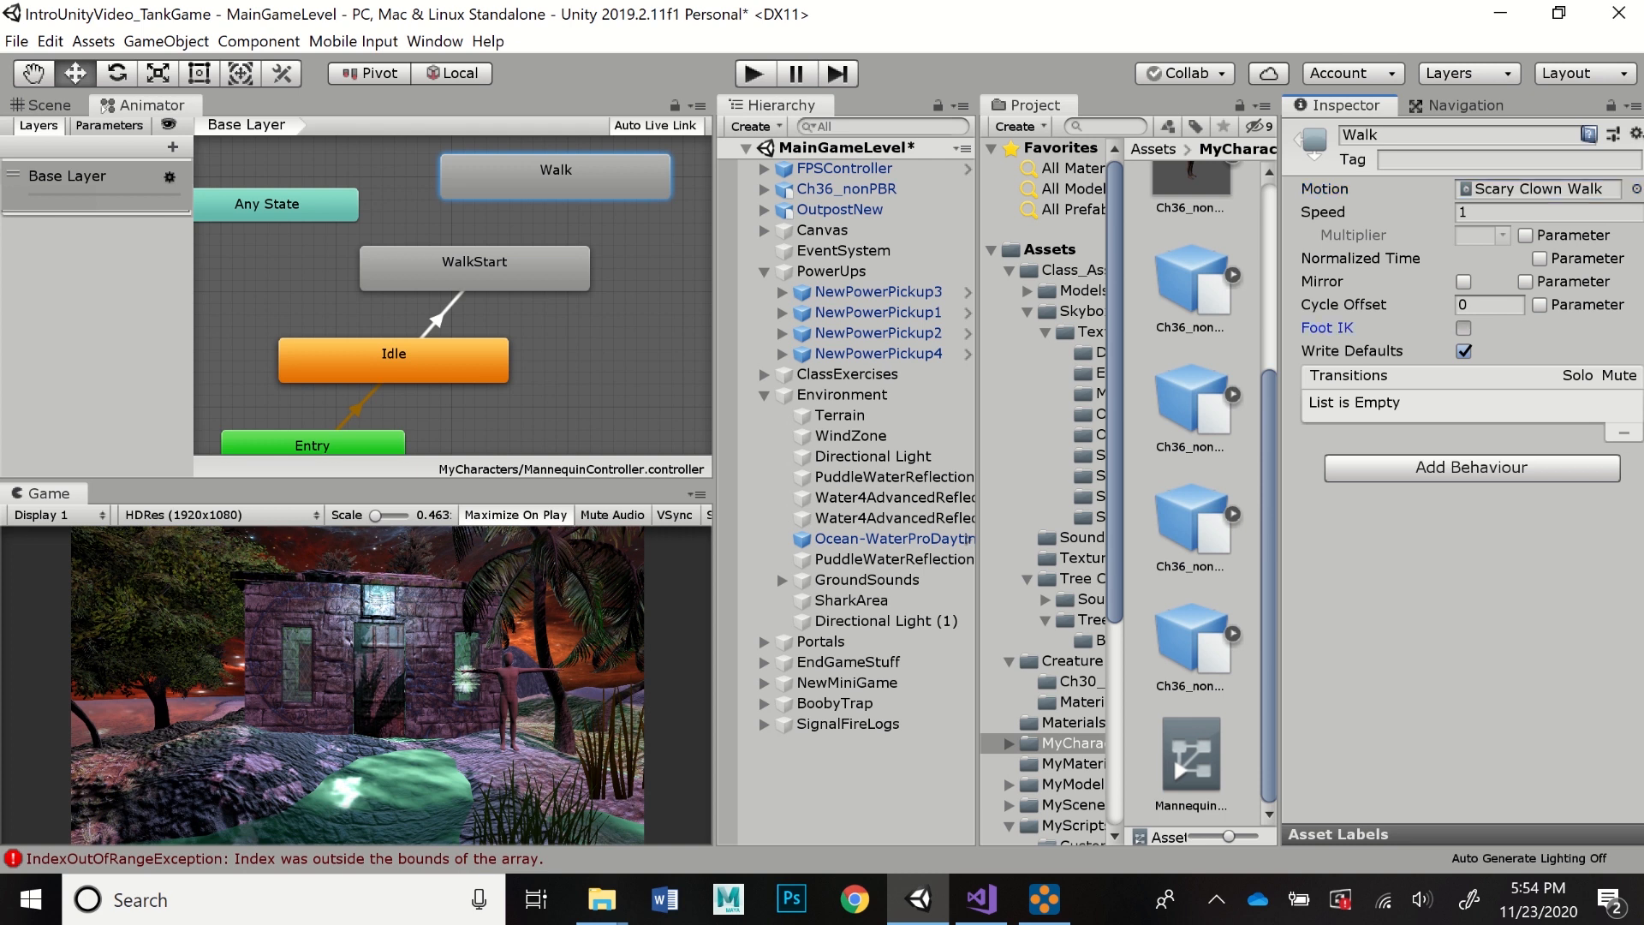
# - Make a transition from WalkStart to Walk
pyautogui.click(402, 261)
pyautogui.rightClick(402, 259)
pyautogui.click(514, 277)
pyautogui.click(548, 180)
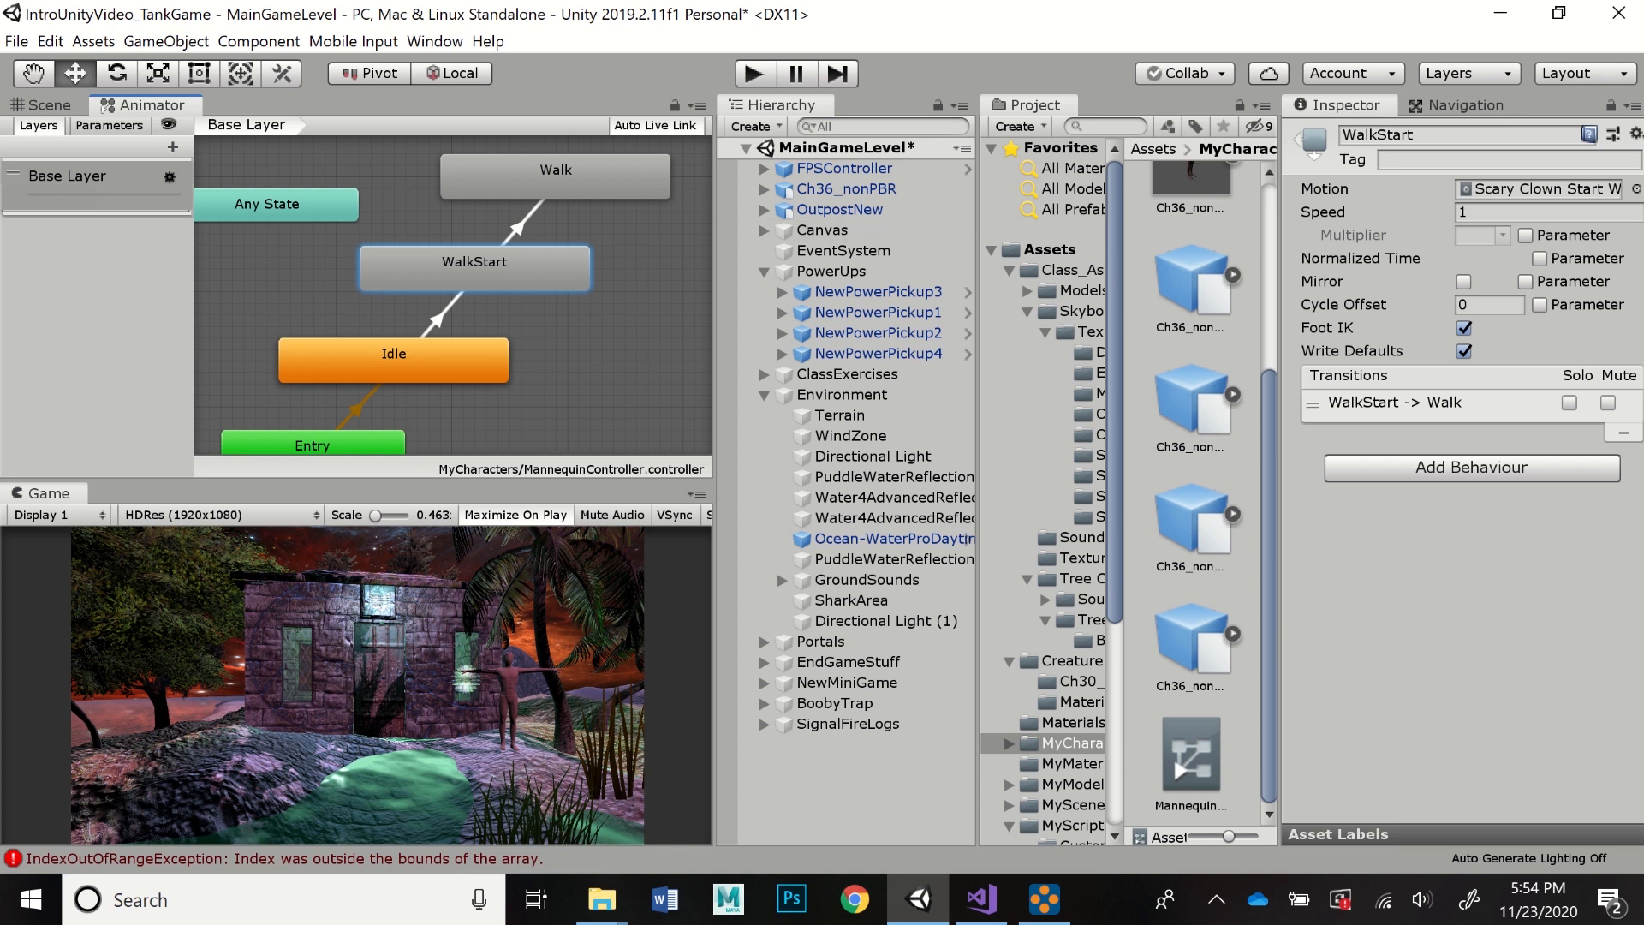
# - Examine the settings of the WalkStart to Walk and Idle to WalkStart transitions and of the Walk state
pyautogui.click(523, 221)
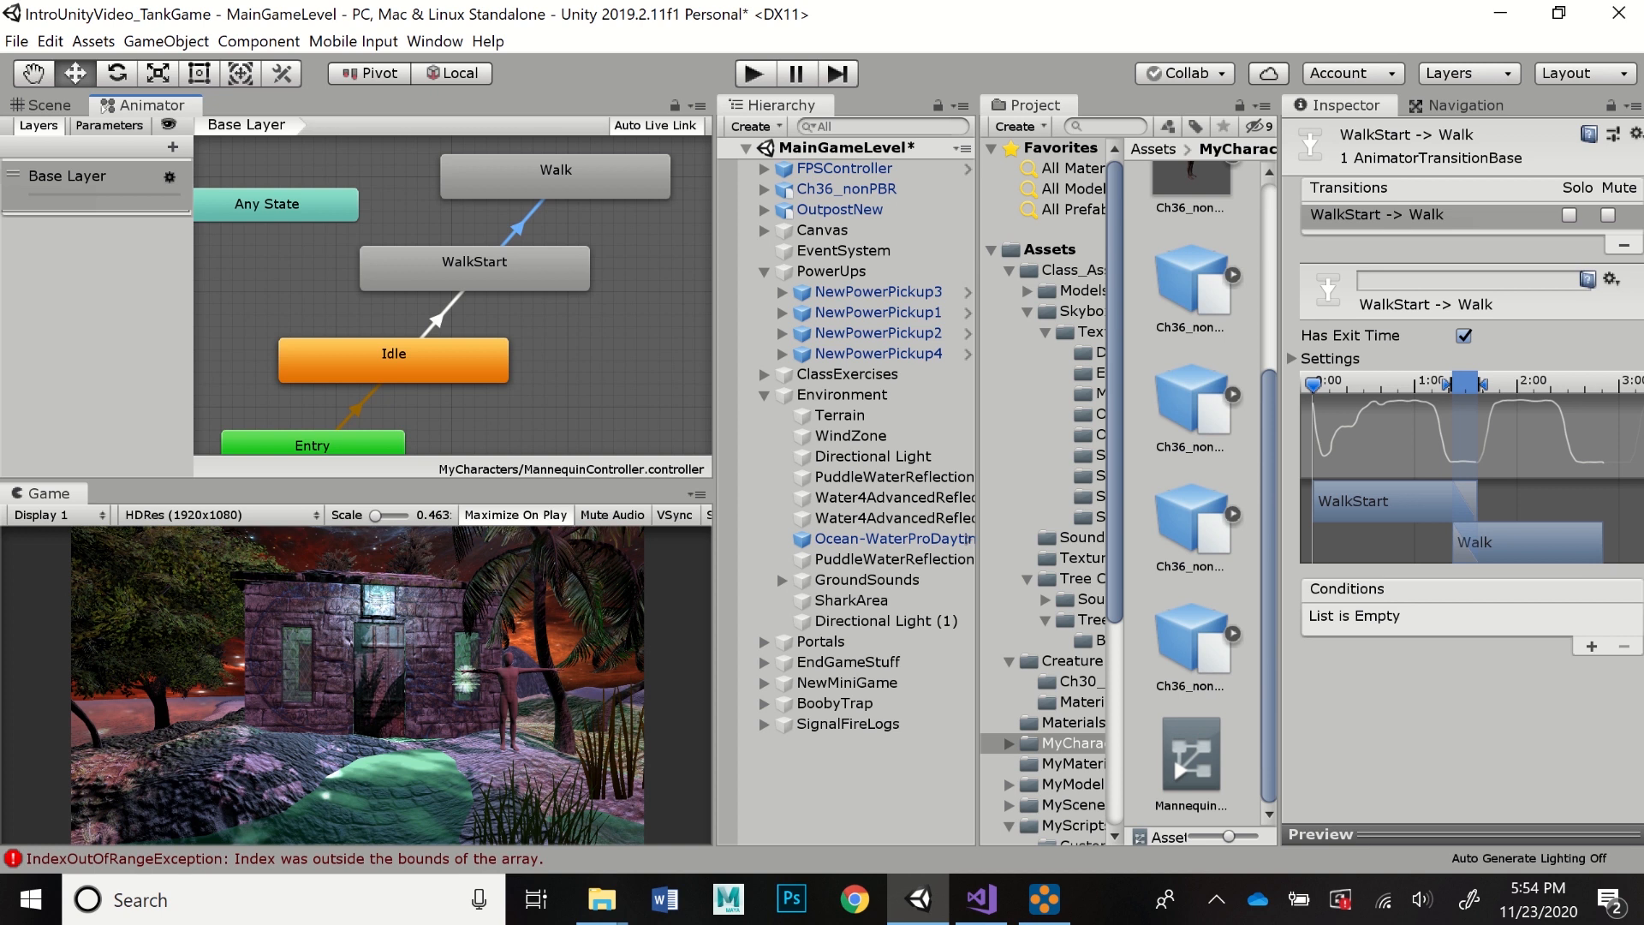
pyautogui.click(438, 317)
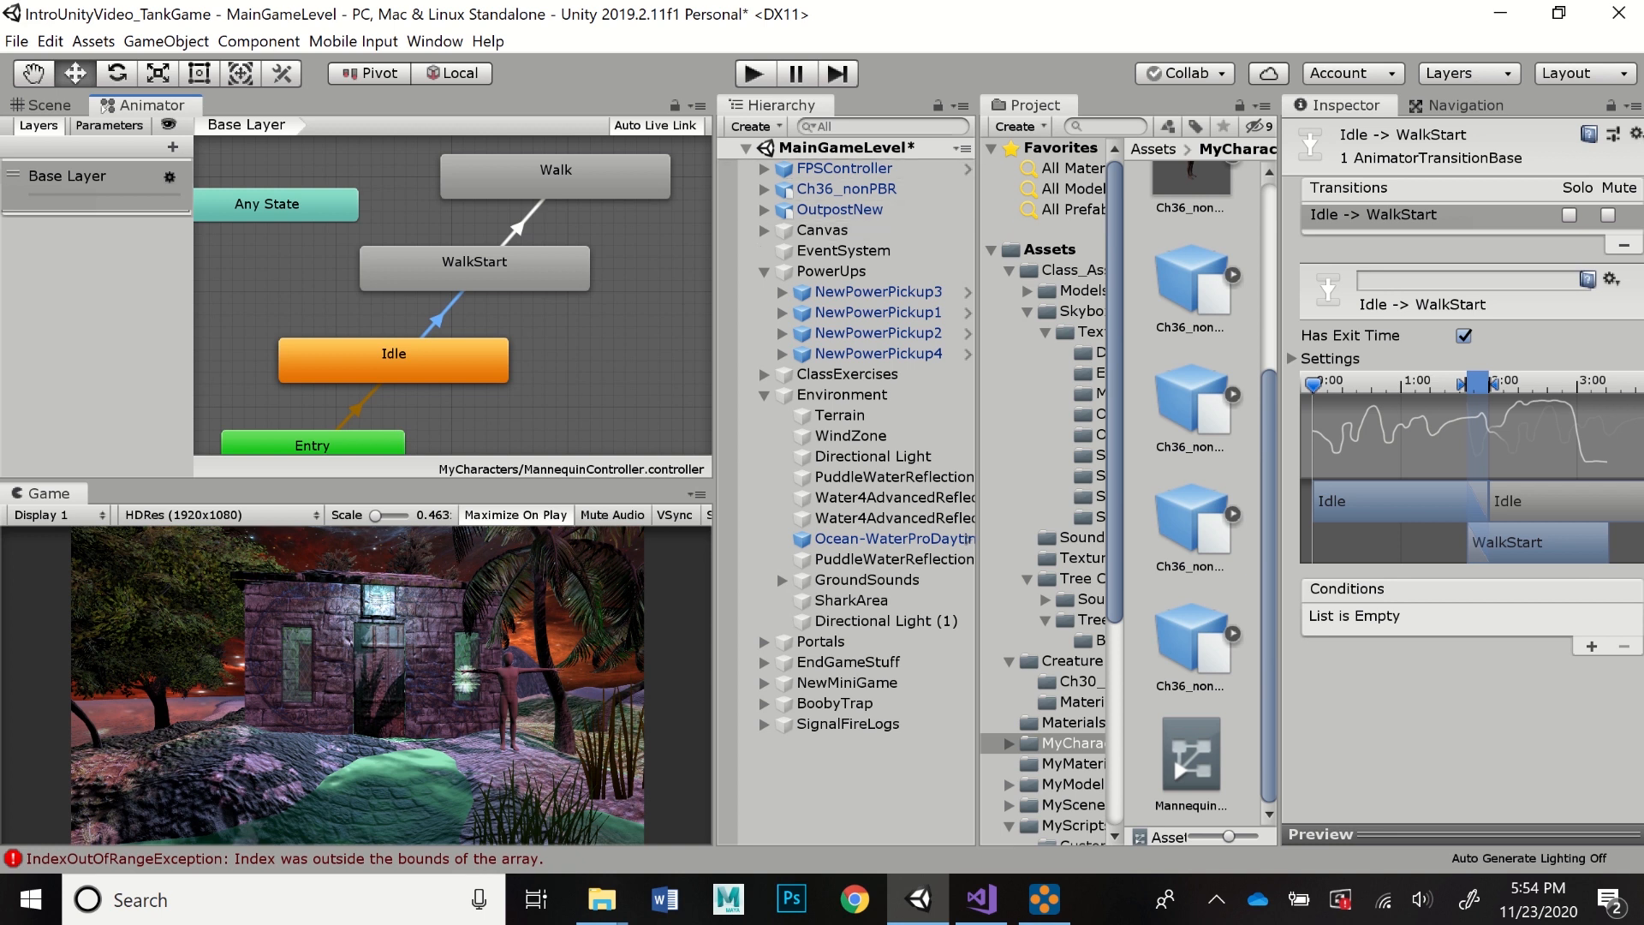
pyautogui.click(555, 177)
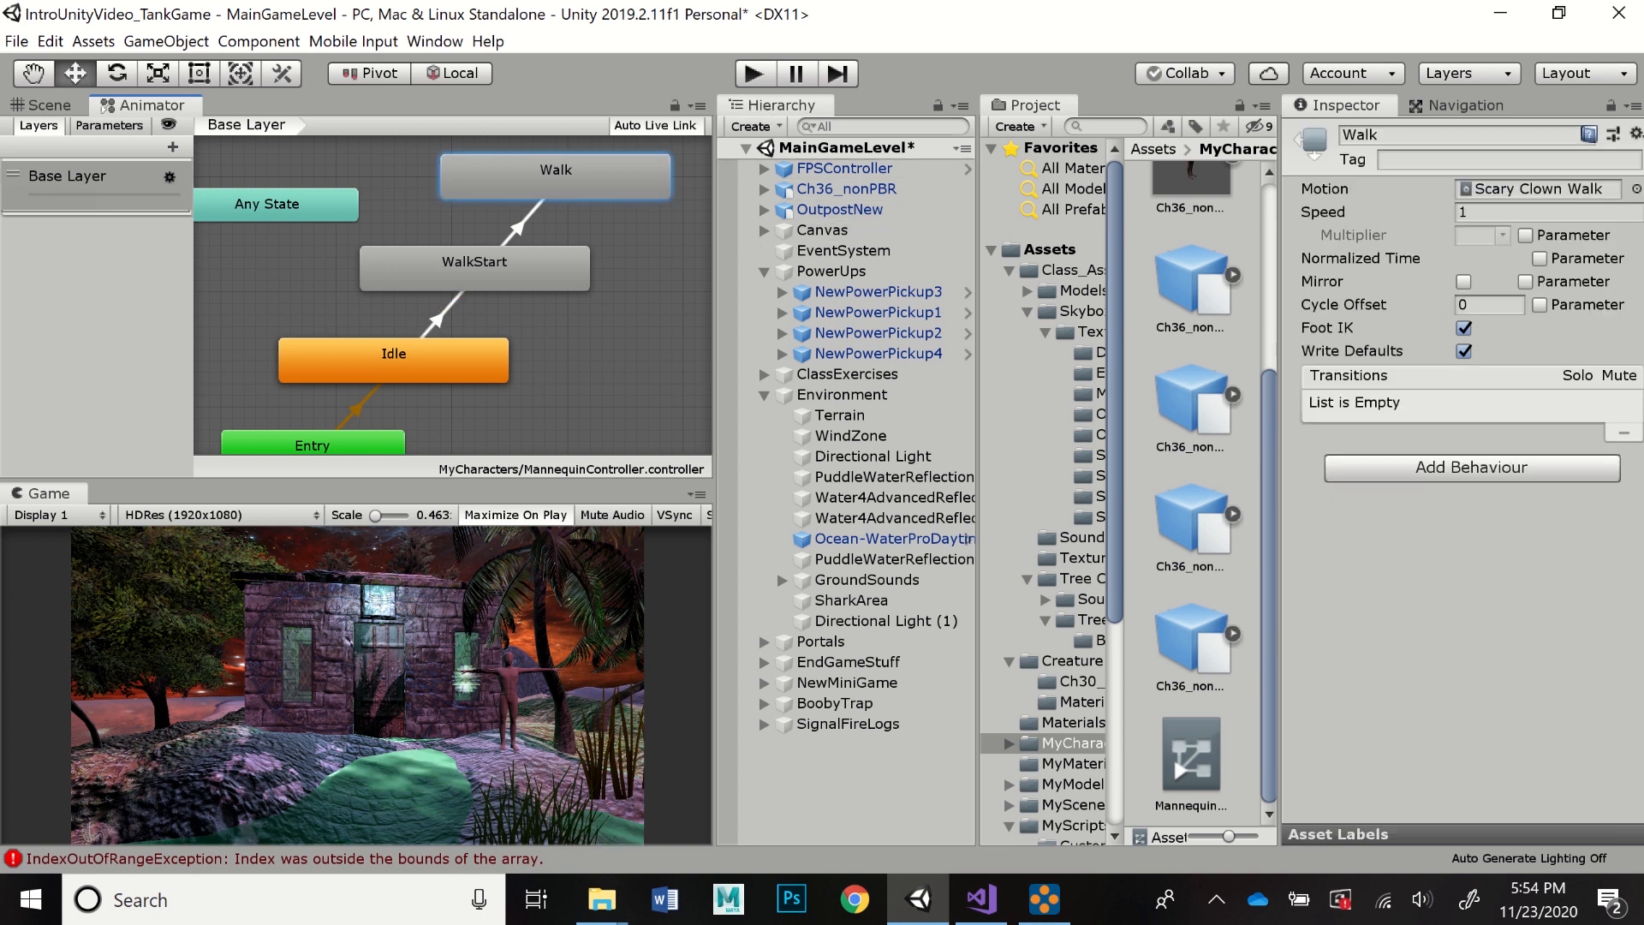
# - Play-test the scene to watch the character run through Idle, WalkStart and Walk, and stop it
pyautogui.click(755, 73)
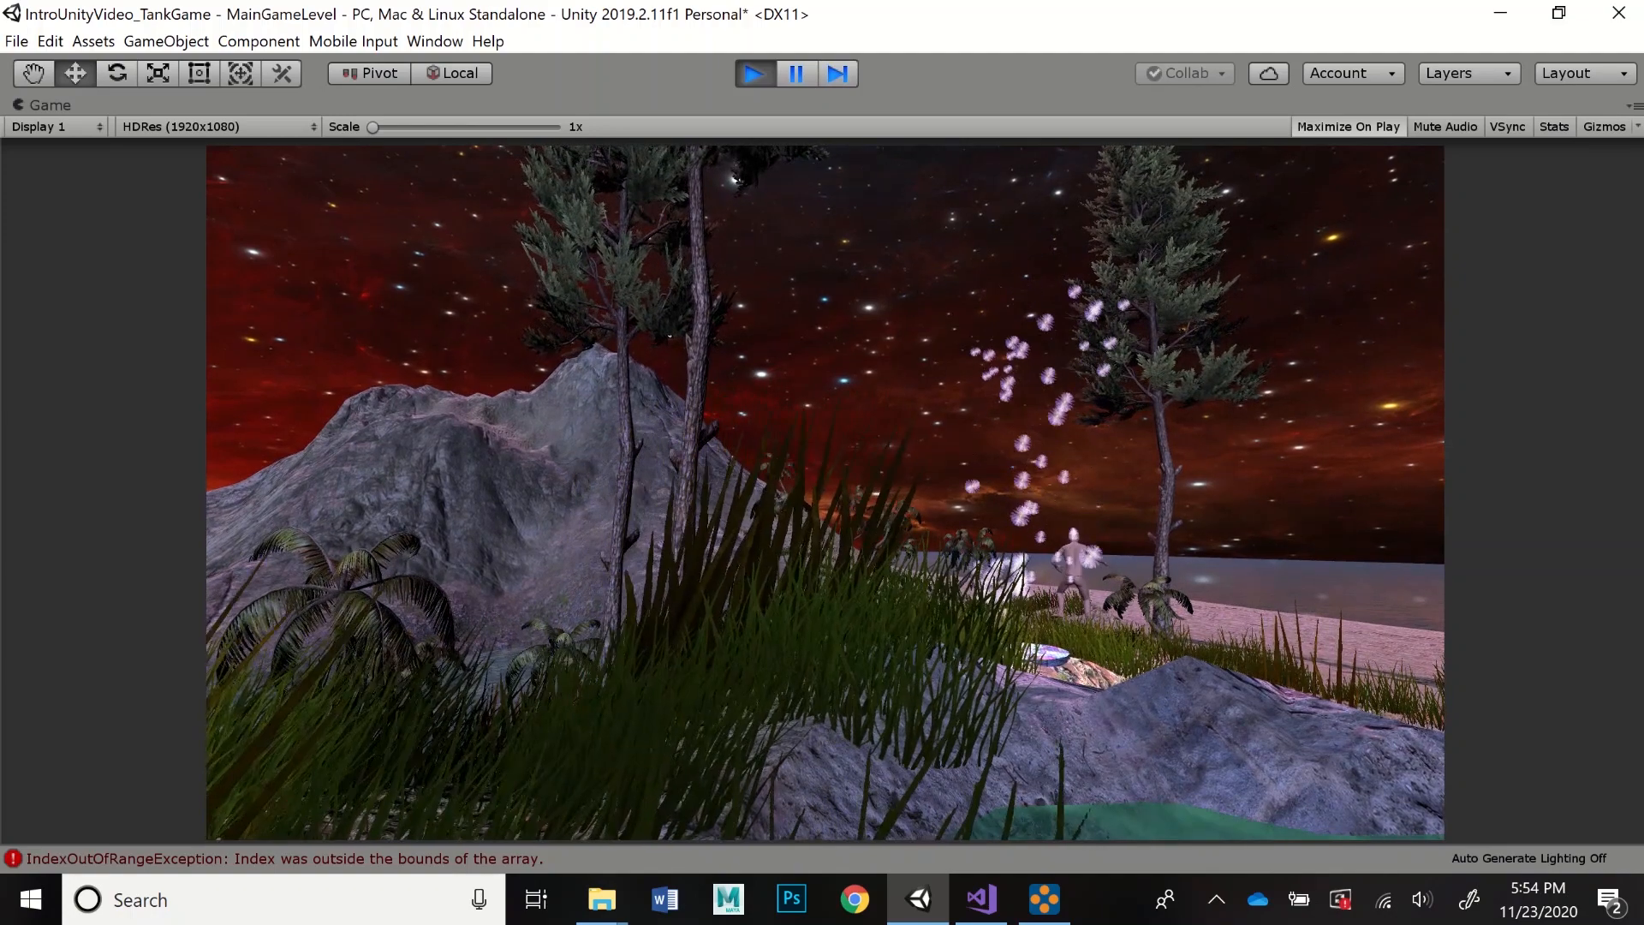
pyautogui.hotkey('ctrl', 'p')
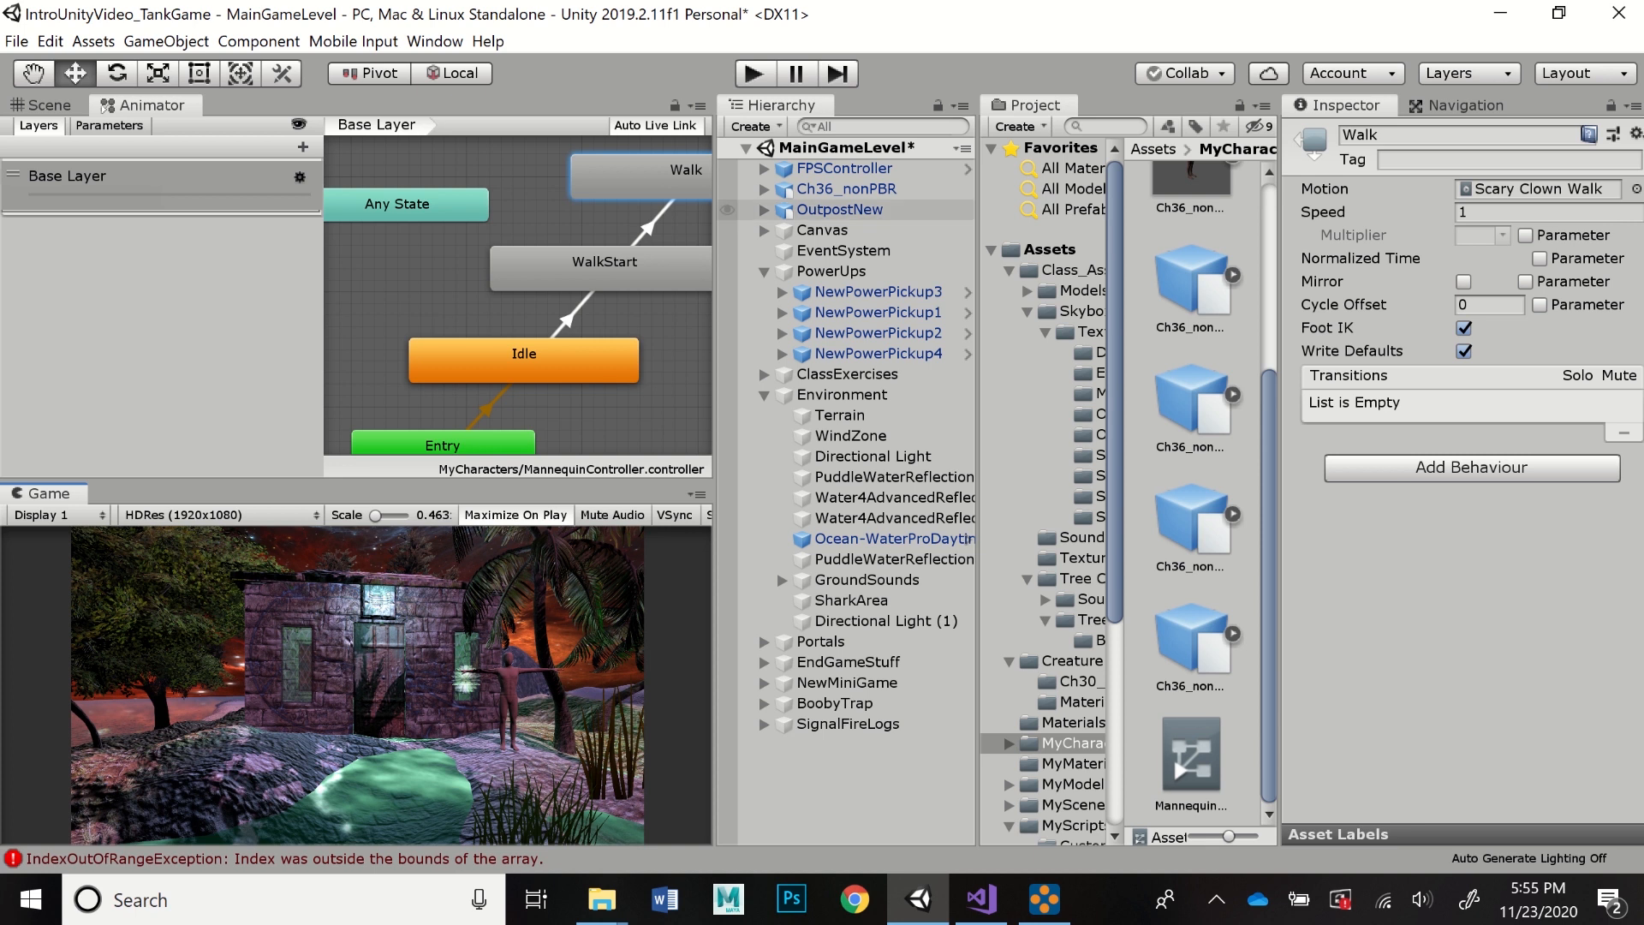
# - Enable the Follow Basic script on the Ch36_nonPBR character
pyautogui.click(843, 189)
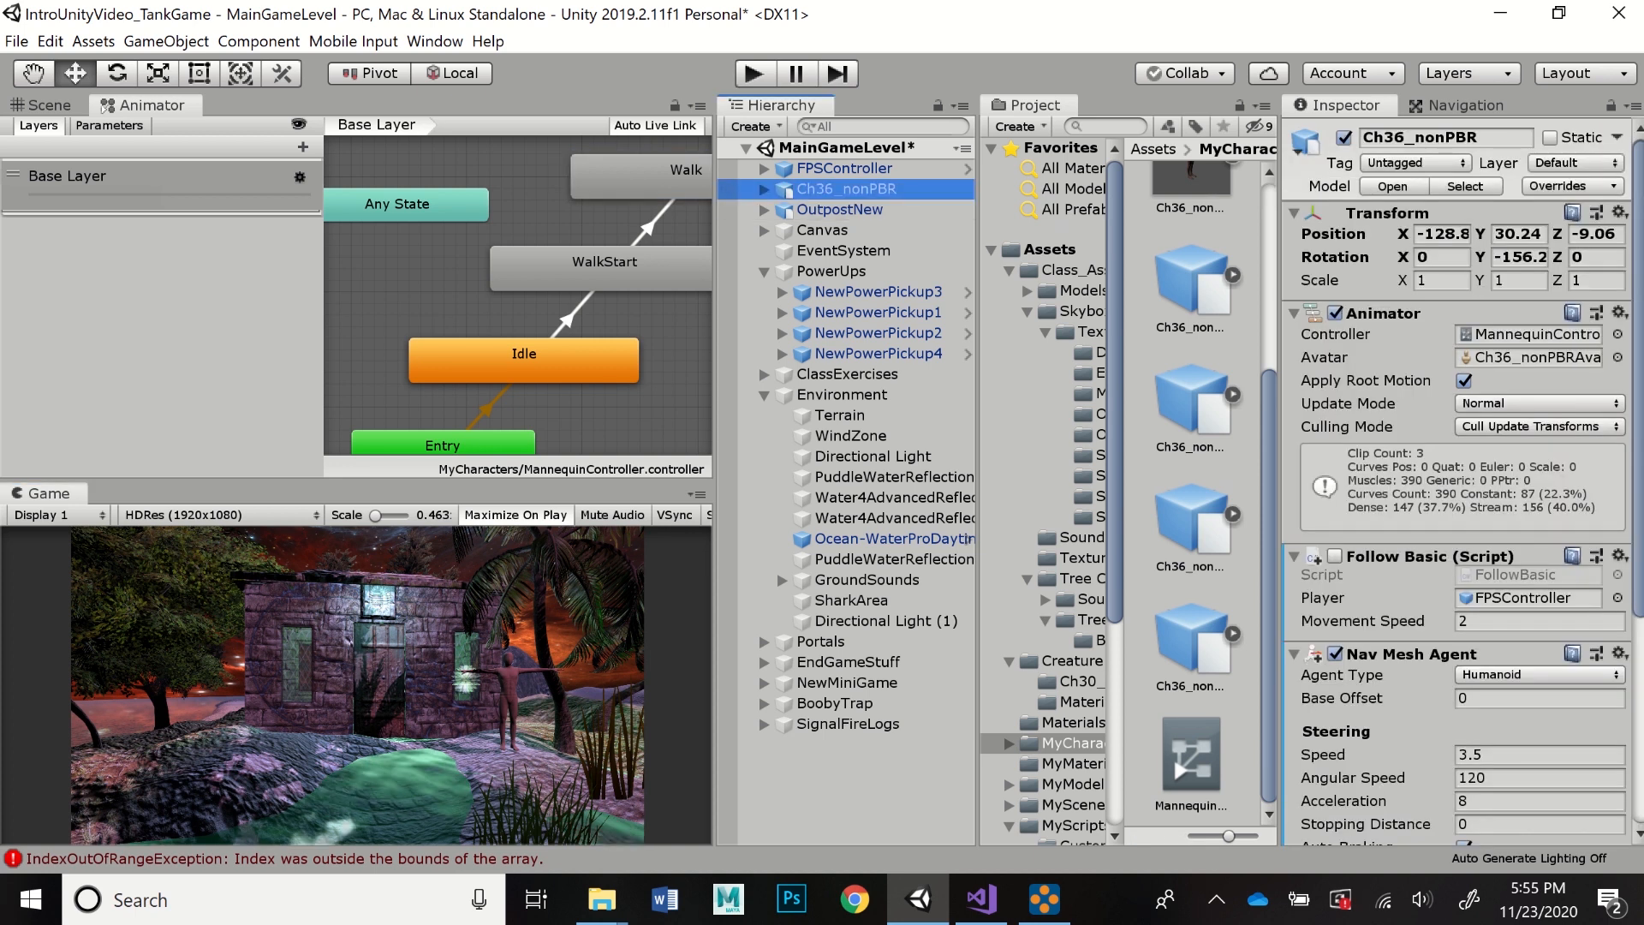
pyautogui.moveTo(1637, 386)
pyautogui.mouseDown()
pyautogui.moveTo(1637, 601)
pyautogui.moveTo(1637, 385)
pyautogui.mouseUp()
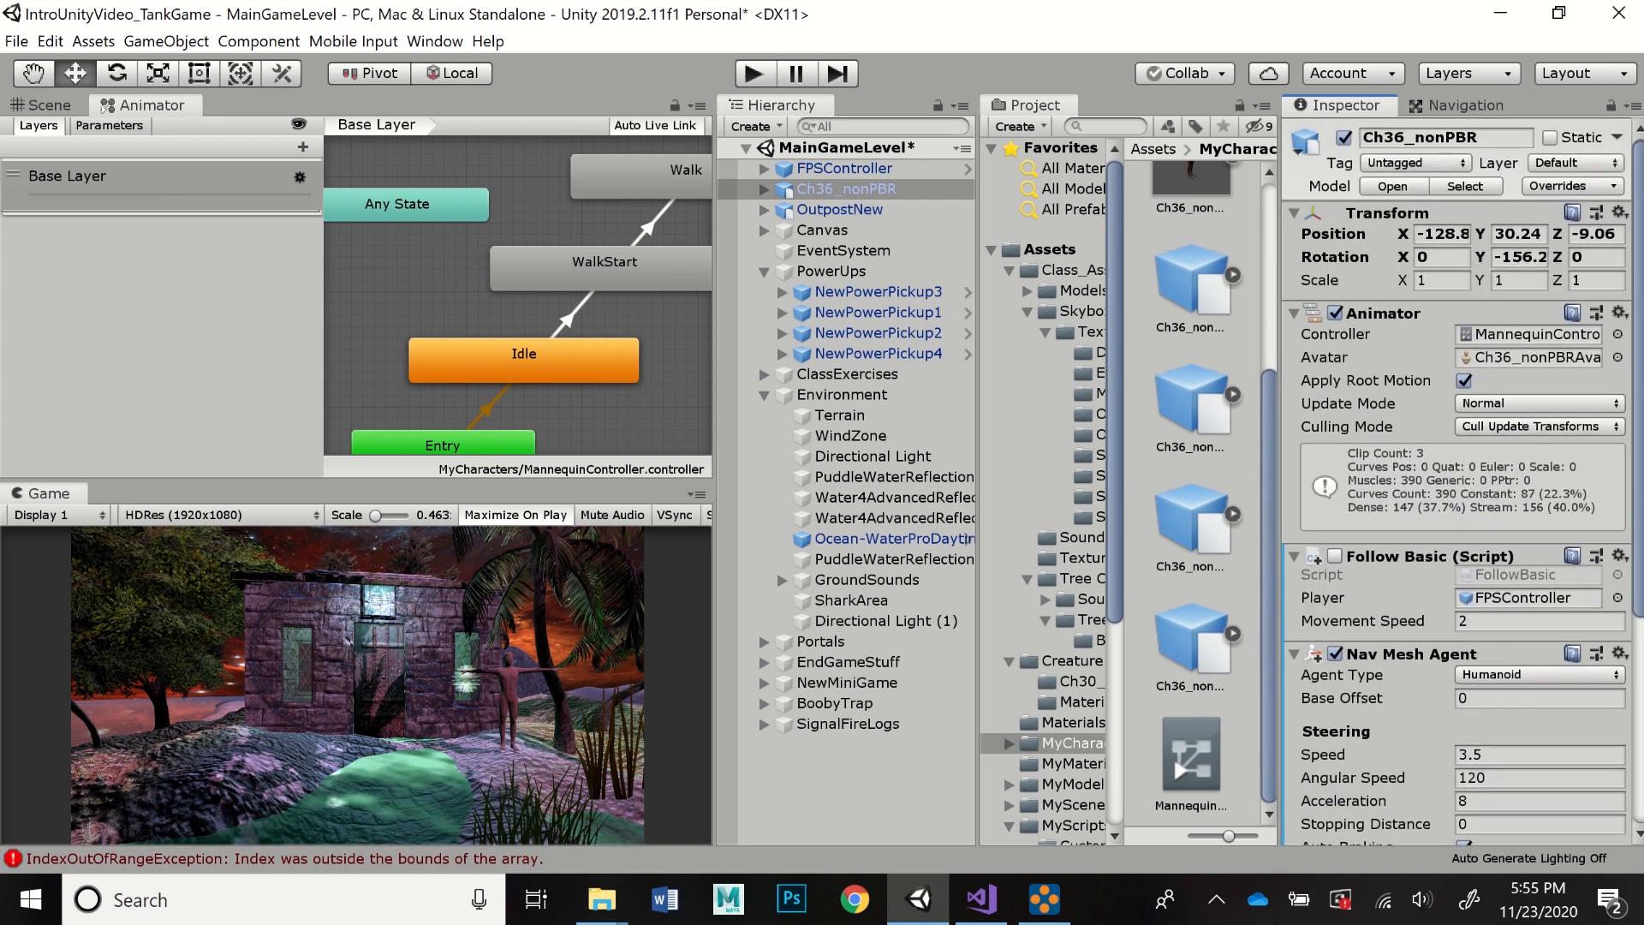
pyautogui.scroll(-3, 1456, 480)
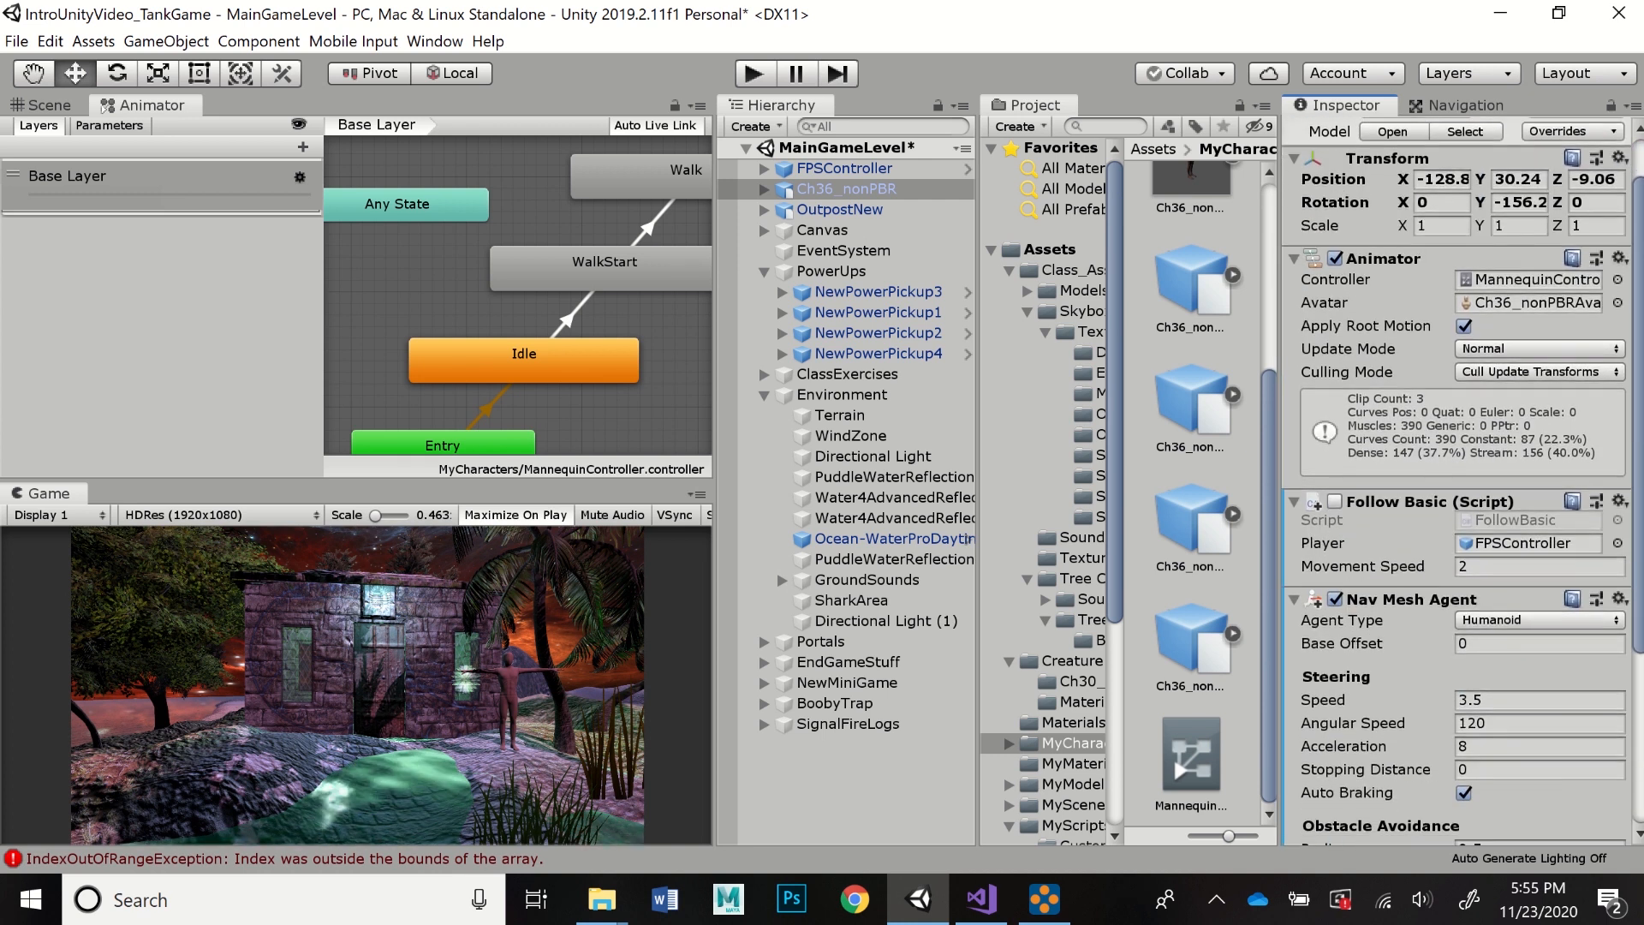
pyautogui.click(1335, 441)
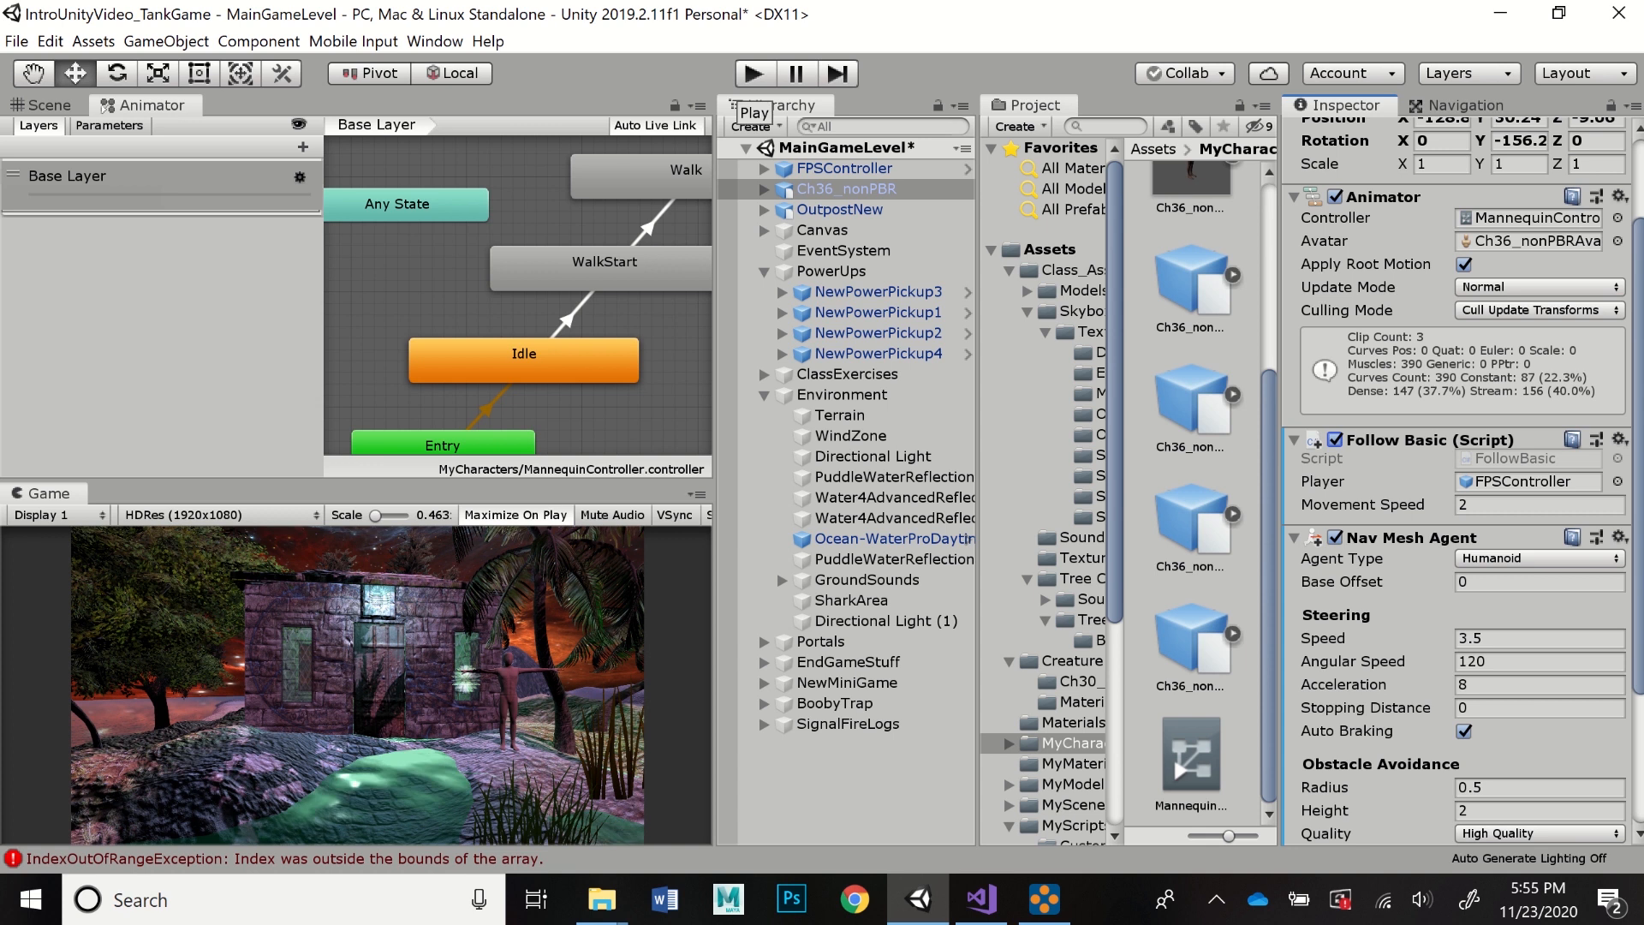
# - Play-test the scene, moving the player away to check how the walking character follows, and stop it
pyautogui.click(753, 74)
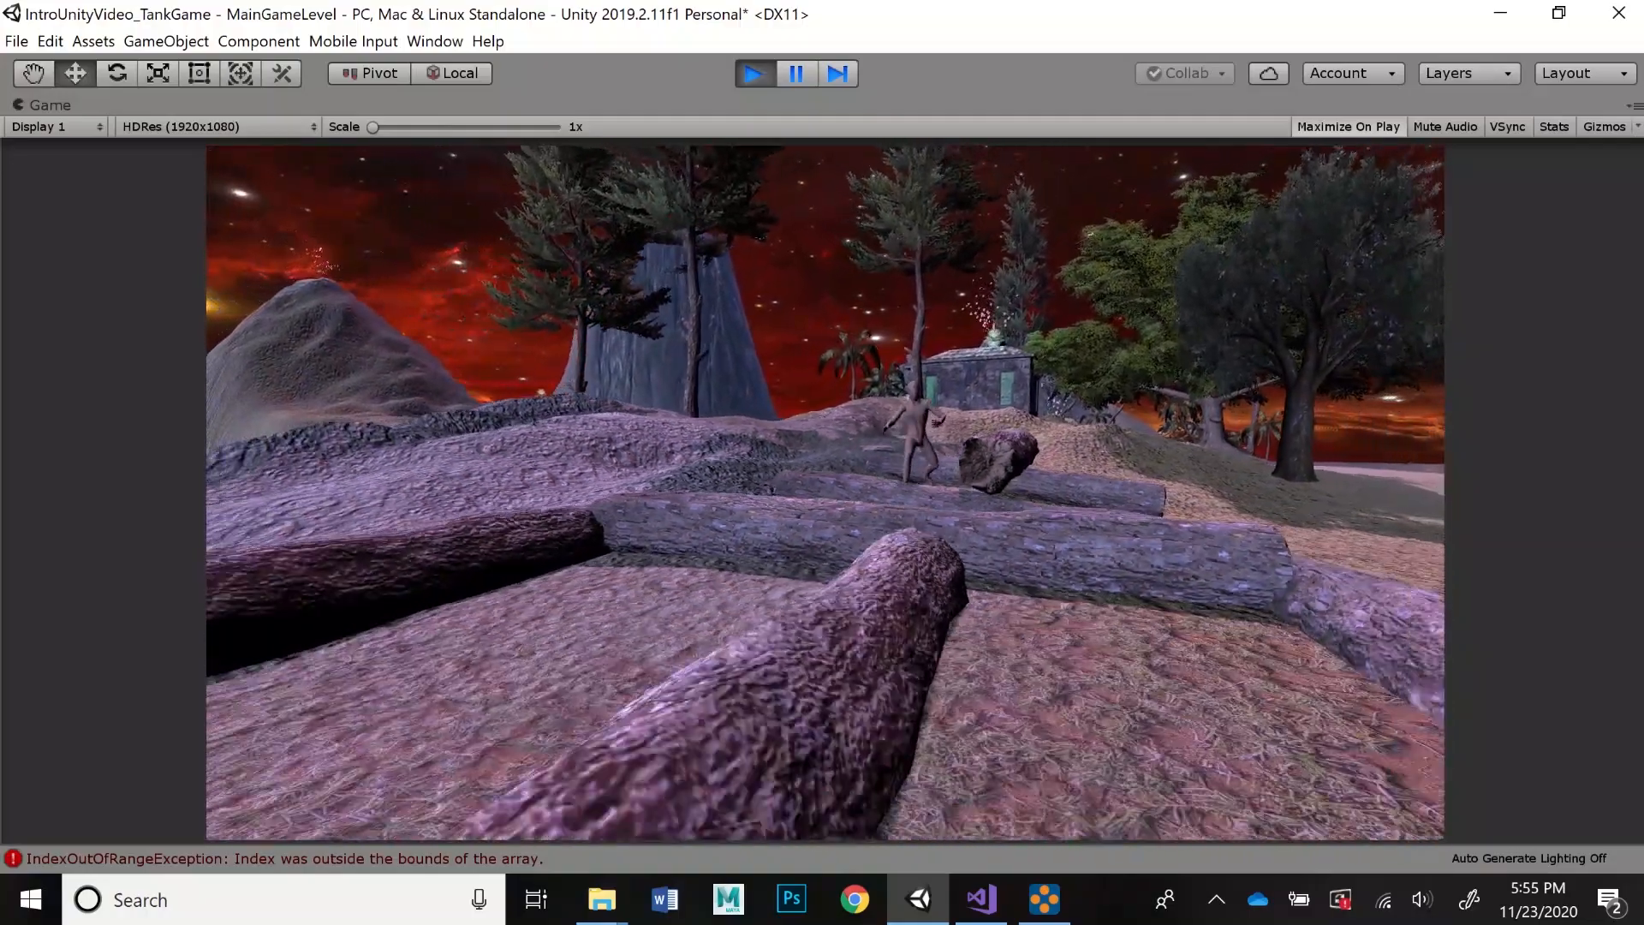
pyautogui.press('s')
pyautogui.press('a')
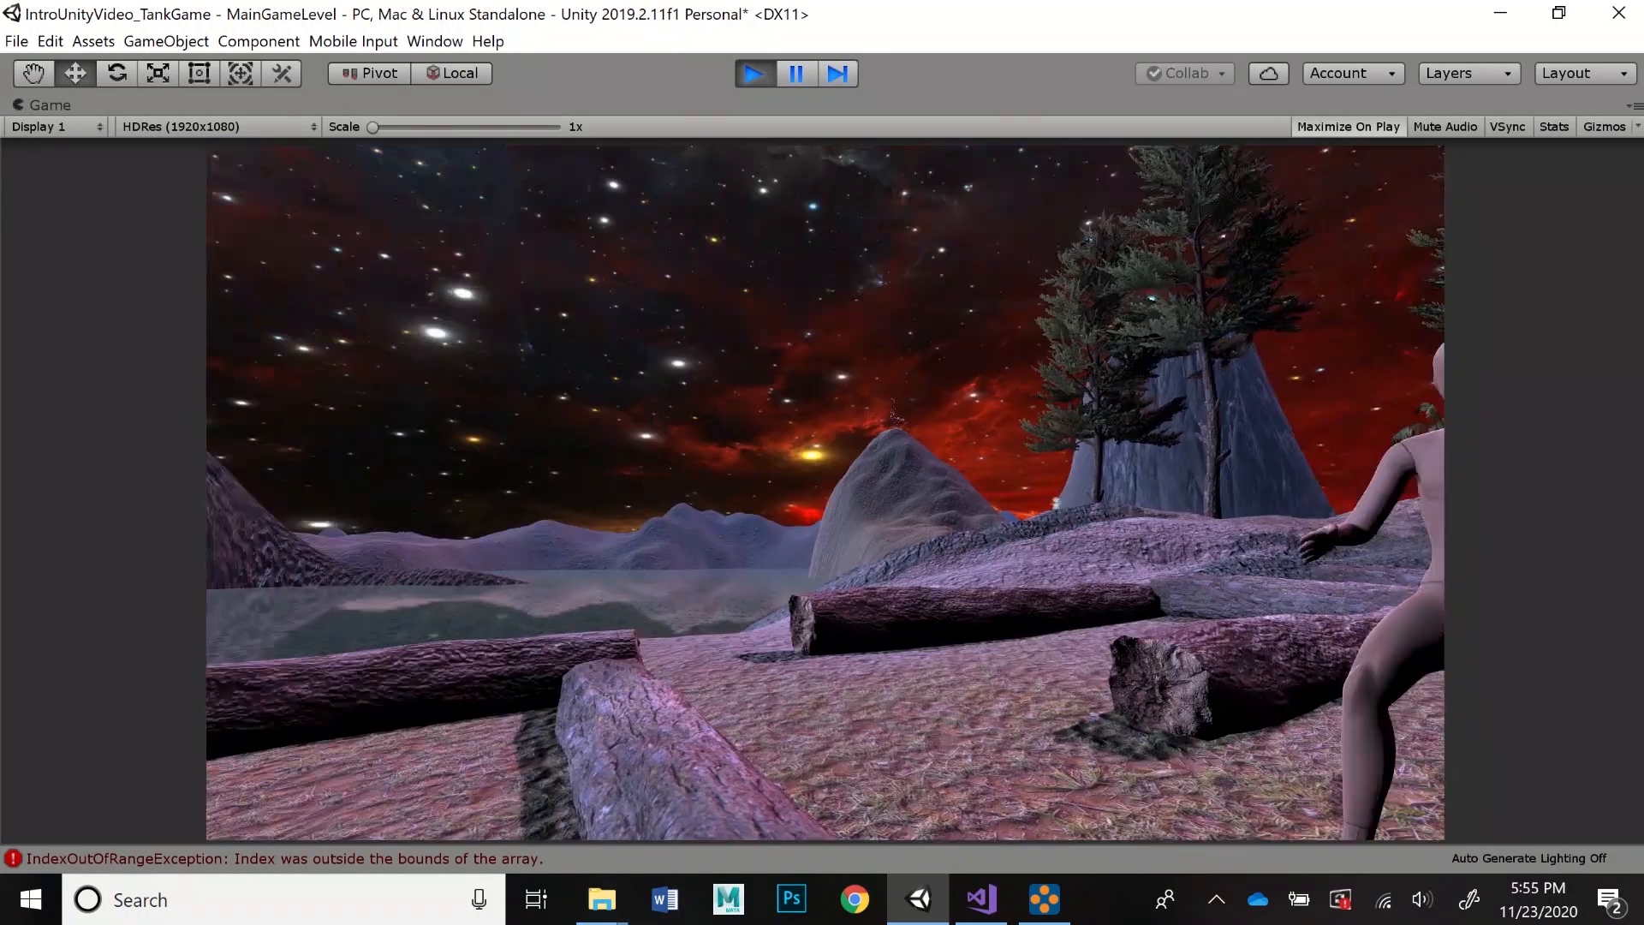
pyautogui.hotkey('ctrl', 'p')
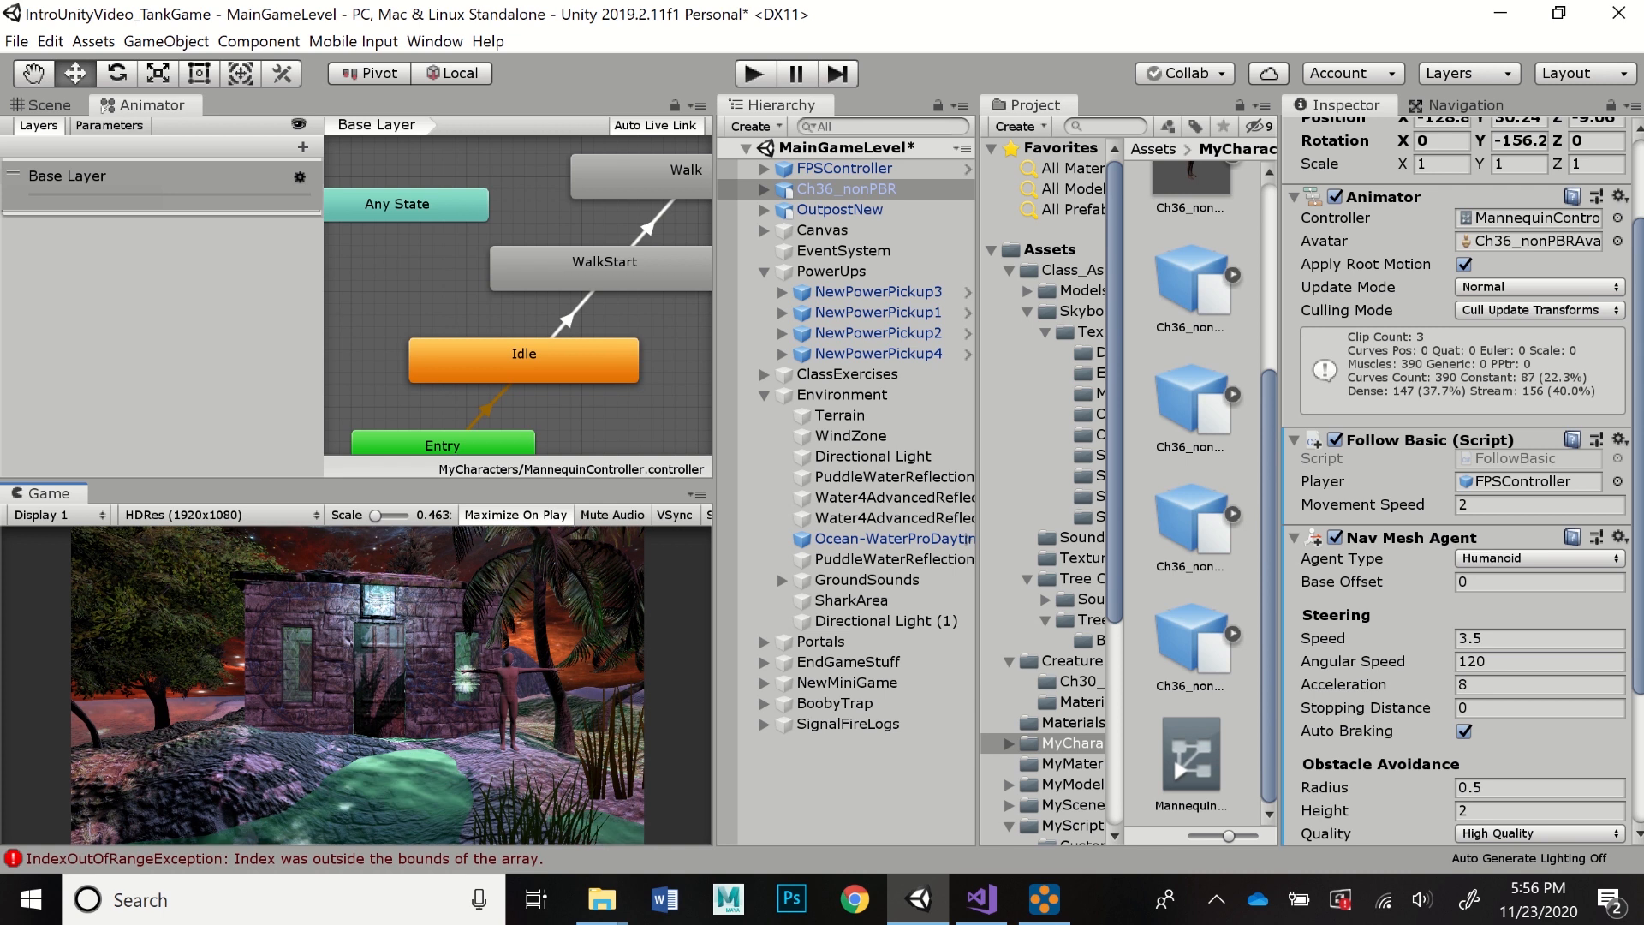
# - Turn Has Exit Time off and back on for the Idle to WalkStart transition
pyautogui.scroll(-3, 1455, 479)
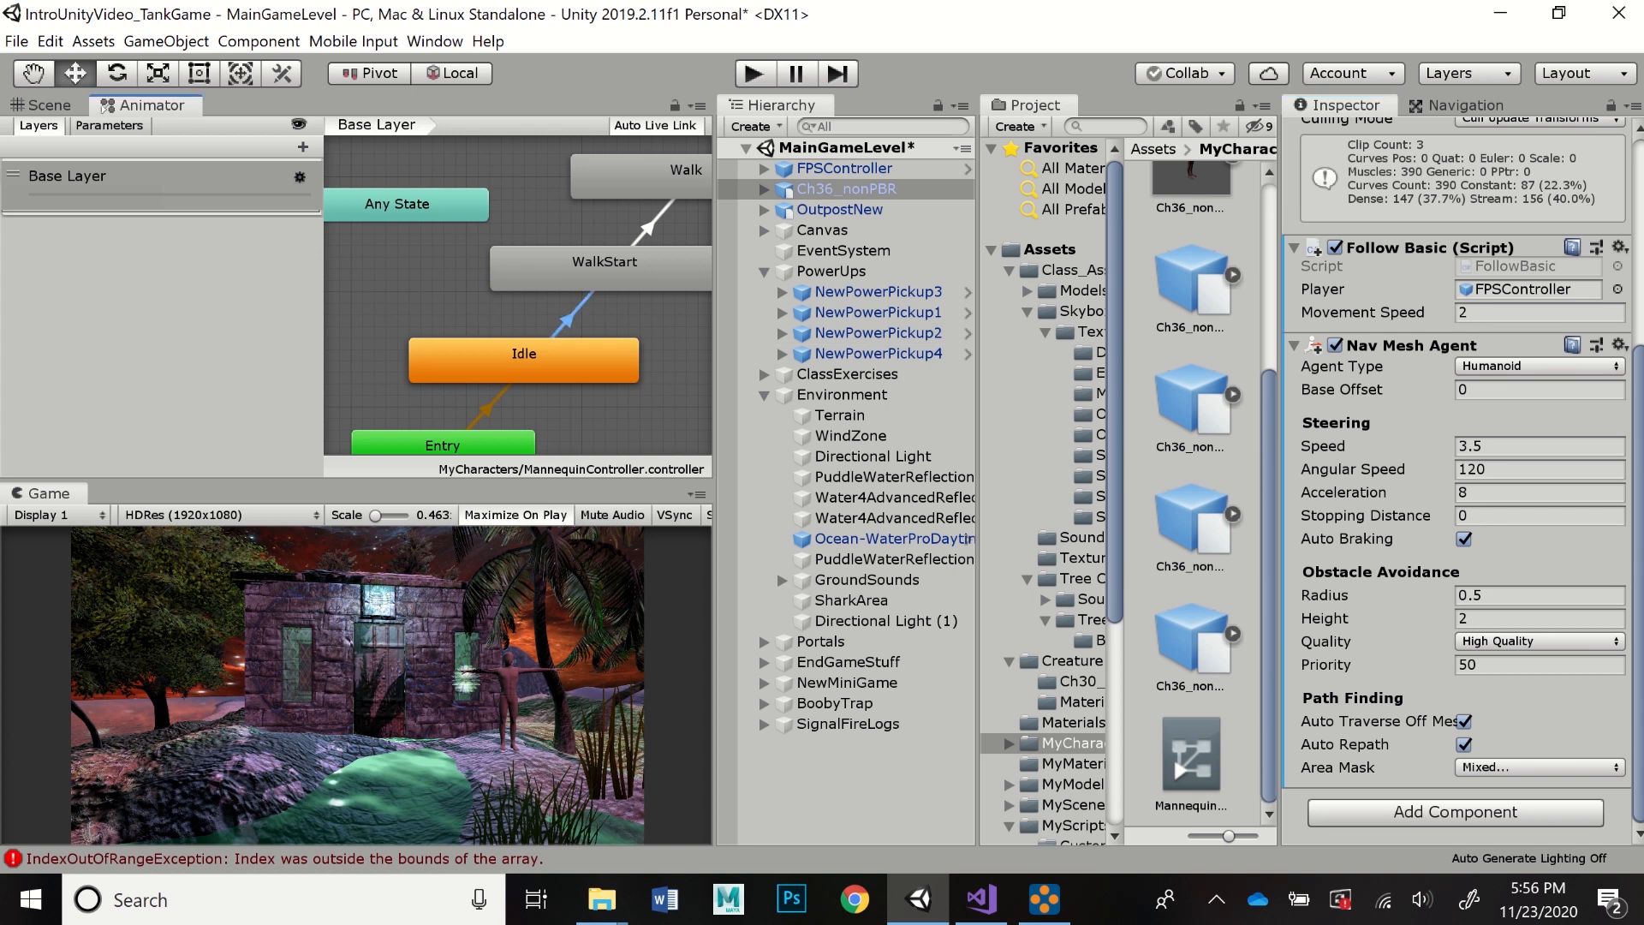
pyautogui.click(567, 320)
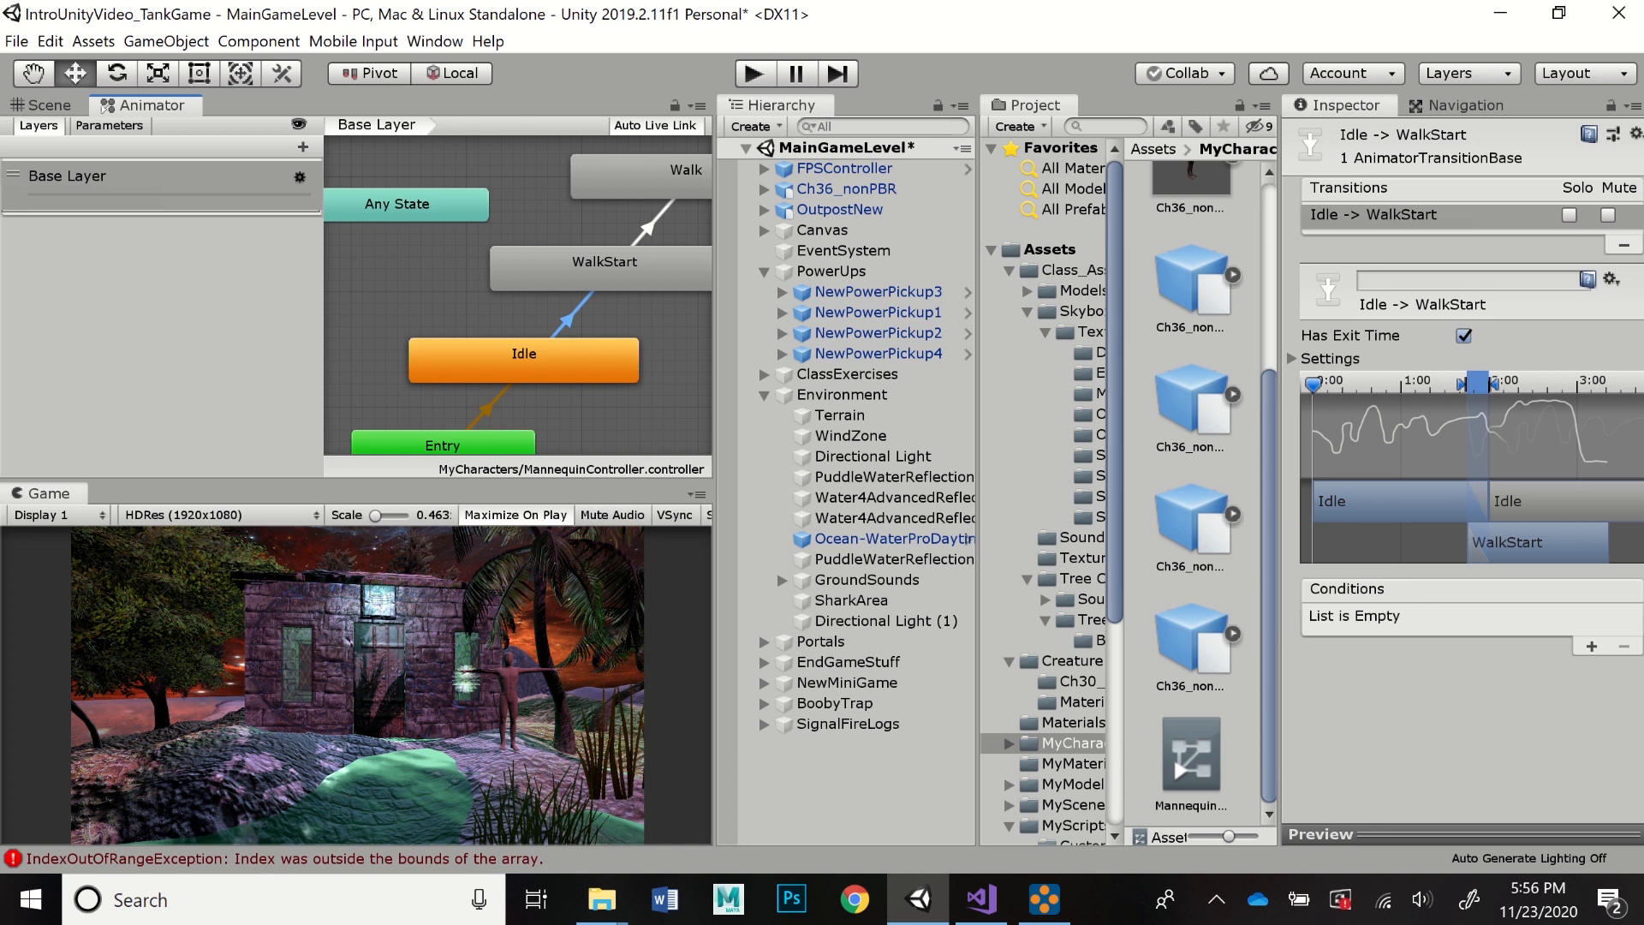
pyautogui.click(1464, 335)
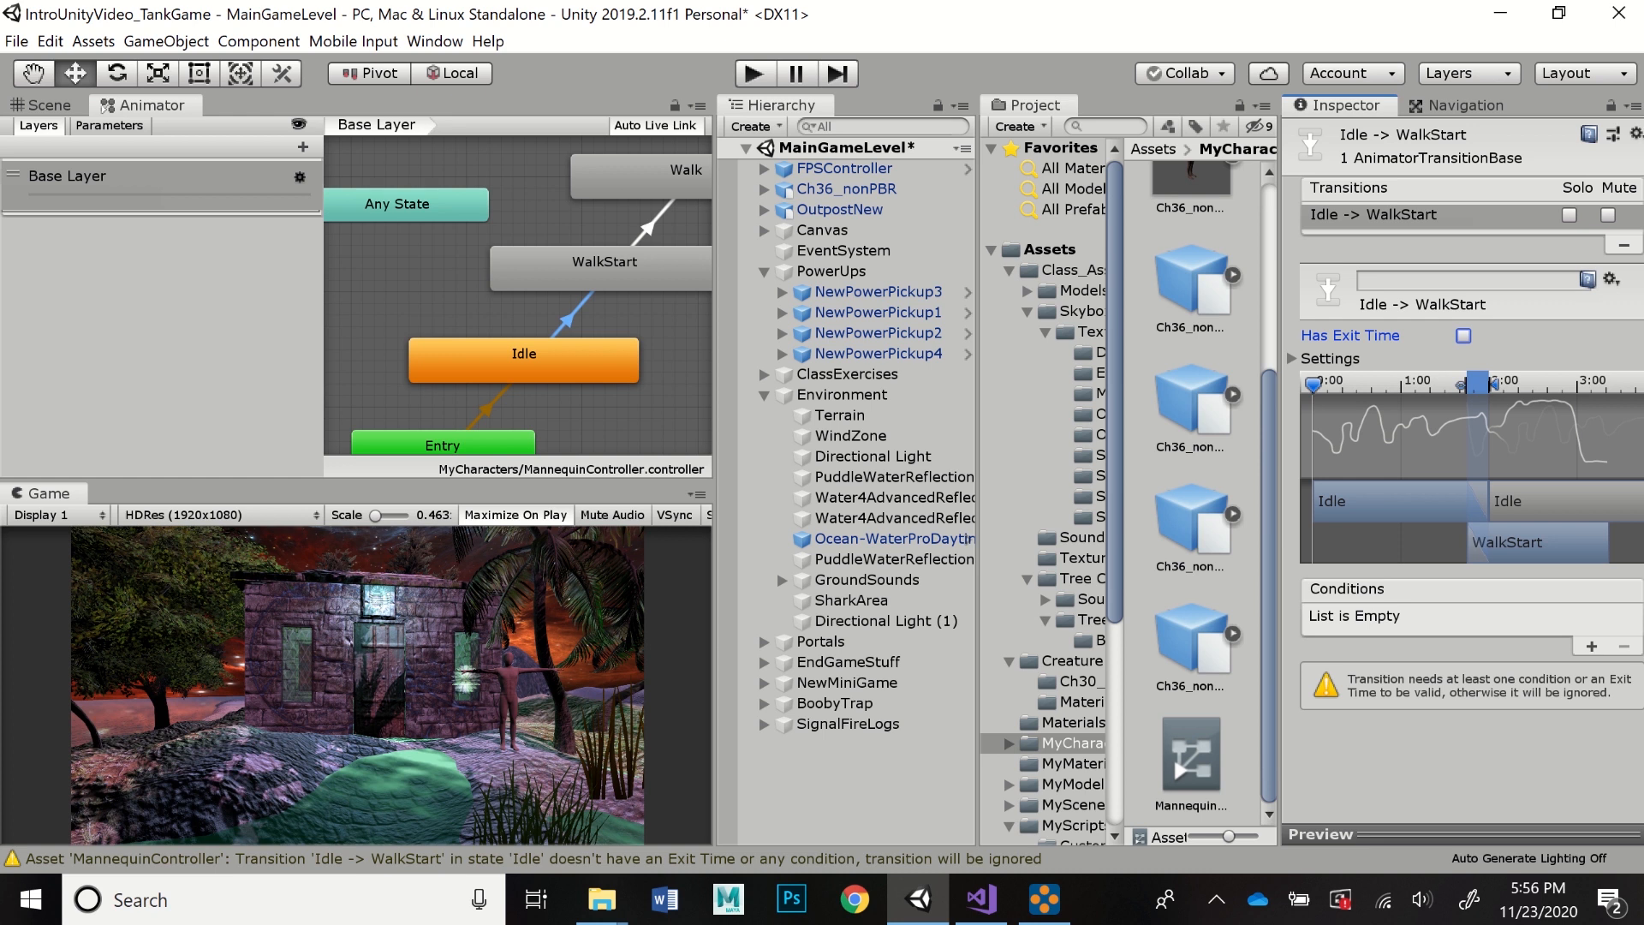
pyautogui.click(1464, 335)
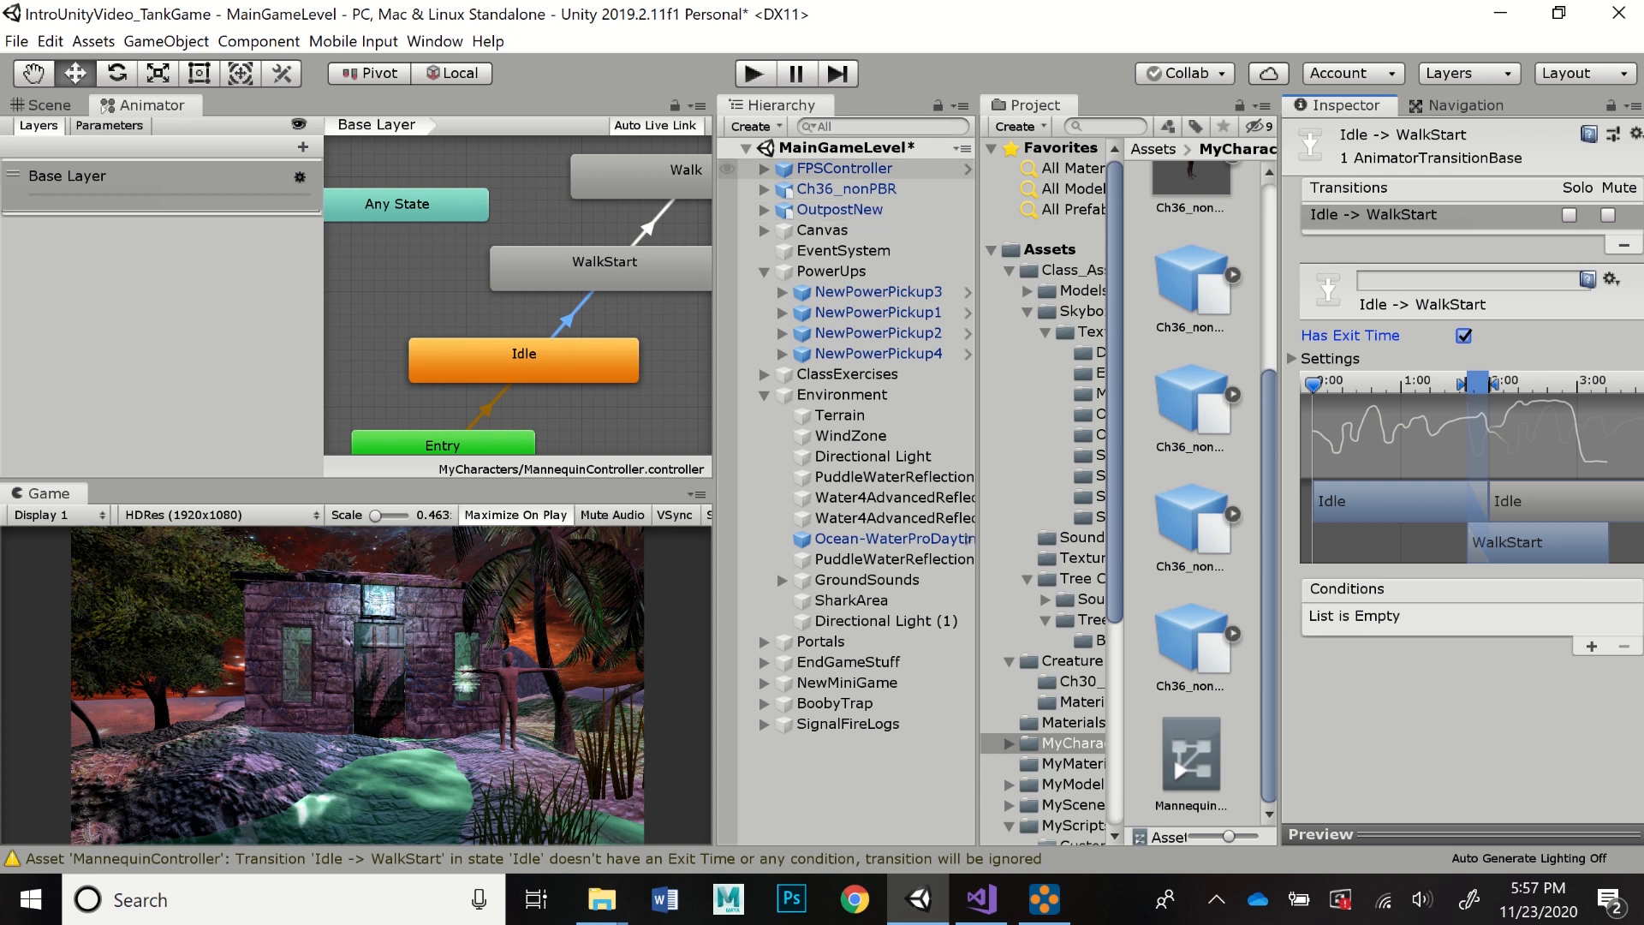
# - Set the Follow Basic script's Movement Speed on Ch36_nonPBR to 1.5
pyautogui.click(845, 189)
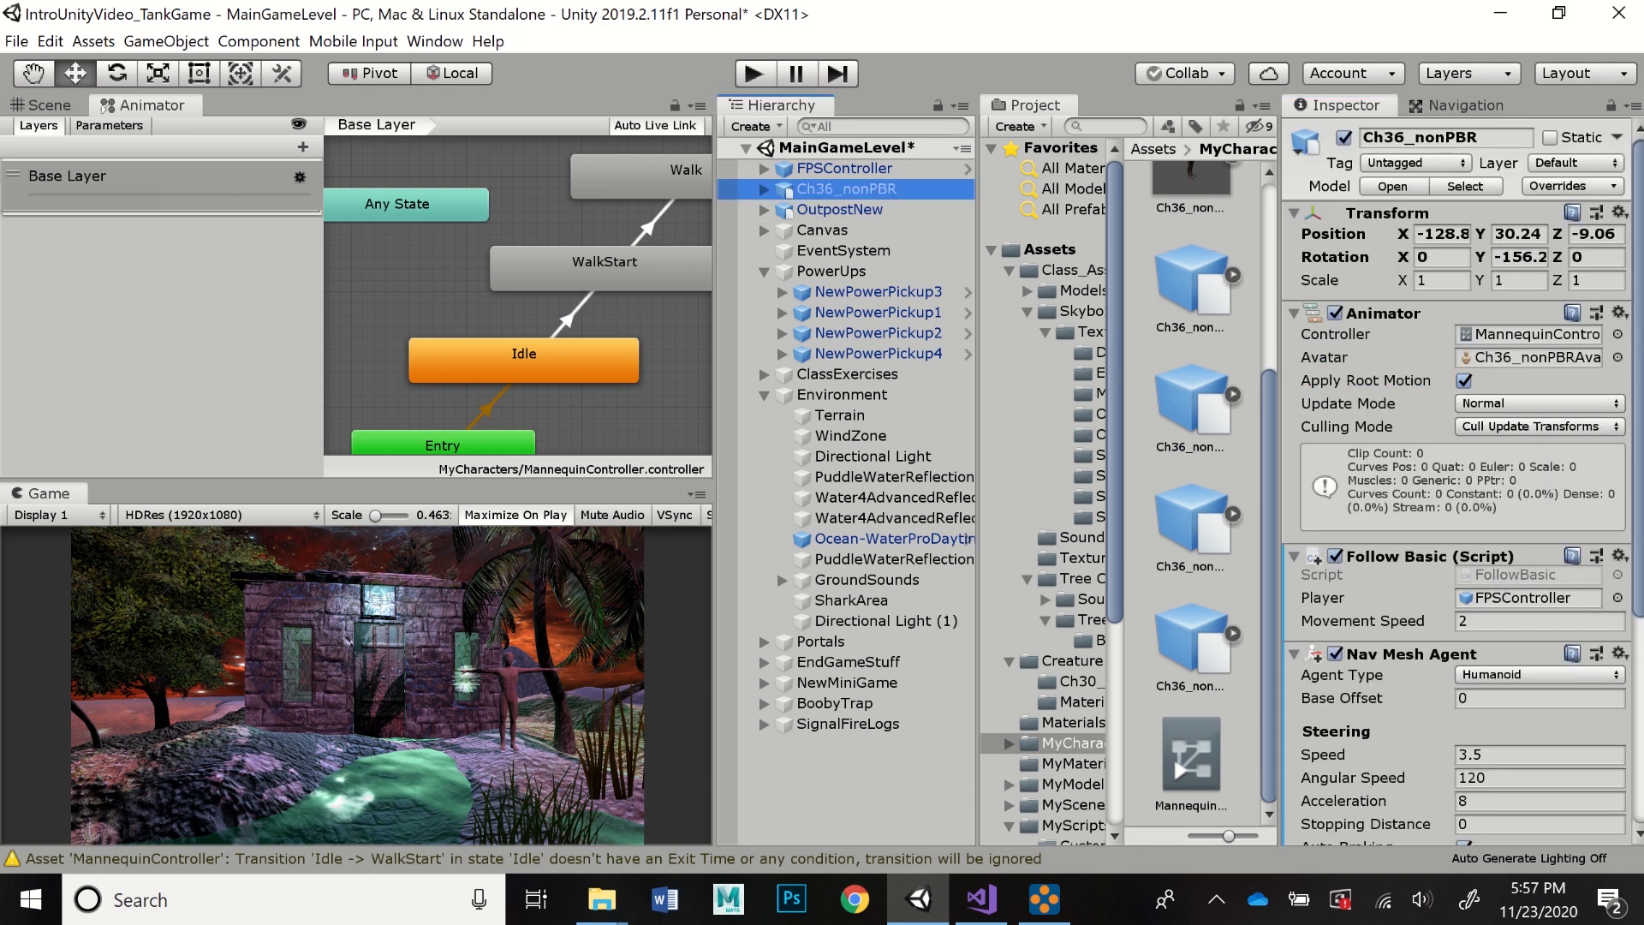
pyautogui.click(1515, 622)
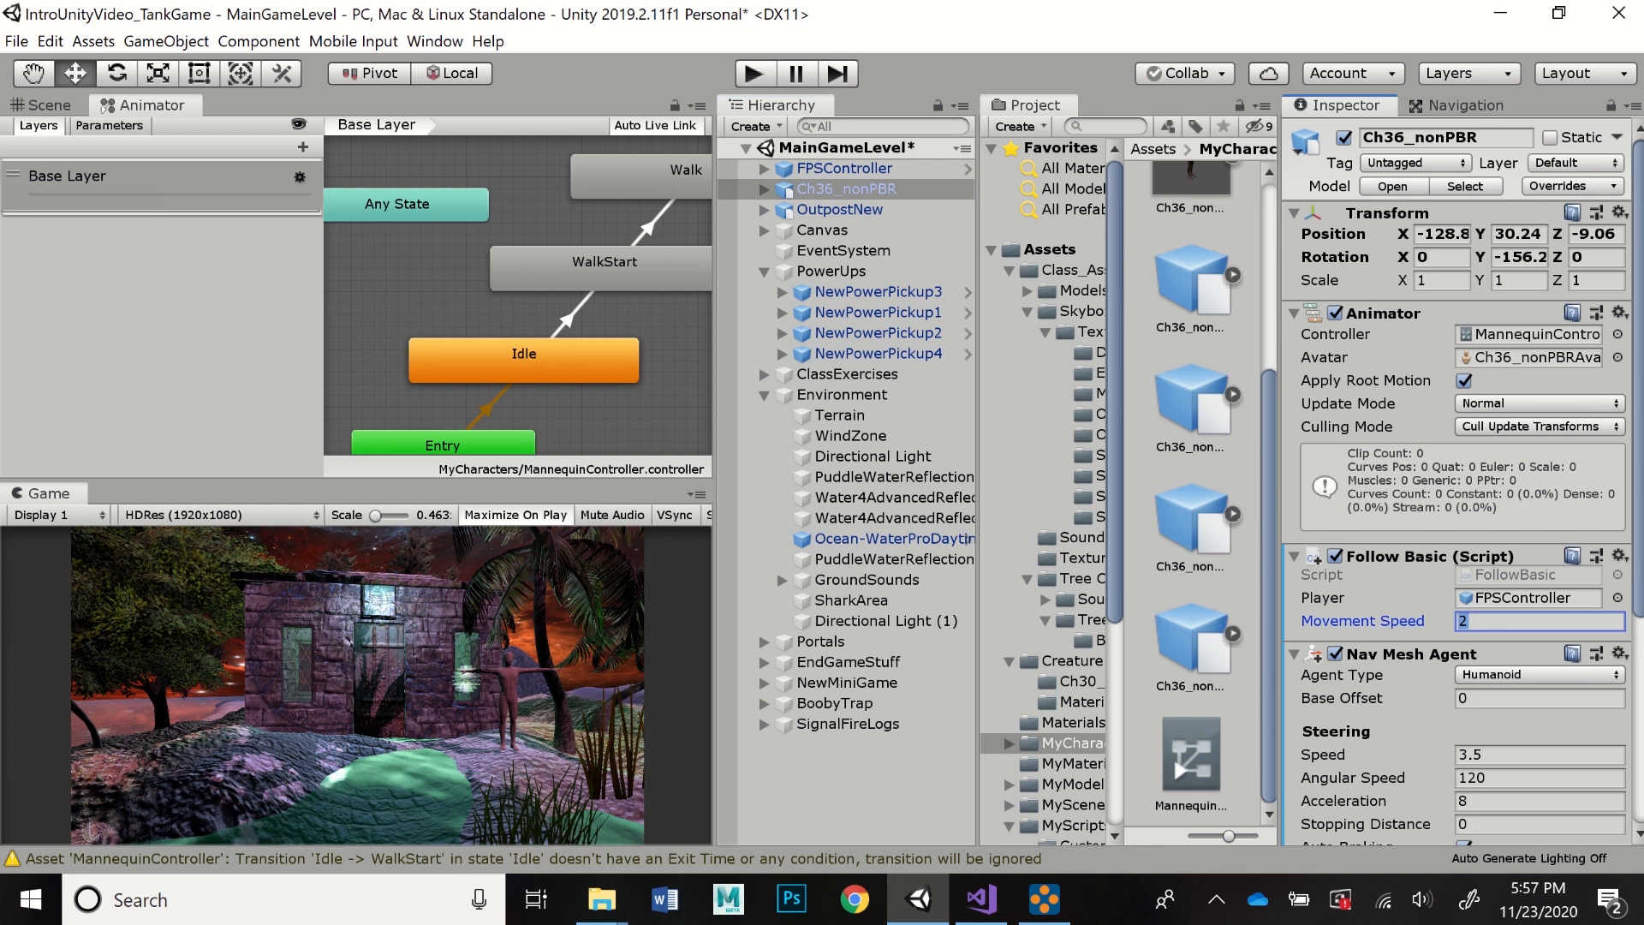
pyautogui.write('1.5')
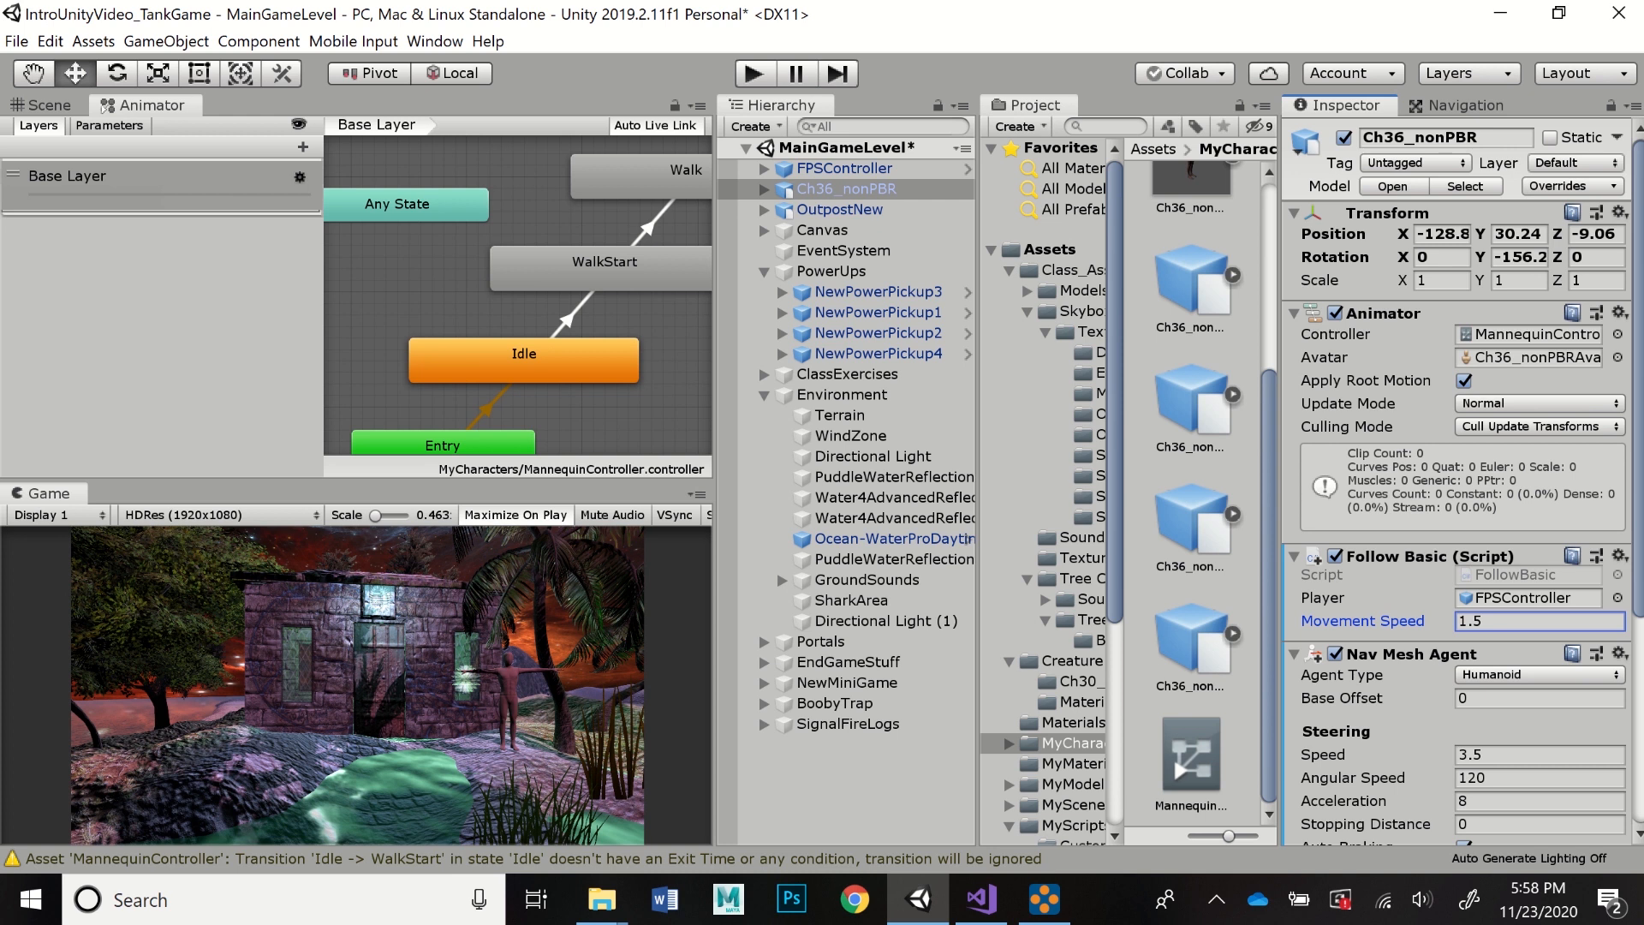
# - Play-test the scene, backing the player away from the hut to check the character's follow speed, and stop it
pyautogui.click(754, 74)
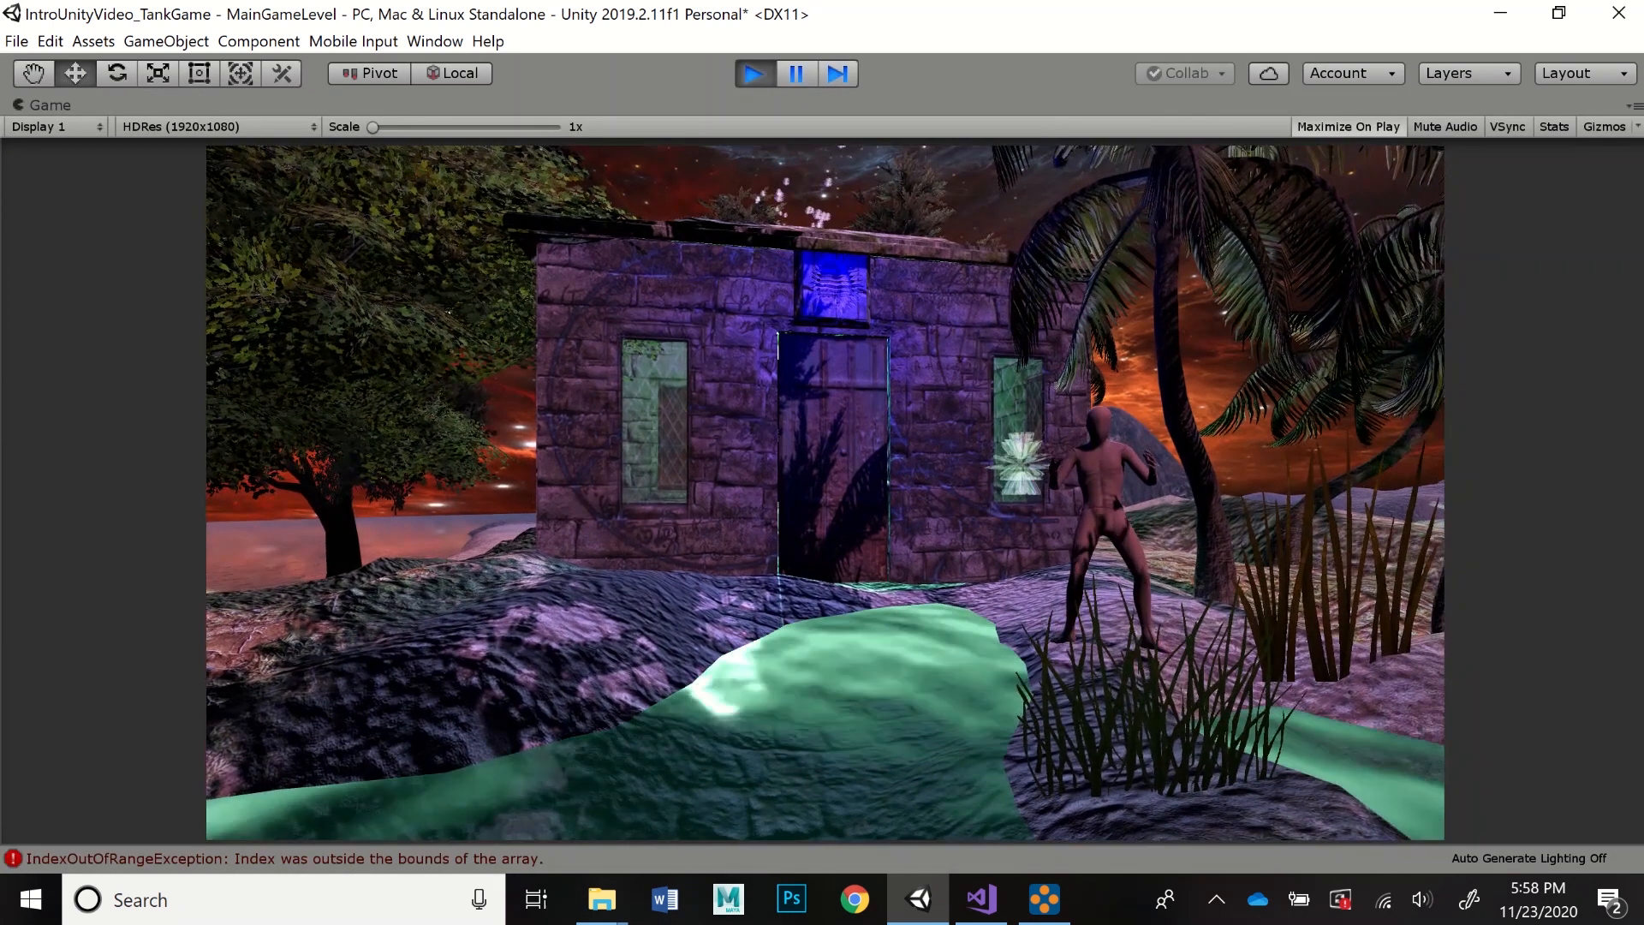
pyautogui.press('s')
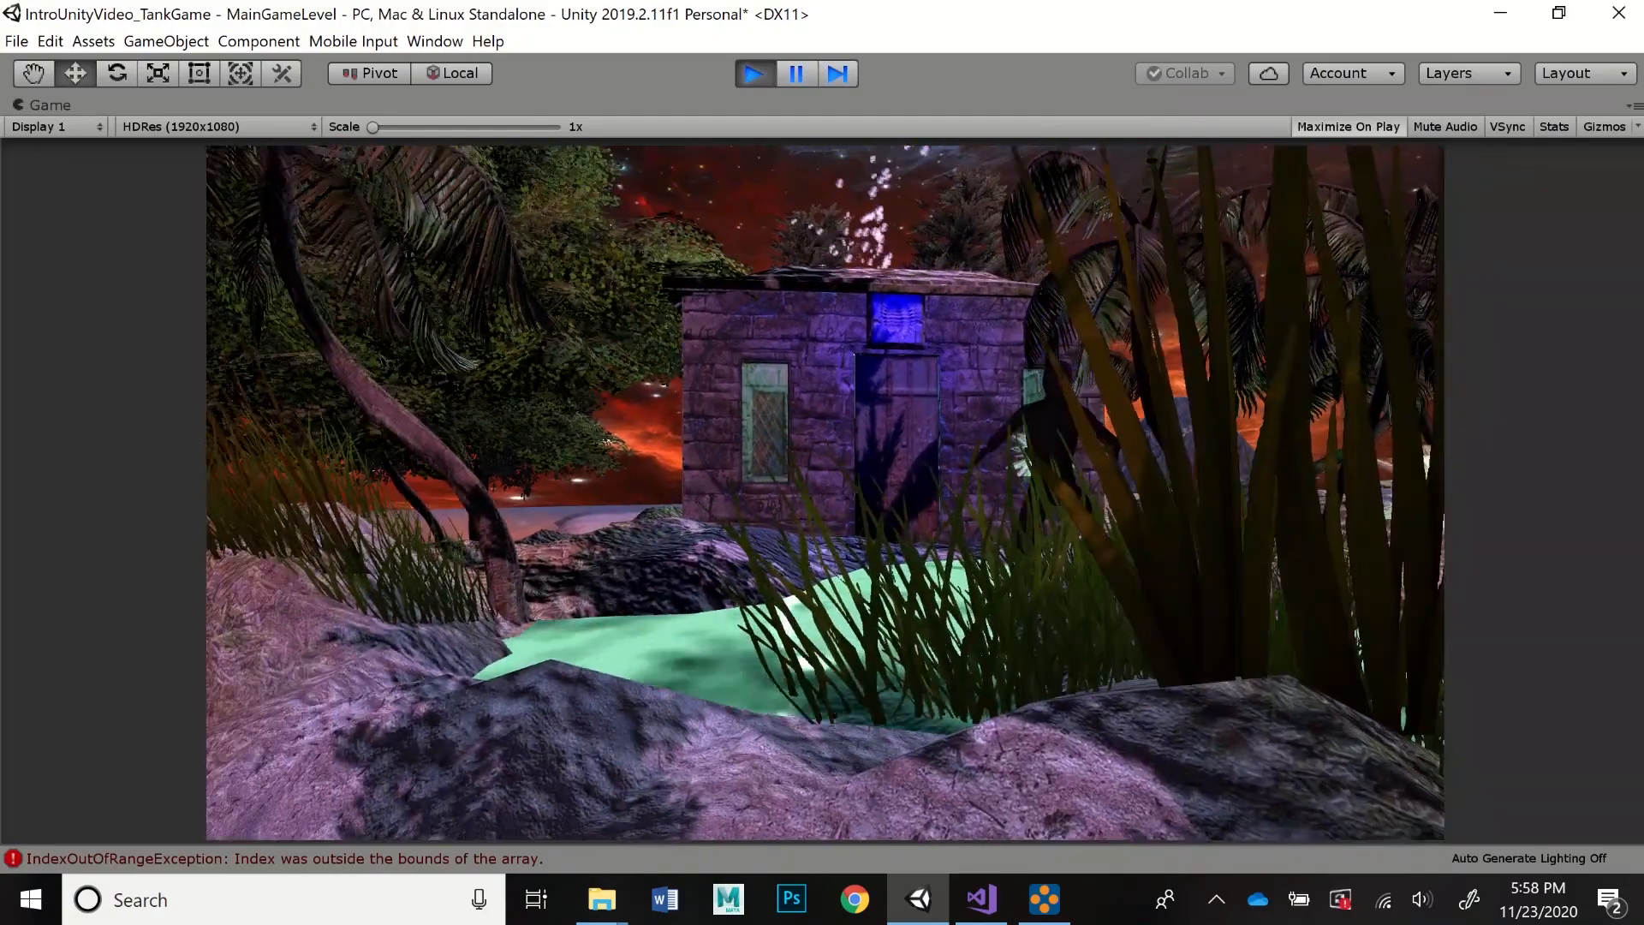
pyautogui.press('s')
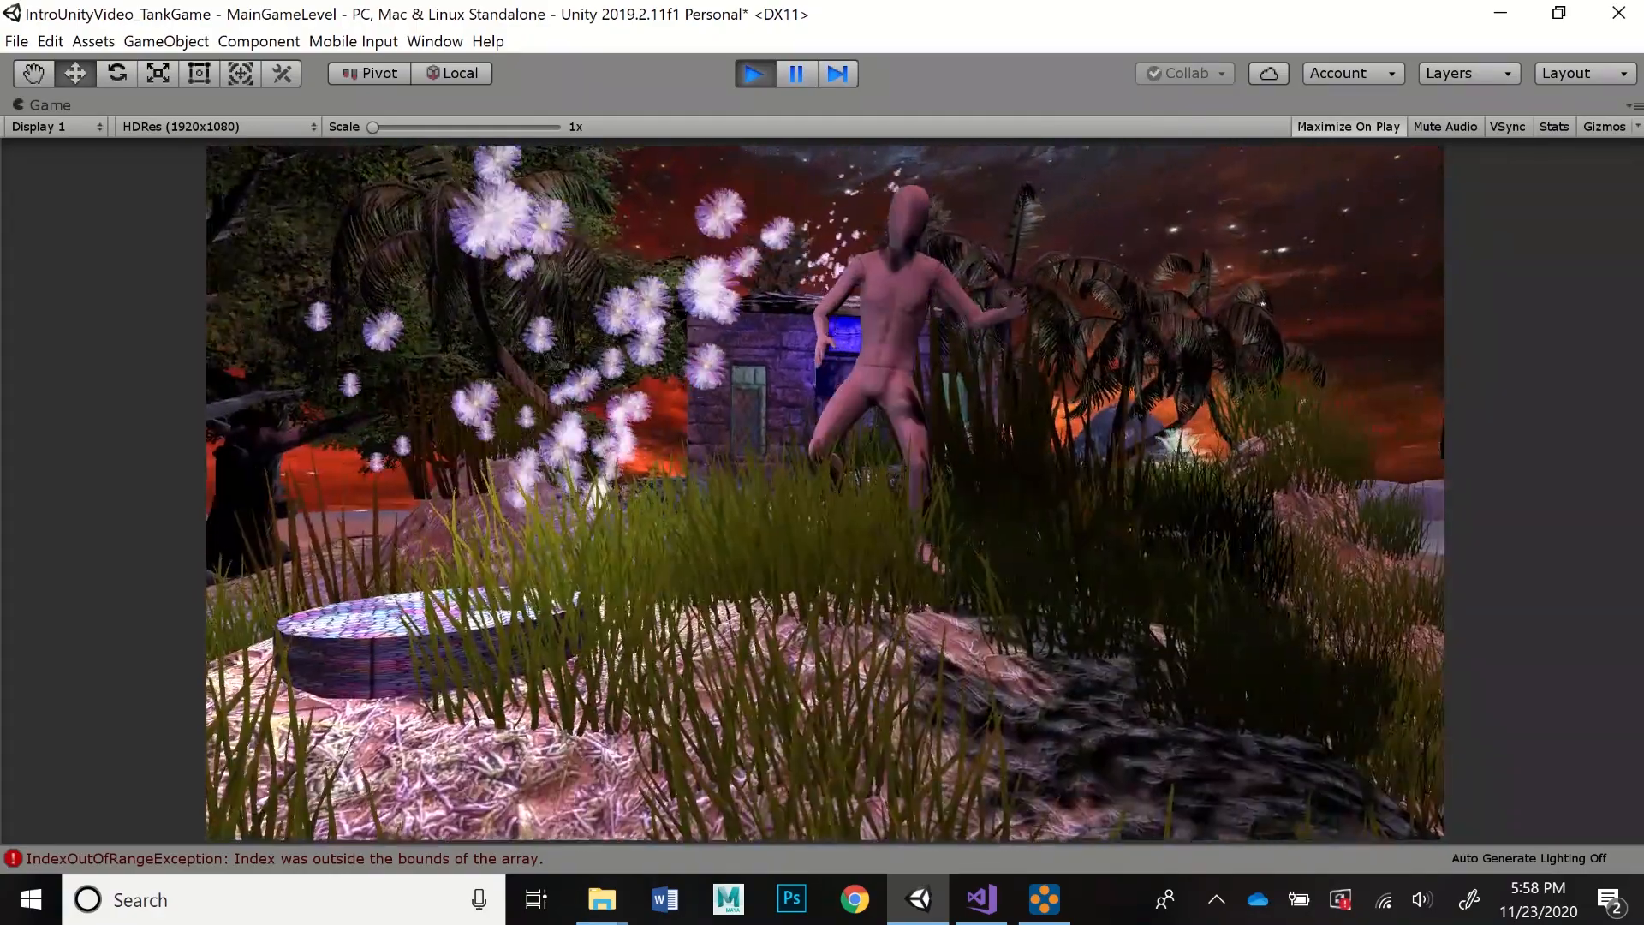
pyautogui.press('s')
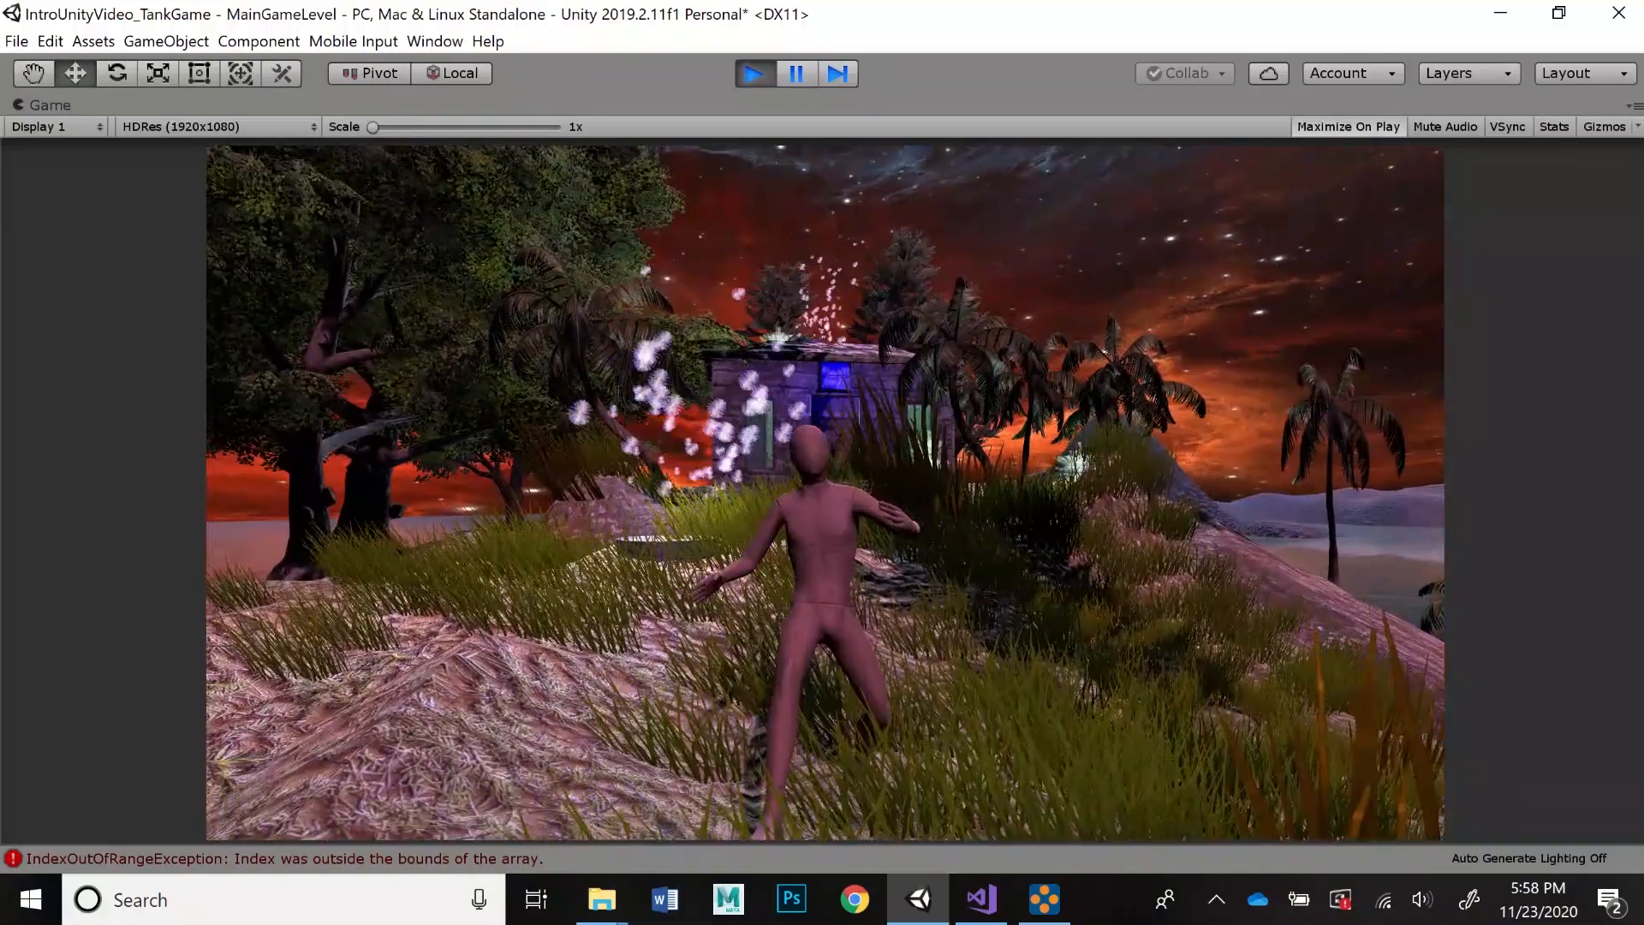
pyautogui.press('s')
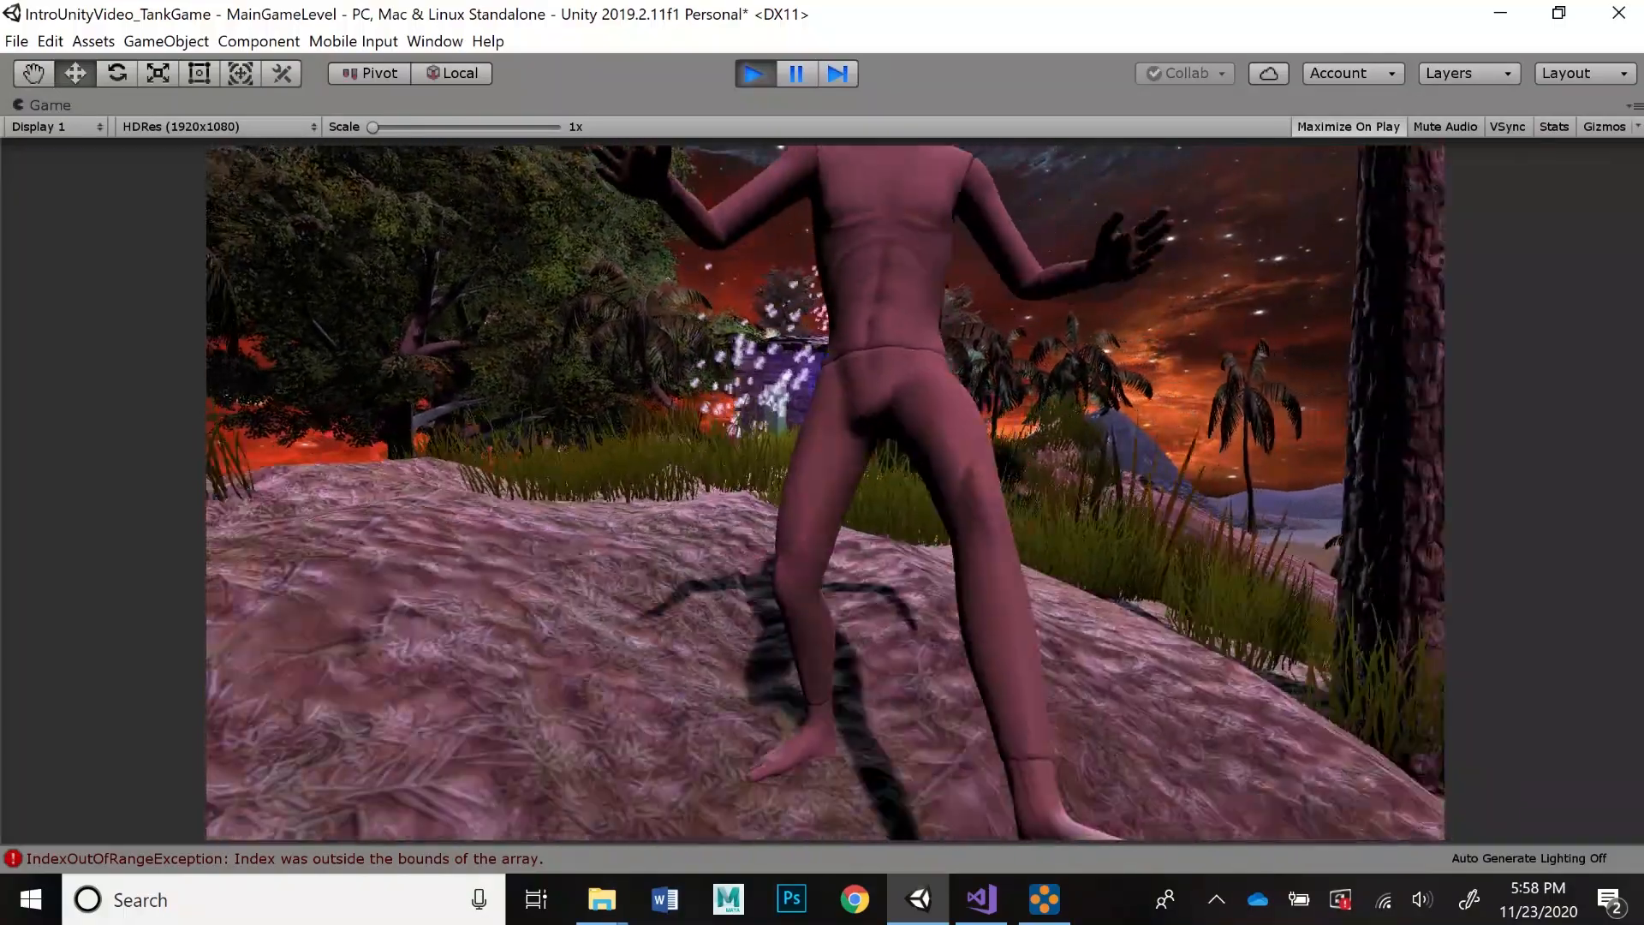
pyautogui.press('s')
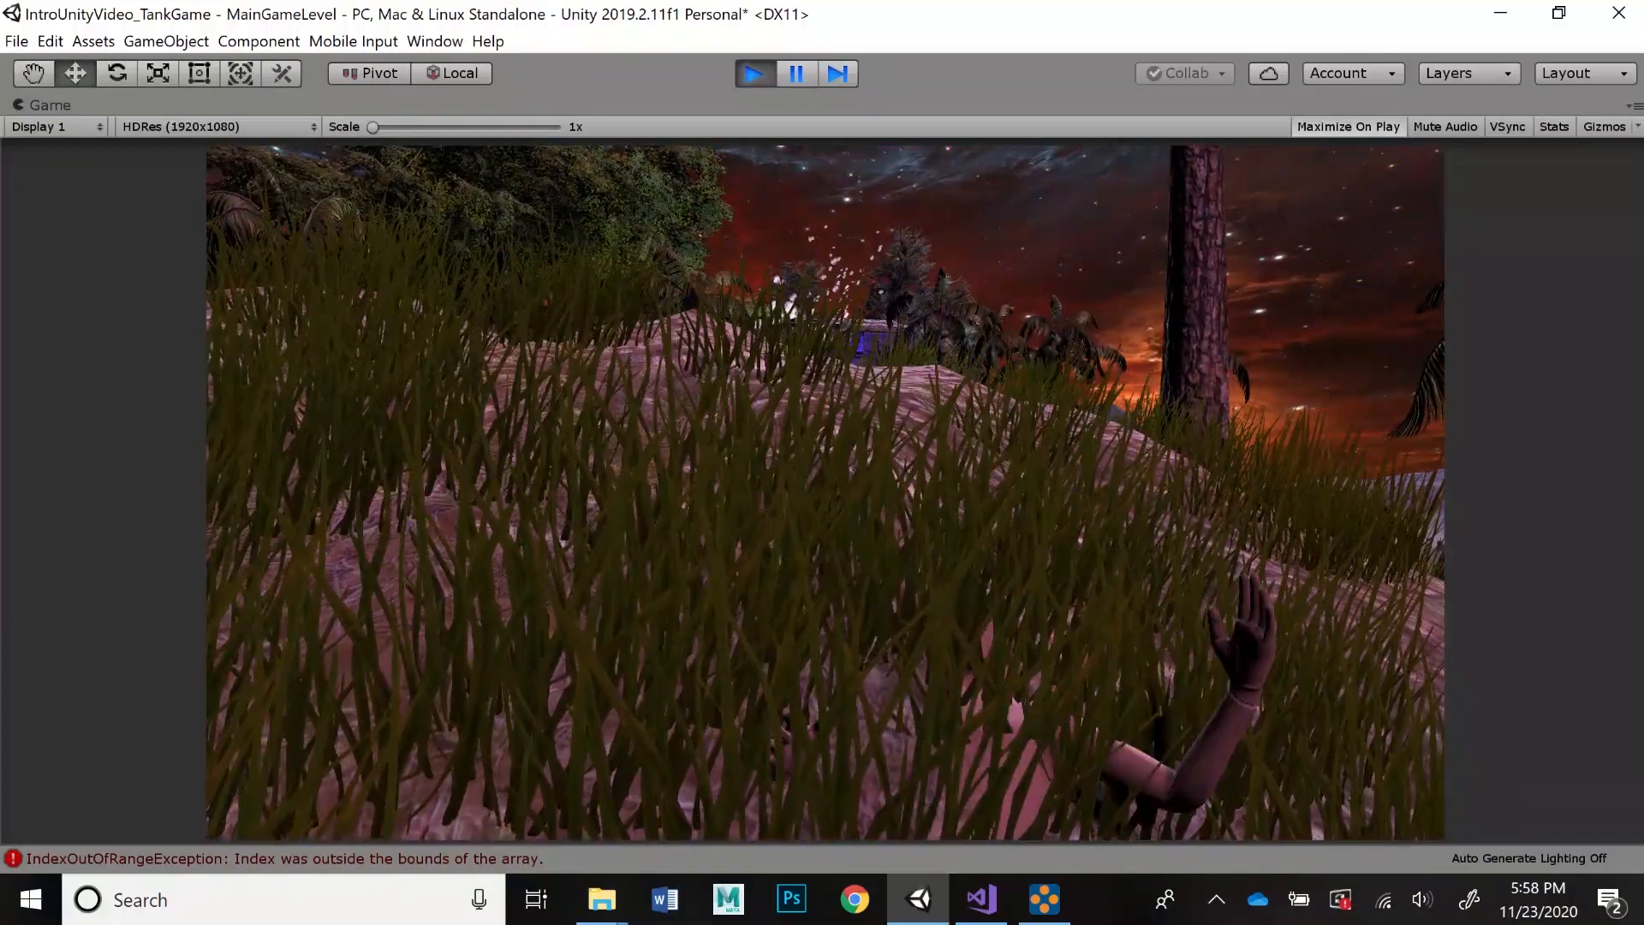
pyautogui.hotkey('ctrl', 'p')
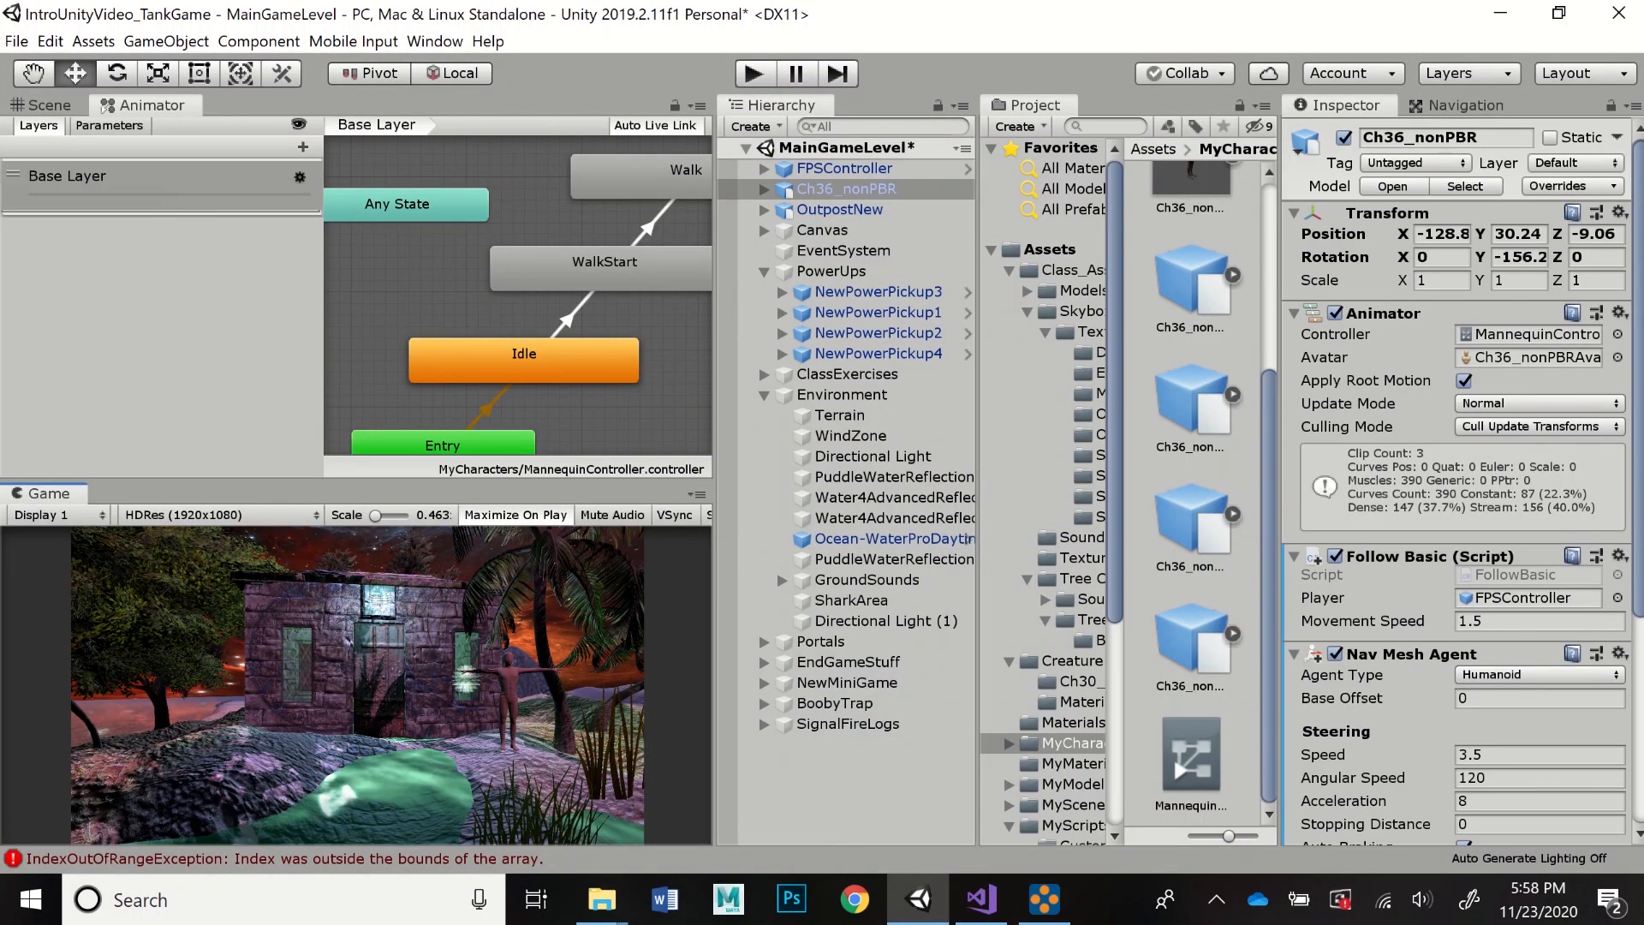
# - Set the Follow Basic script's Movement Speed to 1.2 and play-test the chase while backing the player away
pyautogui.moveTo(1494, 622); pyautogui.dragTo(1473, 622)
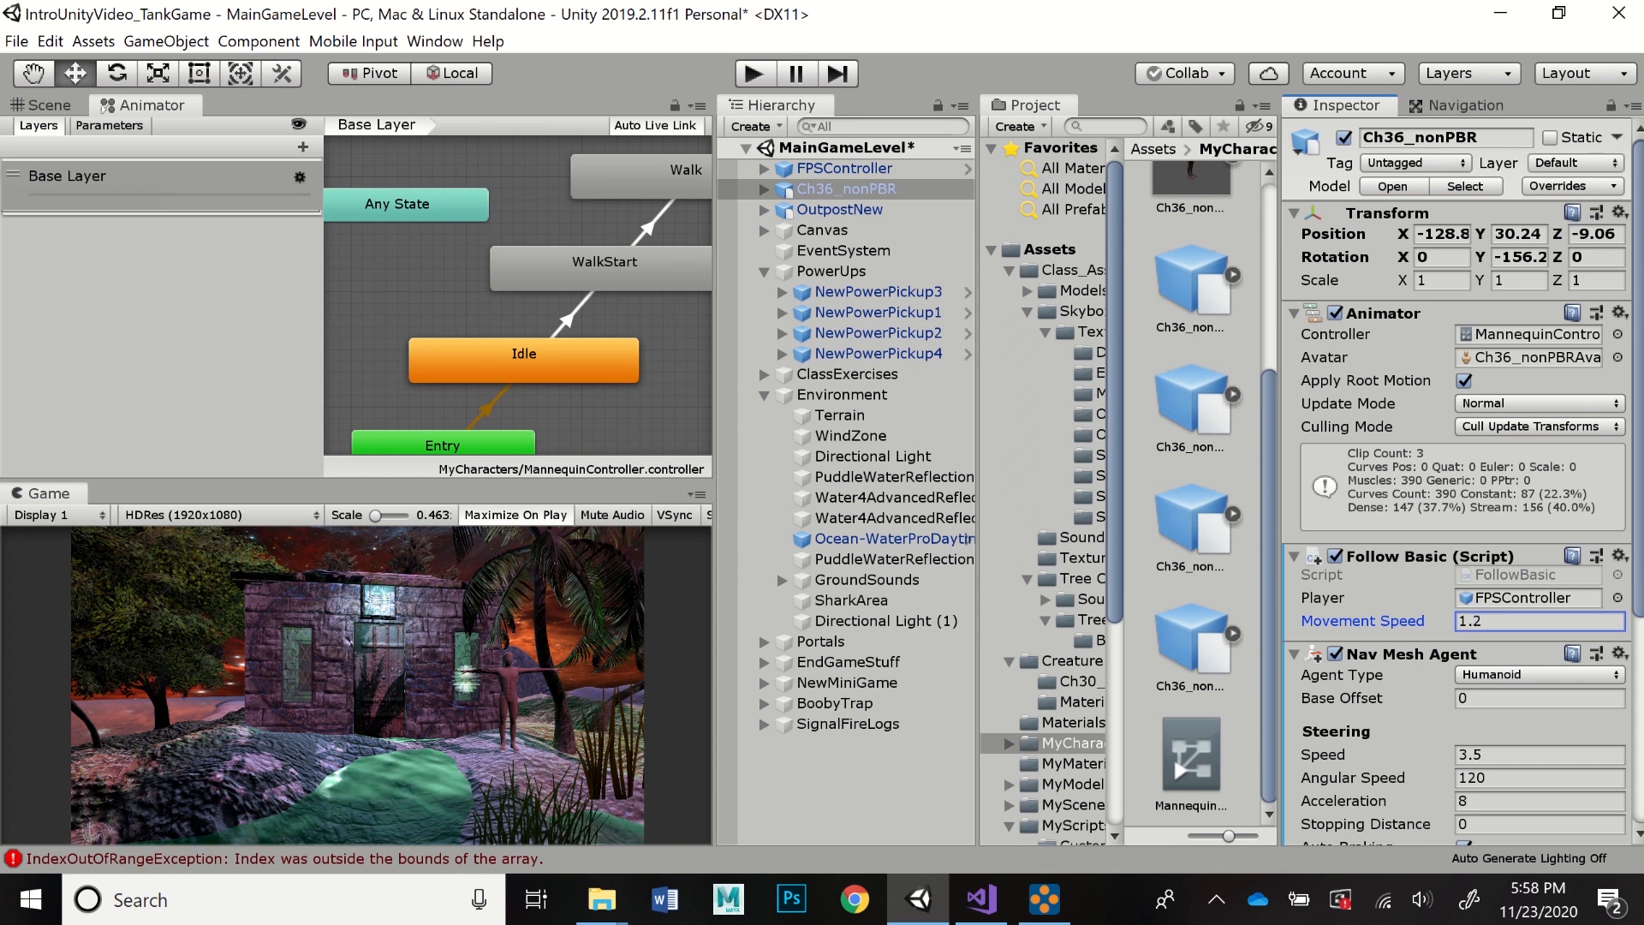
pyautogui.hotkey('ctrl', 'p')
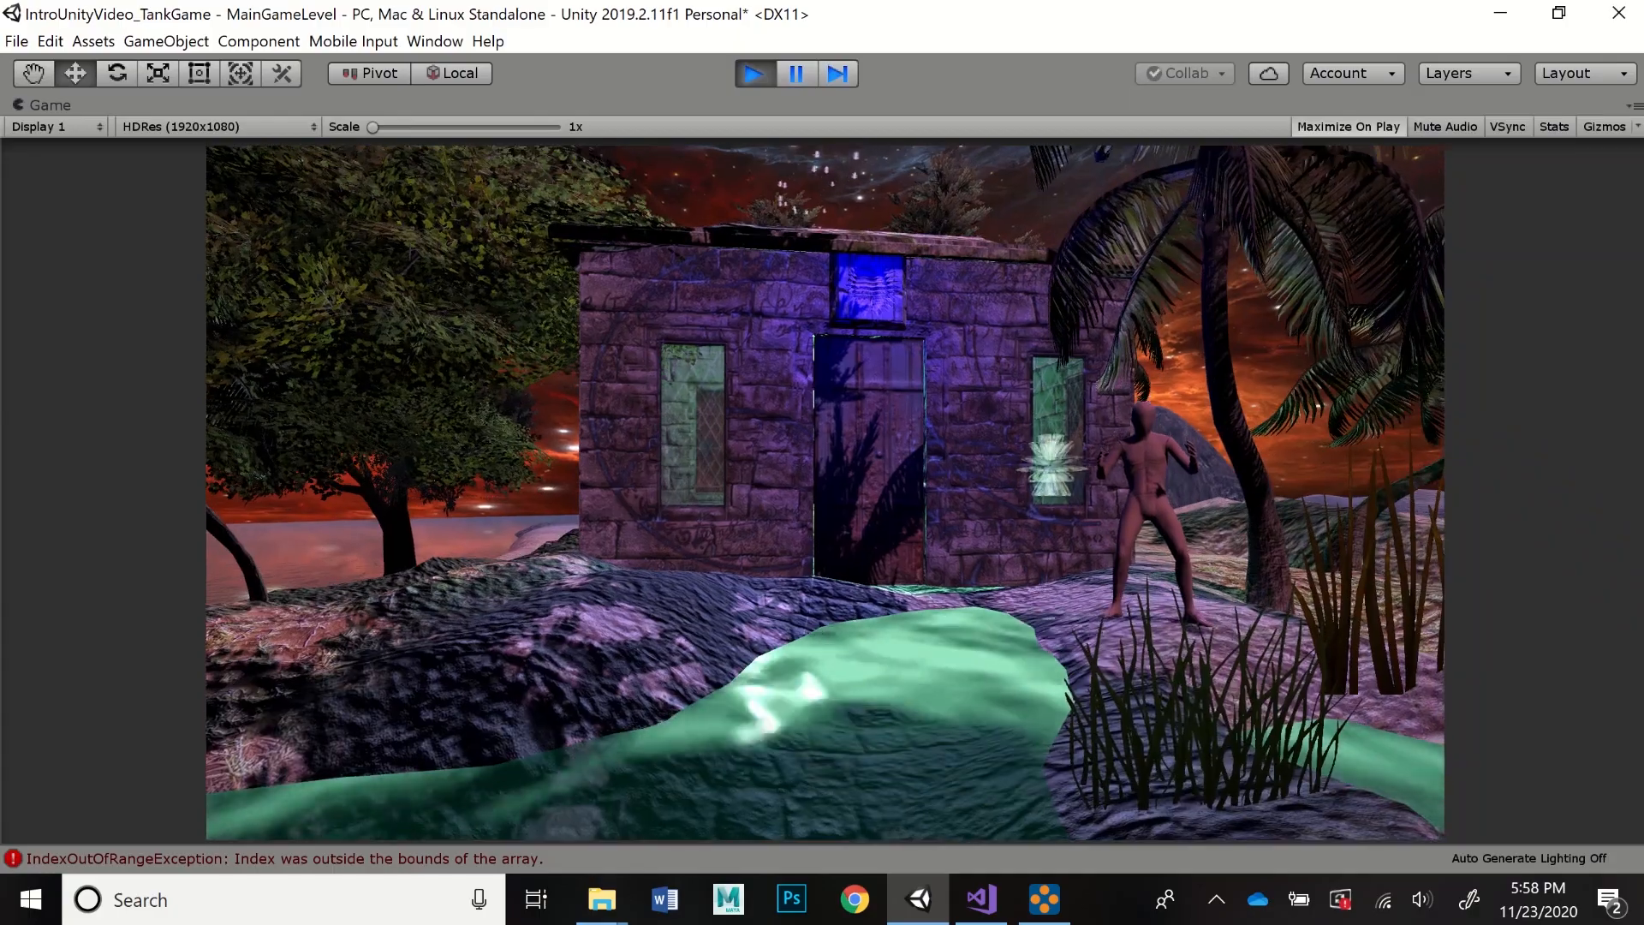
pyautogui.press('s')
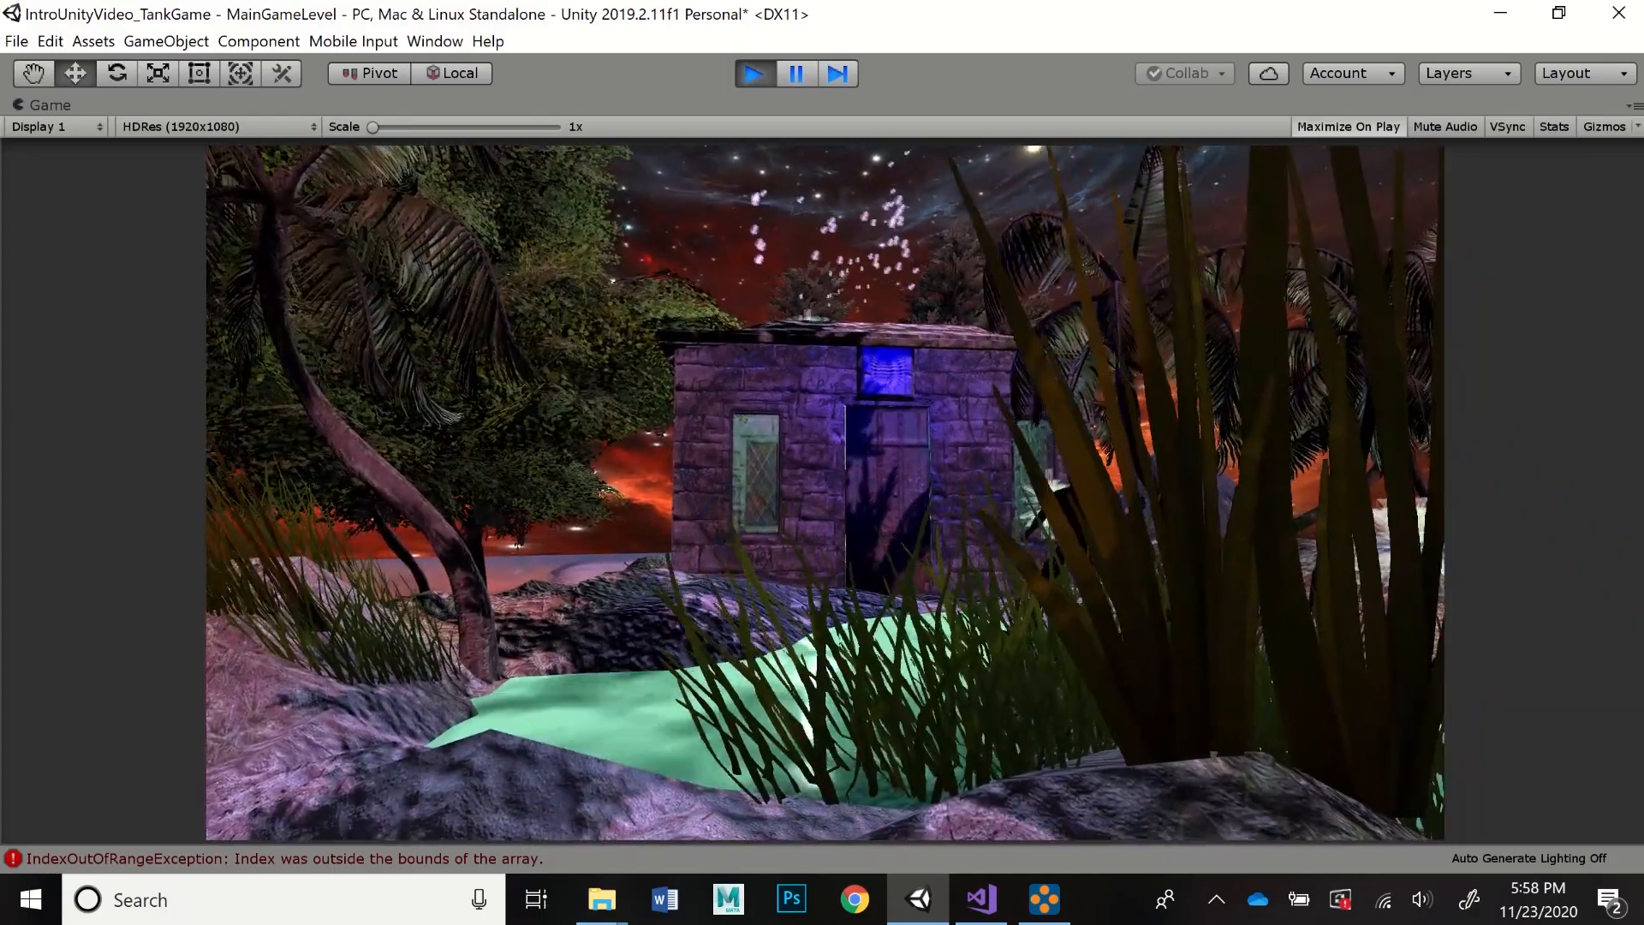
pyautogui.press('s')
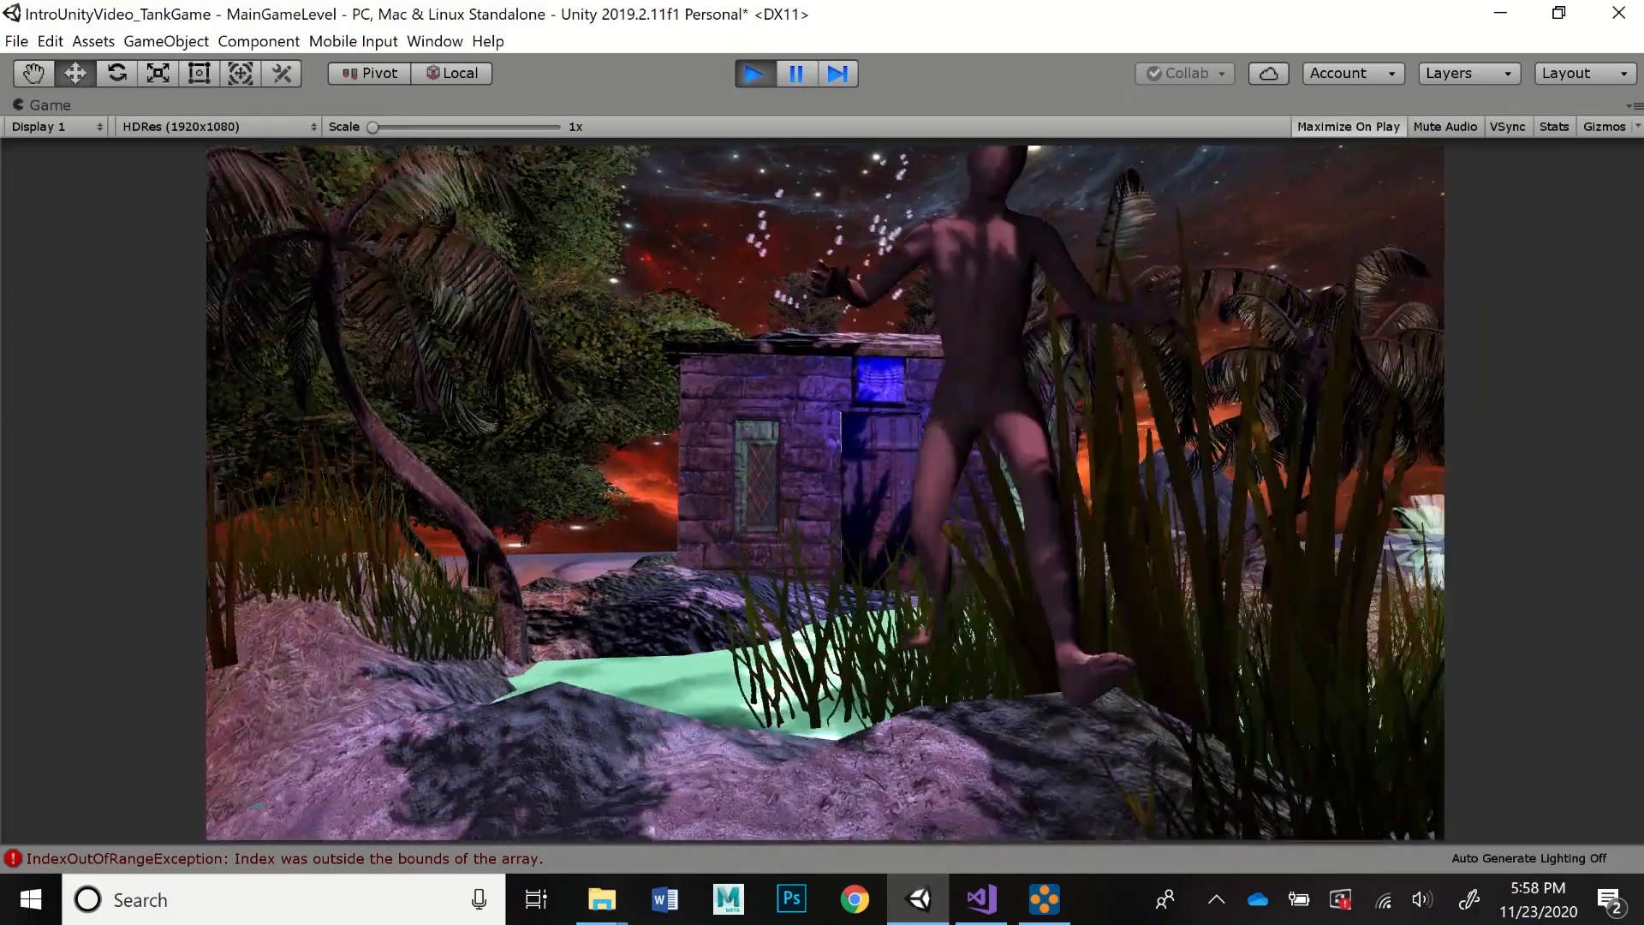
pyautogui.press('s')
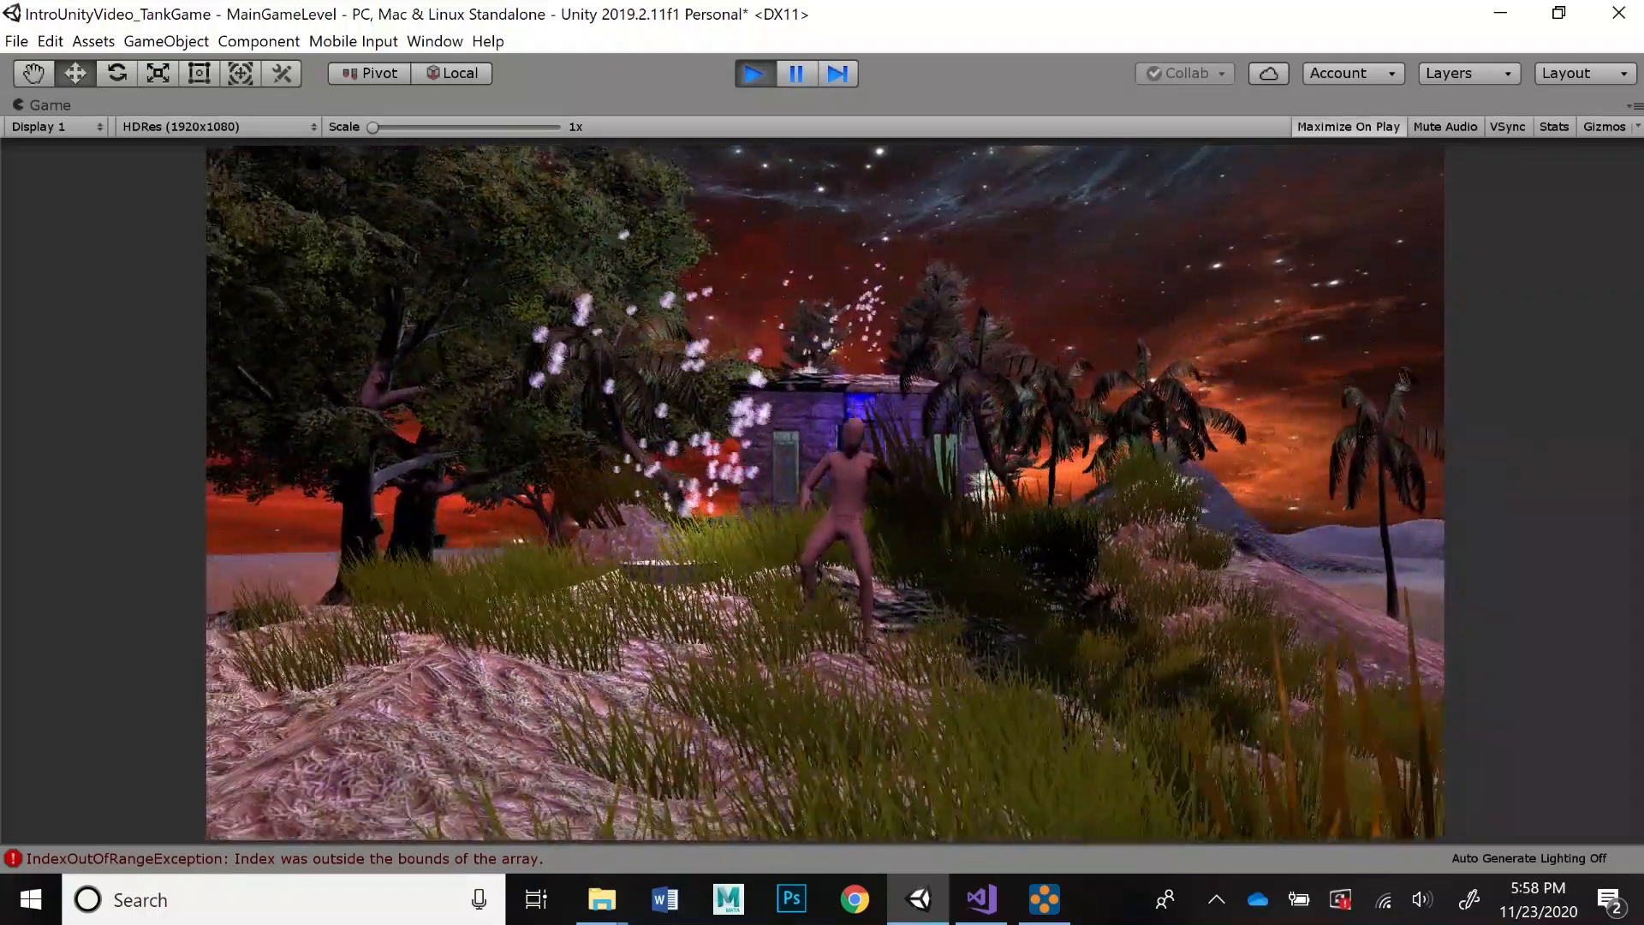
pyautogui.press('s')
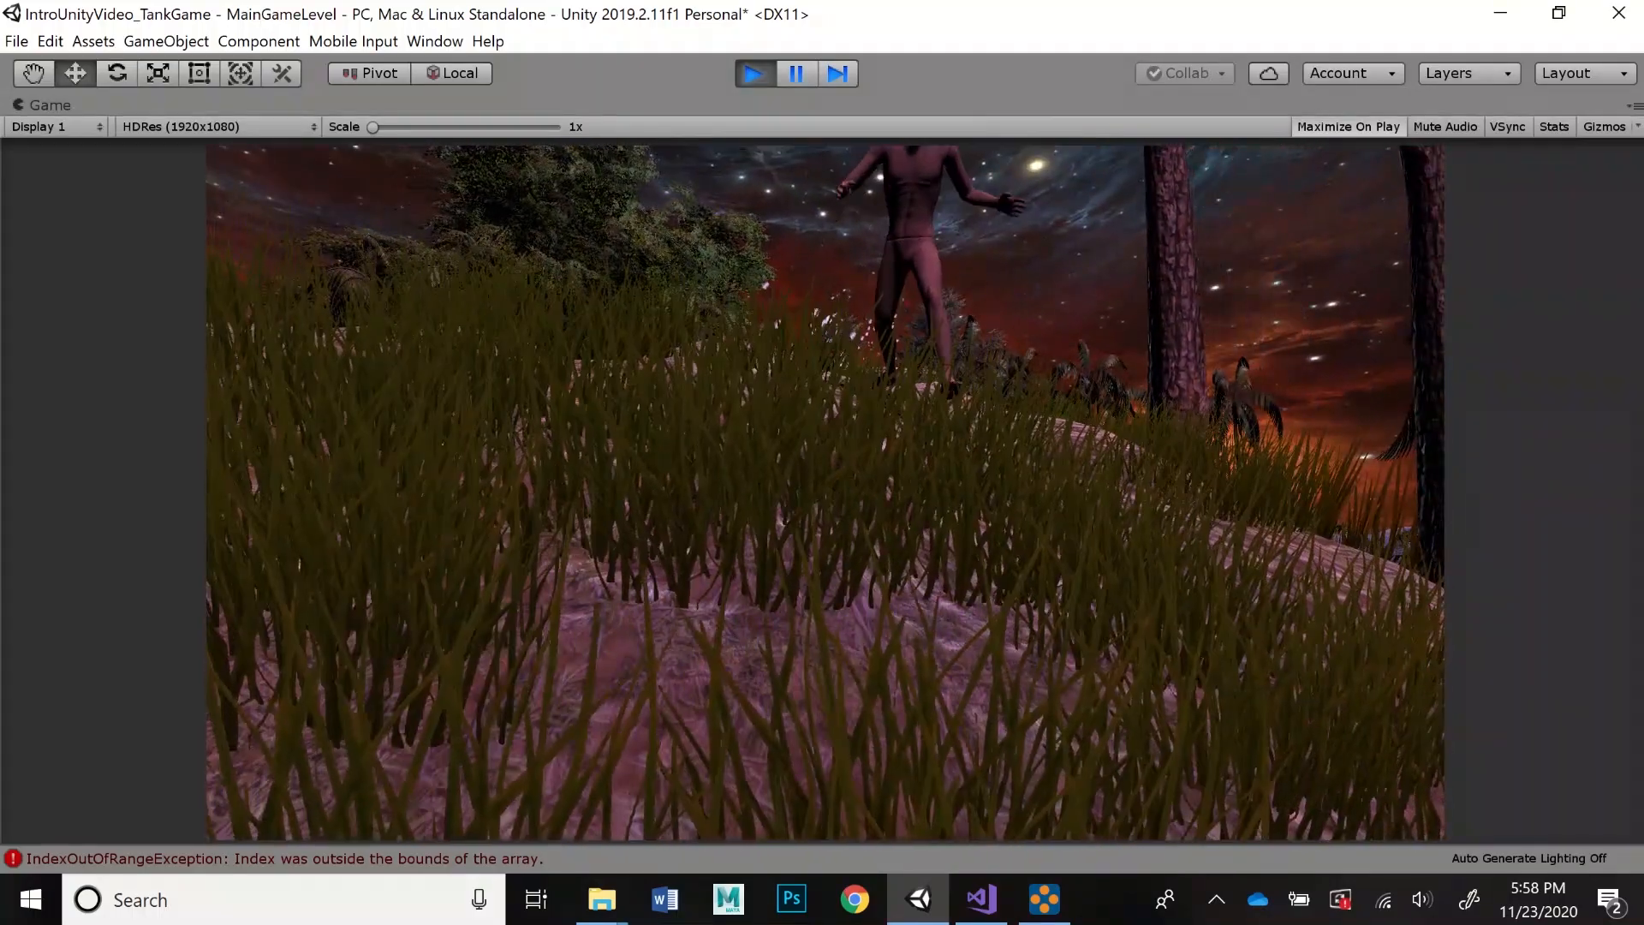
pyautogui.press('s')
pyautogui.press('s')
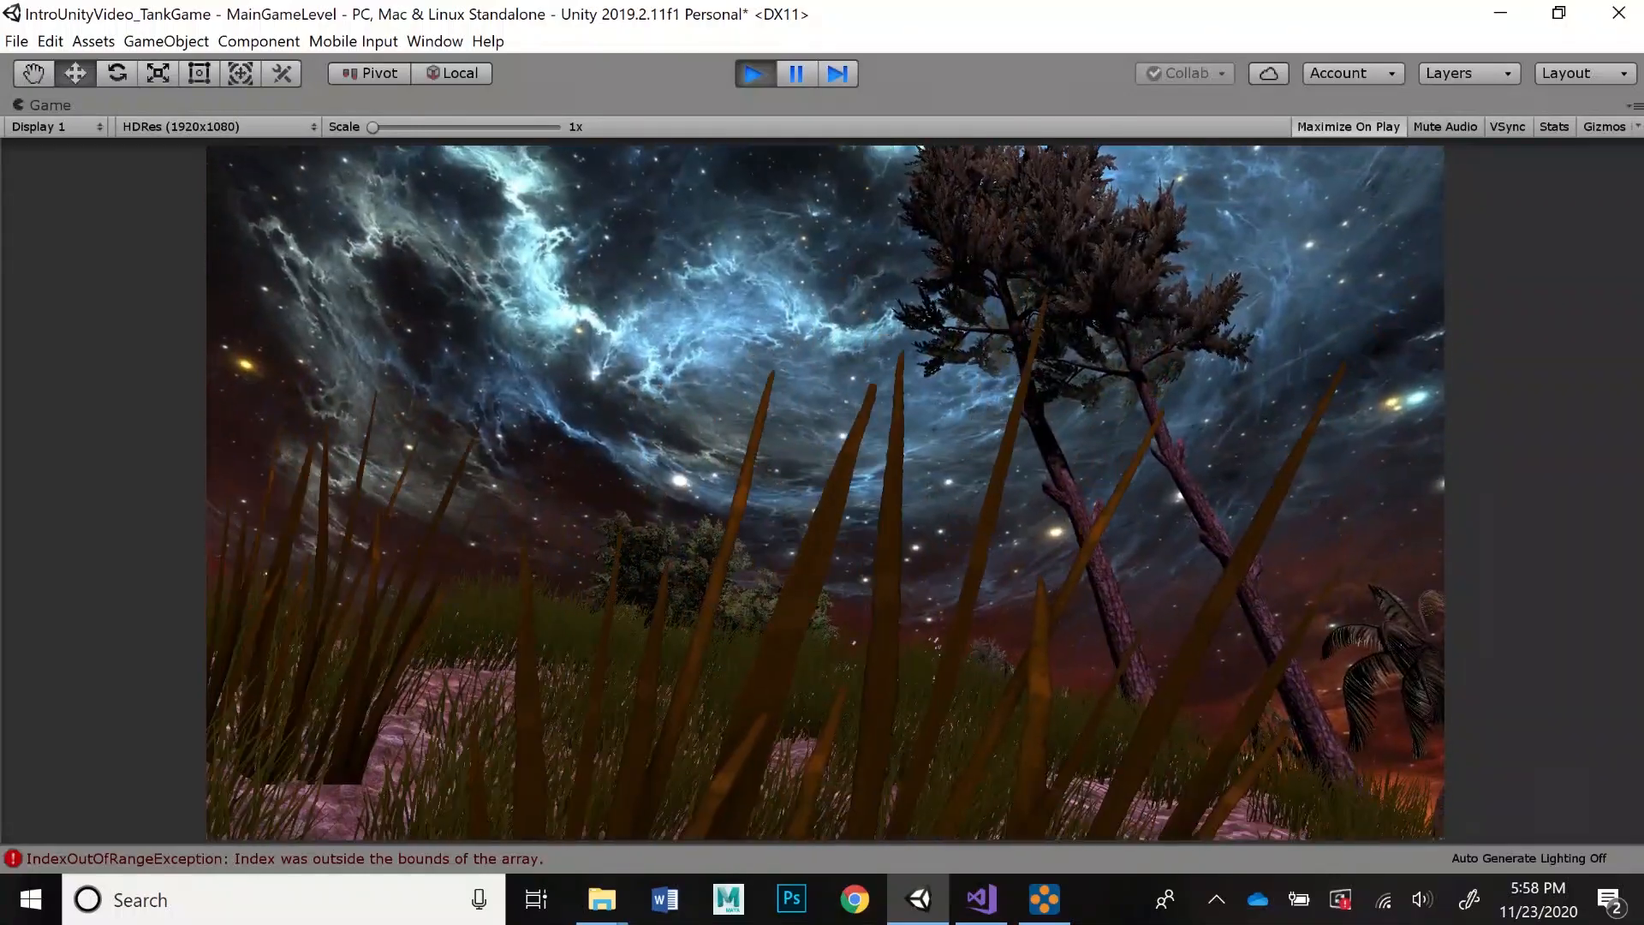
pyautogui.hotkey('ctrl', 'p')
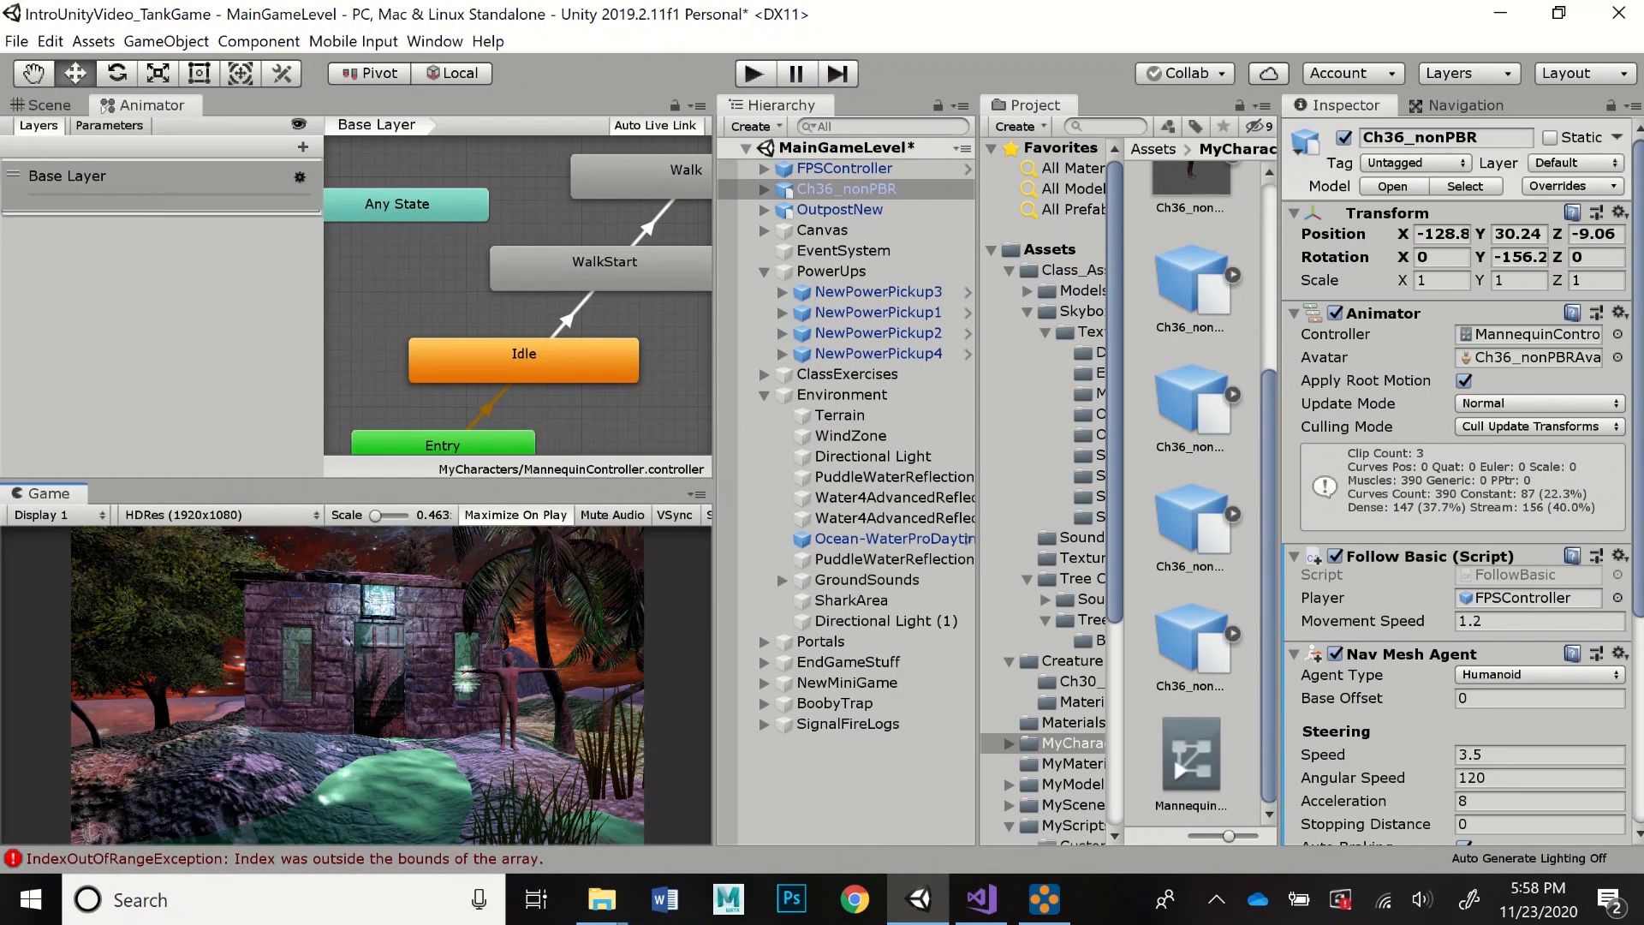
# - Set the Nav Mesh Agent's obstacle avoidance Height to 1.5 on Ch36_nonPBR and run a short play-test
pyautogui.scroll(-6, 1456, 480)
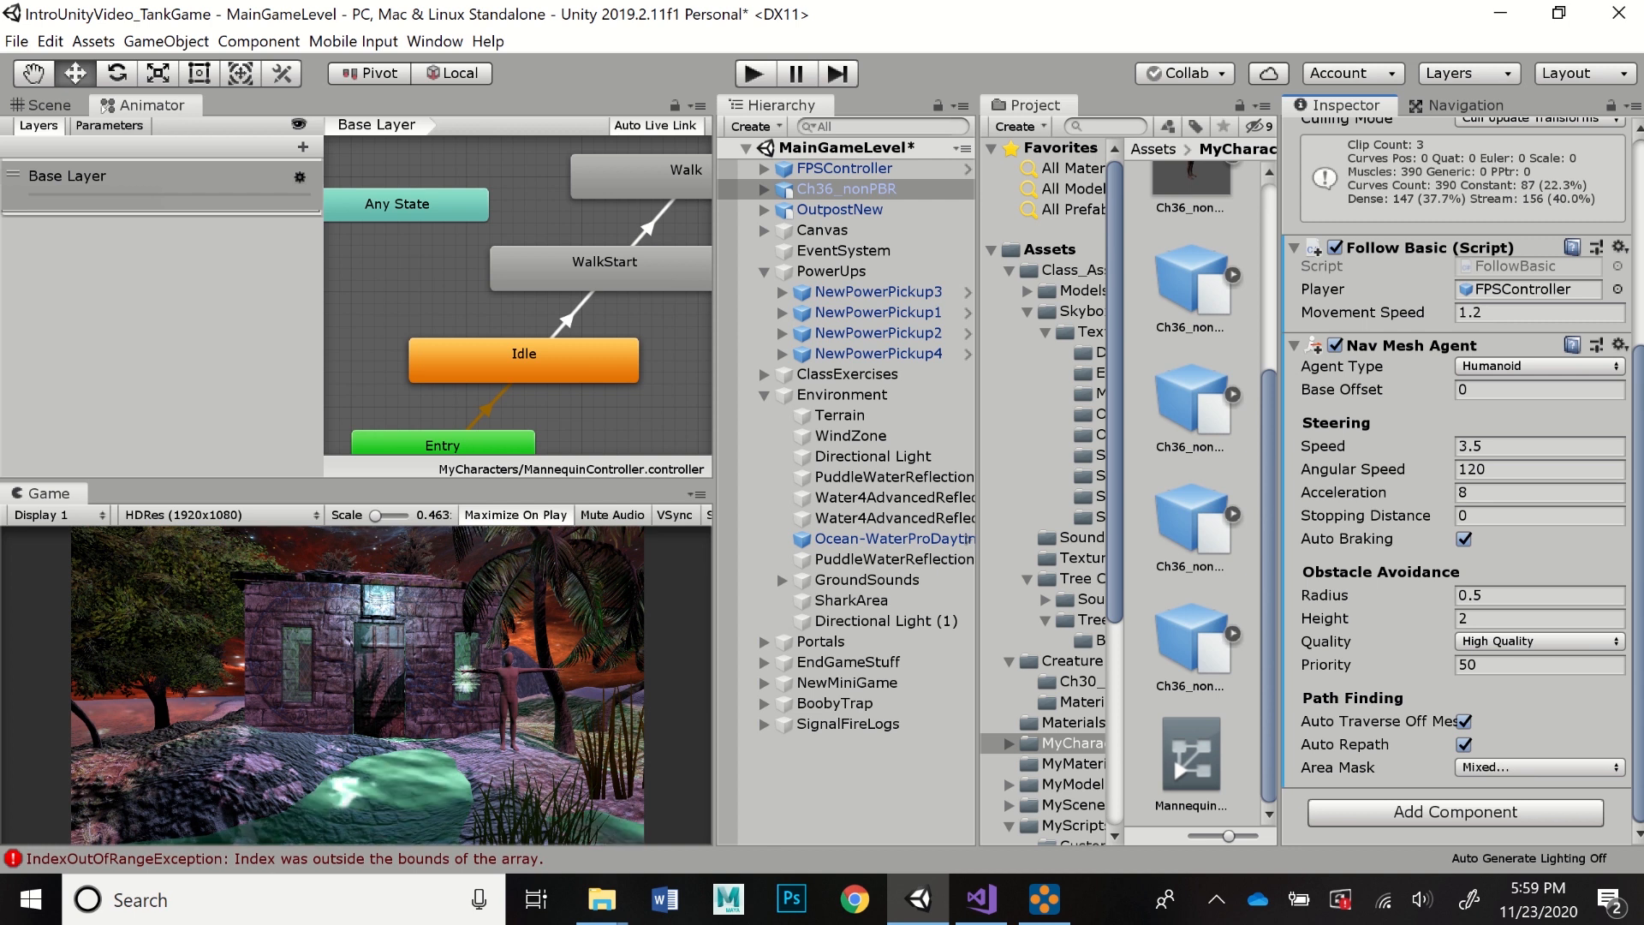
pyautogui.click(1507, 619)
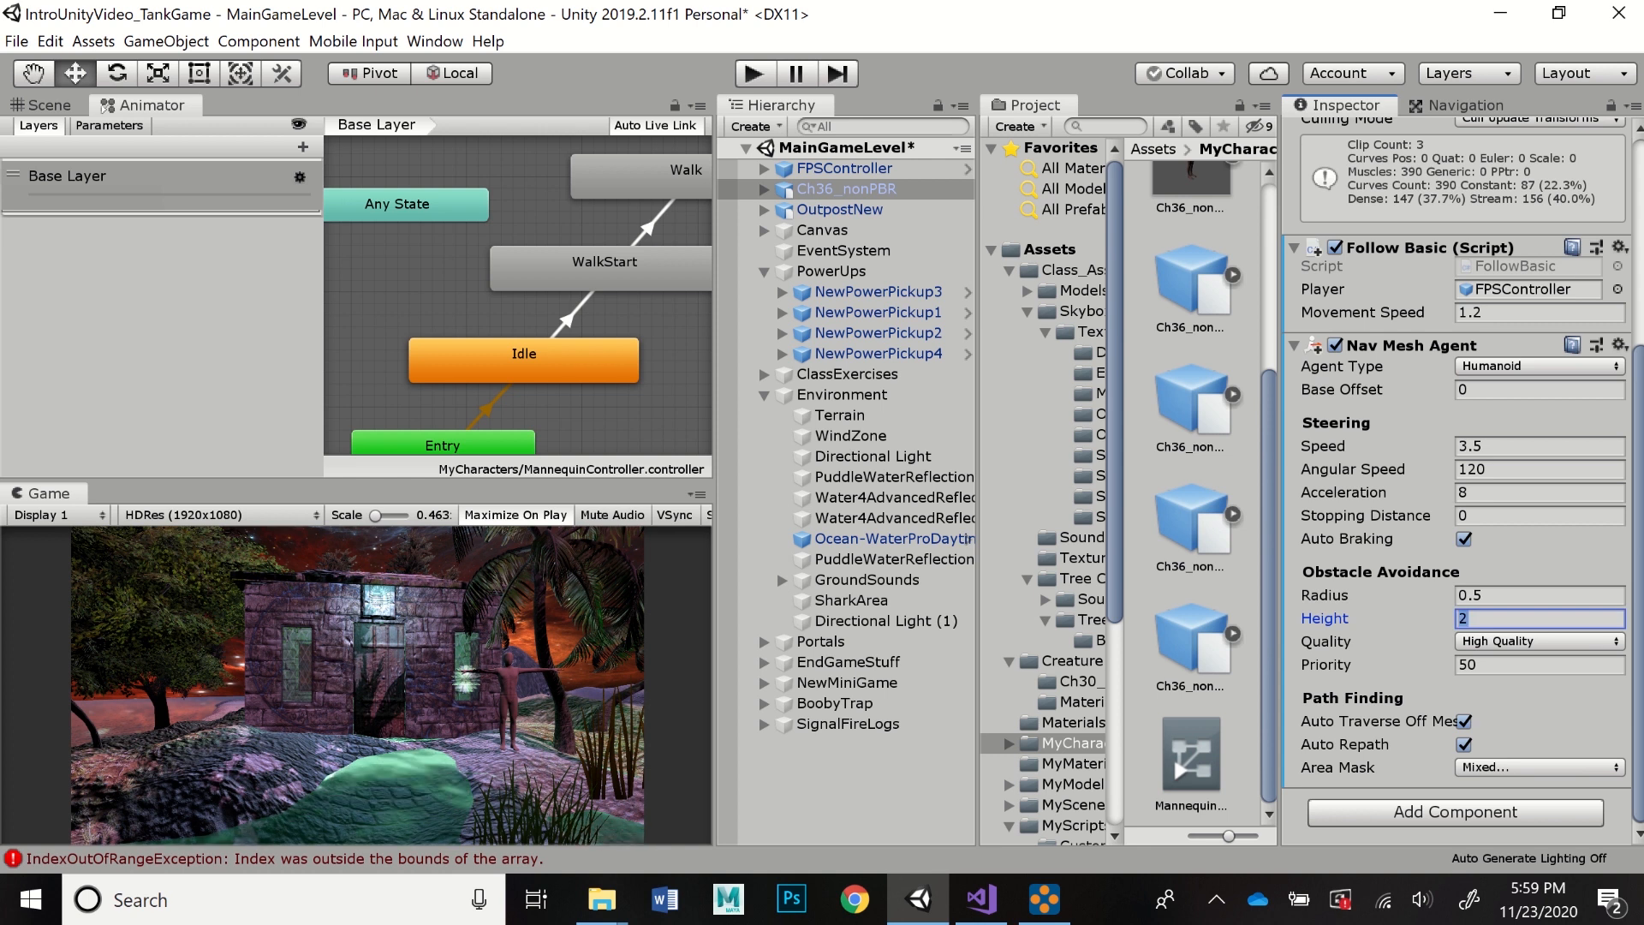
pyautogui.write('1.5')
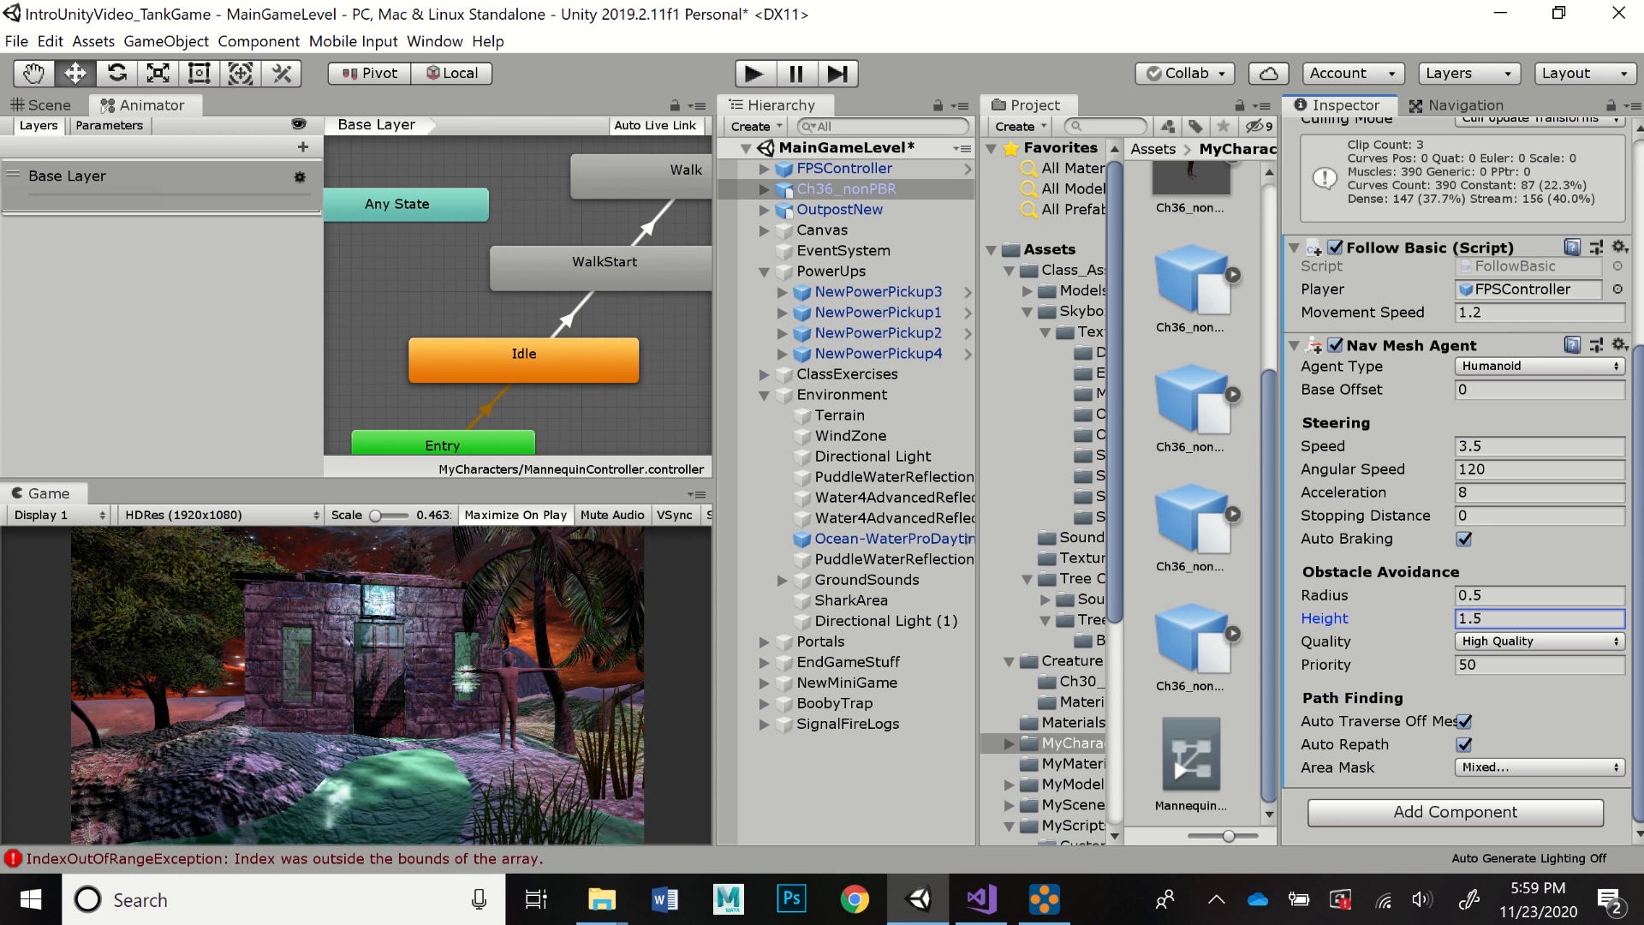
pyautogui.hotkey('ctrl', 'p')
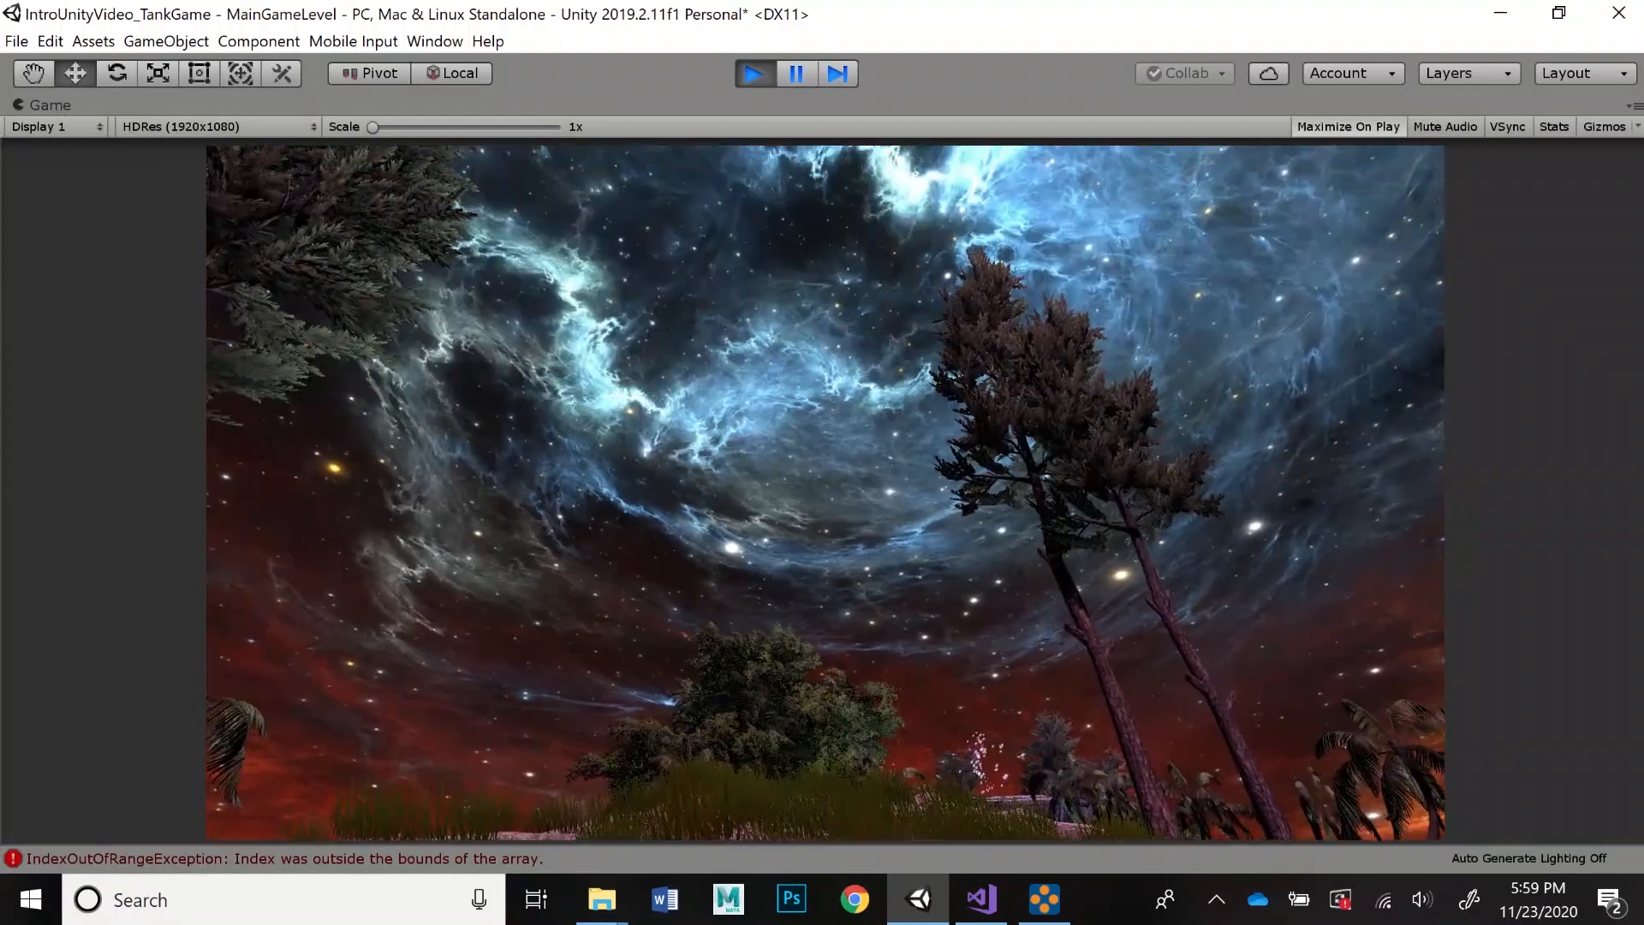
pyautogui.hotkey('ctrl', 'p')
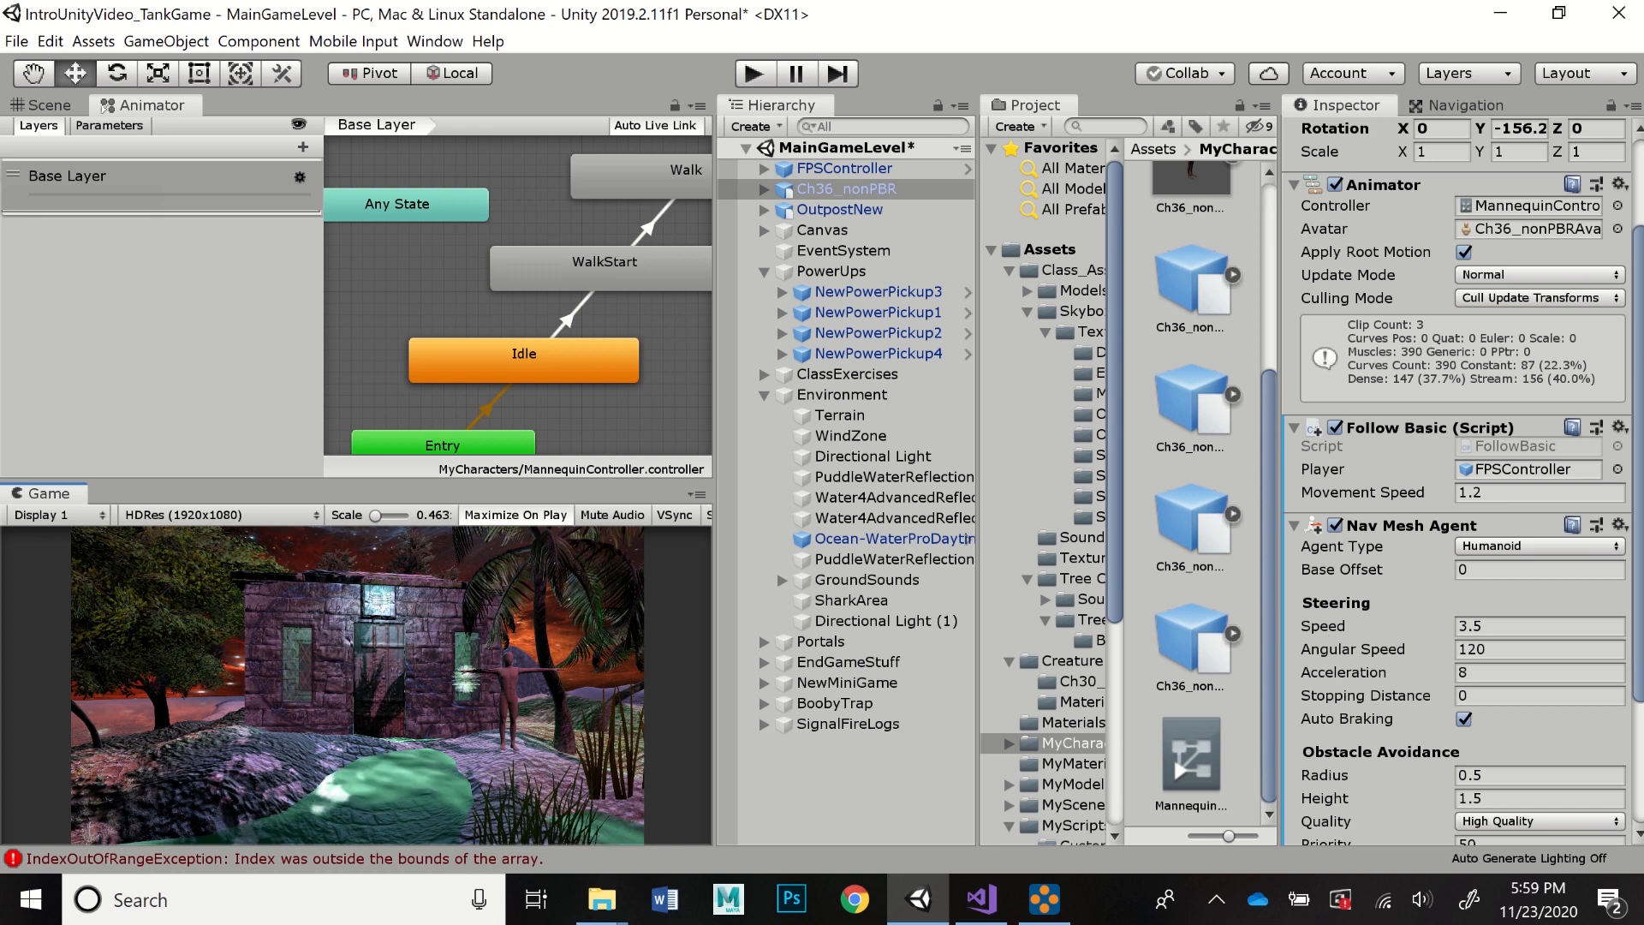
# - Add a Bool parameter named StartWalk and require it to be true for the Idle -> WalkStart transition
pyautogui.click(567, 321)
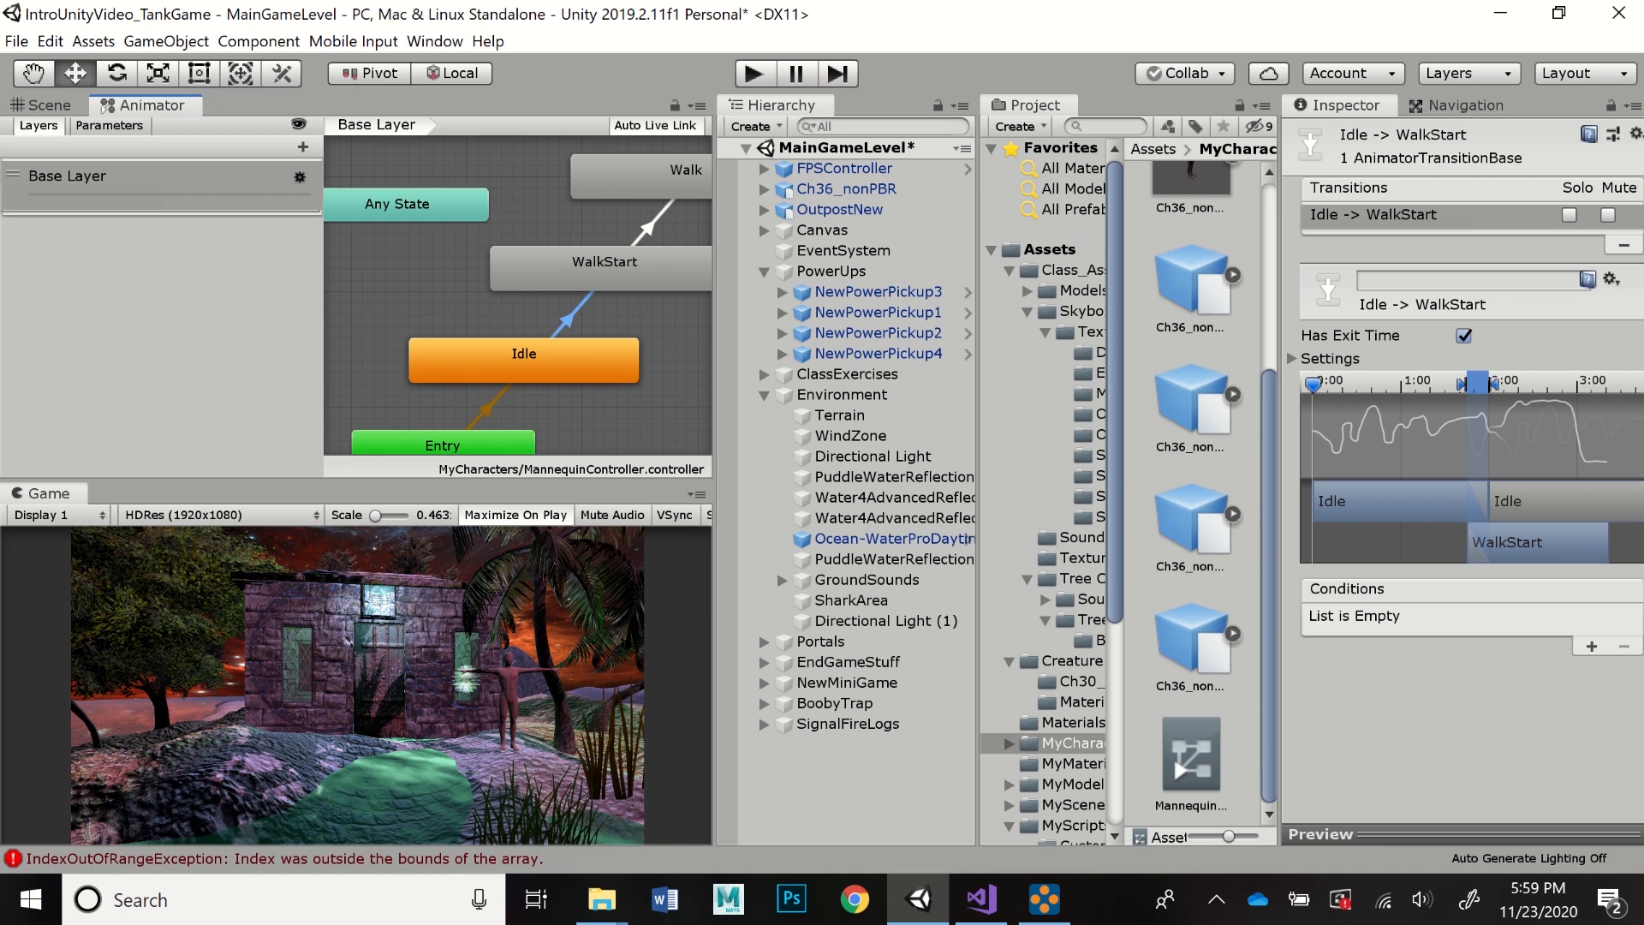
pyautogui.click(109, 125)
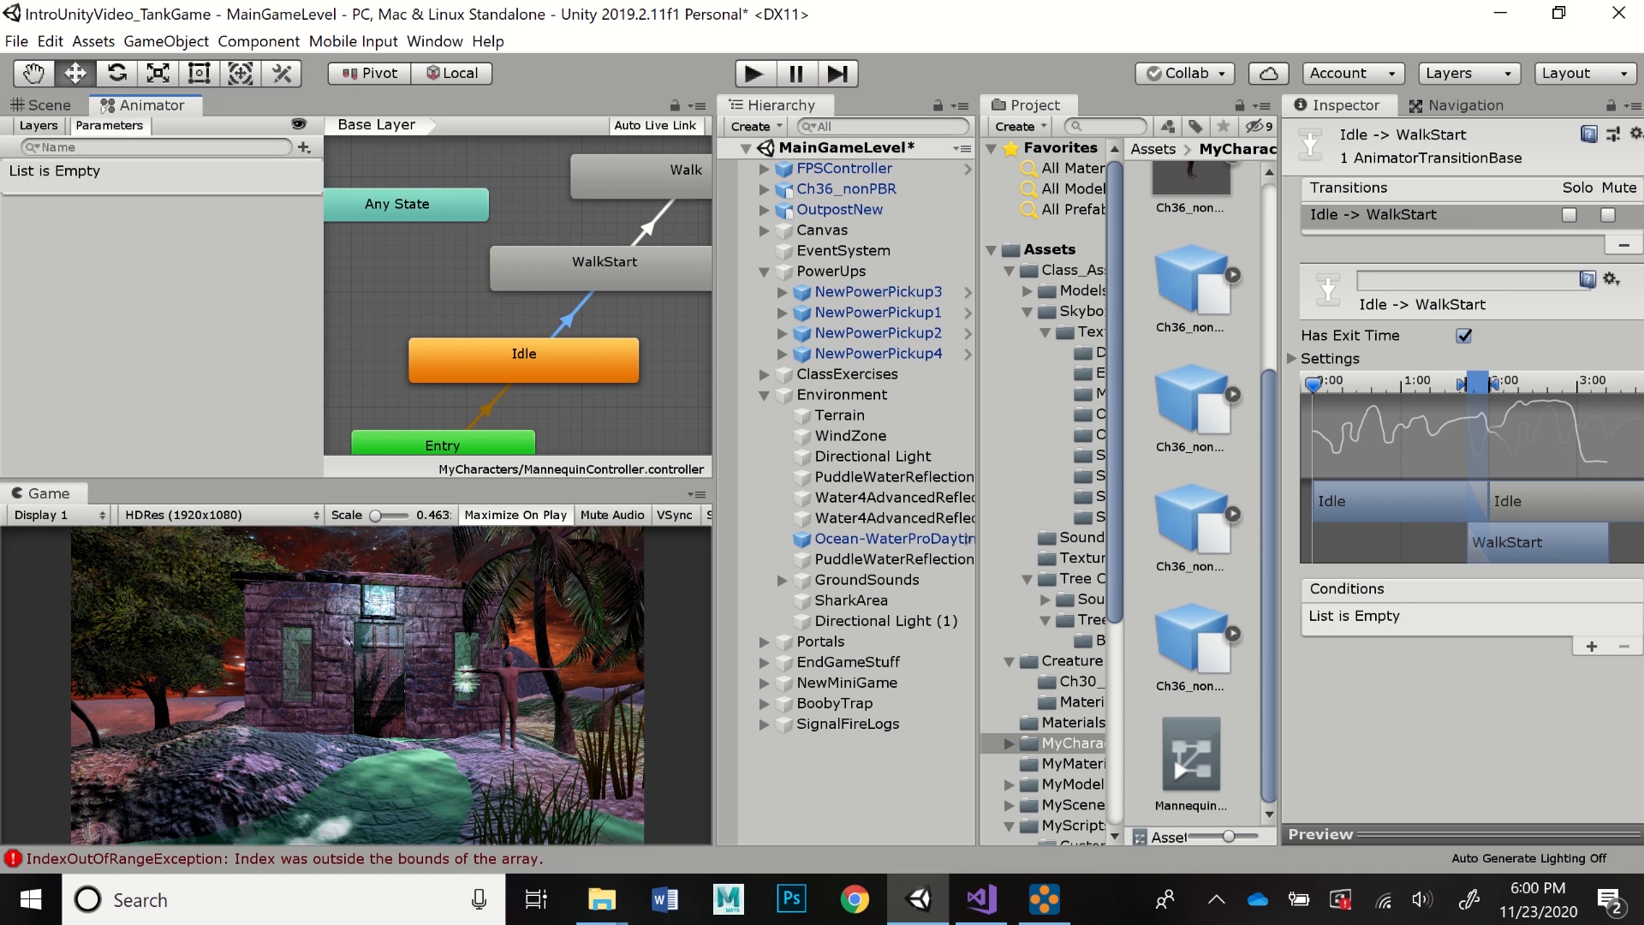
pyautogui.click(303, 148)
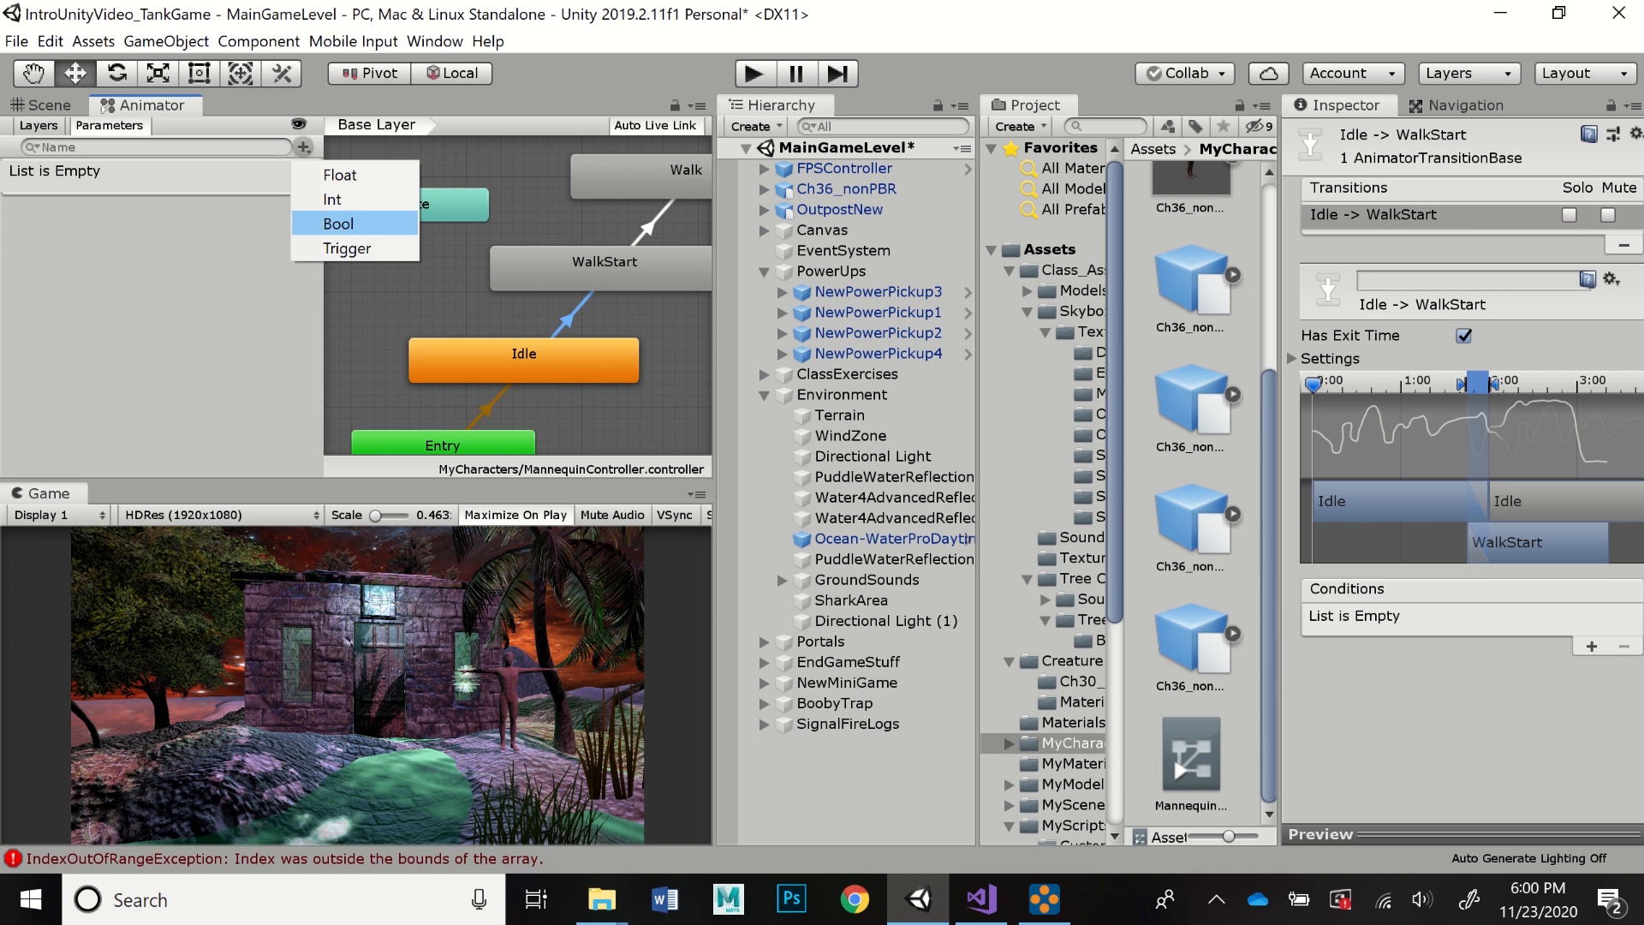
pyautogui.click(351, 224)
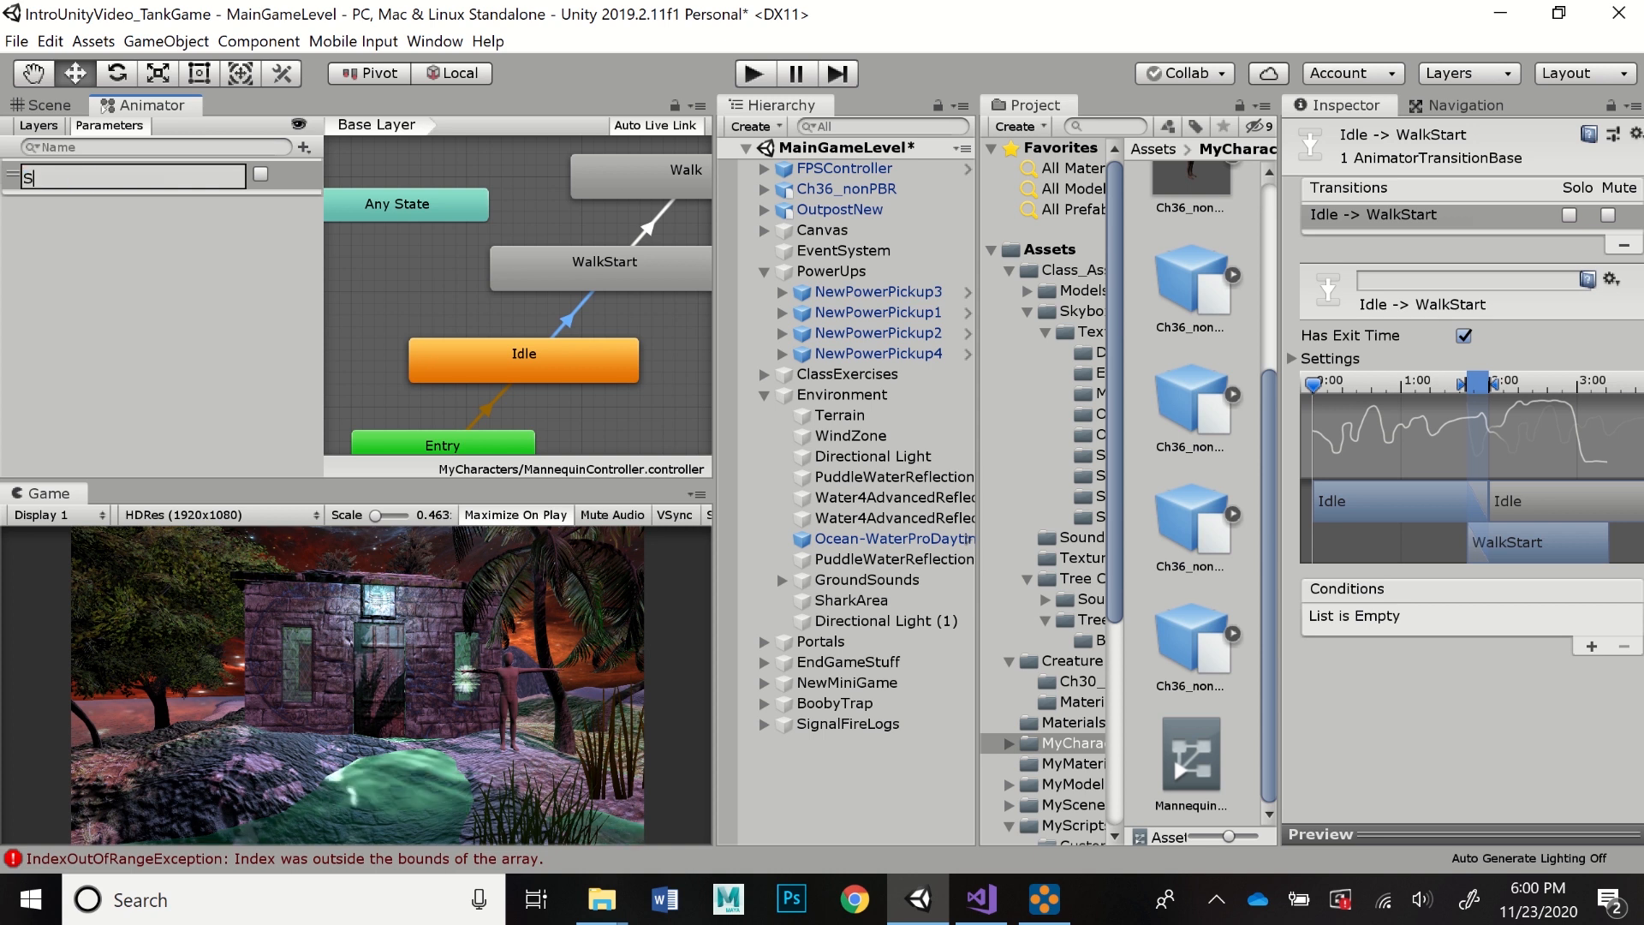
pyautogui.write('StartWalk')
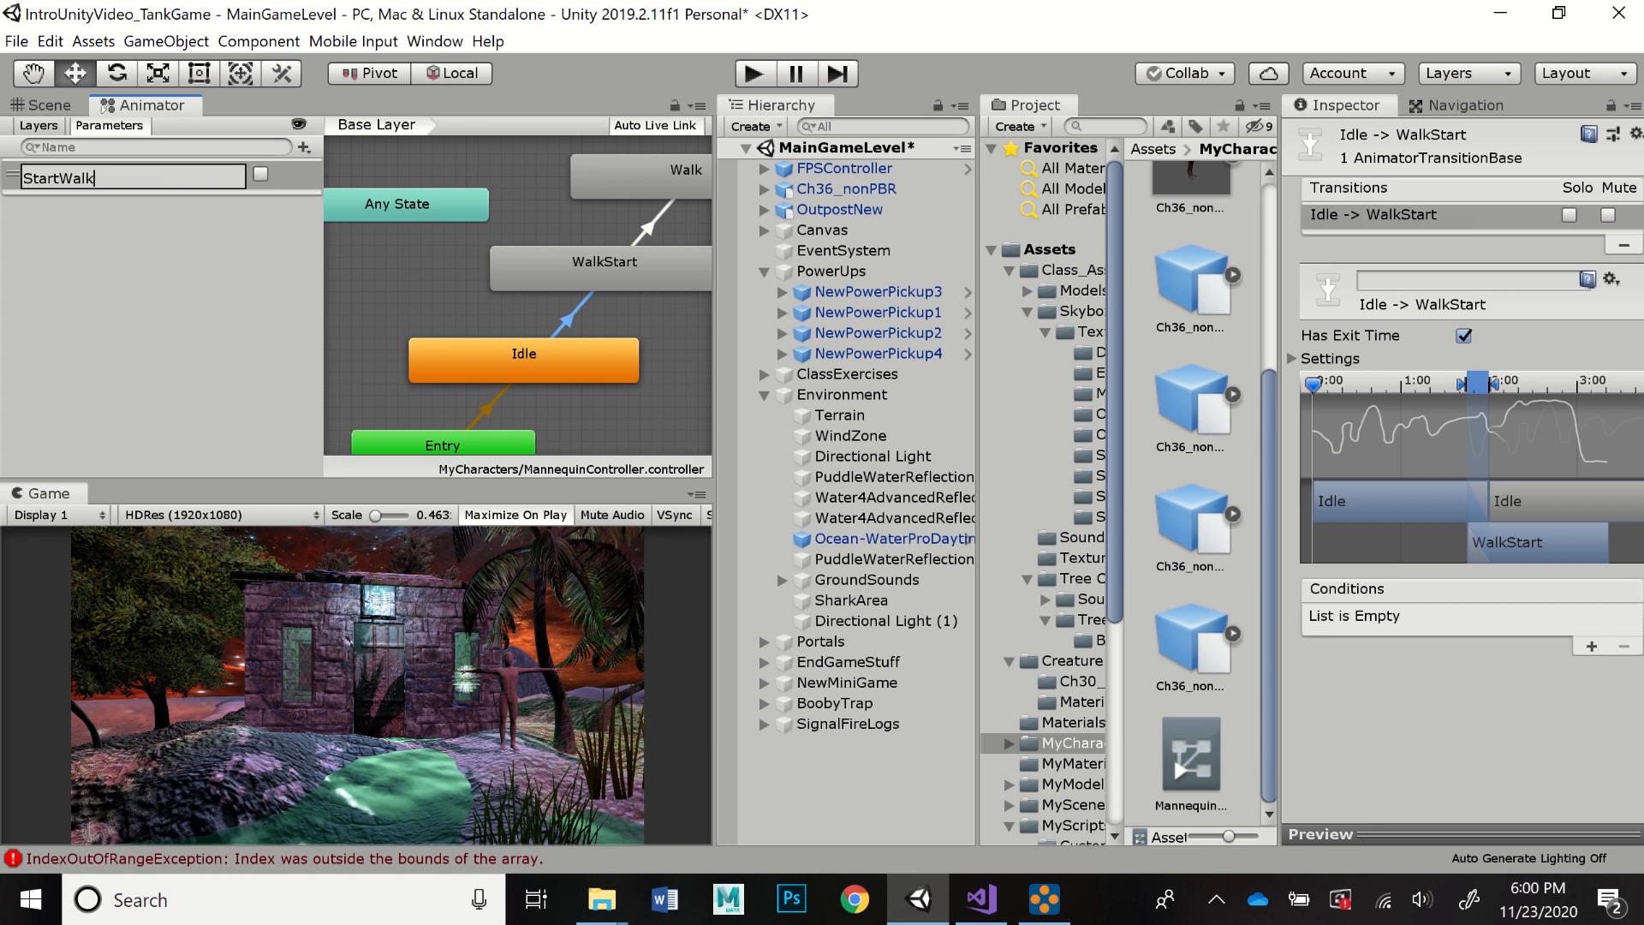
pyautogui.press('Return')
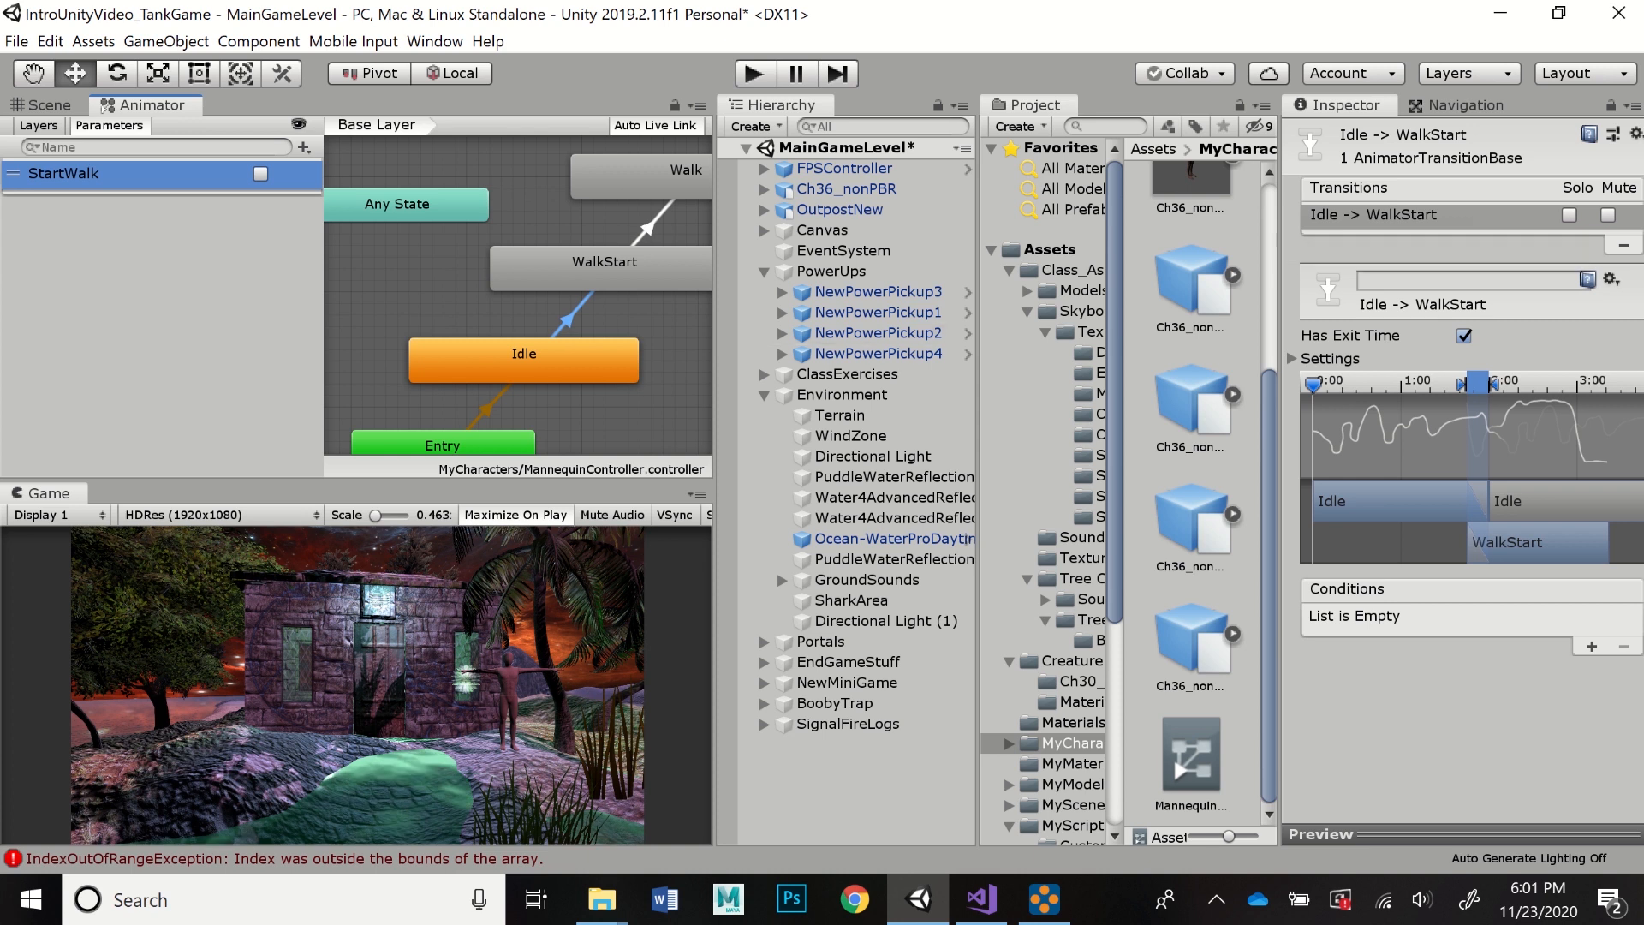
pyautogui.click(1591, 645)
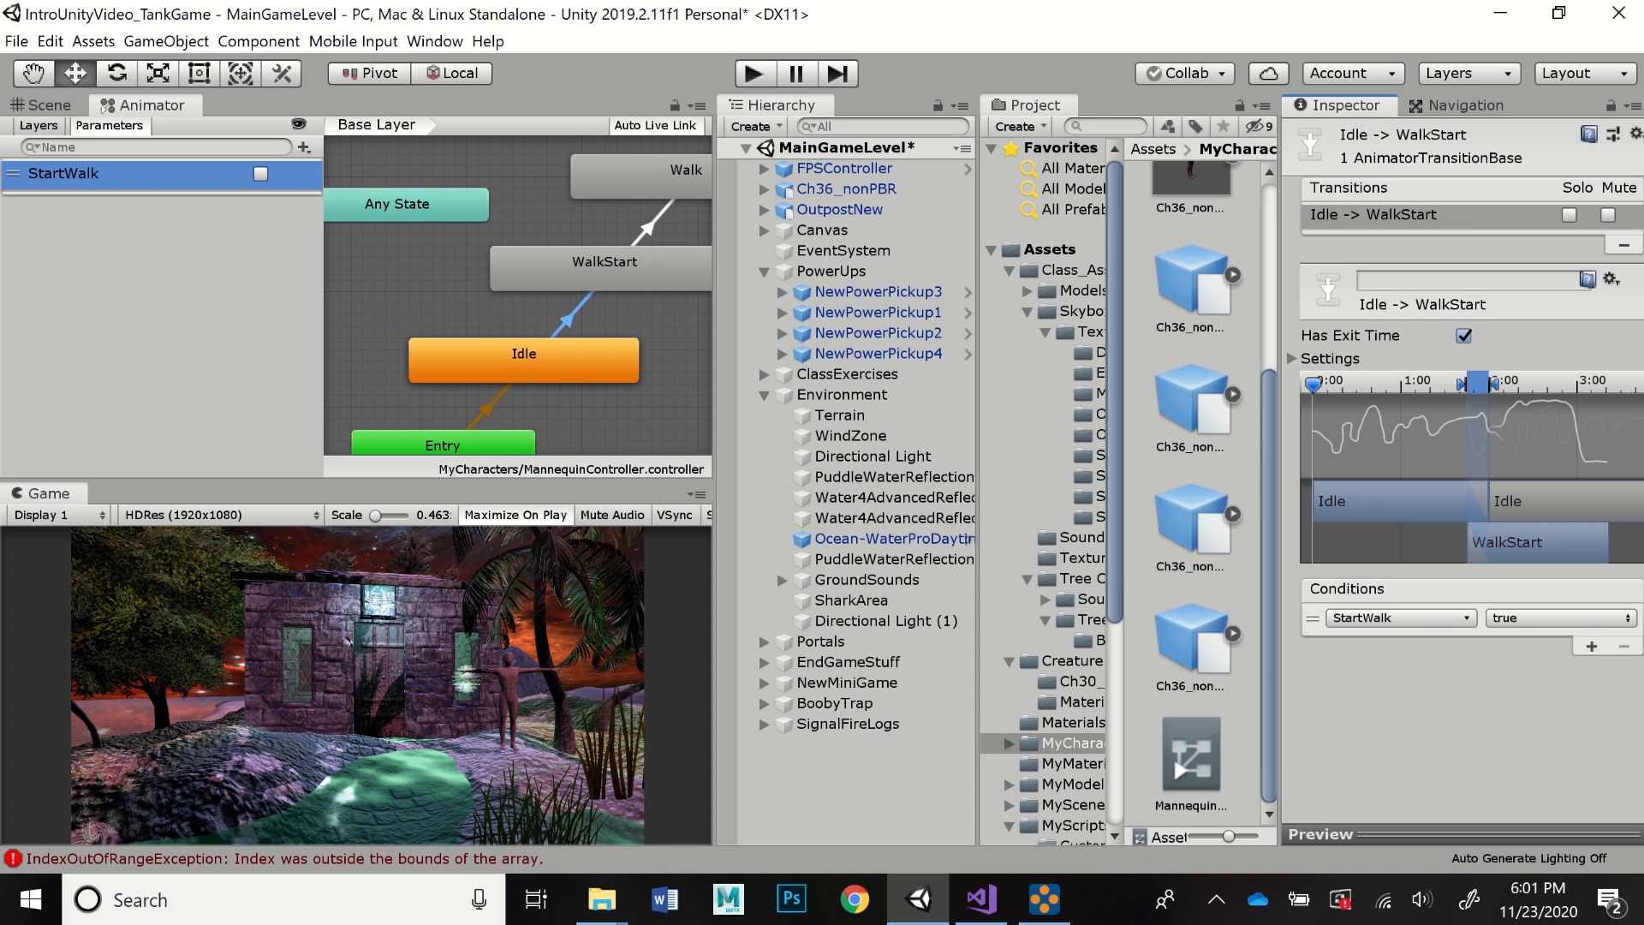
# - Add a second Bool parameter named Walk and slightly shift the blend range of the Idle -> WalkStart transition
pyautogui.click(304, 147)
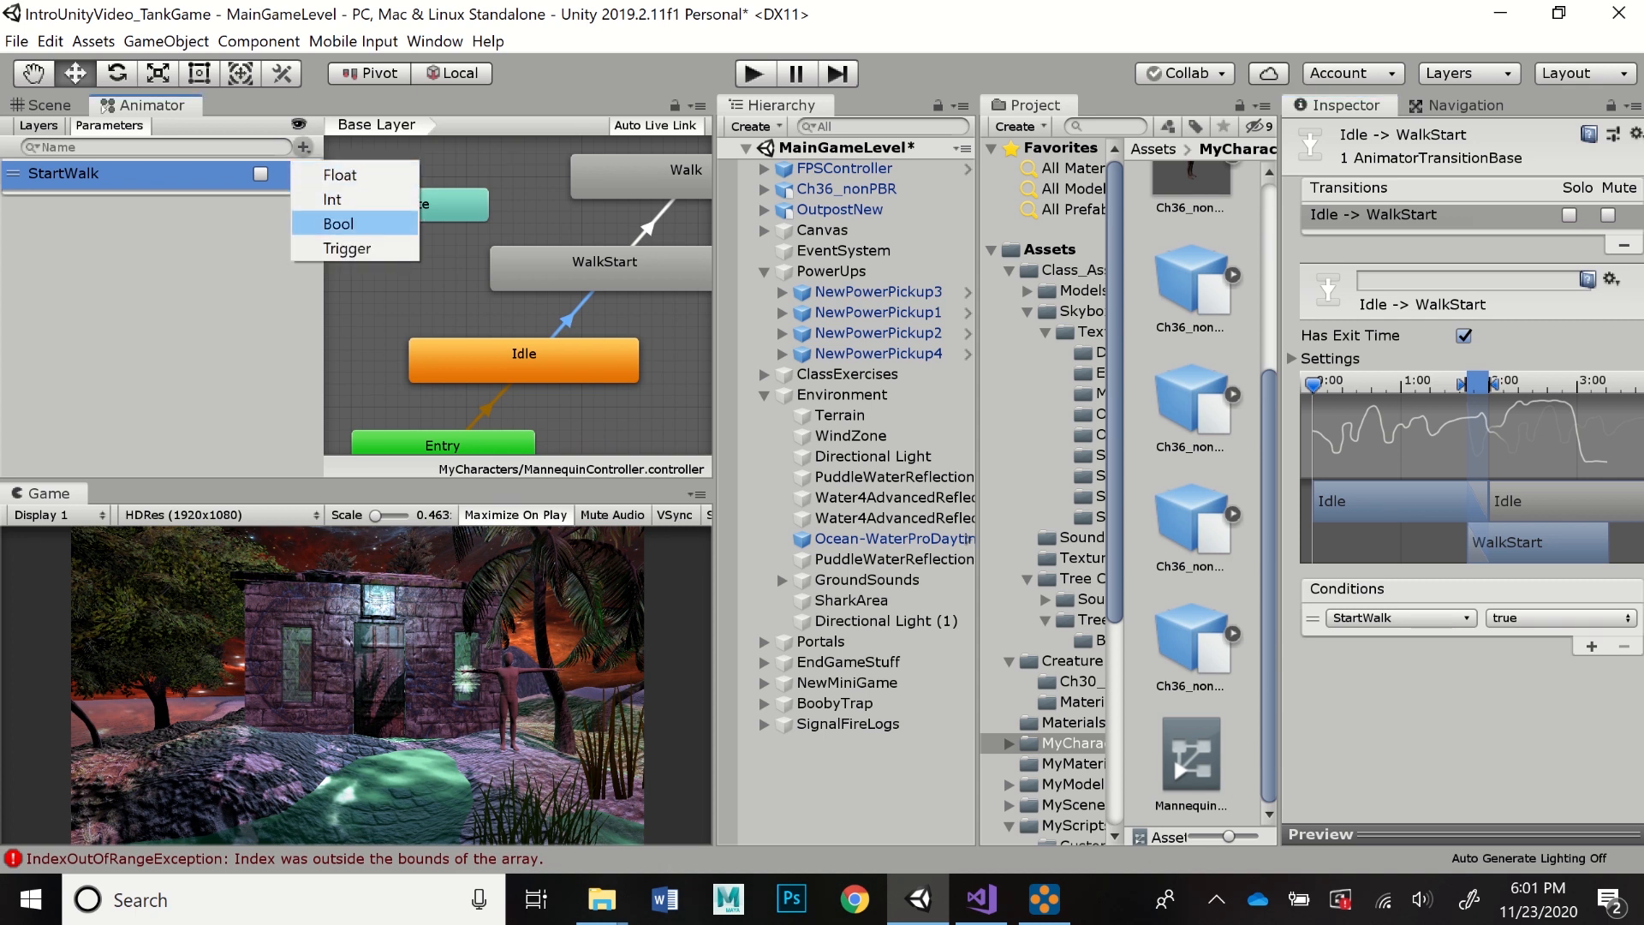
pyautogui.click(338, 223)
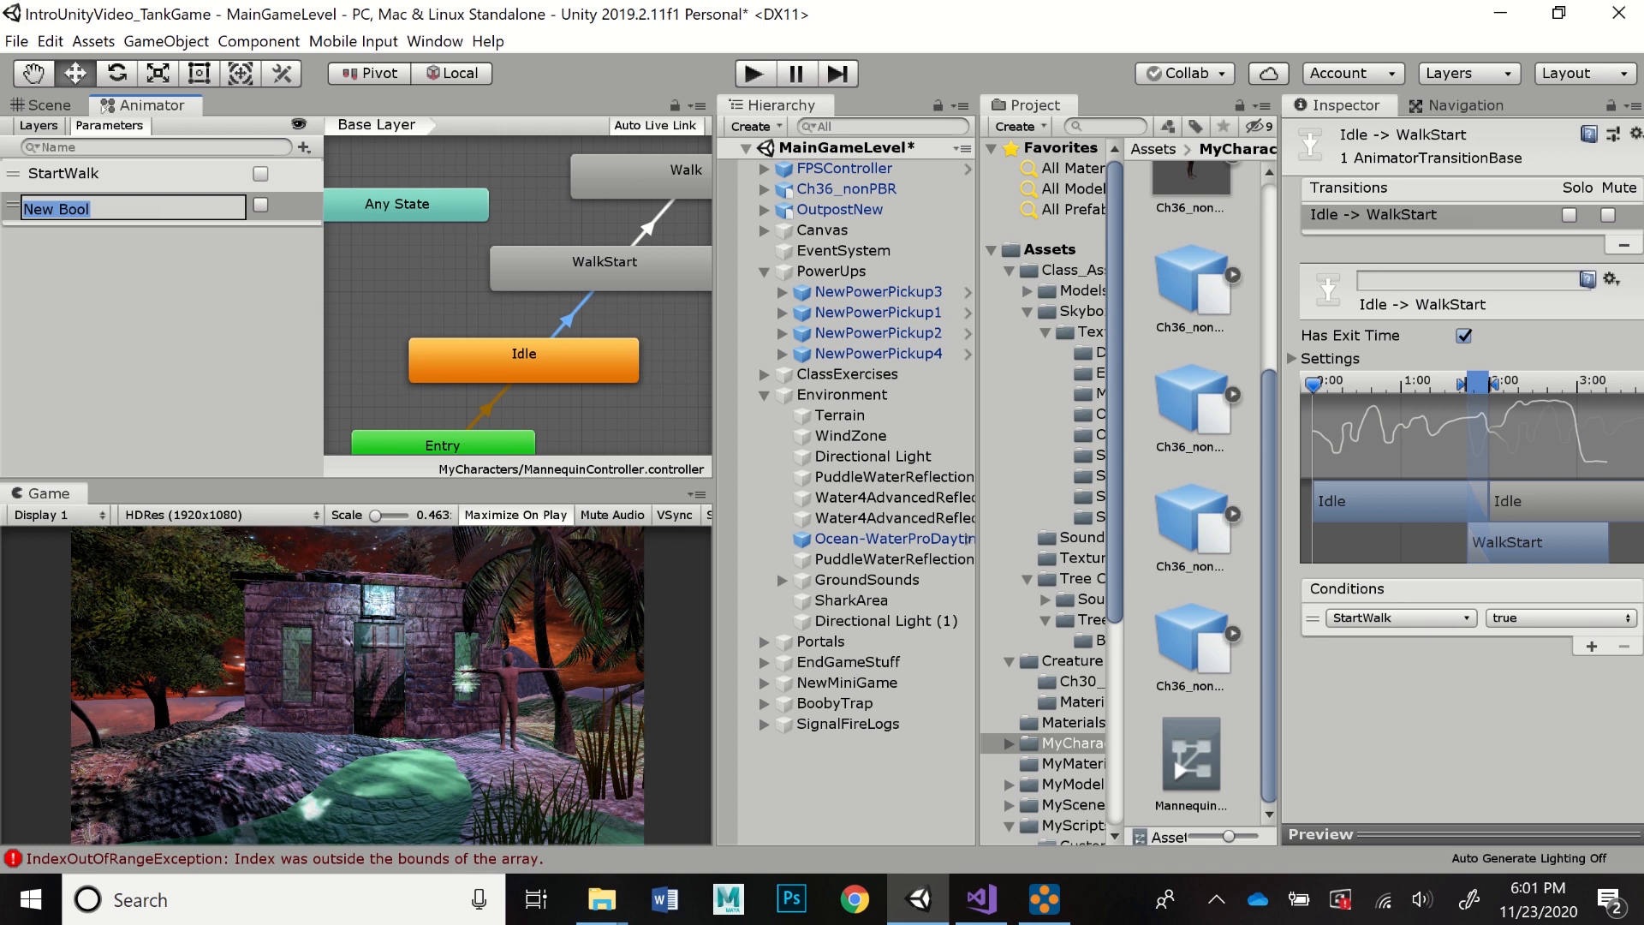
pyautogui.write('Walk')
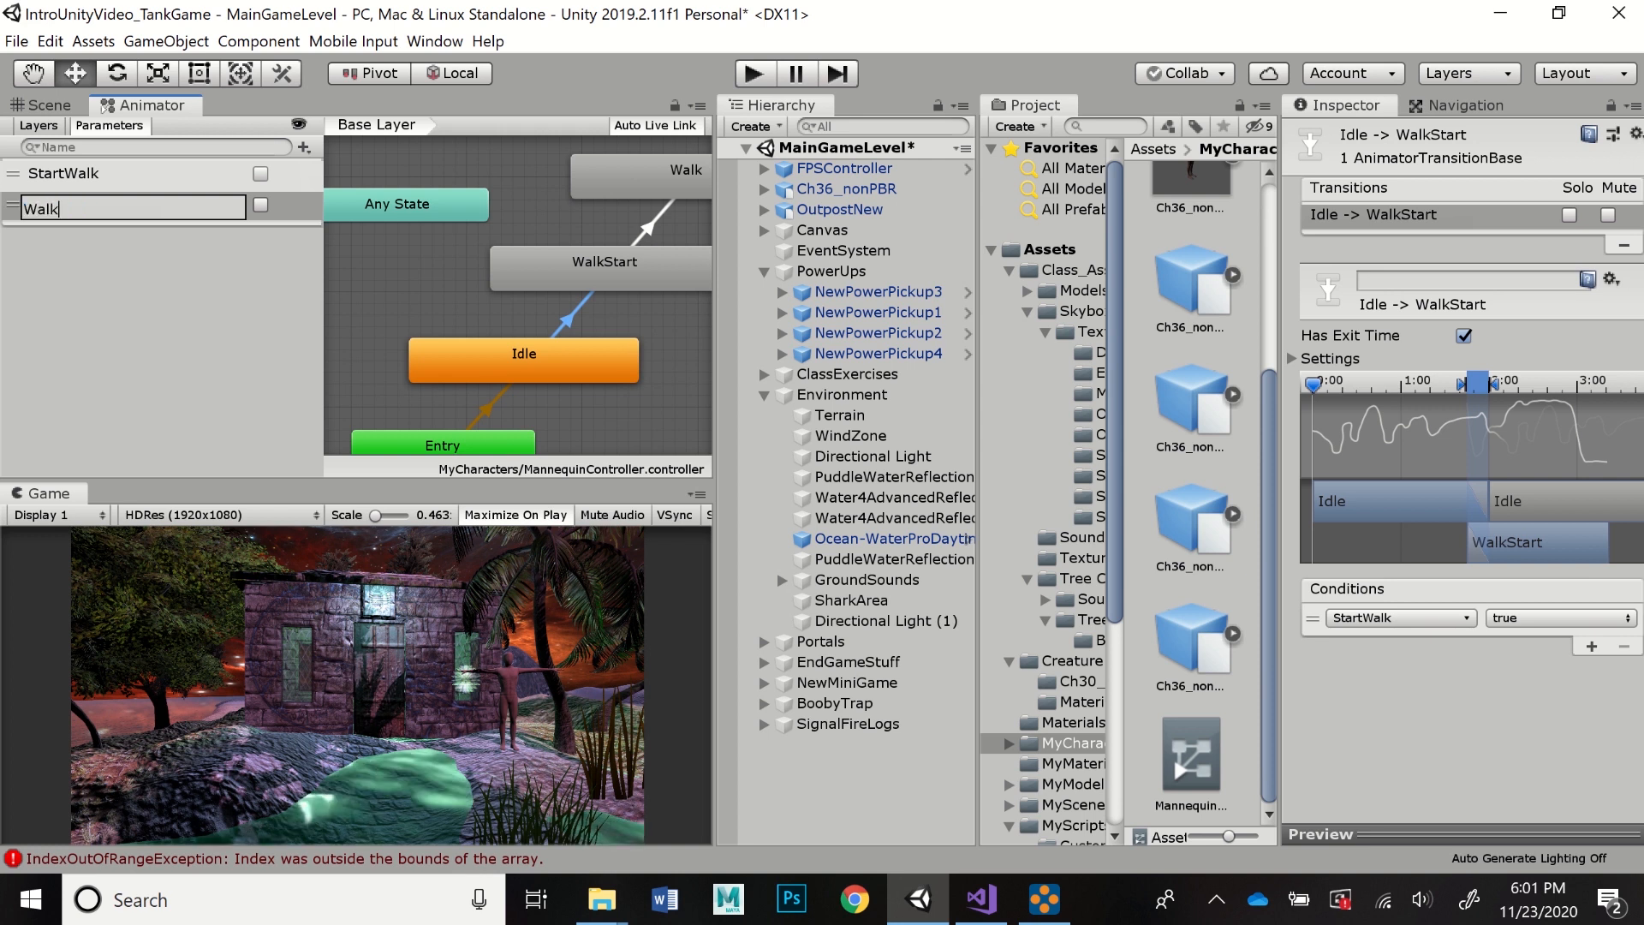
pyautogui.press('Return')
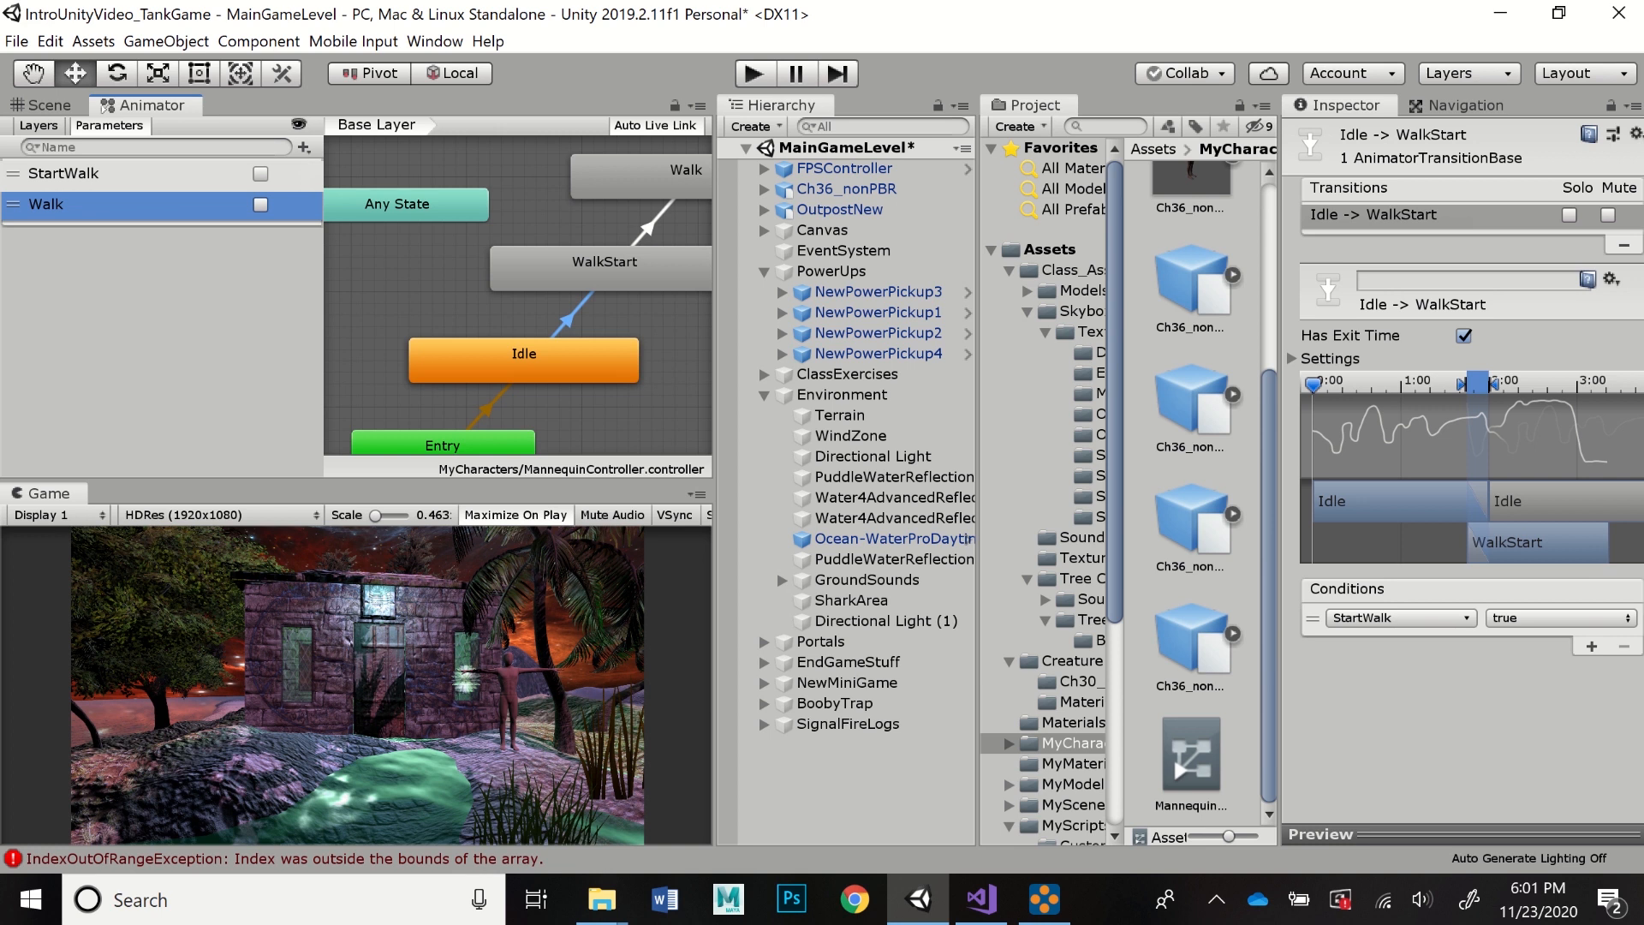
pyautogui.moveTo(1494, 384)
pyautogui.mouseDown()
pyautogui.moveTo(1522, 385)
pyautogui.moveTo(1452, 385)
pyautogui.moveTo(1467, 385)
pyautogui.mouseUp()
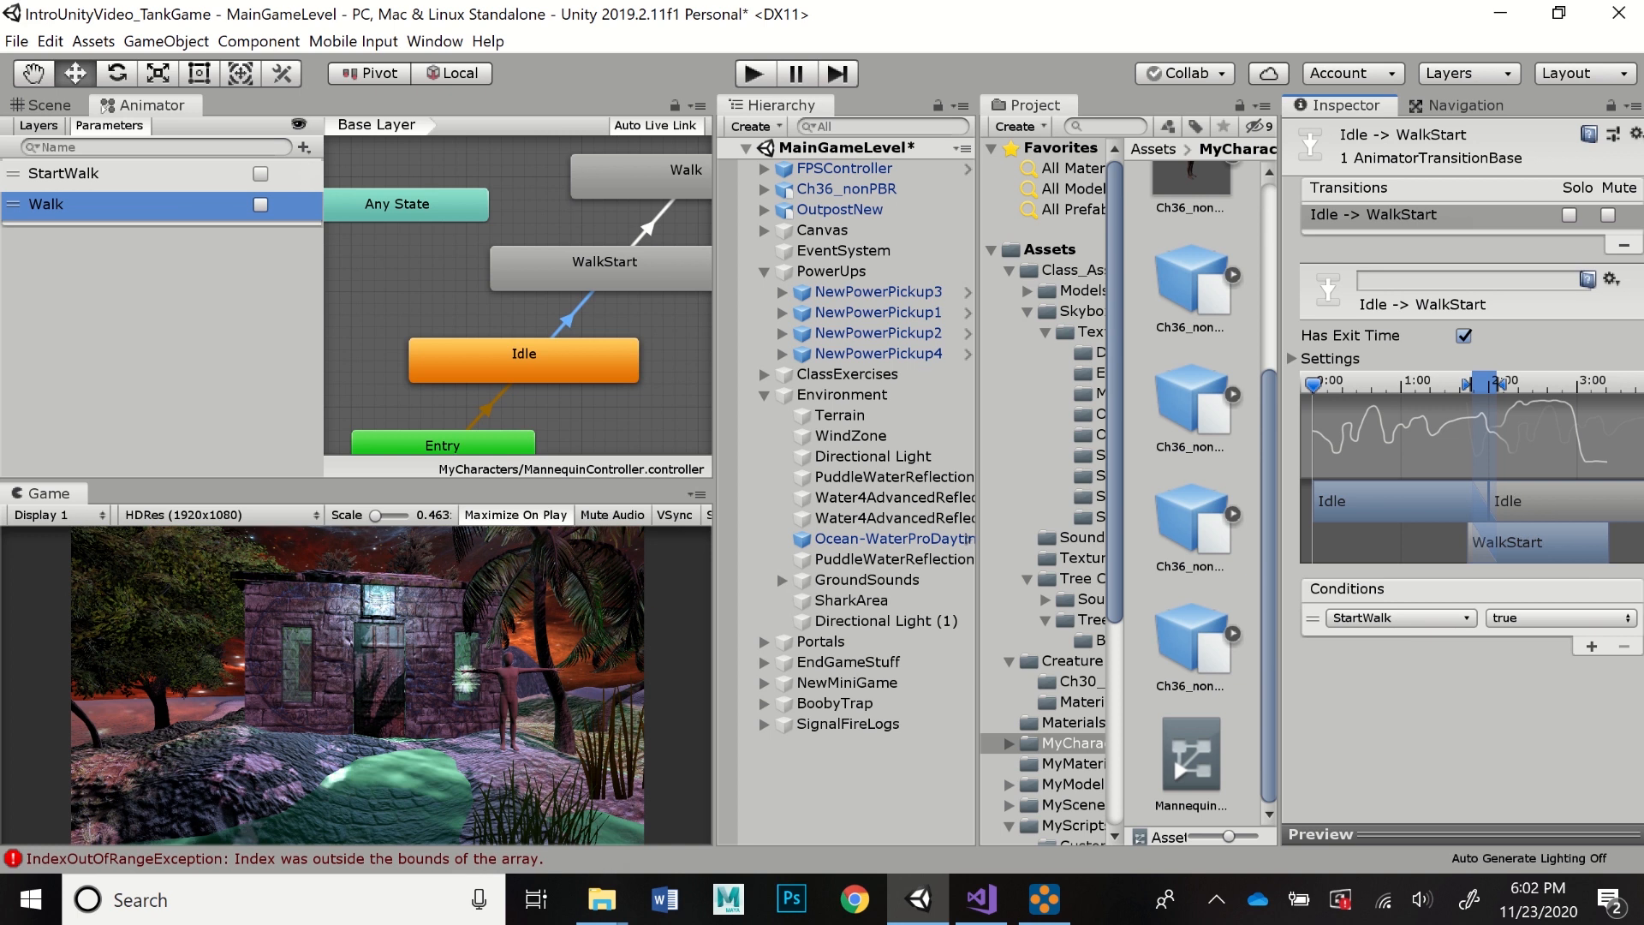
# - Add a condition to the WalkStart -> Walk transition requiring the Walk parameter to be true
pyautogui.click(648, 228)
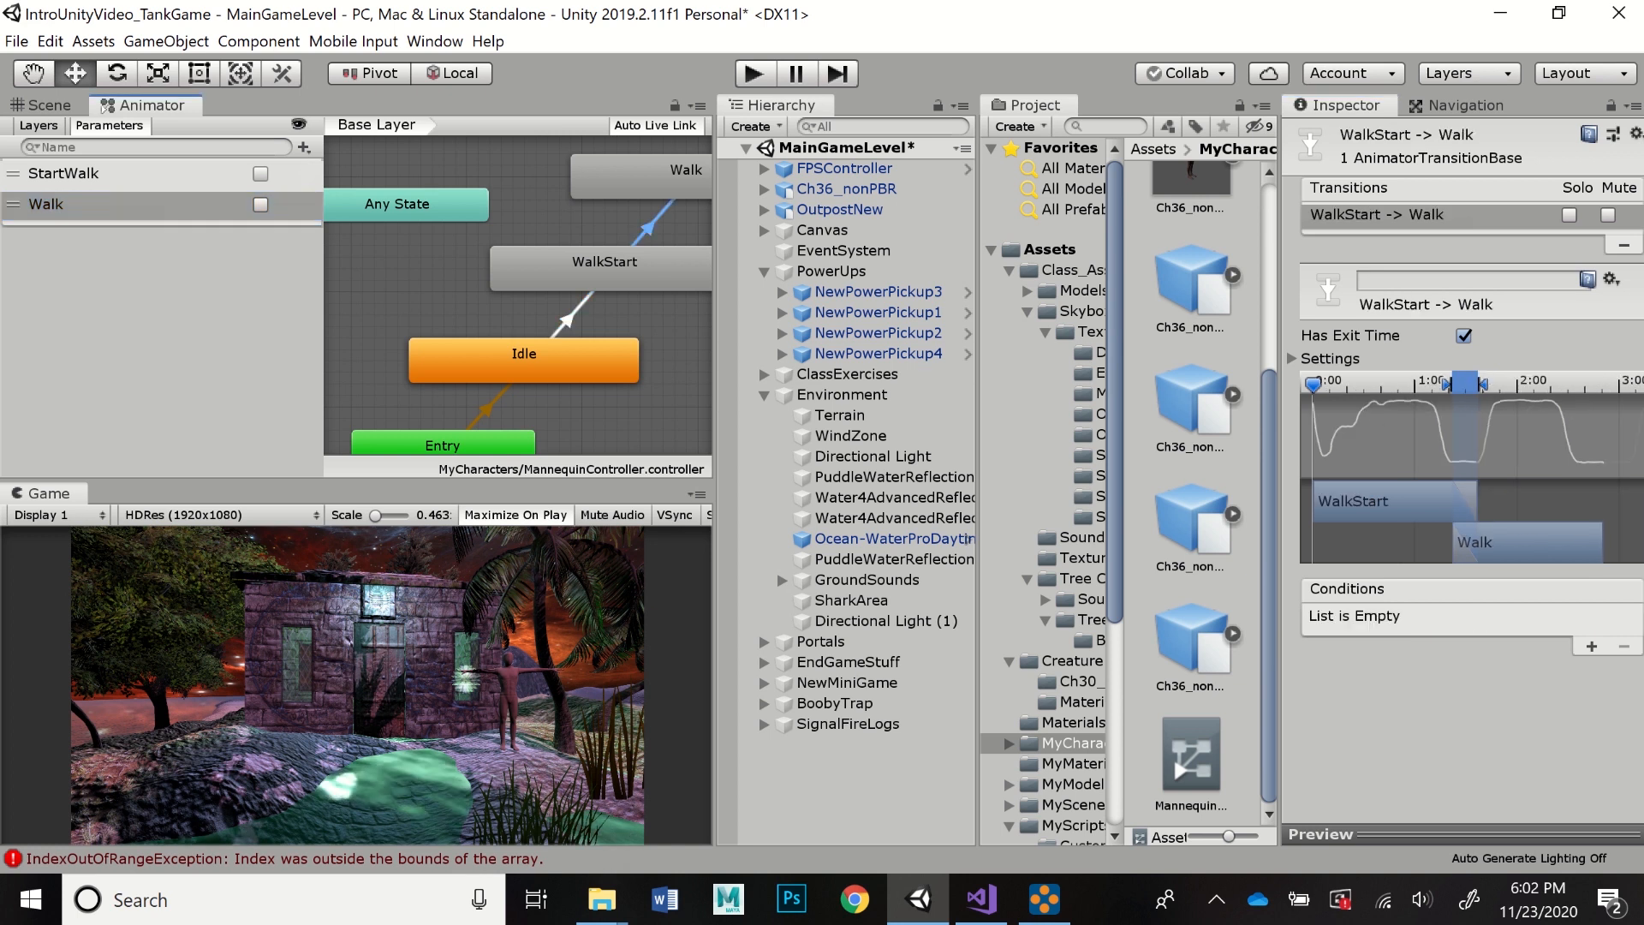
pyautogui.click(1591, 646)
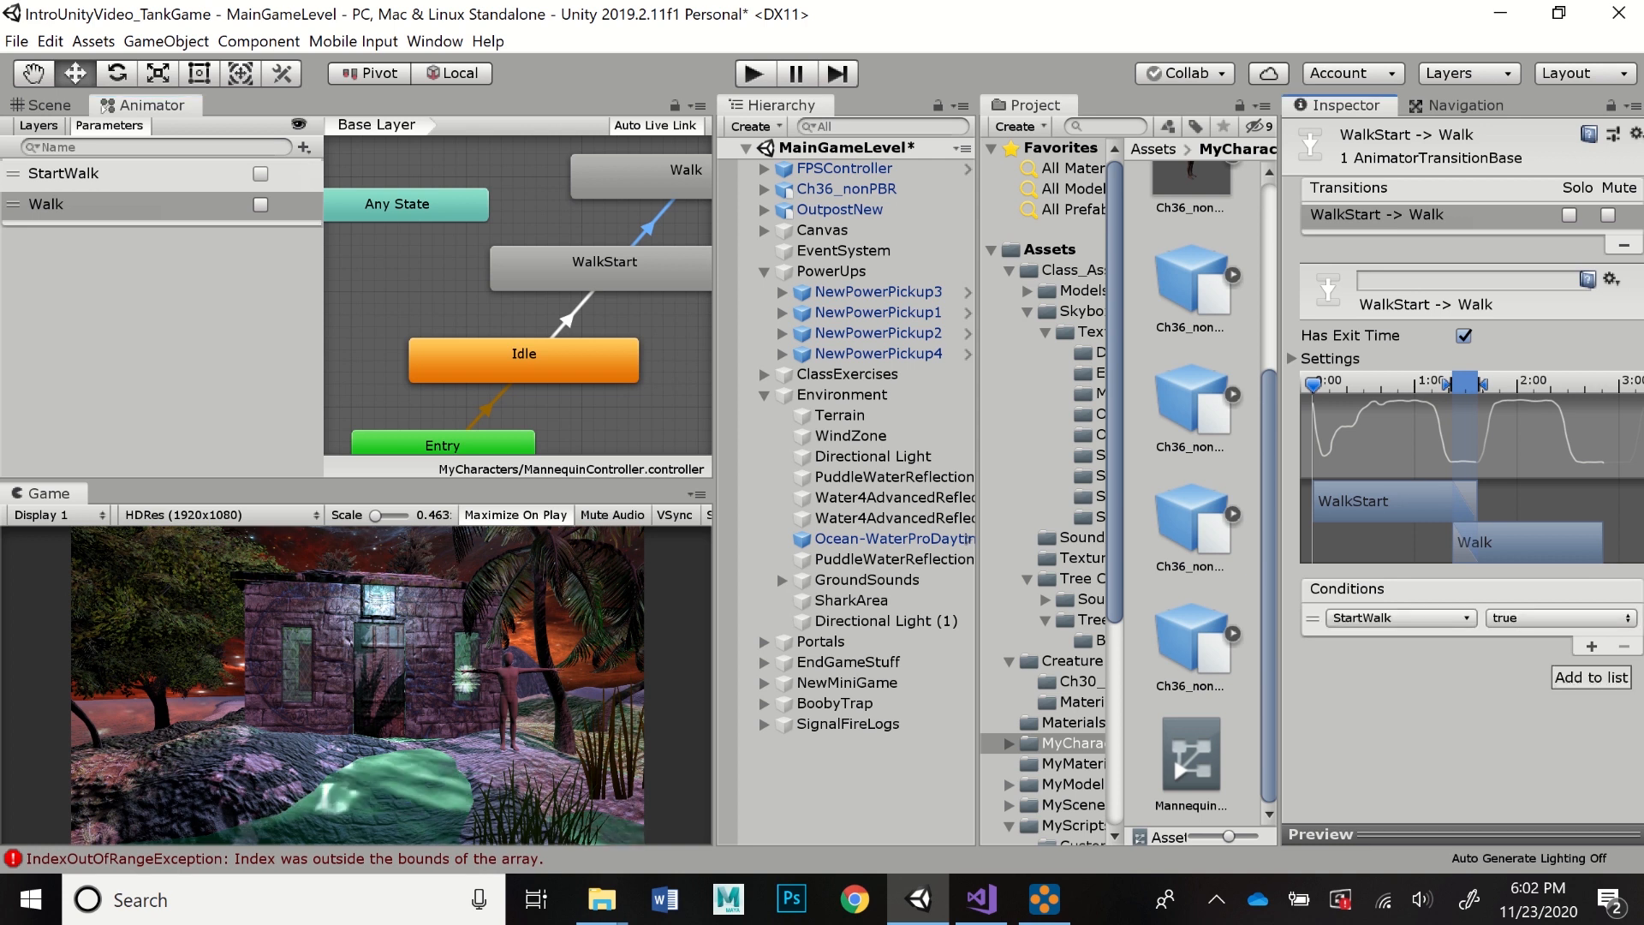
pyautogui.click(1400, 618)
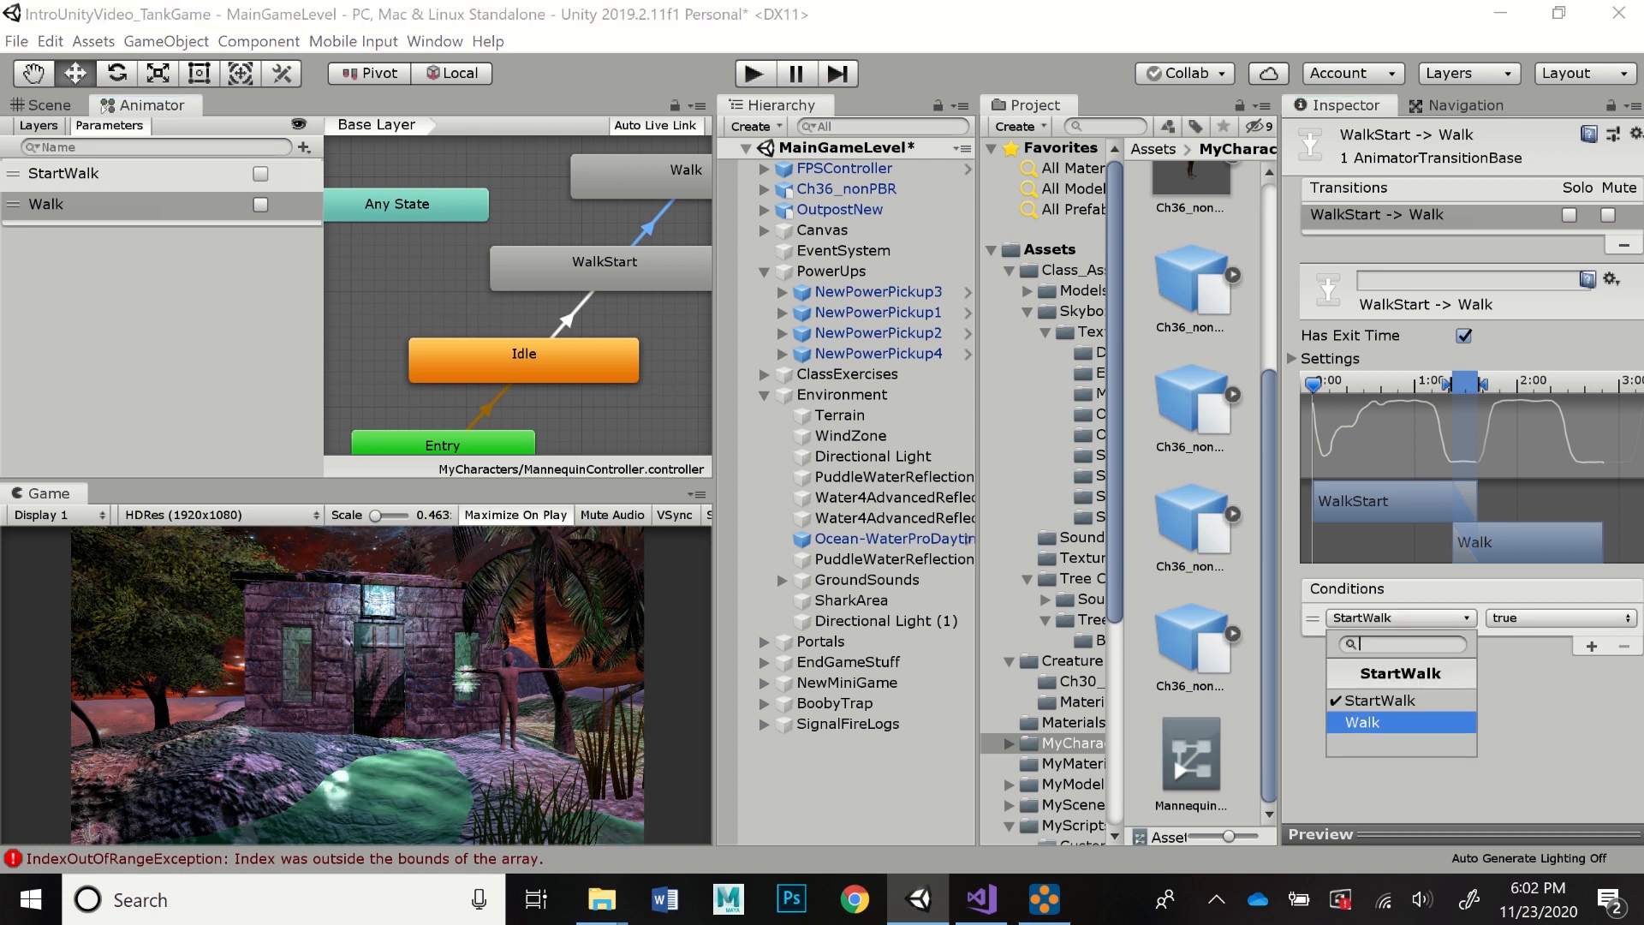
pyautogui.click(1401, 722)
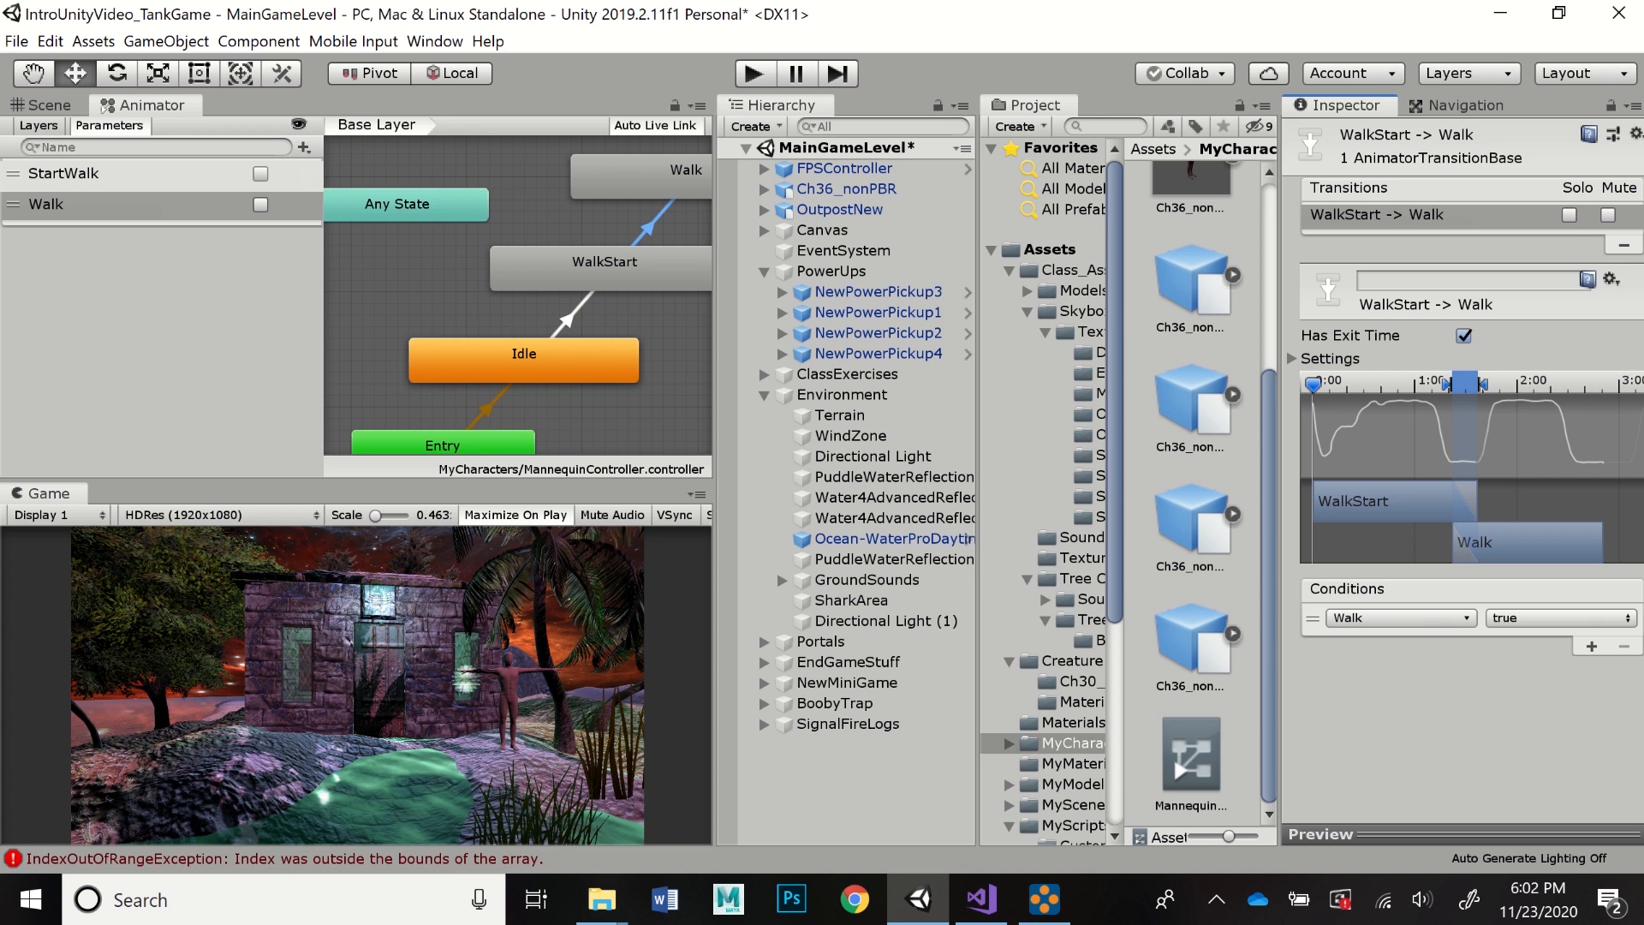
# - Move the Walk state above Idle and create a transition from Walk to Idle
pyautogui.moveTo(668, 171); pyautogui.dragTo(518, 160)
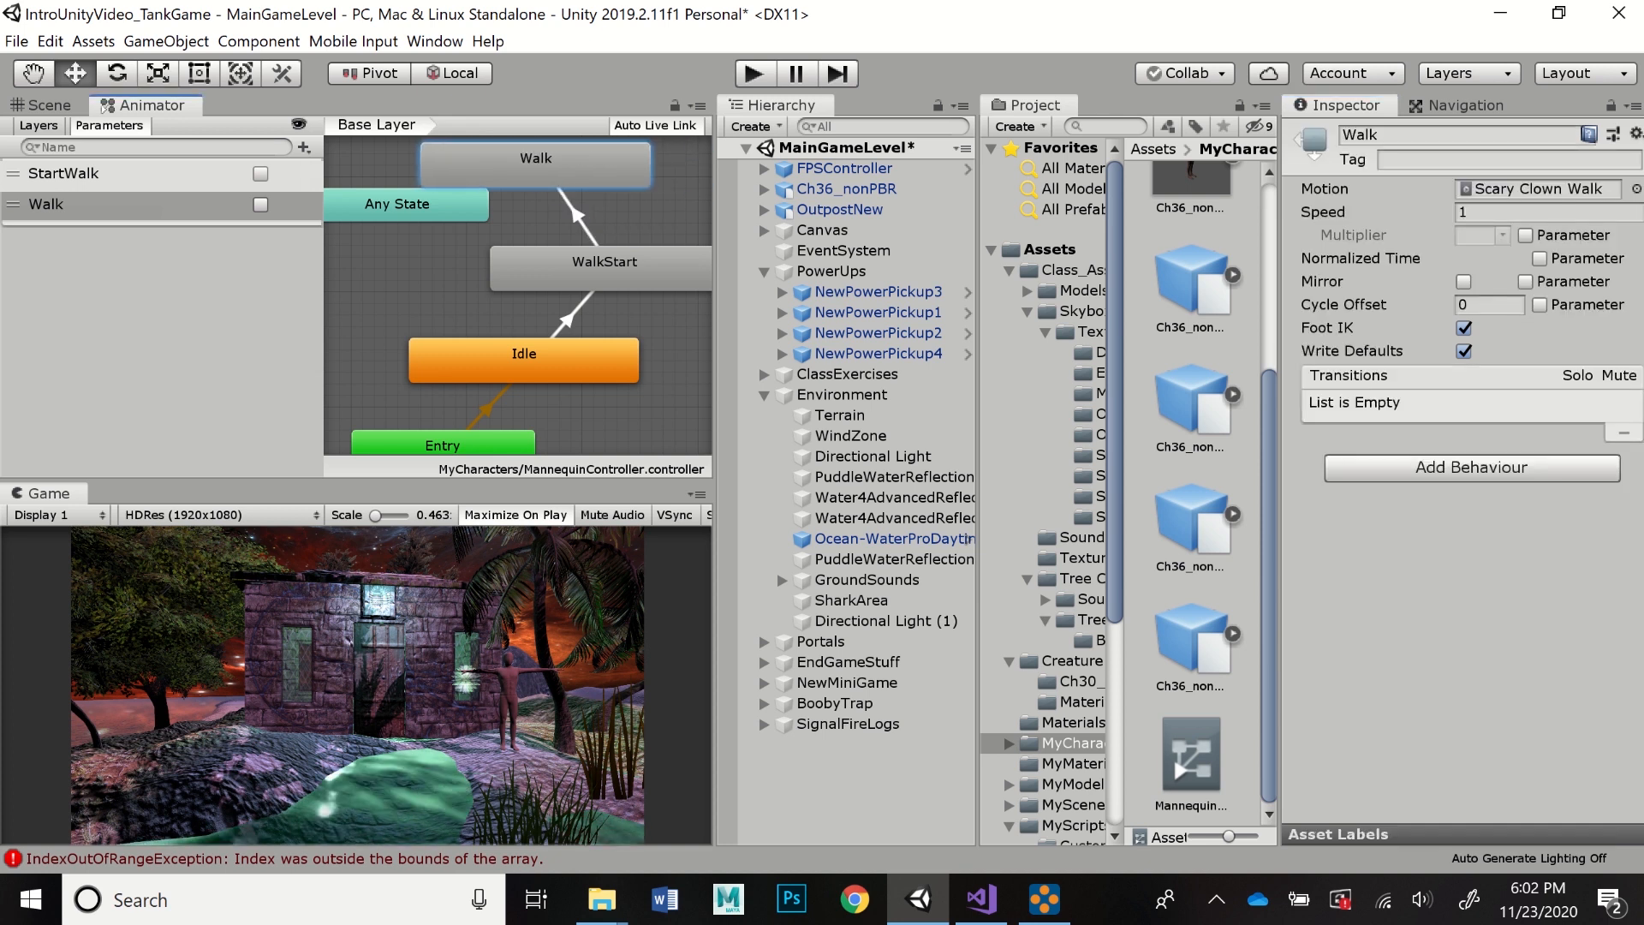
pyautogui.rightClick(510, 167)
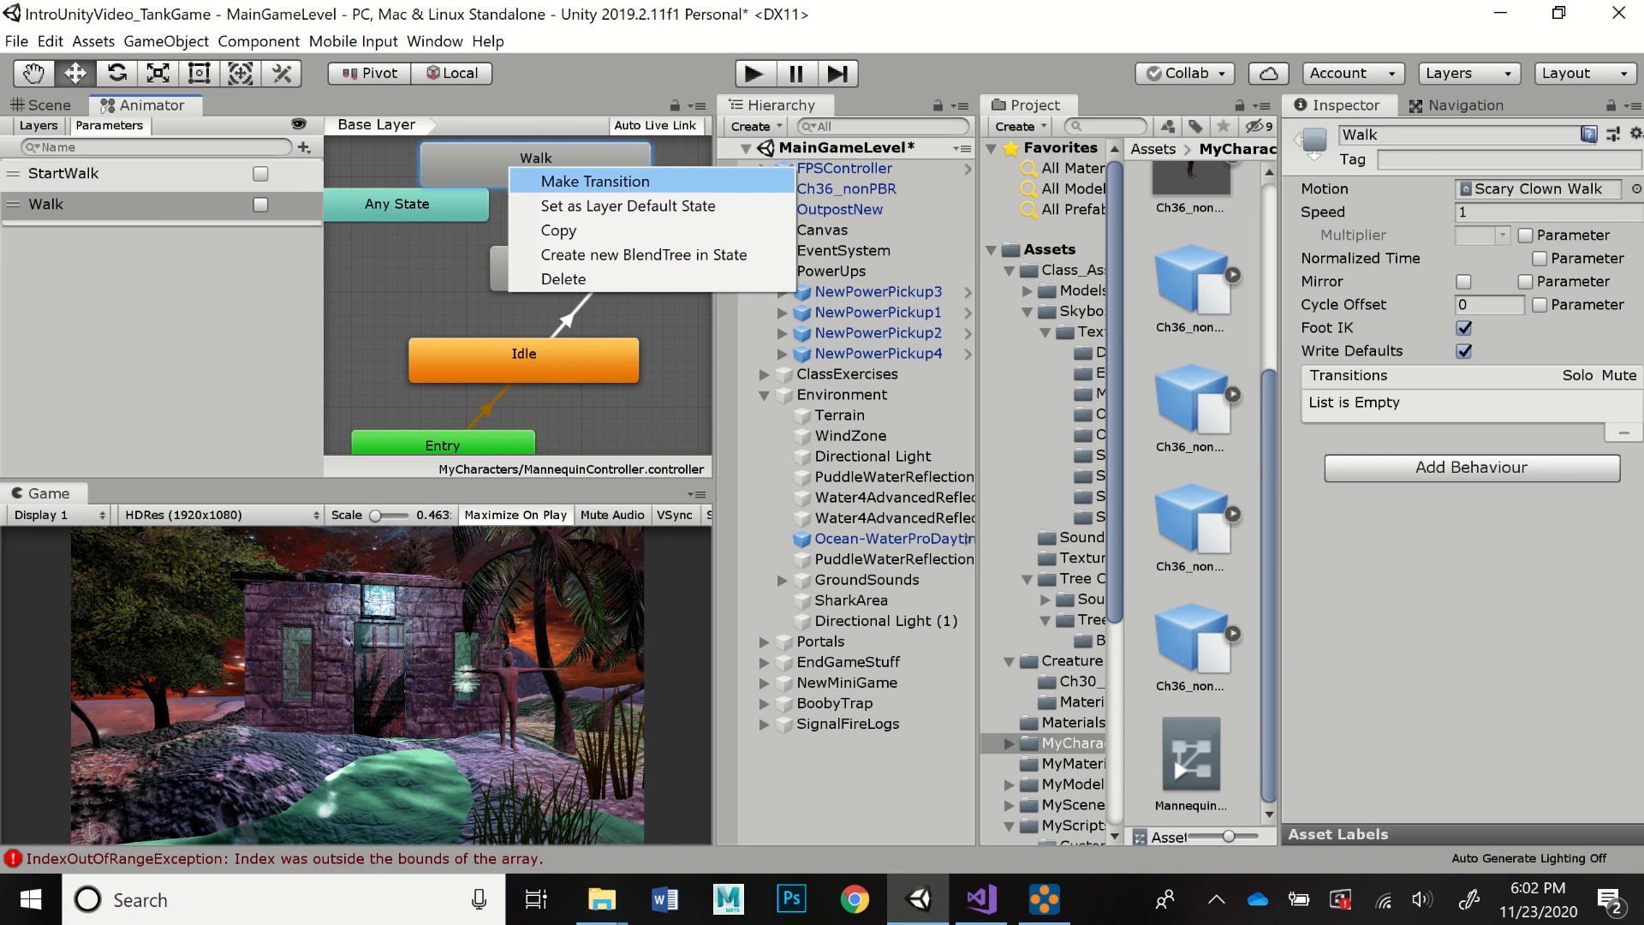
pyautogui.click(595, 181)
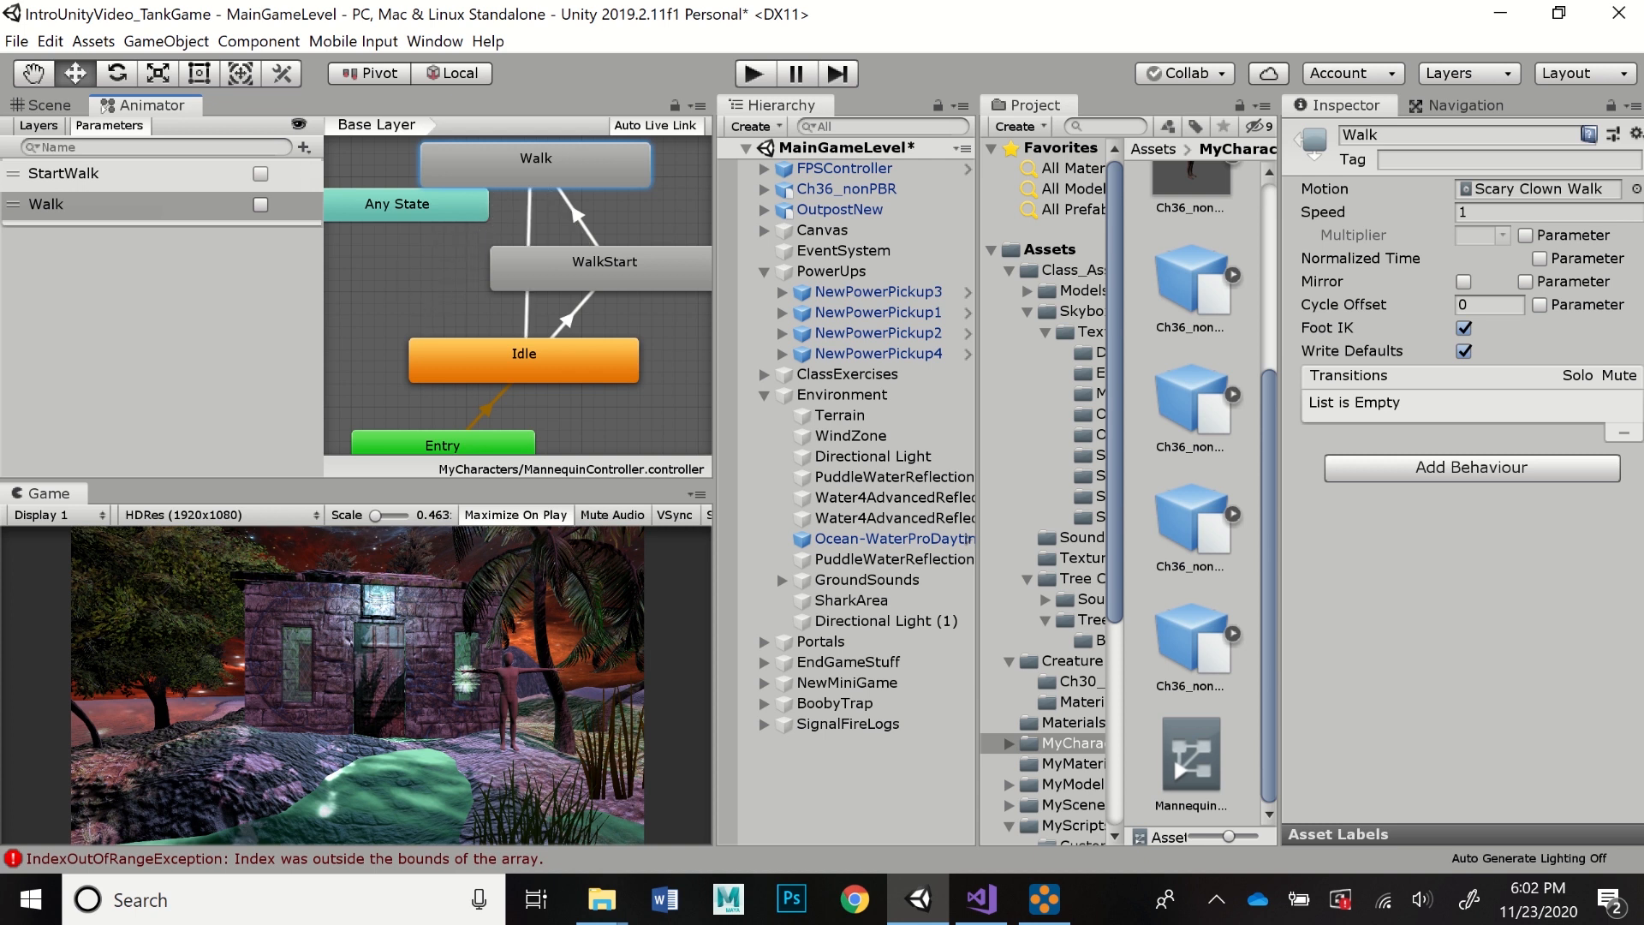
pyautogui.click(524, 359)
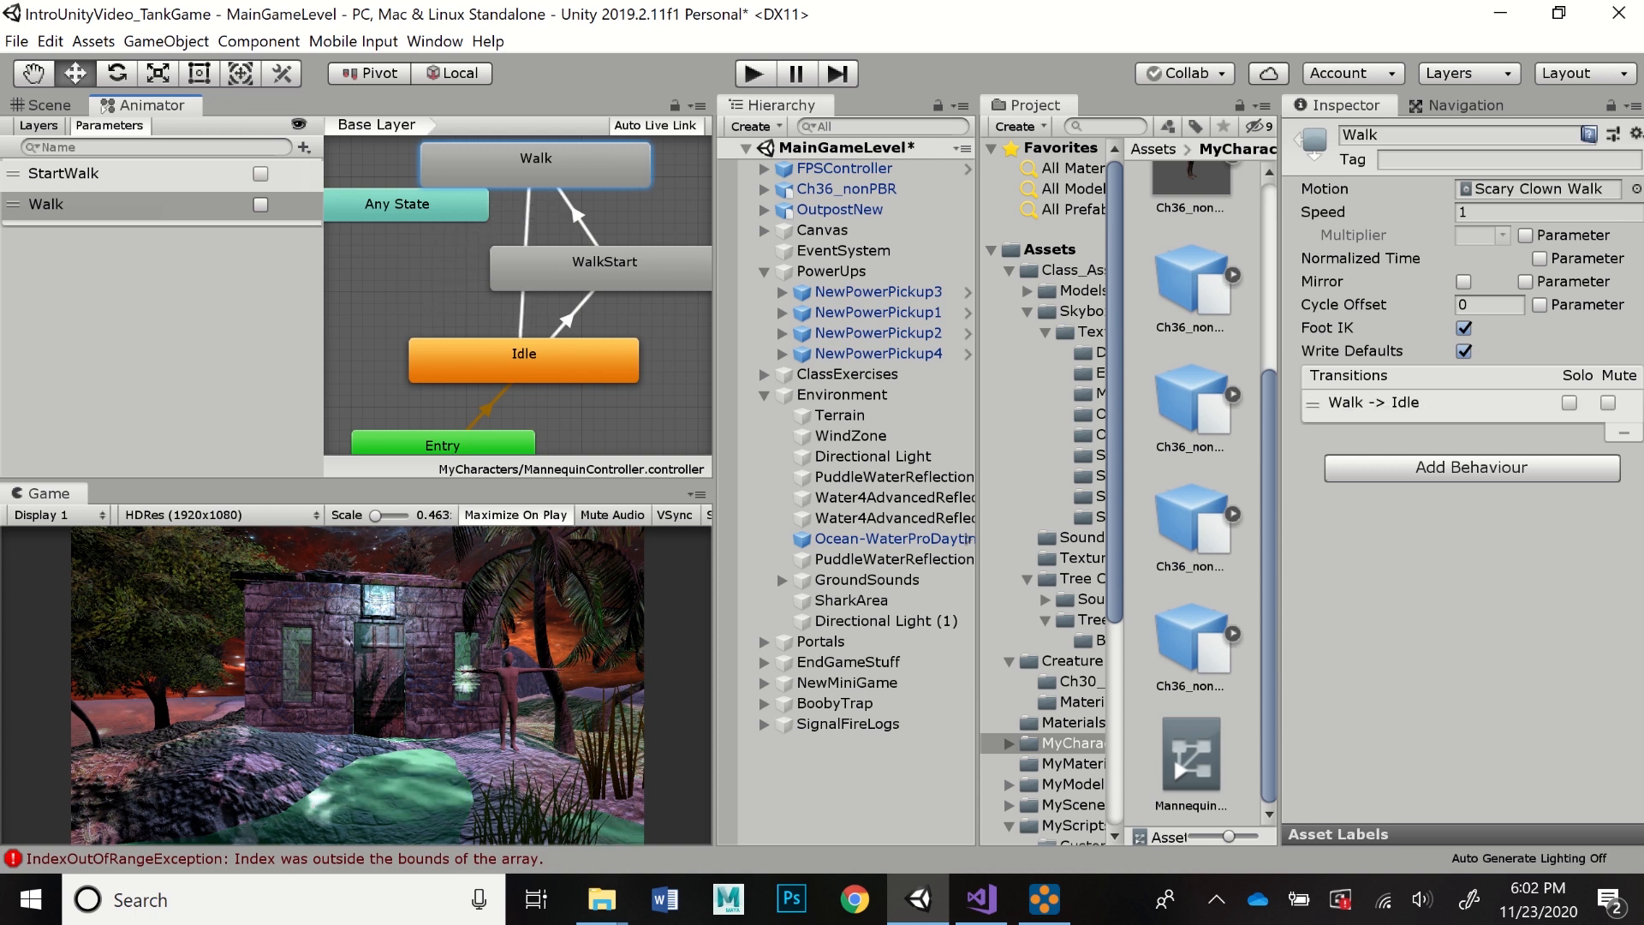
# - Spread out the Walk, WalkStart and Any State nodes so the transition arrows no longer overlap
pyautogui.moveTo(536, 164); pyautogui.dragTo(456, 176)
pyautogui.moveTo(604, 268); pyautogui.dragTo(685, 244)
pyautogui.moveTo(455, 176); pyautogui.dragTo(525, 165)
pyautogui.moveTo(403, 203); pyautogui.dragTo(322, 251)
pyautogui.moveTo(524, 163); pyautogui.dragTo(479, 174)
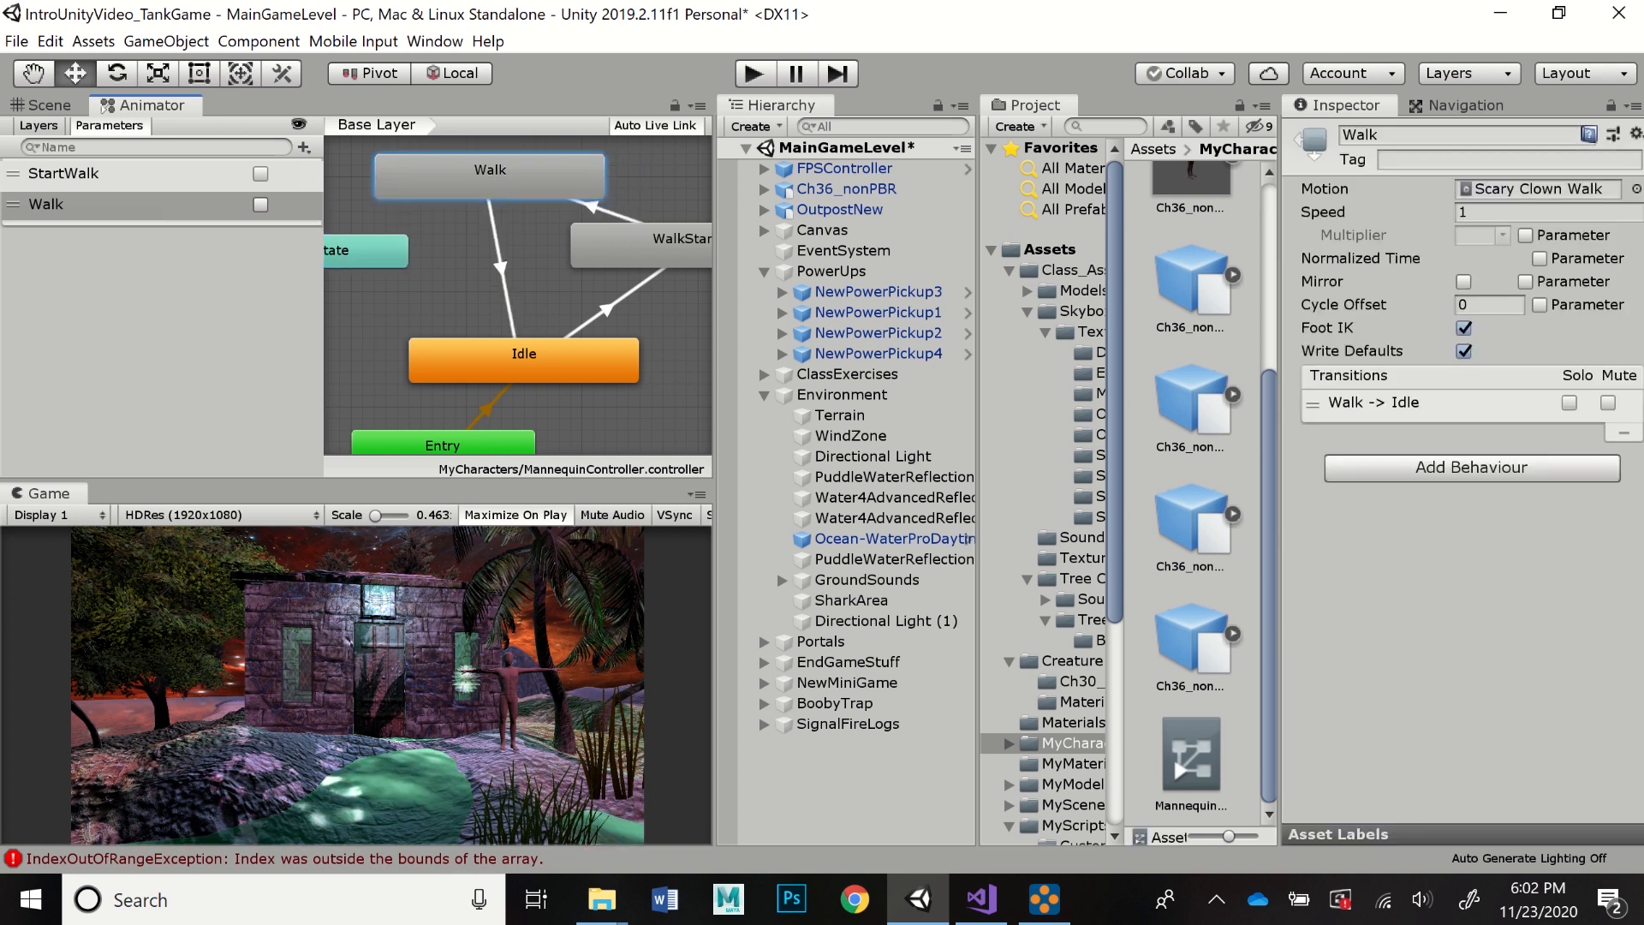
# - Add a condition to the Walk -> Idle transition requiring the Walk parameter to be false
pyautogui.click(494, 268)
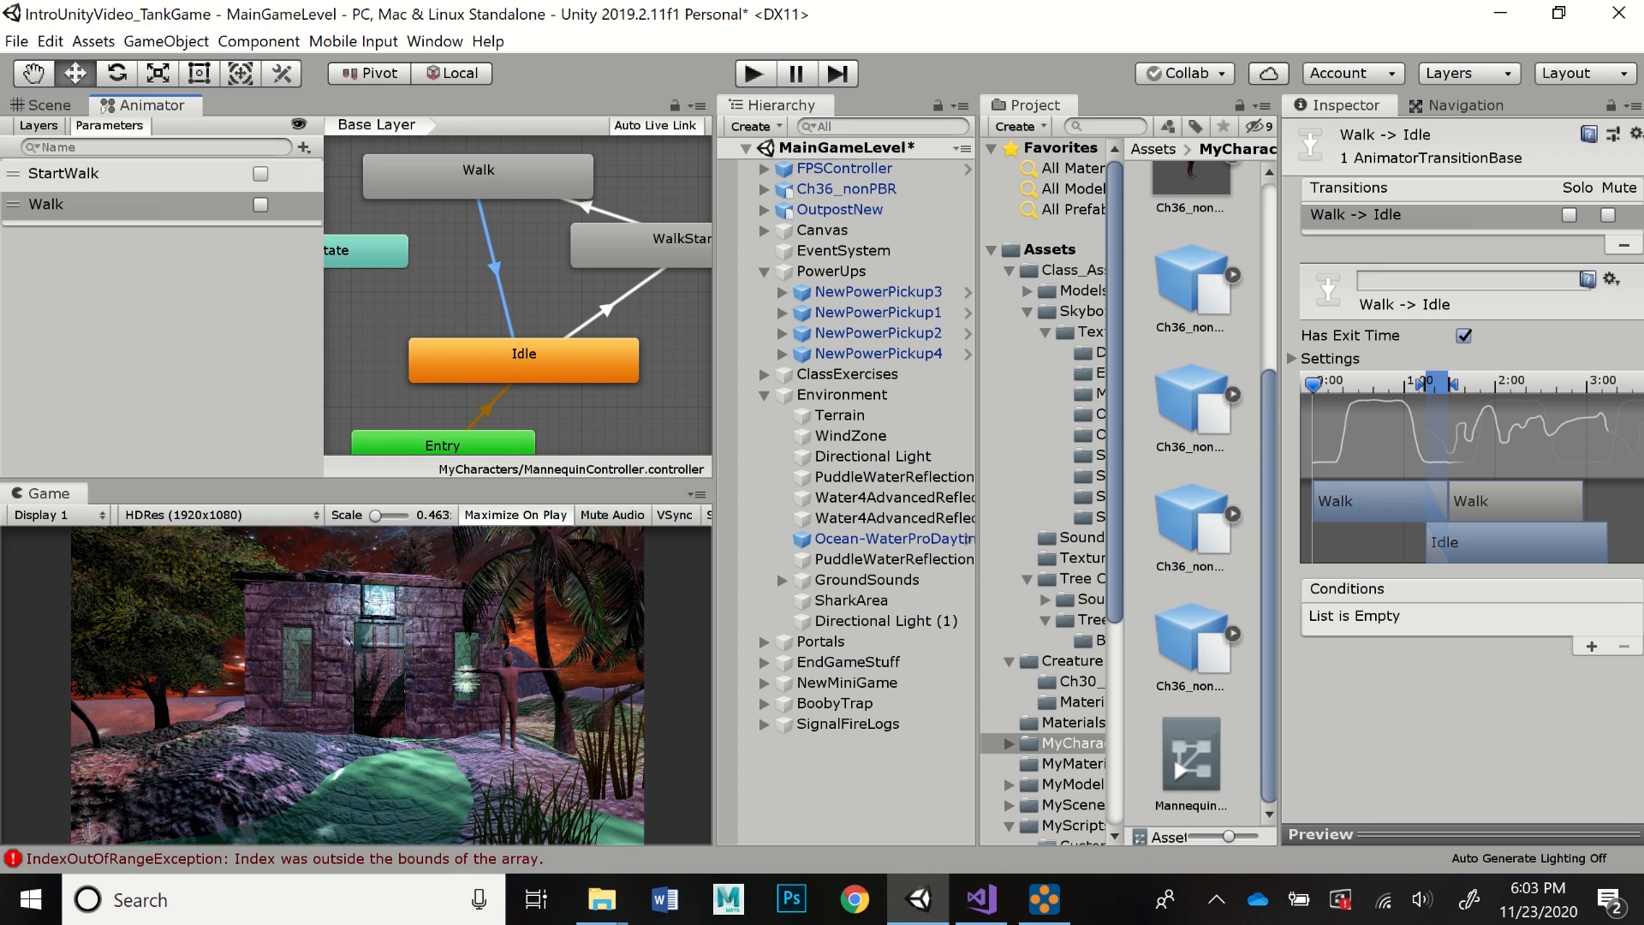
pyautogui.click(1591, 646)
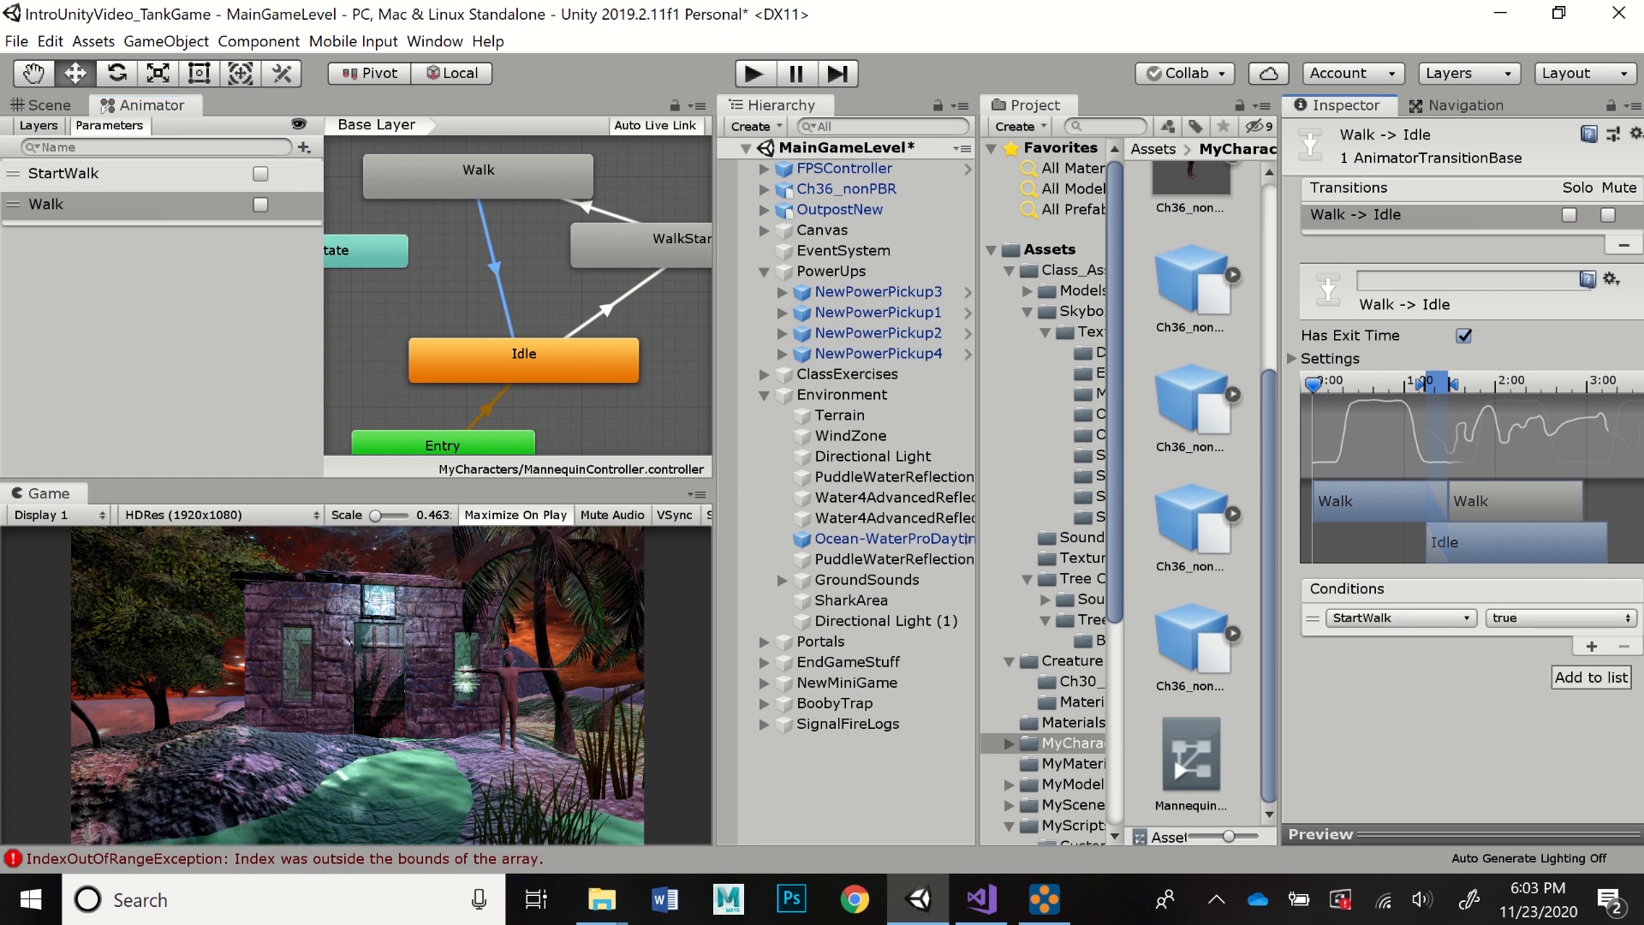
pyautogui.click(1401, 618)
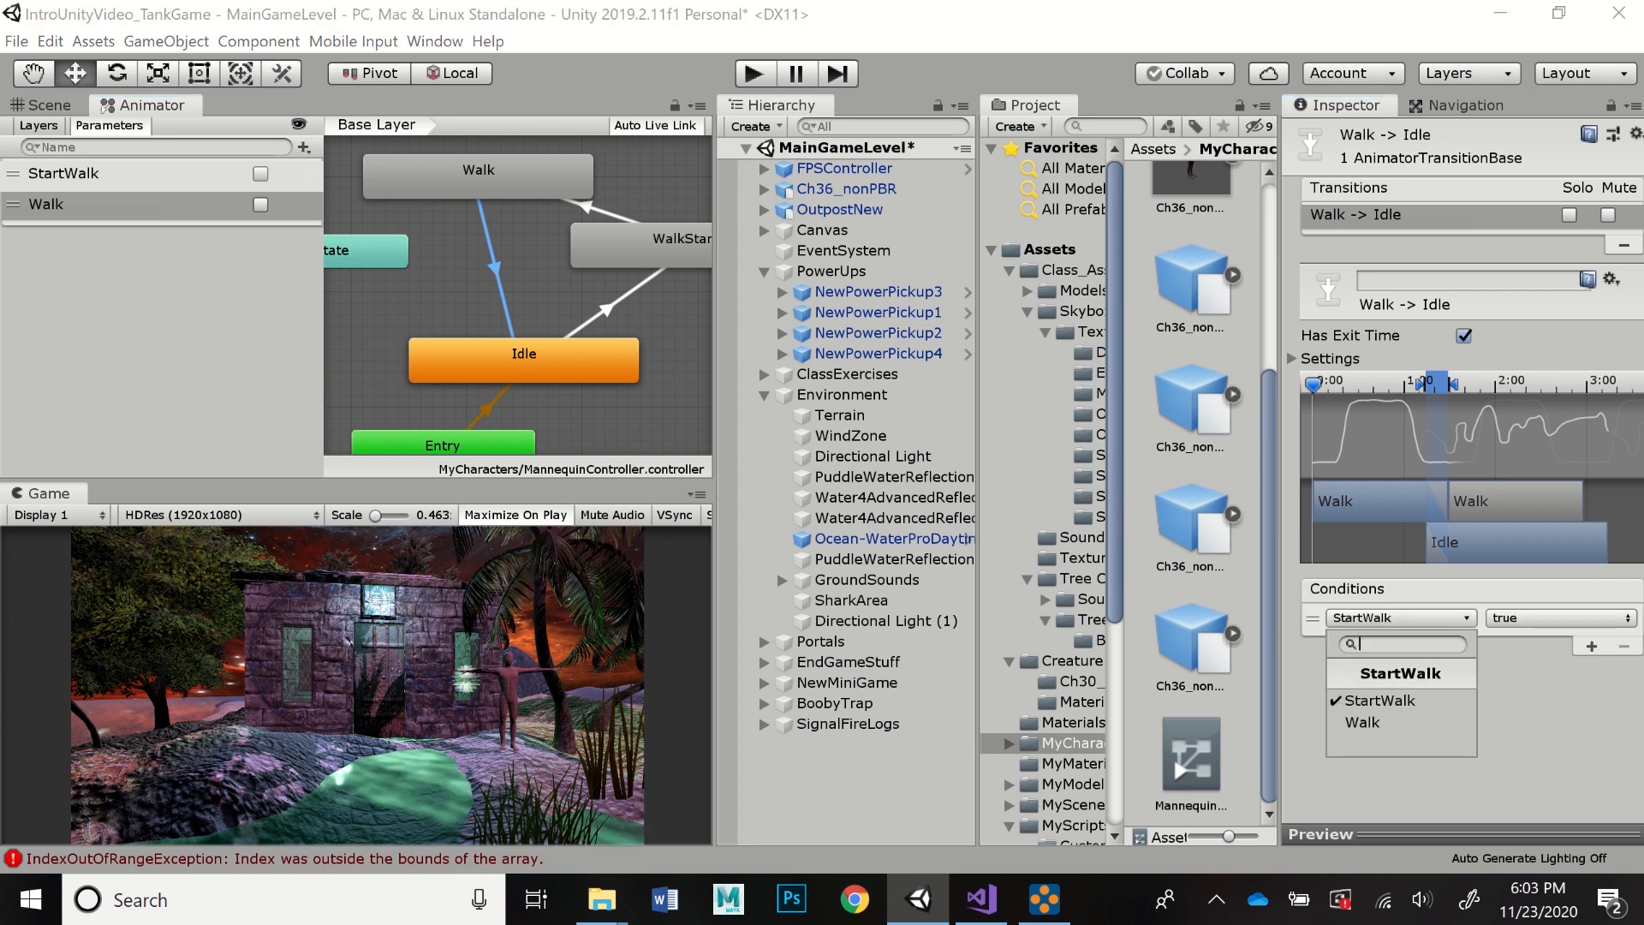
pyautogui.click(1362, 722)
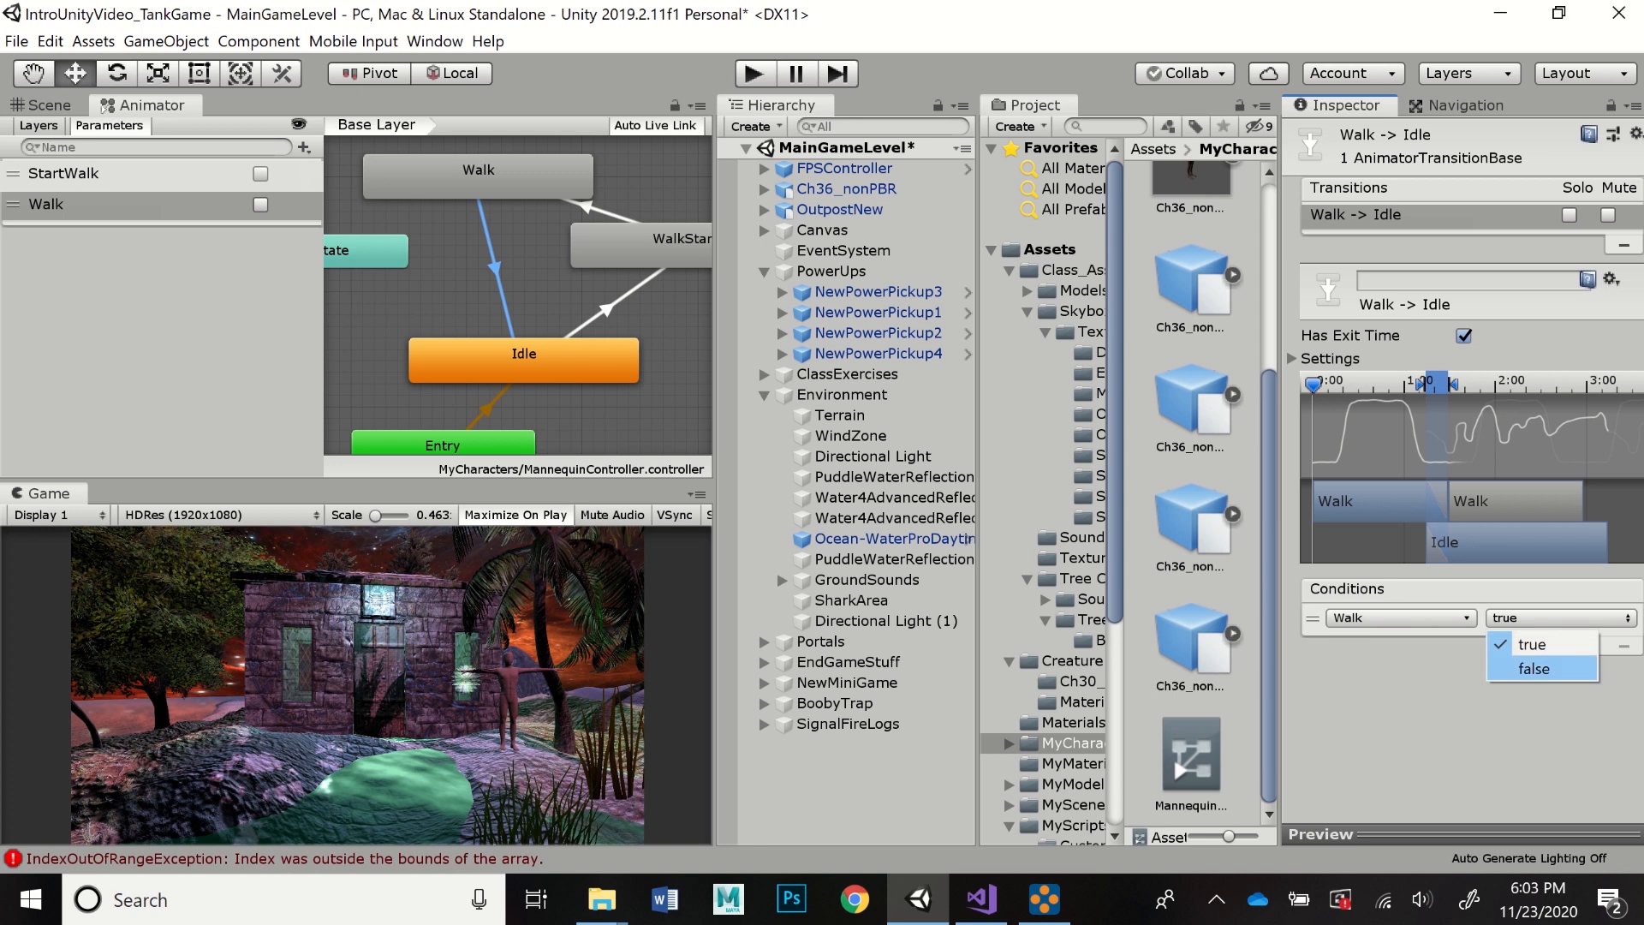
pyautogui.click(1534, 668)
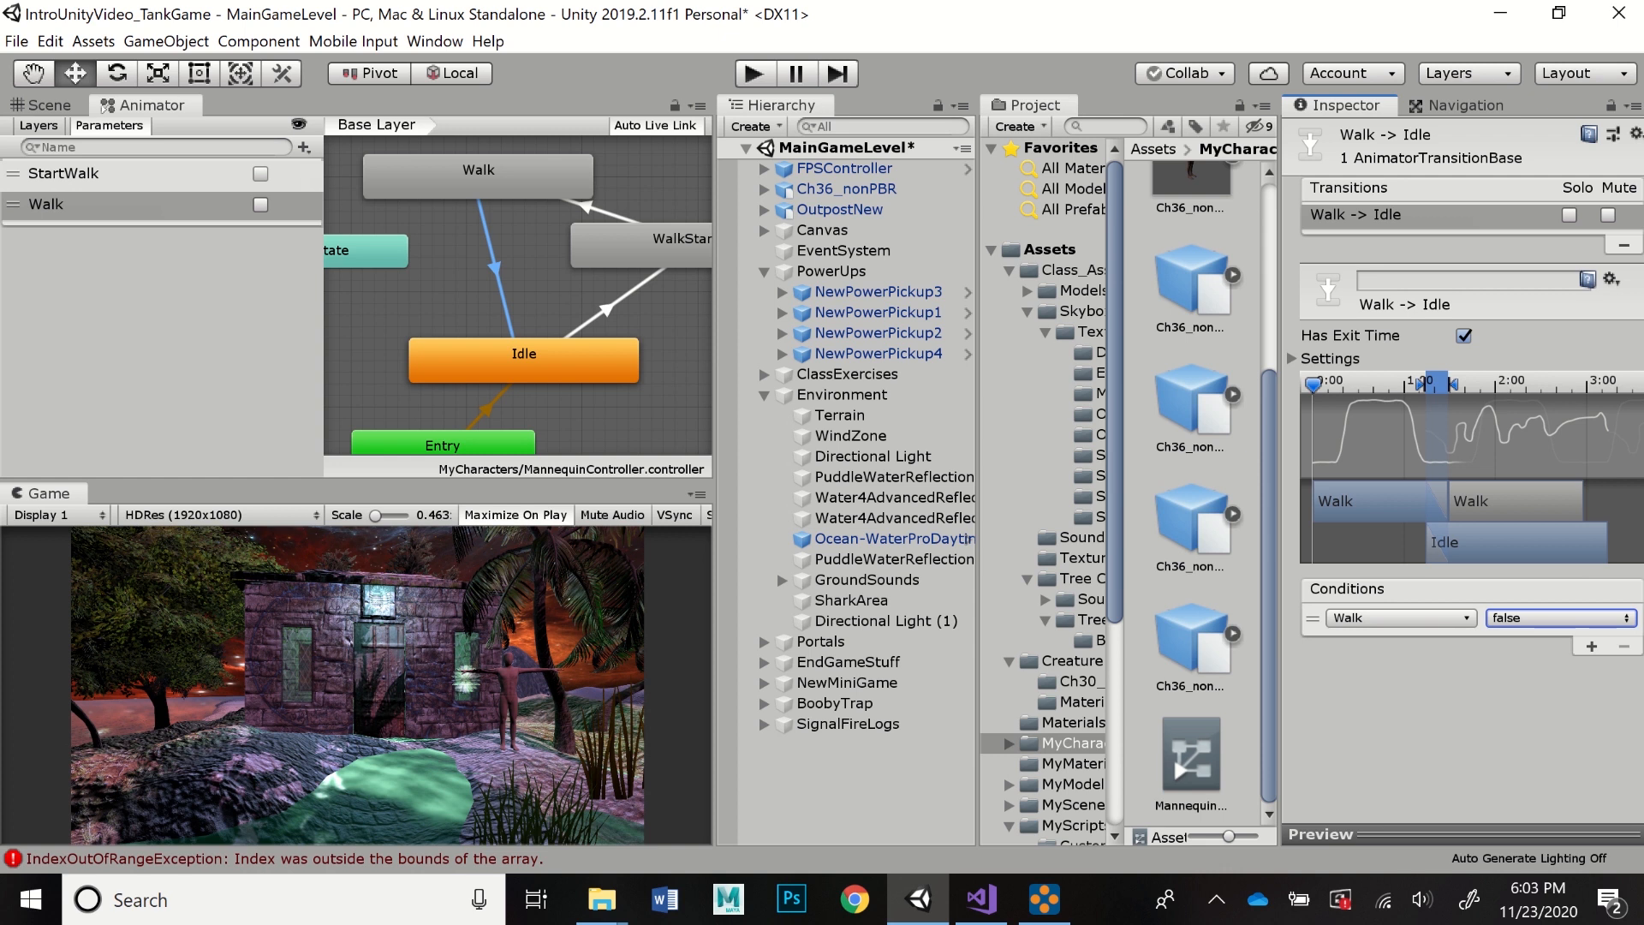
# - Run the game briefly to check the mannequin's animation, and stop it
pyautogui.hotkey('ctrl', 'p')
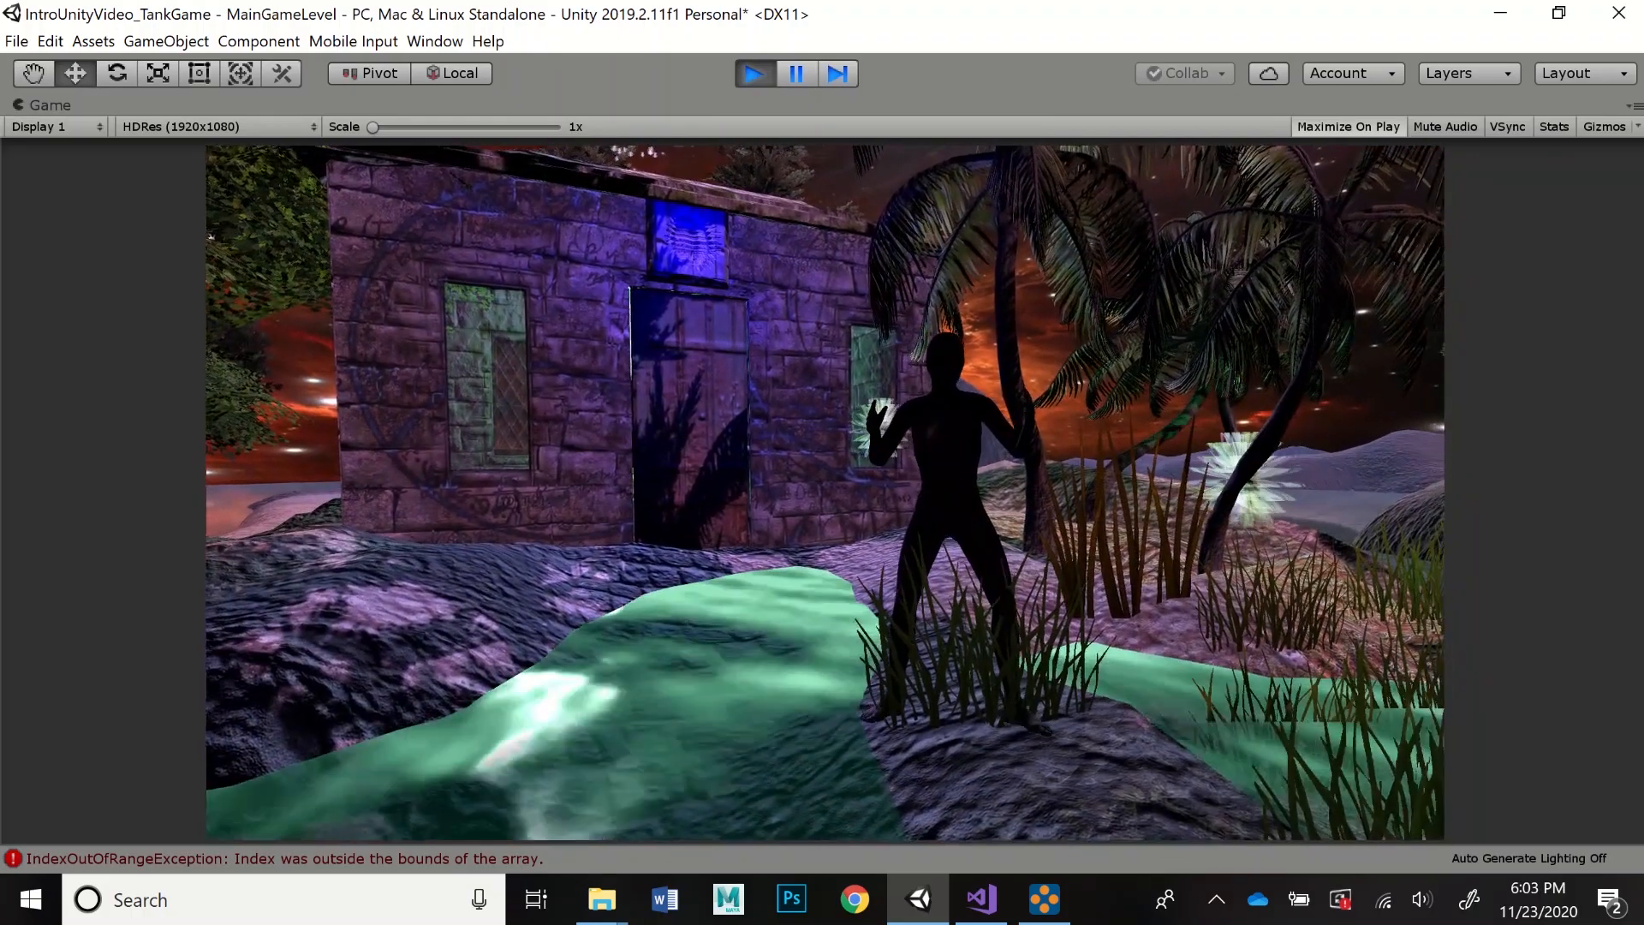
pyautogui.hotkey('ctrl', 'p')
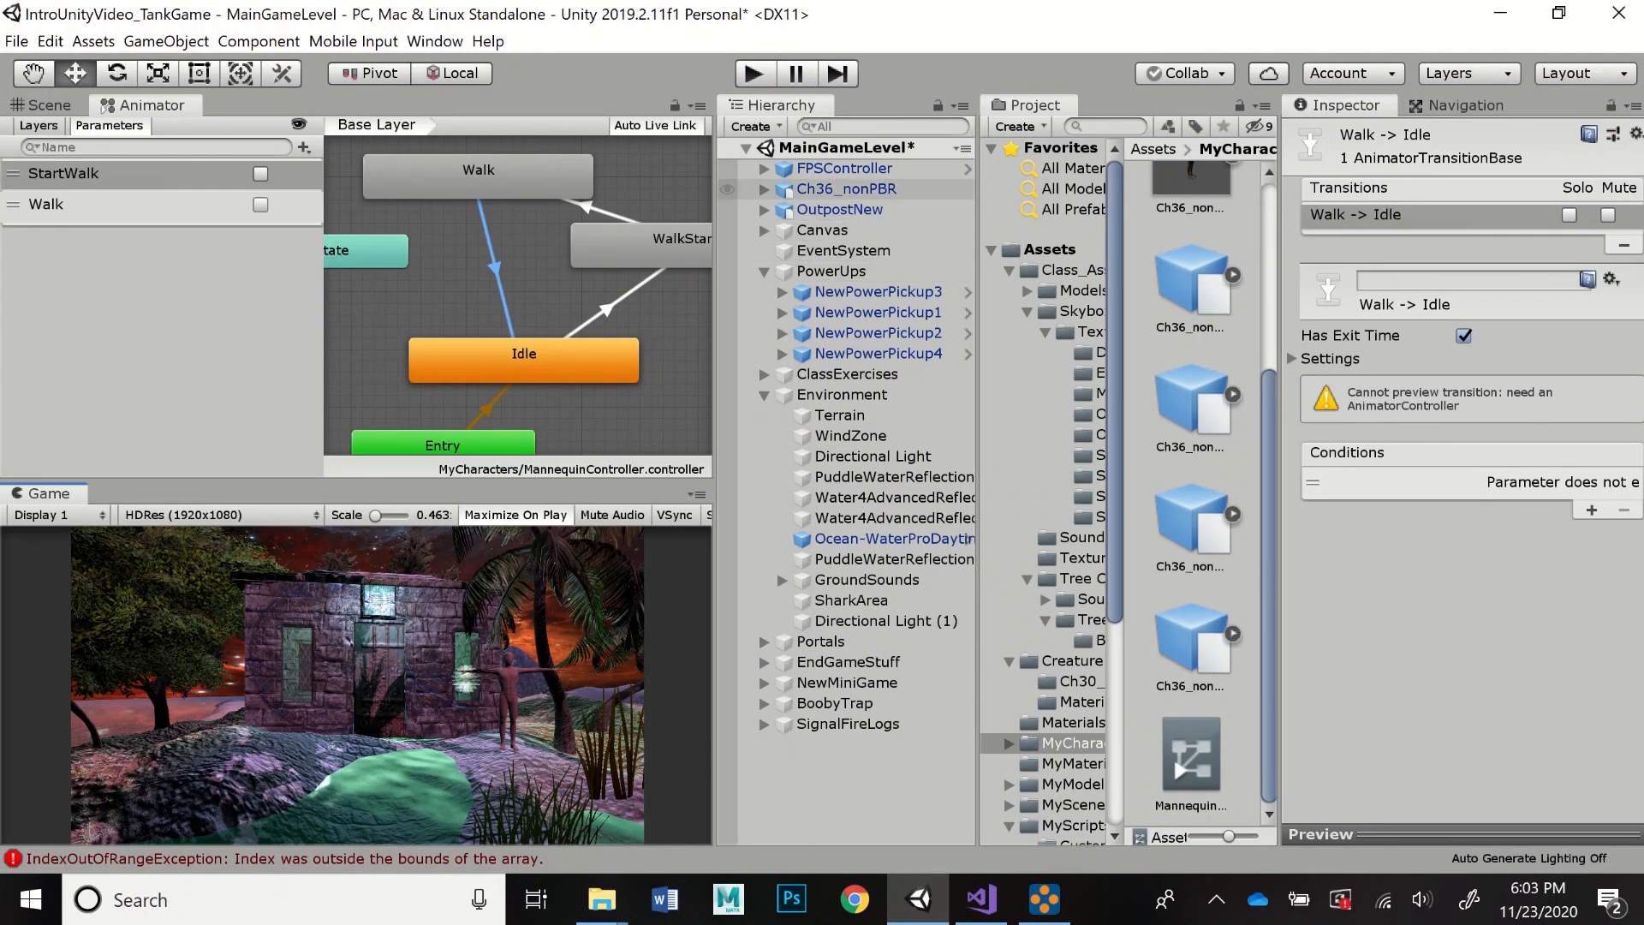
# - Disable the Follow Basic script on Ch36_nonPBR and play-test the level again
pyautogui.click(847, 188)
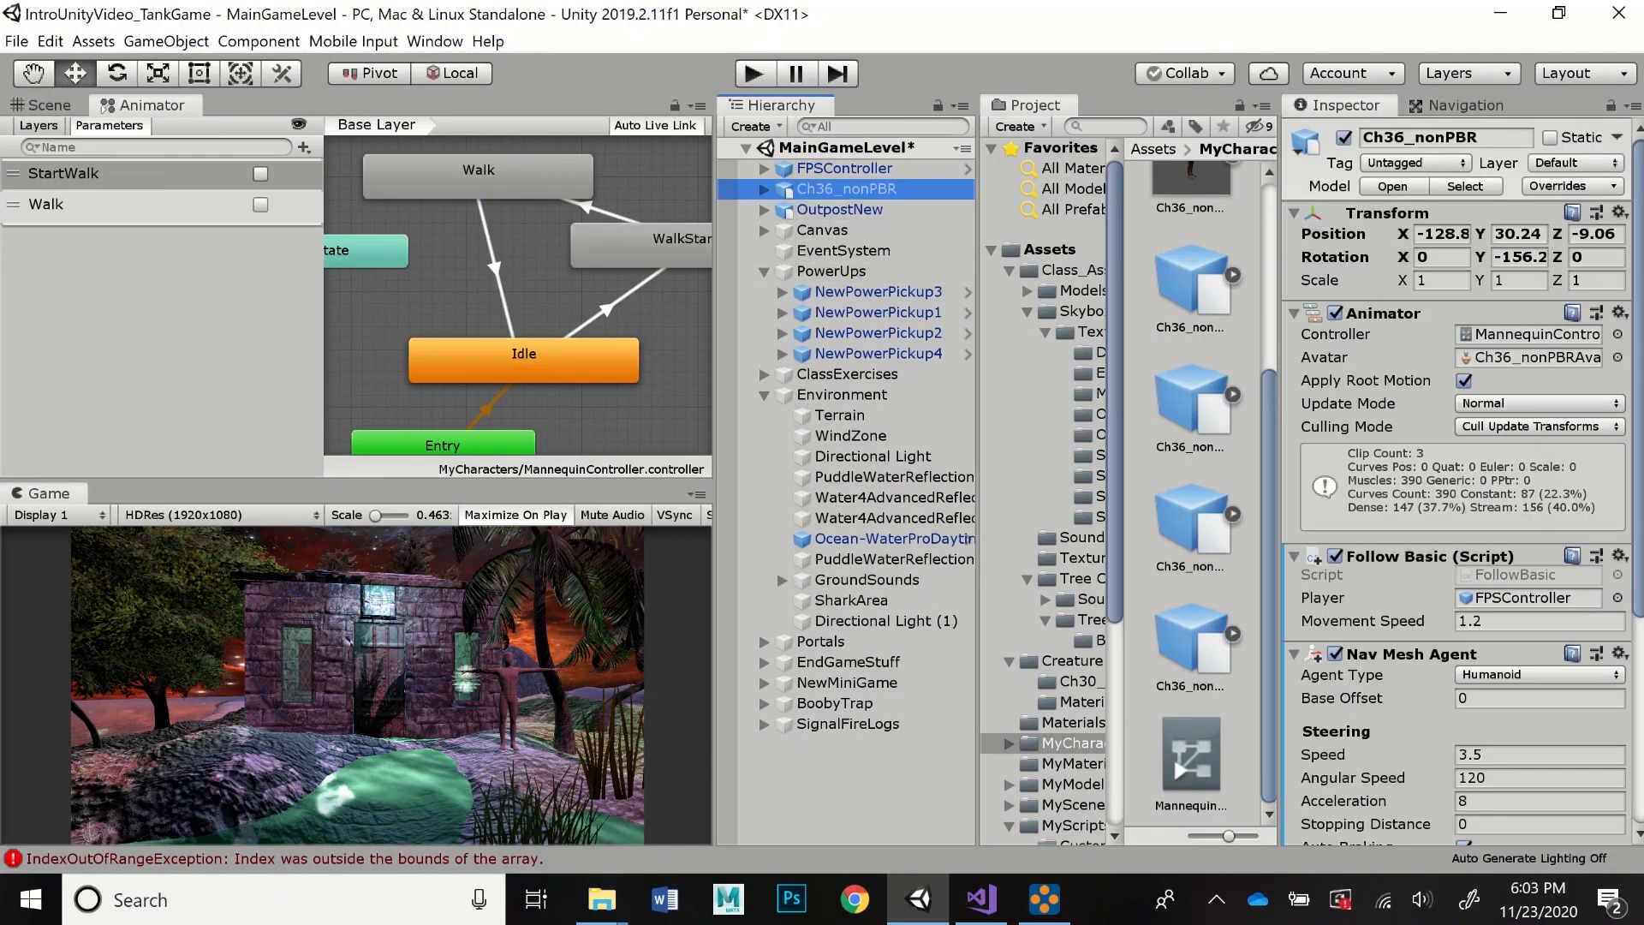
pyautogui.click(1335, 556)
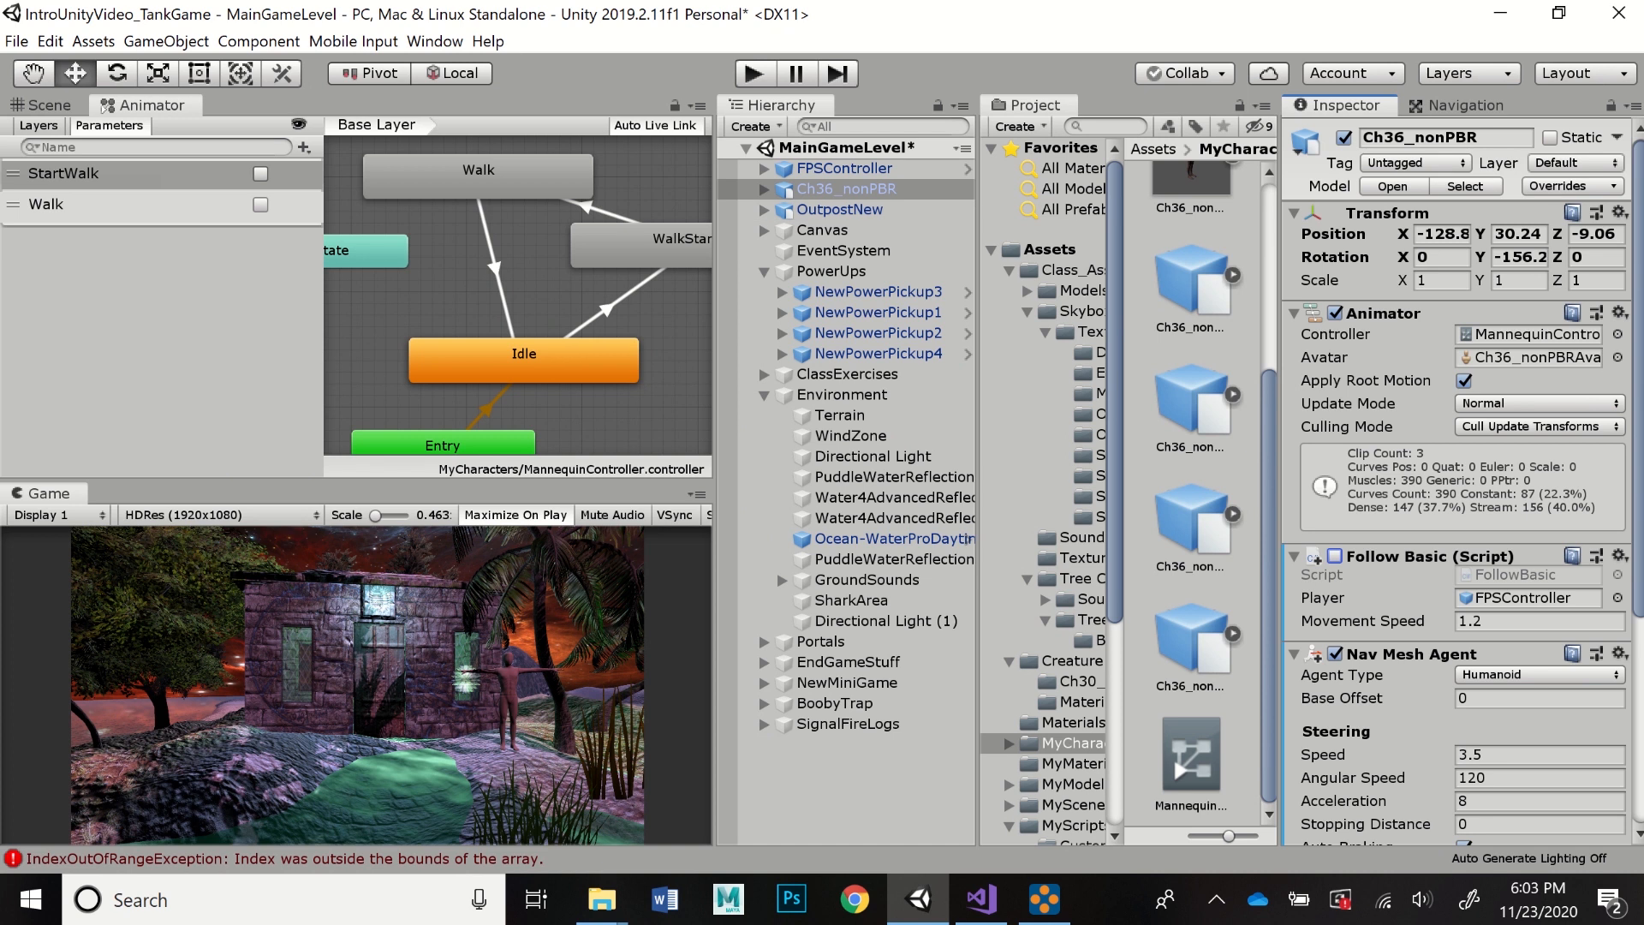
pyautogui.hotkey('ctrl', 'p')
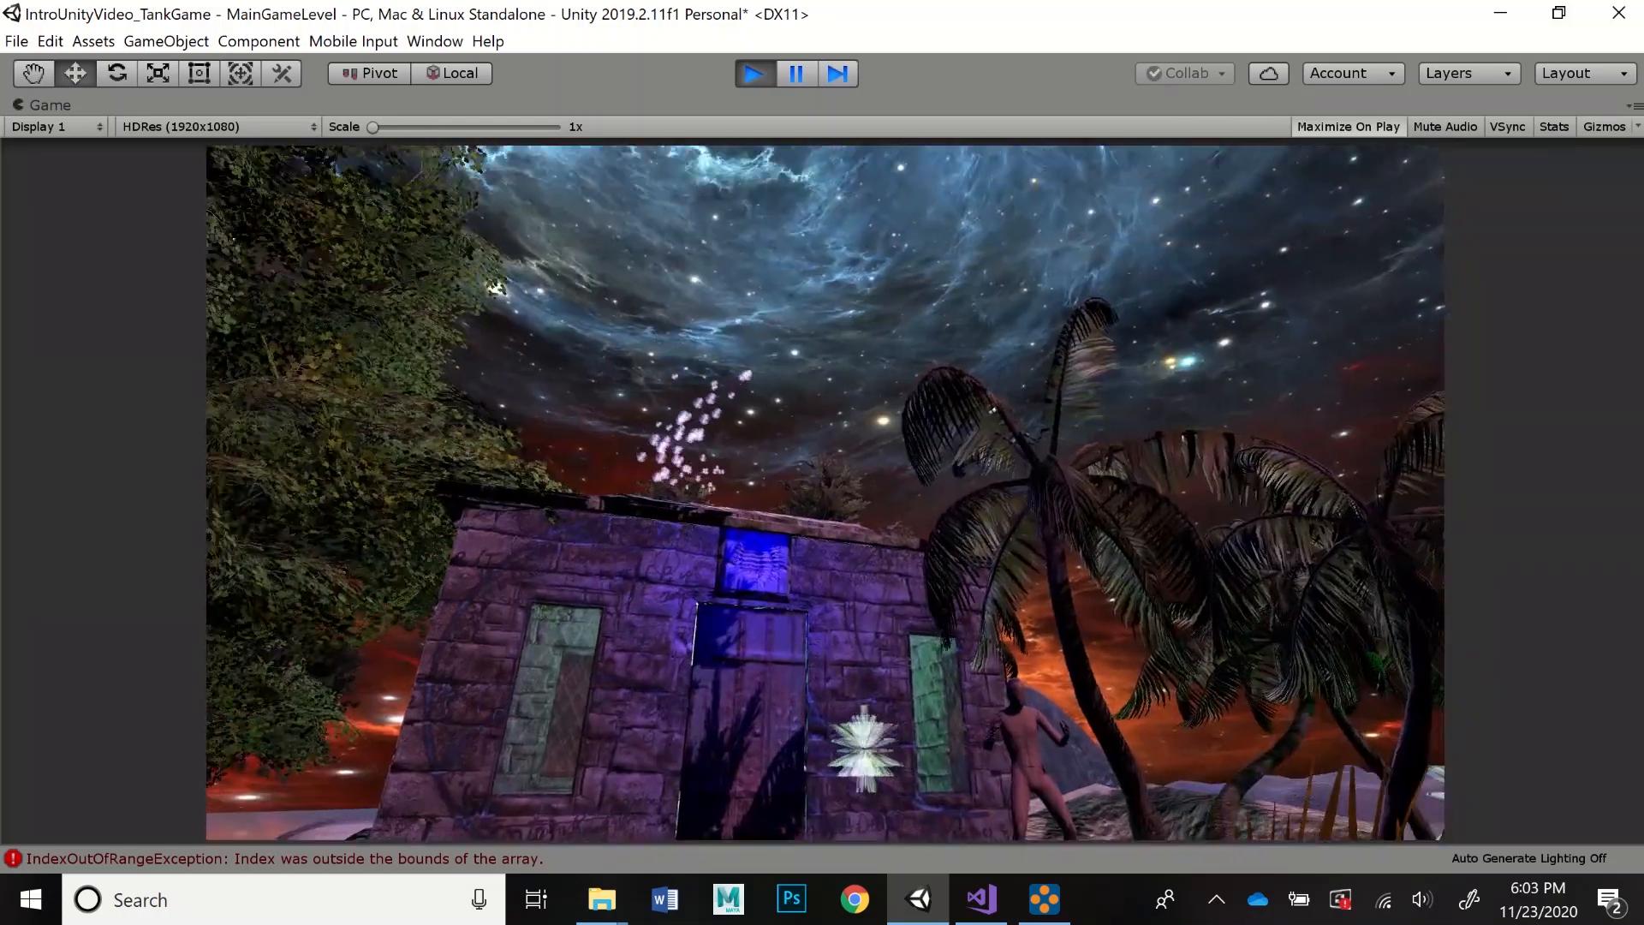
pyautogui.hotkey('ctrl', 'p')
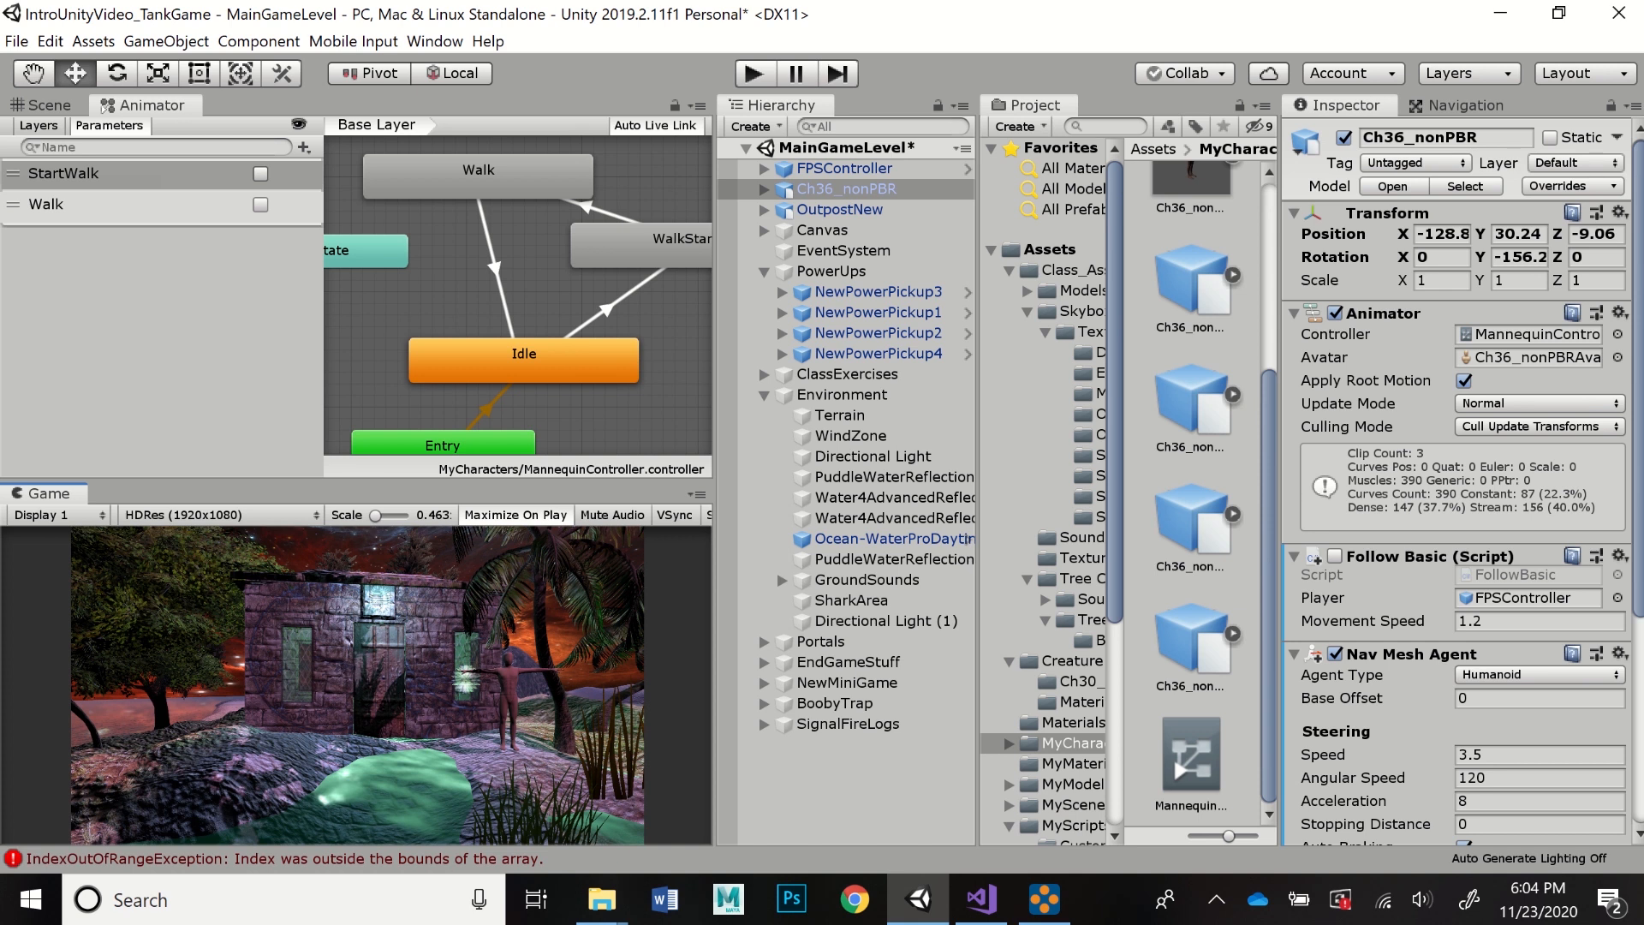
# - Open the MainGameCreature scene from the MyScenes folder without saving the changes made to MainGameLevel
pyautogui.moveTo(1269, 582)
pyautogui.mouseDown()
pyautogui.moveTo(1268, 396)
pyautogui.moveTo(1269, 584)
pyautogui.mouseUp()
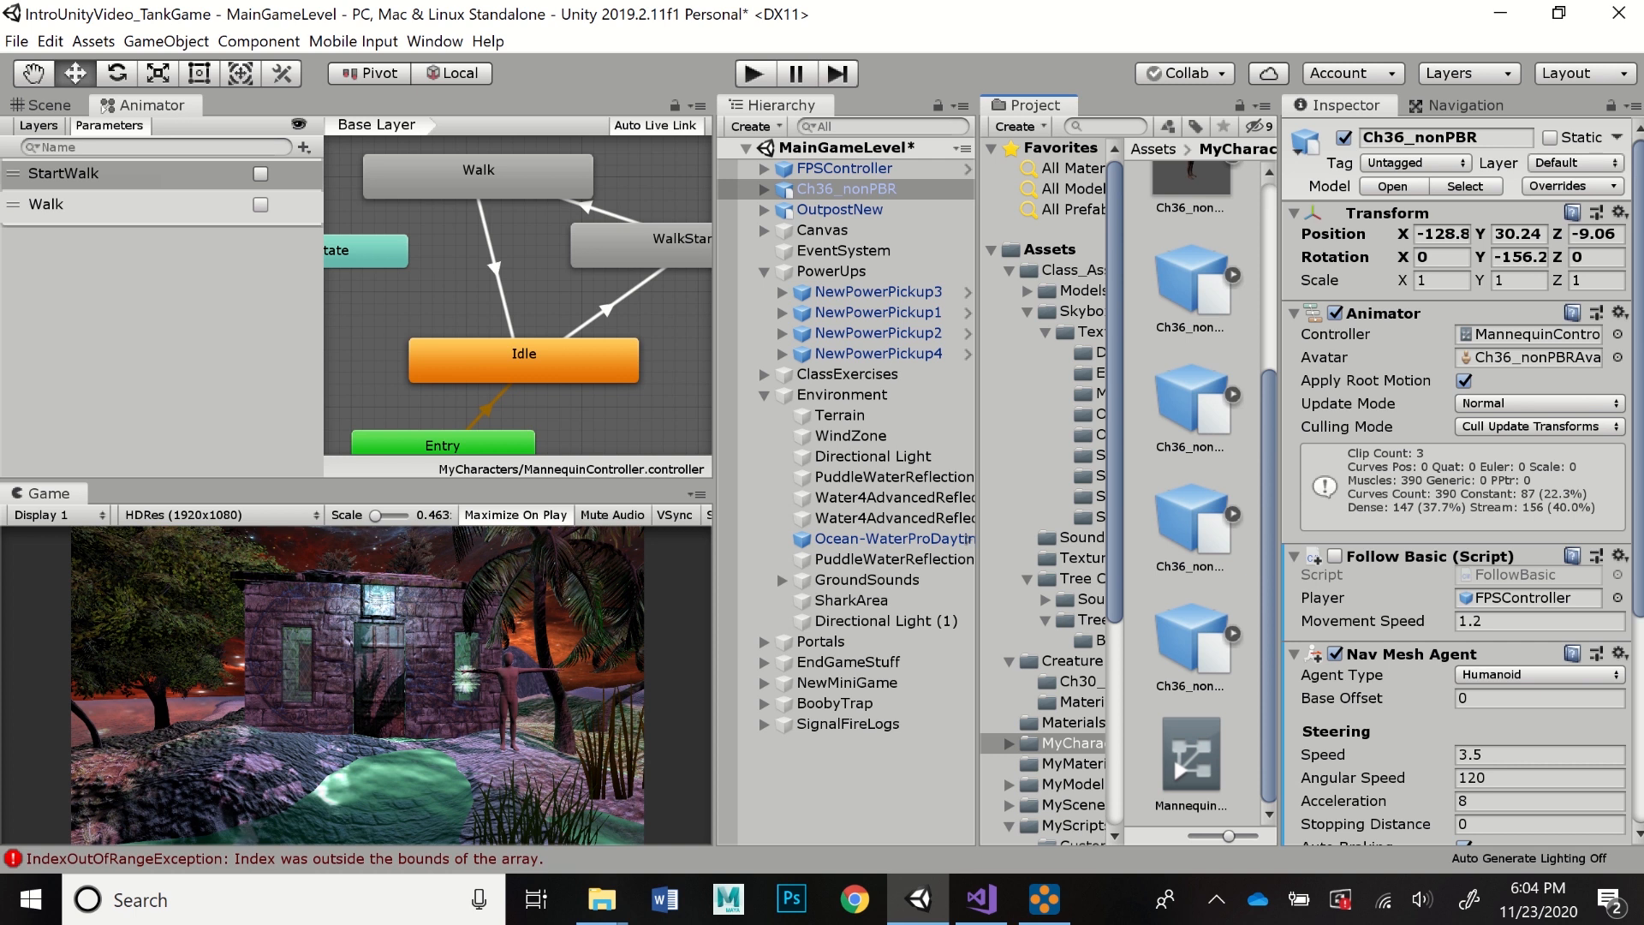
pyautogui.scroll(-7, 1045, 492)
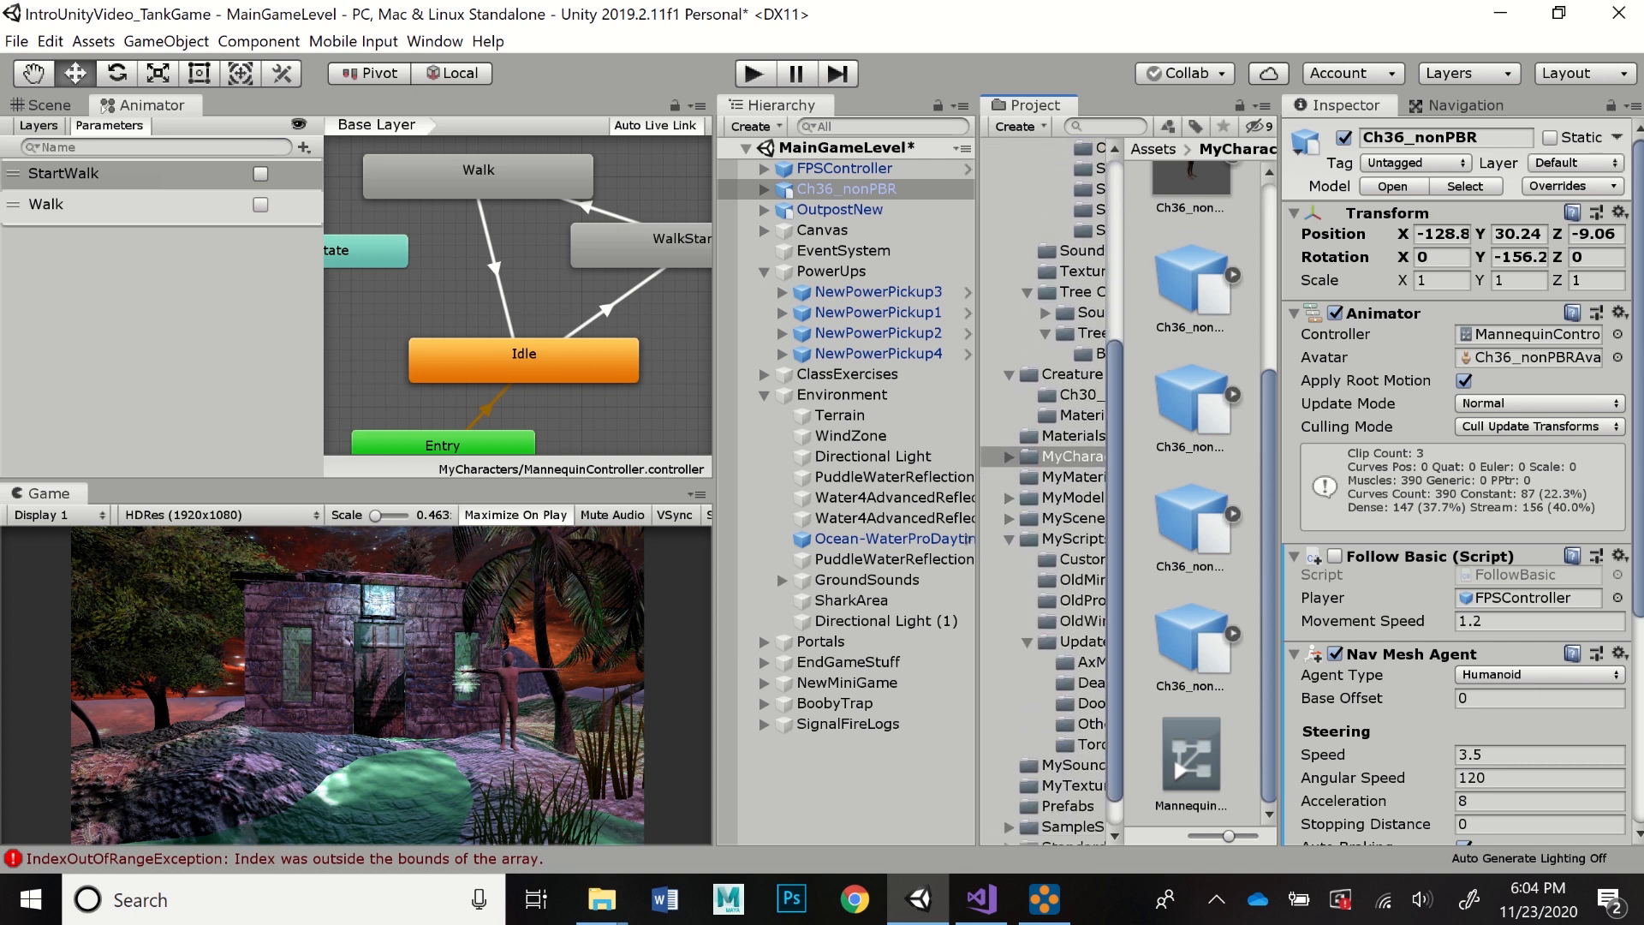
pyautogui.click(1072, 518)
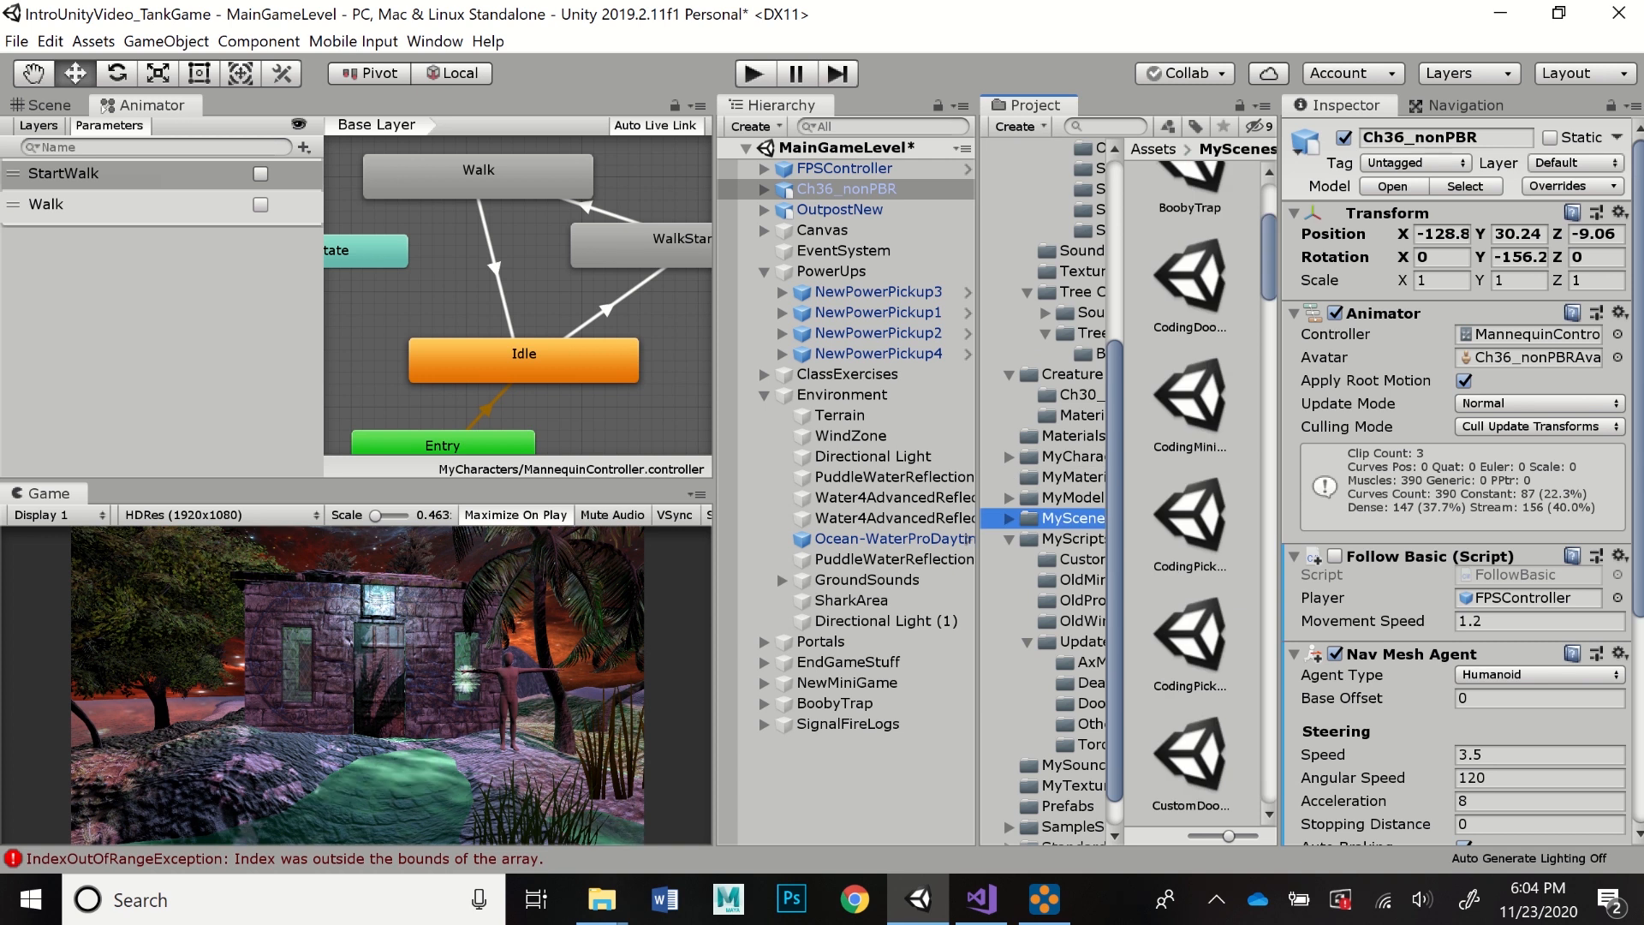
pyautogui.scroll(-10, 1190, 492)
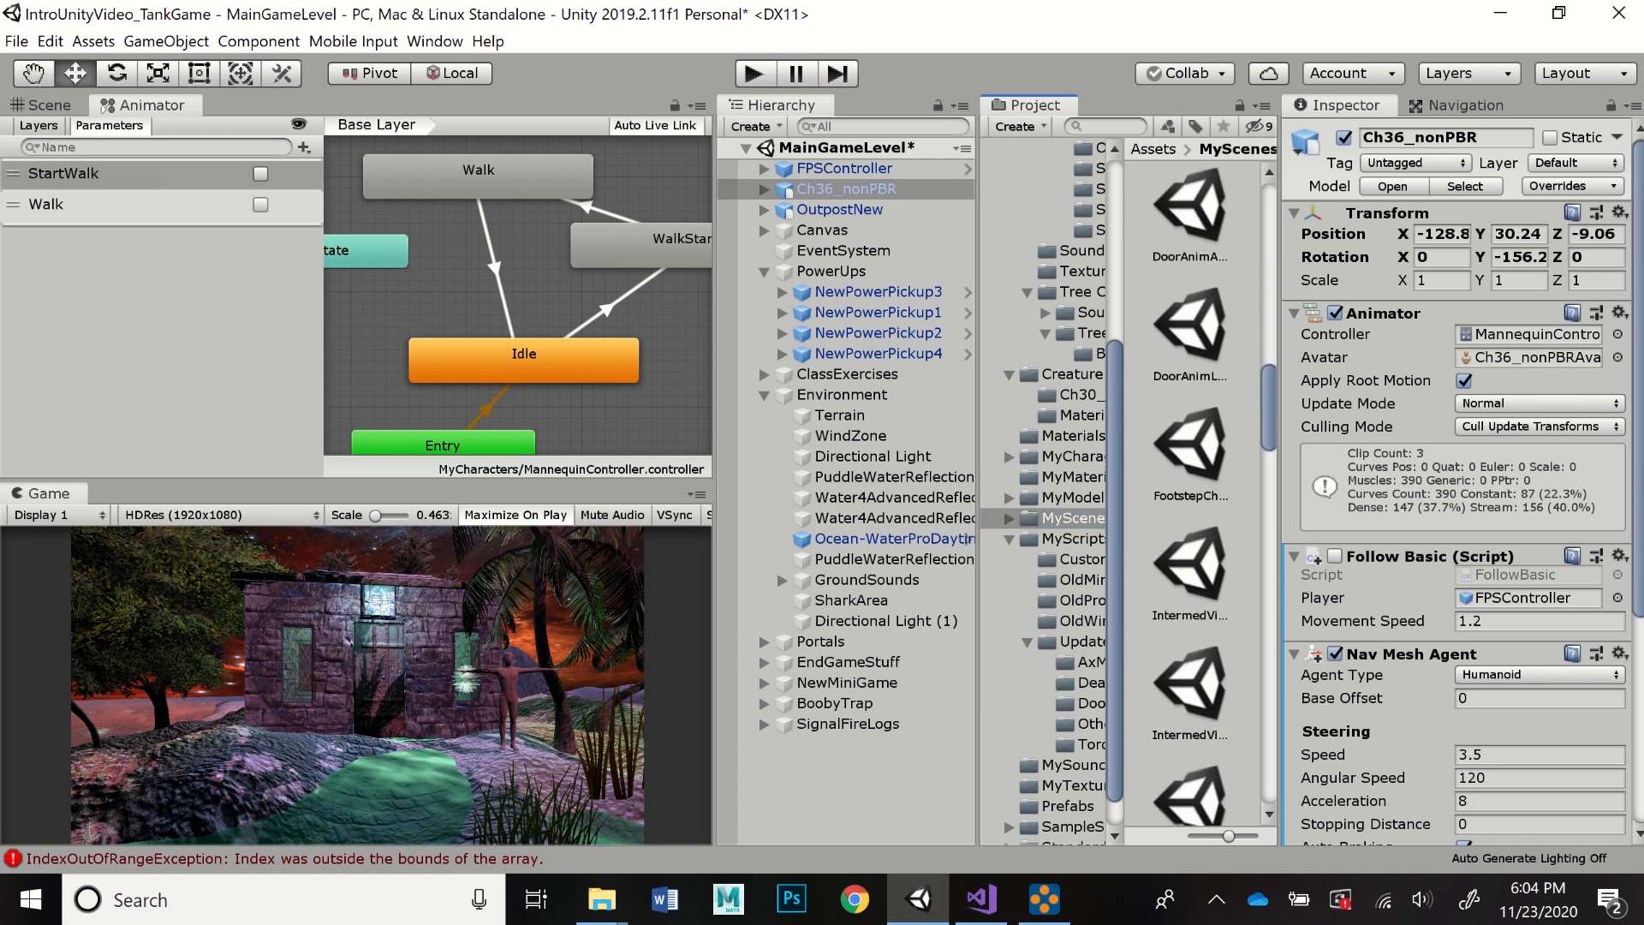
pyautogui.scroll(-8, 1191, 492)
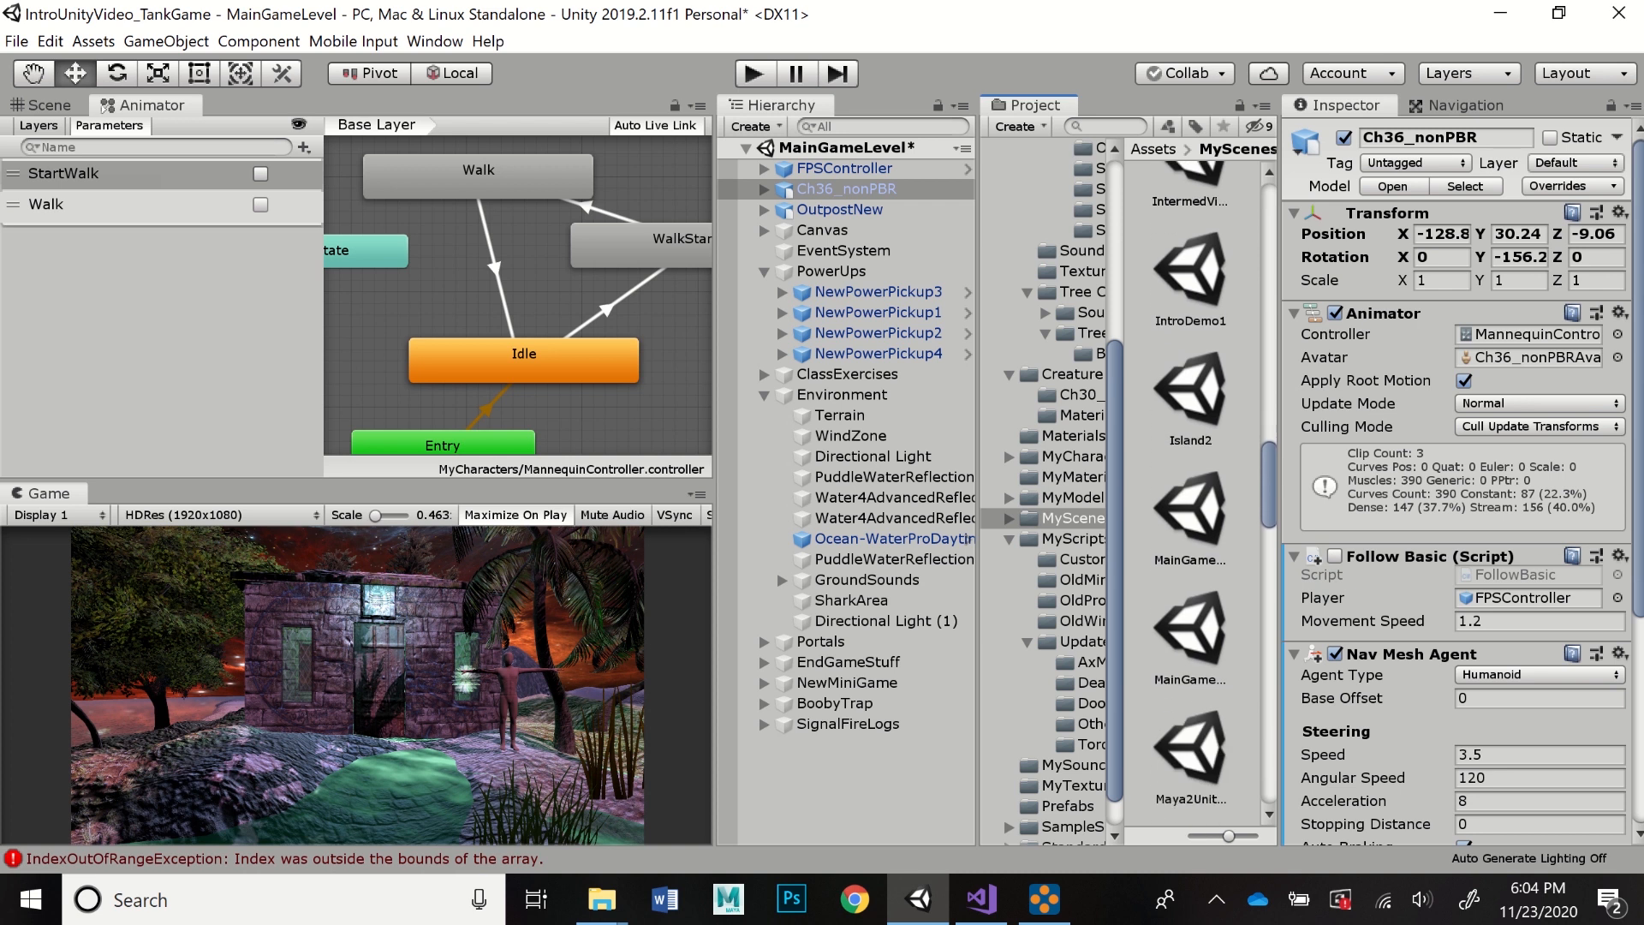
pyautogui.scroll(-4, 1190, 492)
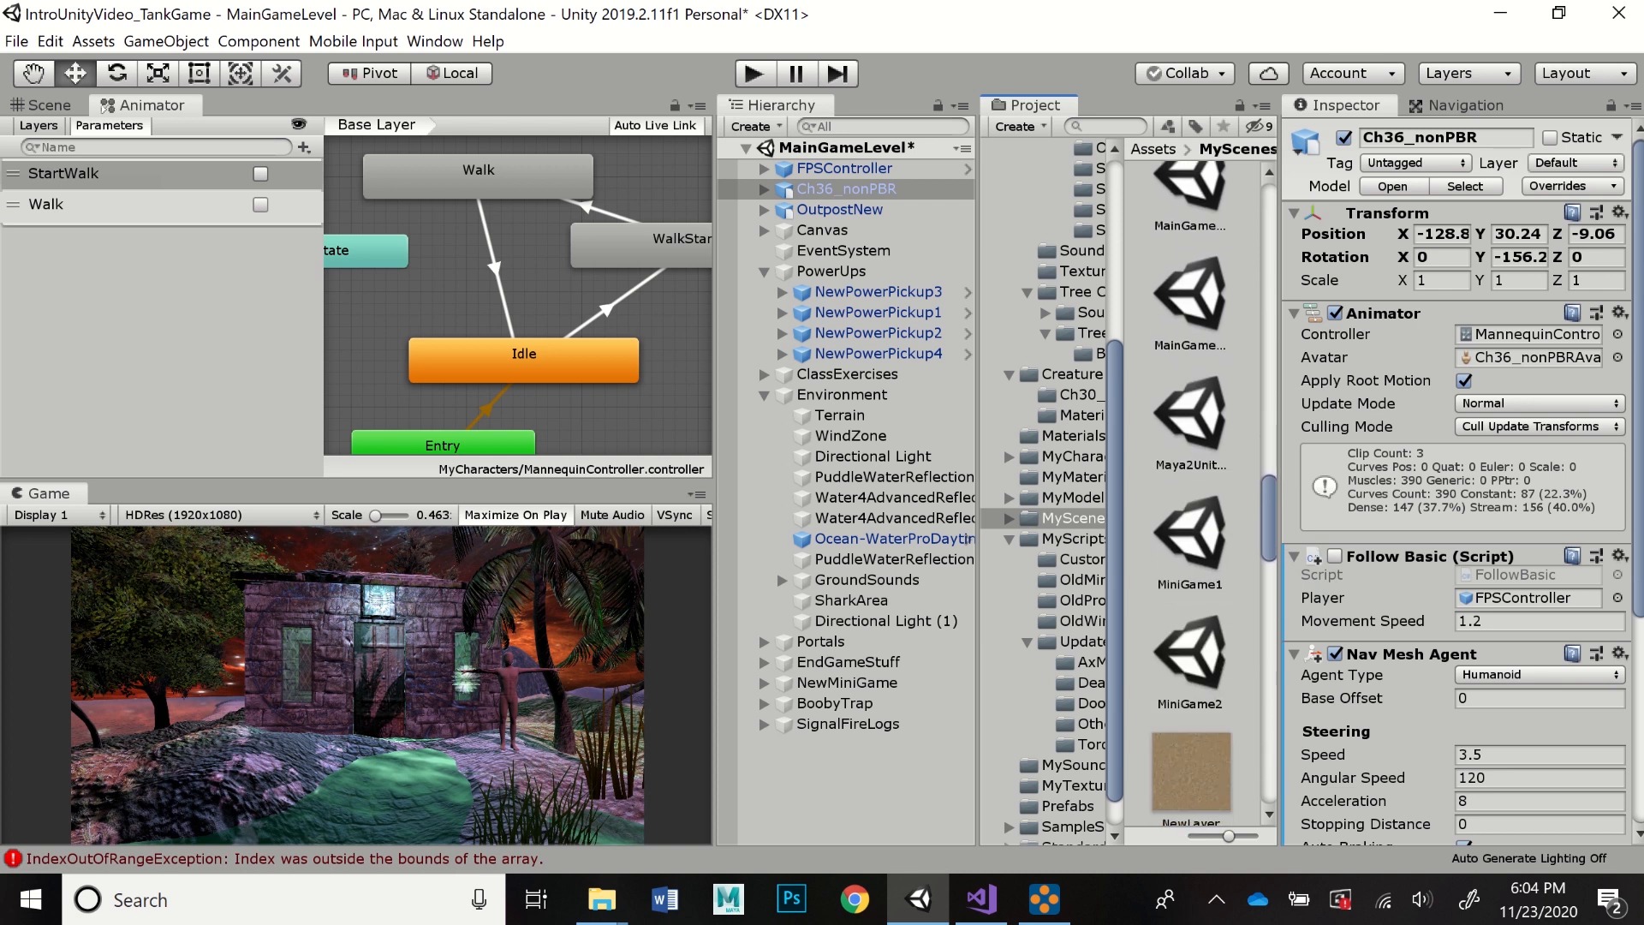
pyautogui.click(1190, 295)
pyautogui.click(1190, 188)
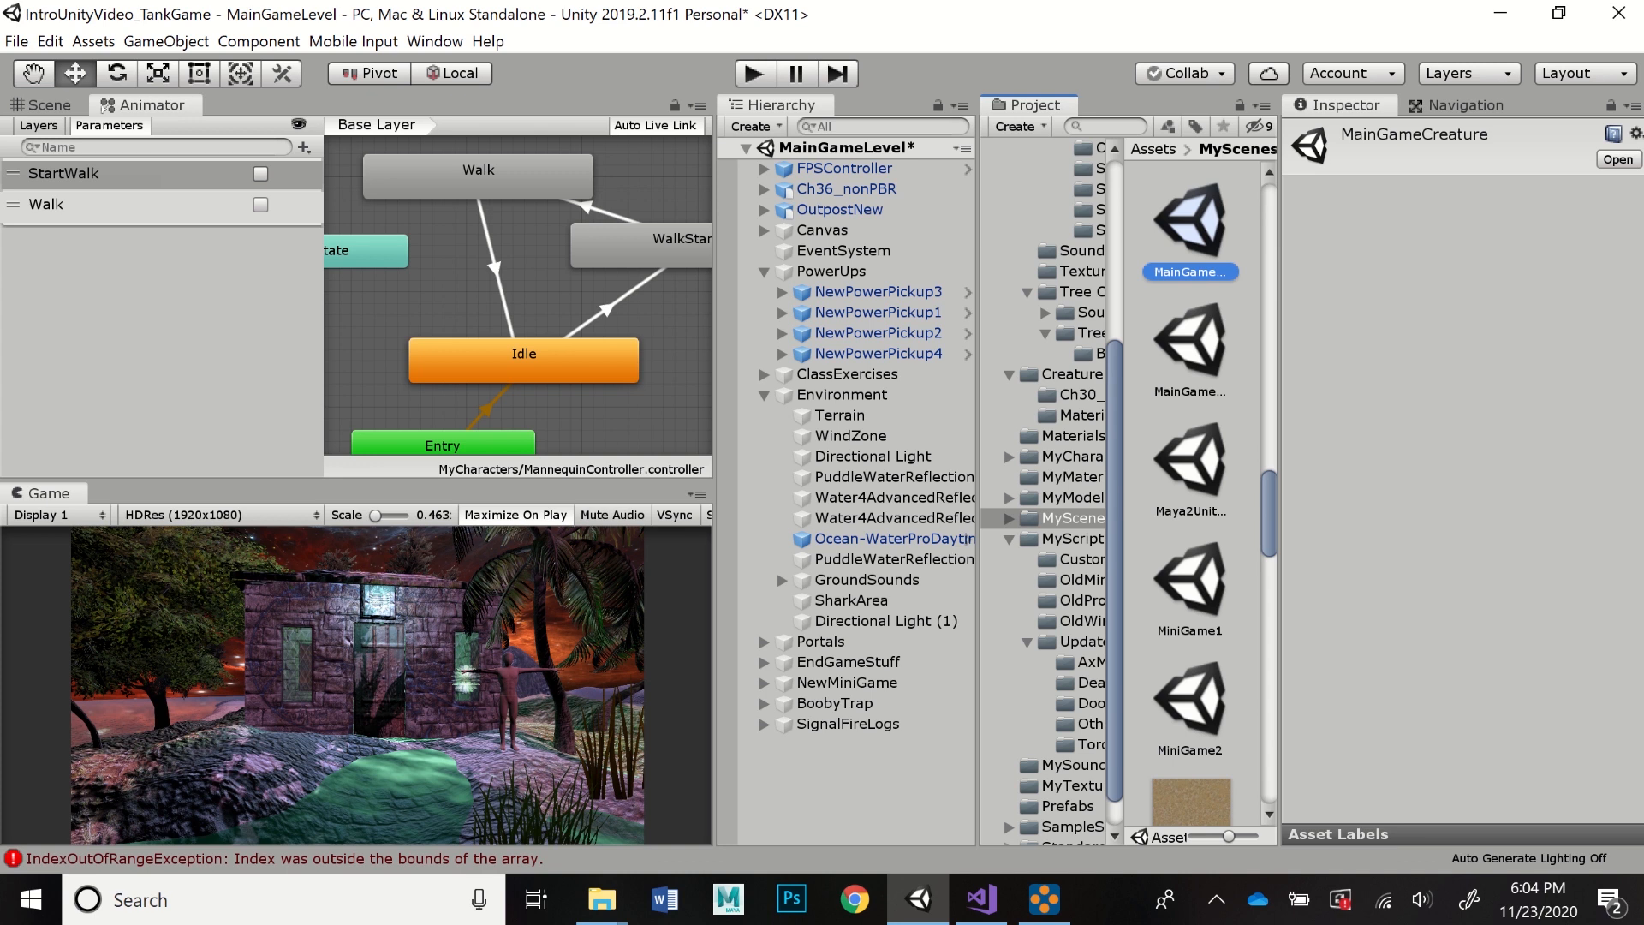
pyautogui.doubleClick(1190, 221)
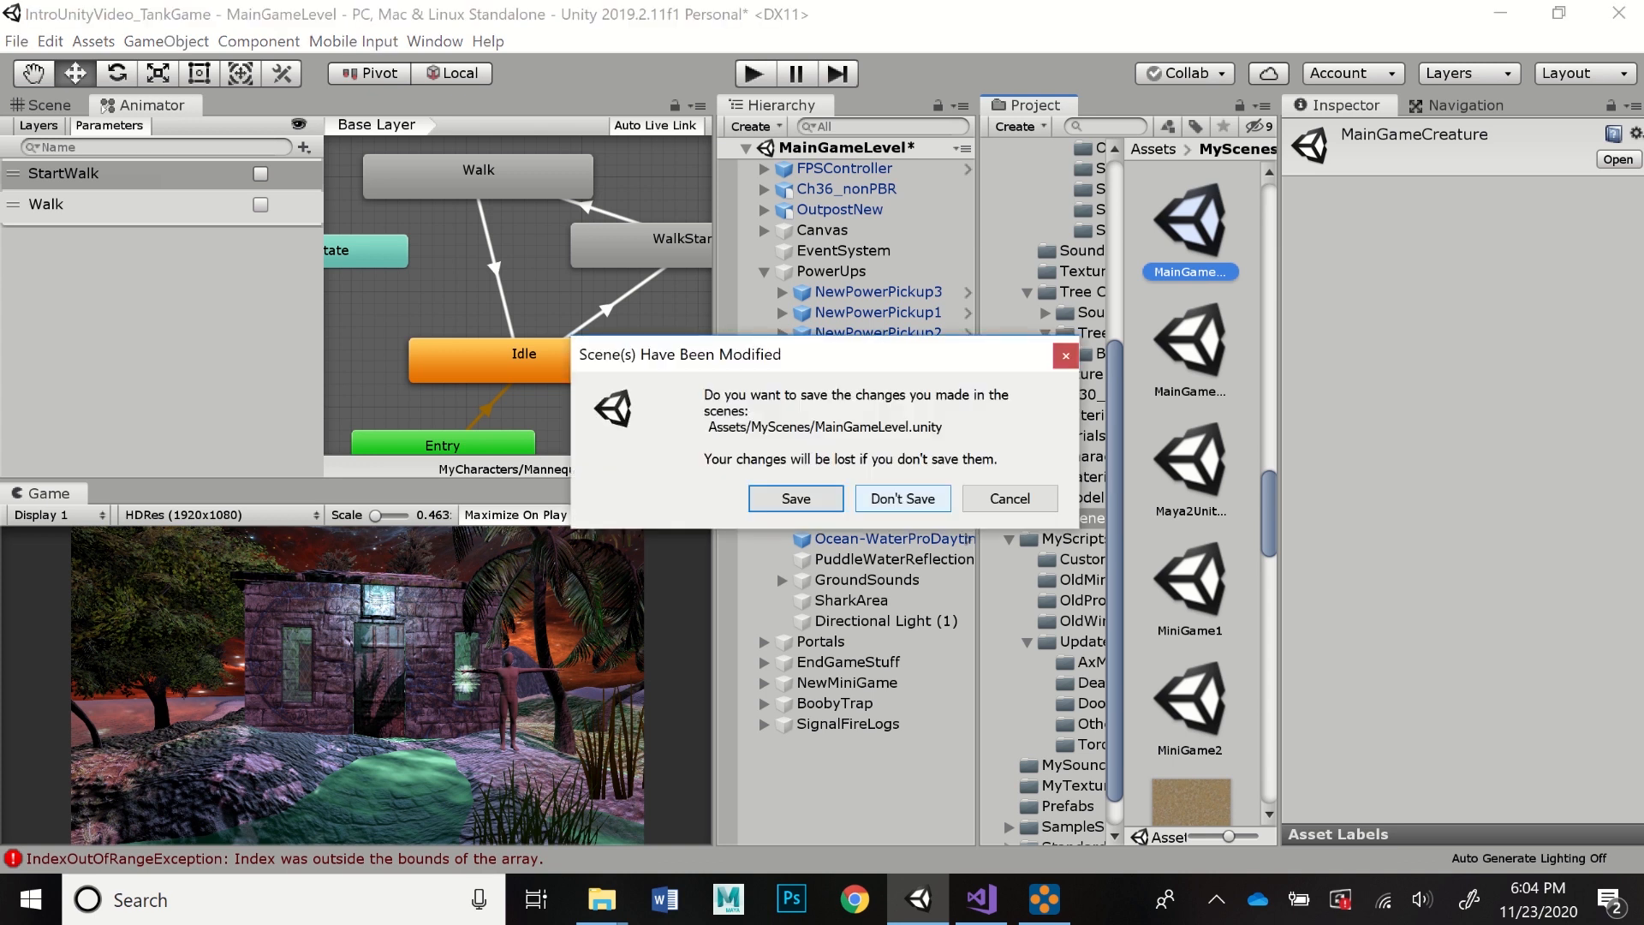
pyautogui.click(903, 498)
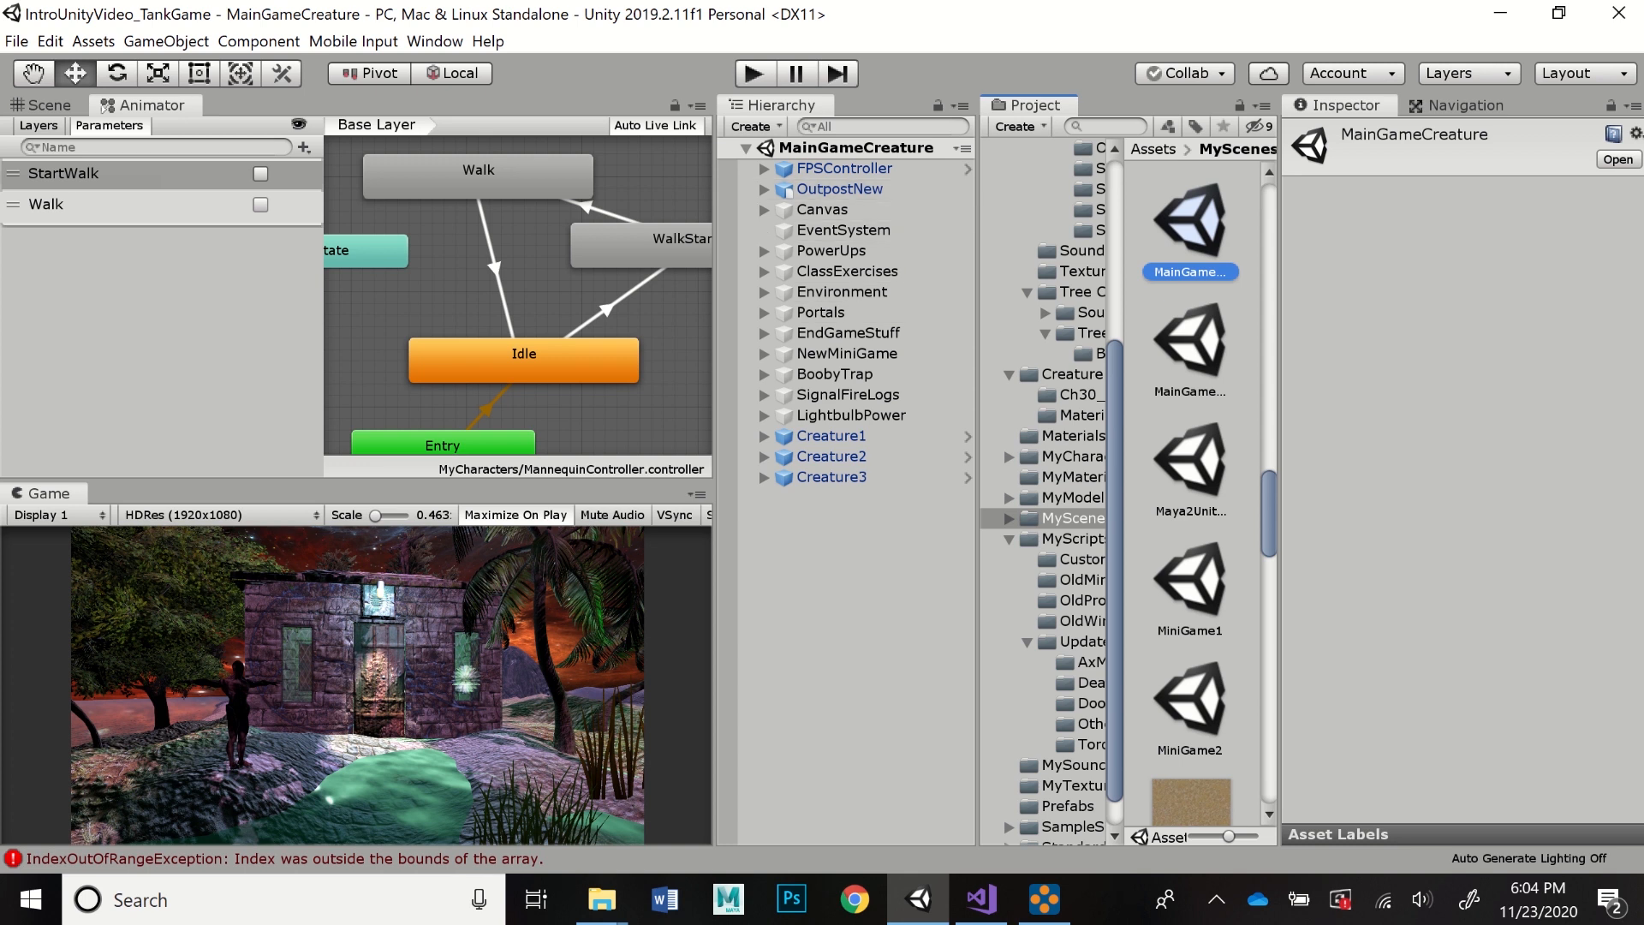
# - Show the CreatureAnimControl controller from the Creature folder in the Animator and widen its graph area by narrowing the parameter list
pyautogui.click(1071, 374)
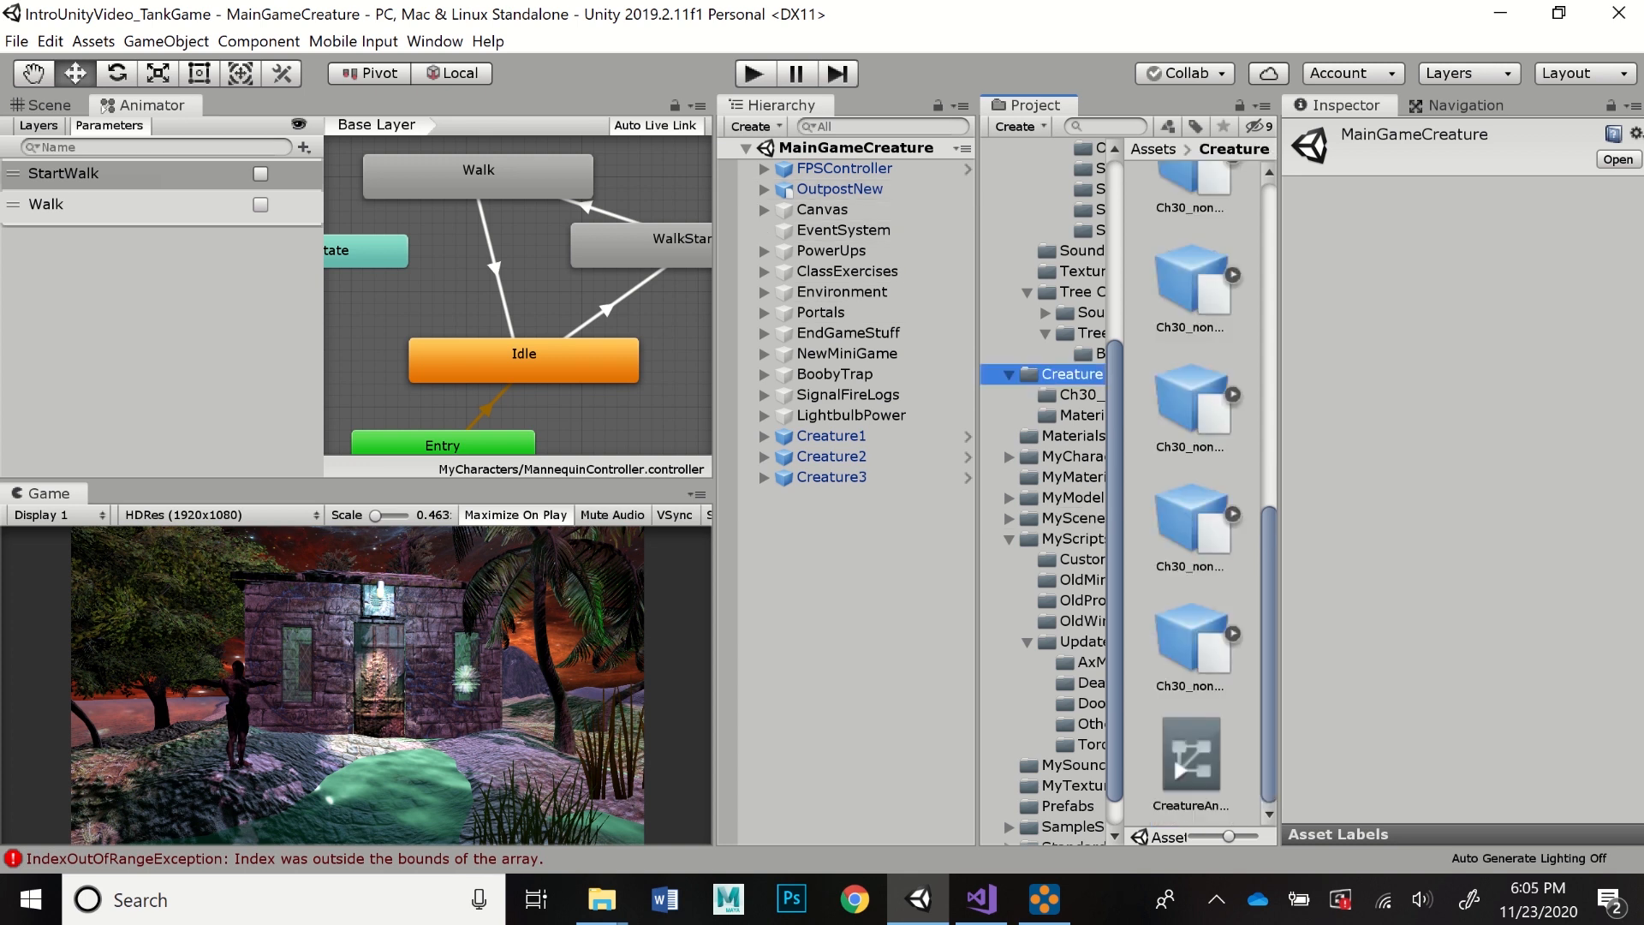
pyautogui.click(1191, 755)
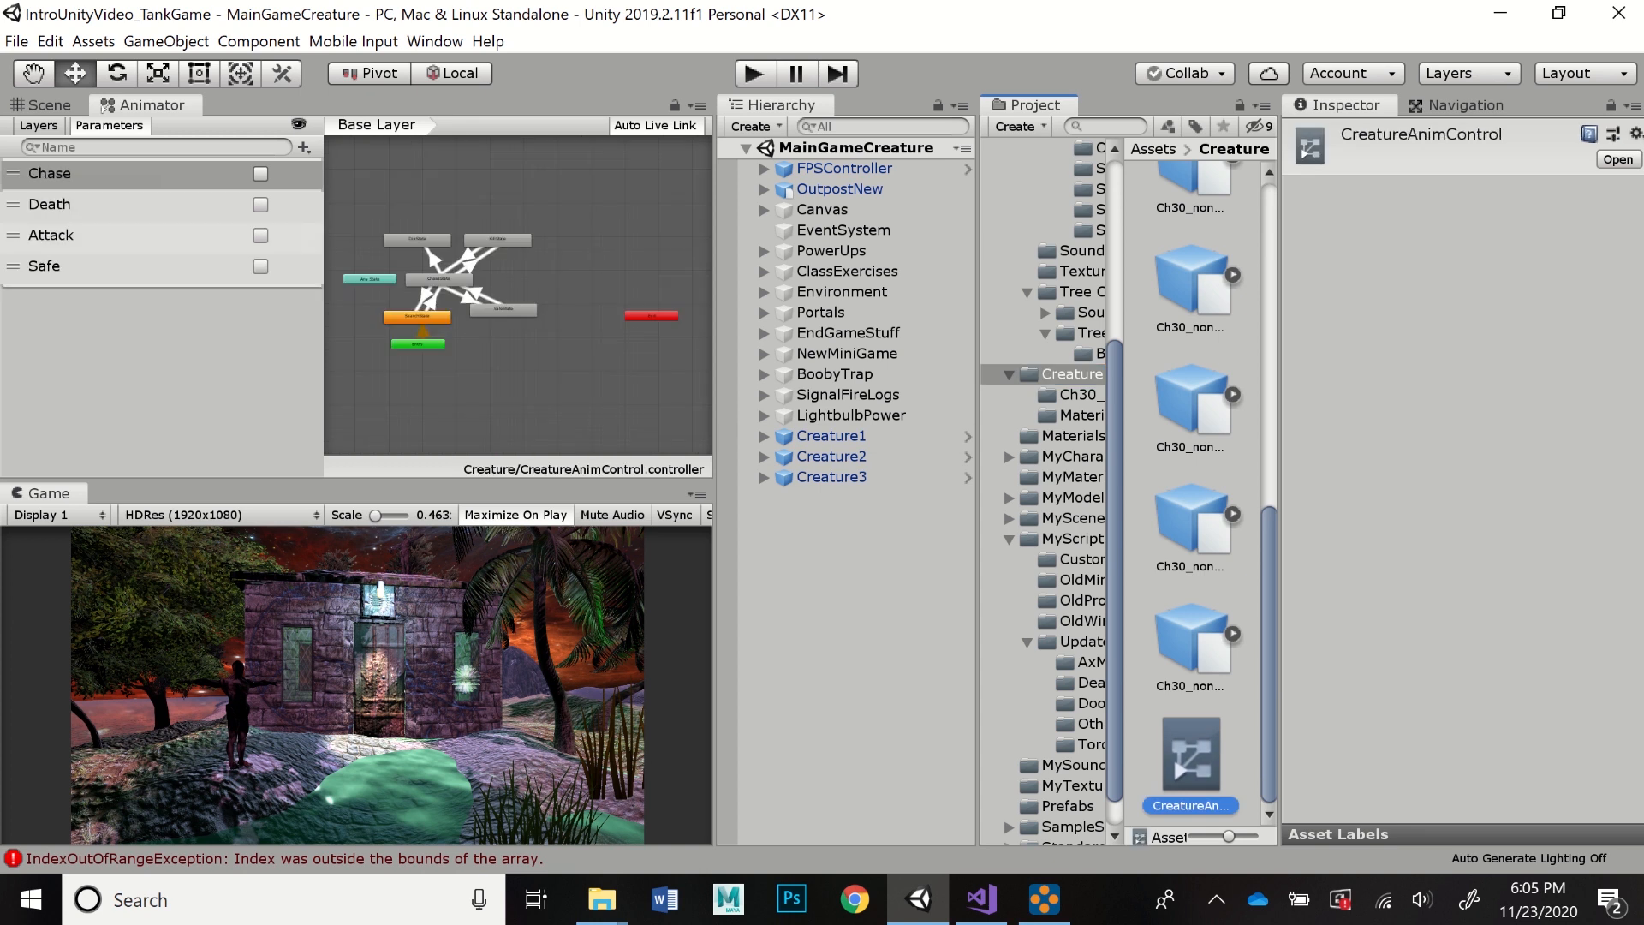
pyautogui.moveTo(717, 254); pyautogui.dragTo(730, 254)
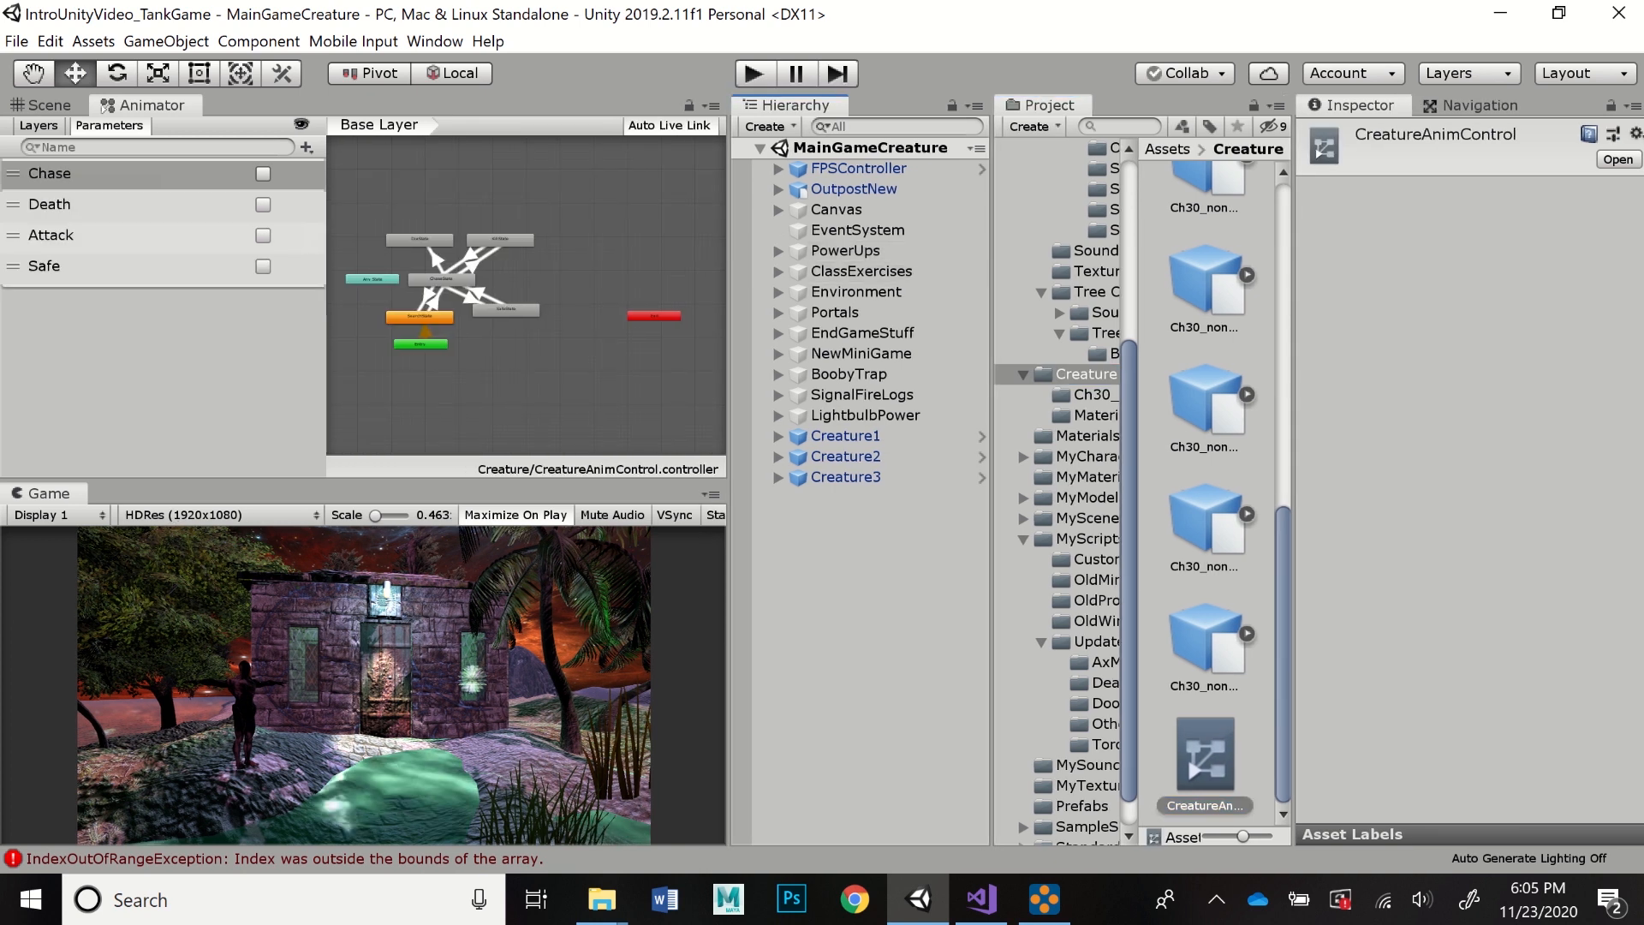
pyautogui.moveTo(326, 291); pyautogui.dragTo(275, 291)
pyautogui.scroll(5, 485, 350)
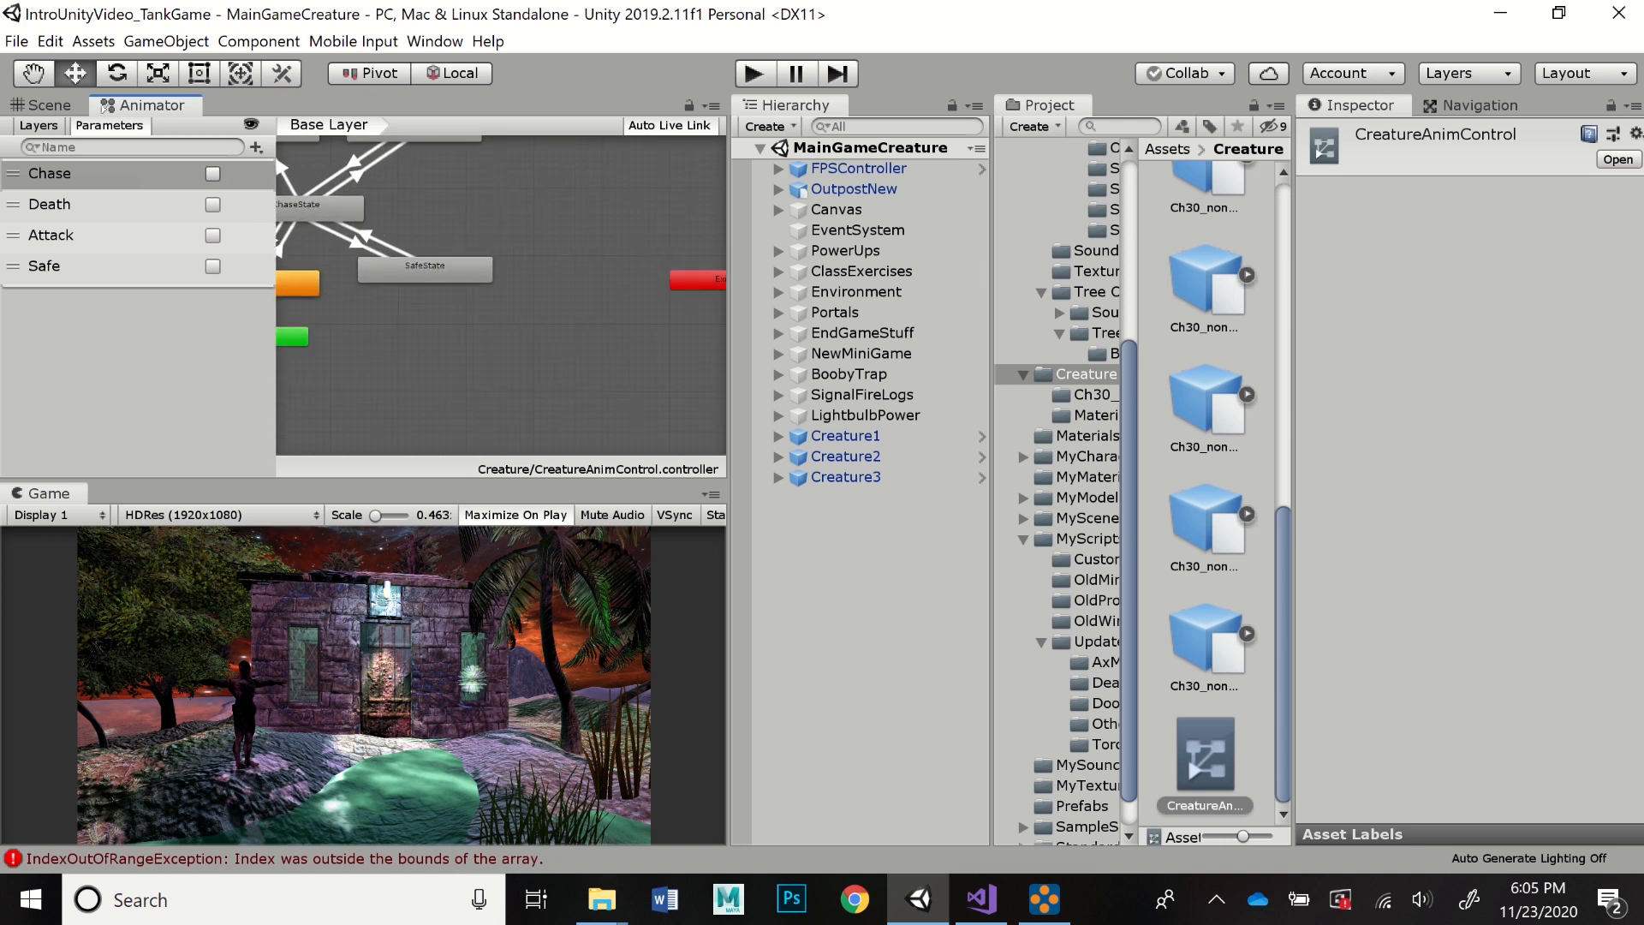
pyautogui.keyDown('alt'); pyautogui.moveTo(437, 298); pyautogui.dragTo(642, 358); pyautogui.keyUp('alt')
pyautogui.scroll(1, 642, 358)
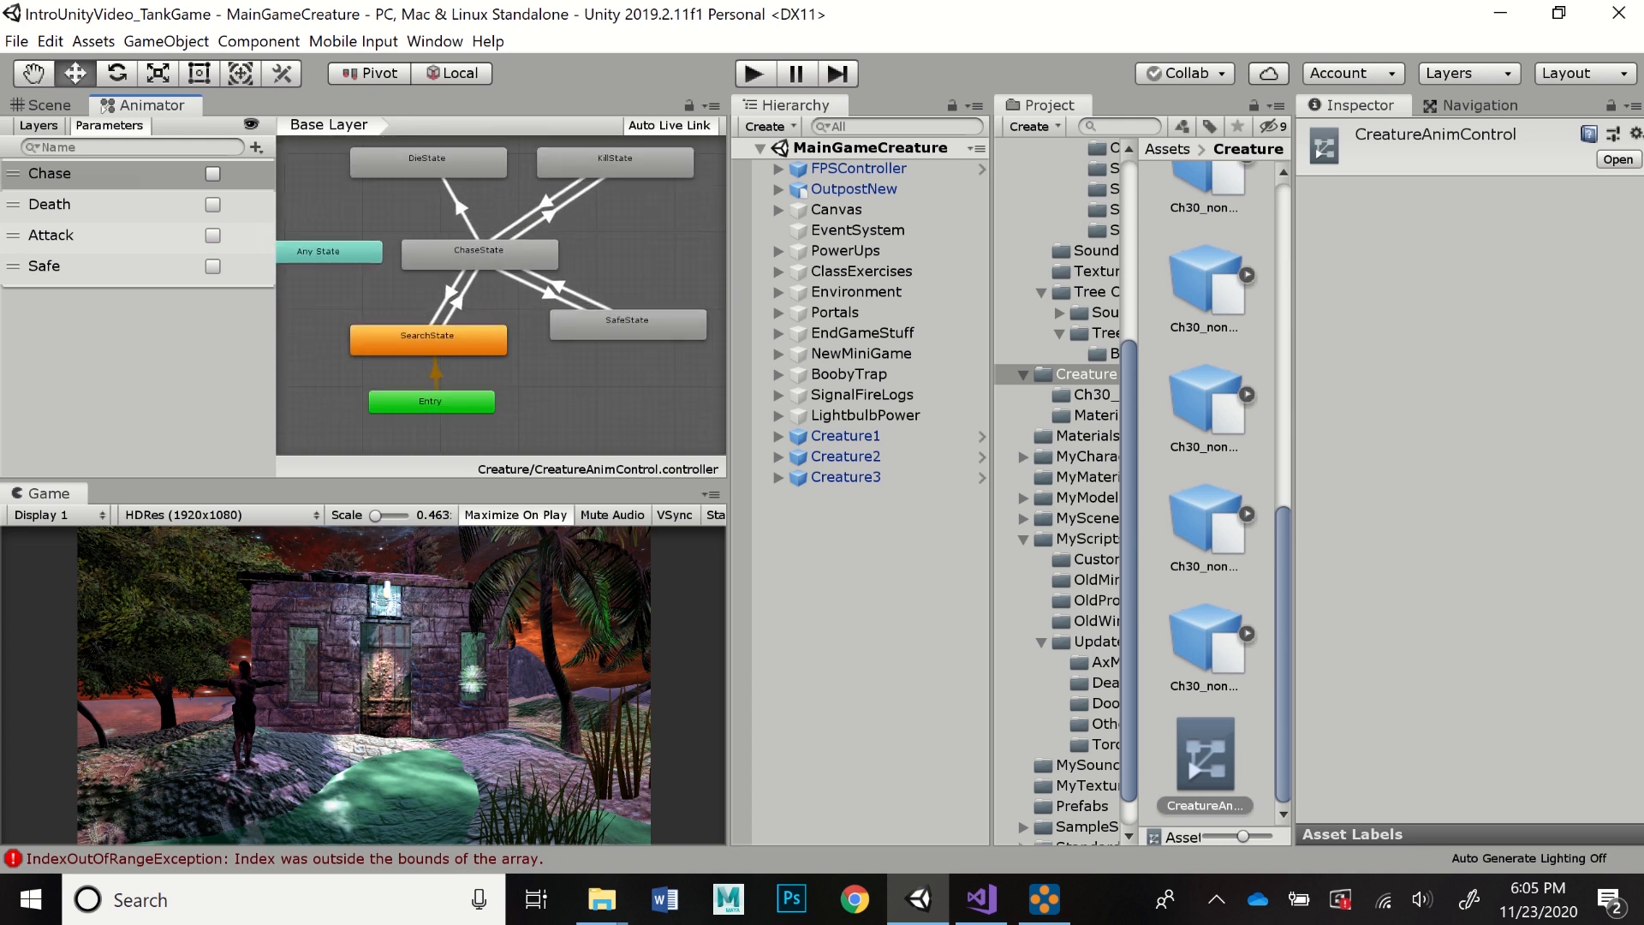
pyautogui.scroll(1, 580, 372)
pyautogui.scroll(1, 578, 372)
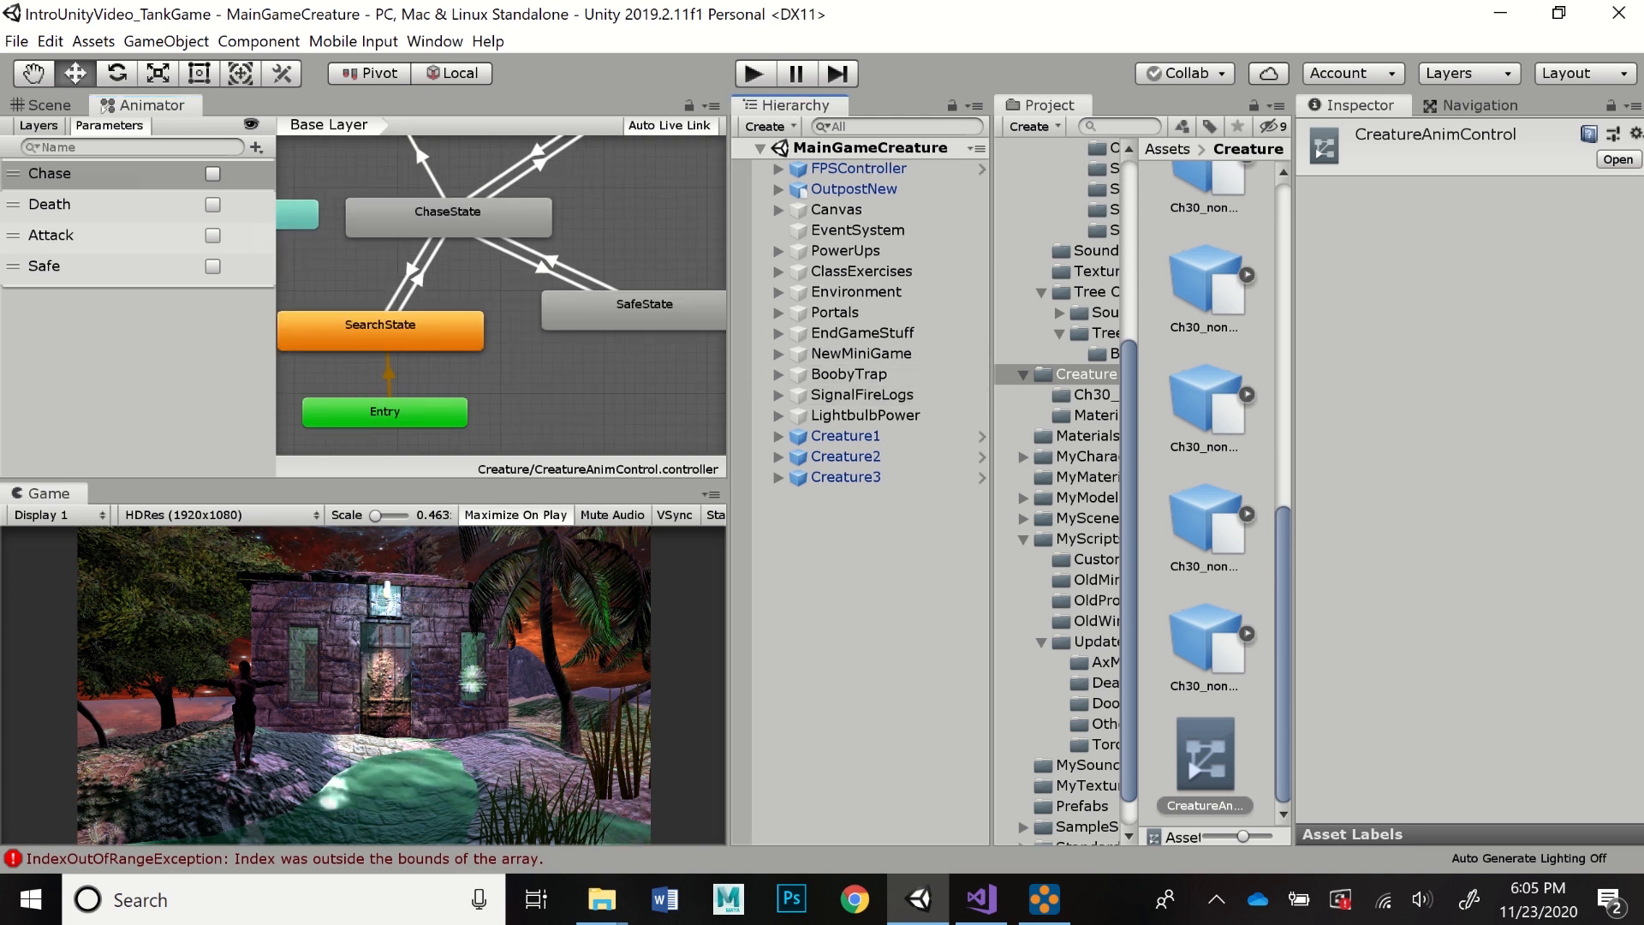
pyautogui.moveTo(275, 368); pyautogui.dragTo(207, 368)
pyautogui.scroll(-3, 497, 309)
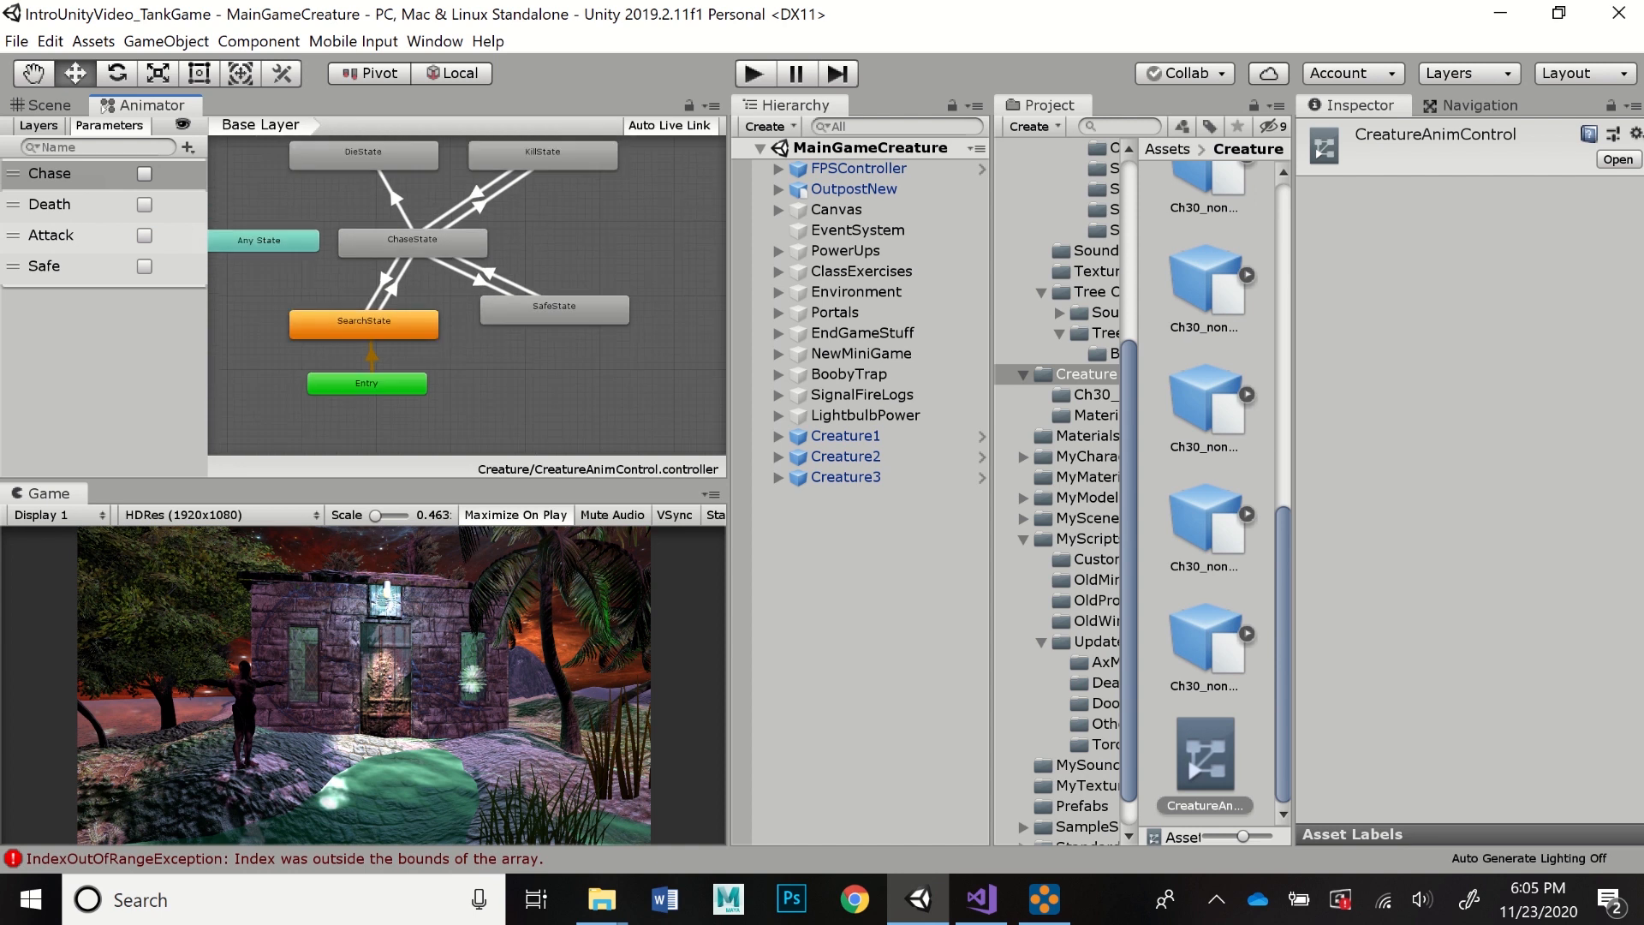
# - Examine how SearchState, ChaseState, SafeState, DieState and KillState are connected in the creature's animator graph
pyautogui.press('q')
pyautogui.scroll(5, 494, 356)
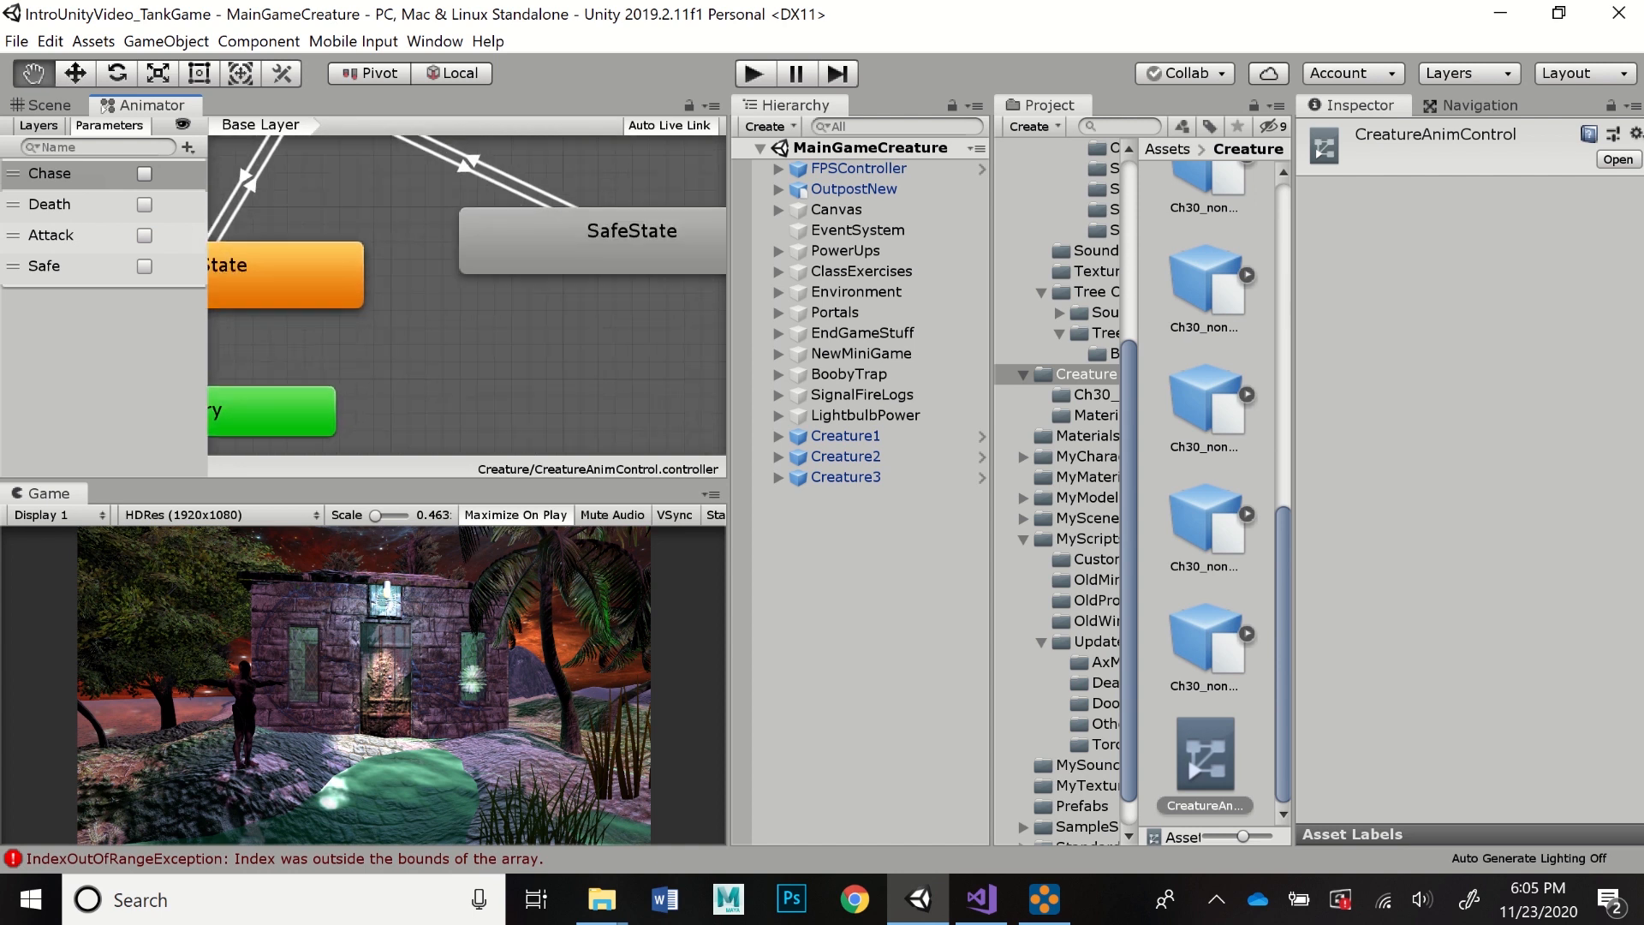
pyautogui.press('w')
pyautogui.scroll(-5, 489, 336)
pyautogui.moveTo(438, 325); pyautogui.dragTo(480, 387, button='middle')
pyautogui.scroll(1, 481, 387)
pyautogui.scroll(1, 492, 372)
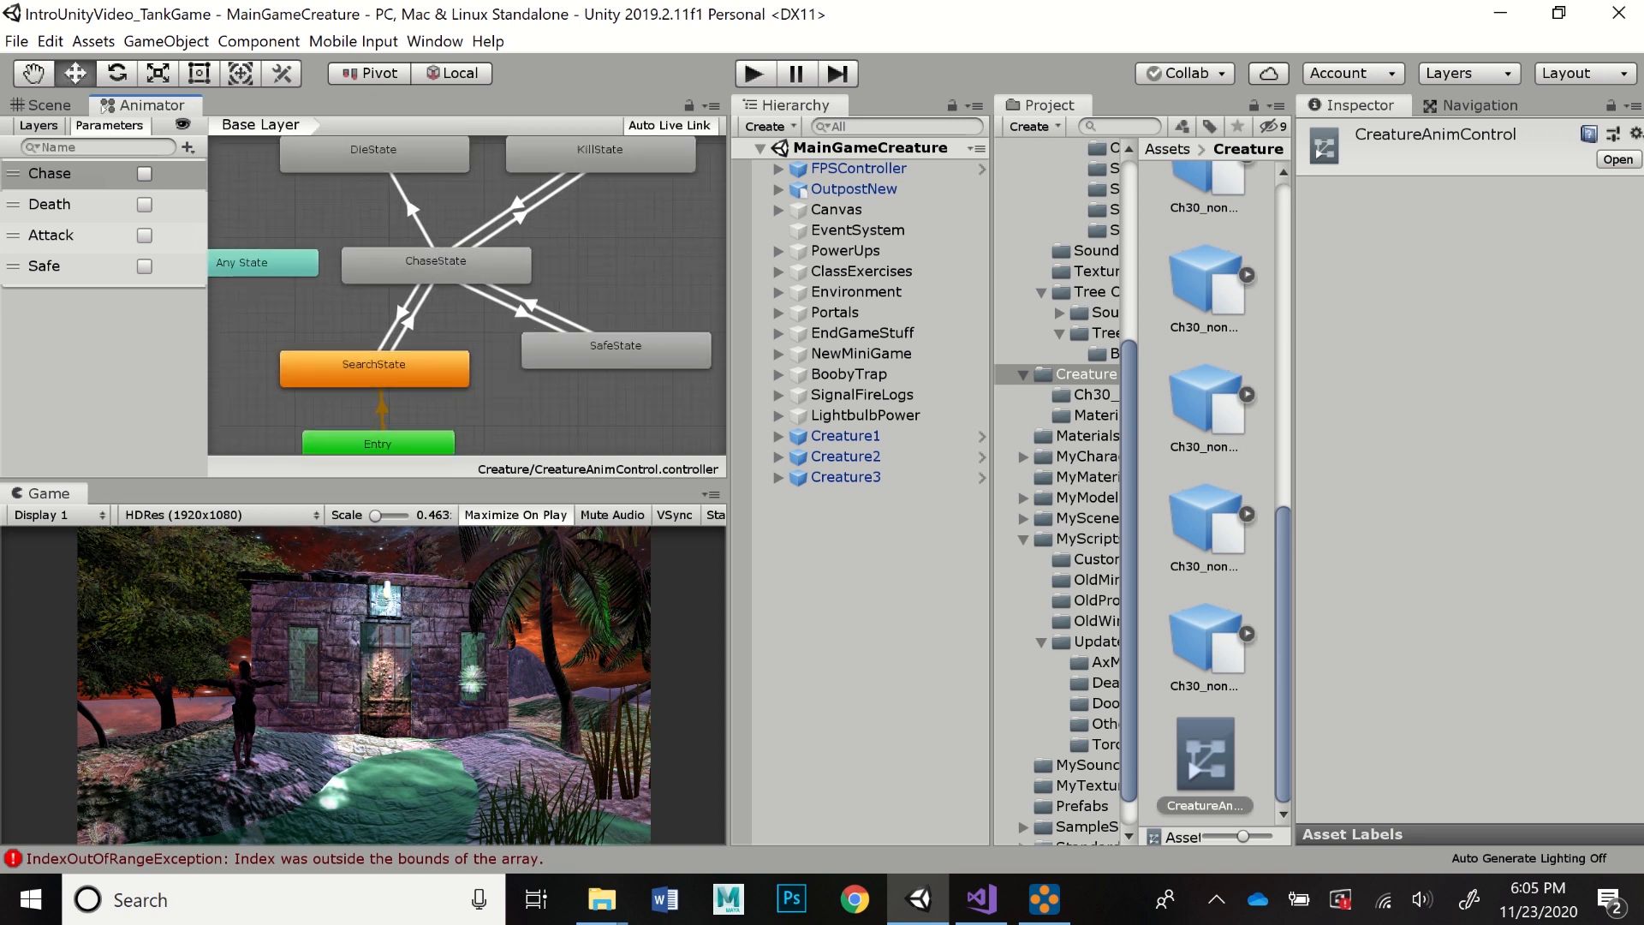
pyautogui.scroll(2, 503, 343)
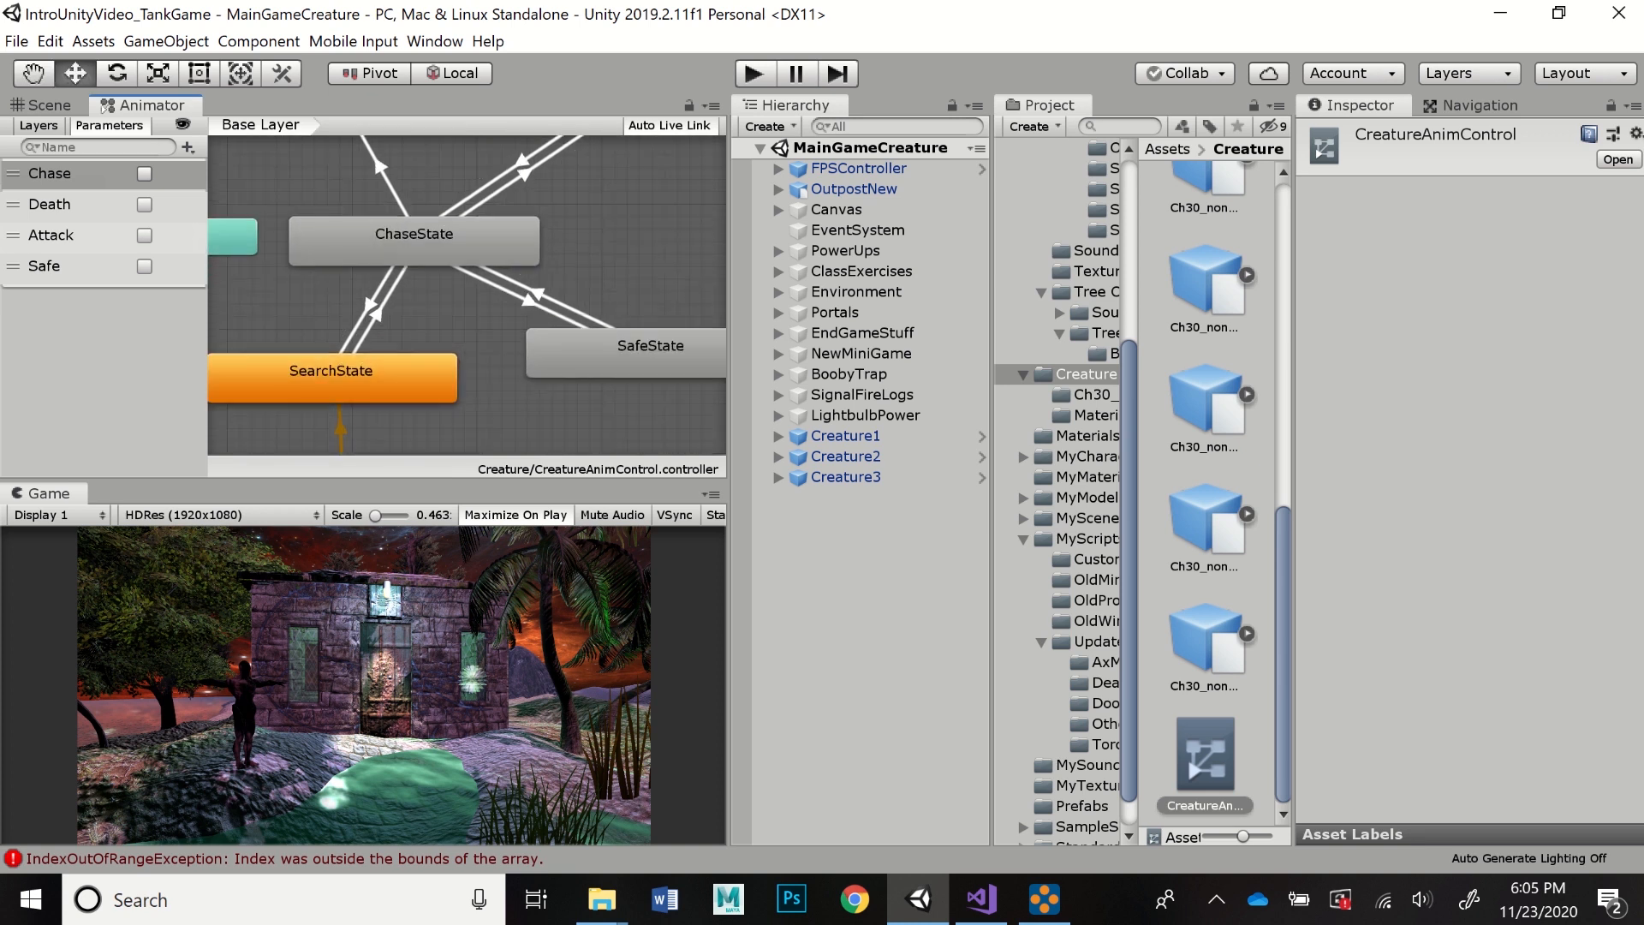
pyautogui.scroll(-3, 505, 345)
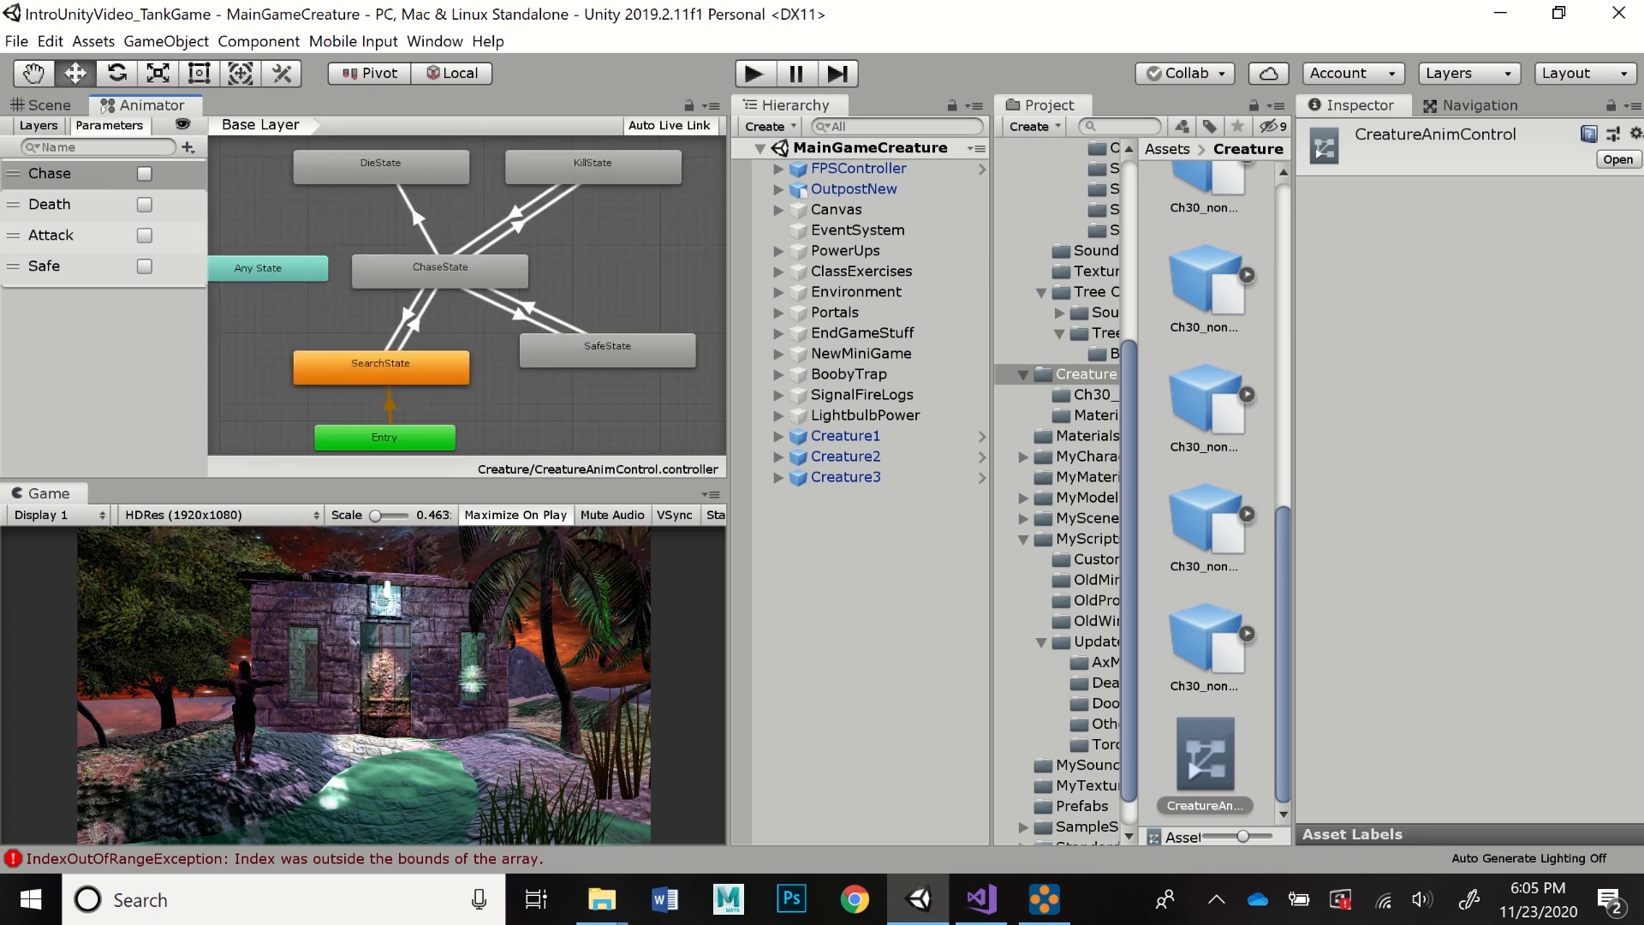
# - Inspect the settings of SearchState, its transition to ChaseState, and ChaseState itself
pyautogui.click(381, 368)
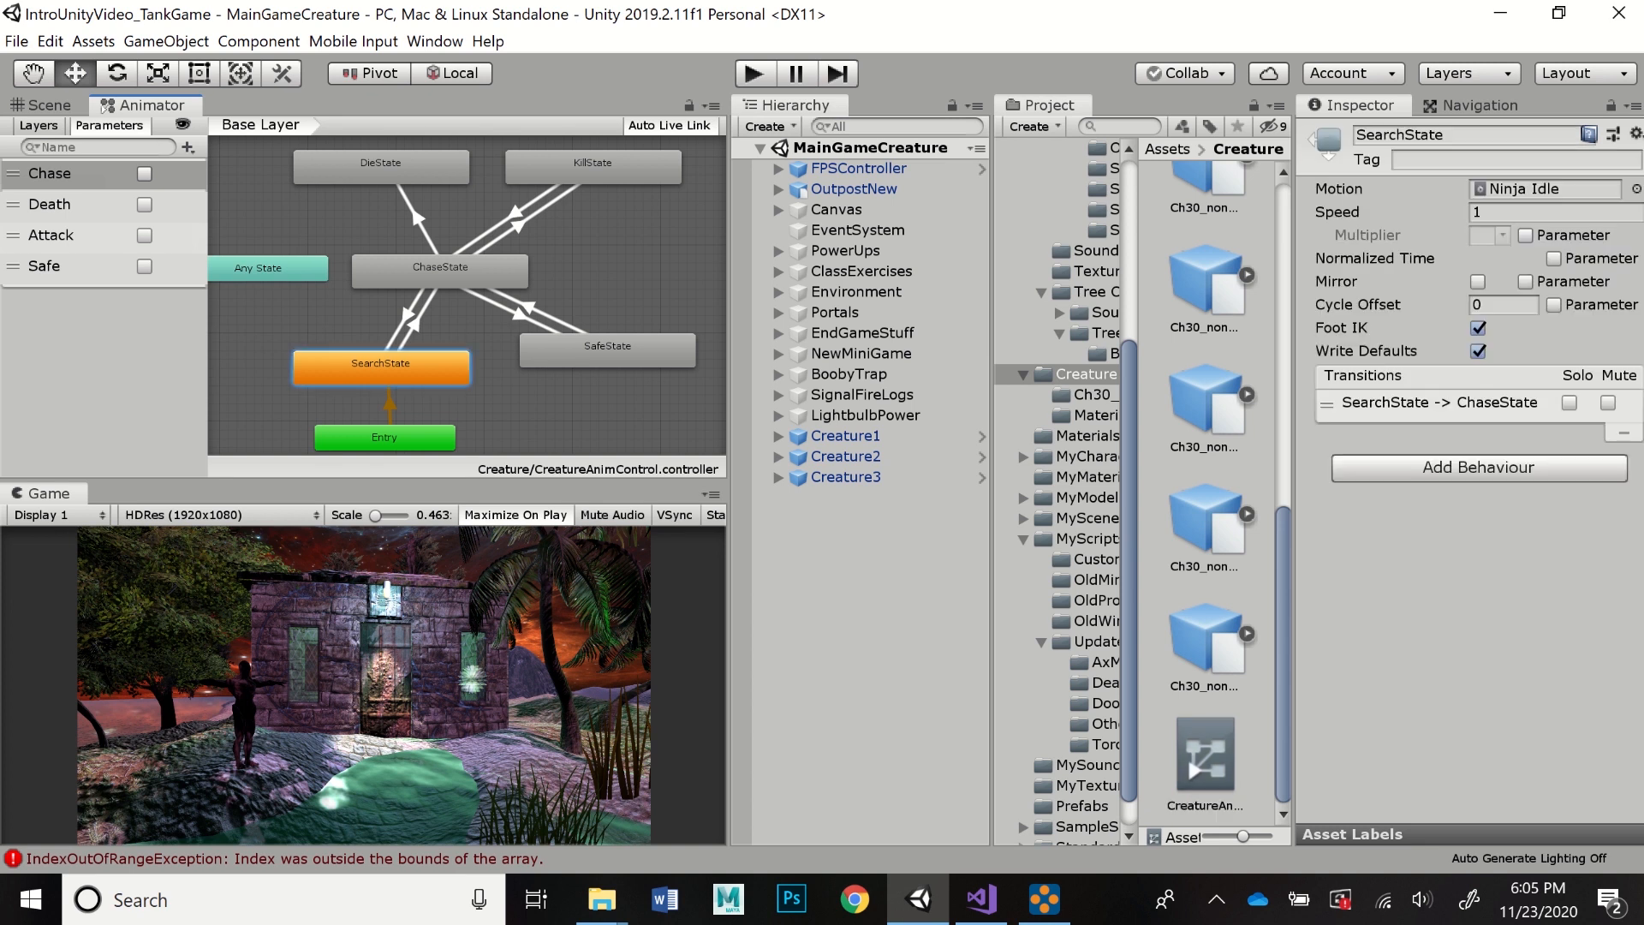
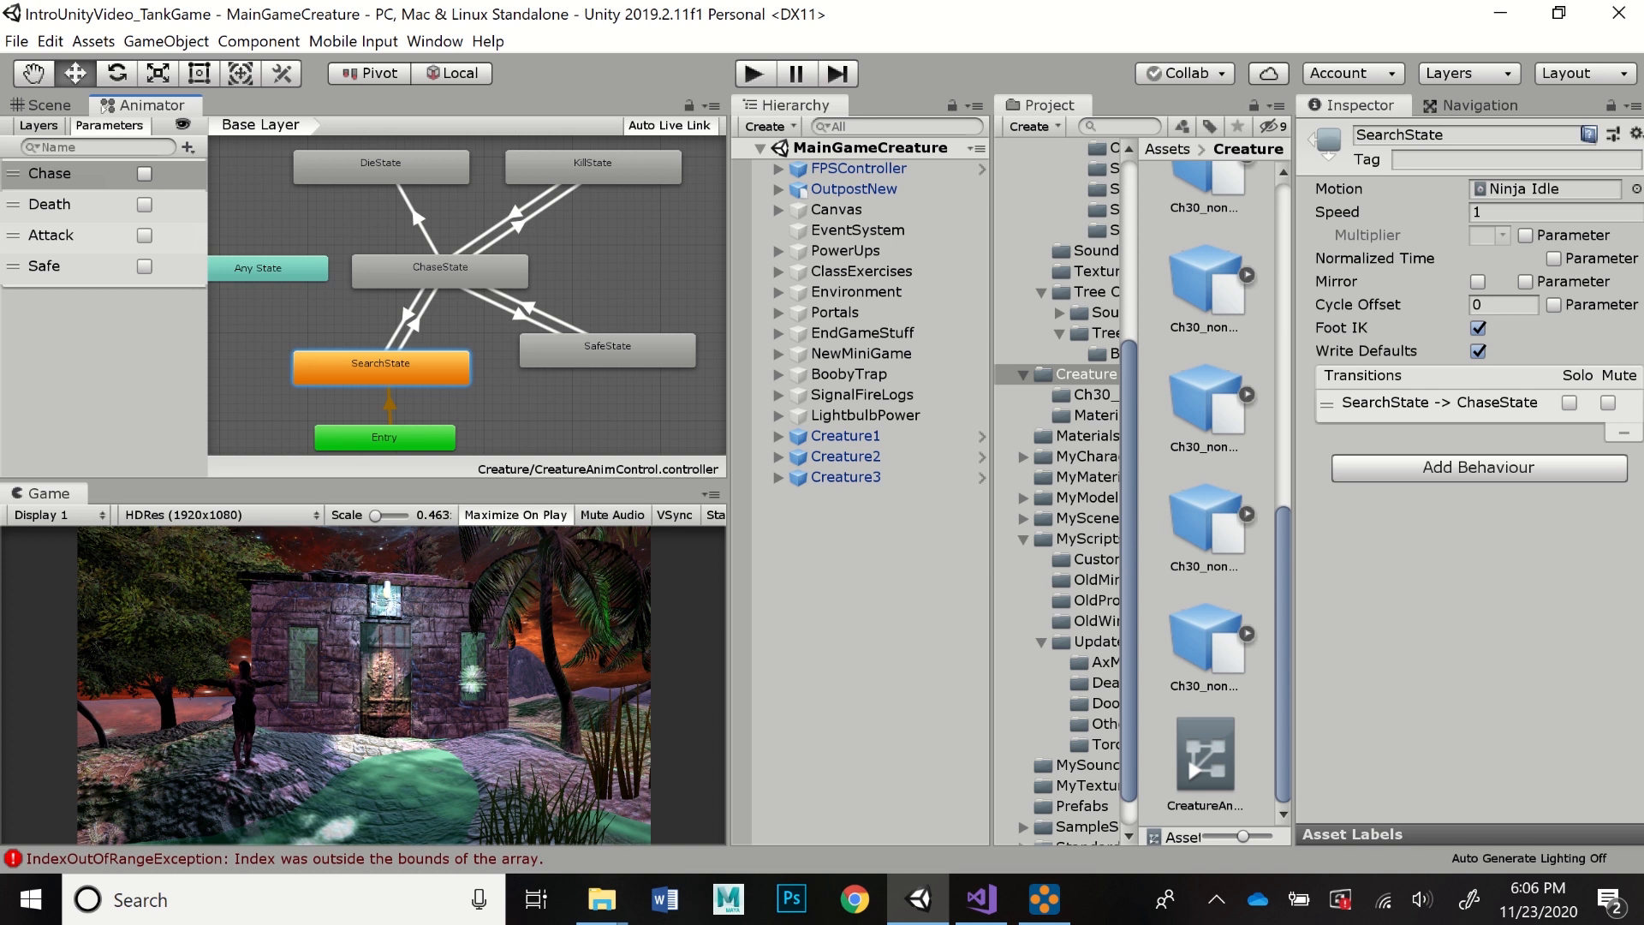
pyautogui.click(414, 325)
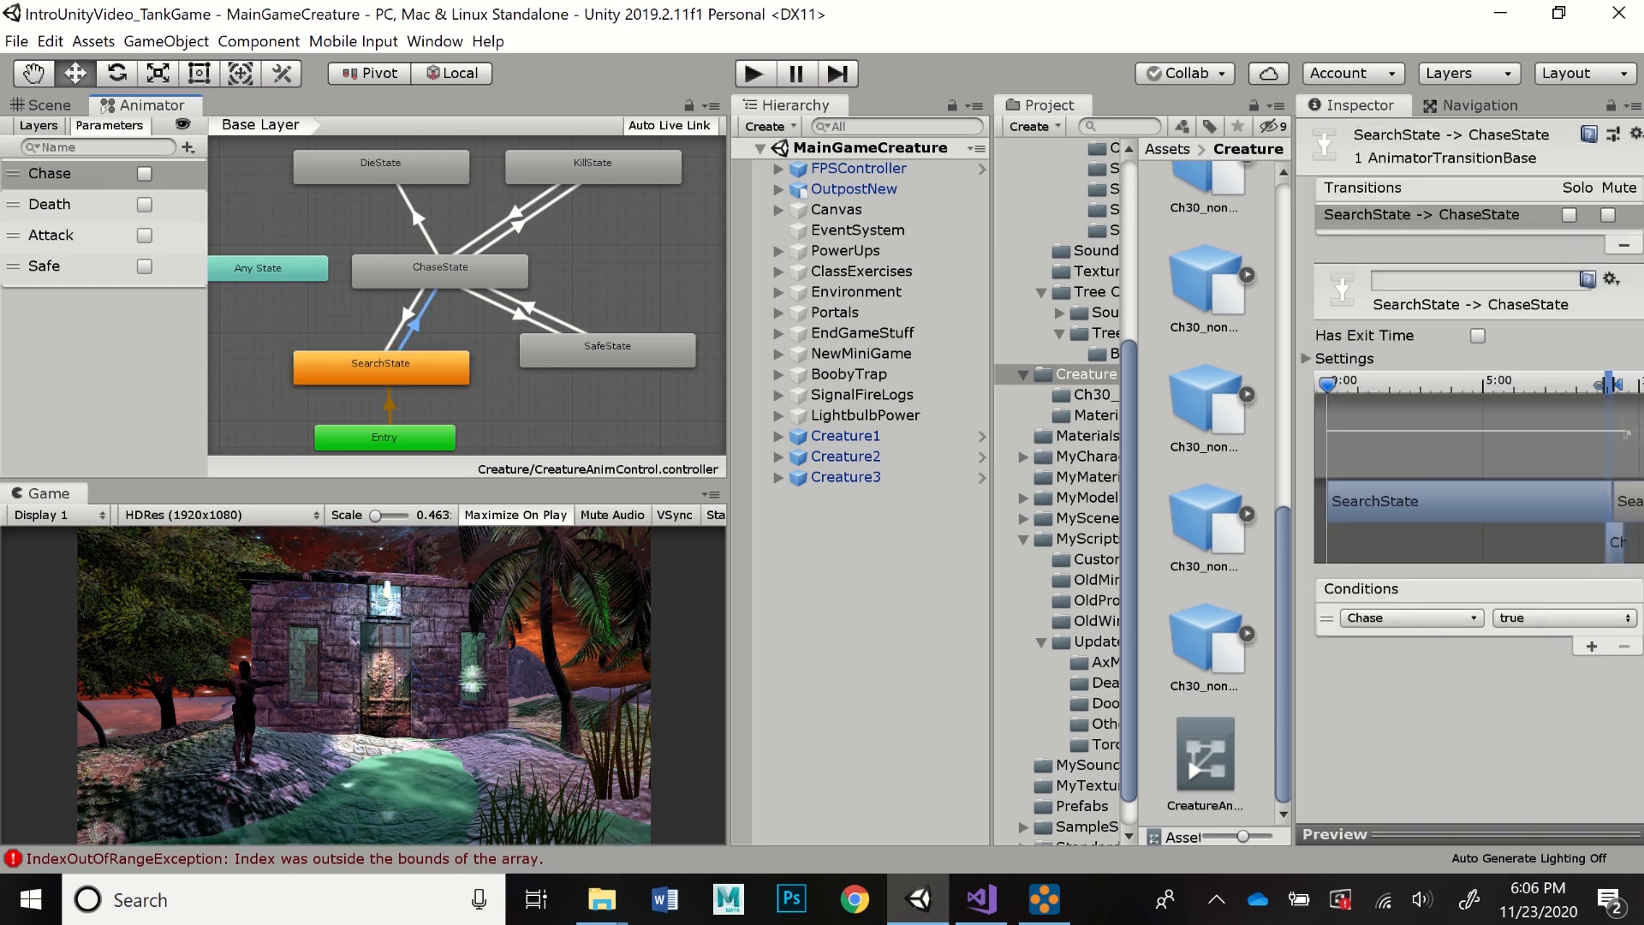
pyautogui.click(441, 271)
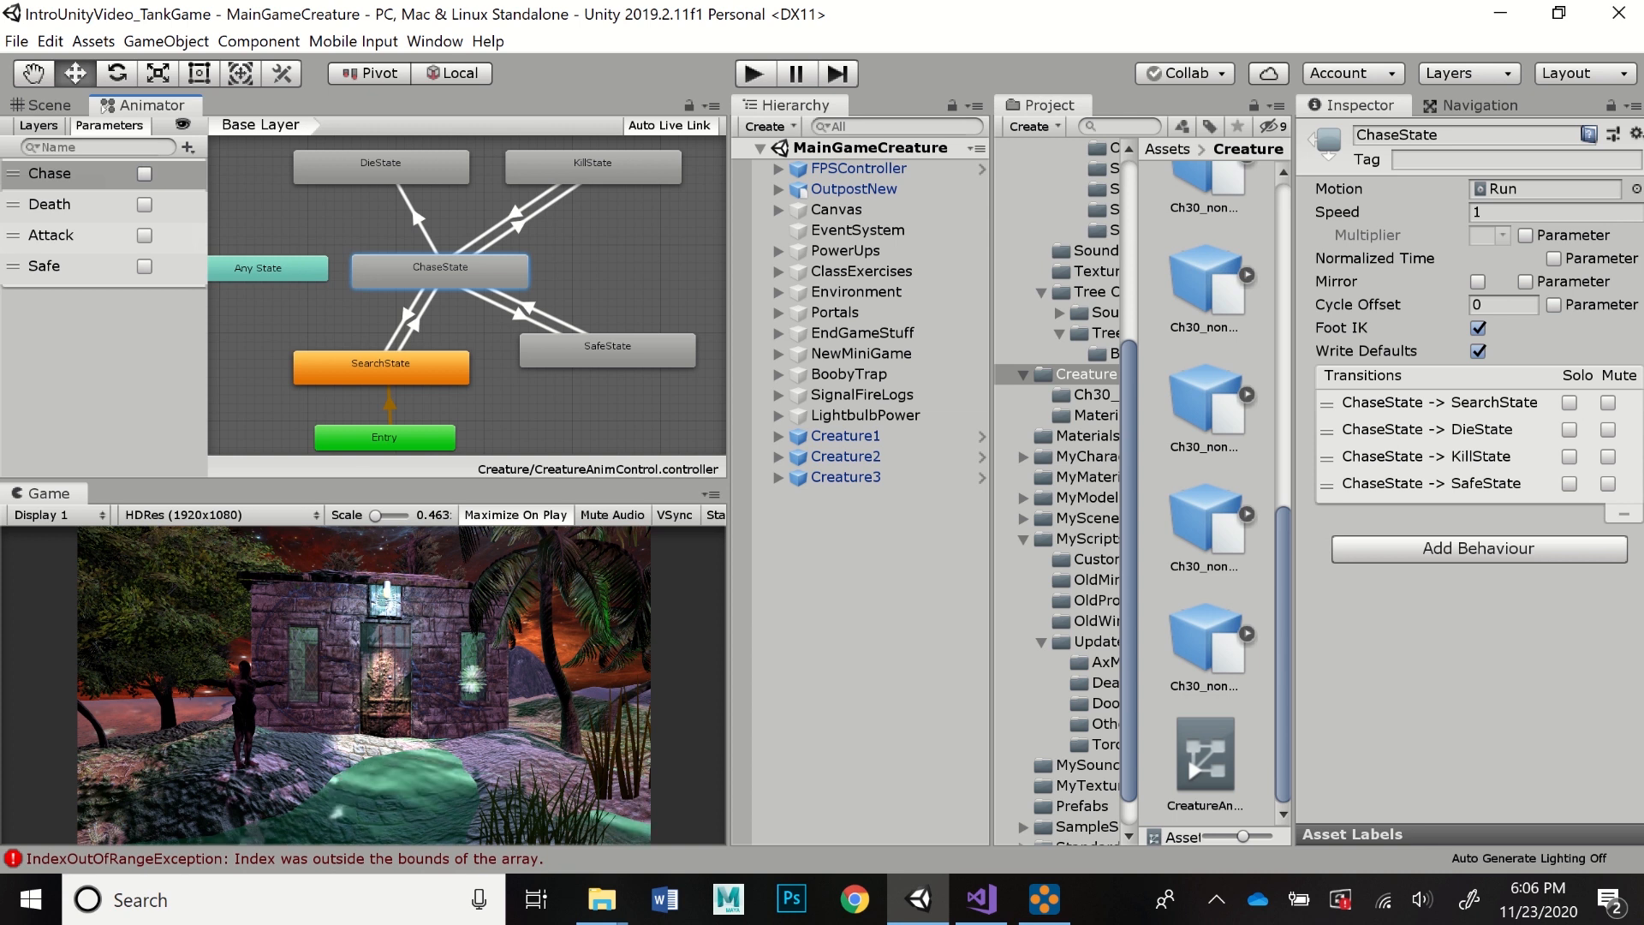
# - Look at the parameter types available for adding, and switch the Chase parameter on and off again
pyautogui.click(187, 146)
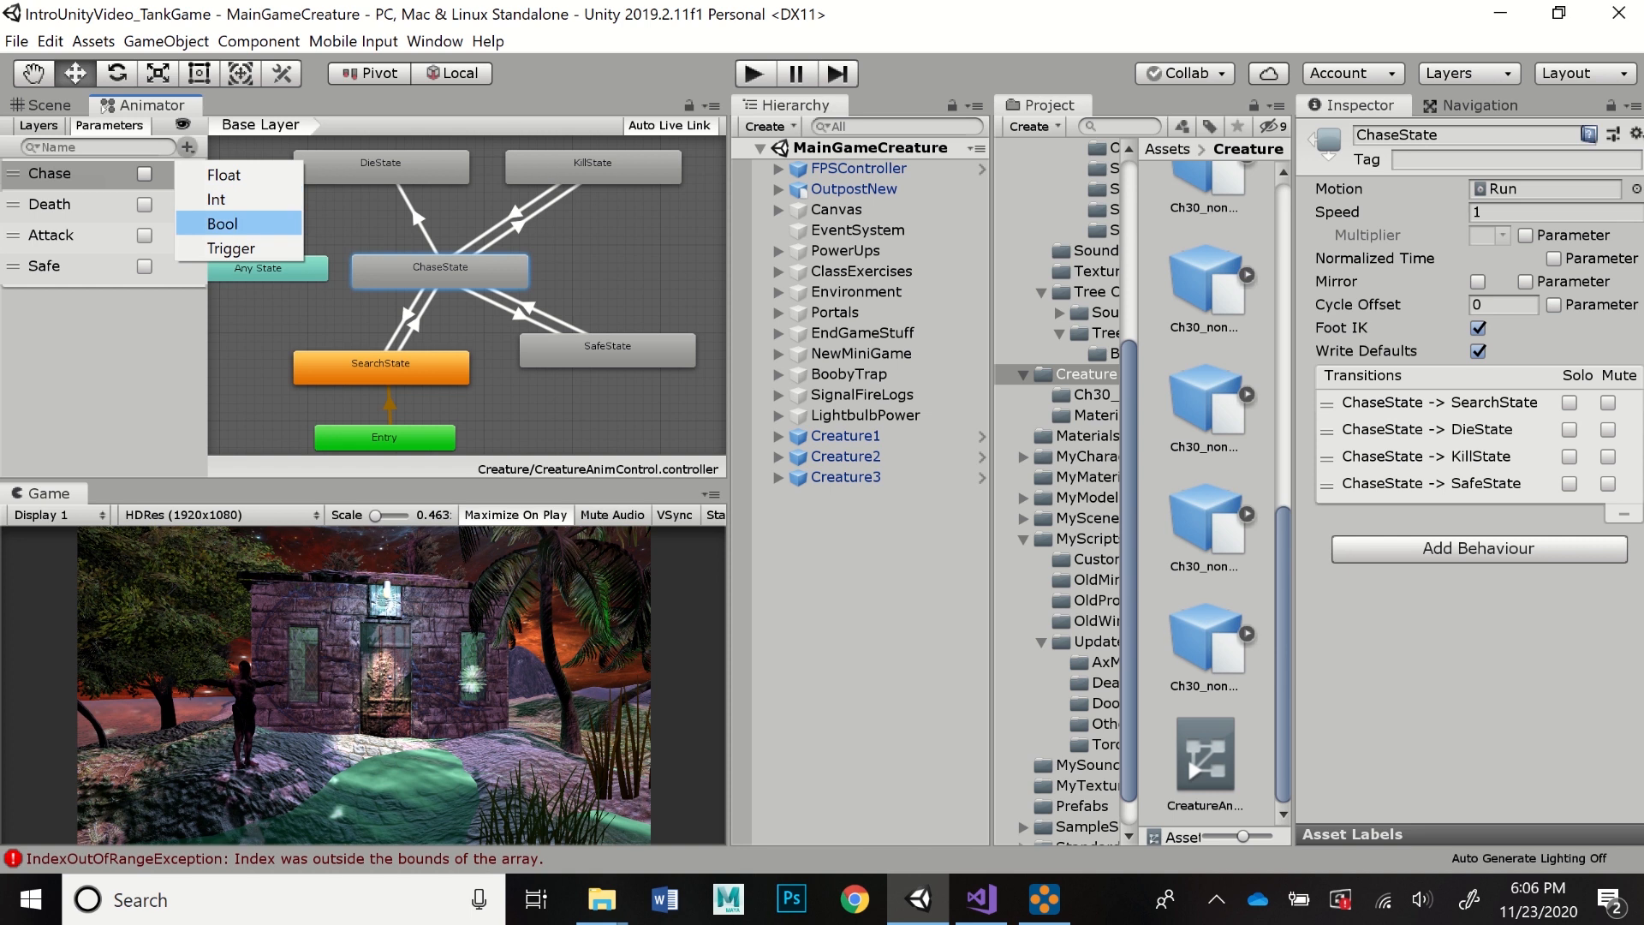
pyautogui.press('Escape')
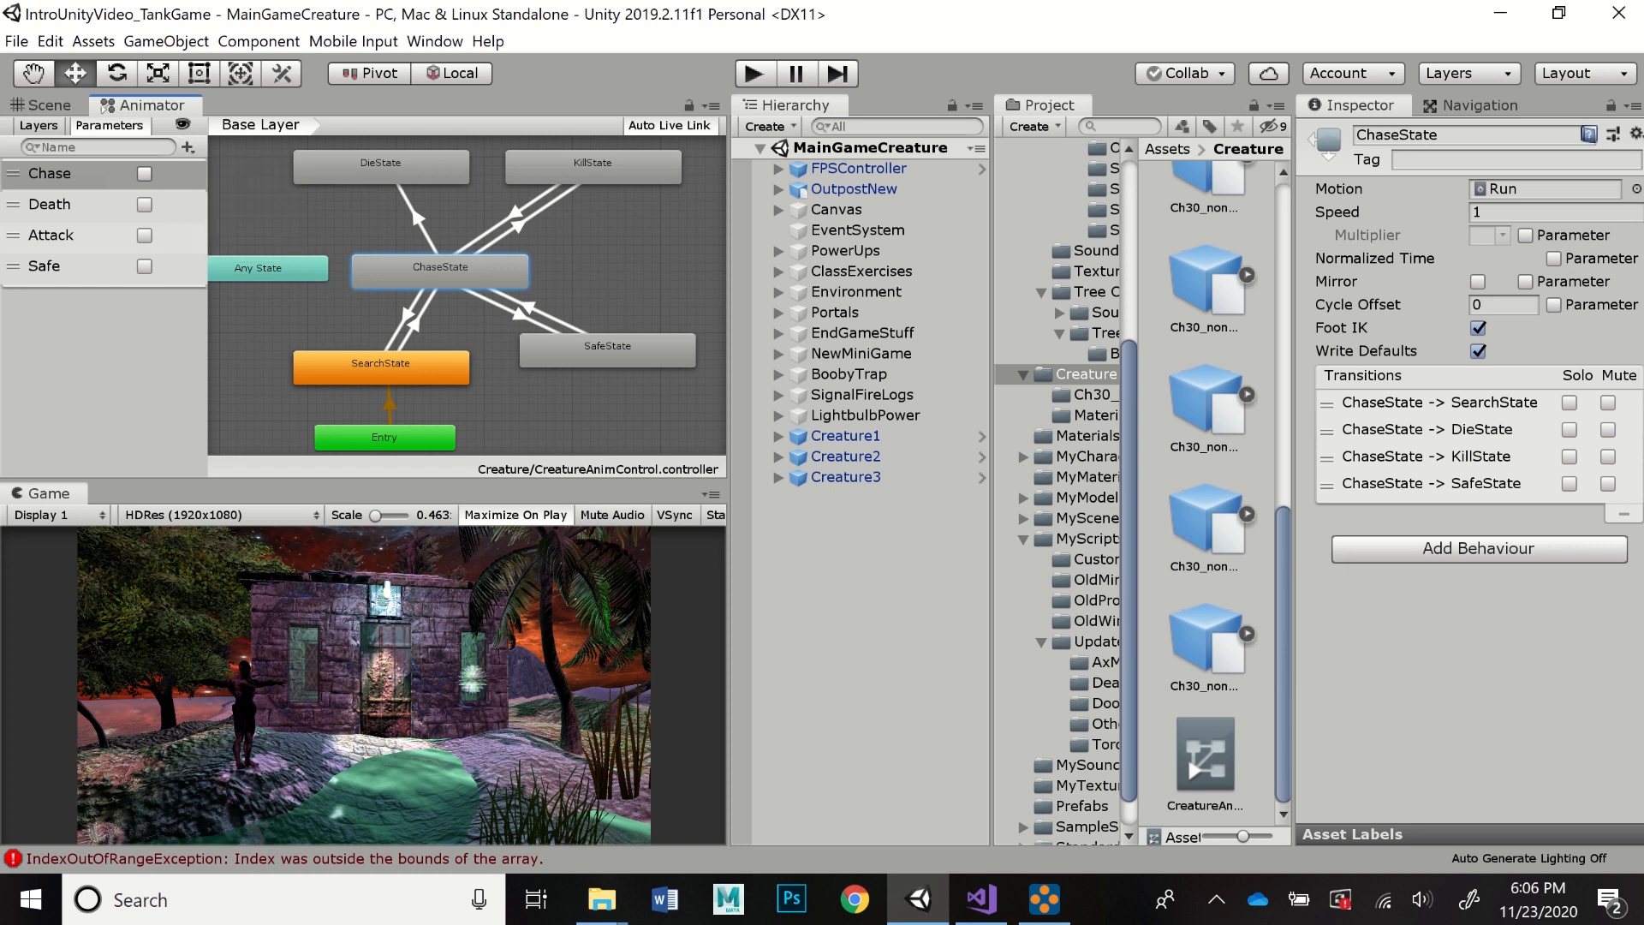
pyautogui.click(145, 173)
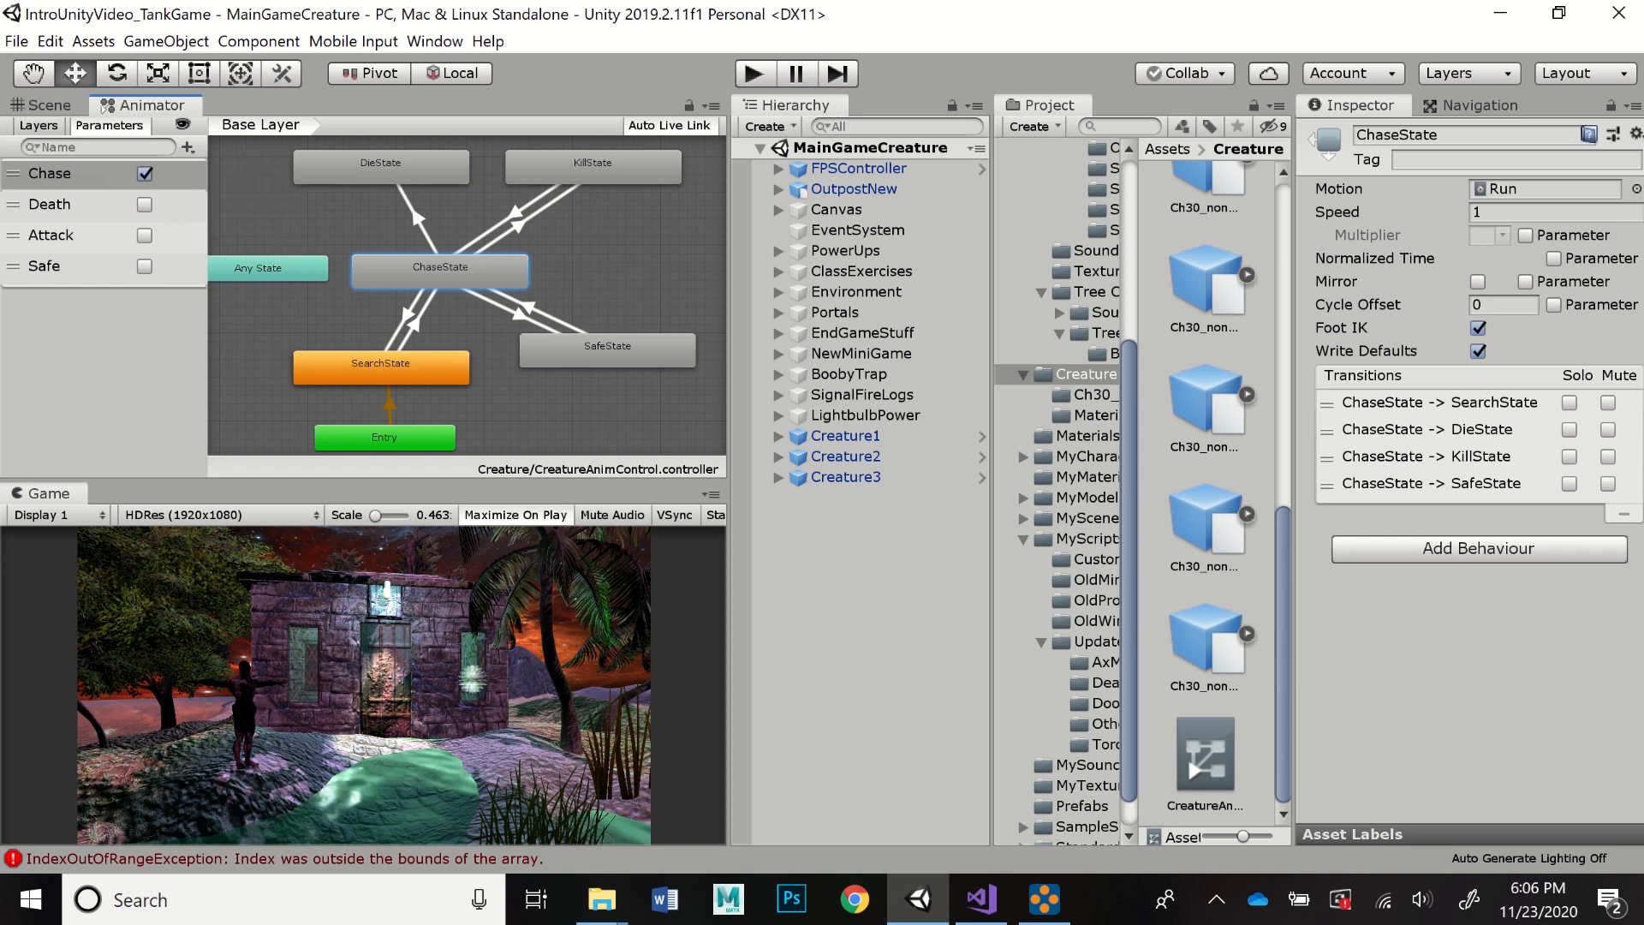
pyautogui.click(145, 173)
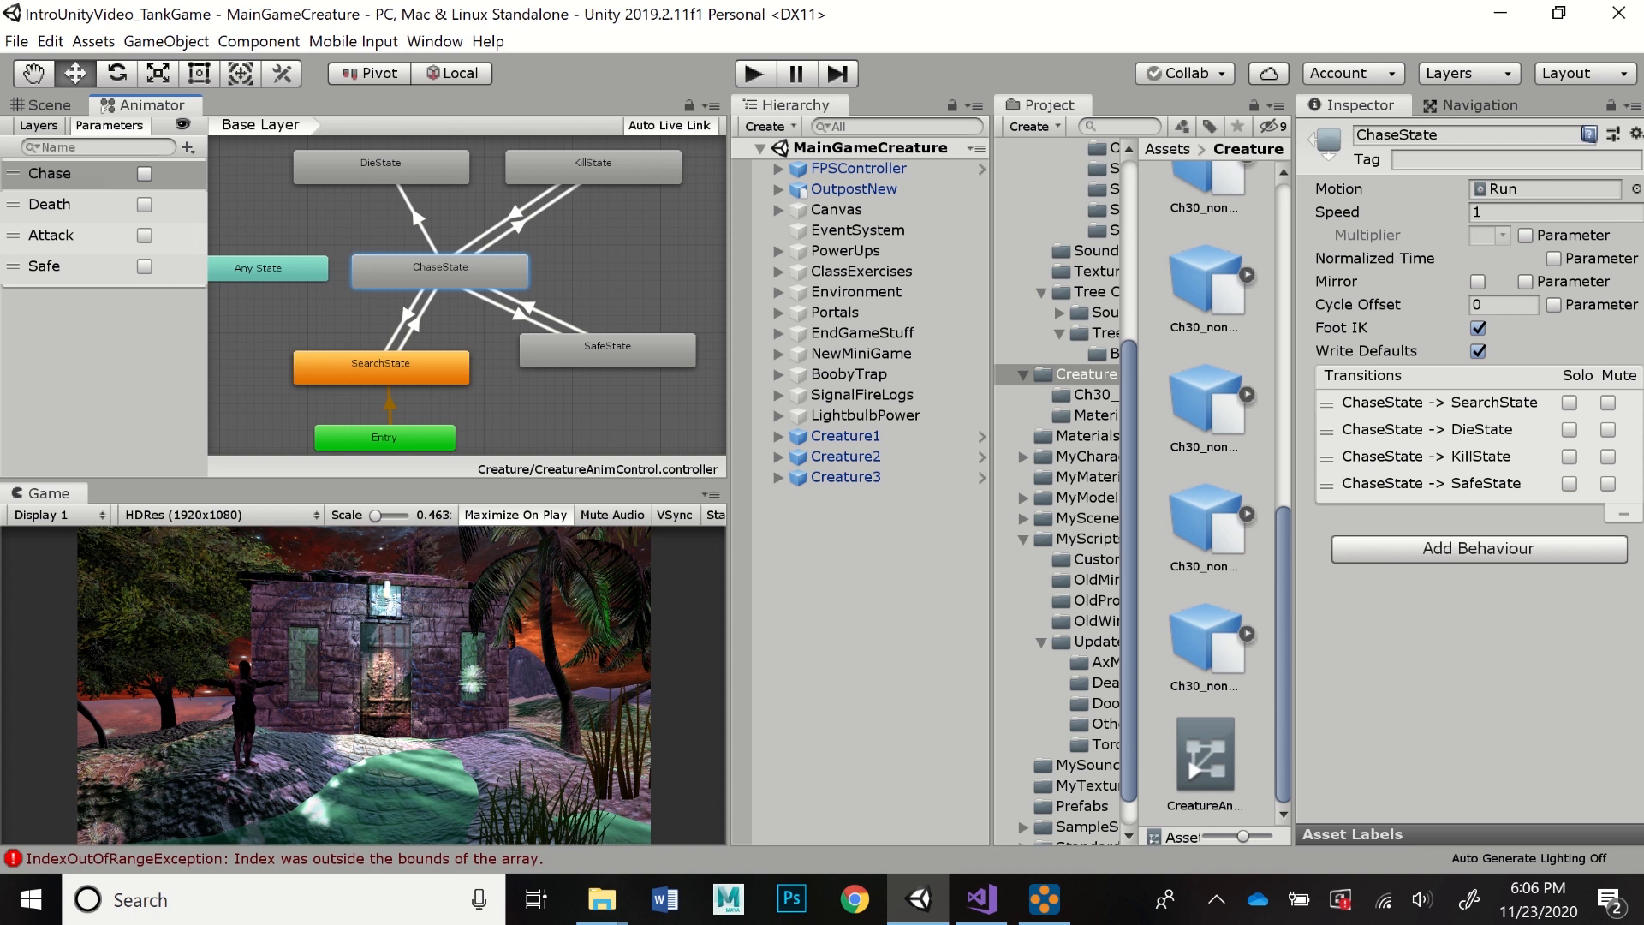
# - Compare the Chase conditions on the transitions from SearchState to ChaseState and from ChaseState to SearchState
pyautogui.click(414, 324)
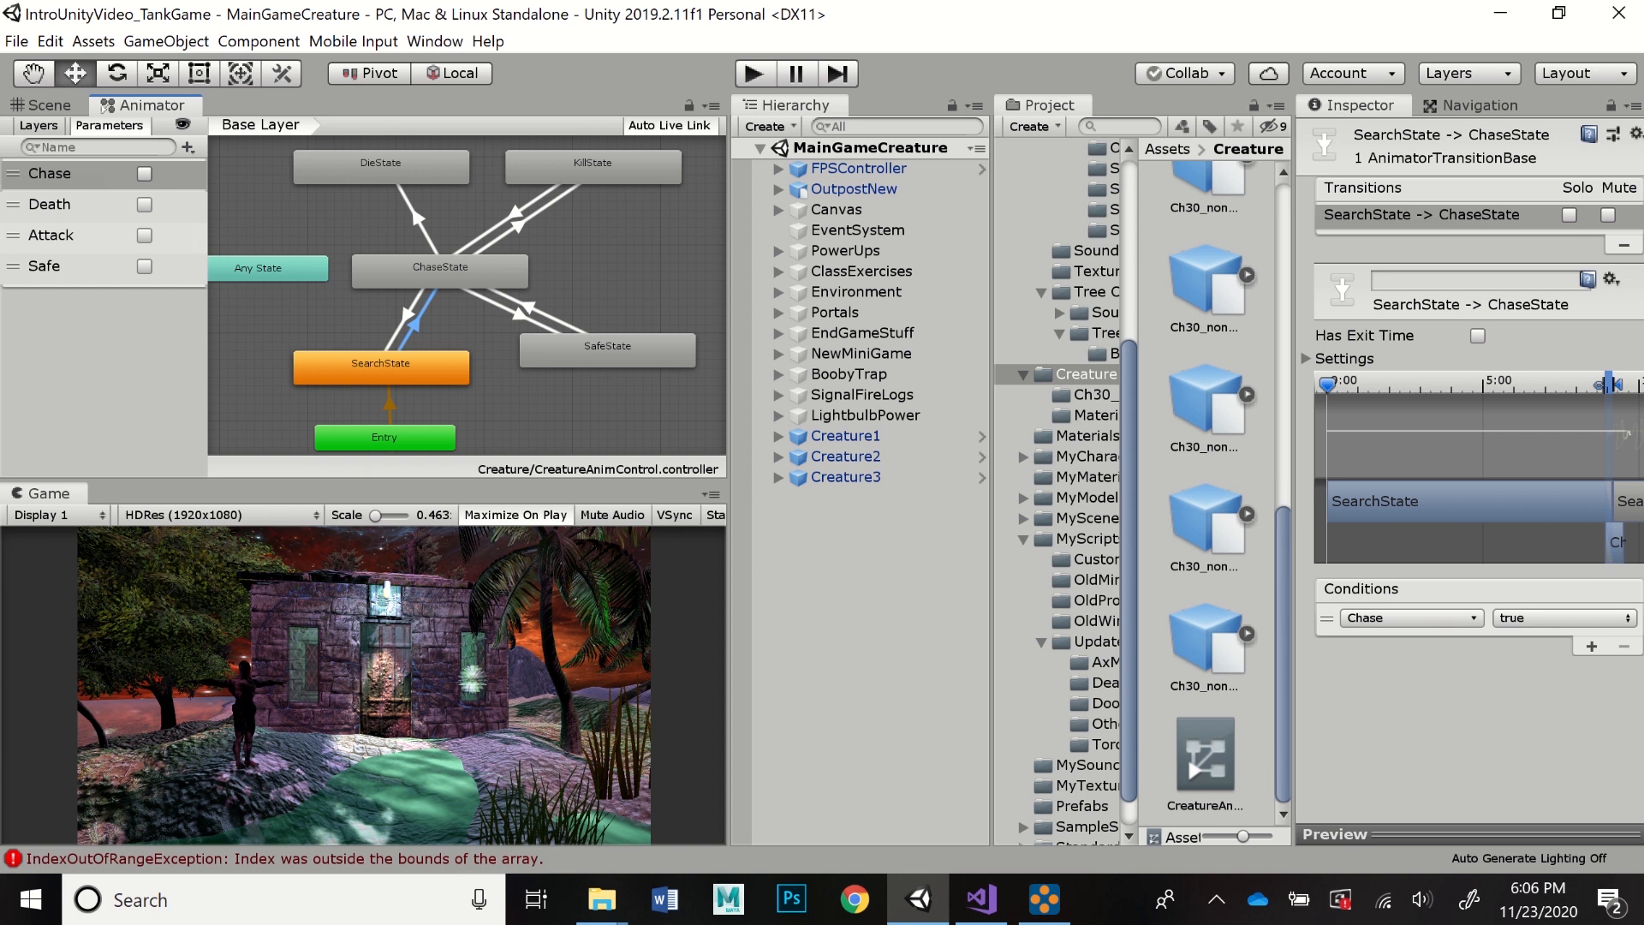
pyautogui.click(440, 271)
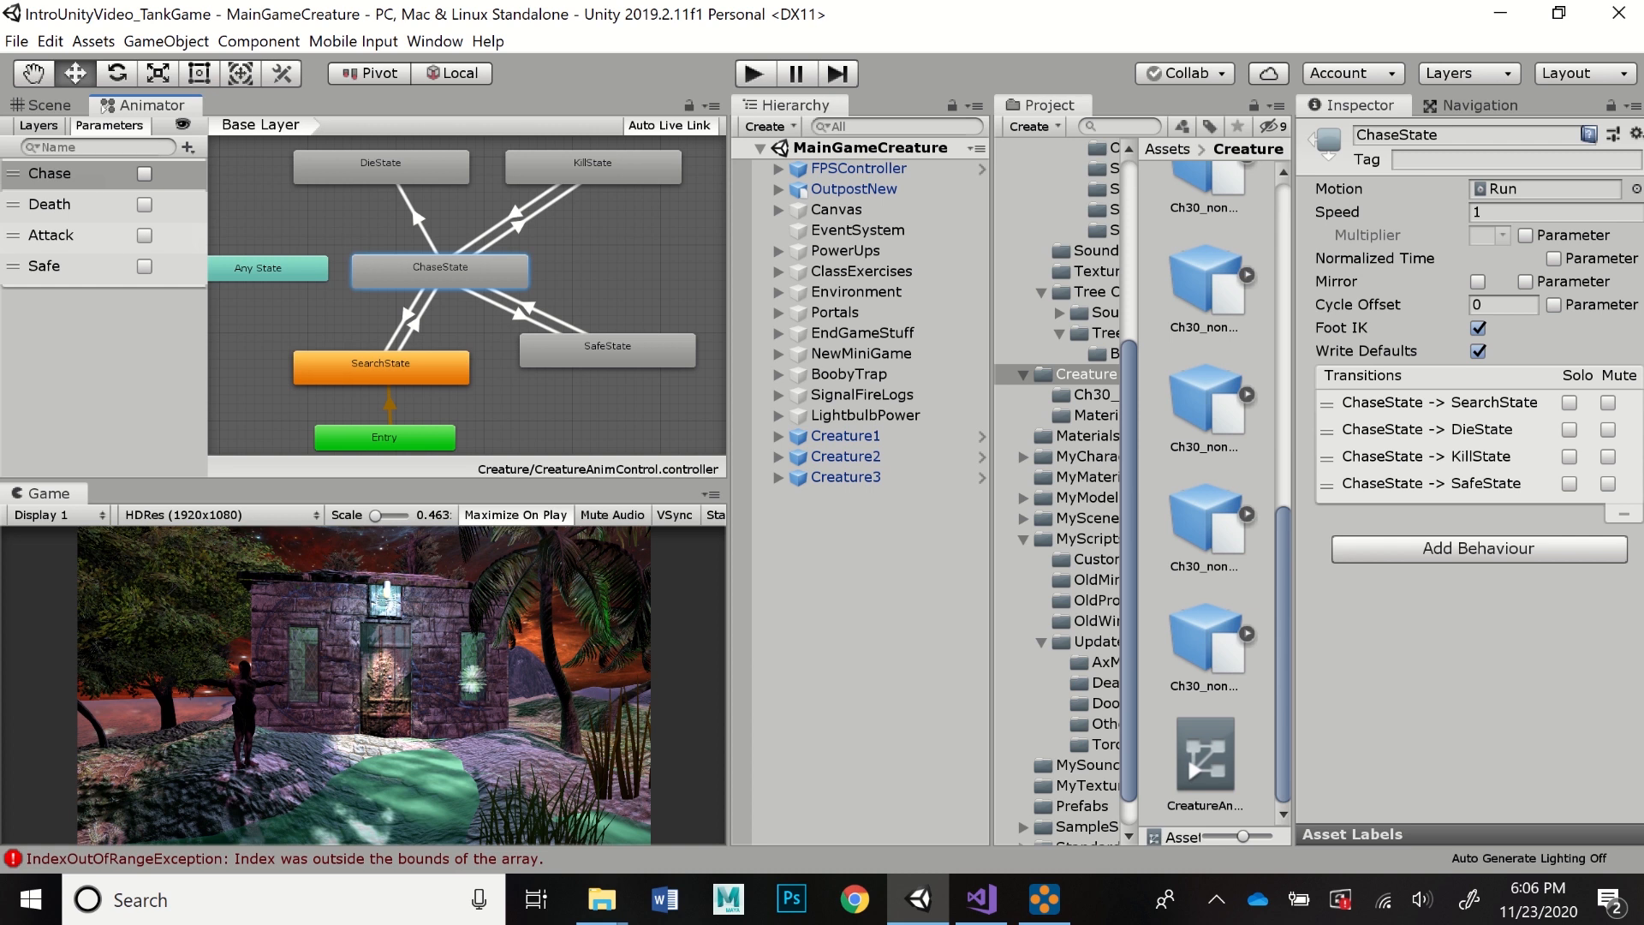
pyautogui.click(403, 318)
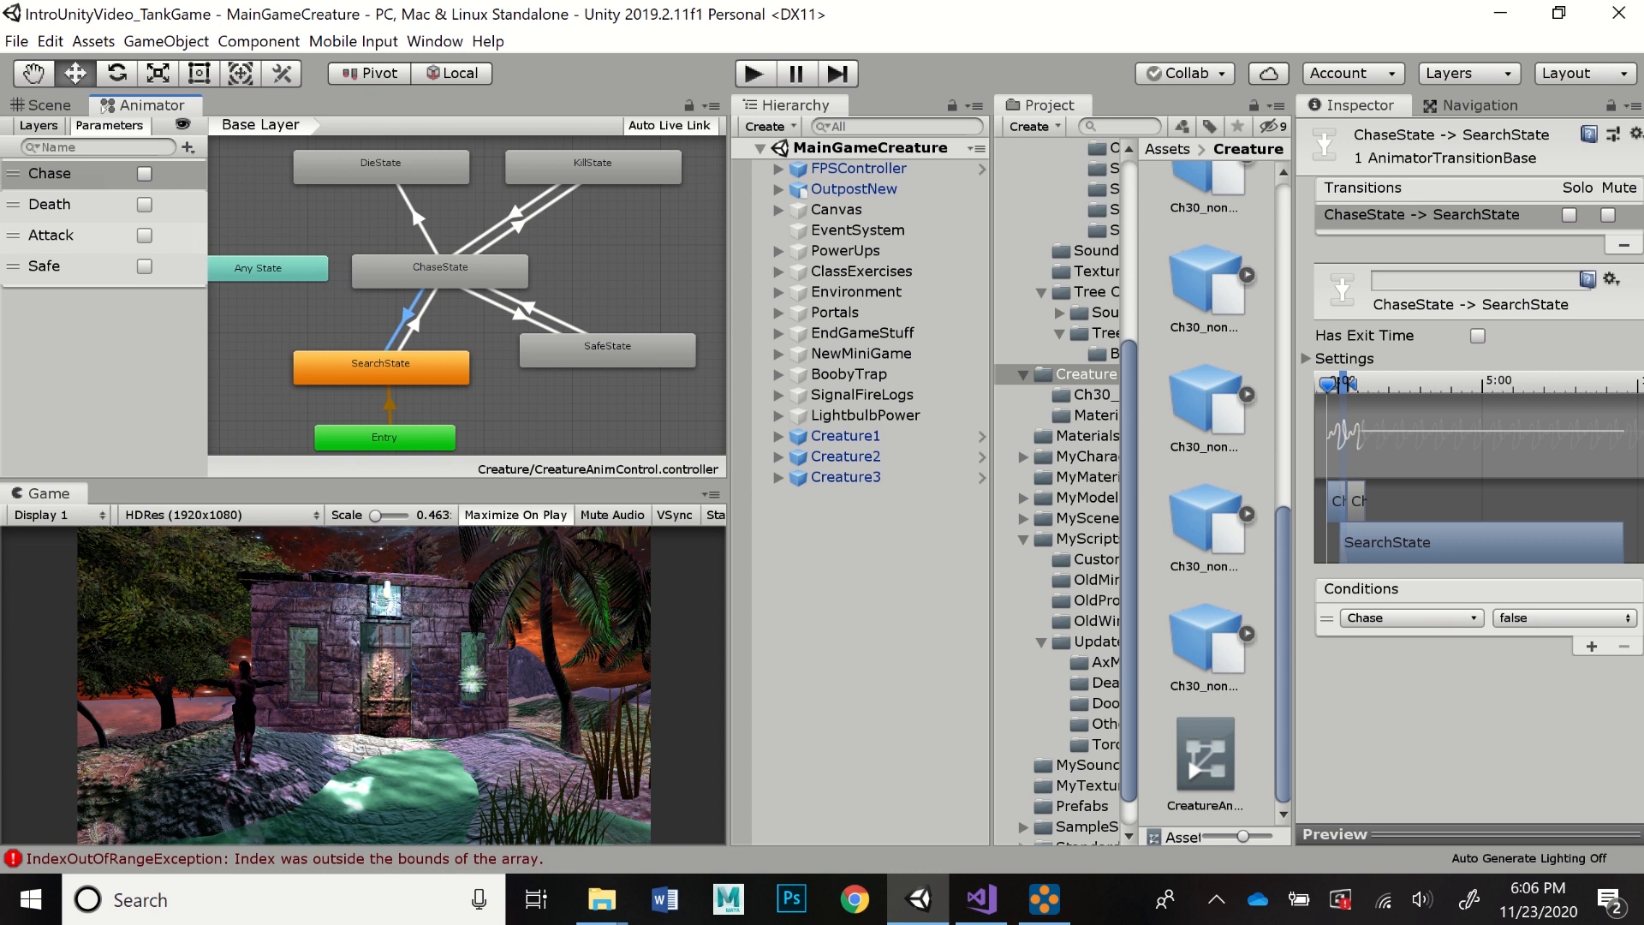
pyautogui.click(440, 271)
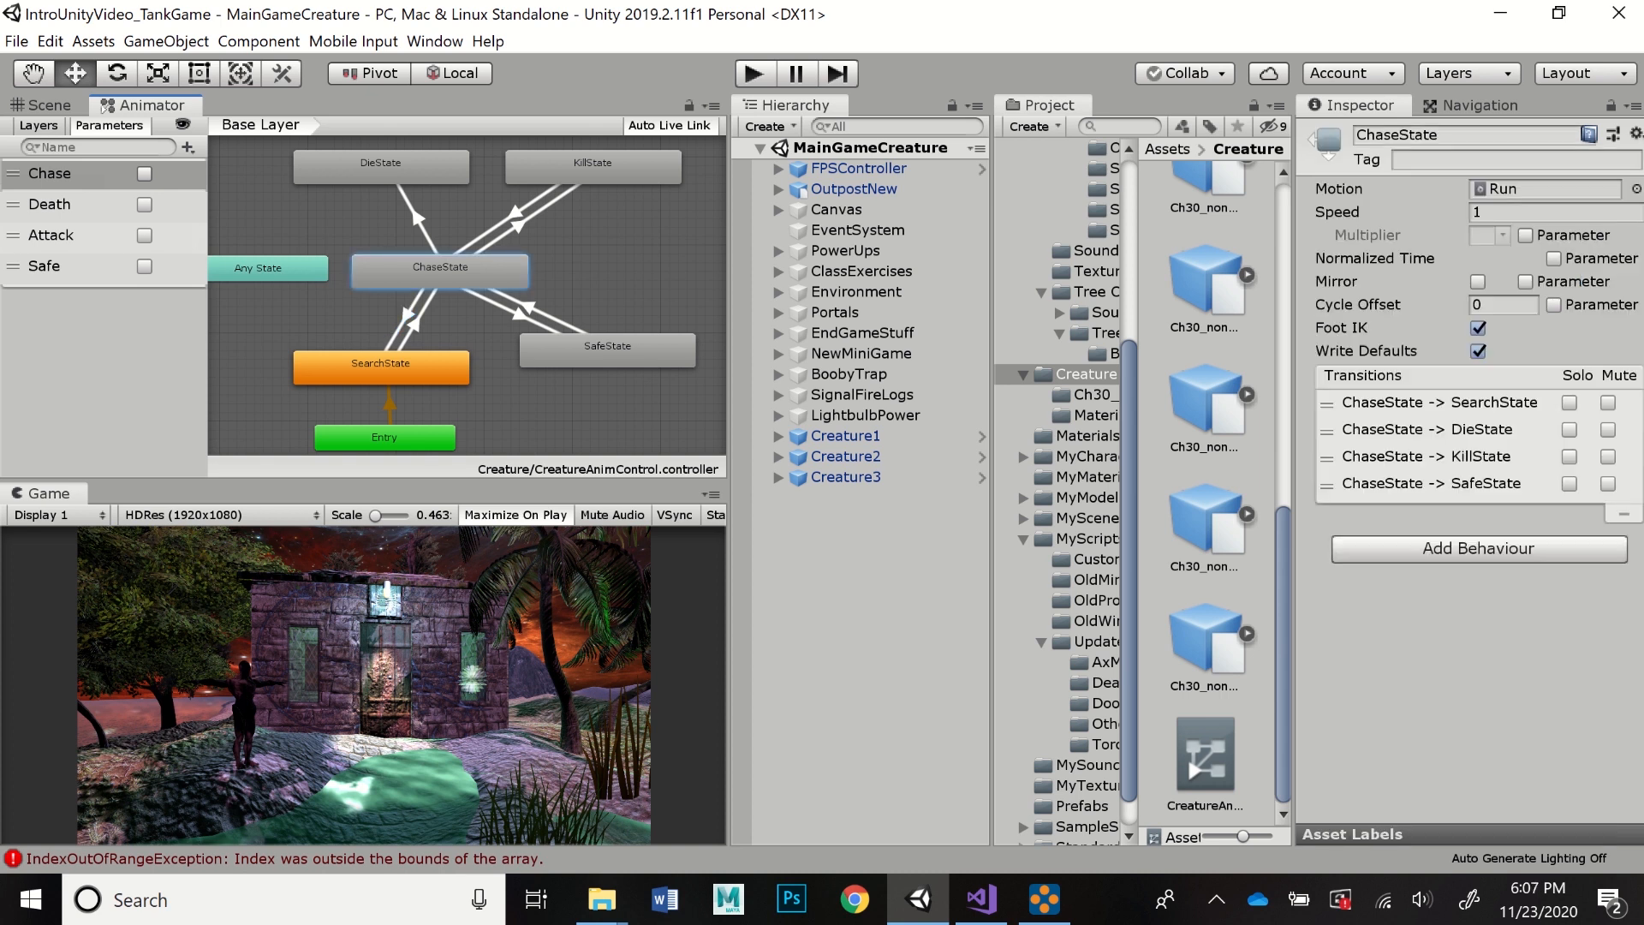
# - Inspect KillState's motion and transition settings and take a closer look at its connections with ChaseState
pyautogui.click(593, 168)
pyautogui.scroll(2, 629, 245)
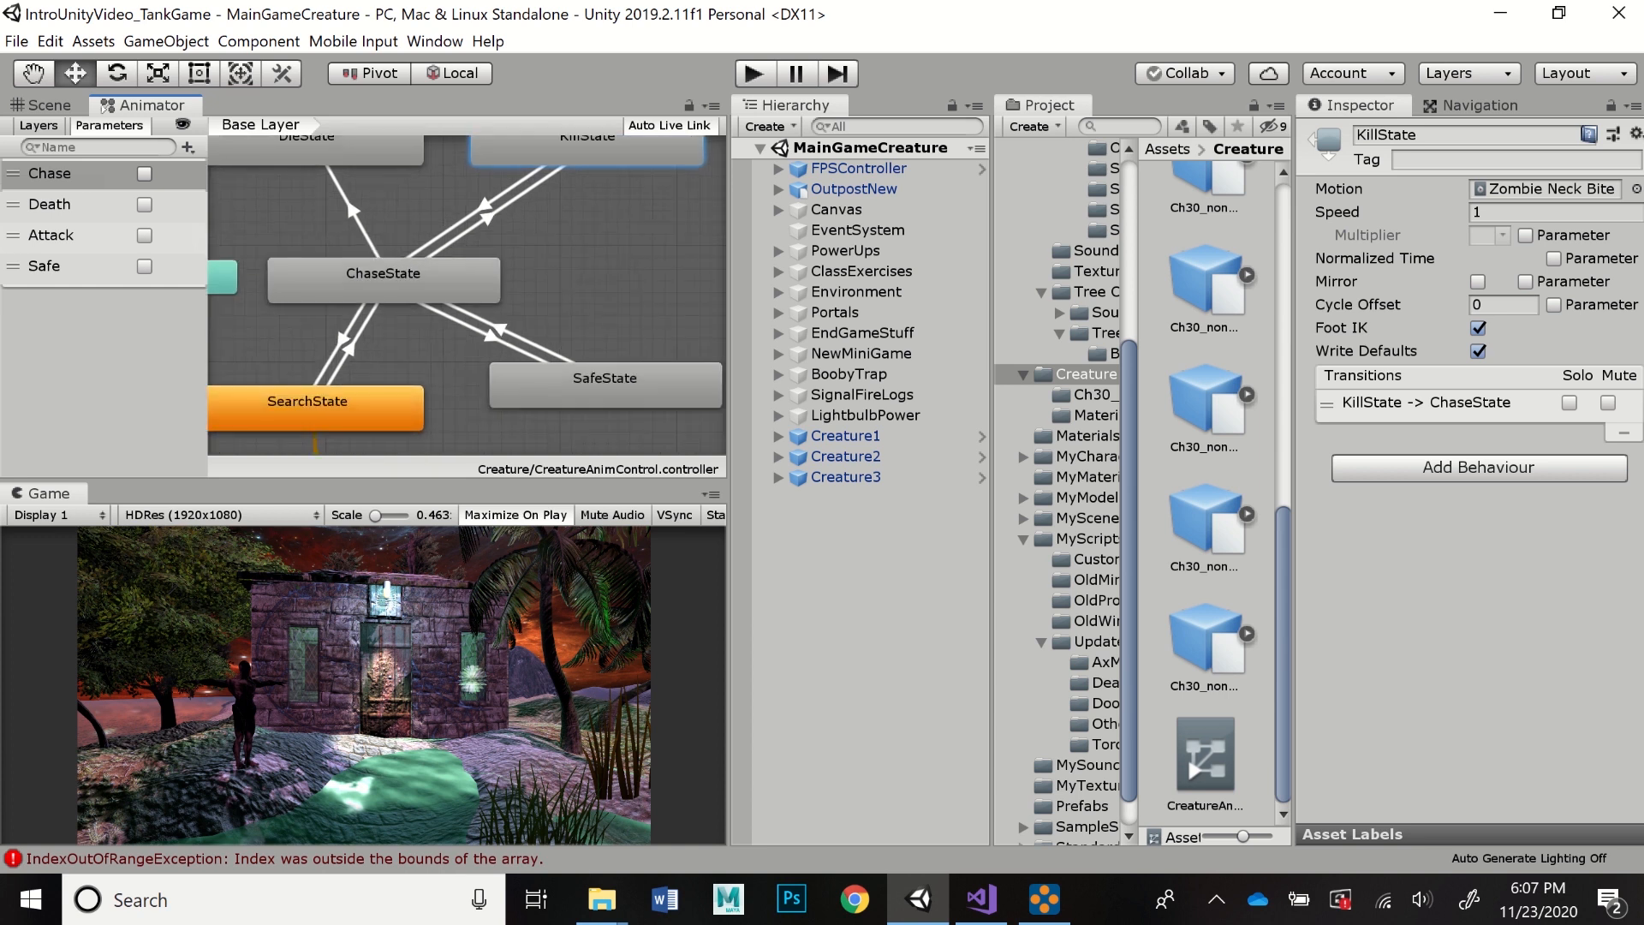
pyautogui.press('q')
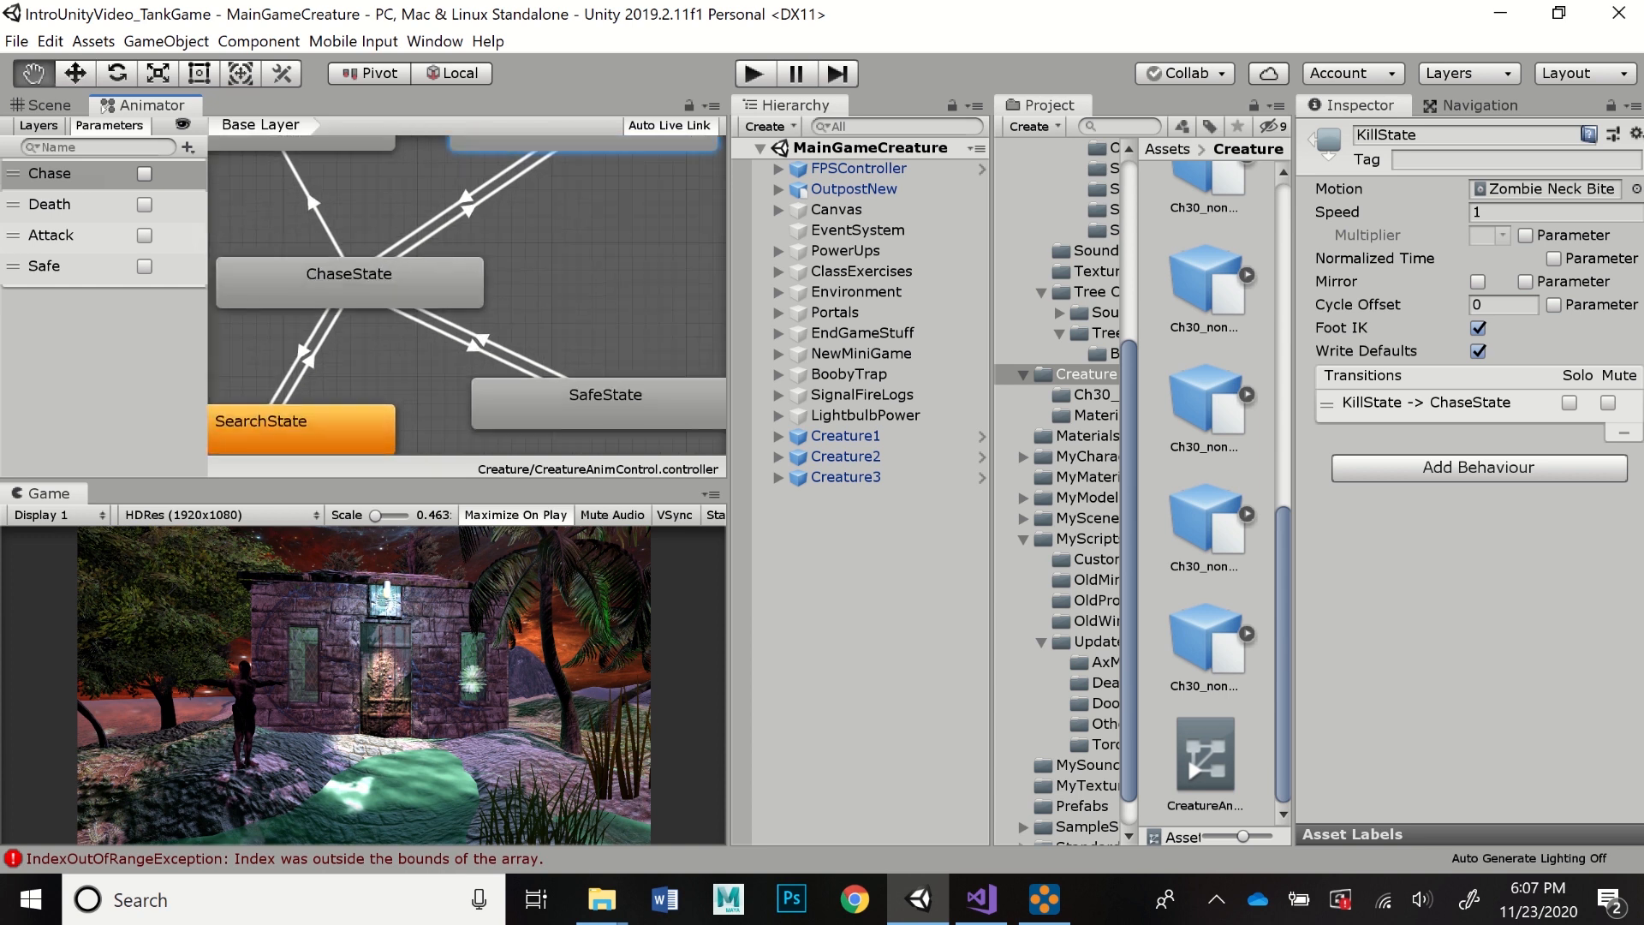
pyautogui.scroll(3, 305, 187)
pyautogui.moveTo(306, 187); pyautogui.dragTo(335, 229, button='middle')
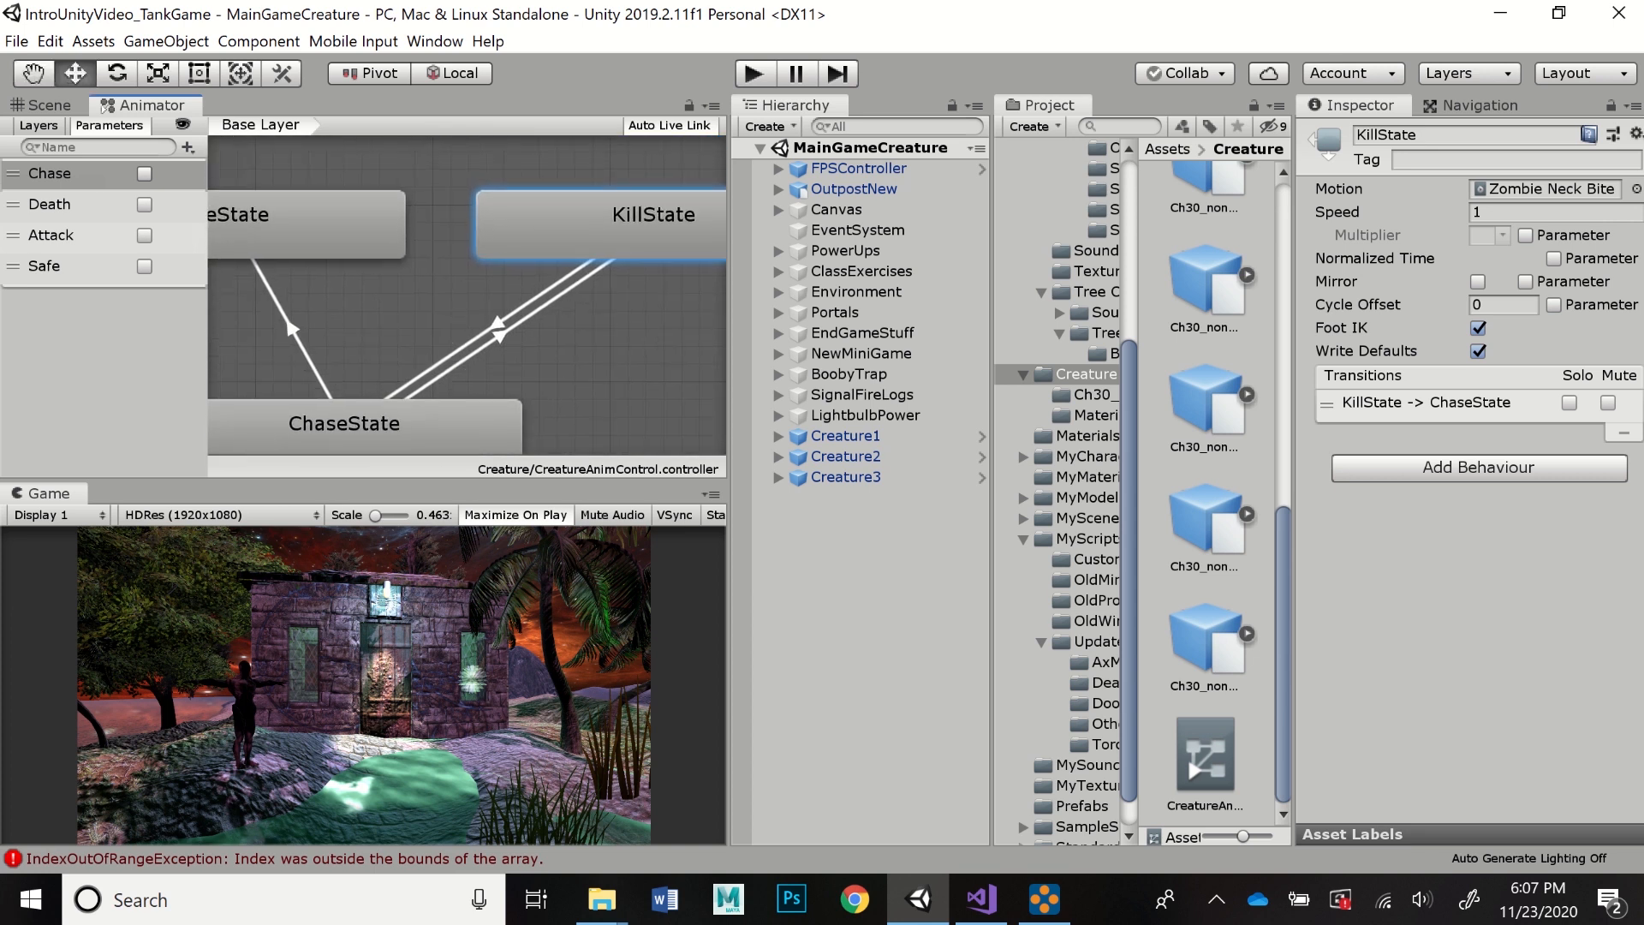
# - Check DieState's settings and compare the Attack conditions on the transitions between ChaseState and KillState in both directions
pyautogui.scroll(-2, 659, 396)
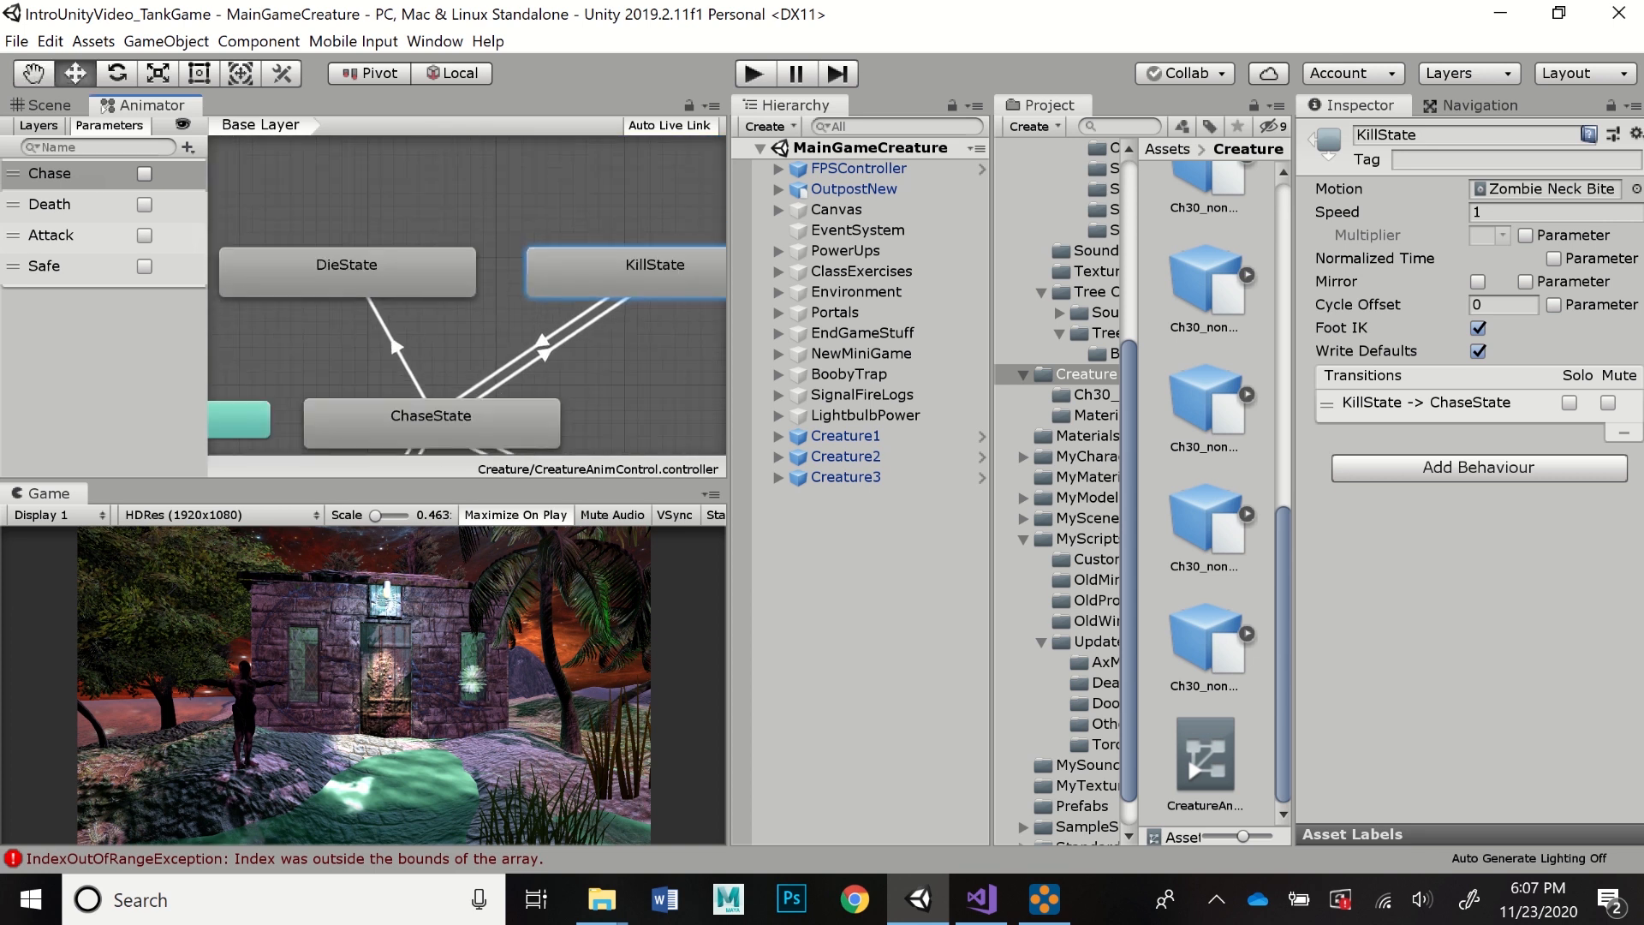
pyautogui.click(346, 272)
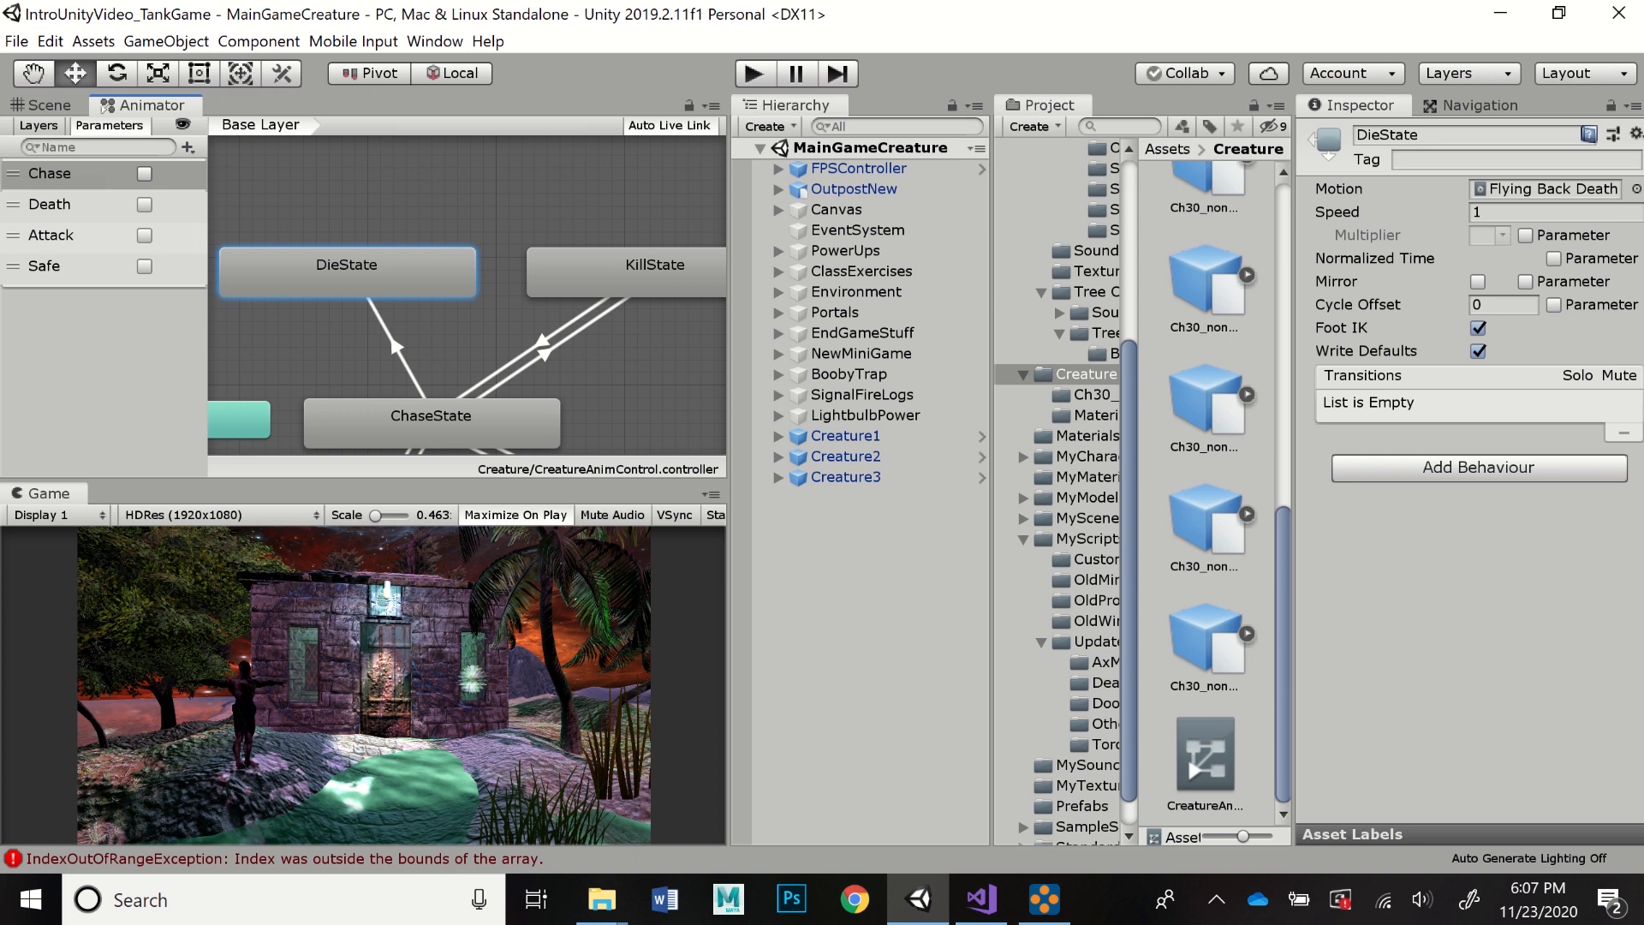
pyautogui.click(546, 352)
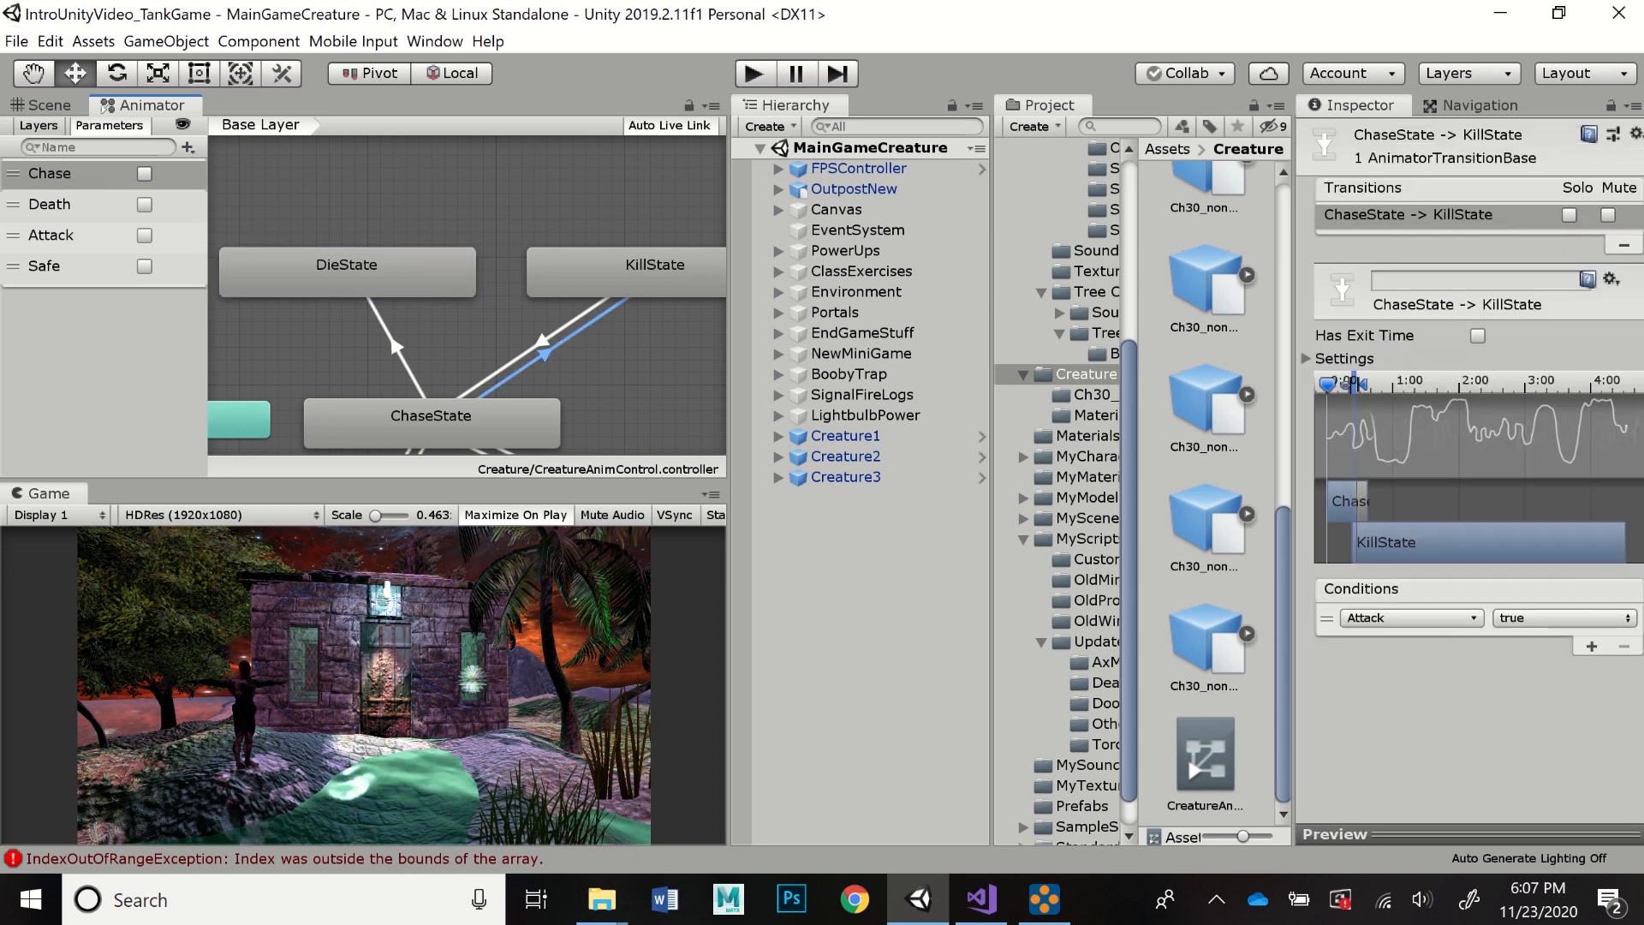
pyautogui.click(432, 422)
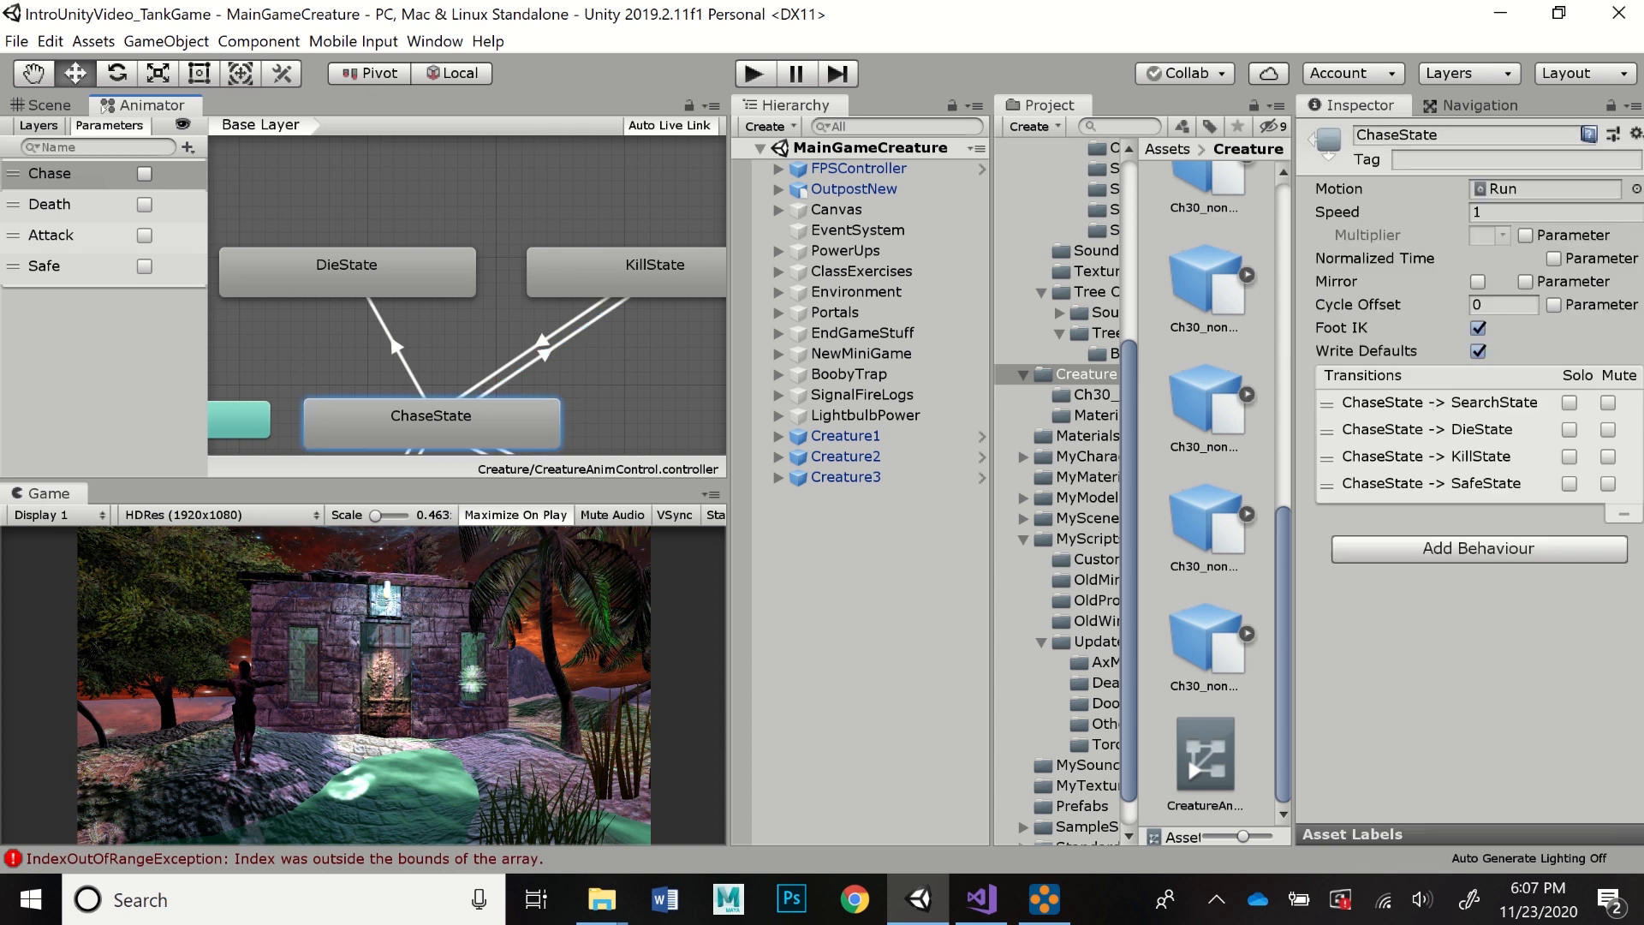
pyautogui.click(546, 353)
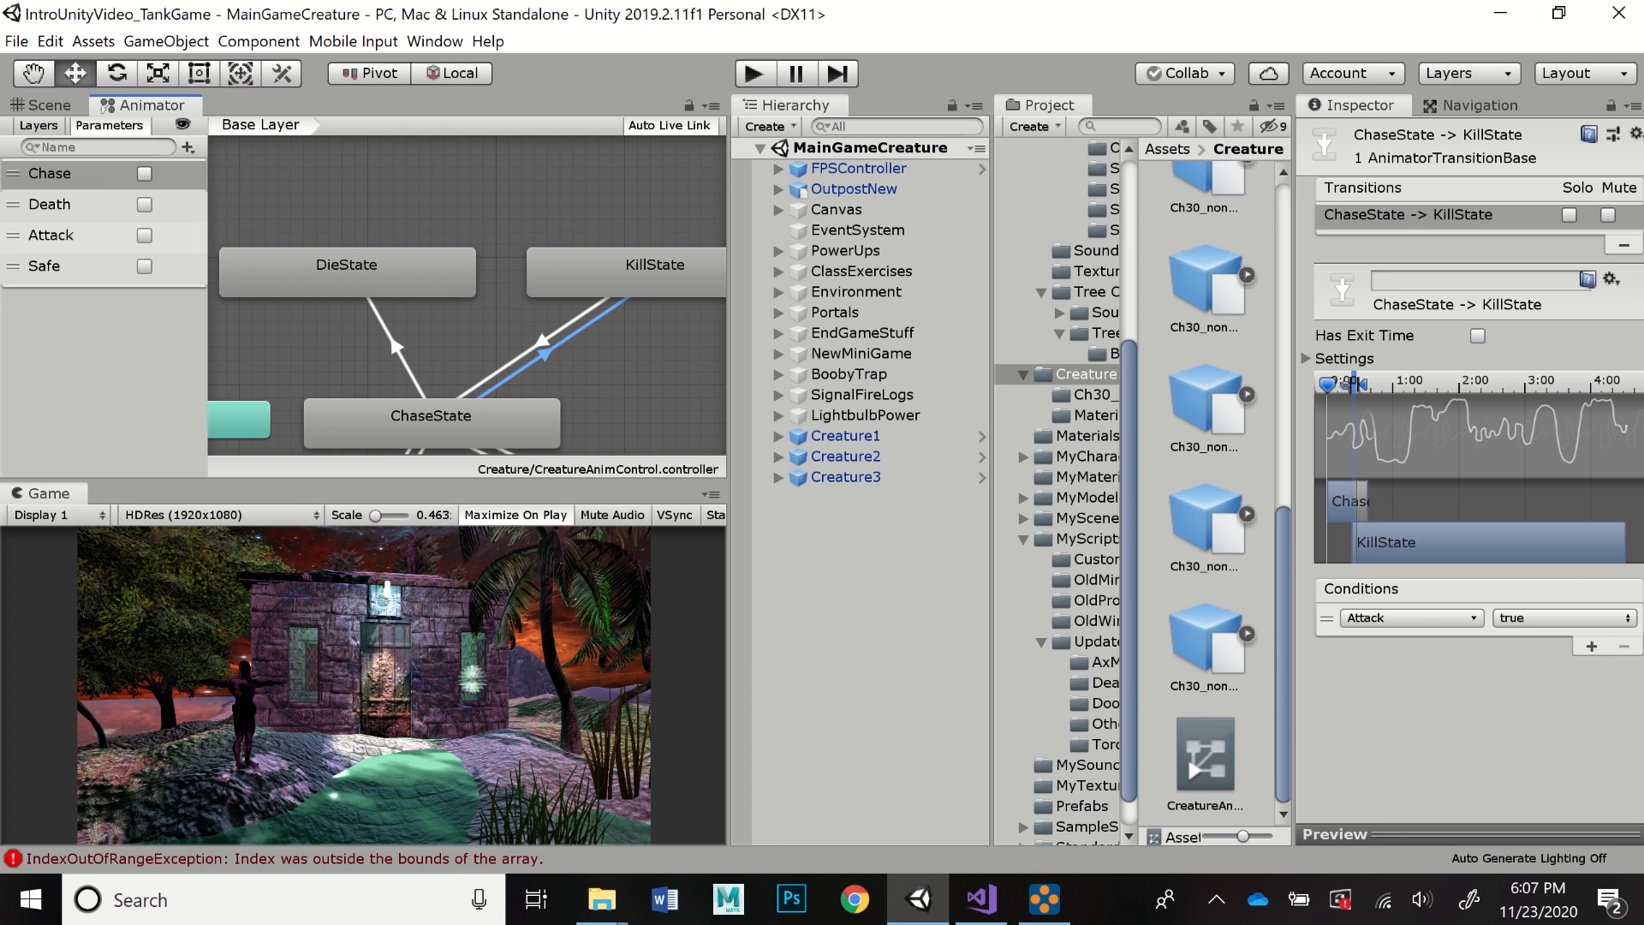
pyautogui.moveTo(634, 274); pyautogui.dragTo(628, 271)
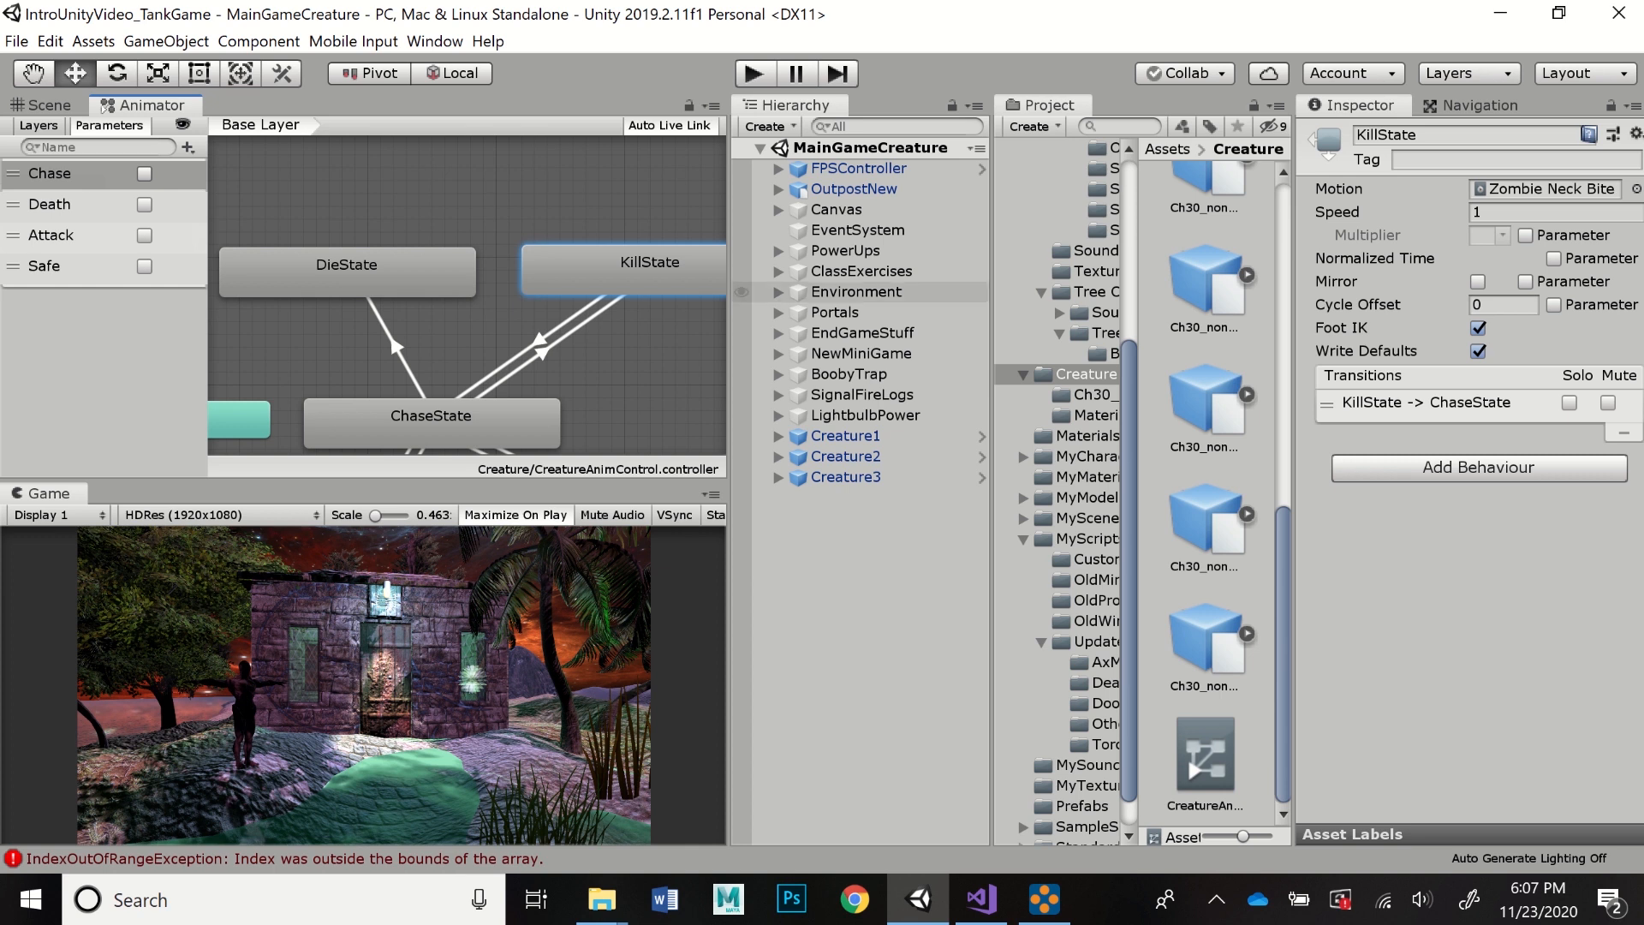
pyautogui.click(541, 339)
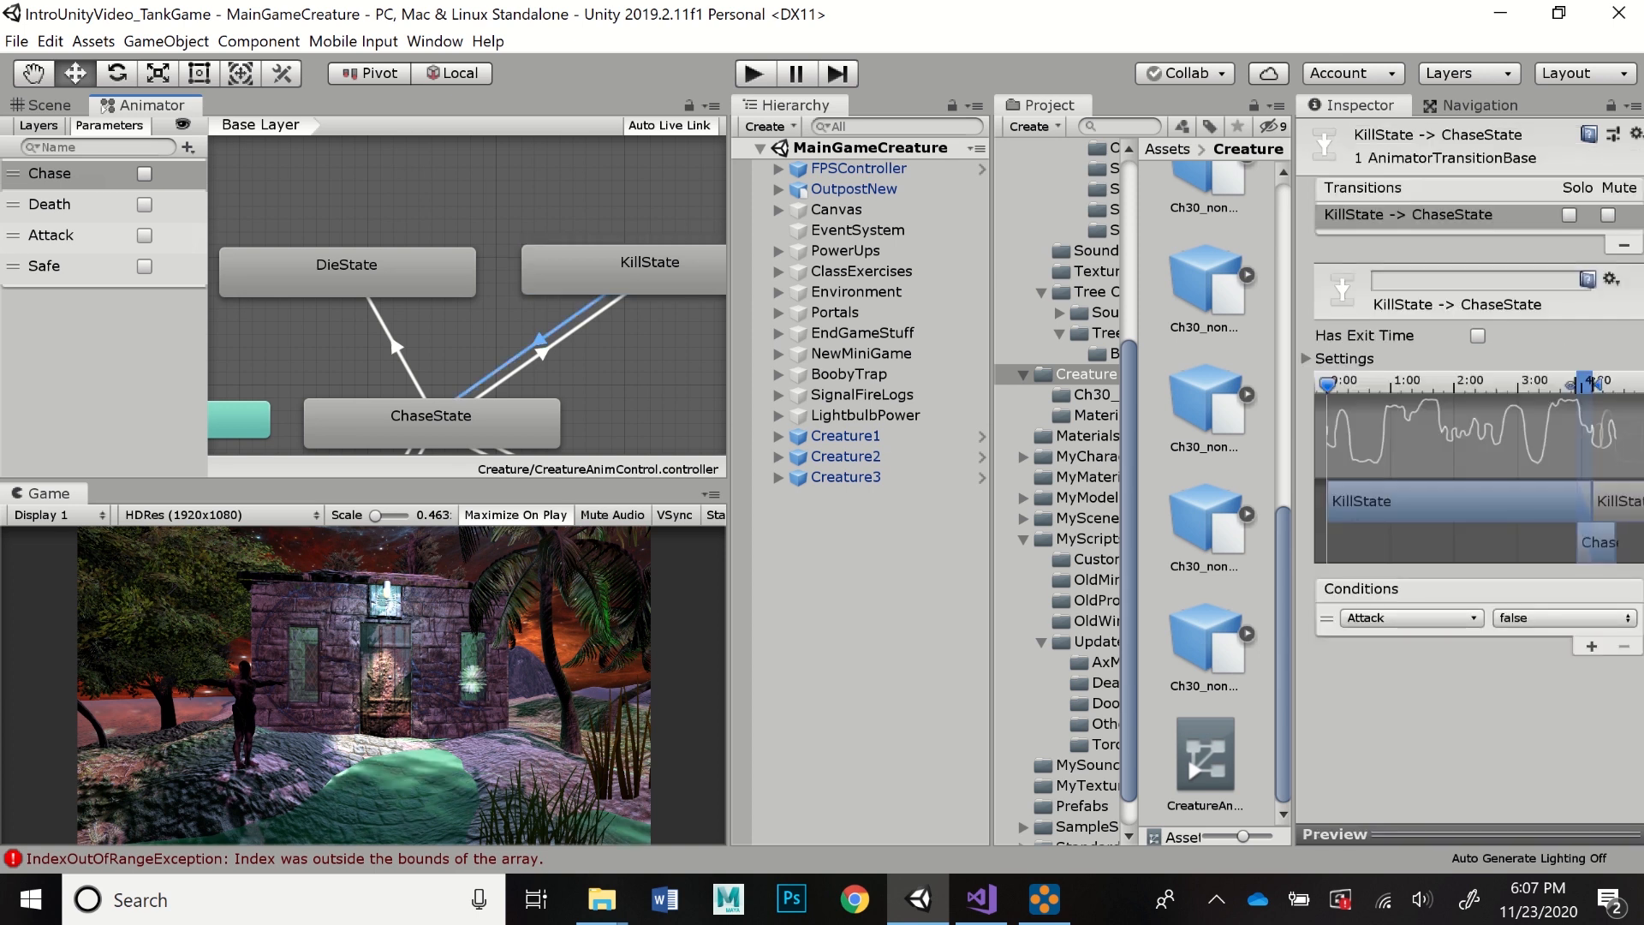
# - Examine ChaseState, the Death condition on its transition to DieState, and DieState's motion and outgoing transitions
pyautogui.click(431, 422)
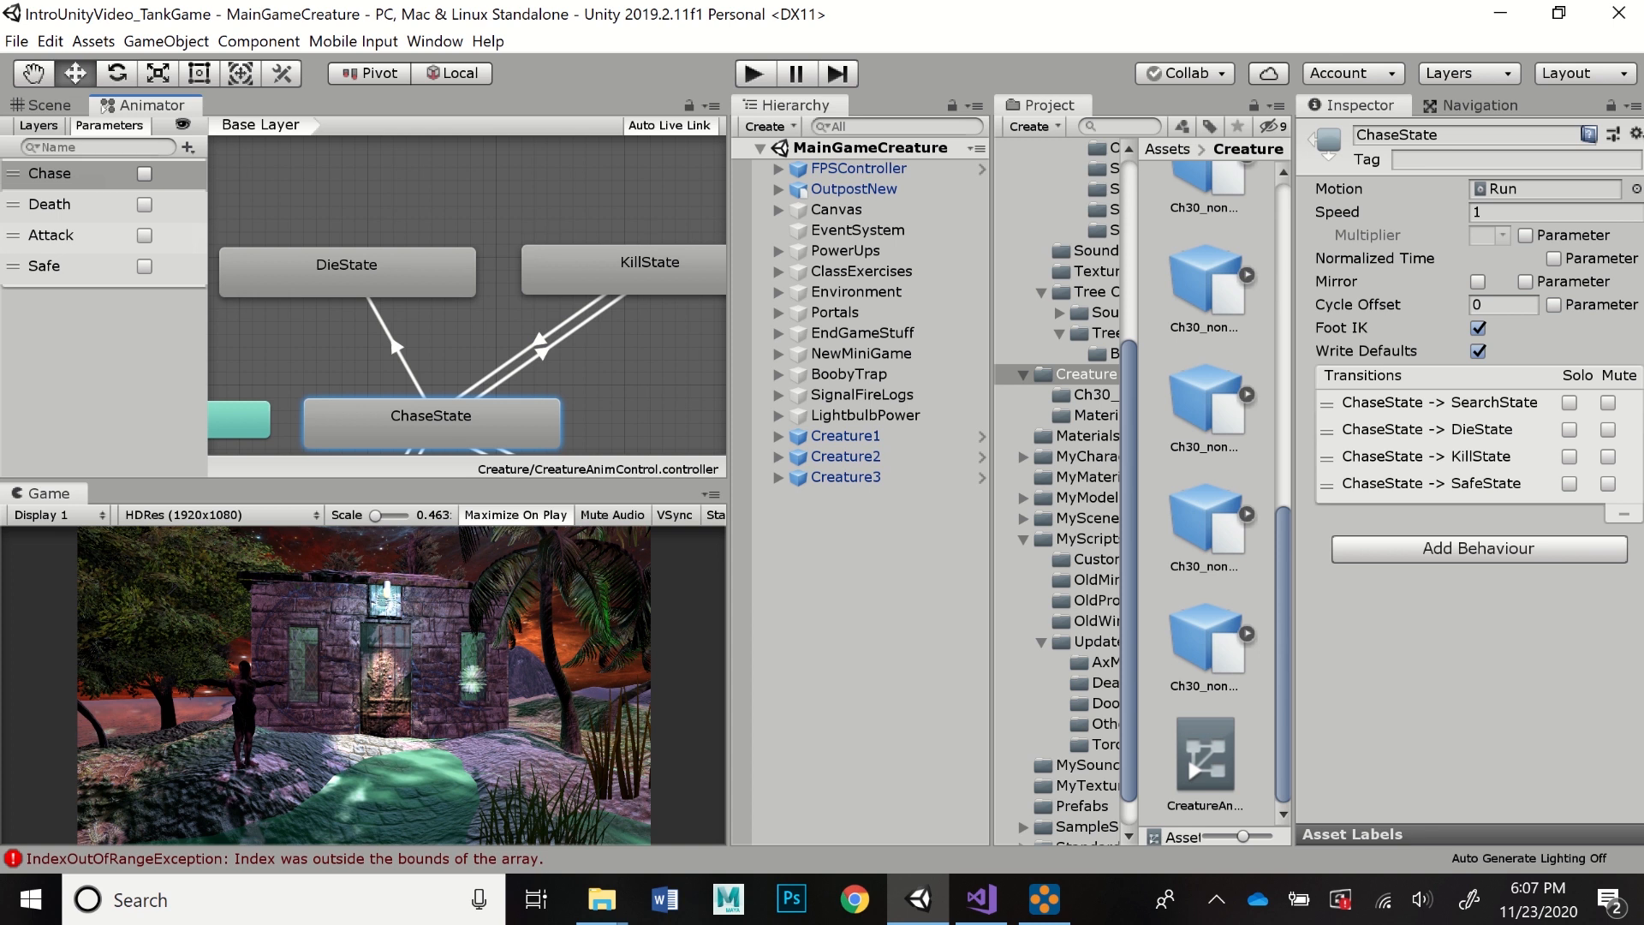
pyautogui.click(396, 347)
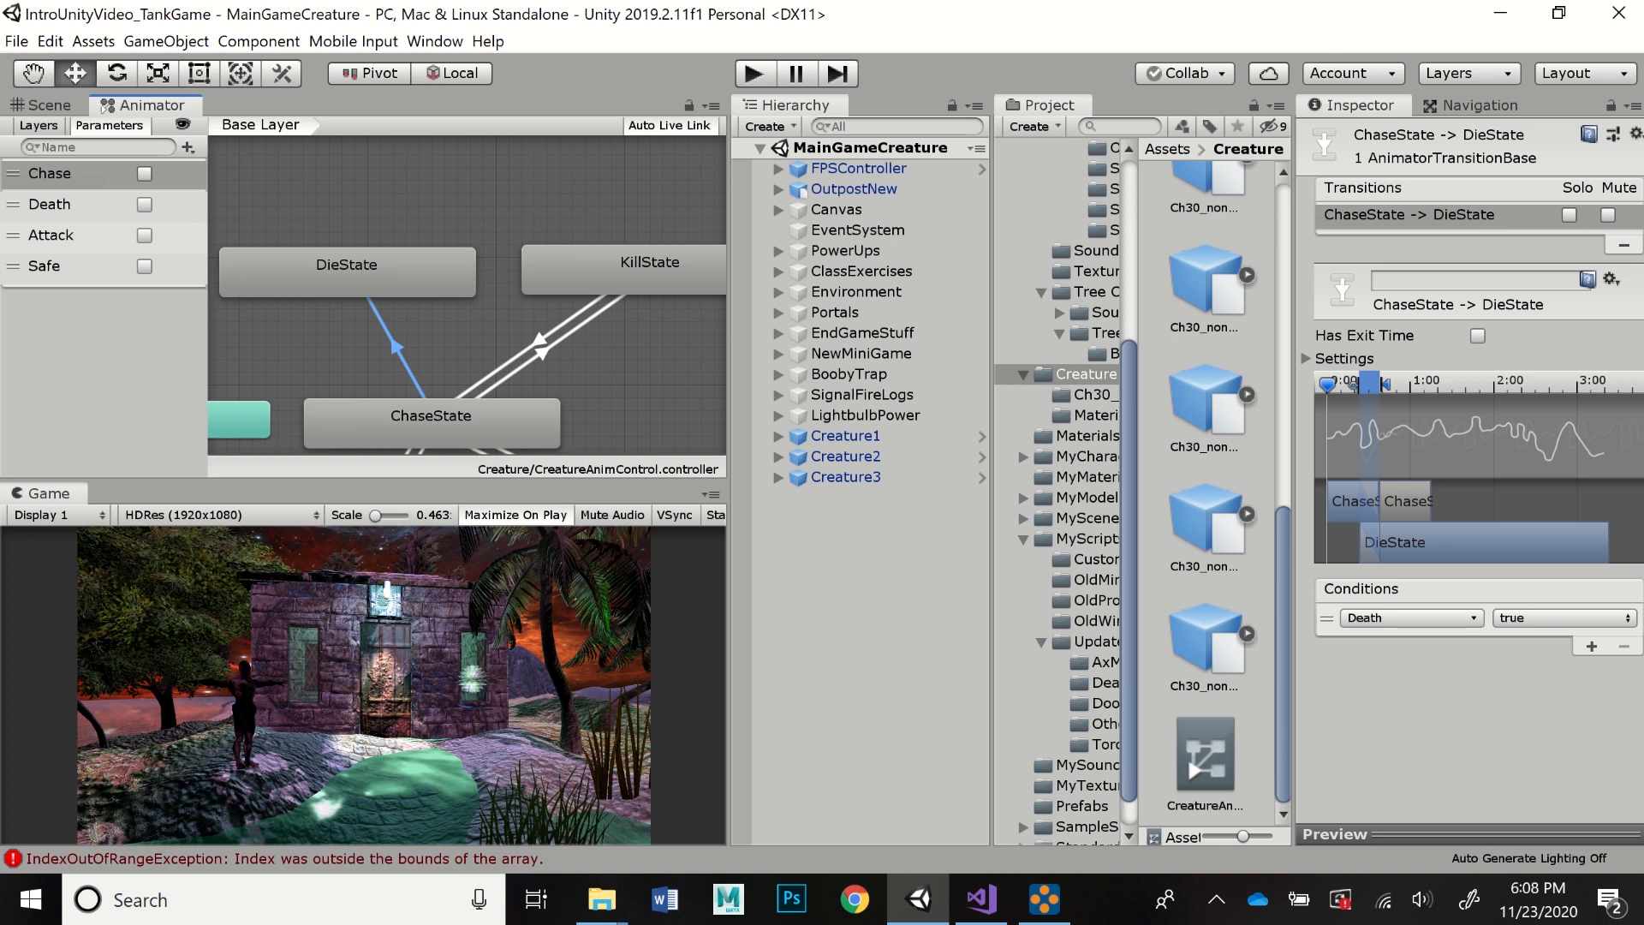
pyautogui.click(347, 272)
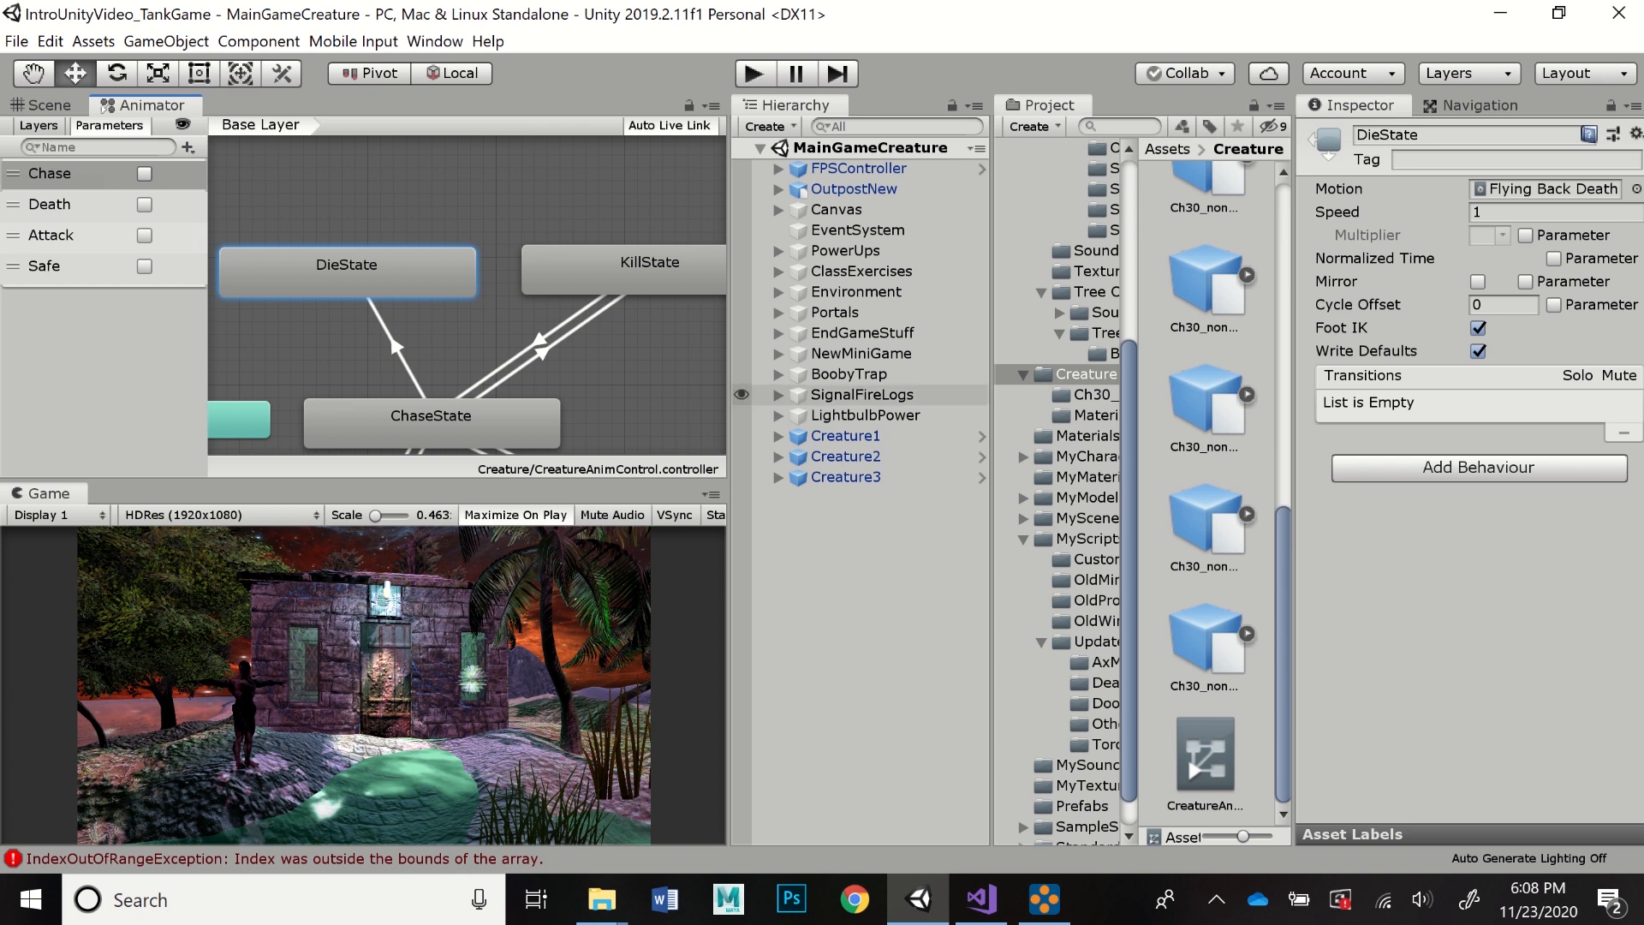
# - Inspect SafeState's motion and its connections with ChaseState within the full state graph
pyautogui.scroll(-5, 622, 347)
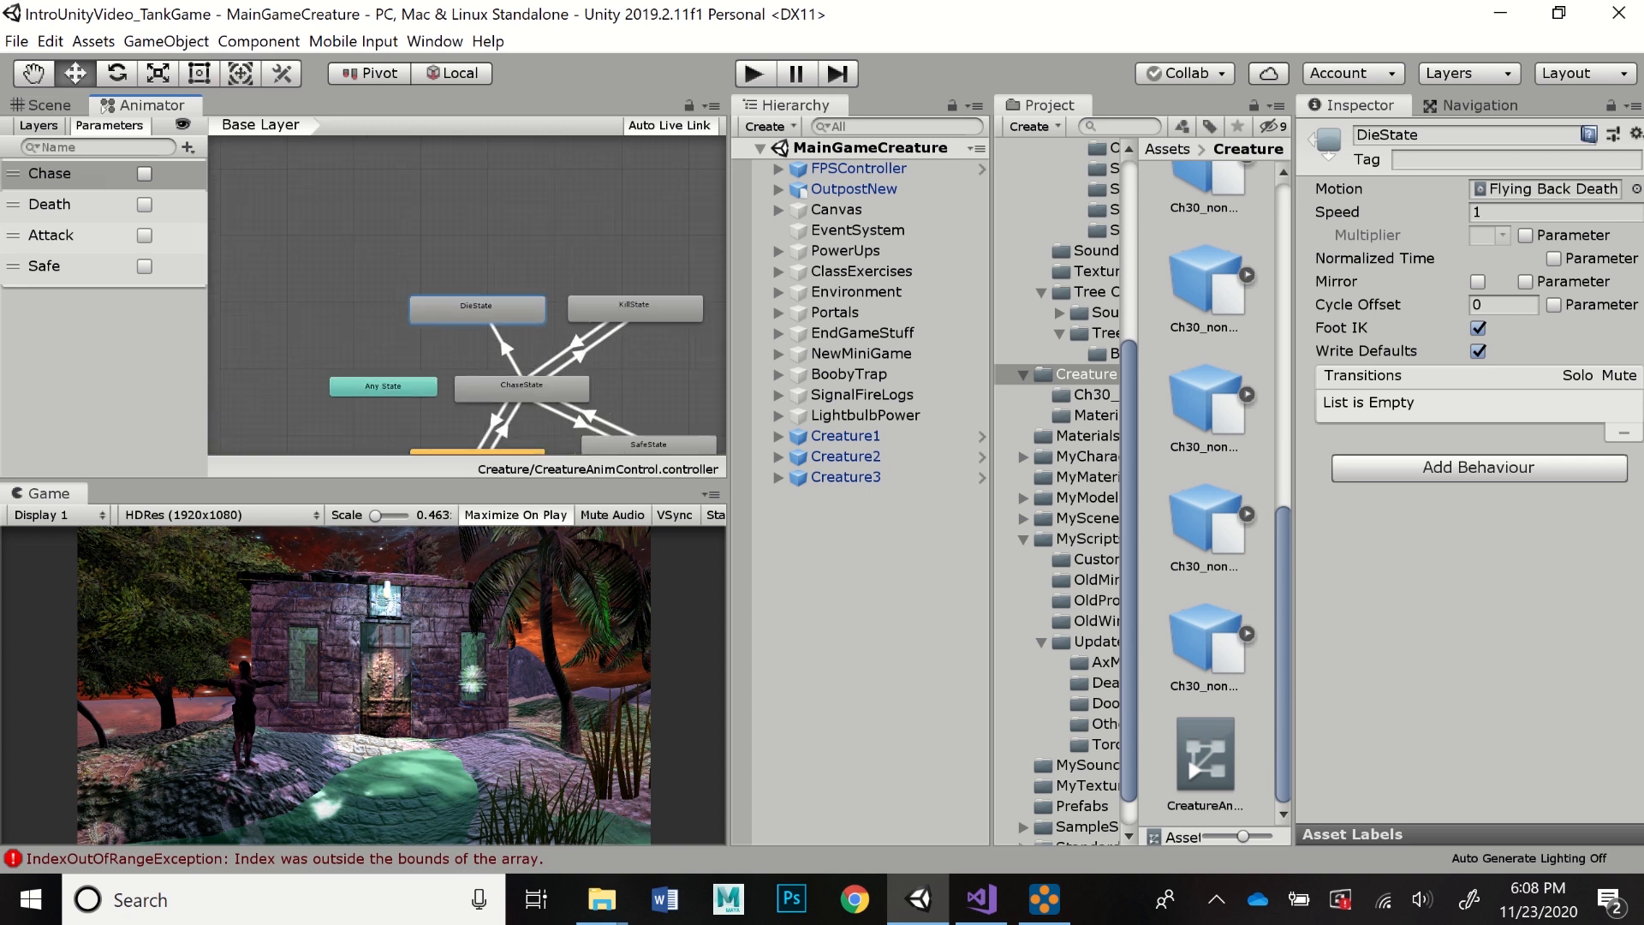
pyautogui.scroll(2, 658, 354)
pyautogui.press('q')
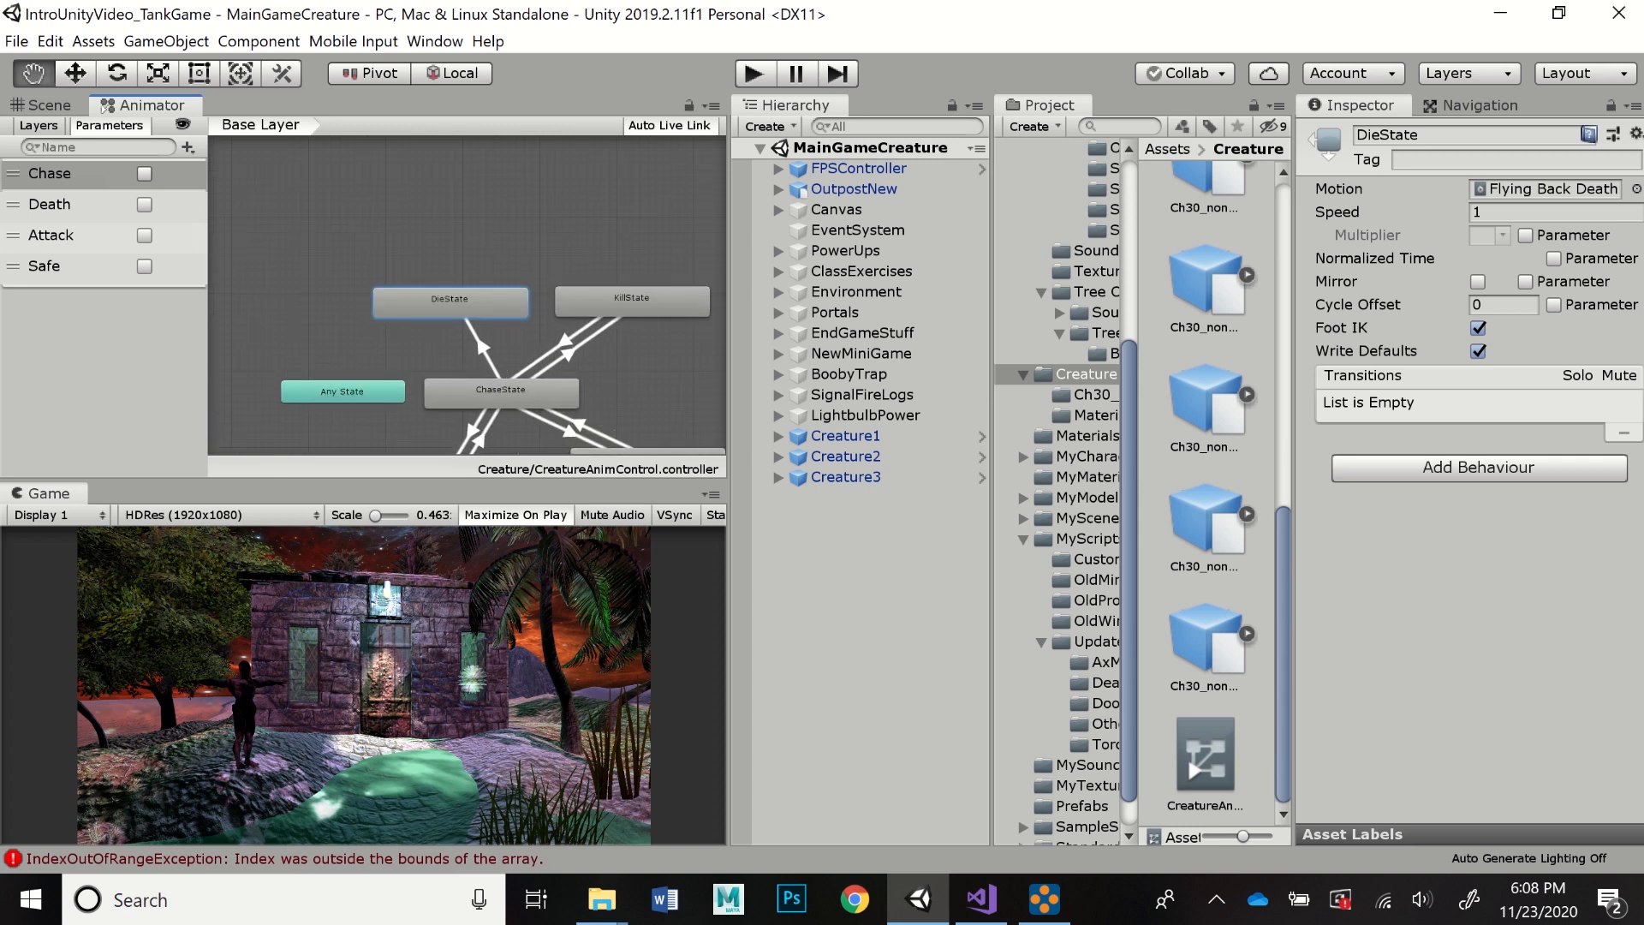
pyautogui.moveTo(476, 329); pyautogui.dragTo(408, 239, button='middle')
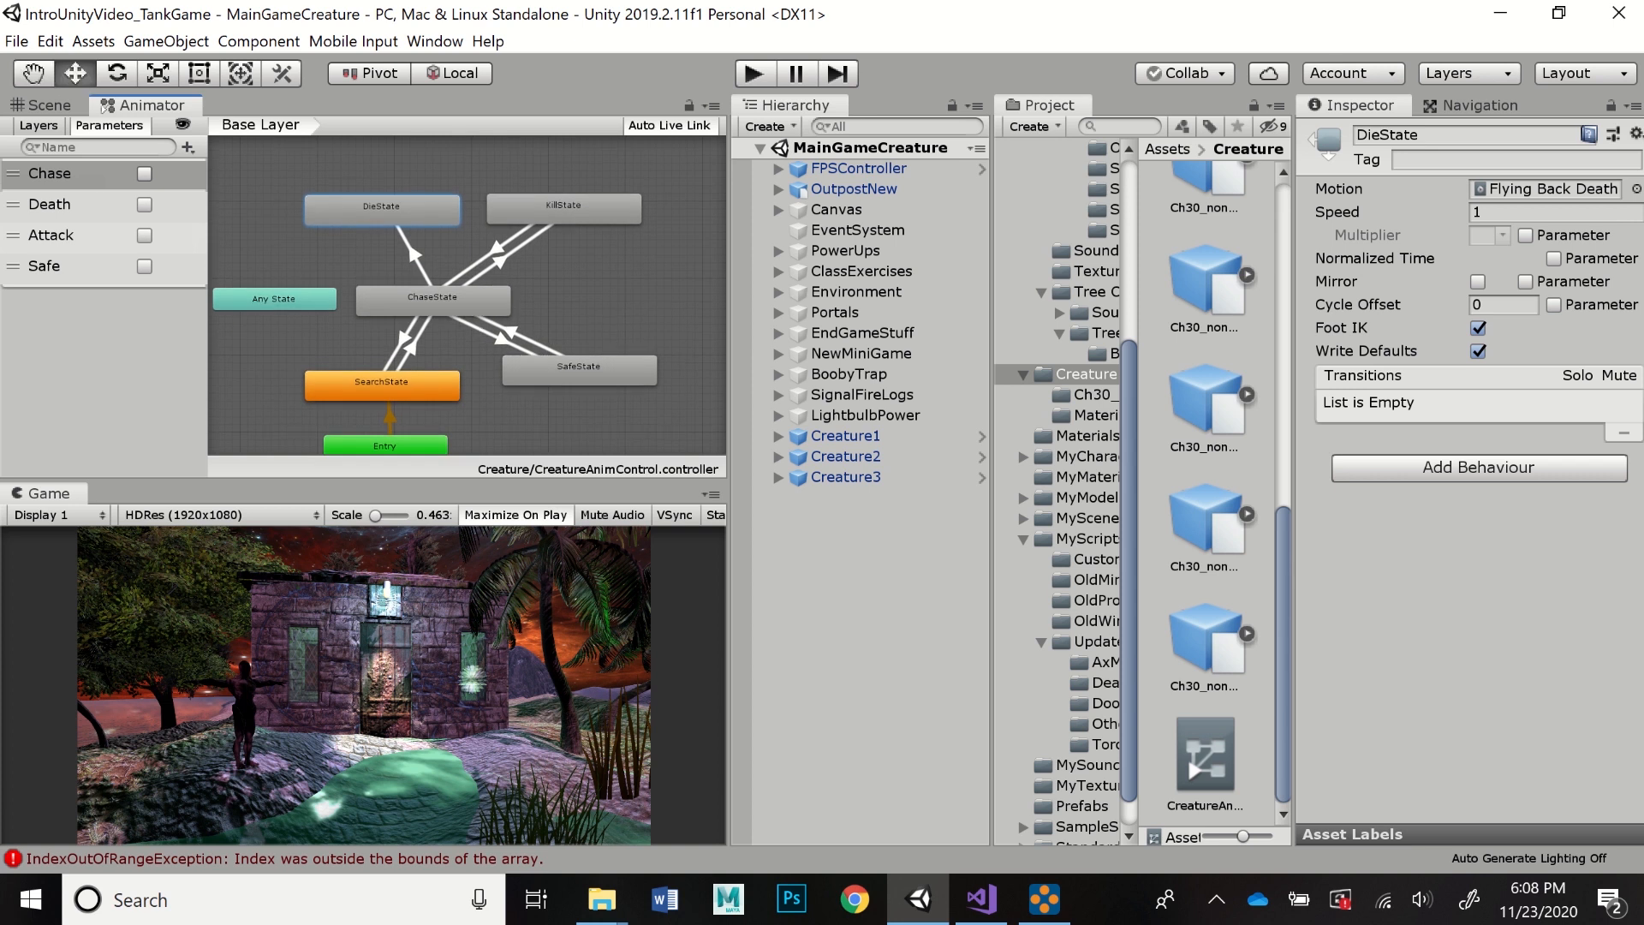
pyautogui.scroll(3, 407, 239)
pyautogui.click(558, 407)
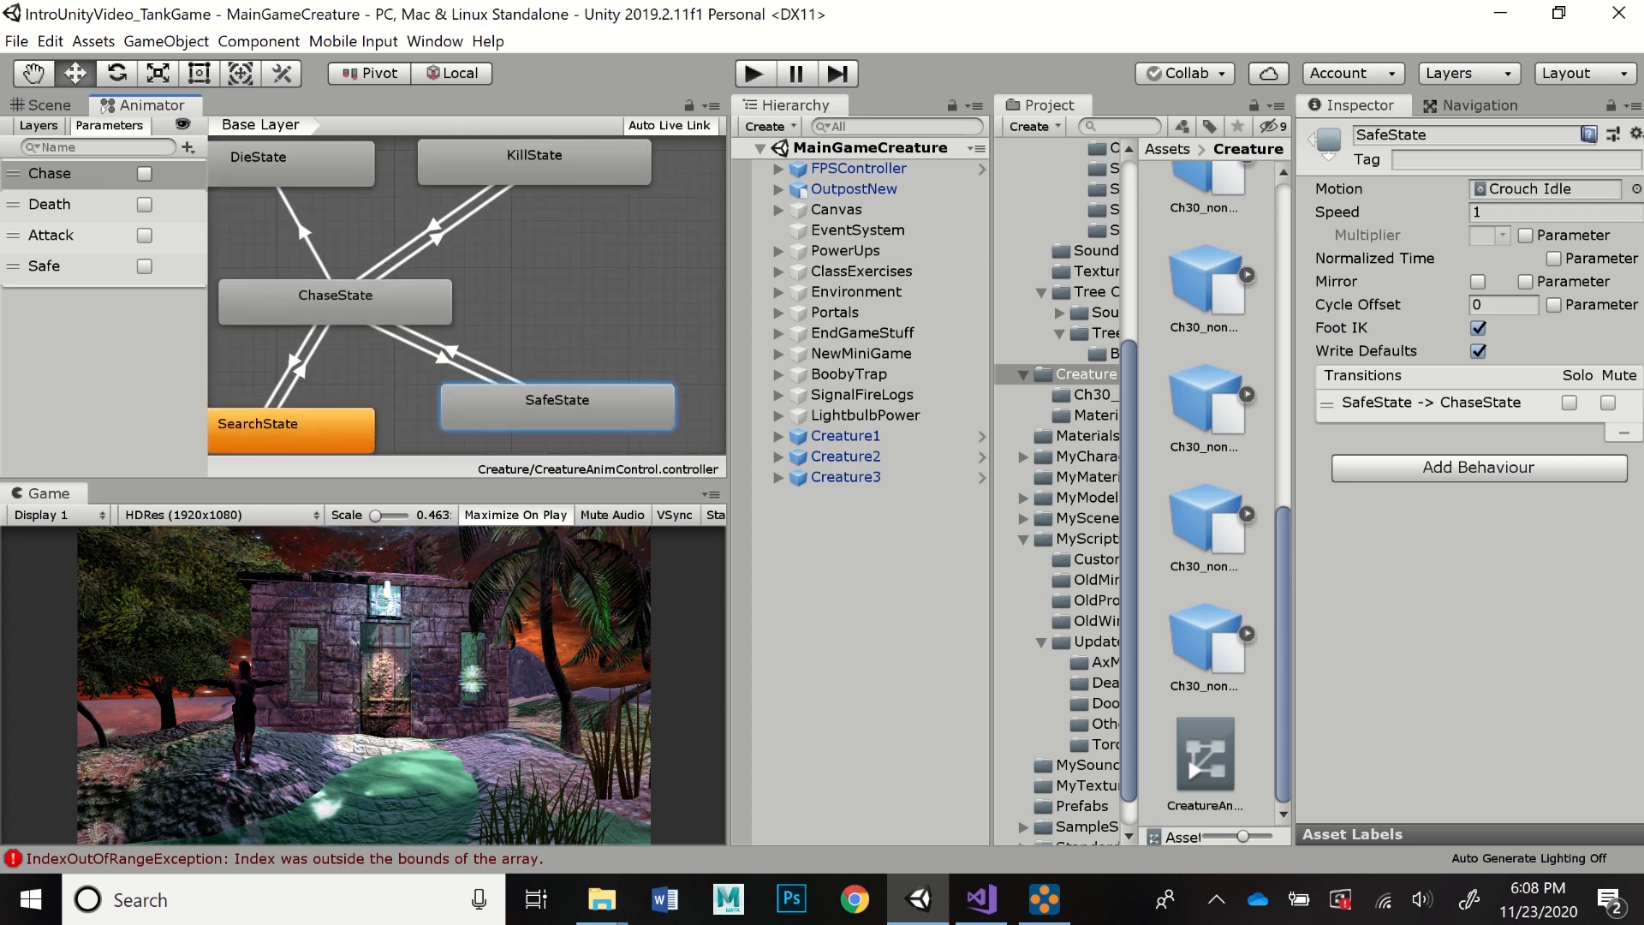
pyautogui.scroll(-2, 631, 263)
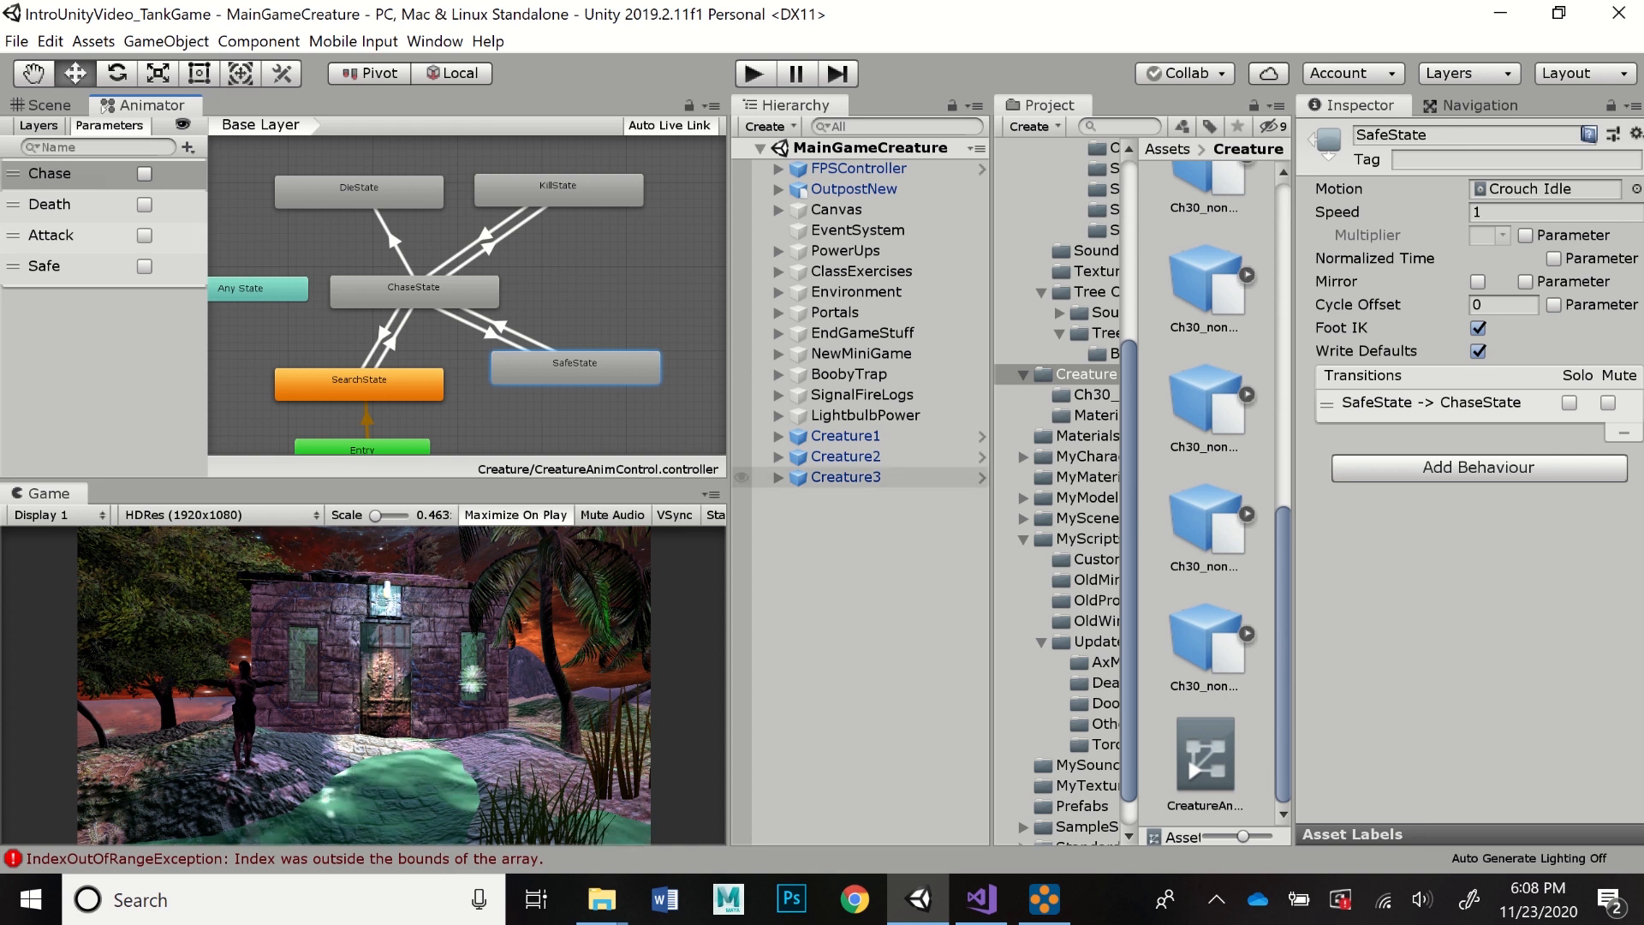
# - Select the LightbulbPower object, switch the editor to the 2 by 3 layout, and expand the MainGameCreature scene's object list
pyautogui.click(865, 414)
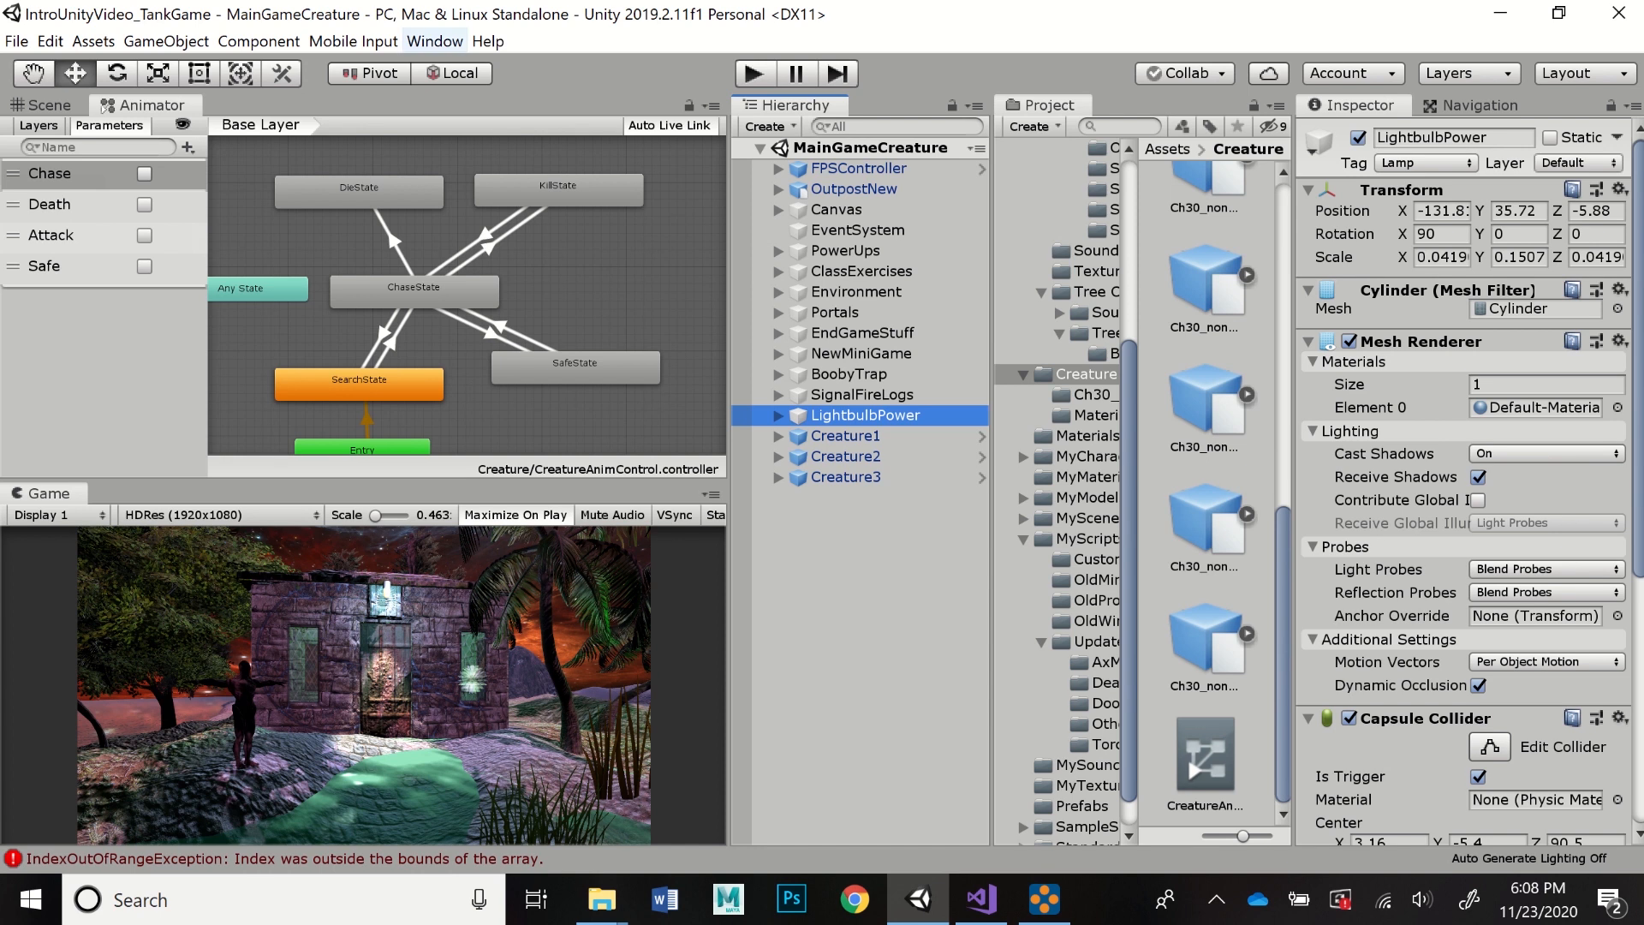
pyautogui.click(435, 41)
pyautogui.moveTo(462, 121)
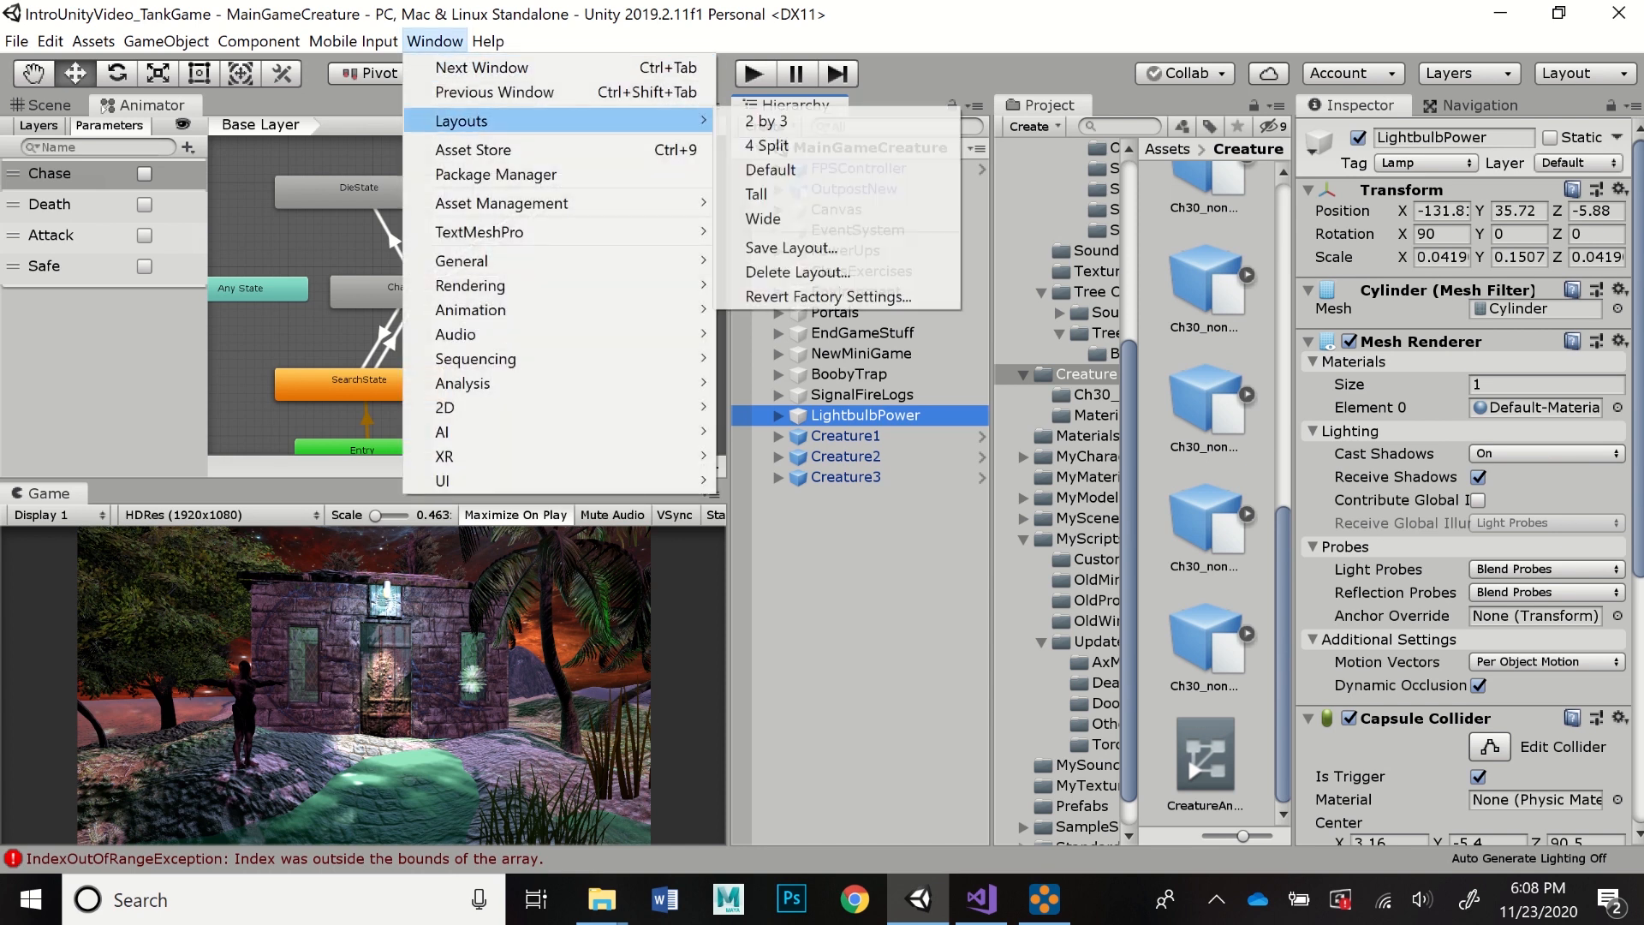
pyautogui.click(766, 121)
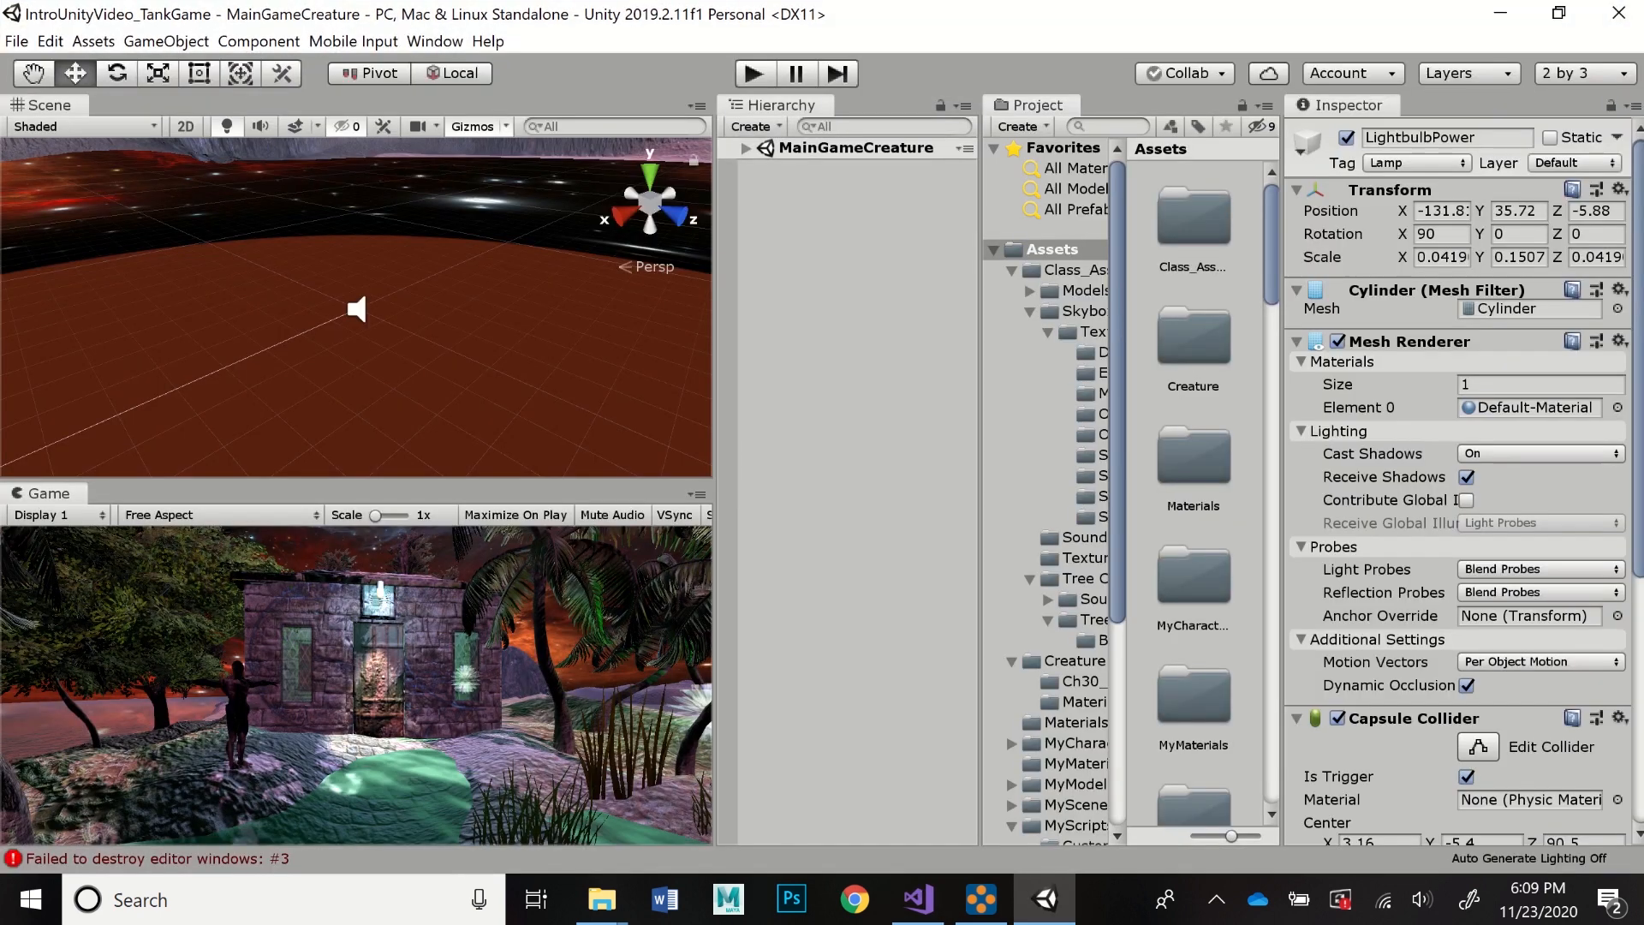
pyautogui.click(745, 148)
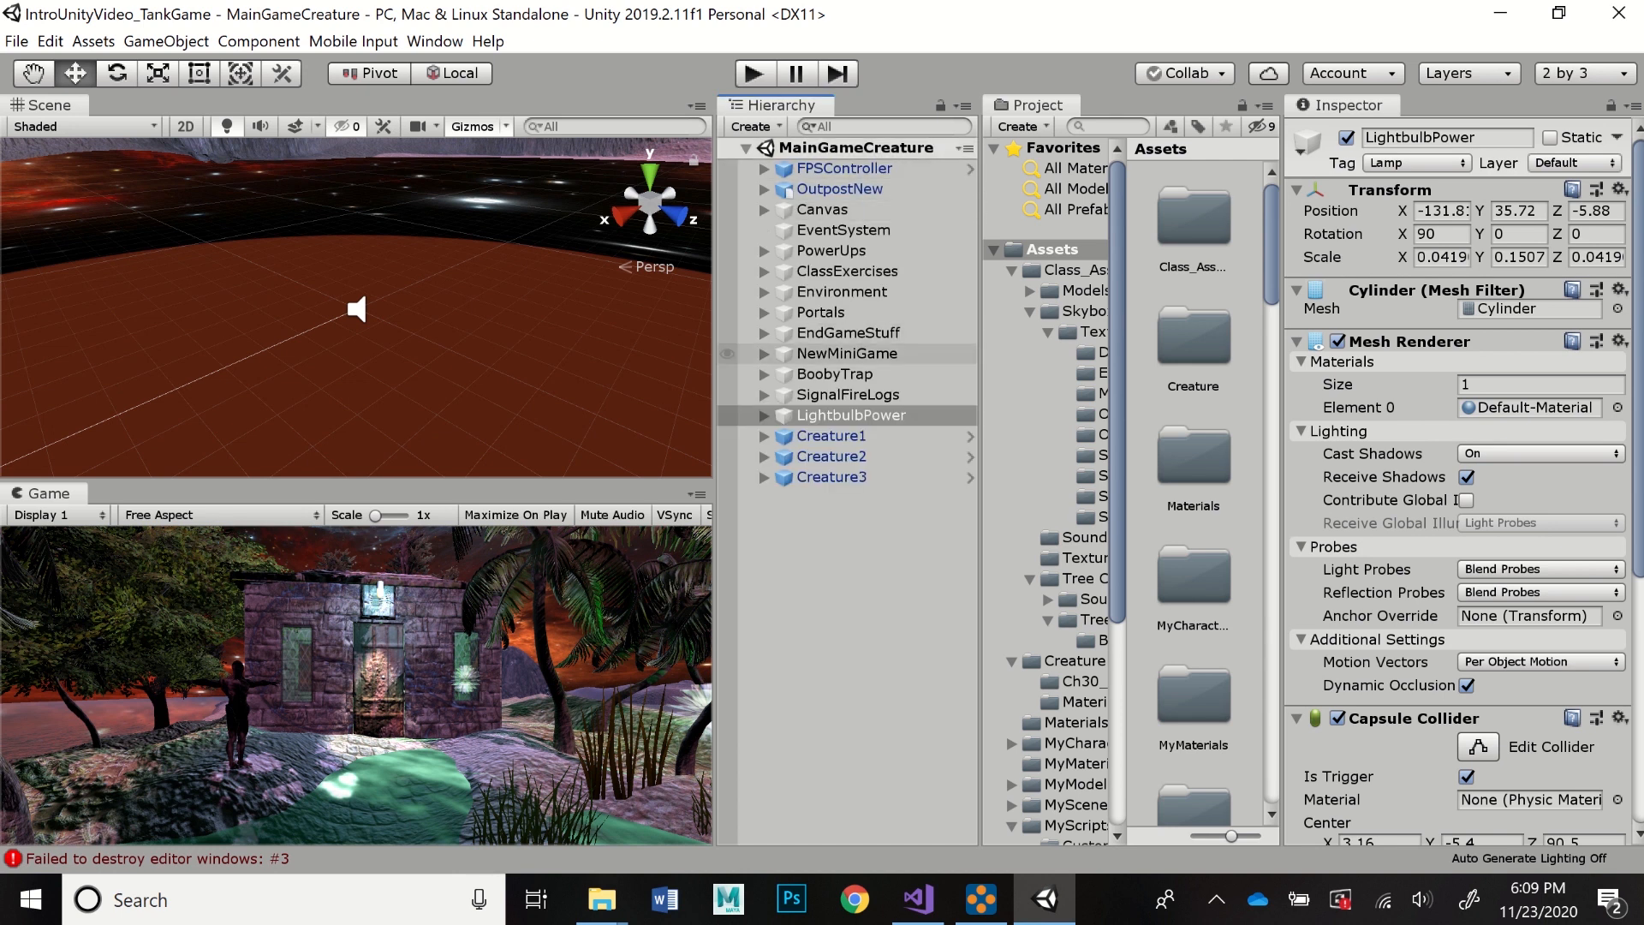
# - Frame LightbulbPower in the scene and look at its collider from the front of the outpost
pyautogui.doubleClick(848, 414)
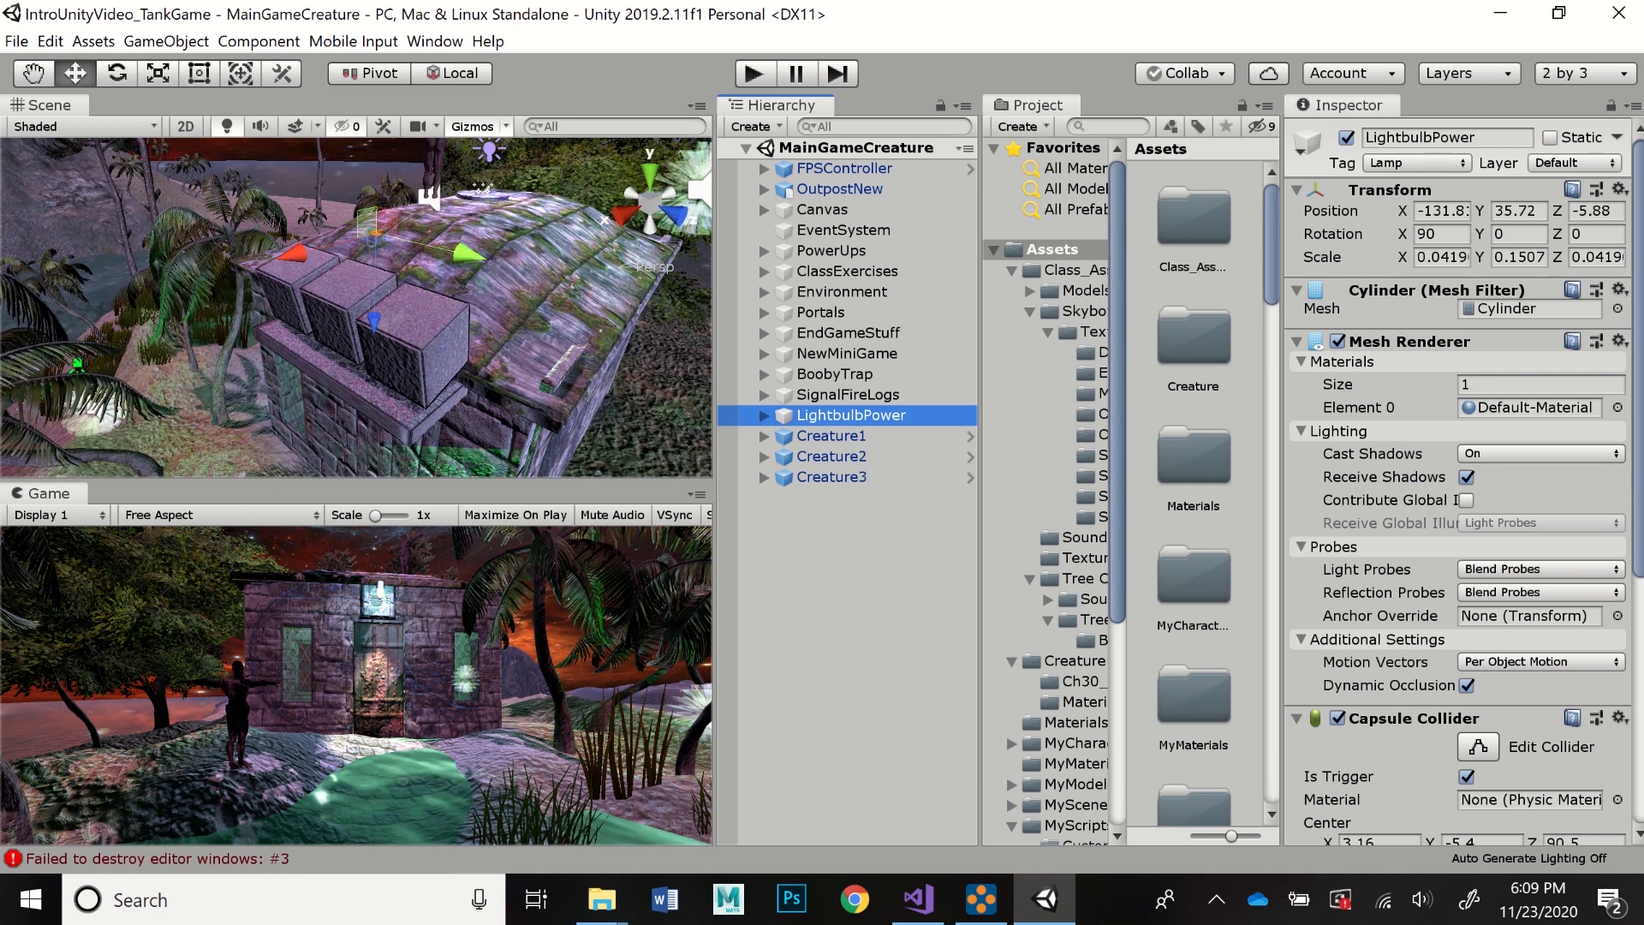
pyautogui.keyDown('alt'); pyautogui.moveTo(189, 299); pyautogui.dragTo(685, 267); pyautogui.keyUp('alt')
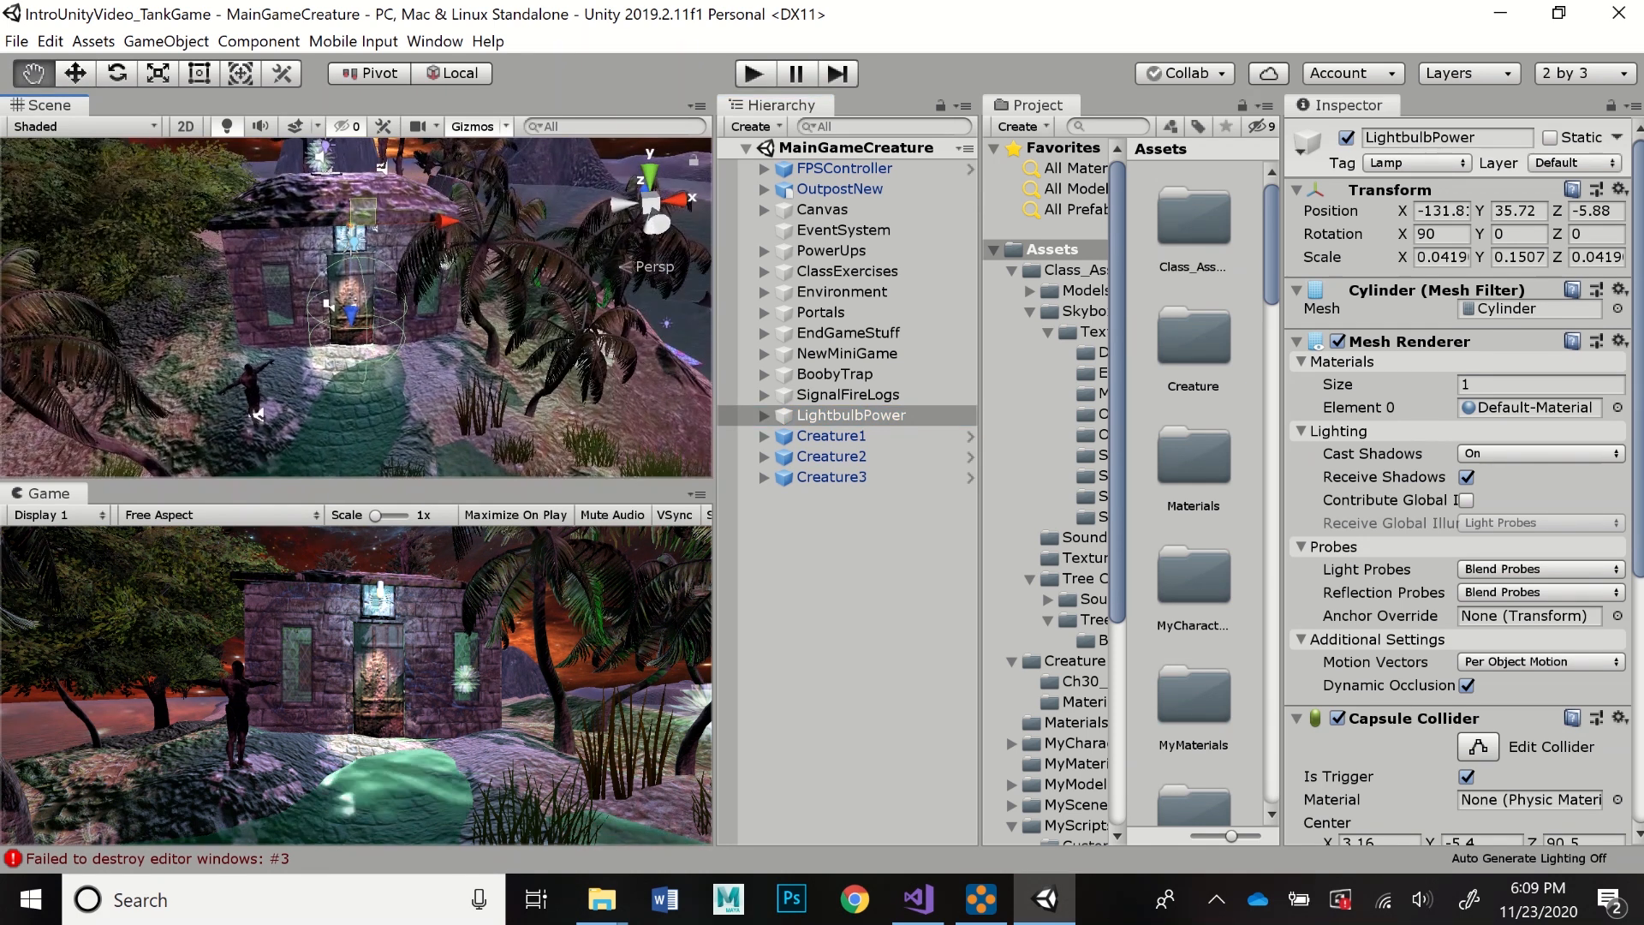
pyautogui.scroll(2, 356, 307)
pyautogui.scroll(3, 356, 307)
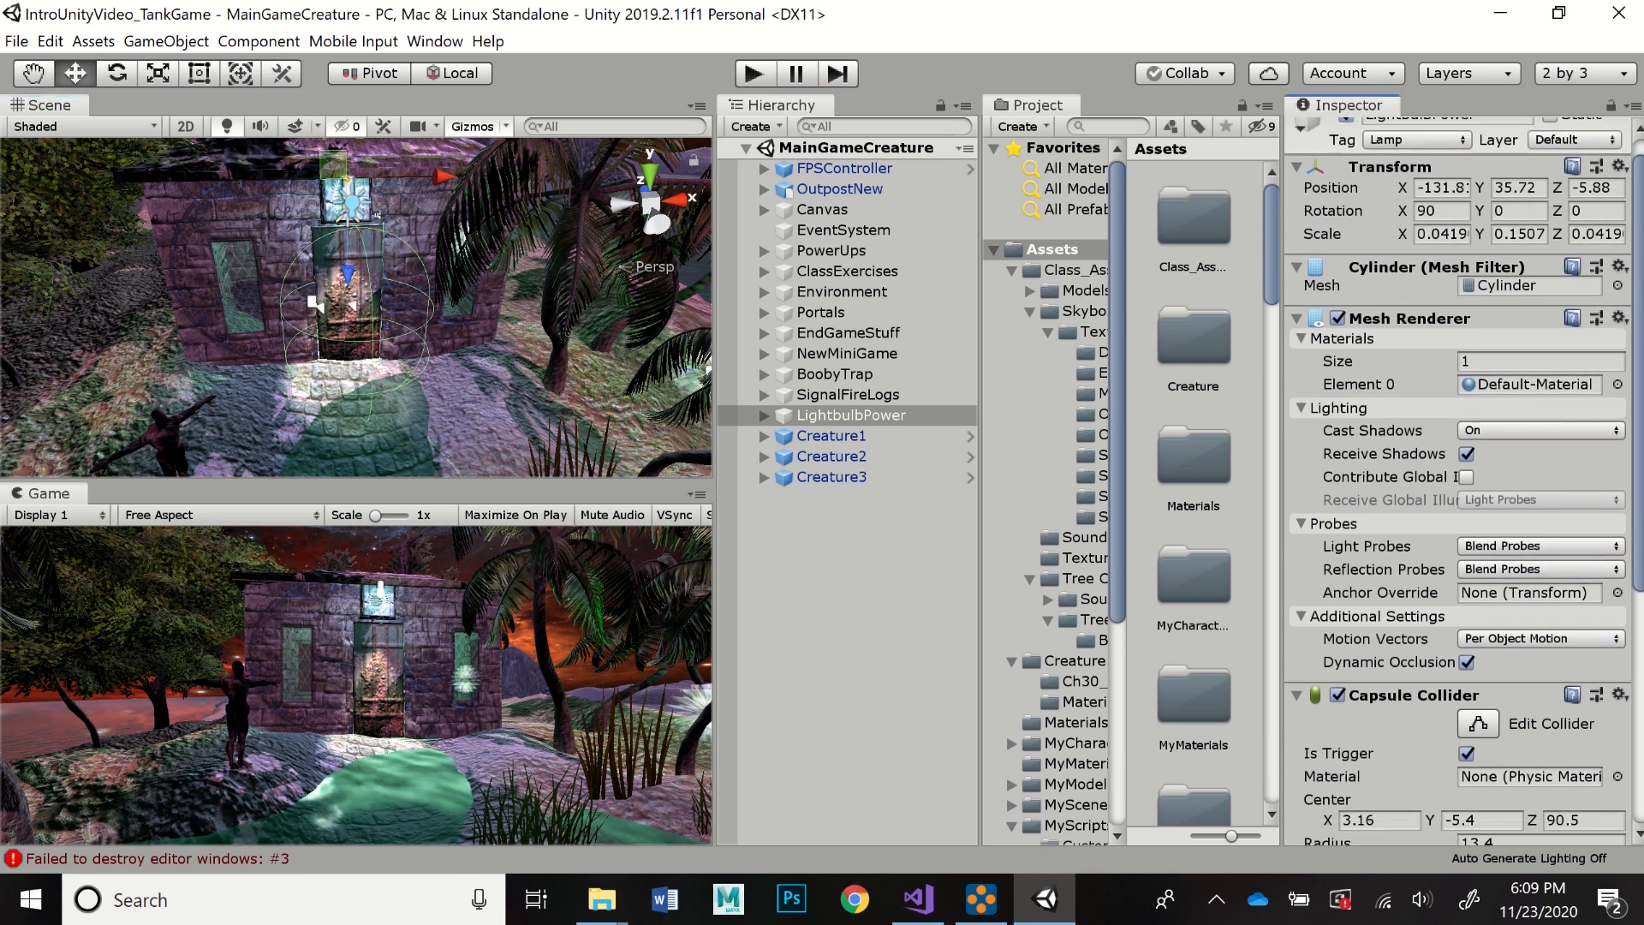
# - Review LightbulbPower's trigger Capsule Collider and its Lamp Safe script settings
pyautogui.scroll(-4, 1456, 480)
pyautogui.scroll(-2, 1456, 480)
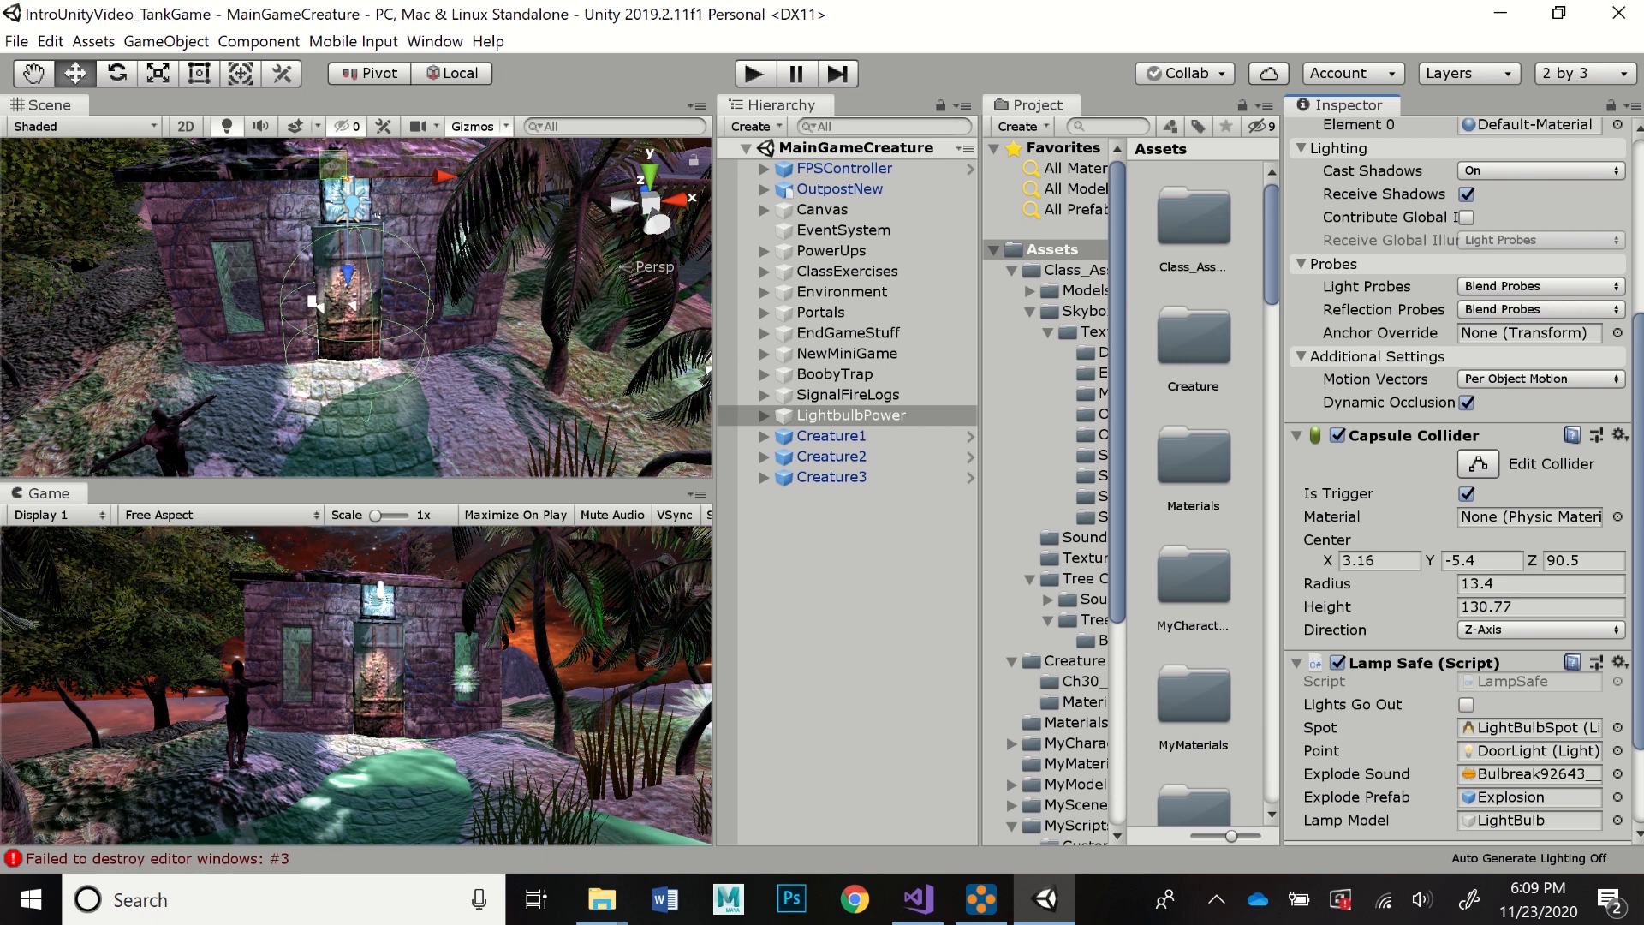
pyautogui.scroll(-3, 1455, 479)
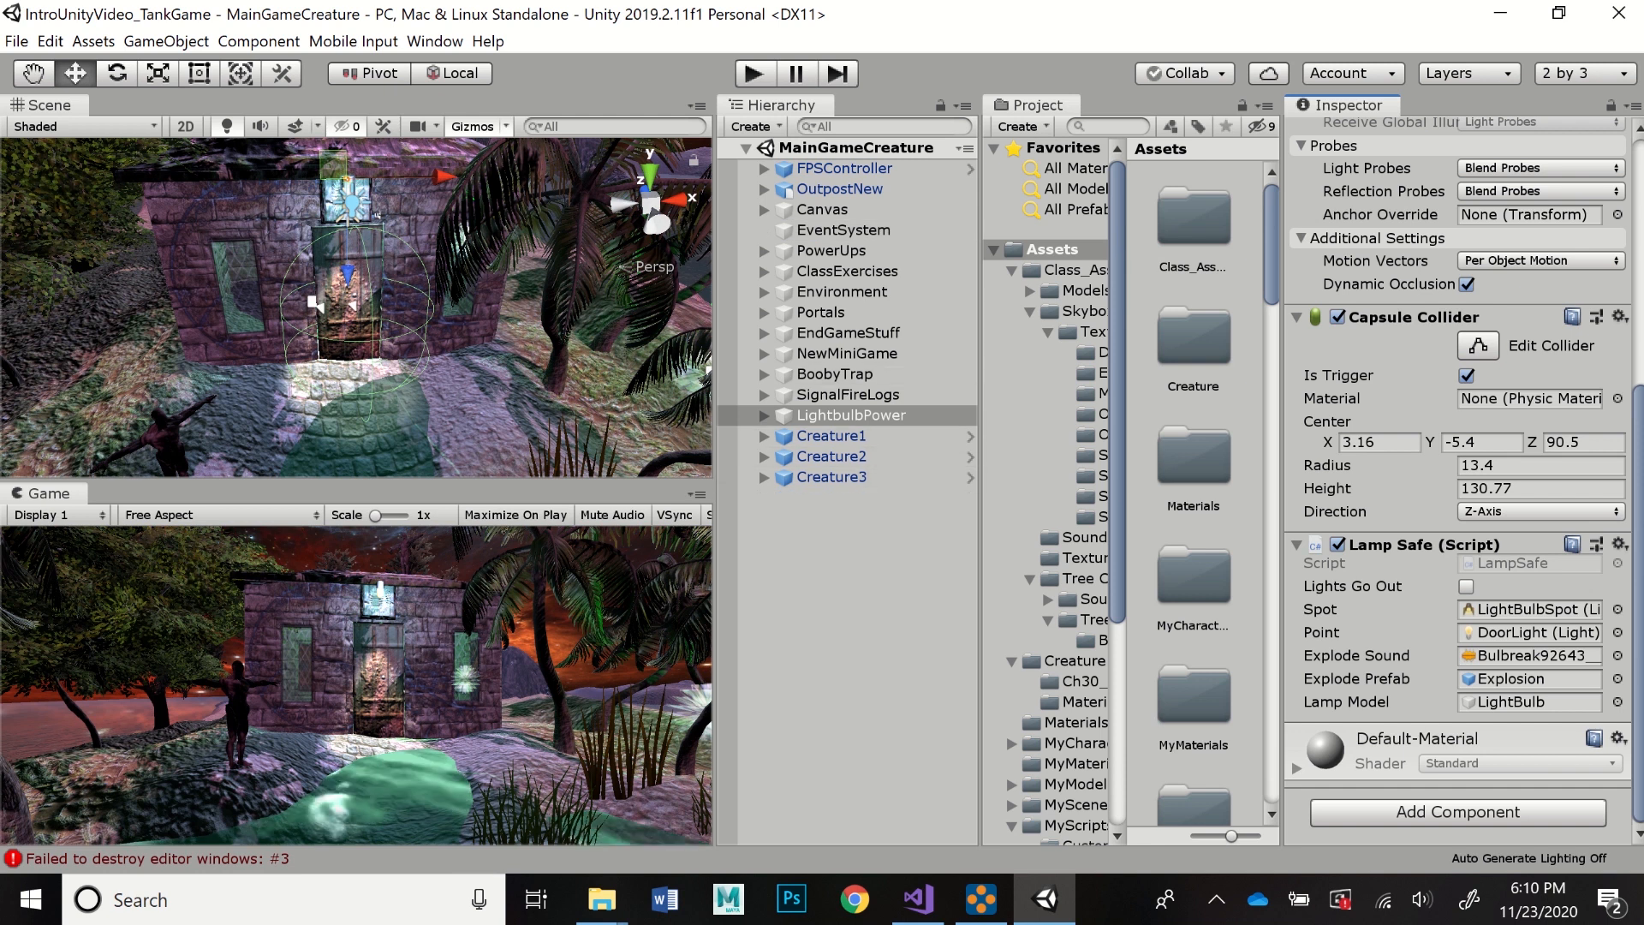
pyautogui.scroll(-5, 242, 428)
pyautogui.scroll(2, 243, 428)
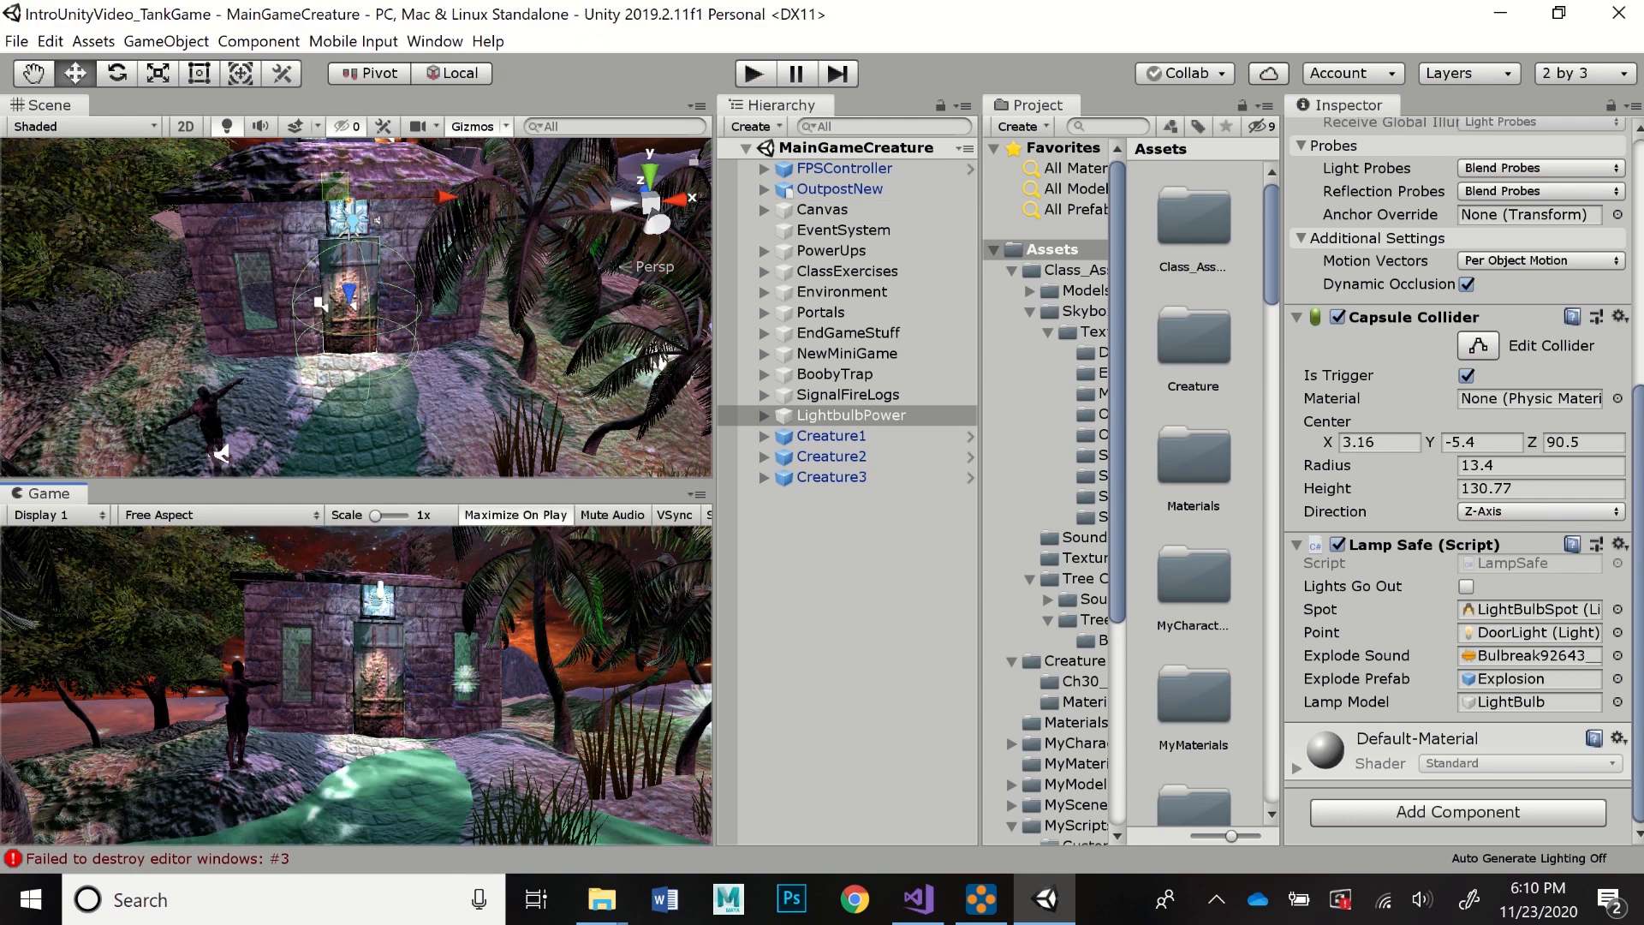
# - Play-test the scene to watch the creatures attack the player, and stop the game
pyautogui.hotkey('ctrl', 'p')
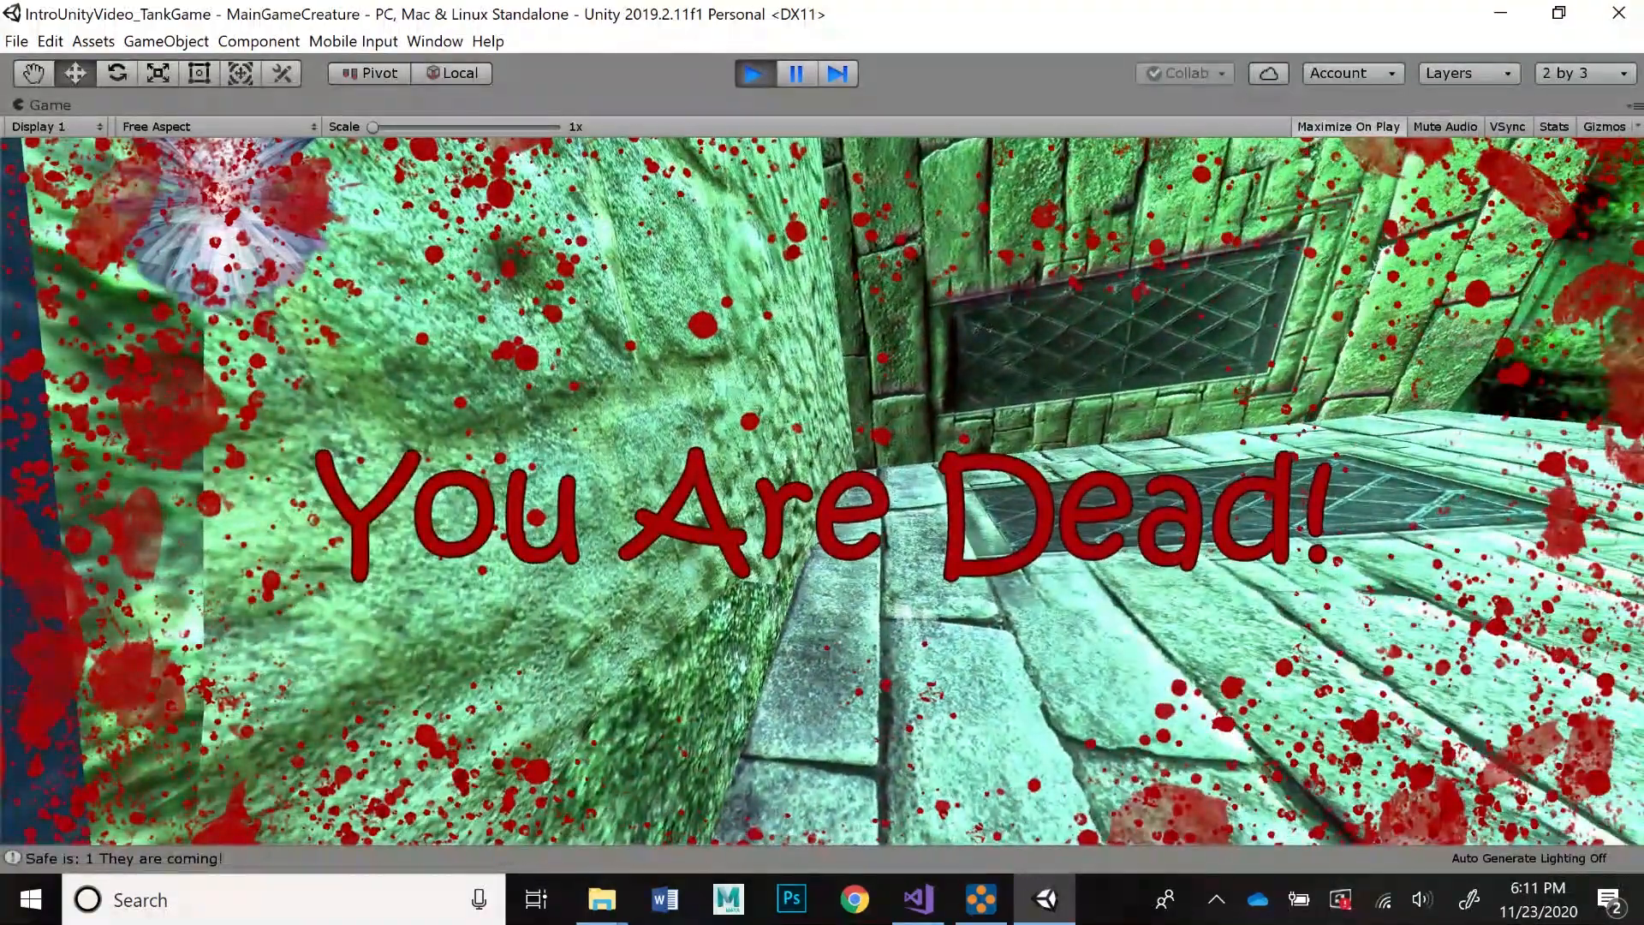
pyautogui.hotkey('ctrl', 'p')
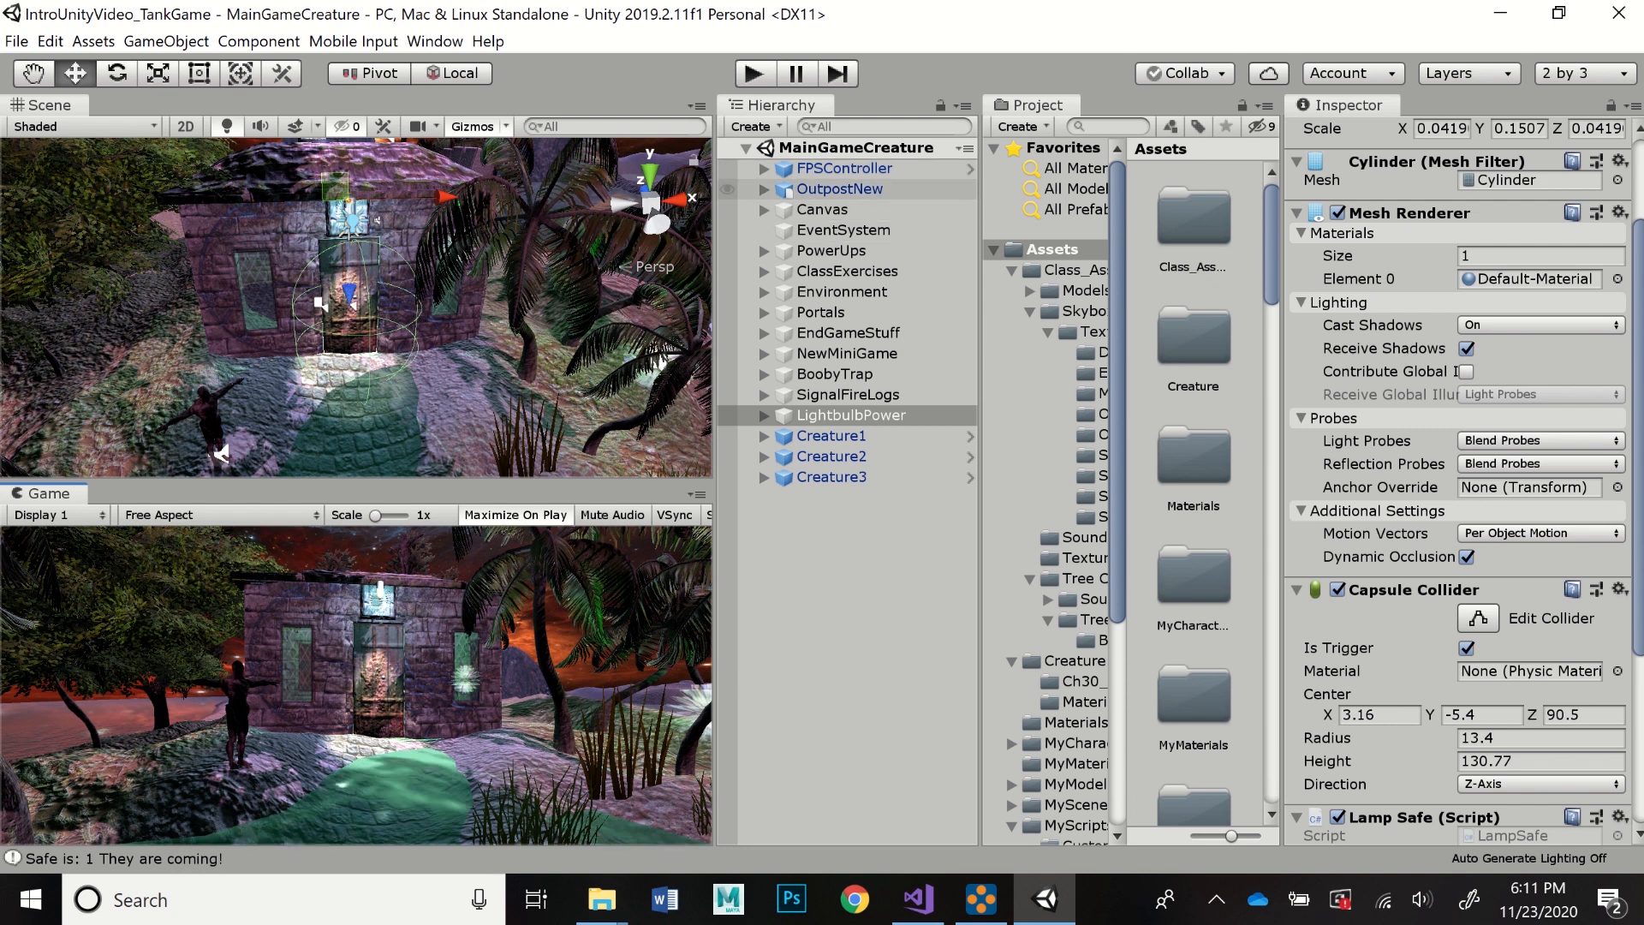
# - Look at OutpostNew's components and browse the model and animation files in the Creature folder
pyautogui.click(839, 190)
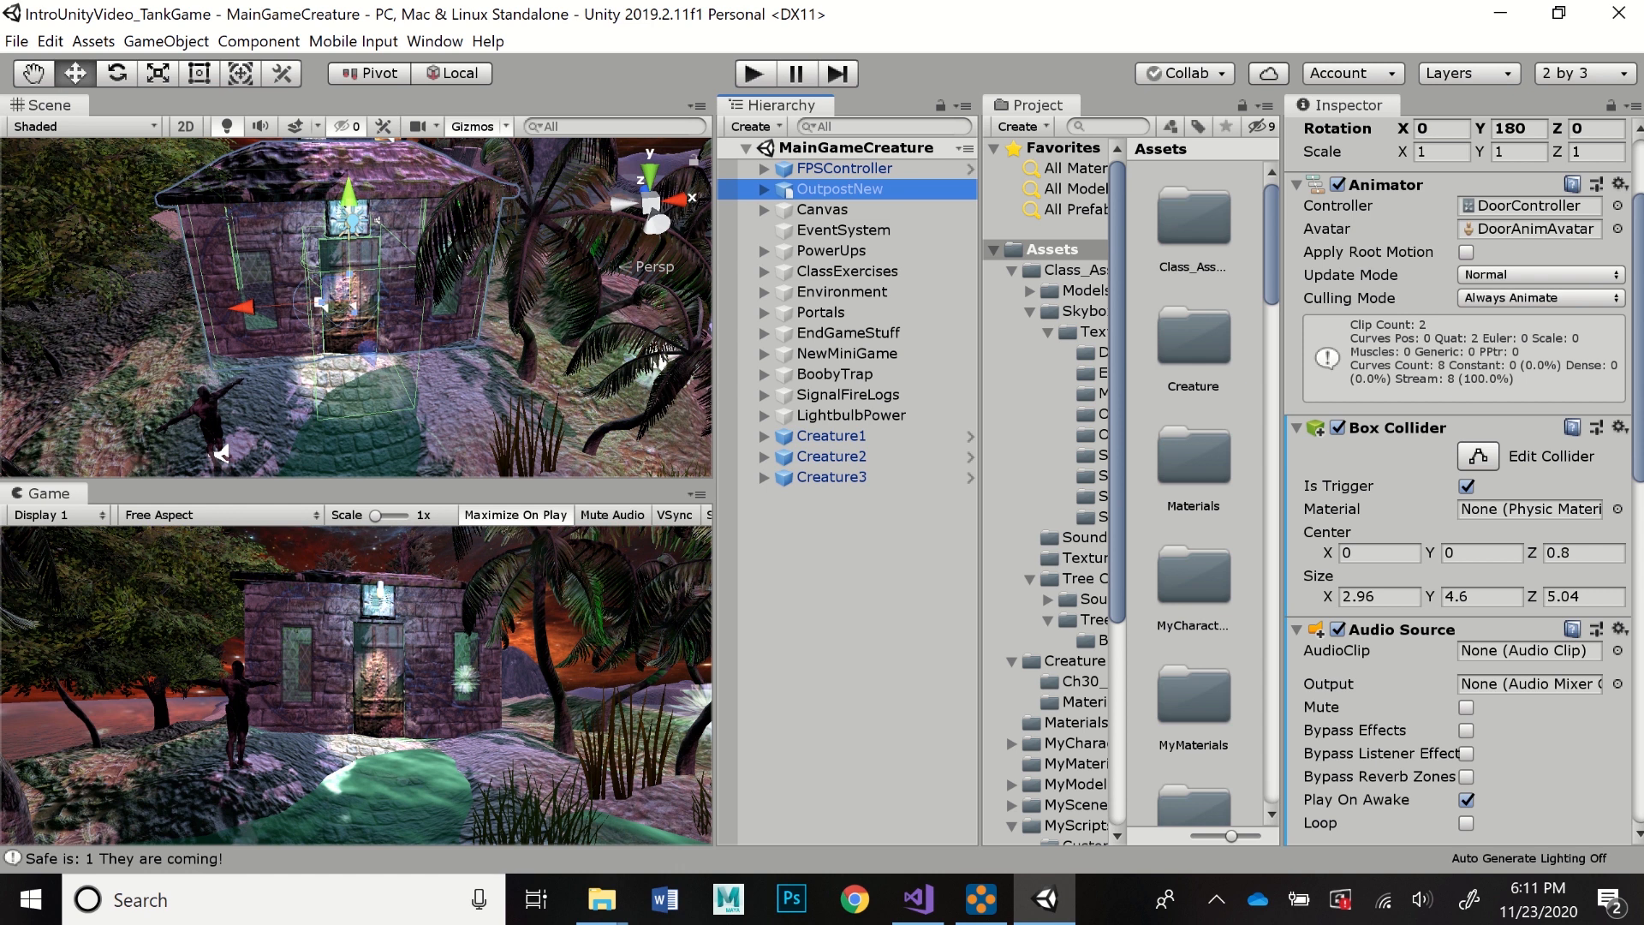
pyautogui.click(1074, 661)
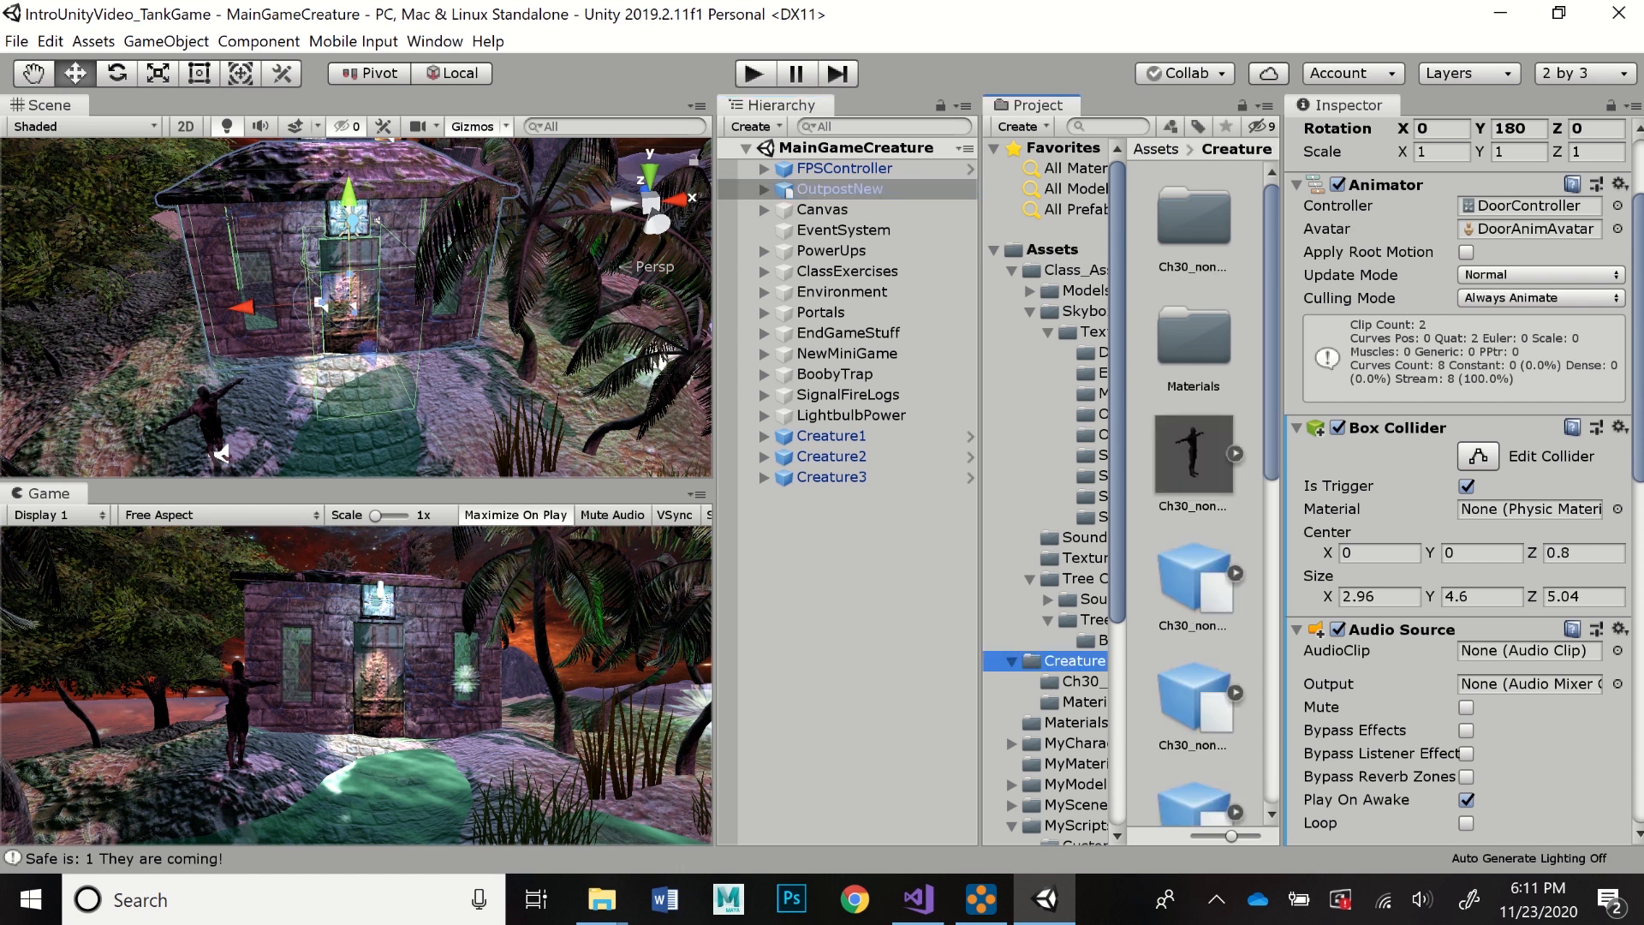
pyautogui.scroll(-5, 1198, 488)
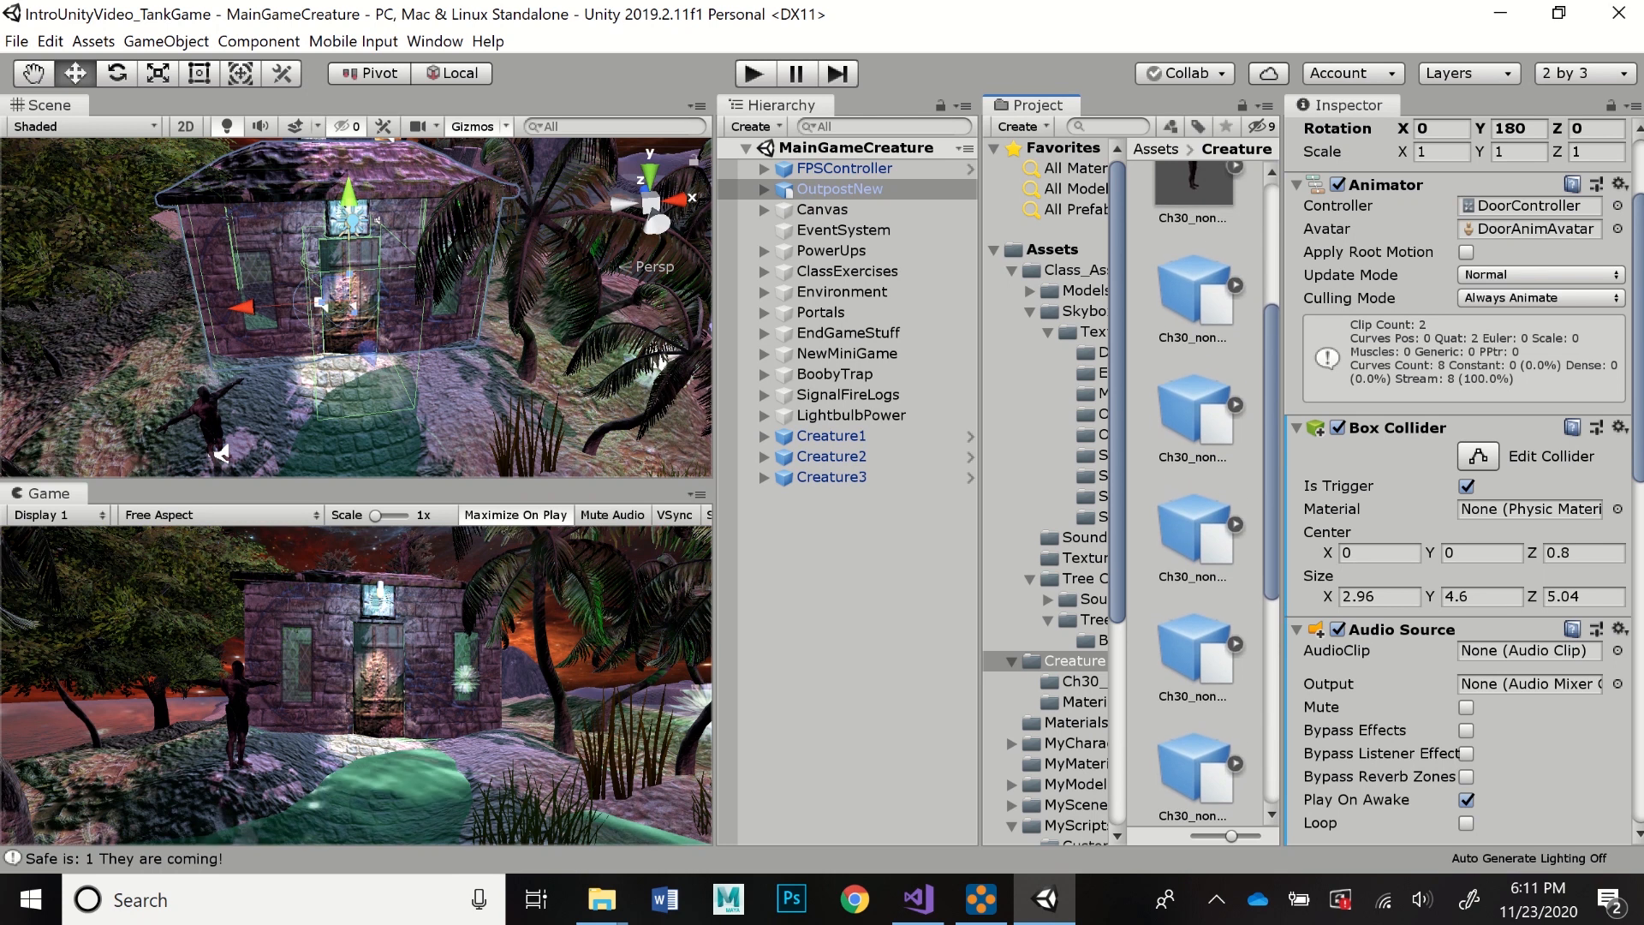
pyautogui.scroll(2, 1199, 488)
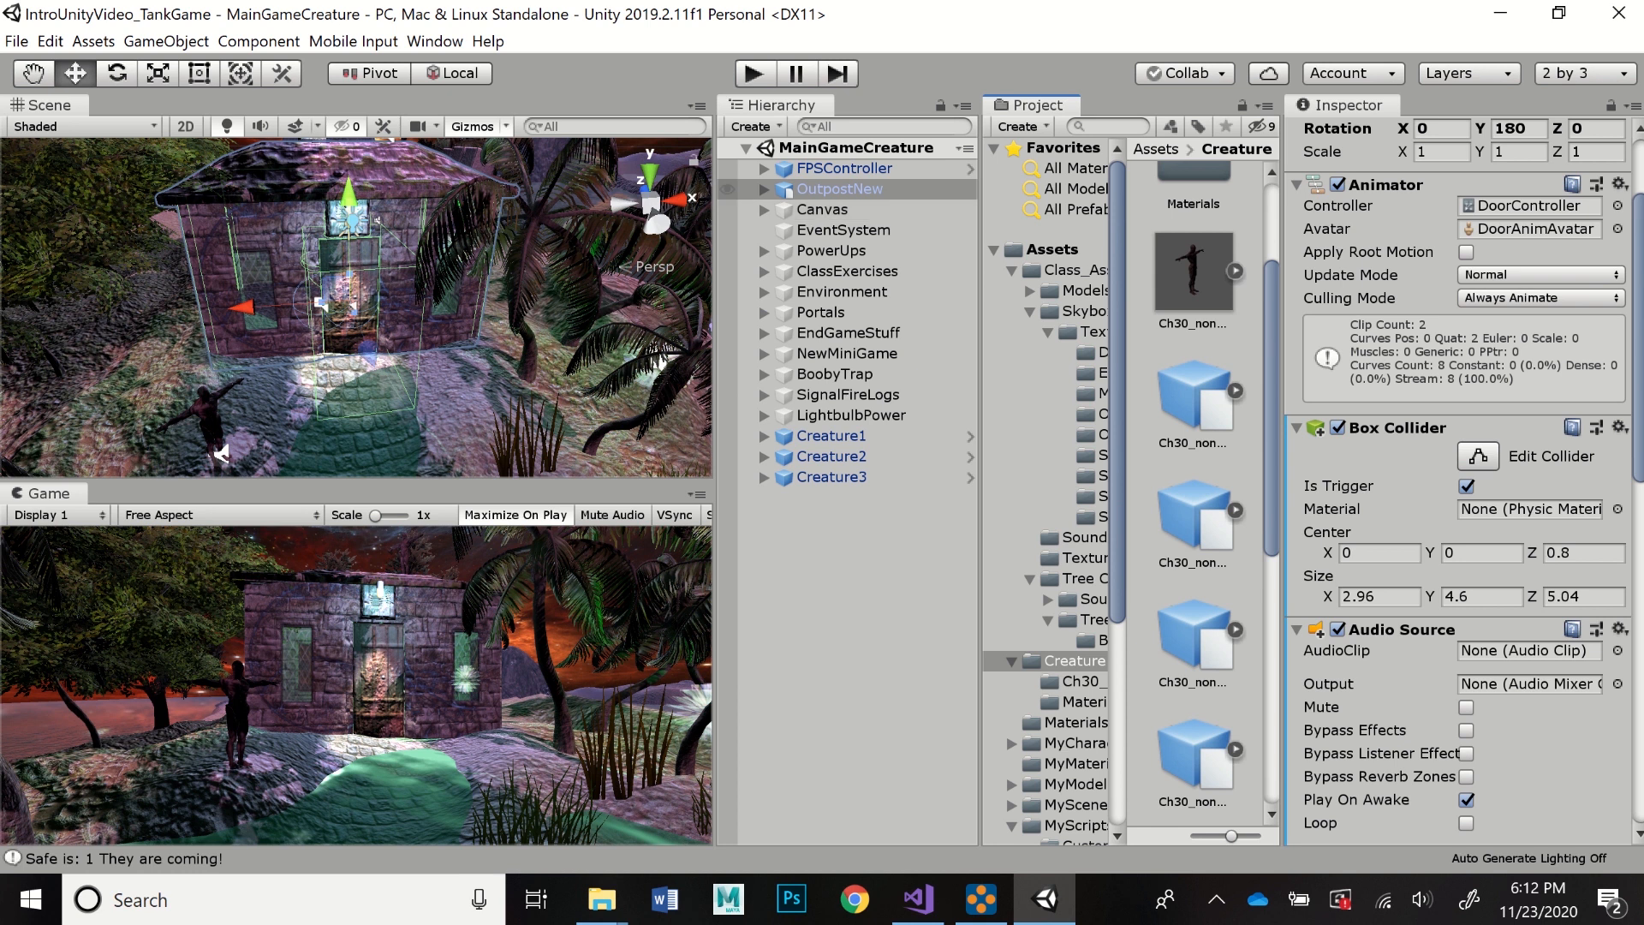
# - Frame Creature1 in the scene, widen the component view, and review its Transform, Animator and Rigidbody settings
pyautogui.click(832, 436)
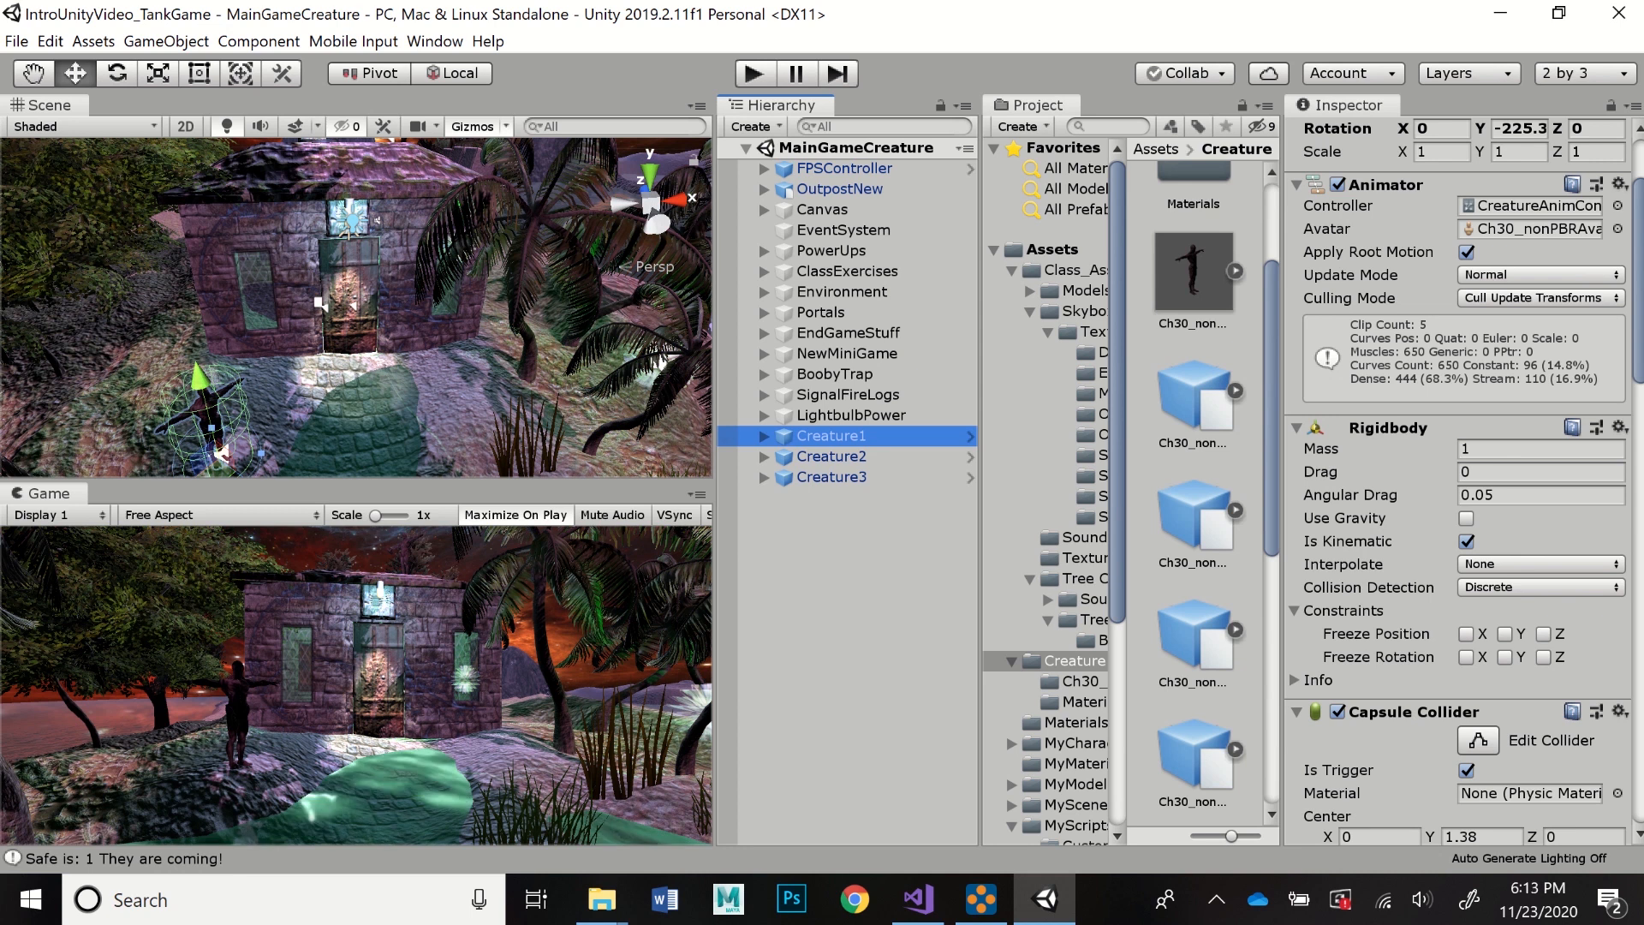
pyautogui.press('f')
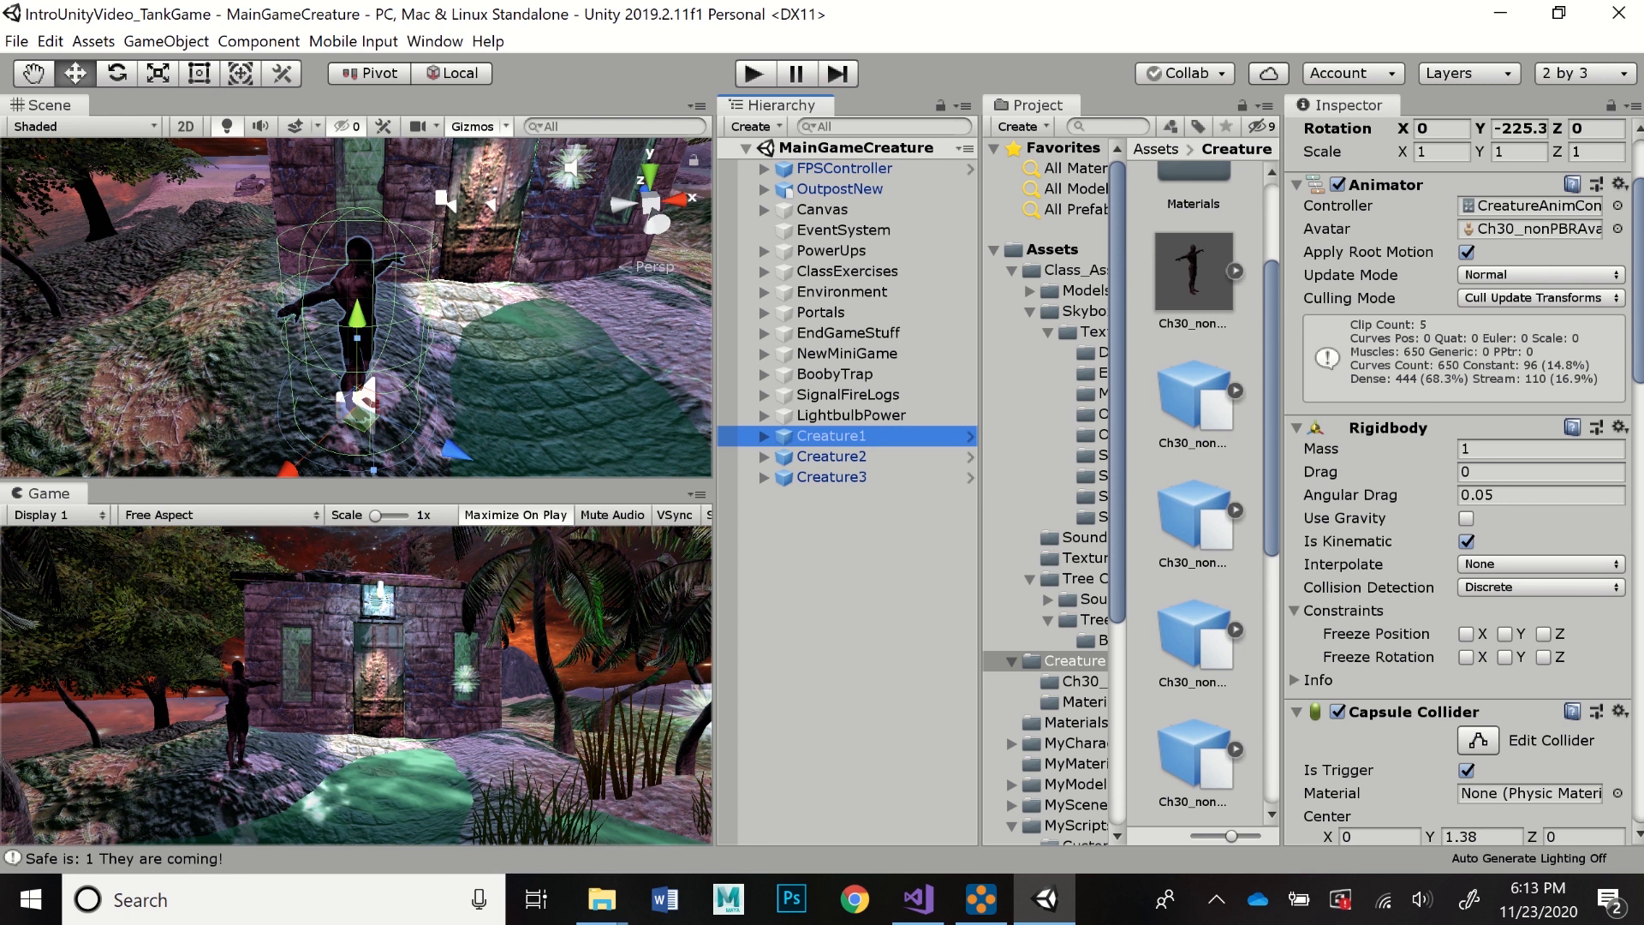
pyautogui.moveTo(1281, 479); pyautogui.dragTo(1182, 480)
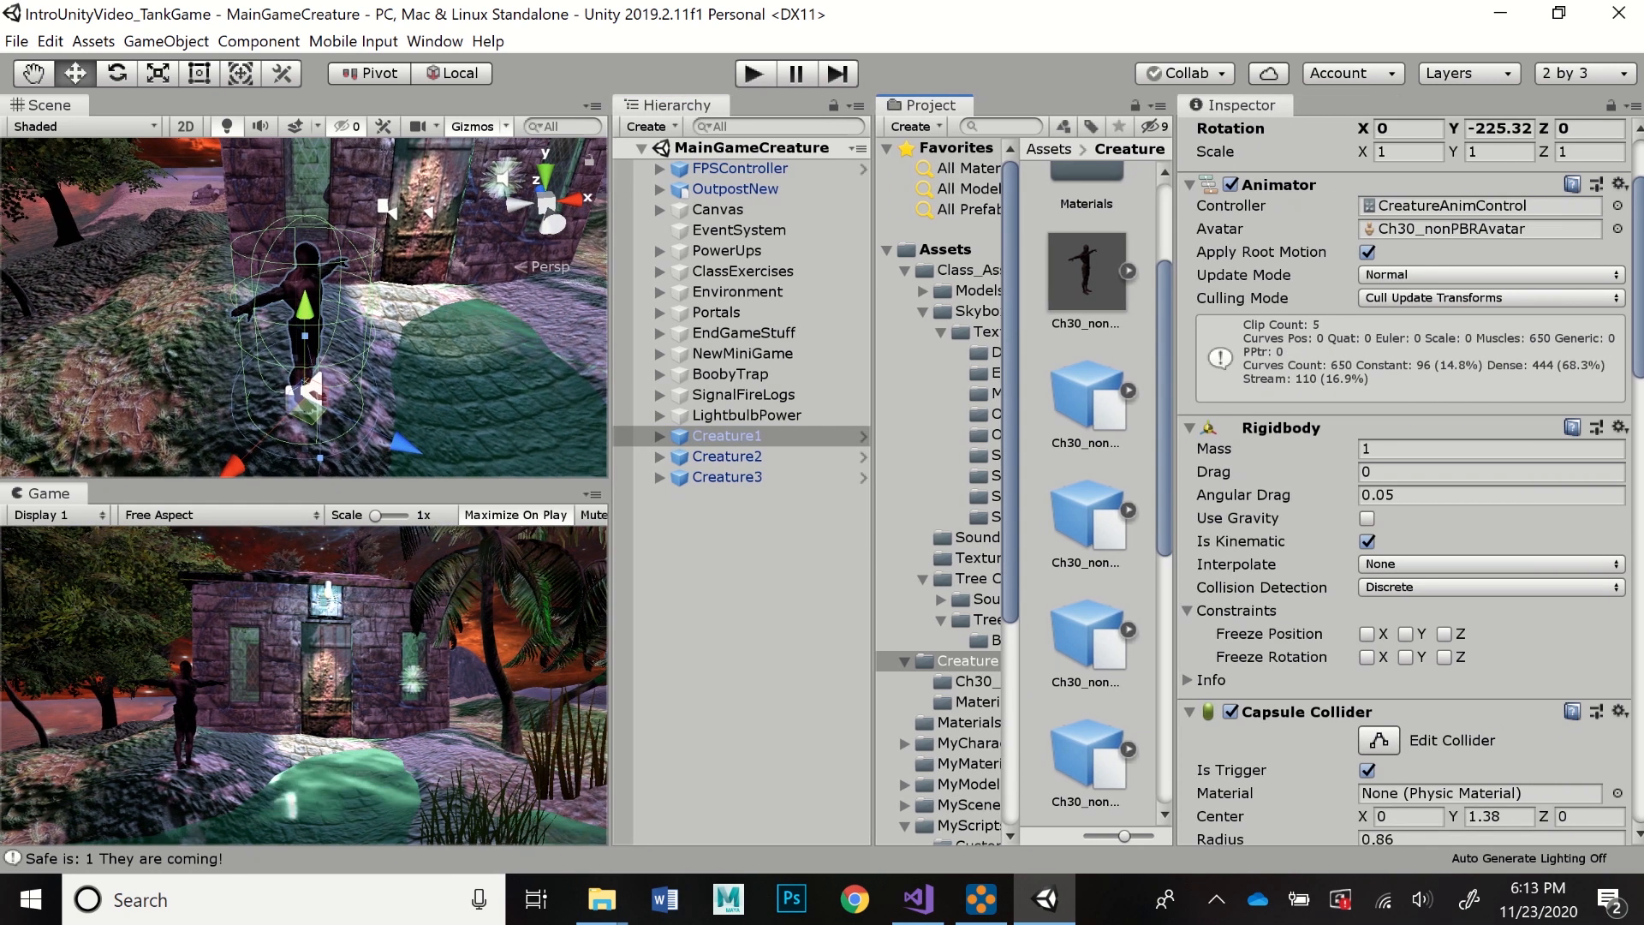
pyautogui.scroll(3, 1412, 479)
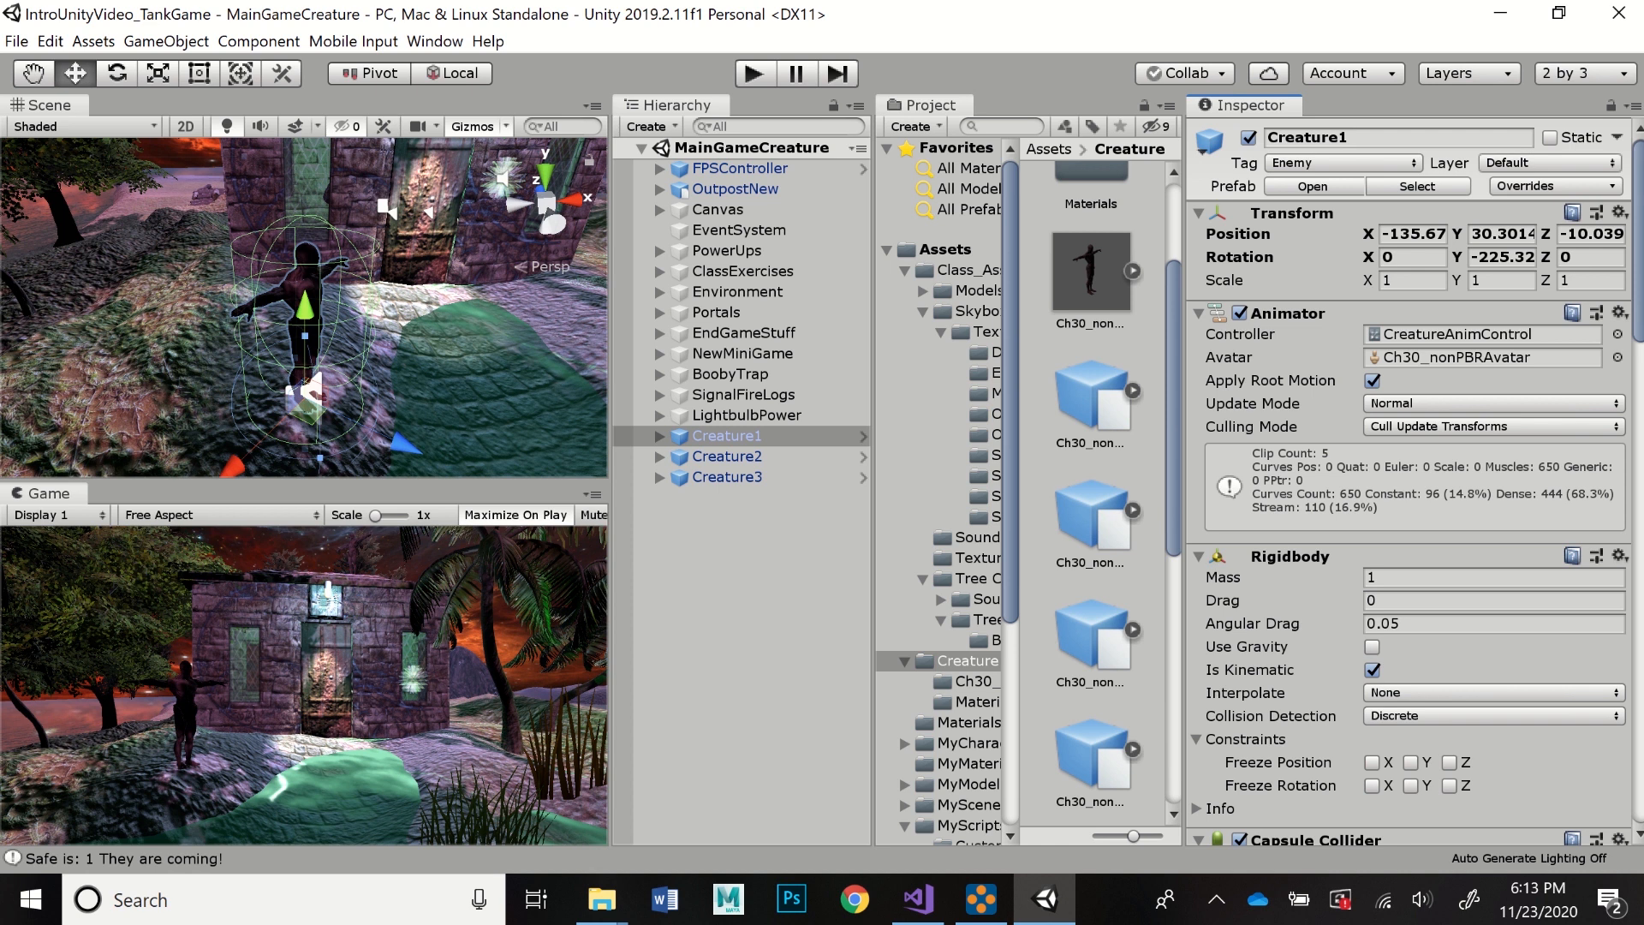
# - Check Creature1's available tags without changing its tag, and review its Rigidbody and trigger Capsule Collider settings
pyautogui.click(1342, 162)
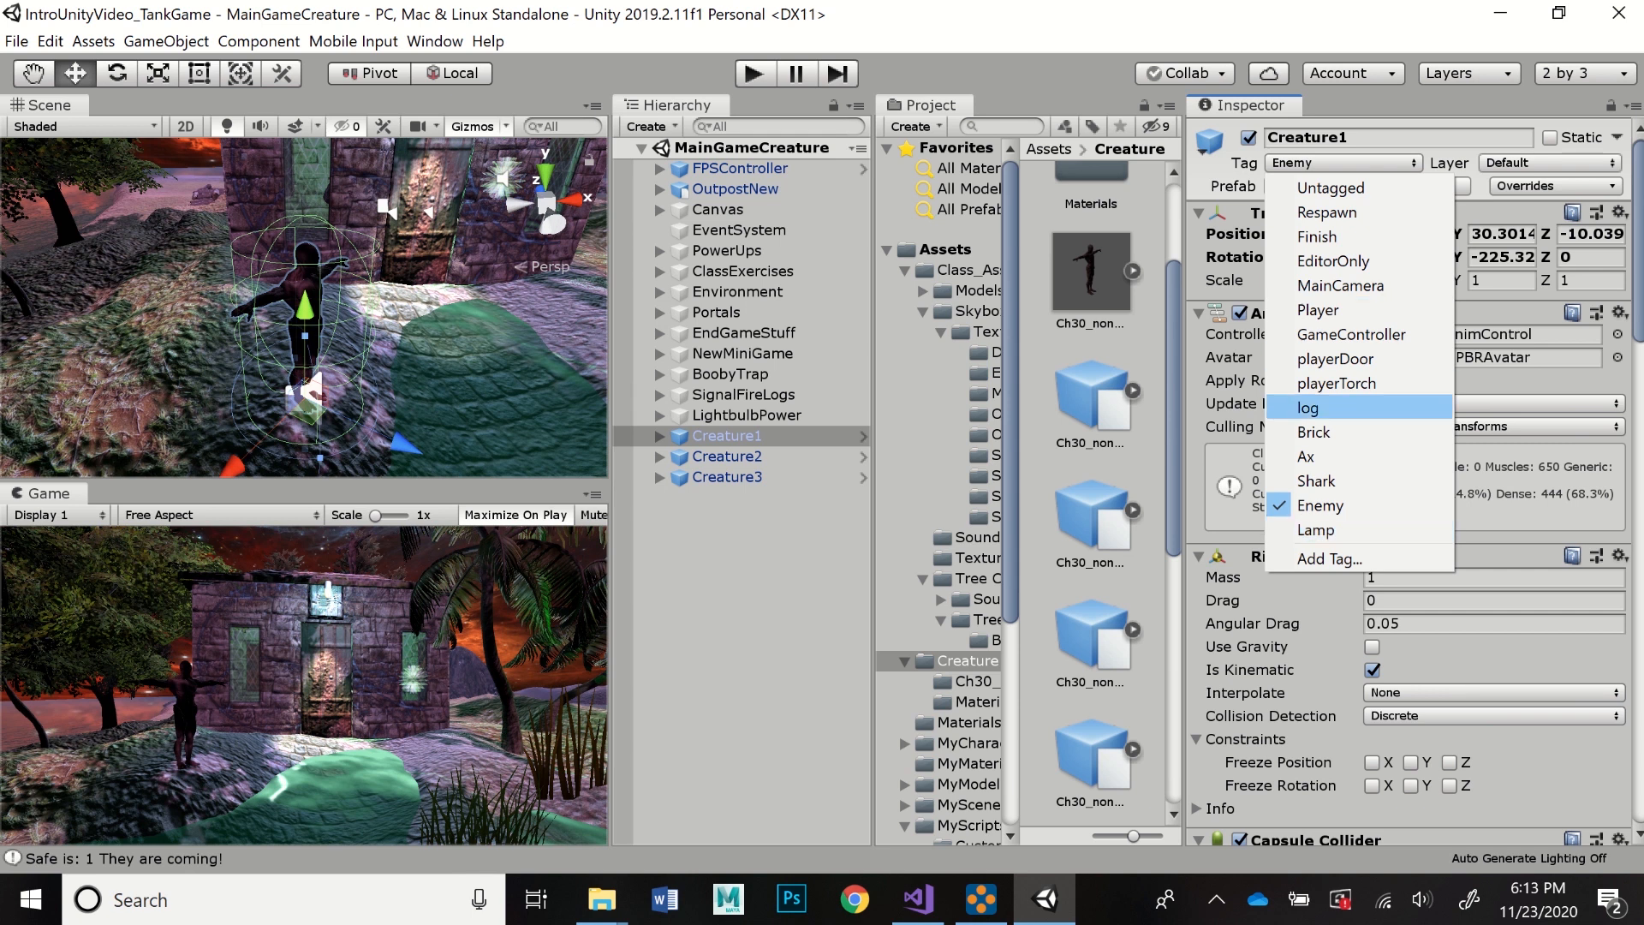
pyautogui.press('Escape')
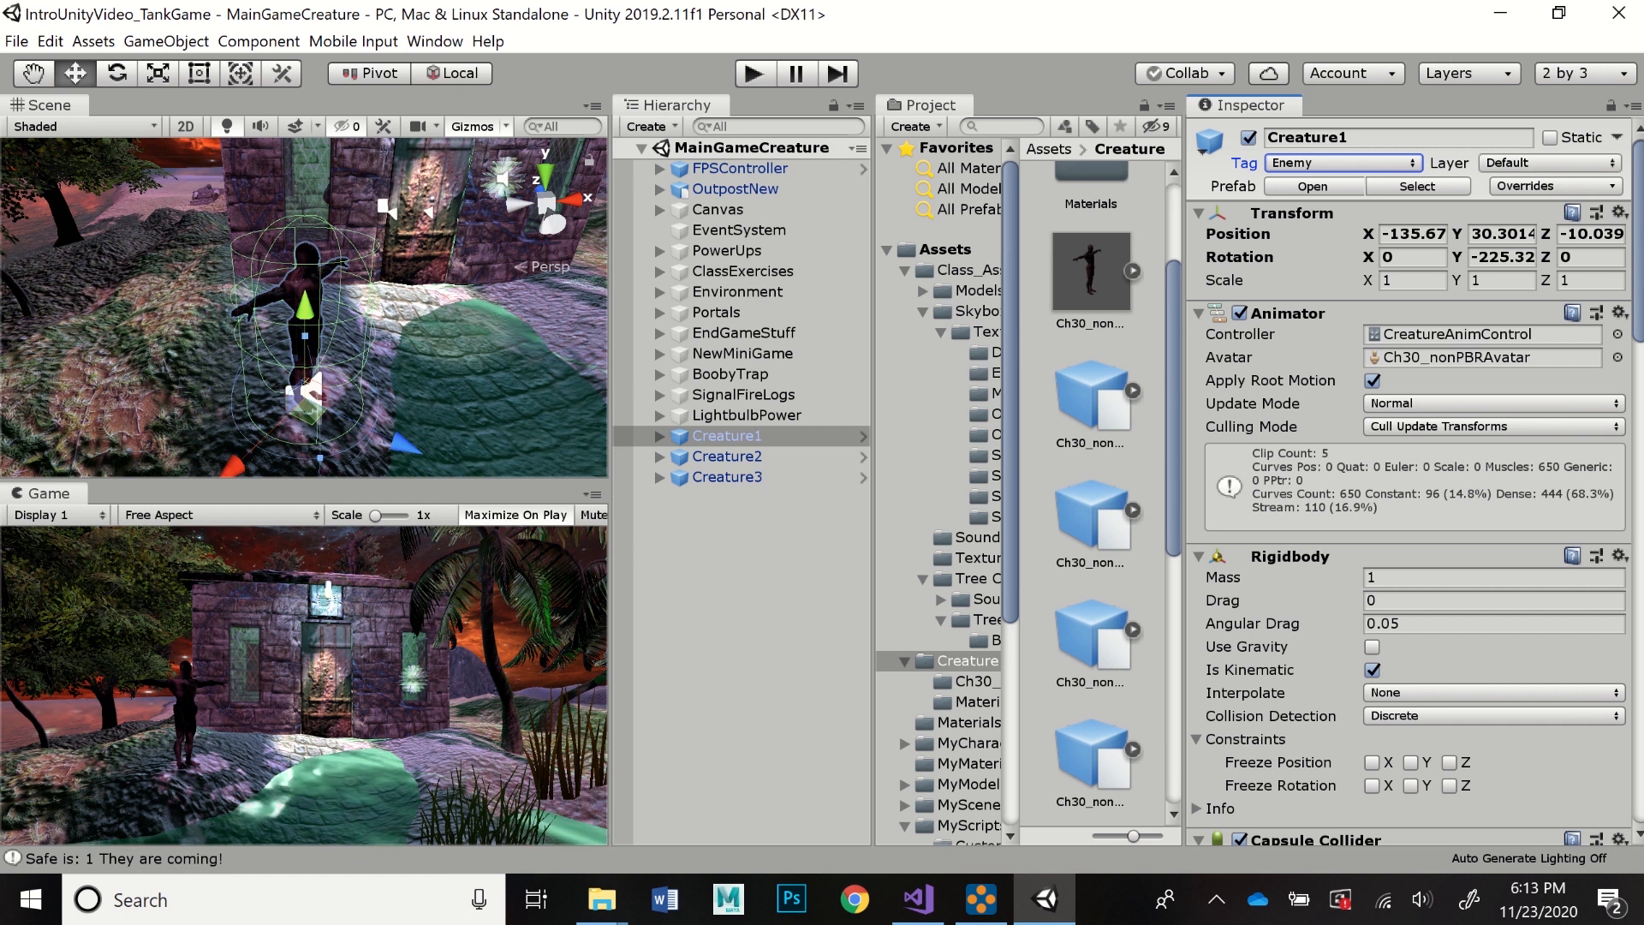
pyautogui.scroll(-6, 1409, 480)
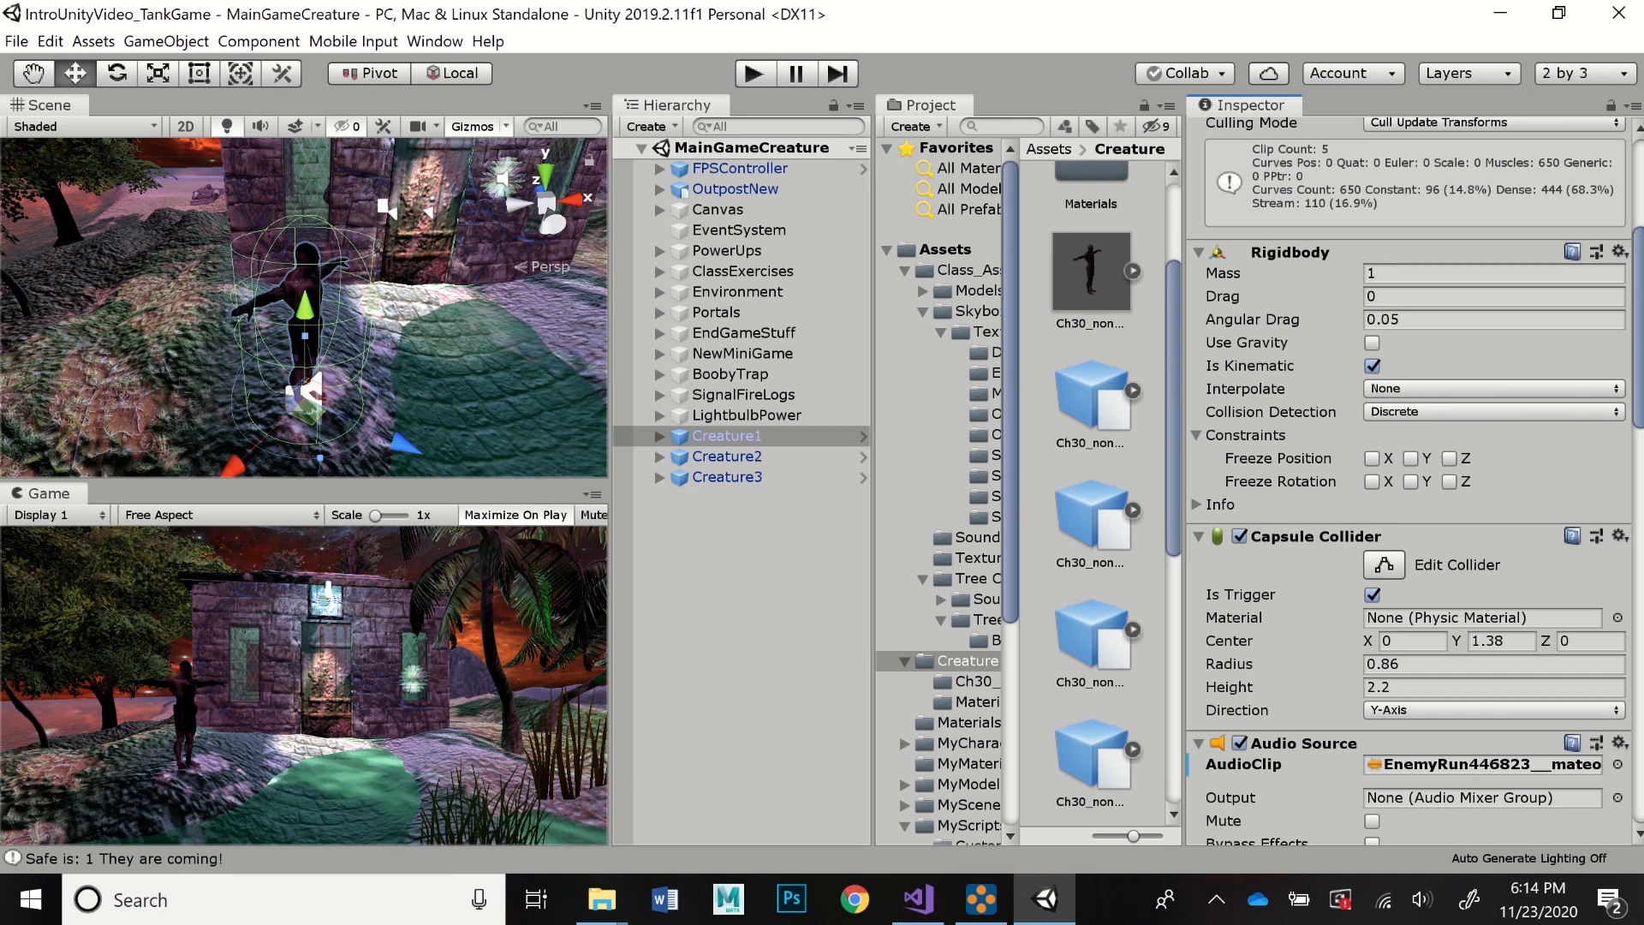
pyautogui.scroll(-3, 1408, 479)
pyautogui.scroll(-2, 1408, 480)
pyautogui.scroll(4, 1409, 480)
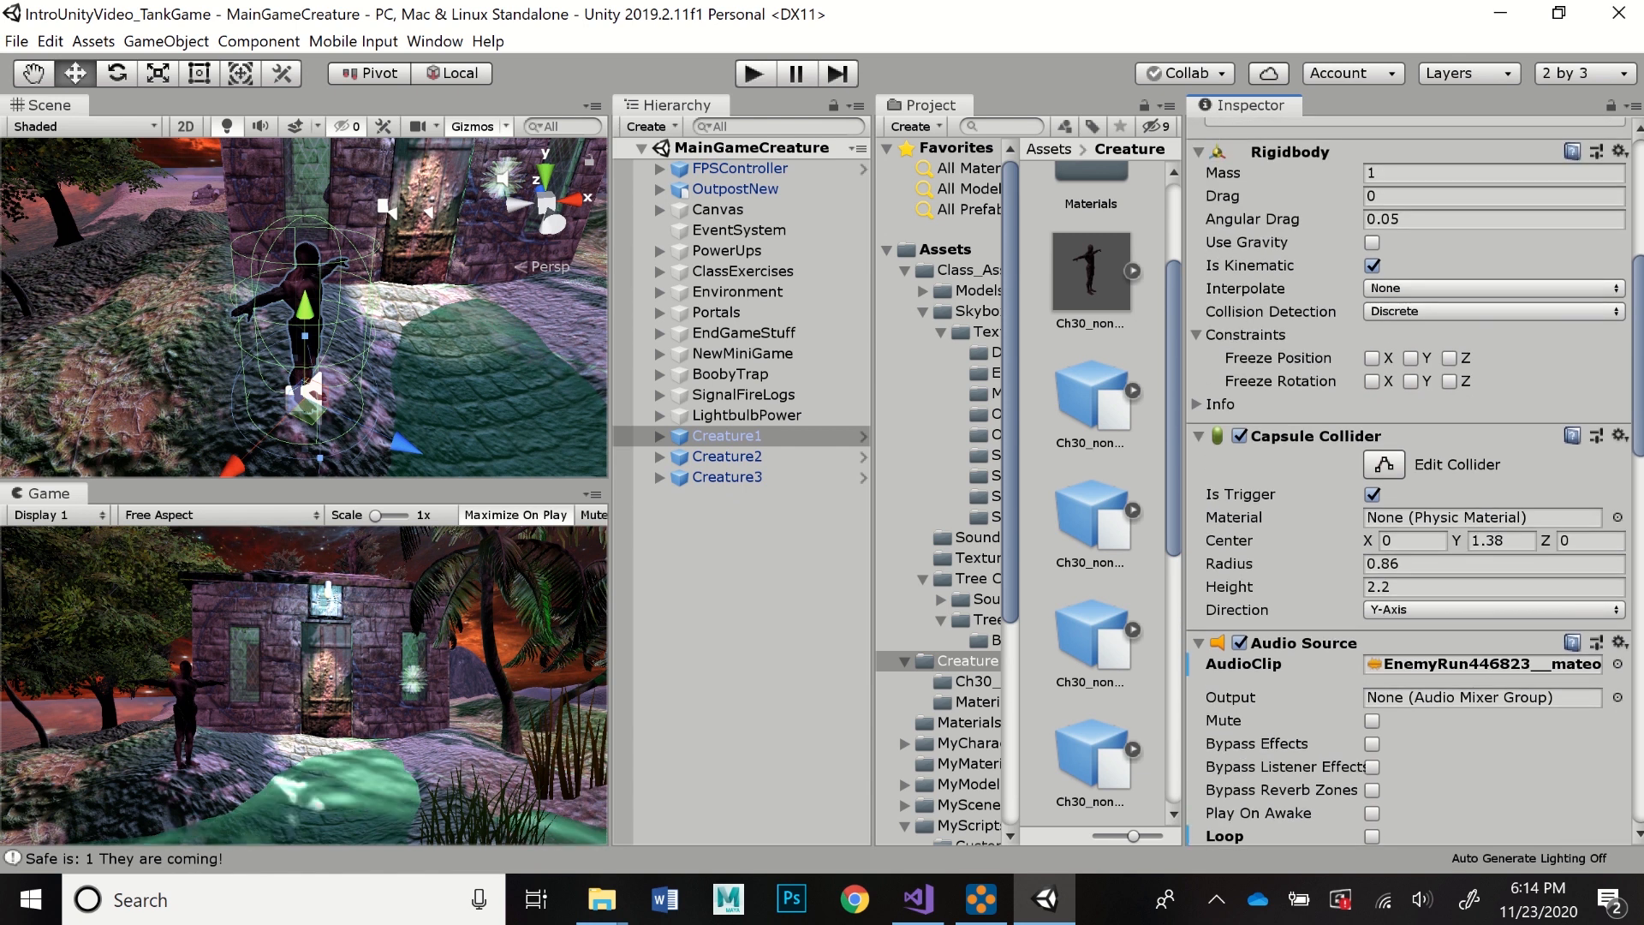
pyautogui.scroll(-3, 1409, 479)
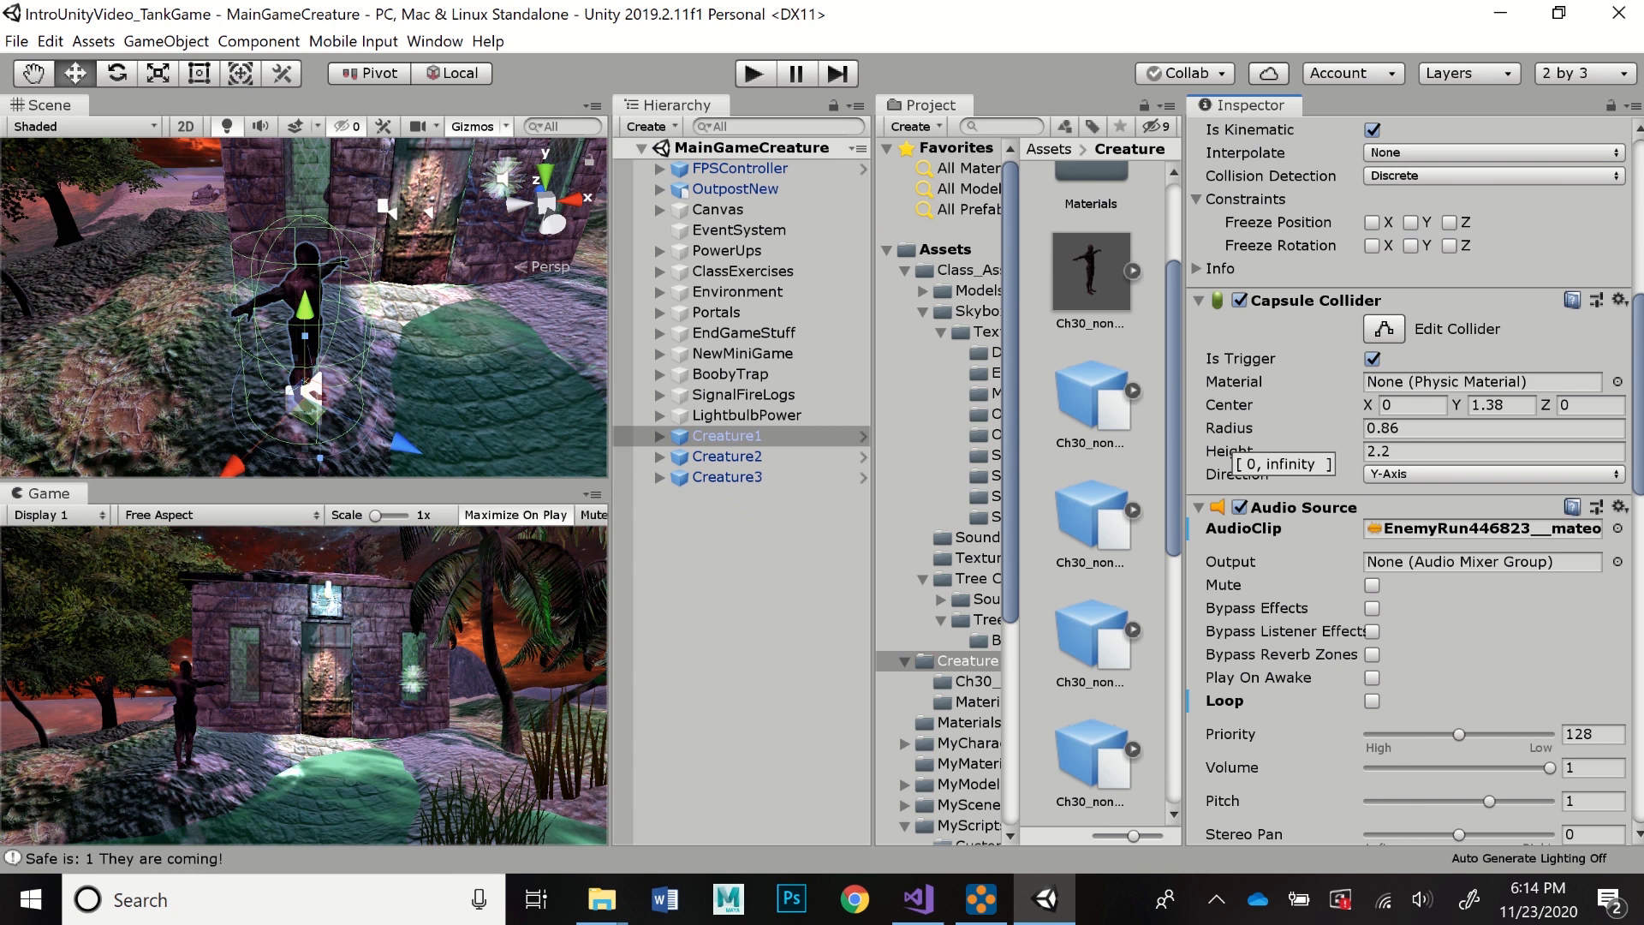
# - Review Creature1's Audio Source 3D sound settings, Follow Nav Mesh script and Nav Mesh Agent settings
pyautogui.scroll(-5, 1242, 450)
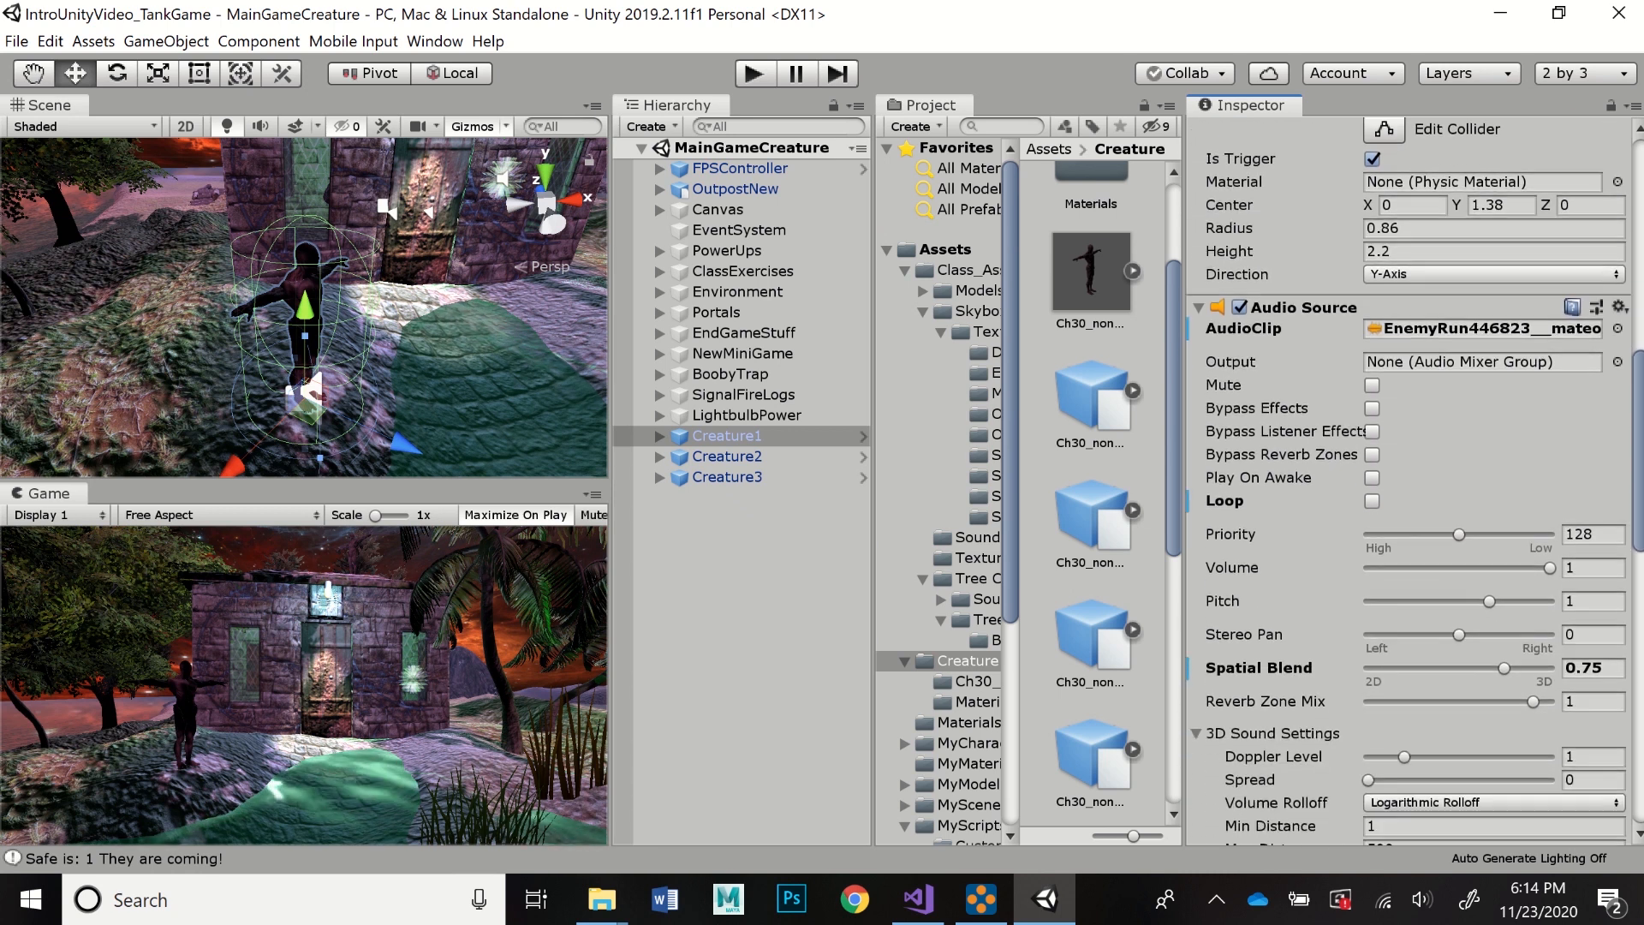
pyautogui.scroll(-1, 1409, 480)
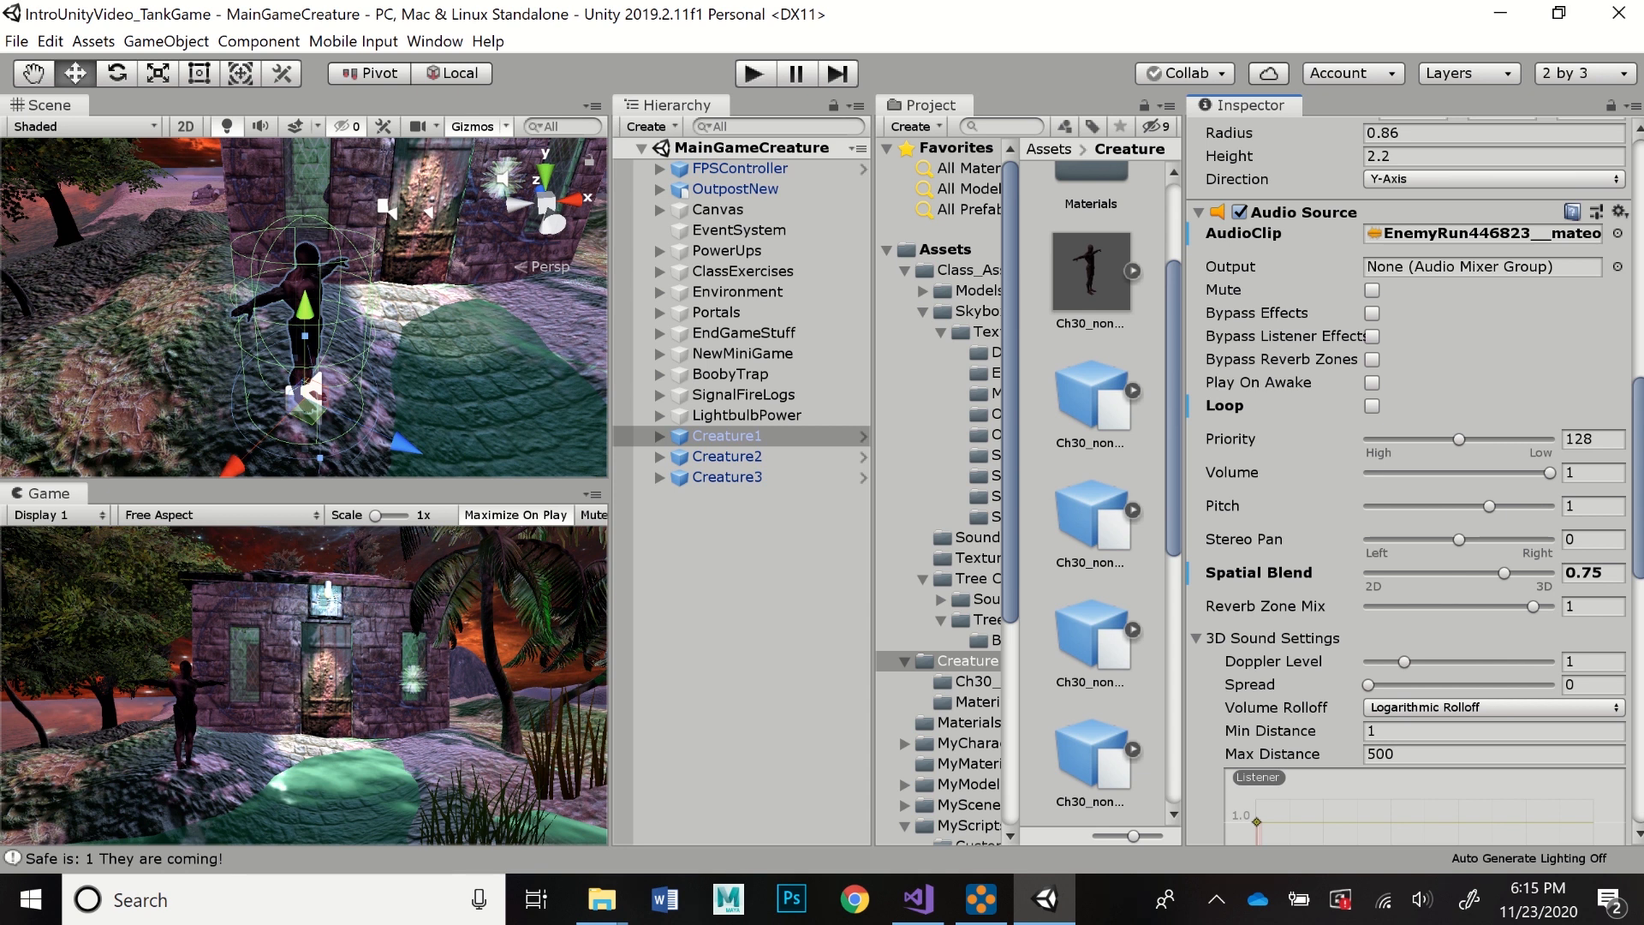
pyautogui.scroll(-3, 1408, 479)
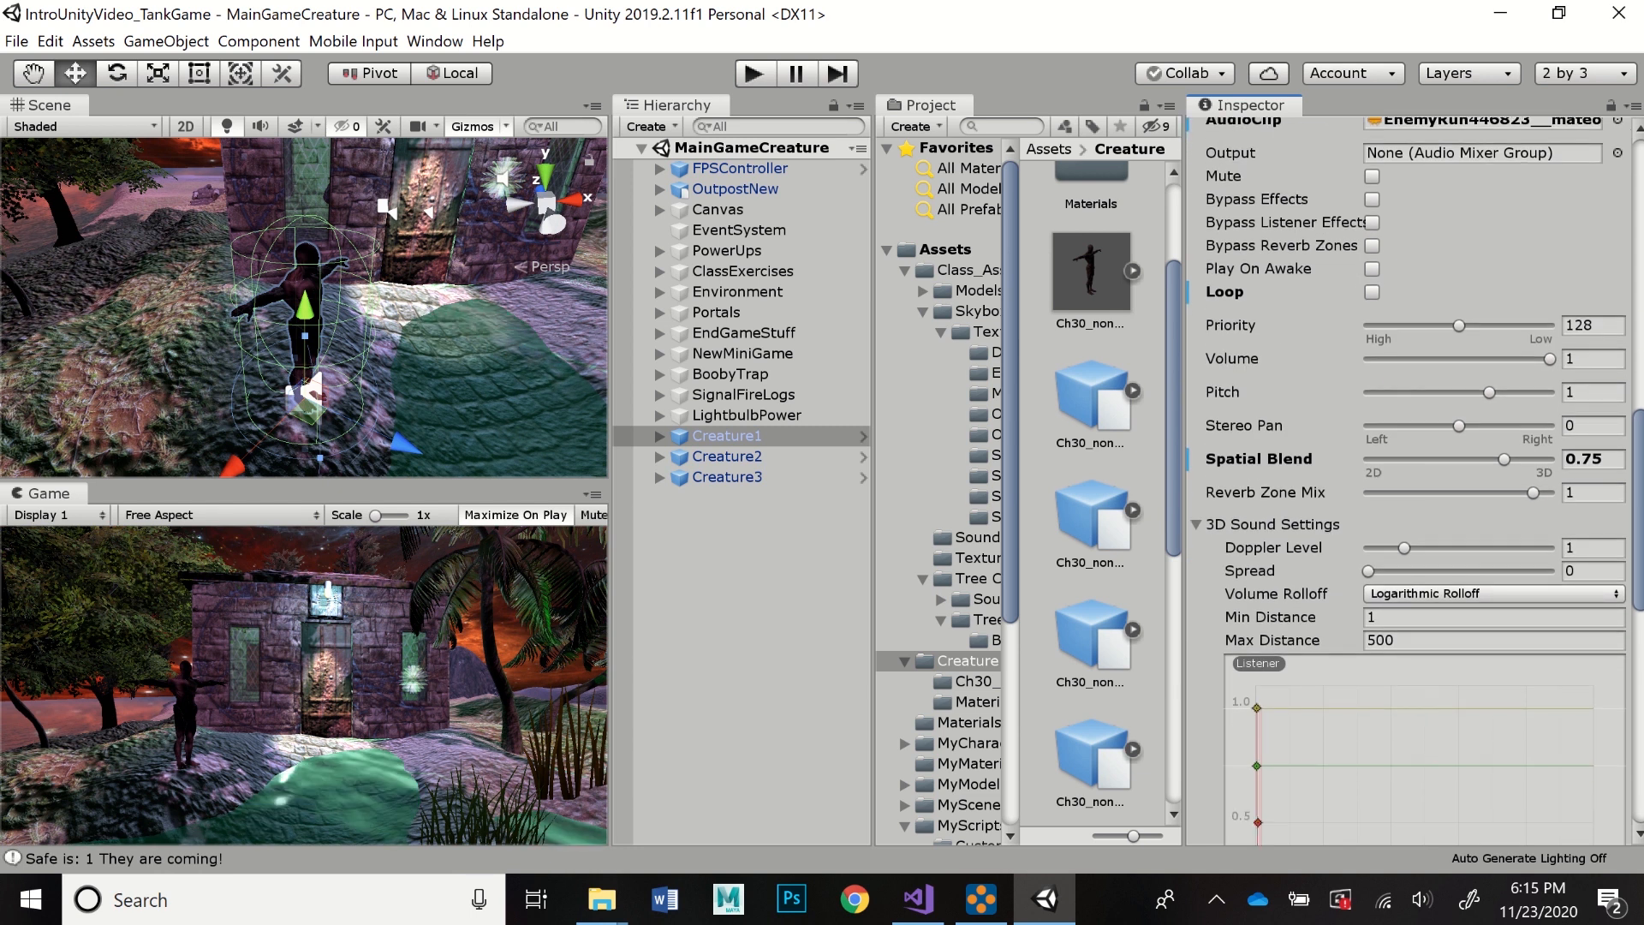
pyautogui.scroll(-12, 1408, 479)
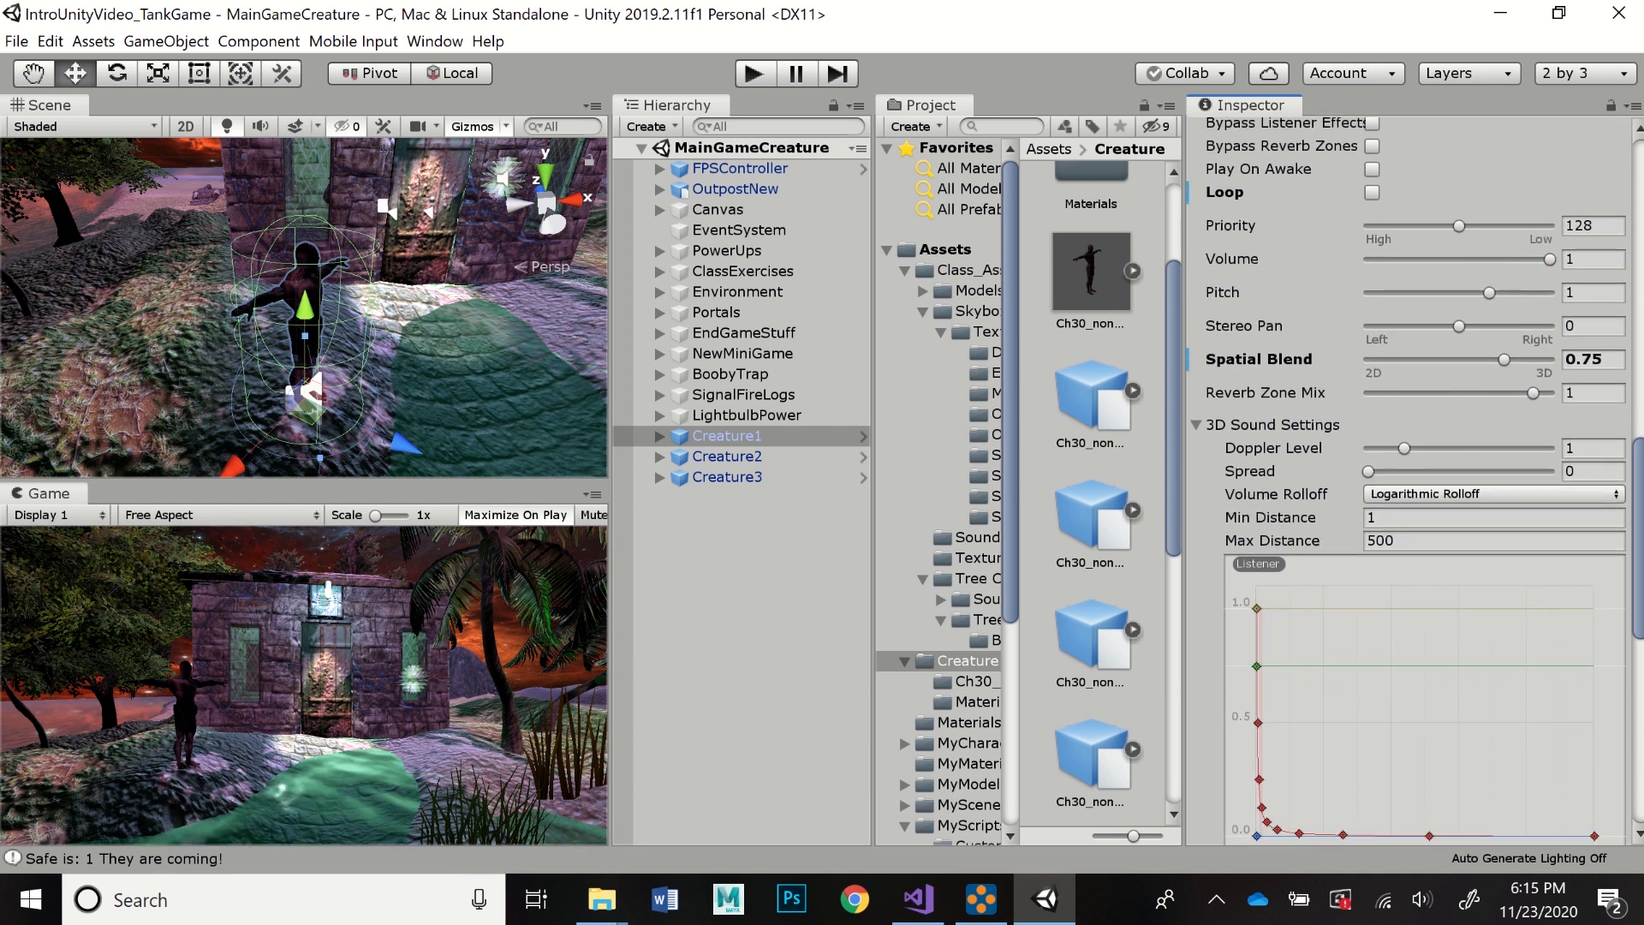
pyautogui.scroll(-5, 1408, 480)
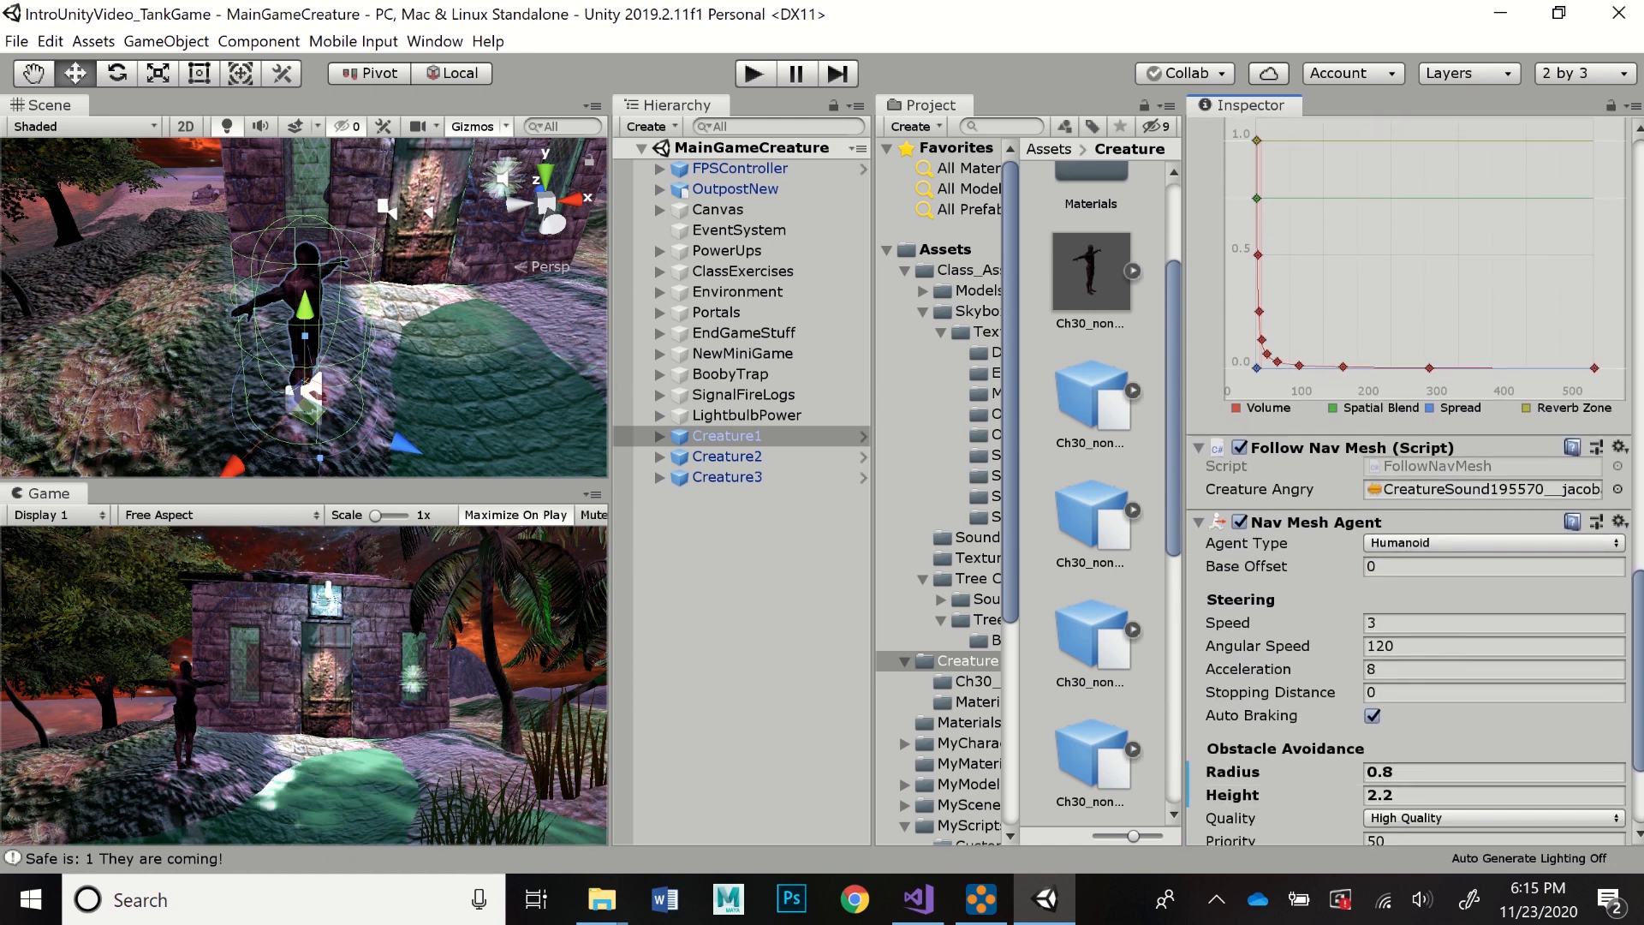
pyautogui.scroll(-2, 1409, 479)
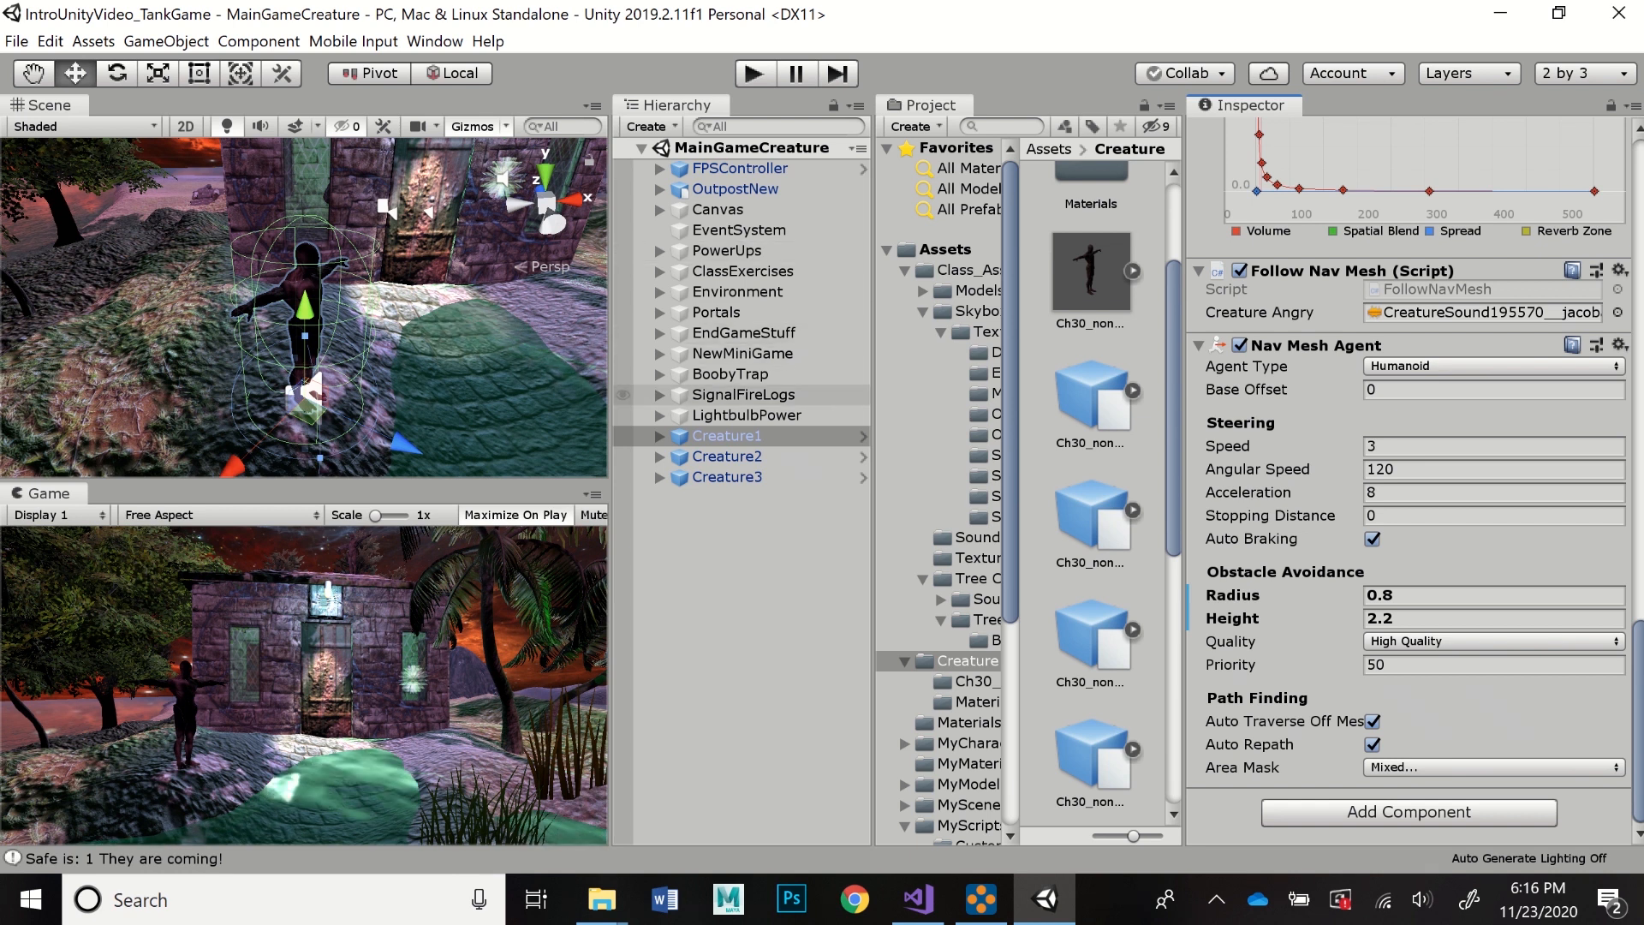
# - Expand Creature1's bone hierarchy from the hips through the spine to the head, and inspect the RaySearching object's Enemy Look script
pyautogui.click(659, 437)
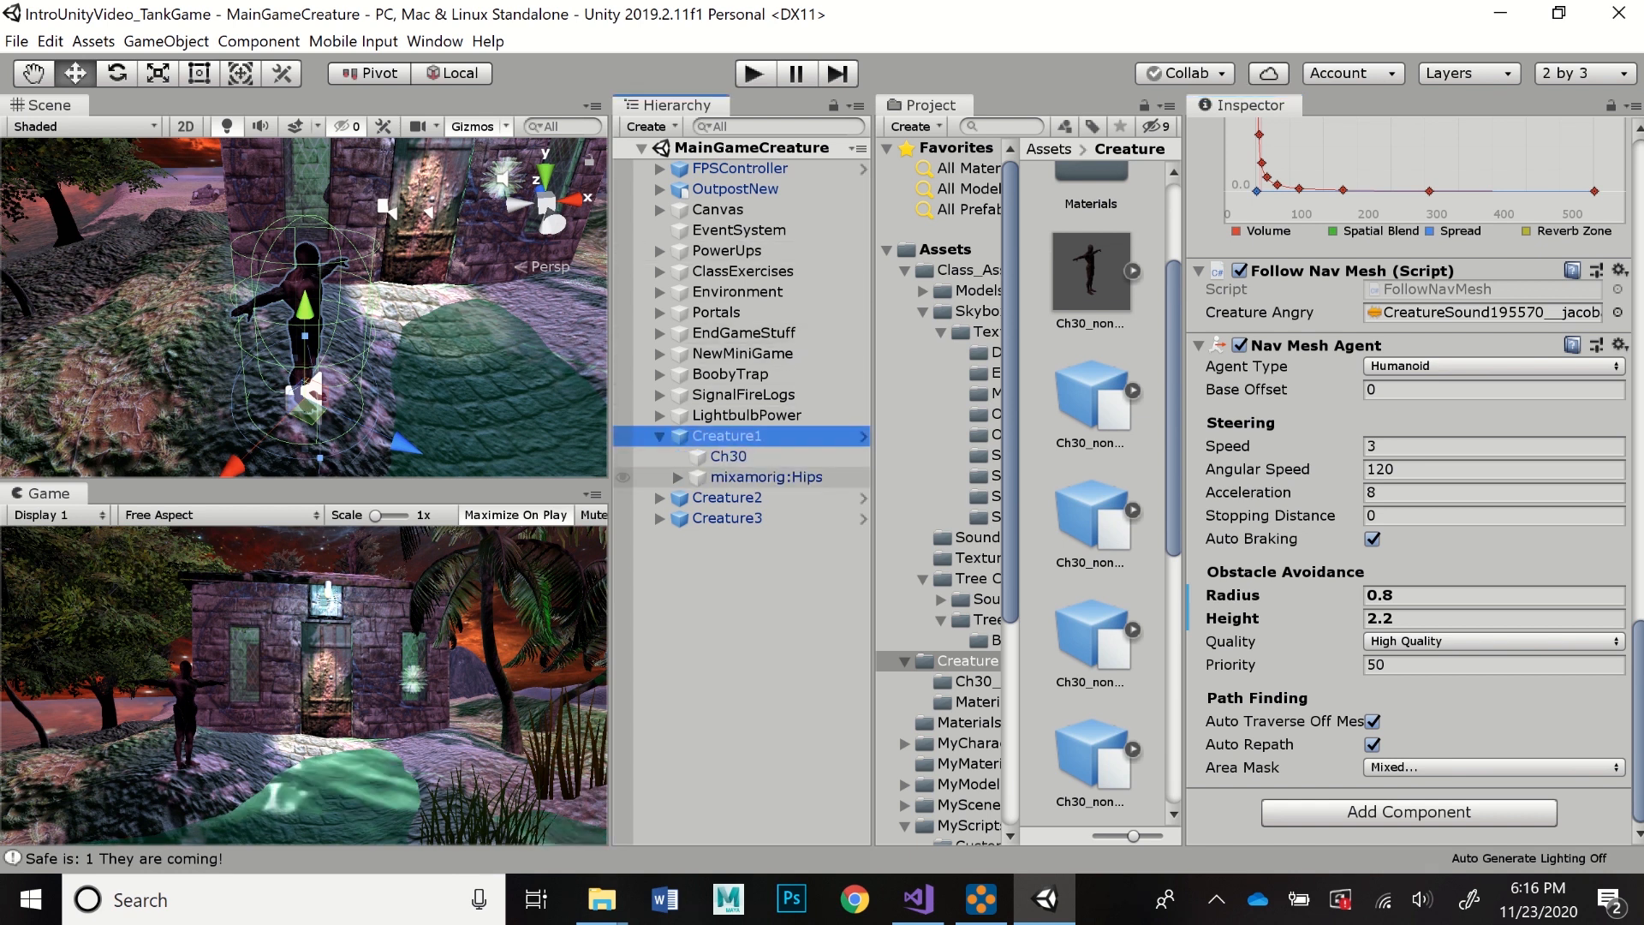
pyautogui.click(678, 477)
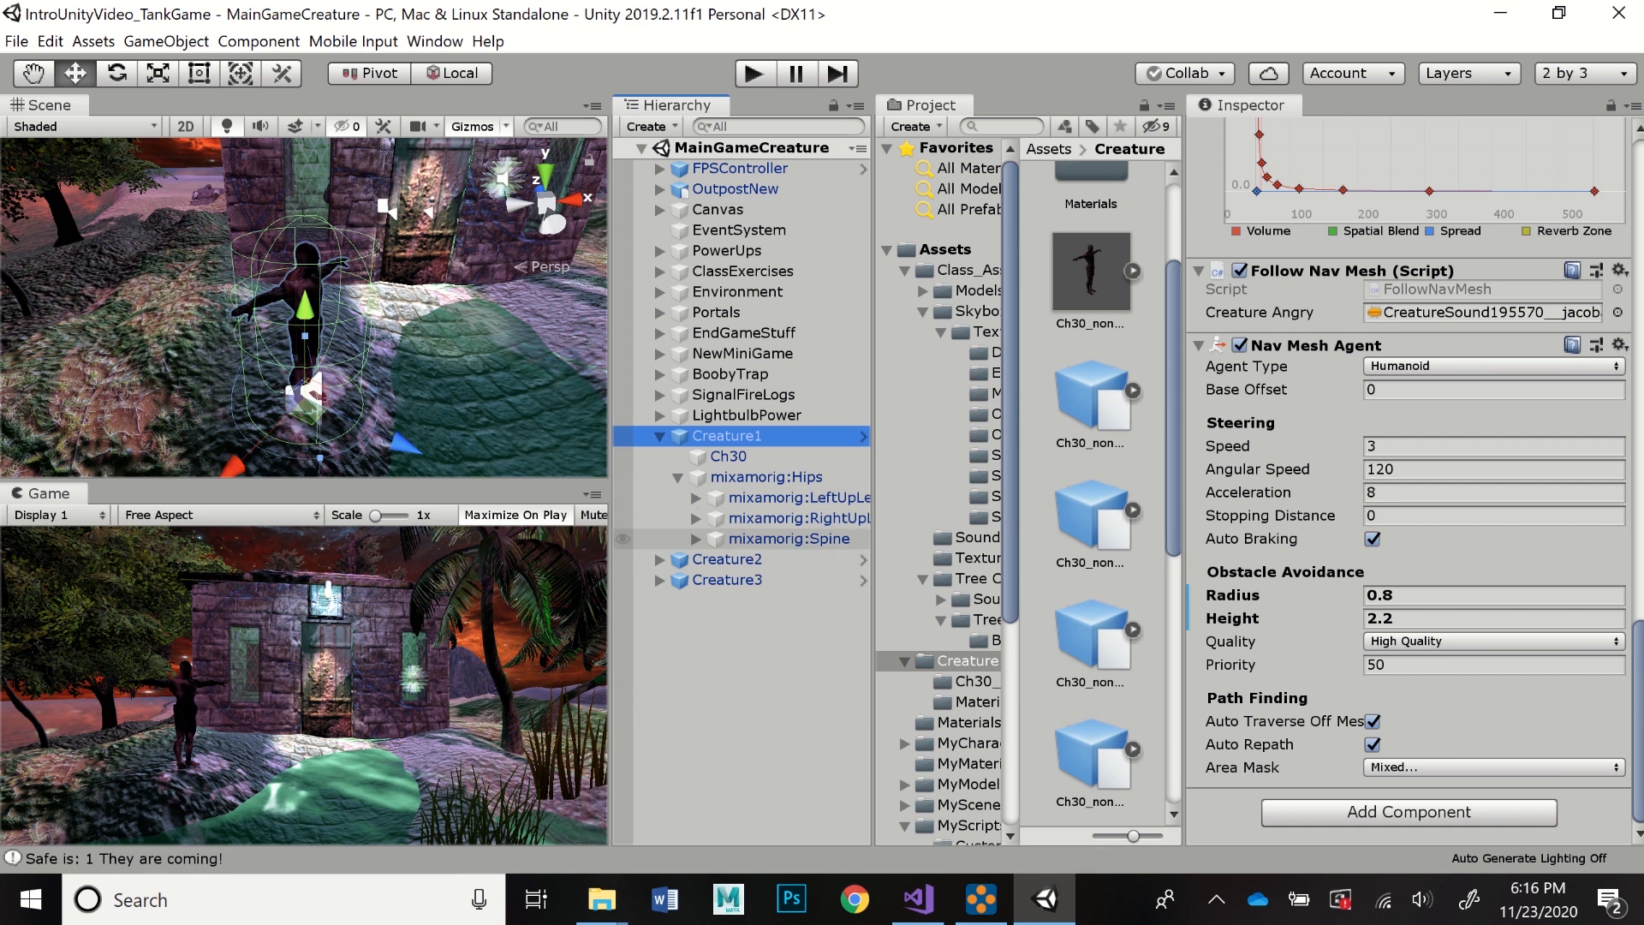
pyautogui.click(696, 539)
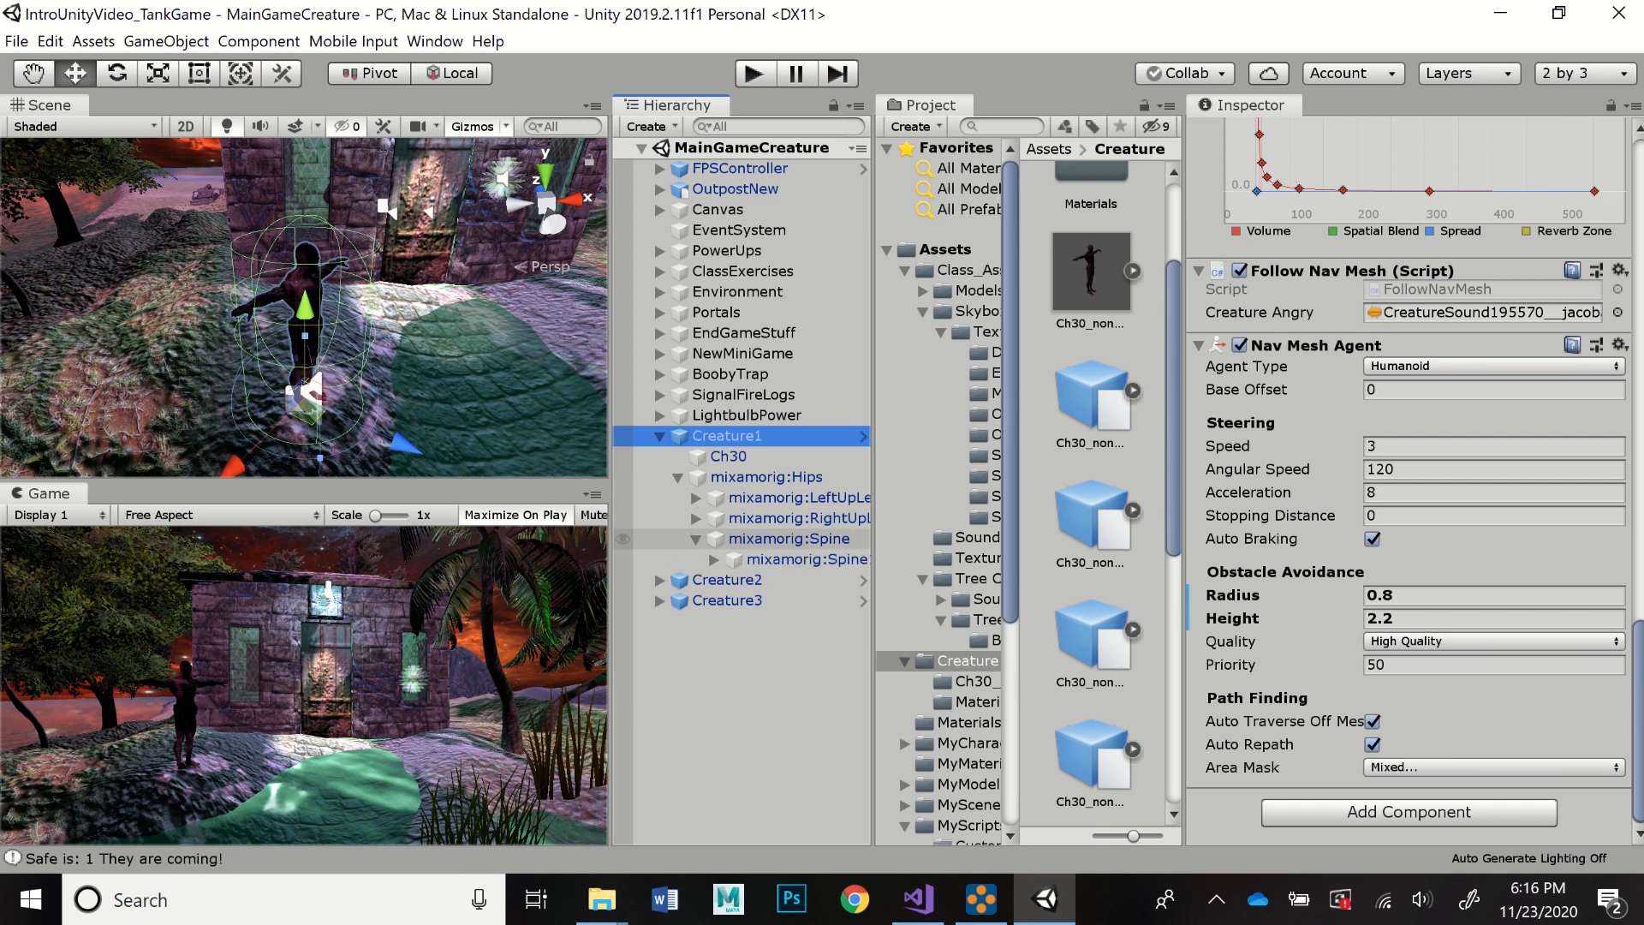
pyautogui.click(714, 559)
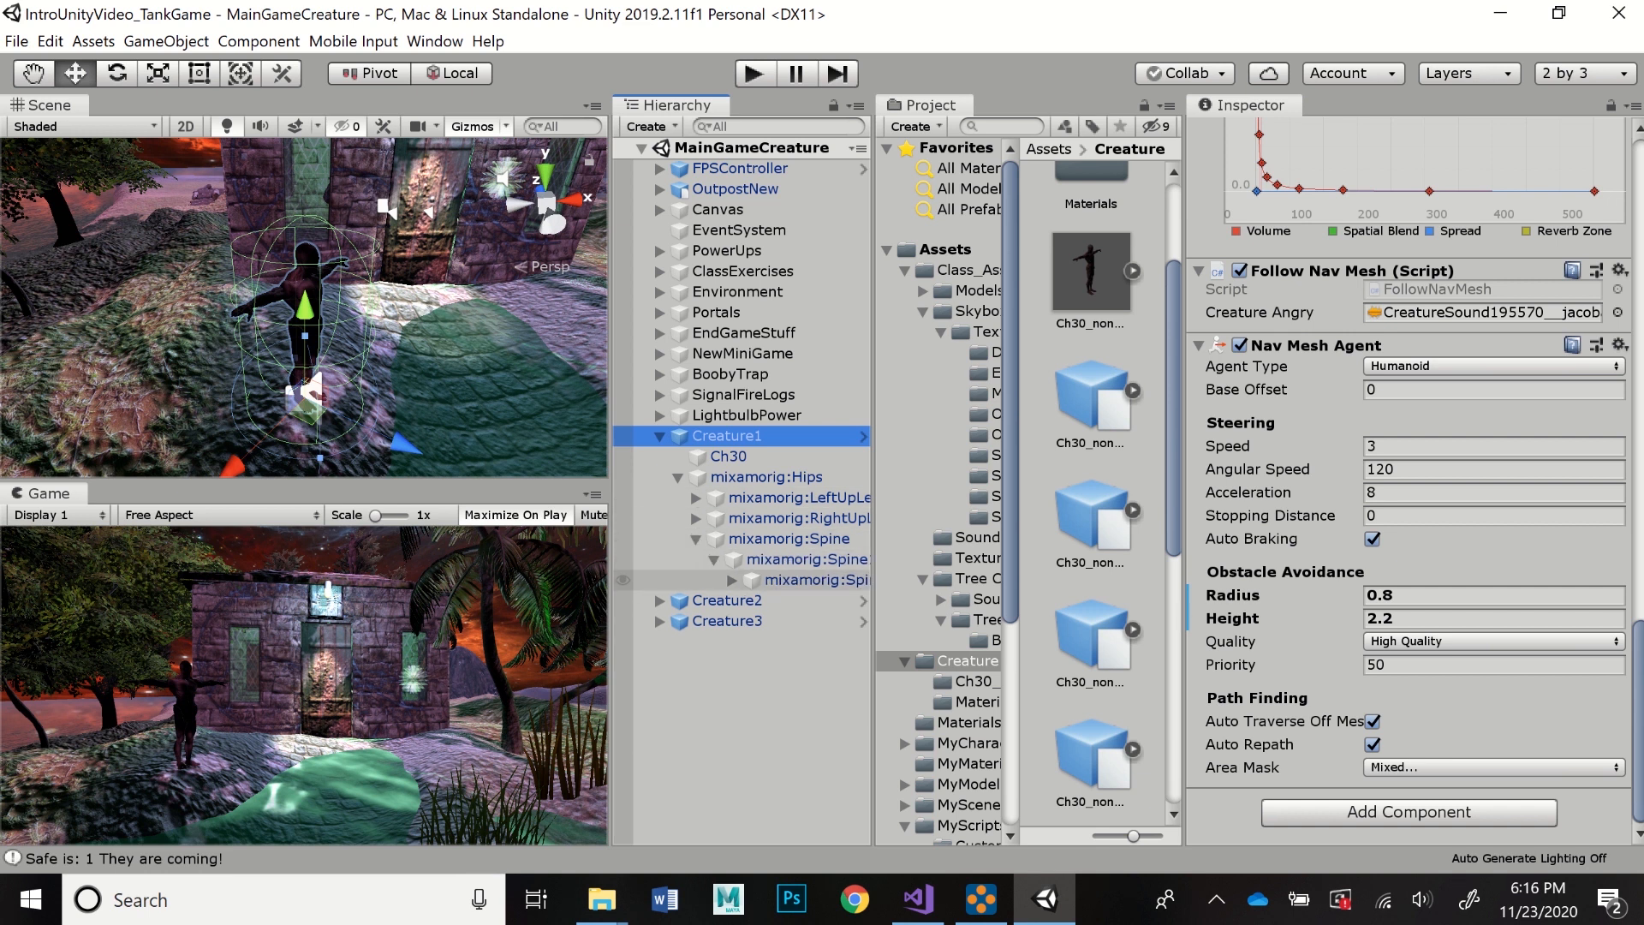
pyautogui.click(732, 580)
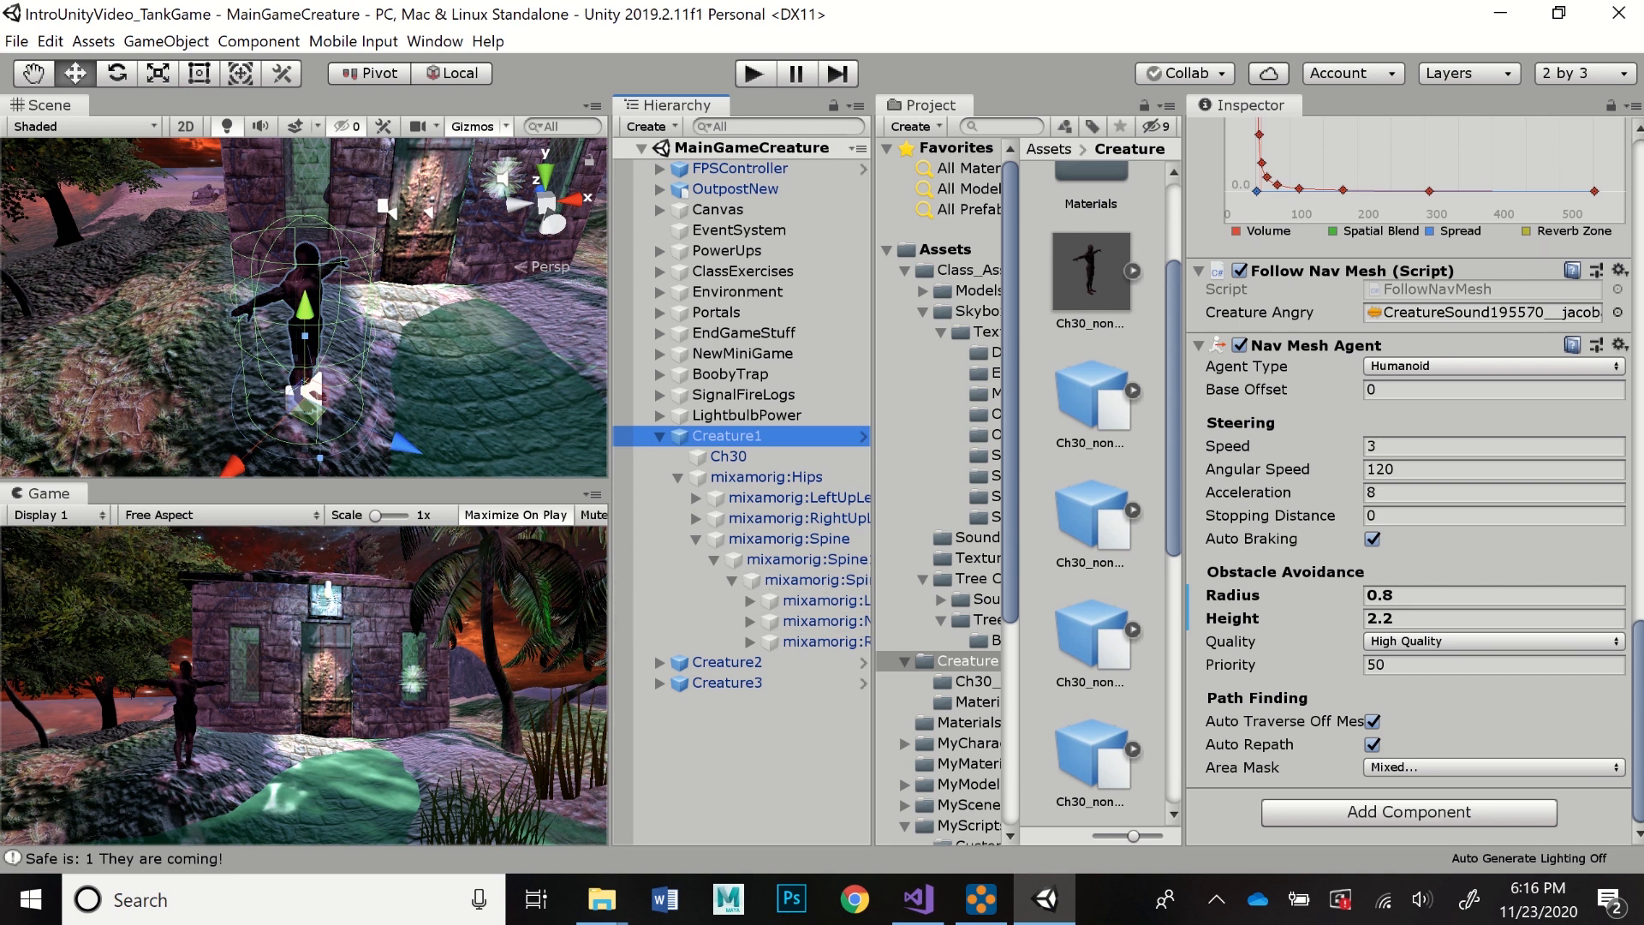
pyautogui.moveTo(874, 582); pyautogui.dragTo(929, 582)
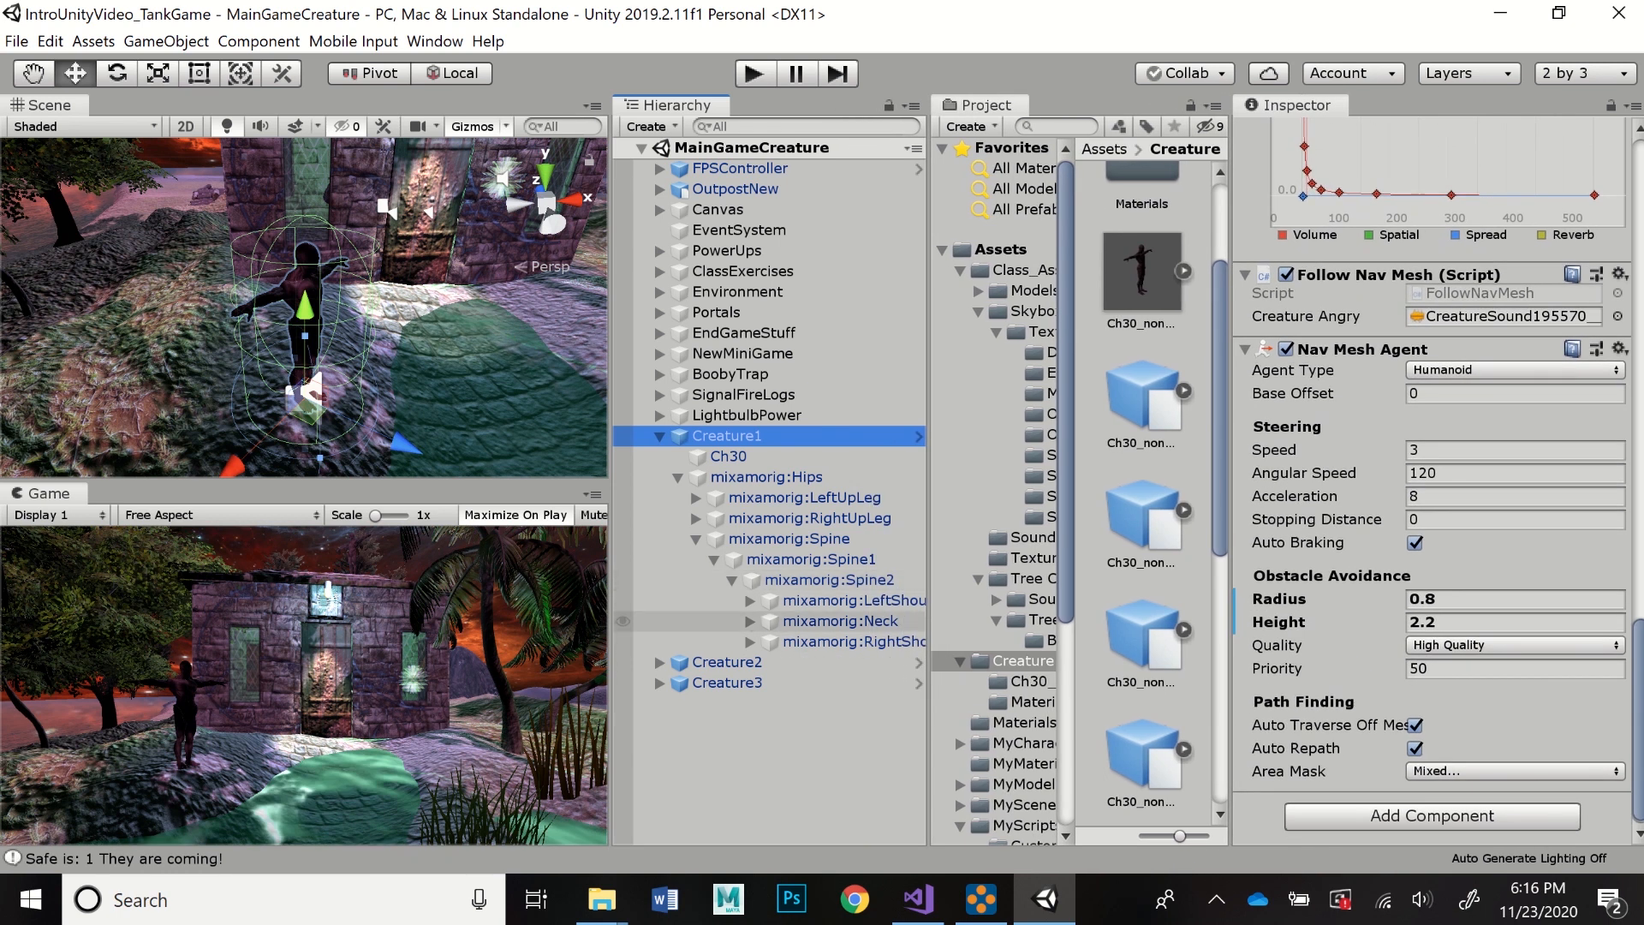
pyautogui.click(750, 620)
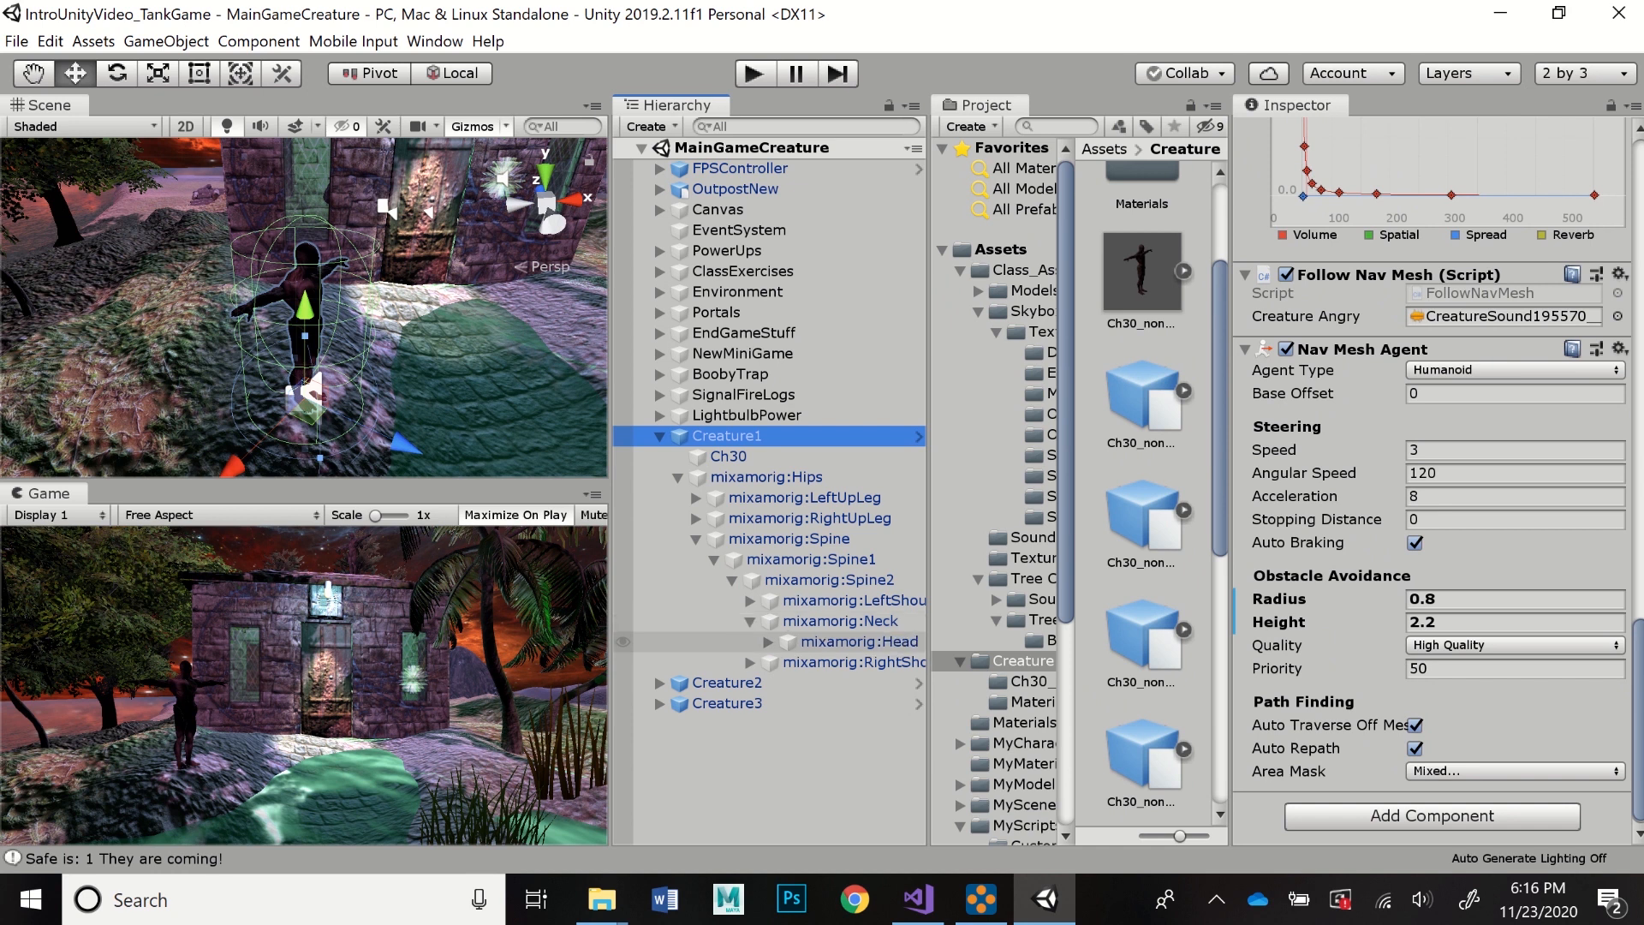
pyautogui.click(768, 641)
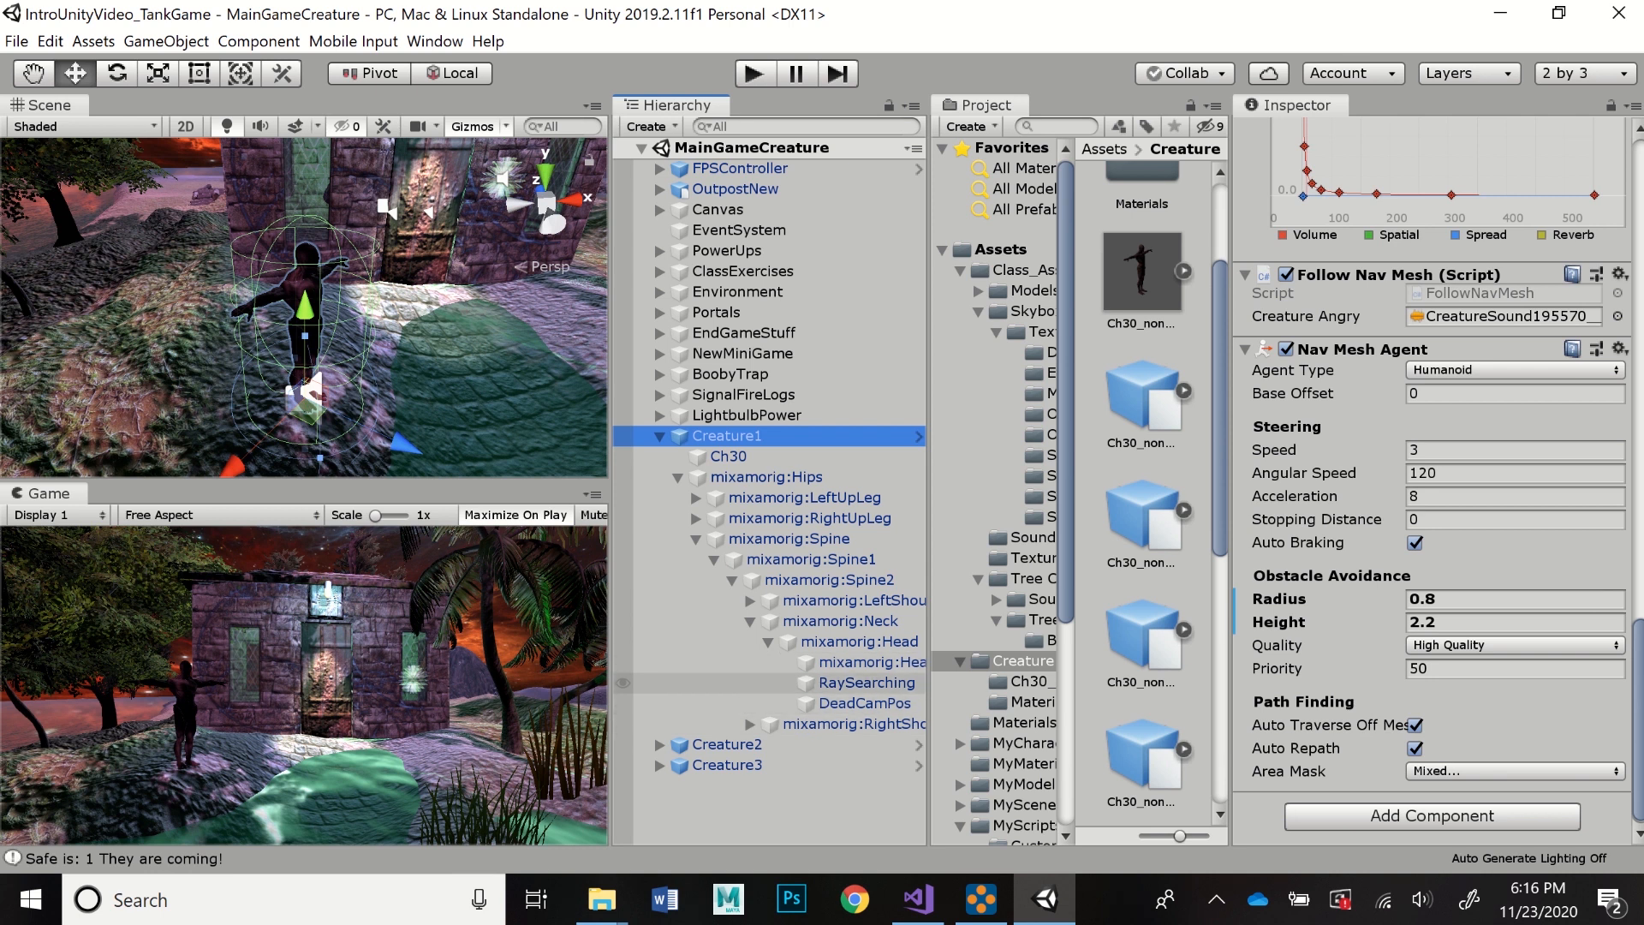
pyautogui.click(867, 683)
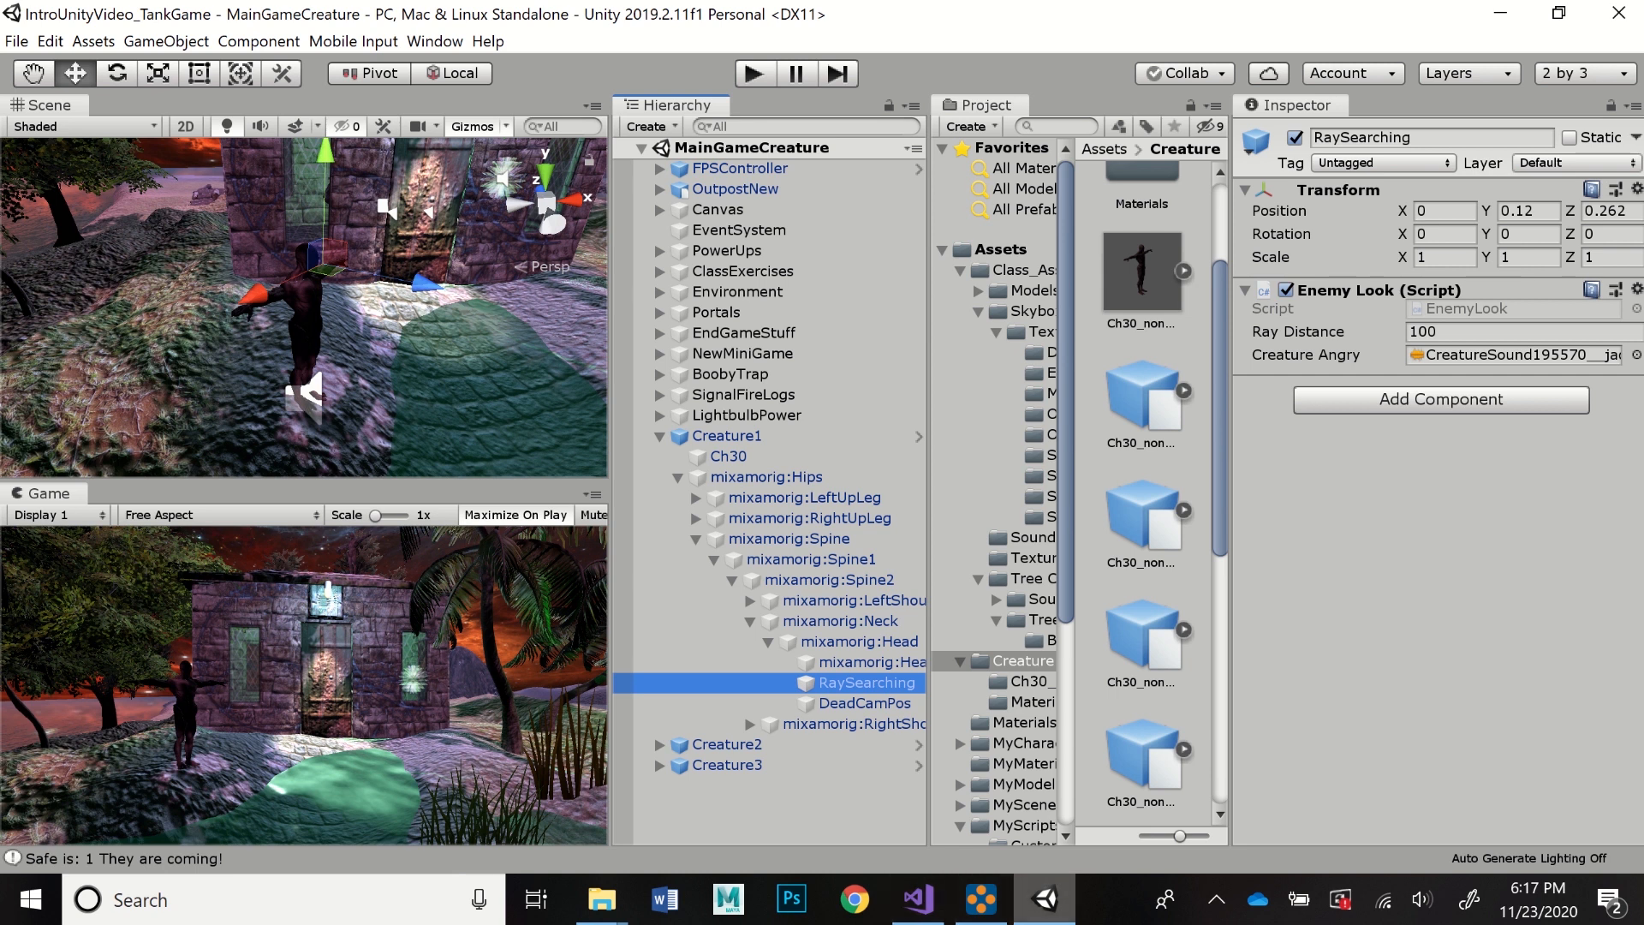
# - Switch to Visual Studio and examine the variable declarations in EnemyLook.cs
pyautogui.click(918, 899)
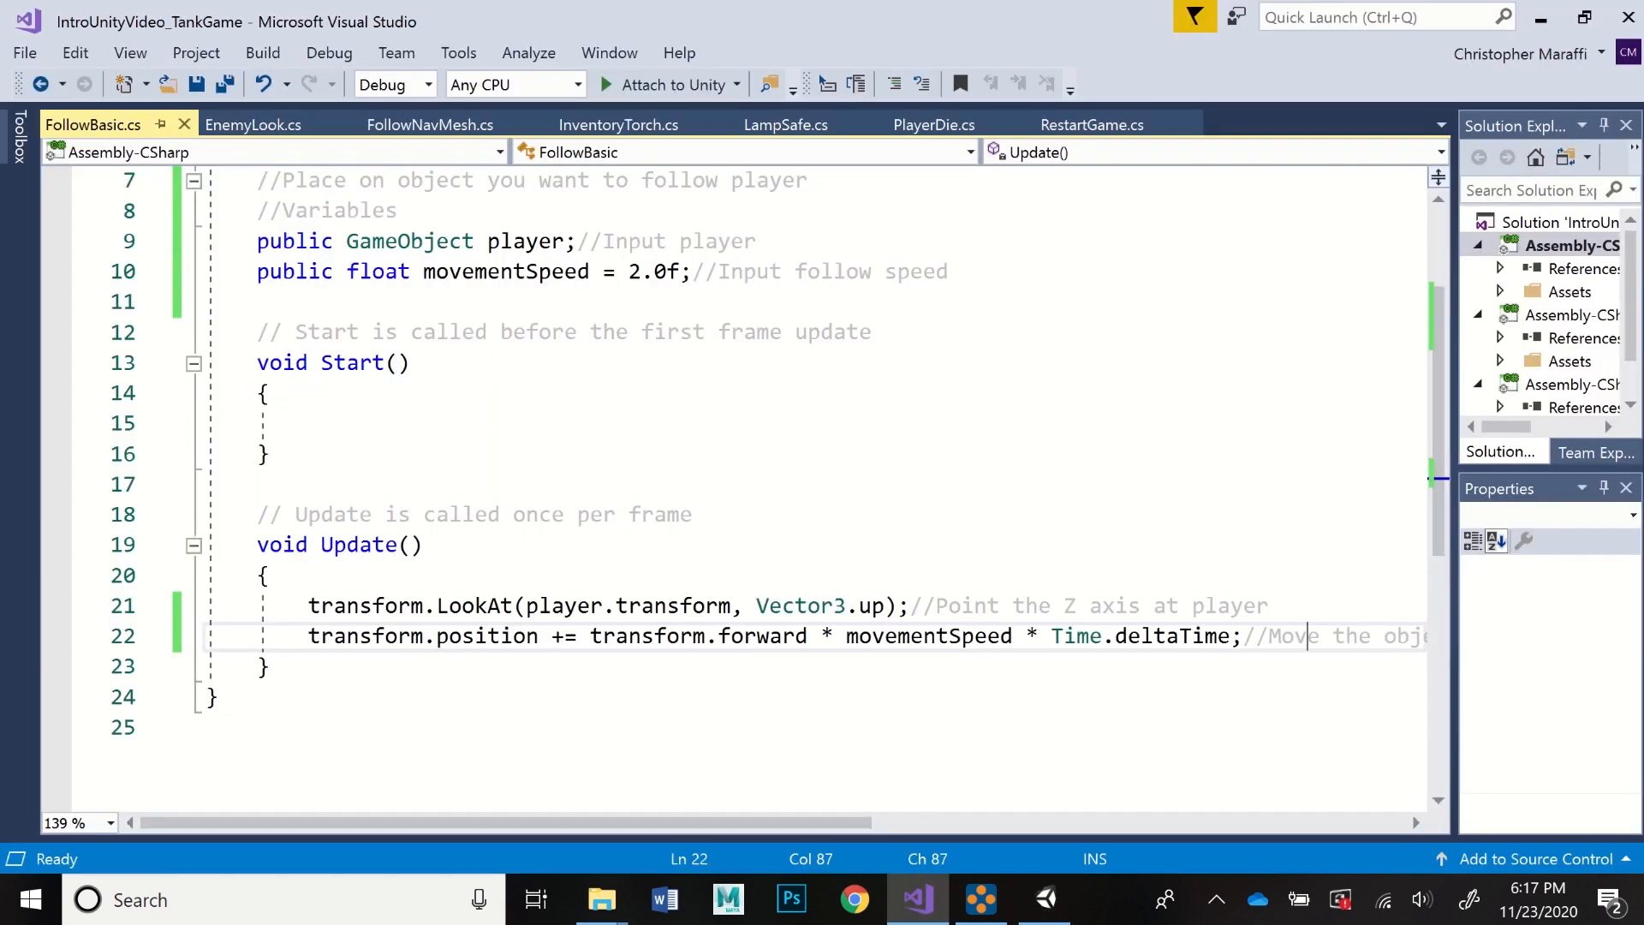
pyautogui.click(254, 124)
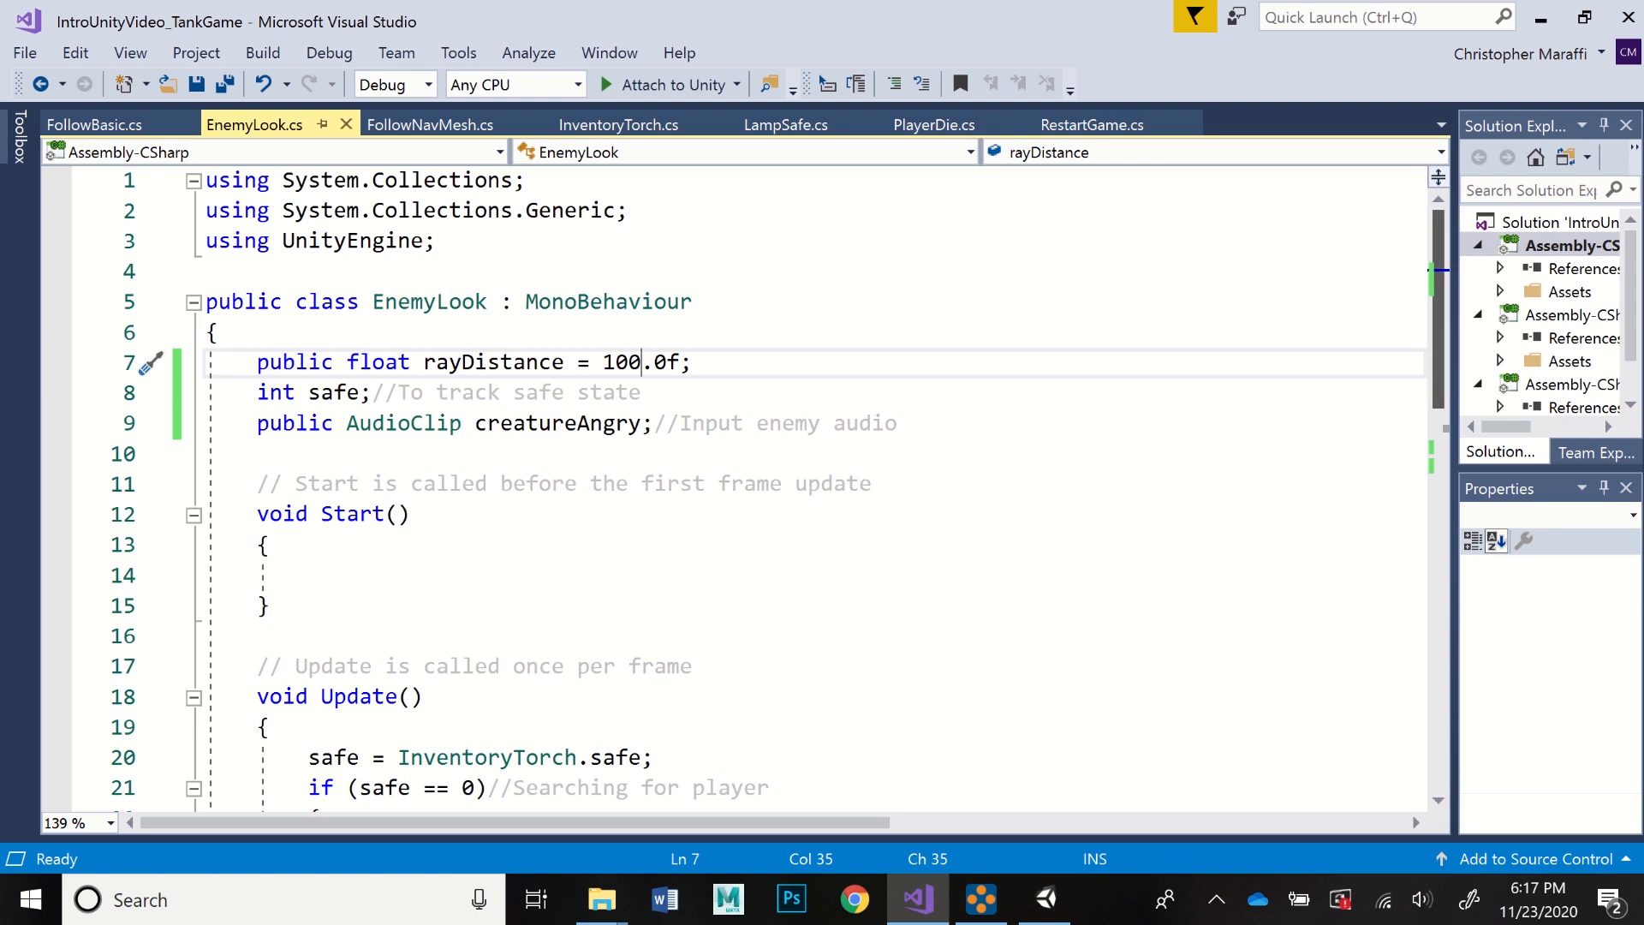
pyautogui.scroll(-1, 778, 488)
pyautogui.scroll(-1, 778, 488)
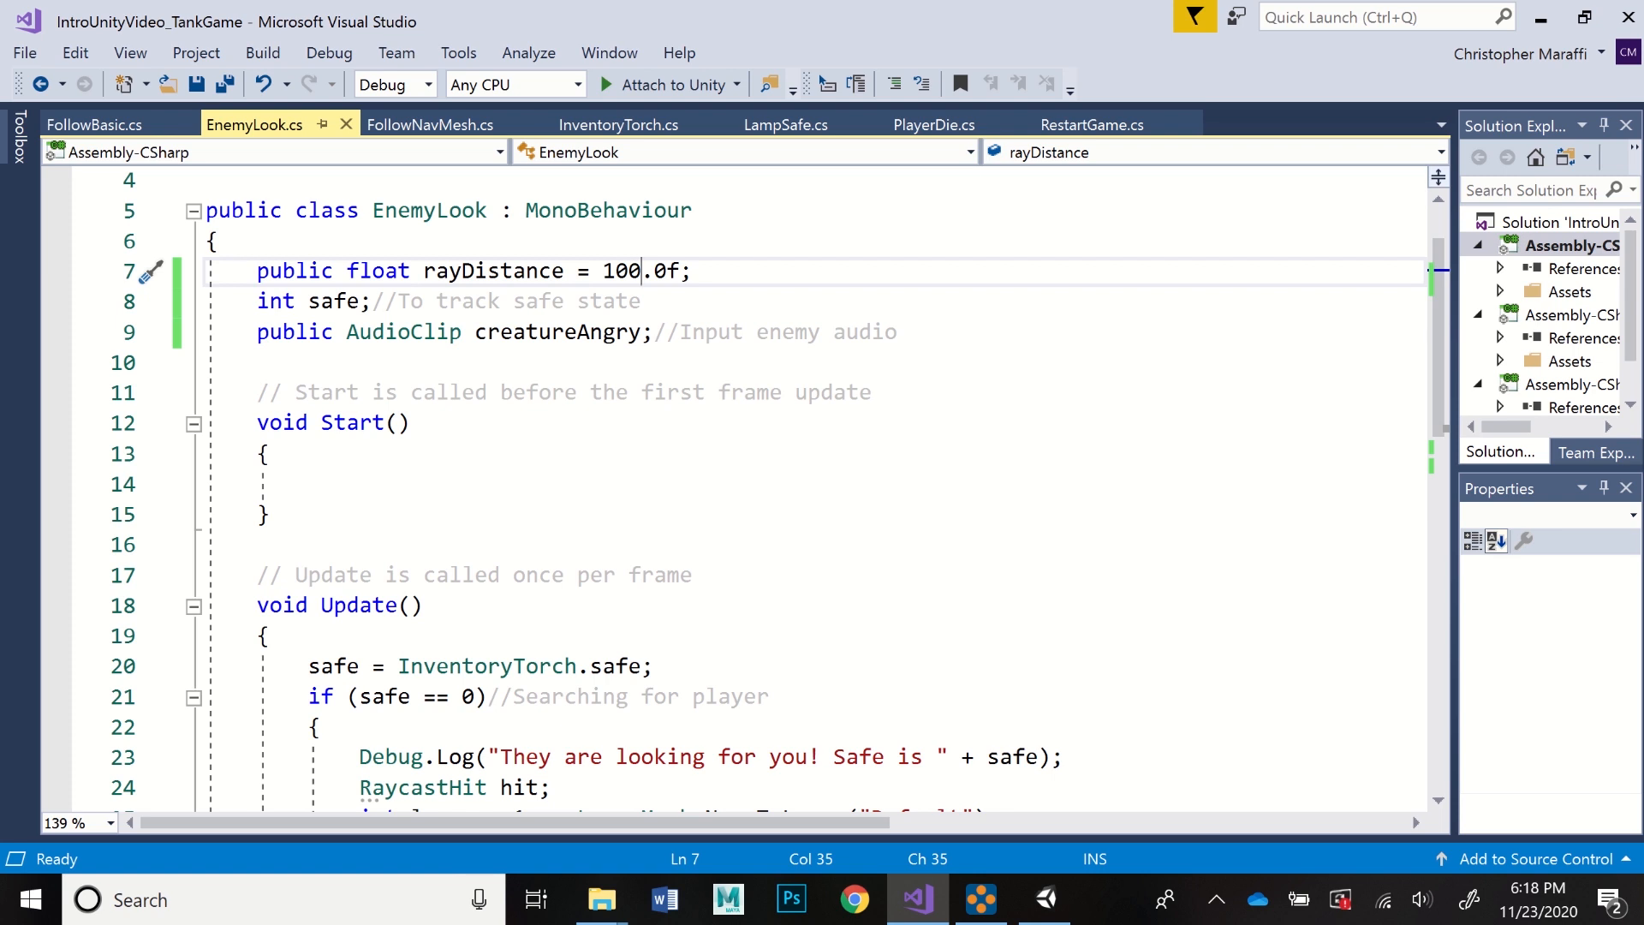
pyautogui.click(654, 332)
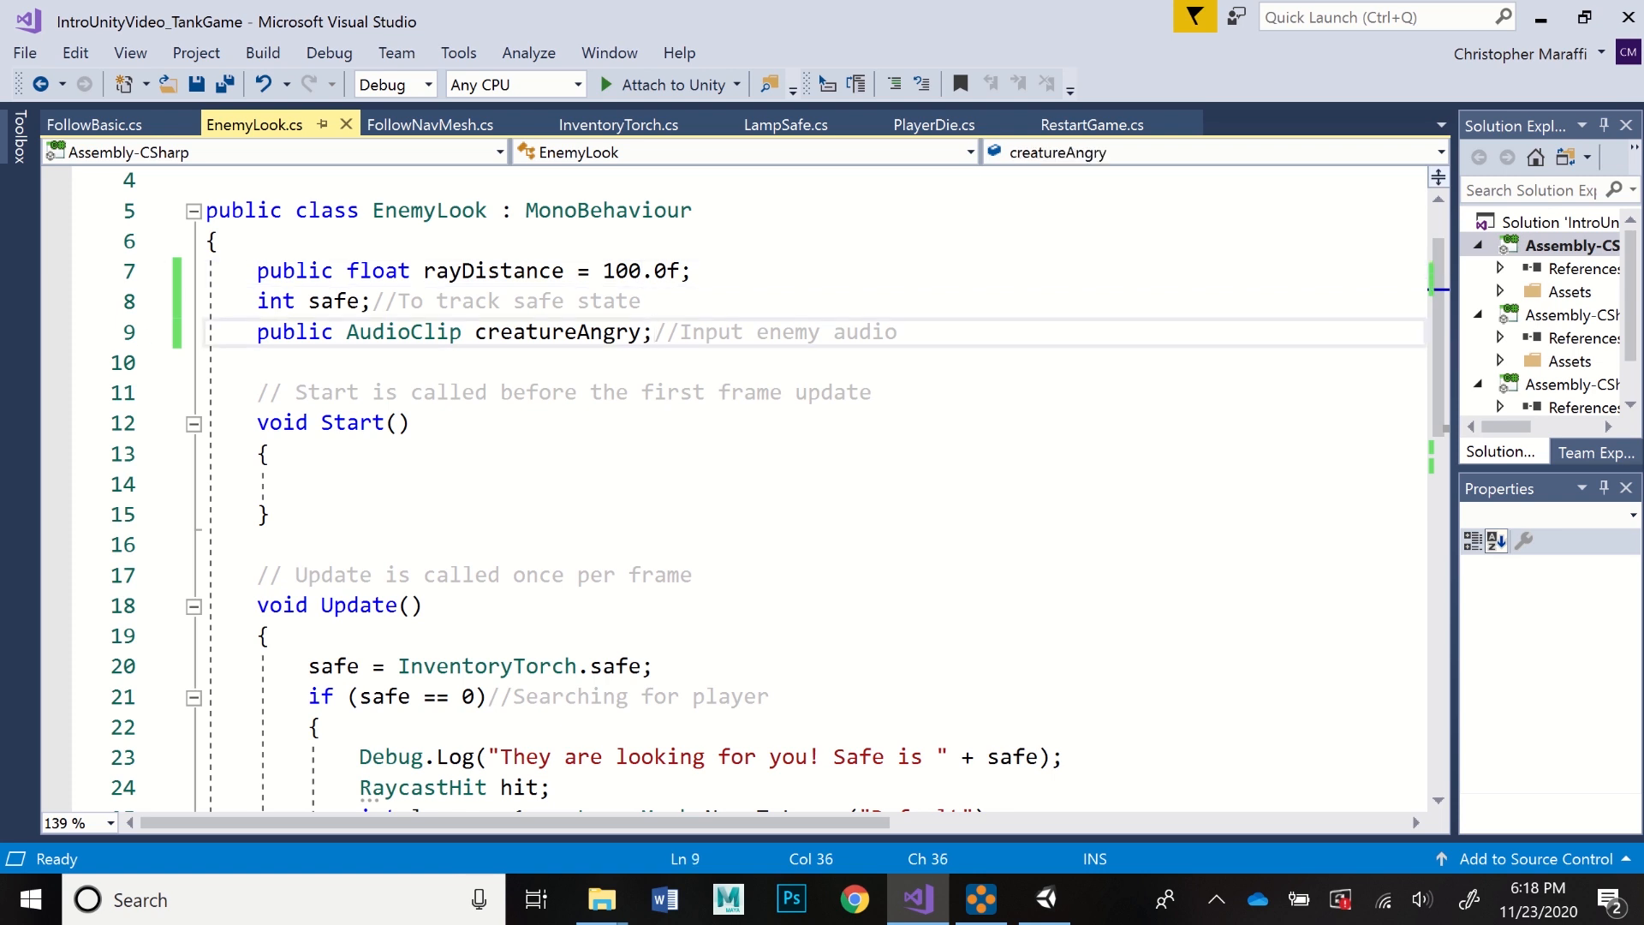
# - Read the raycast player-search code in EnemyLook.cs's Update function, including the line that assigns InventoryTorch.safe
pyautogui.scroll(-2, 654, 332)
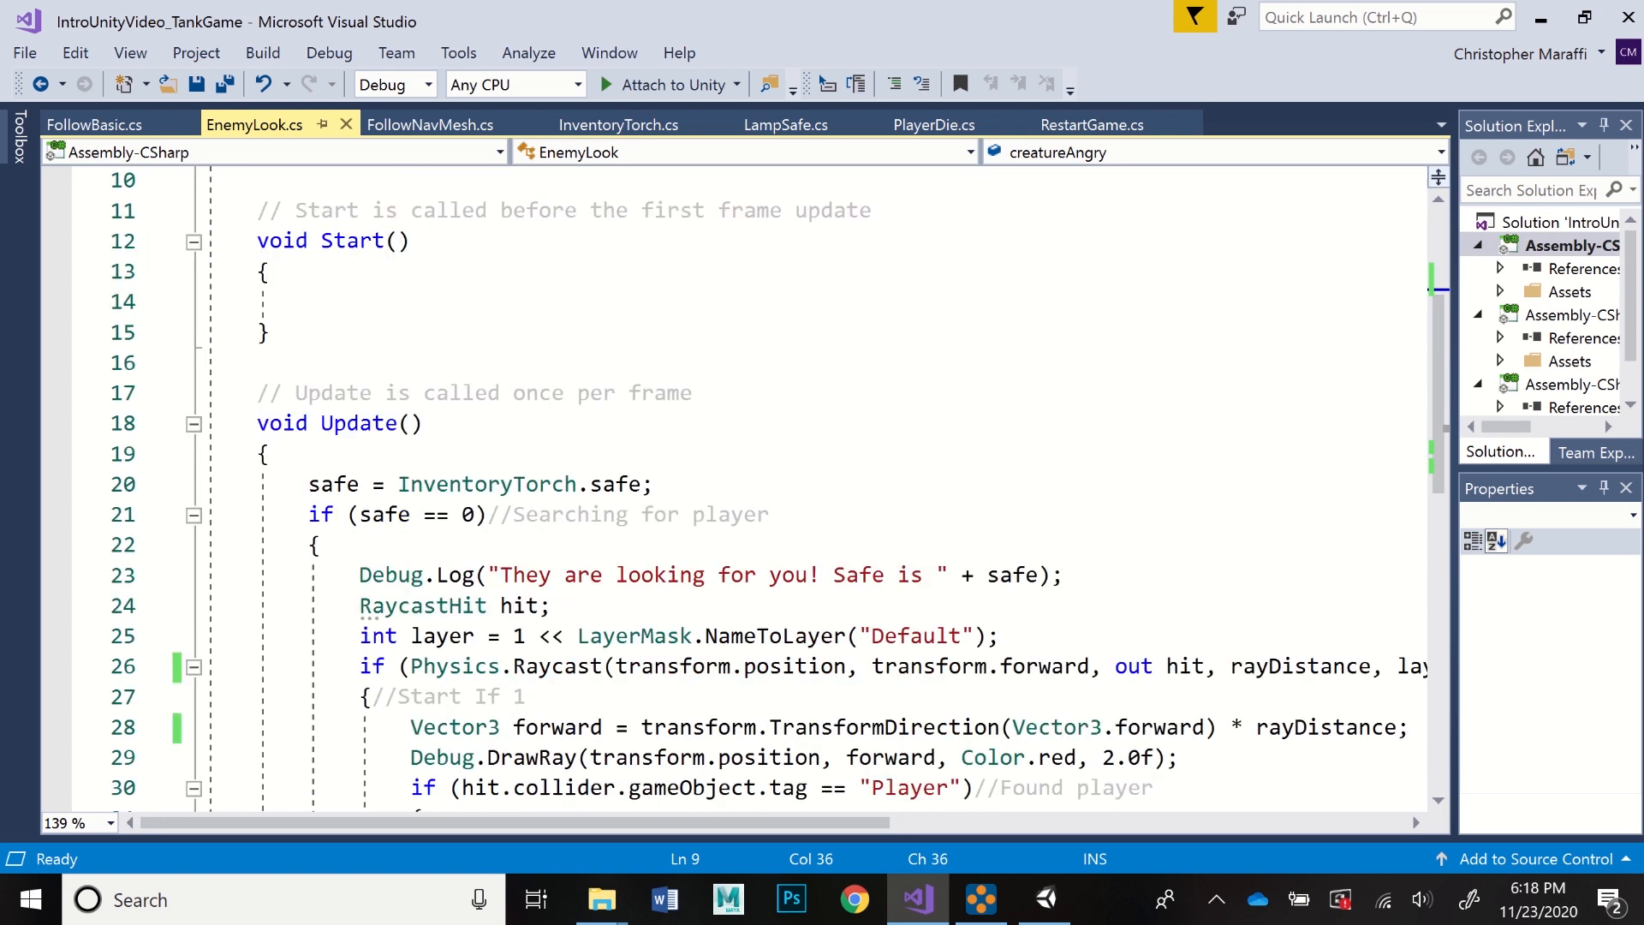
pyautogui.scroll(-2, 736, 488)
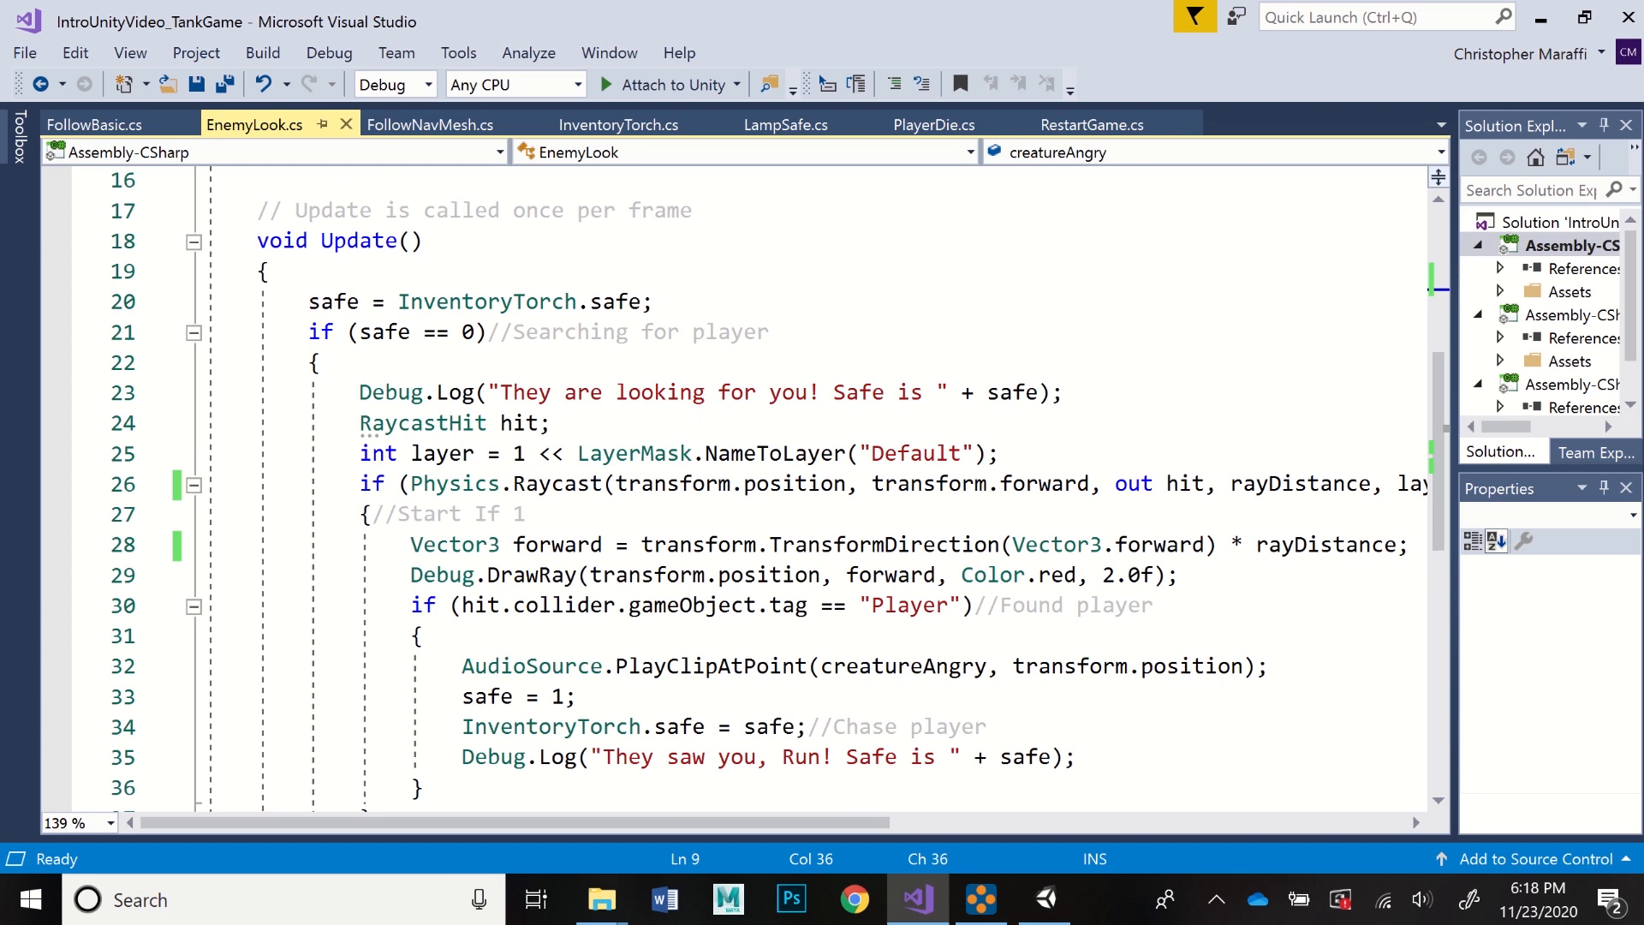
pyautogui.scroll(-3, 737, 488)
pyautogui.scroll(3, 736, 488)
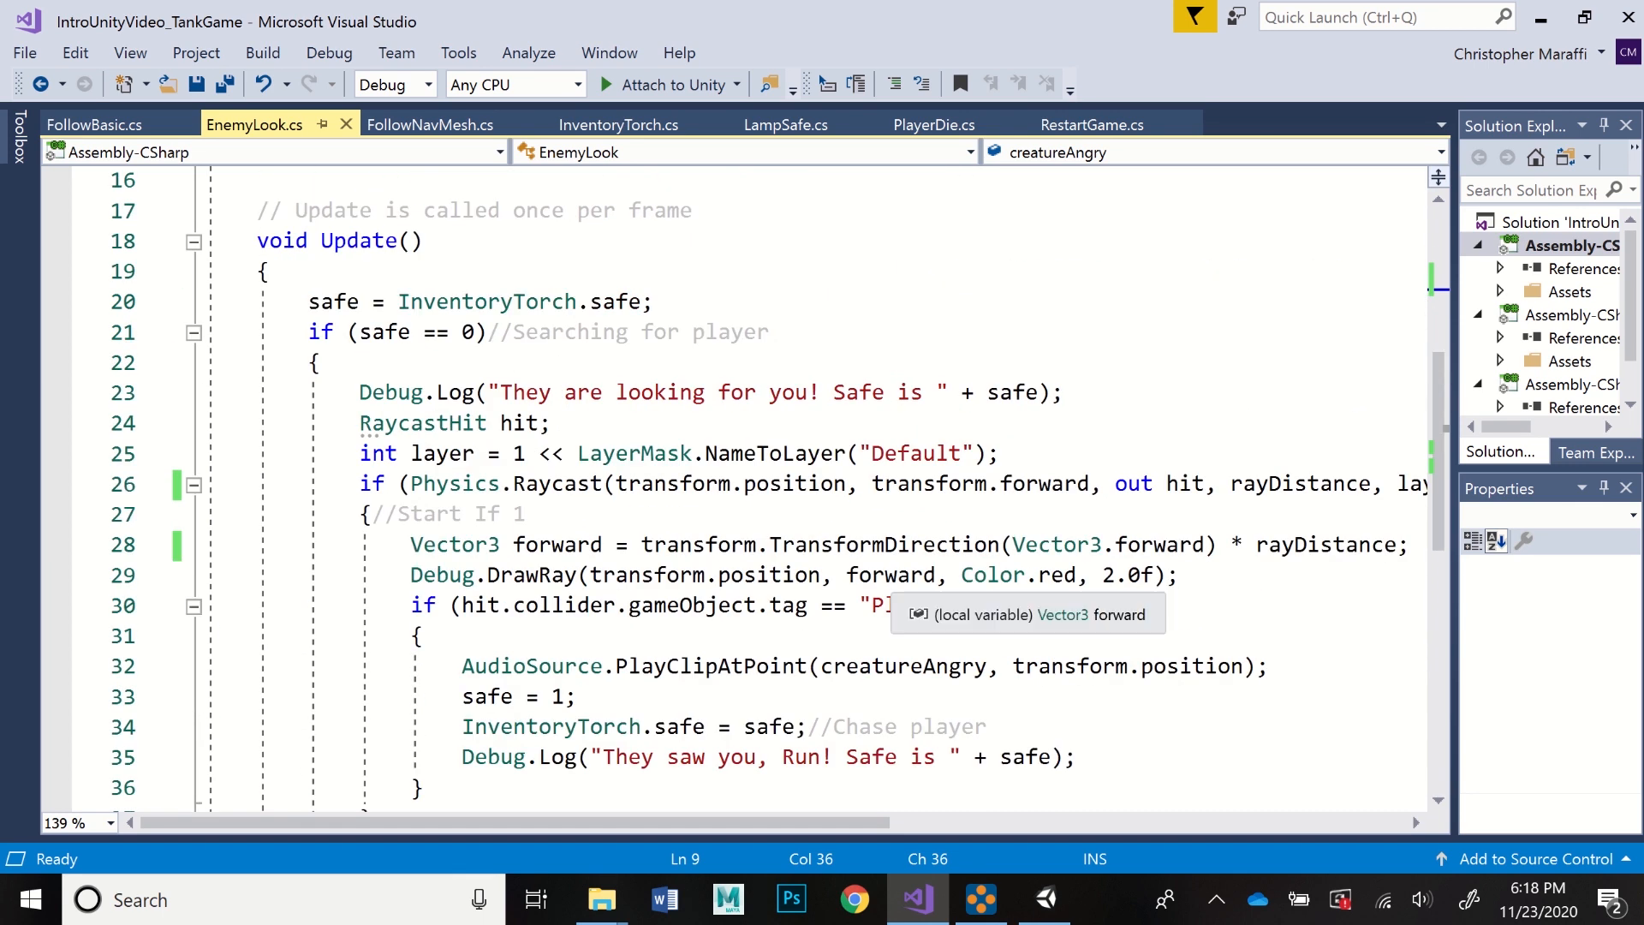
pyautogui.click(655, 302)
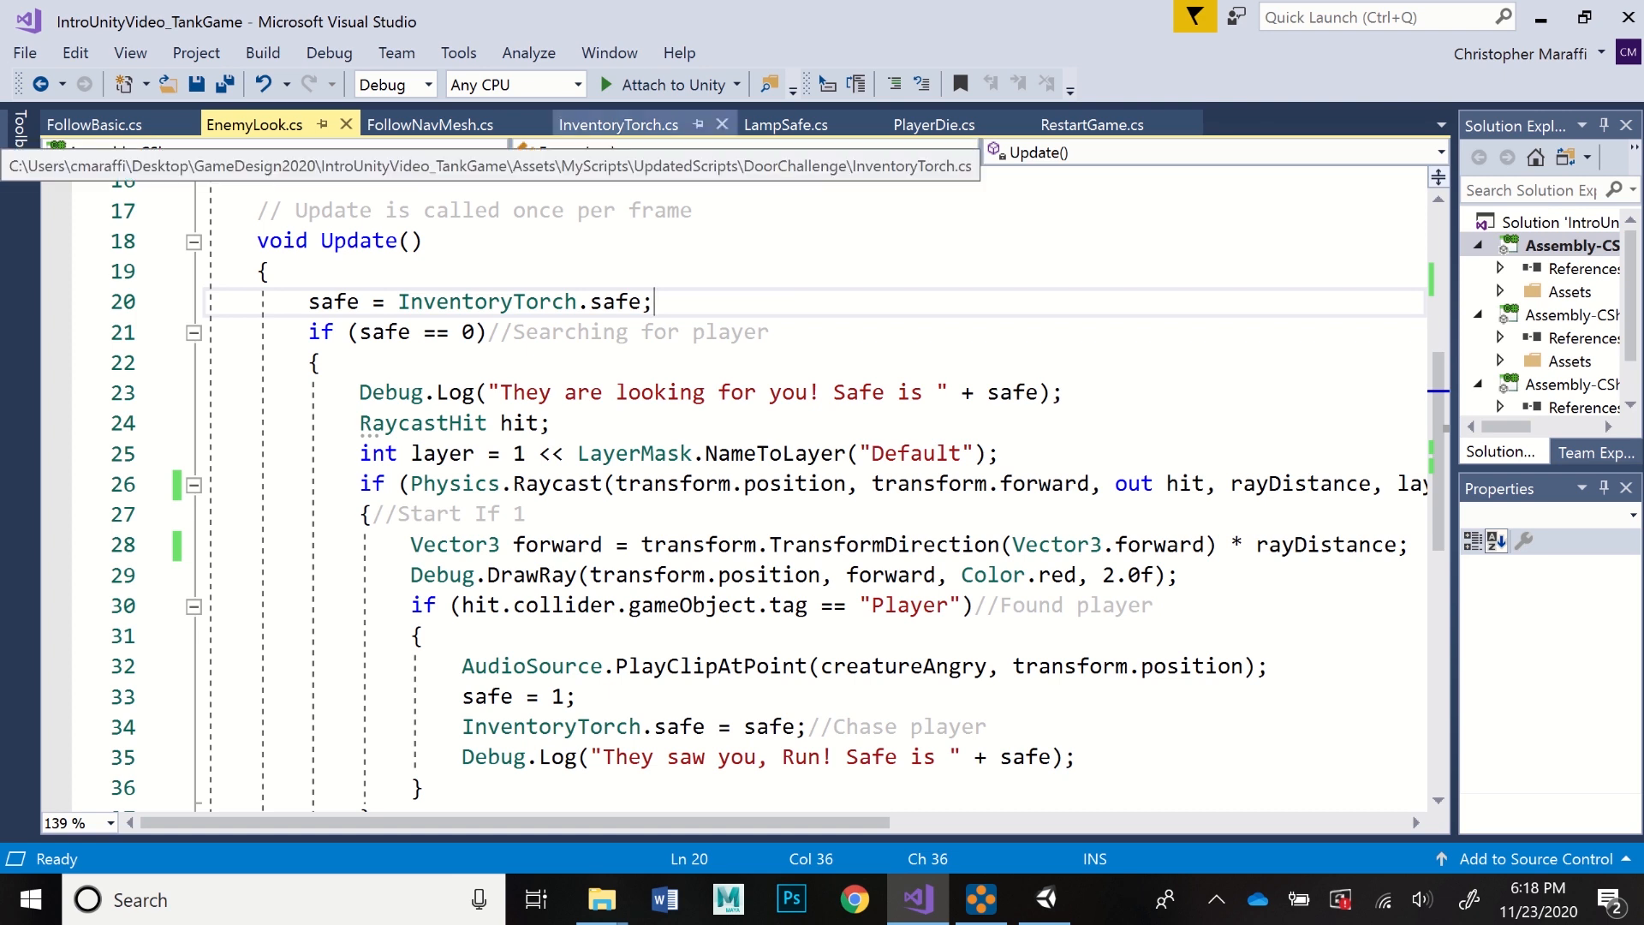
# - Open InventoryTorch.cs and examine its variable declarations for enemy follow and player health
pyautogui.click(618, 124)
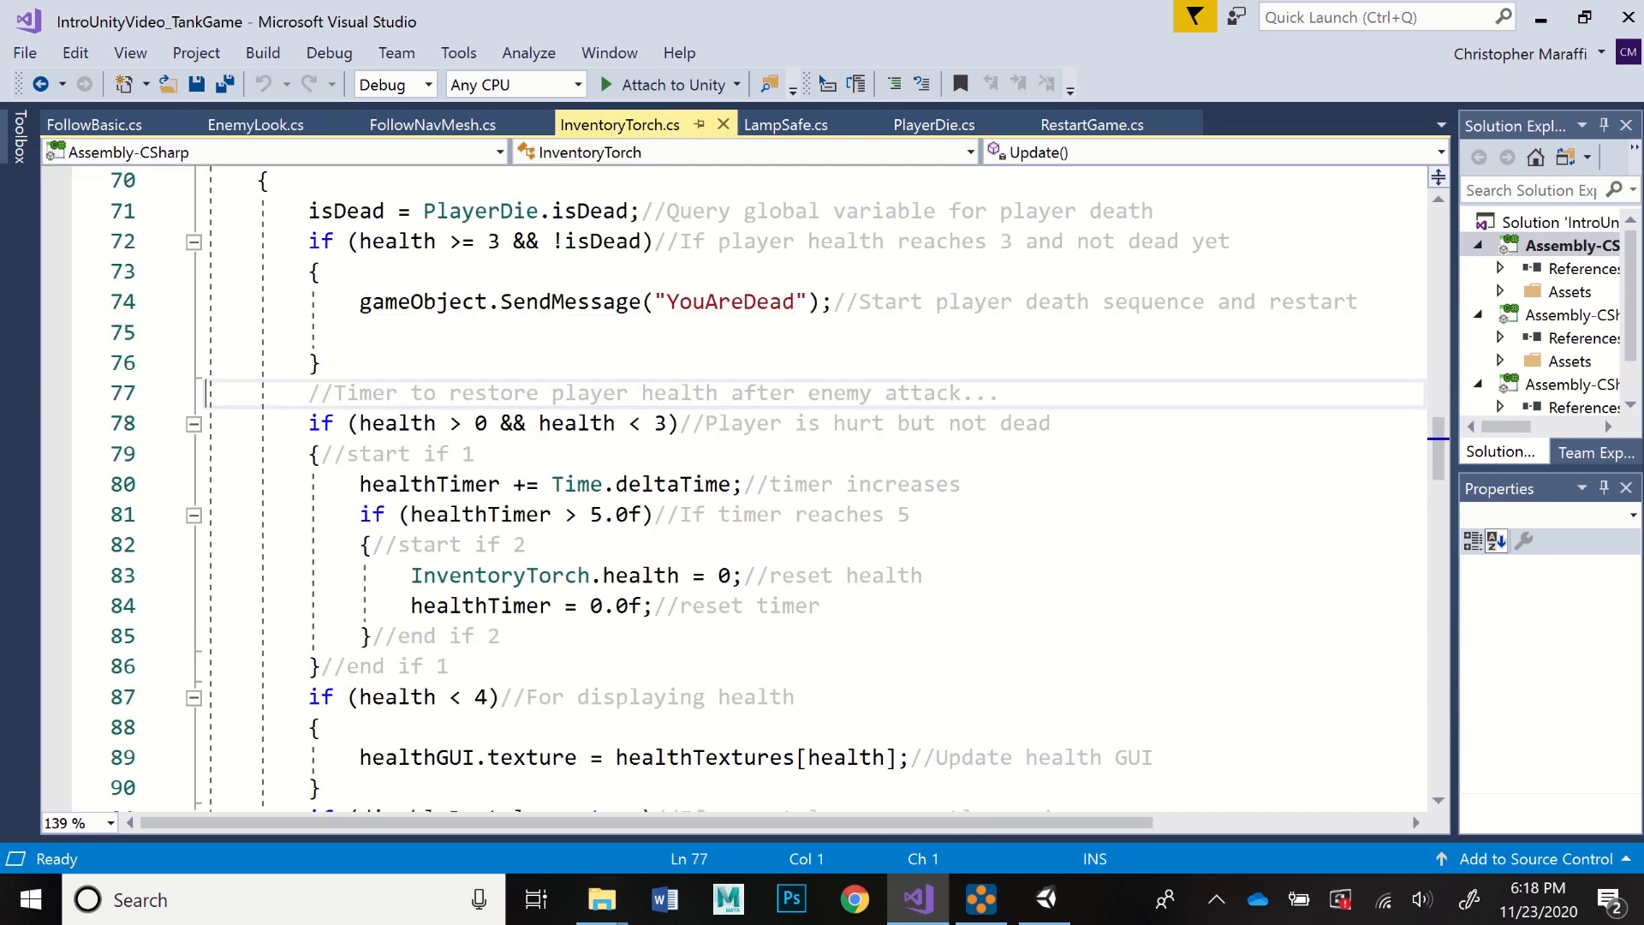
pyautogui.scroll(20, 779, 486)
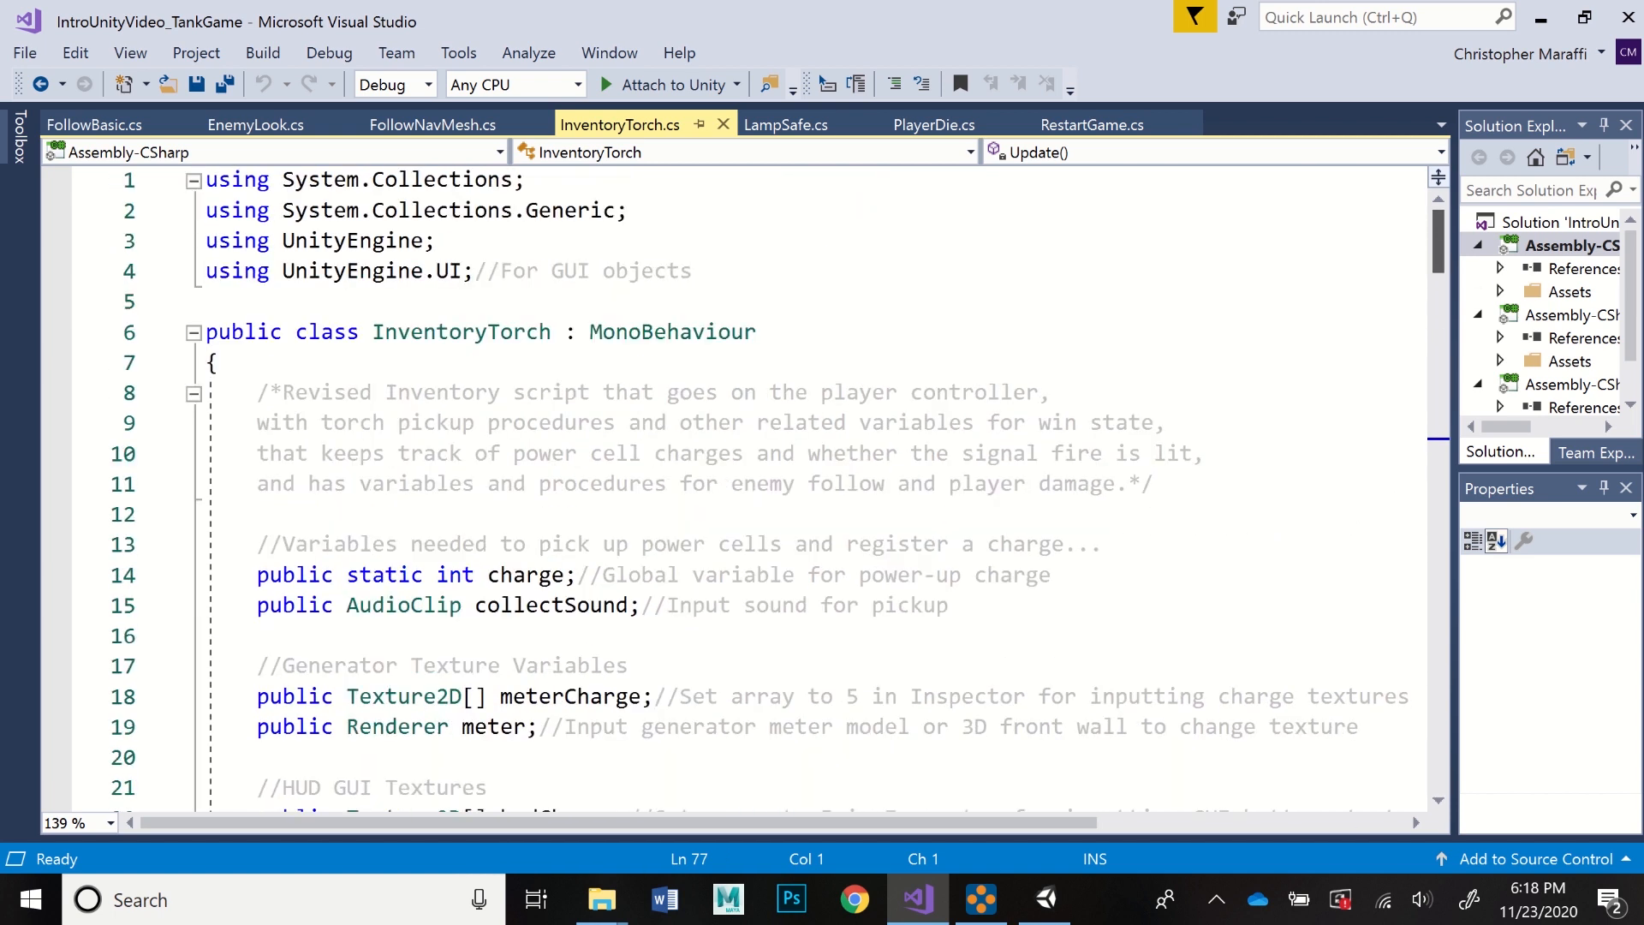
pyautogui.scroll(-4, 779, 486)
pyautogui.scroll(-4, 778, 486)
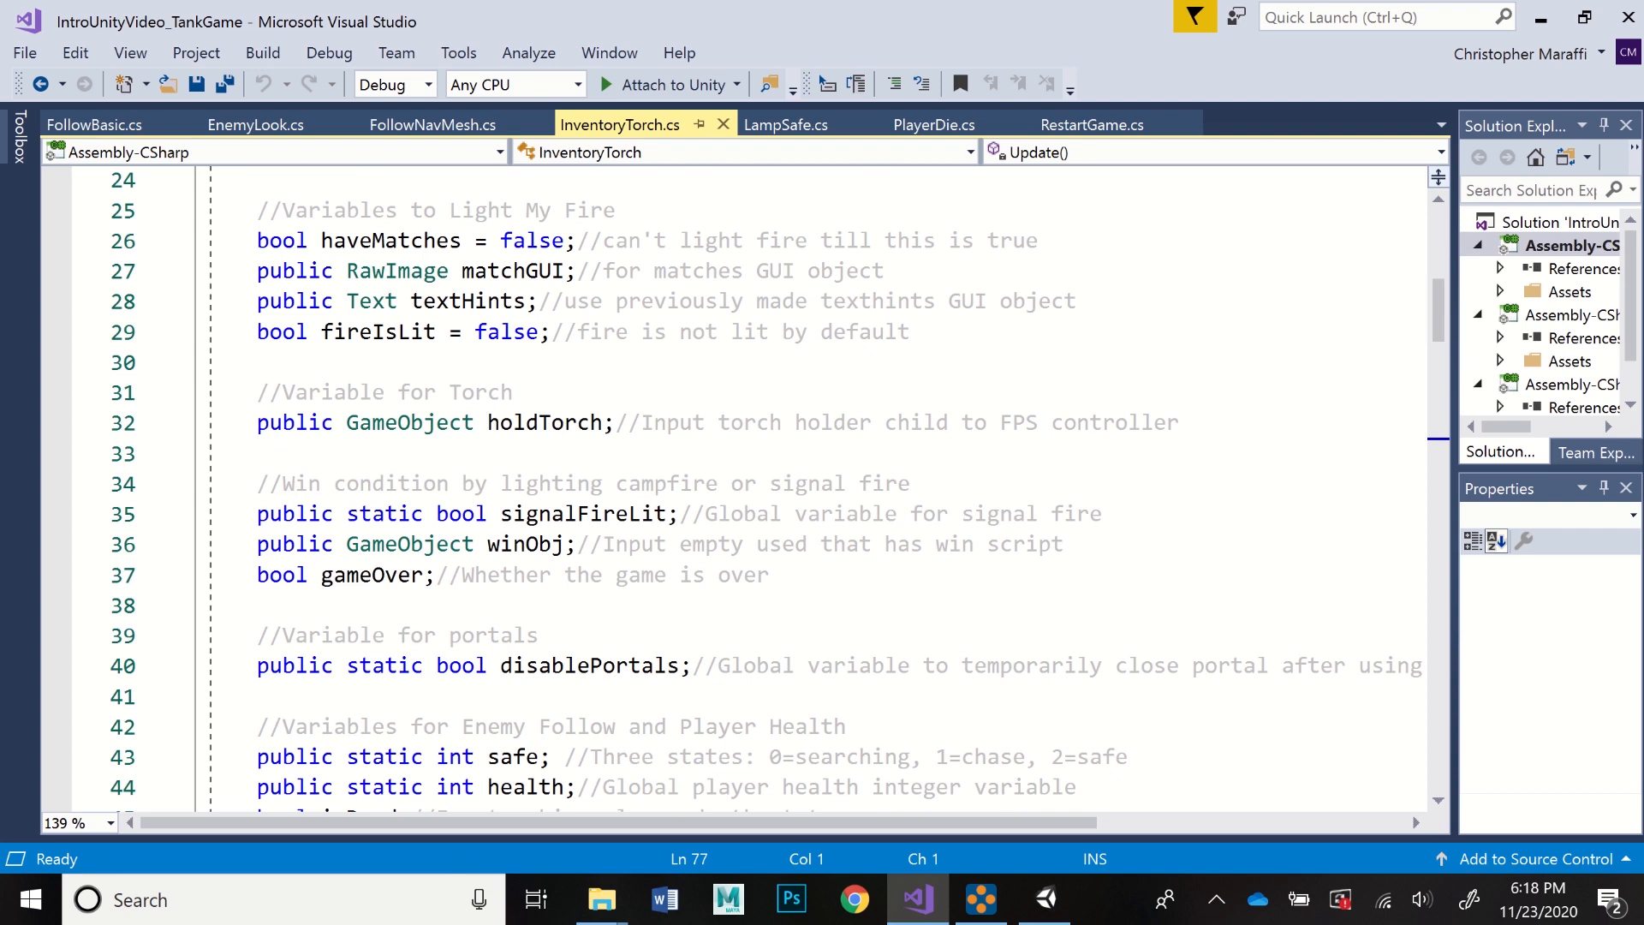
pyautogui.scroll(-1, 778, 486)
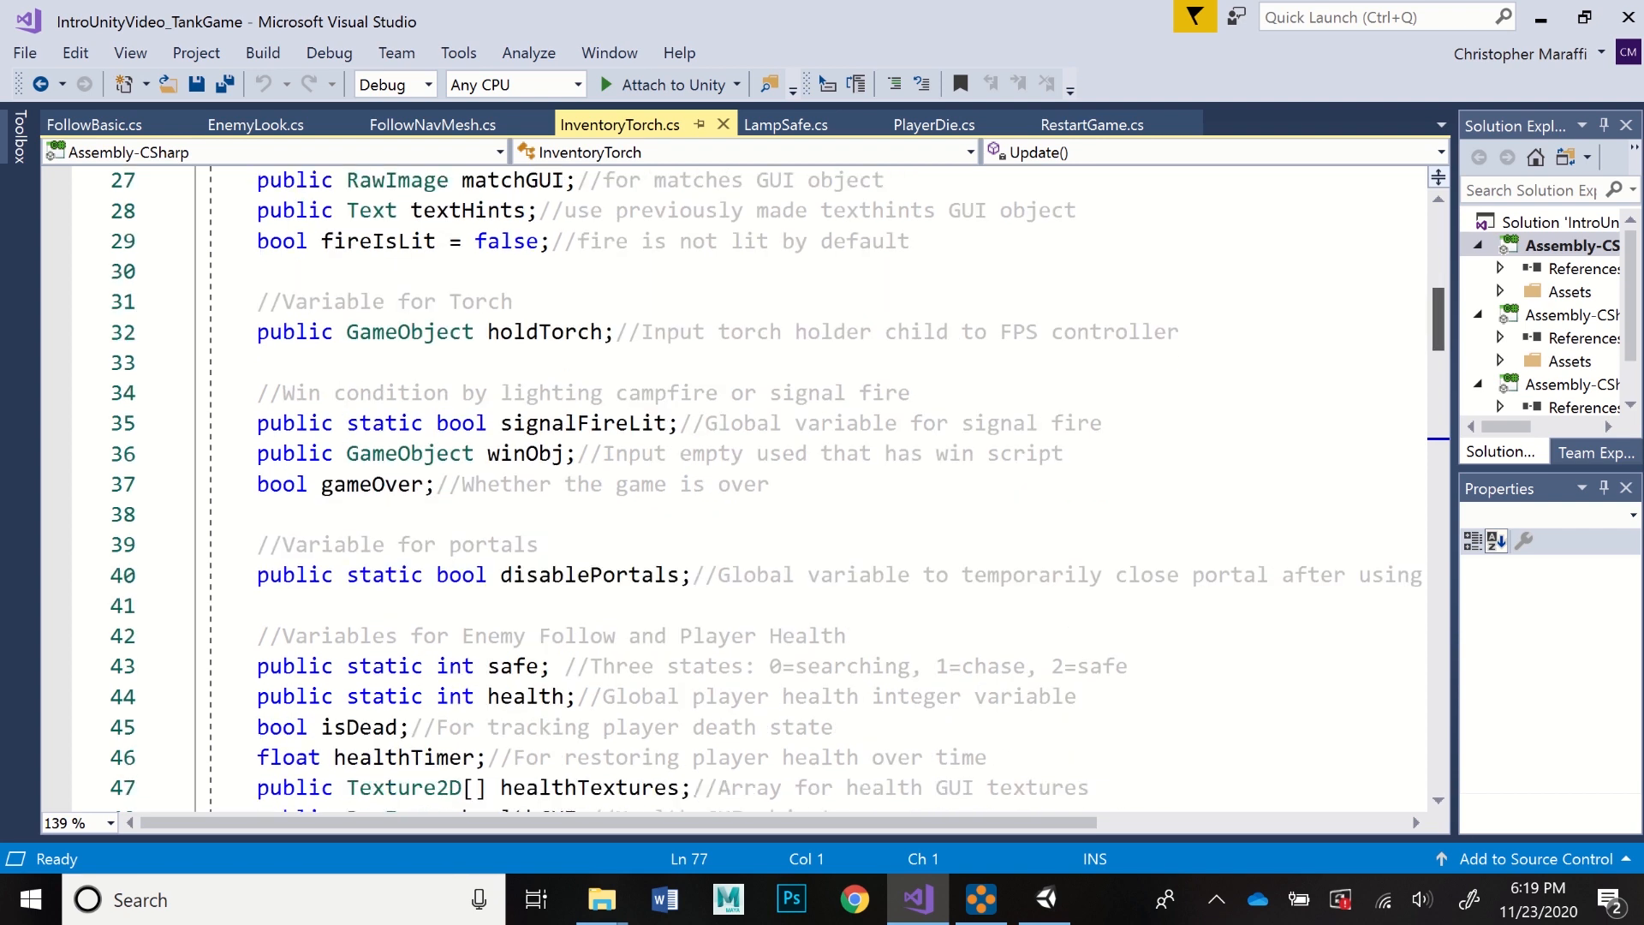
pyautogui.scroll(-1, 778, 485)
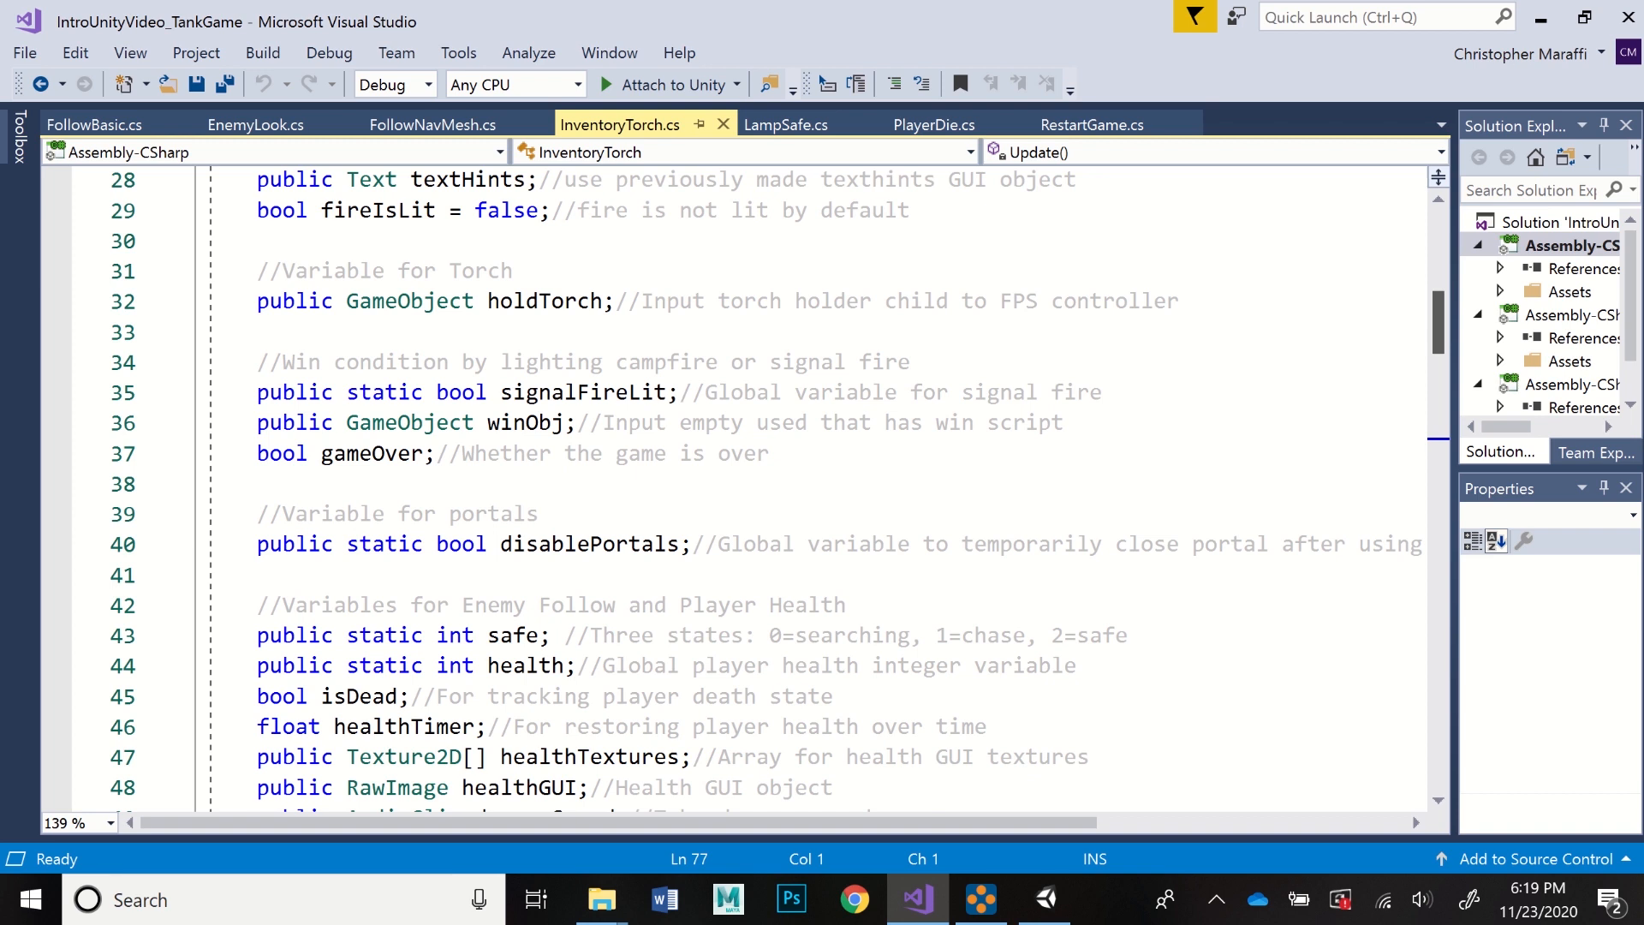
pyautogui.scroll(-2, 778, 485)
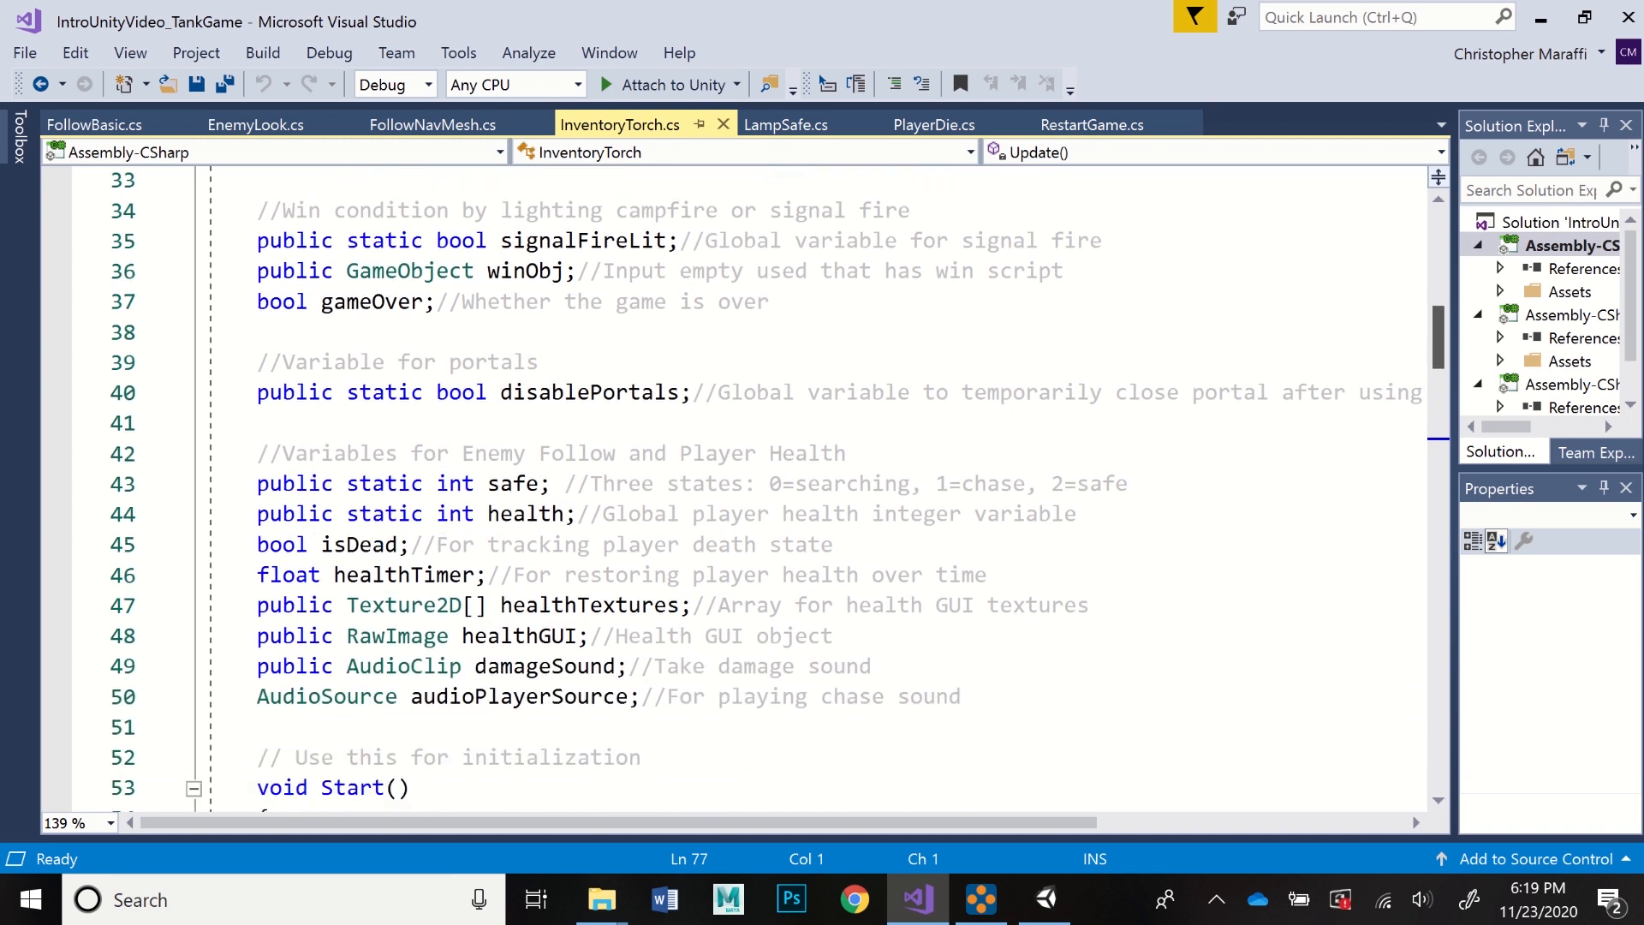
pyautogui.scroll(-1, 779, 485)
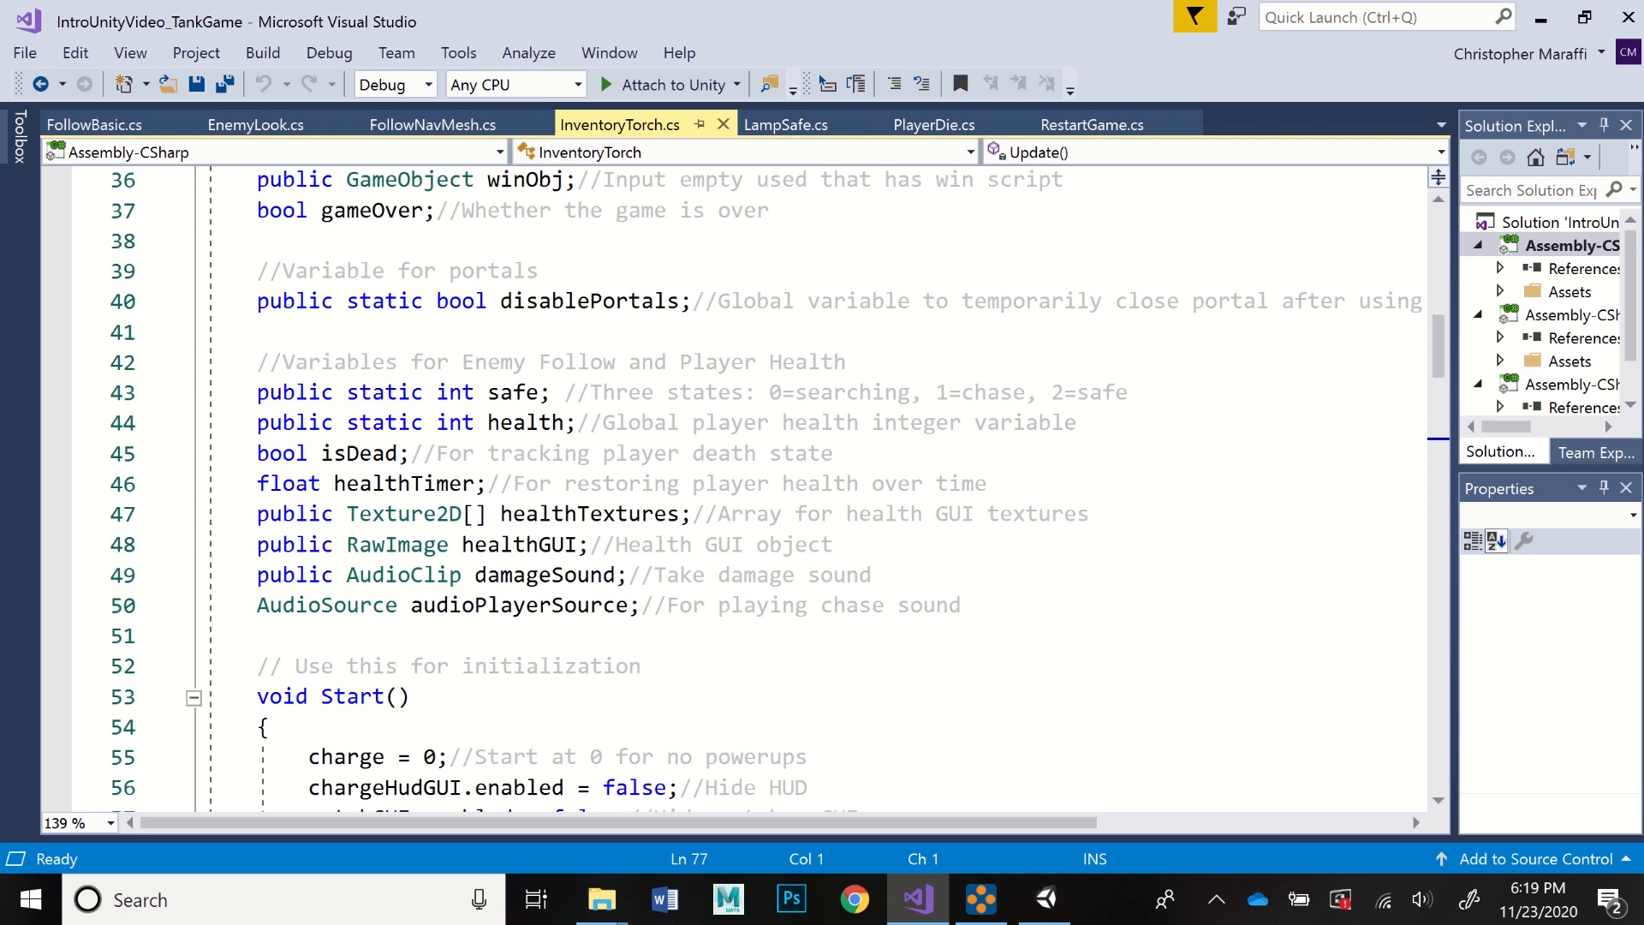
# - Examine the declarations of the global safe variable with its three states and the global health variable in InventoryTorch.cs
pyautogui.click(552, 393)
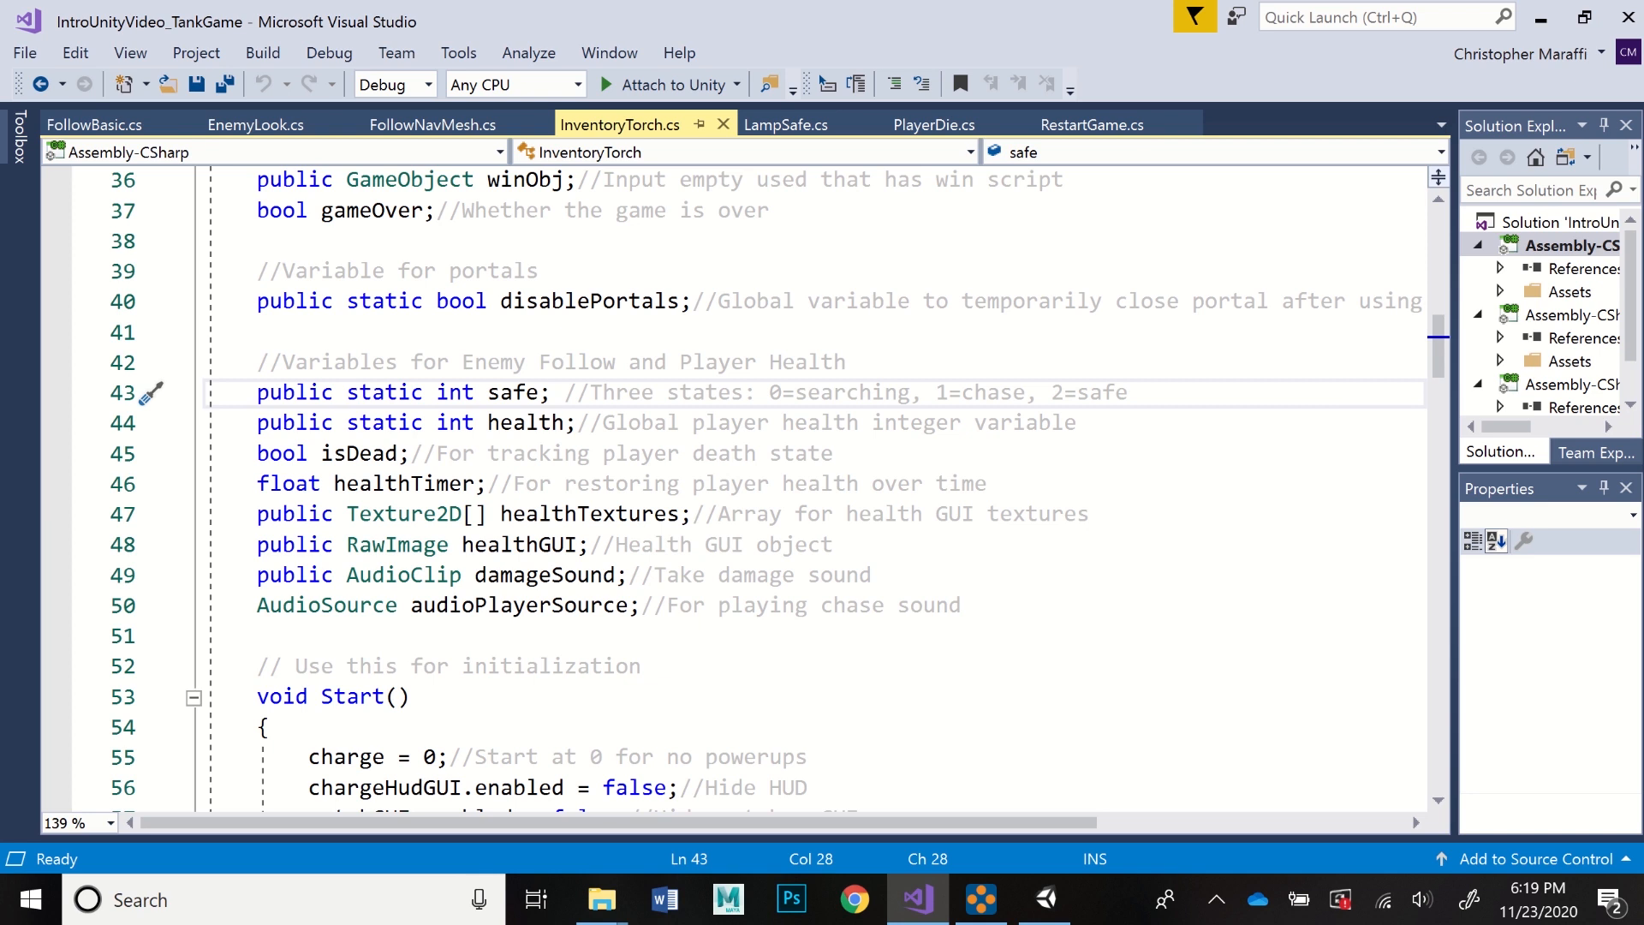
pyautogui.press('End')
pyautogui.click(911, 393)
pyautogui.click(1025, 393)
pyautogui.click(1128, 393)
pyautogui.click(552, 393)
pyautogui.click(578, 423)
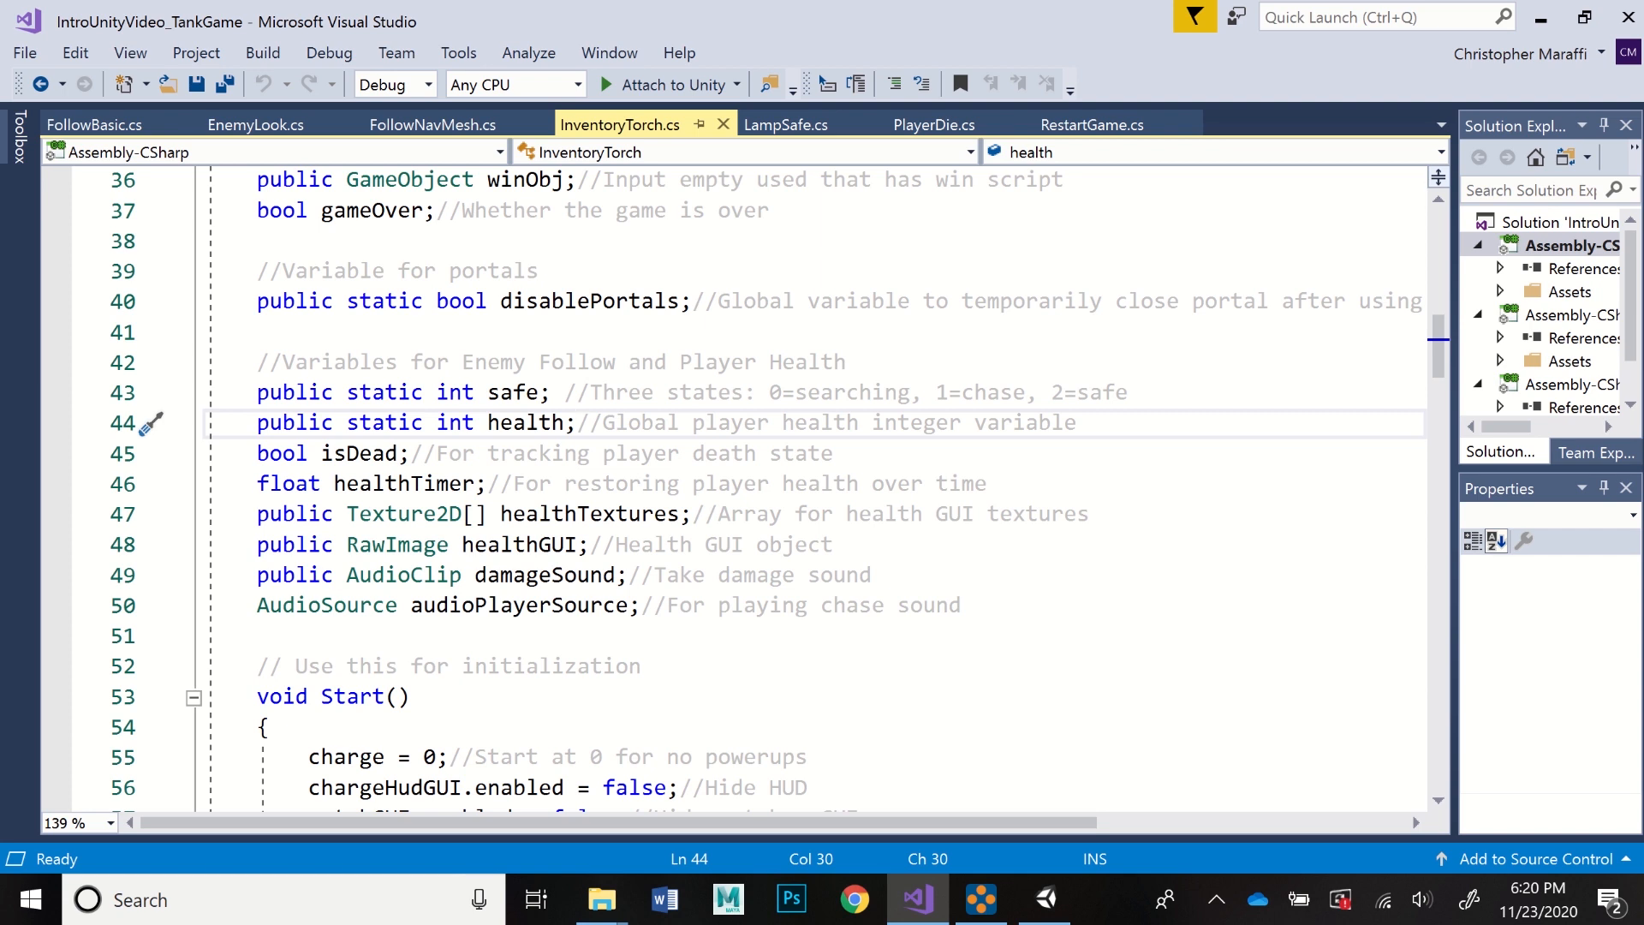
# - Read the TakeDamage procedure in InventoryTorch.cs line by line, from the hurt sound to the health increment and debug line
pyautogui.scroll(-8, 737, 488)
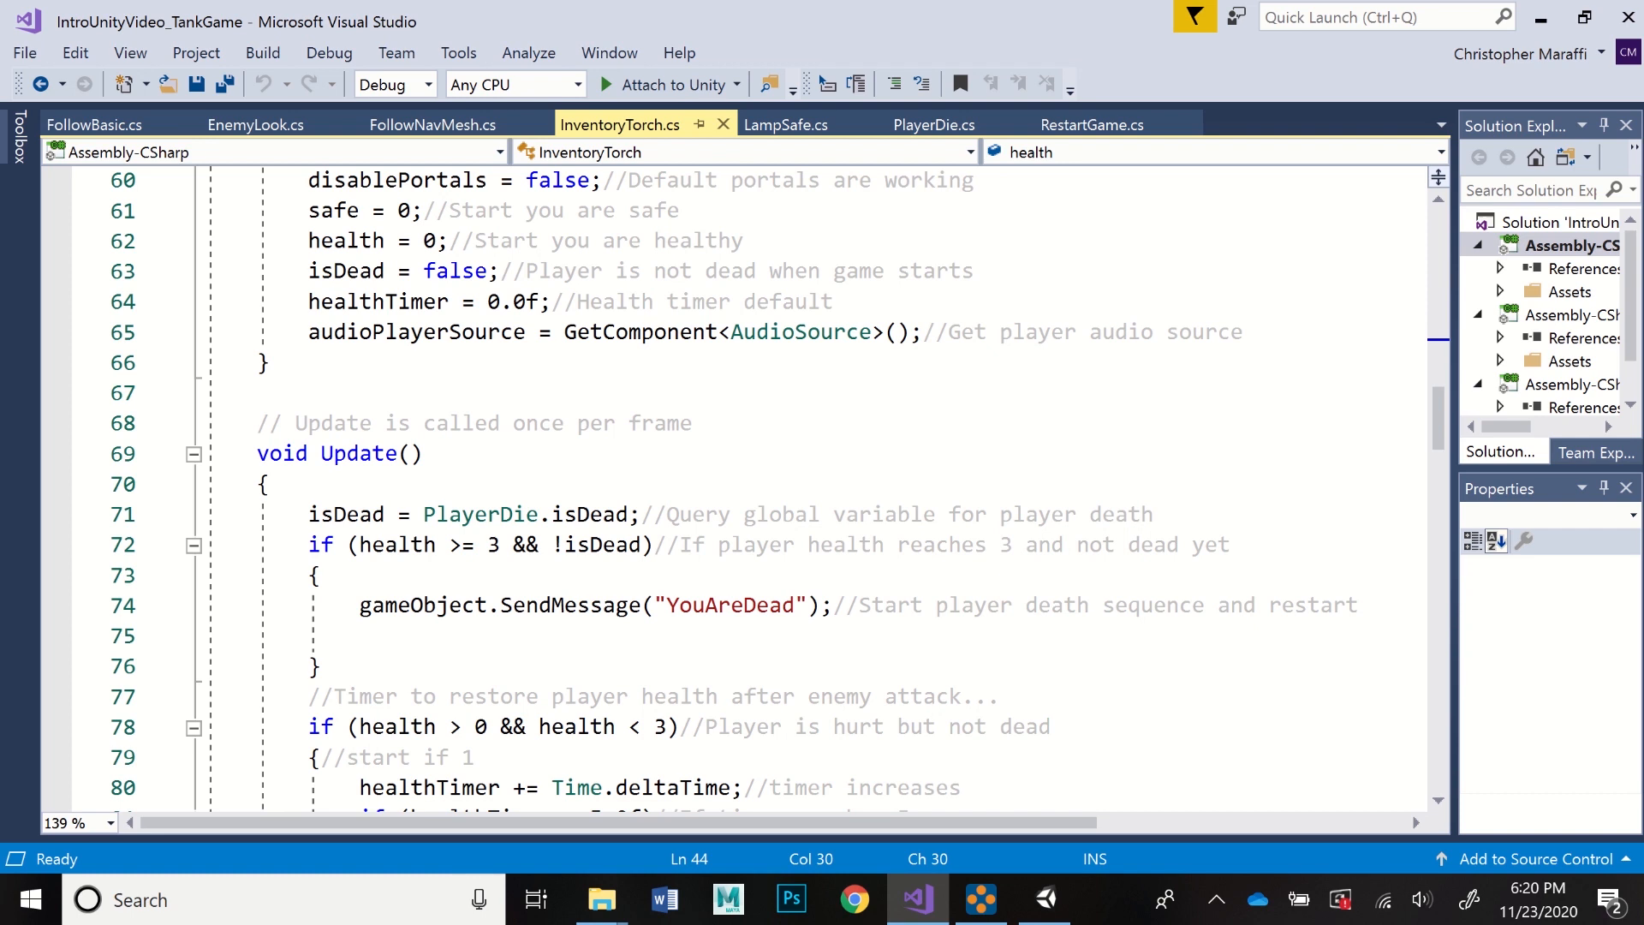
pyautogui.scroll(3, 736, 488)
pyautogui.scroll(-8, 736, 488)
pyautogui.scroll(-8, 737, 488)
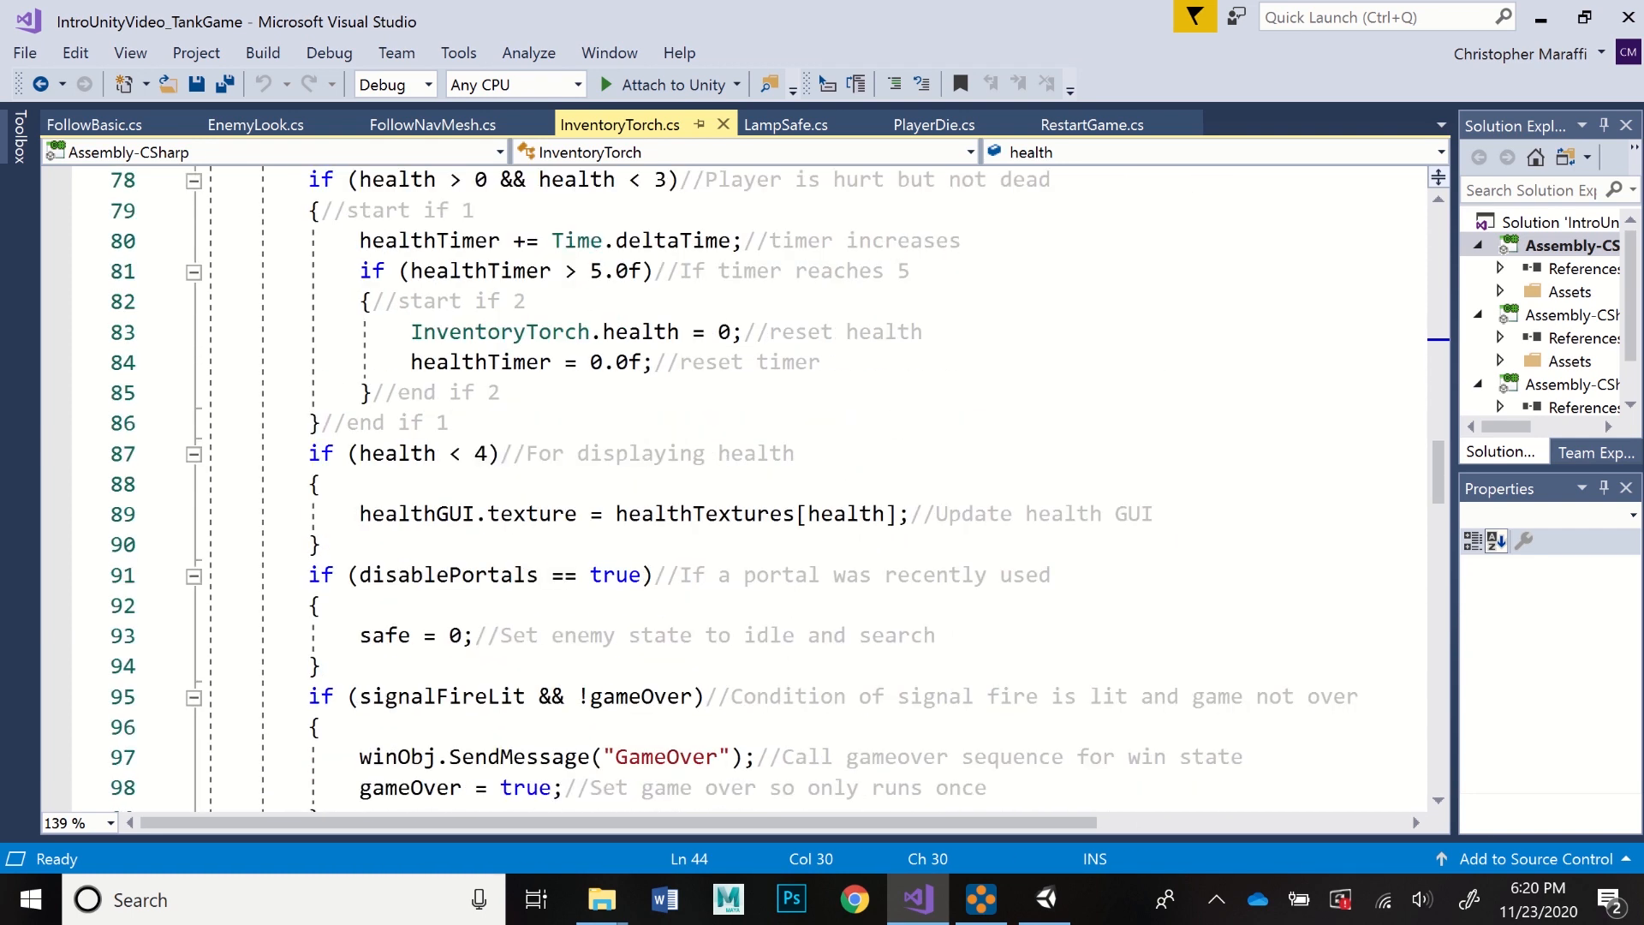
pyautogui.scroll(-3, 736, 488)
pyautogui.scroll(-3, 736, 488)
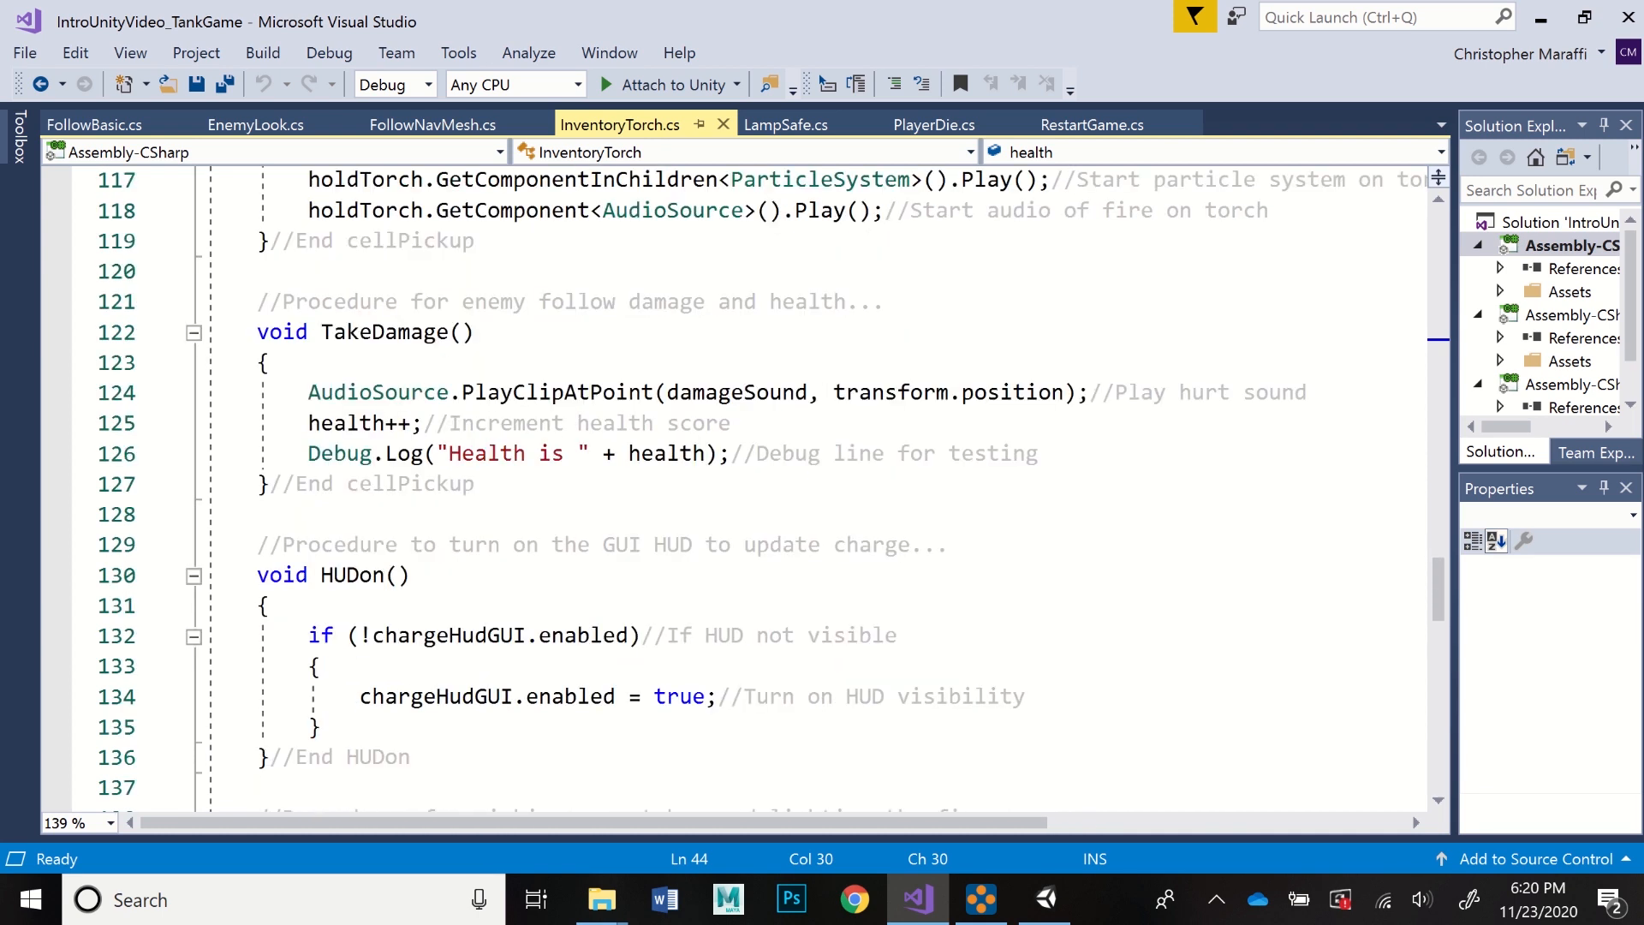
pyautogui.click(309, 393)
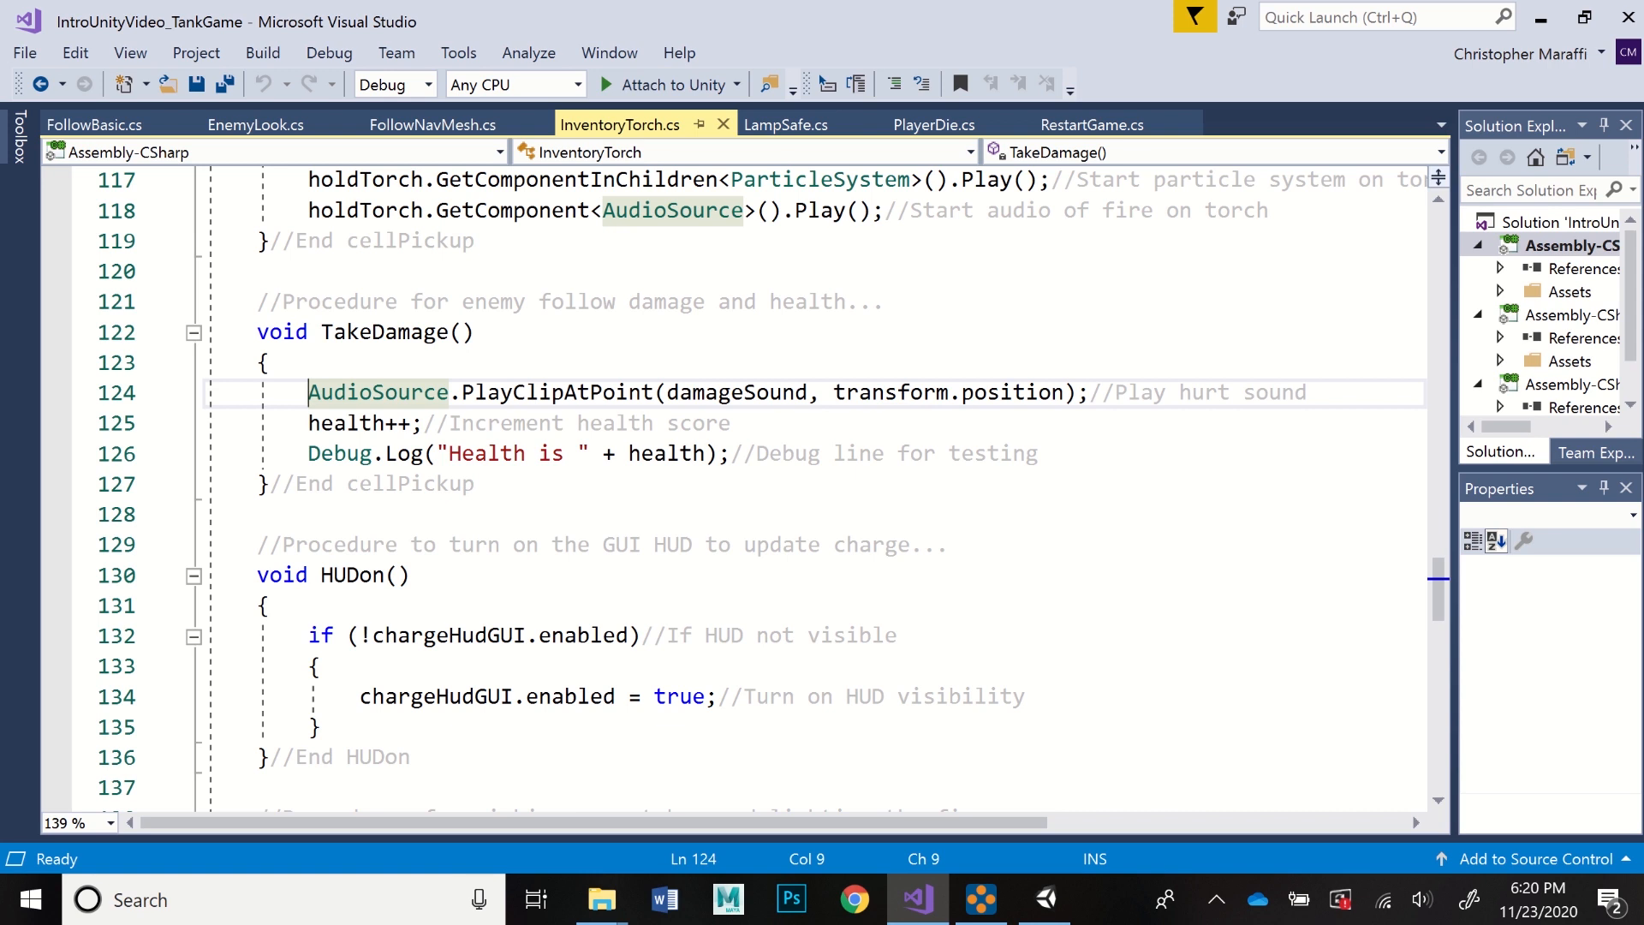
pyautogui.click(1090, 393)
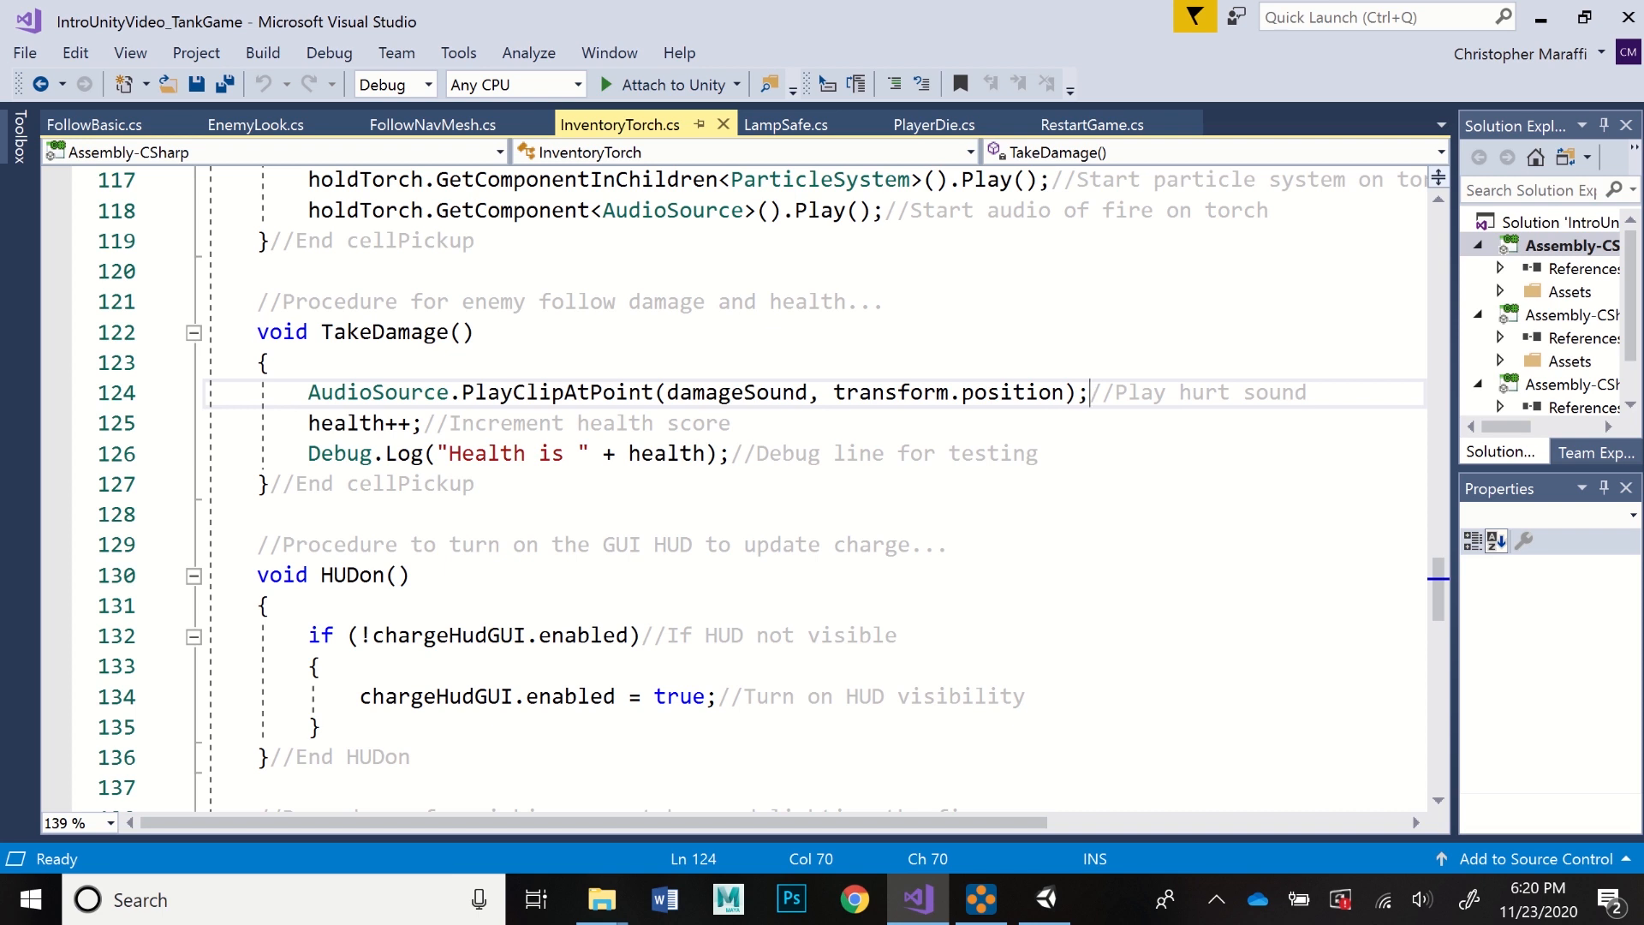
pyautogui.click(732, 423)
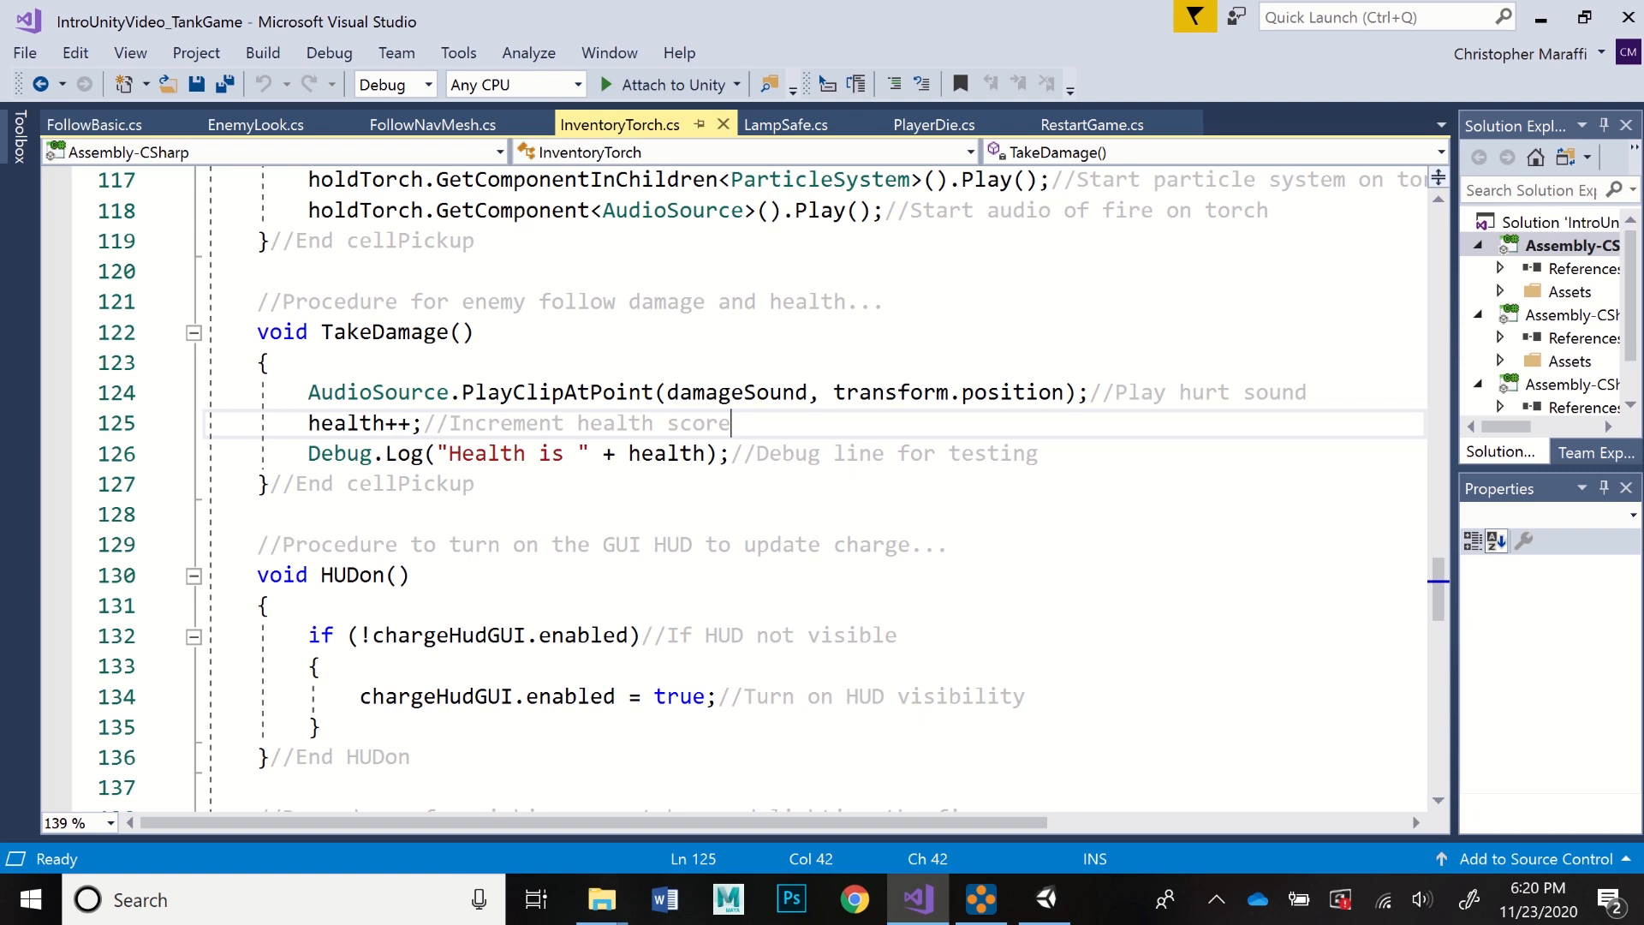
pyautogui.press('Down')
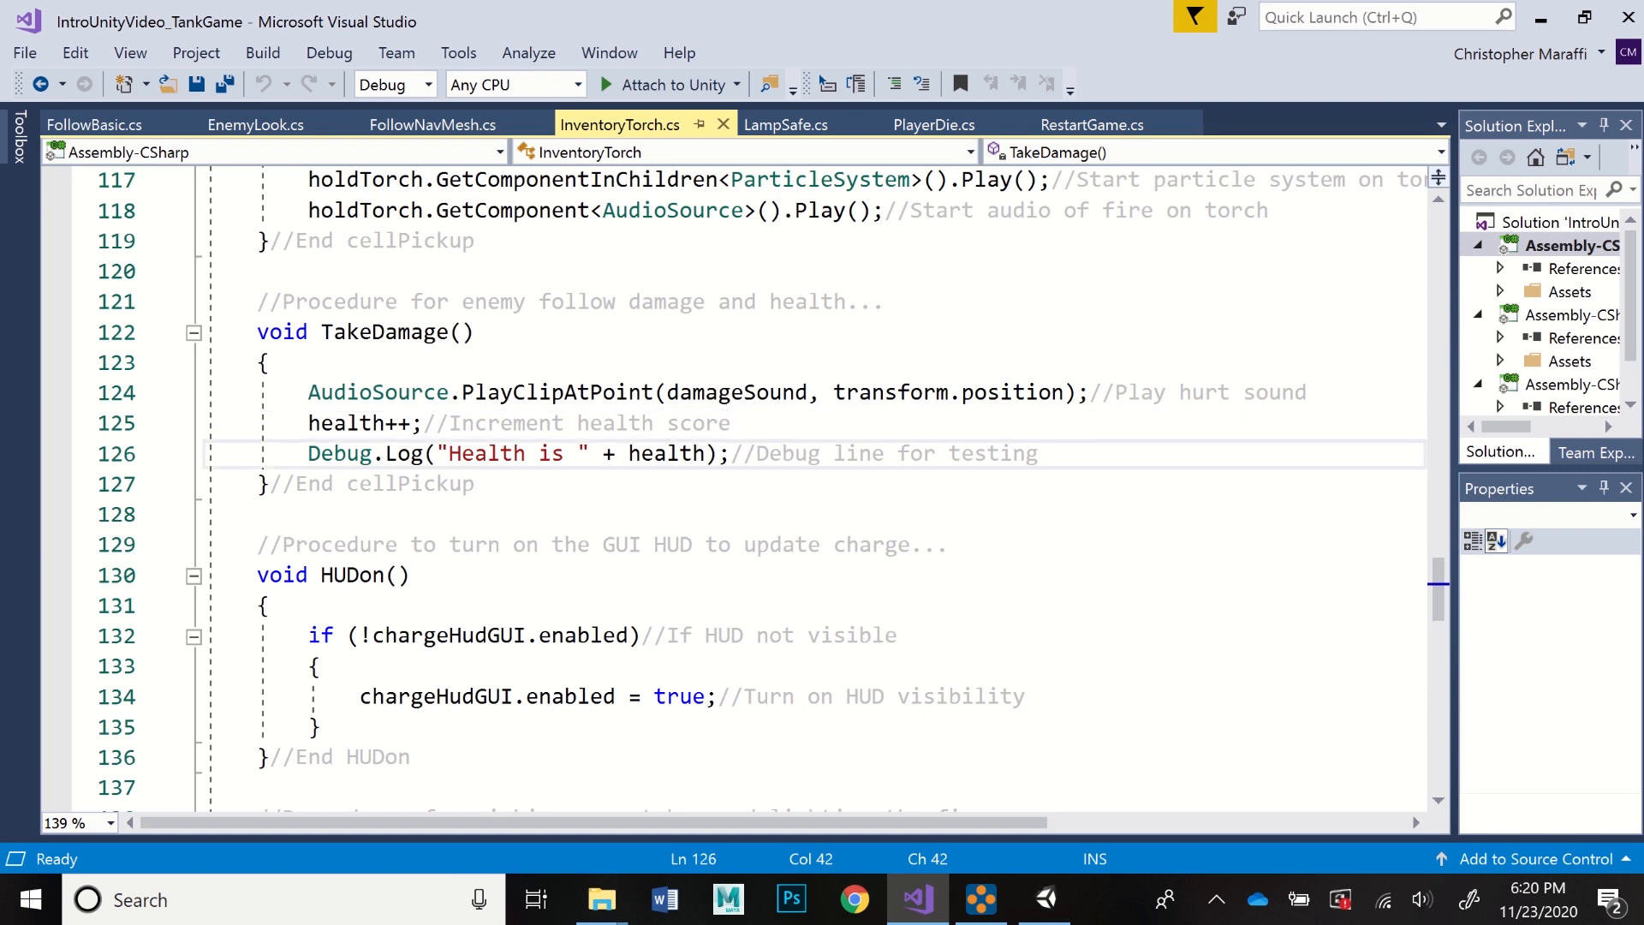
# - Read the timer code that restores player health after an enemy attack in InventoryTorch.cs's Update function
pyautogui.scroll(1, 779, 483)
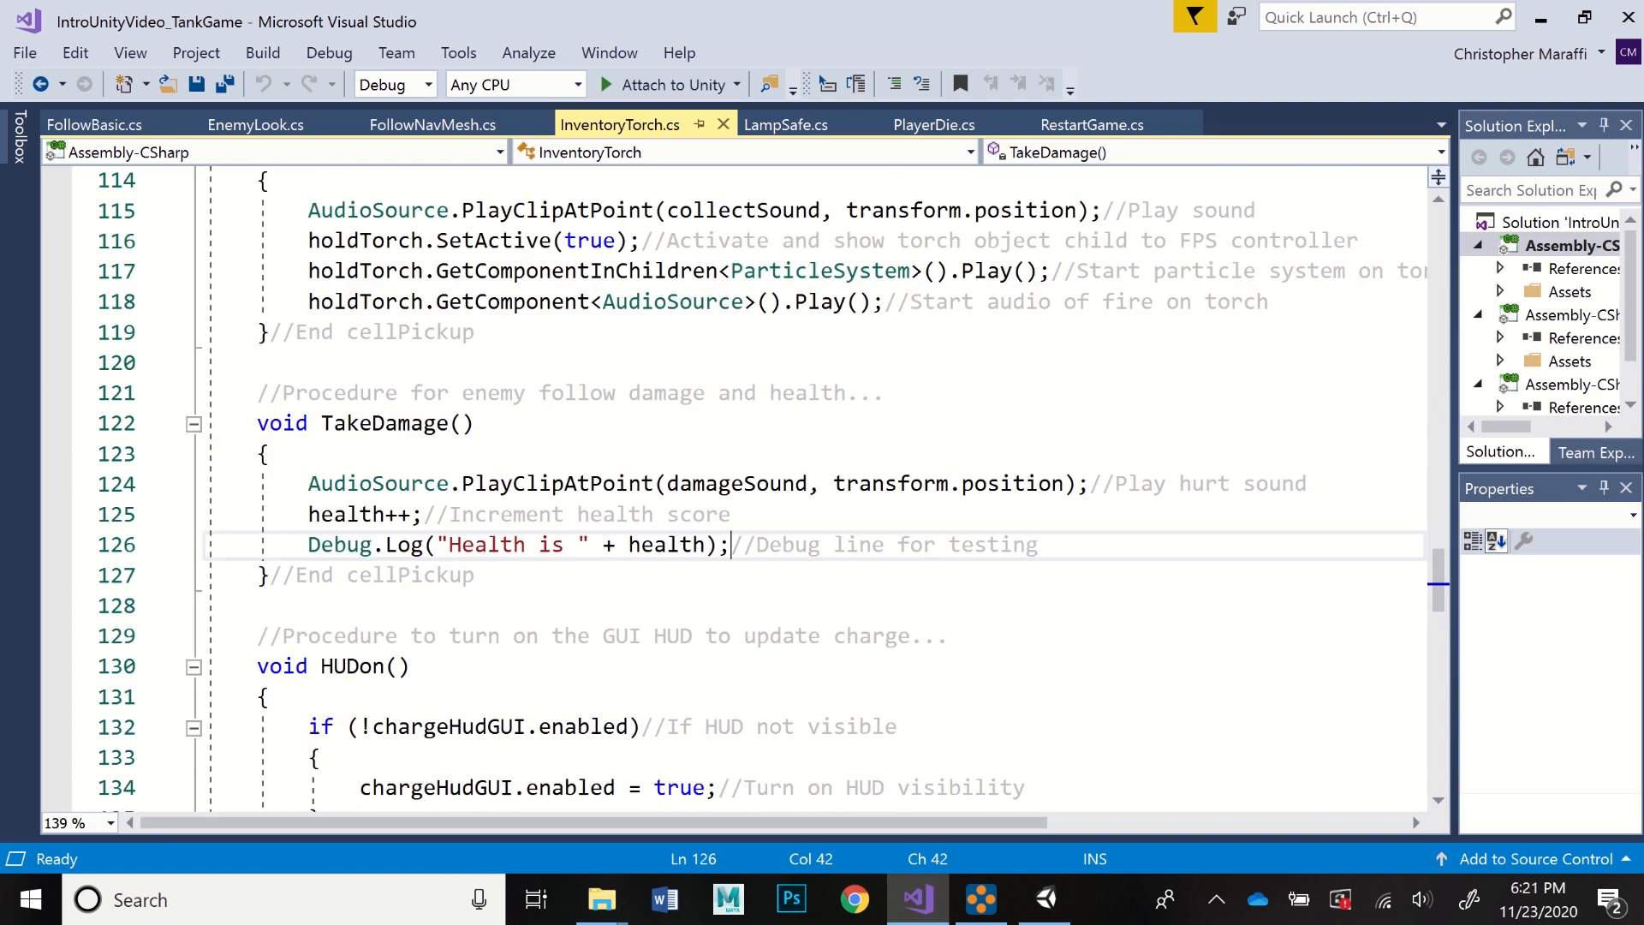
pyautogui.scroll(7, 778, 491)
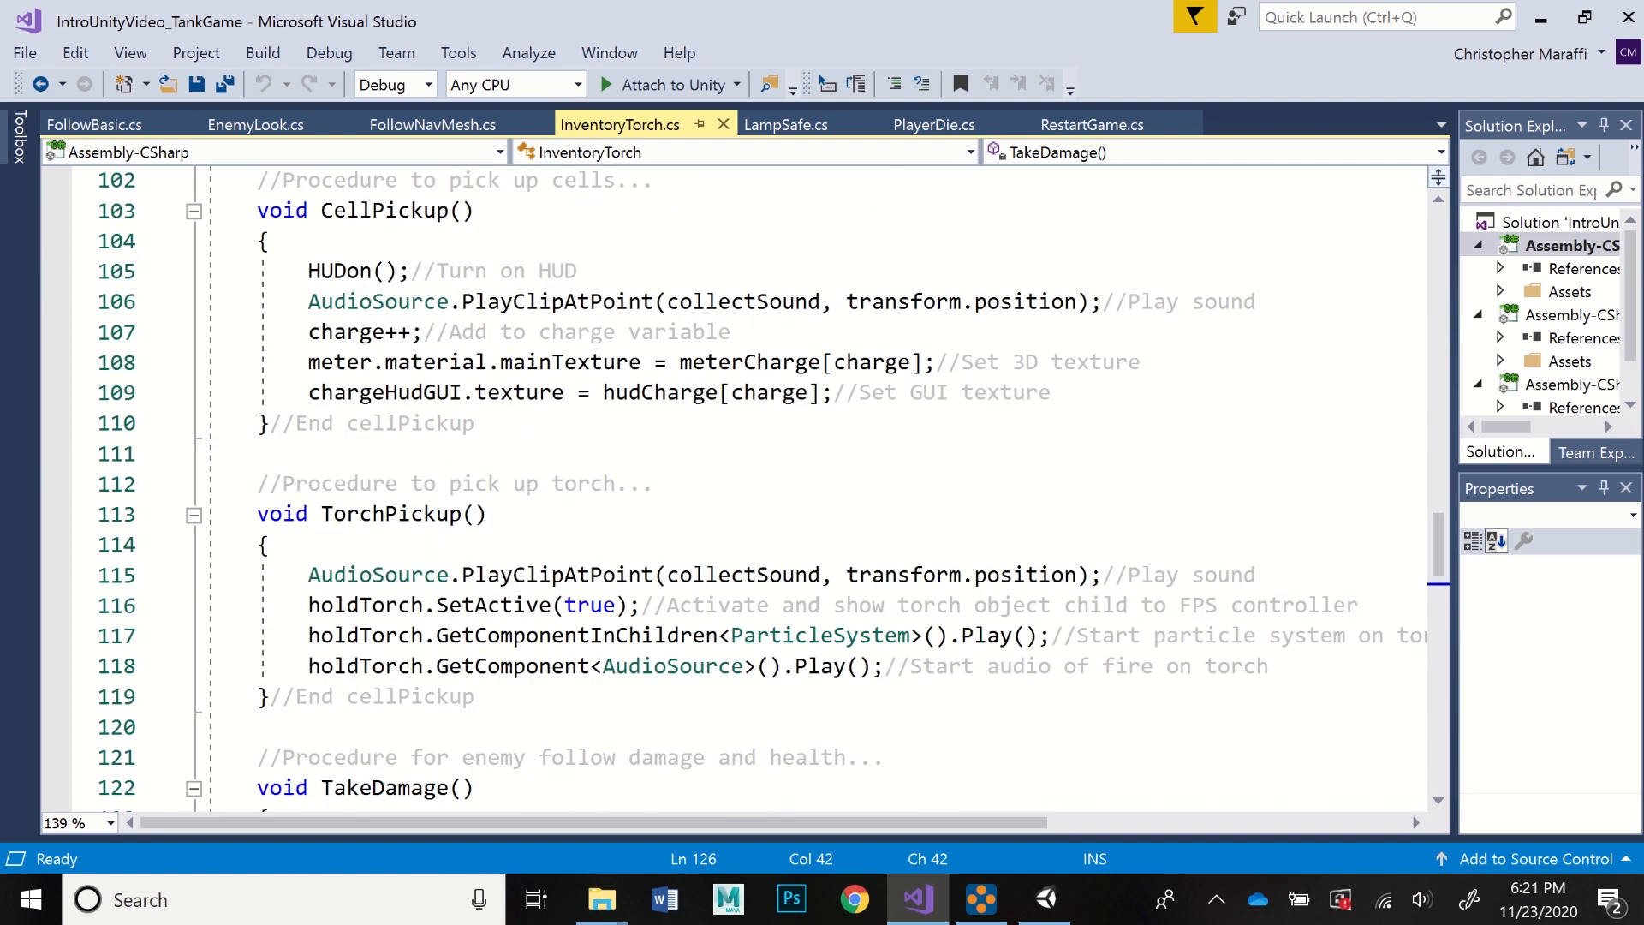
pyautogui.scroll(4, 736, 488)
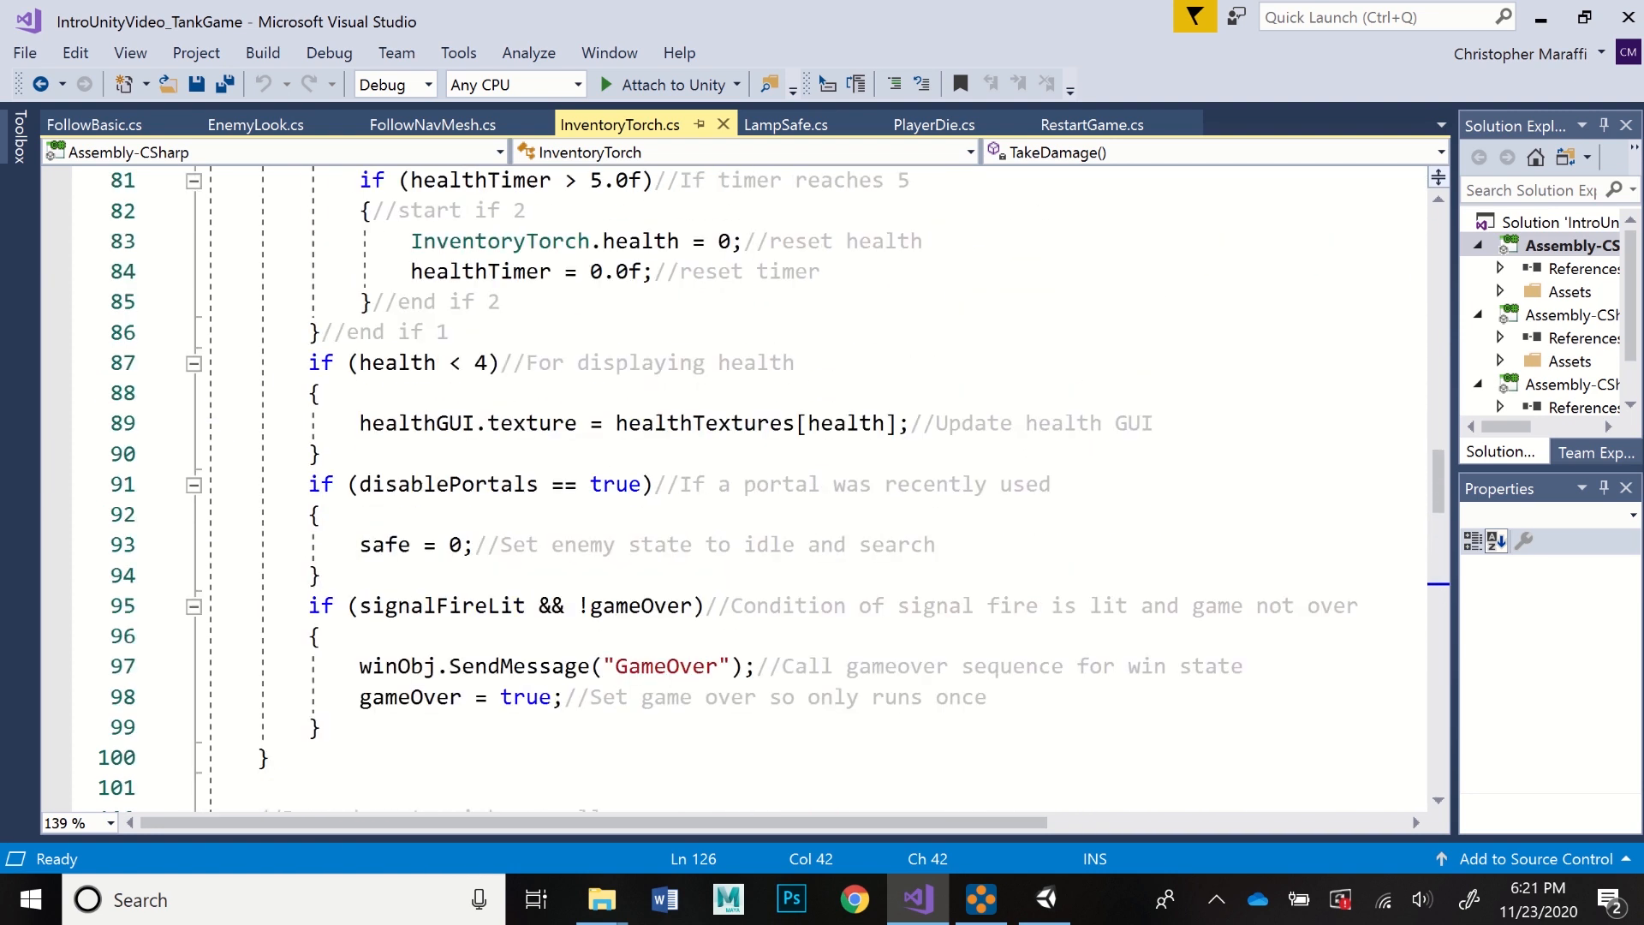
pyautogui.scroll(5, 737, 488)
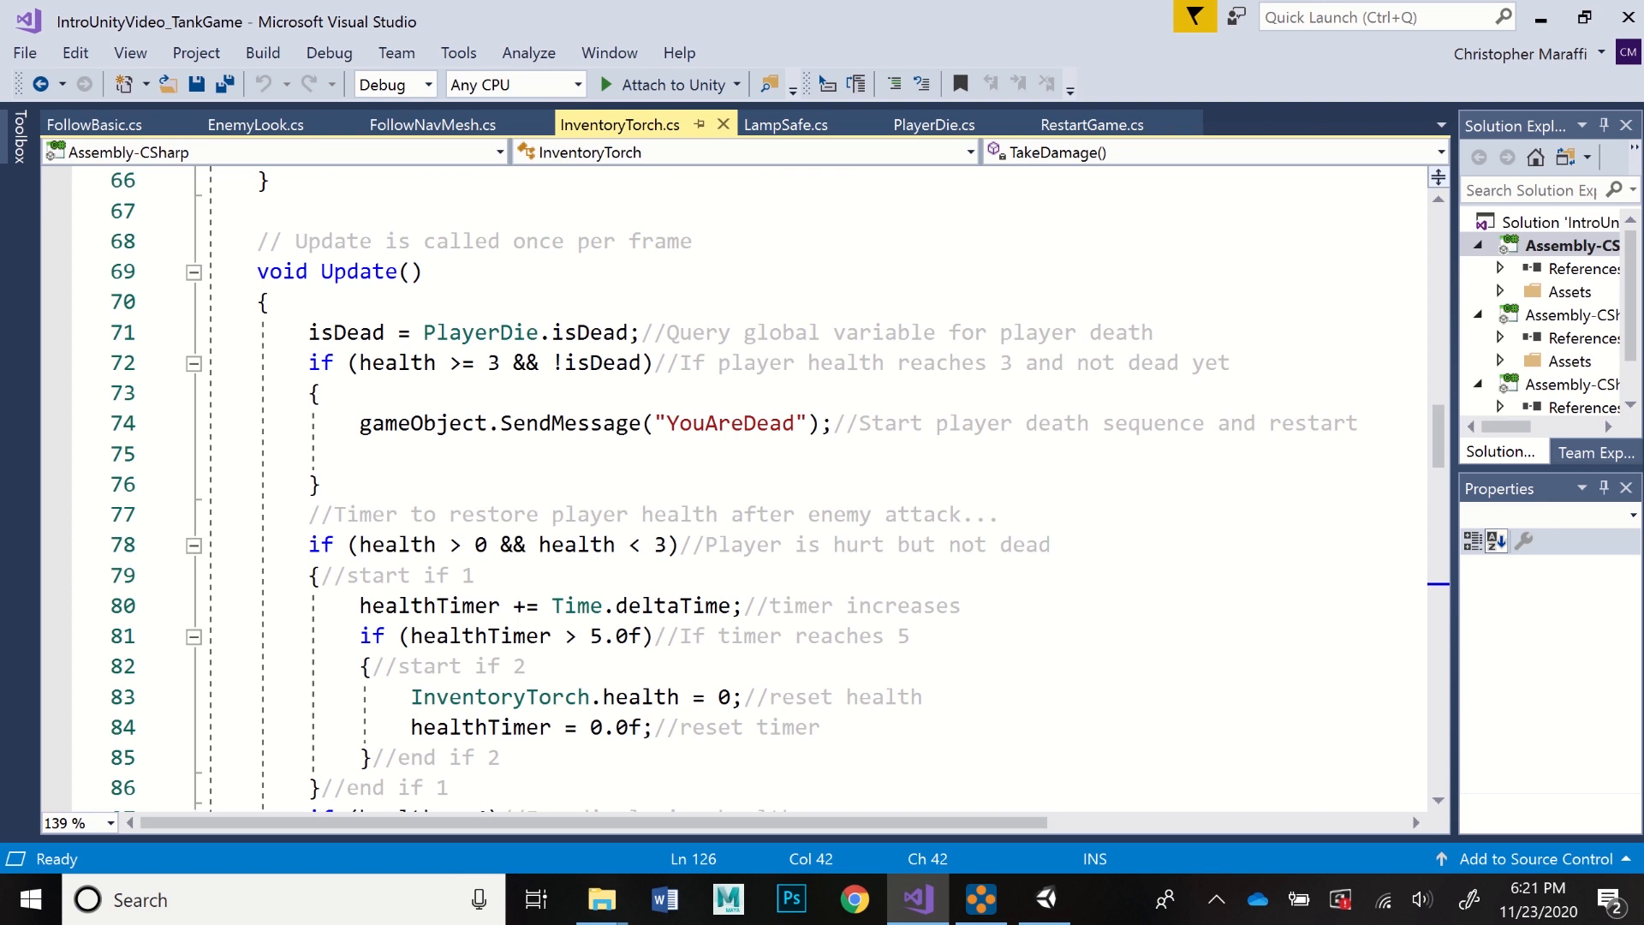
pyautogui.scroll(-1, 736, 488)
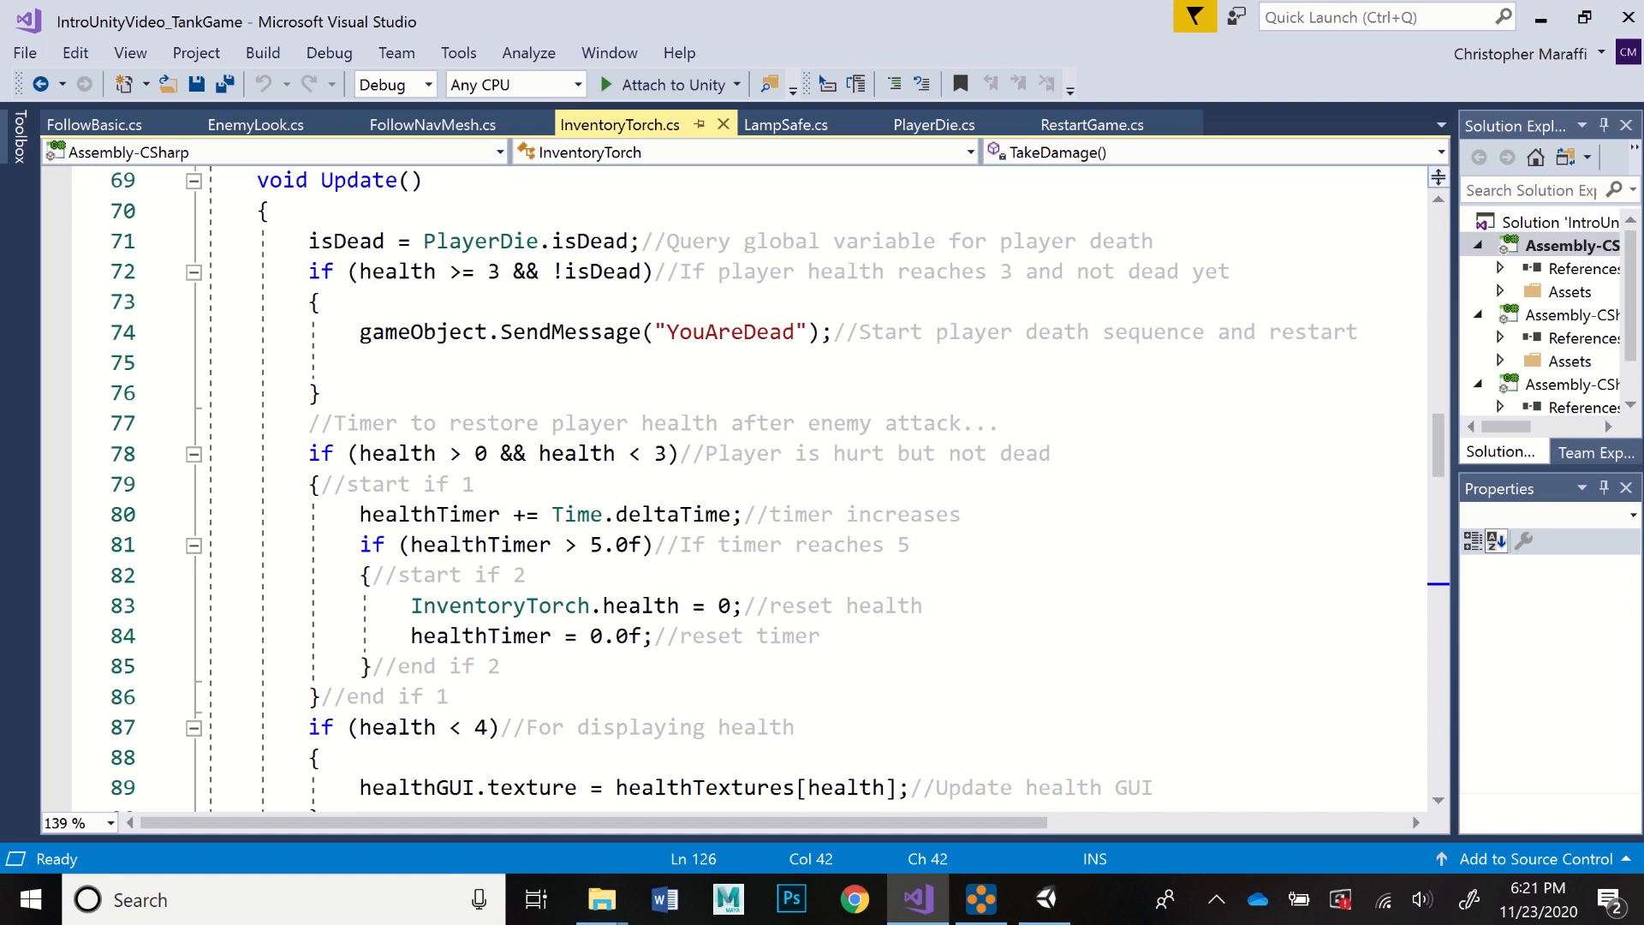
pyautogui.click(692, 454)
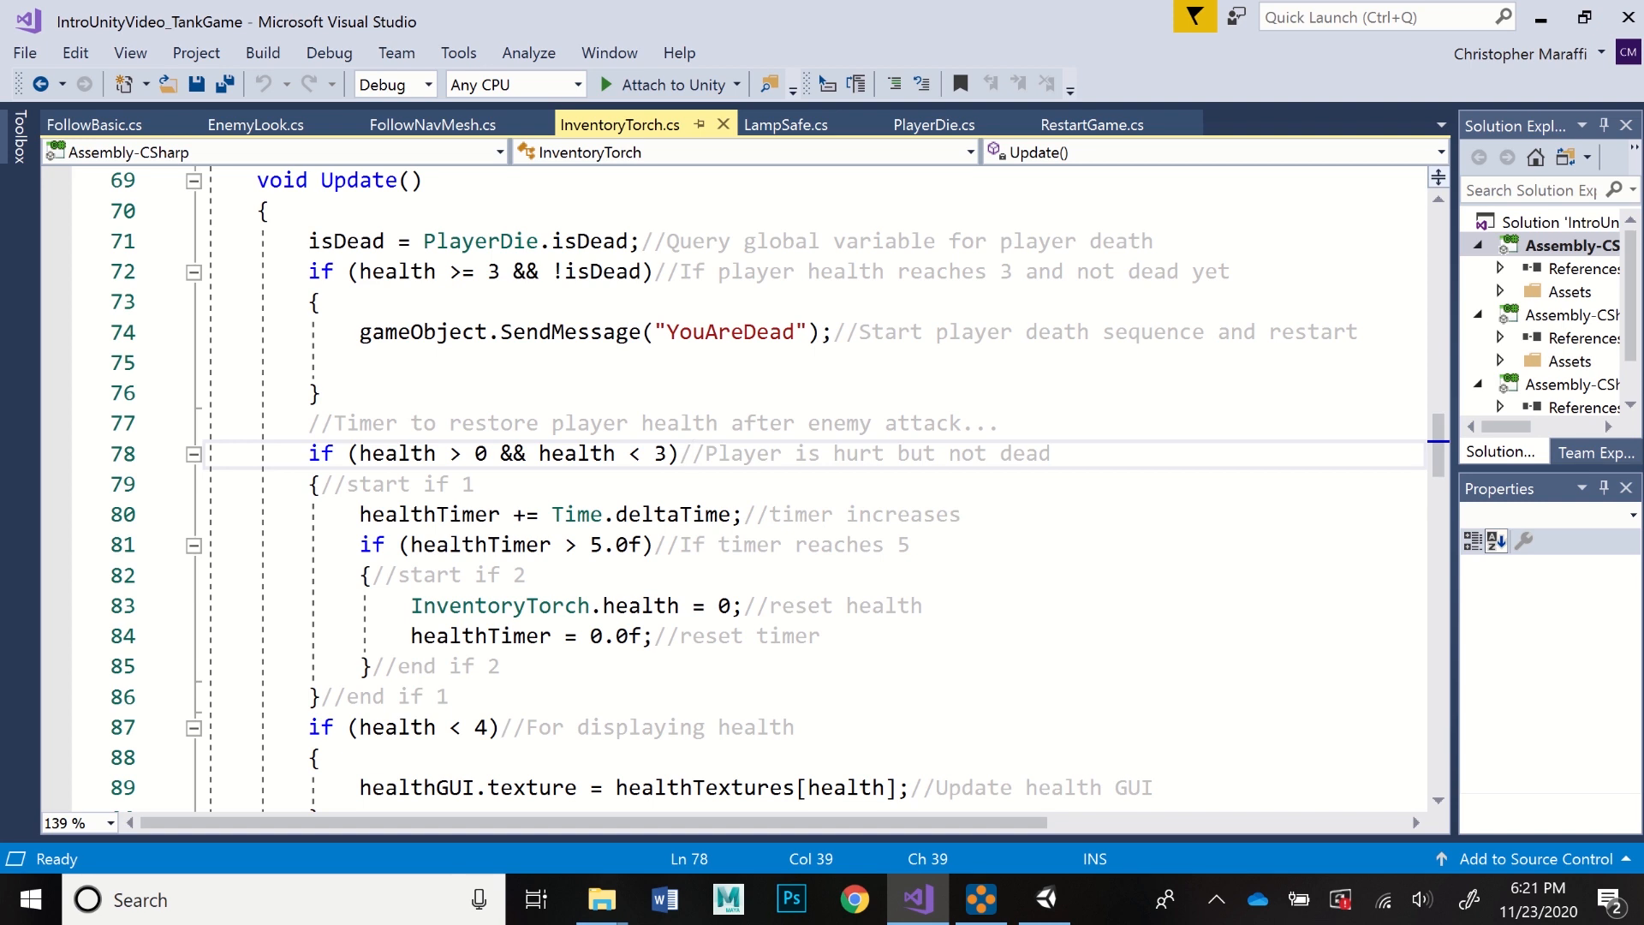
pyautogui.scroll(-1, 734, 486)
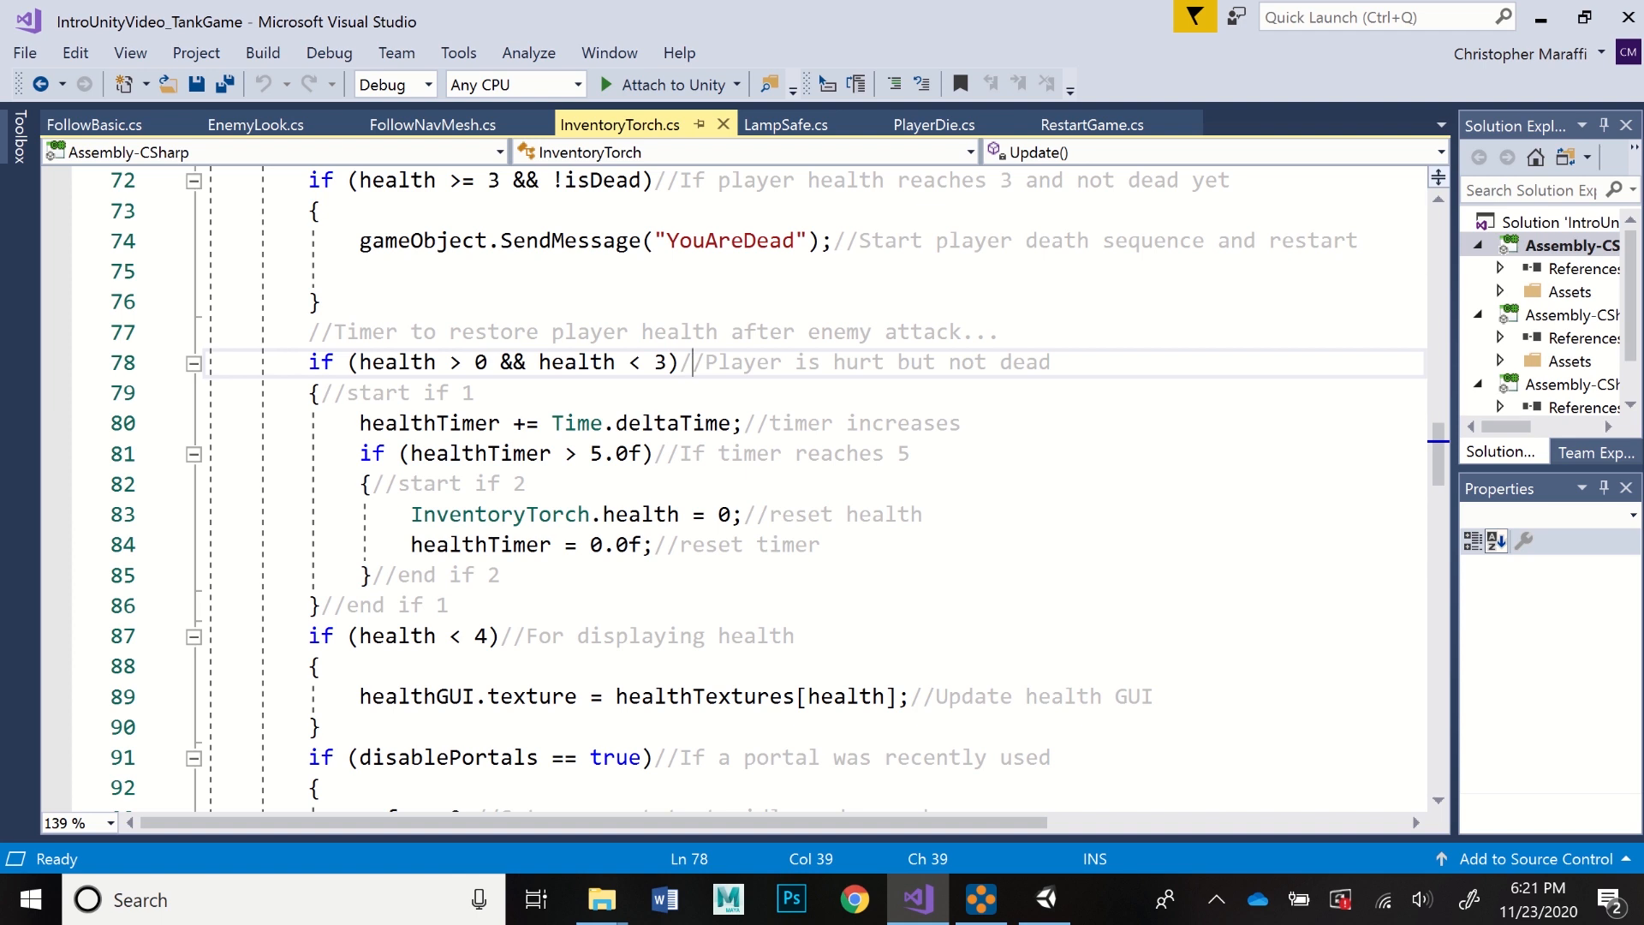
pyautogui.click(756, 423)
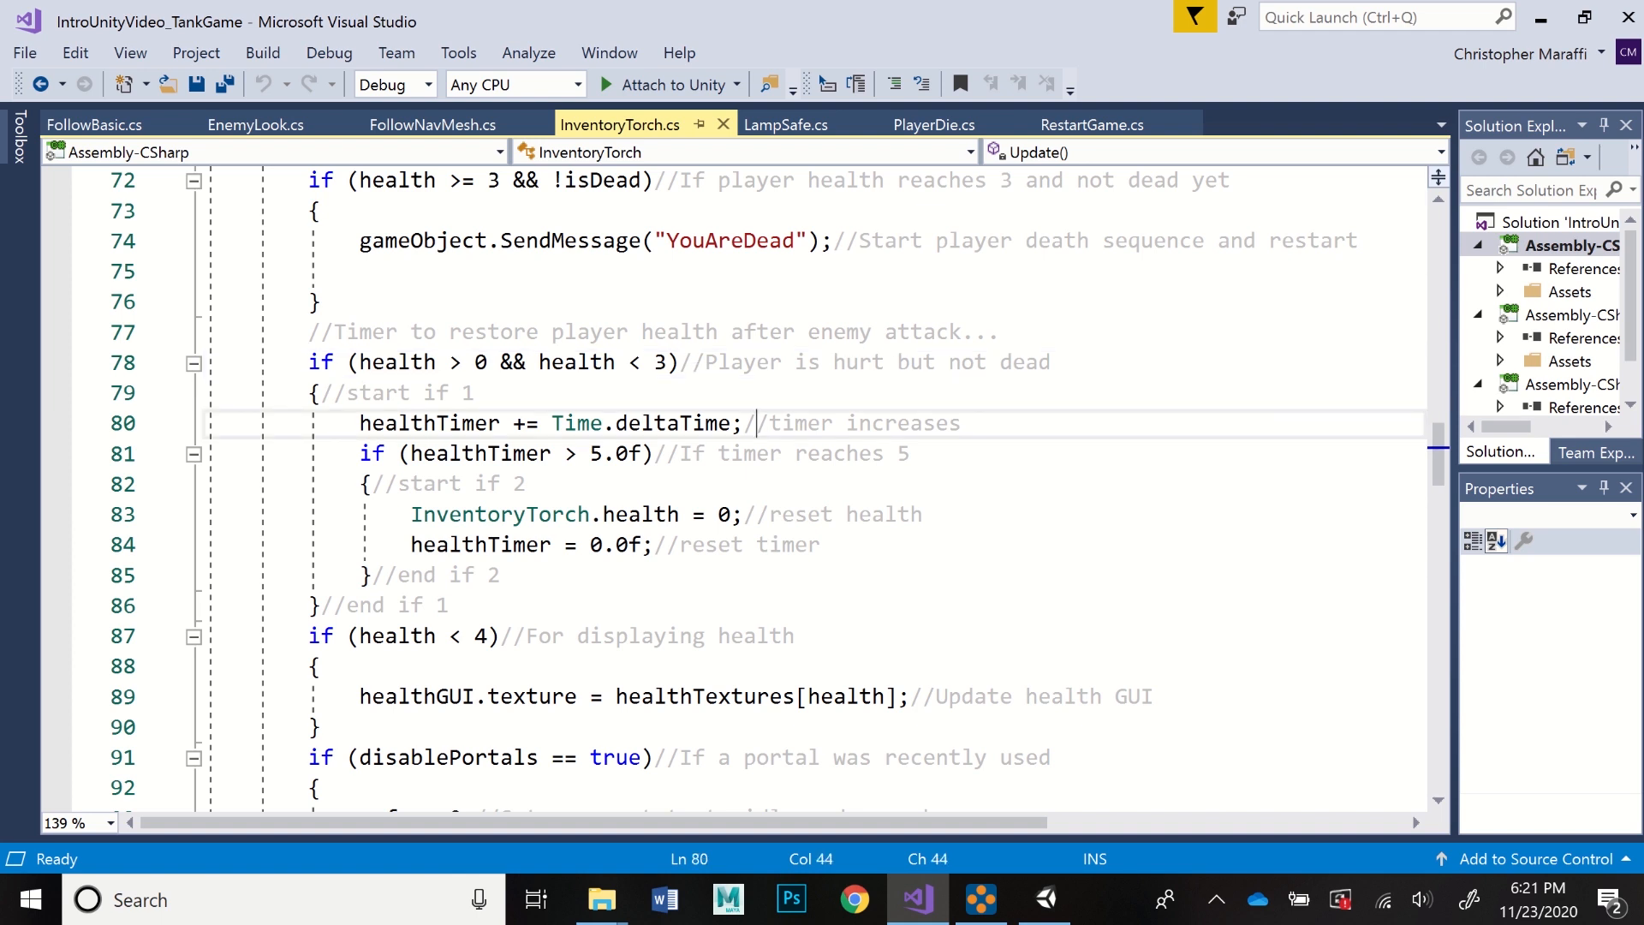
pyautogui.click(654, 454)
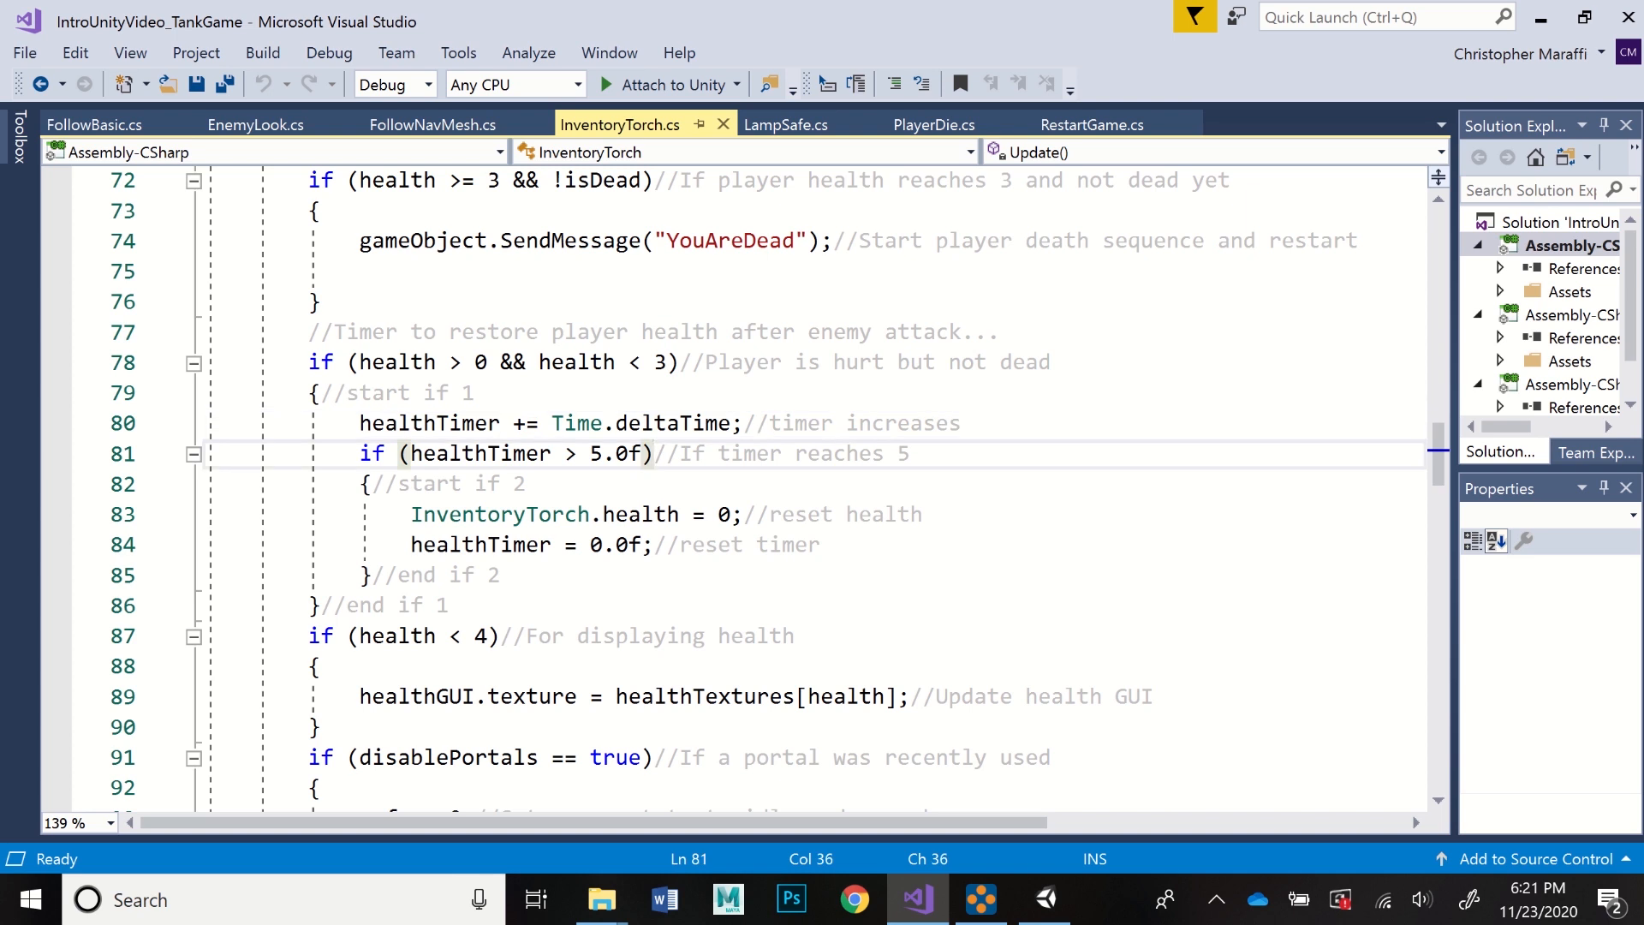
pyautogui.click(743, 424)
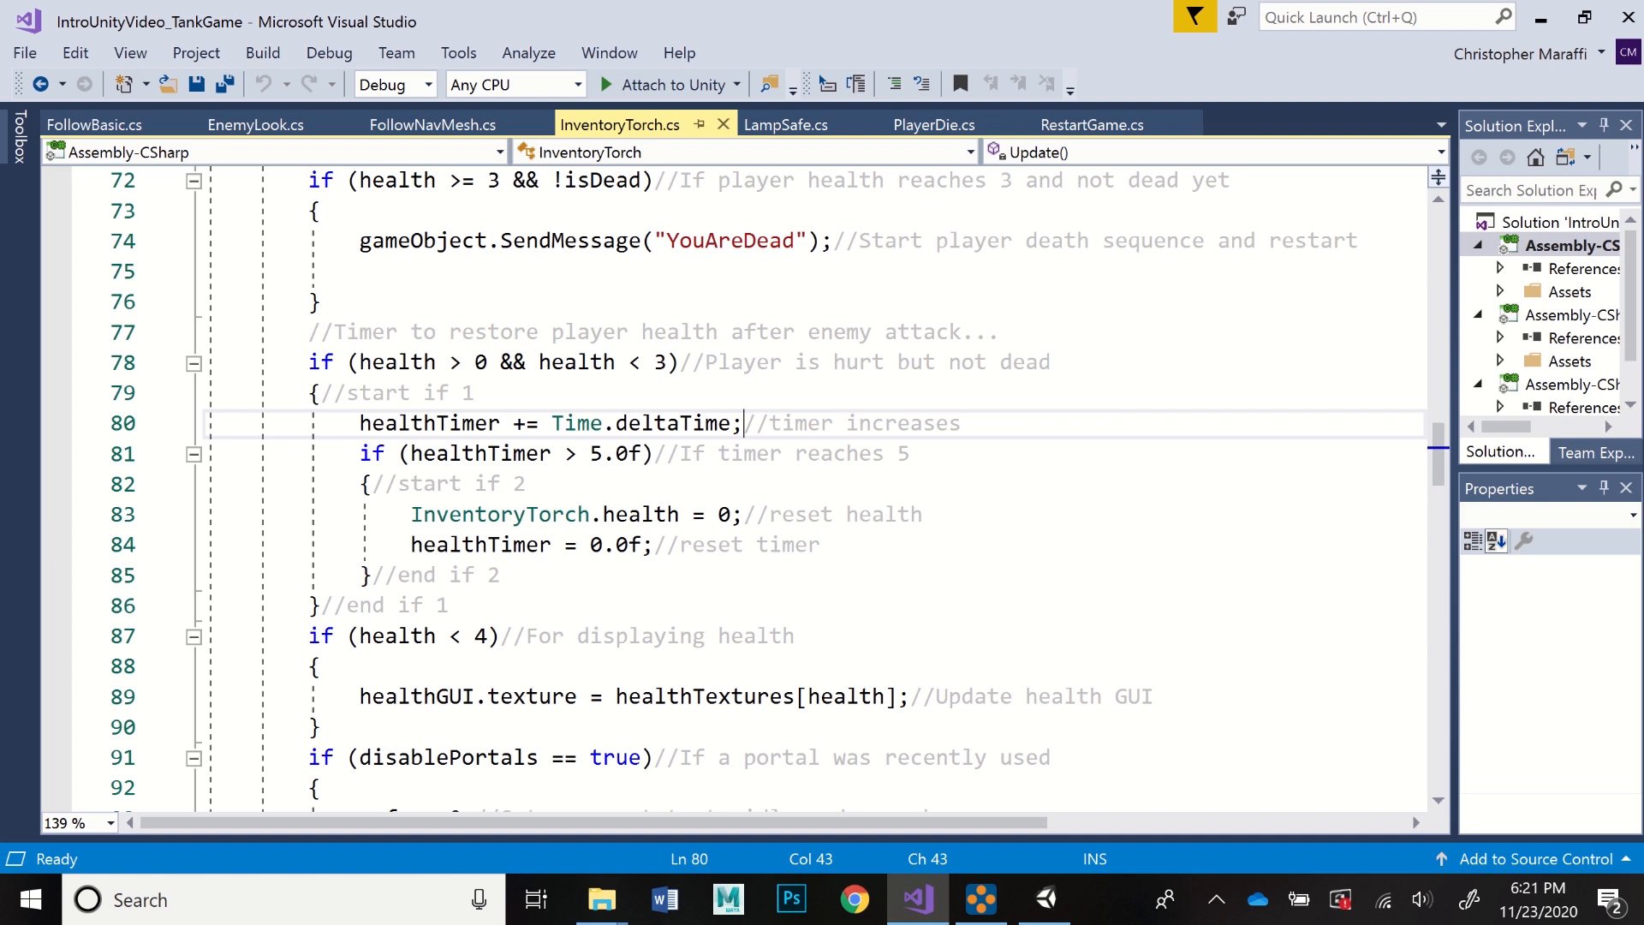
pyautogui.click(654, 454)
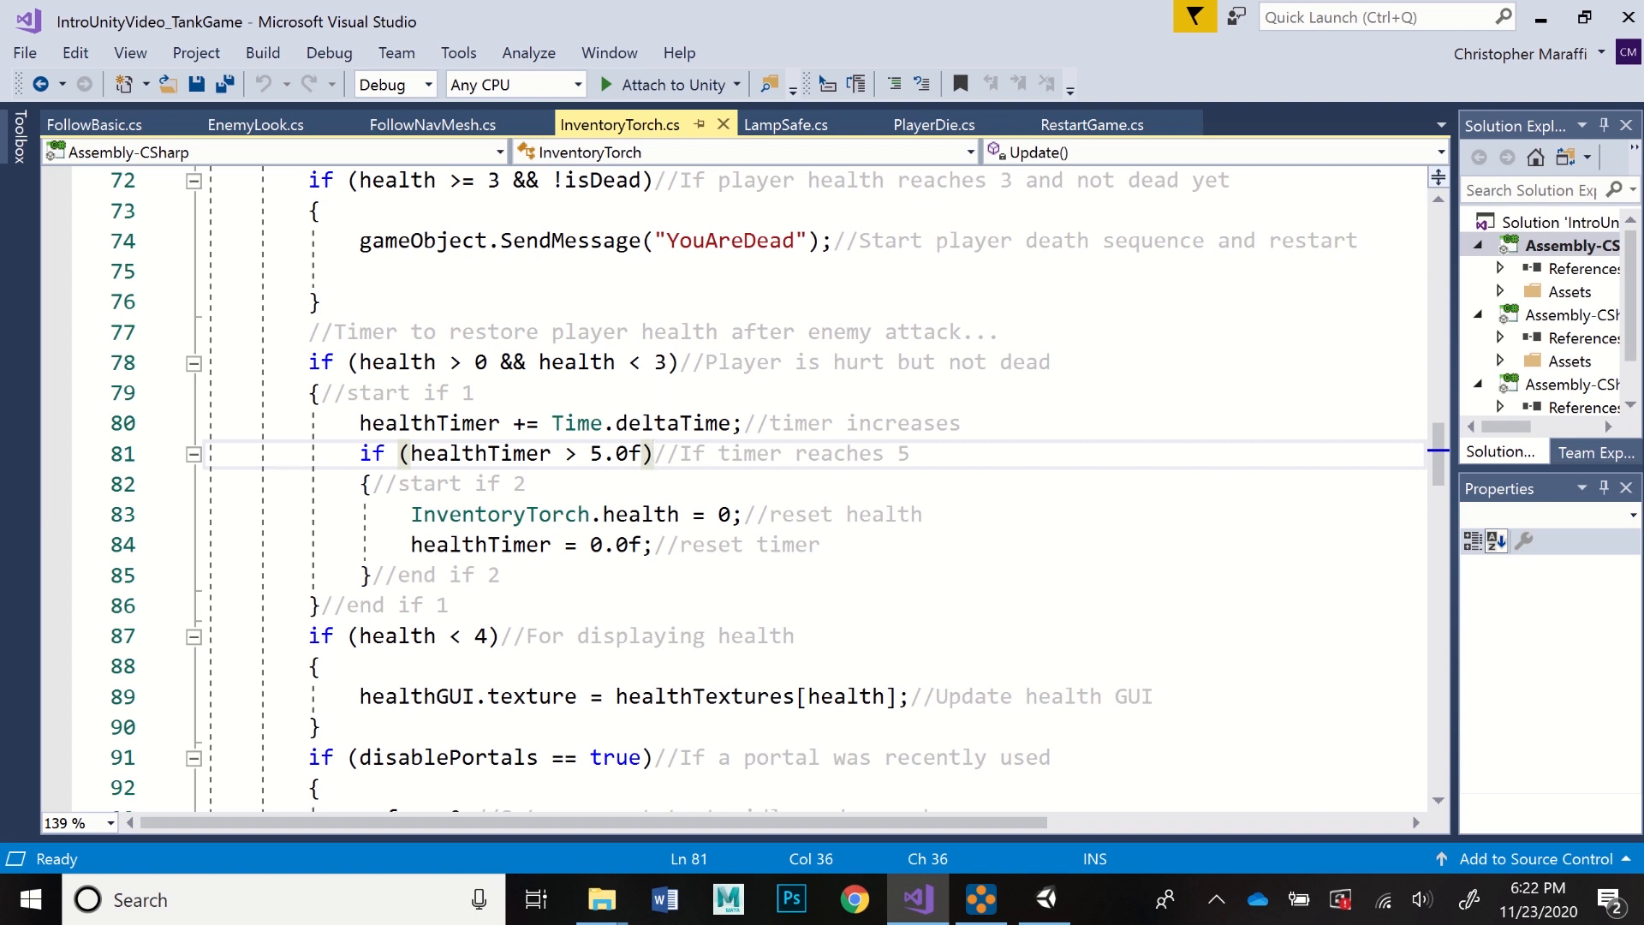
# - Examine the line that updates the health GUI texture and the declaration of the healthTextures array it uses
pyautogui.scroll(-2, 736, 488)
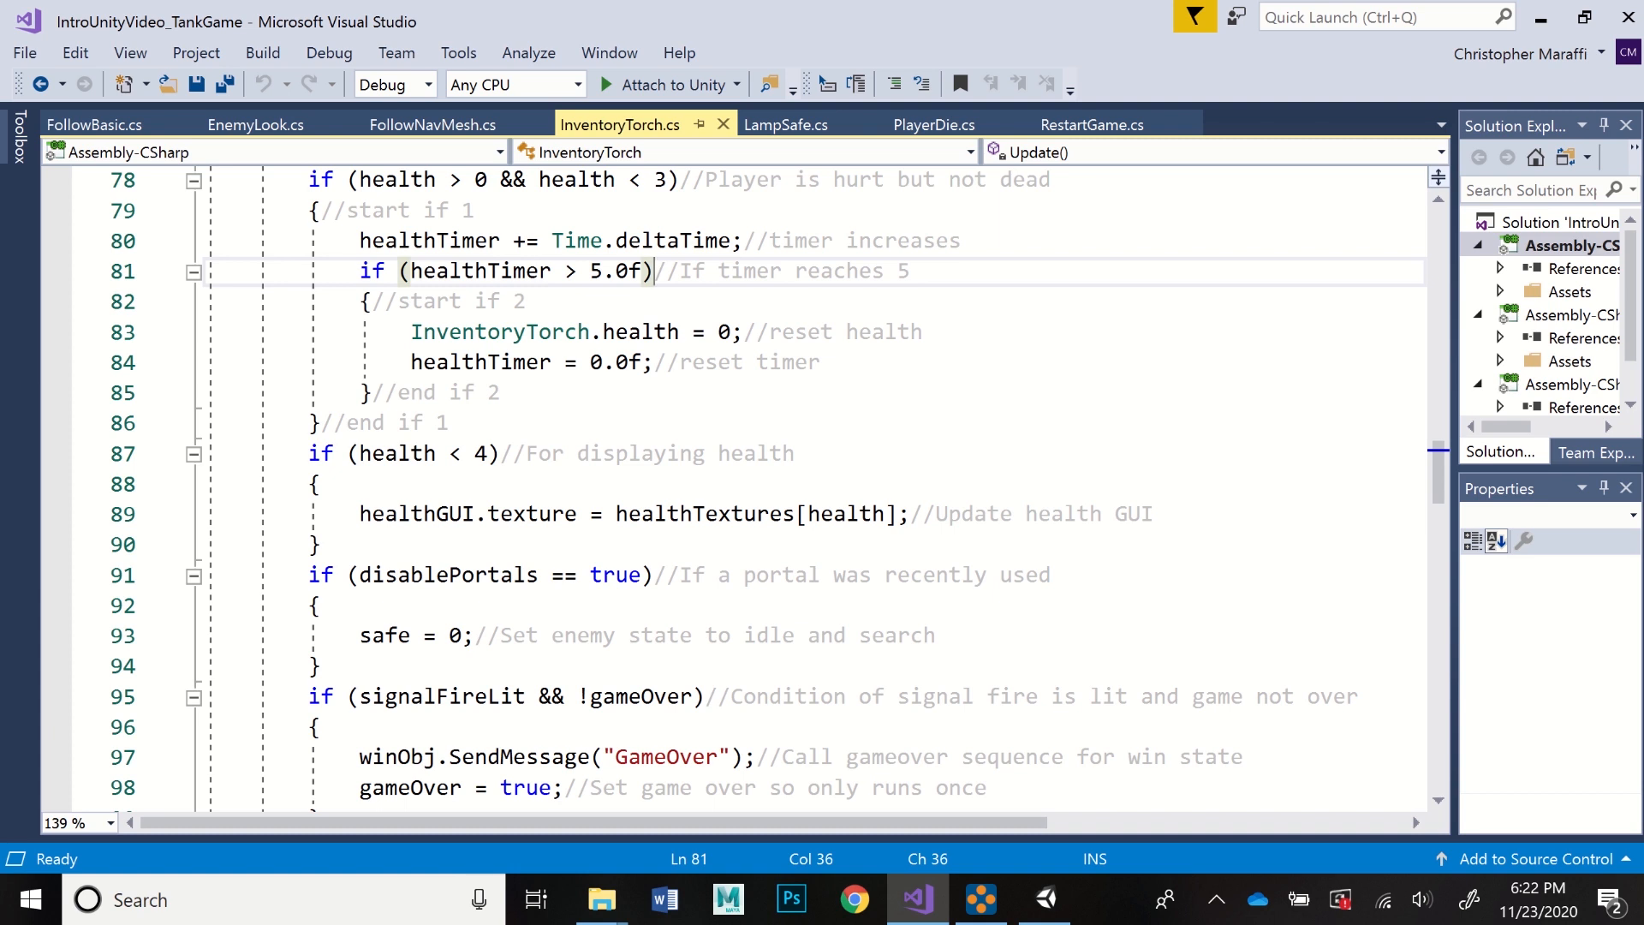
pyautogui.click(898, 514)
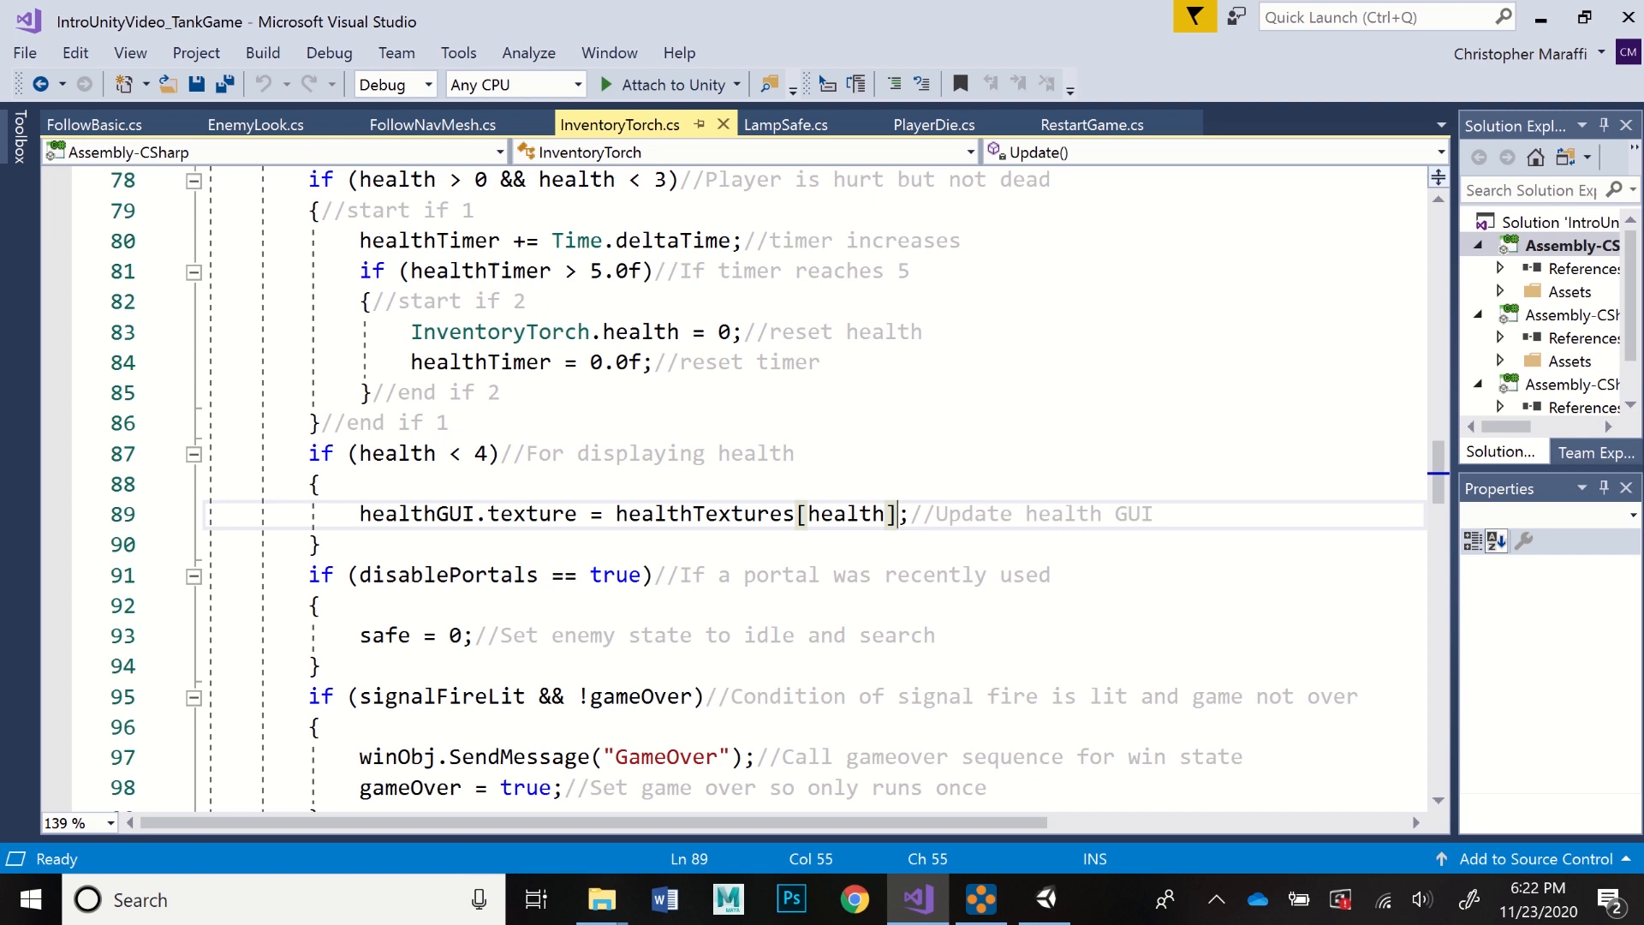
pyautogui.scroll(9, 735, 491)
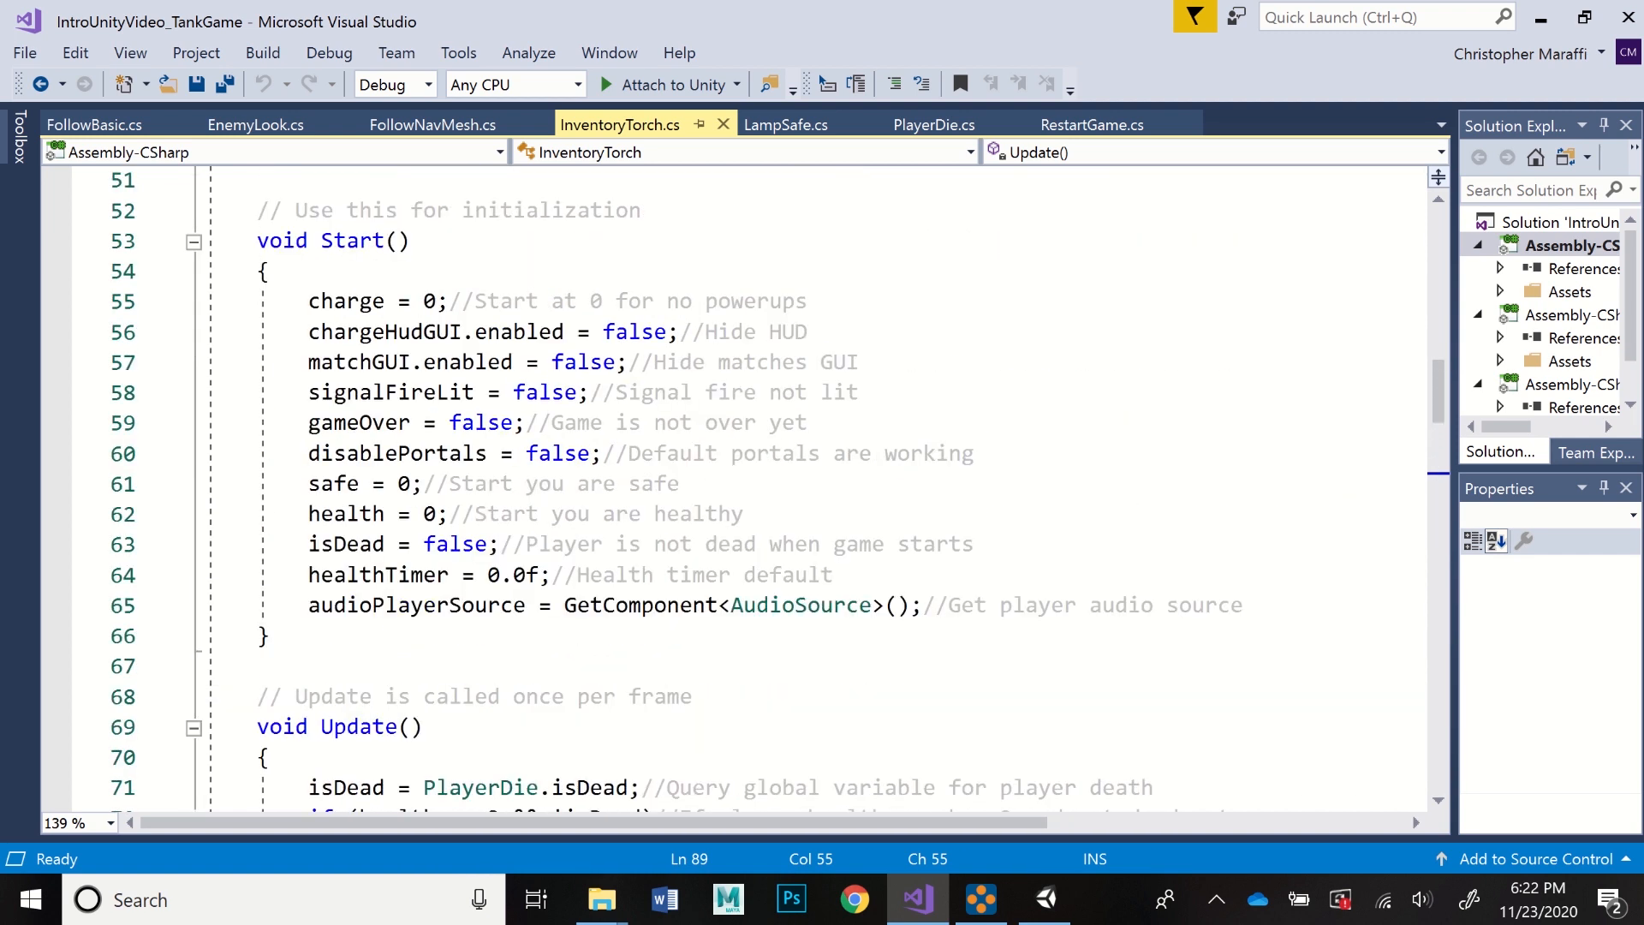
pyautogui.scroll(5, 734, 490)
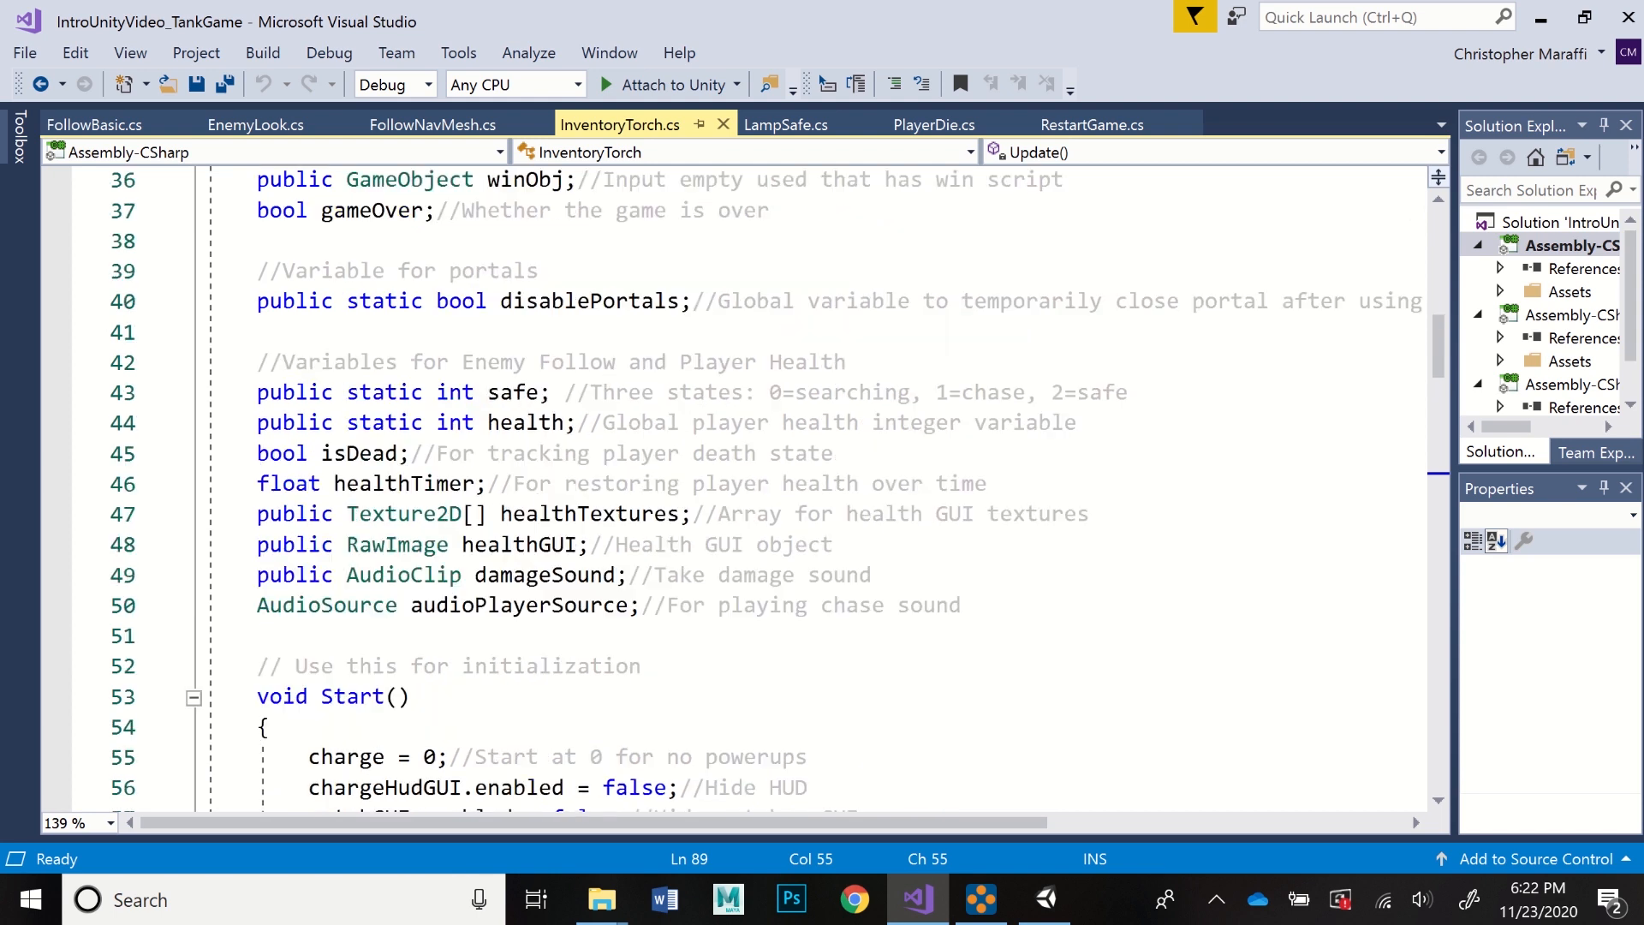
pyautogui.click(692, 514)
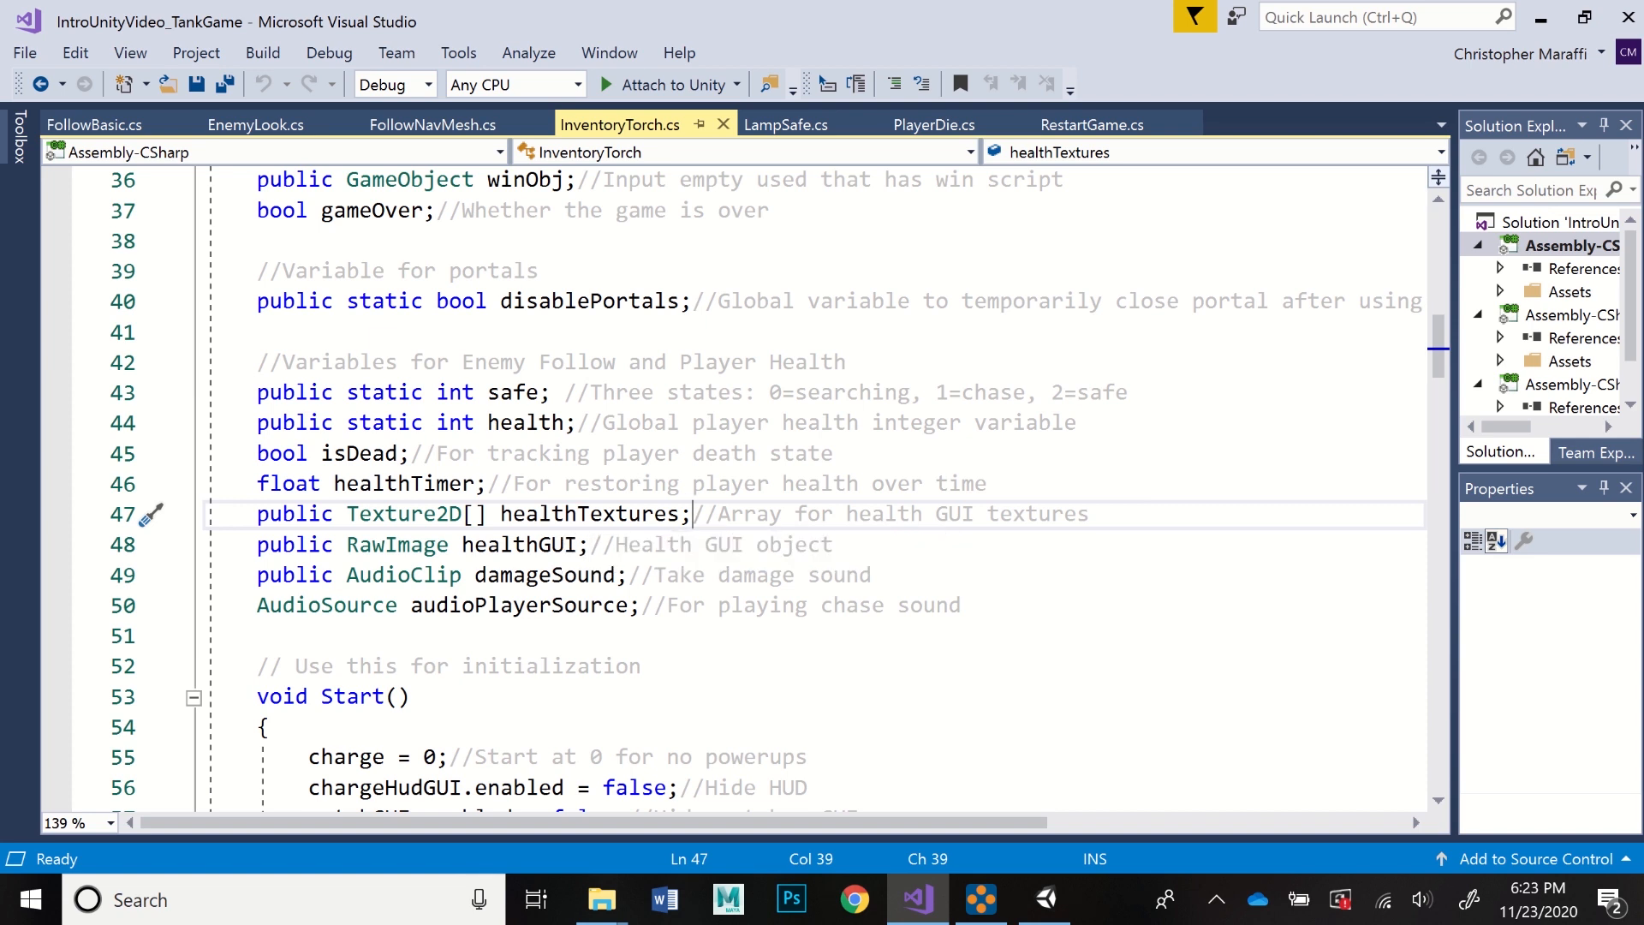
pyautogui.moveTo(488, 514); pyautogui.dragTo(463, 514)
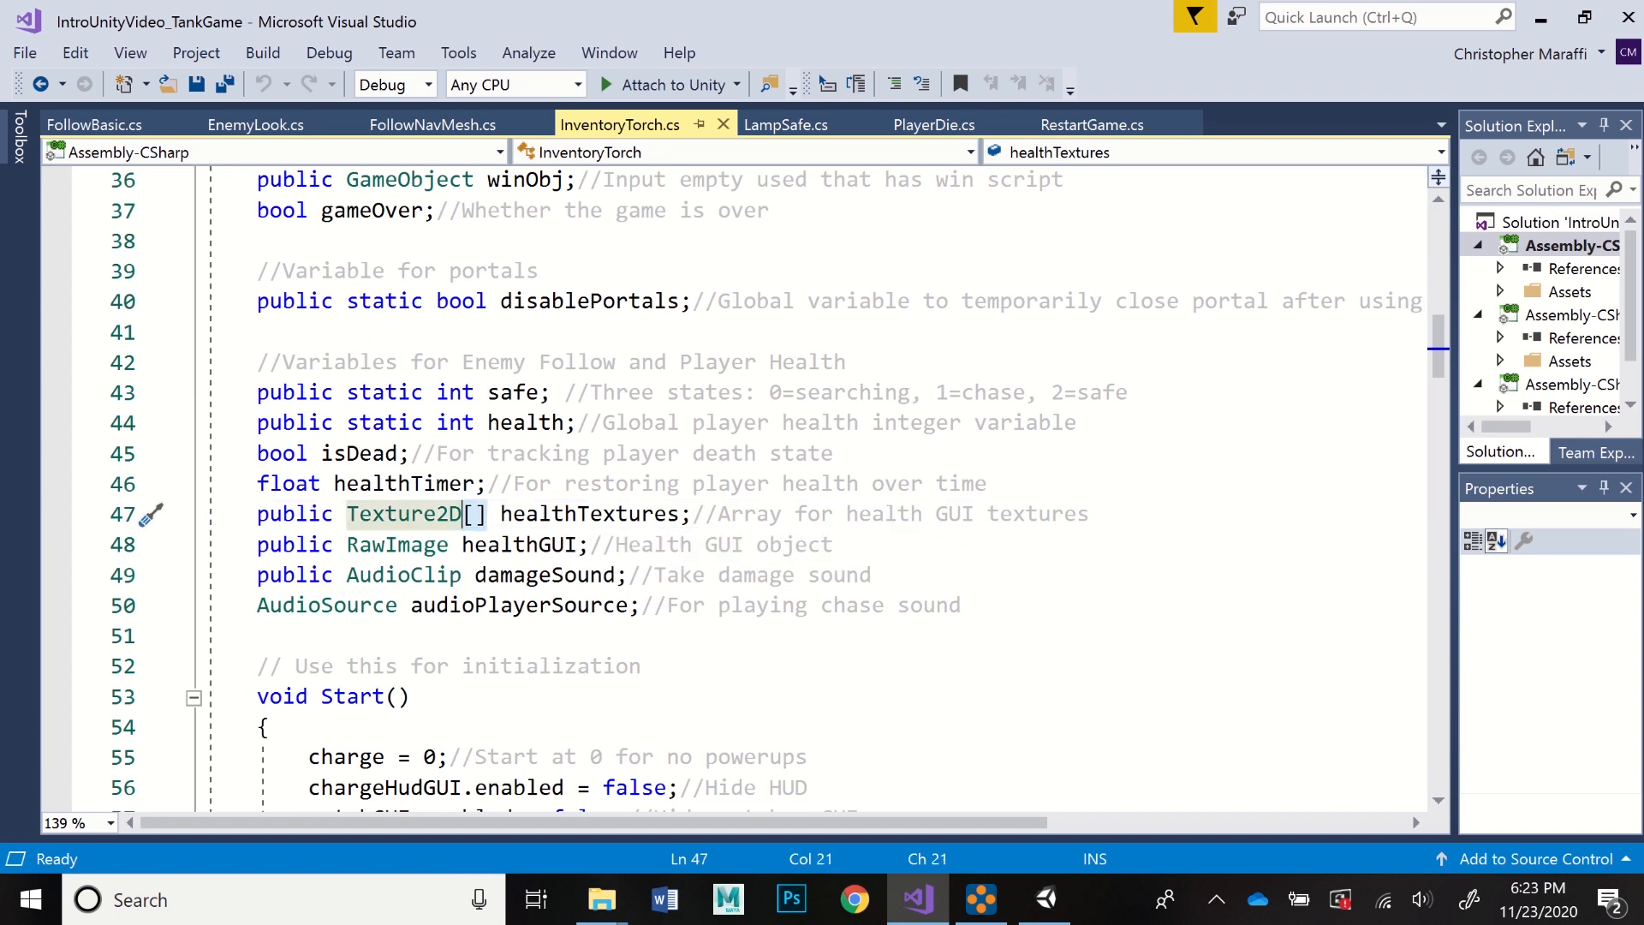
pyautogui.click(706, 515)
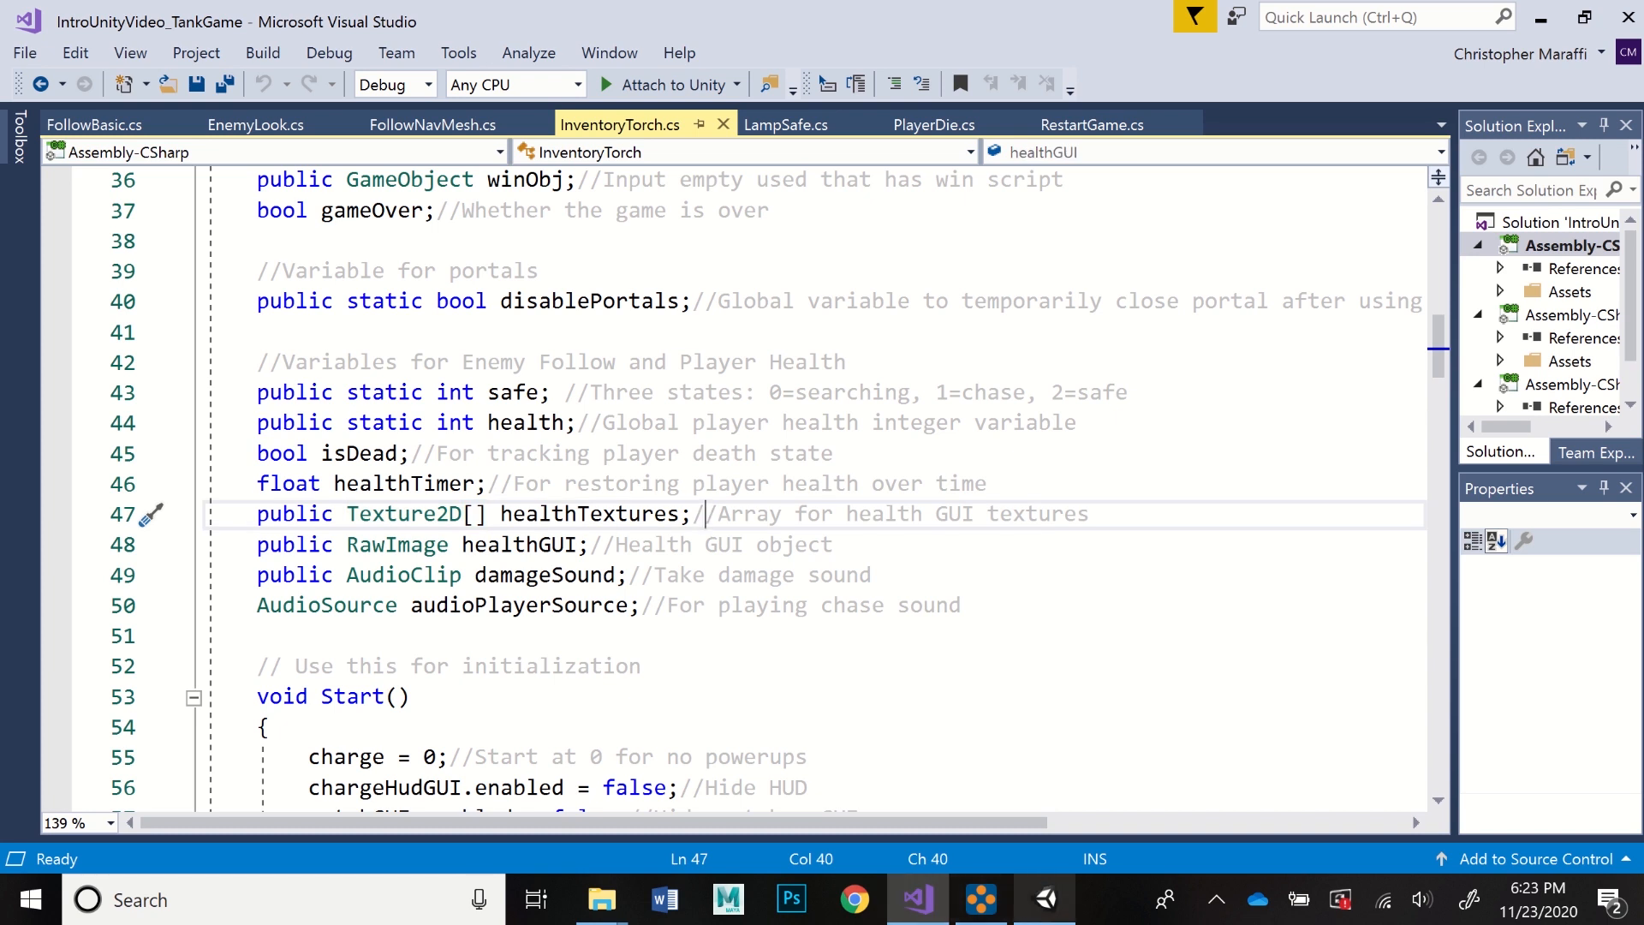
# - Switch to Unity and inspect the FPSController's Inventory Torch script, including its Health Textures, Health GUI and Damage Sound inputs
pyautogui.click(1045, 899)
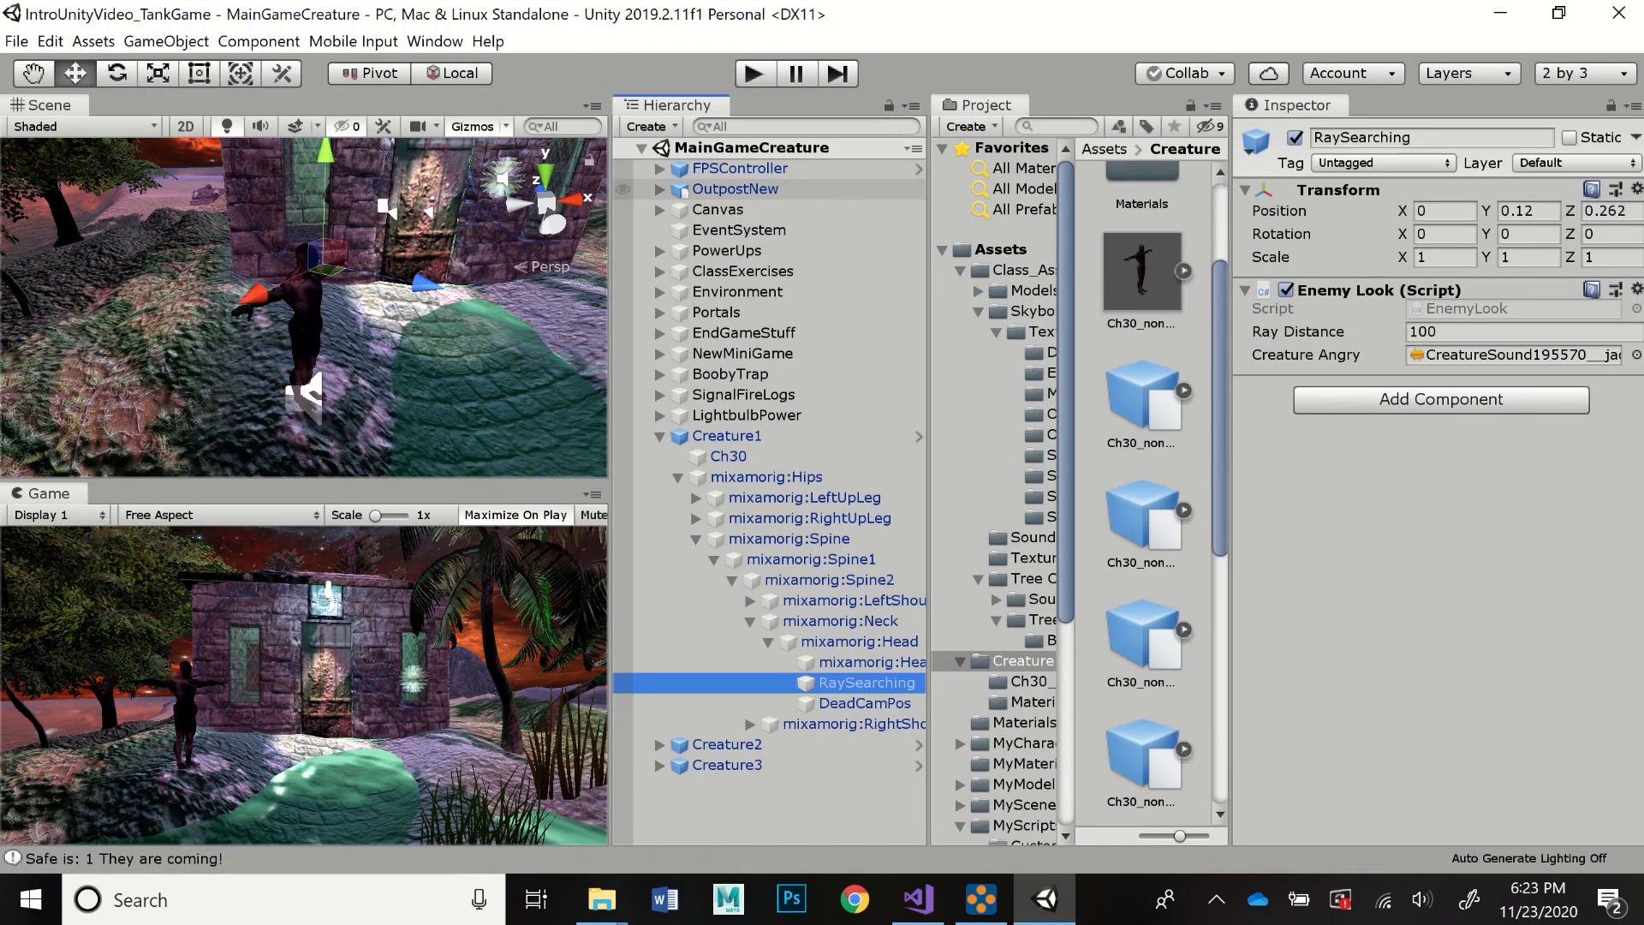
pyautogui.click(740, 168)
pyautogui.moveTo(1638, 206); pyautogui.dragTo(1638, 424)
pyautogui.scroll(-15, 1430, 480)
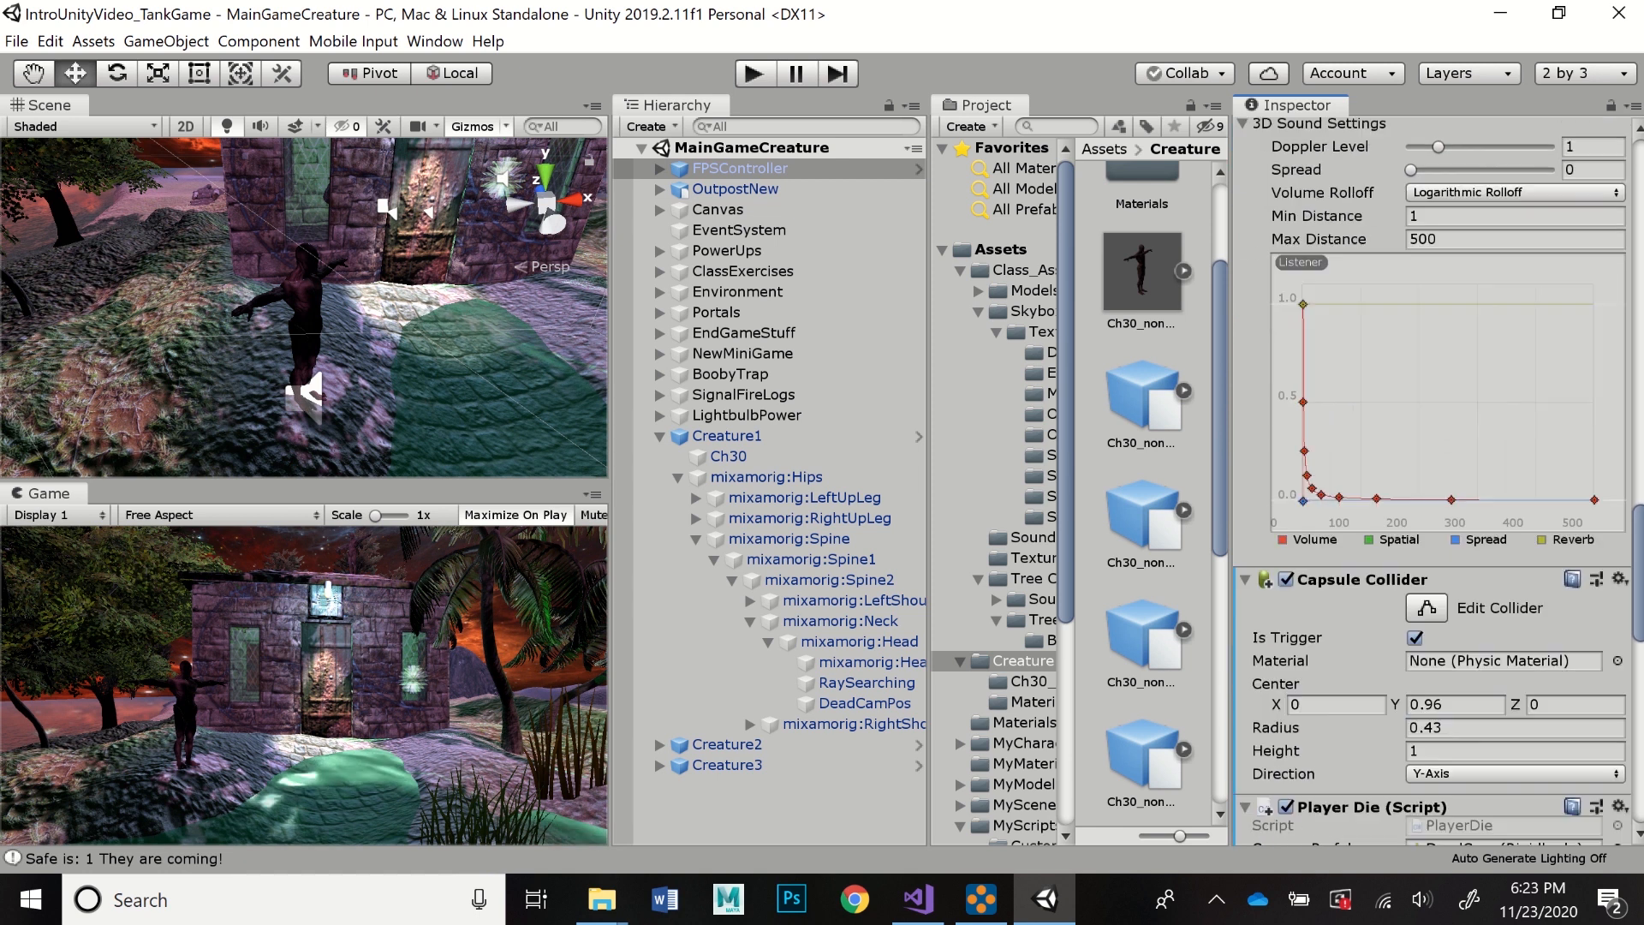
pyautogui.scroll(-5, 1430, 479)
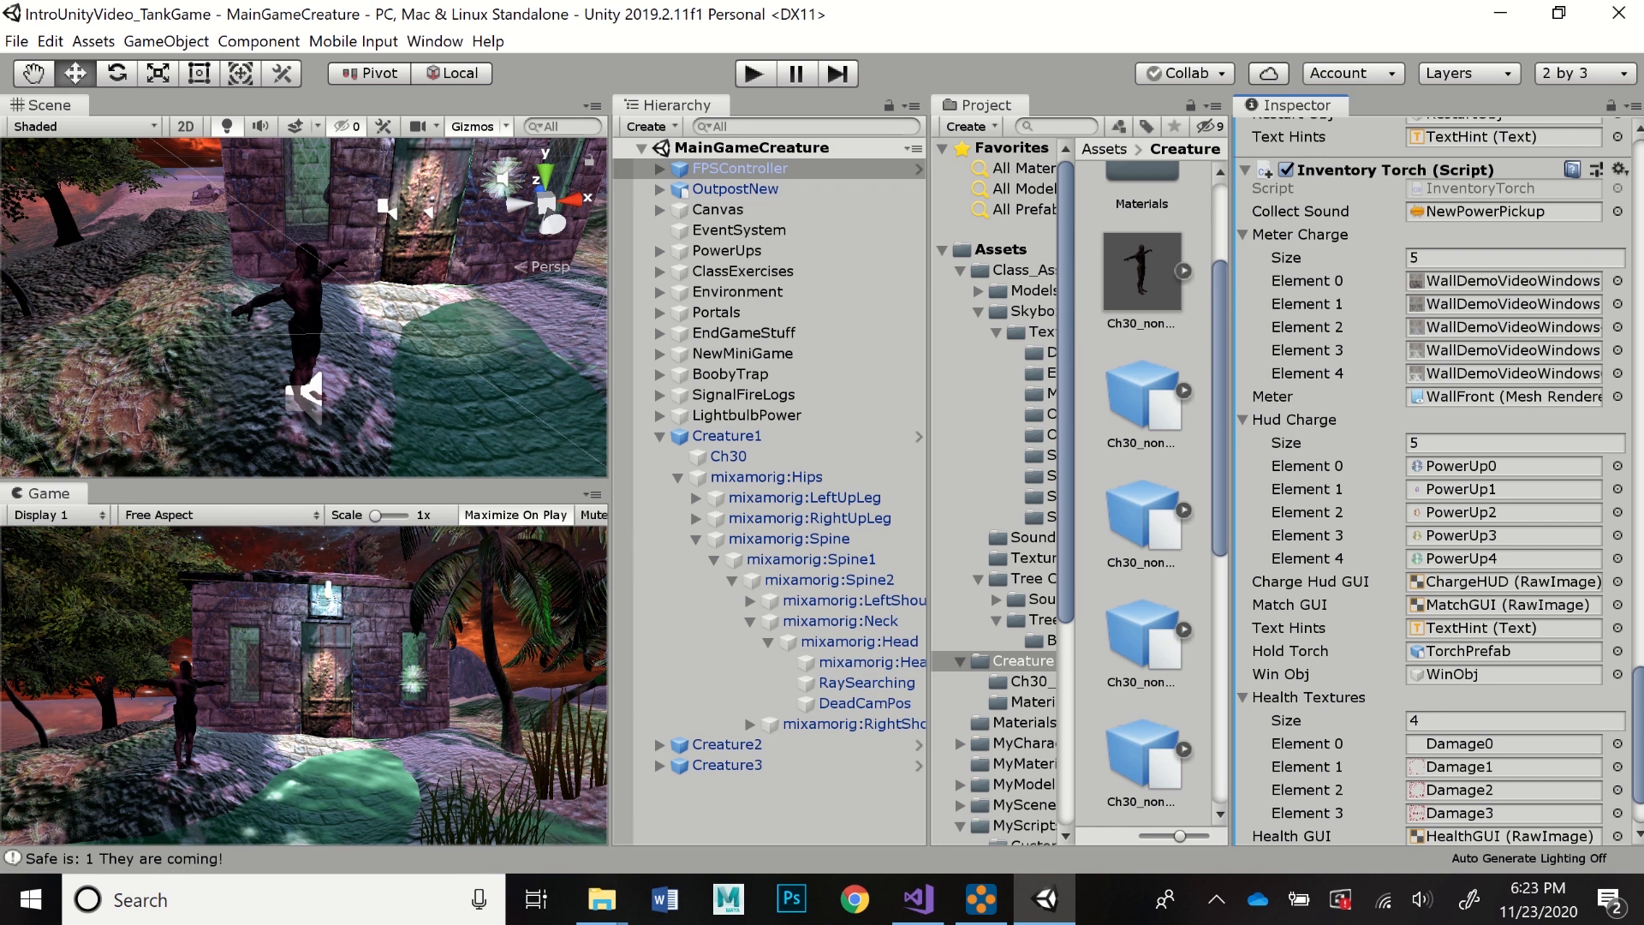
pyautogui.scroll(-3, 1430, 479)
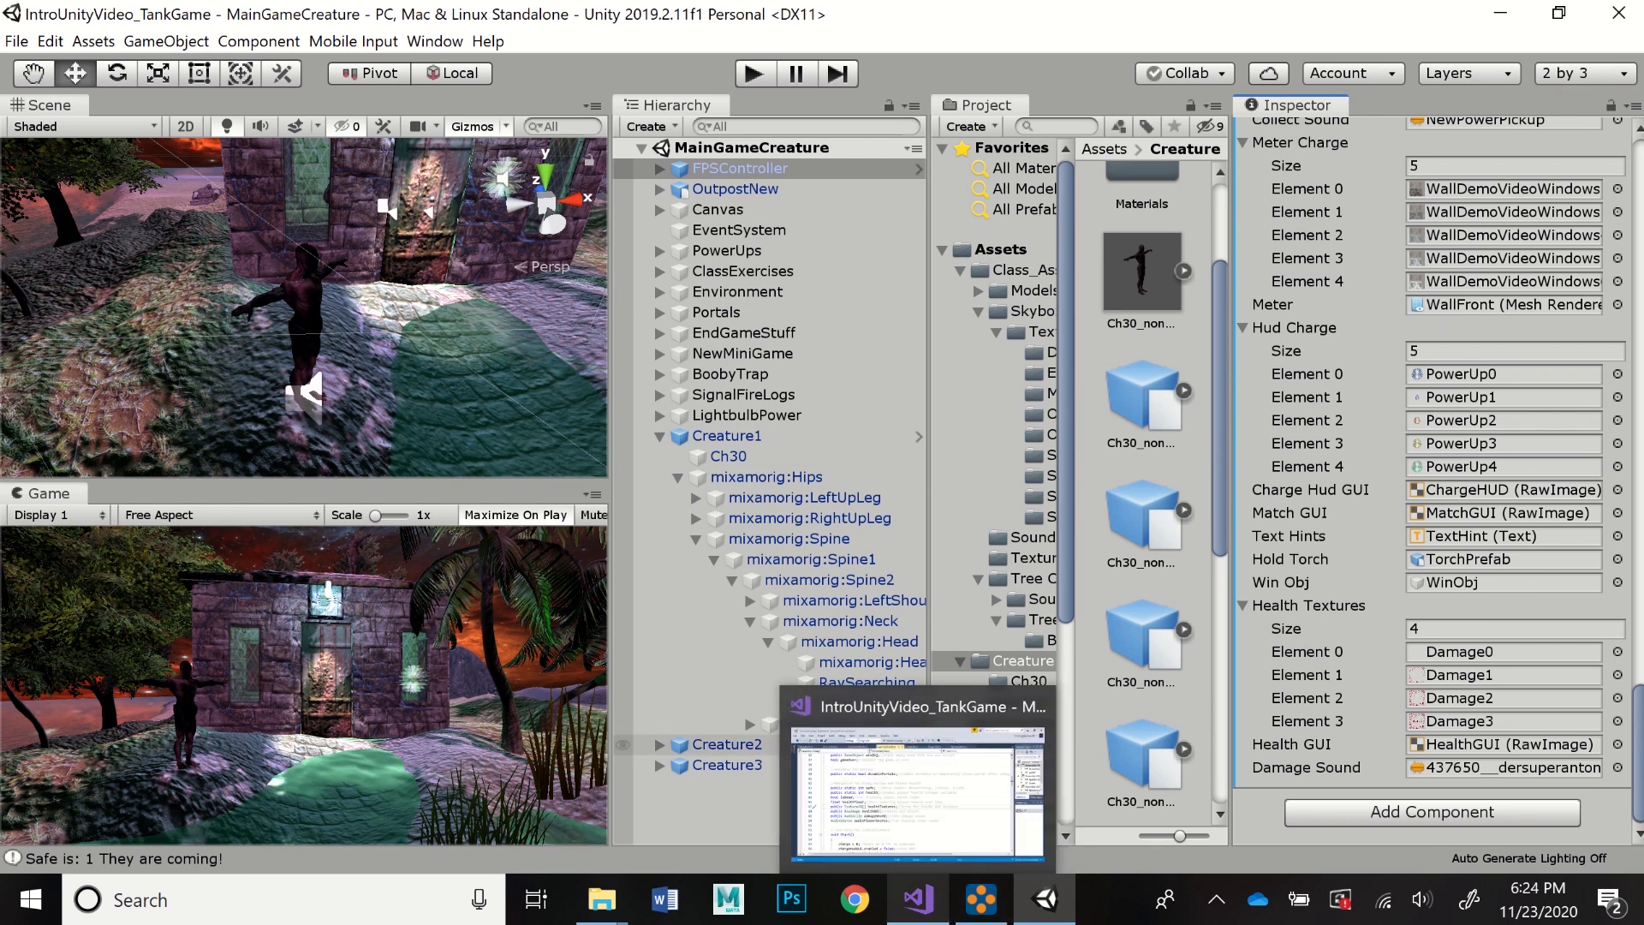
# - Switch back to Visual Studio, review InventoryTorch.cs's variables and Start function, and reopen EnemyLook.cs at its Update function
pyautogui.click(918, 899)
pyautogui.scroll(3, 839, 634)
pyautogui.scroll(7, 736, 488)
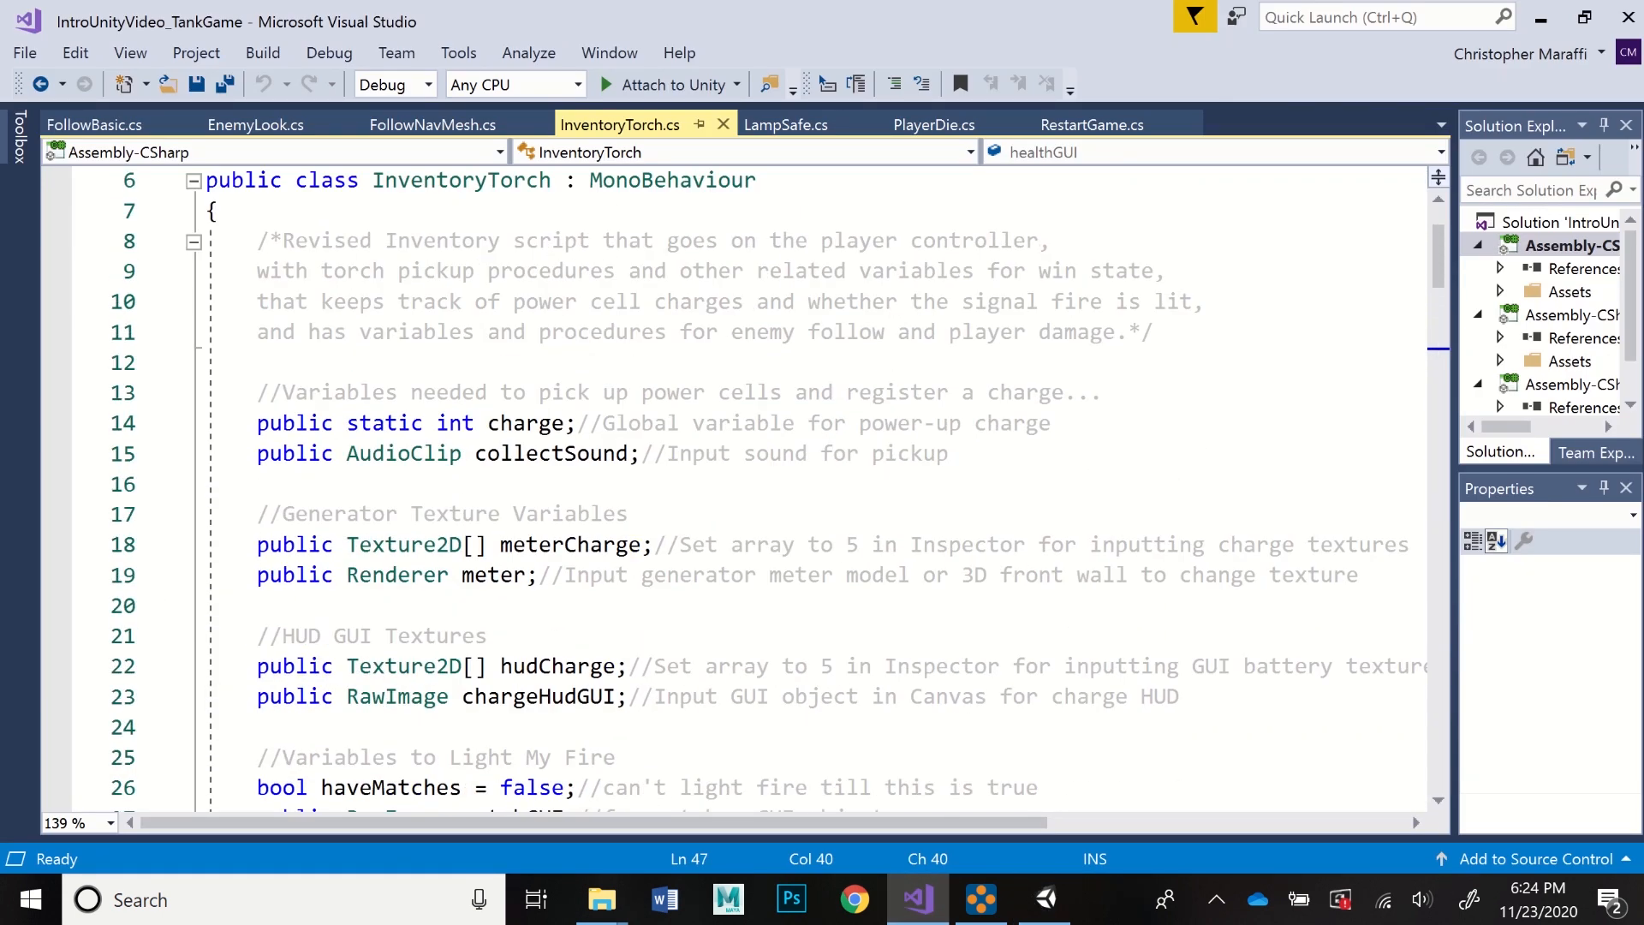
pyautogui.scroll(-14, 737, 488)
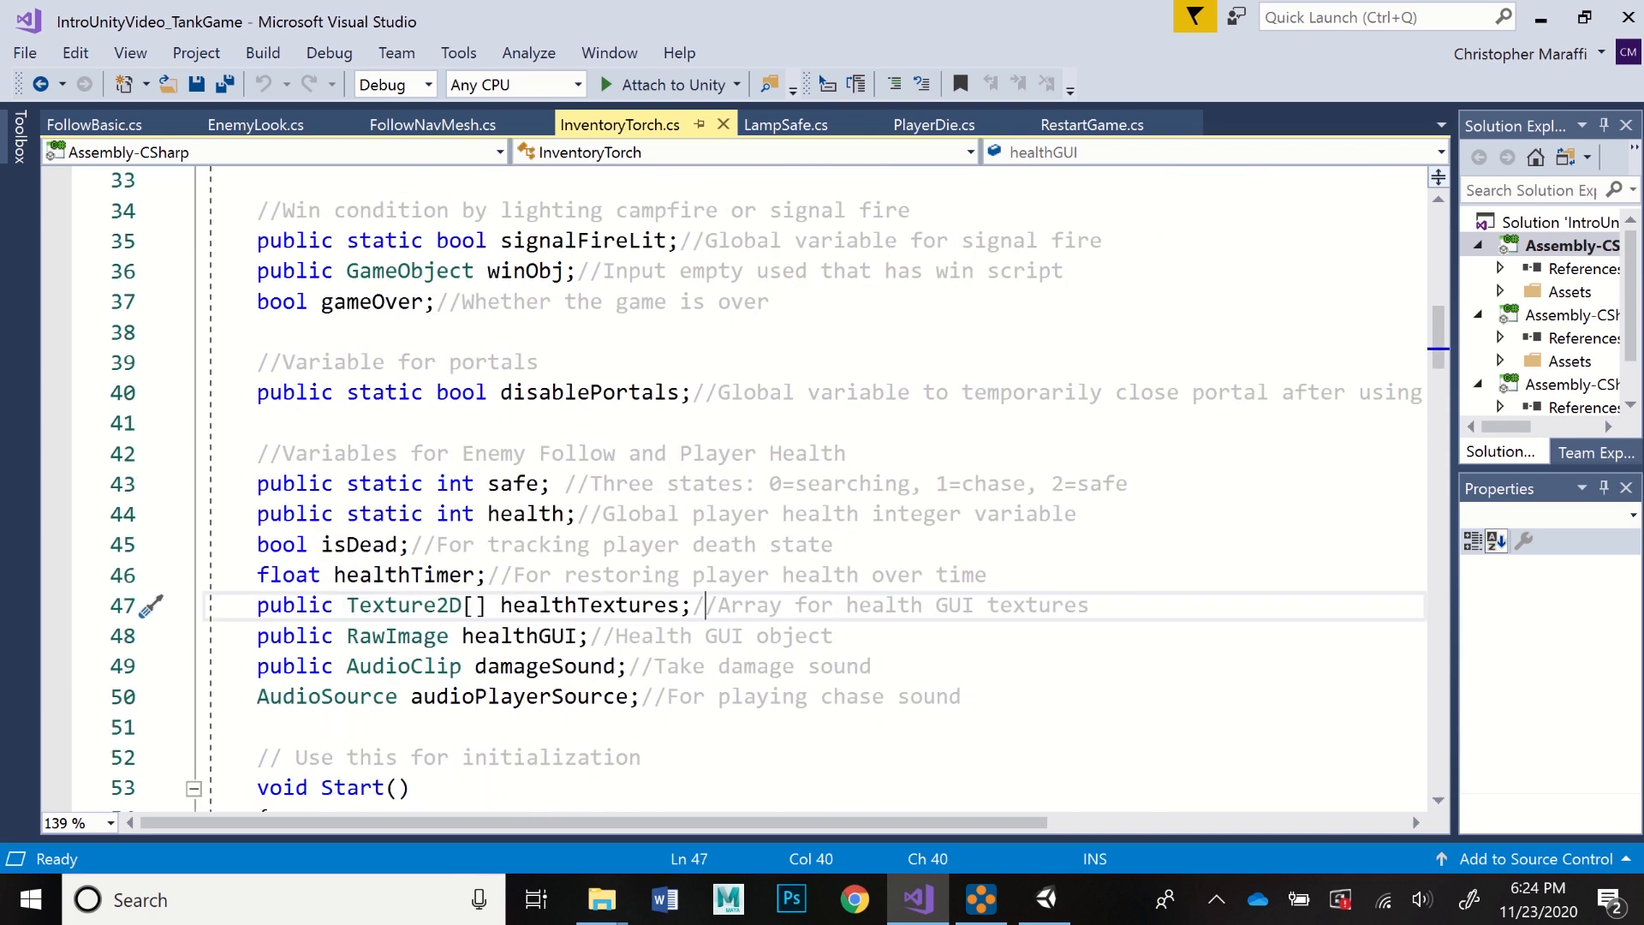
pyautogui.scroll(-1, 736, 488)
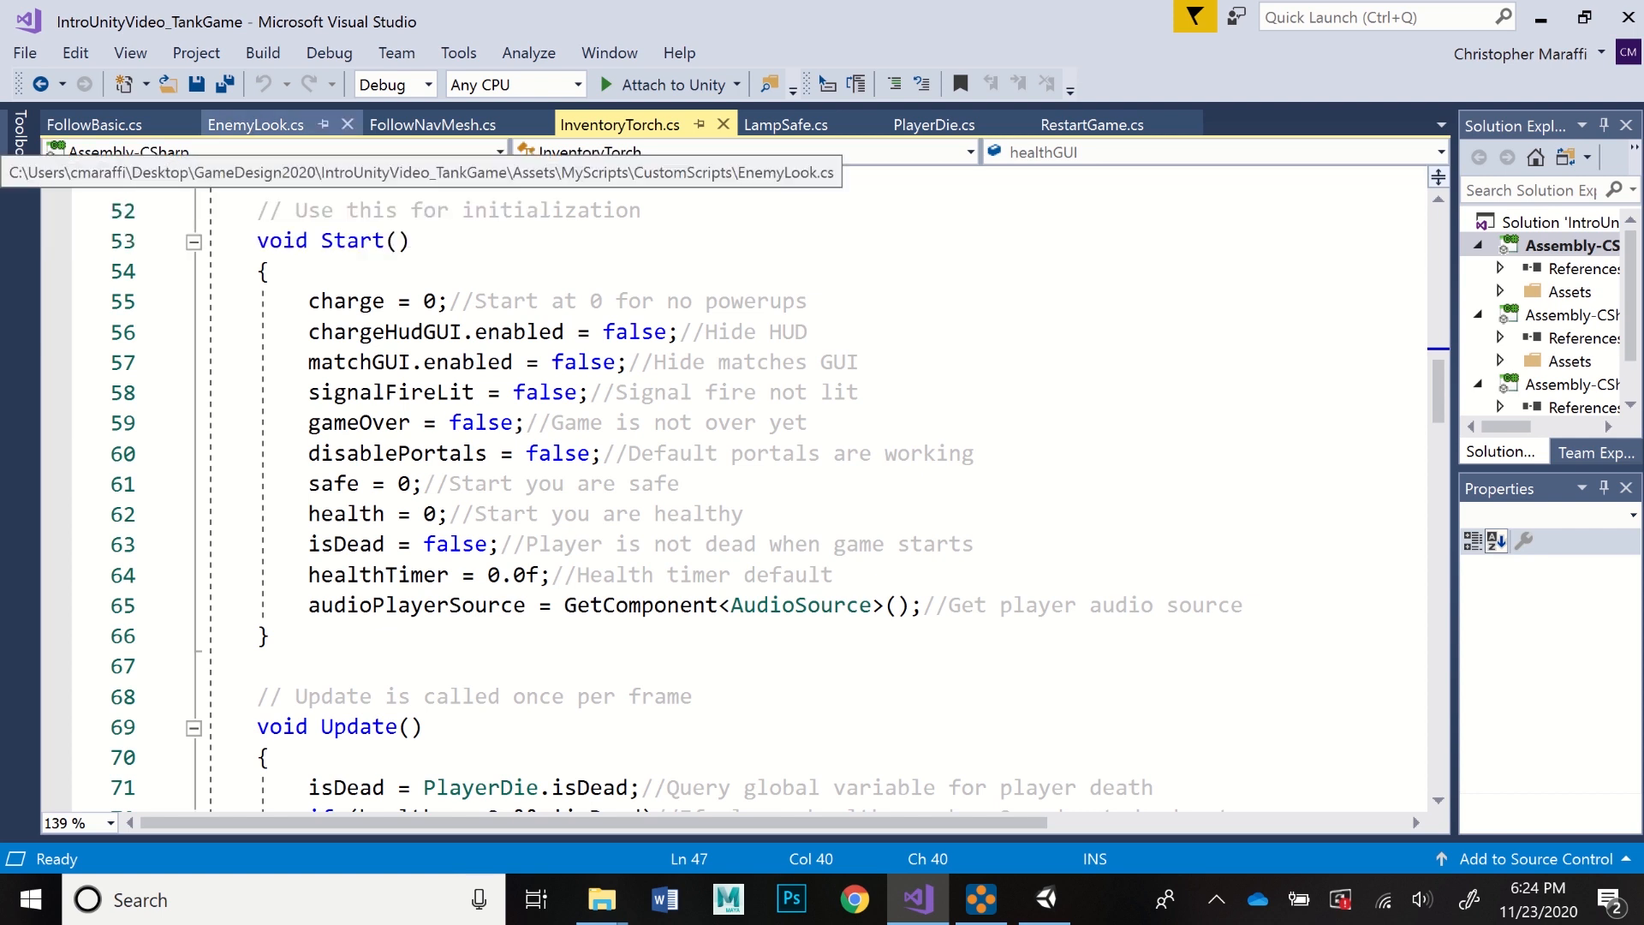
pyautogui.click(255, 124)
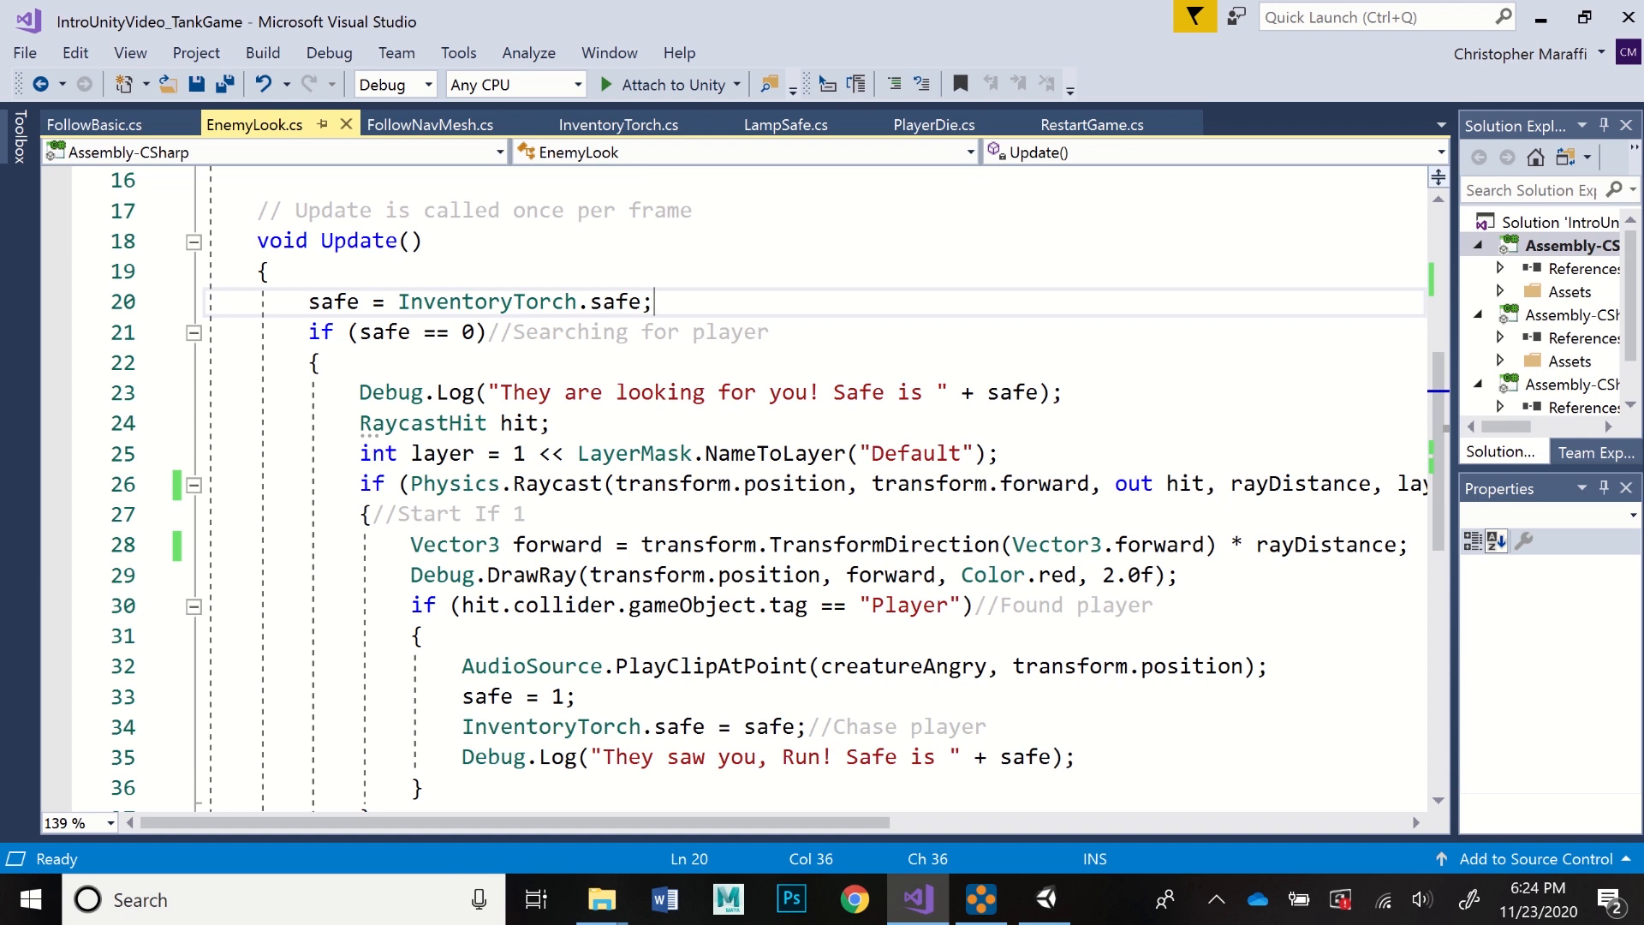
# - Read the safe == 0 search check in EnemyLook.cs's Update function and the RaycastHit and layer variable declarations inside it
pyautogui.click(486, 333)
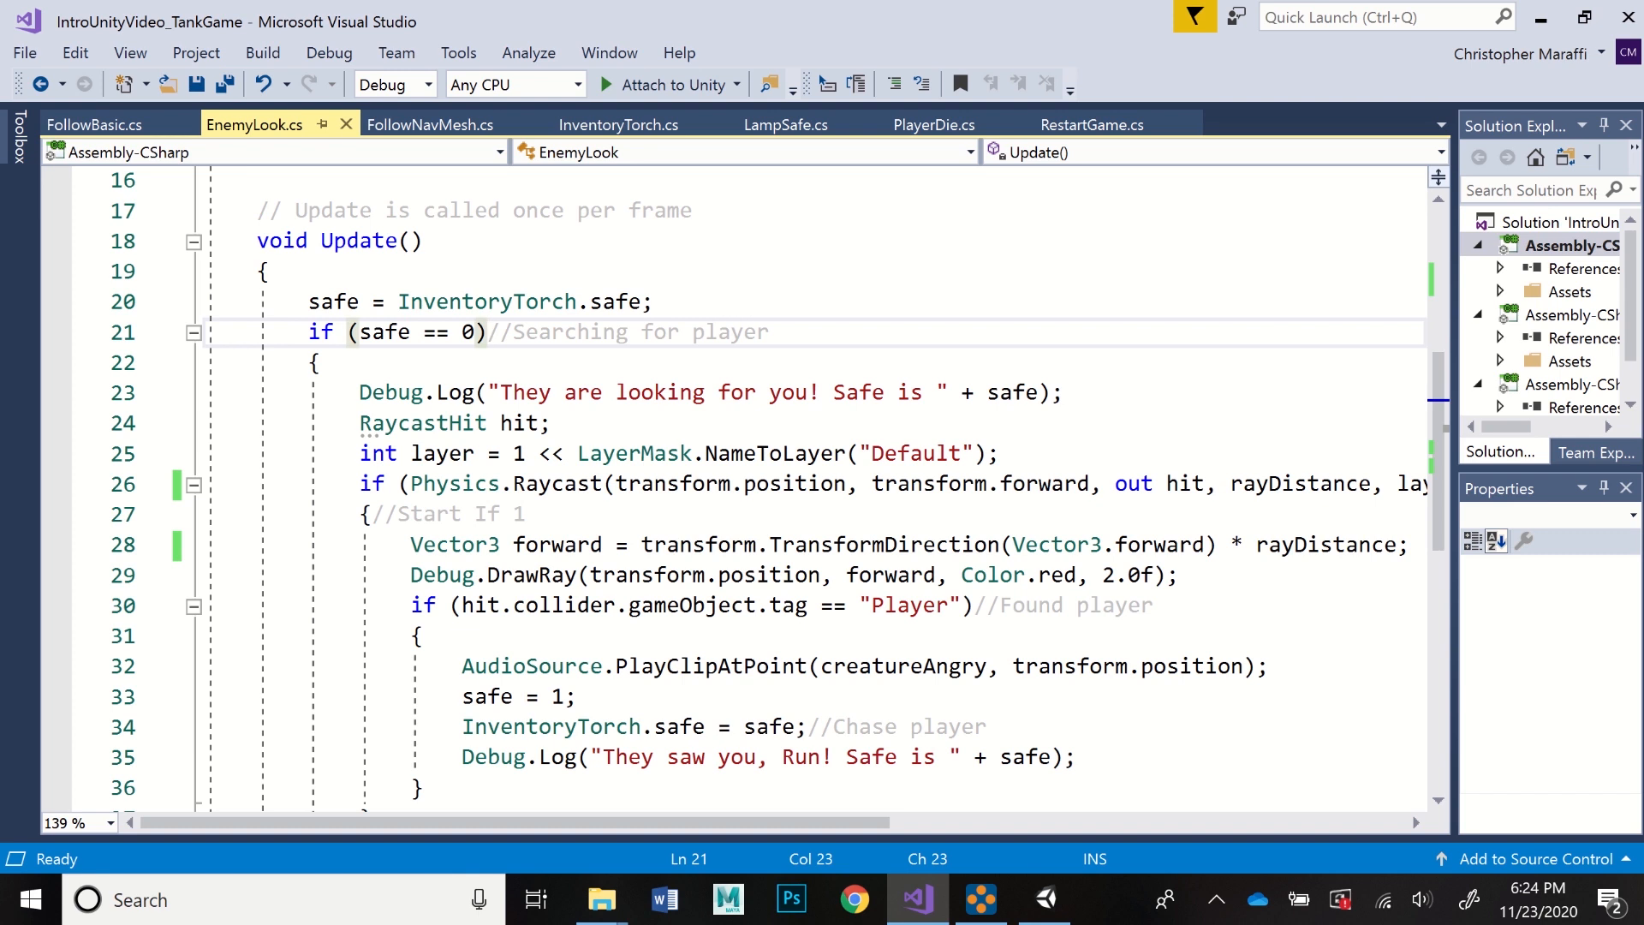
pyautogui.click(768, 332)
pyautogui.scroll(-1, 736, 488)
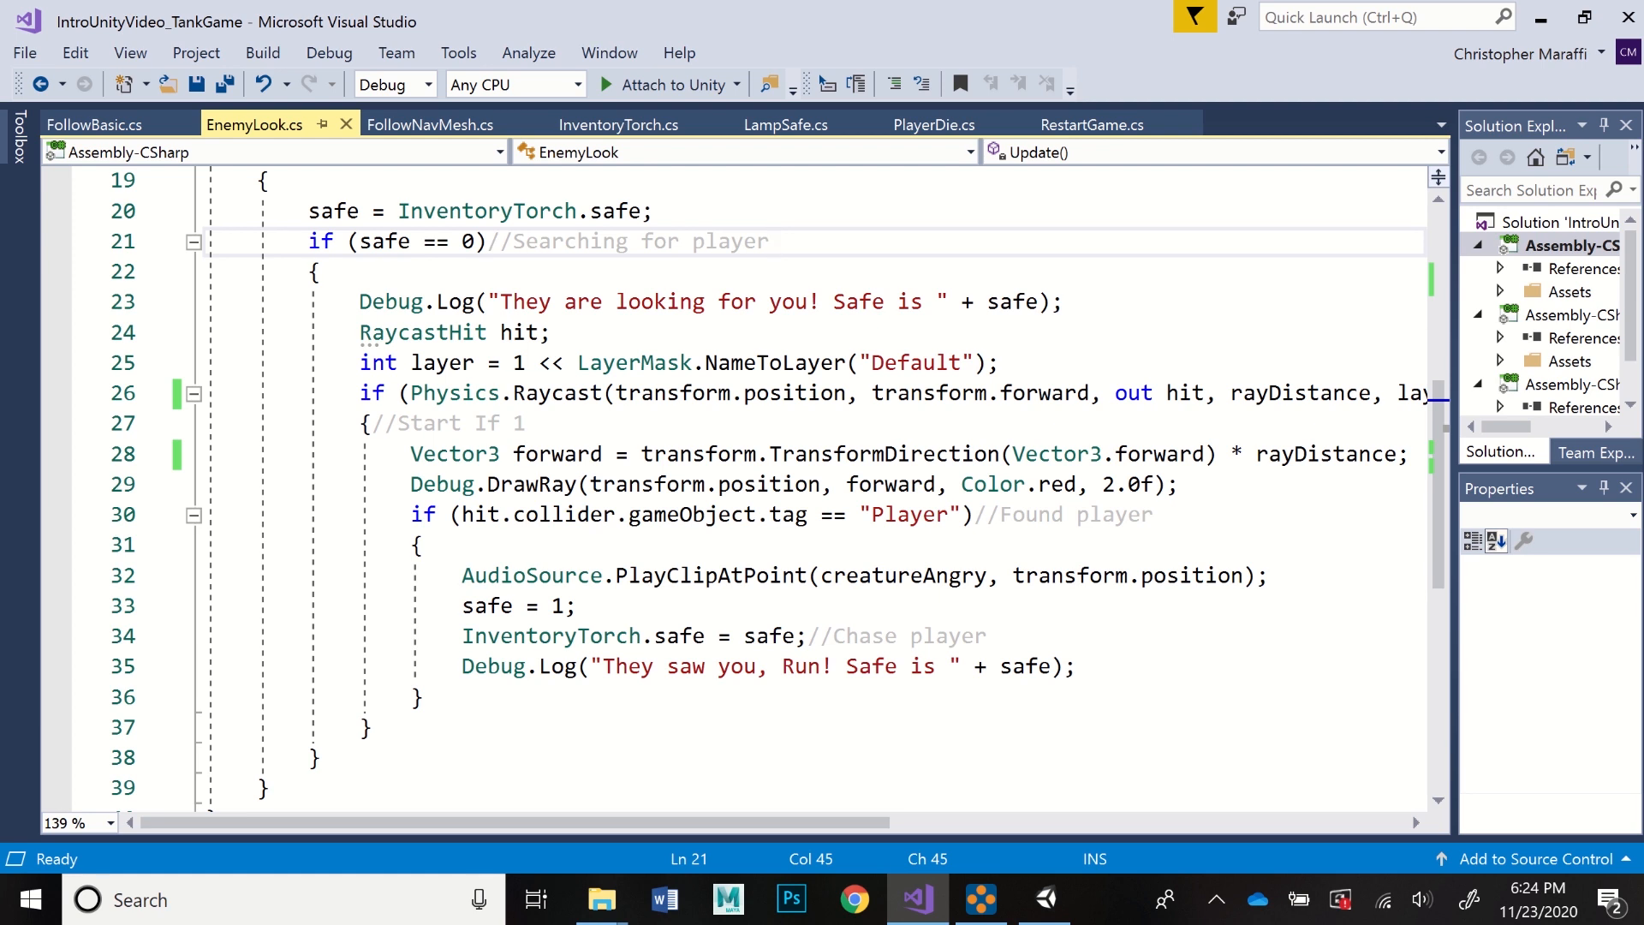
pyautogui.click(553, 332)
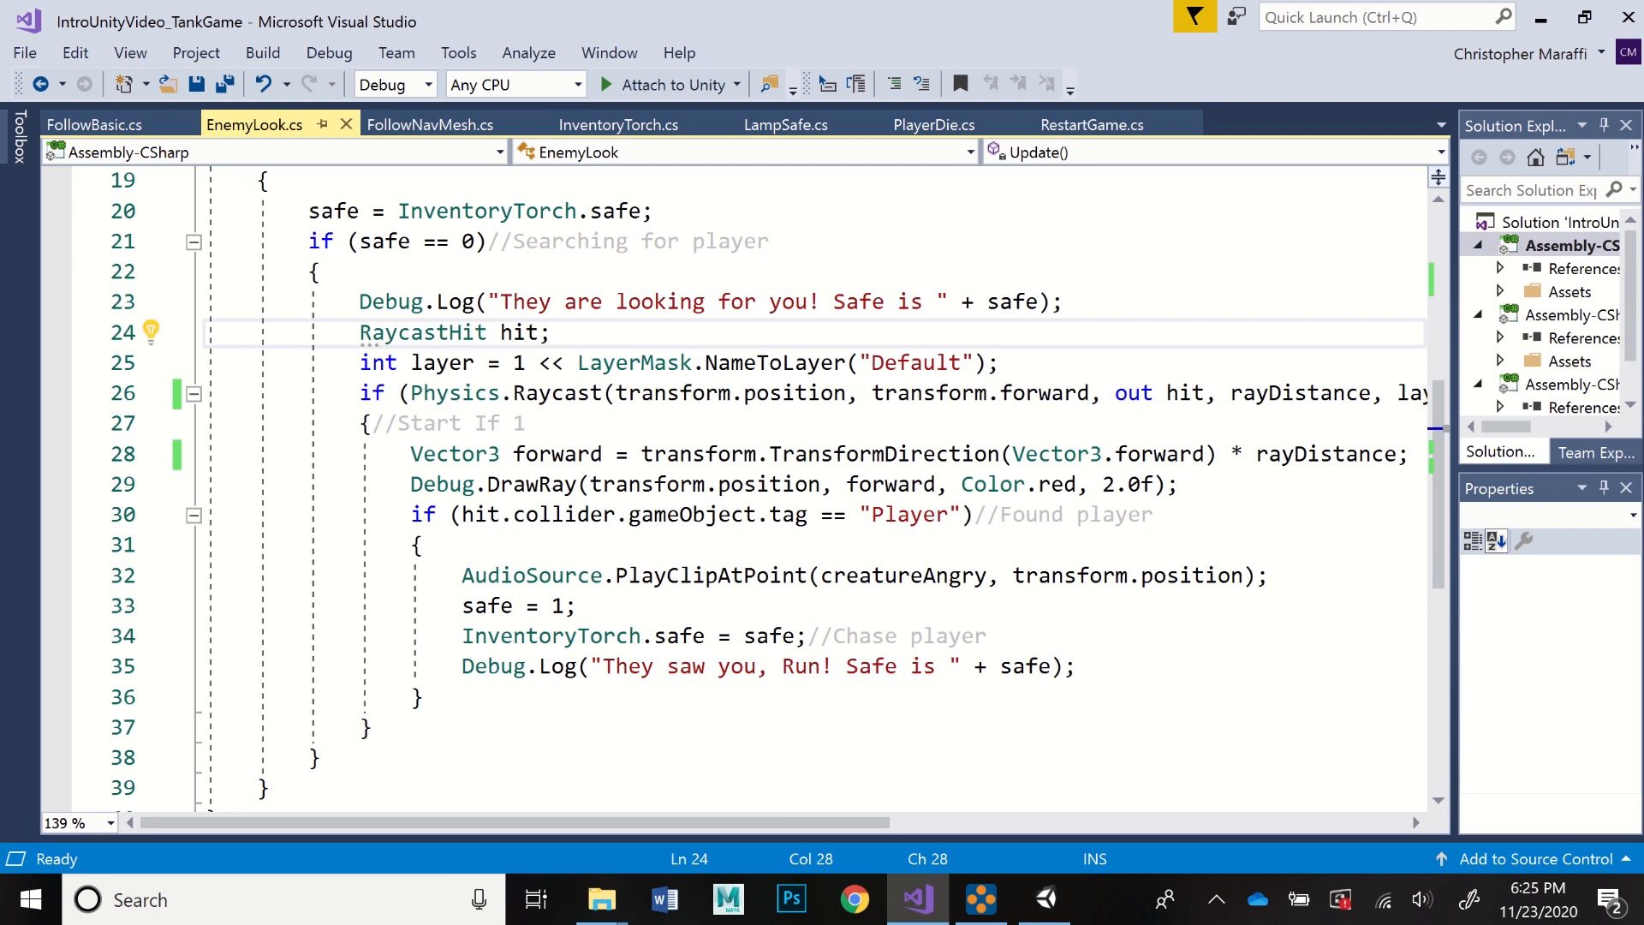
pyautogui.click(1000, 363)
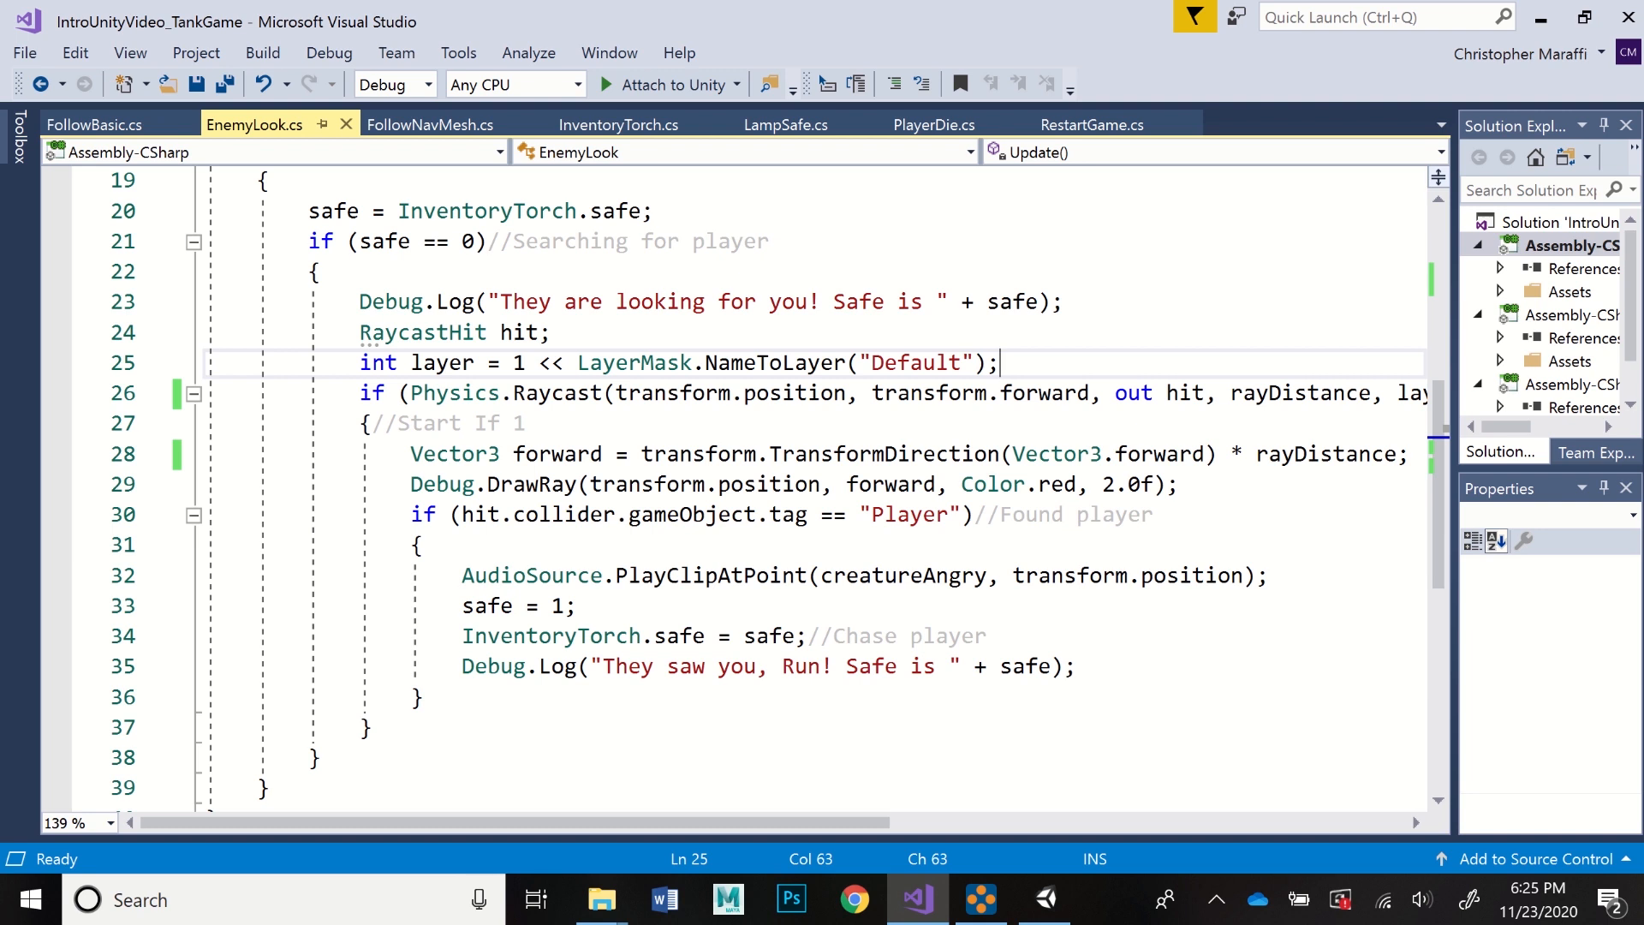
# - Read the full Physics.Raycast condition through its QueryTriggerInteraction.Ignore argument and compare it with the surrounding code
pyautogui.moveTo(514, 823); pyautogui.dragTo(589, 822)
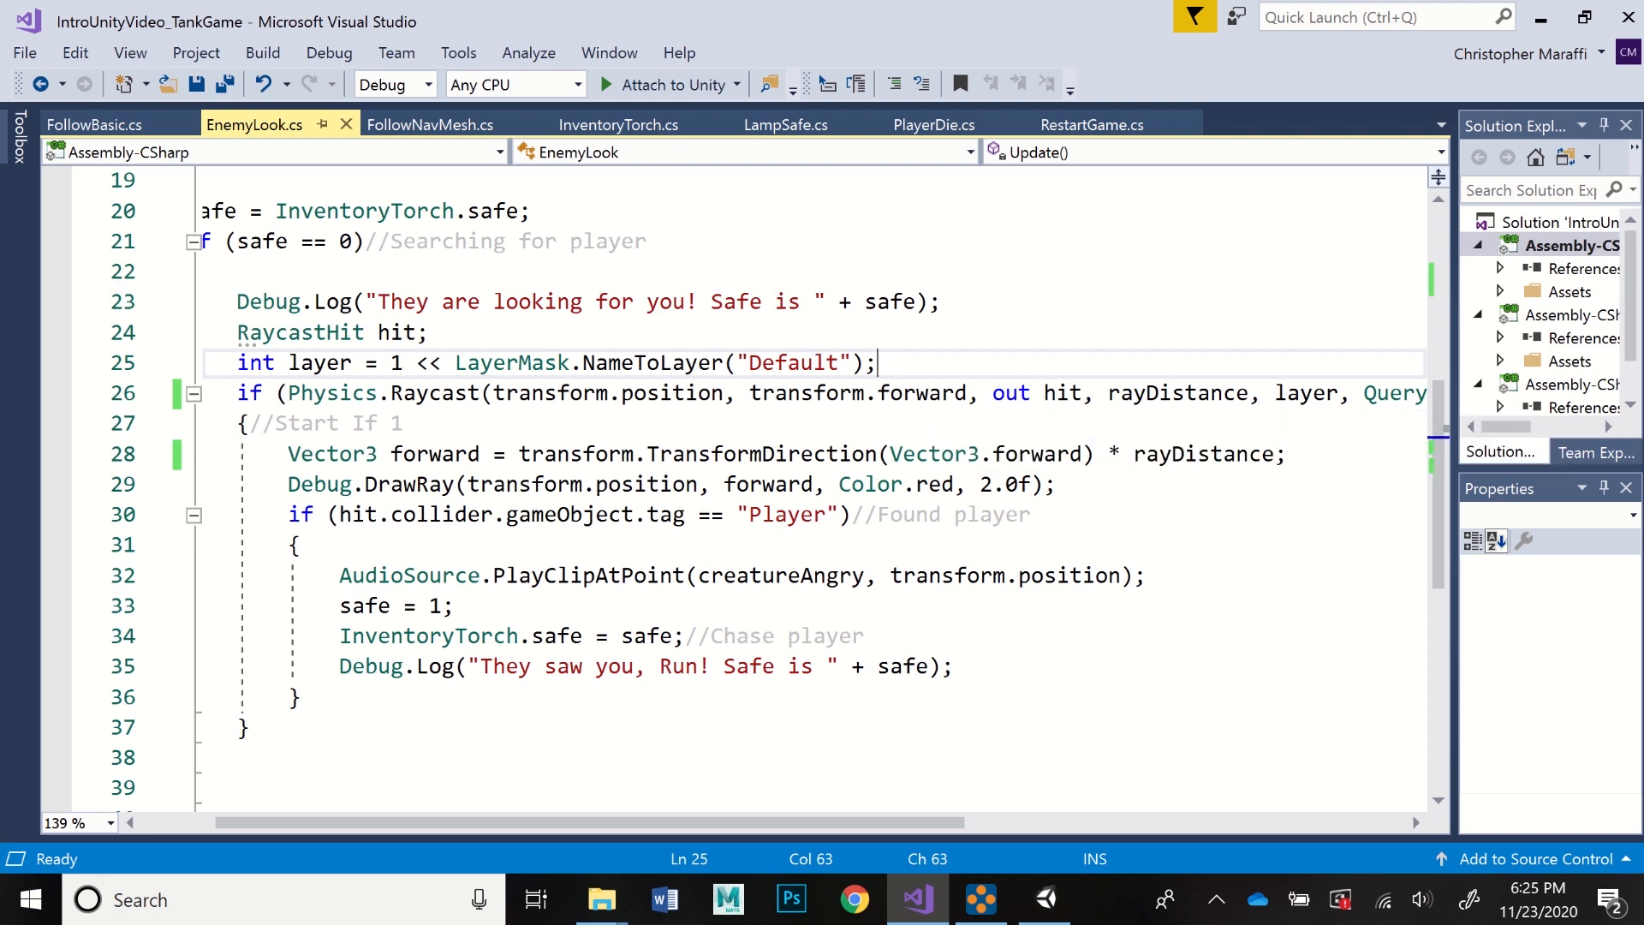
pyautogui.hscroll(10, 813, 497)
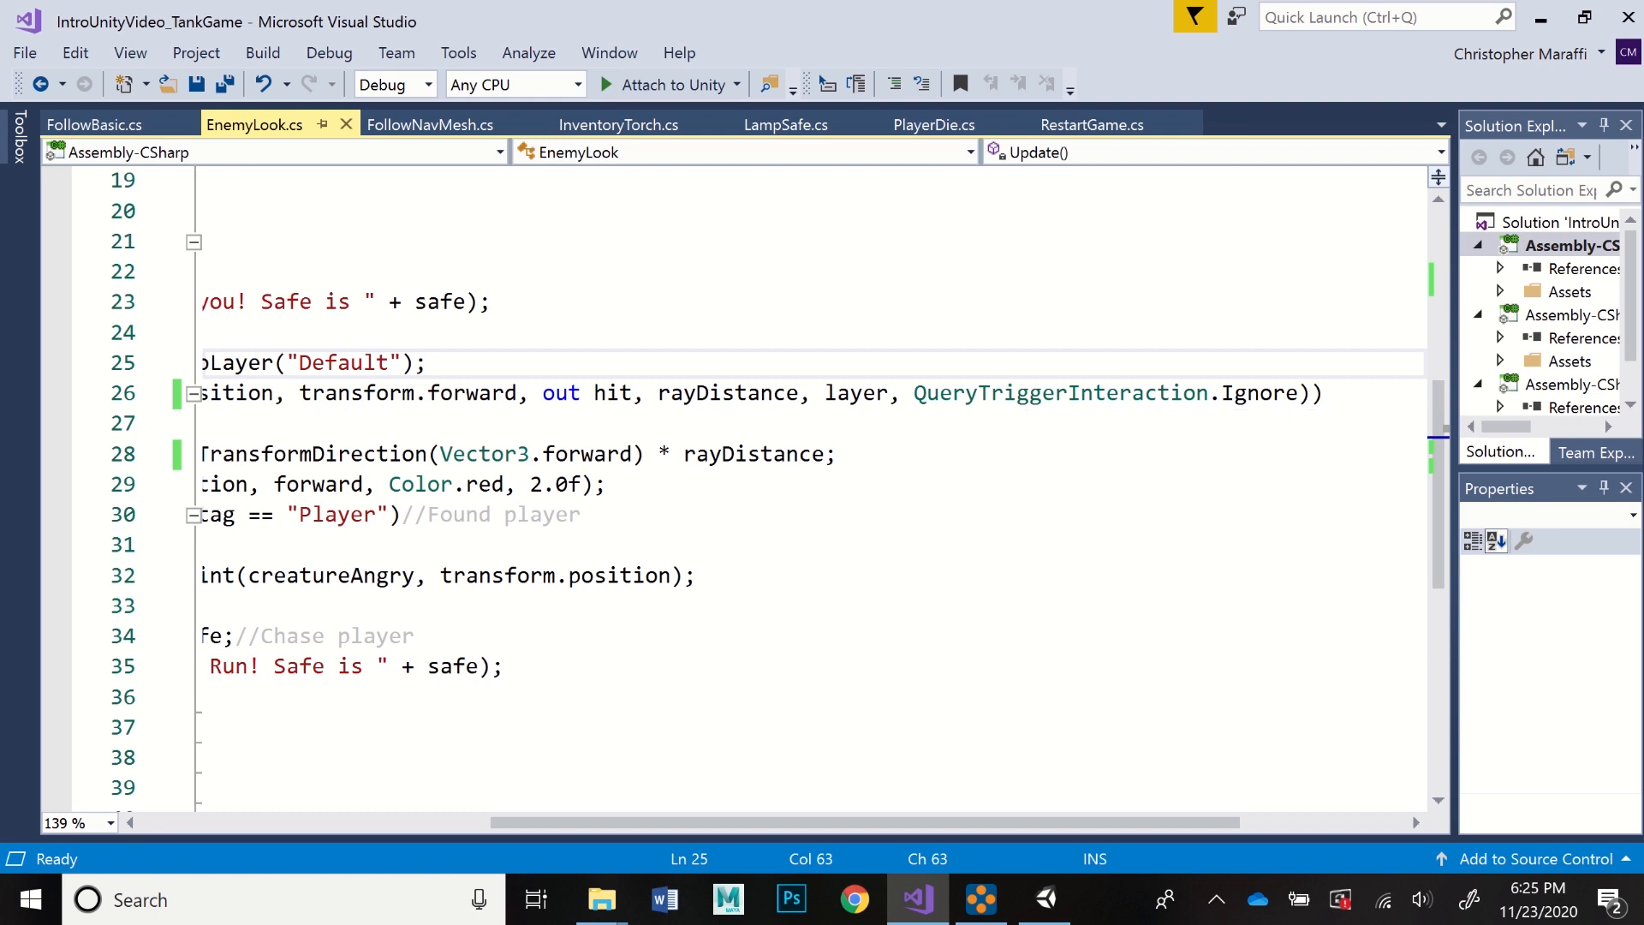
pyautogui.moveTo(865, 823)
pyautogui.mouseDown()
pyautogui.moveTo(517, 823)
pyautogui.moveTo(840, 823)
pyautogui.mouseUp()
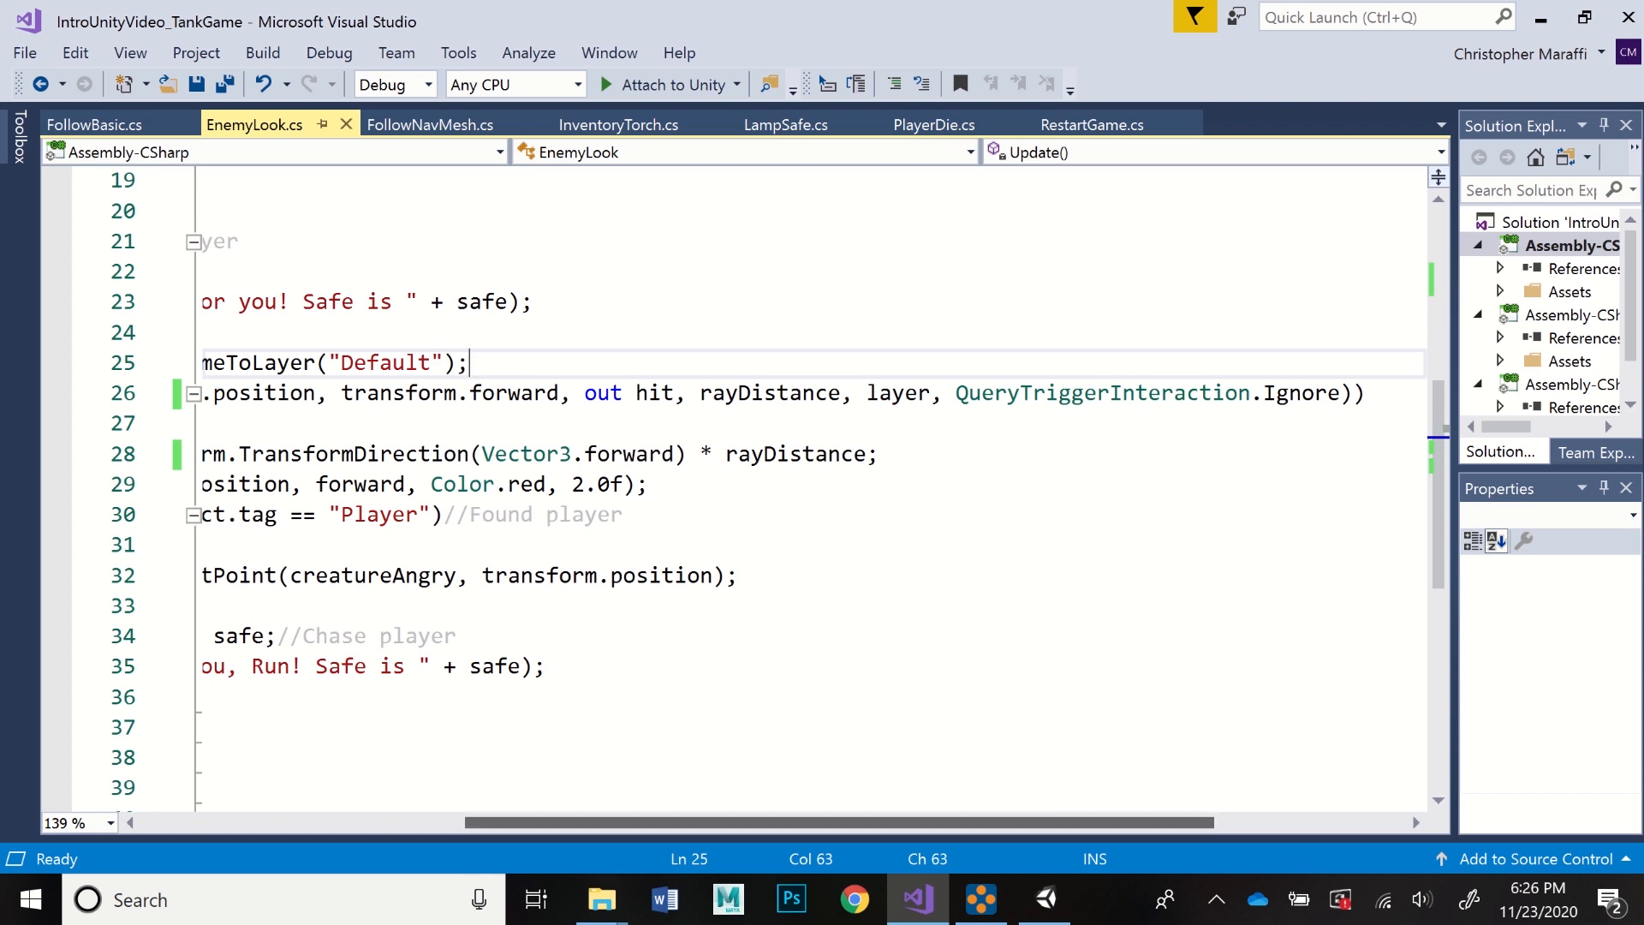
pyautogui.moveTo(839, 823); pyautogui.dragTo(541, 822)
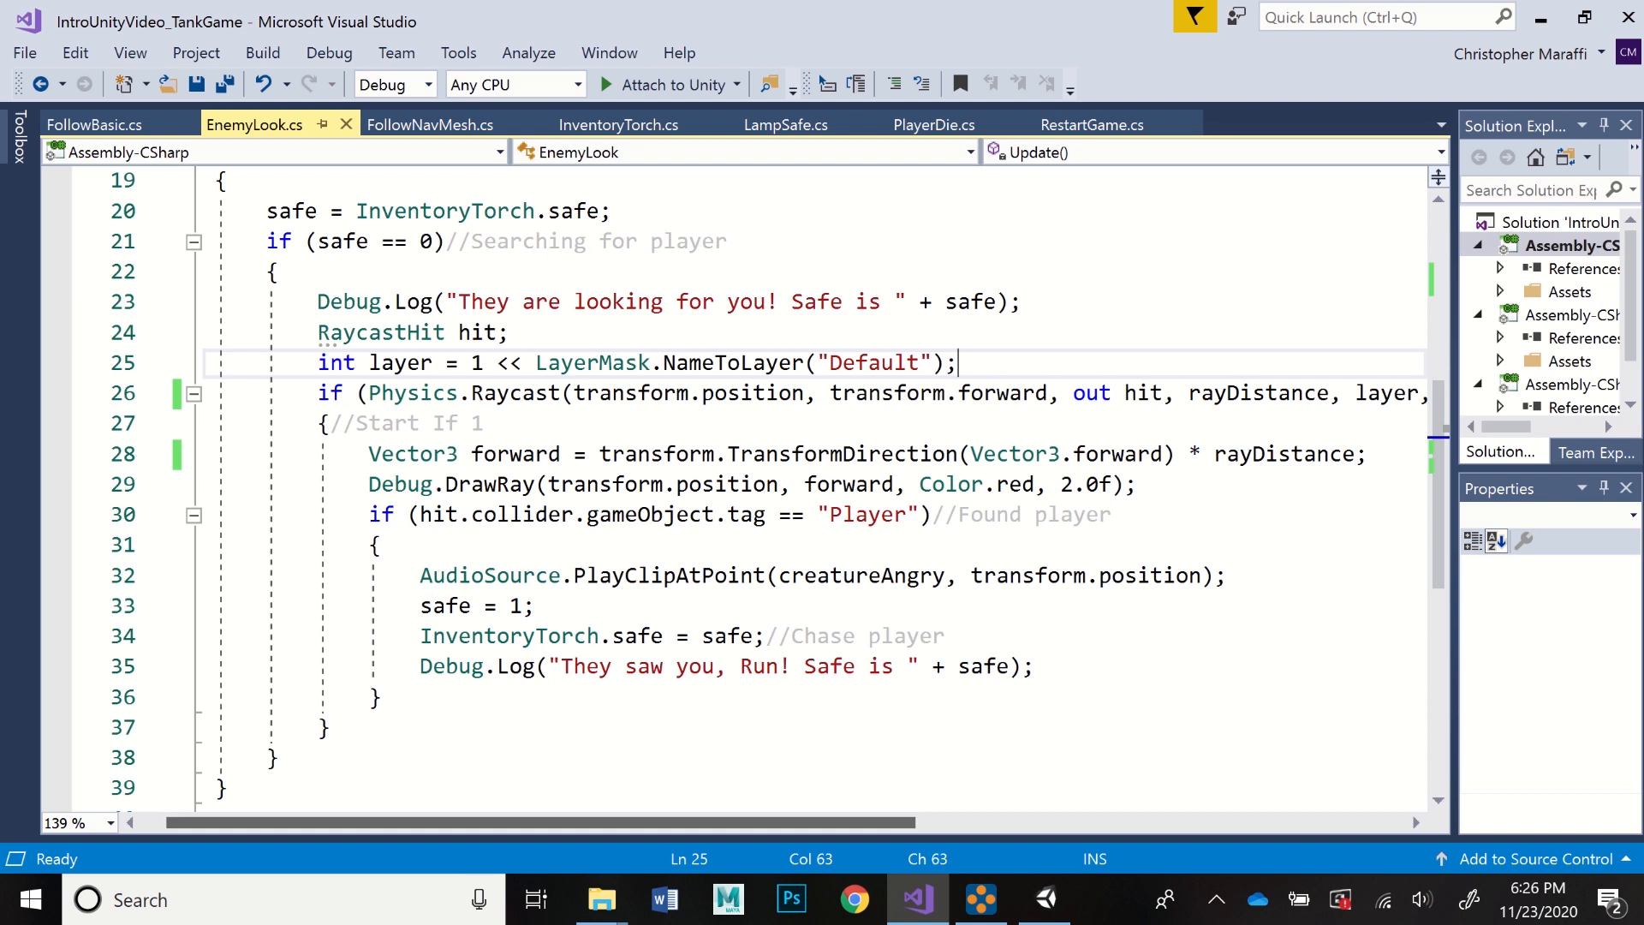
pyautogui.hscroll(5, 797, 497)
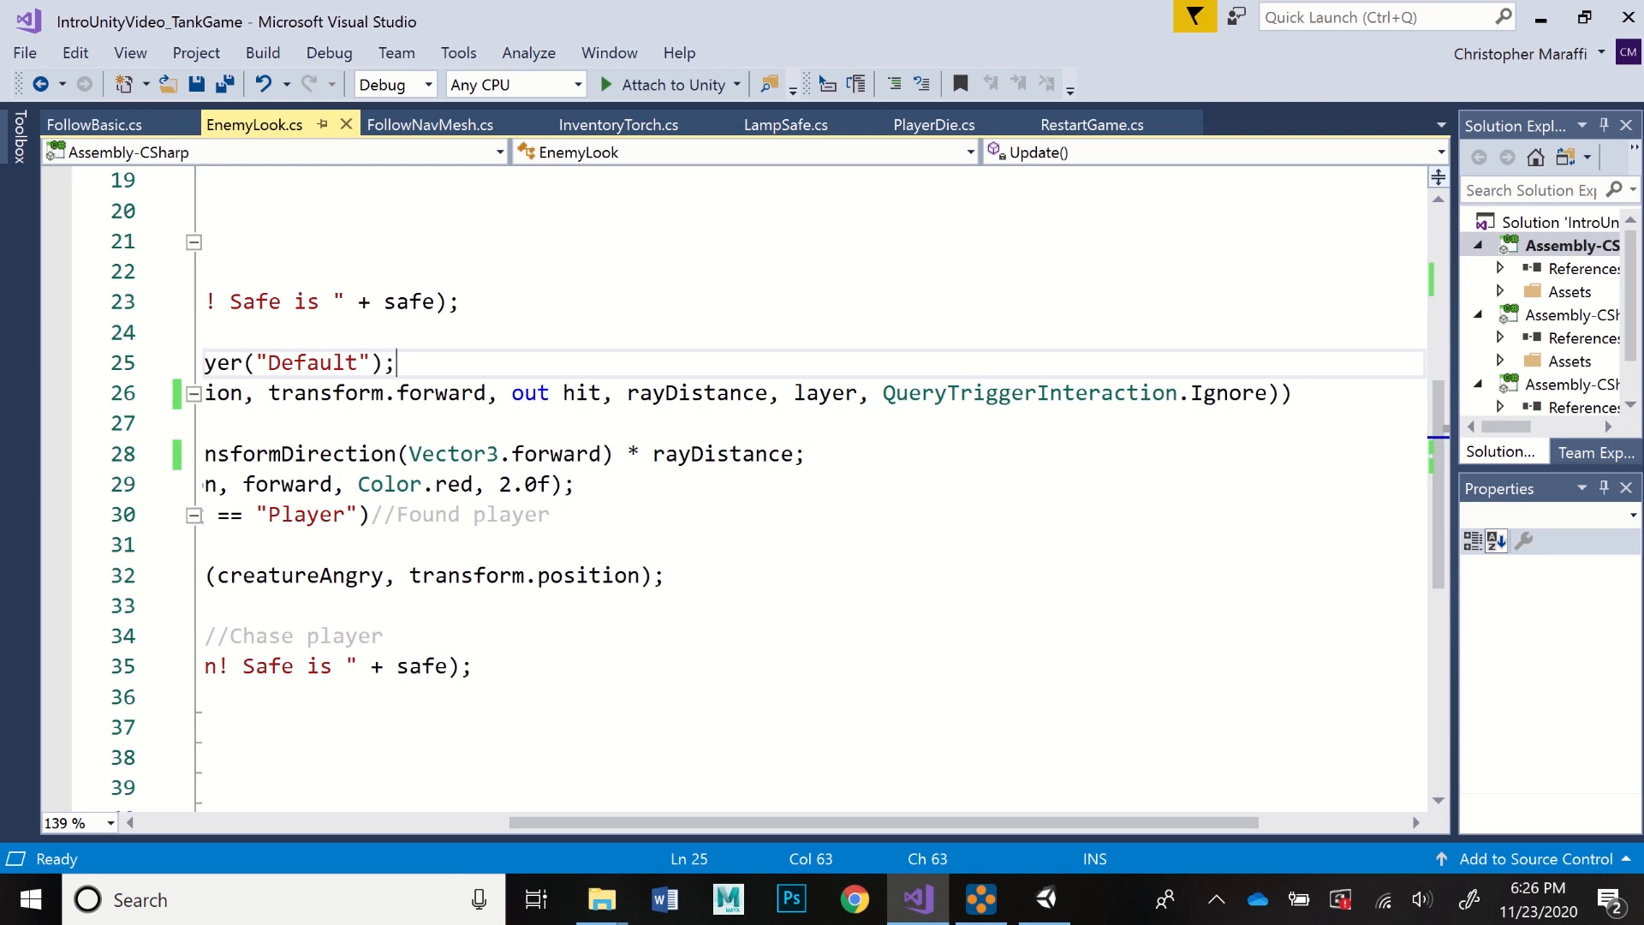
pyautogui.hscroll(-5, 796, 497)
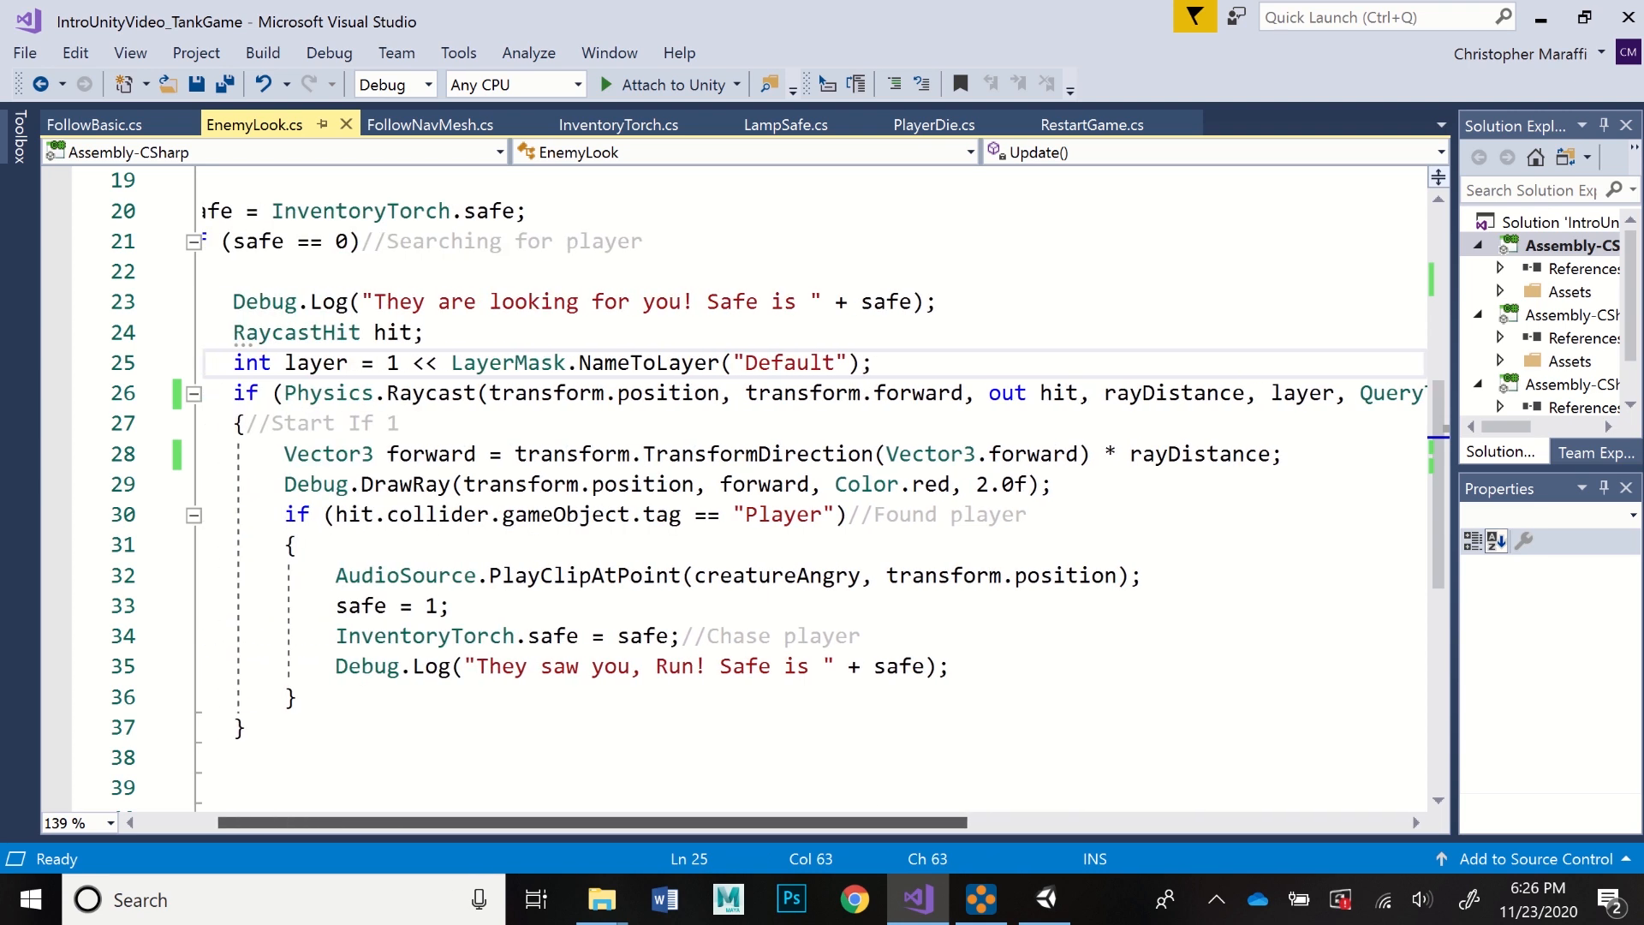
pyautogui.moveTo(592, 822)
pyautogui.mouseDown()
pyautogui.moveTo(614, 822)
pyautogui.moveTo(583, 822)
pyautogui.mouseUp()
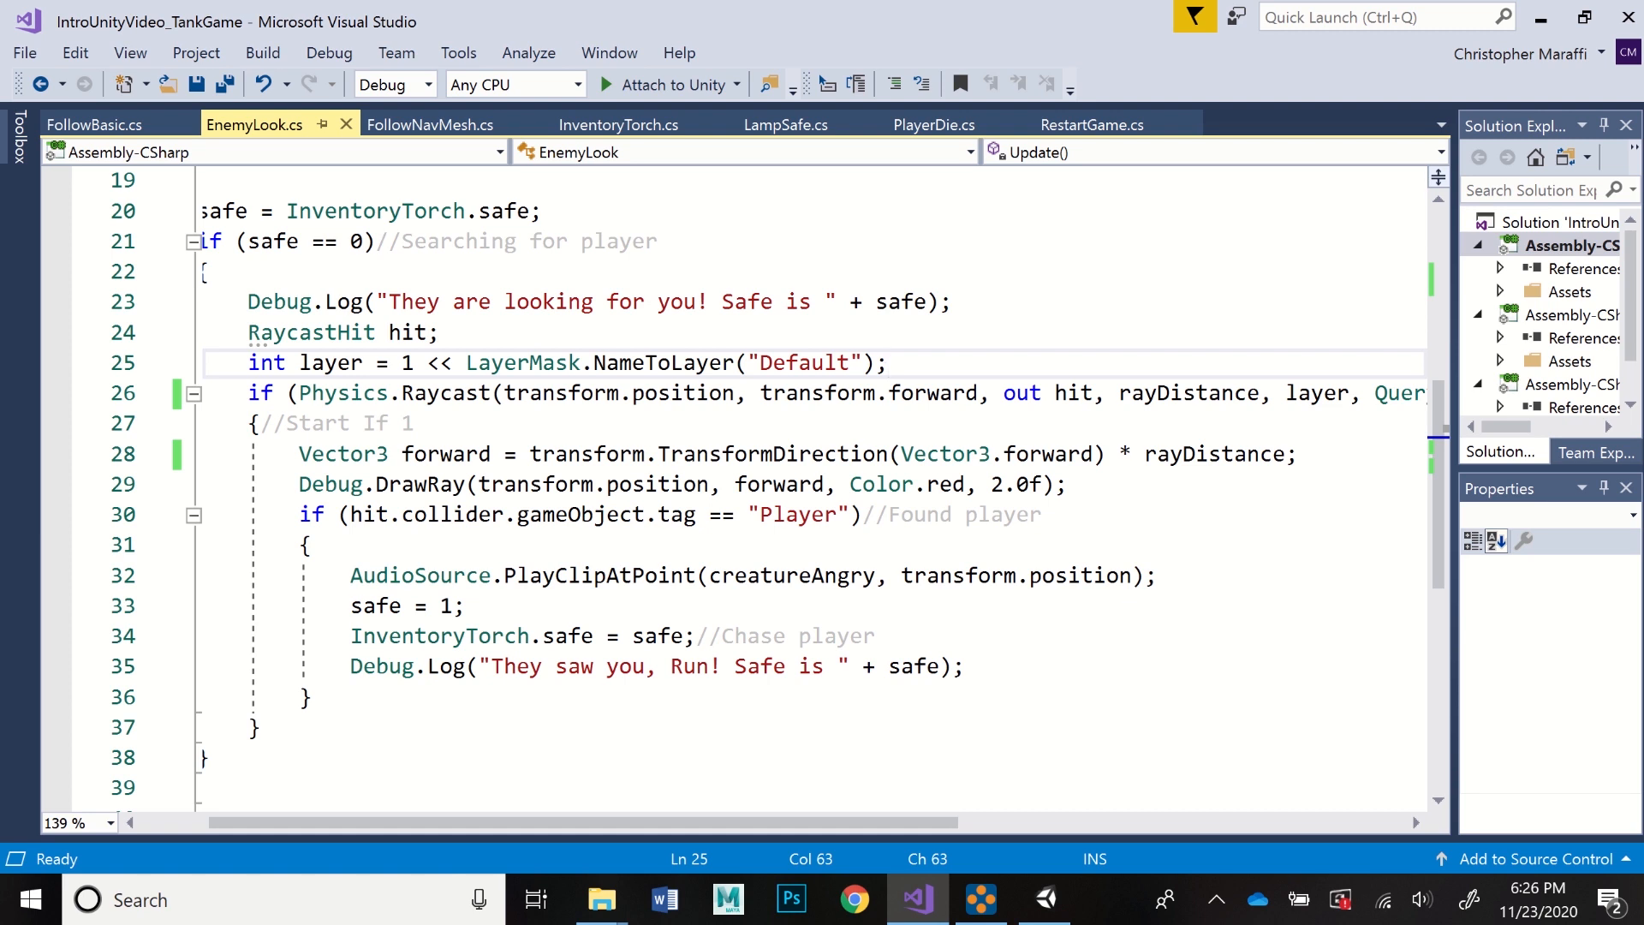
pyautogui.moveTo(584, 823)
pyautogui.mouseDown()
pyautogui.moveTo(867, 823)
pyautogui.moveTo(582, 823)
pyautogui.mouseUp()
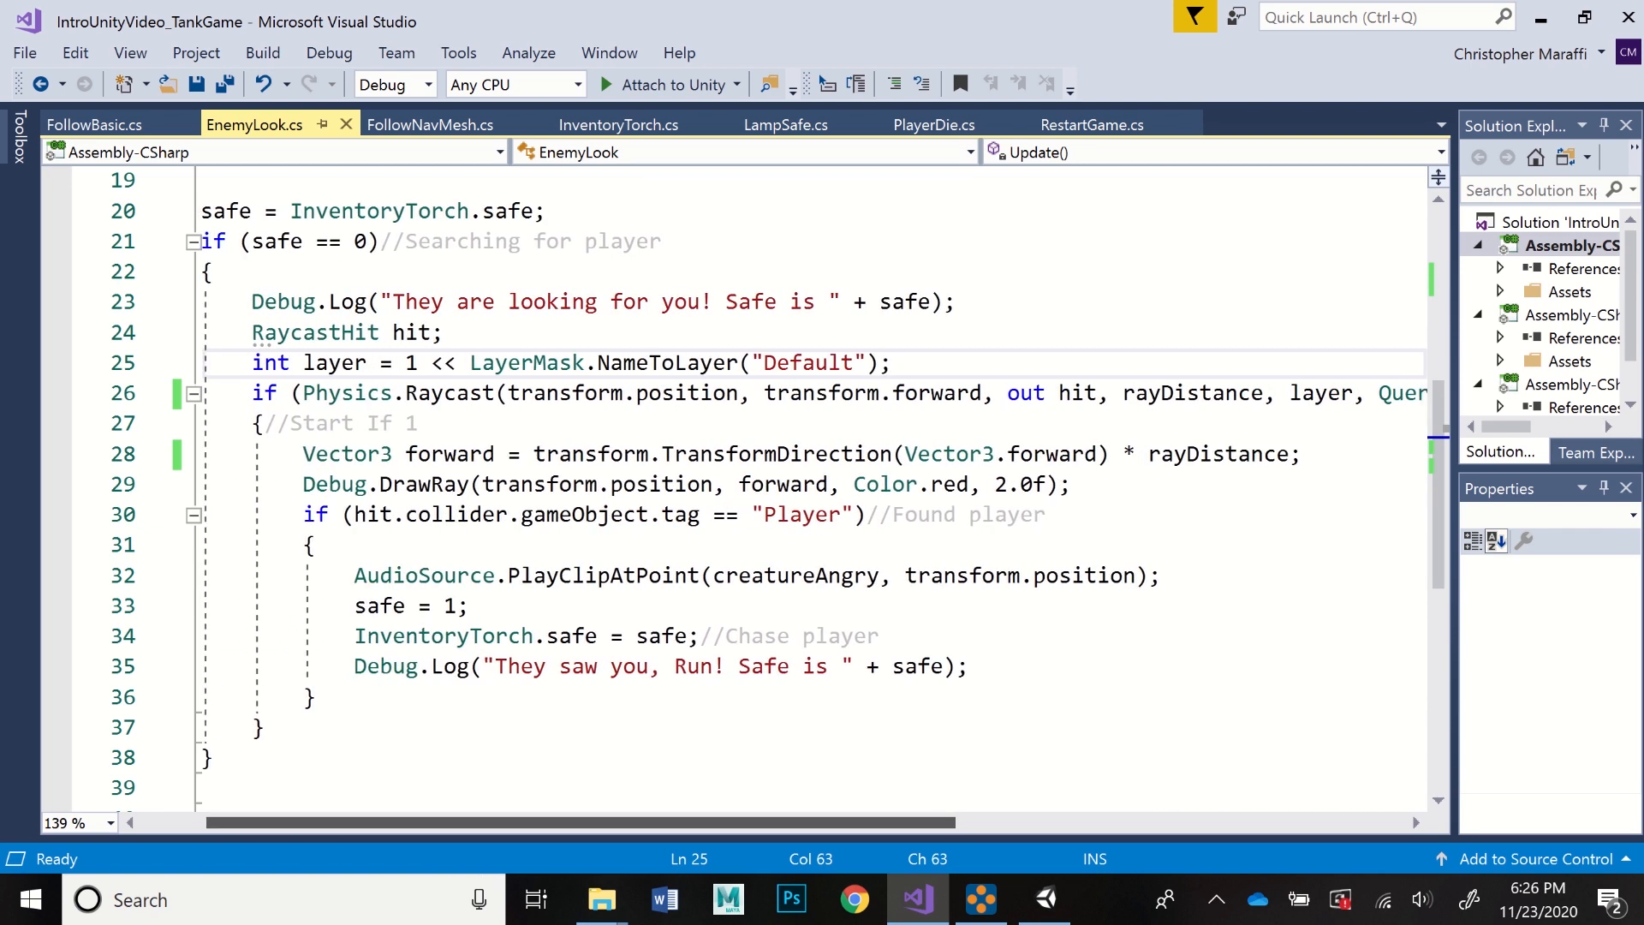
pyautogui.moveTo(583, 823); pyautogui.dragTo(597, 823)
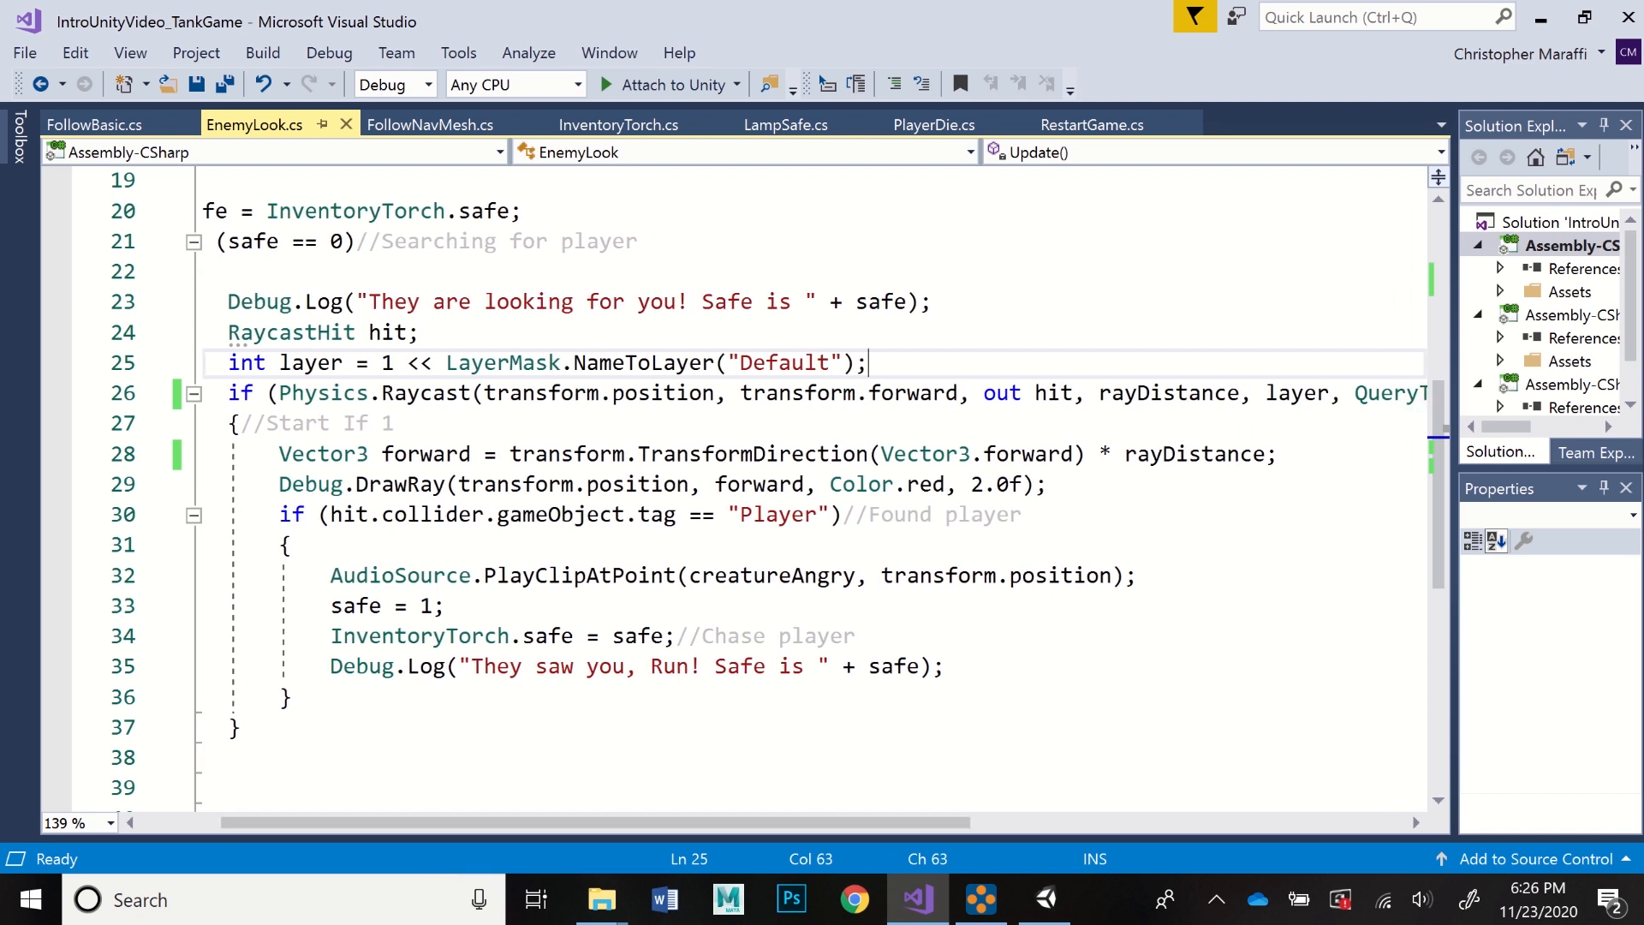
# - Examine the raycast's arguments one by one, starting from transform.position and transform.forward
pyautogui.click(587, 394)
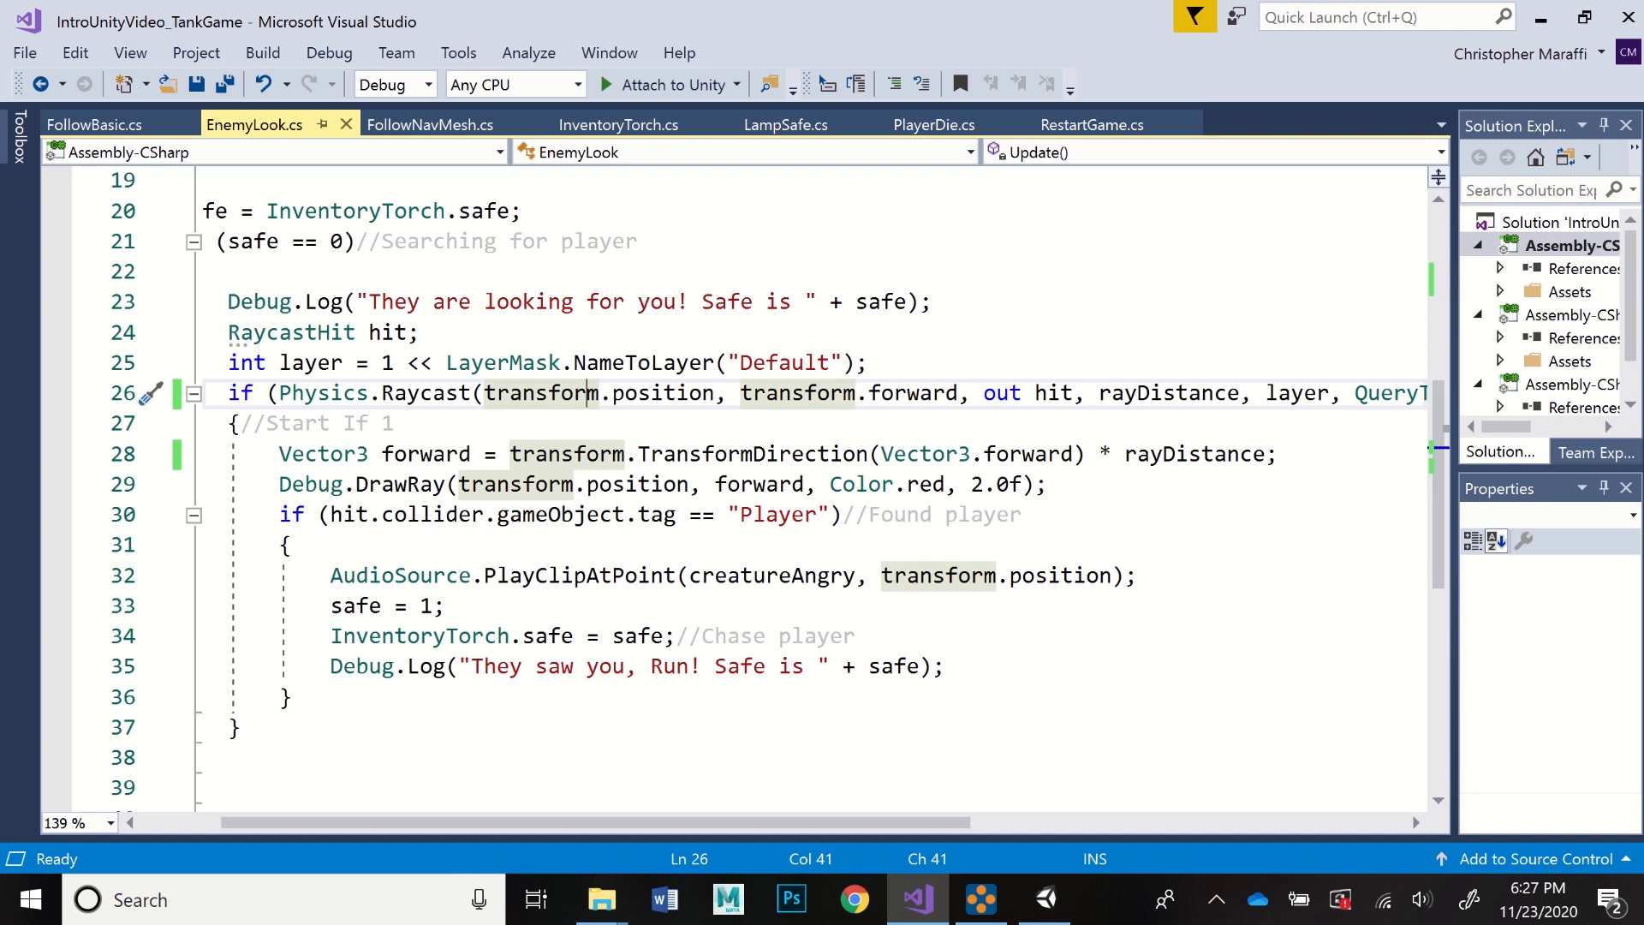
pyautogui.moveTo(590, 823); pyautogui.dragTo(659, 822)
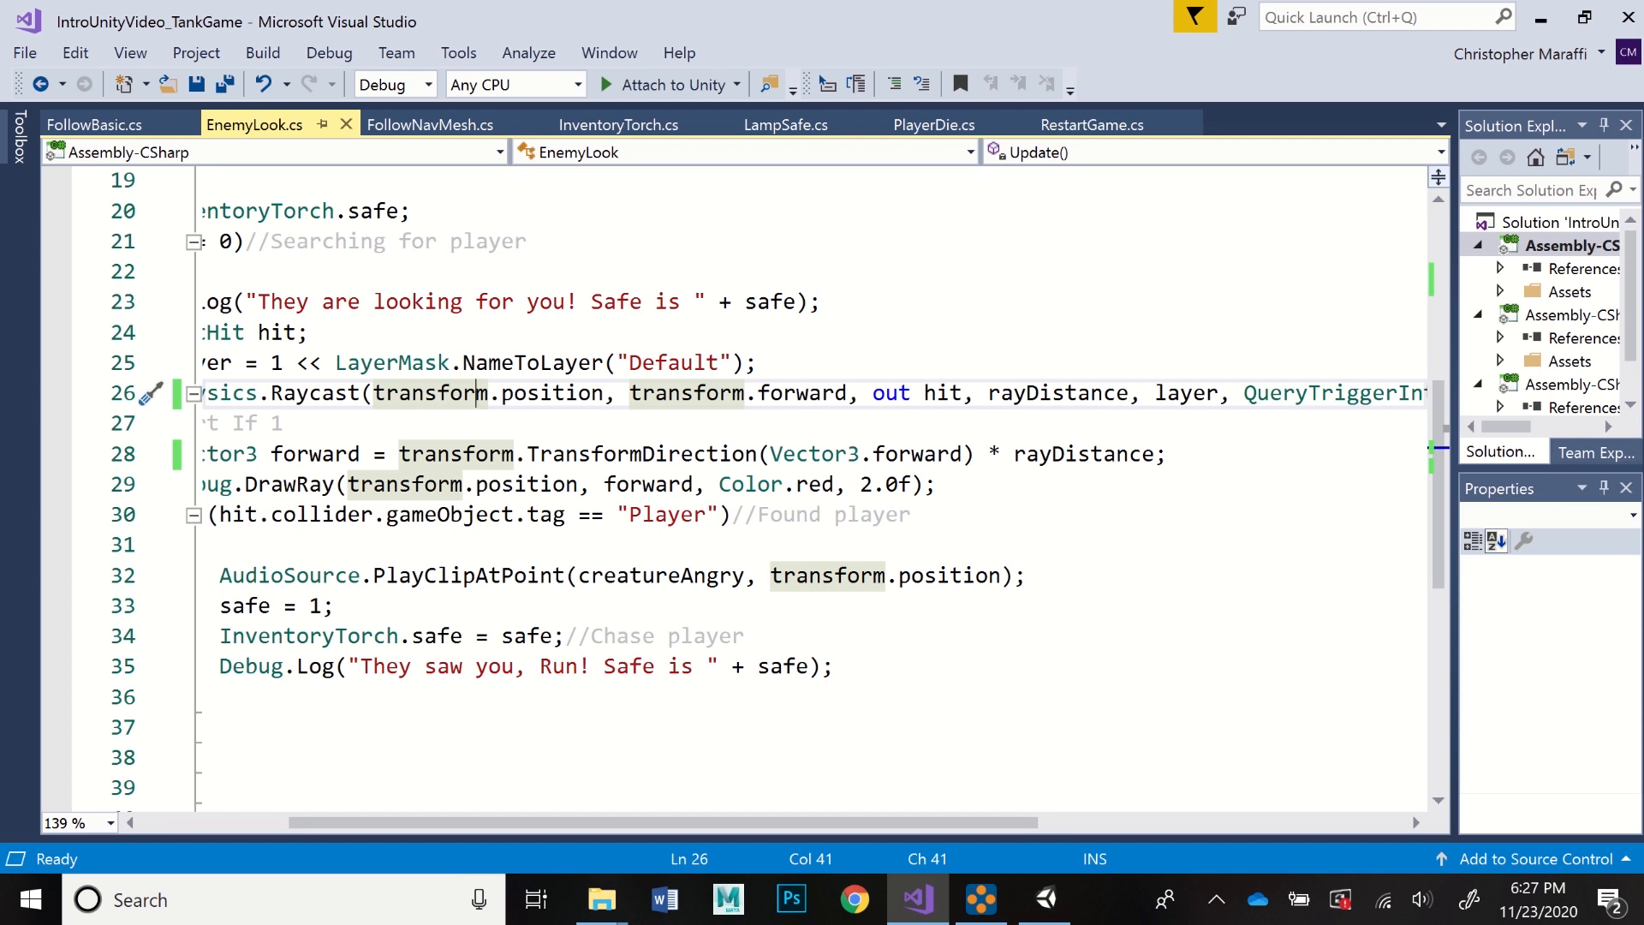
pyautogui.moveTo(664, 822); pyautogui.dragTo(851, 822)
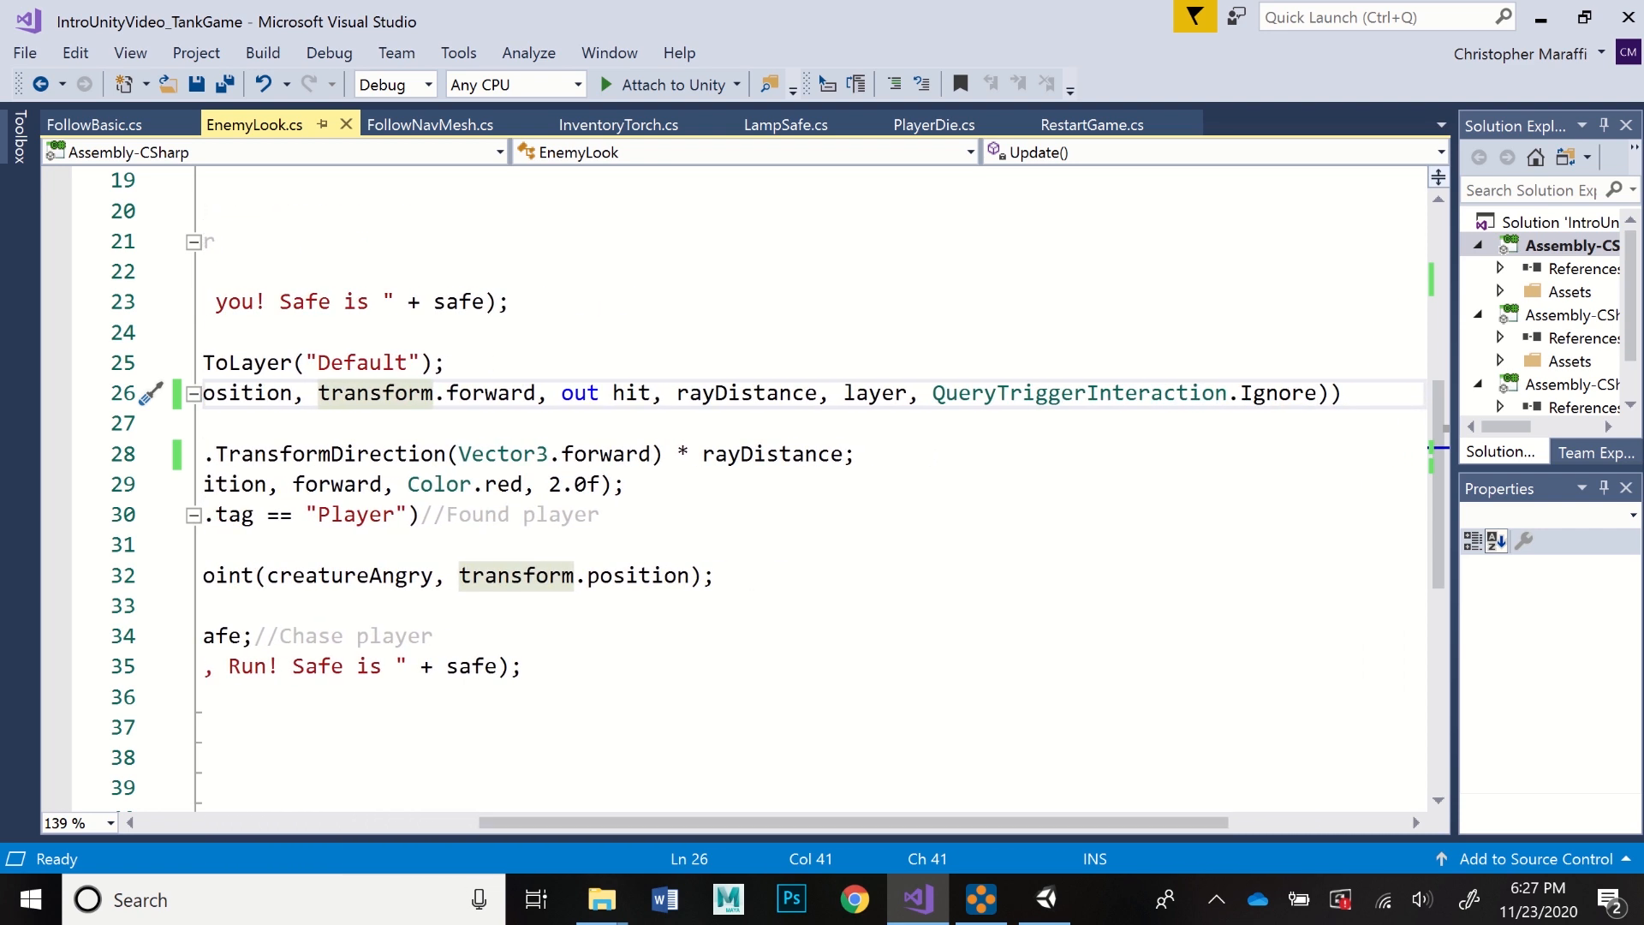
pyautogui.moveTo(852, 822); pyautogui.dragTo(529, 822)
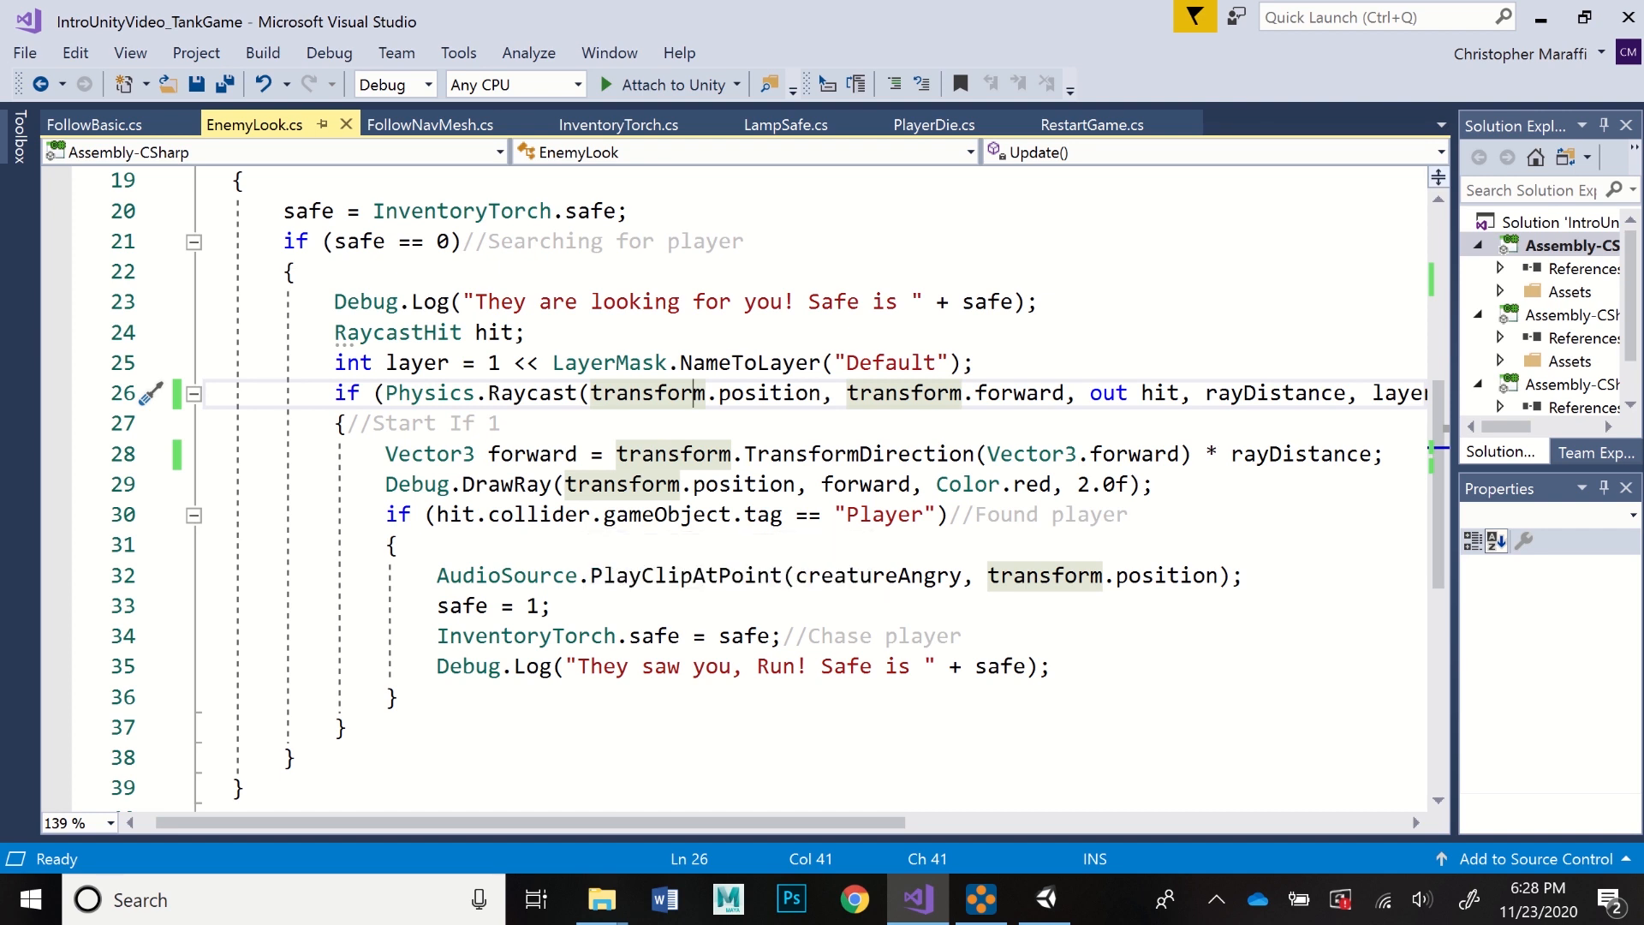
# - Review the Debug.DrawRay line, the "Player" tag check and the line that plays the creatureAngry sound
pyautogui.click(1154, 484)
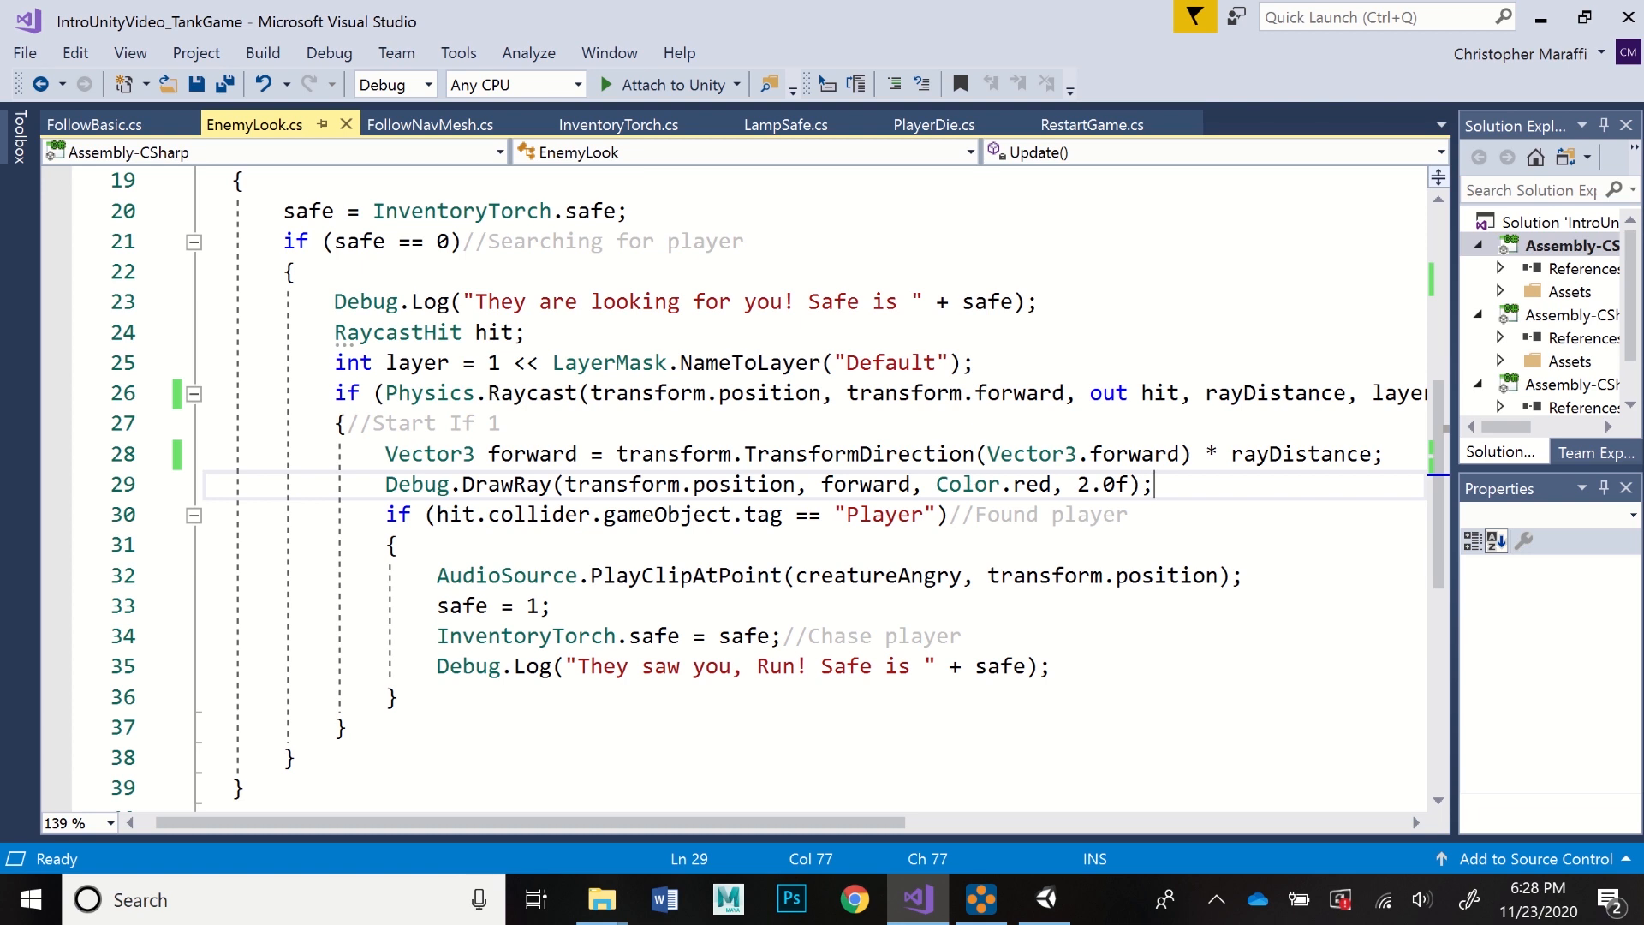
pyautogui.click(949, 514)
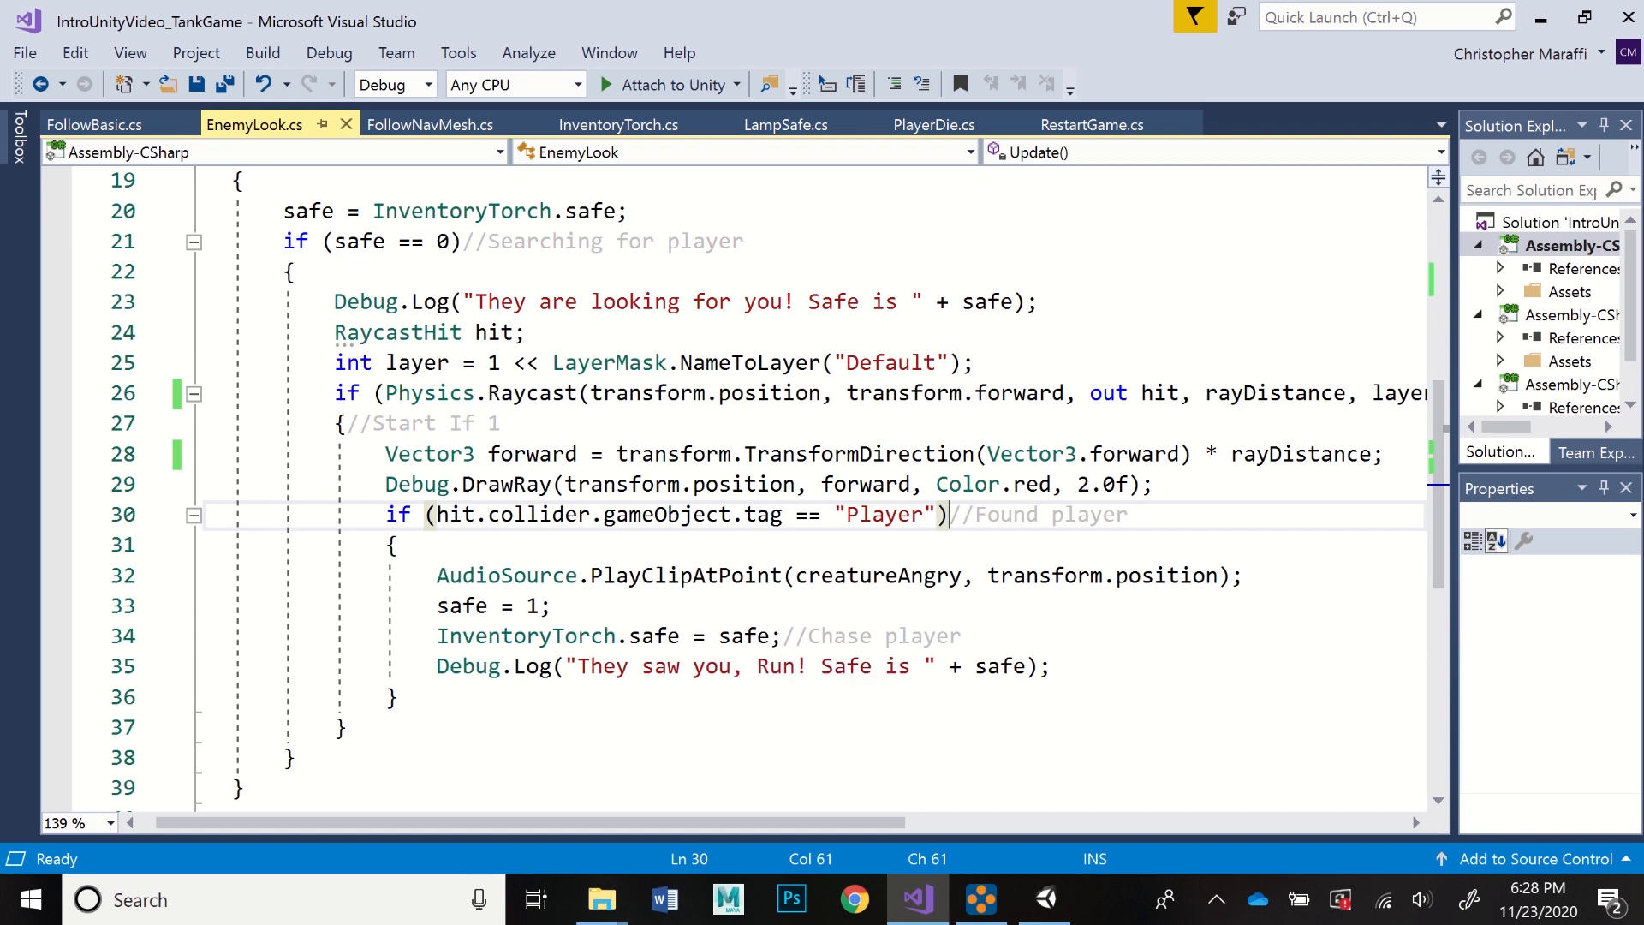
pyautogui.click(1244, 576)
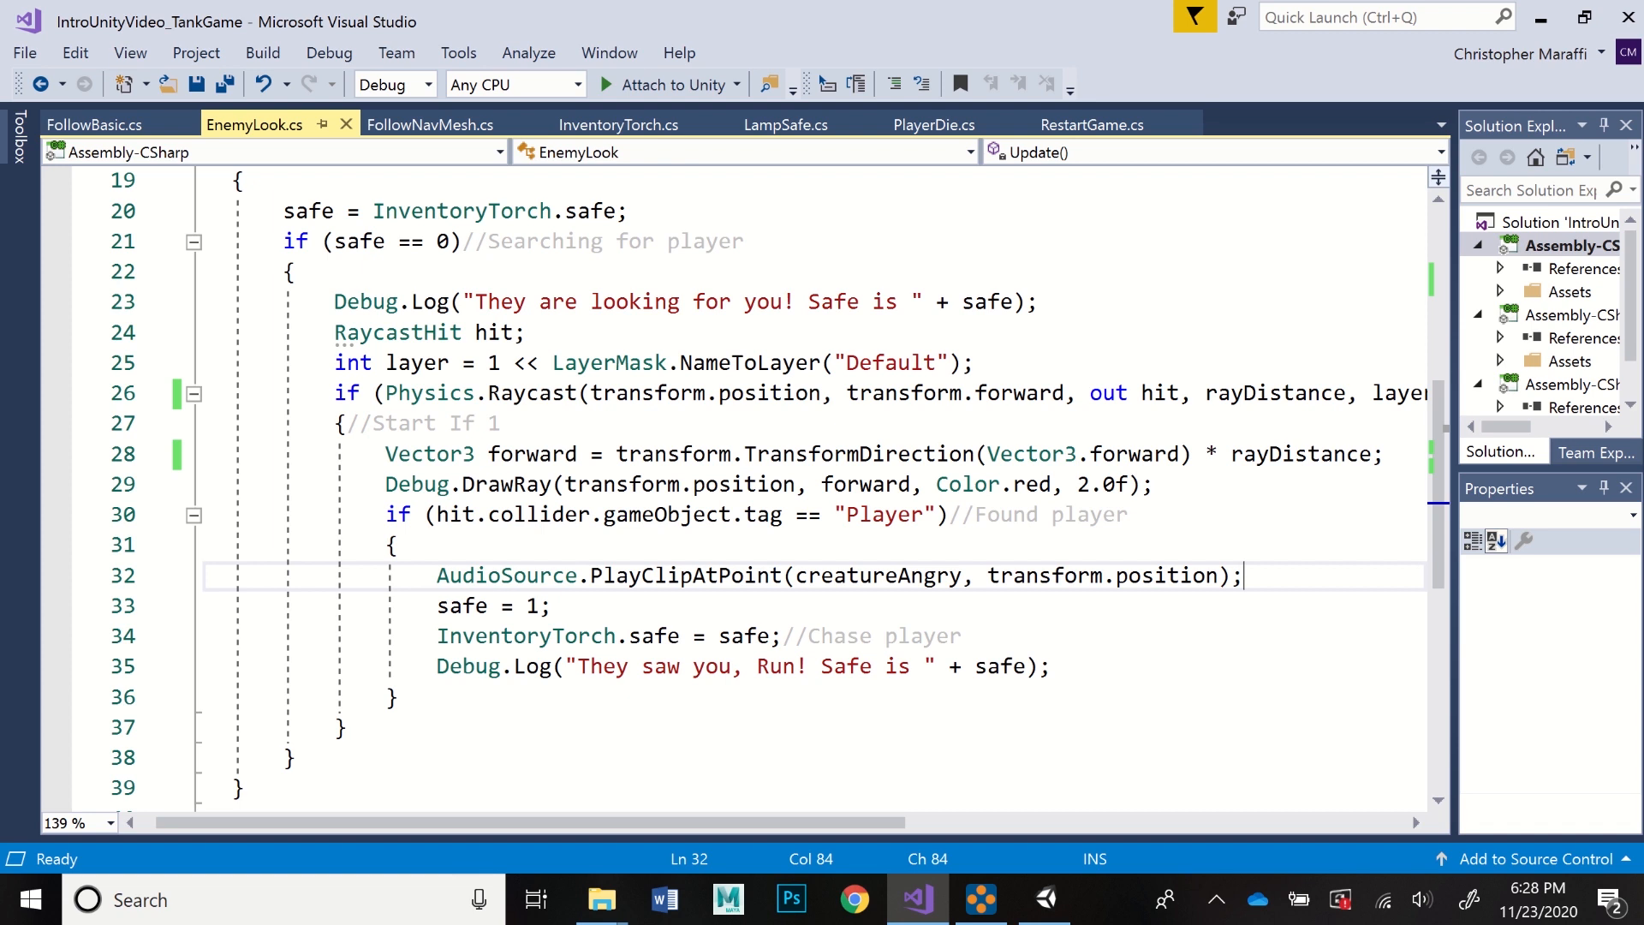
# - Examine how safe is set to 1 and passed to InventoryTorch.safe to start the chase
pyautogui.click(551, 607)
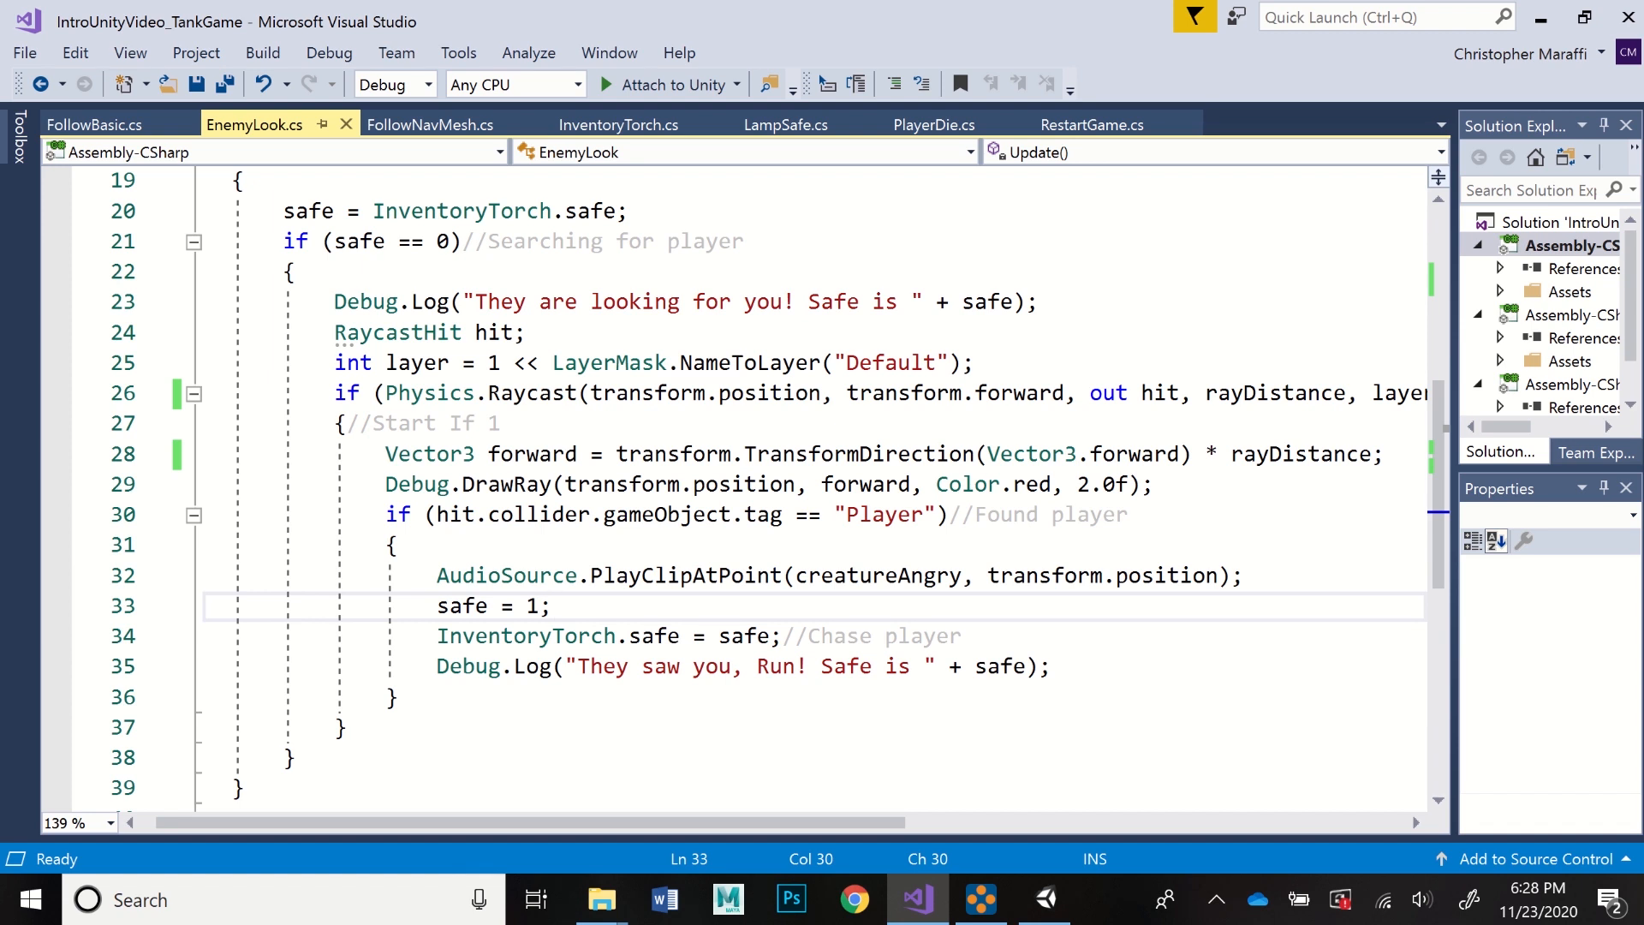
pyautogui.click(962, 636)
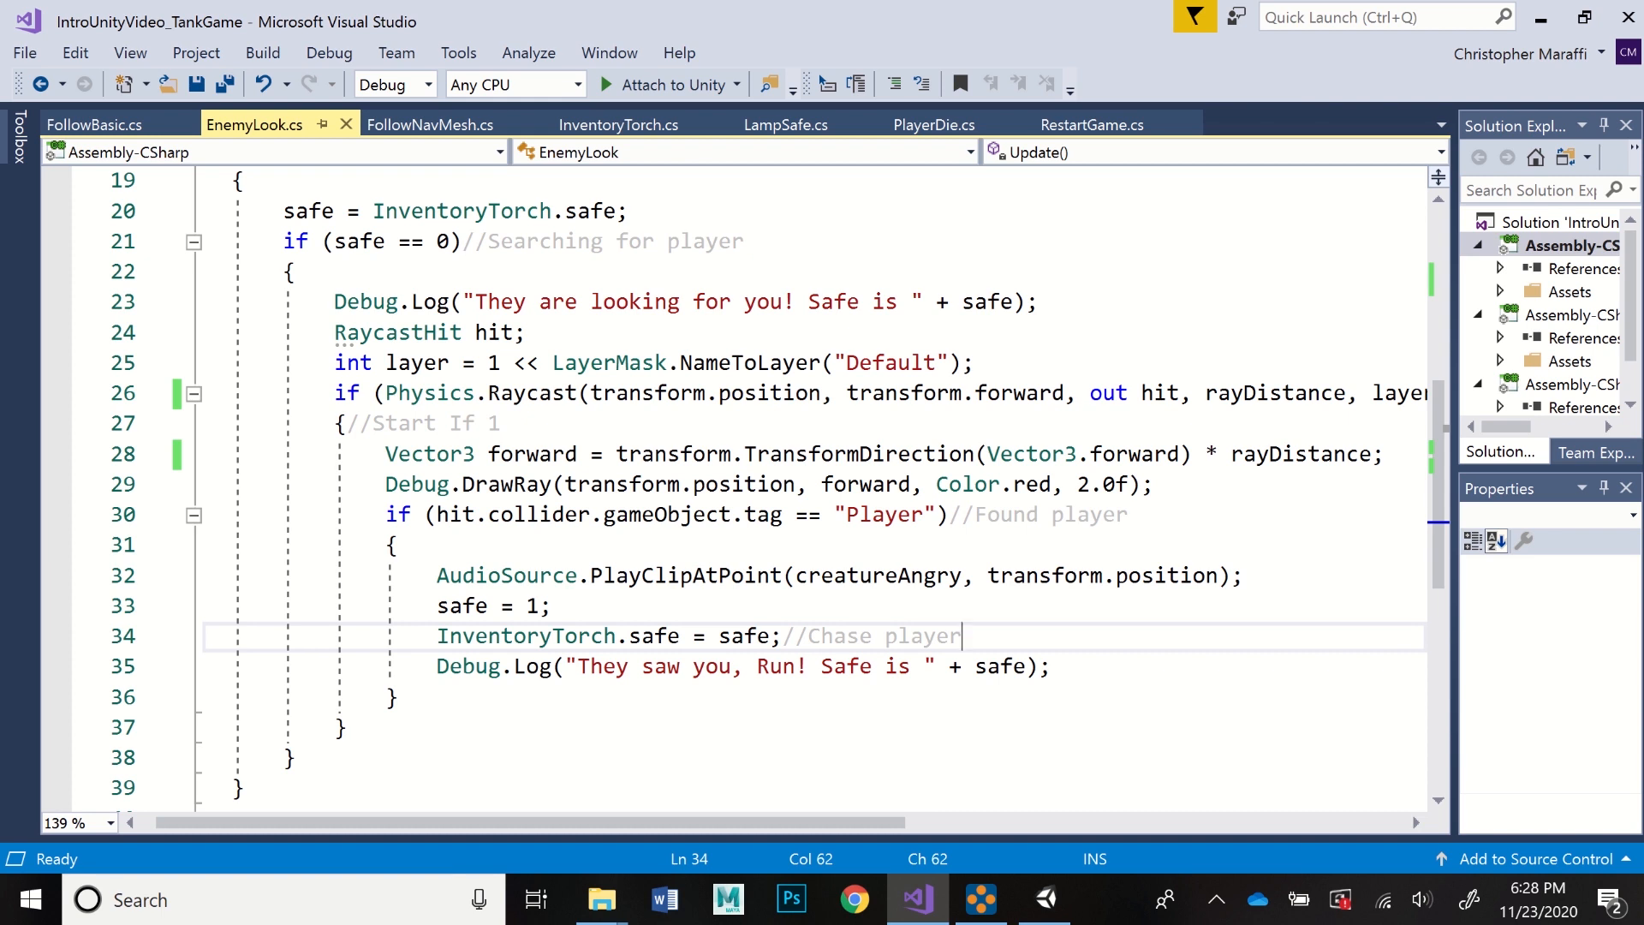
pyautogui.click(551, 606)
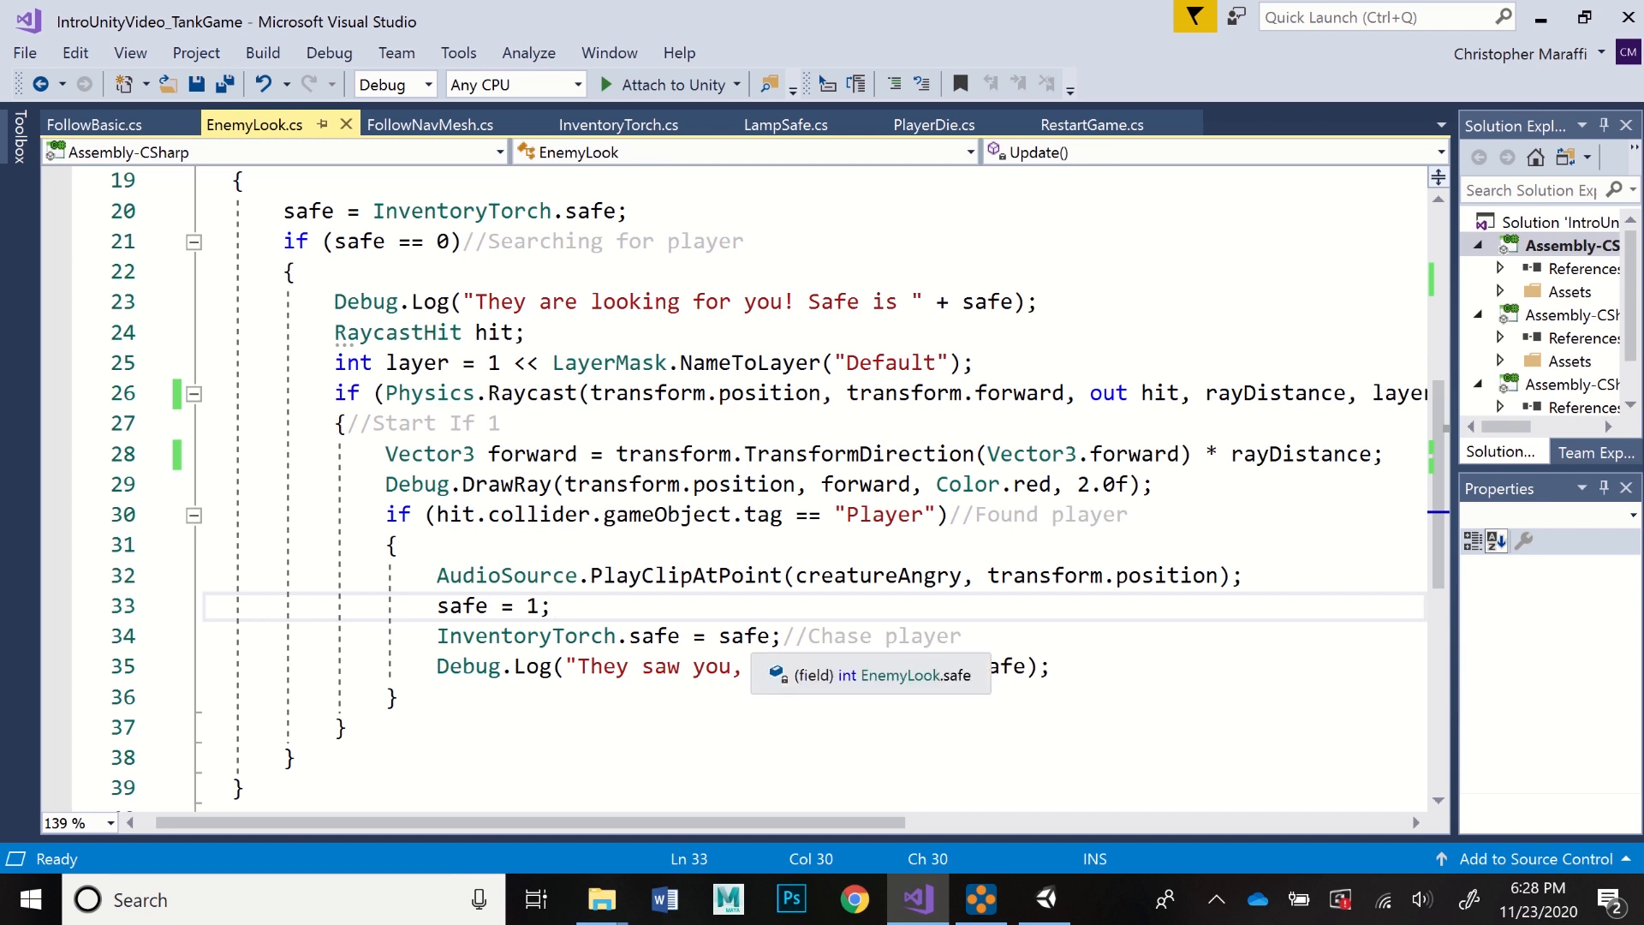
pyautogui.click(782, 637)
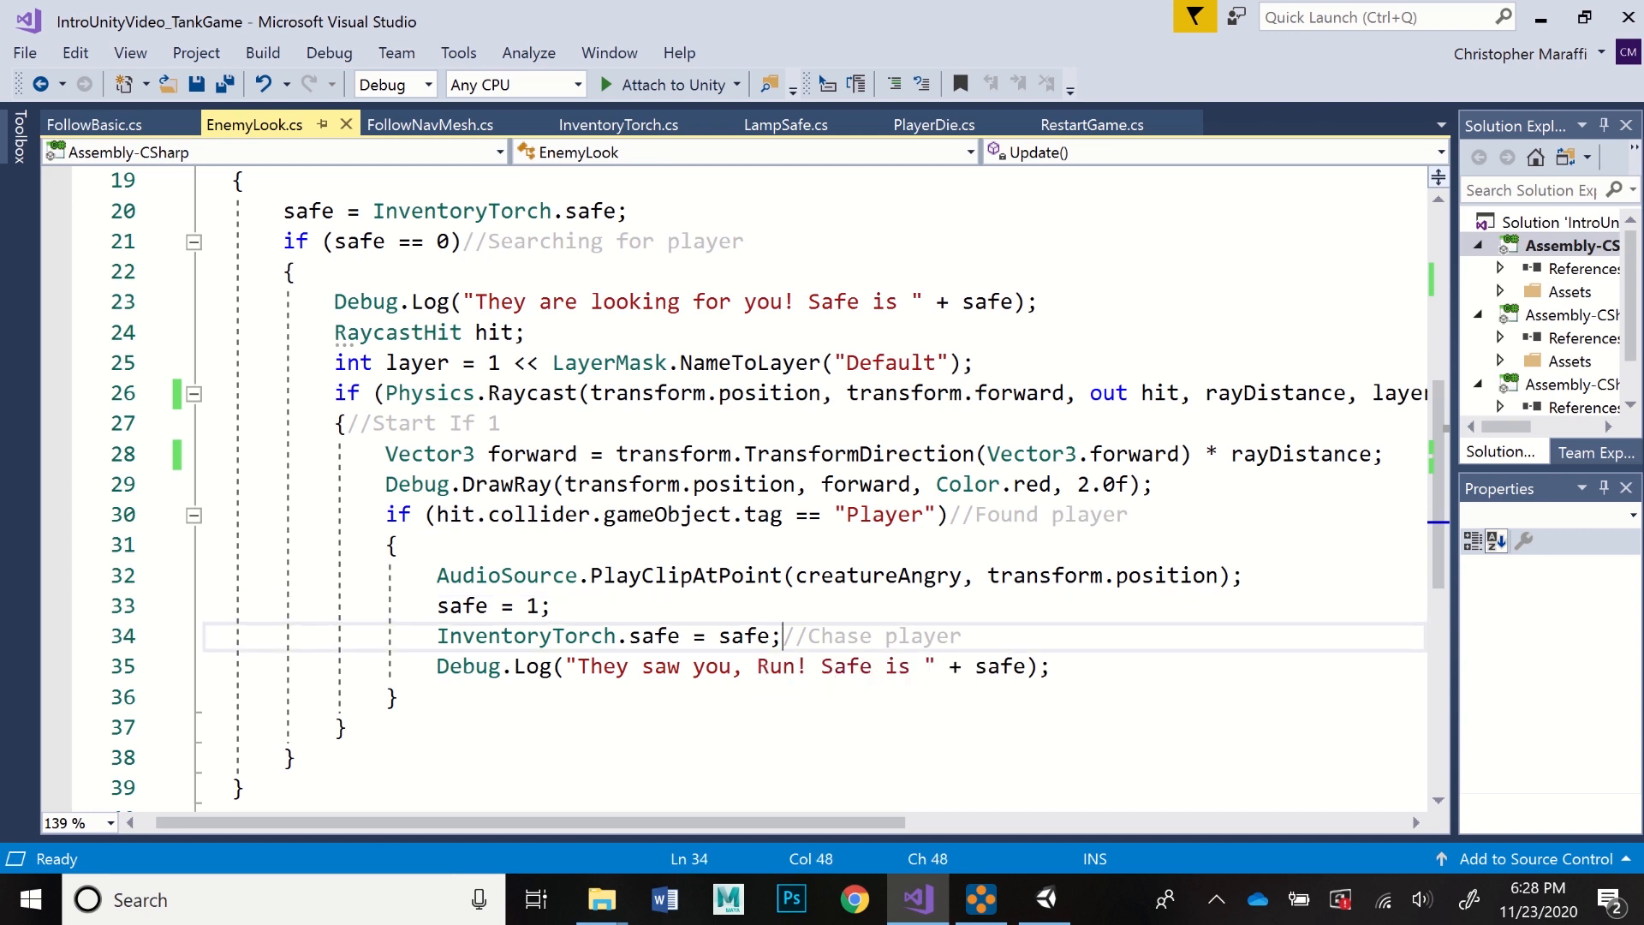
pyautogui.click(617, 637)
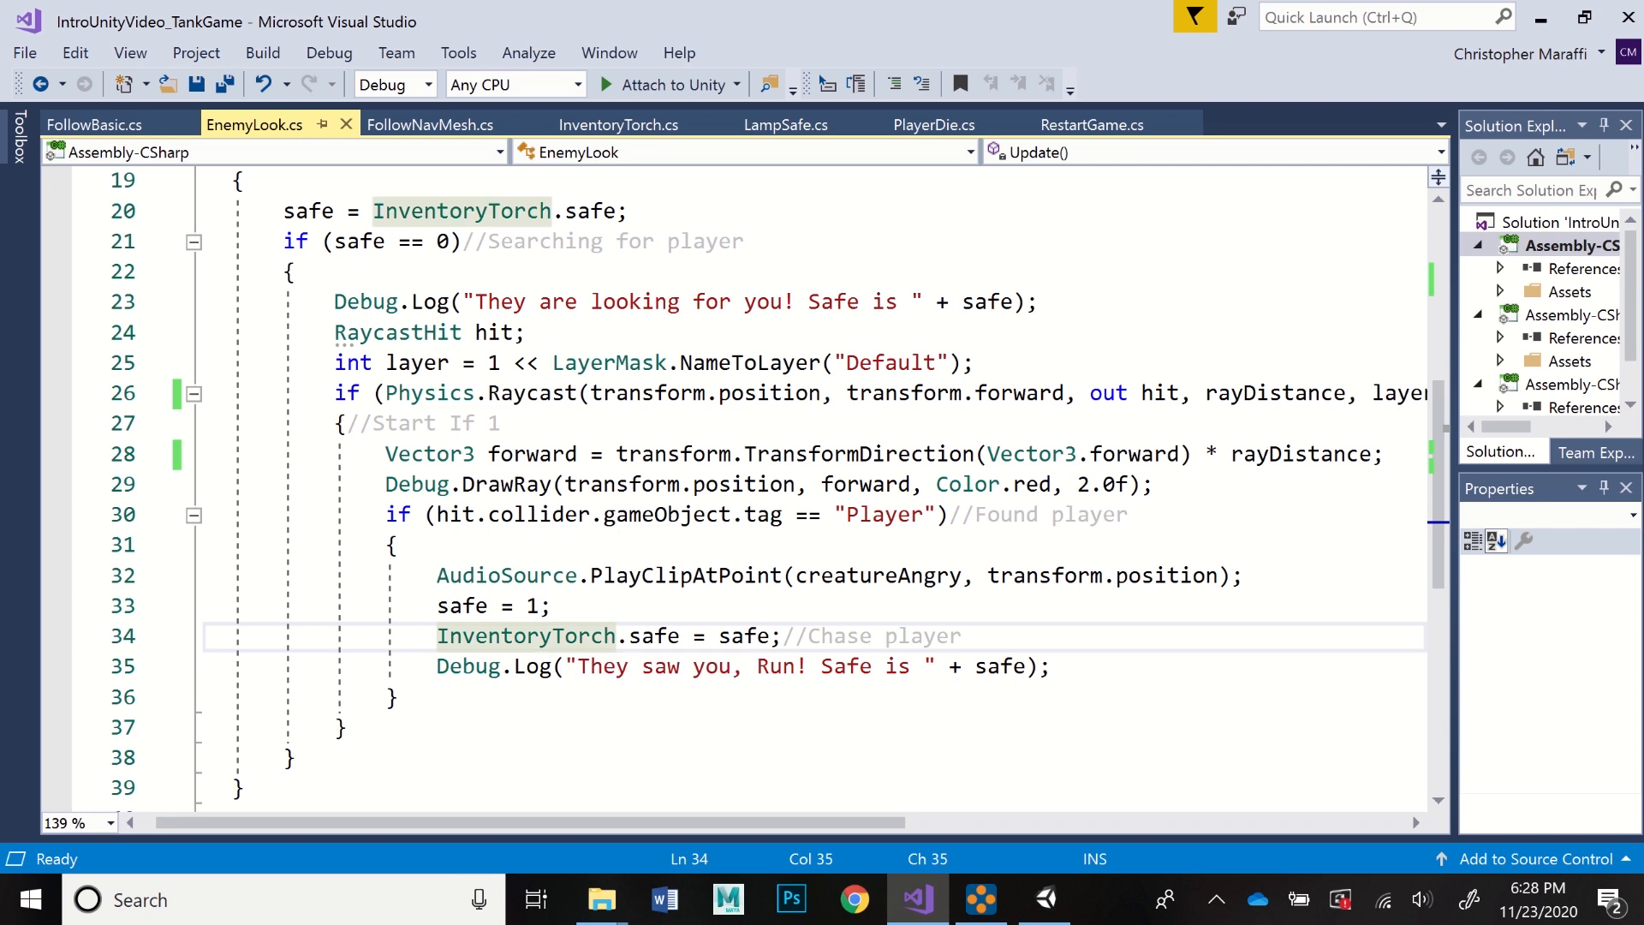
pyautogui.click(963, 637)
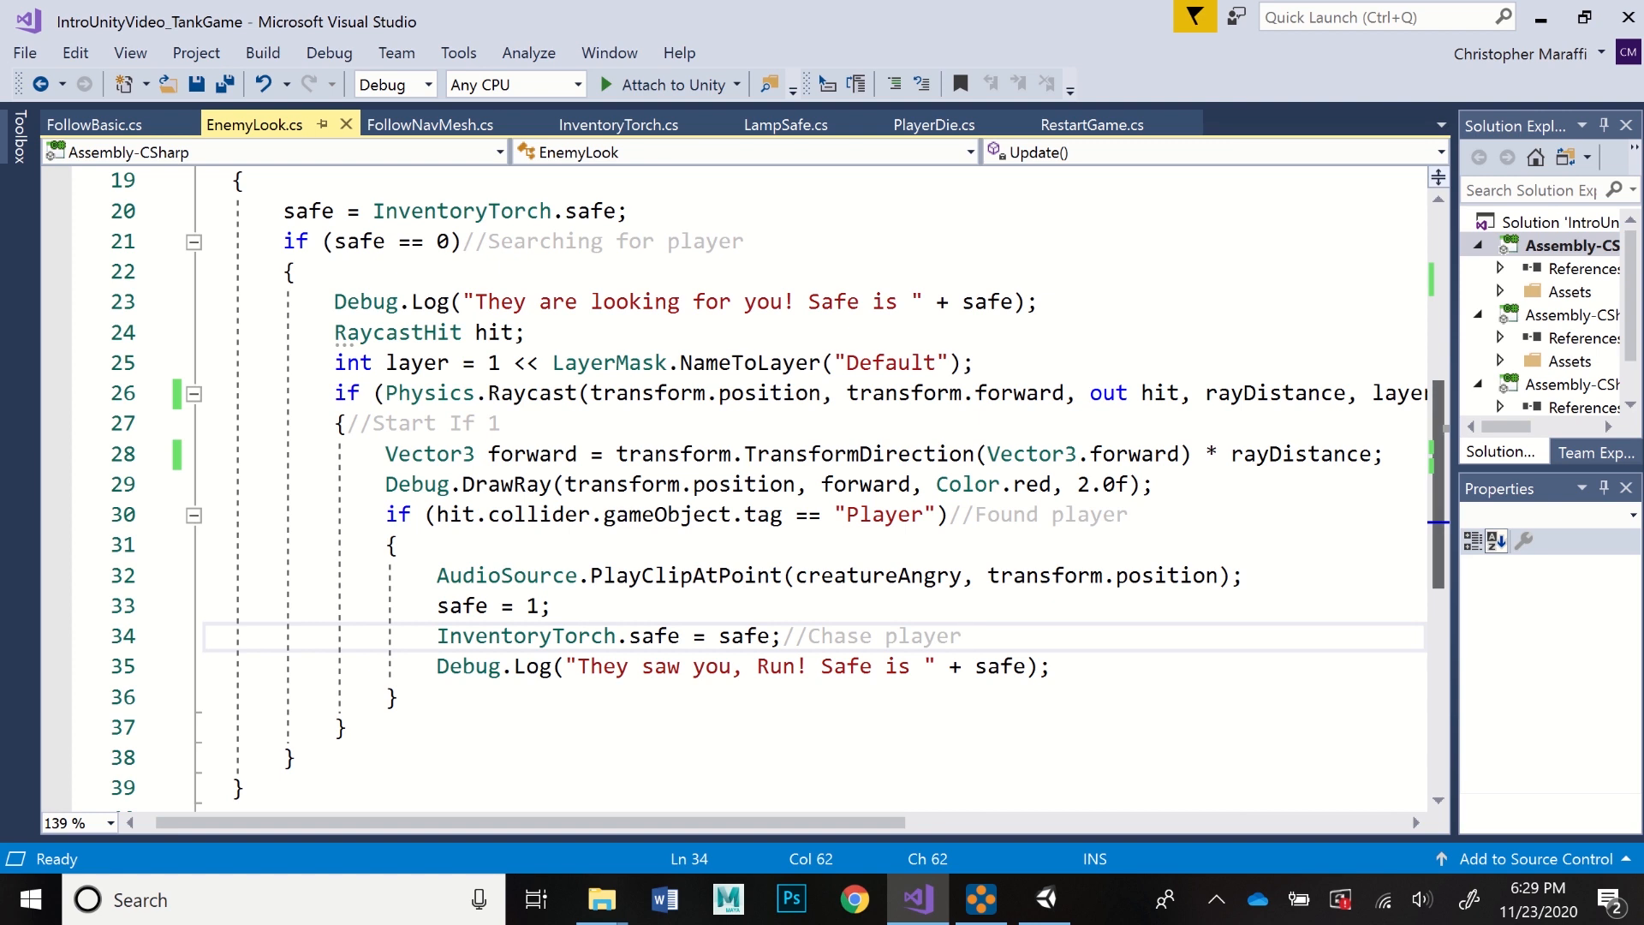
# - Review the variable declarations at the start of EnemyLook.cs and open FollowNavMesh.cs
pyautogui.scroll(6, 744, 488)
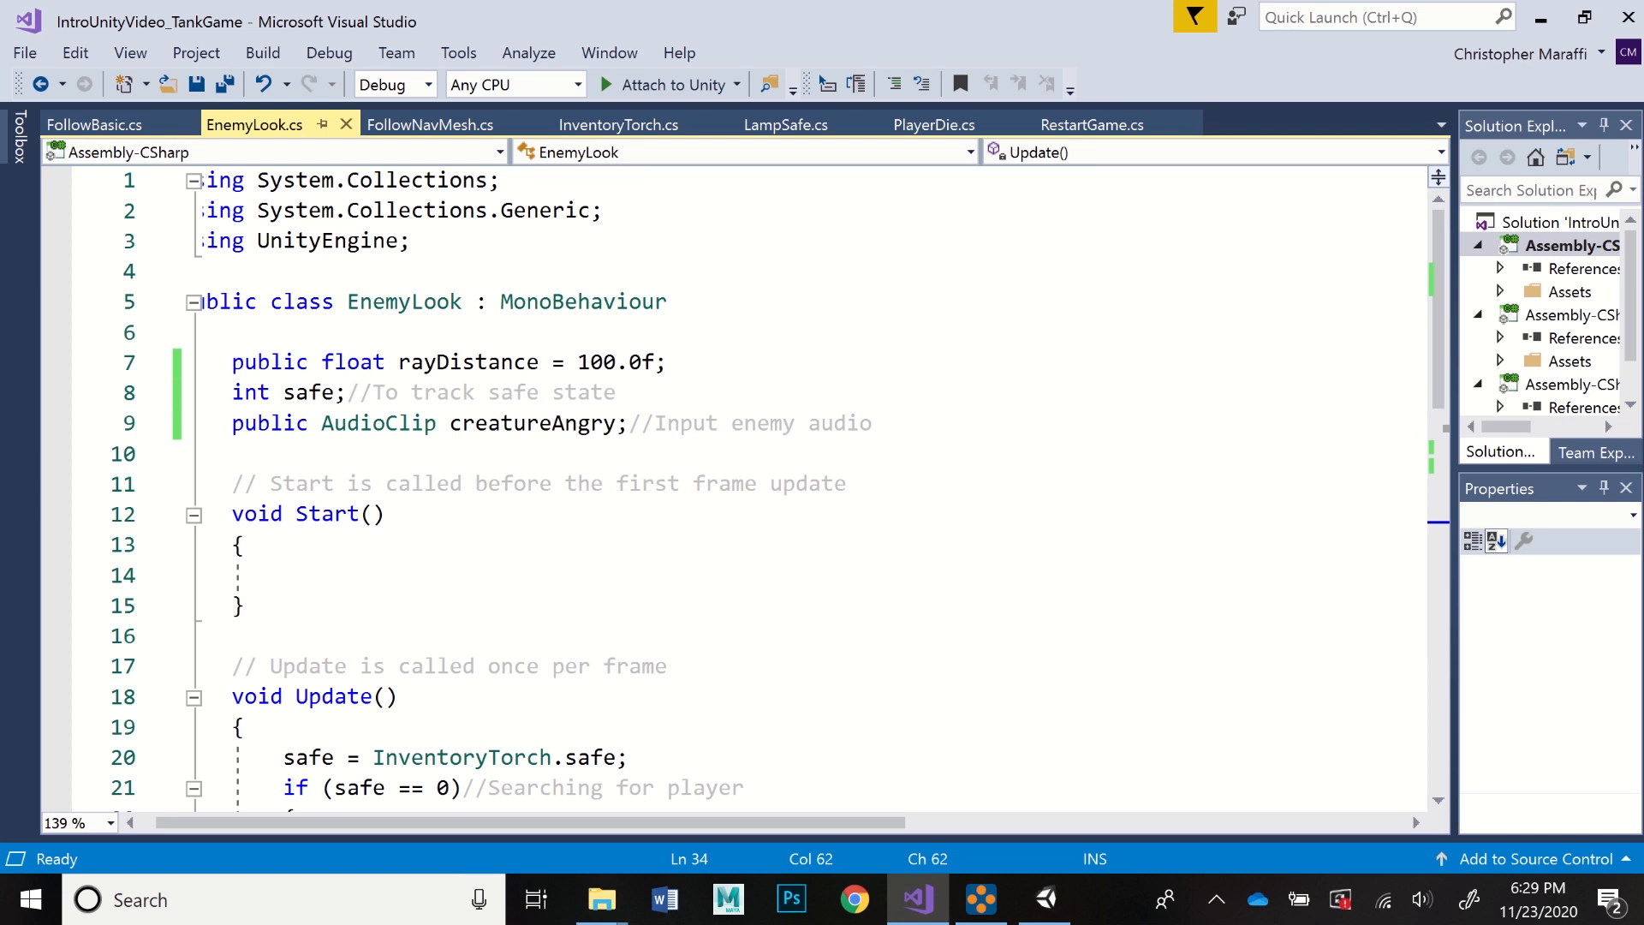
pyautogui.click(430, 125)
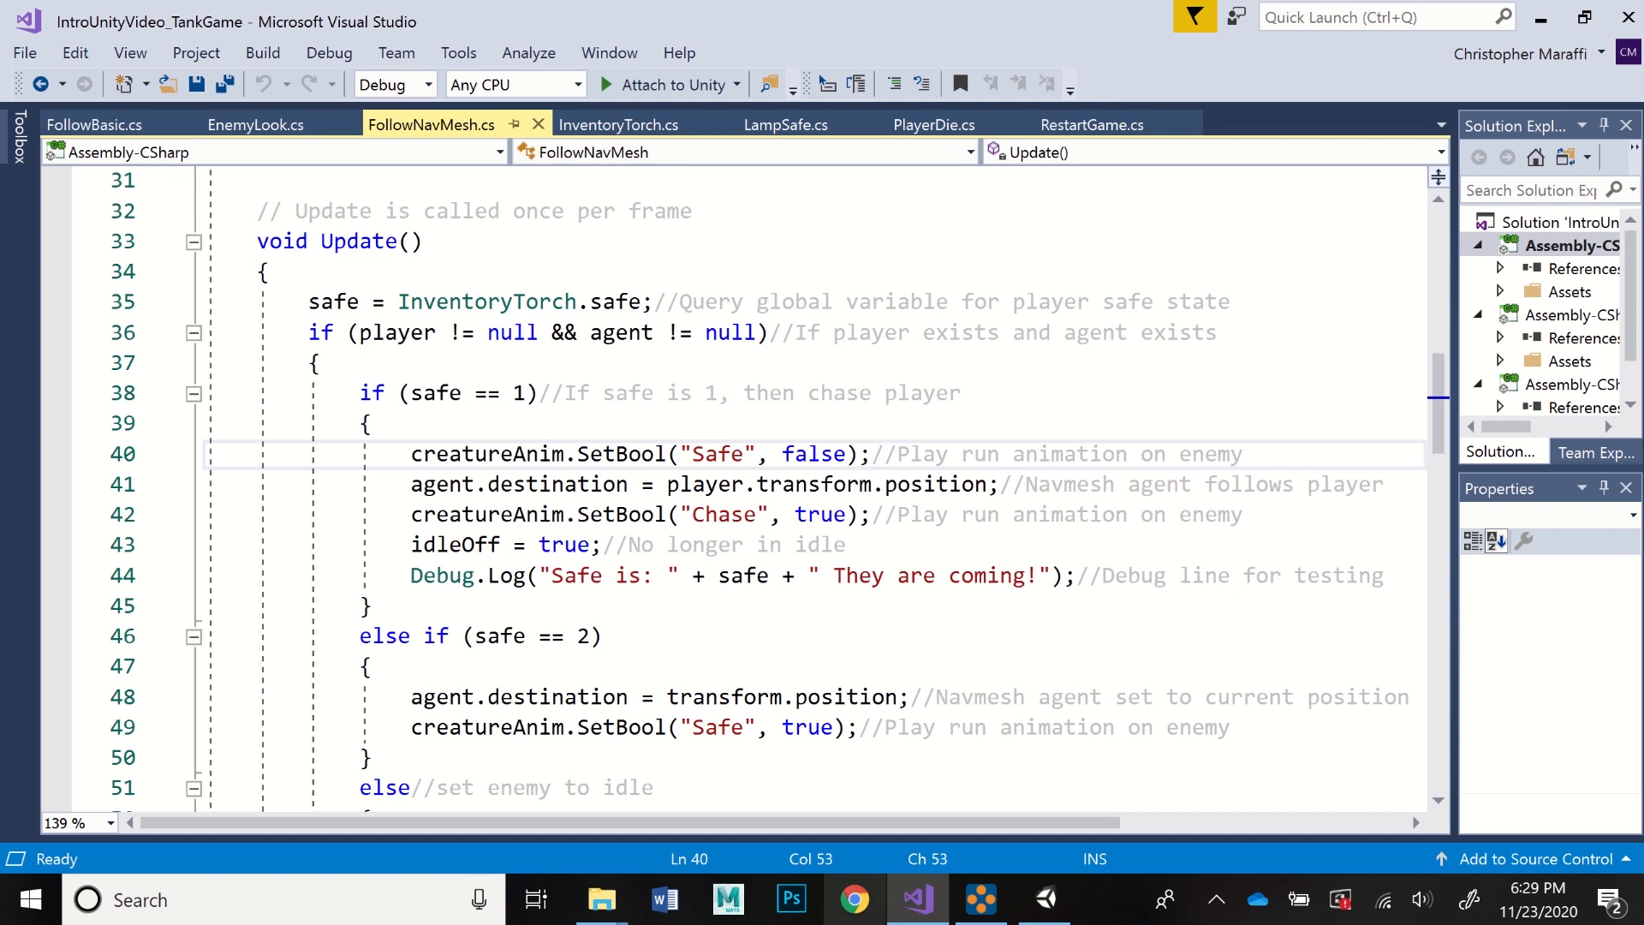
# - Switch to Unity and inspect the Enemy Look script on Creature1's RaySearching object
pyautogui.click(1045, 899)
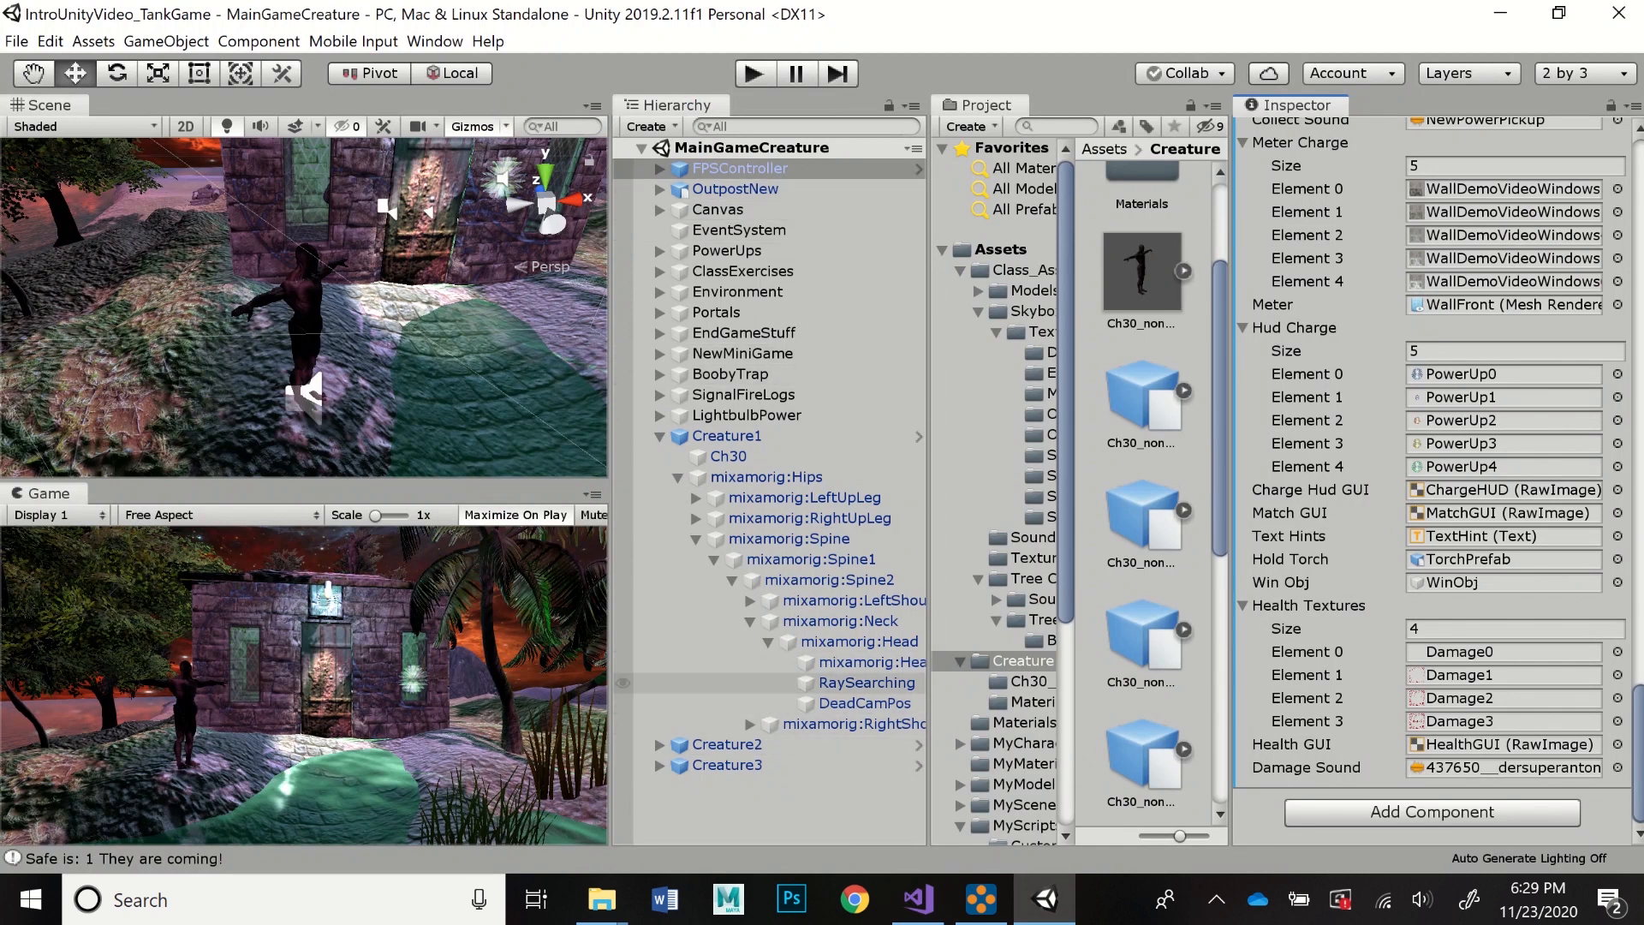
pyautogui.click(867, 683)
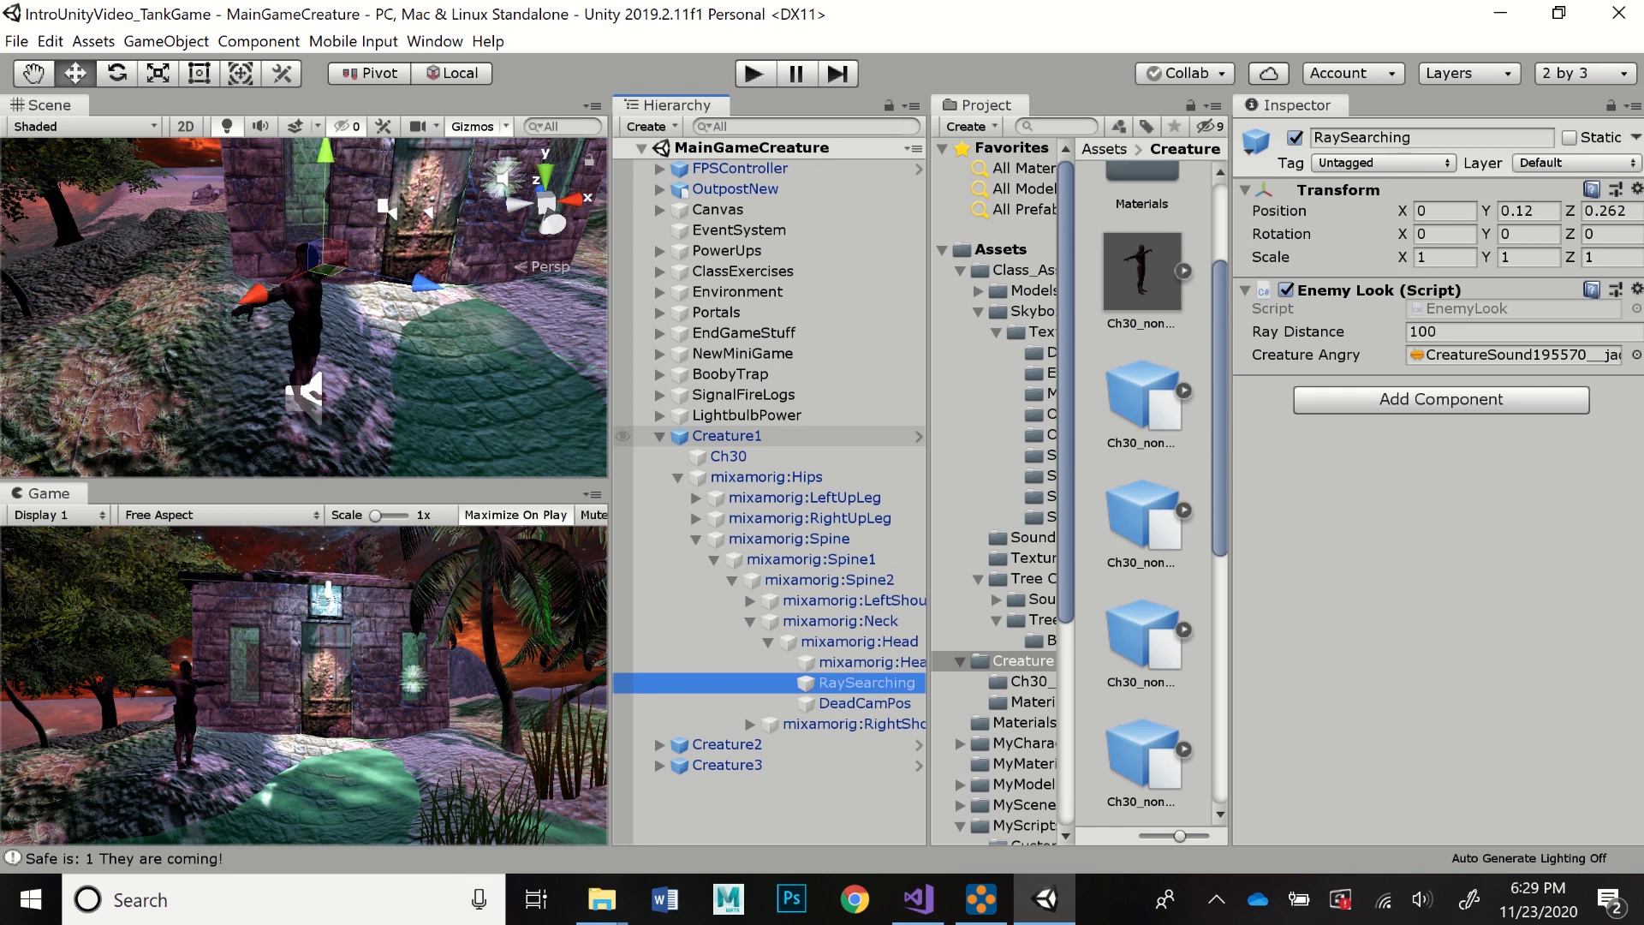
# - Inspect Creature1's components down to Follow Nav Mesh and Nav Mesh Agent, and return to FollowNavMesh.cs in Visual Studio
pyautogui.click(620, 436)
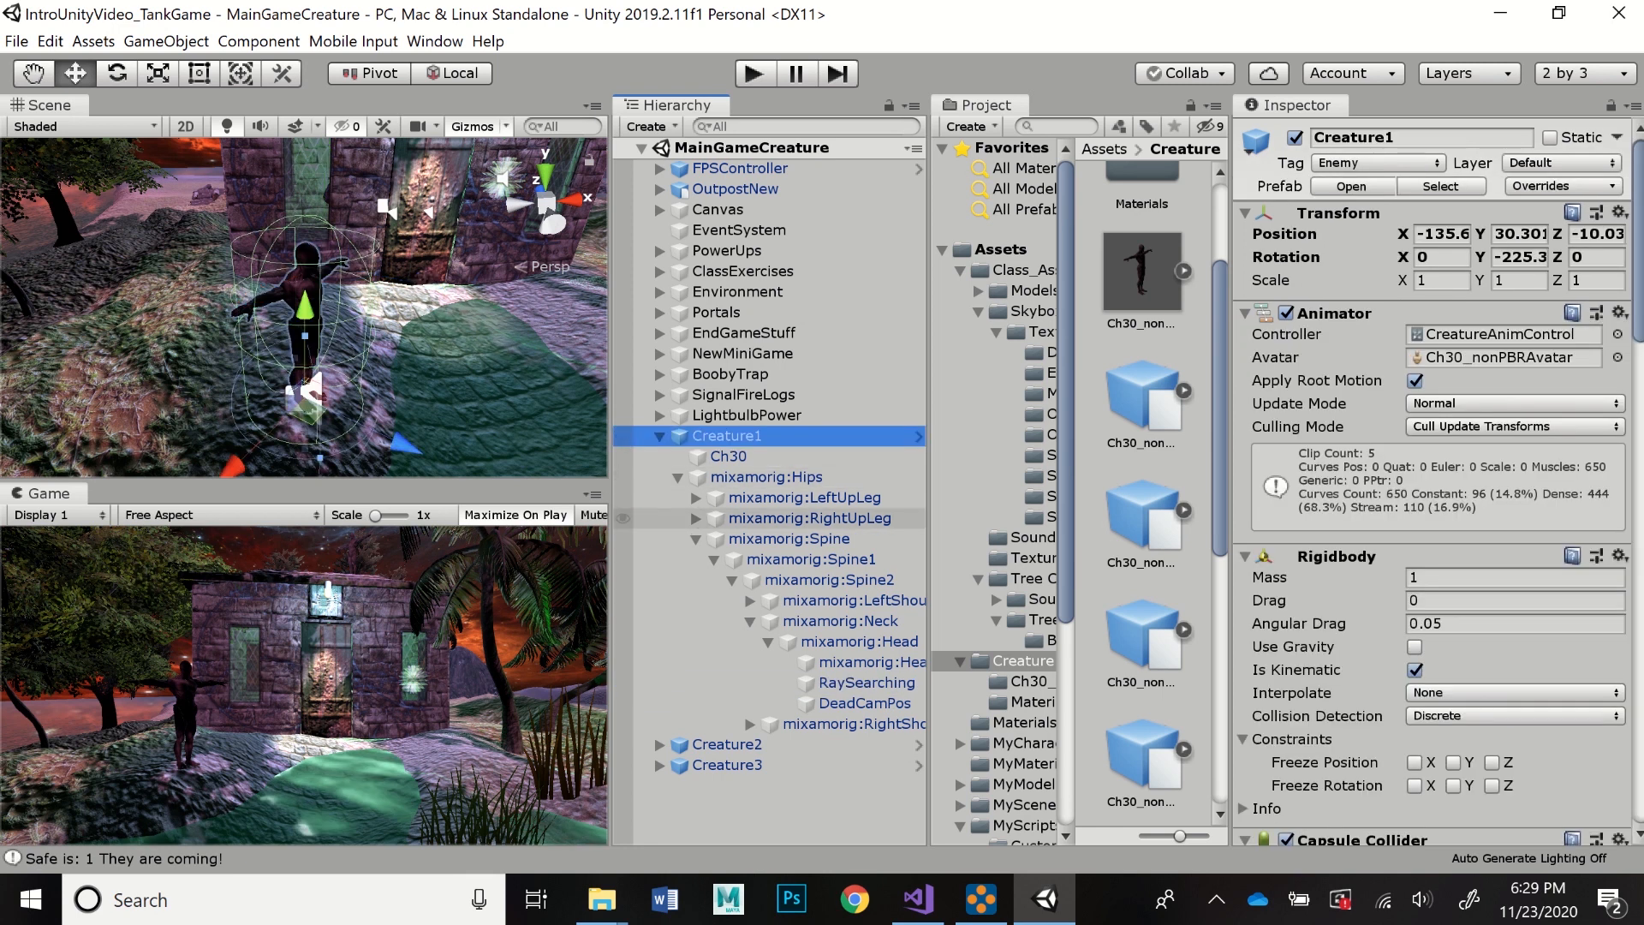
pyautogui.scroll(-3, 1438, 428)
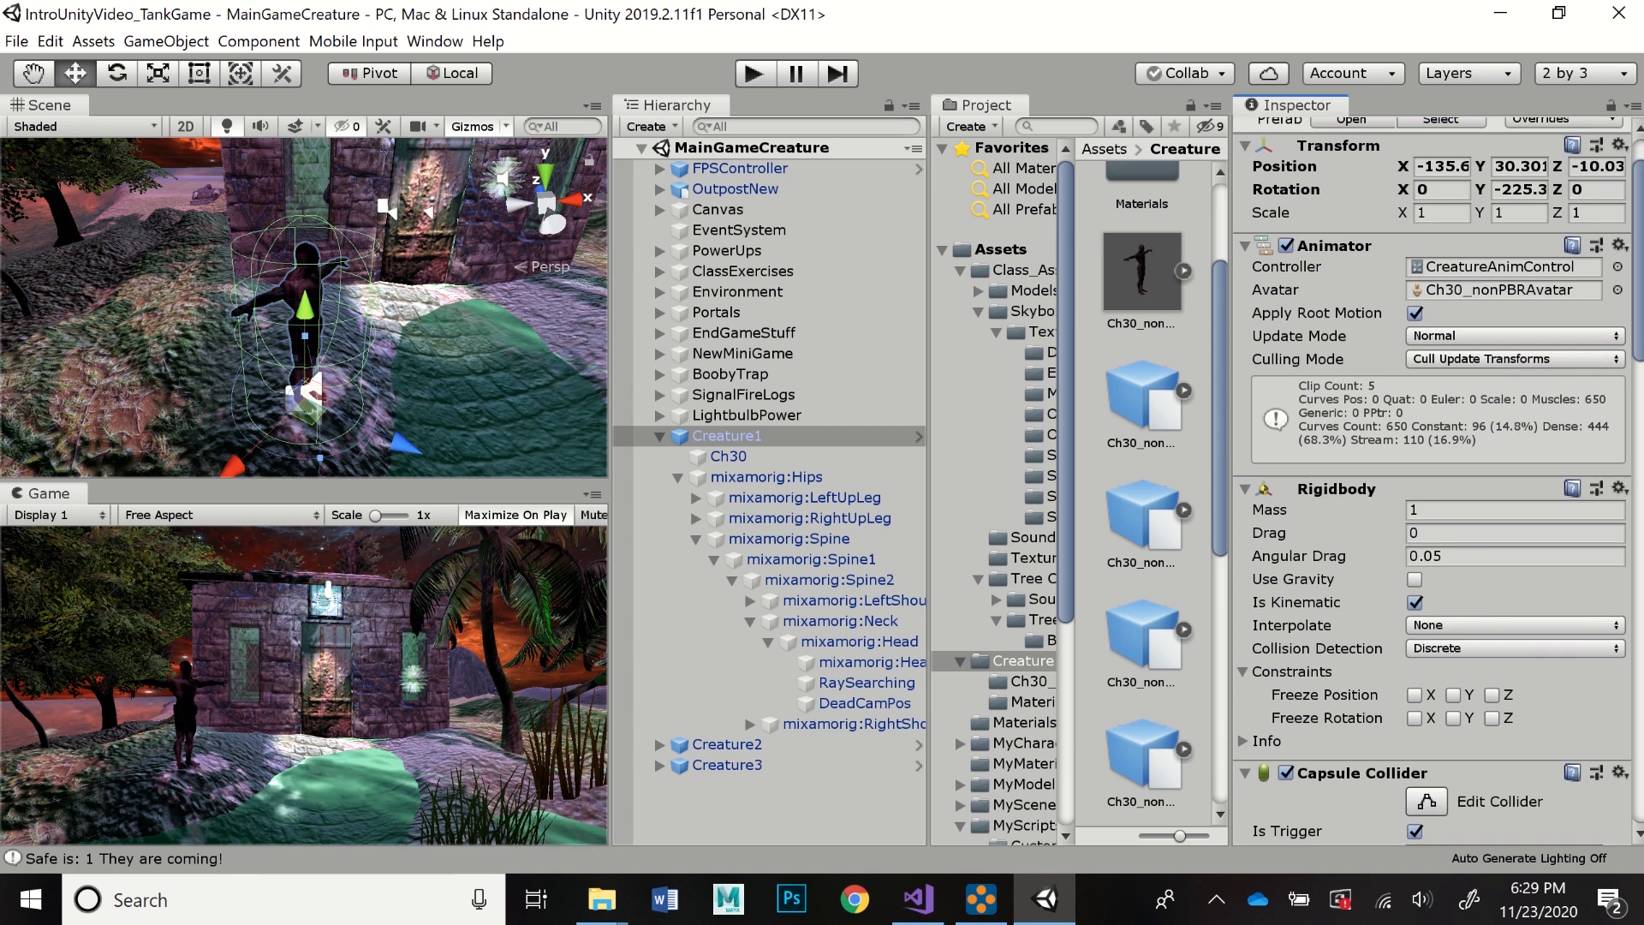
pyautogui.scroll(-5, 1438, 480)
pyautogui.scroll(-12, 1438, 480)
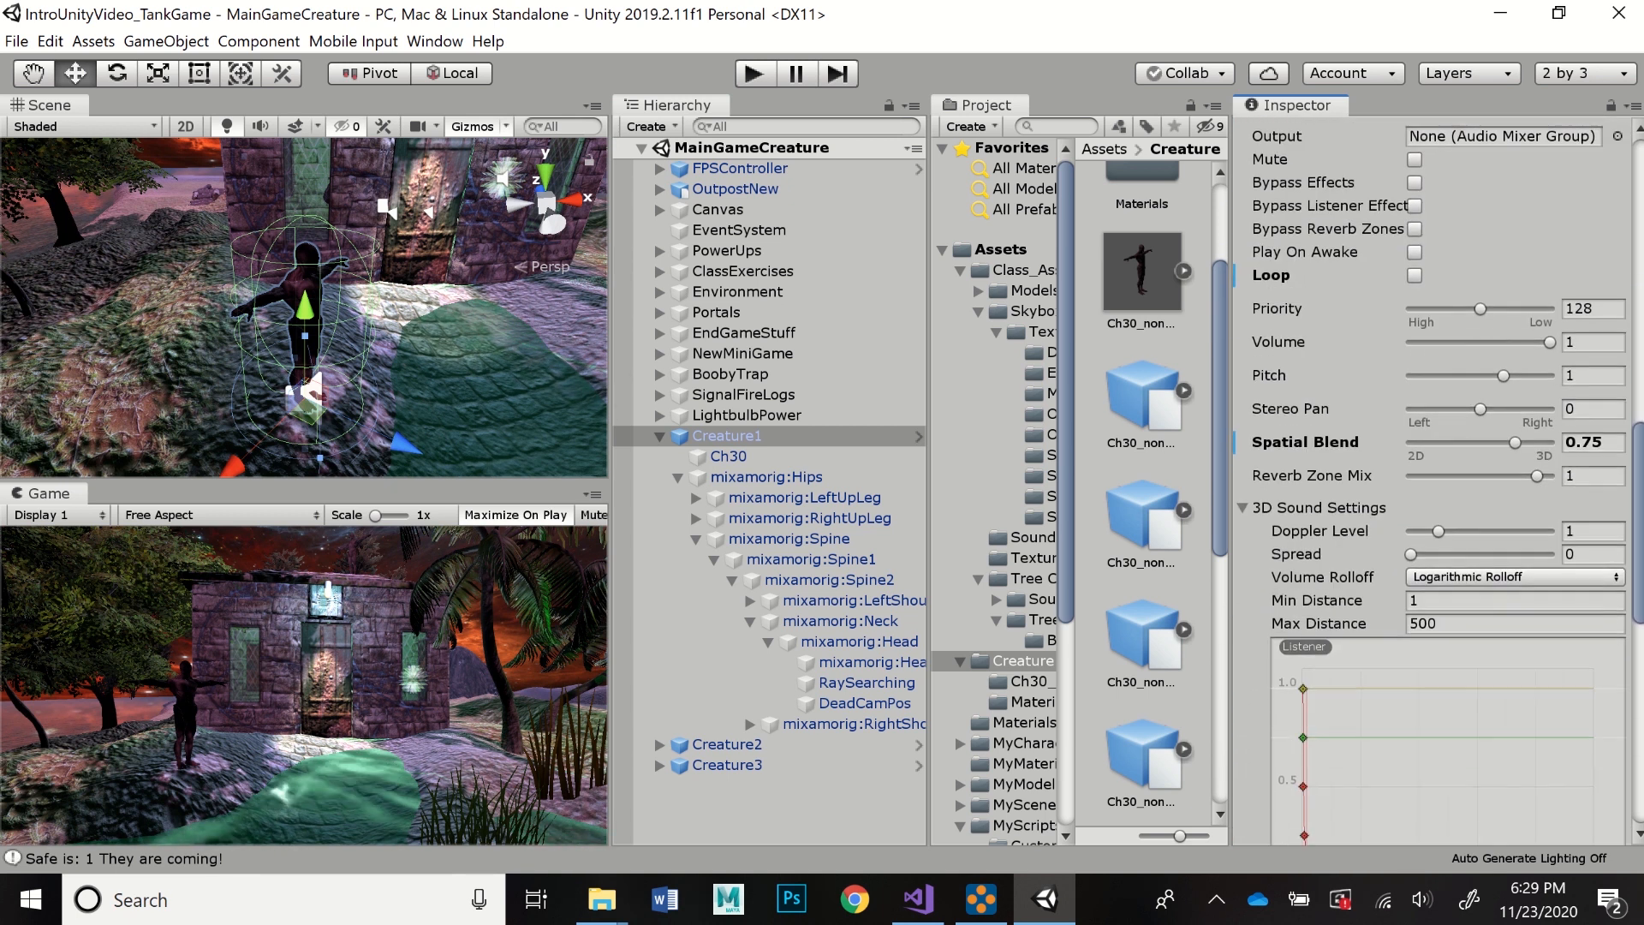
pyautogui.scroll(-3, 1438, 479)
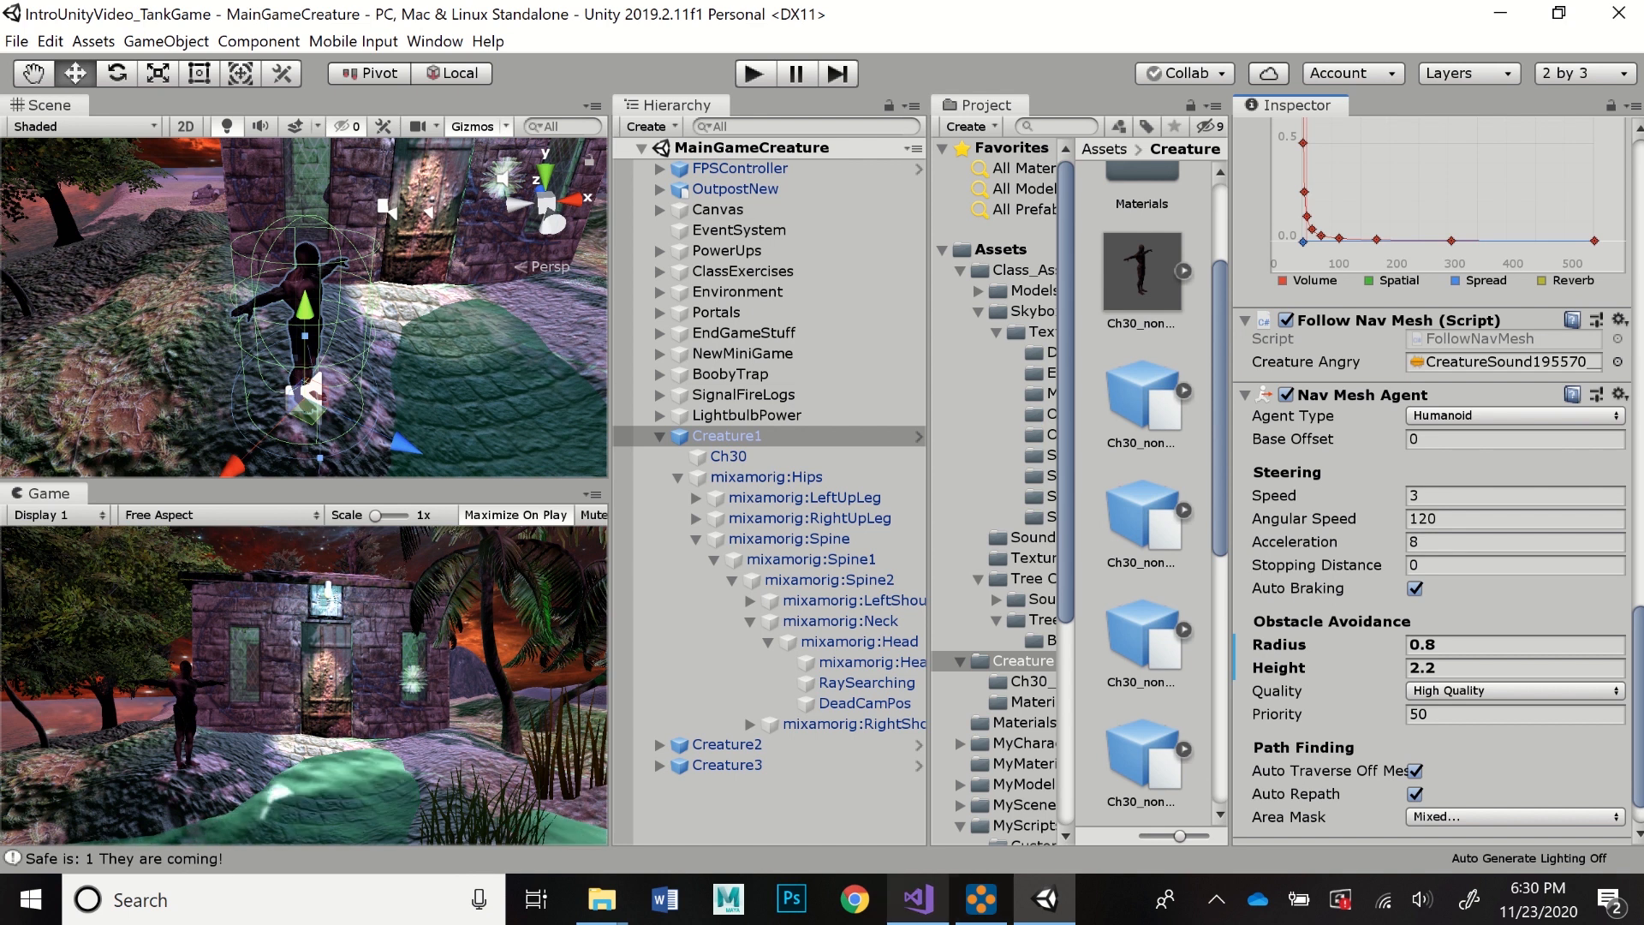
pyautogui.click(918, 899)
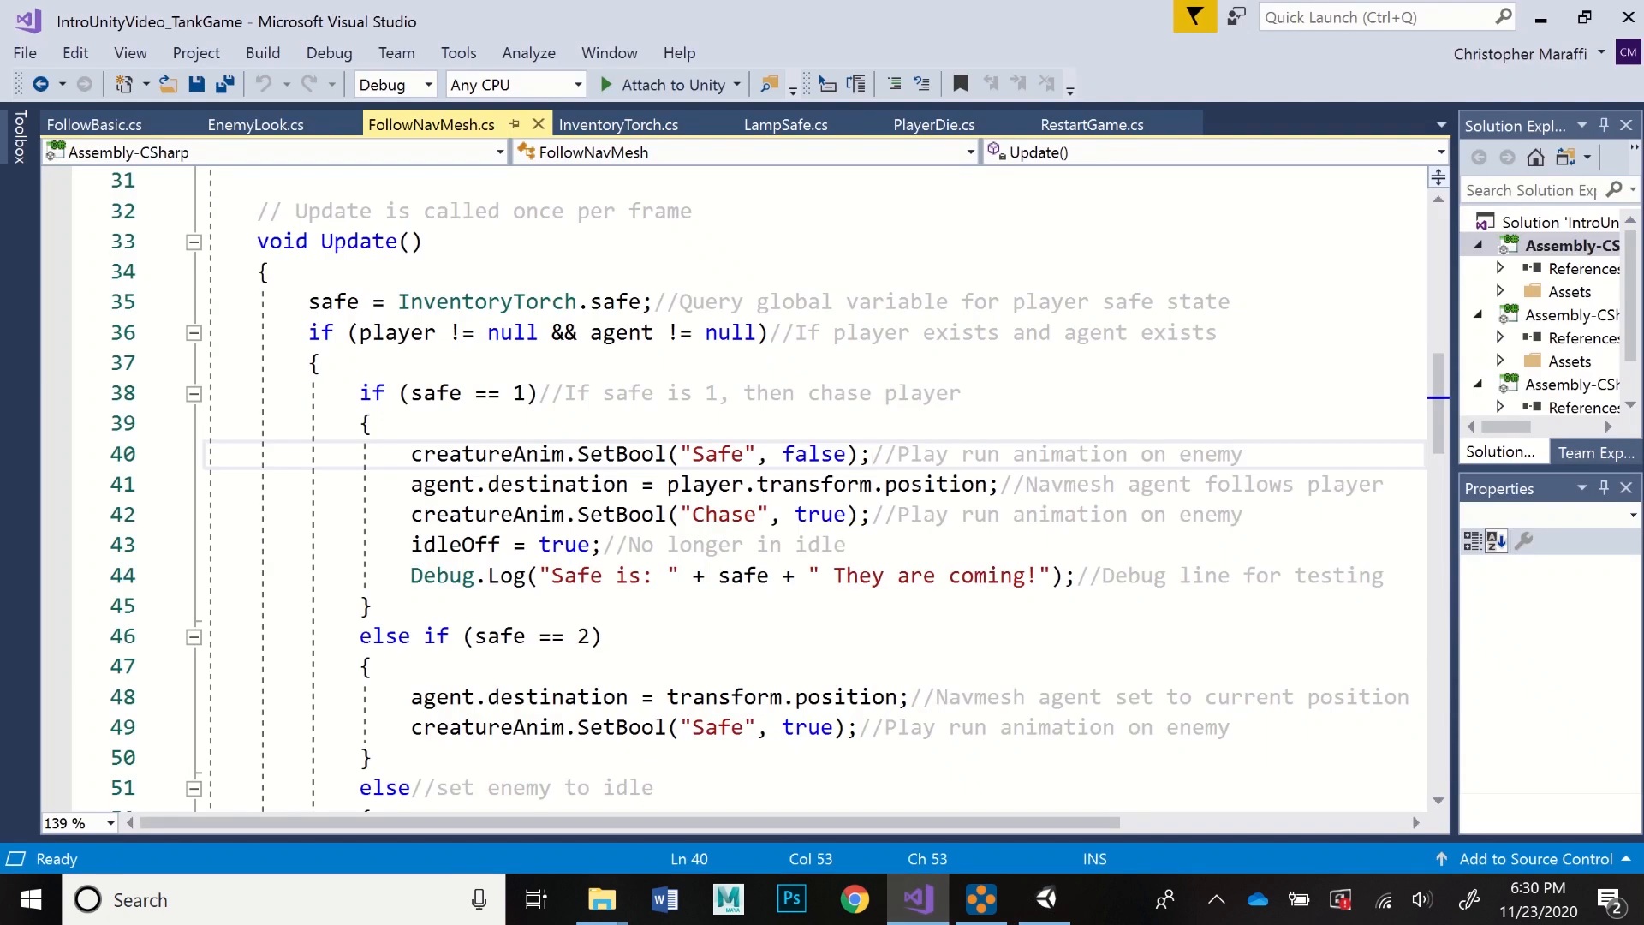
# - Review the player and NavMeshAgent declarations at the start of FollowNavMesh.cs and the line in Start that gets the agent component
pyautogui.scroll(10, 736, 488)
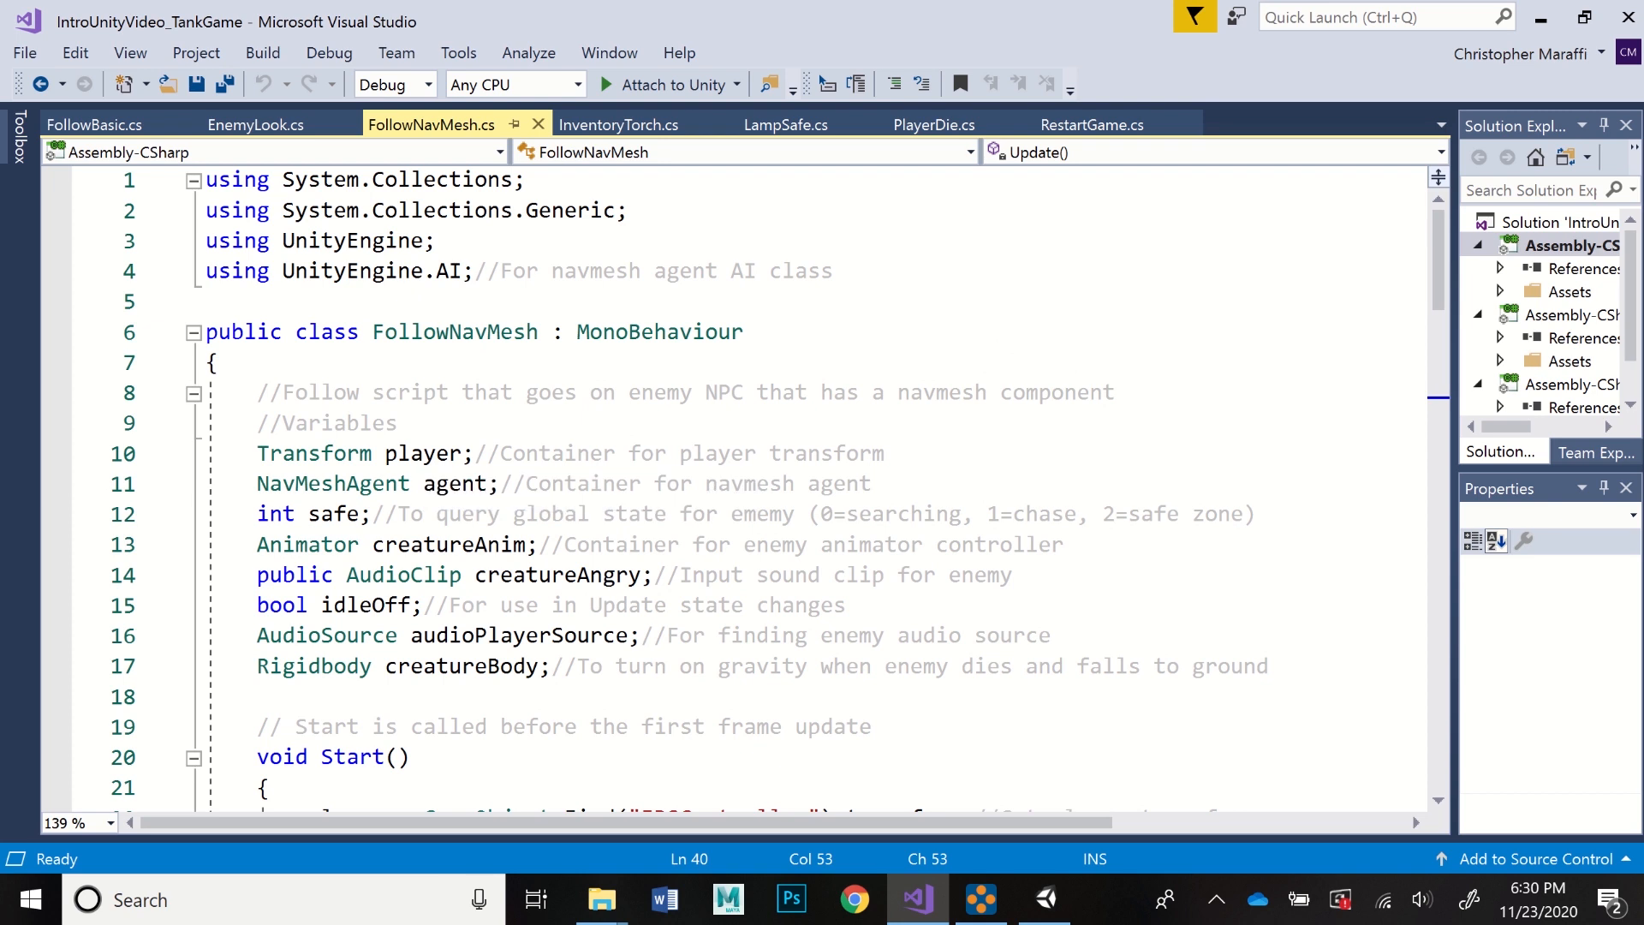
pyautogui.scroll(-1, 428, 453)
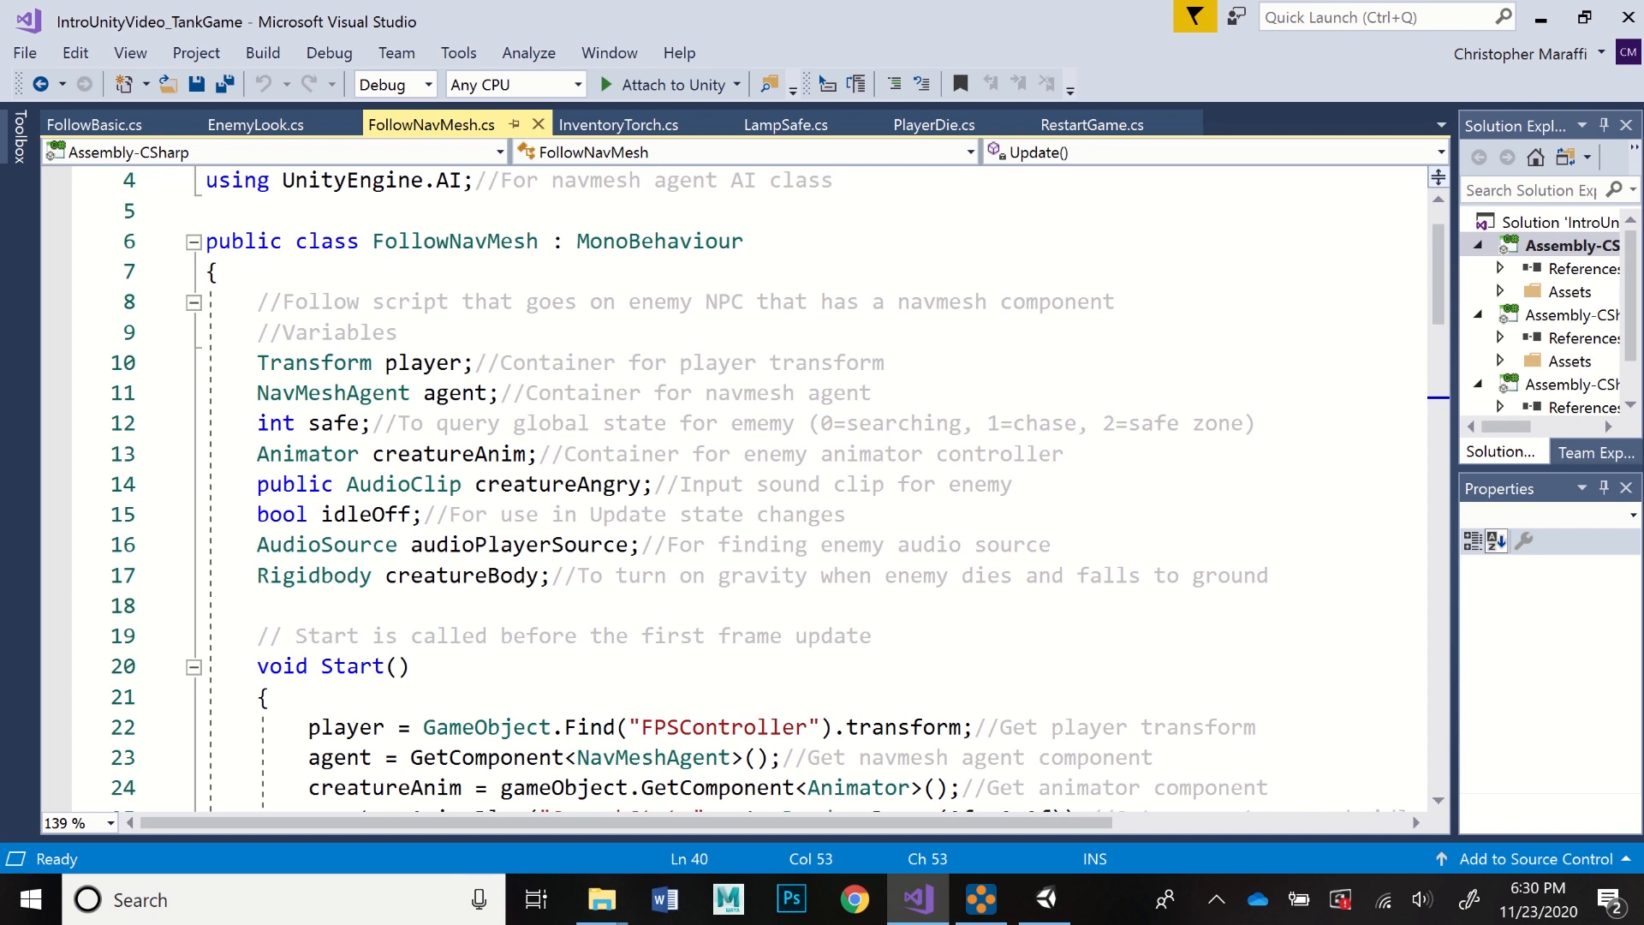
pyautogui.scroll(-1, 737, 488)
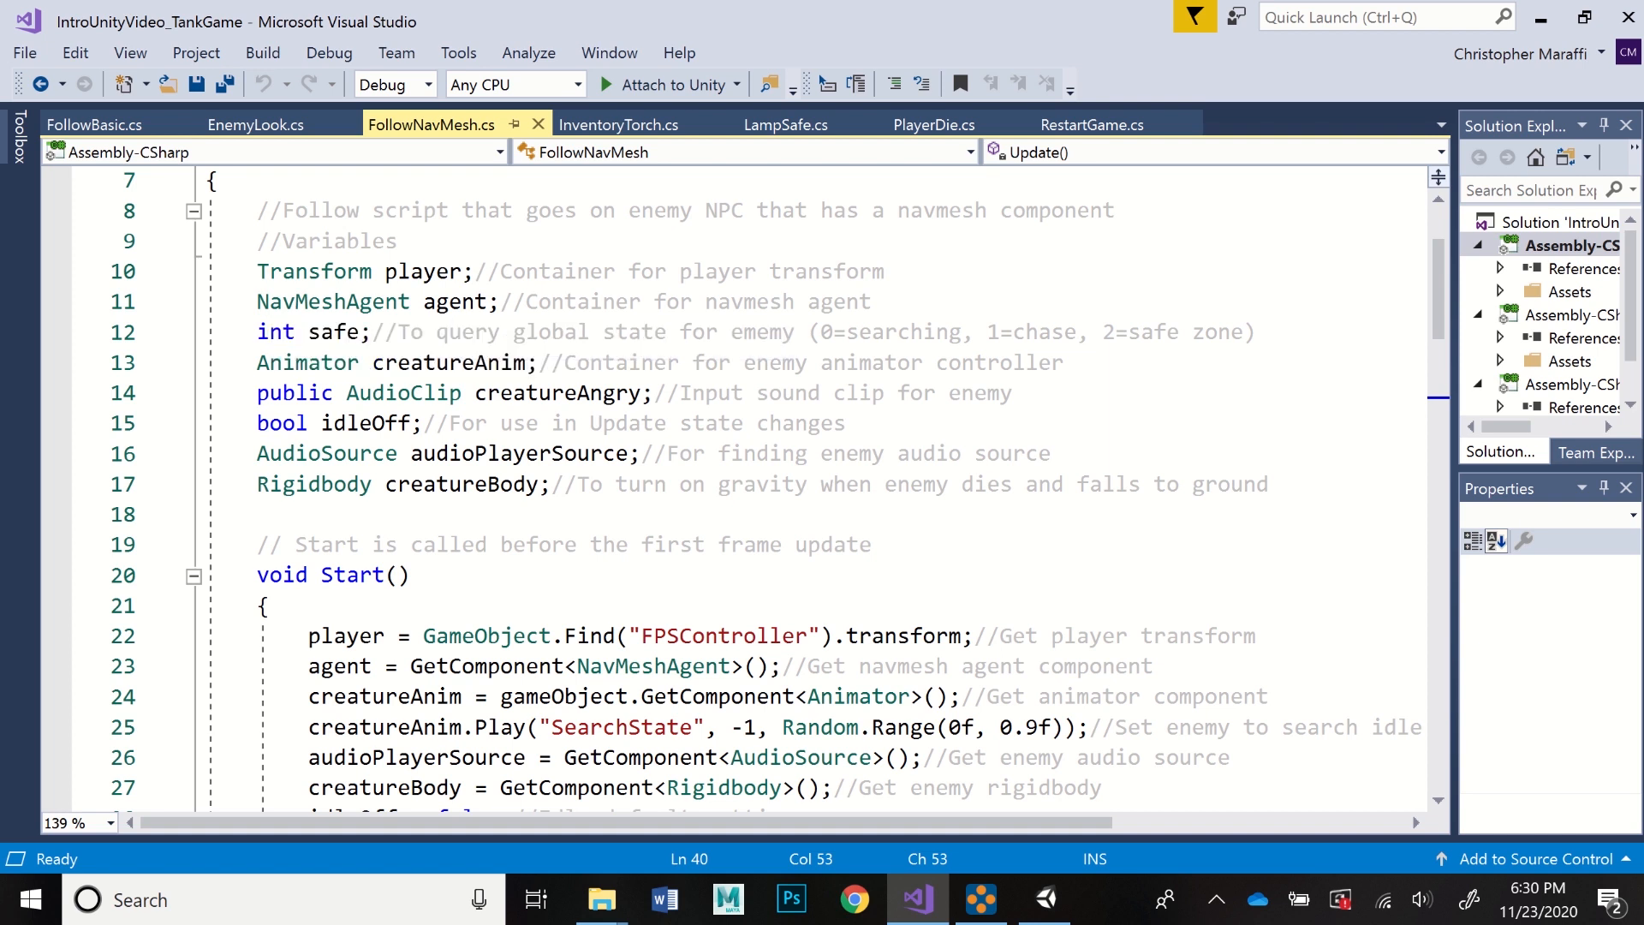
pyautogui.click(500, 302)
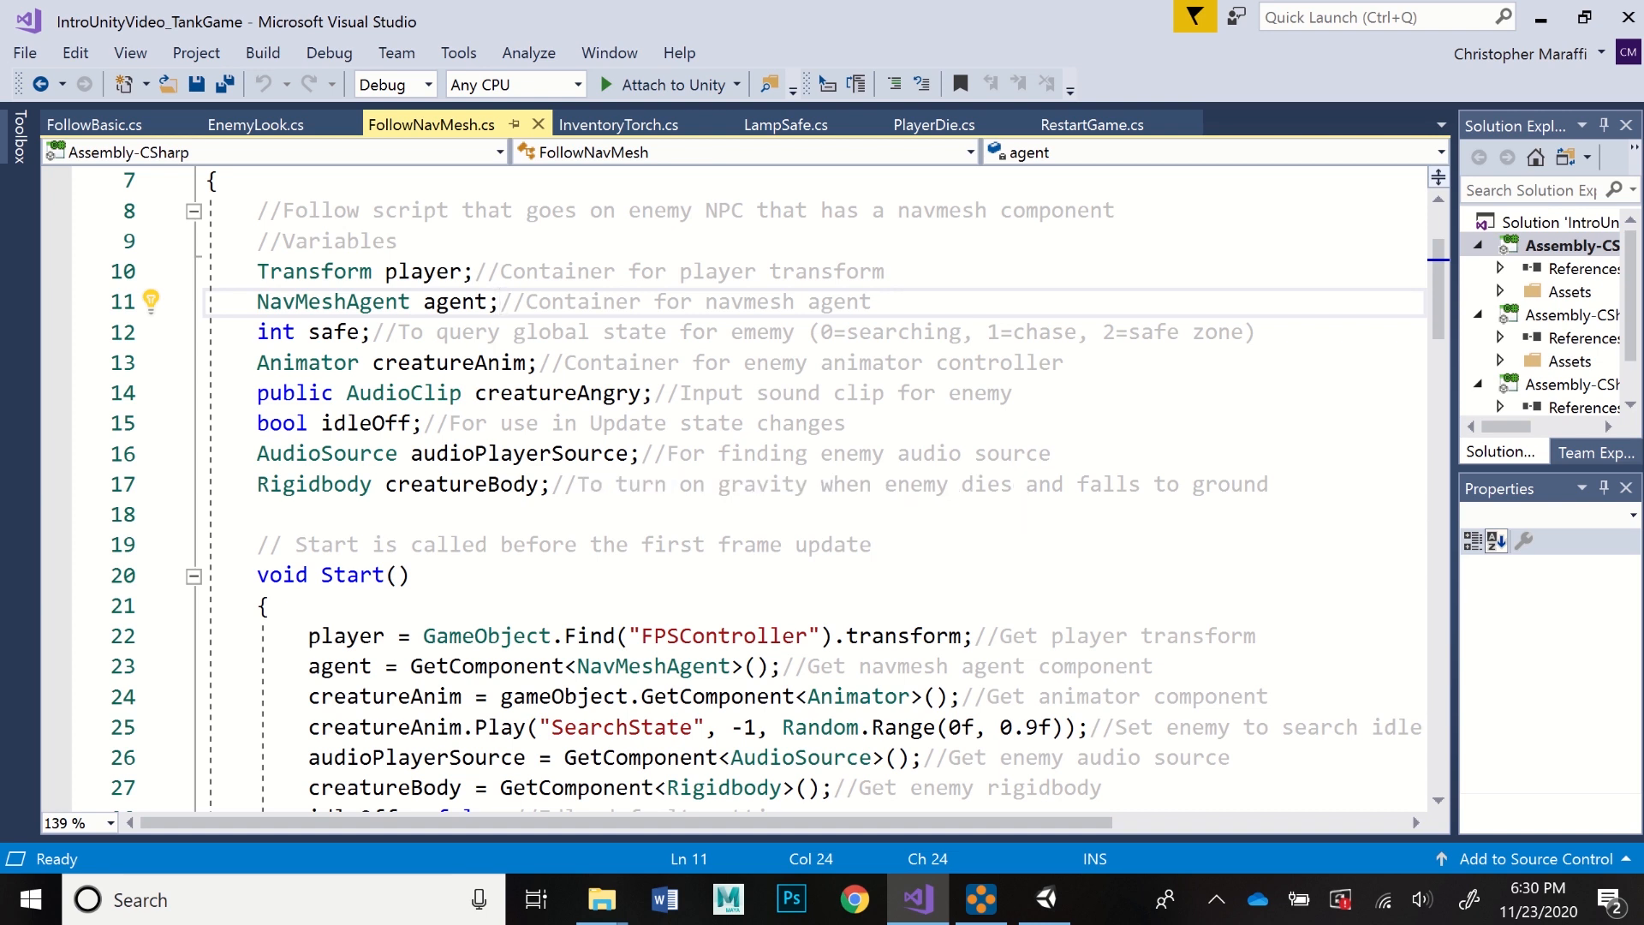
pyautogui.click(782, 666)
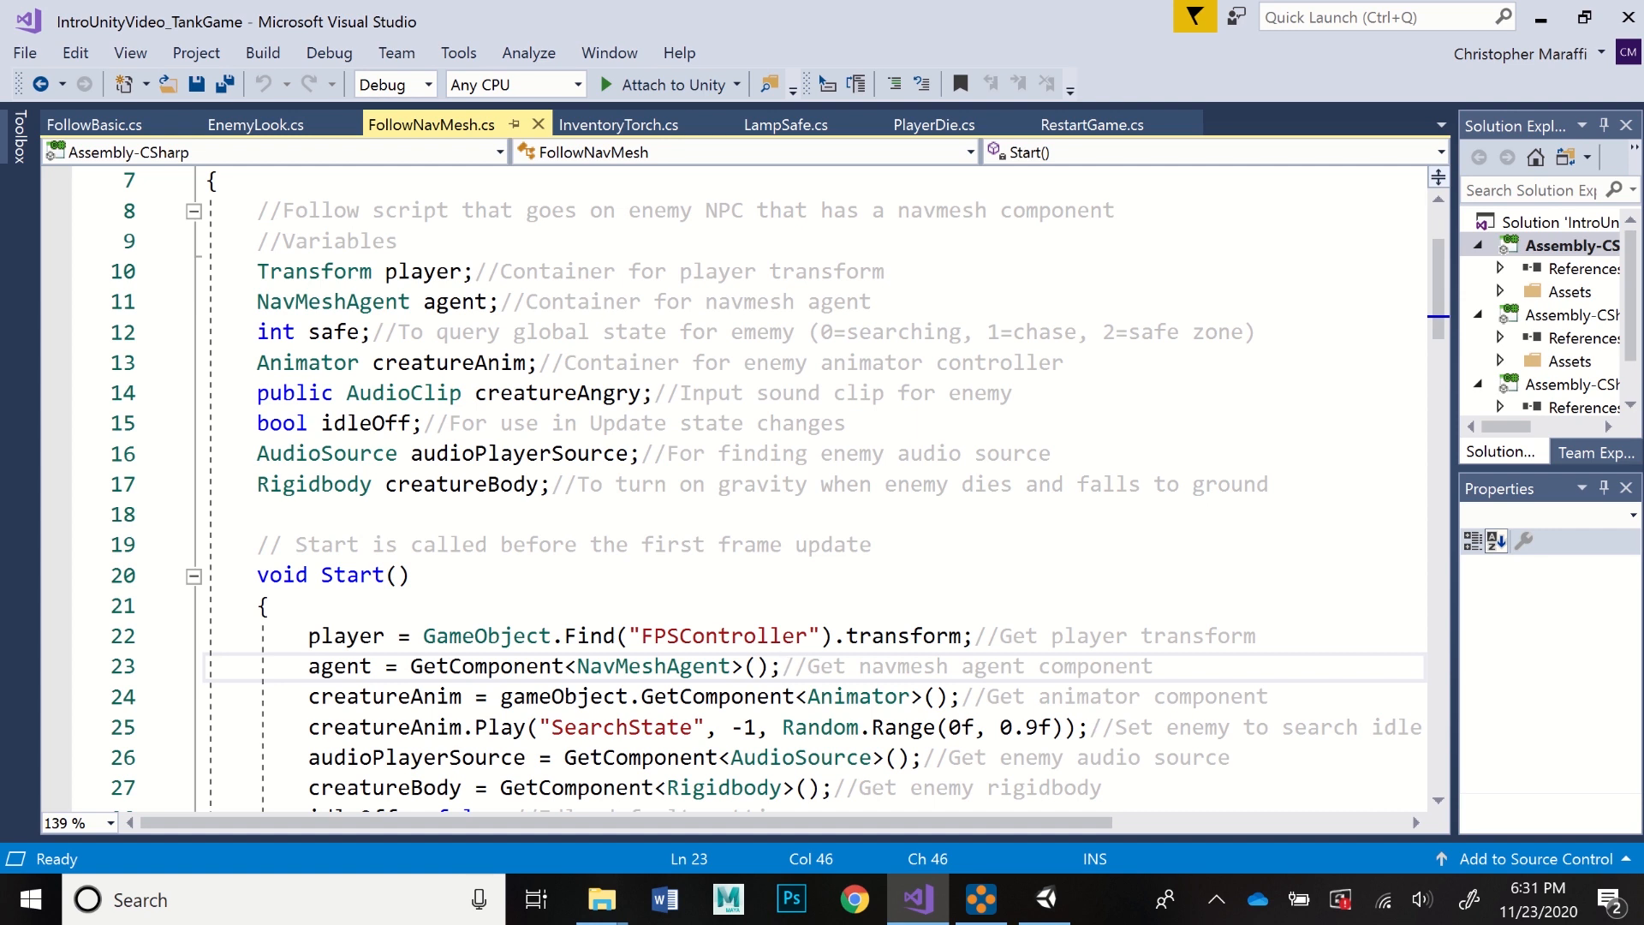
# - Examine the safe, creatureAnim, creatureAngry, idleOff, audioPlayerSource and creatureBody variable declarations in FollowNavMesh.cs
pyautogui.click(373, 333)
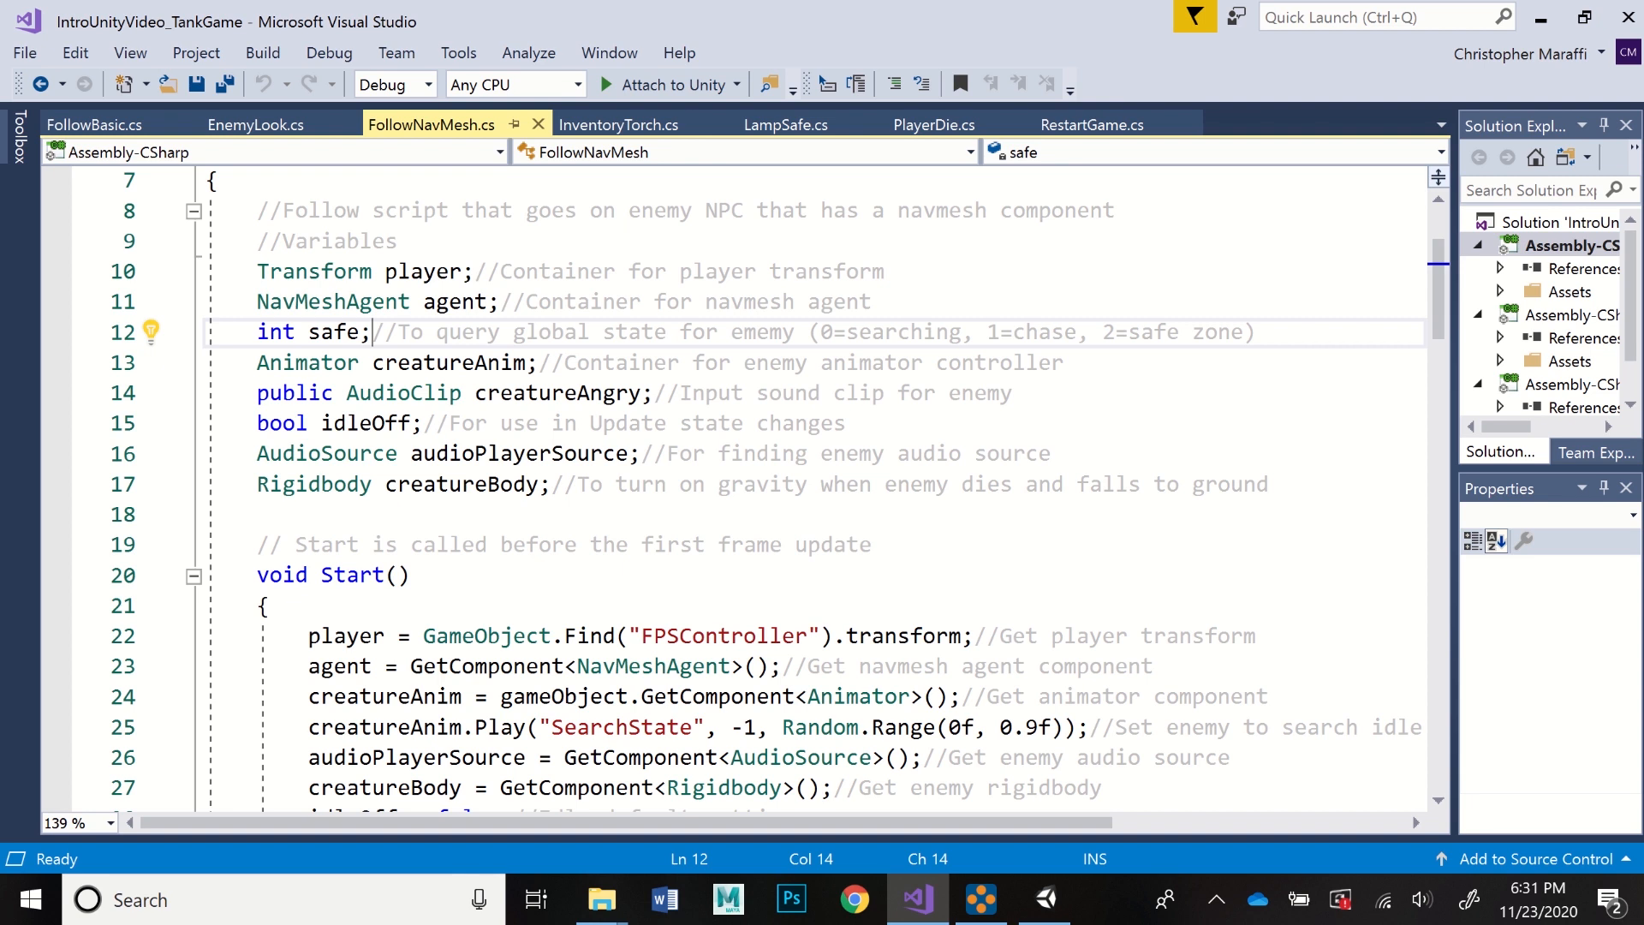
pyautogui.click(538, 363)
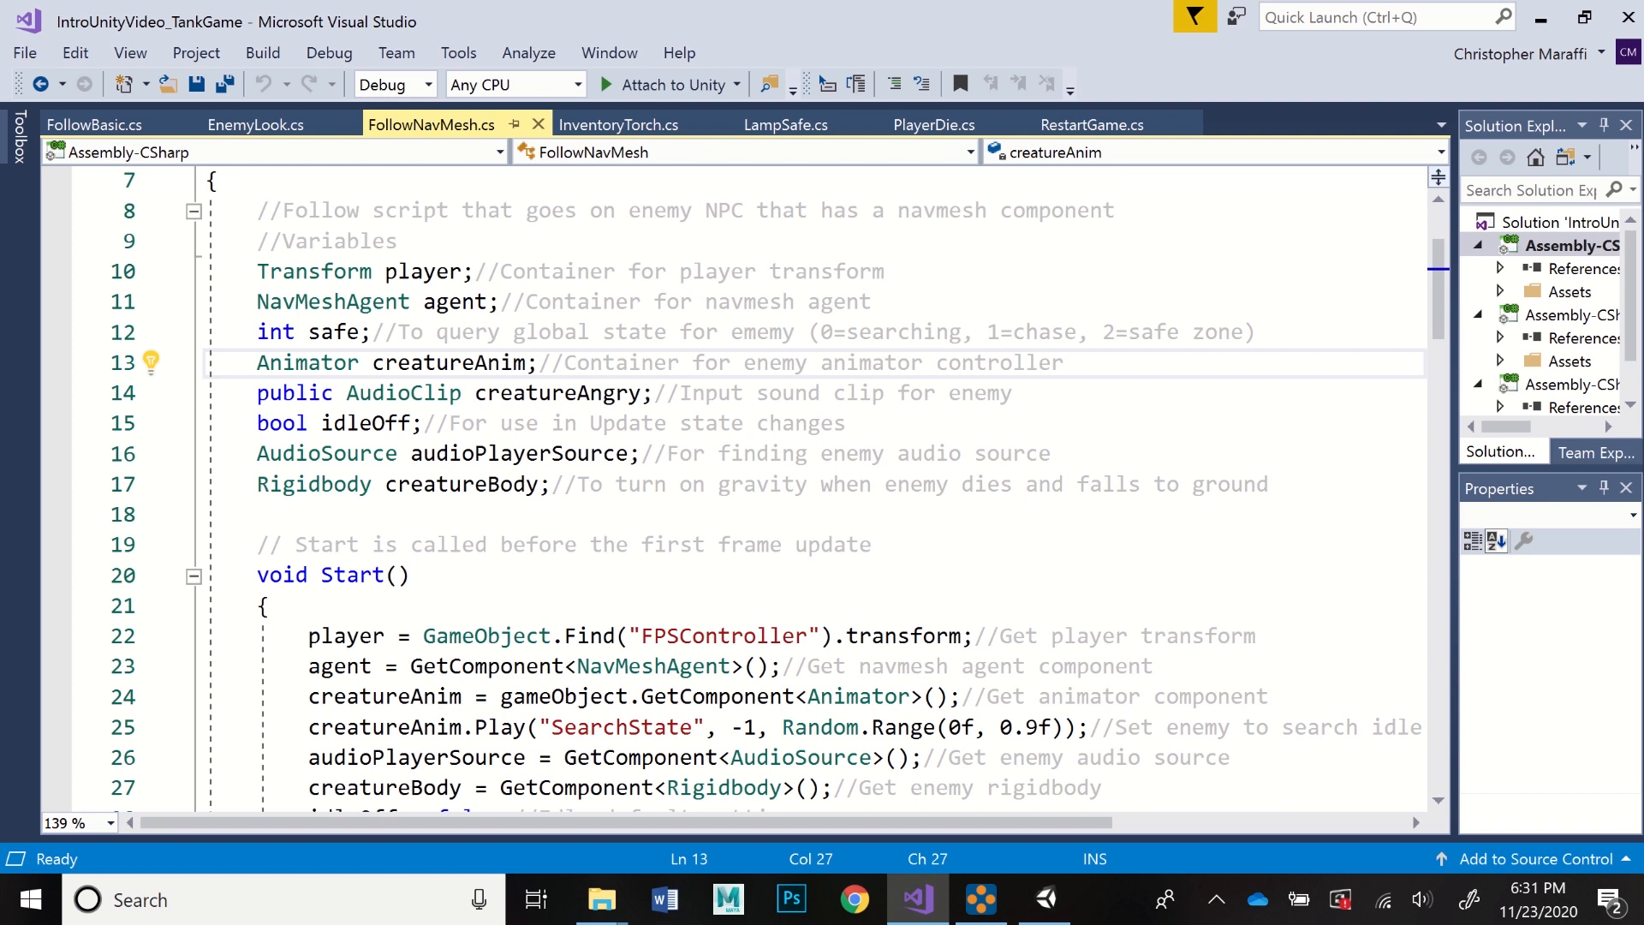
pyautogui.click(654, 394)
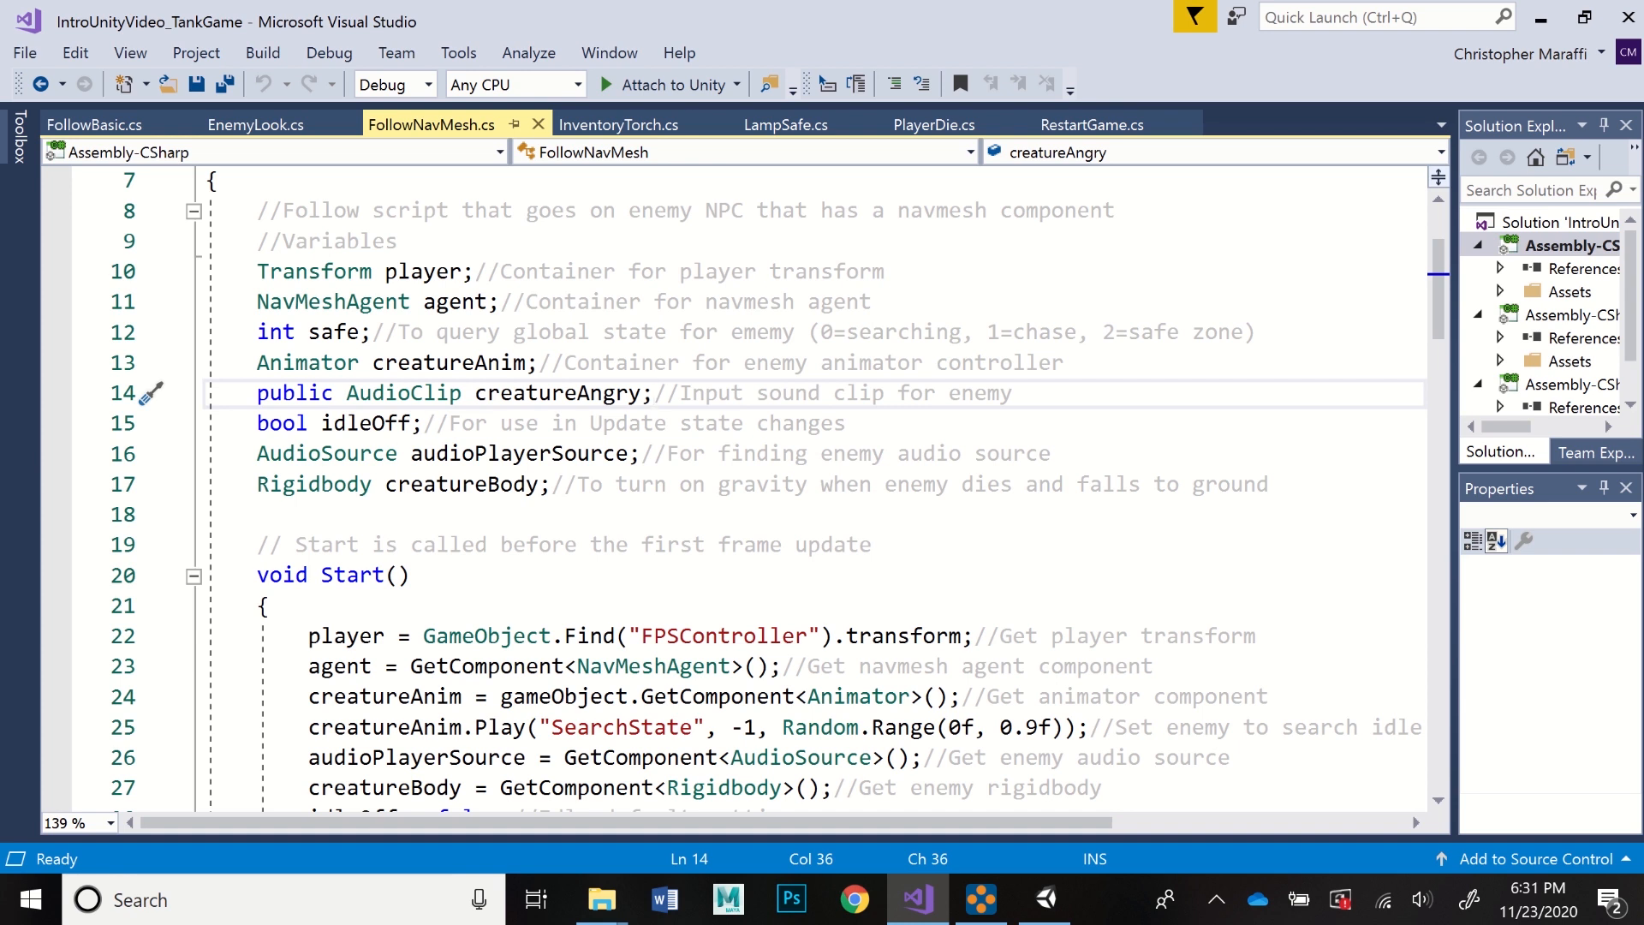
pyautogui.click(424, 424)
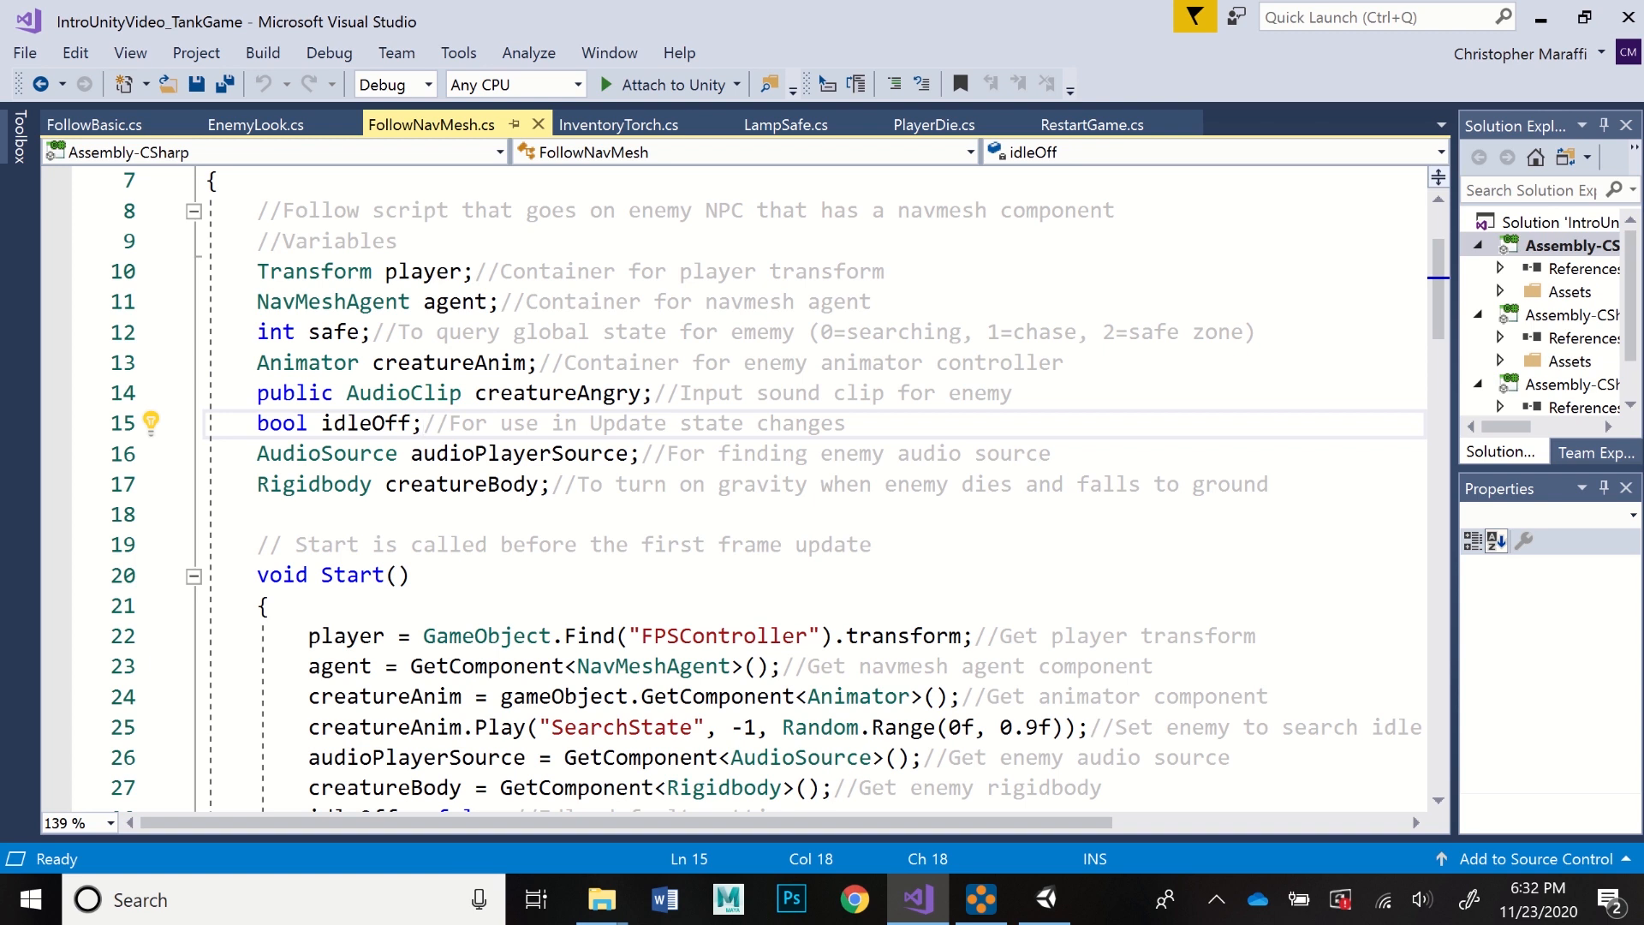
pyautogui.click(641, 454)
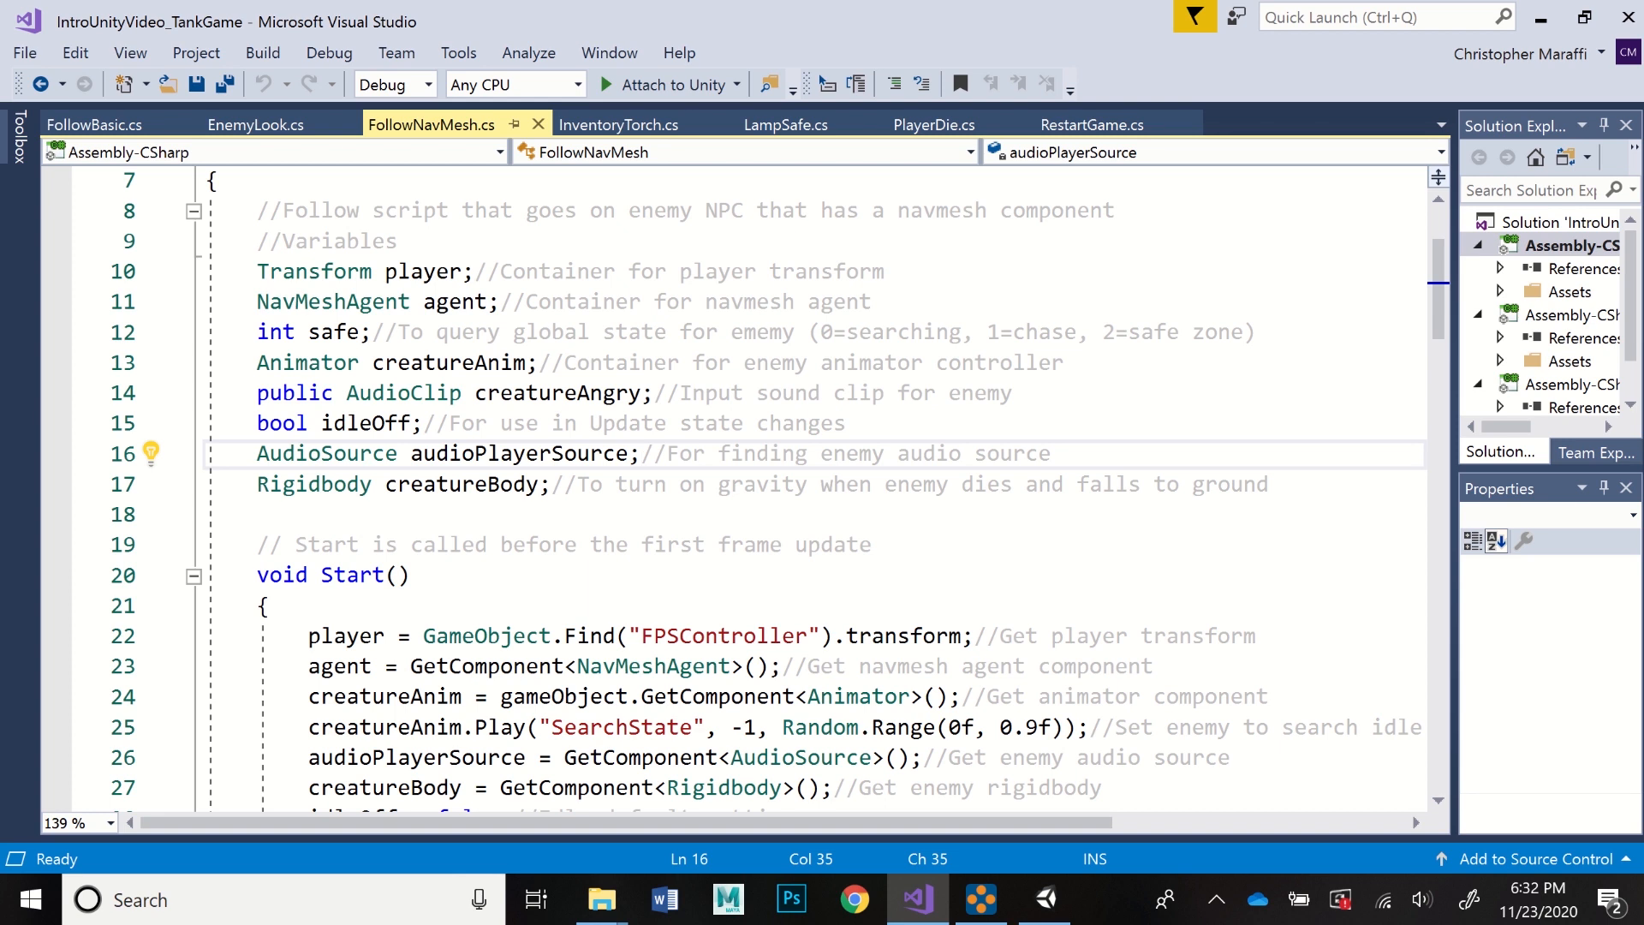
pyautogui.click(552, 485)
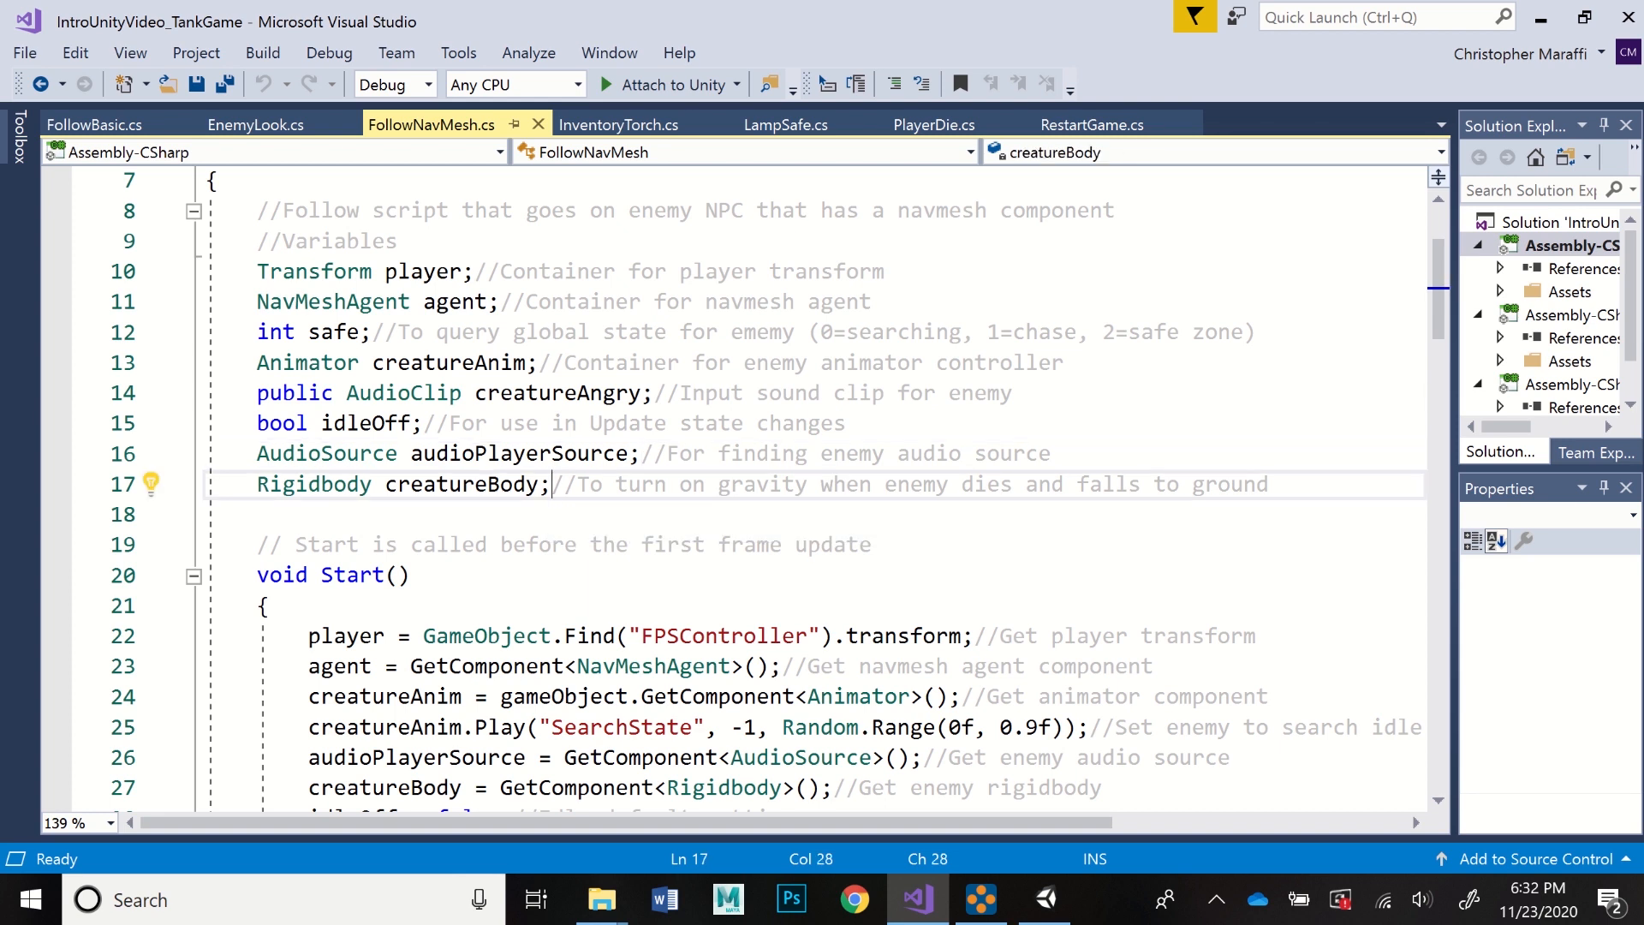
pyautogui.click(640, 454)
pyautogui.click(552, 485)
# - Examine how Start gets the Animator component and plays SearchState from a random offset using Random.Range
pyautogui.scroll(-1, 745, 488)
pyautogui.scroll(-2, 745, 488)
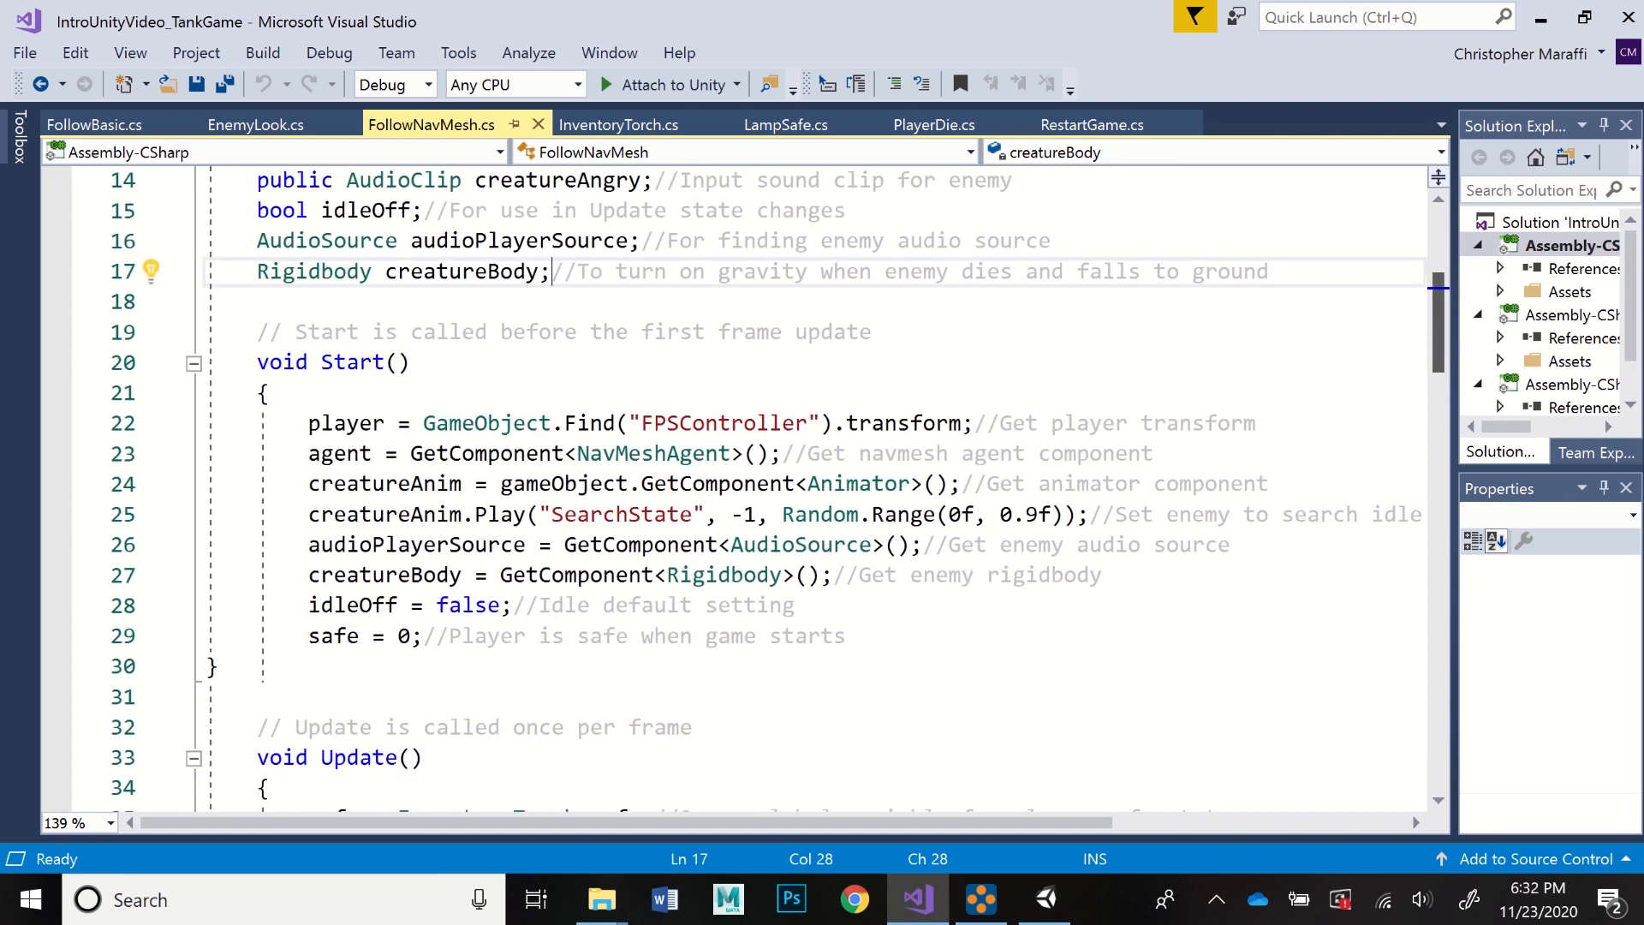
pyautogui.scroll(-1, 745, 488)
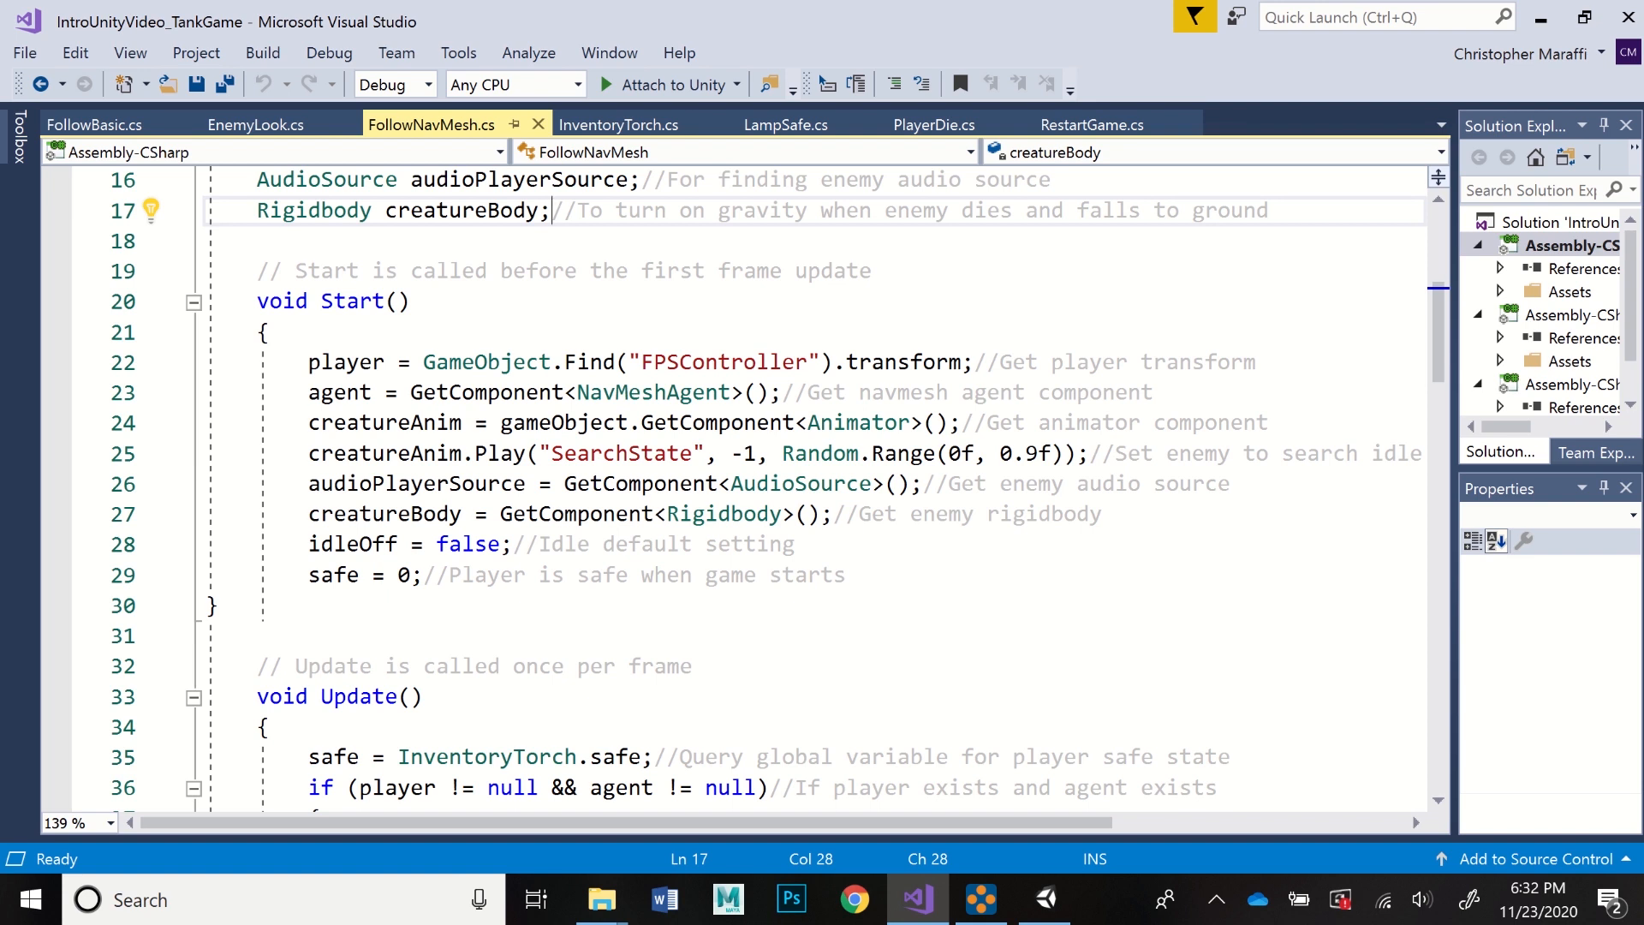
pyautogui.click(960, 423)
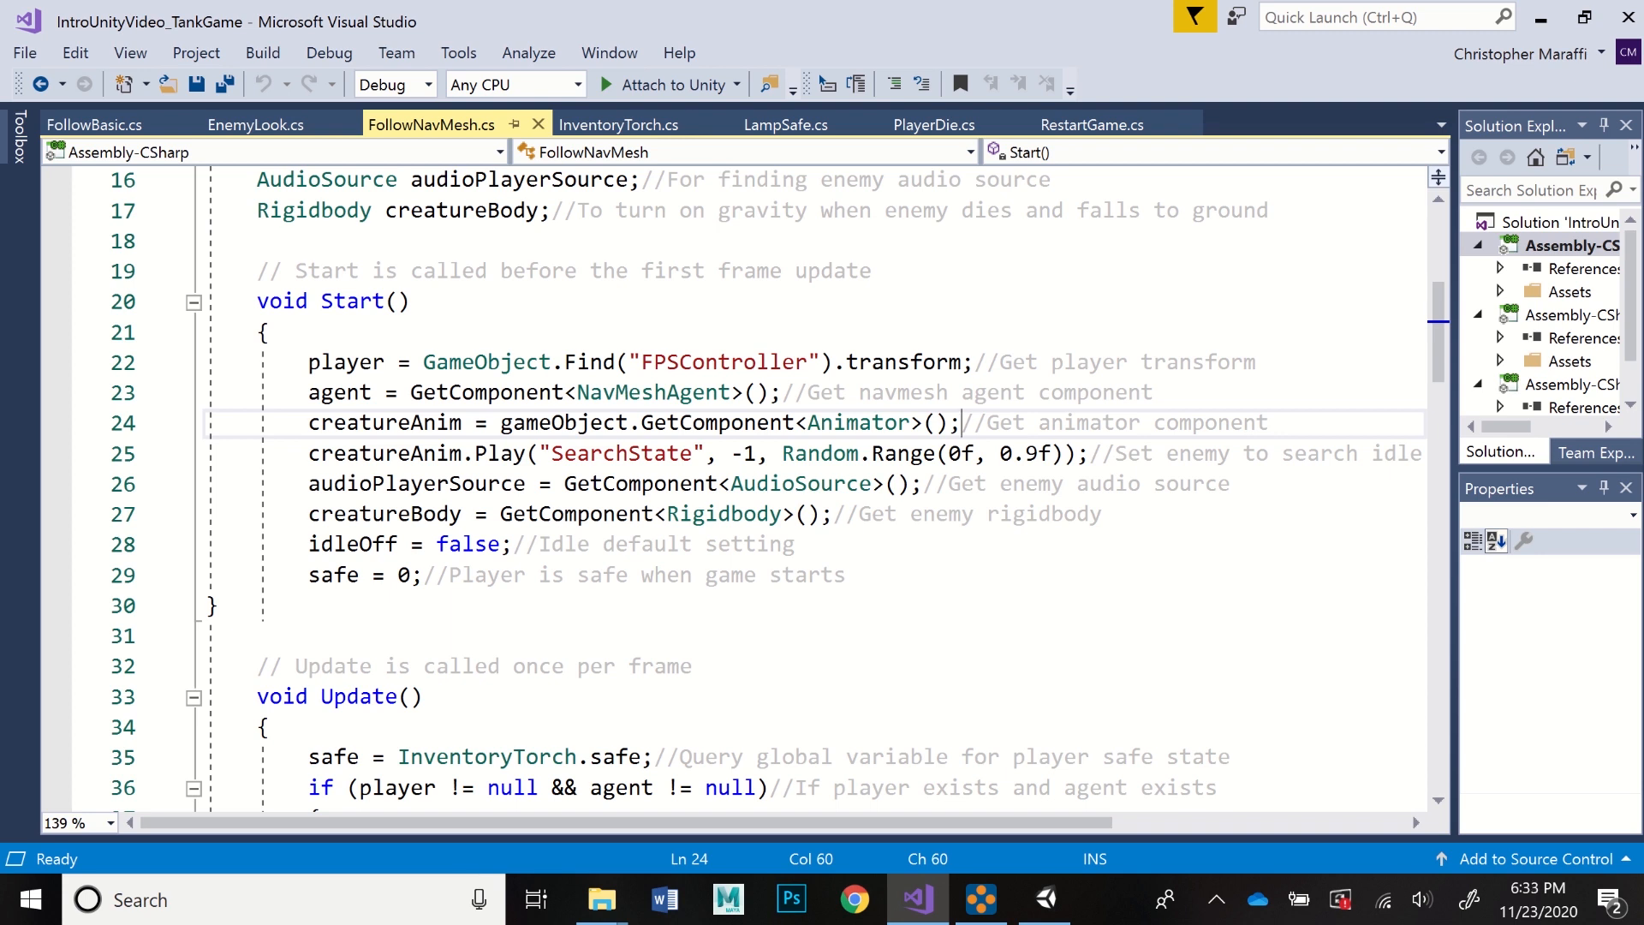
pyautogui.click(1089, 454)
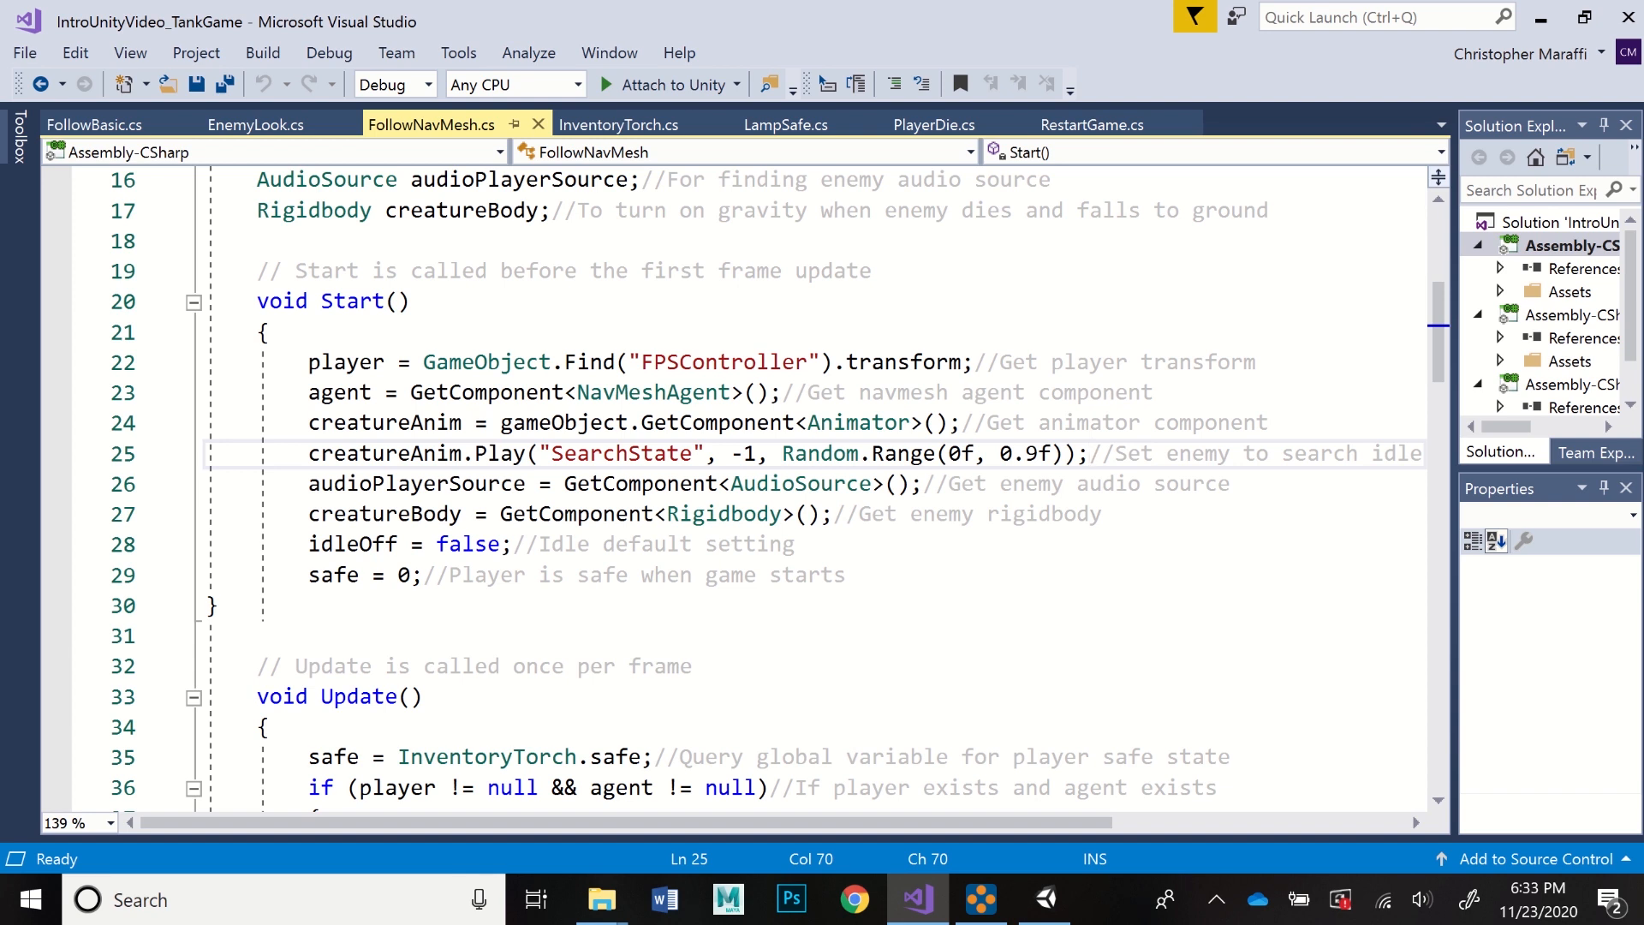
pyautogui.moveTo(521, 455)
pyautogui.moveTo(905, 455)
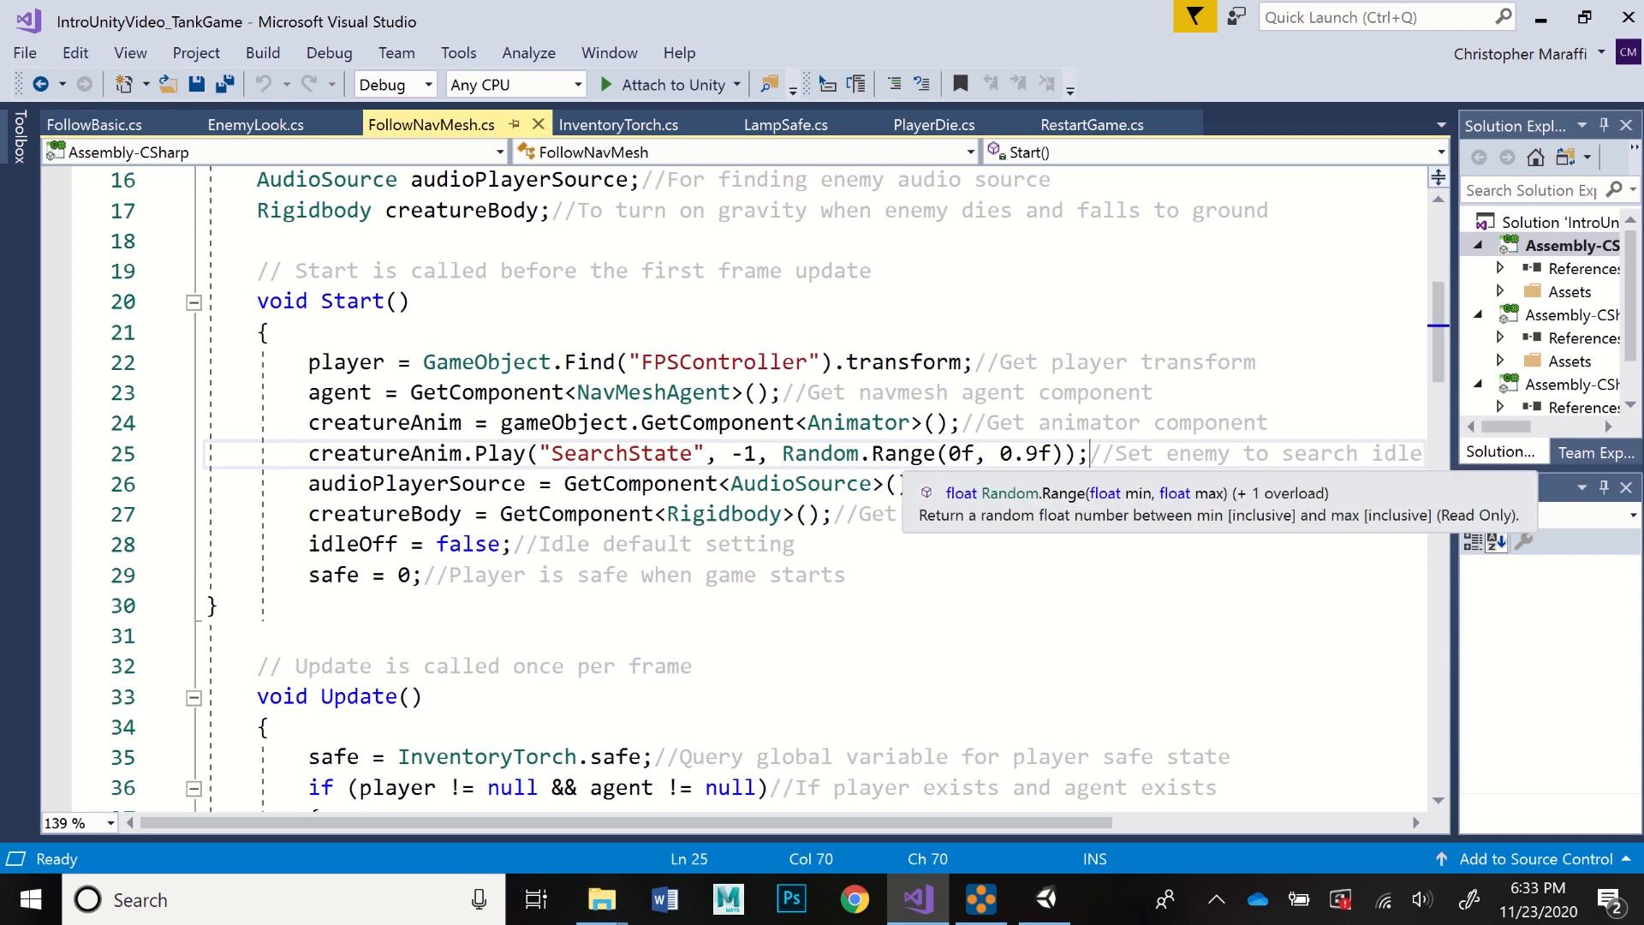
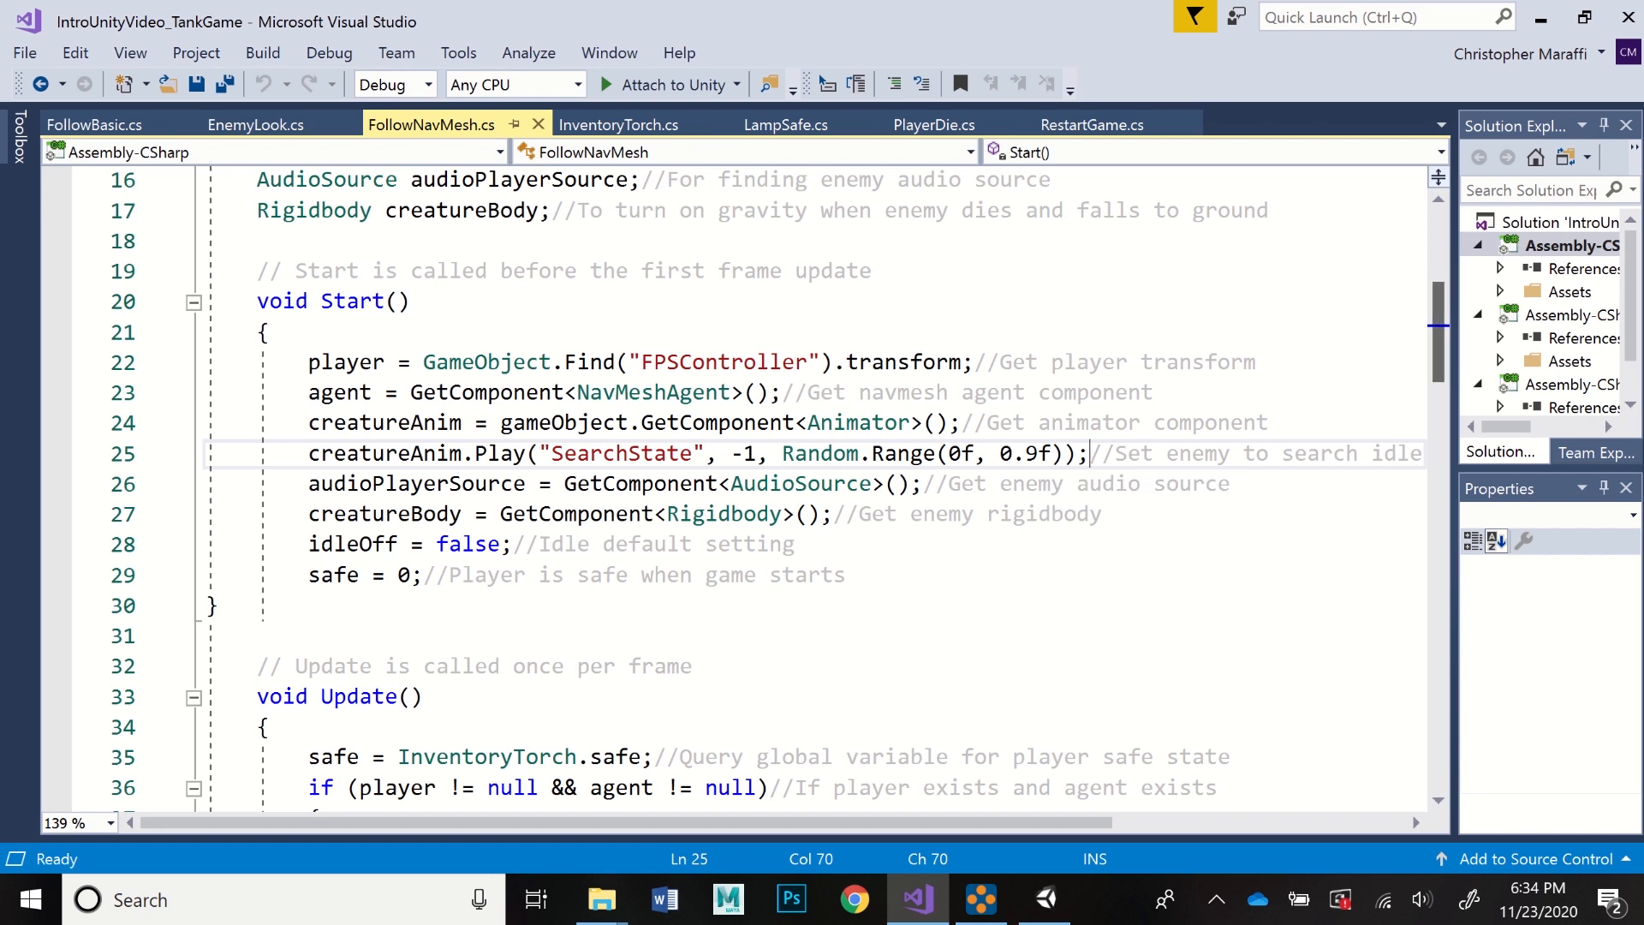
# - Review the rest of Start, covering the Rigidbody lookup and the initial idleOff and safe values
pyautogui.scroll(-1, 779, 490)
pyautogui.scroll(-1, 778, 491)
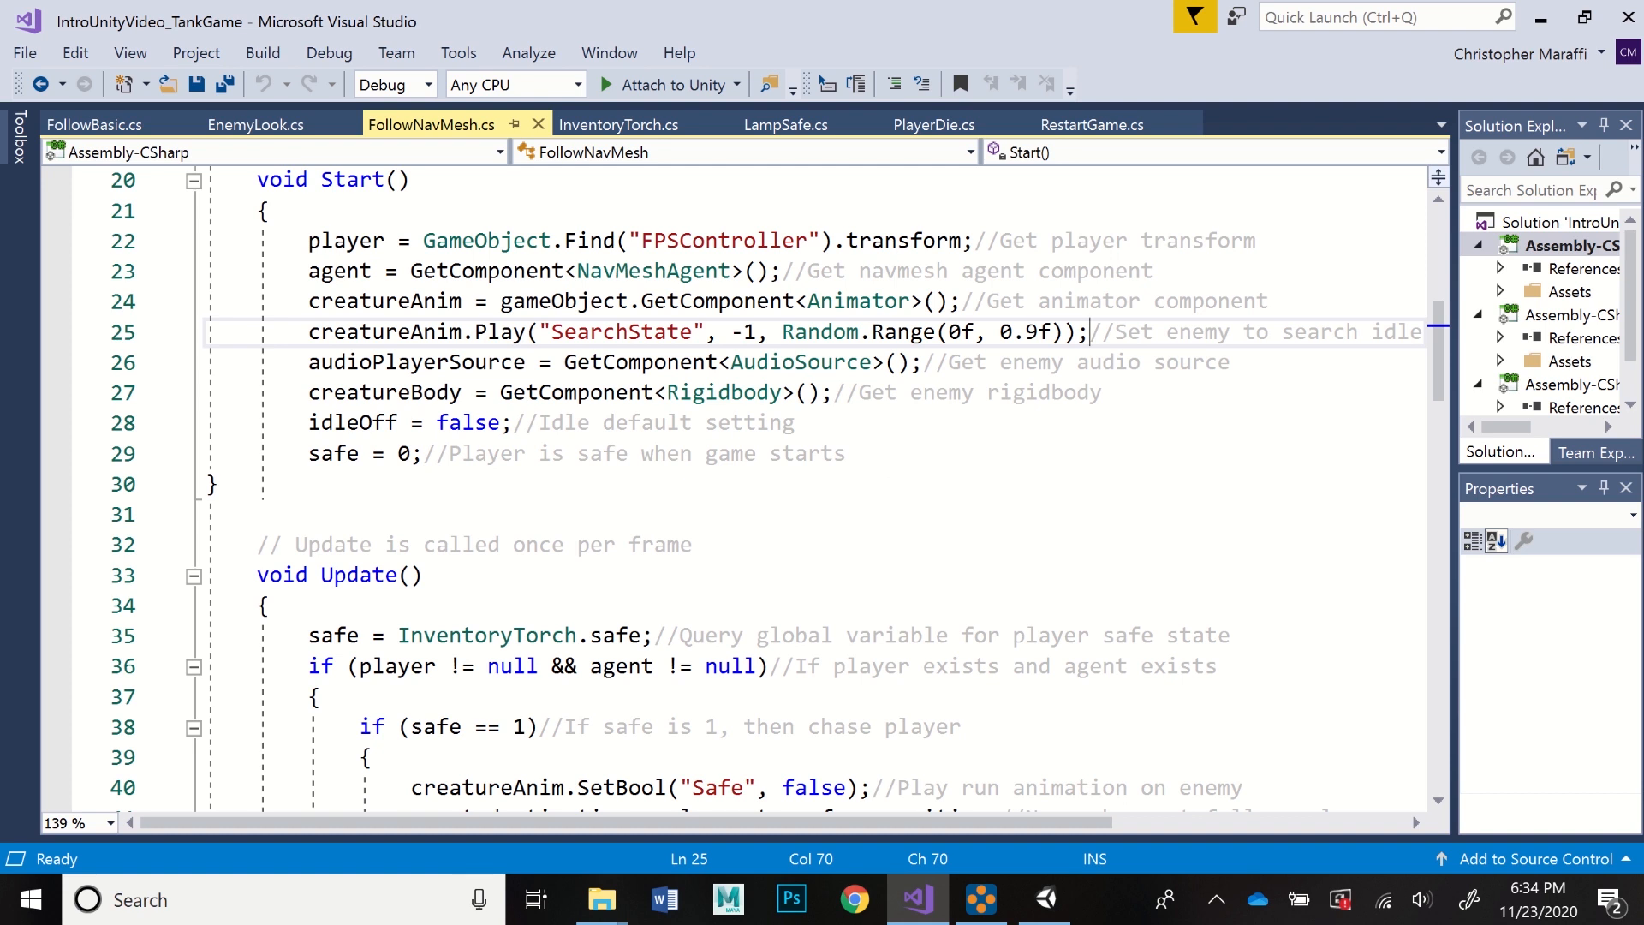
pyautogui.click(834, 393)
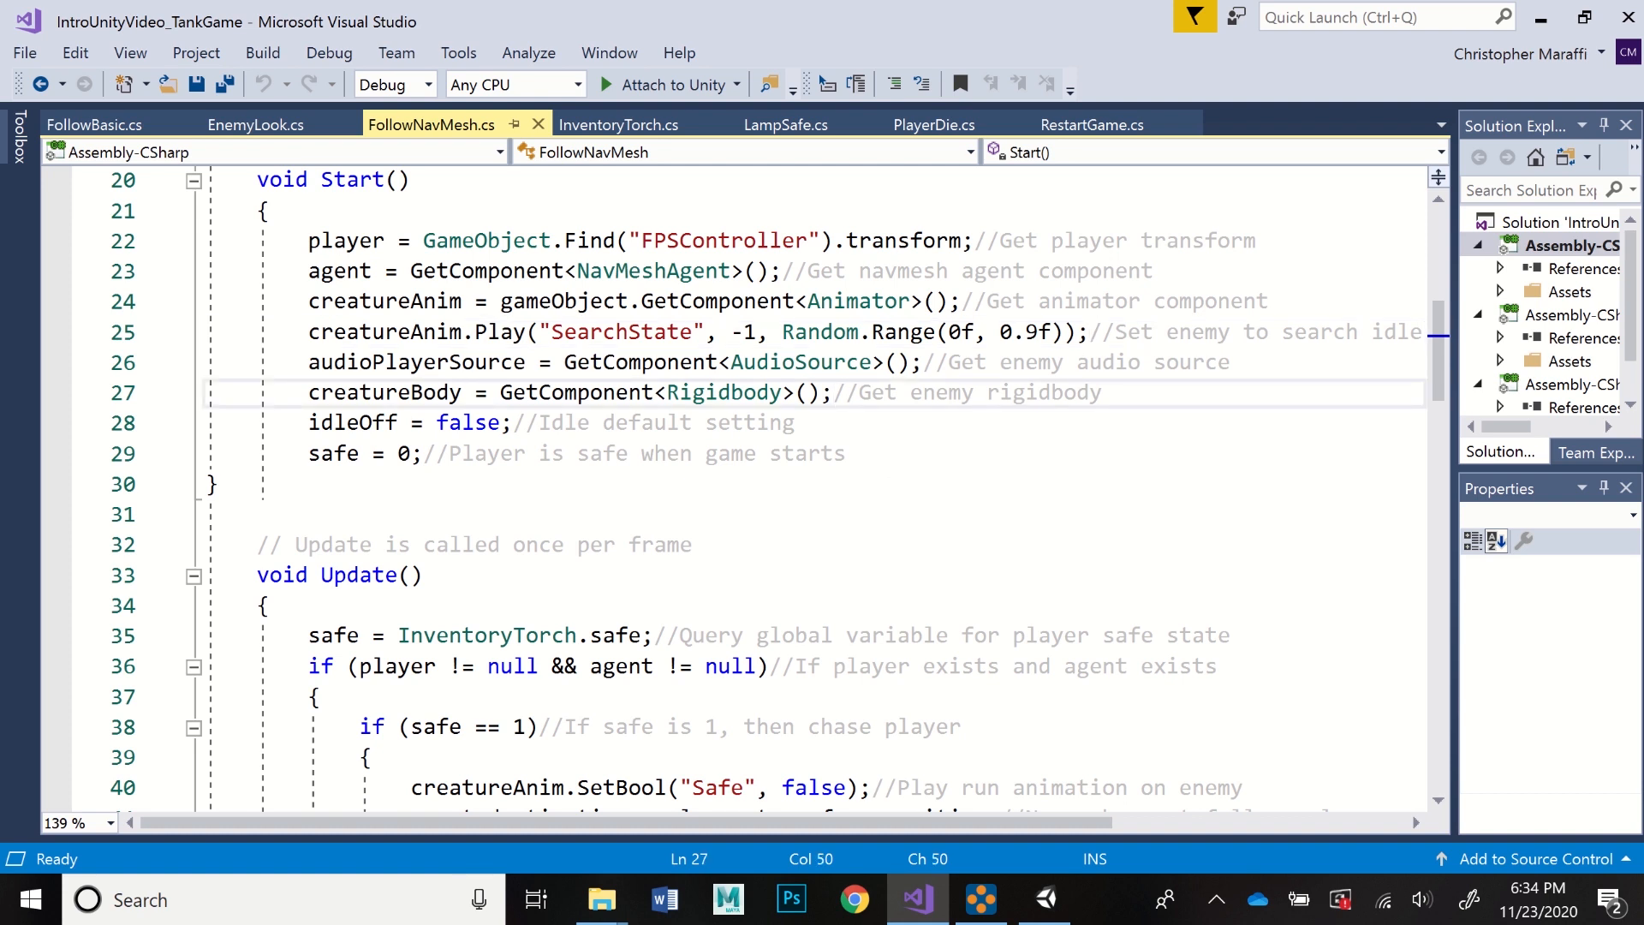
pyautogui.click(798, 423)
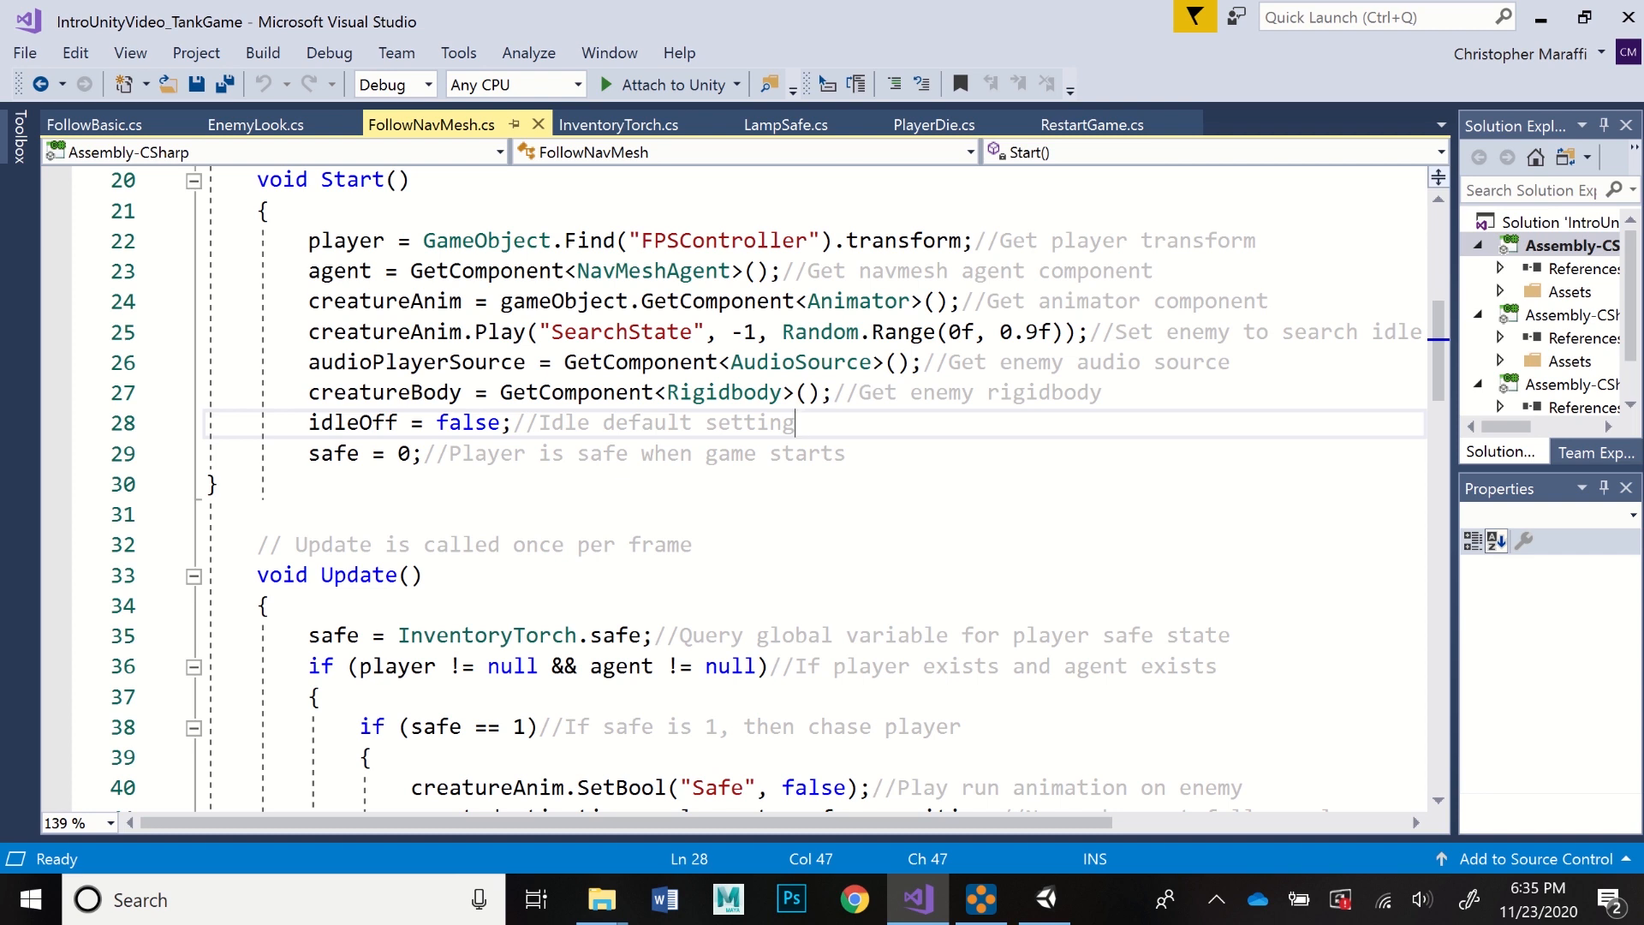
pyautogui.scroll(-1, 736, 488)
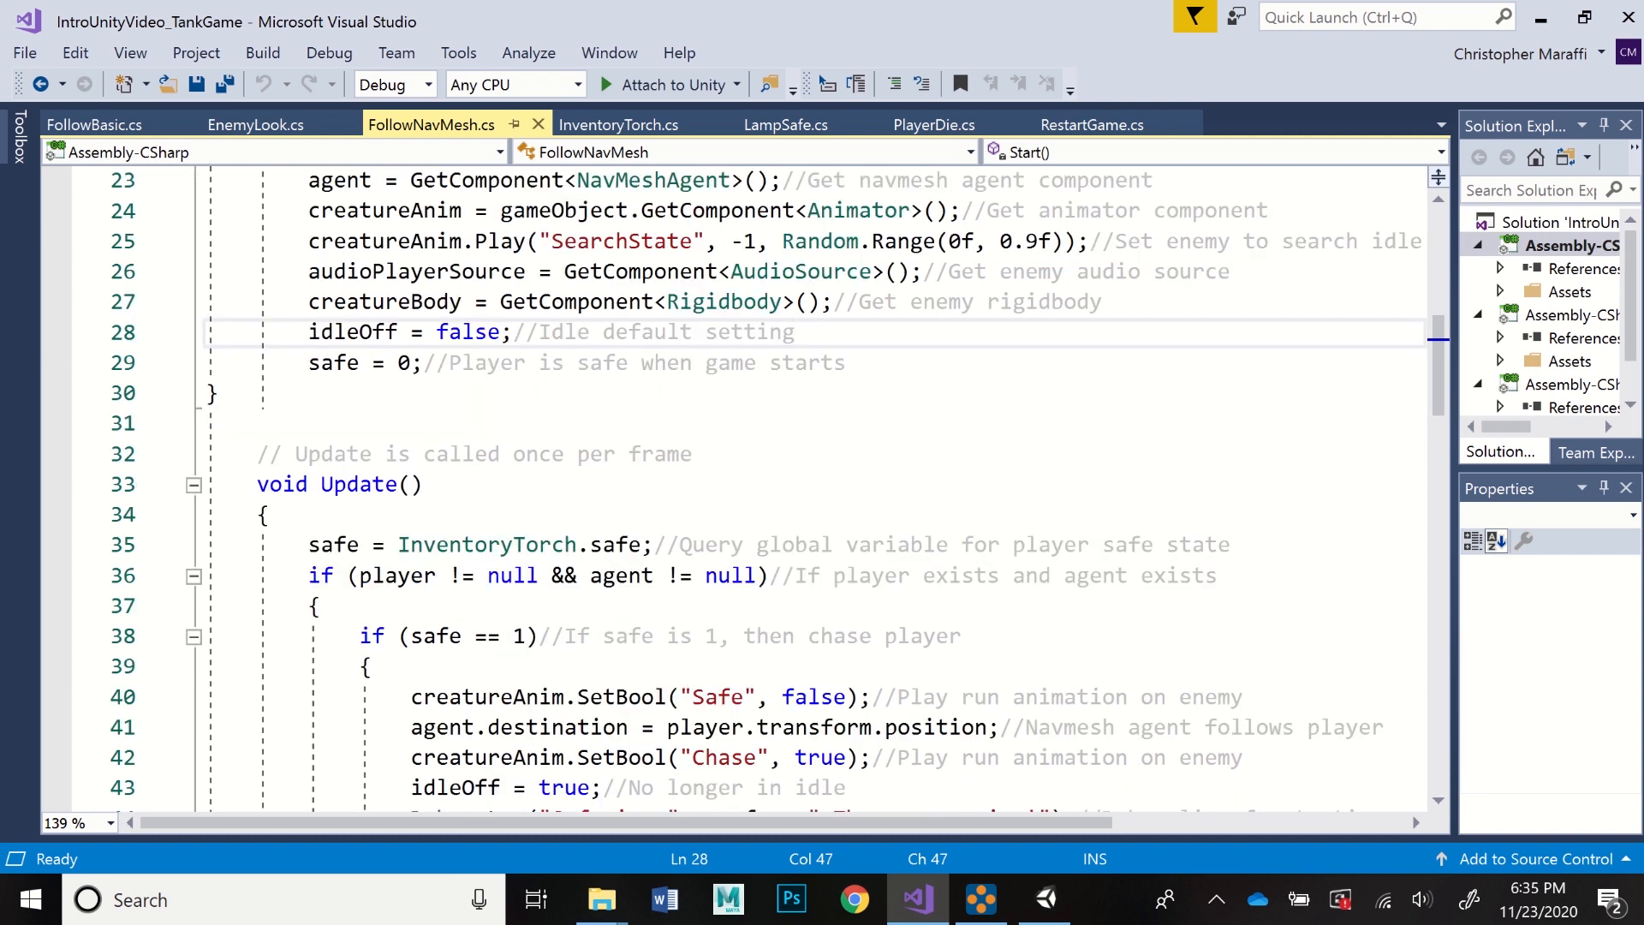
pyautogui.scroll(1, 736, 488)
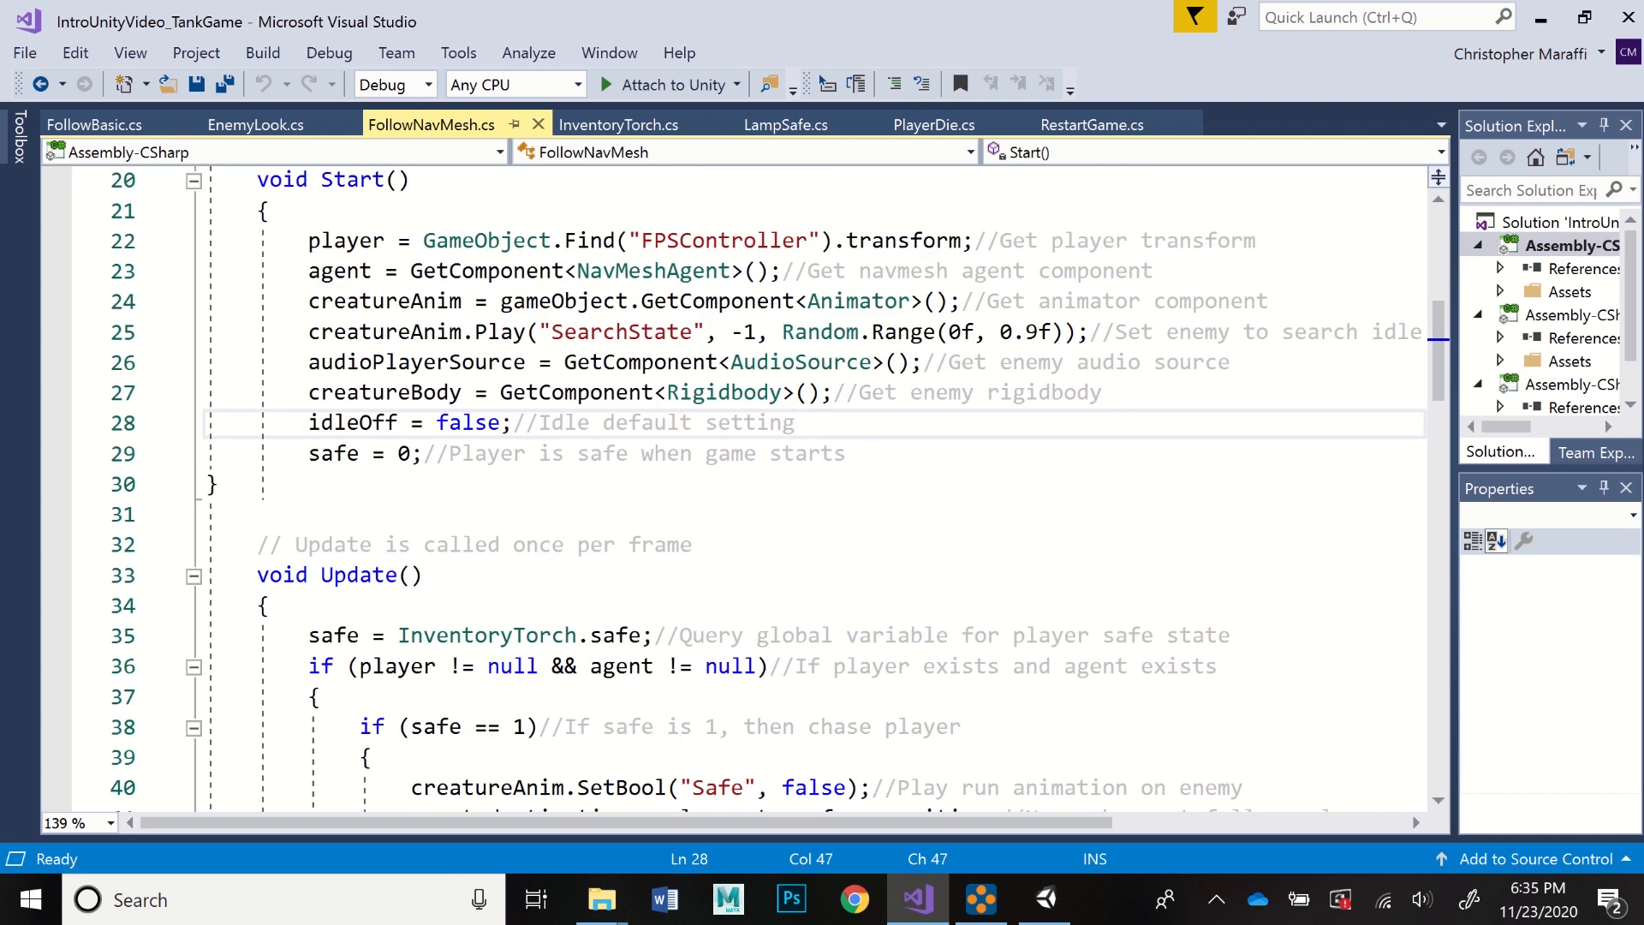
pyautogui.click(846, 454)
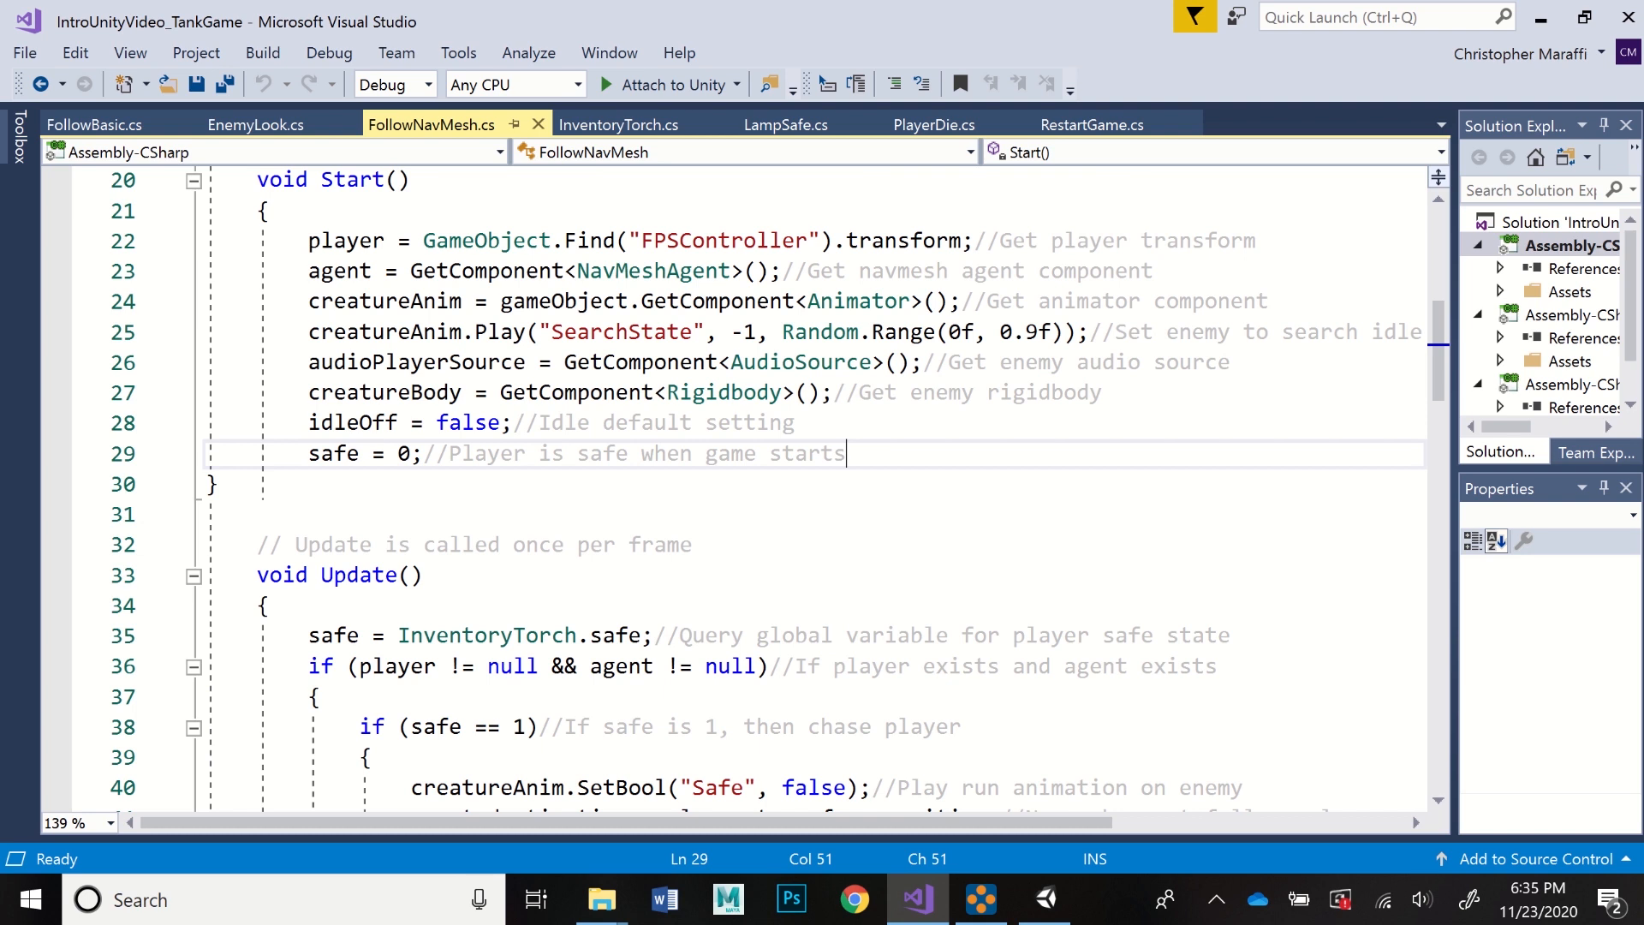
# - Examine how Update queries InventoryTorch.safe and checks that the player and agent exist before testing the safe state
pyautogui.scroll(-2, 736, 488)
pyautogui.scroll(-1, 736, 488)
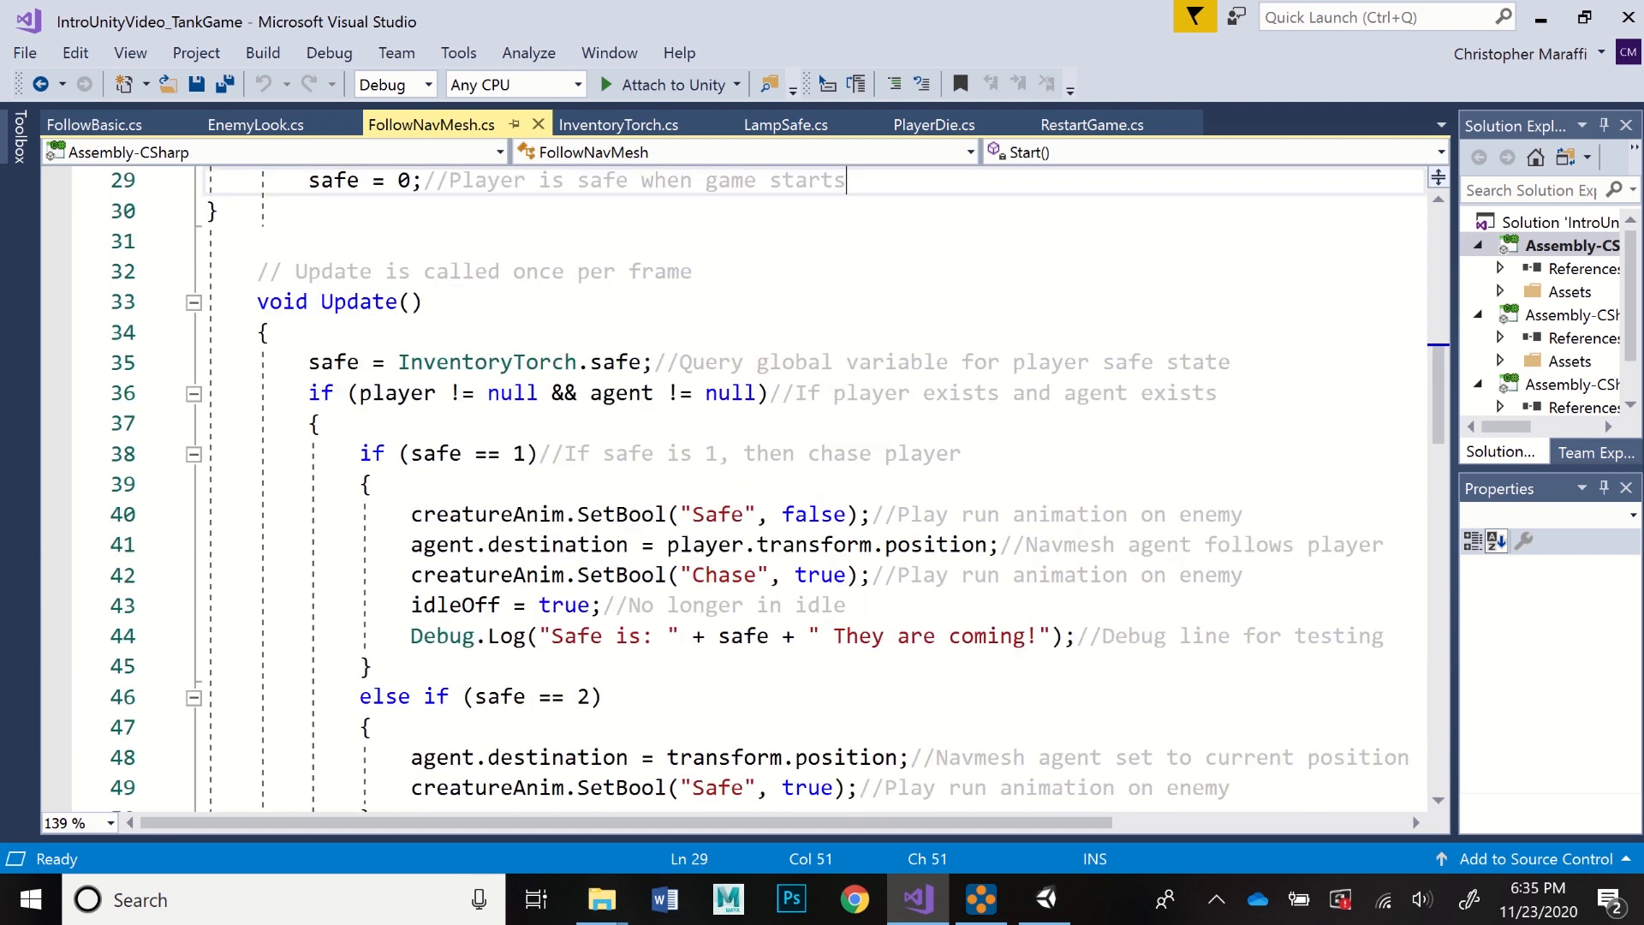
pyautogui.click(654, 363)
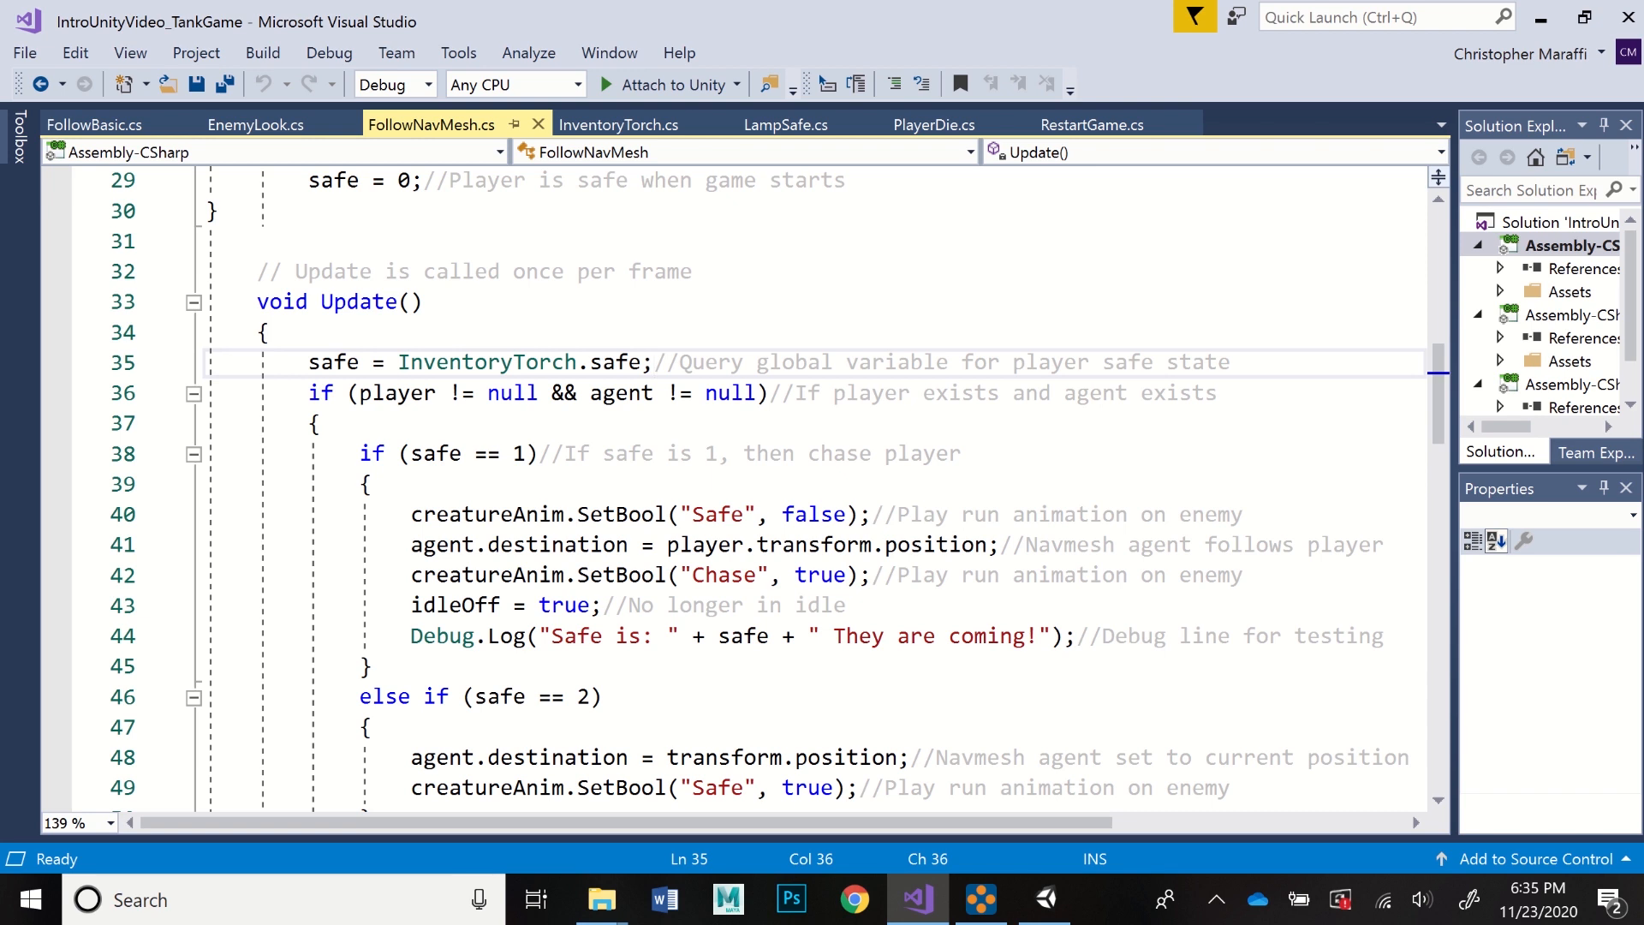
pyautogui.scroll(-1, 770, 488)
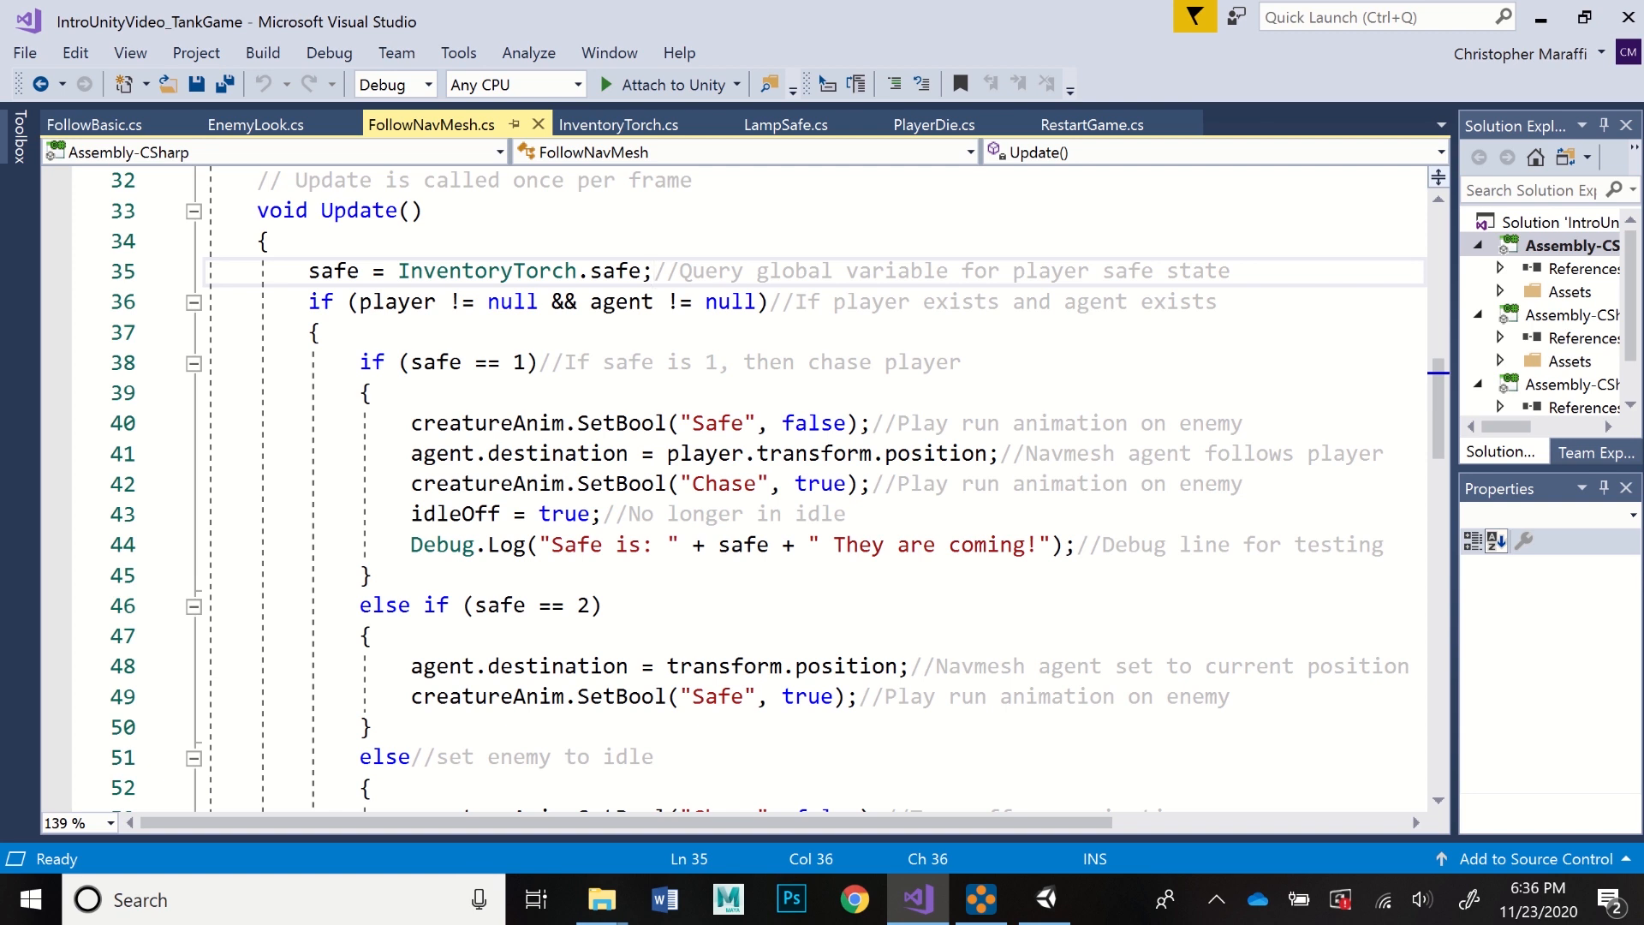
pyautogui.scroll(-1, 736, 488)
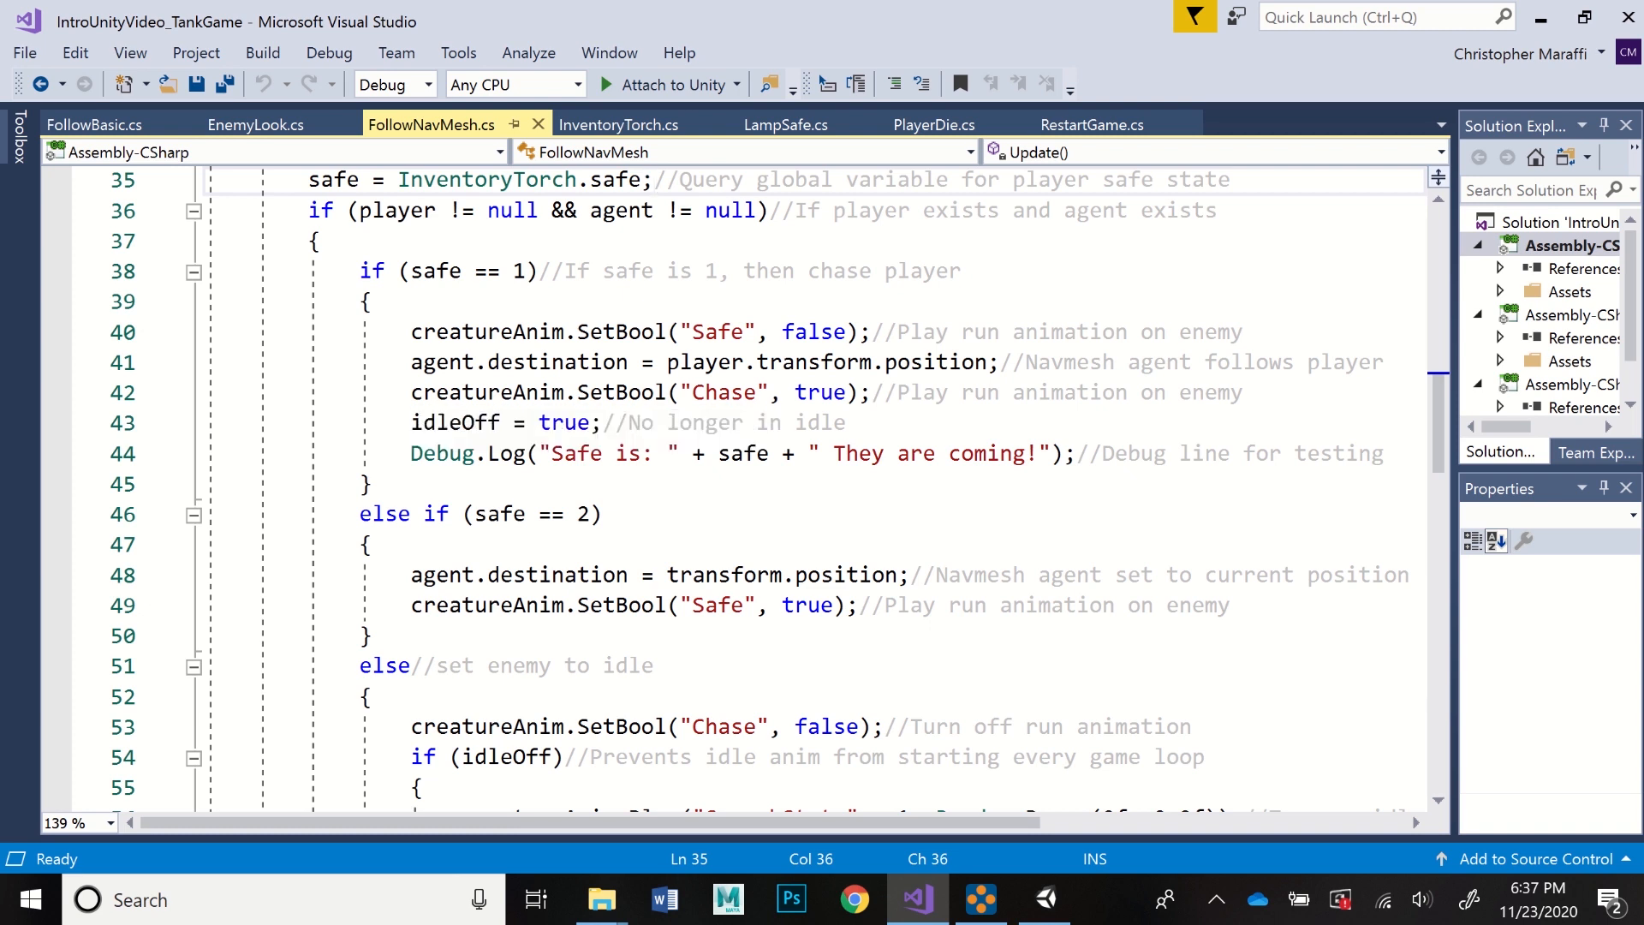
# - Examine the safe == 1 chase branch, including its Safe and Chase animator Bools, agent destination and idleOff setting
pyautogui.click(1012, 363)
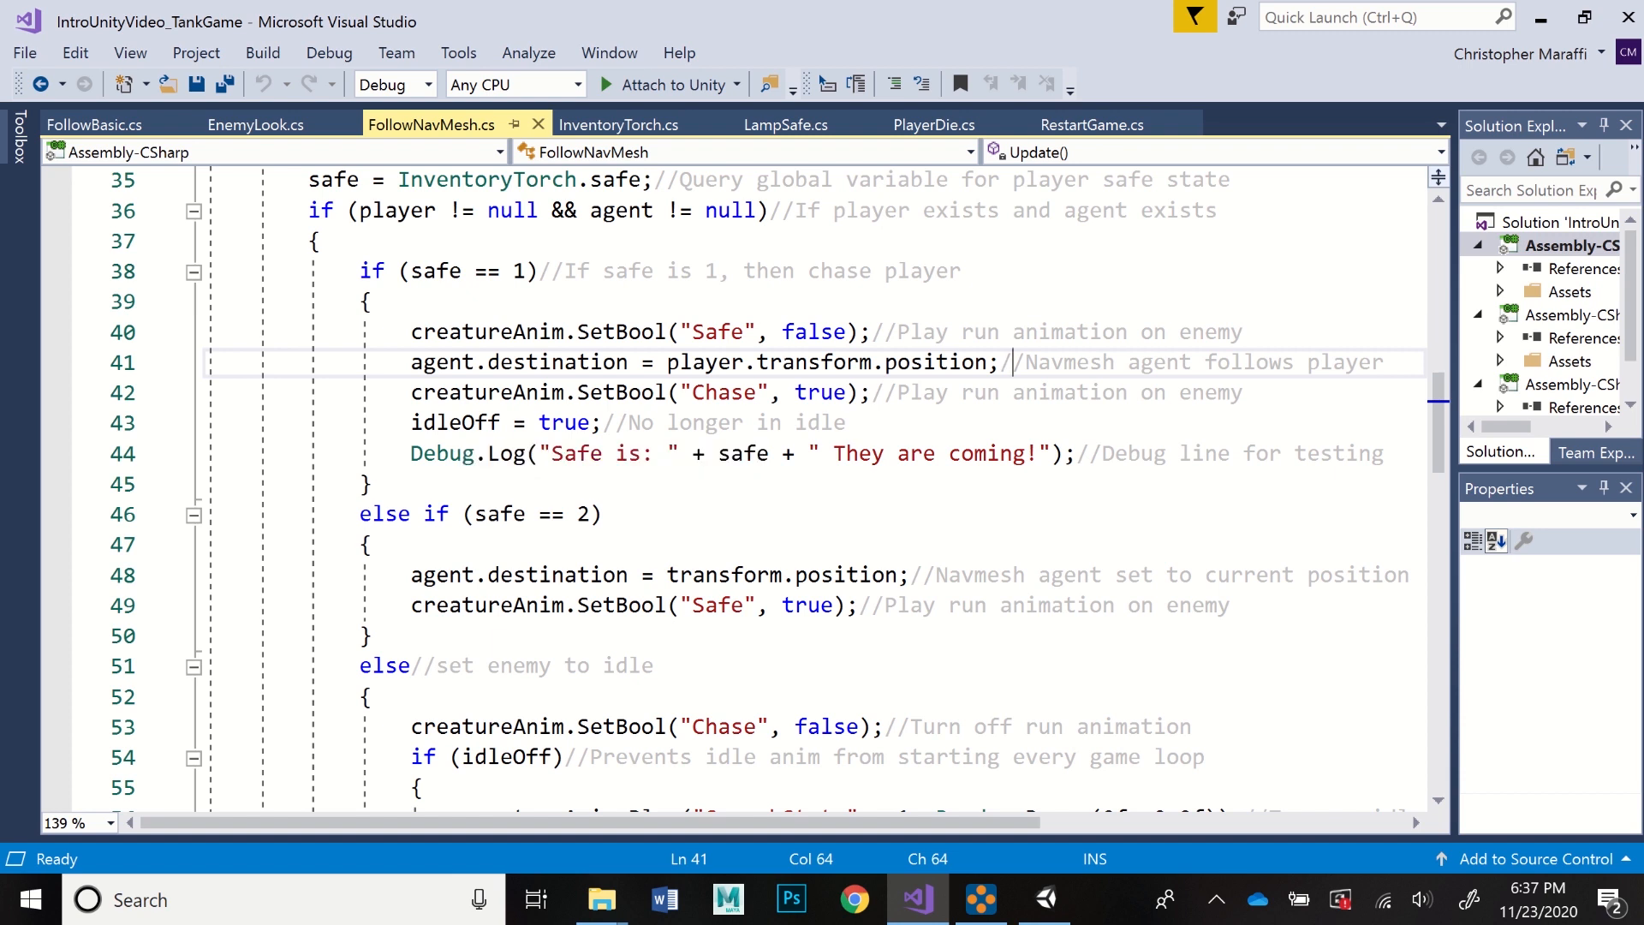
pyautogui.click(872, 393)
pyautogui.click(872, 332)
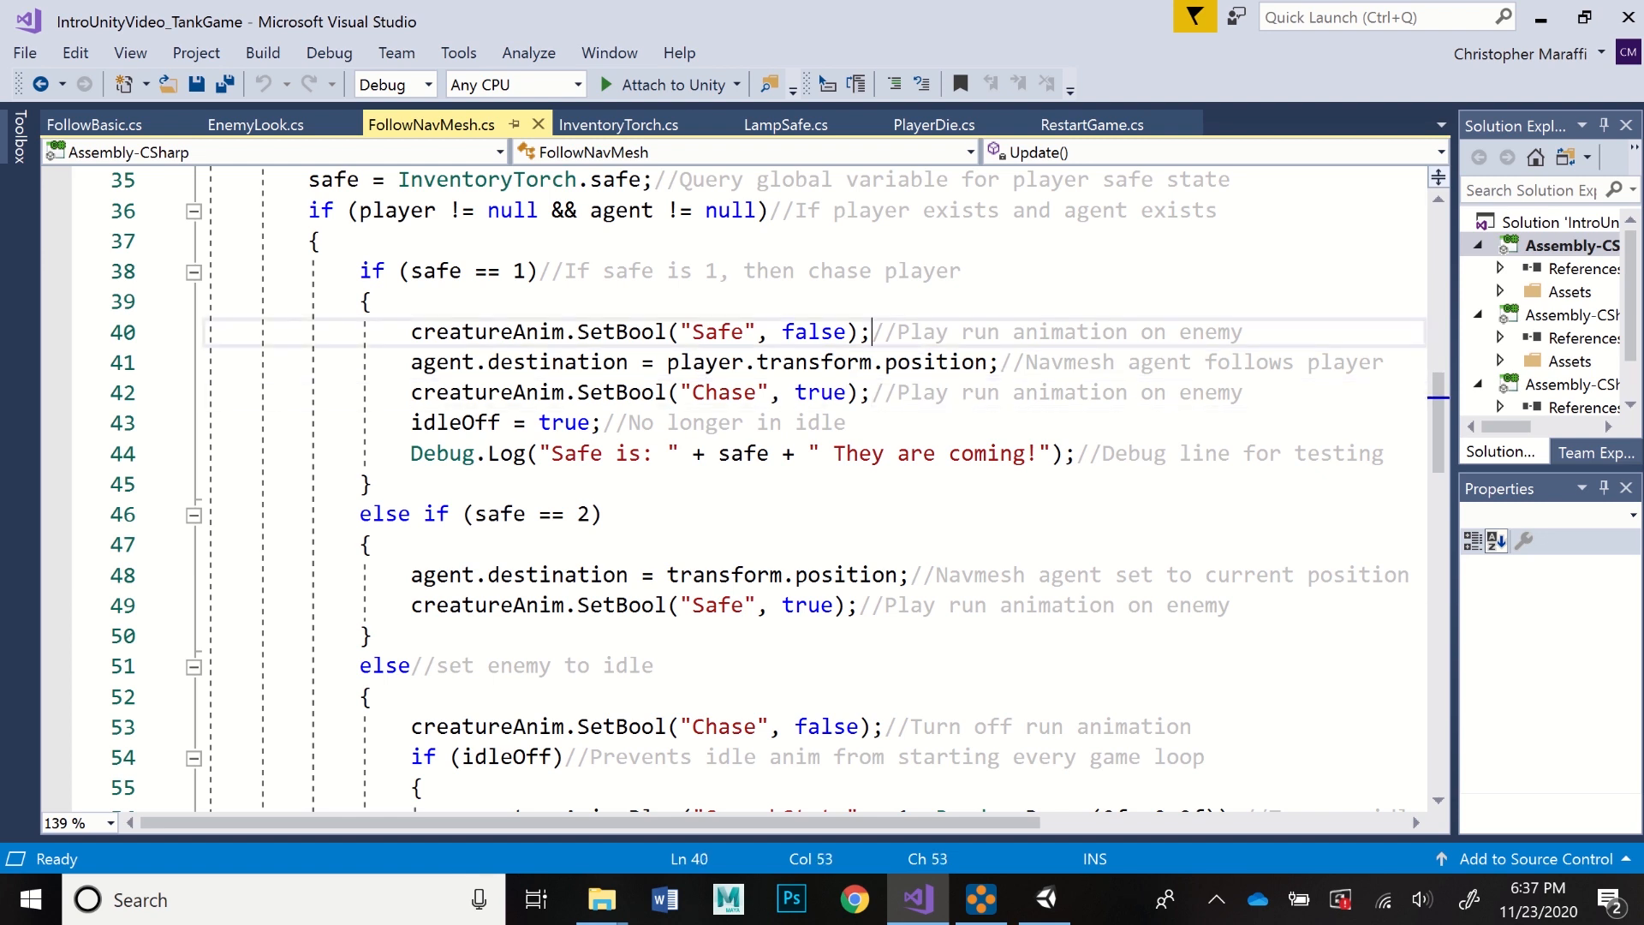
pyautogui.click(872, 393)
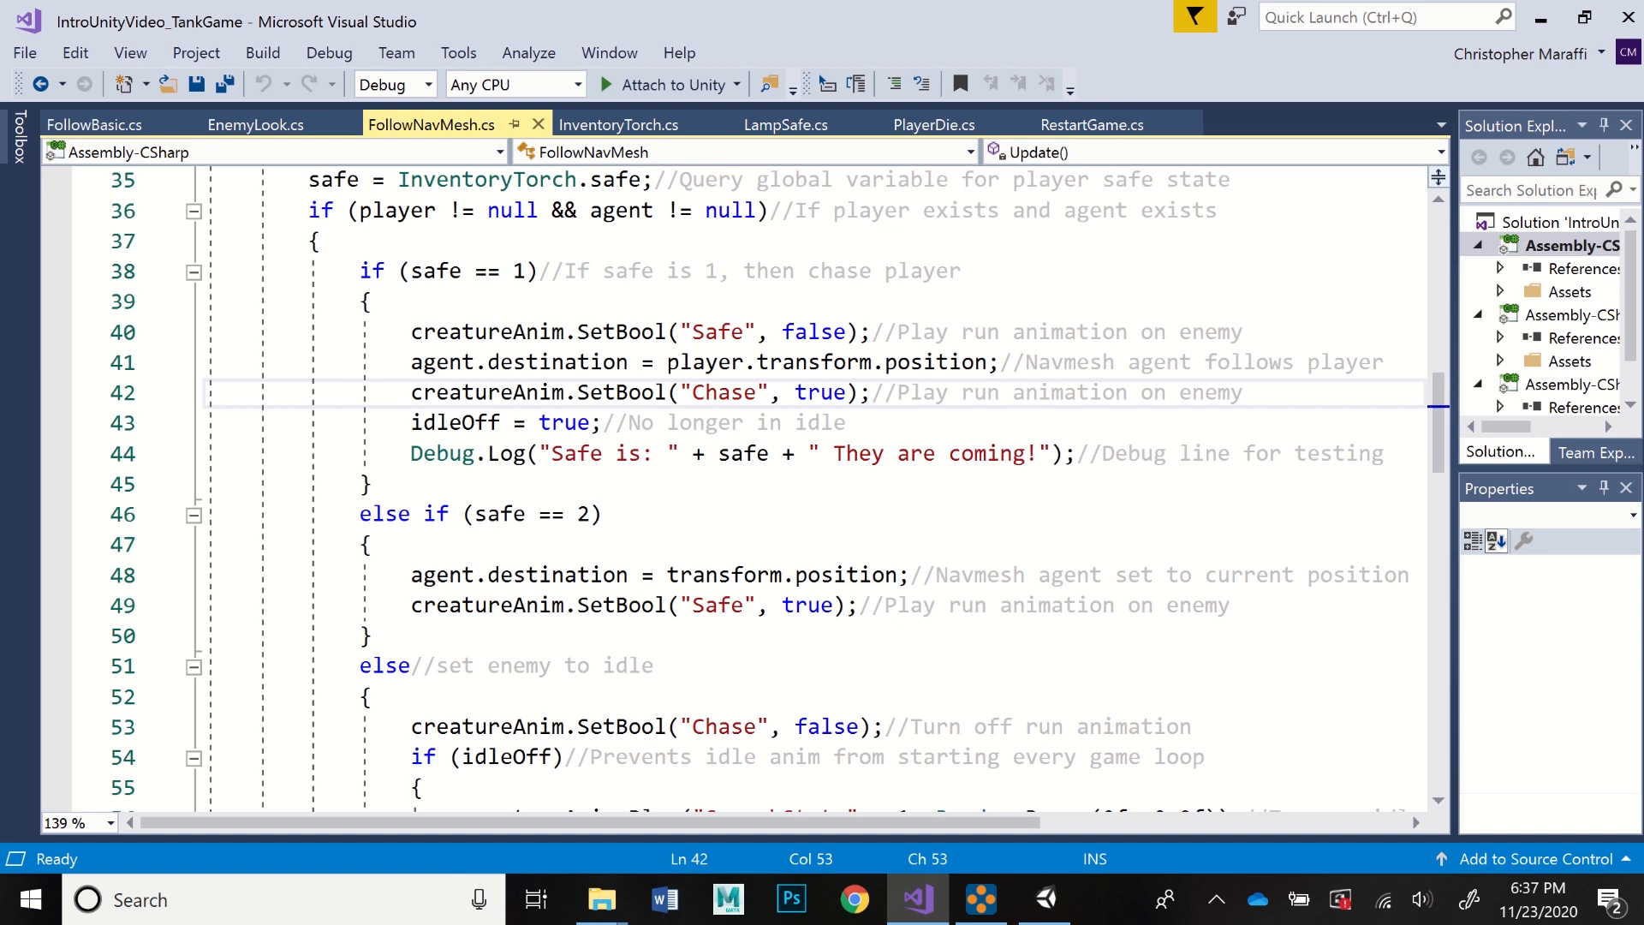
pyautogui.click(603, 423)
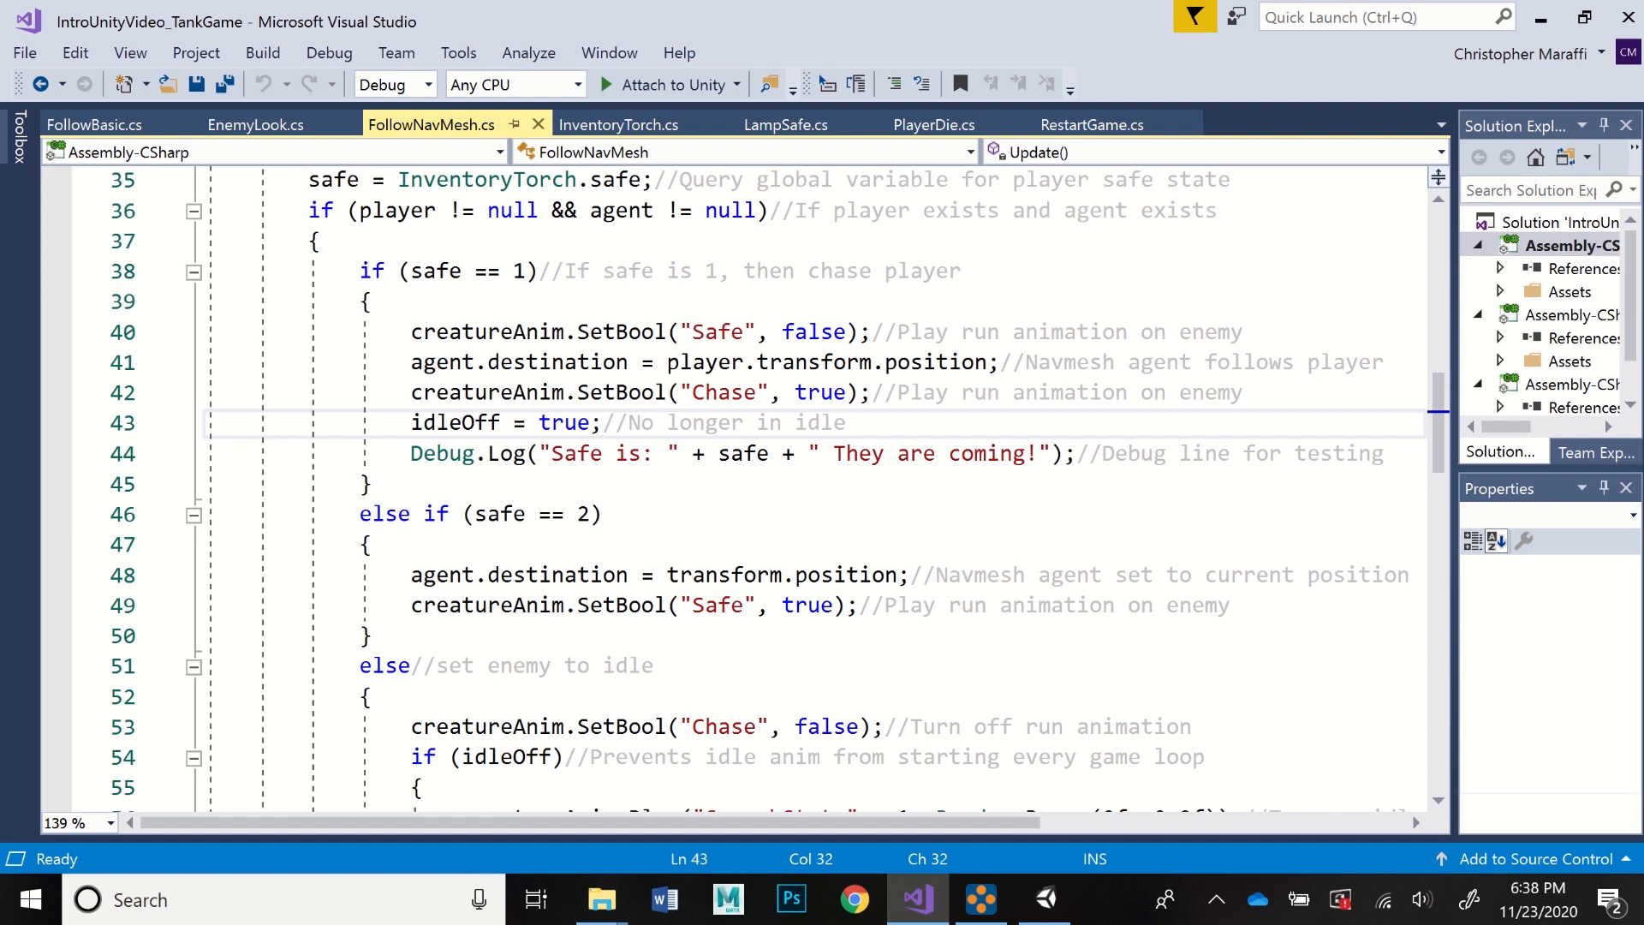
pyautogui.scroll(1, 736, 488)
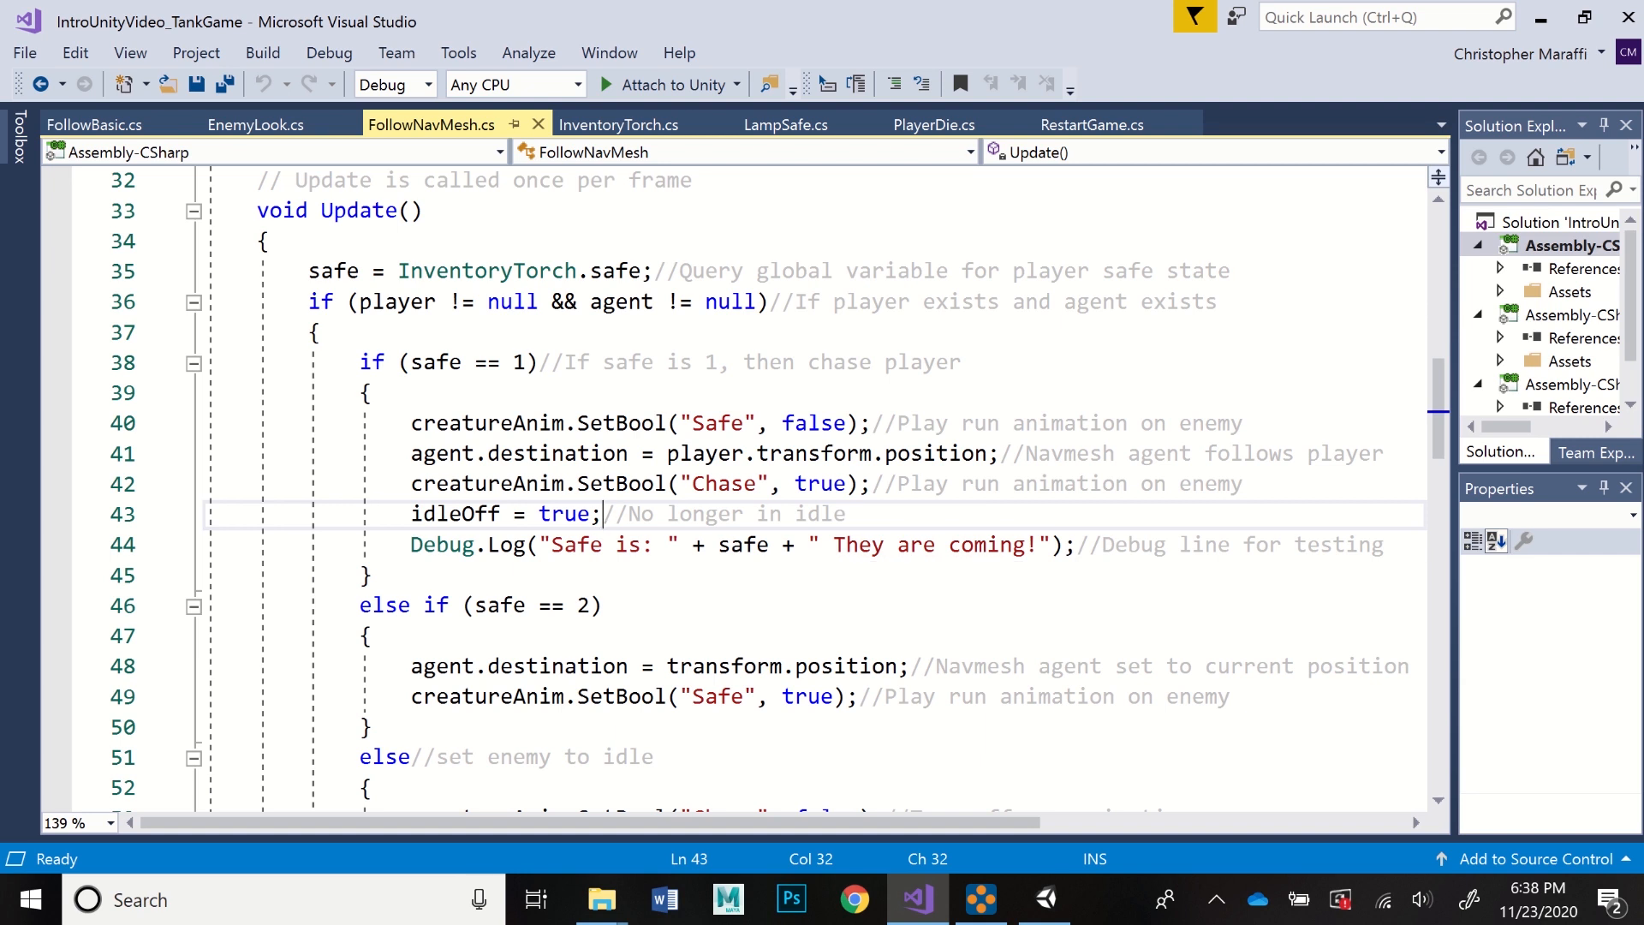
pyautogui.press('End')
pyautogui.click(629, 514)
# - Review the safe == 2 and idle branches of Update and compare them with the chase branch
pyautogui.scroll(-3, 771, 488)
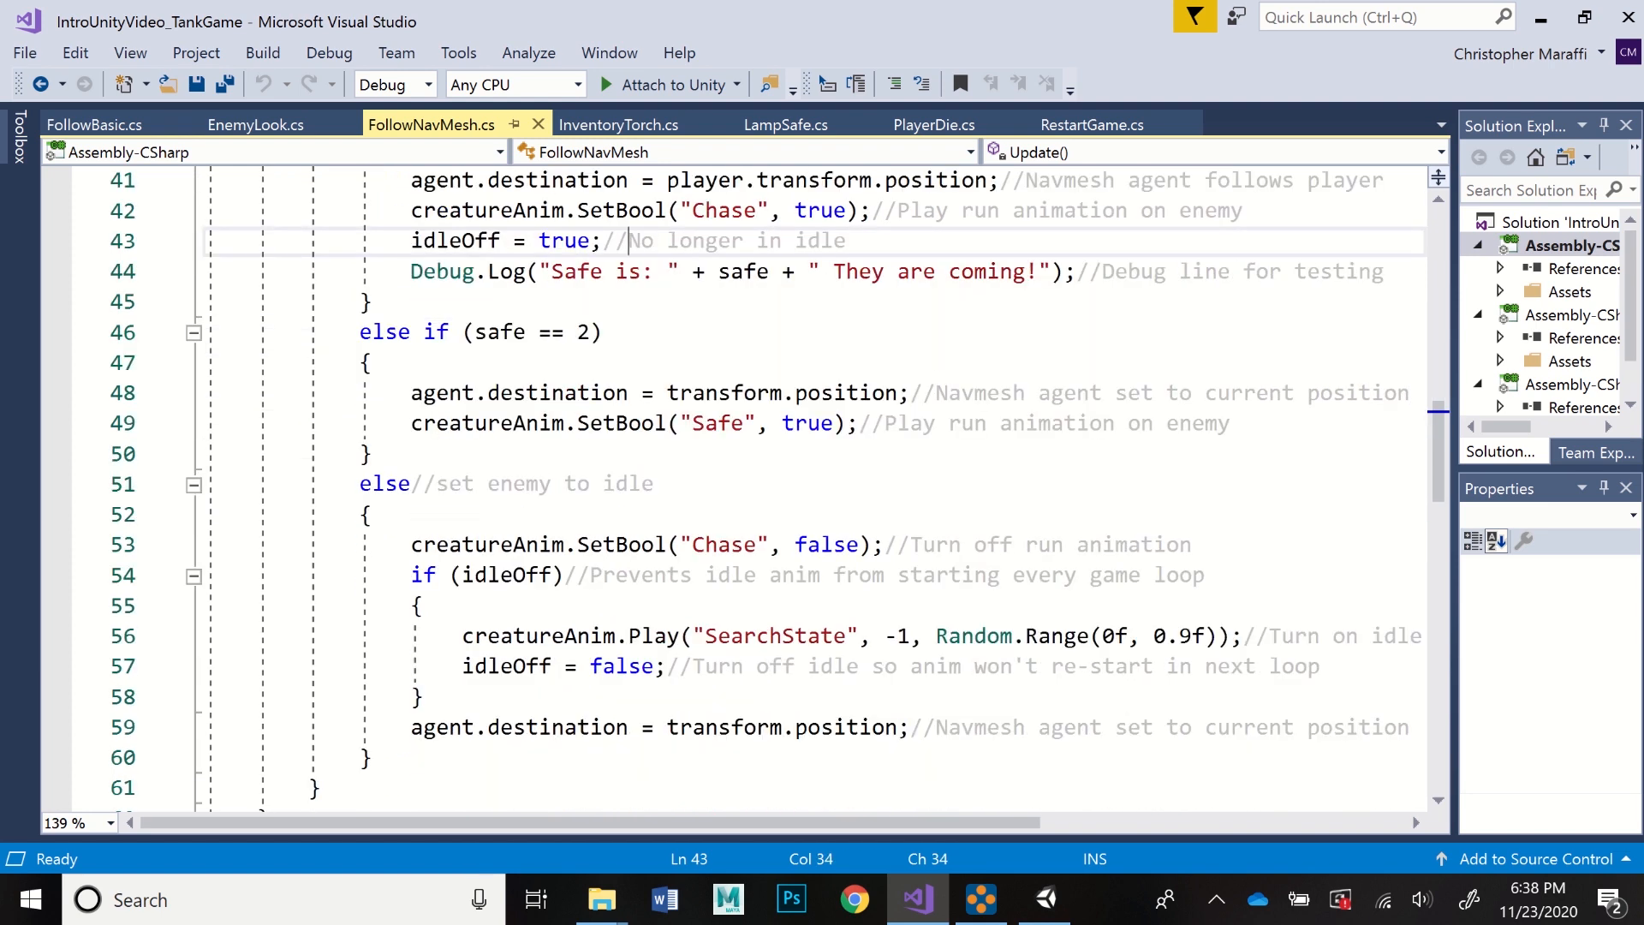
pyautogui.scroll(-1, 770, 488)
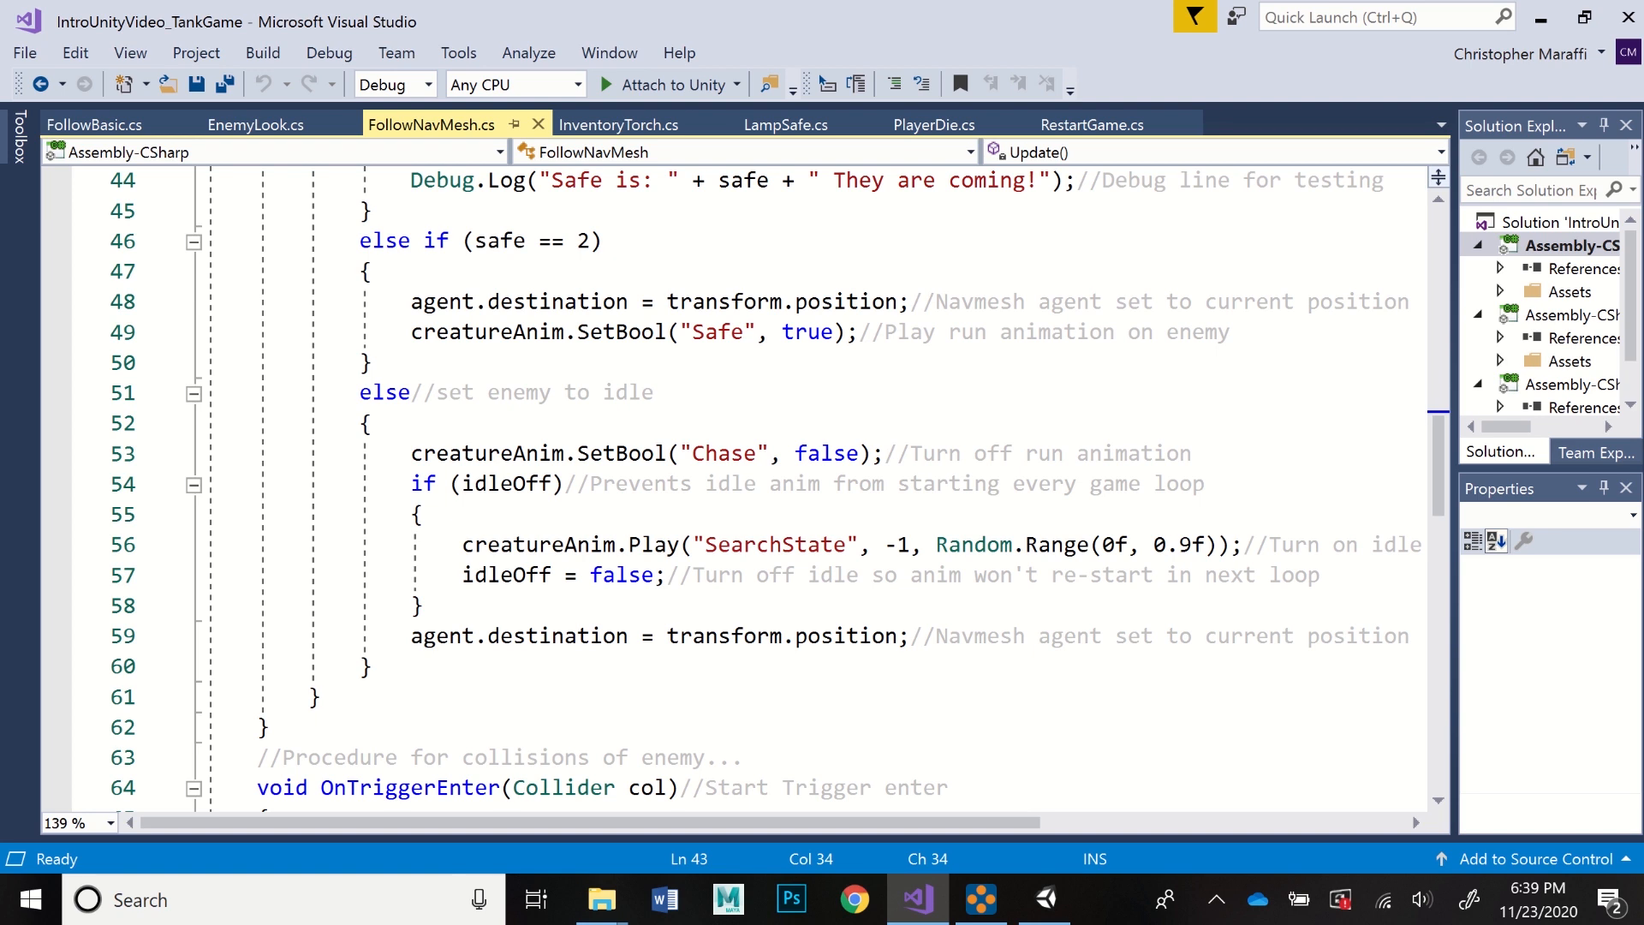
pyautogui.scroll(4, 771, 488)
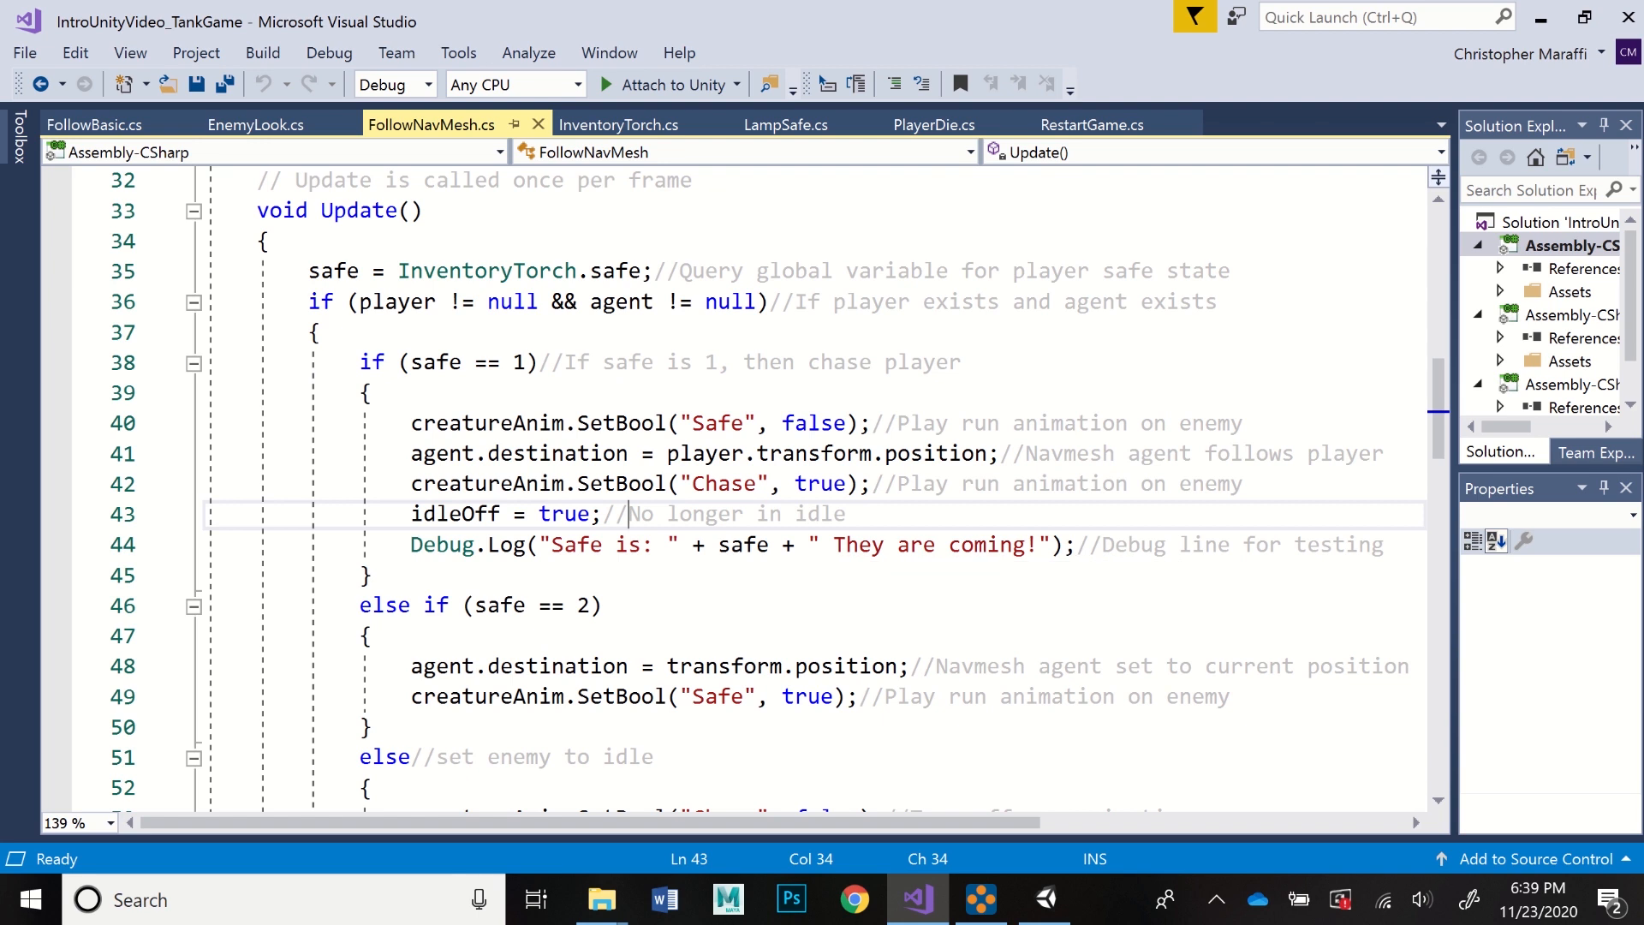
# - Review the chase branch's Debug.Log line and the safe == 2 branch that stops the agent and sets the Safe Bool to true
pyautogui.press('Left')
pyautogui.click(1064, 545)
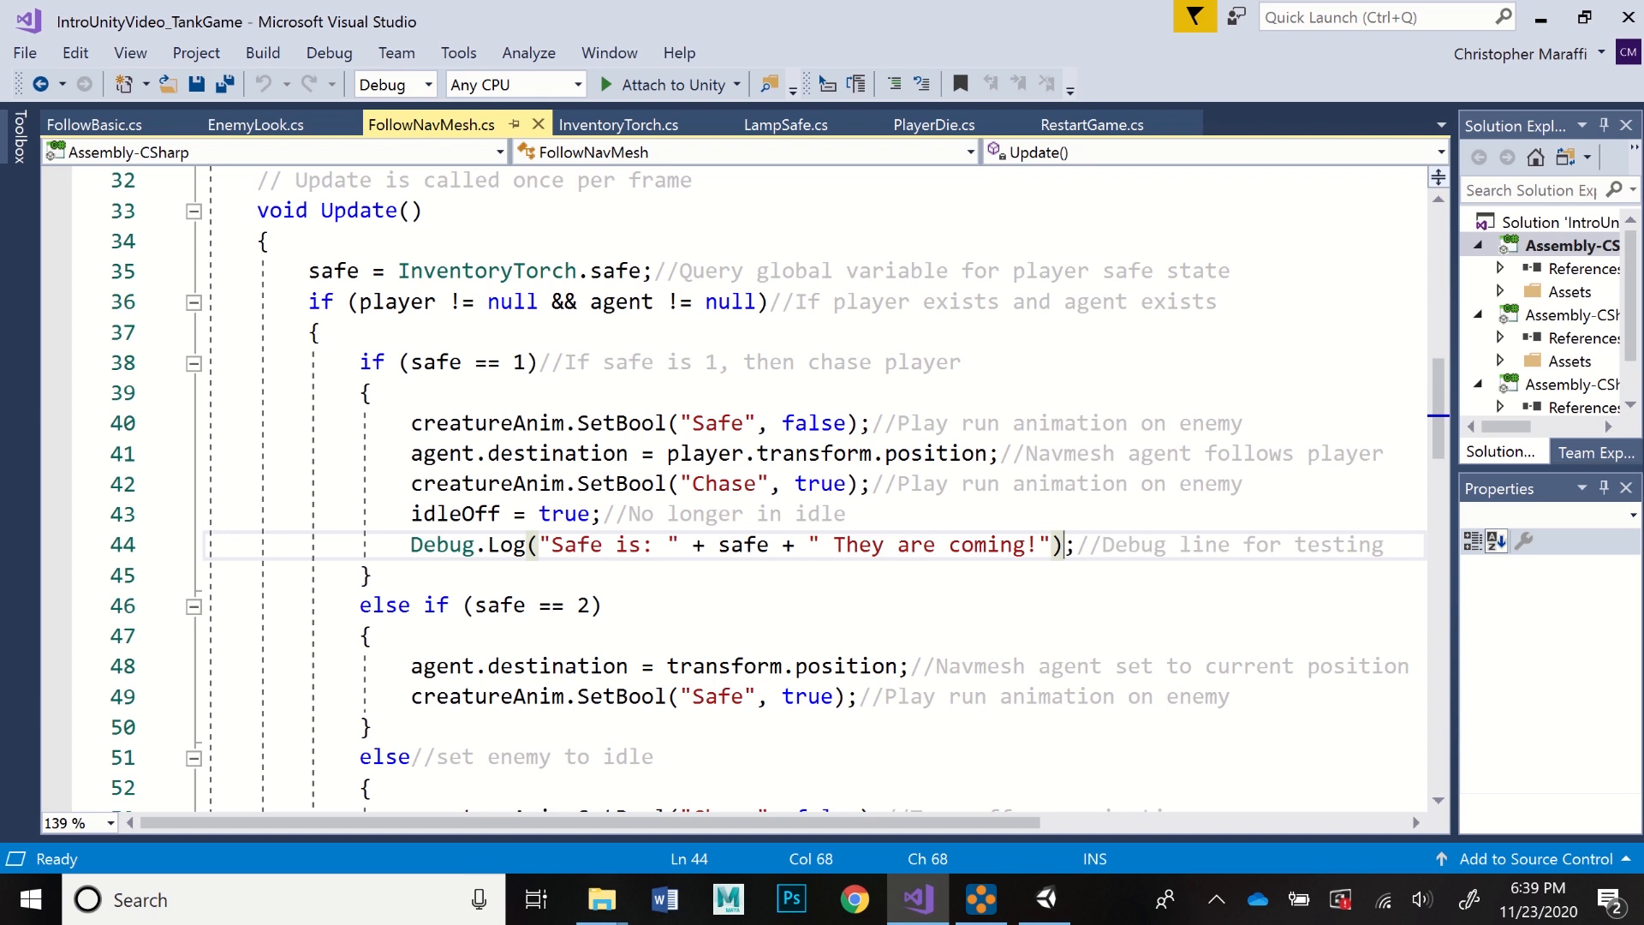
pyautogui.scroll(-1, 736, 488)
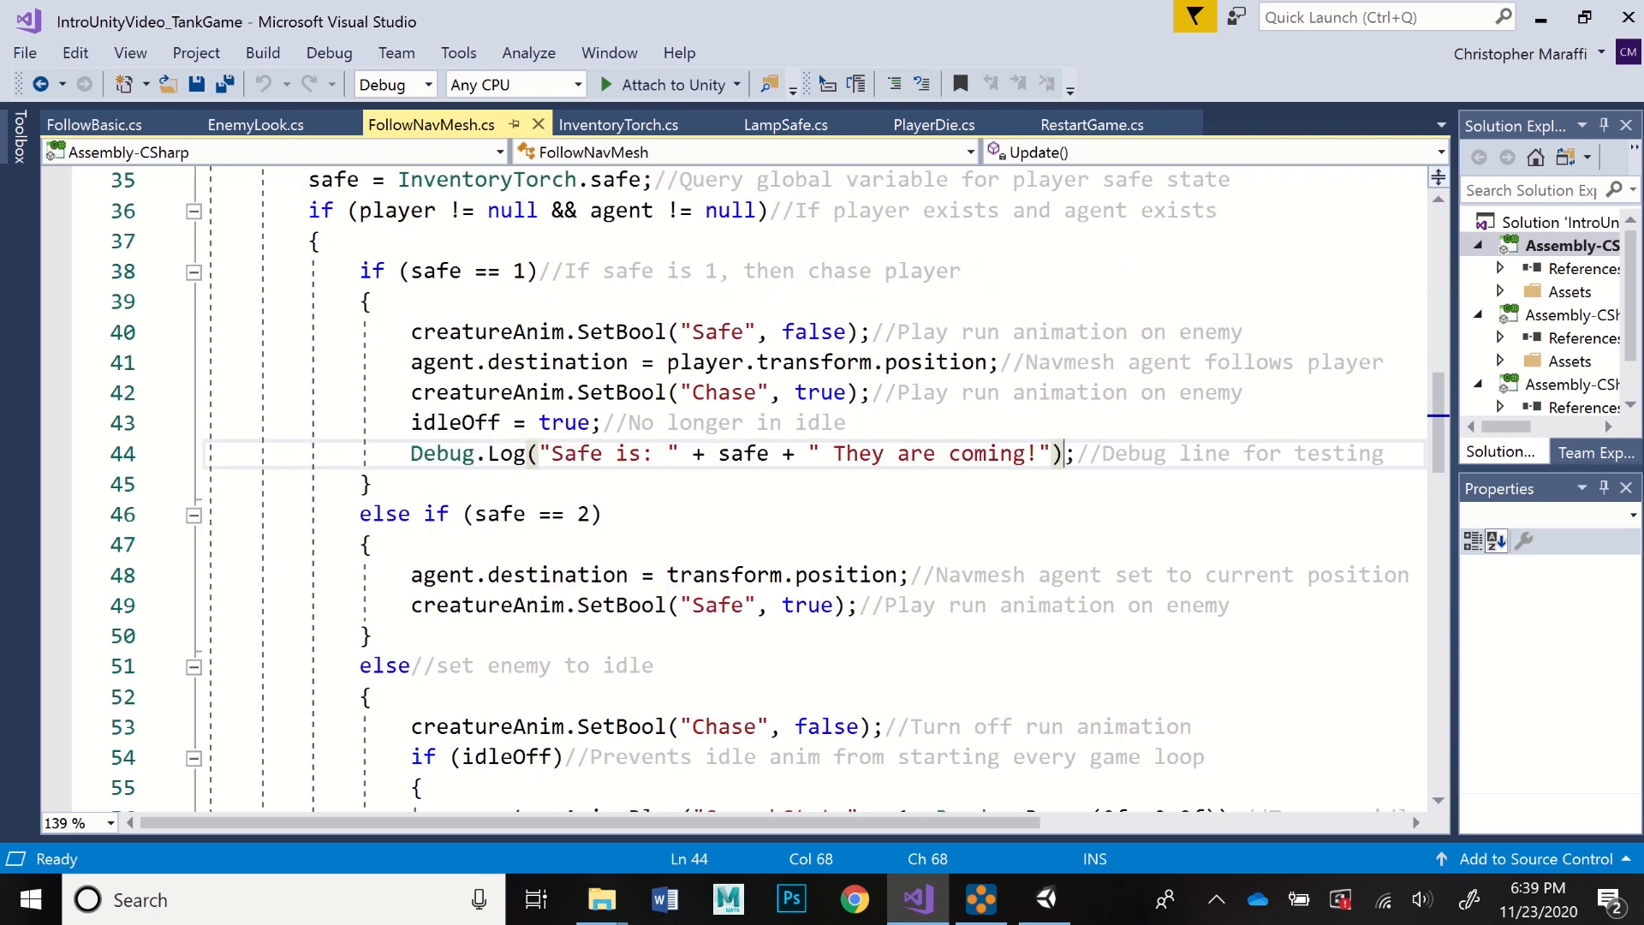
pyautogui.scroll(-1, 778, 490)
pyautogui.scroll(1, 778, 490)
pyautogui.scroll(-1, 737, 488)
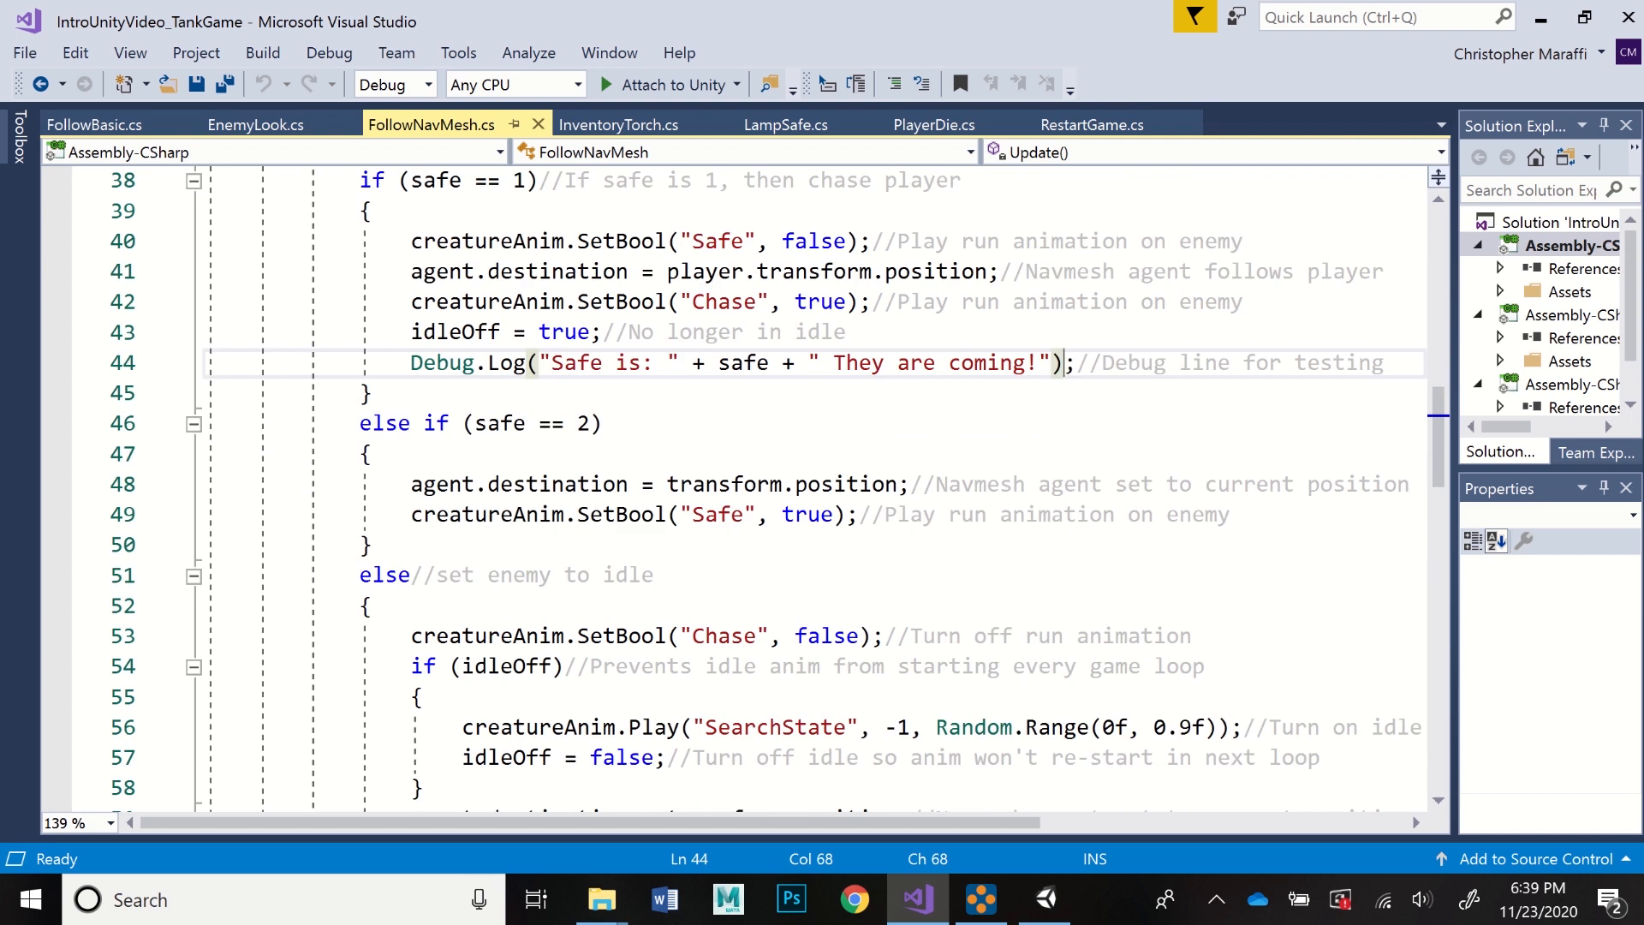
pyautogui.click(859, 515)
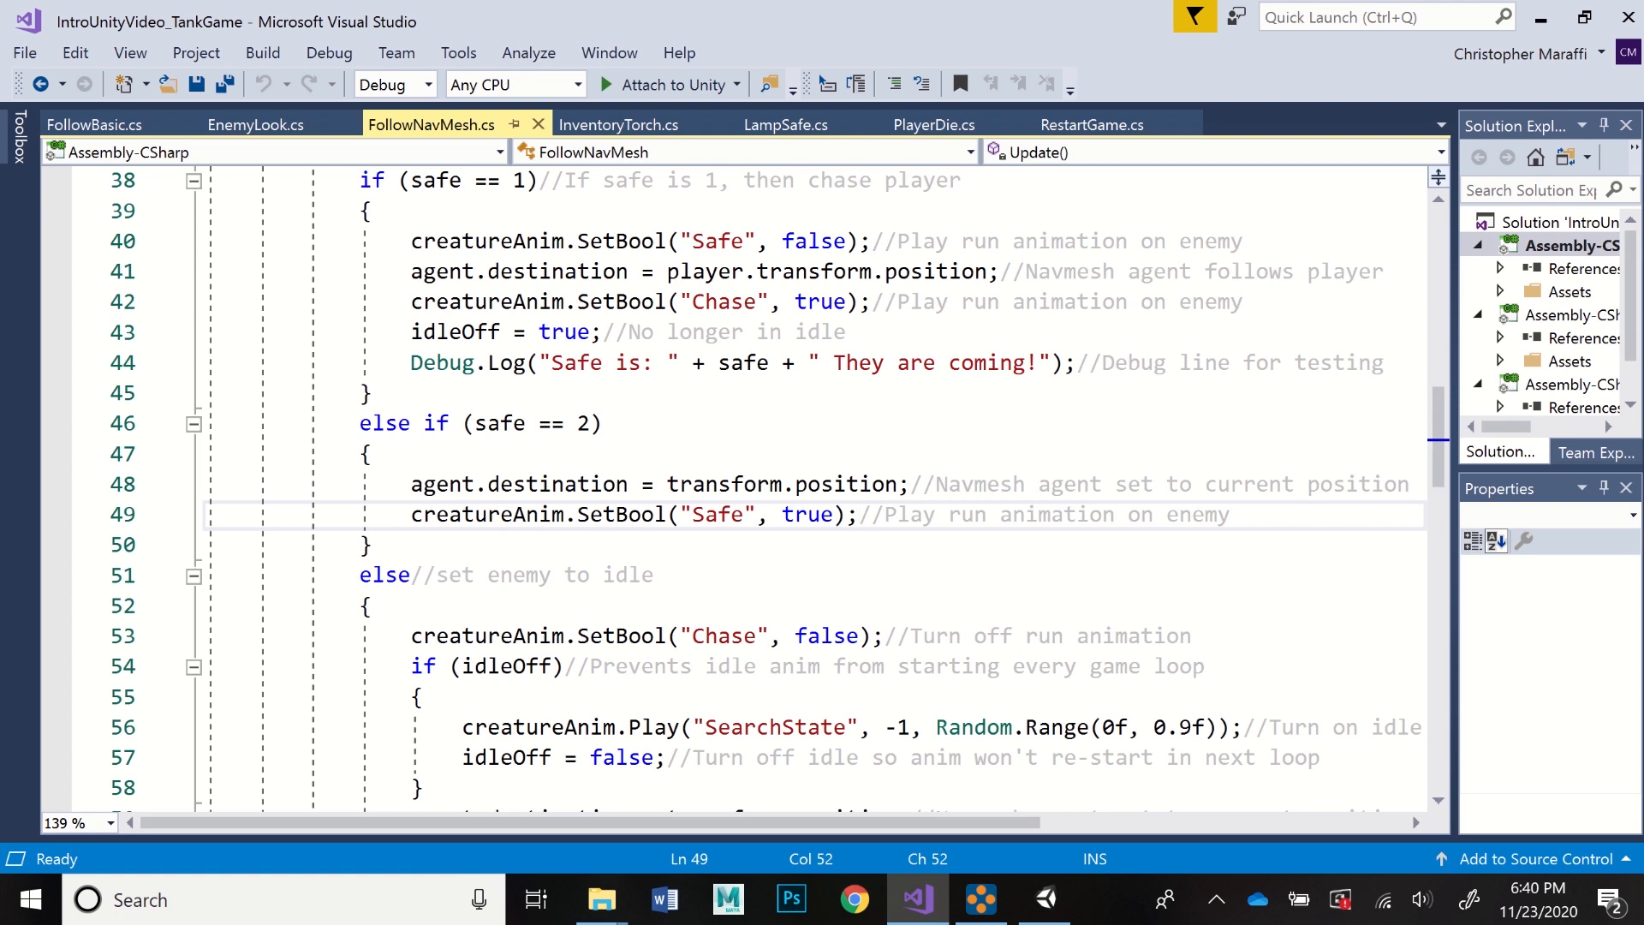
# - Examine the idle else branch, covering the Chase Bool, the idleOff check around SearchState playback and the agent destination
pyautogui.scroll(-2, 770, 484)
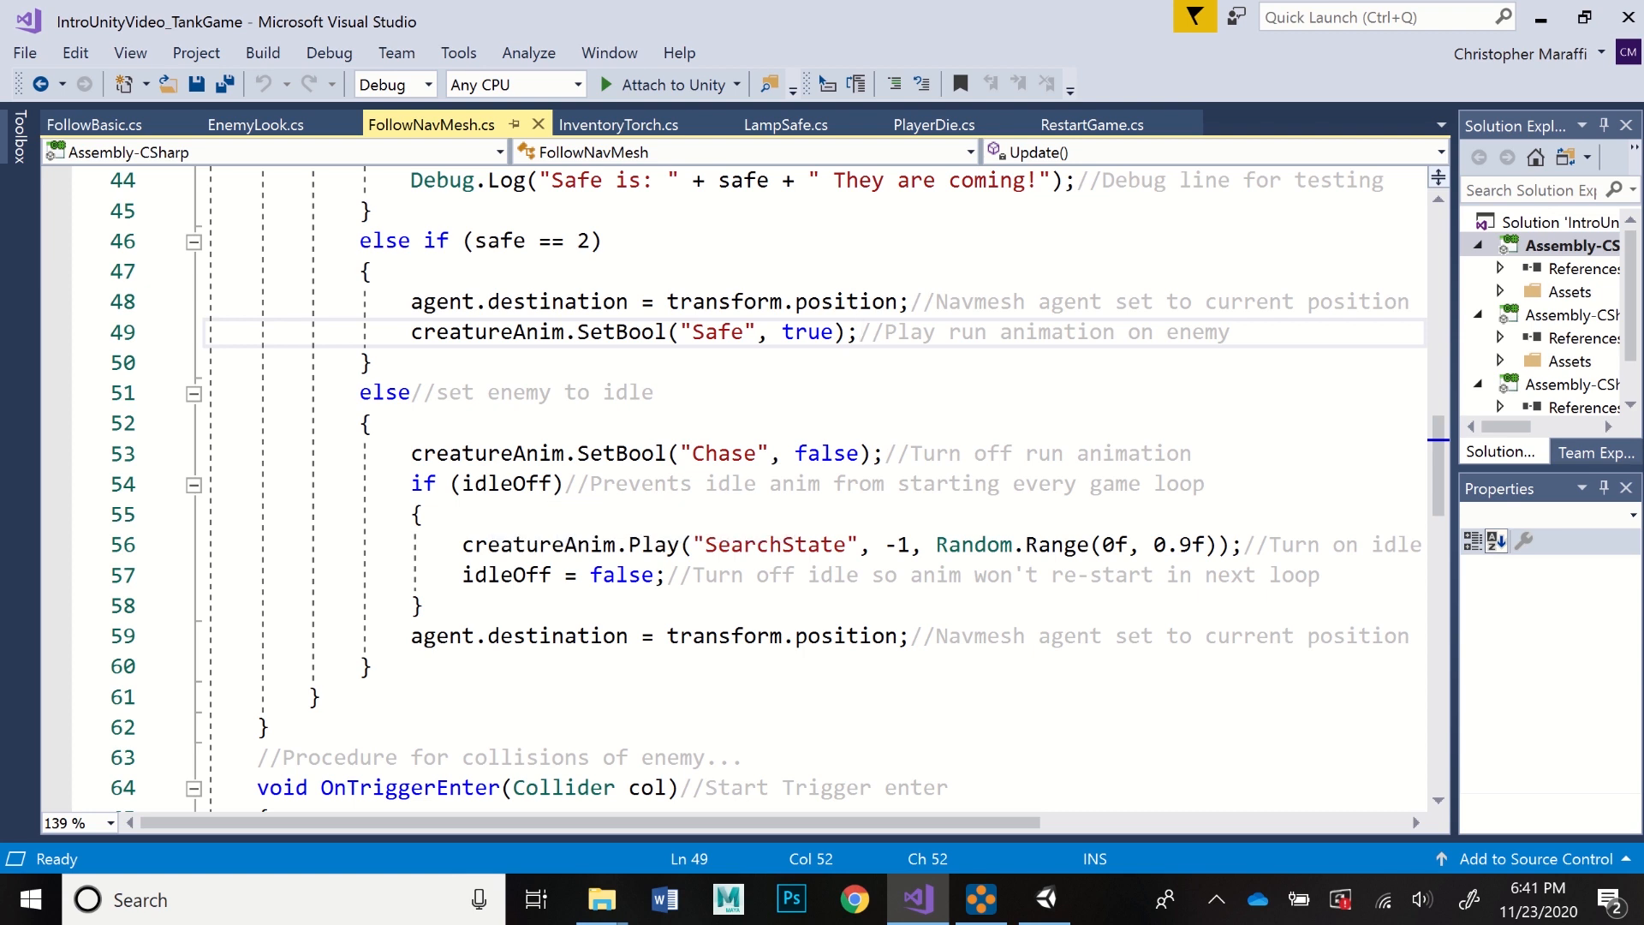
pyautogui.click(551, 484)
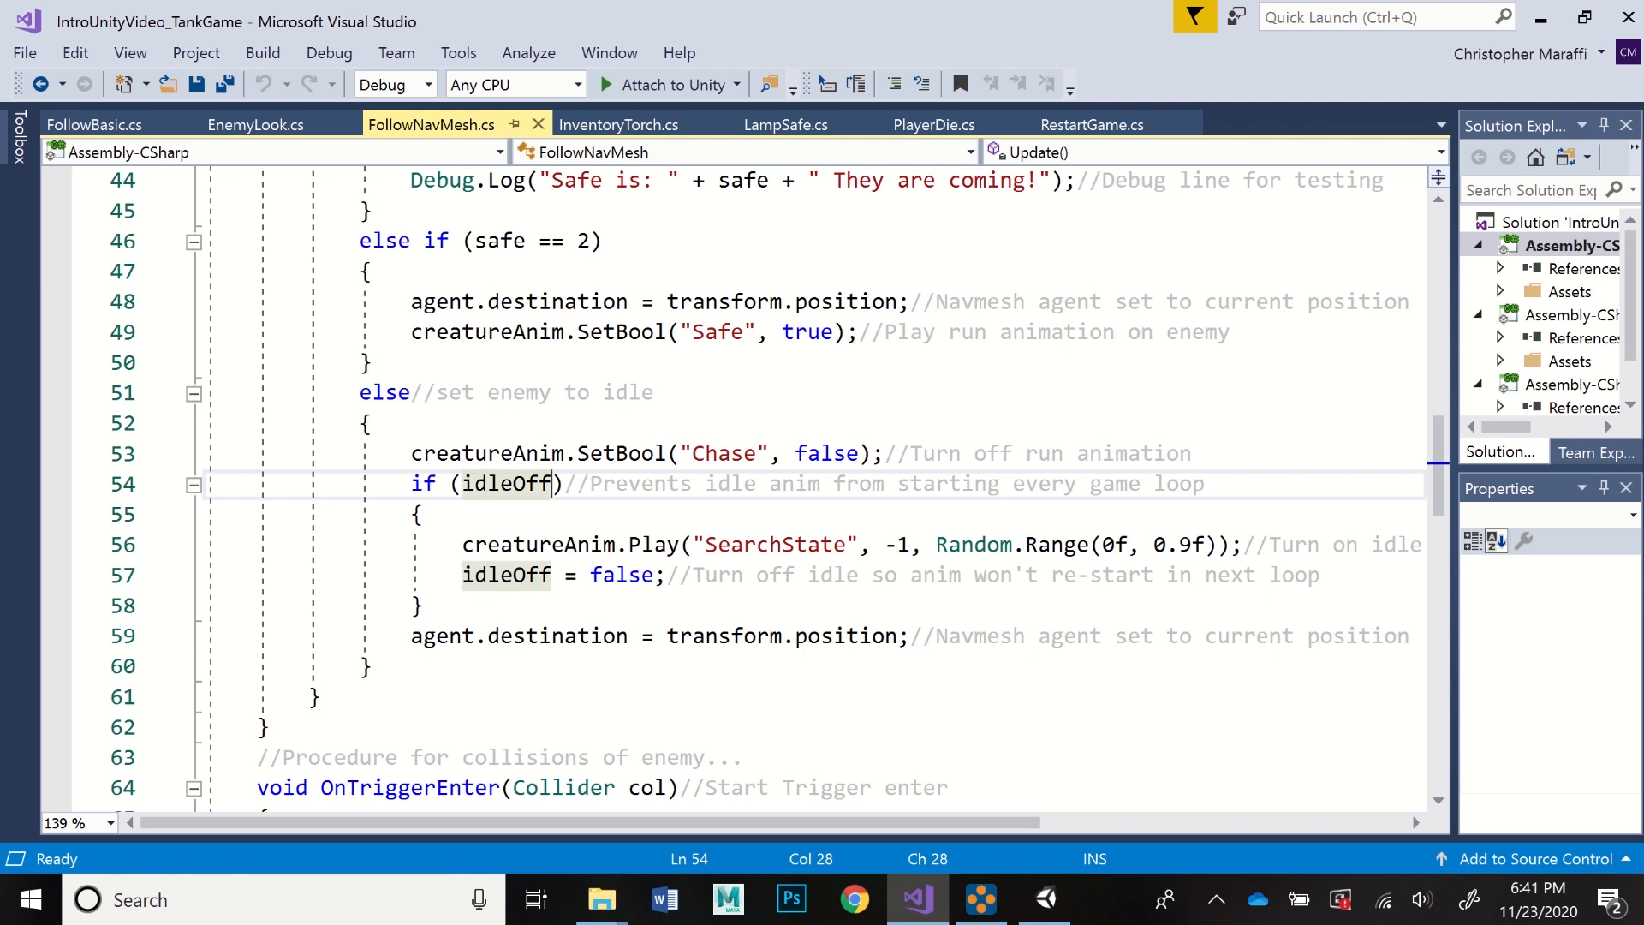
pyautogui.click(564, 485)
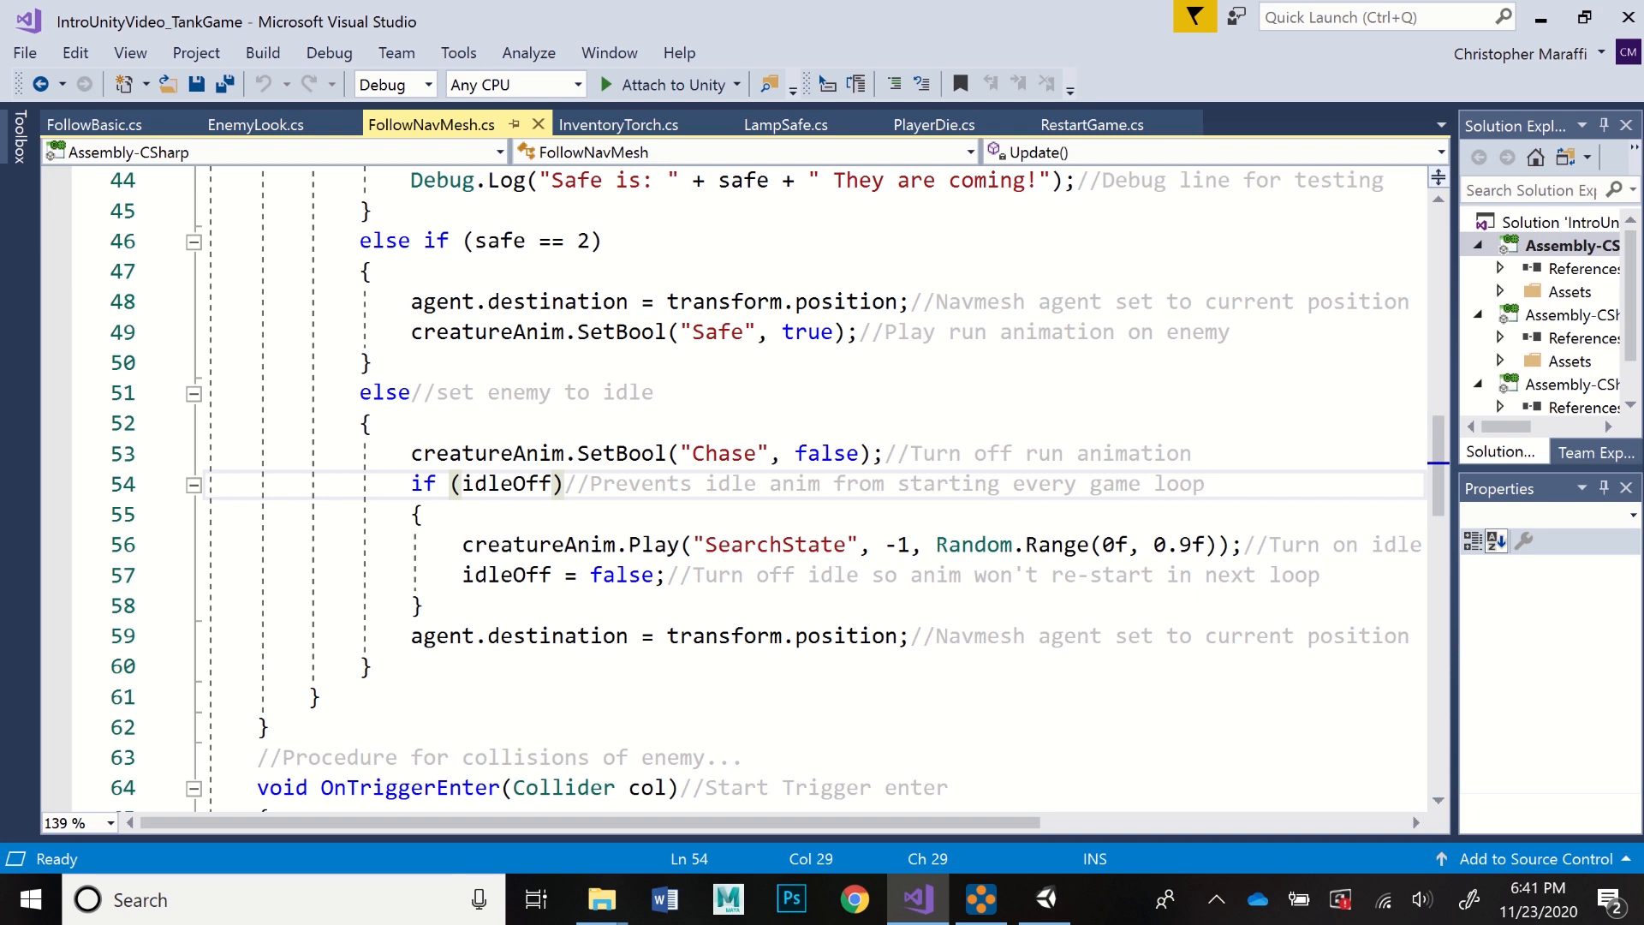
pyautogui.click(666, 576)
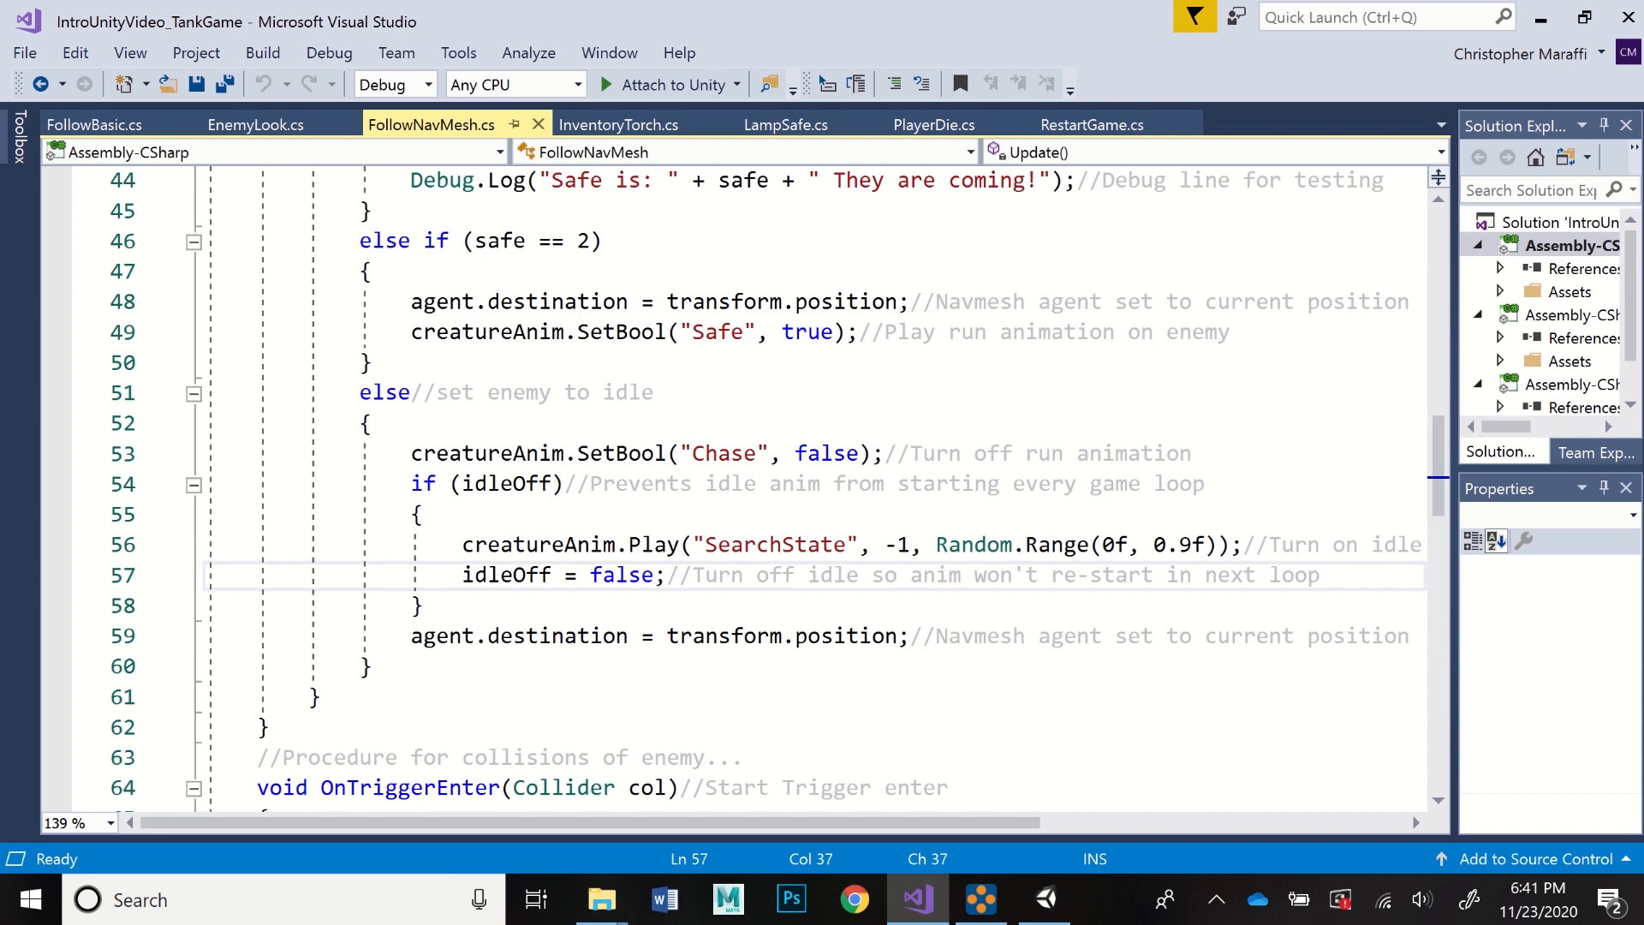
pyautogui.scroll(-1, 771, 488)
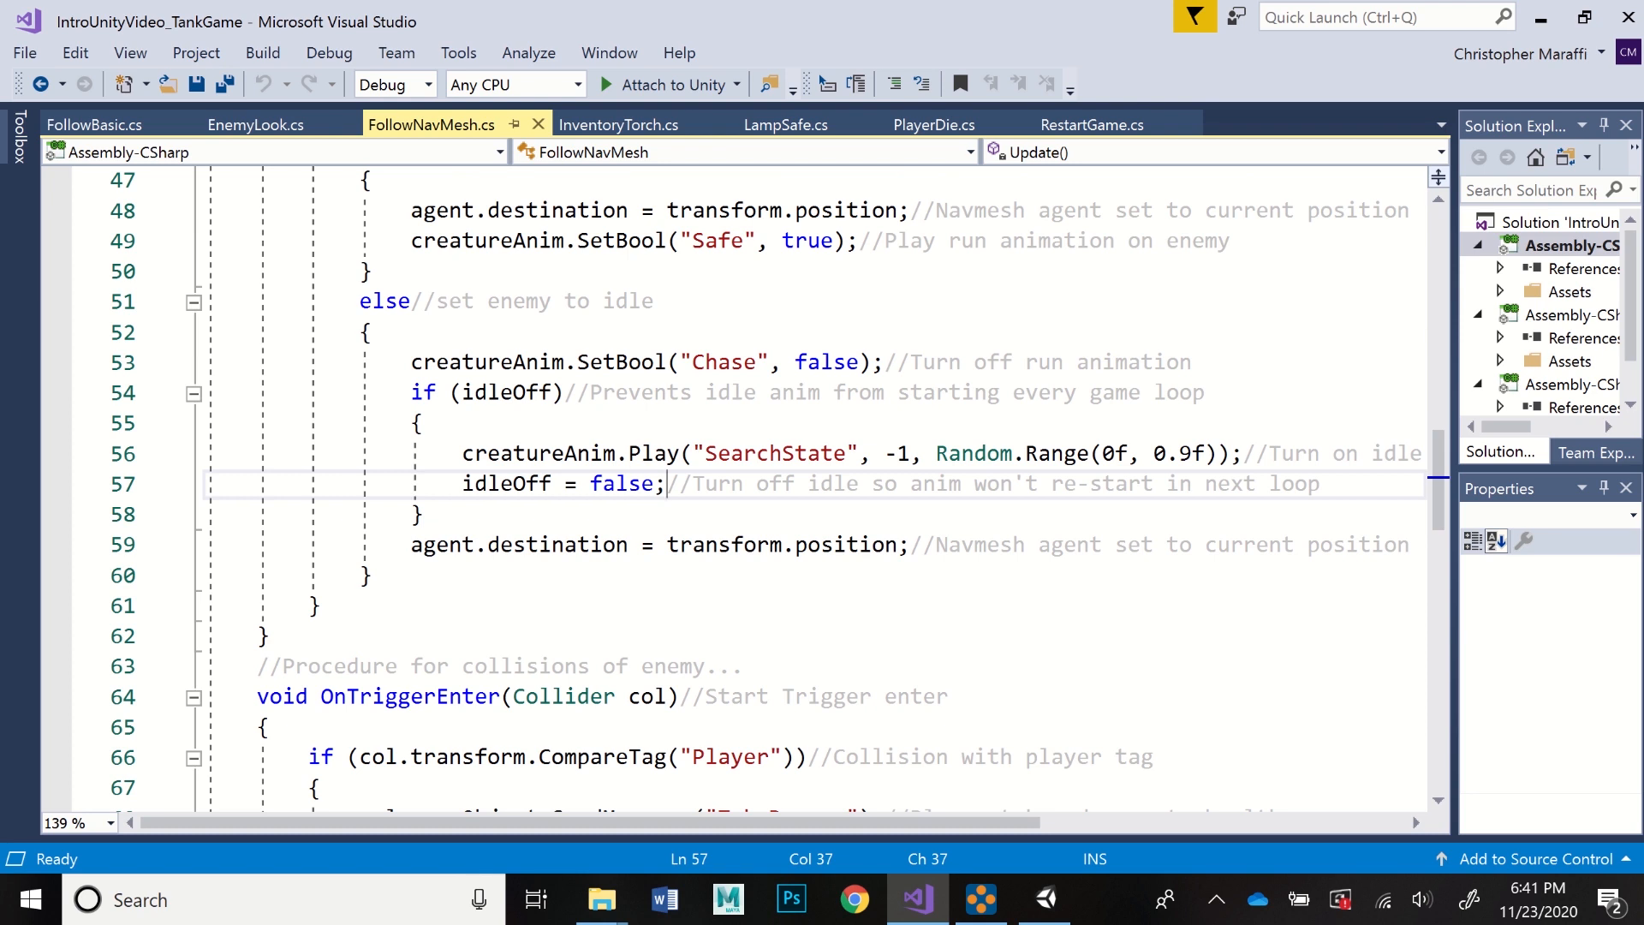
pyautogui.click(910, 546)
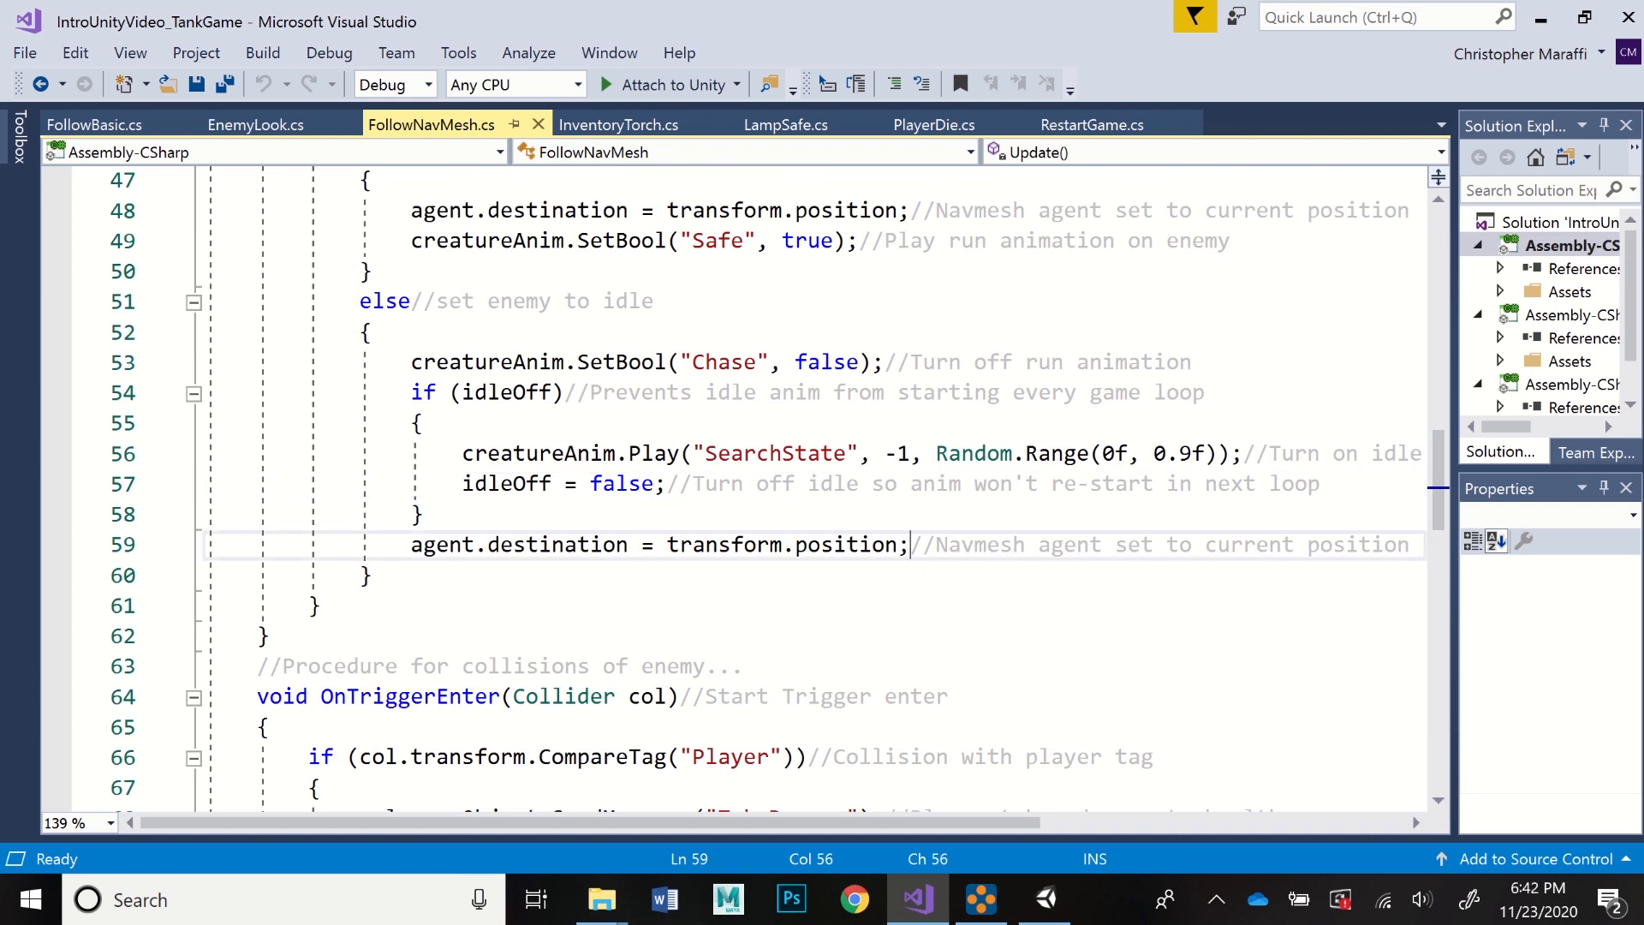
# - Examine OnTriggerEnter's Player collision branch, covering the TakeDamage message, the creatureAngry audio clip and the Attack Bool
pyautogui.scroll(-4, 736, 488)
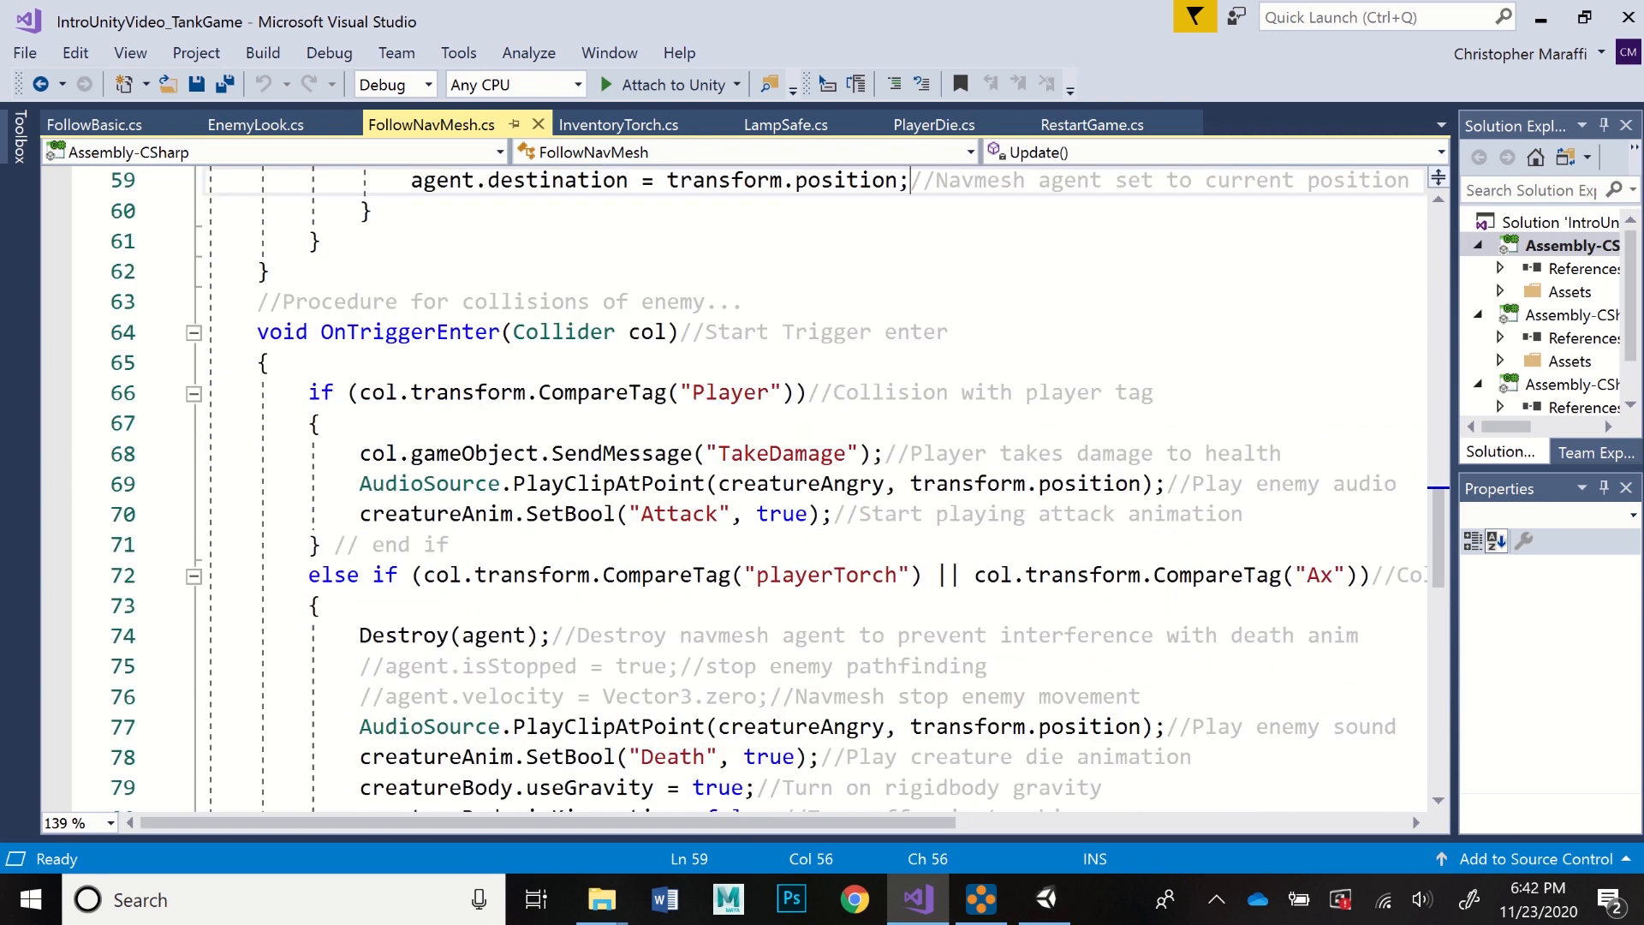
pyautogui.click(795, 332)
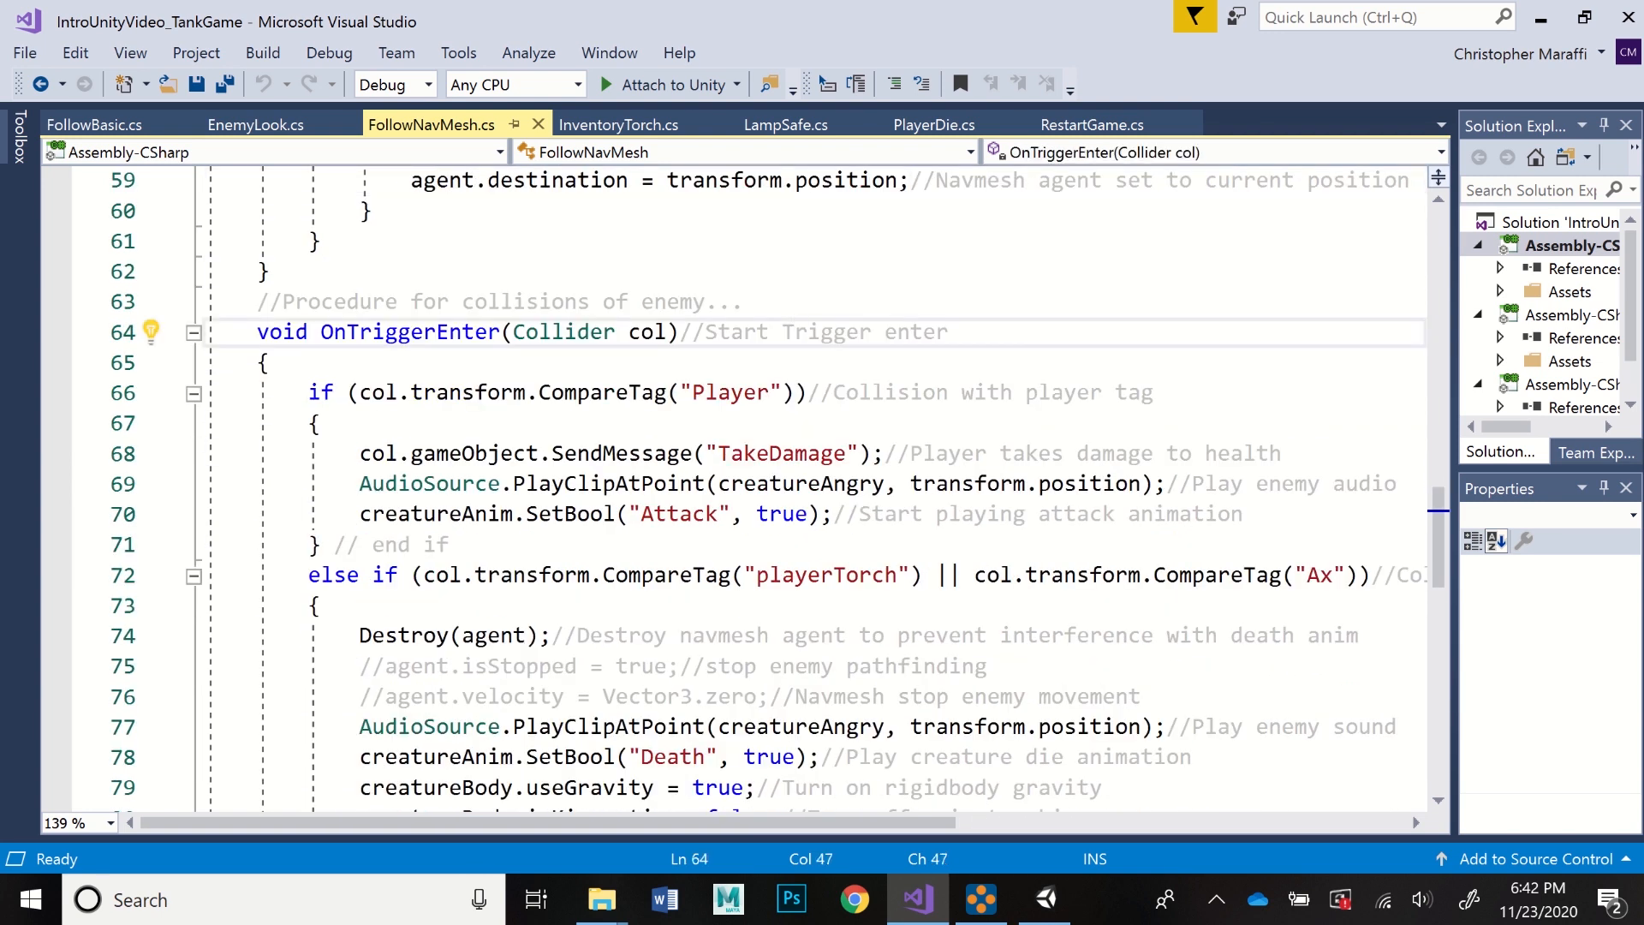
pyautogui.scroll(-1, 795, 332)
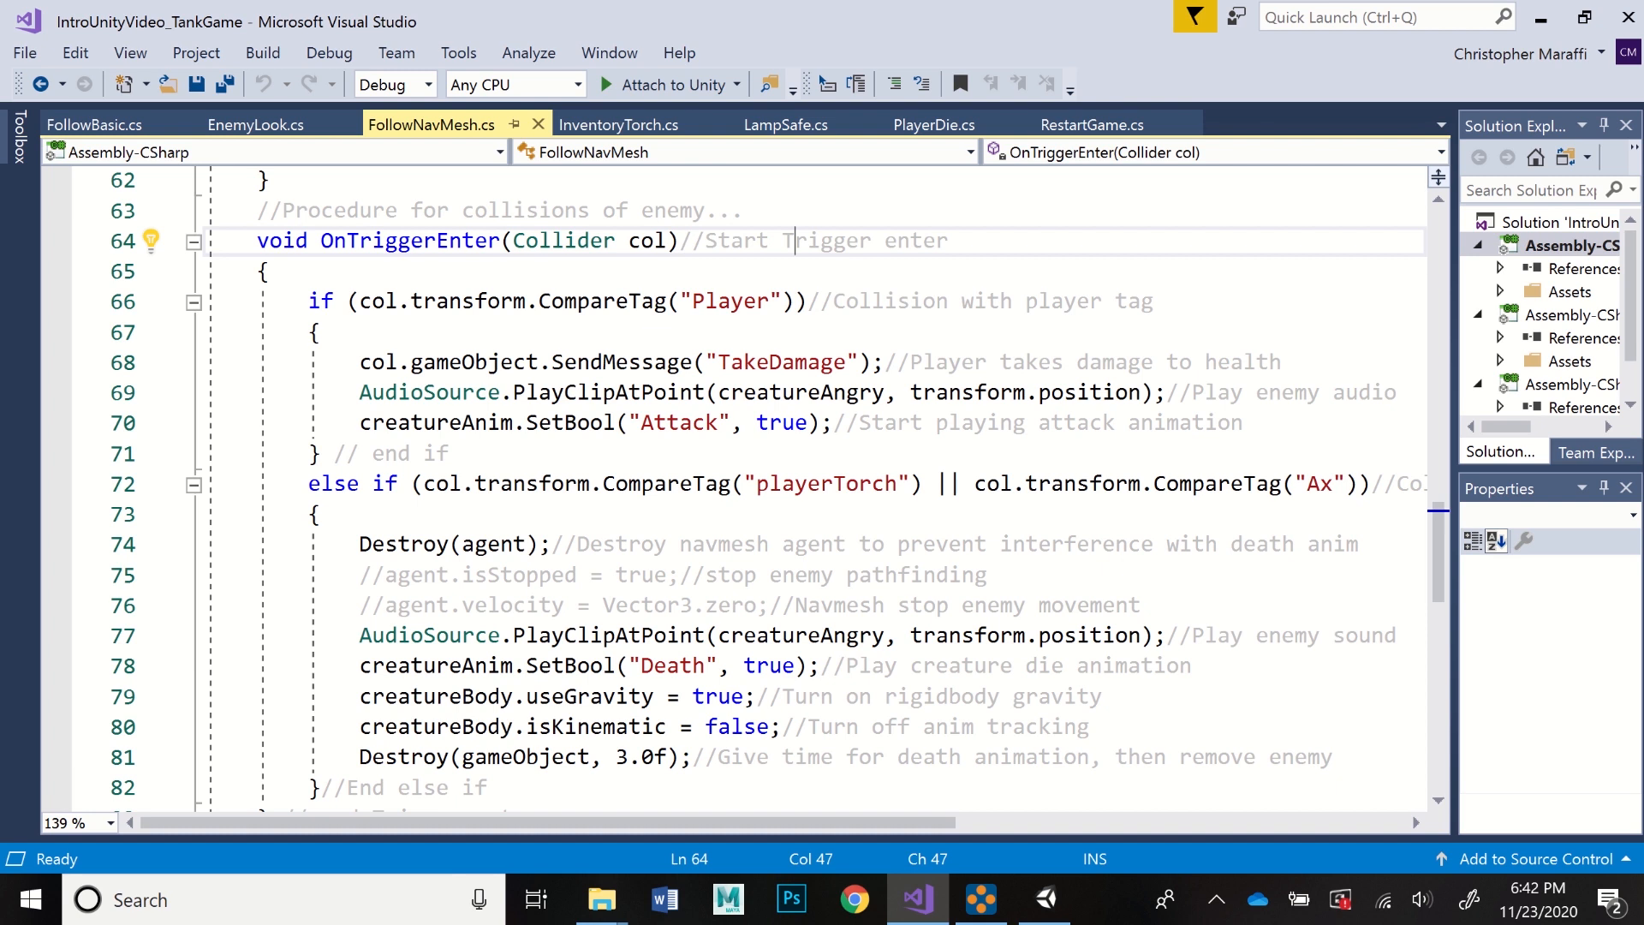
pyautogui.click(885, 362)
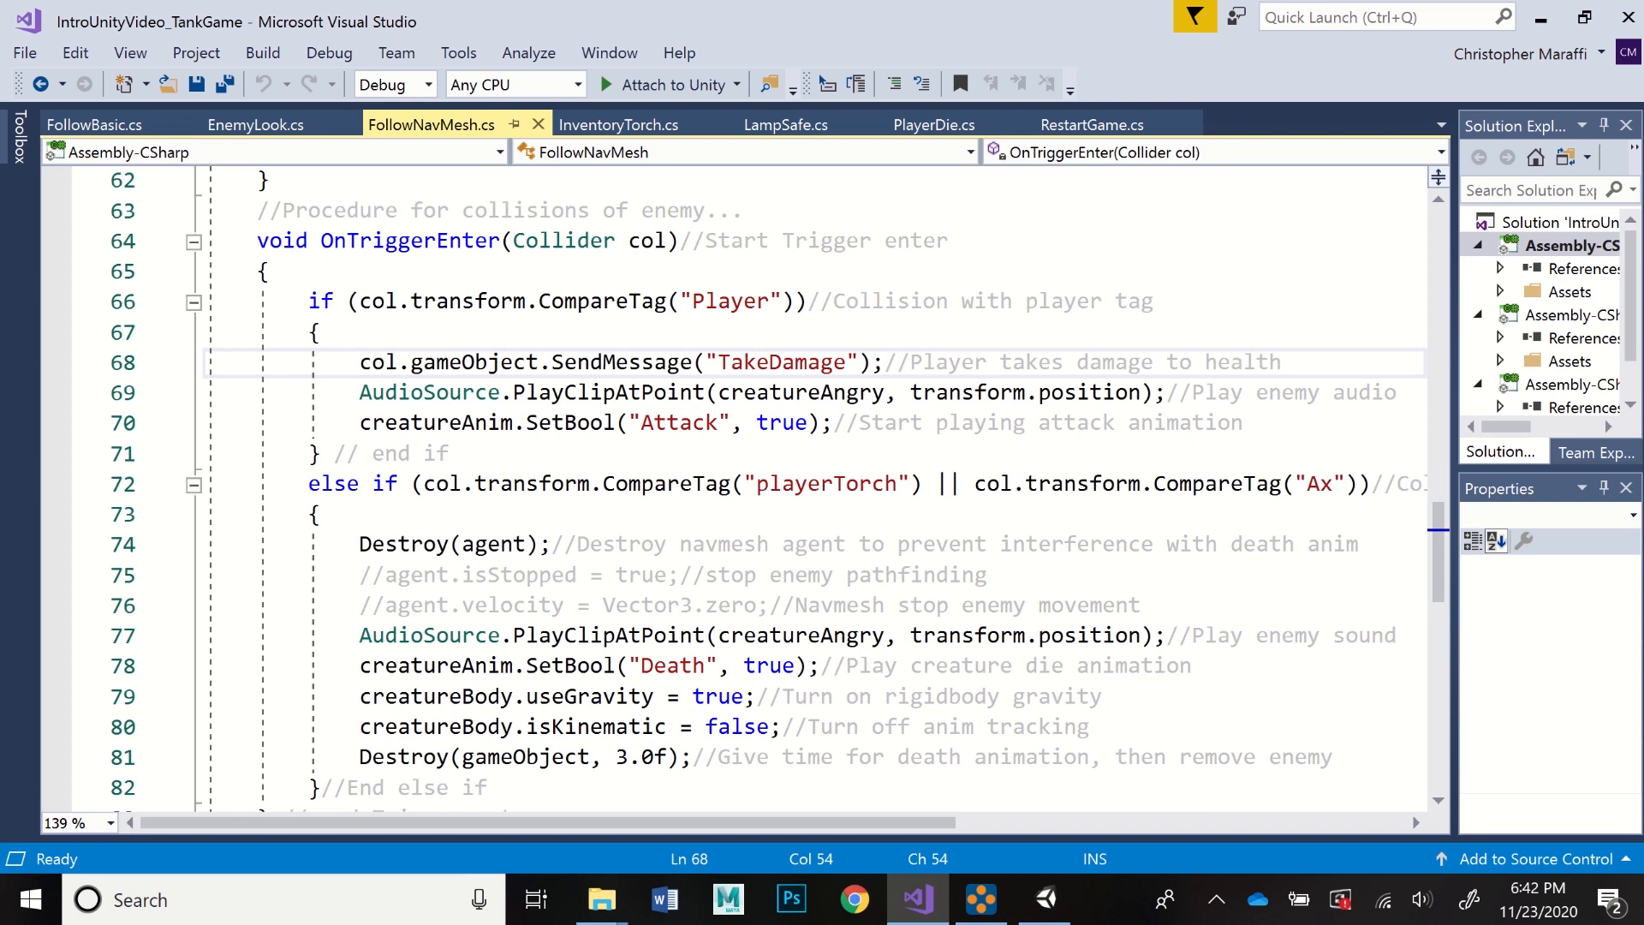
pyautogui.click(770, 302)
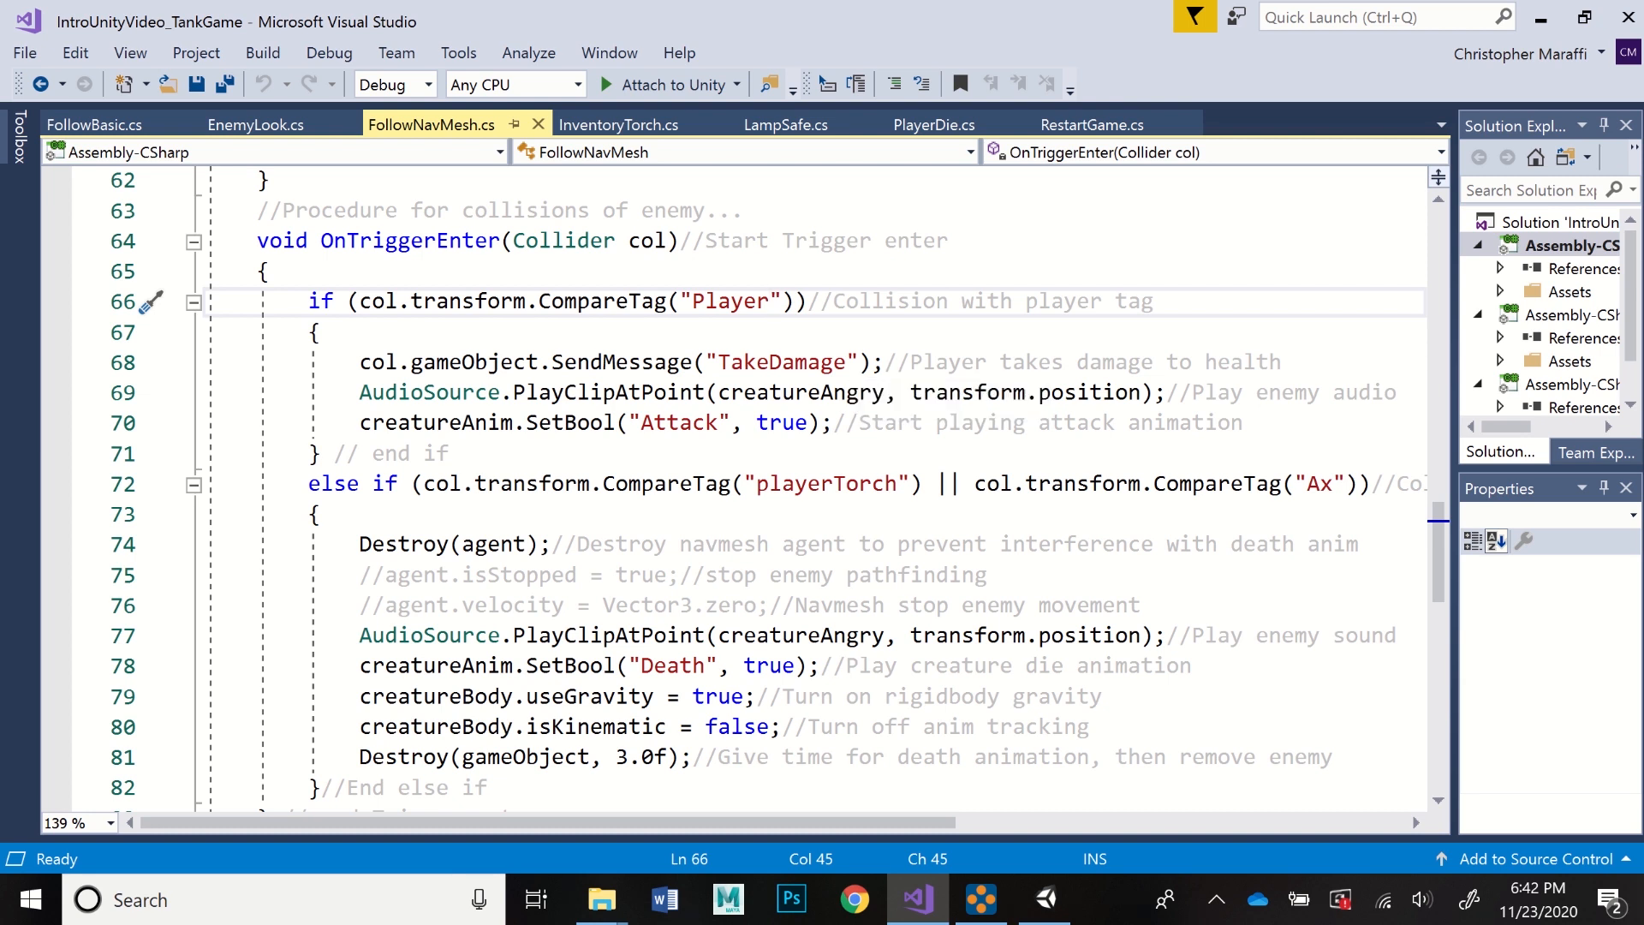
pyautogui.click(871, 362)
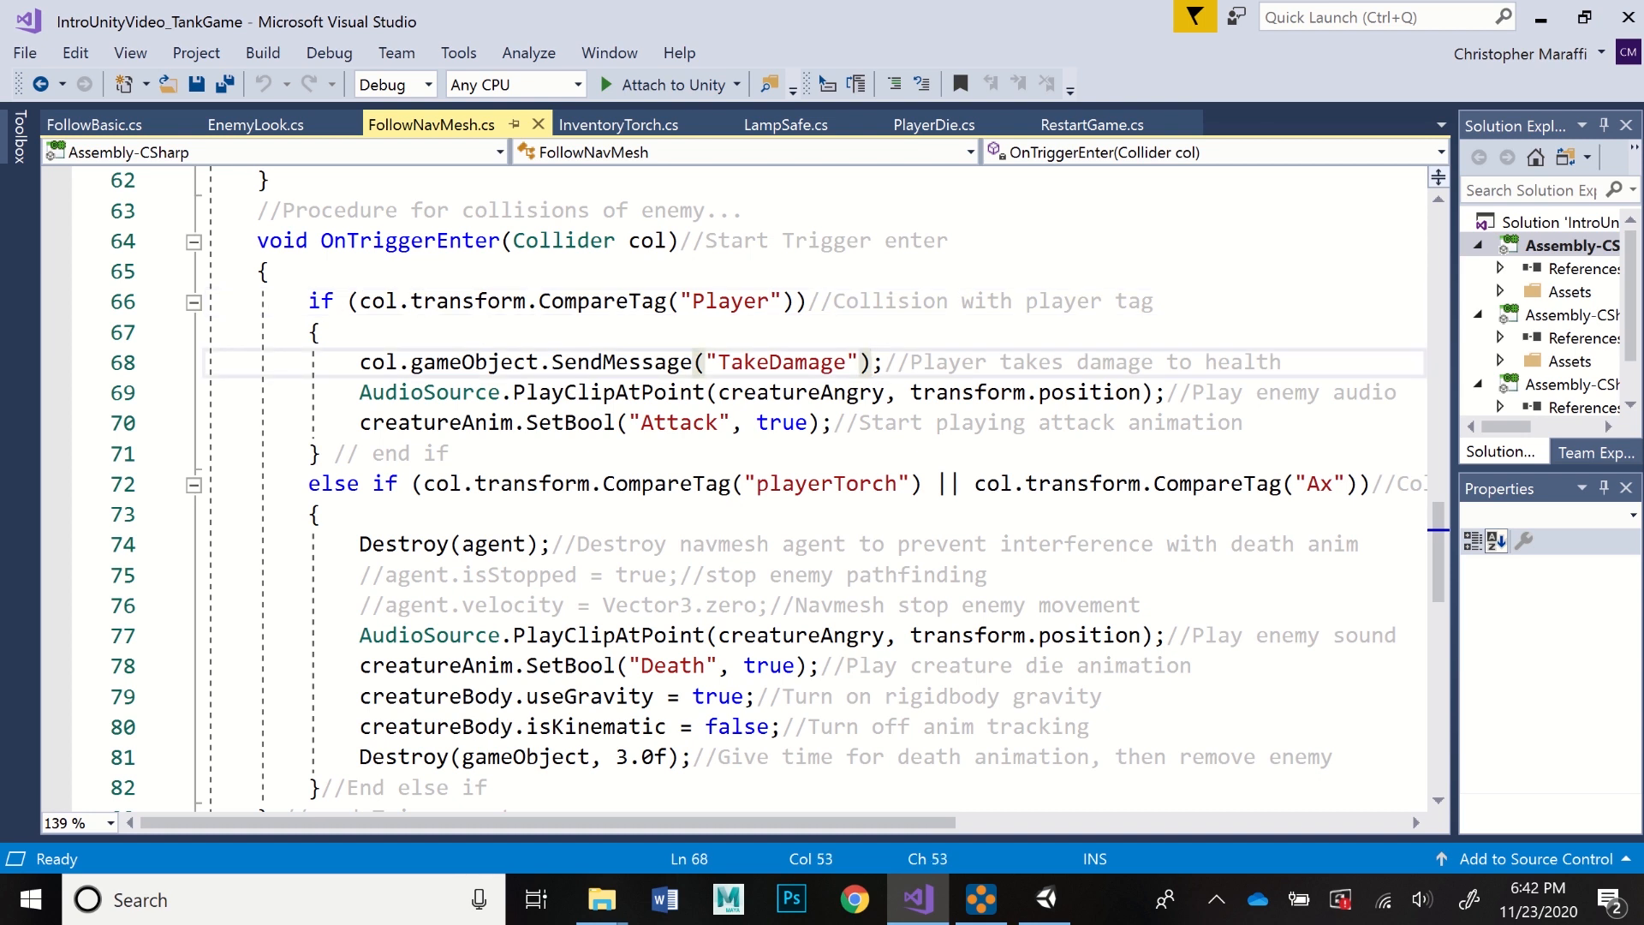
pyautogui.click(1167, 393)
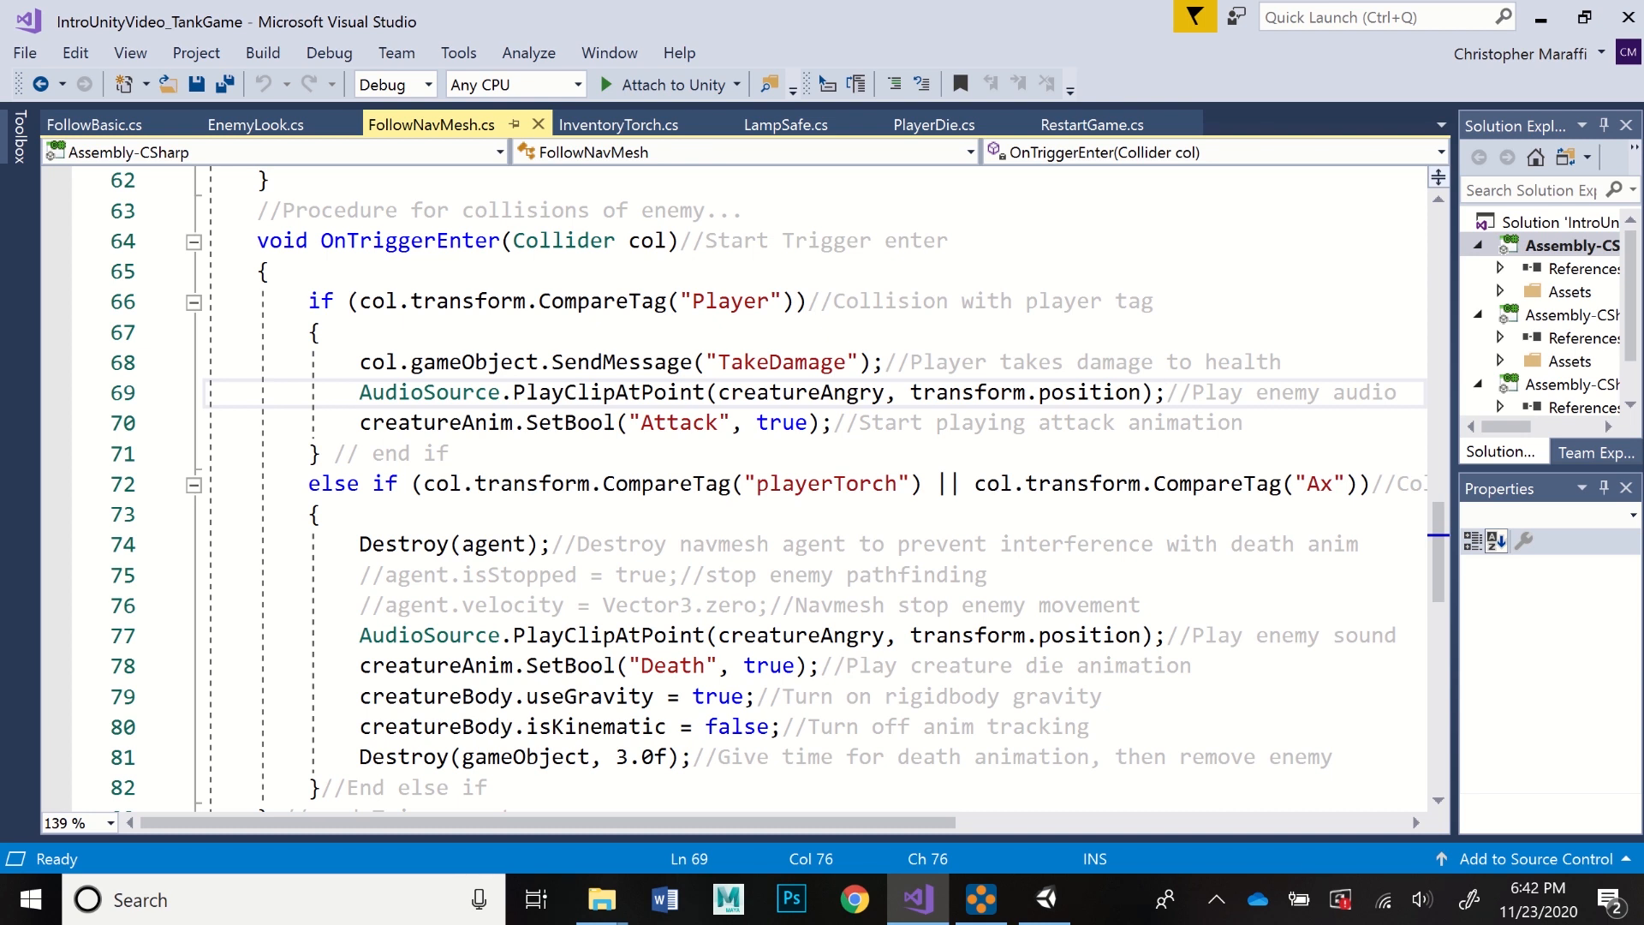
pyautogui.click(833, 423)
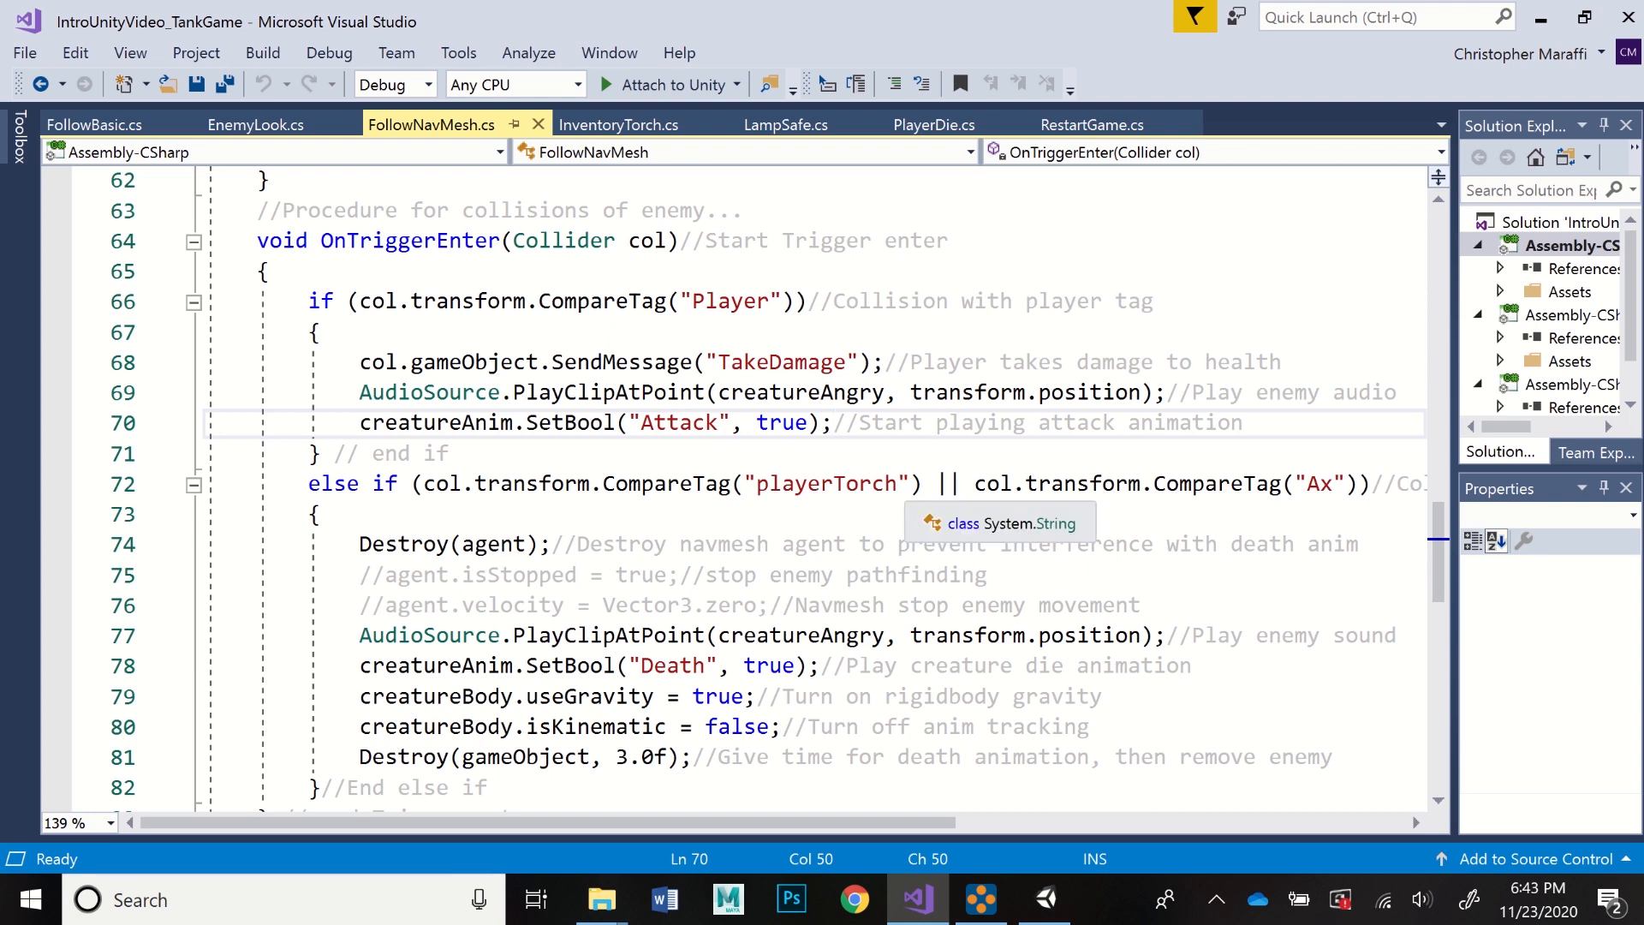
# - Examine the playerTorch and Ax collision branch, covering the agent's removal, Death Bool, Rigidbody gravity and kinematic settings, and the delayed Destroy call
pyautogui.click(949, 544)
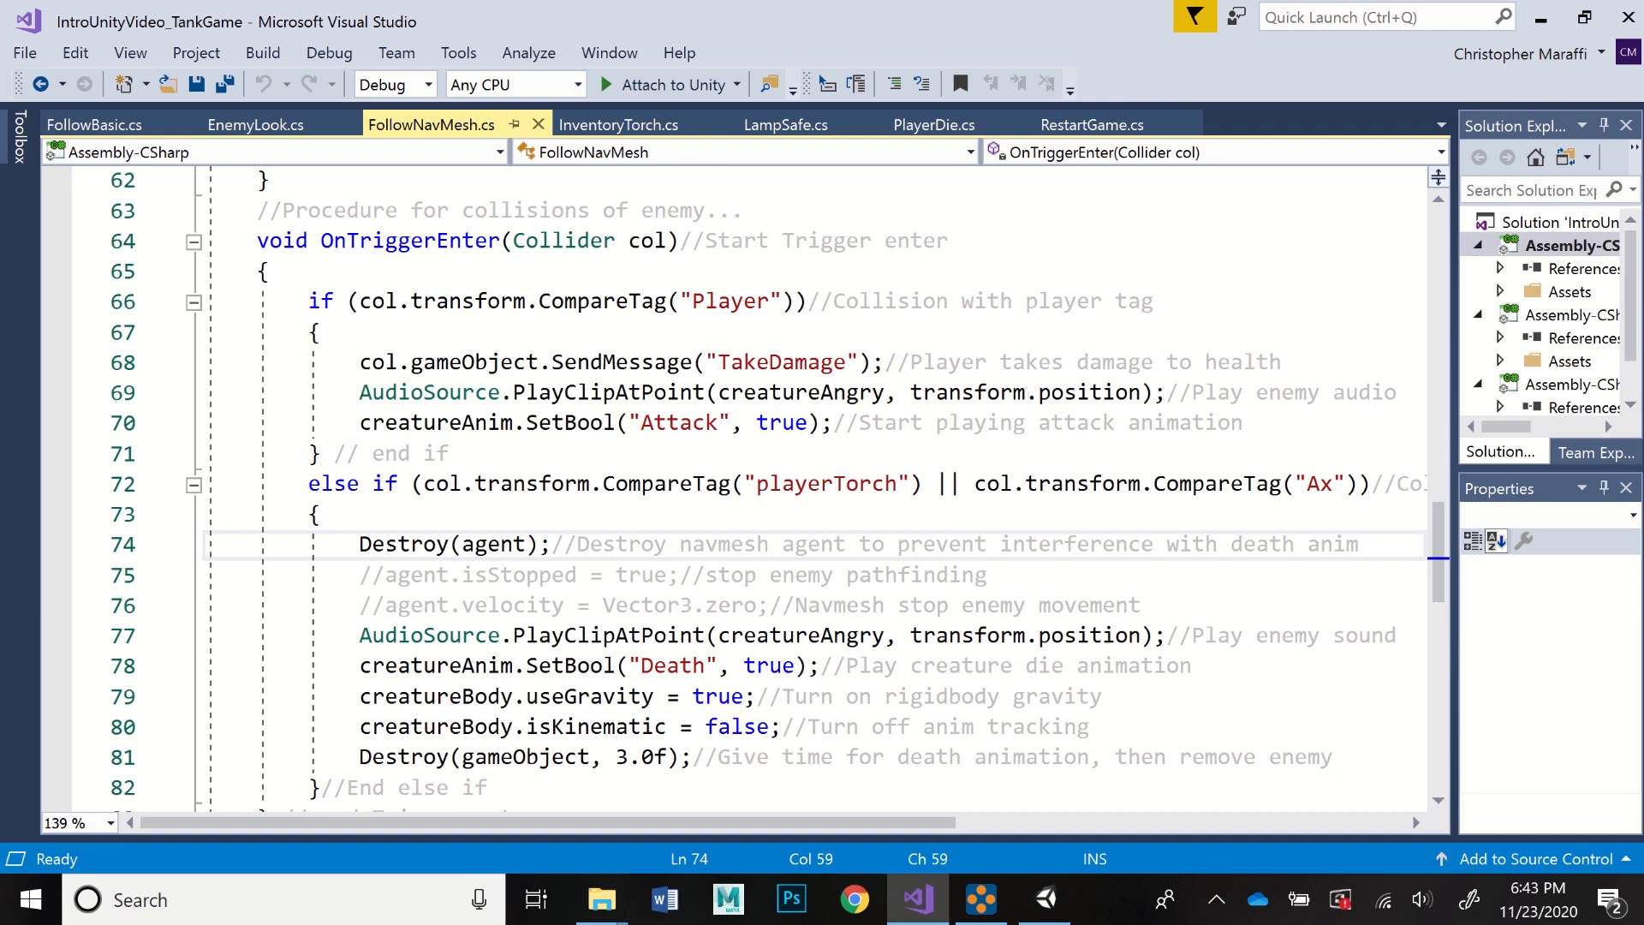
pyautogui.scroll(-1, 949, 455)
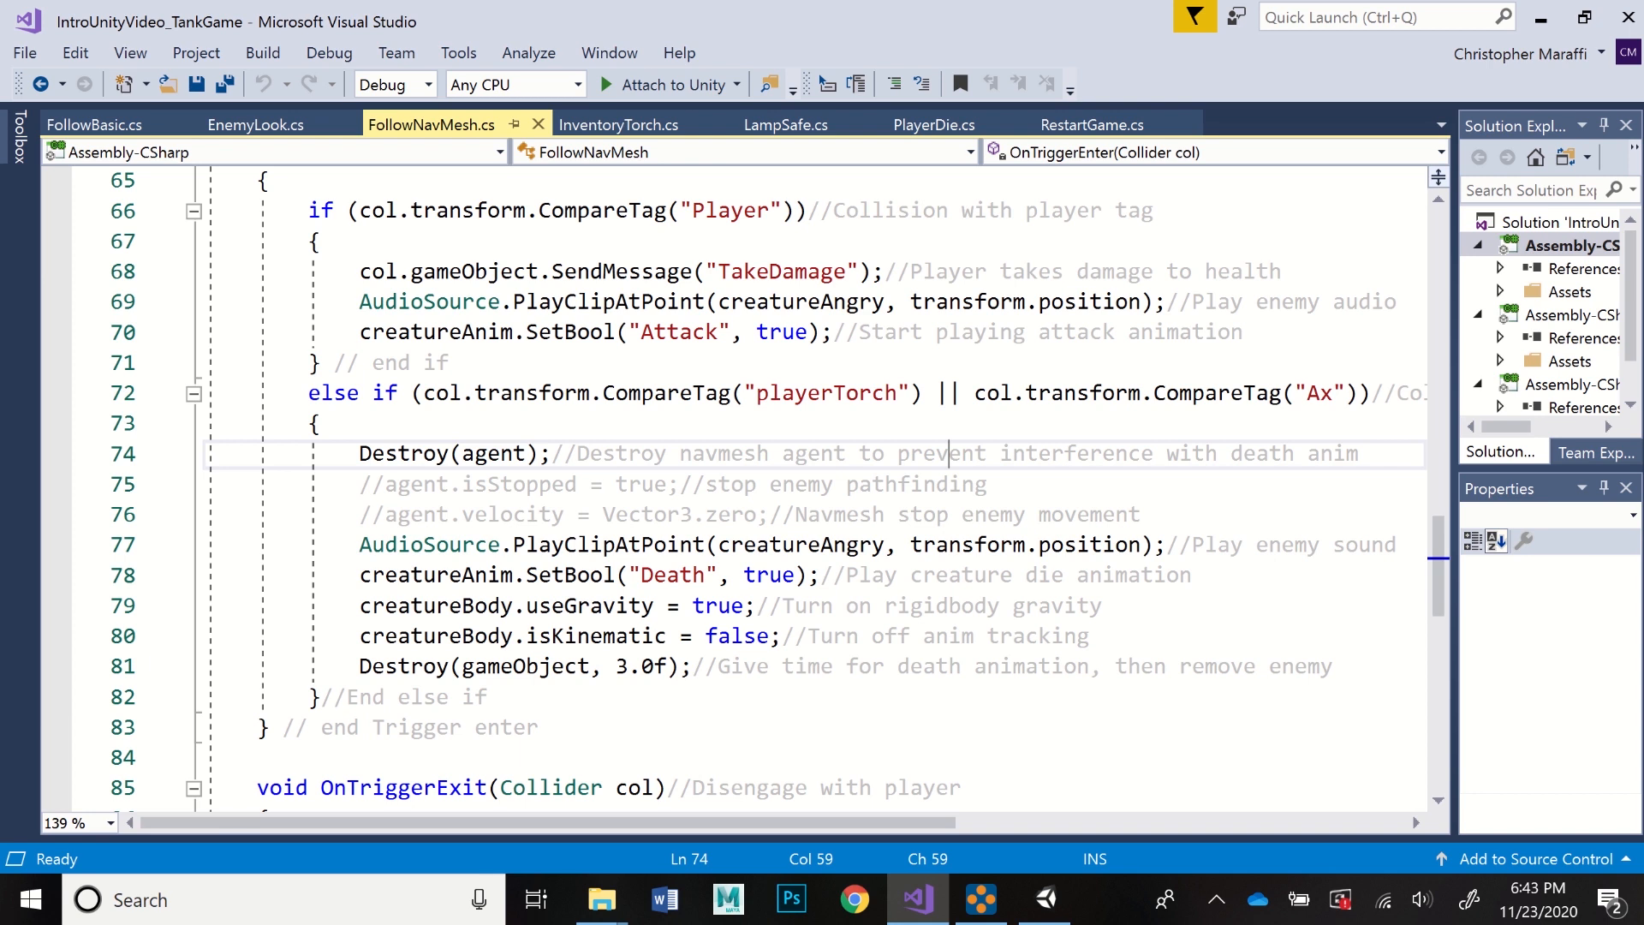
pyautogui.click(565, 454)
pyautogui.click(821, 575)
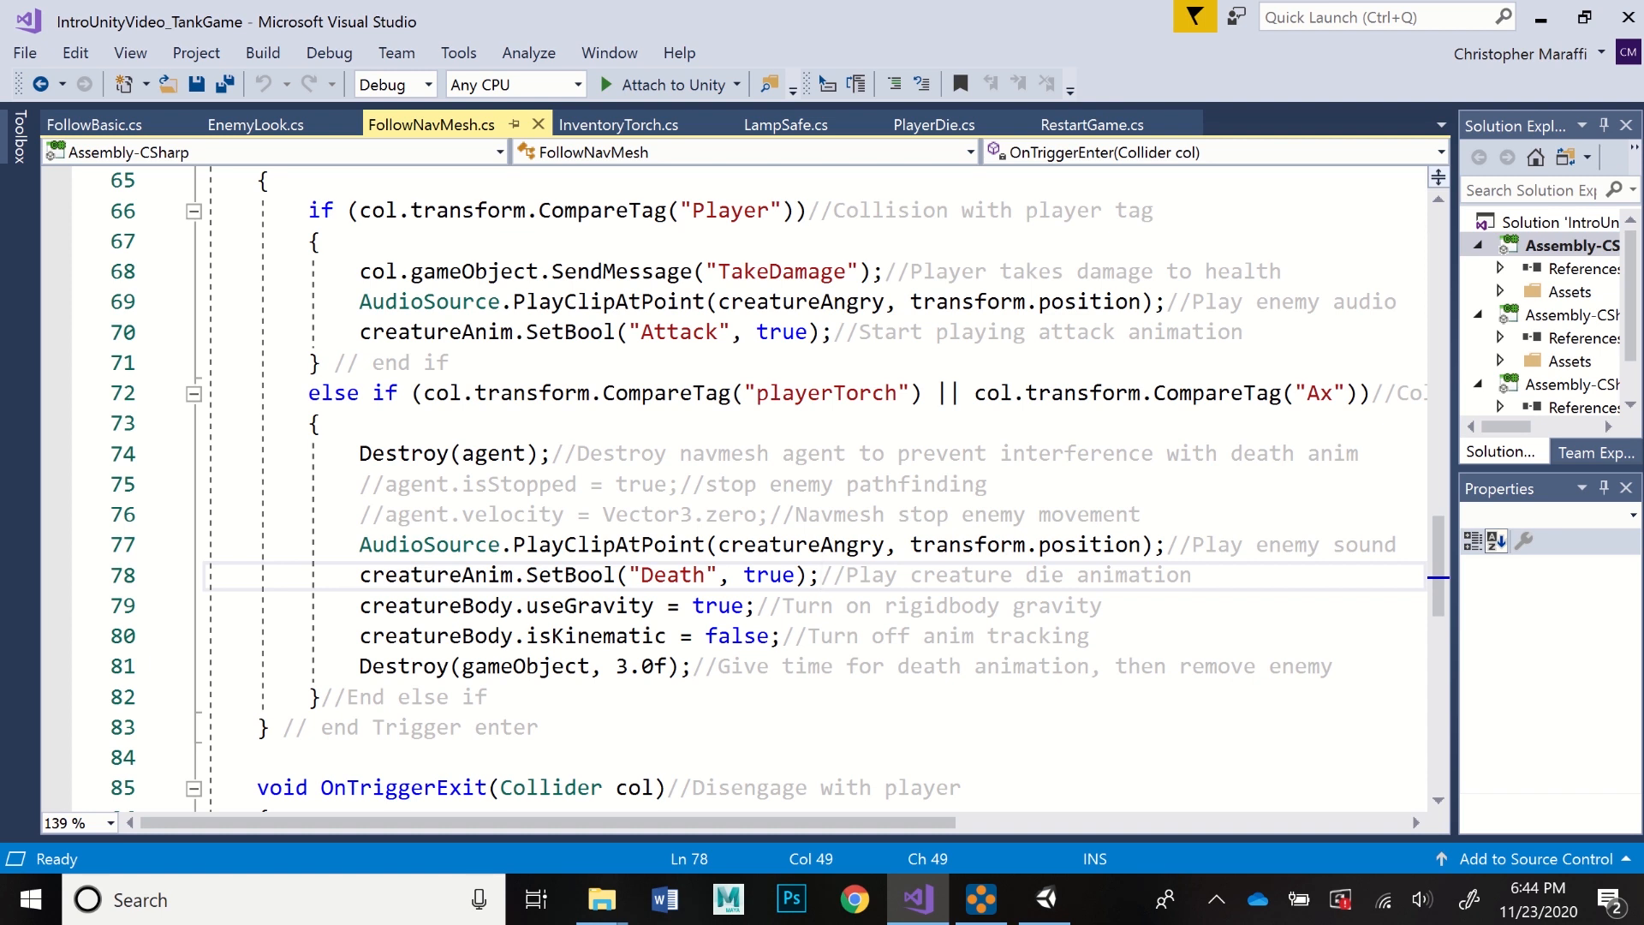
pyautogui.click(756, 607)
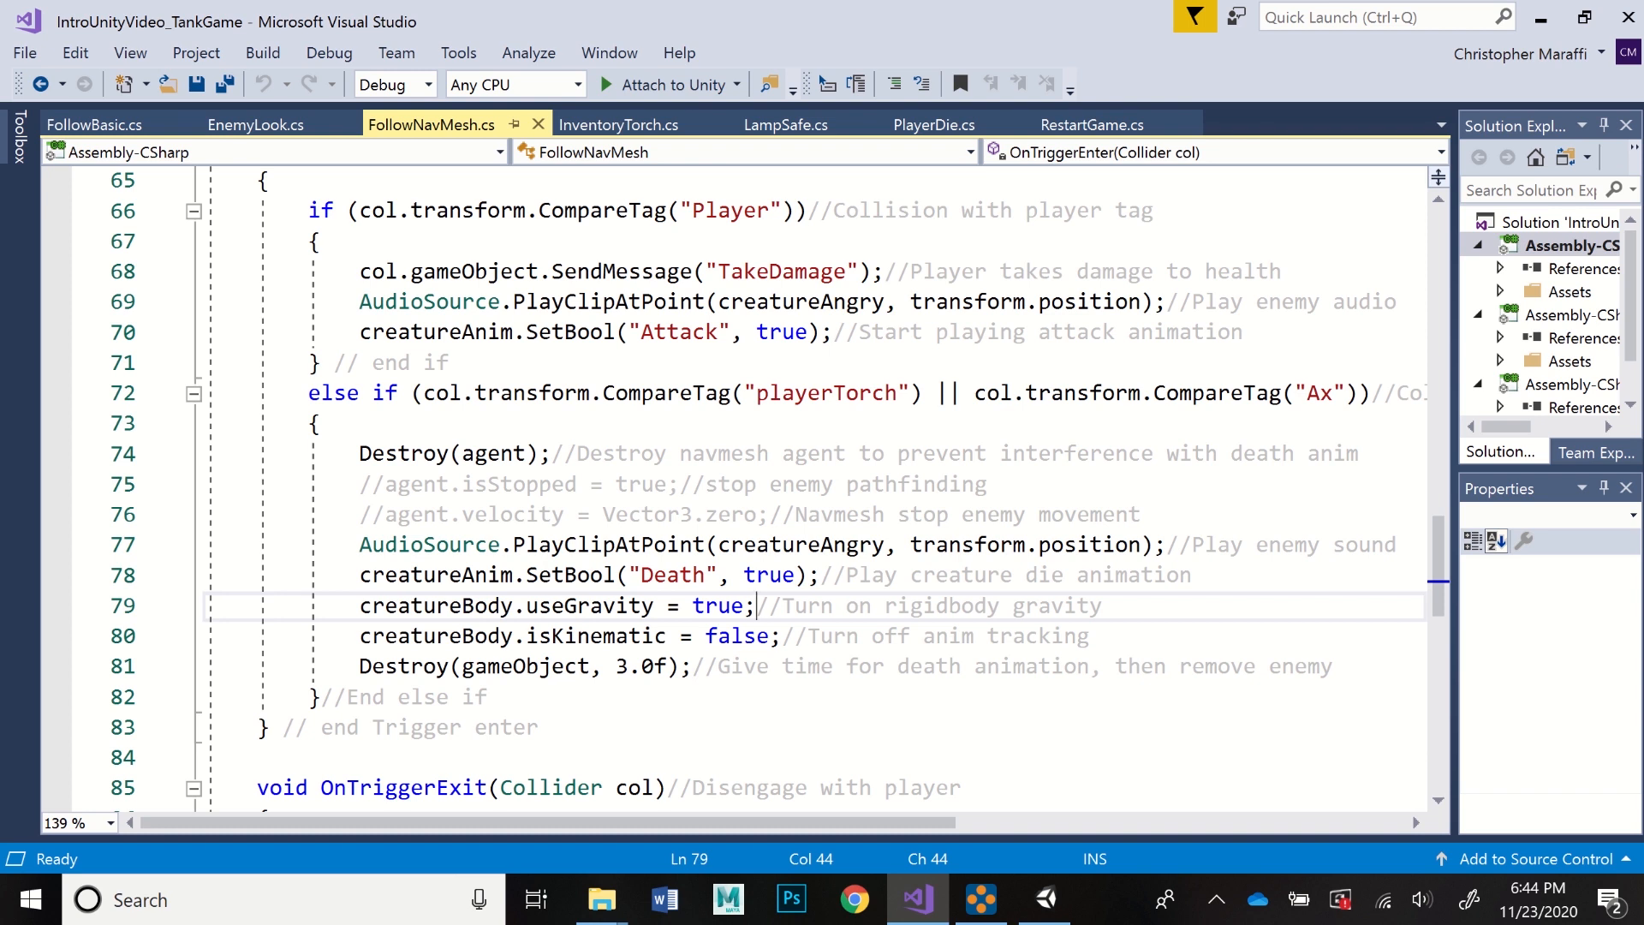
pyautogui.click(796, 637)
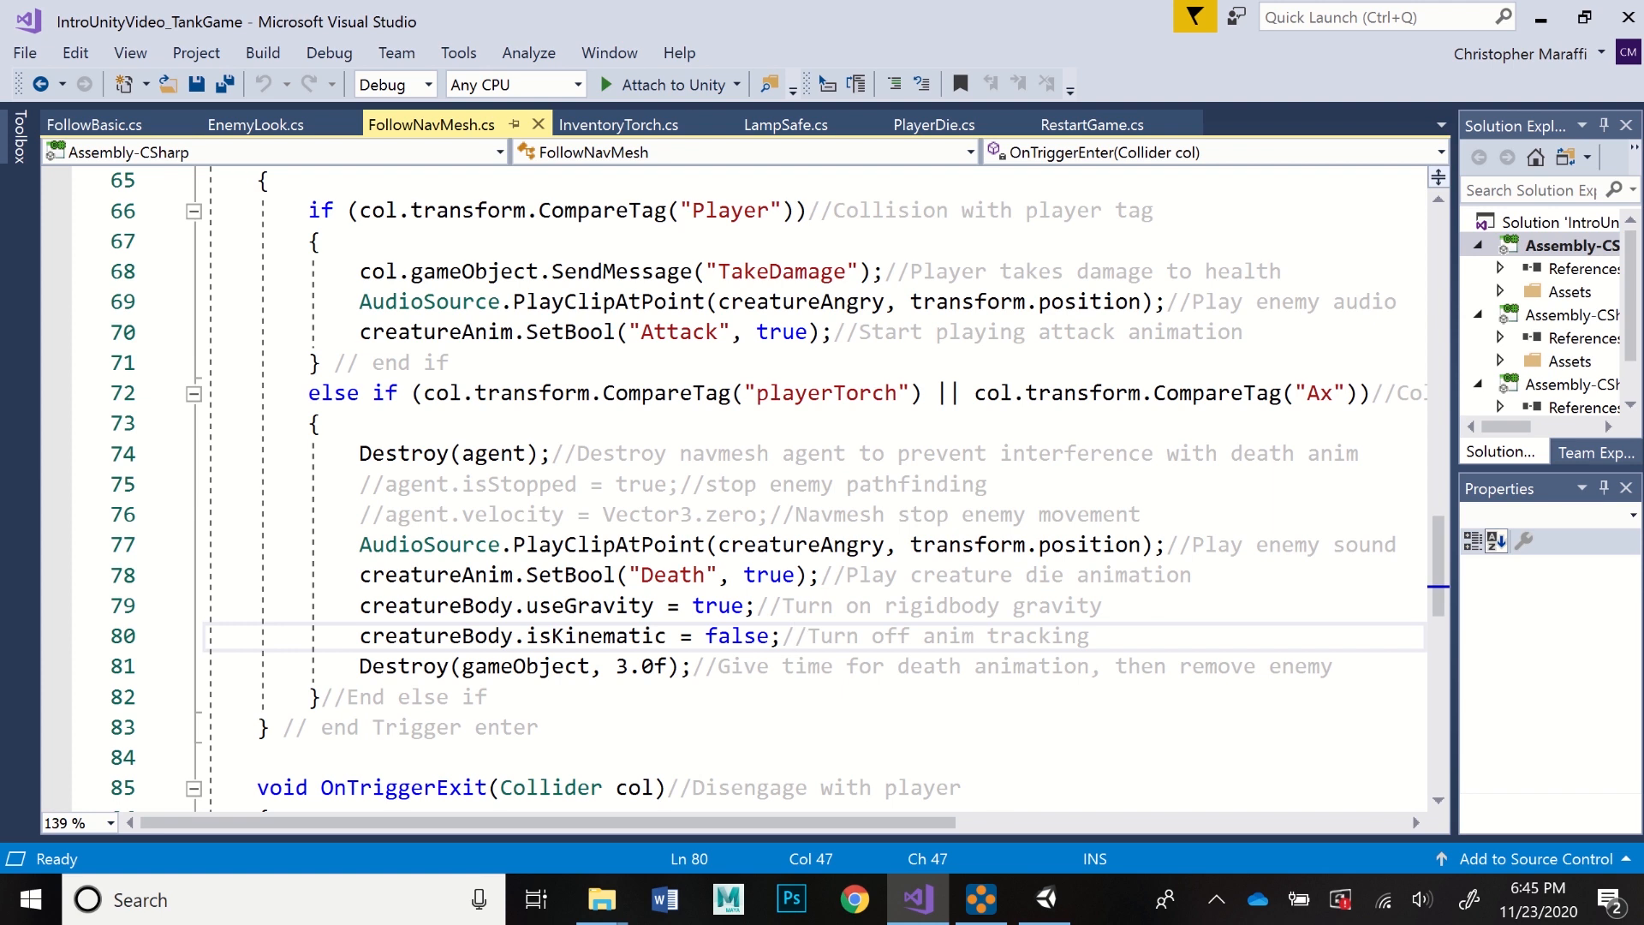
pyautogui.click(706, 666)
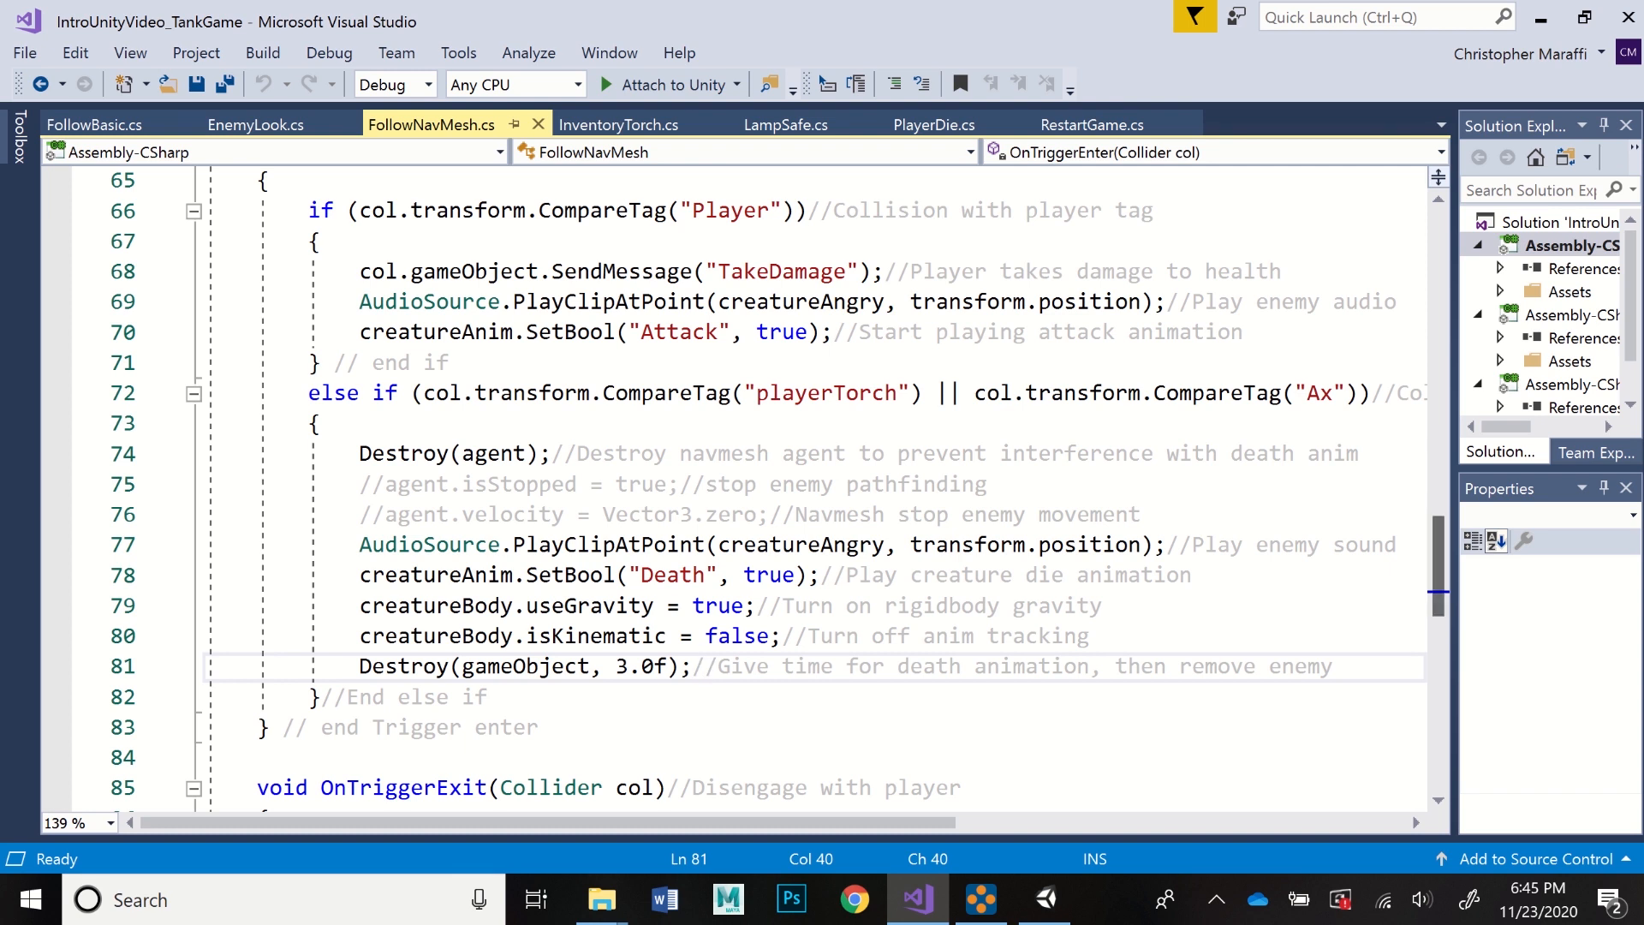
# - Review OnTriggerExit, where the Attack Bool is set to false when the Player leaves the creature's trigger
pyautogui.scroll(-3, 1439, 565)
pyautogui.scroll(-5, 1438, 565)
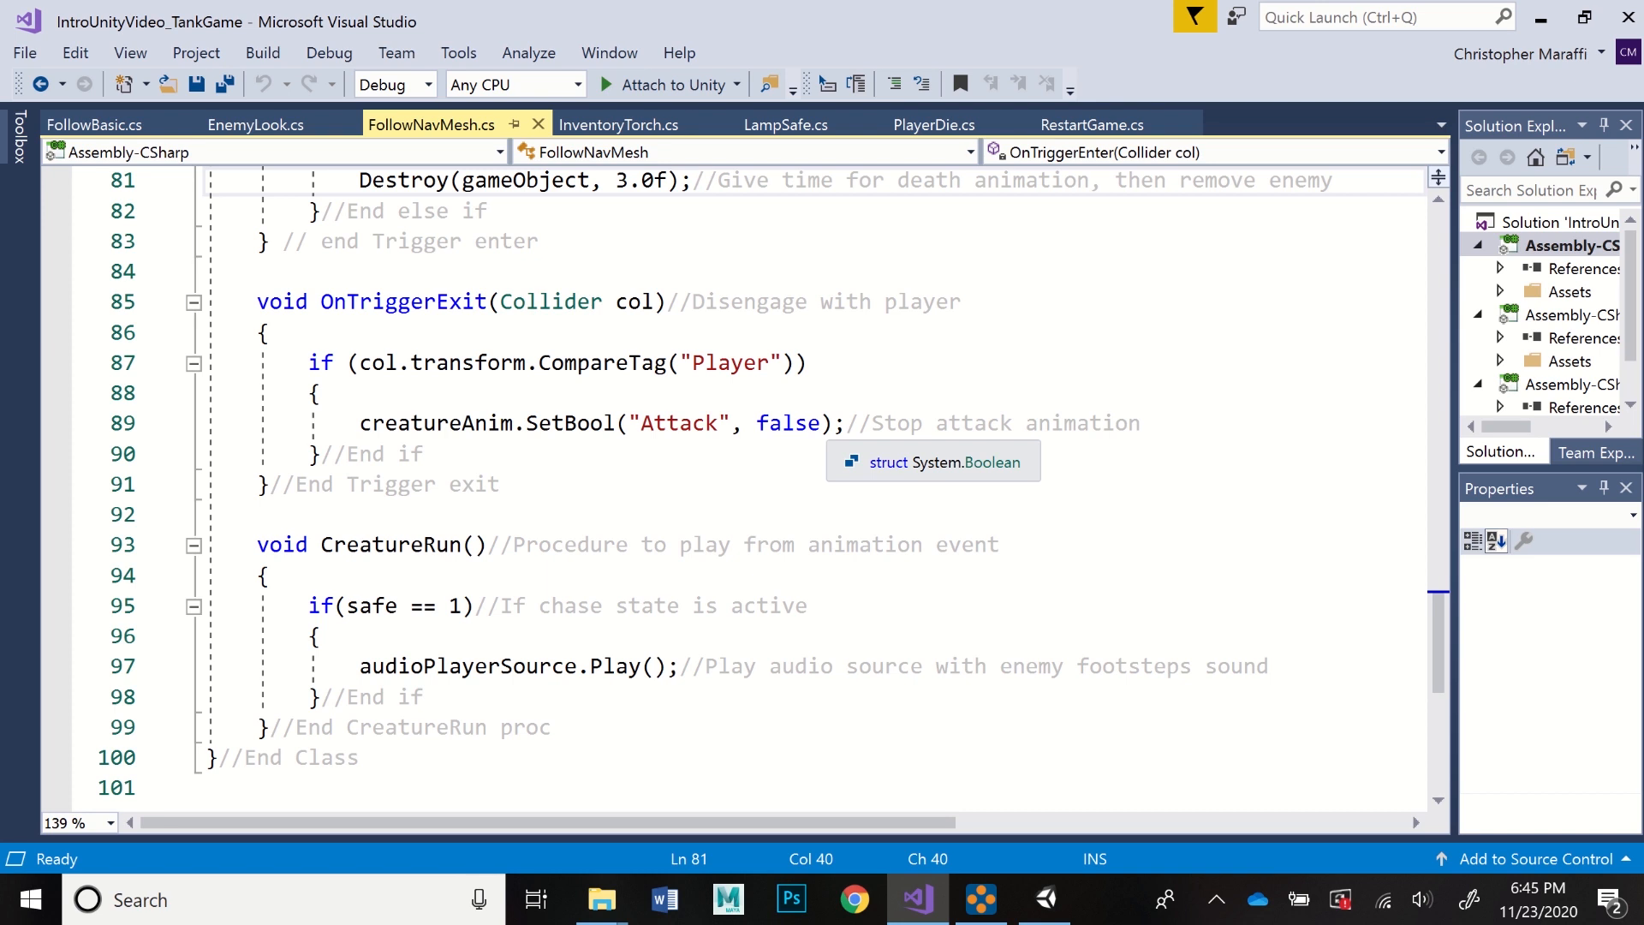
pyautogui.click(846, 423)
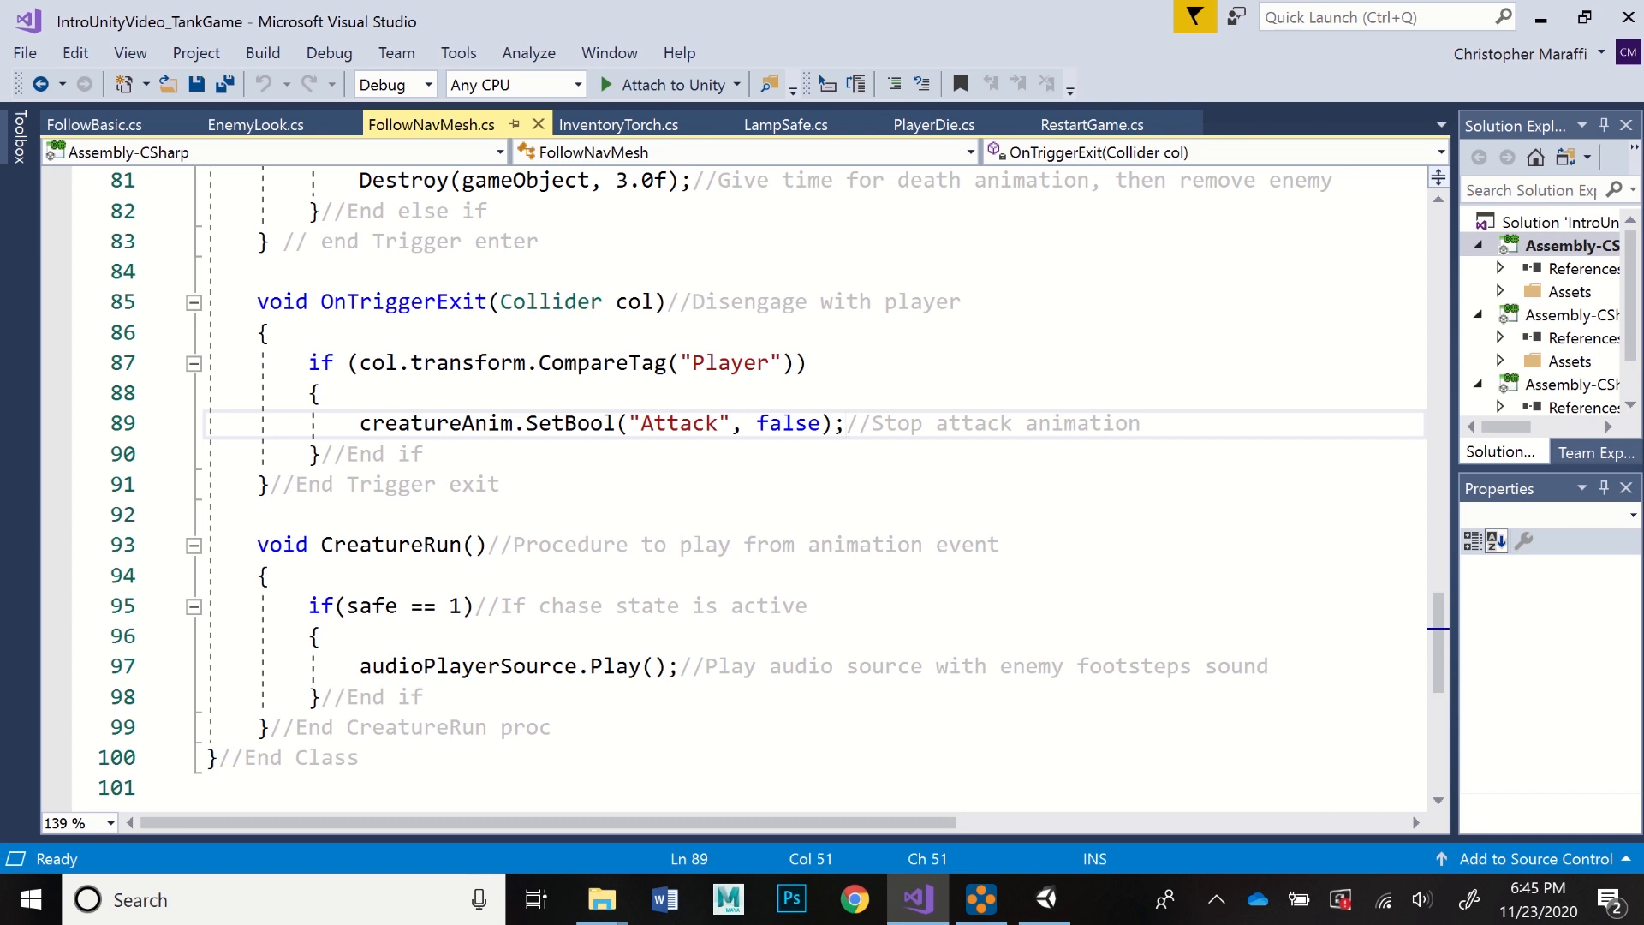
pyautogui.click(578, 544)
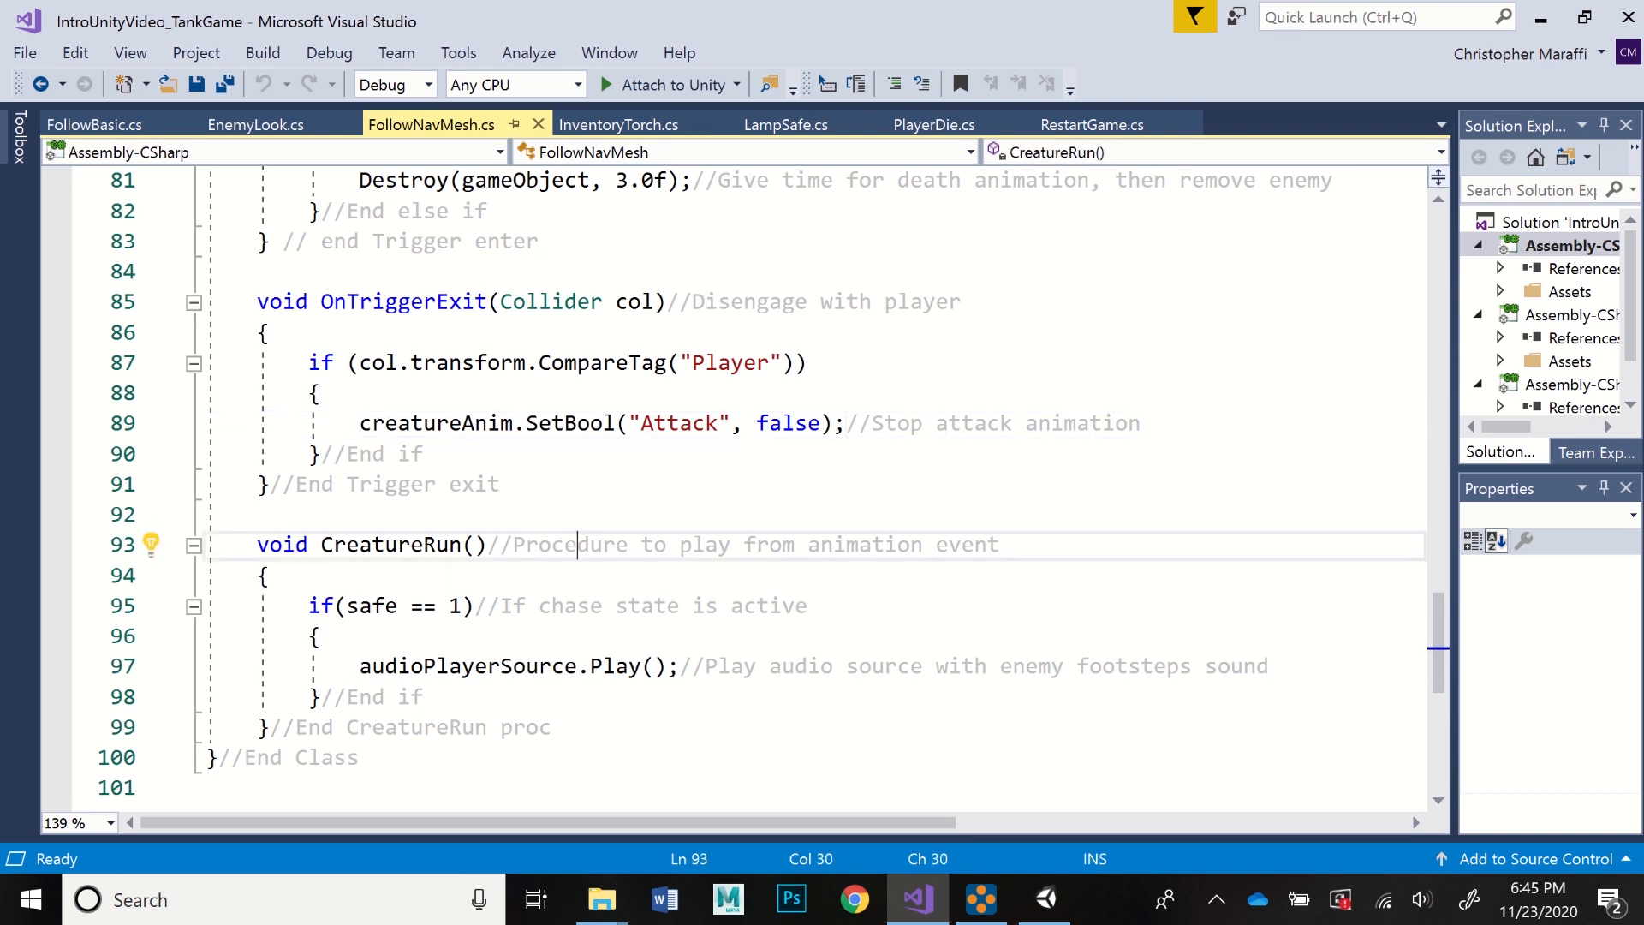
pyautogui.click(859, 423)
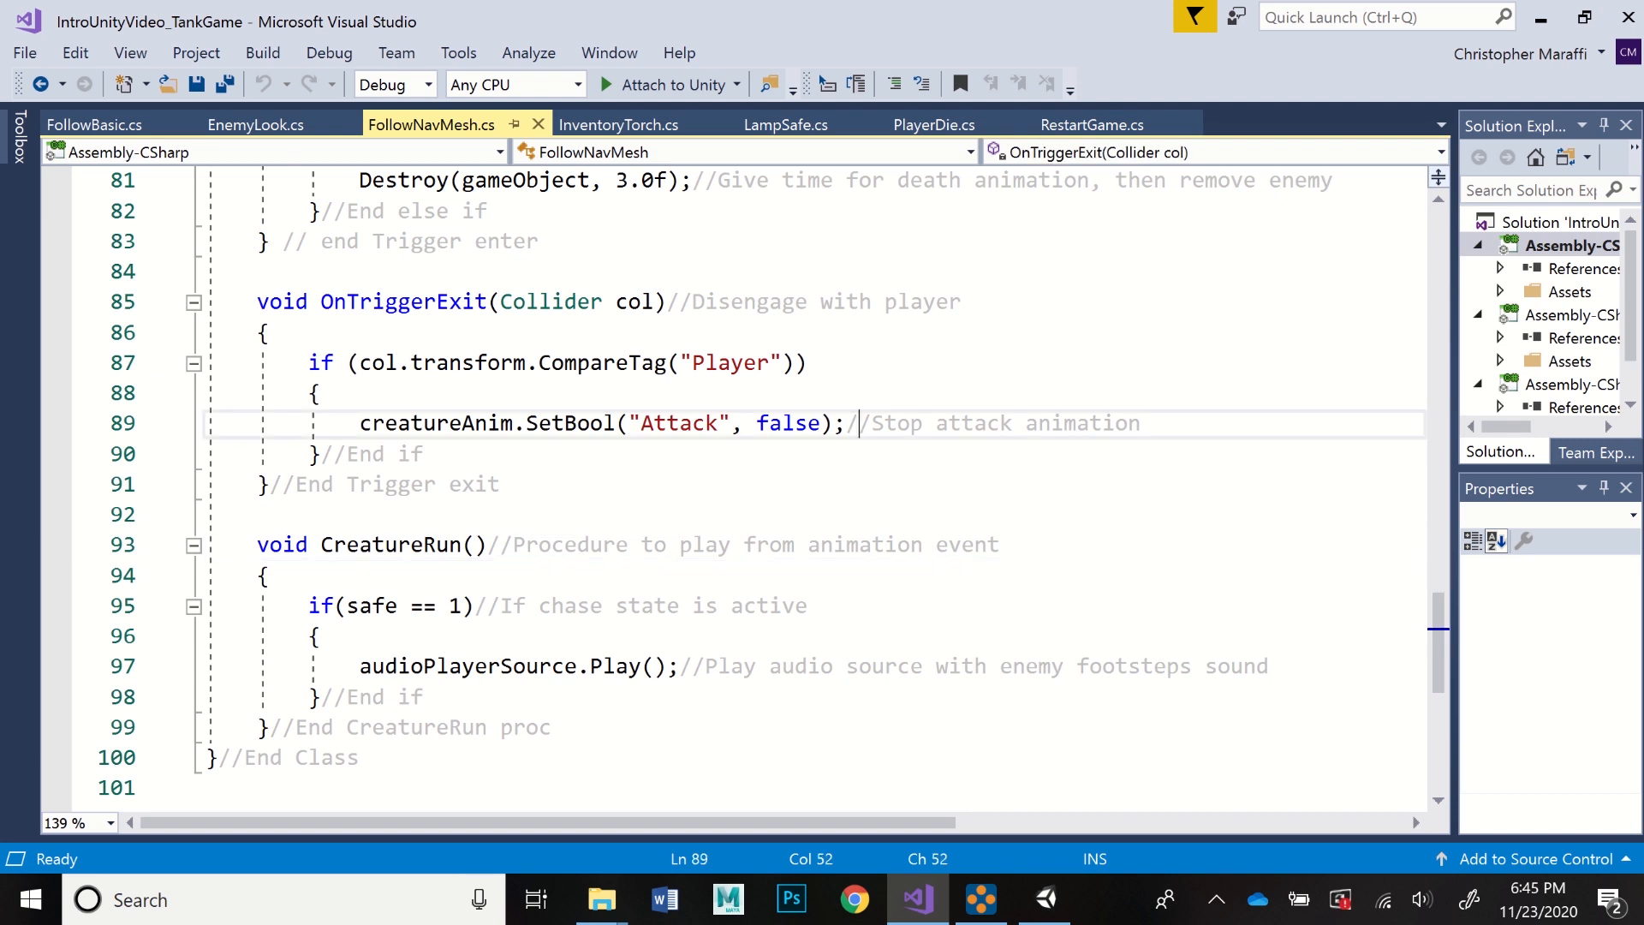
# - Examine the CreatureRun procedure, covering its safe == 1 check and the audioPlayerSource.Play call for enemy footsteps
pyautogui.scroll(-1, 736, 488)
pyautogui.click(602, 454)
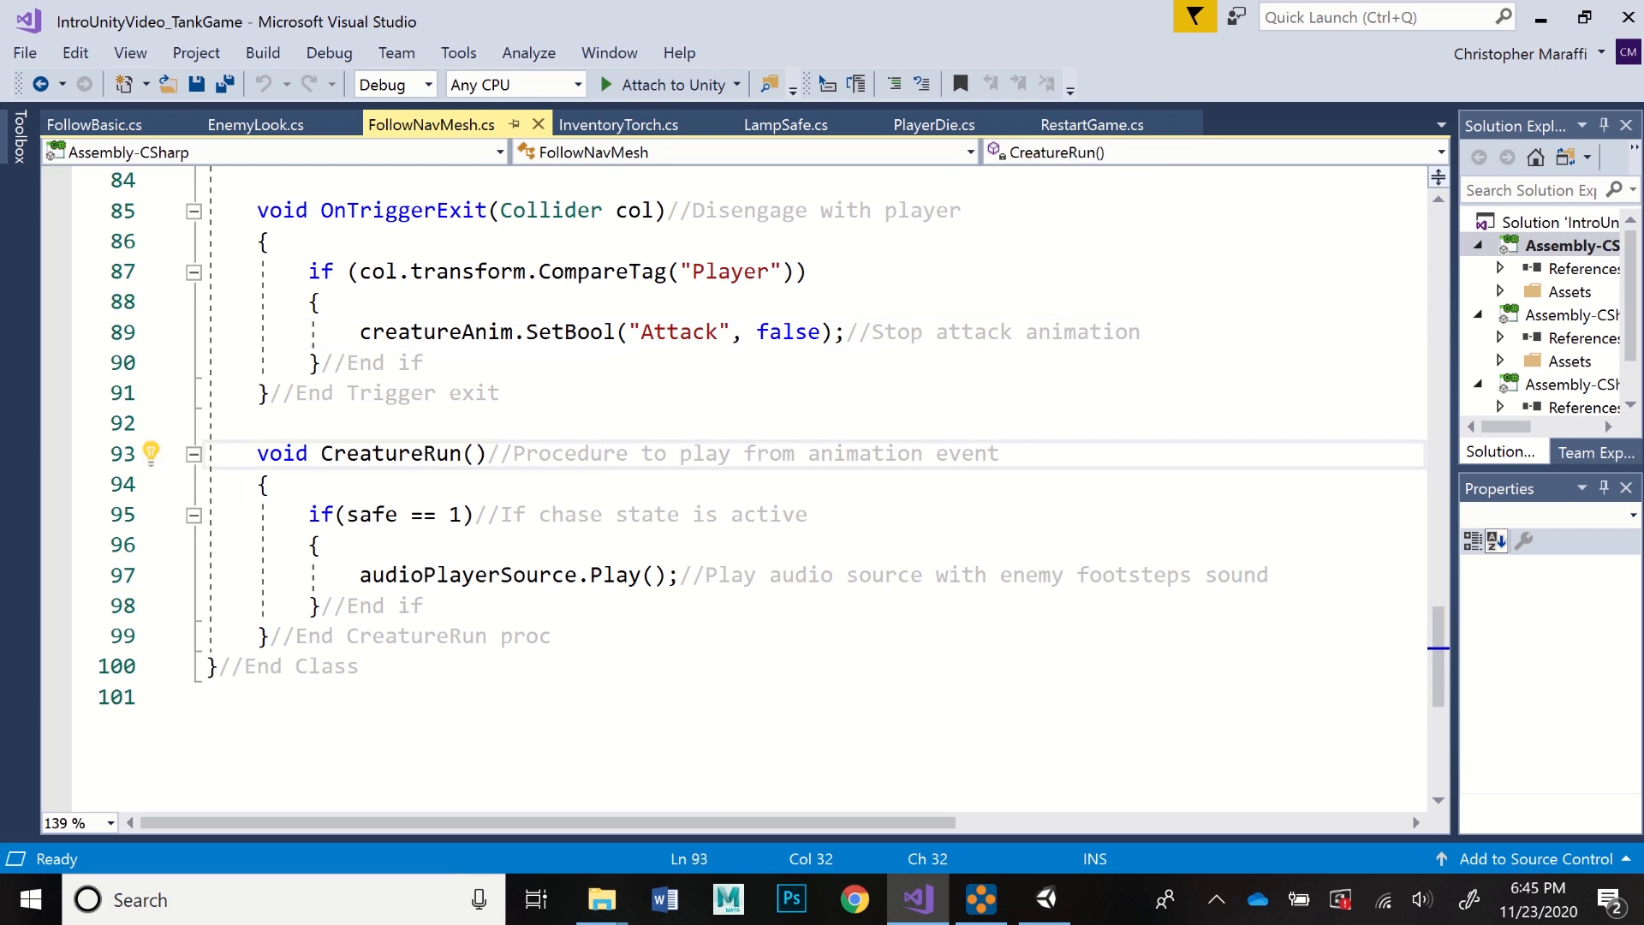
pyautogui.click(705, 576)
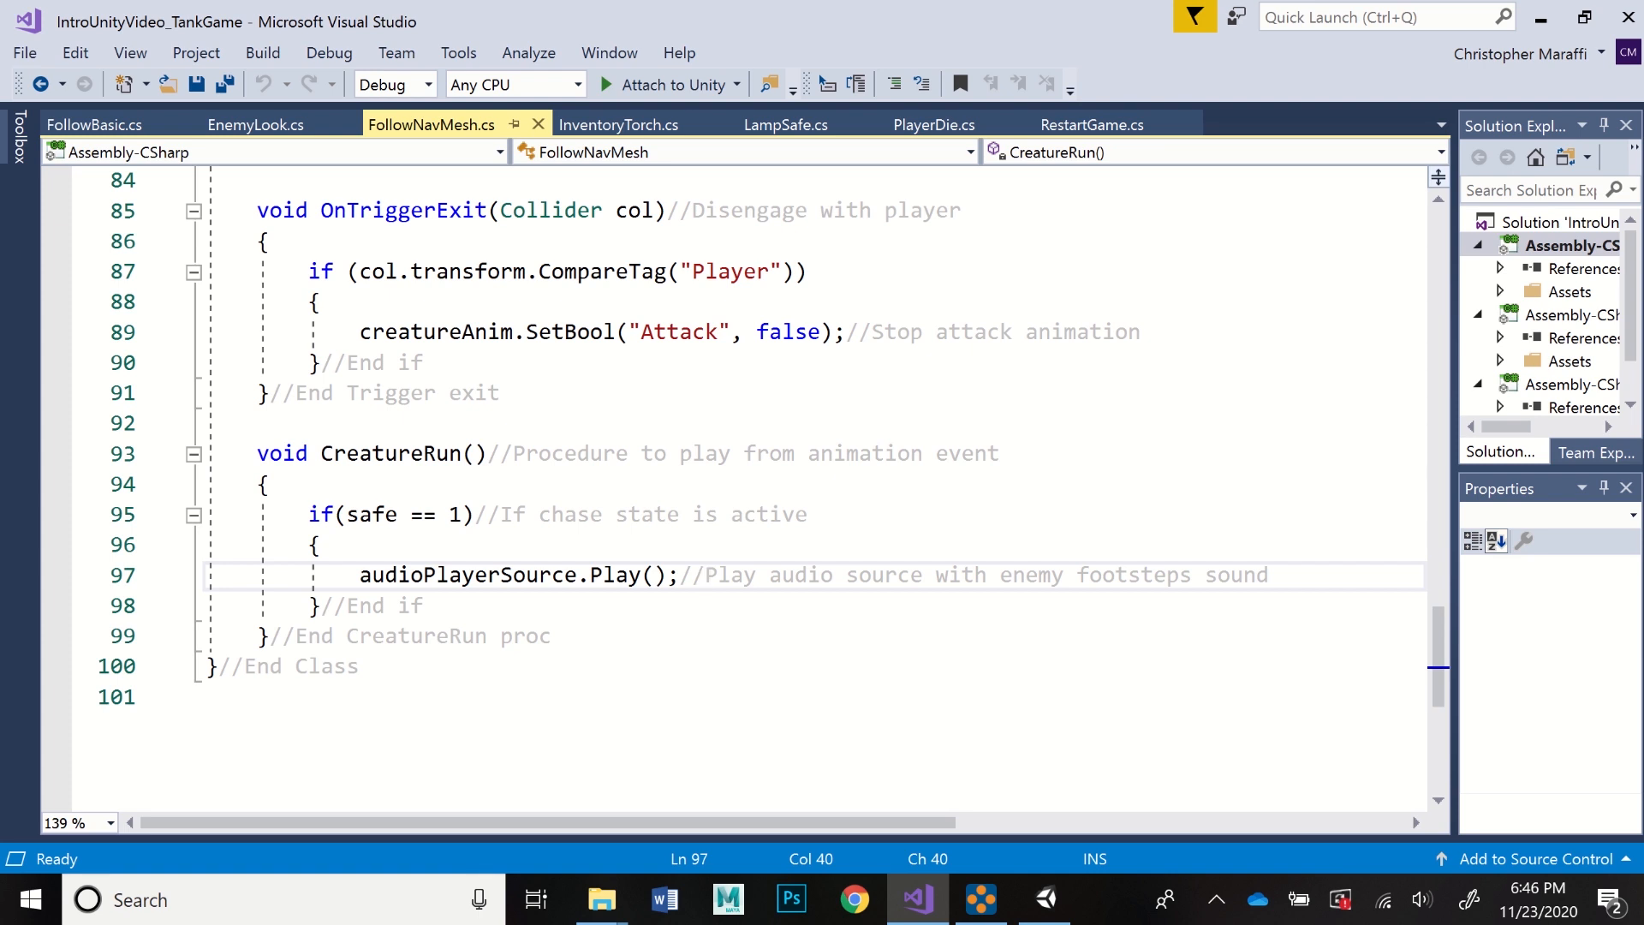
pyautogui.click(540, 515)
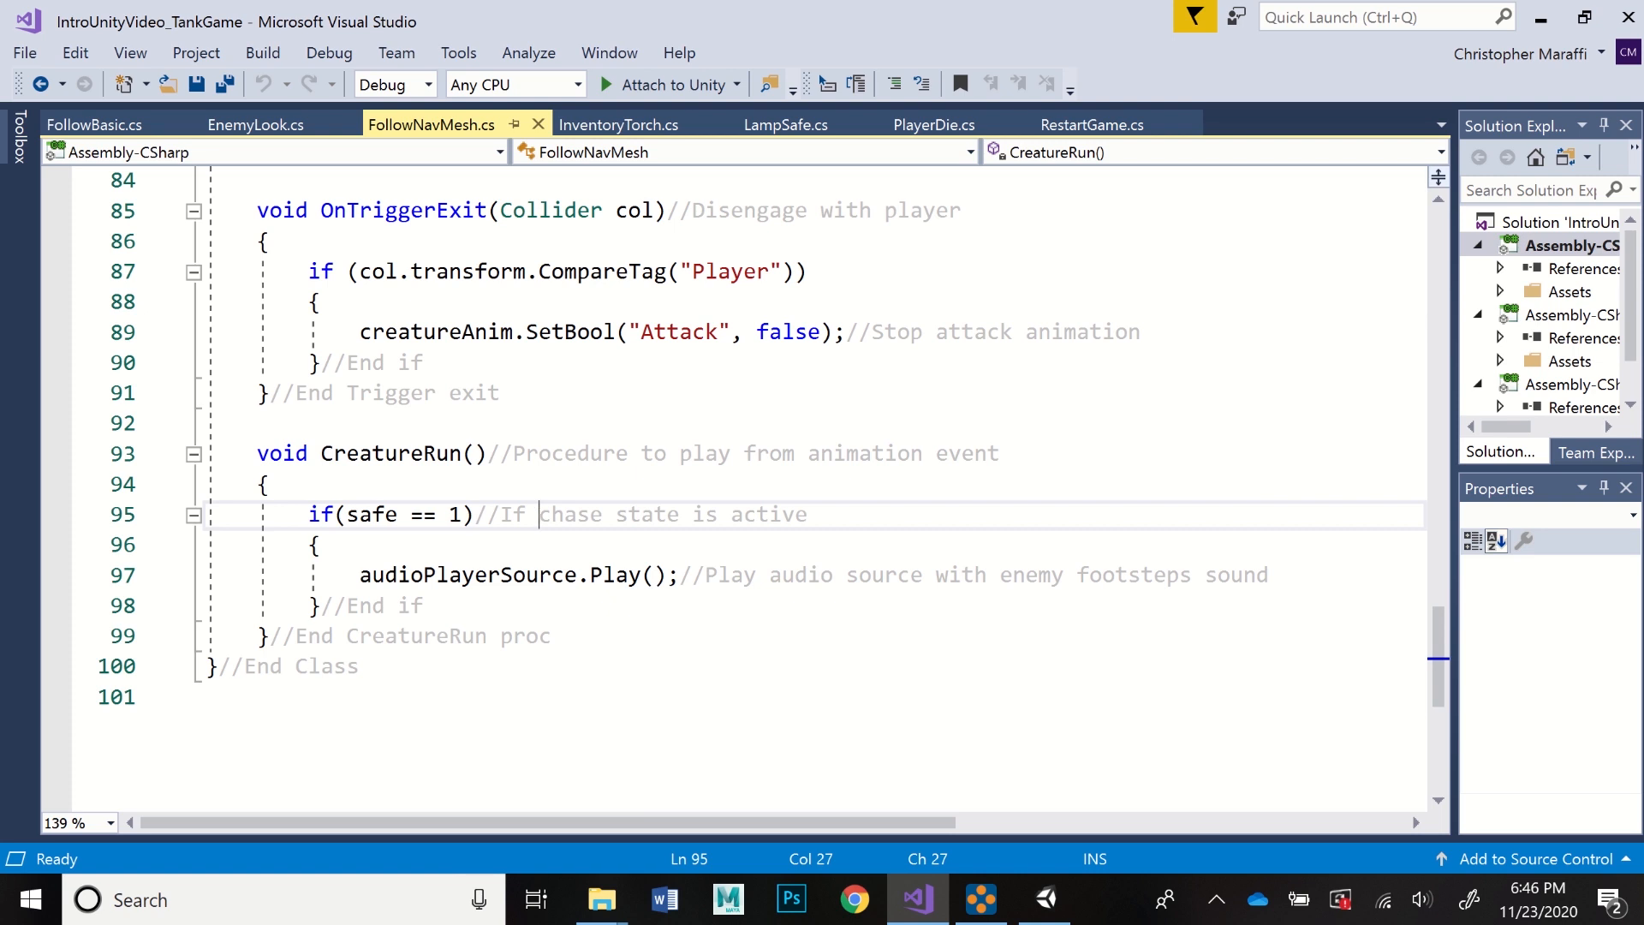
# - Switch to Unity, check Creature1's Audio Source, and find the Run clip among the Creature folder's imported animations
pyautogui.click(1046, 899)
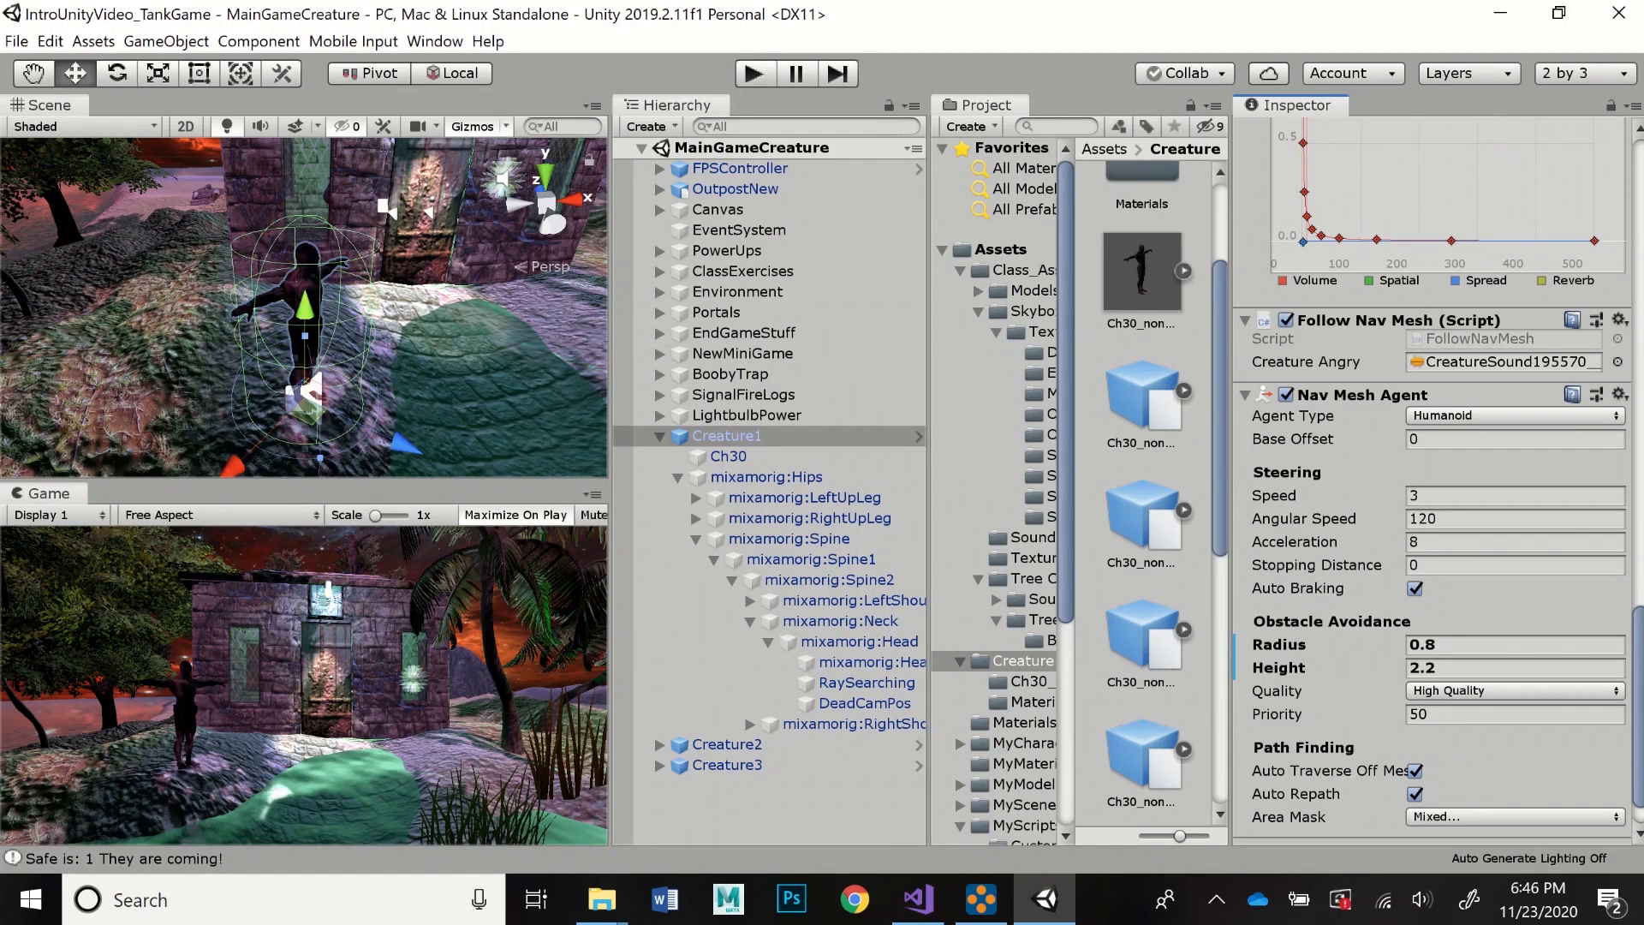
pyautogui.scroll(12, 1432, 481)
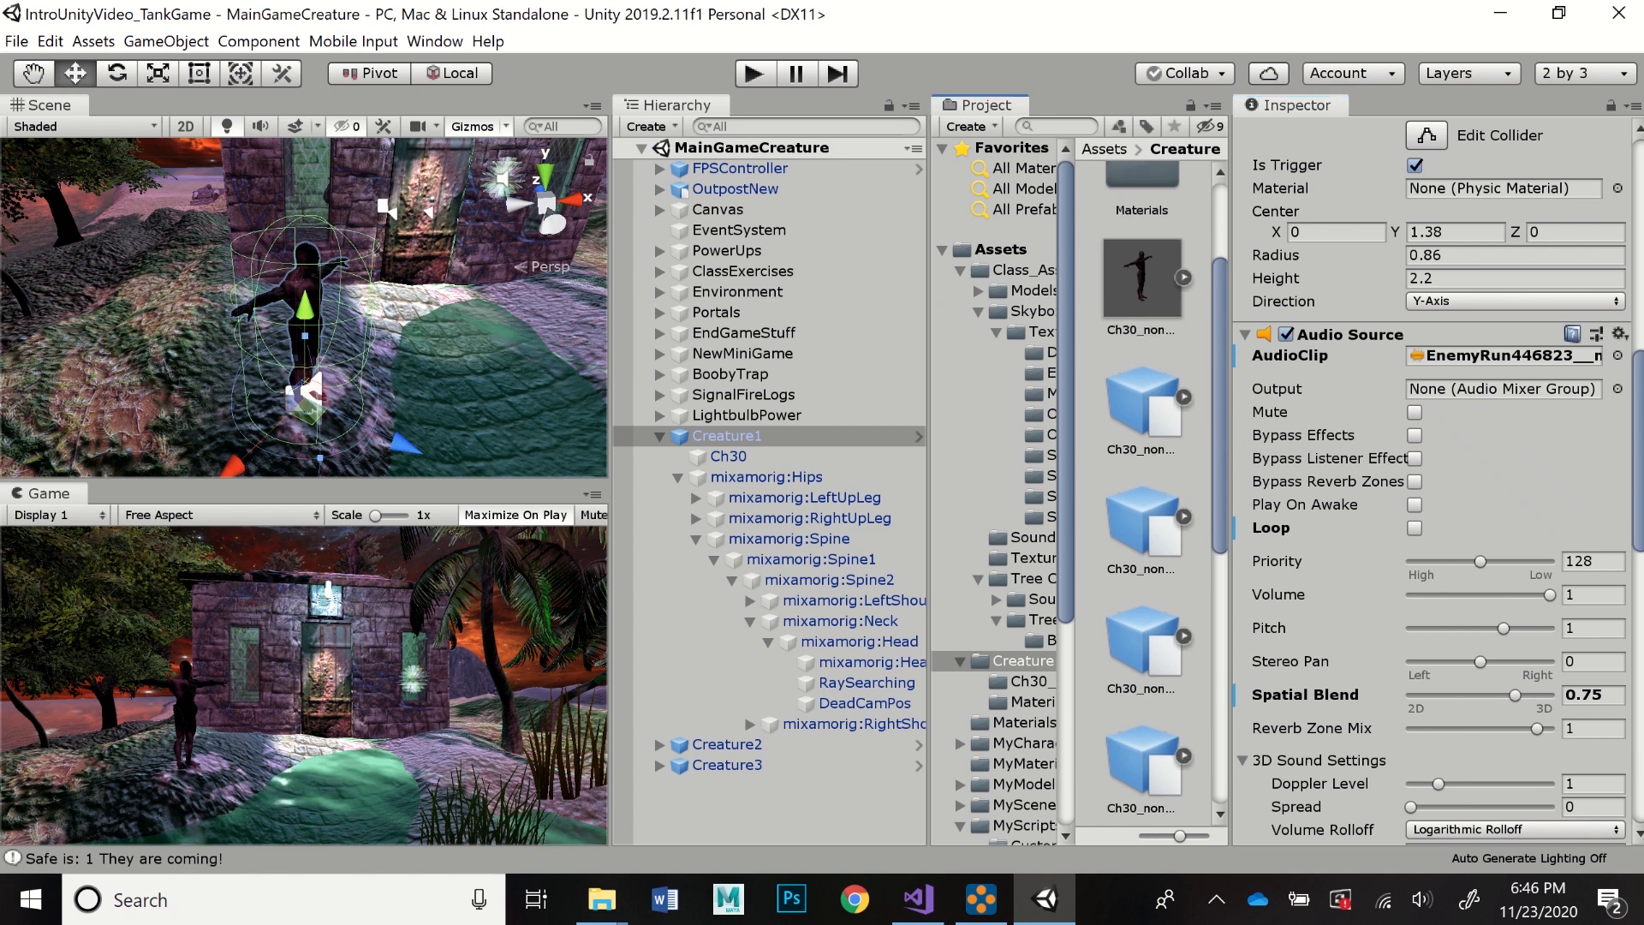
pyautogui.click(1142, 402)
pyautogui.moveTo(1637, 625); pyautogui.dragTo(1637, 599)
pyautogui.scroll(8, 1438, 480)
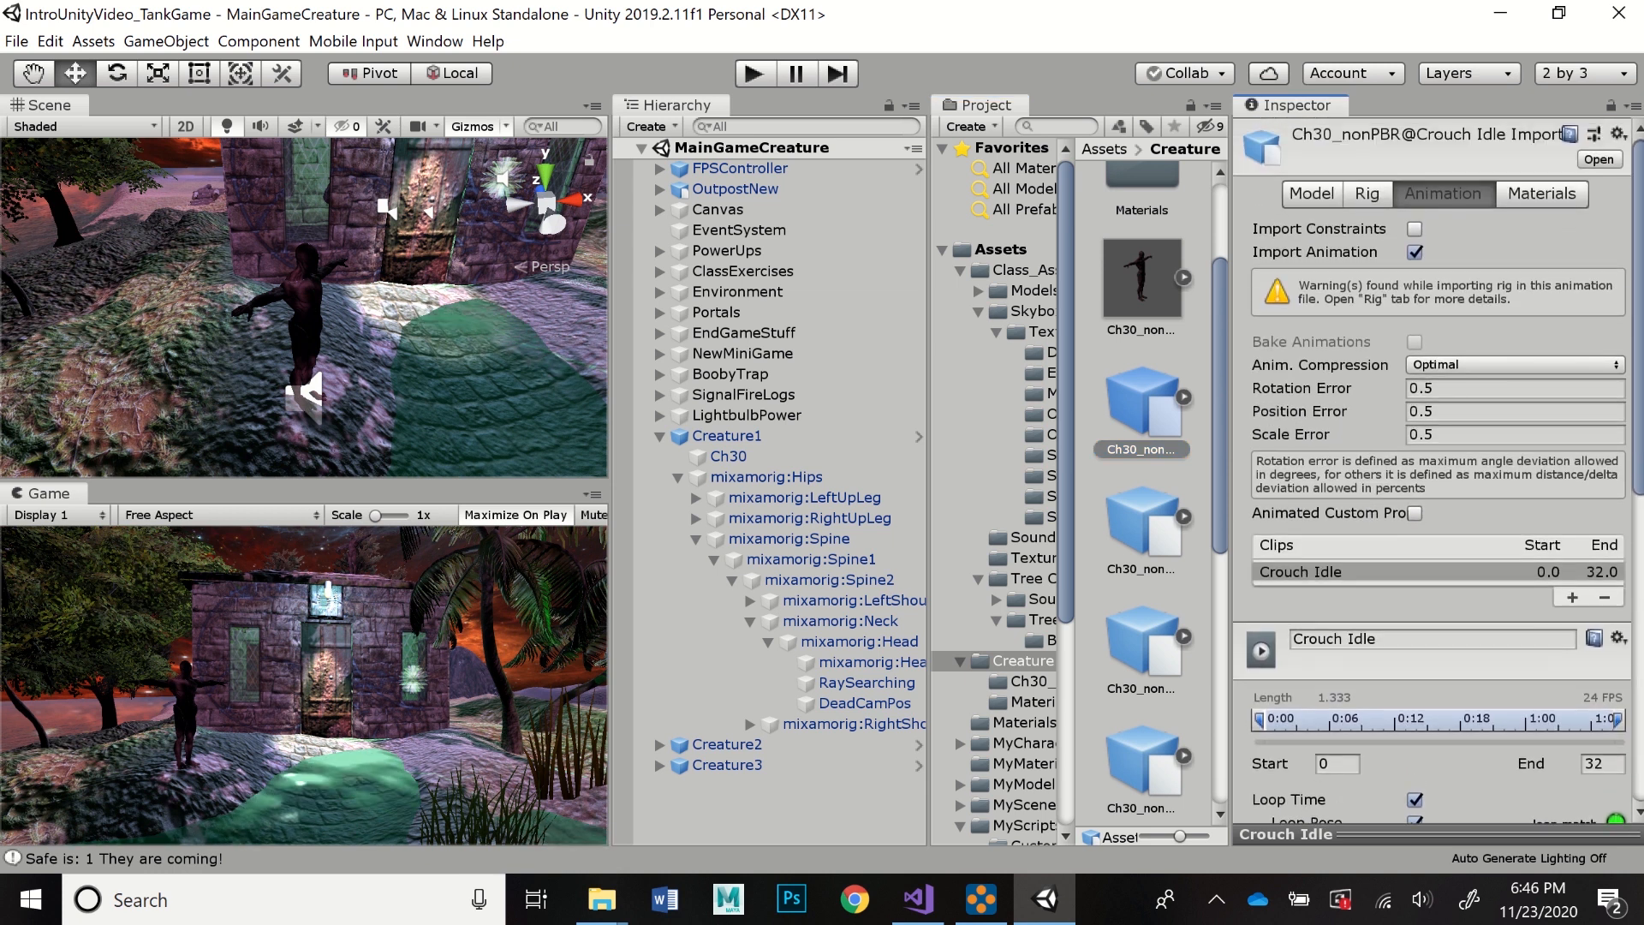
pyautogui.click(1142, 524)
pyautogui.click(1142, 644)
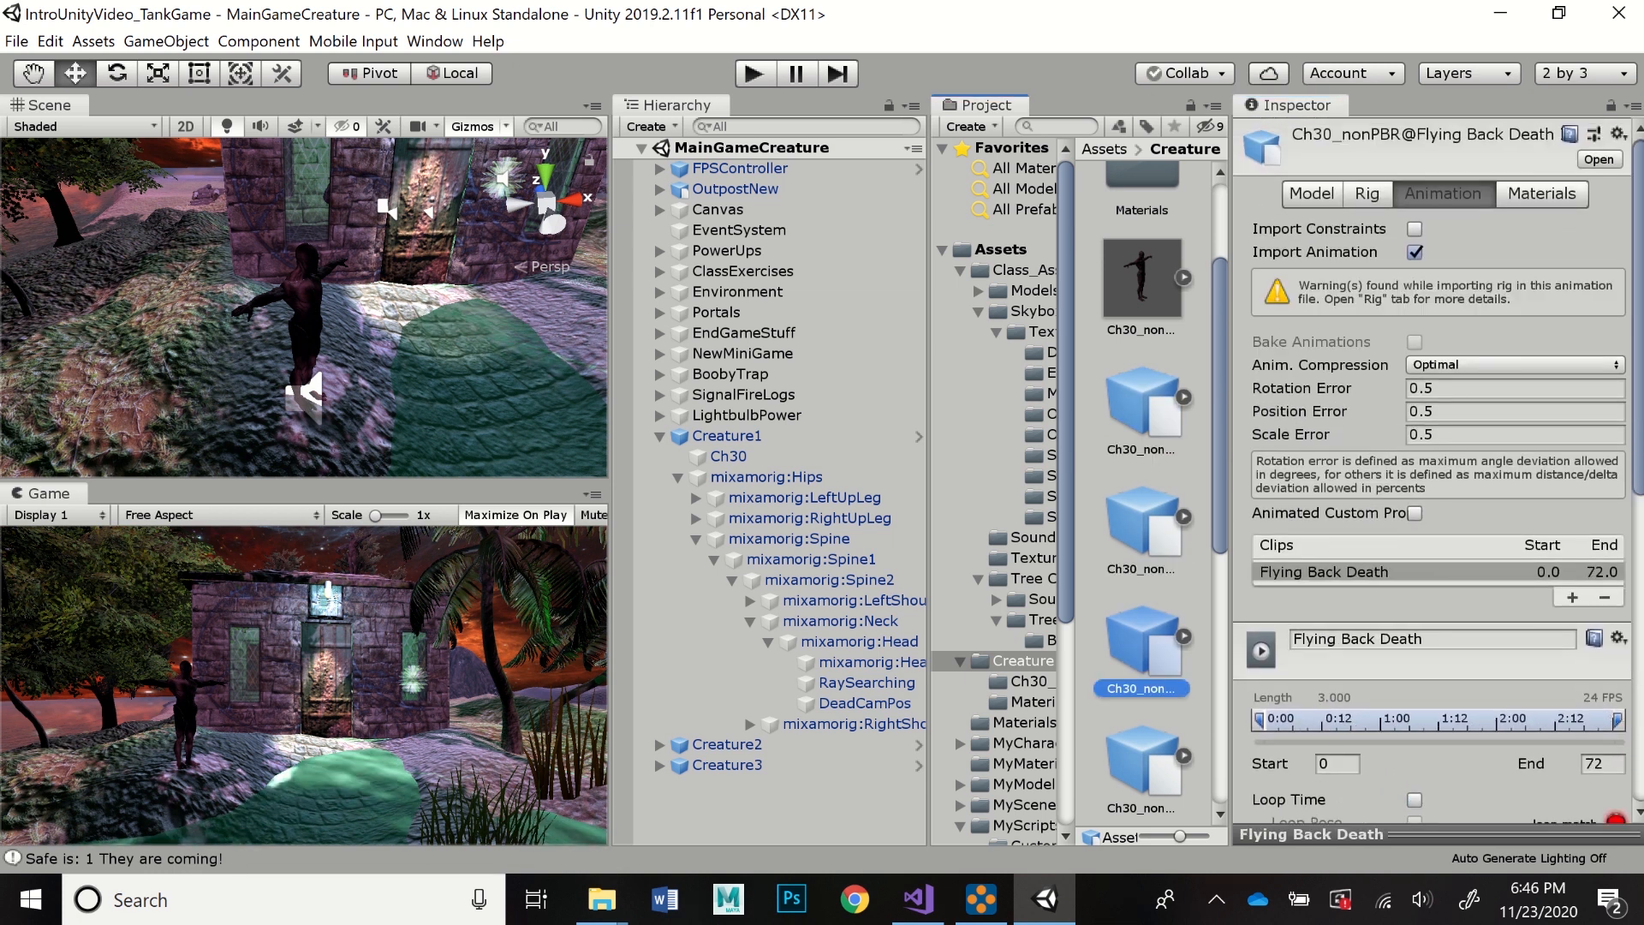
pyautogui.moveTo(1637, 342)
pyautogui.mouseDown()
pyautogui.moveTo(1637, 444)
pyautogui.moveTo(1637, 317)
pyautogui.mouseUp()
pyautogui.click(1142, 763)
pyautogui.moveTo(1219, 386); pyautogui.dragTo(1220, 548)
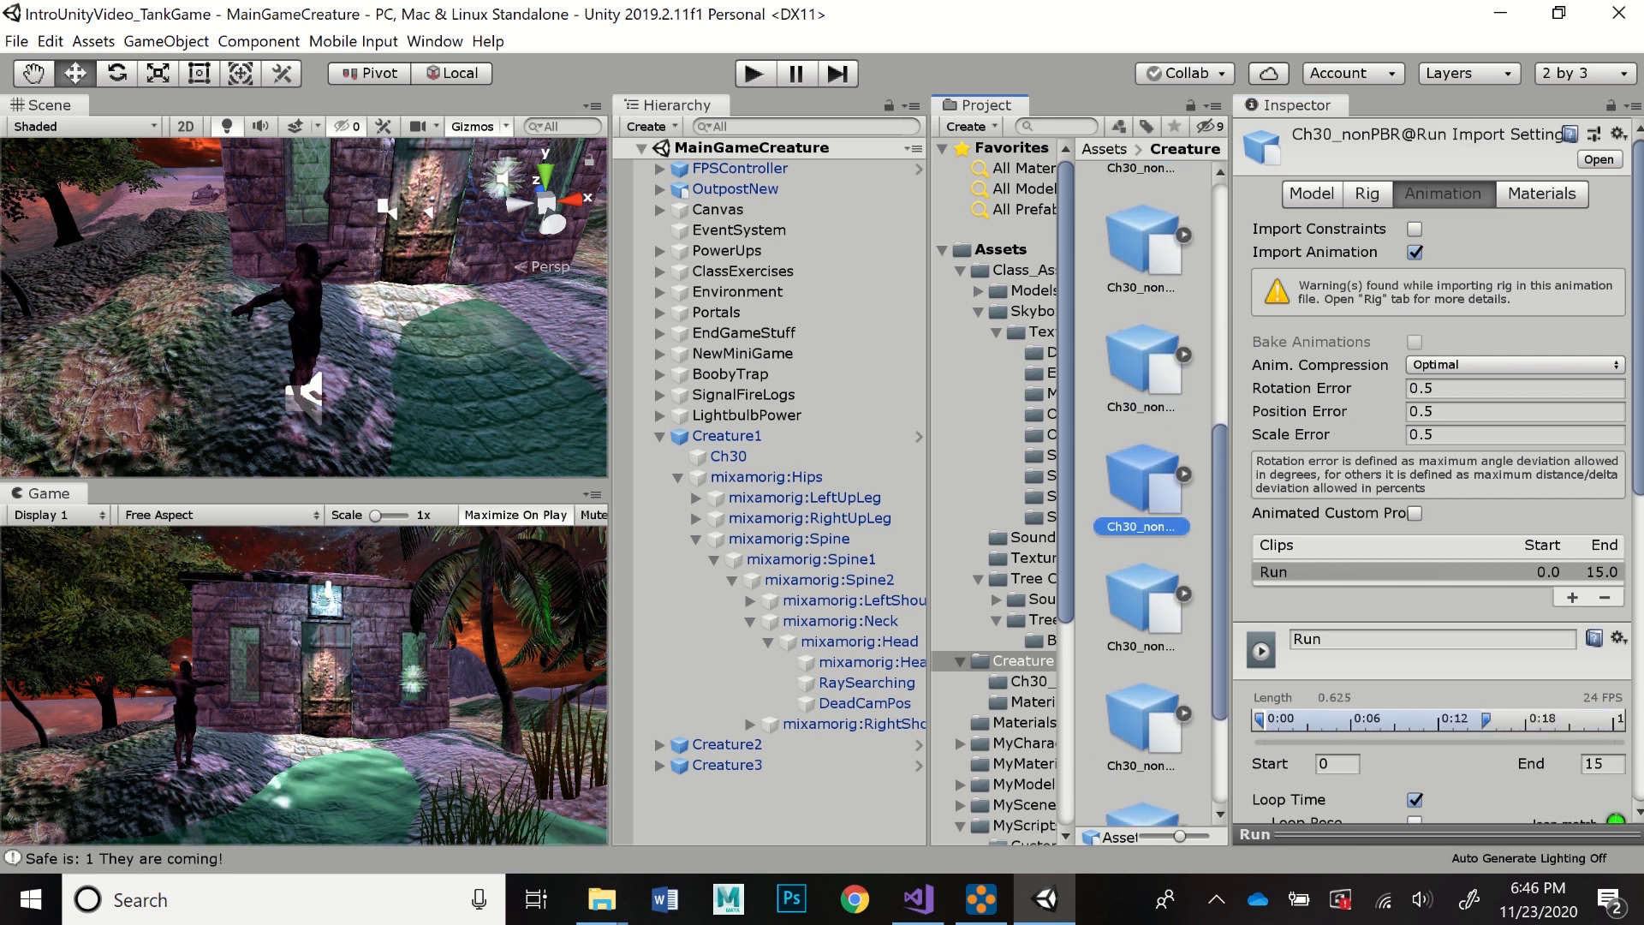
# - Expand the Run clip's Events section to examine its animation event timeline and Function field
pyautogui.moveTo(1637, 342); pyautogui.dragTo(1637, 648)
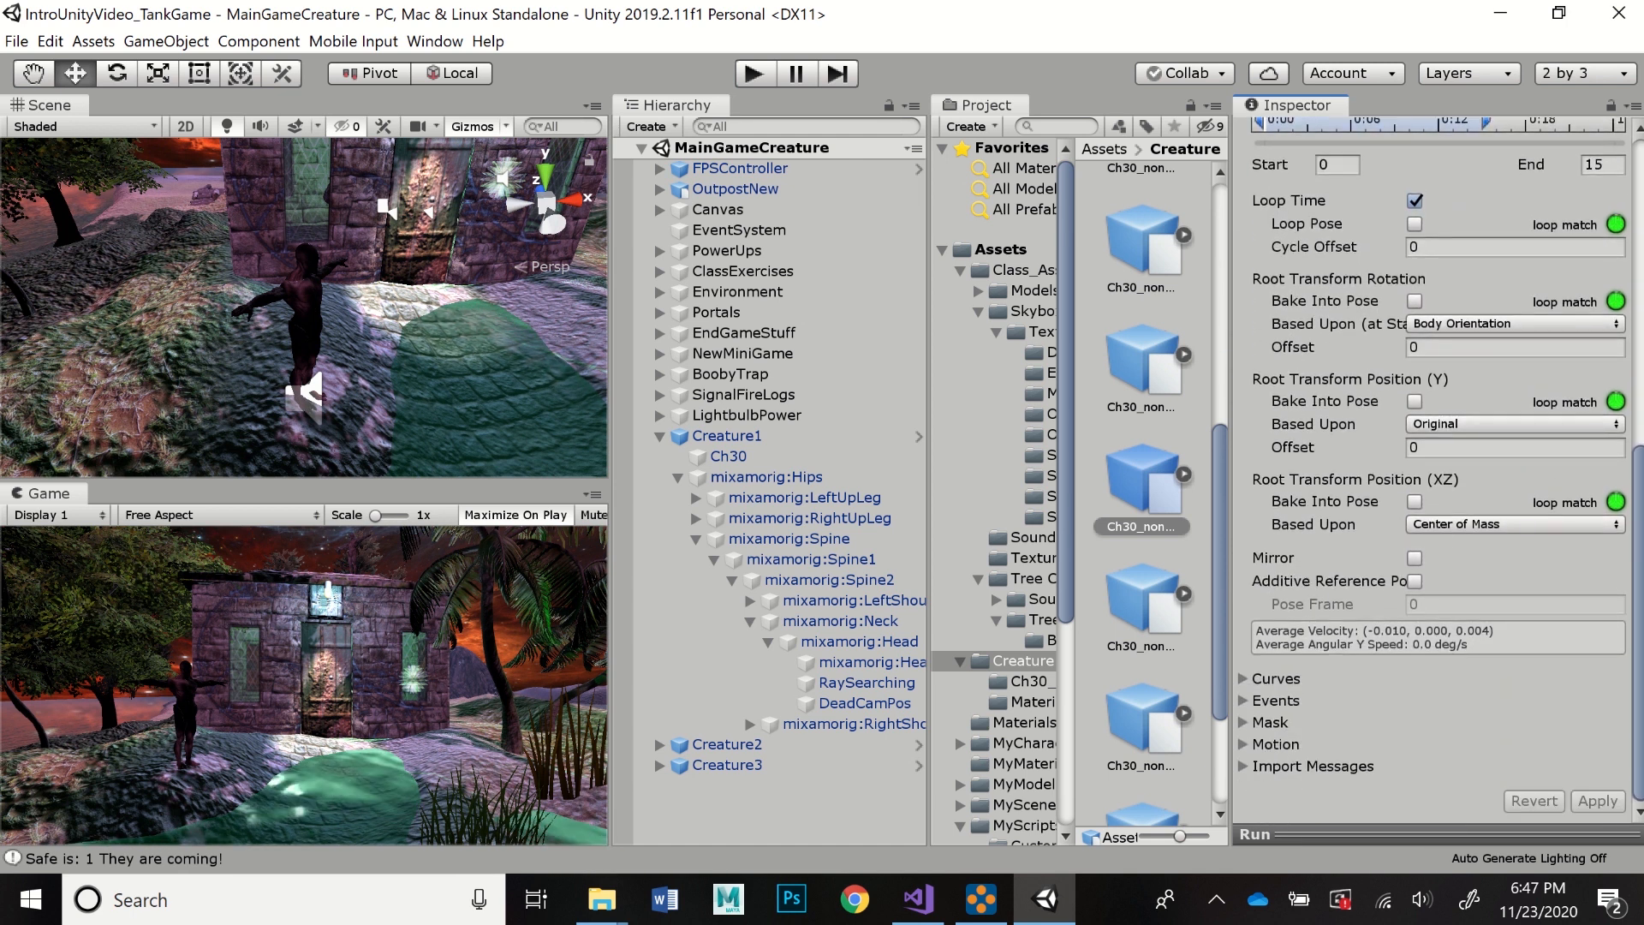
pyautogui.click(1244, 701)
pyautogui.moveTo(1637, 600); pyautogui.dragTo(1637, 676)
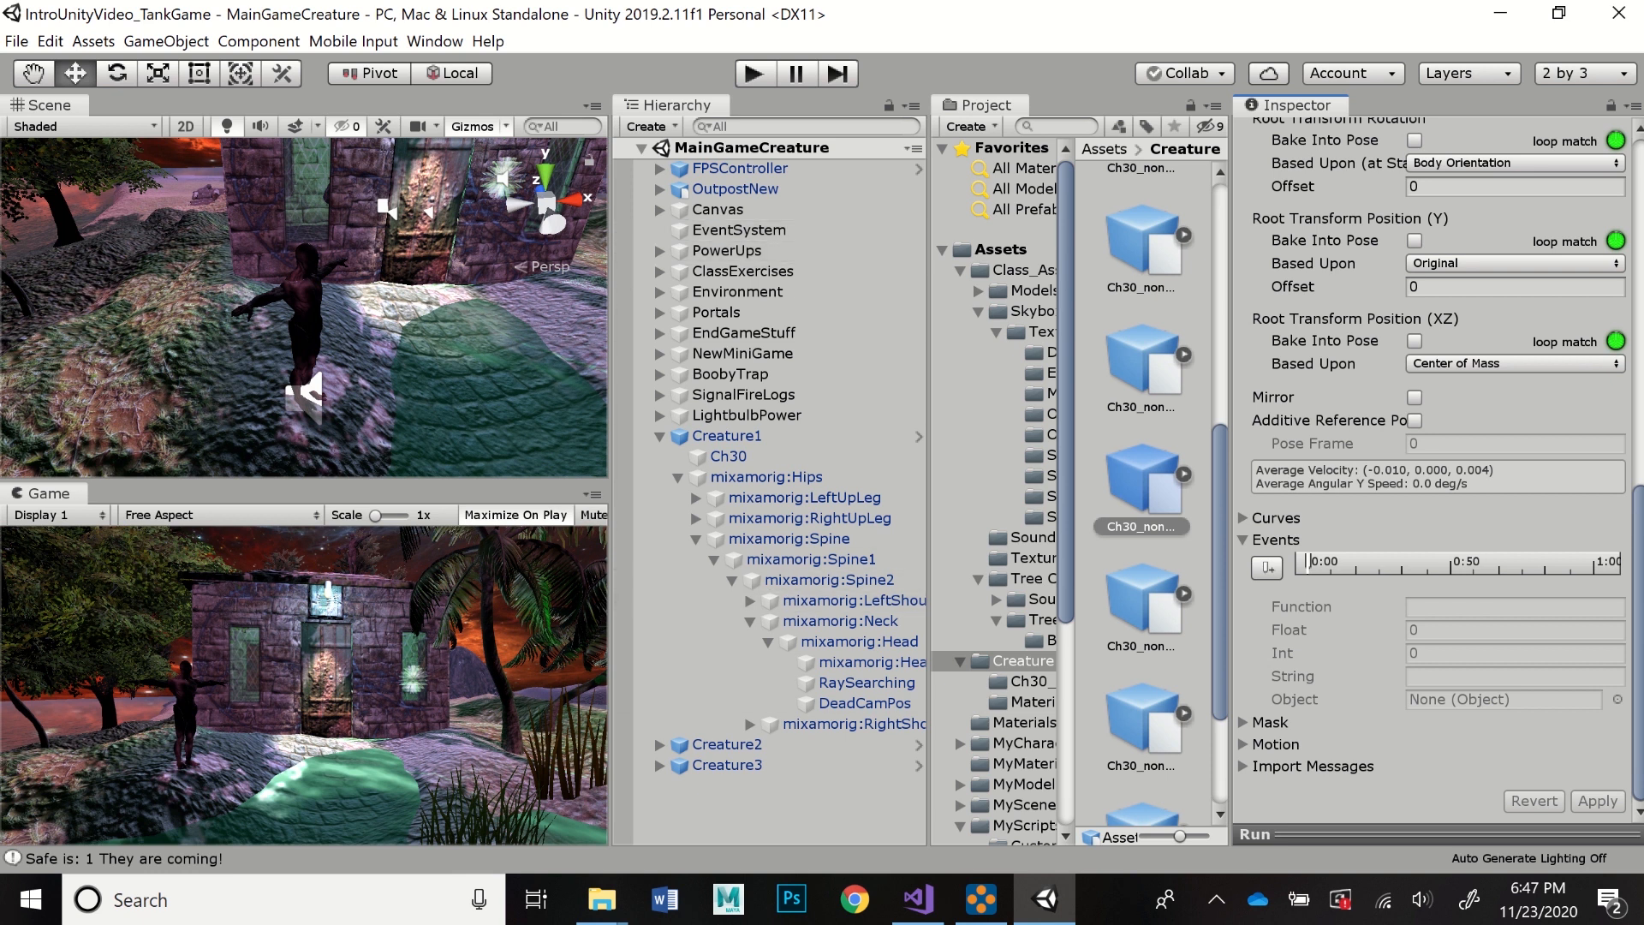
# - Switch to Visual Studio, review CreatureRun's name and audioPlayerSource.Play call in FollowNavMesh.cs, and open LampSafe.cs at the class's beginning
pyautogui.click(918, 899)
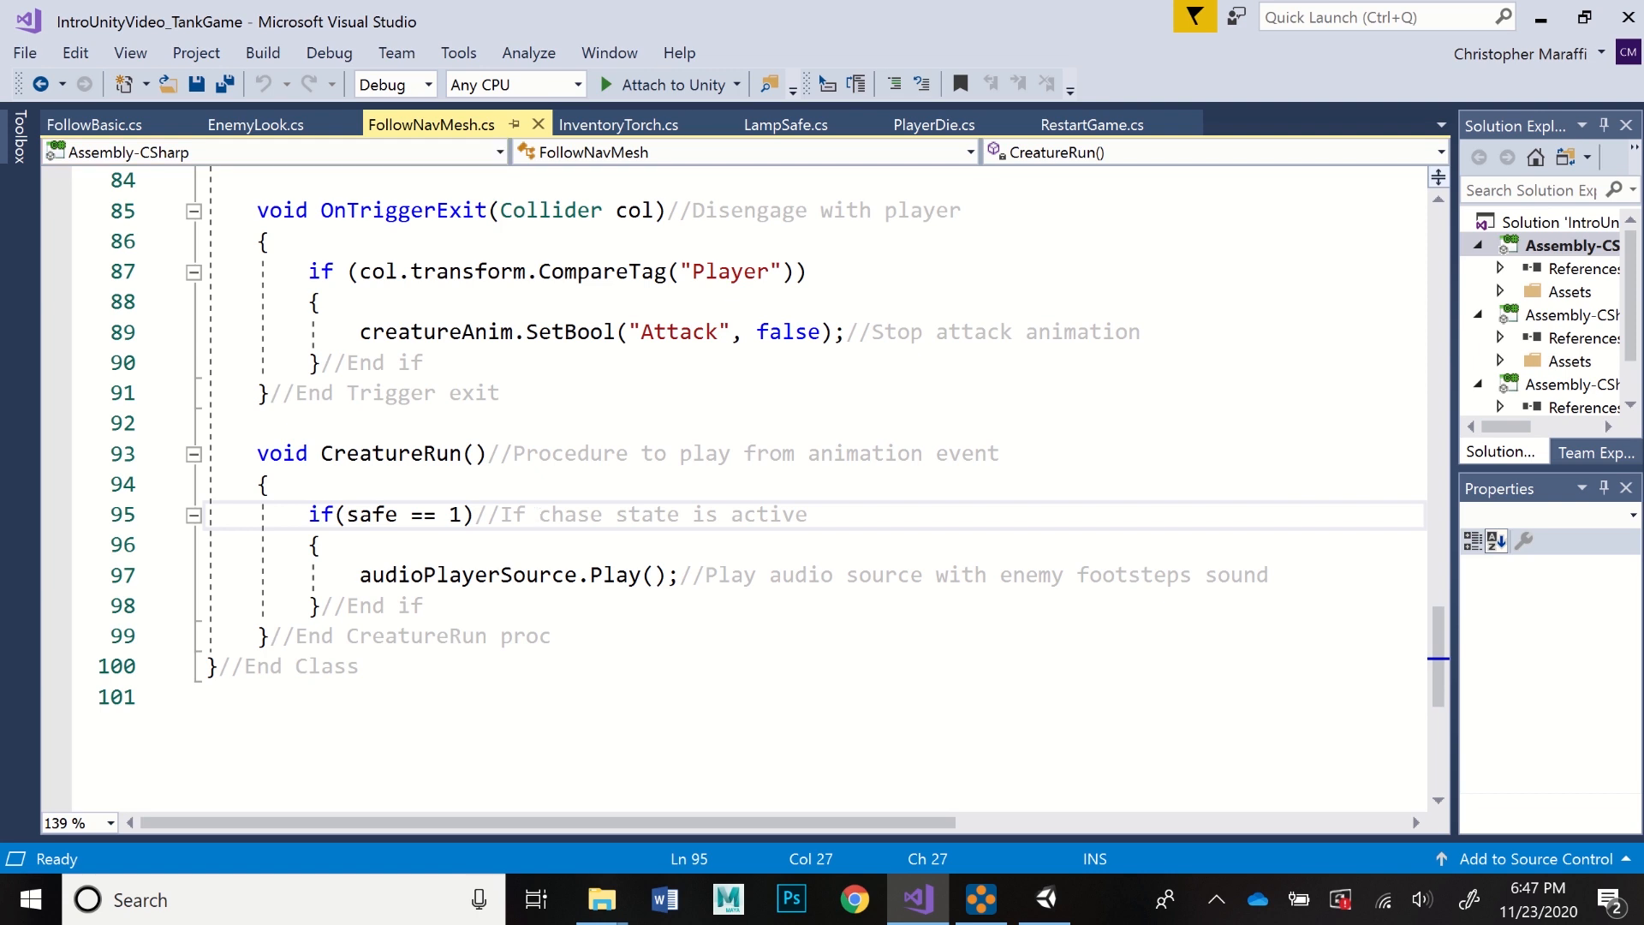
pyautogui.click(463, 454)
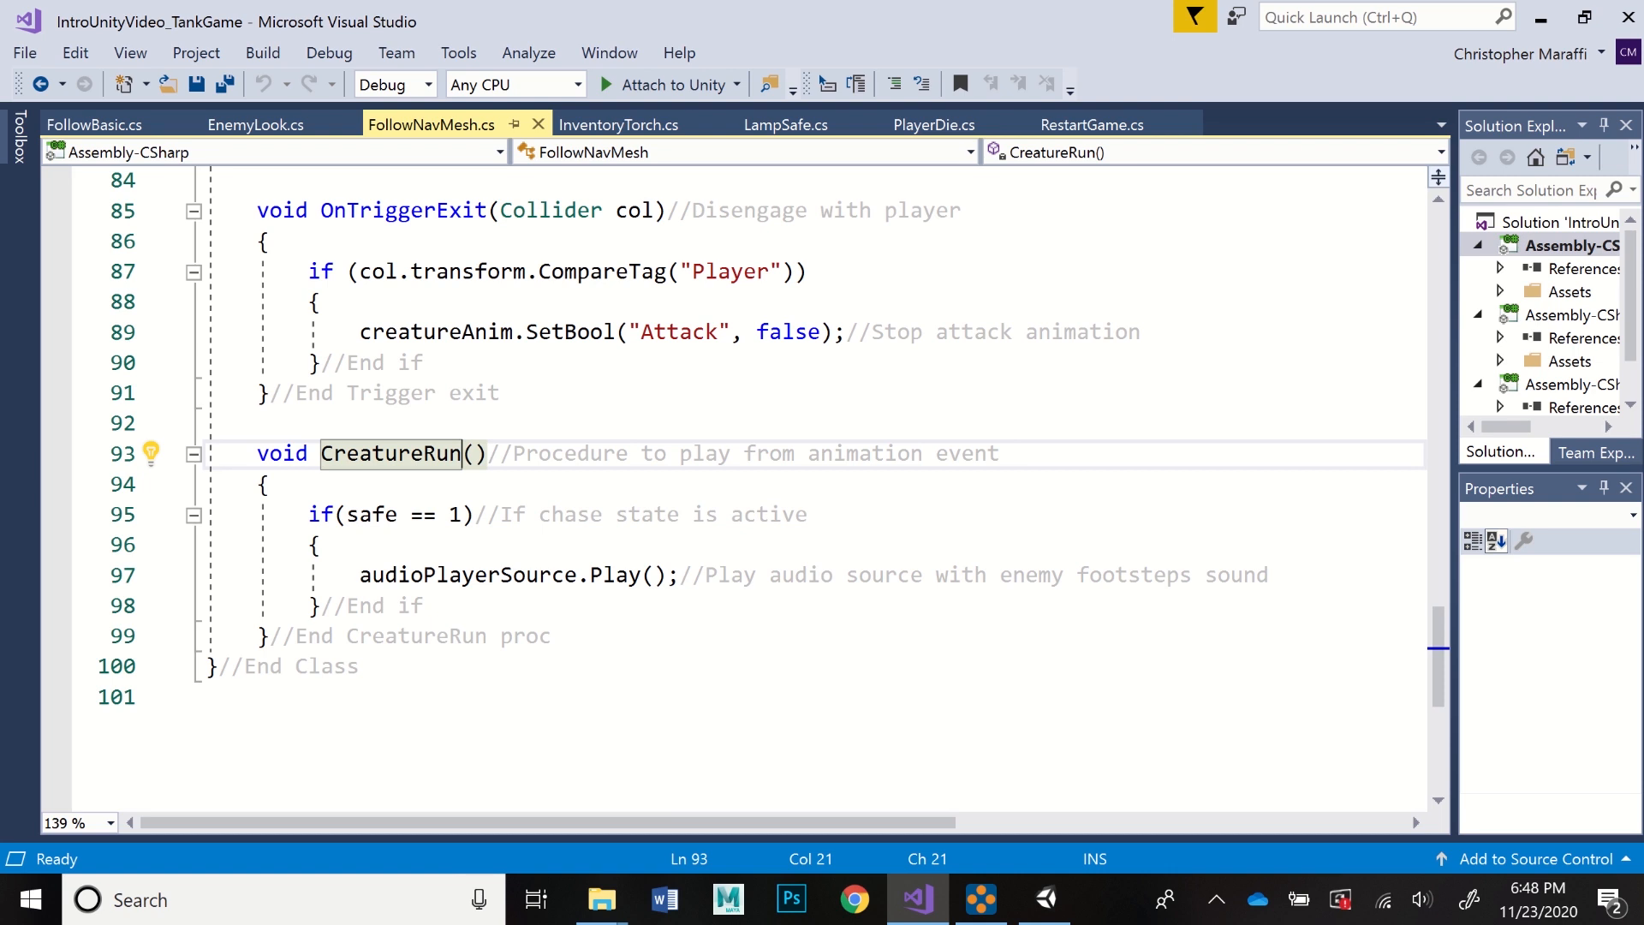
pyautogui.click(680, 575)
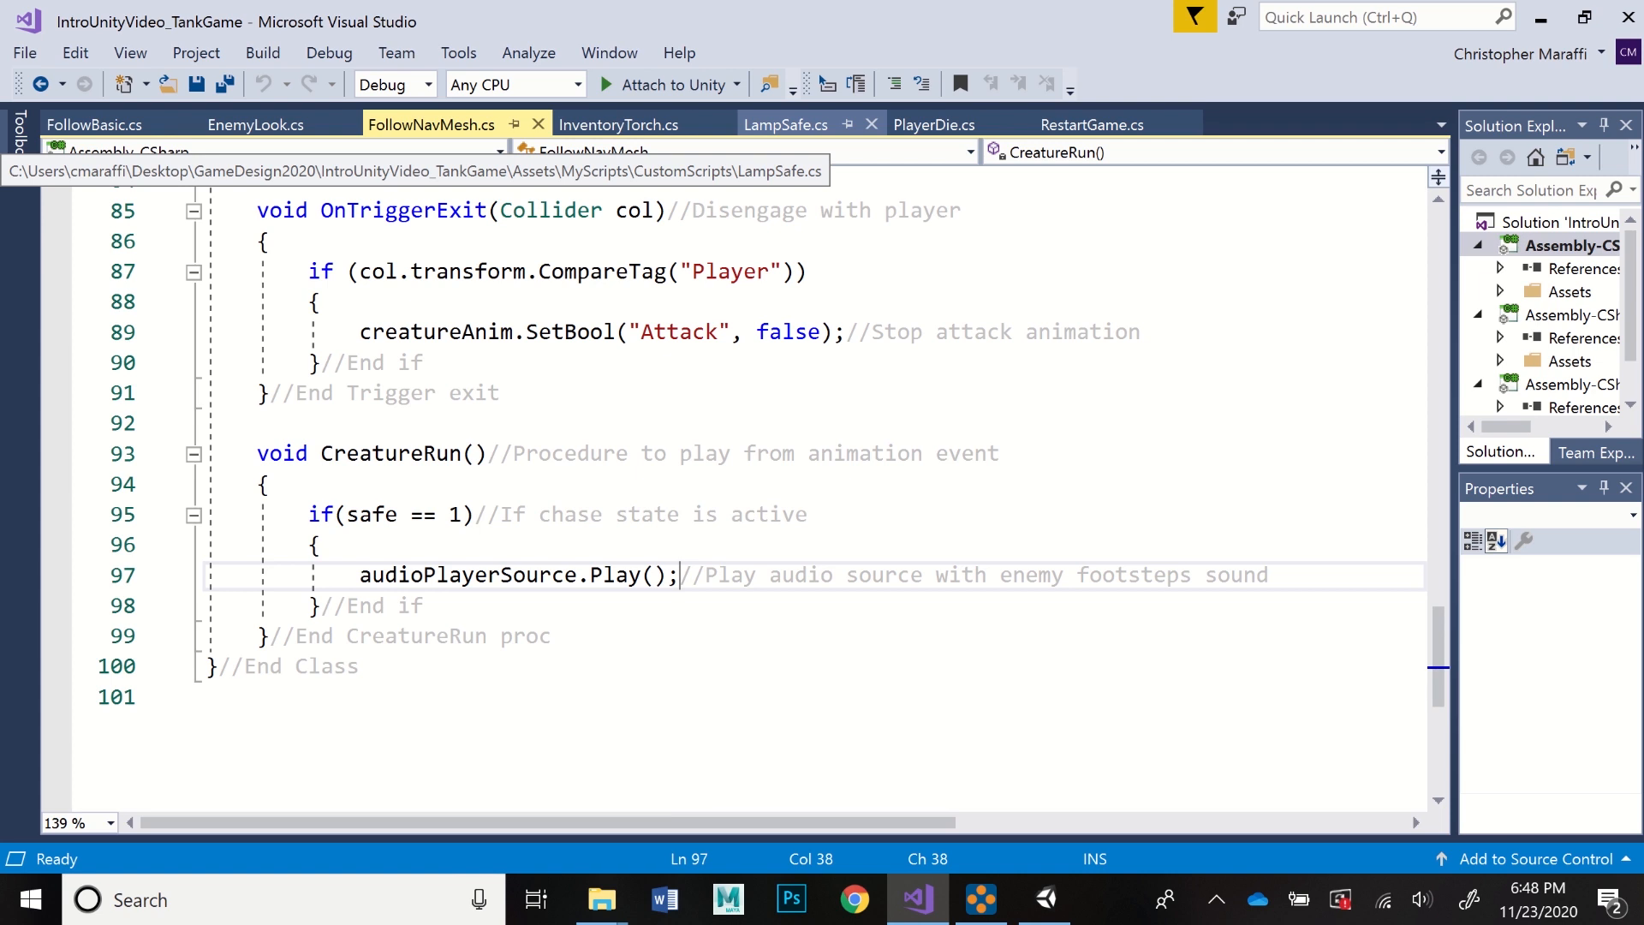
pyautogui.click(785, 124)
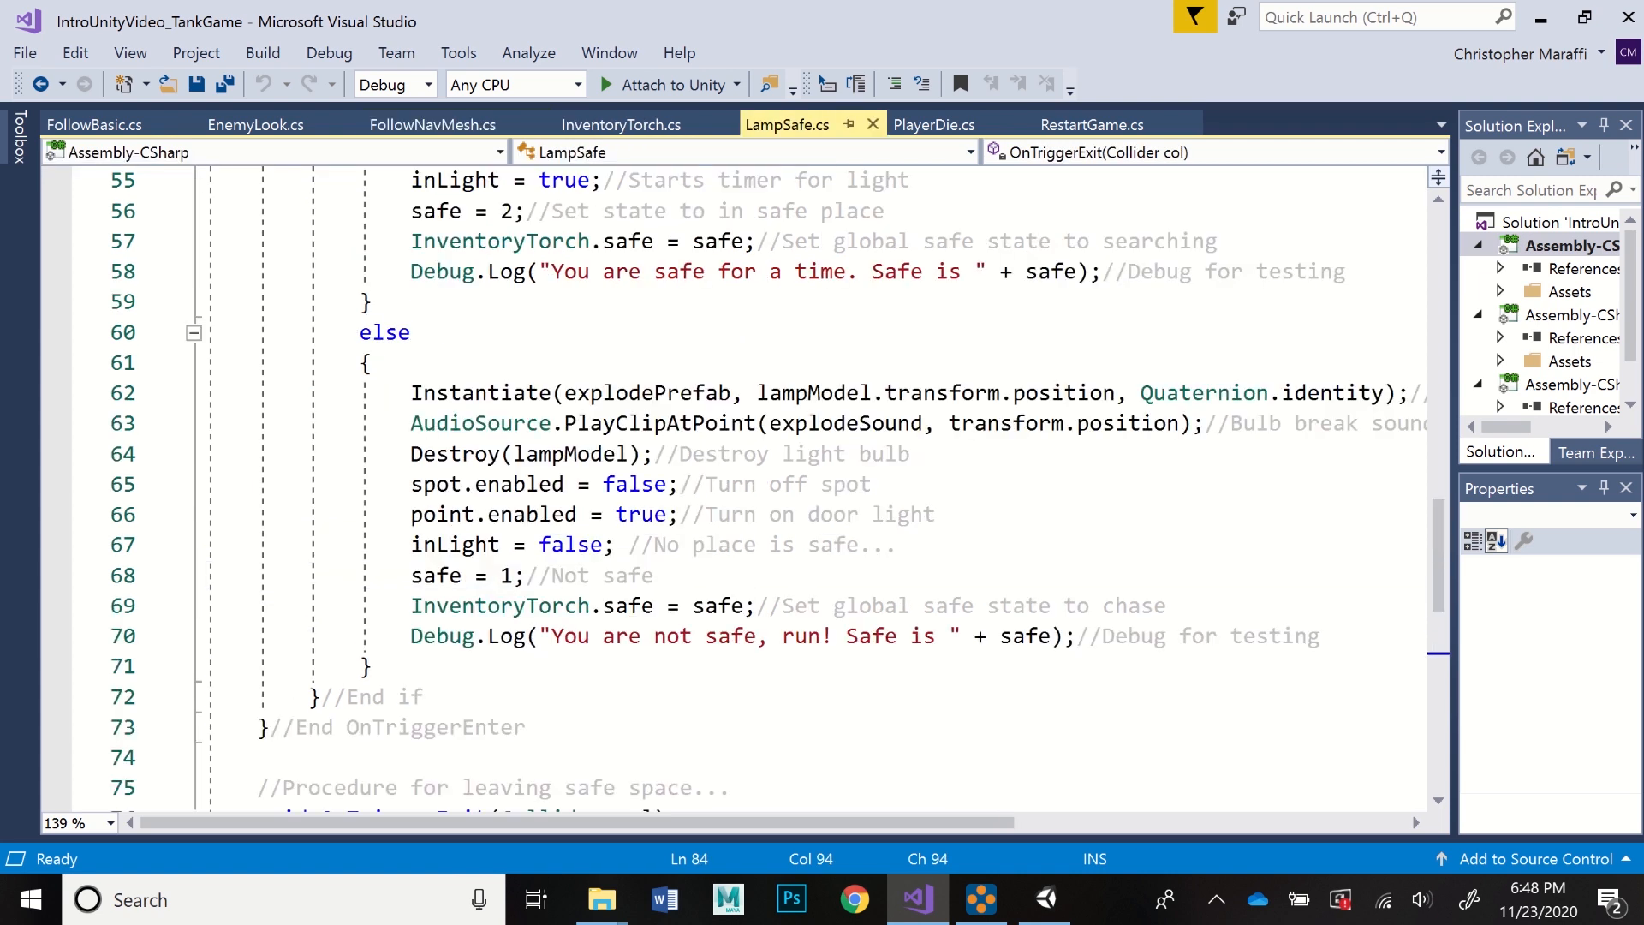
pyautogui.scroll(18, 779, 486)
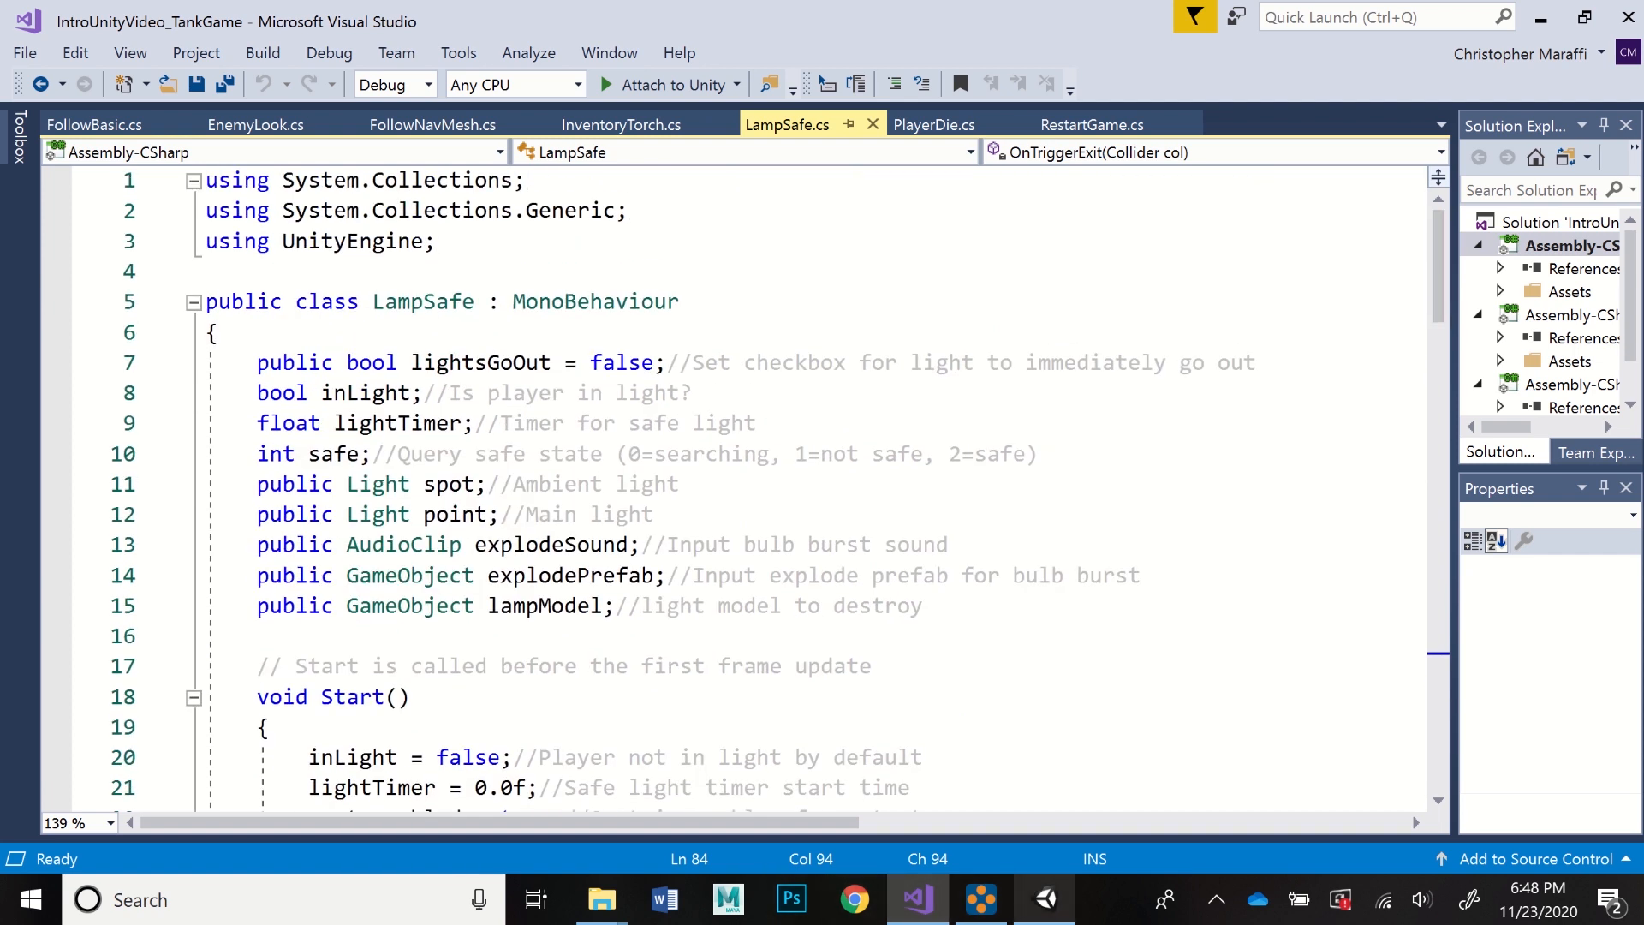
# - Switch to Unity, frame LightbulbPower in the scene, and inspect the Light component on its LightBulbSpot child
pyautogui.click(1046, 899)
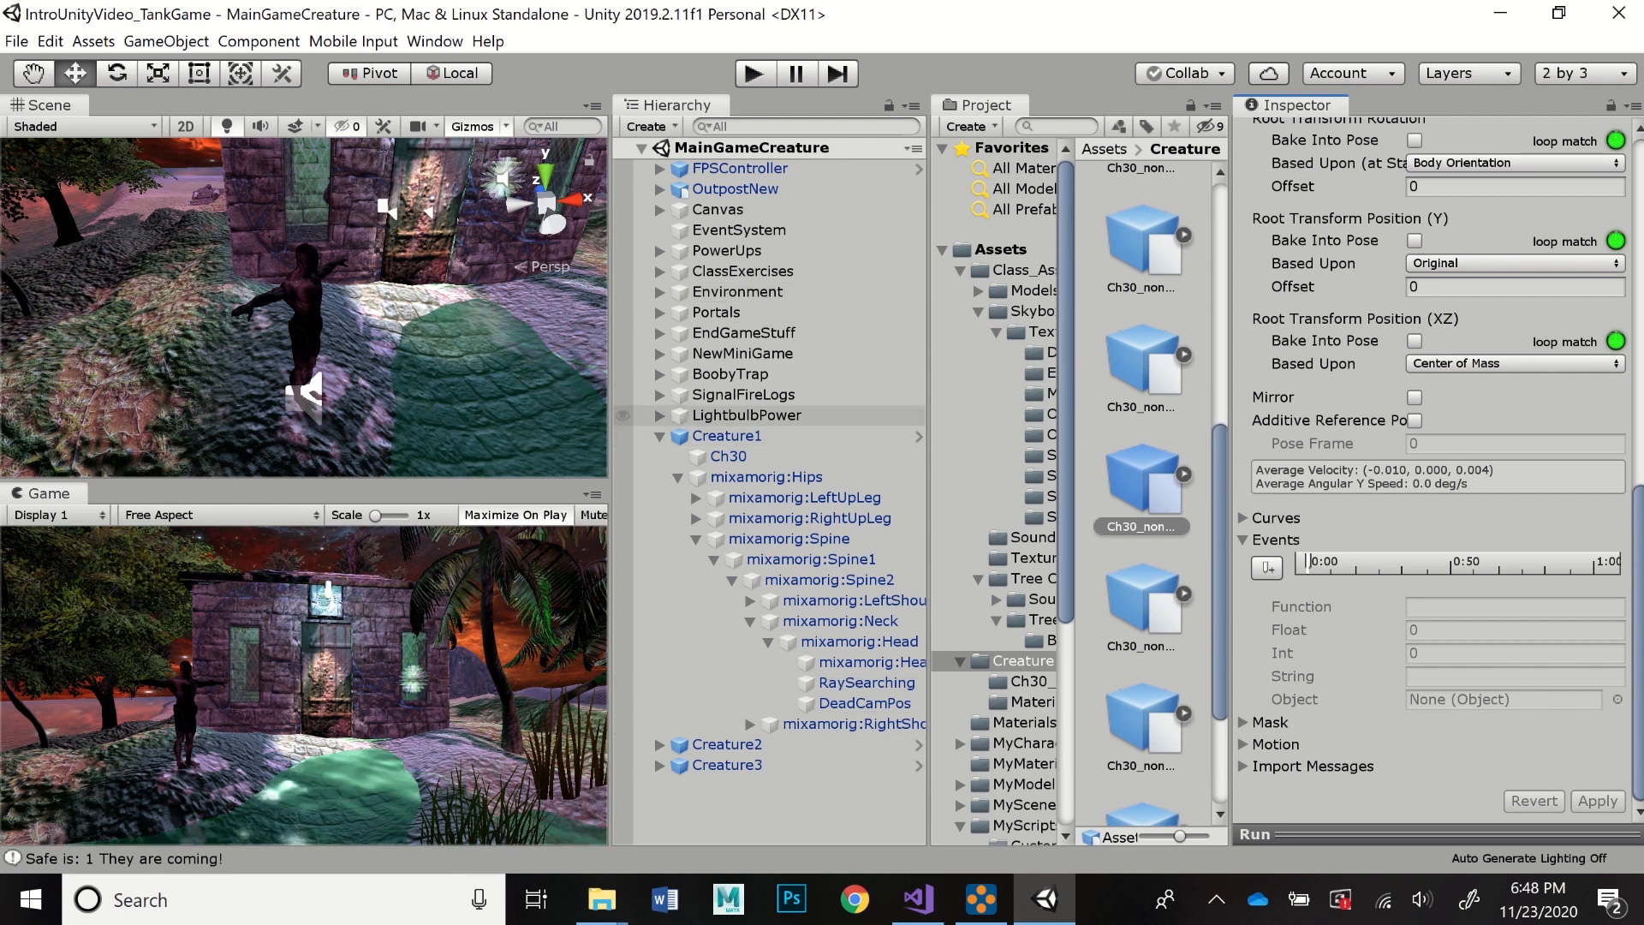
pyautogui.doubleClick(746, 415)
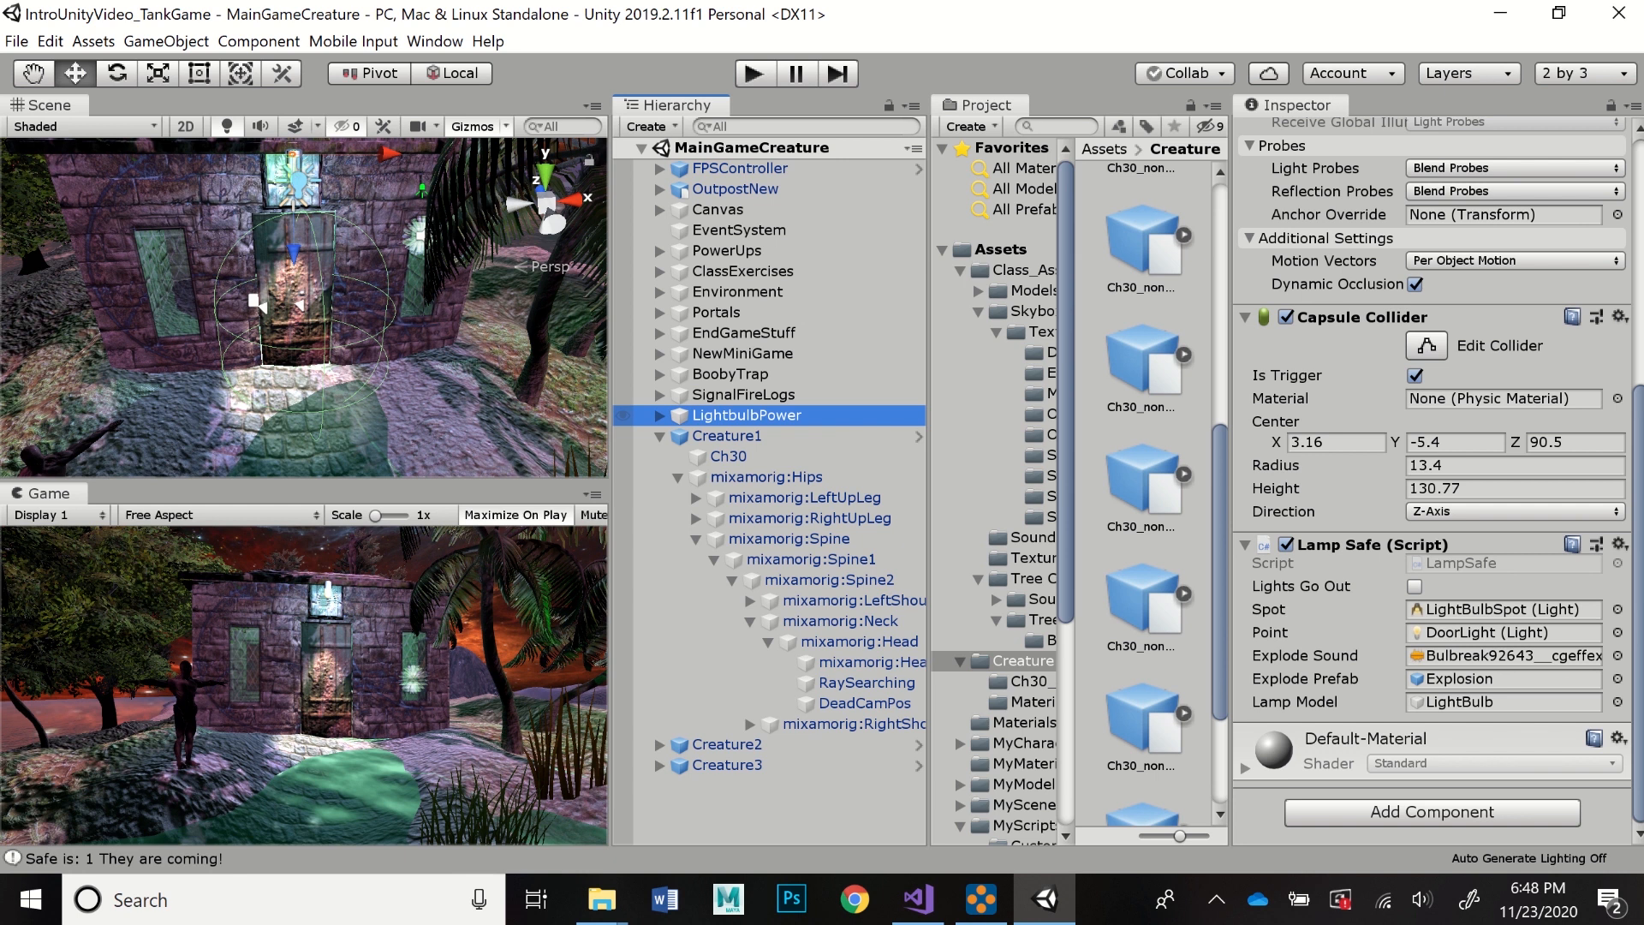
pyautogui.click(659, 415)
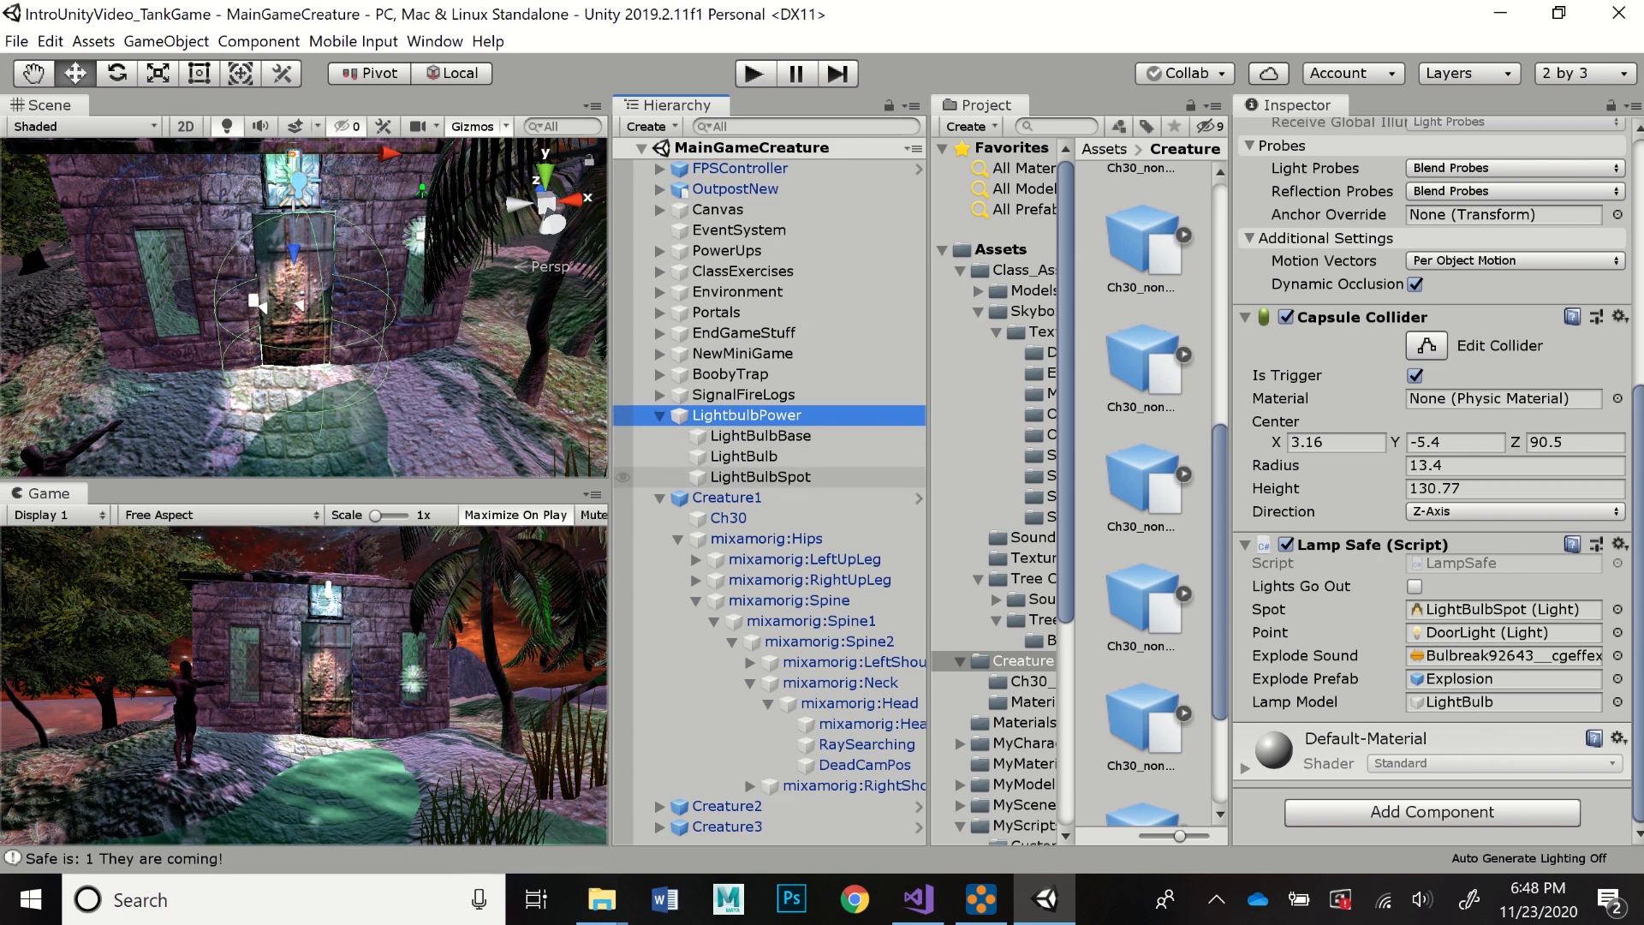
pyautogui.click(759, 476)
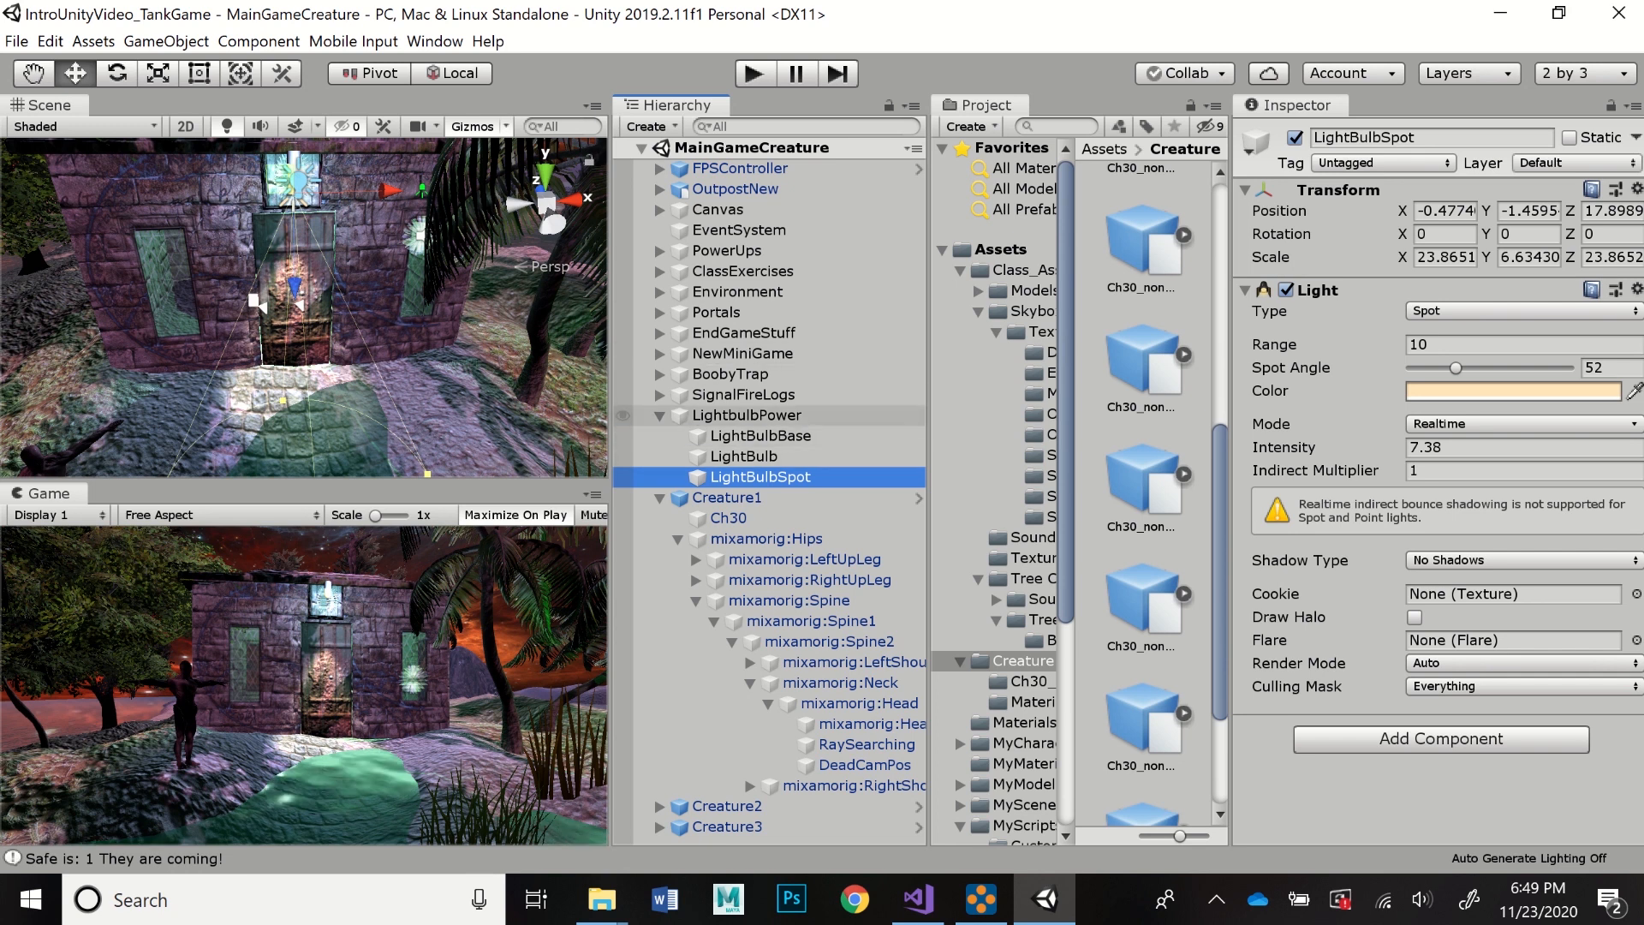
# - Examine LightbulbPower's trigger Capsule Collider and Lamp Safe script fields, comparing them with LampSafe.cs in Visual Studio
pyautogui.click(745, 414)
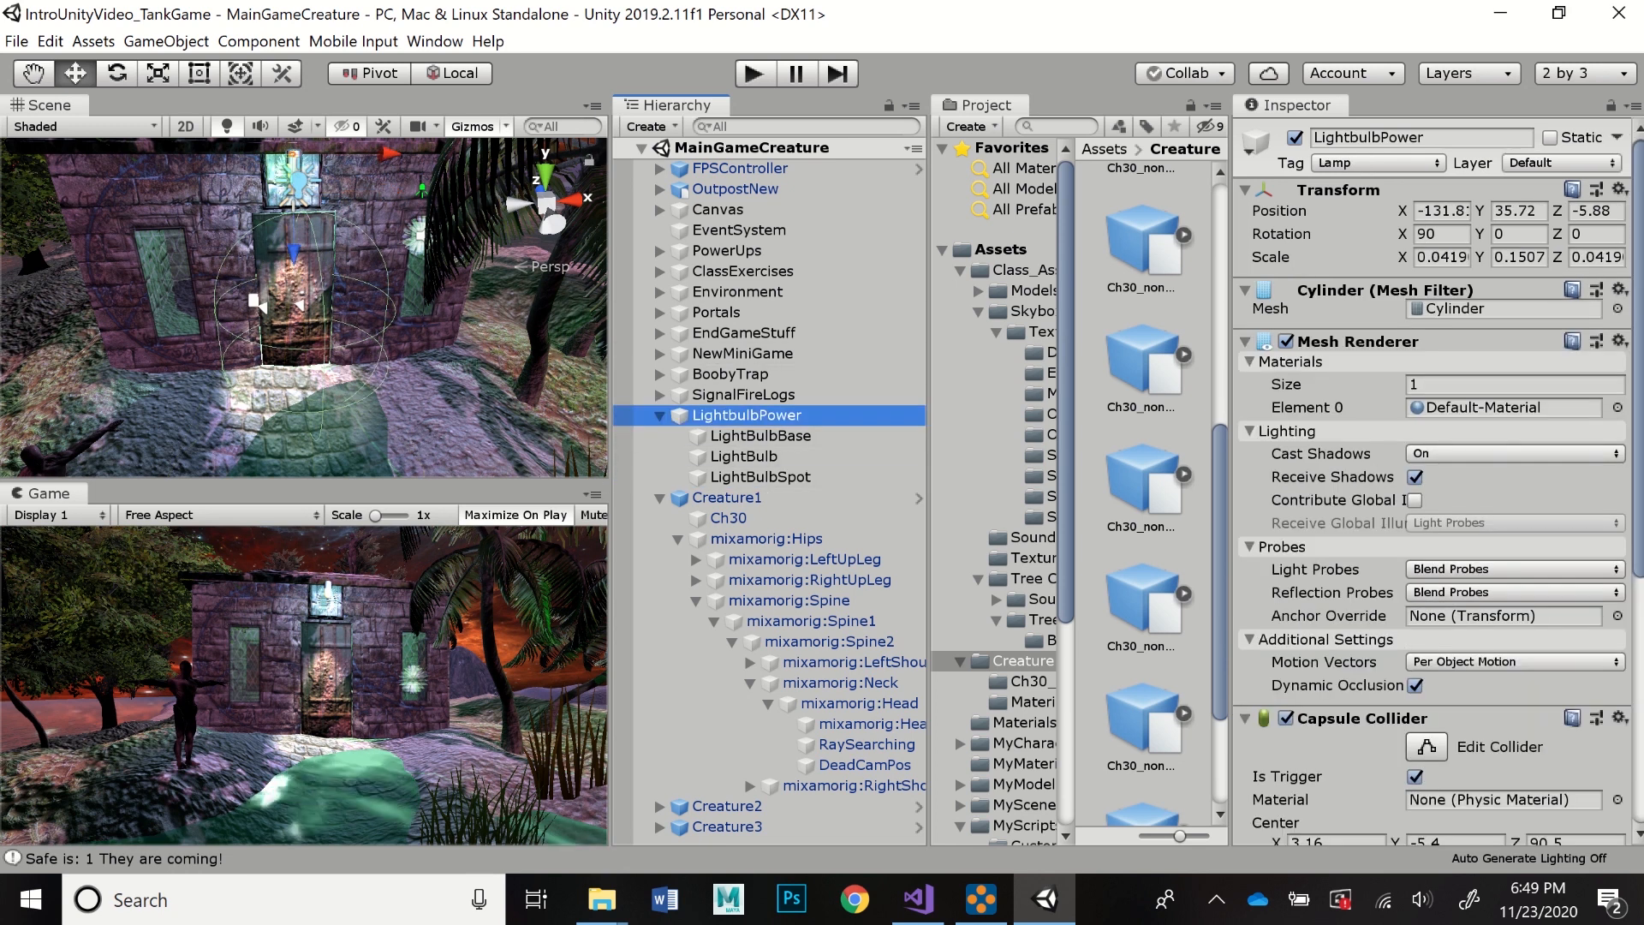
pyautogui.scroll(-10, 1430, 479)
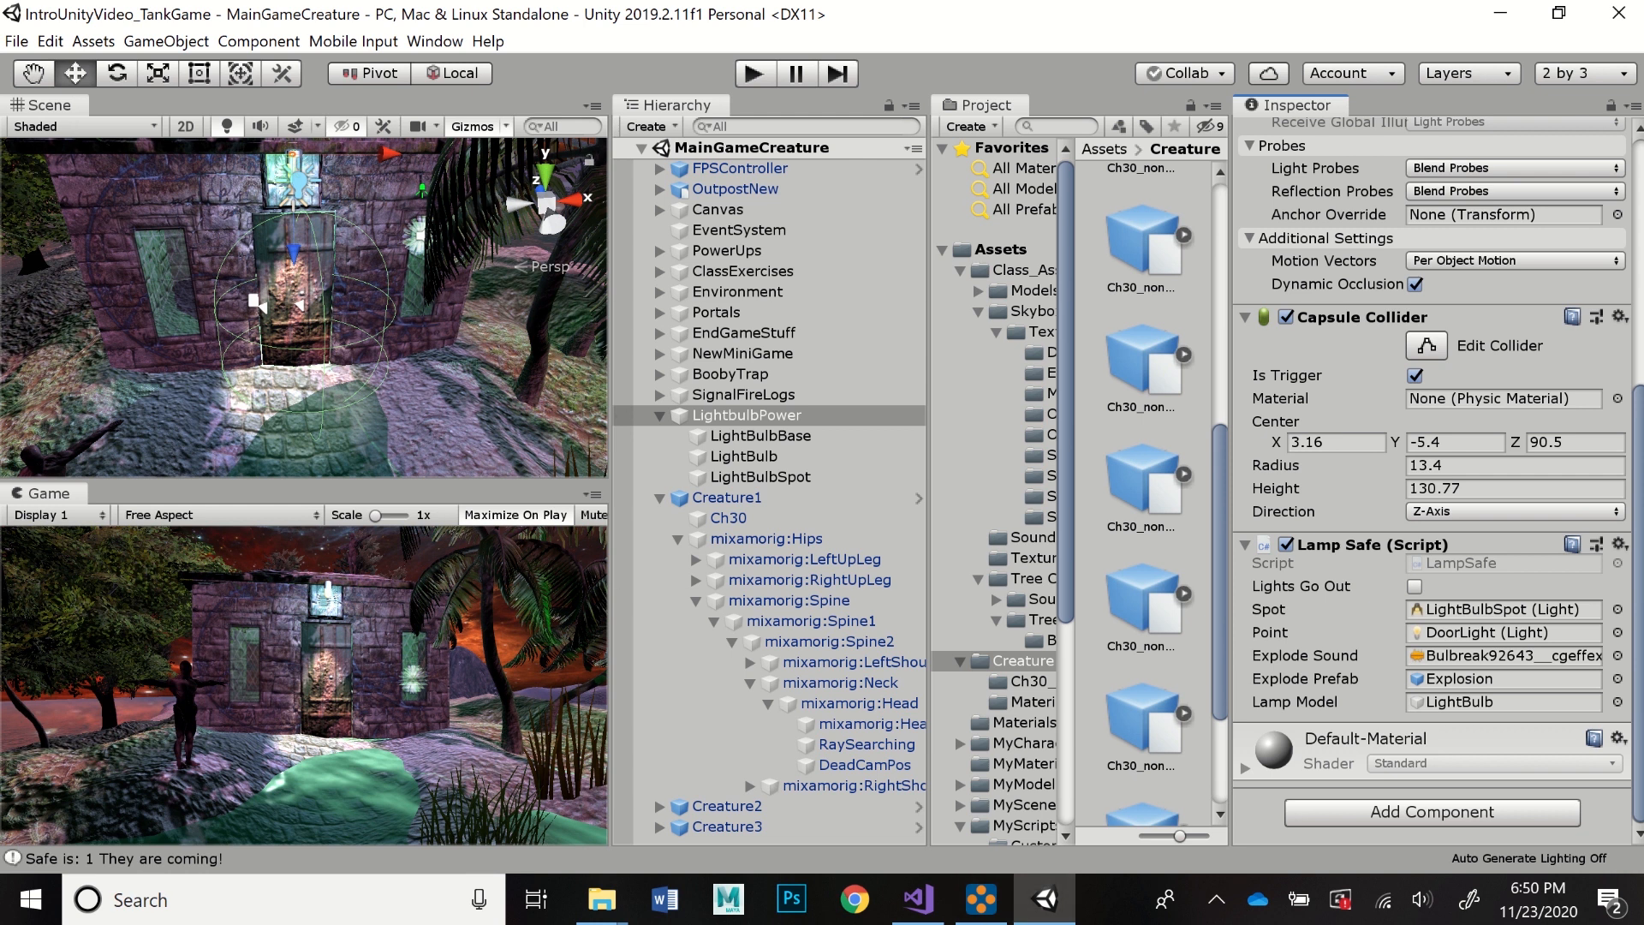
pyautogui.click(919, 899)
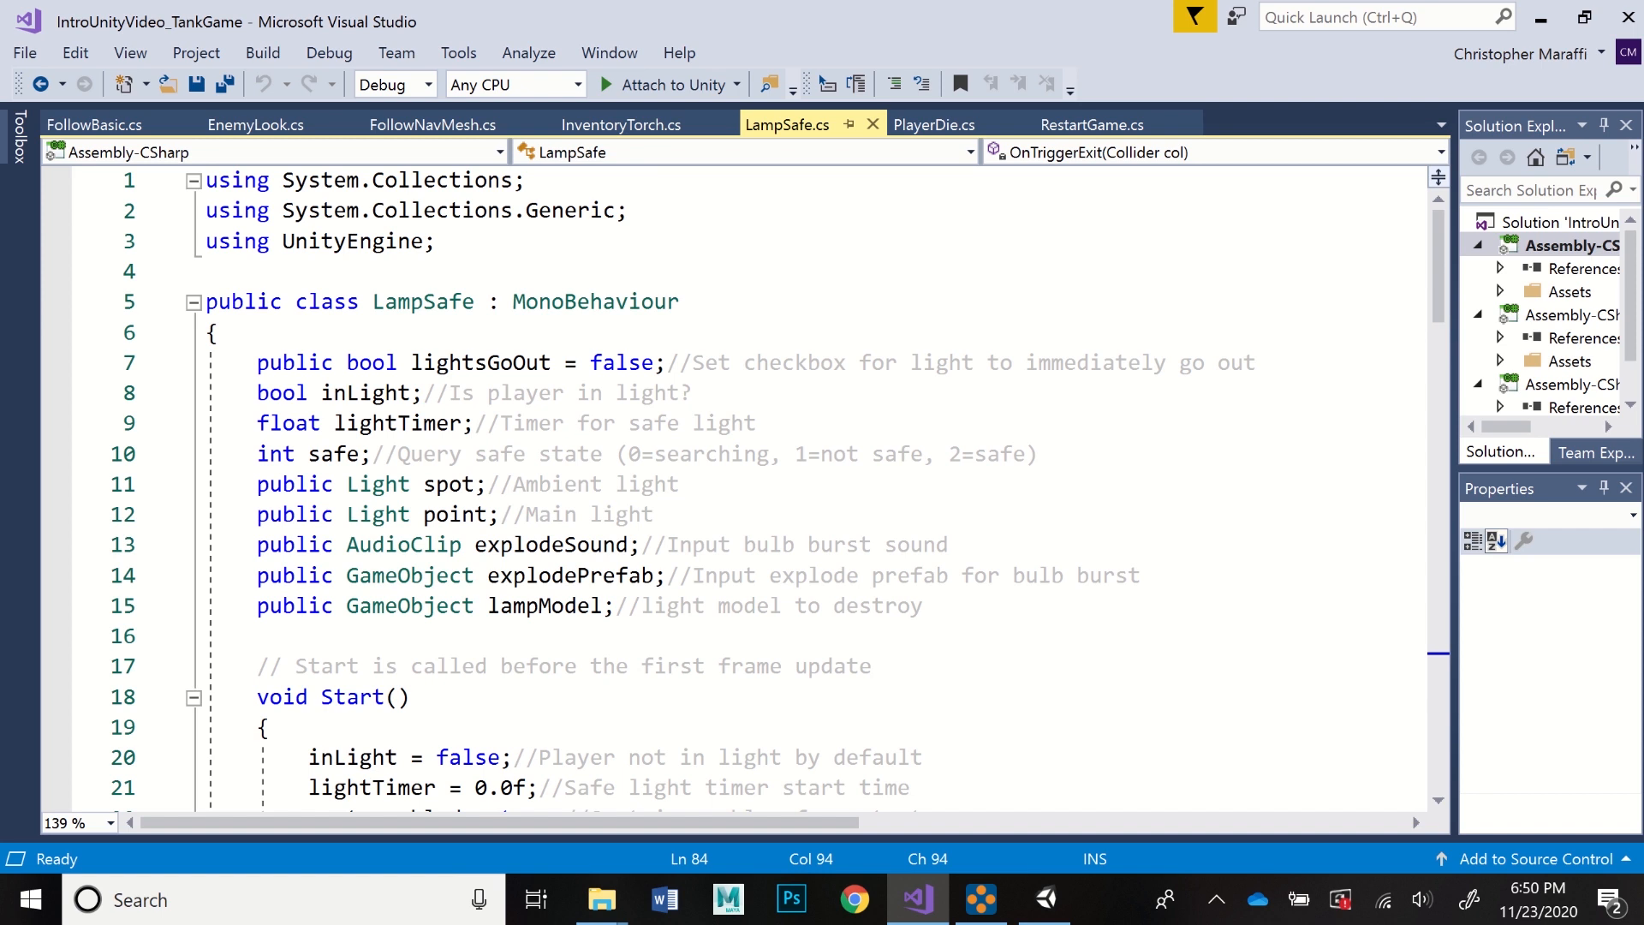
pyautogui.click(1045, 899)
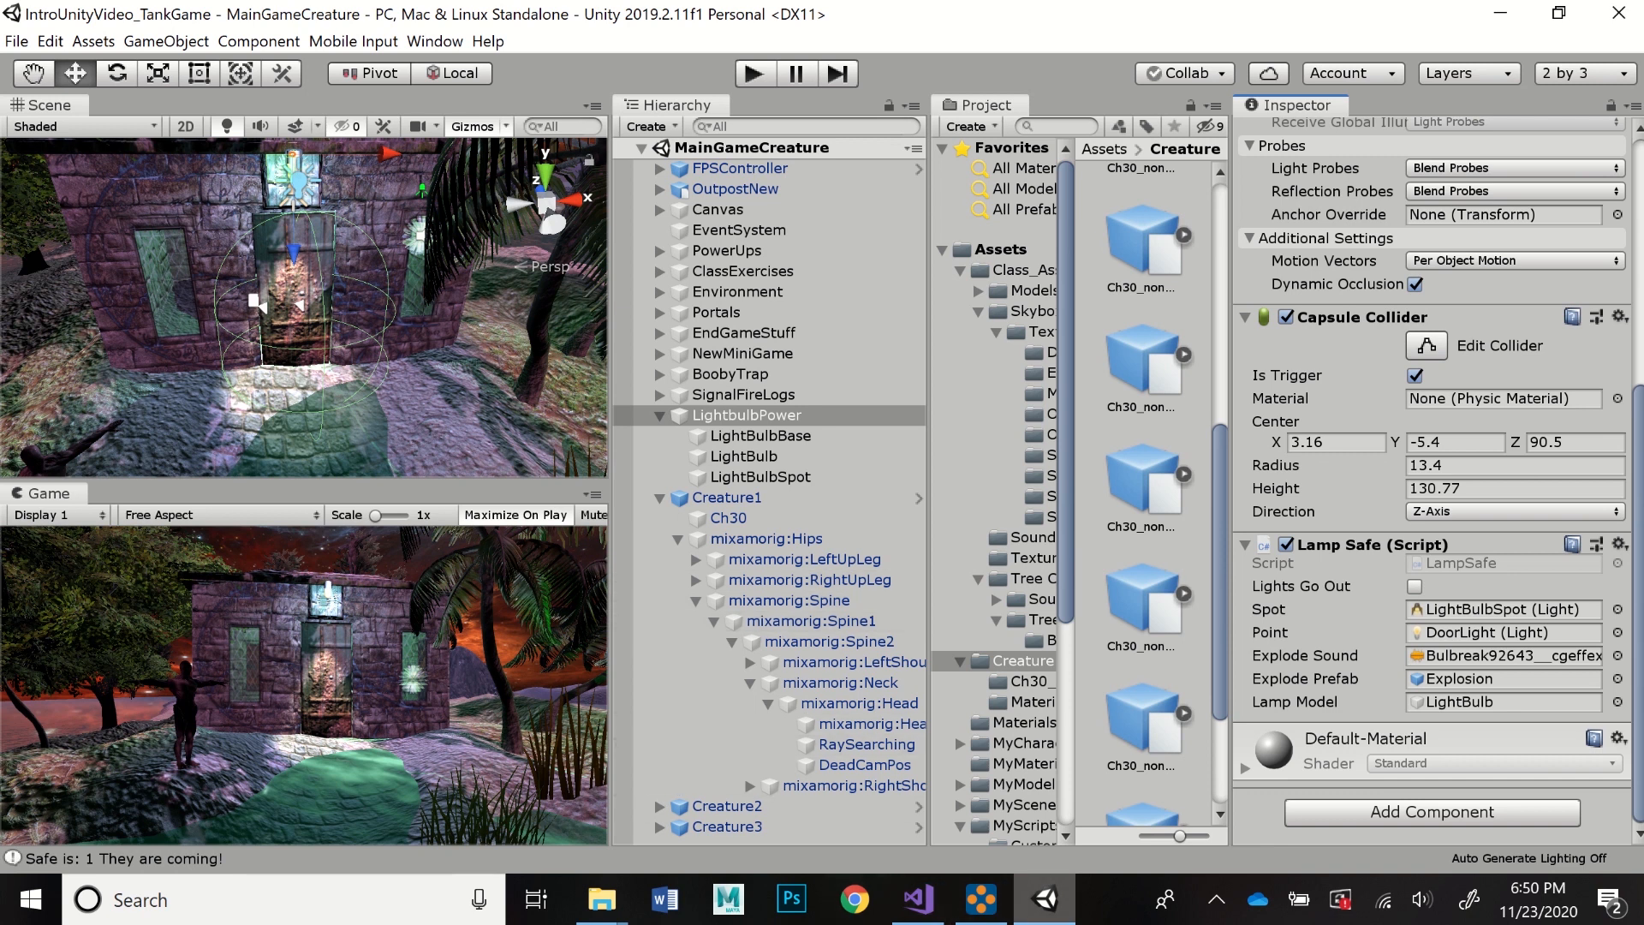
pyautogui.moveTo(1045, 899)
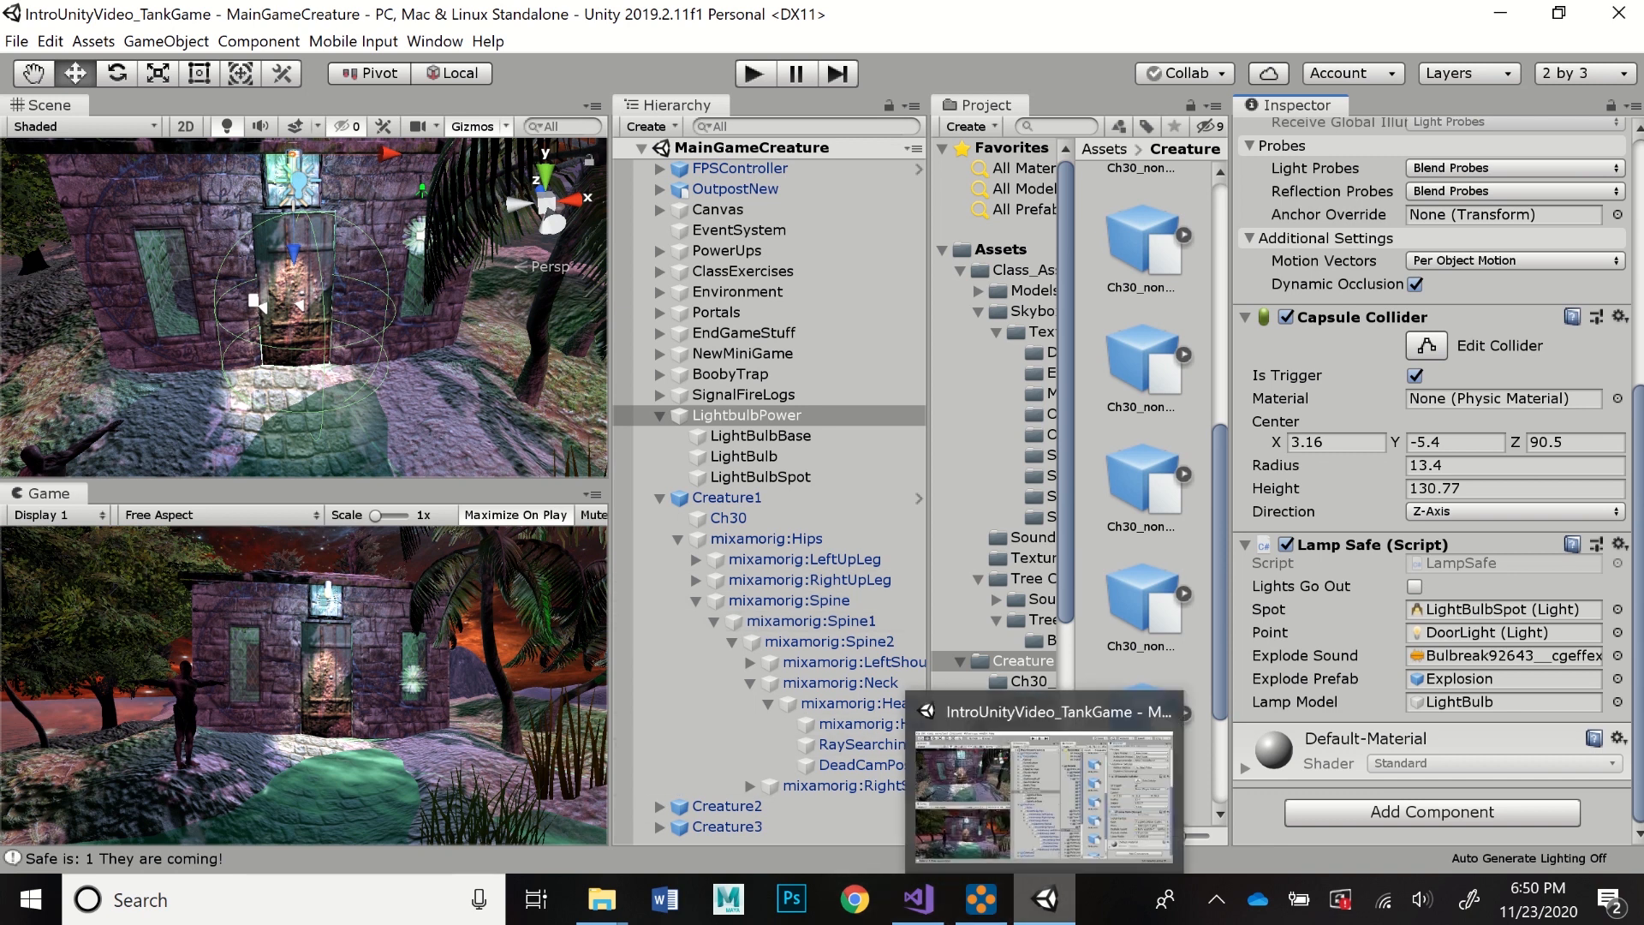
# - Switch to Visual Studio and review LampSafe's lightsGoOut, inLight, lightTimer and safe variable declarations
pyautogui.click(918, 899)
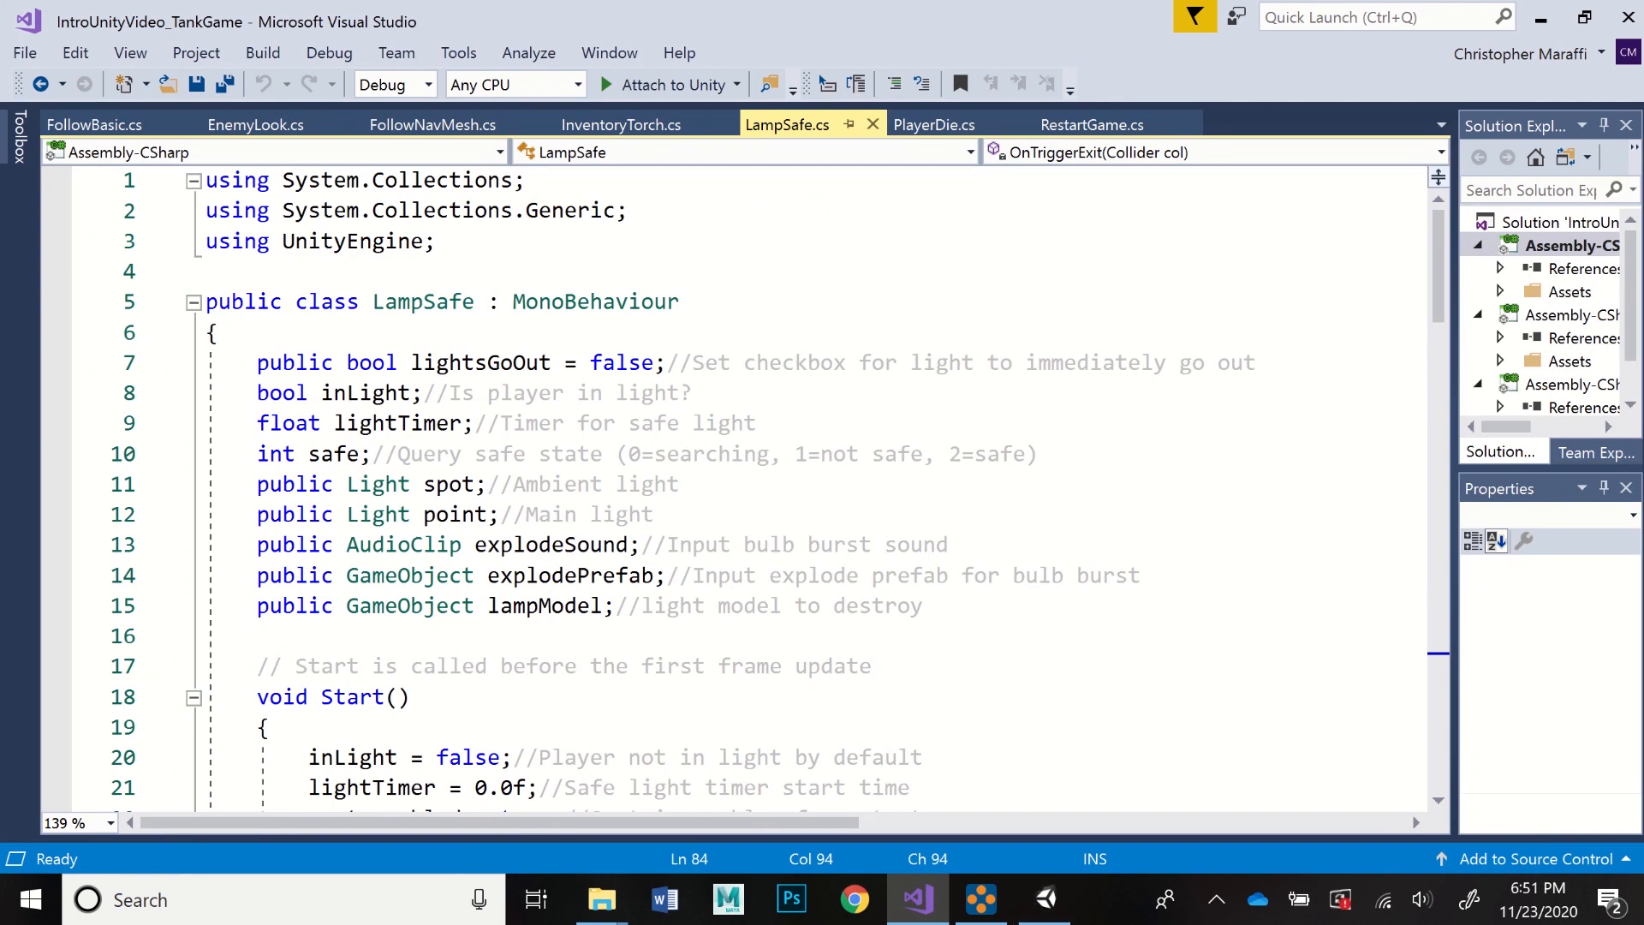
pyautogui.click(692, 363)
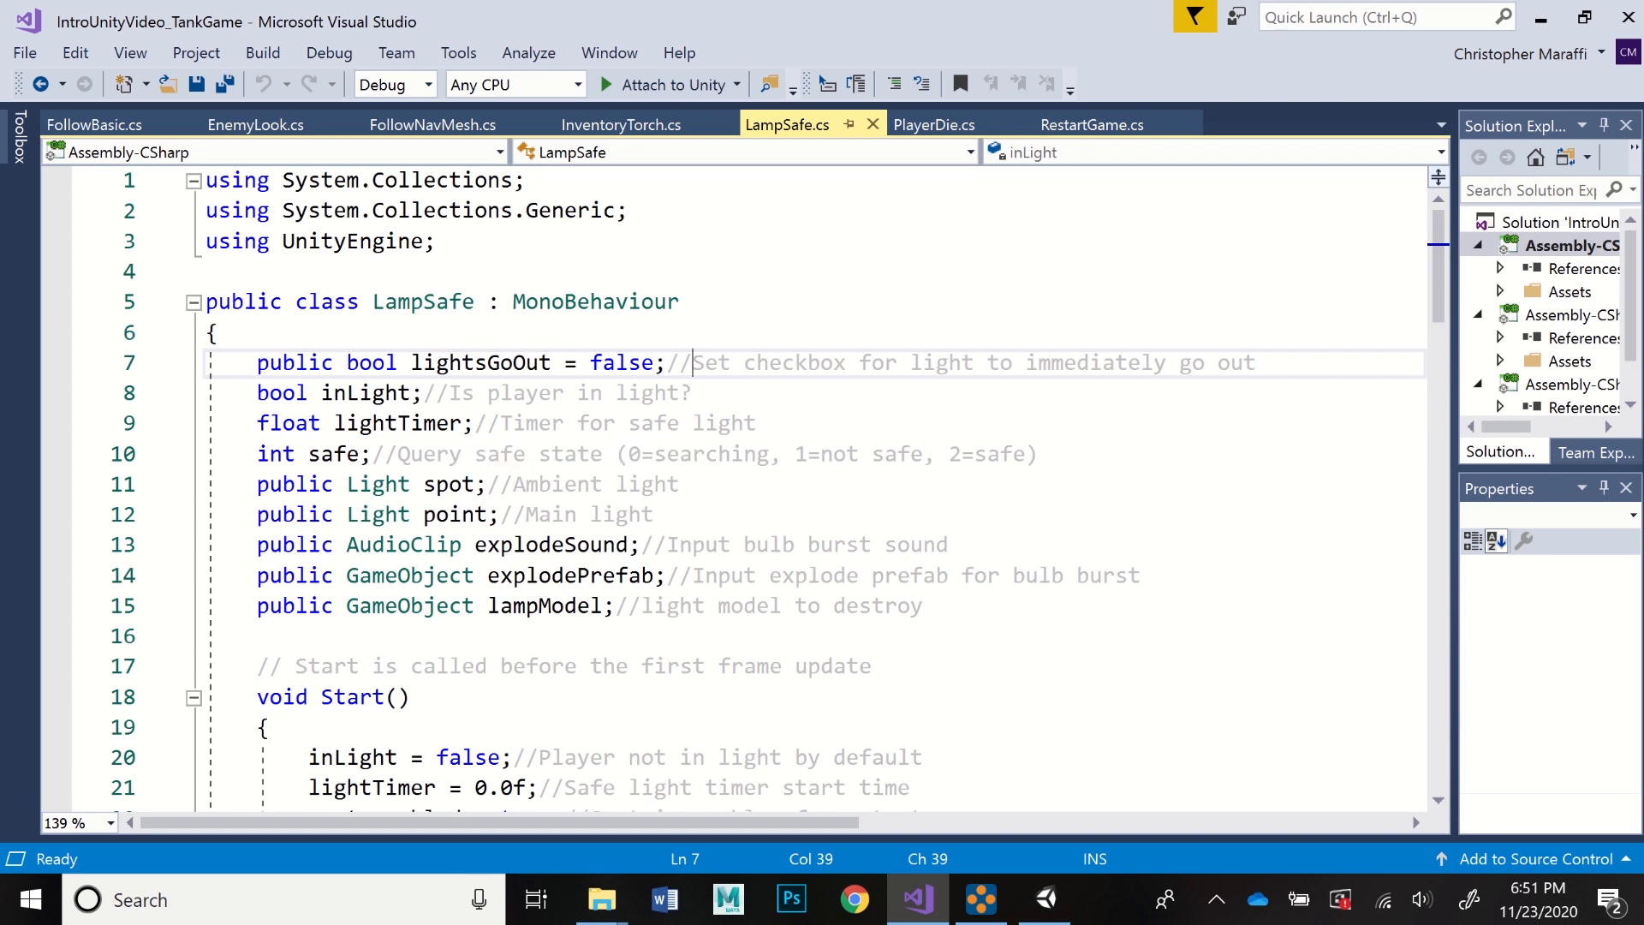
pyautogui.click(500, 394)
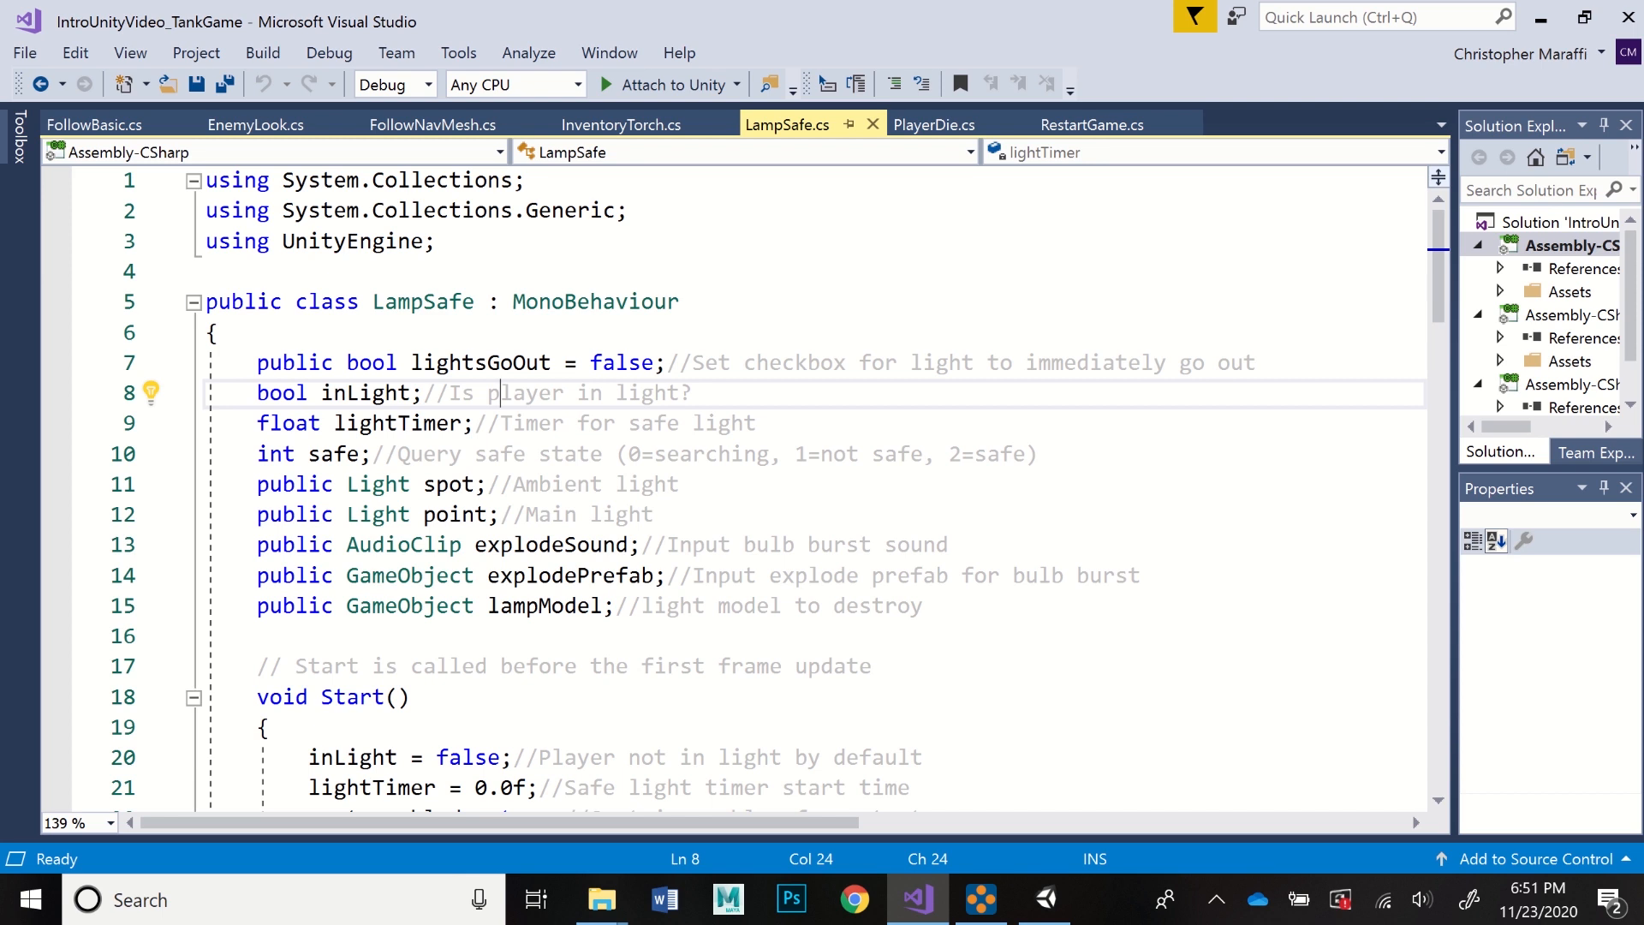
pyautogui.press('Down')
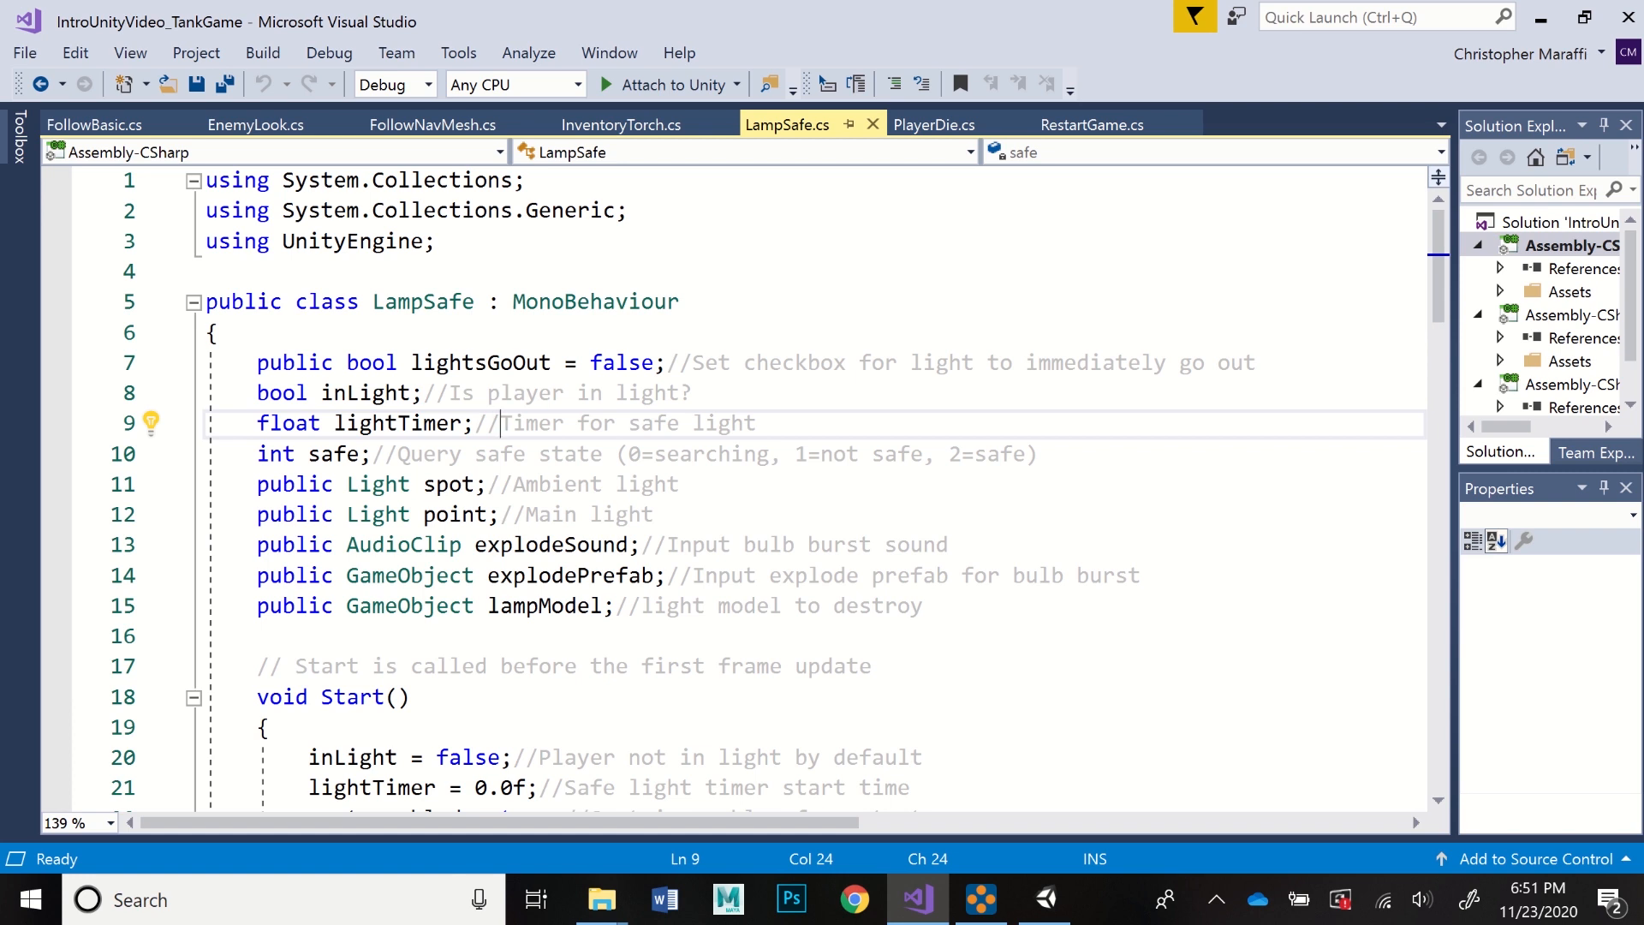
pyautogui.click(475, 453)
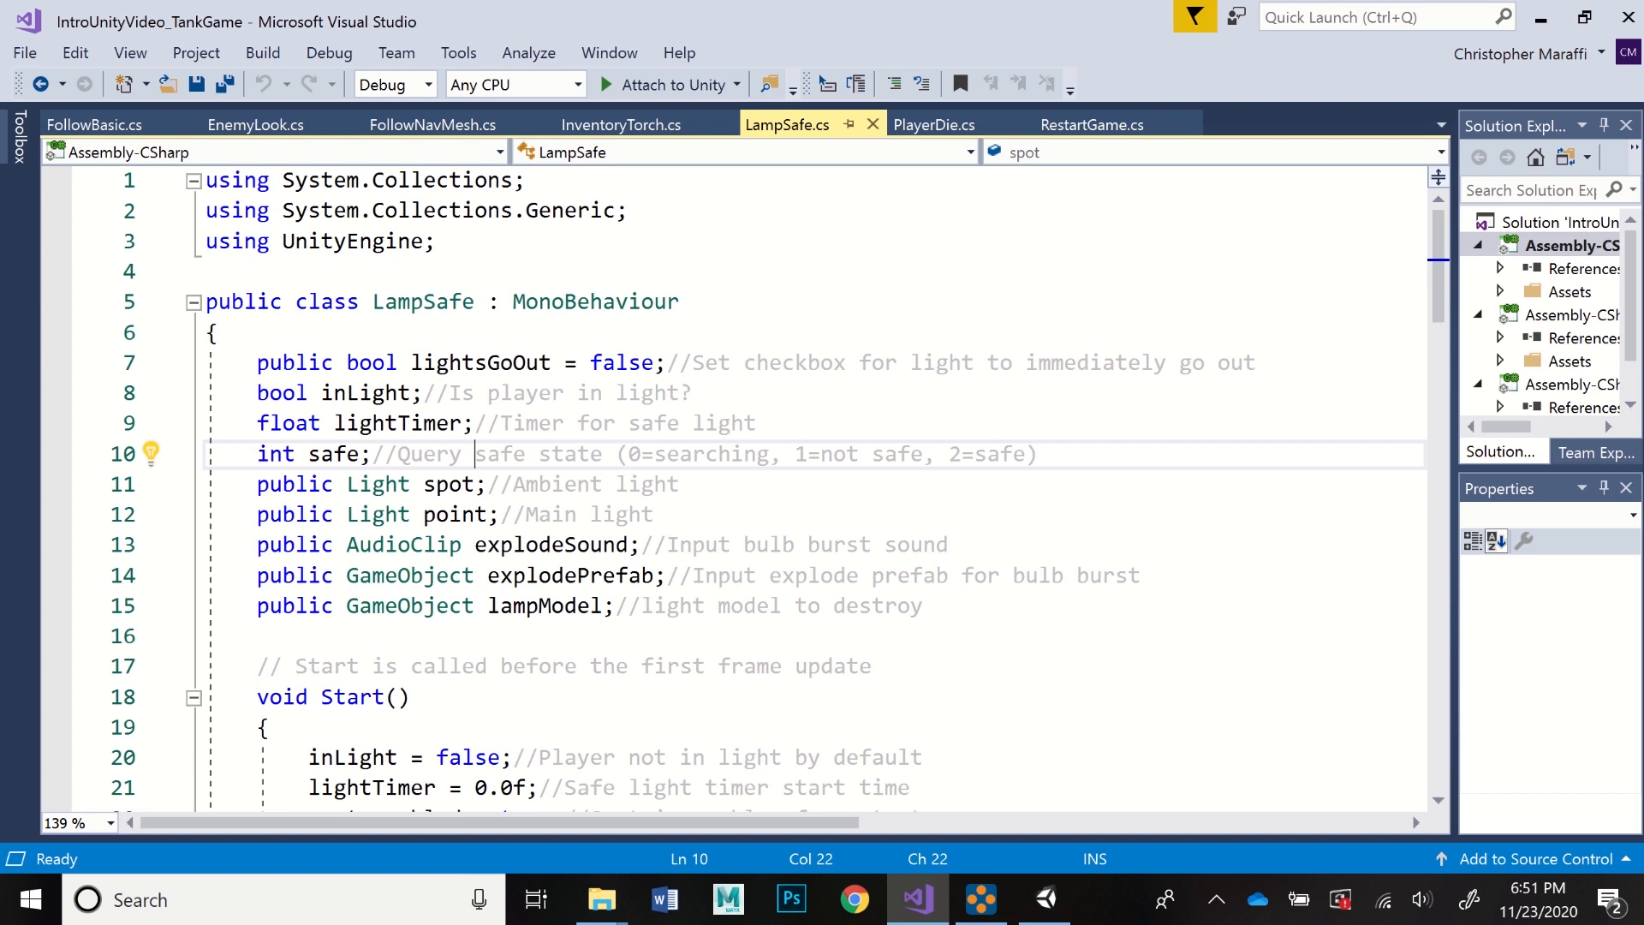
# - Review LampSafe's two public Light variables, spot for the ambient light and point for the main light
pyautogui.click(513, 484)
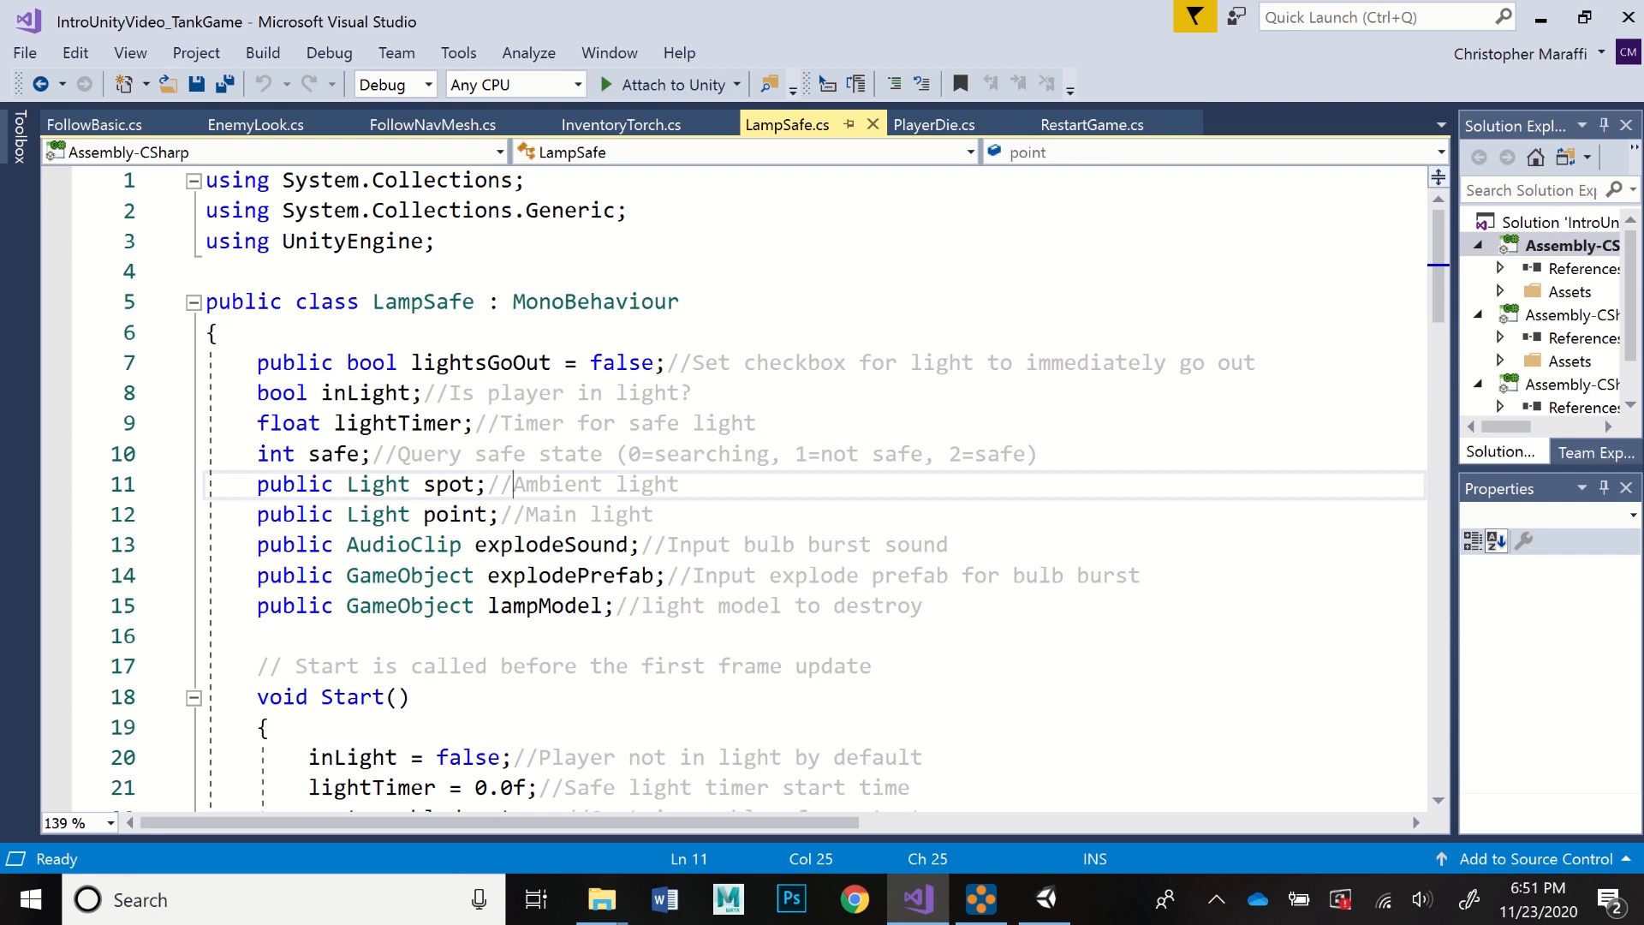
pyautogui.press('Down')
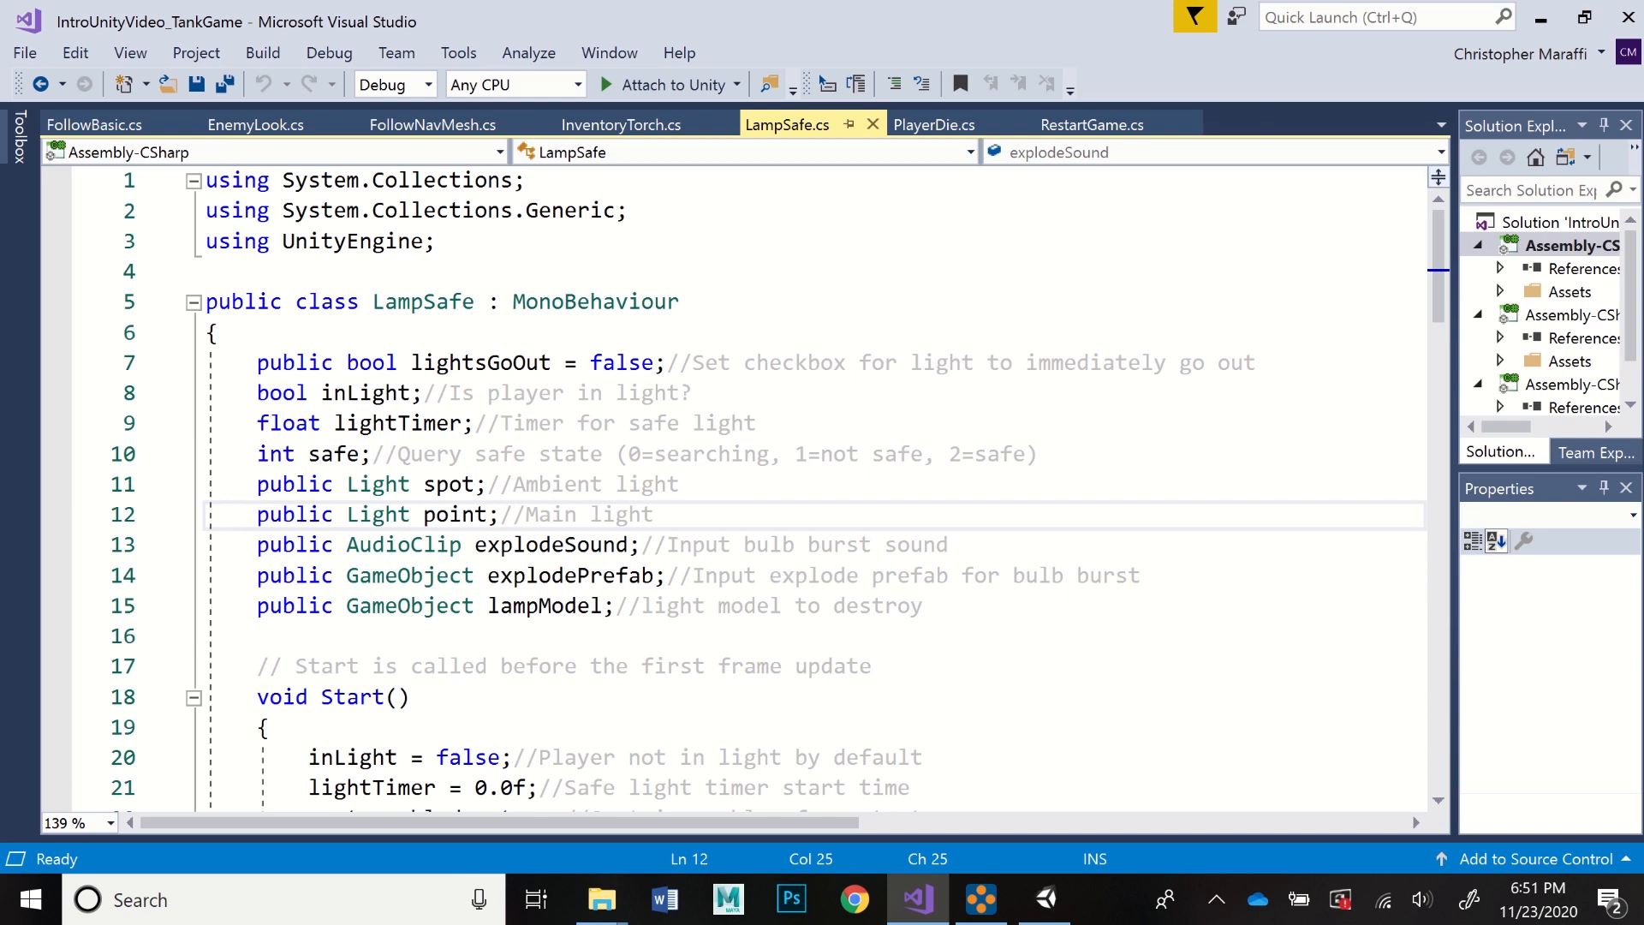
pyautogui.press('Up')
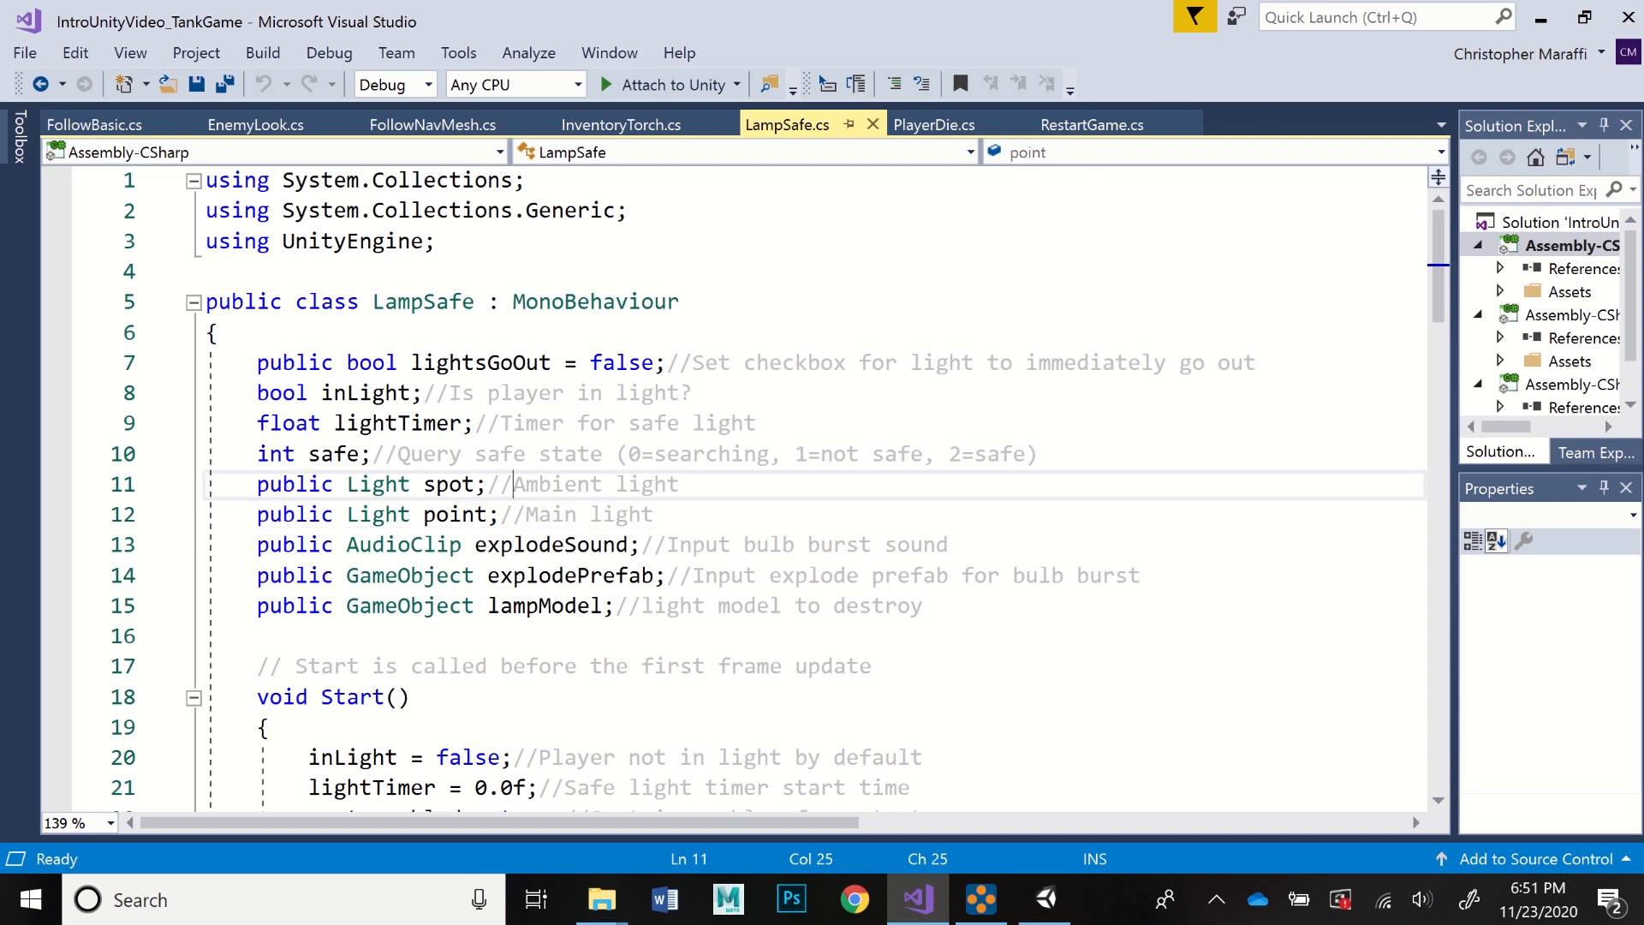
pyautogui.press('Down')
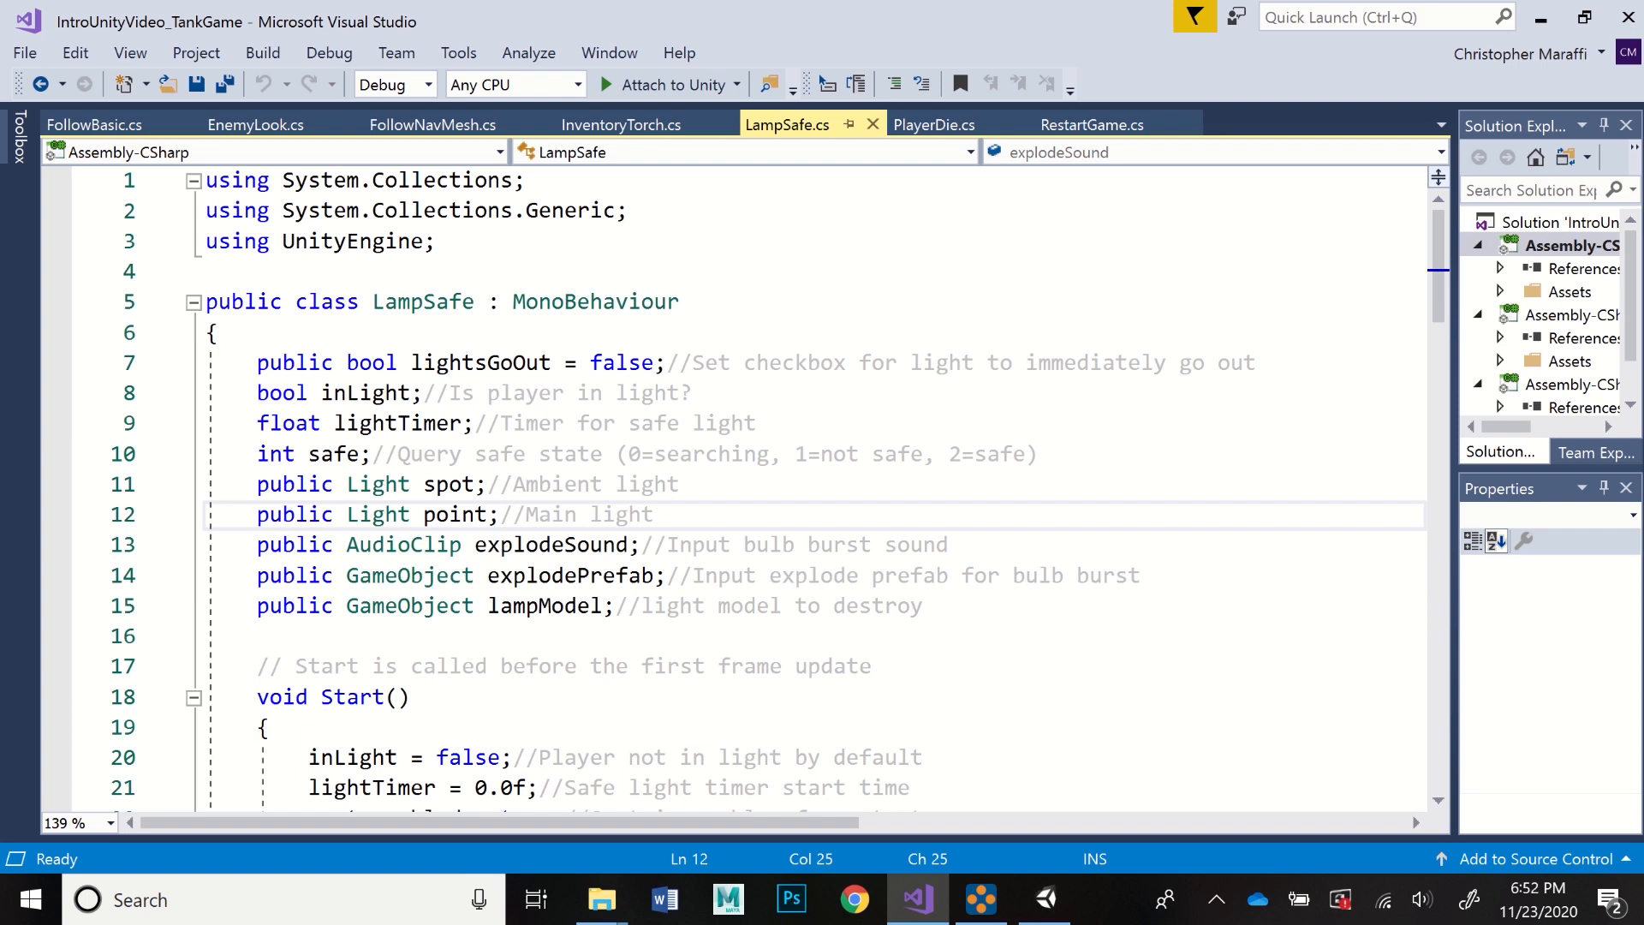
# - Review LampSafe's explodeSound, explodePrefab and lampModel variables, and switch to Unity to compare them with LightbulbPower's Lamp Safe fields
pyautogui.click(666, 545)
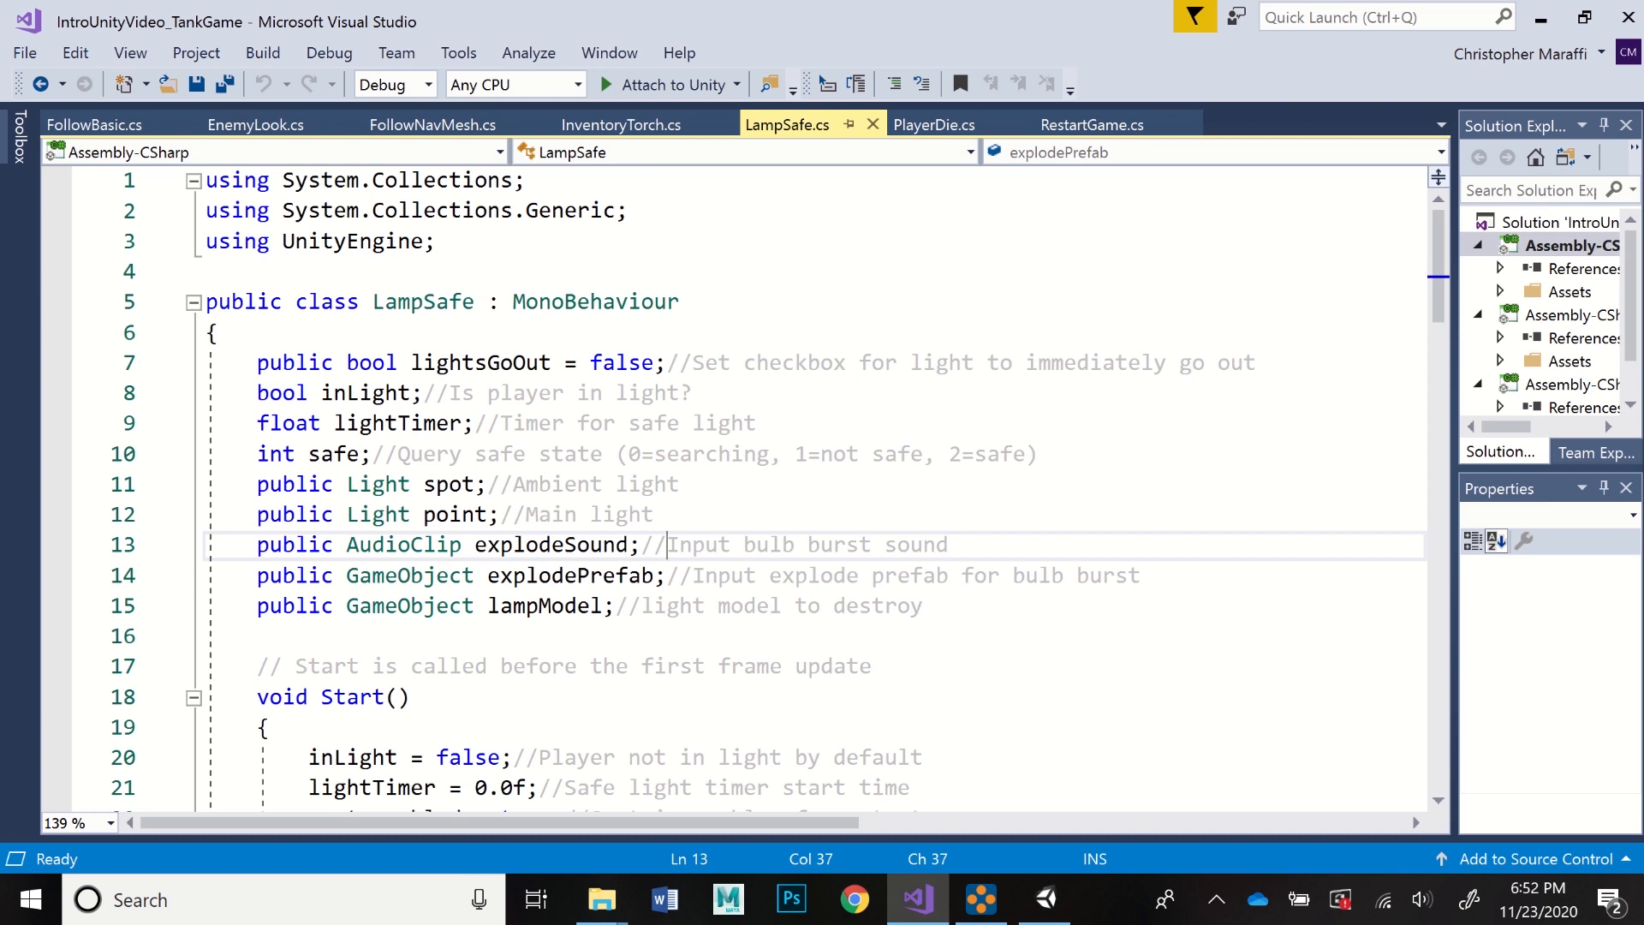
pyautogui.press('Down')
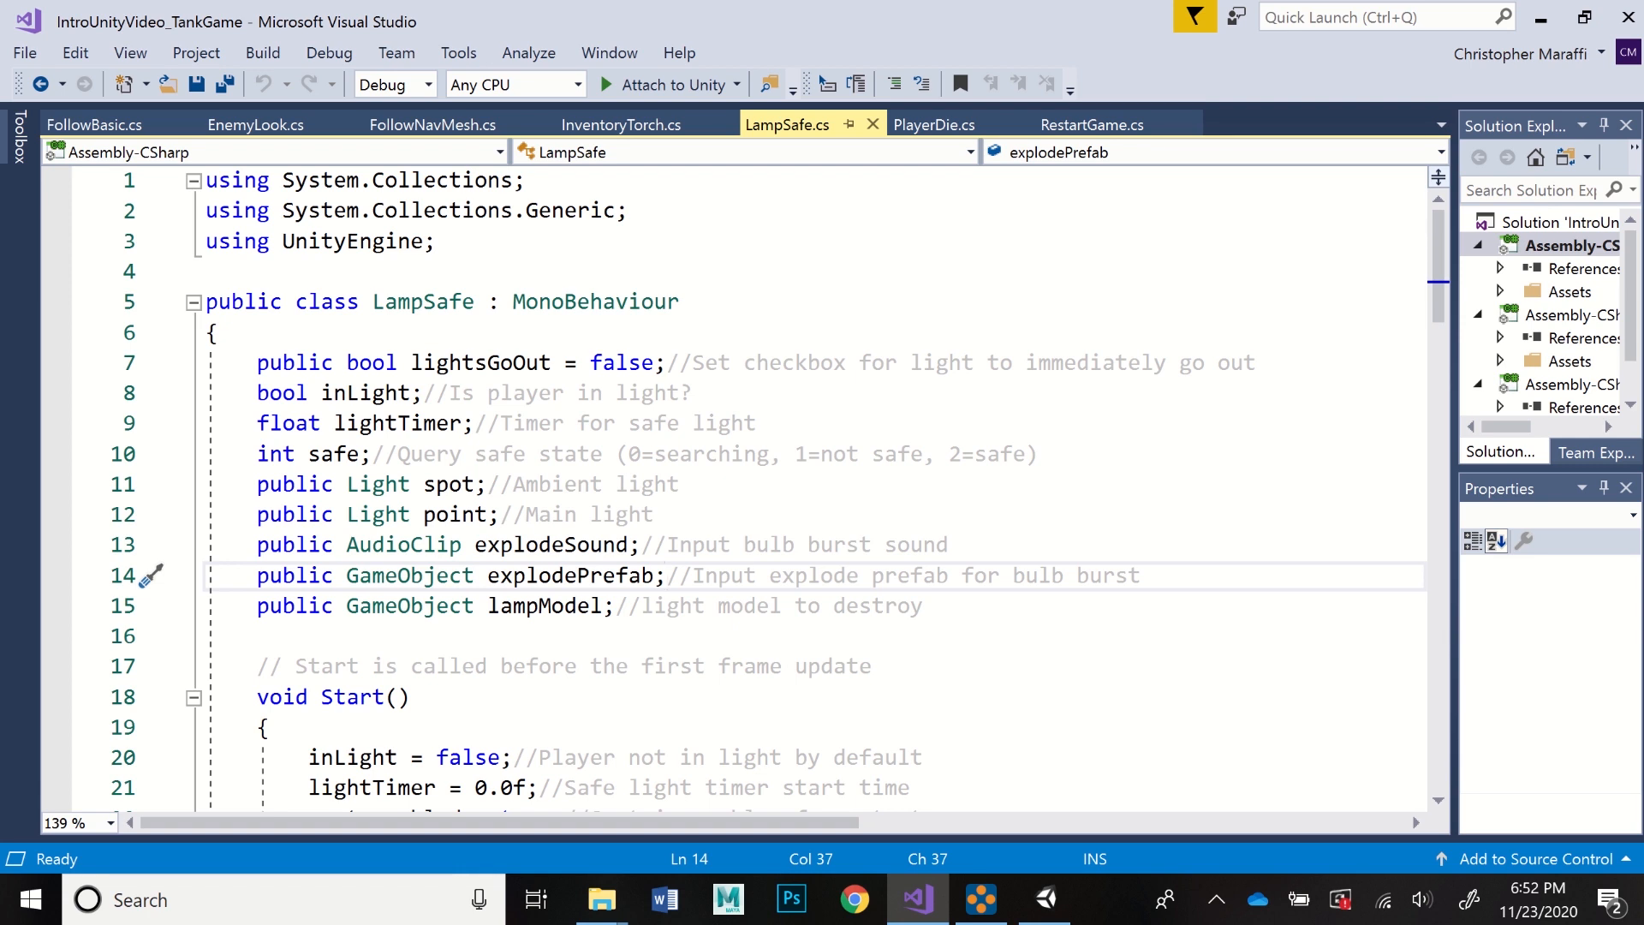
pyautogui.click(615, 607)
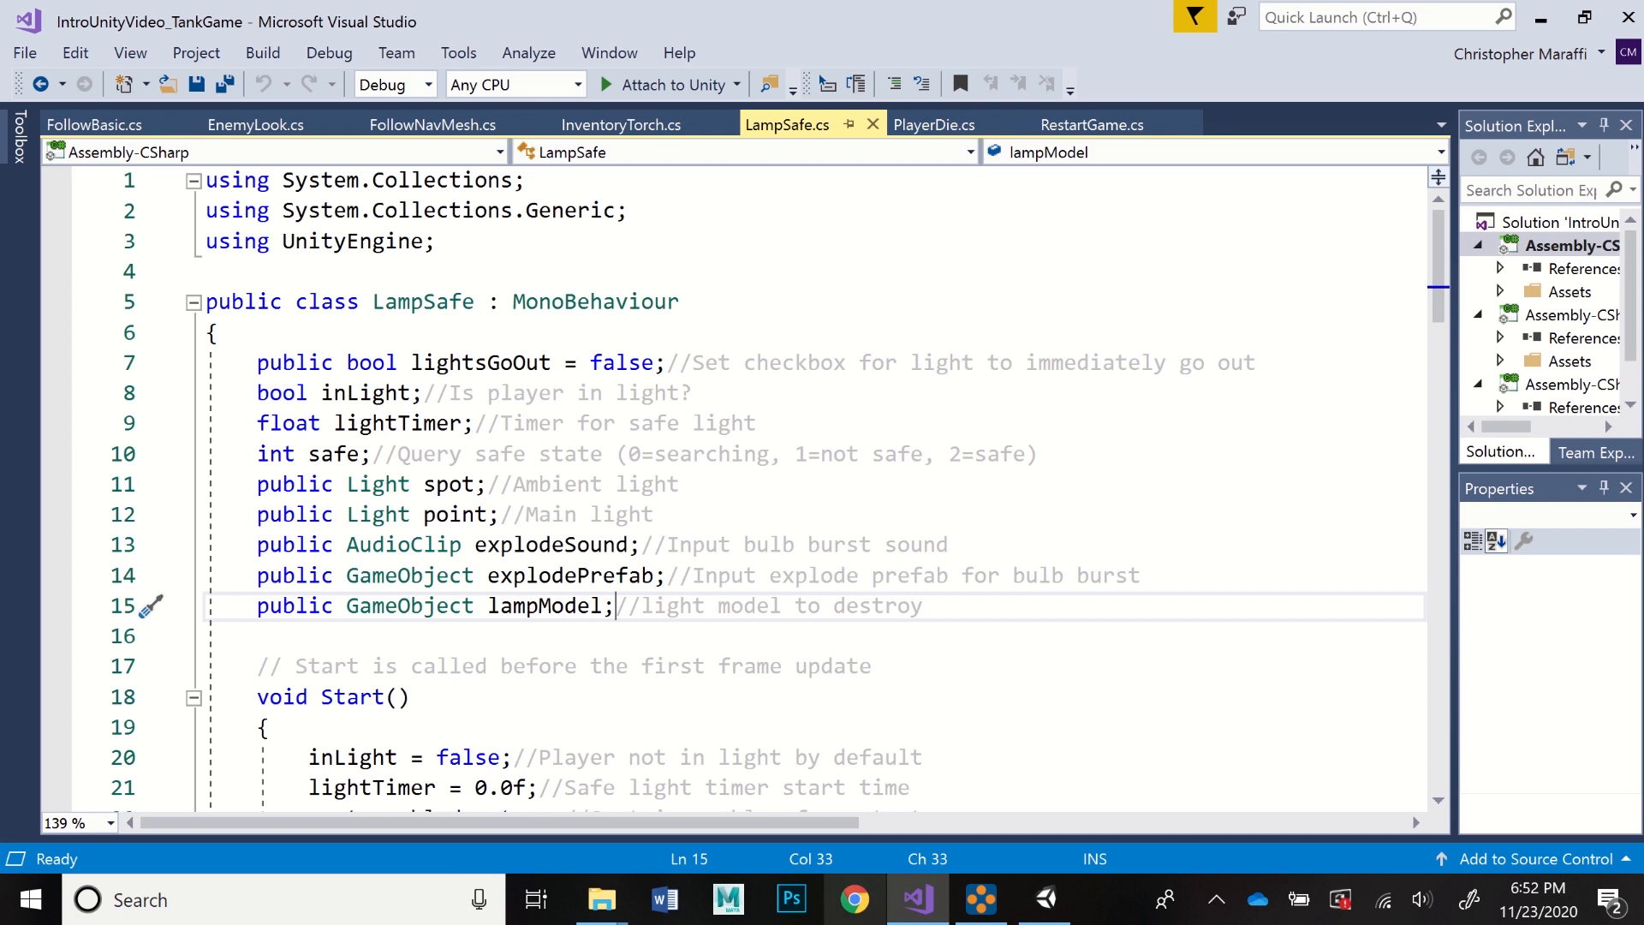
pyautogui.moveTo(1046, 899)
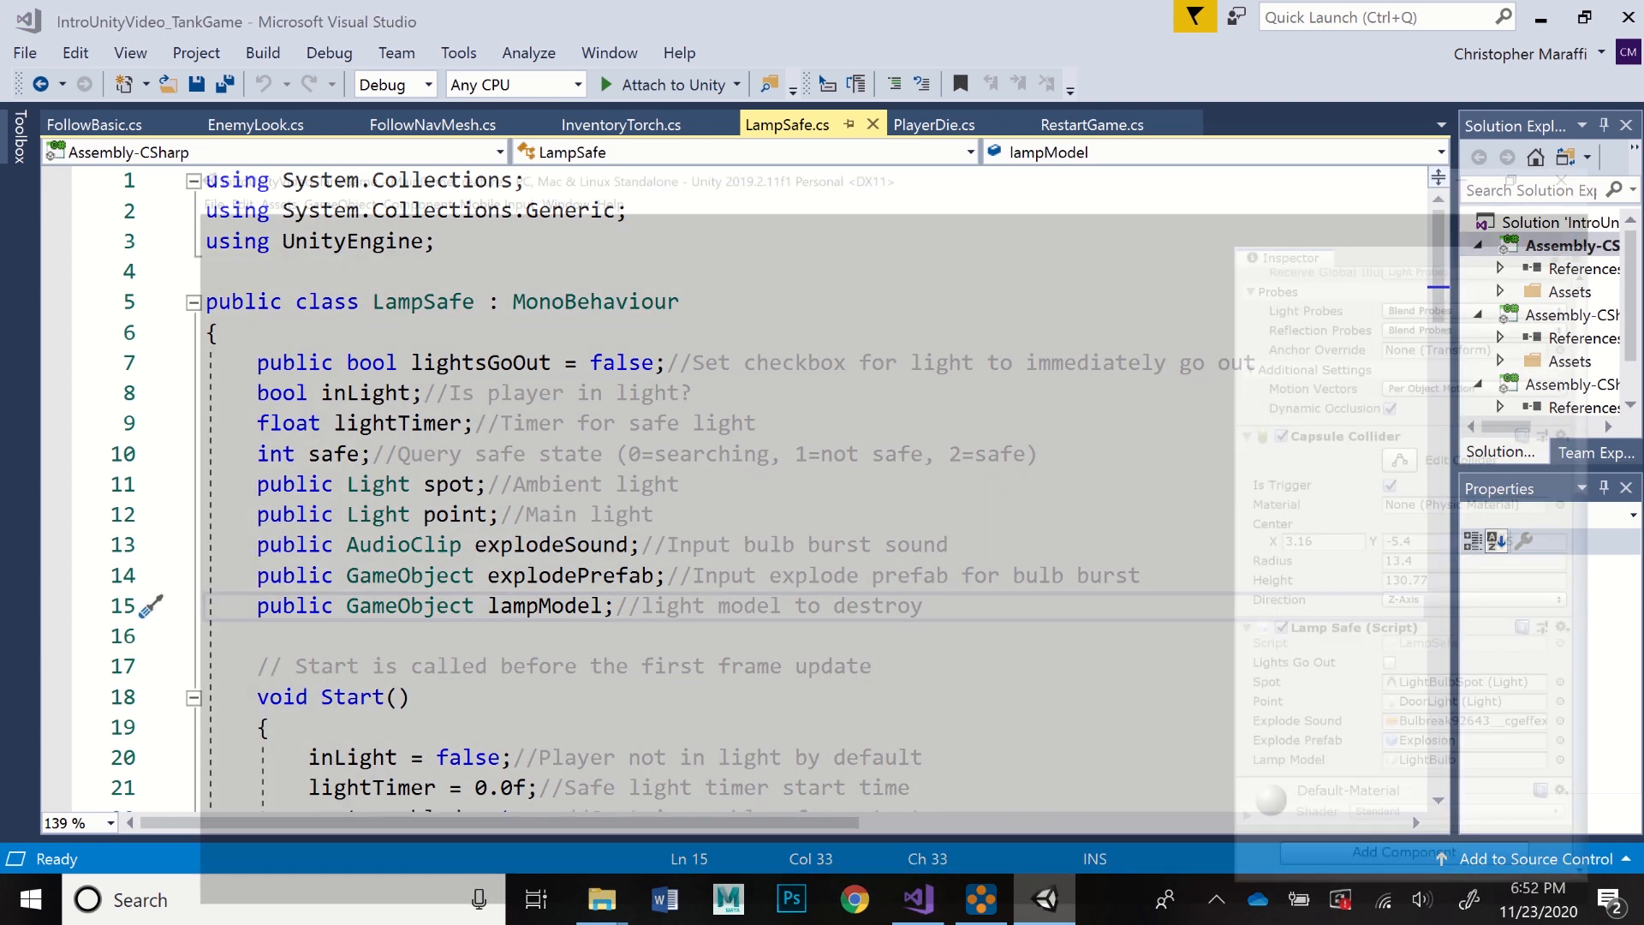
pyautogui.click(1043, 796)
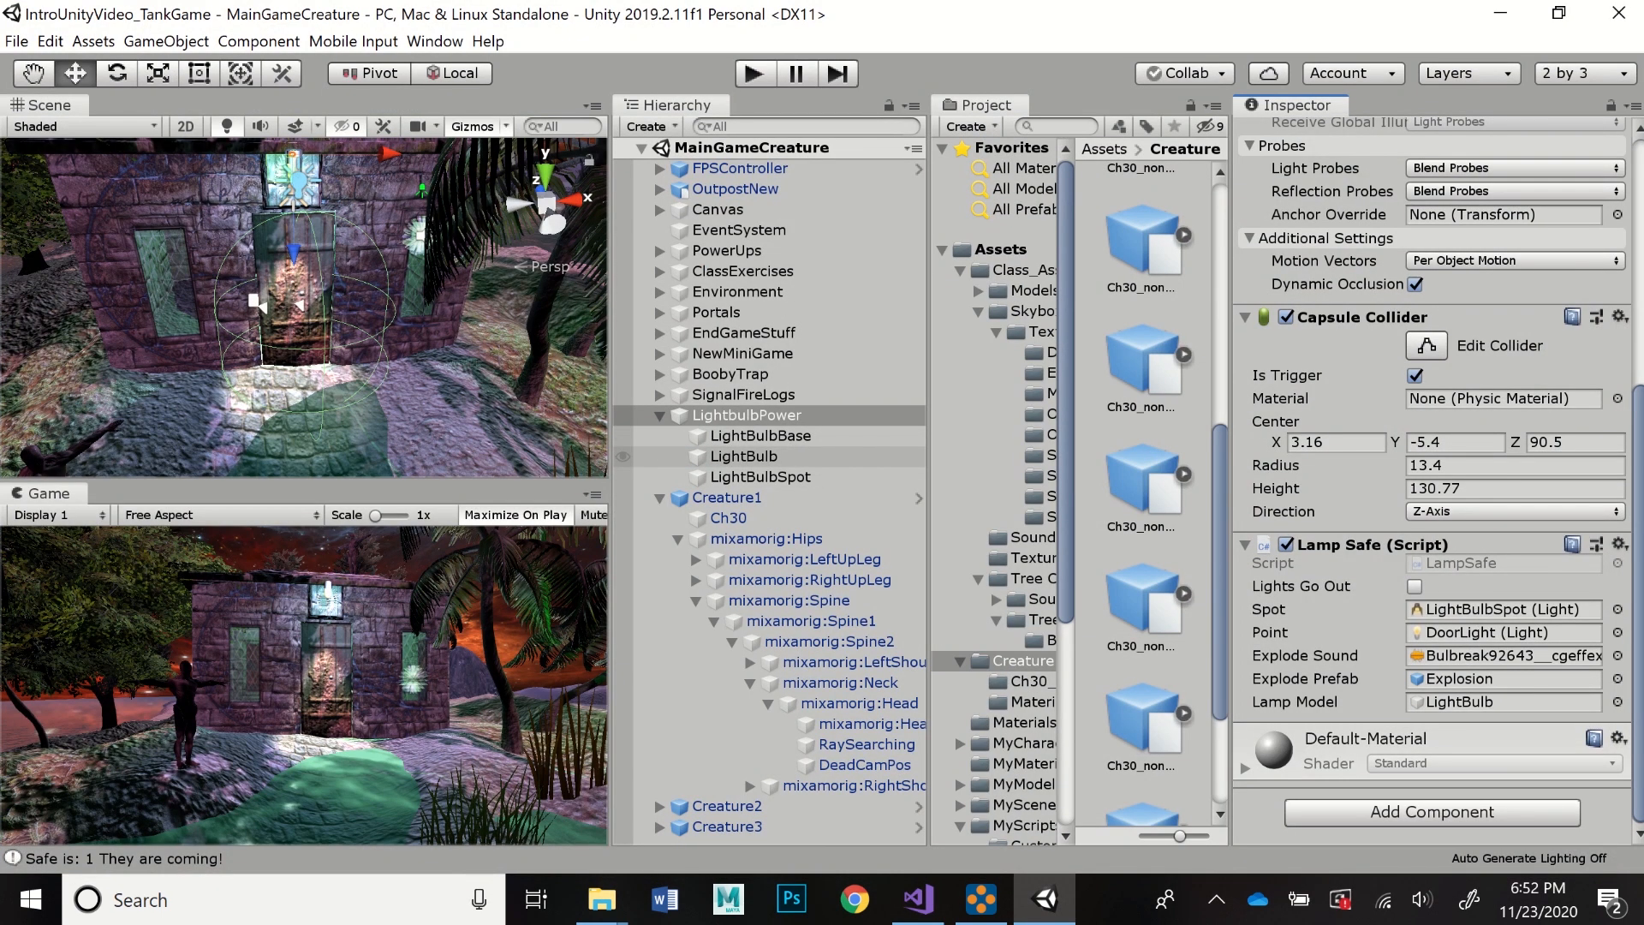
# - Inspect the LightBulbSpot light settings, then LightBulb's model, Capsule Collider and expanded LightBulbMat material with its emission settings
pyautogui.click(761, 477)
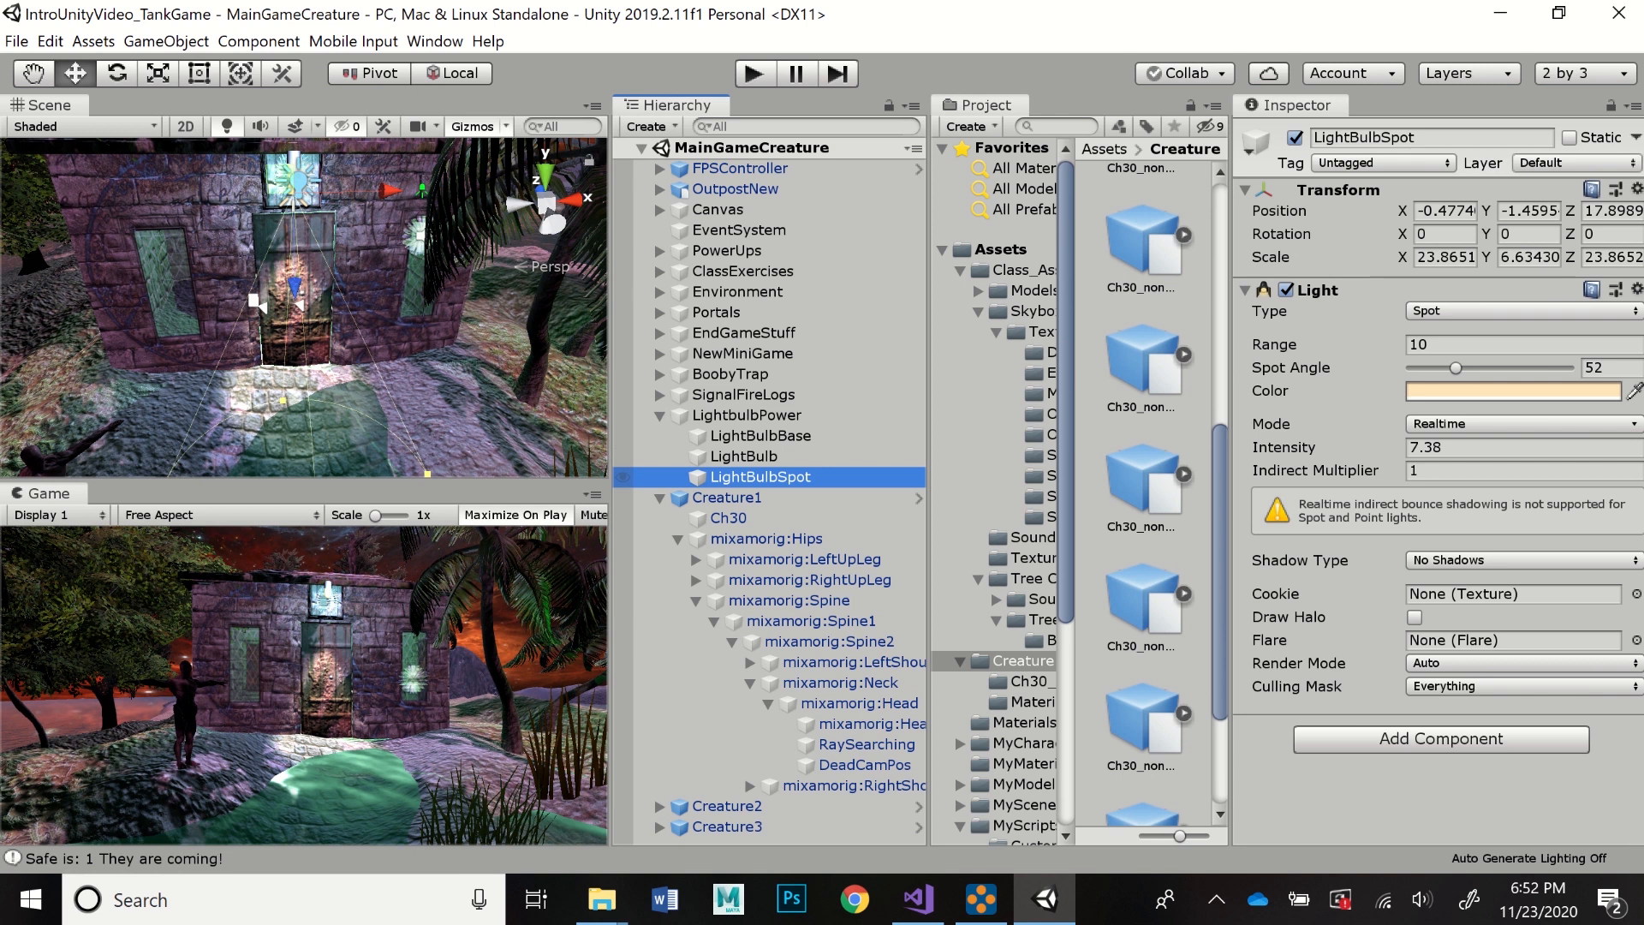
pyautogui.click(743, 456)
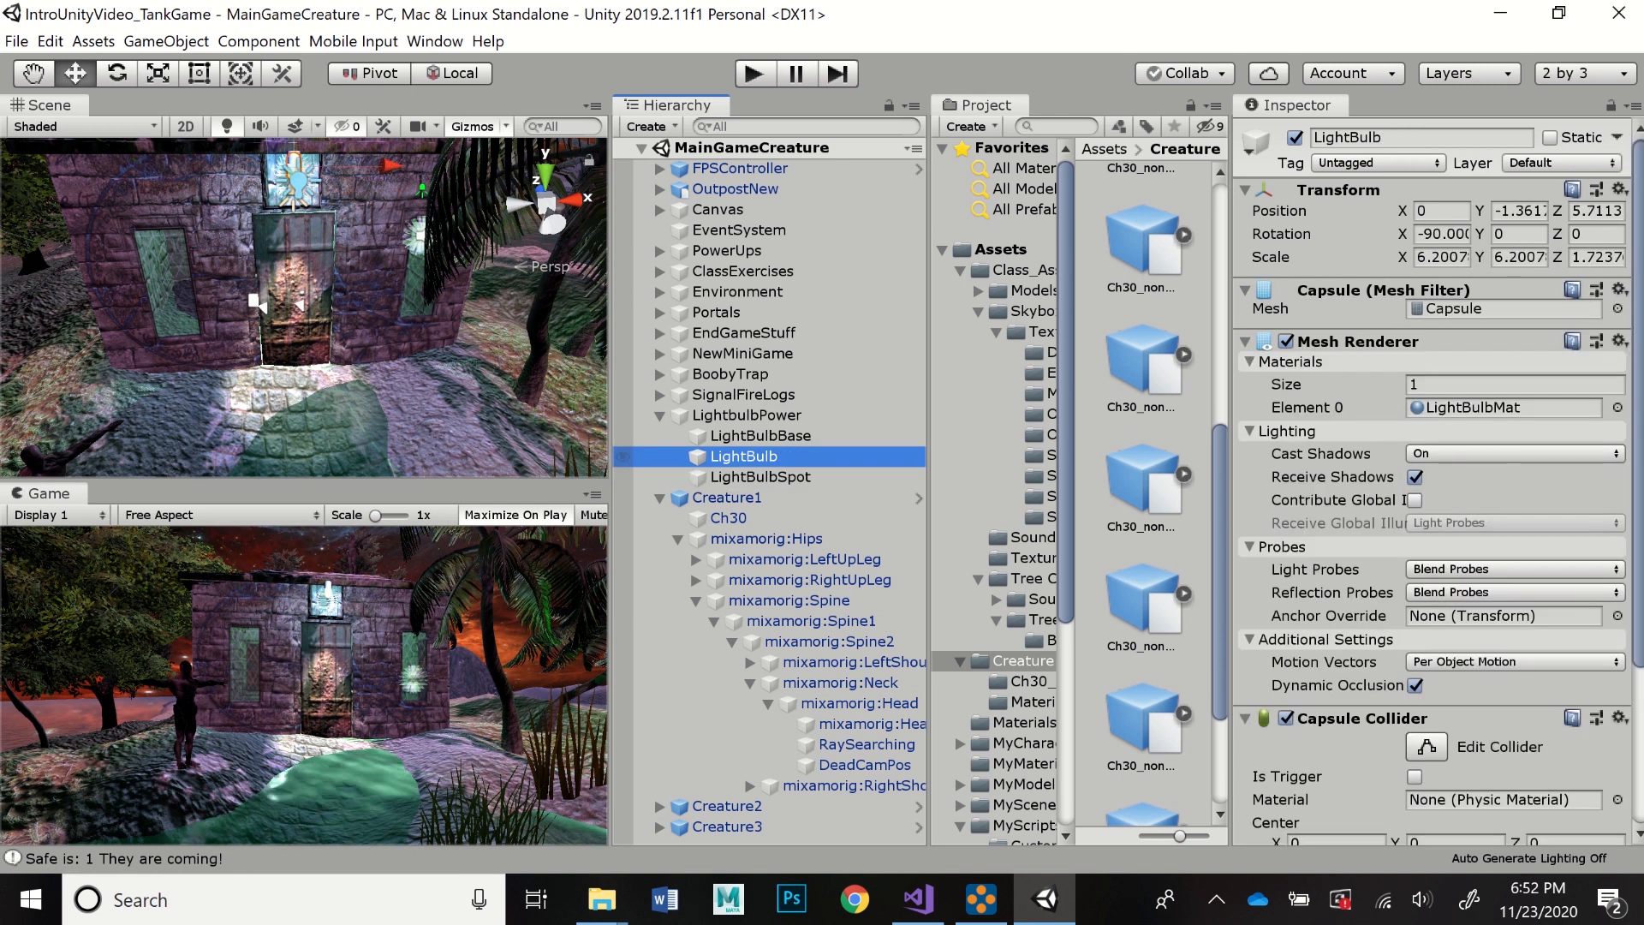
pyautogui.press('f')
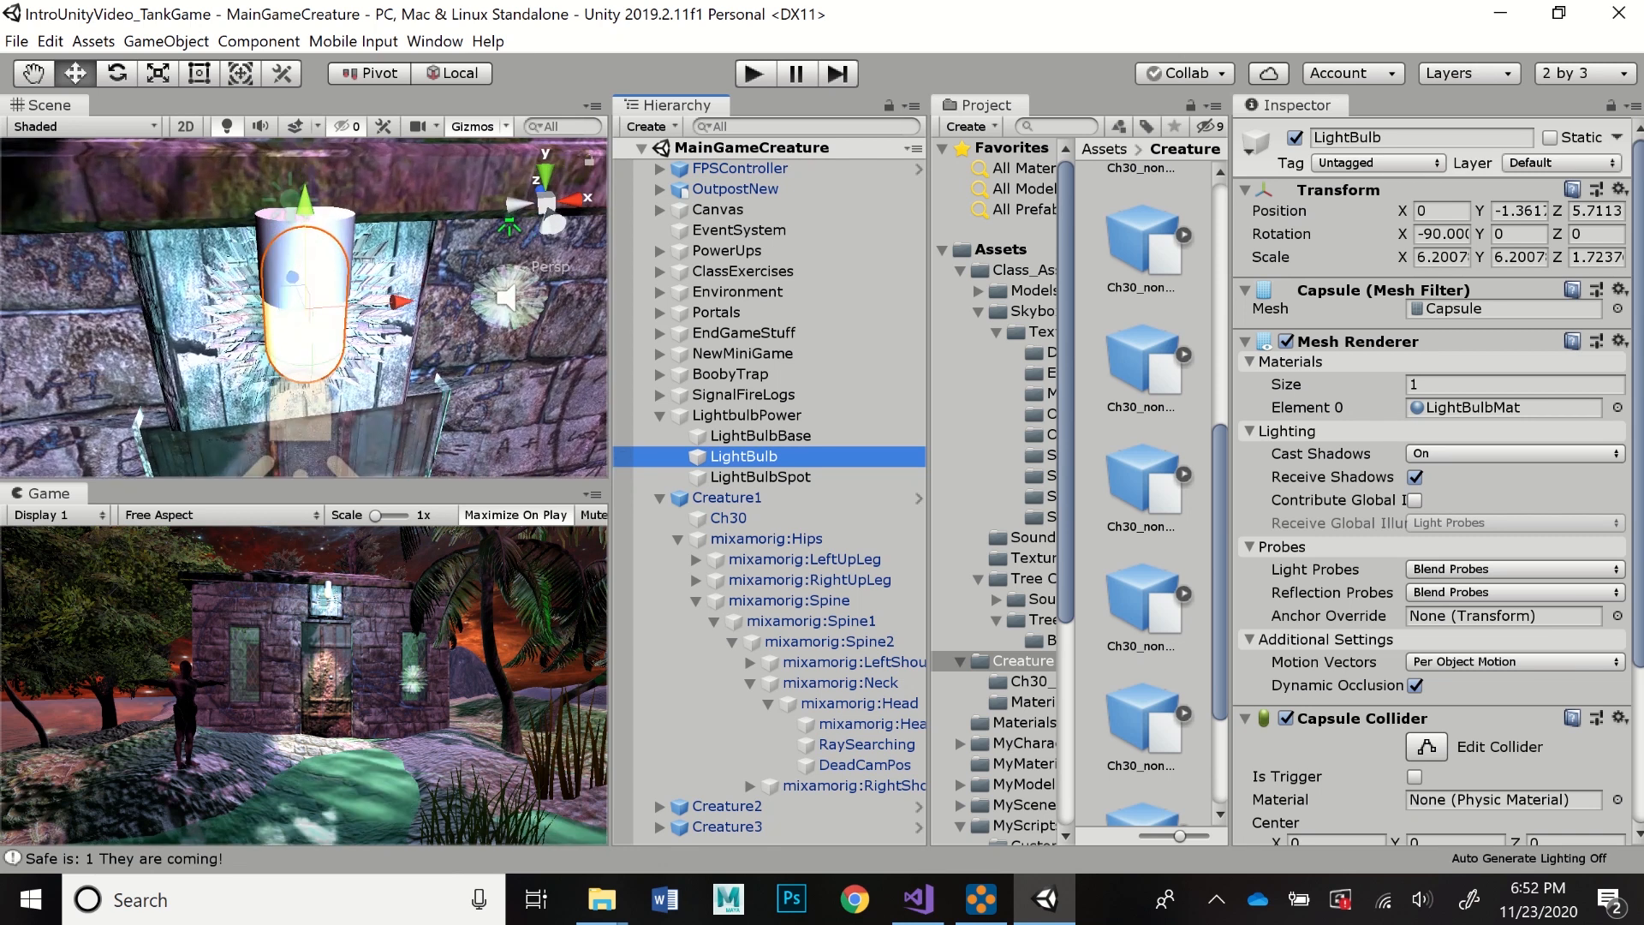
pyautogui.scroll(-5, 1430, 428)
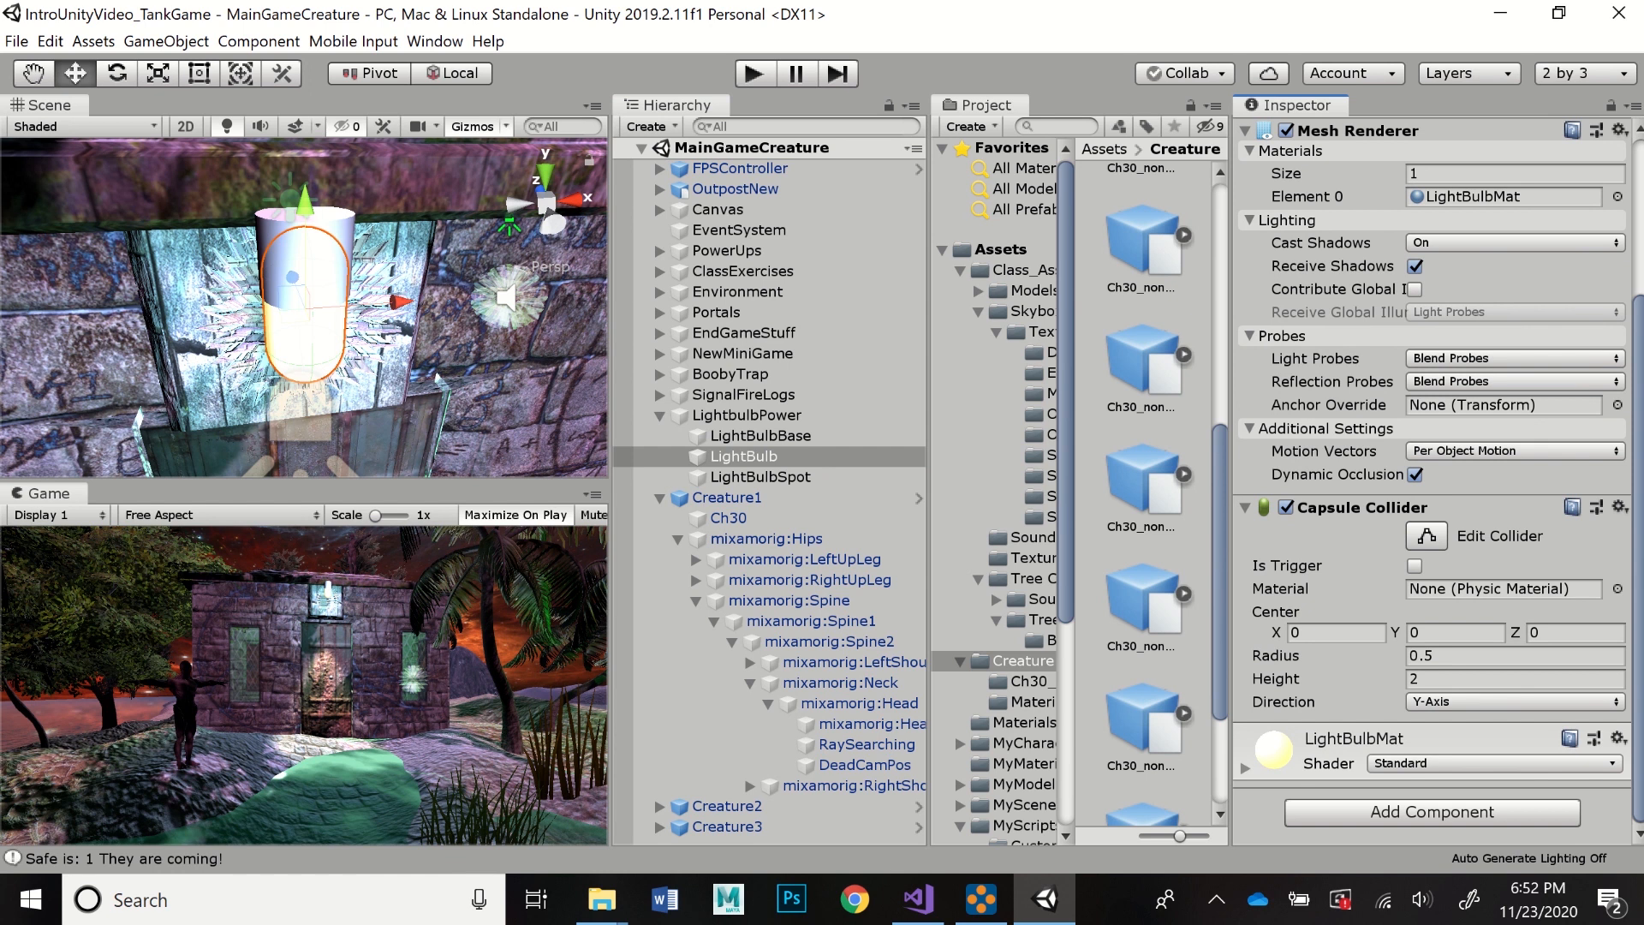
pyautogui.click(1245, 768)
pyautogui.scroll(-7, 1430, 514)
pyautogui.scroll(-1, 1430, 479)
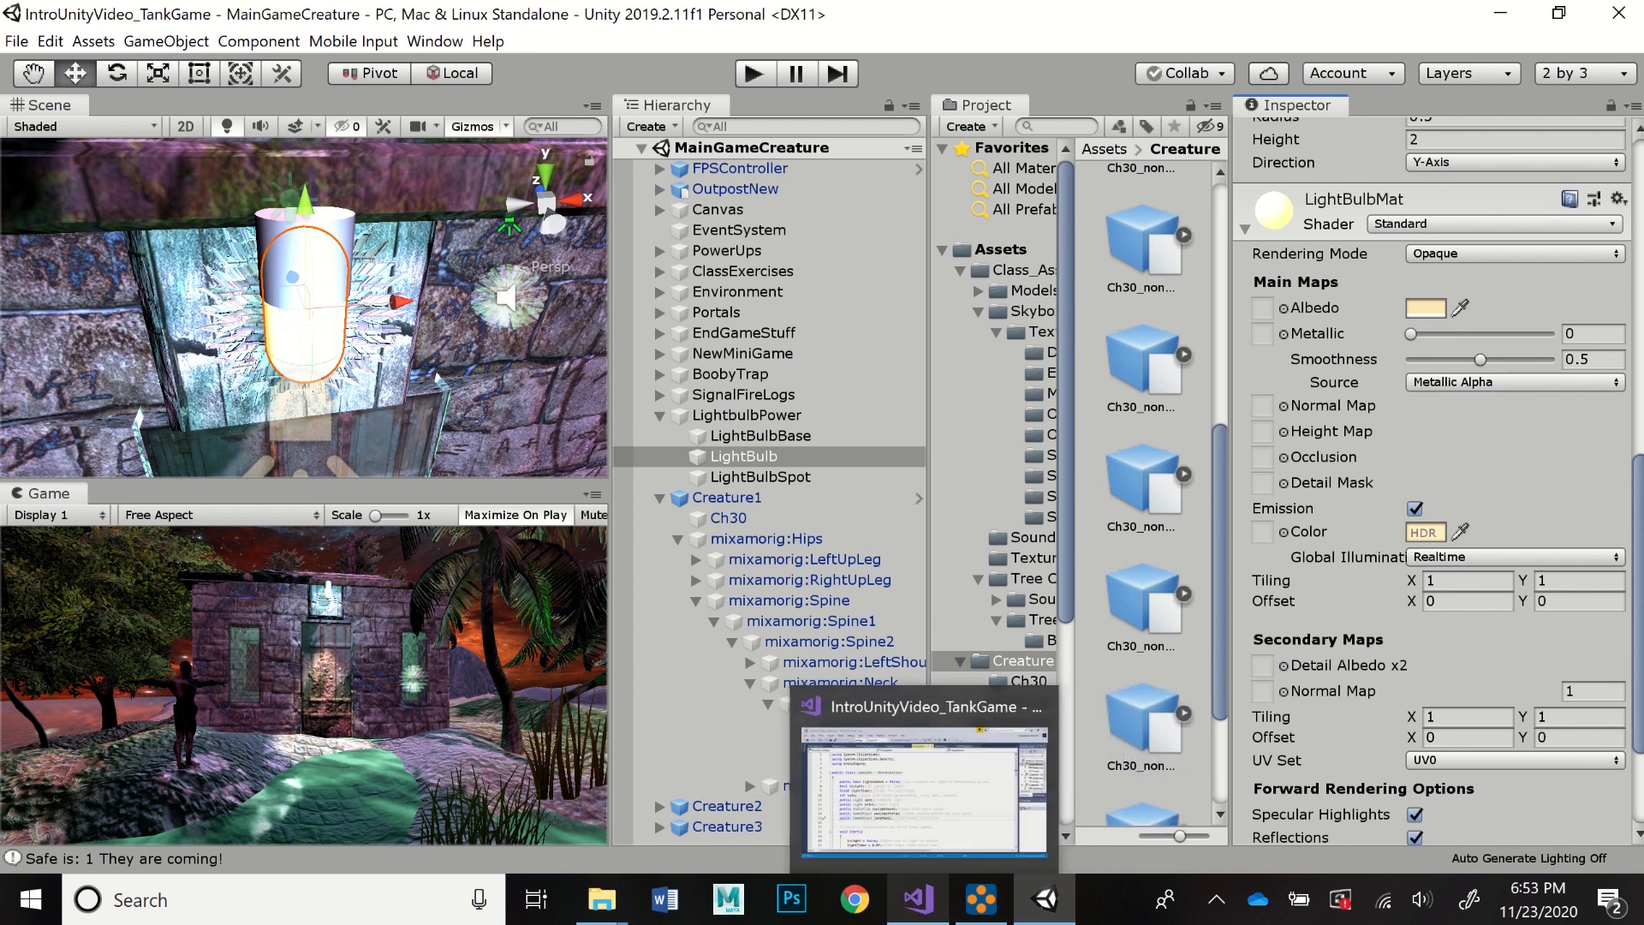
# - Switch to Visual Studio and review LampSafe's Start initial values for inLight, lightTimer, spot and point, plus Update's inLight check
pyautogui.click(917, 899)
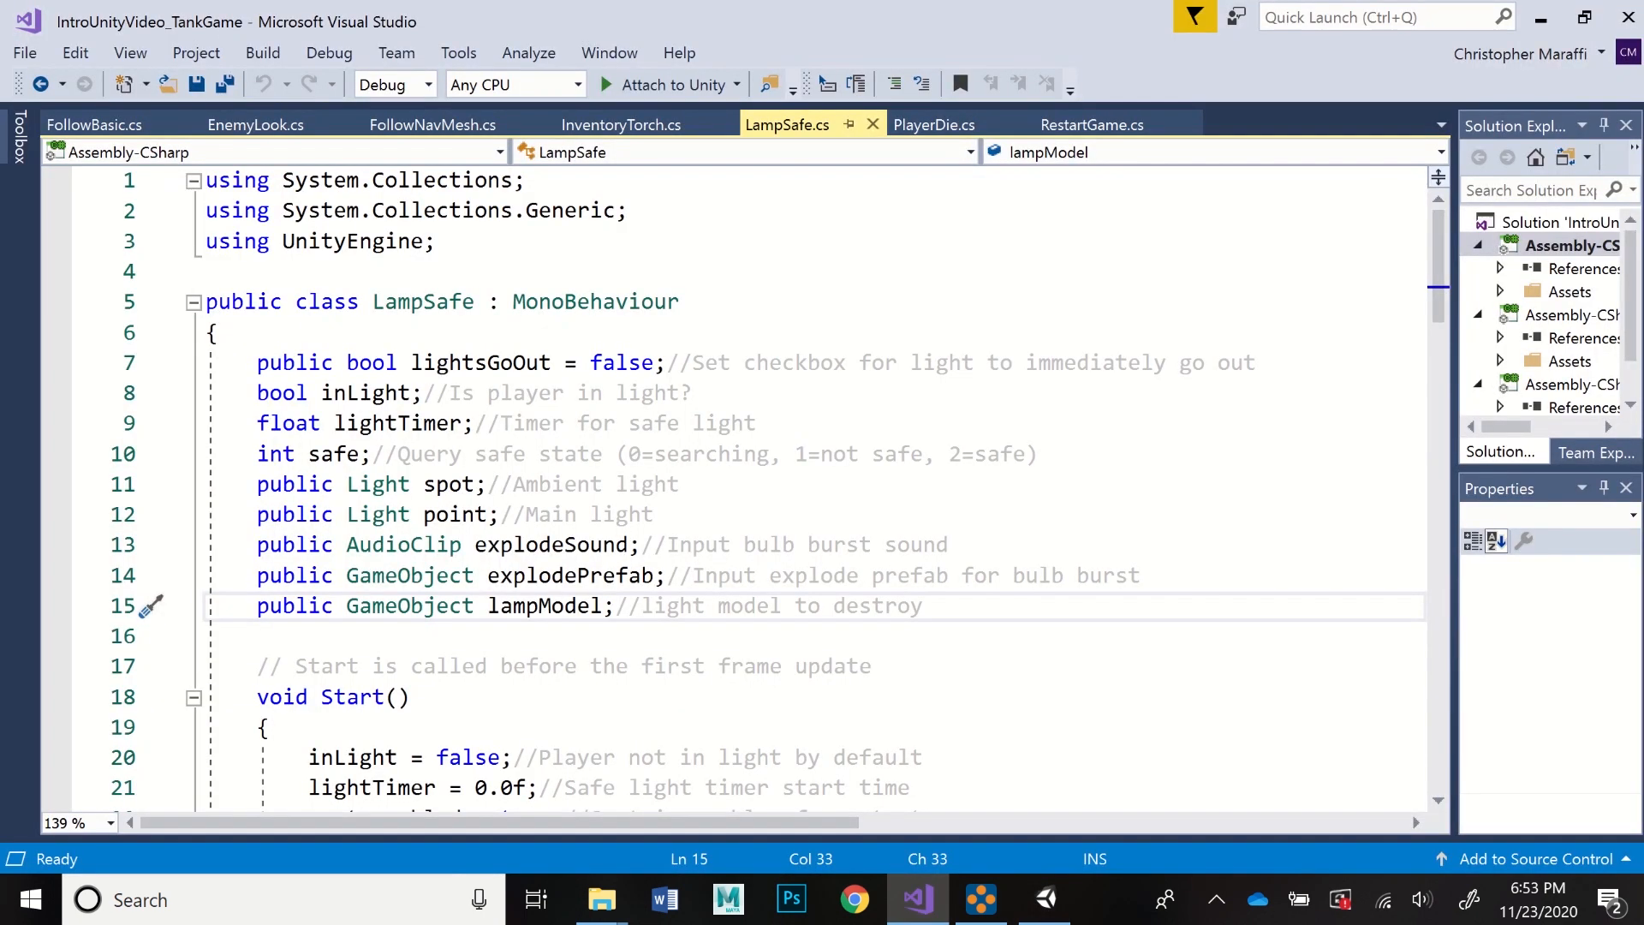
pyautogui.scroll(-4, 771, 488)
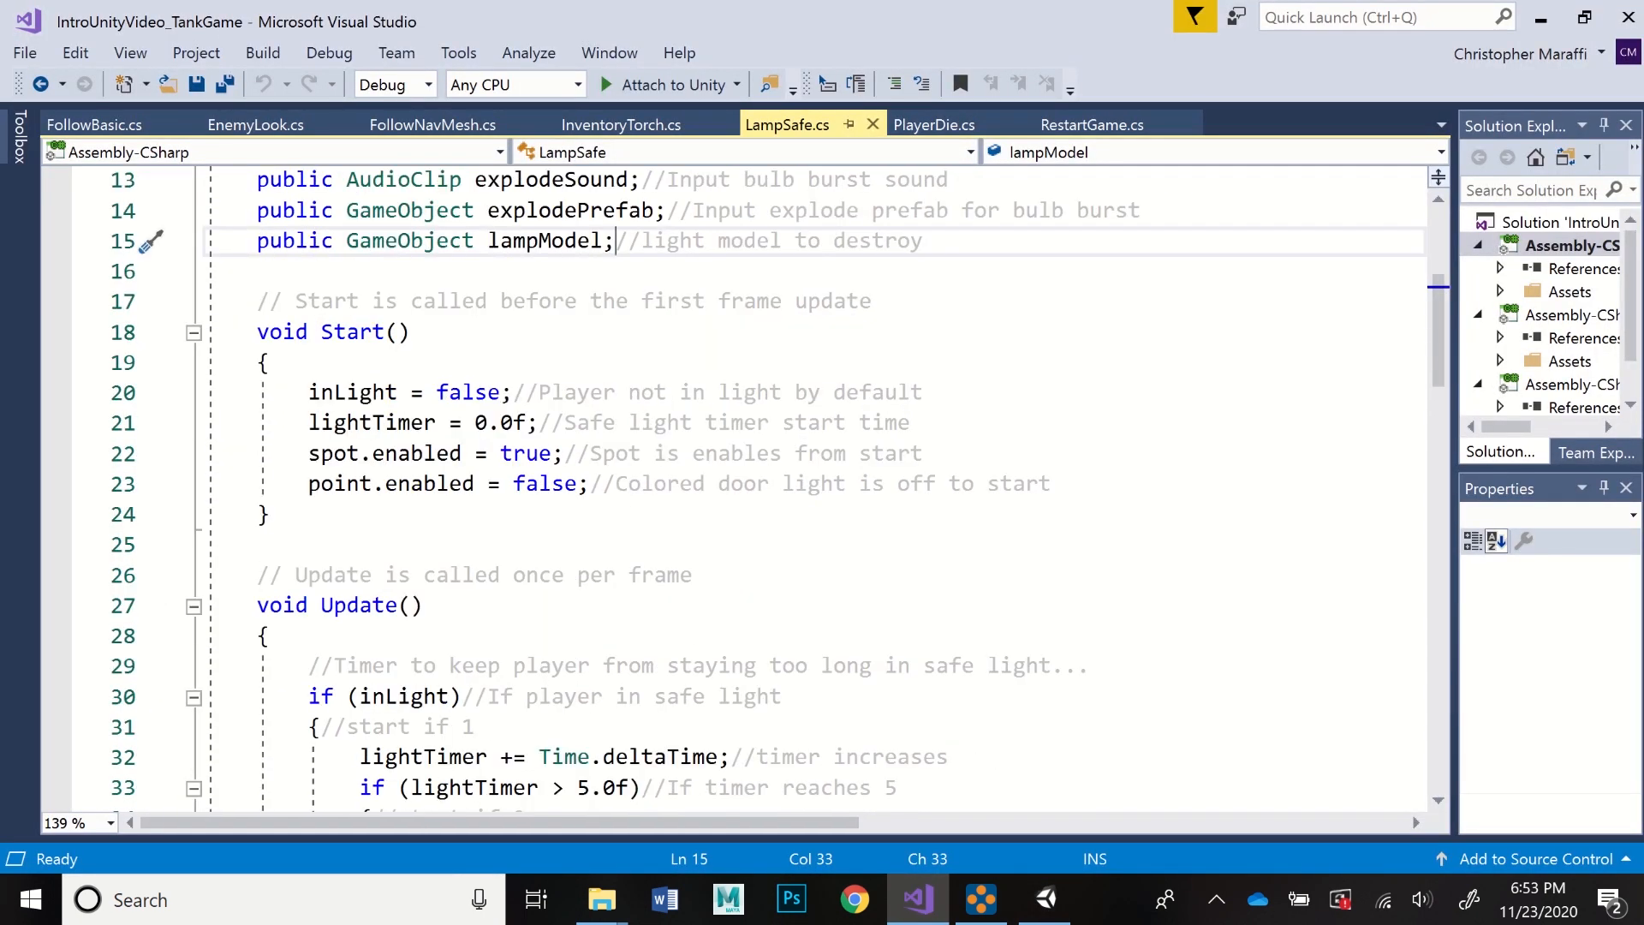
pyautogui.scroll(-1, 770, 488)
pyautogui.click(577, 302)
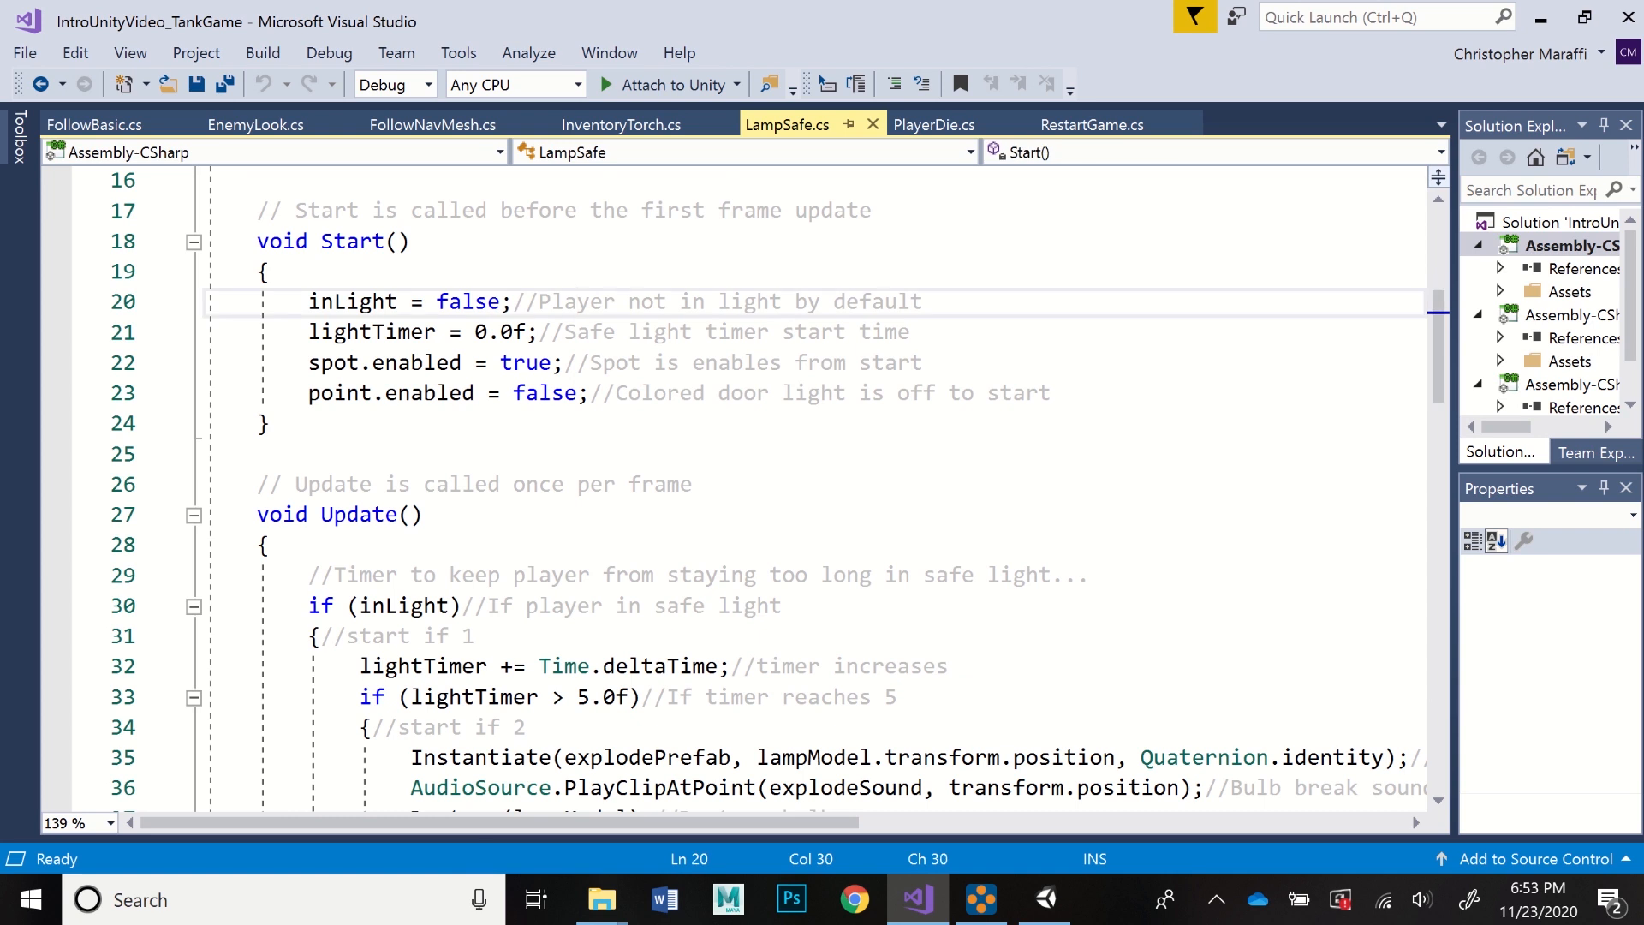
pyautogui.click(604, 331)
pyautogui.click(603, 364)
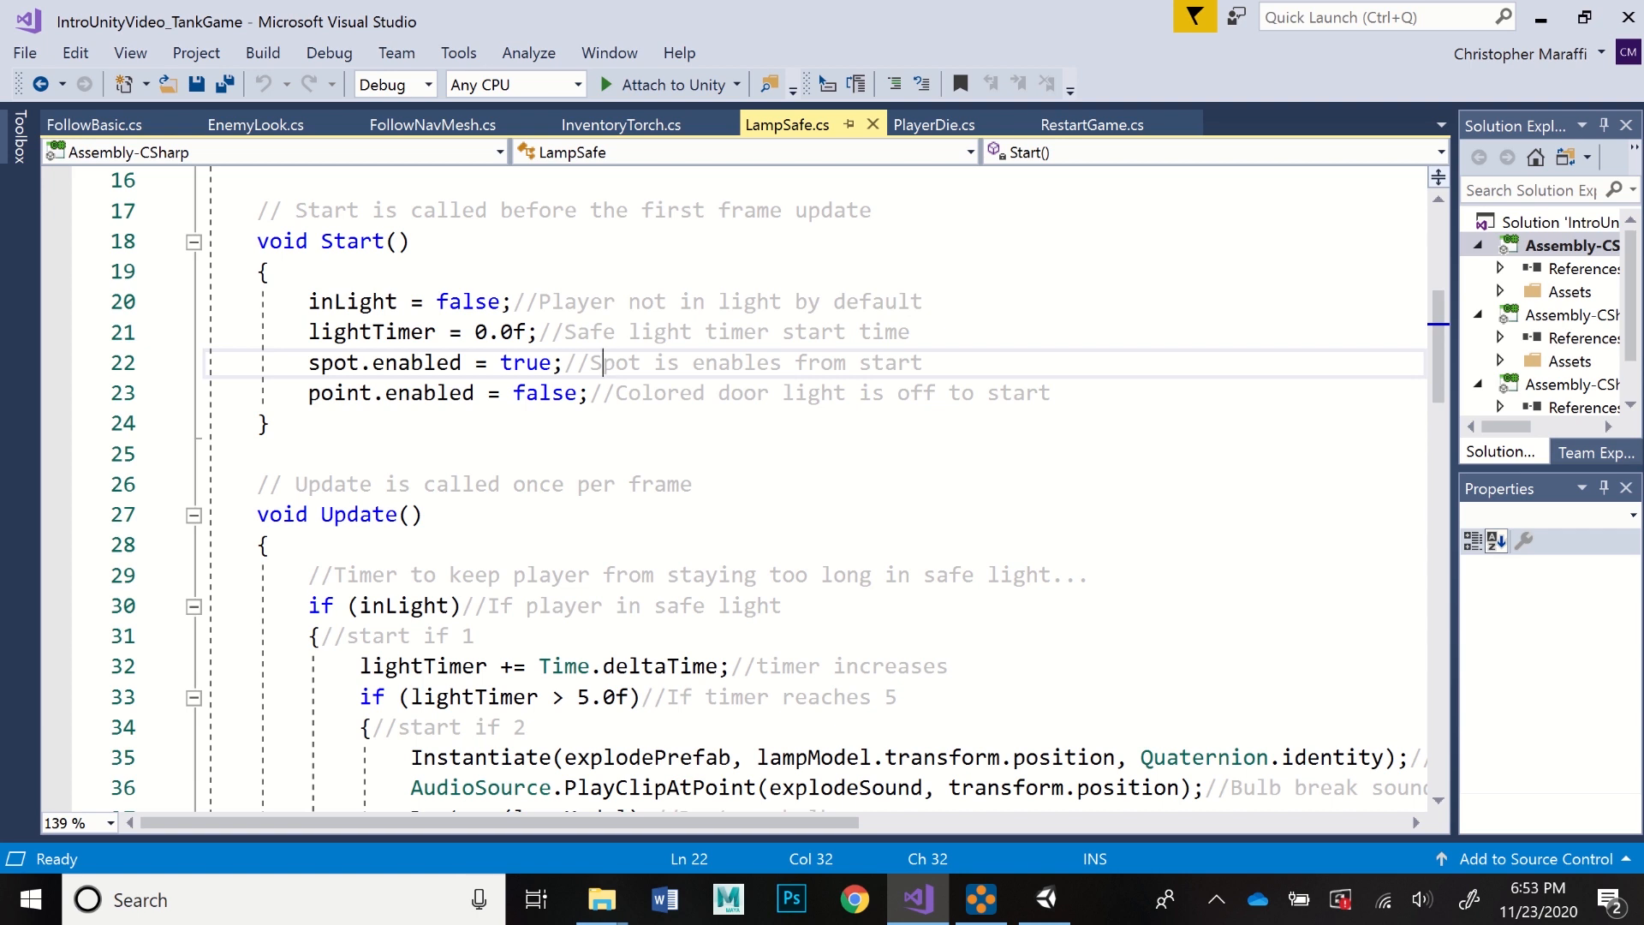
pyautogui.click(615, 394)
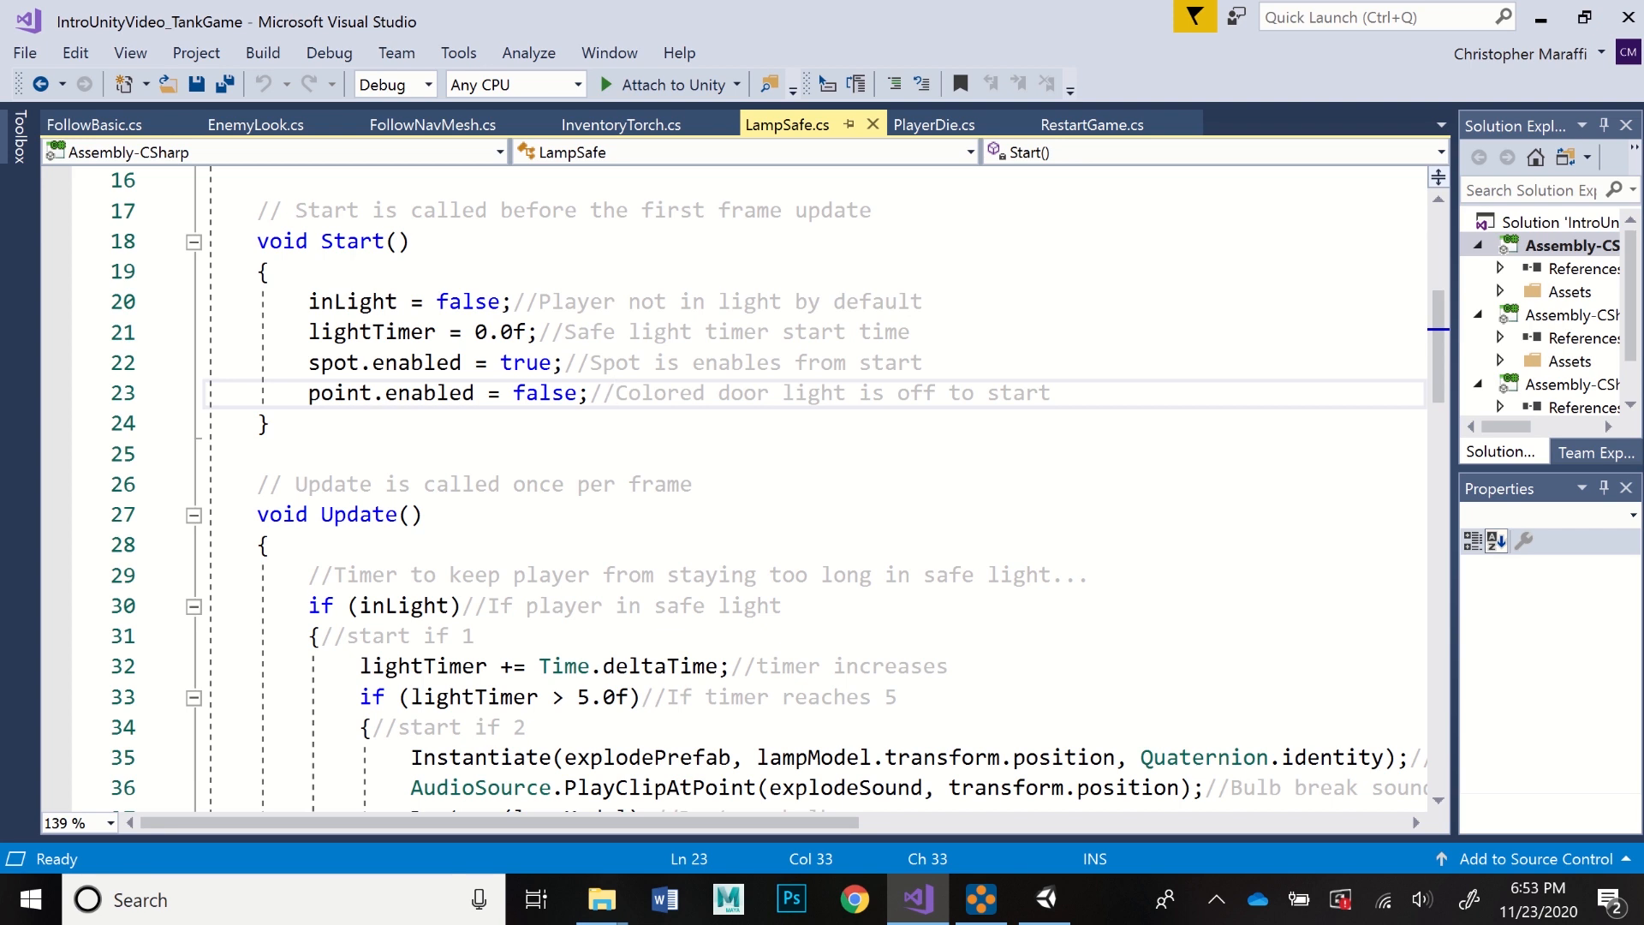
pyautogui.scroll(-3, 736, 488)
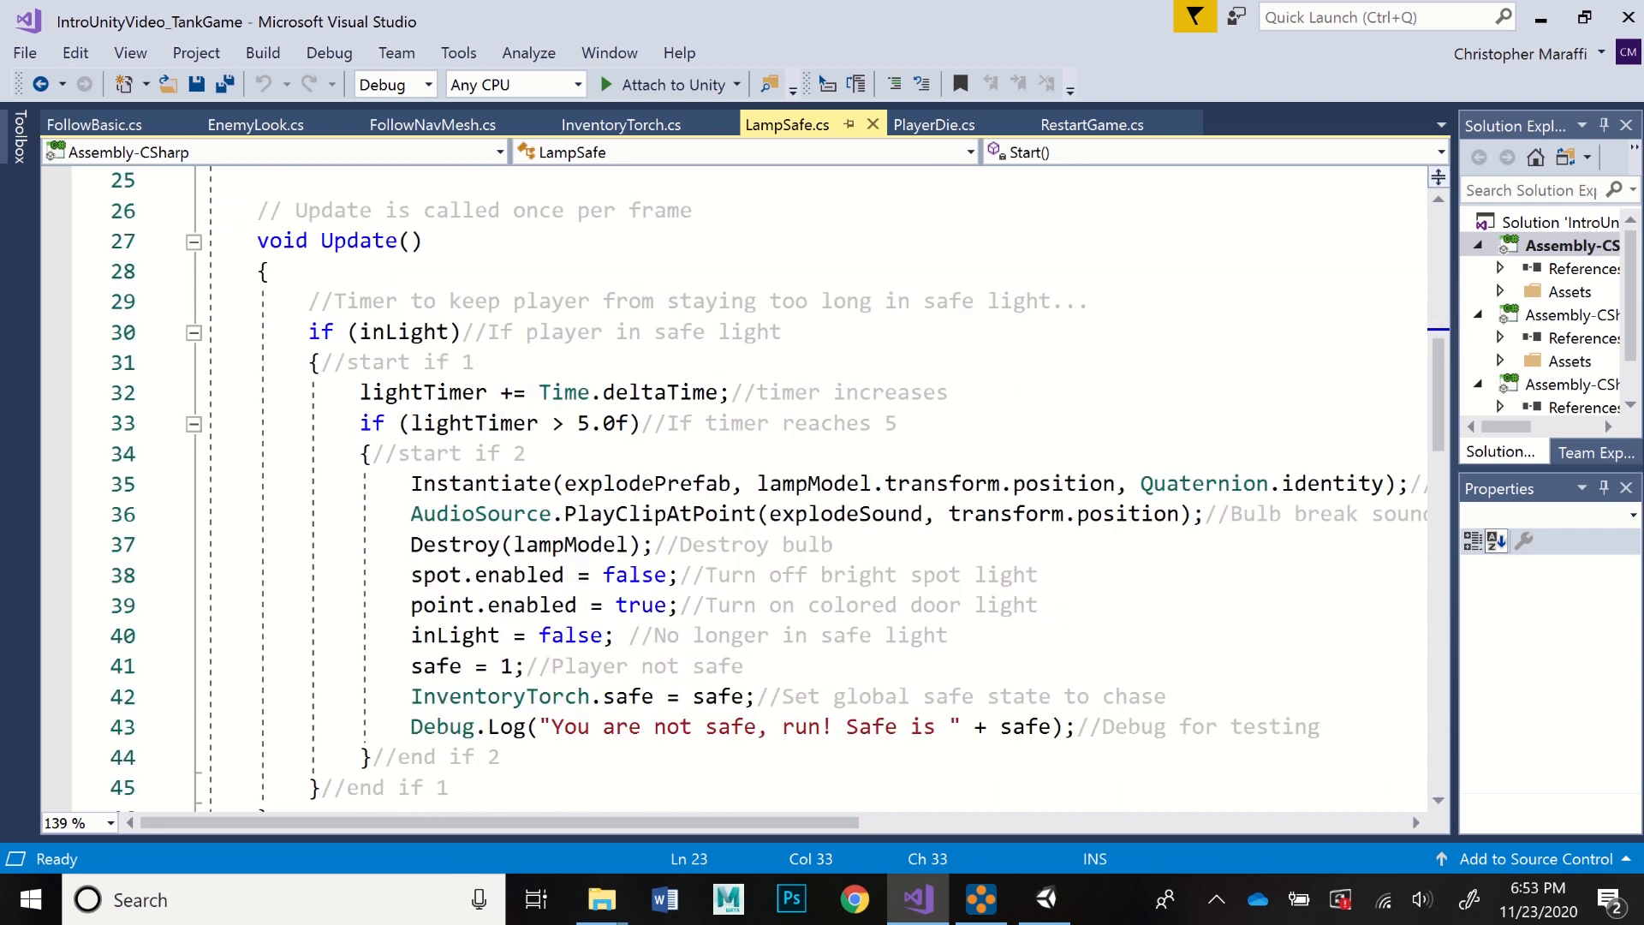
pyautogui.click(475, 332)
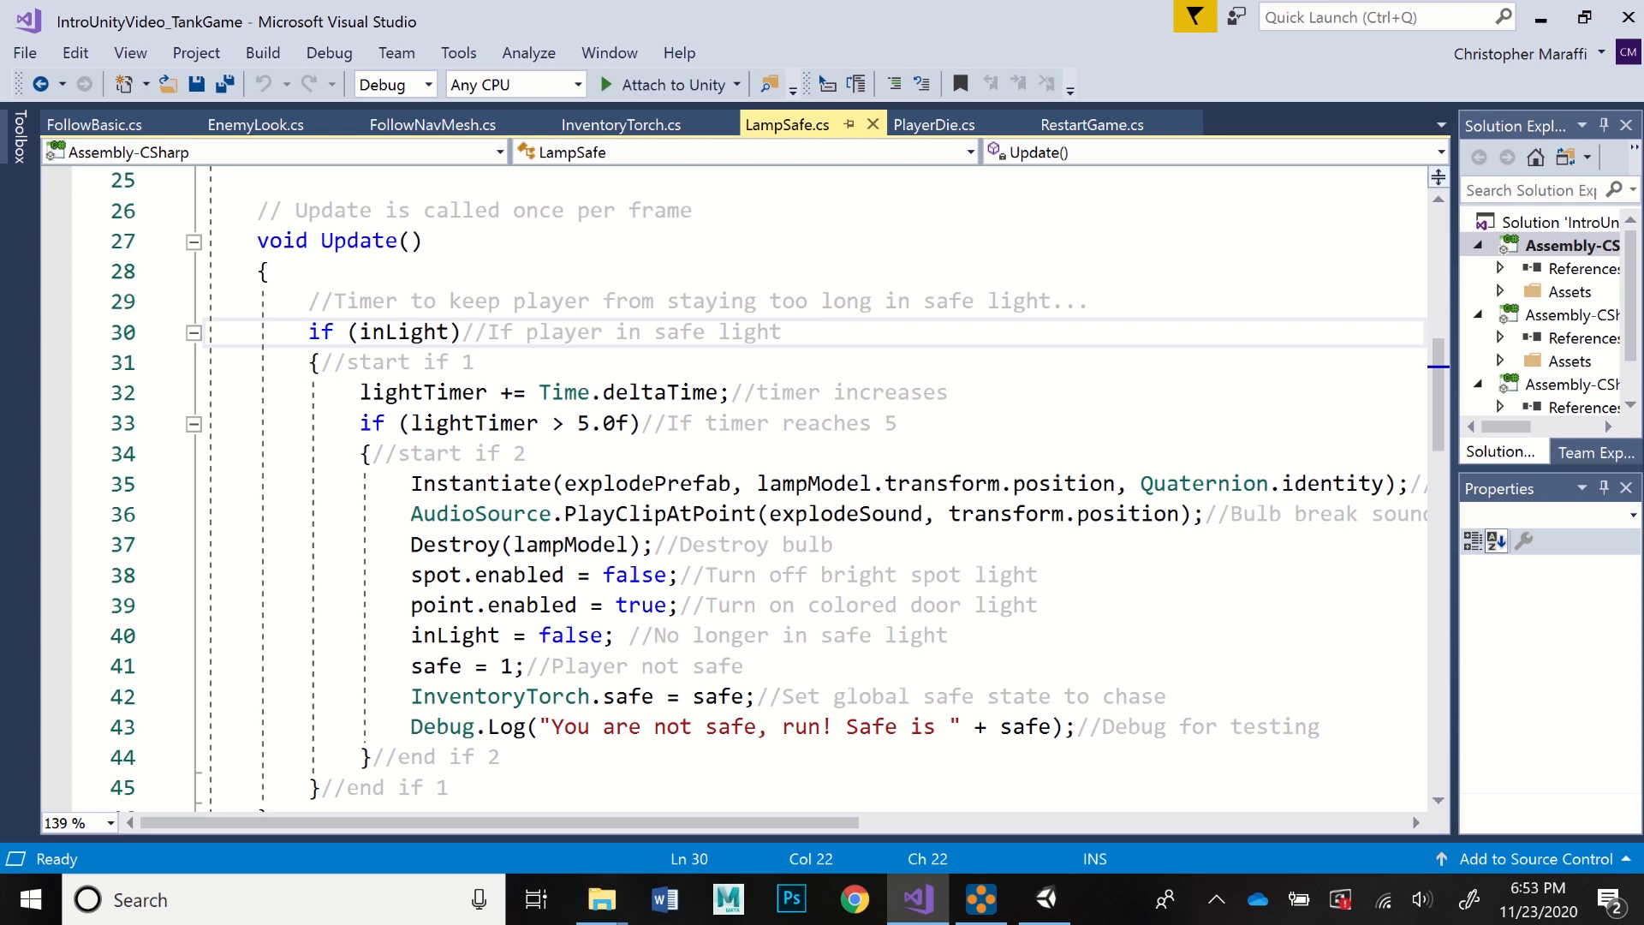
# - Review OnTriggerEnter's Player check and its !lightsGoOut branch, including the global InventoryTorch.safe assignment and debug message
pyautogui.scroll(-7, 771, 488)
pyautogui.scroll(-1, 745, 489)
pyautogui.scroll(1, 745, 488)
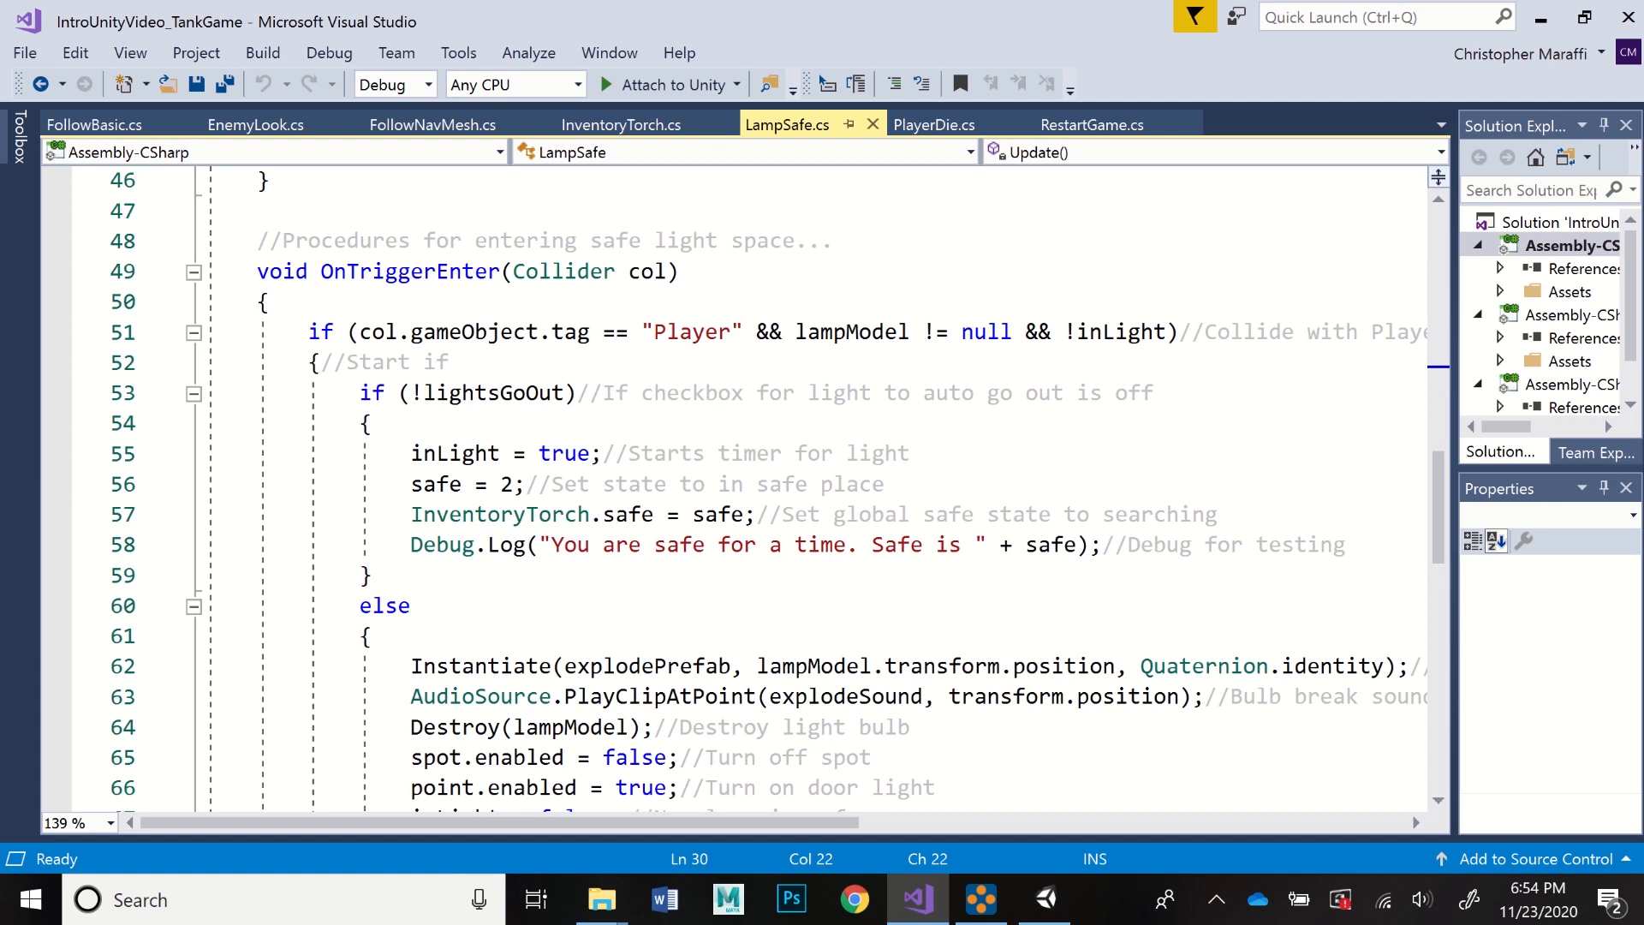
pyautogui.scroll(-1, 771, 488)
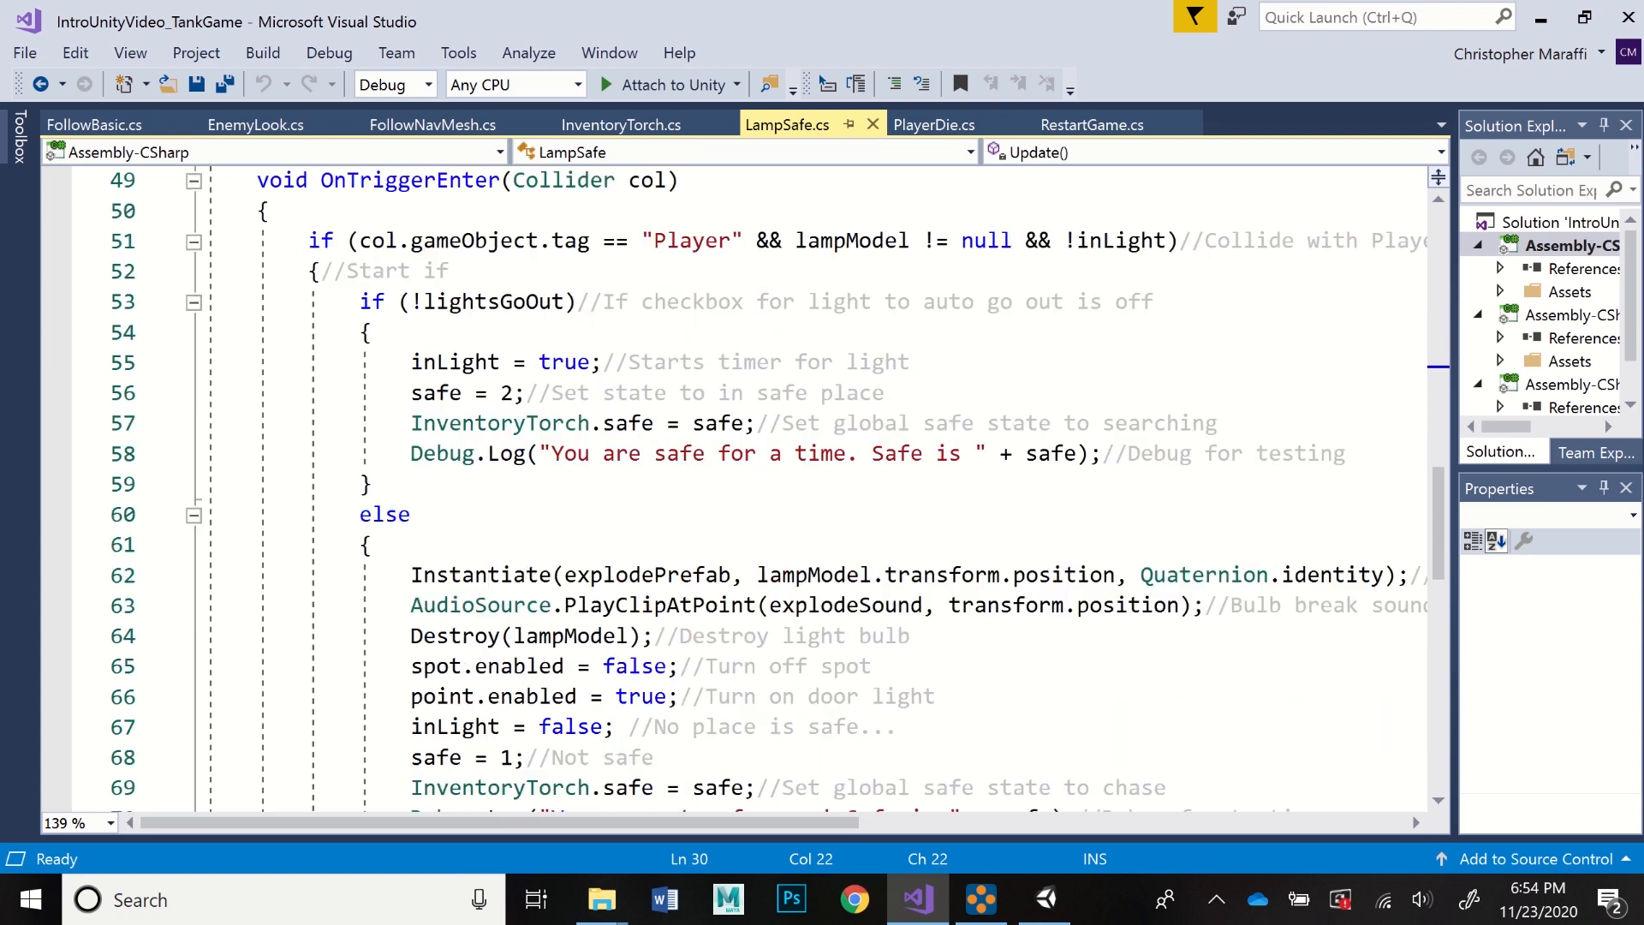
pyautogui.click(605, 301)
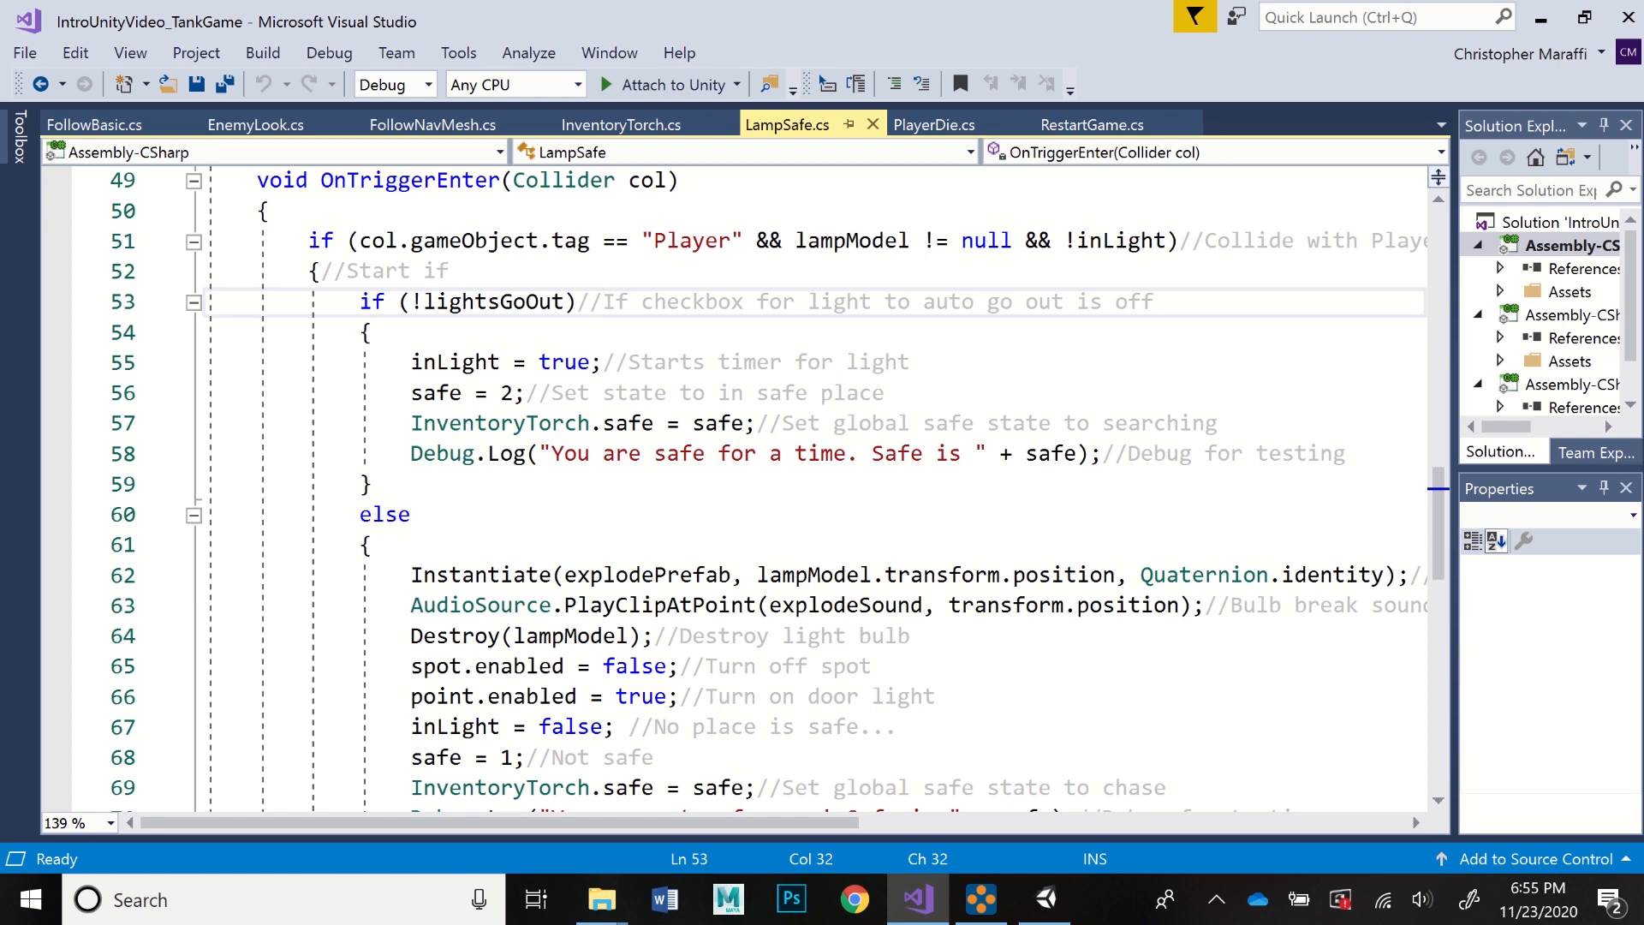
pyautogui.click(795, 423)
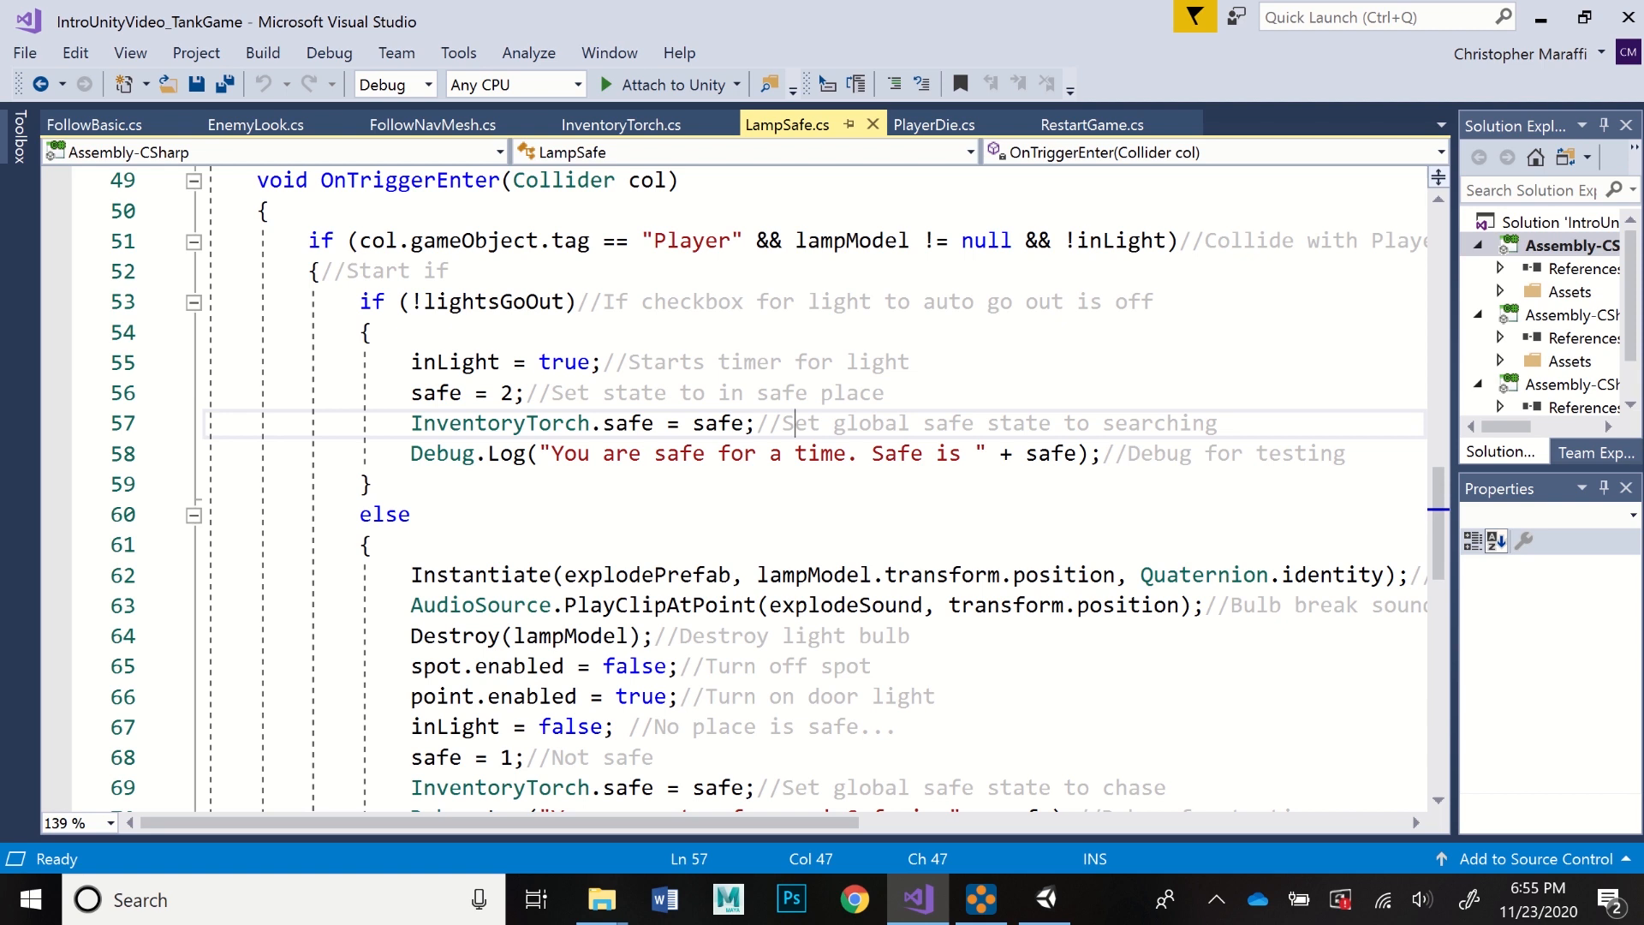
pyautogui.click(1128, 454)
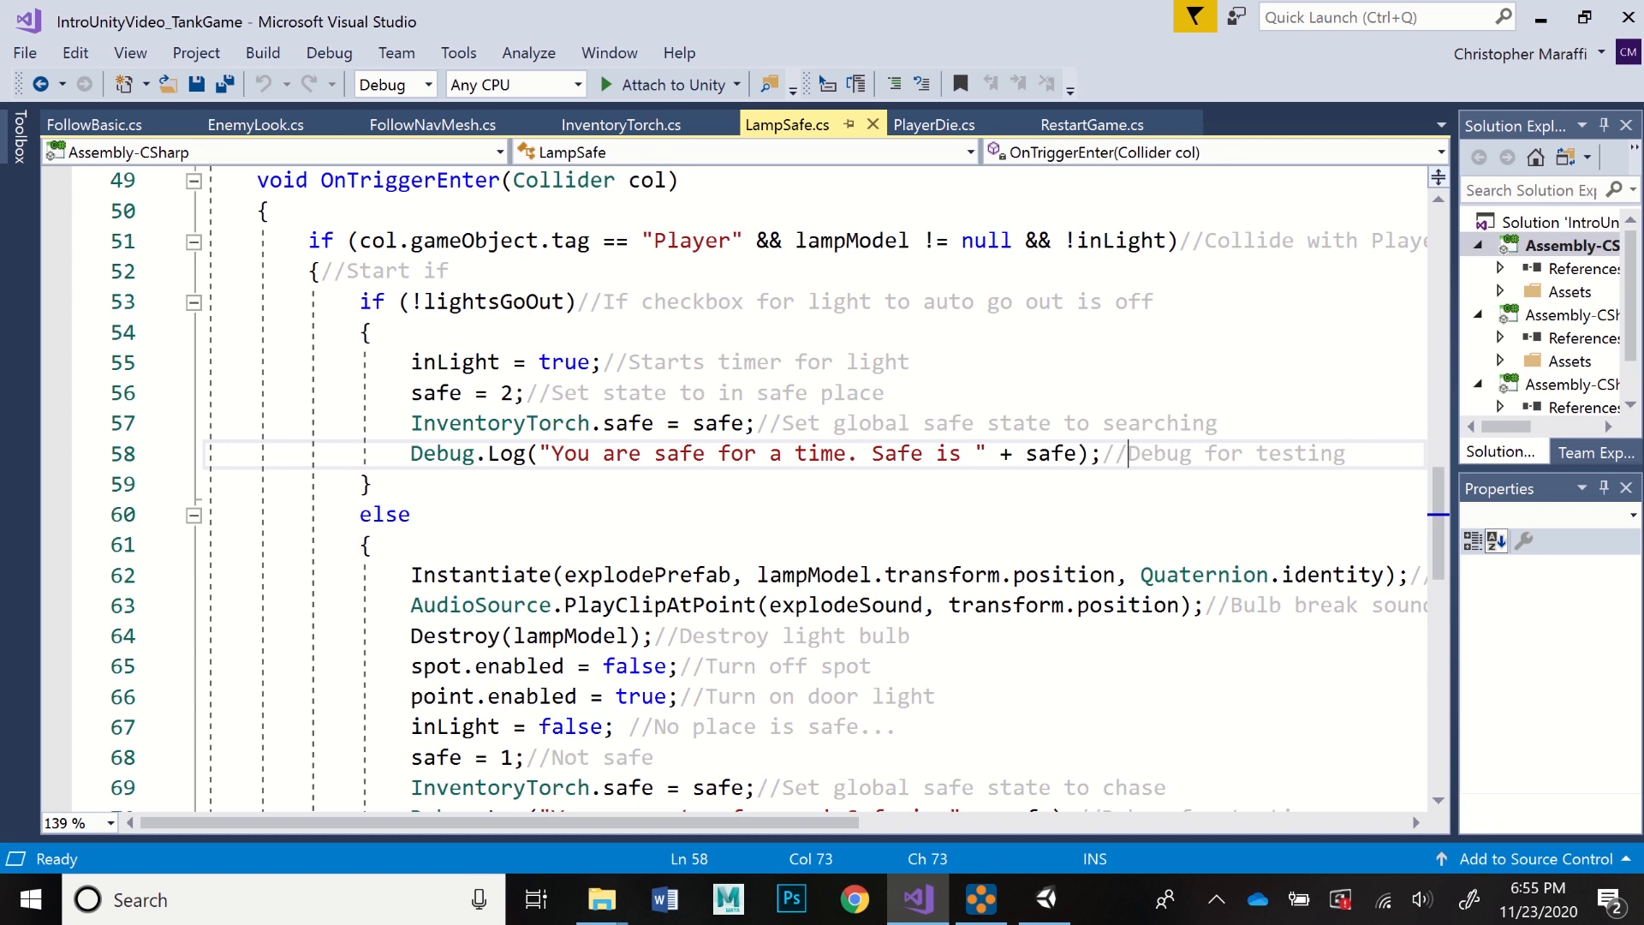
# - Review OnTriggerEnter's else branch line by line, from destroying lampModel and switching the lights to setting the global safe state to chase
pyautogui.scroll(-2, 770, 488)
pyautogui.scroll(1, 770, 488)
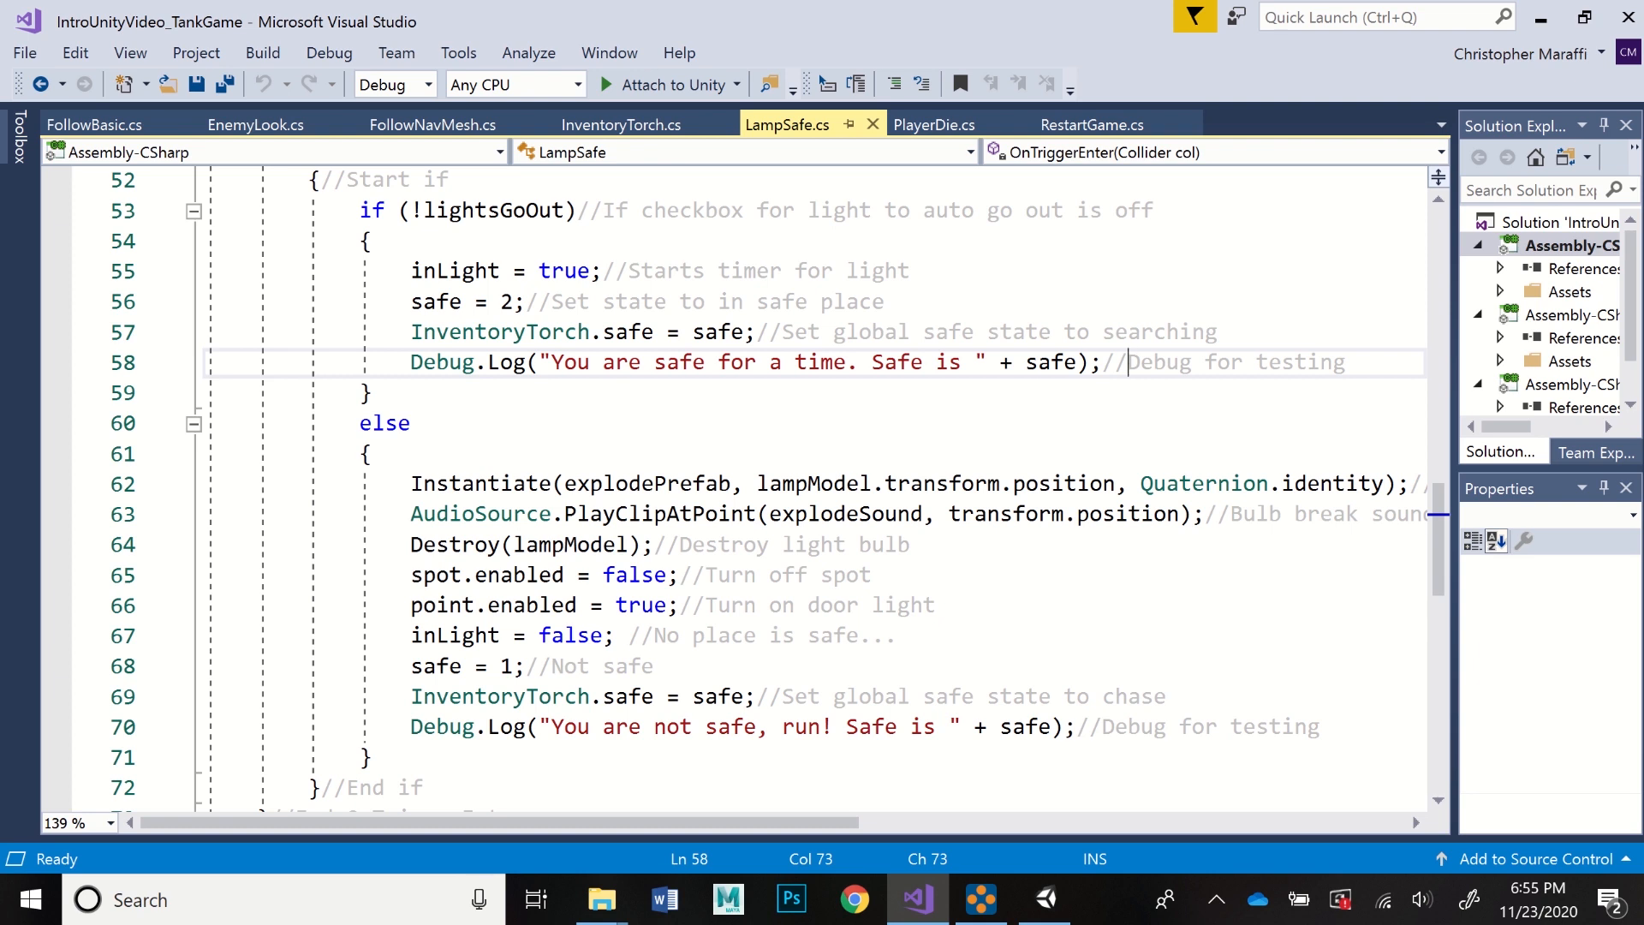
pyautogui.click(719, 546)
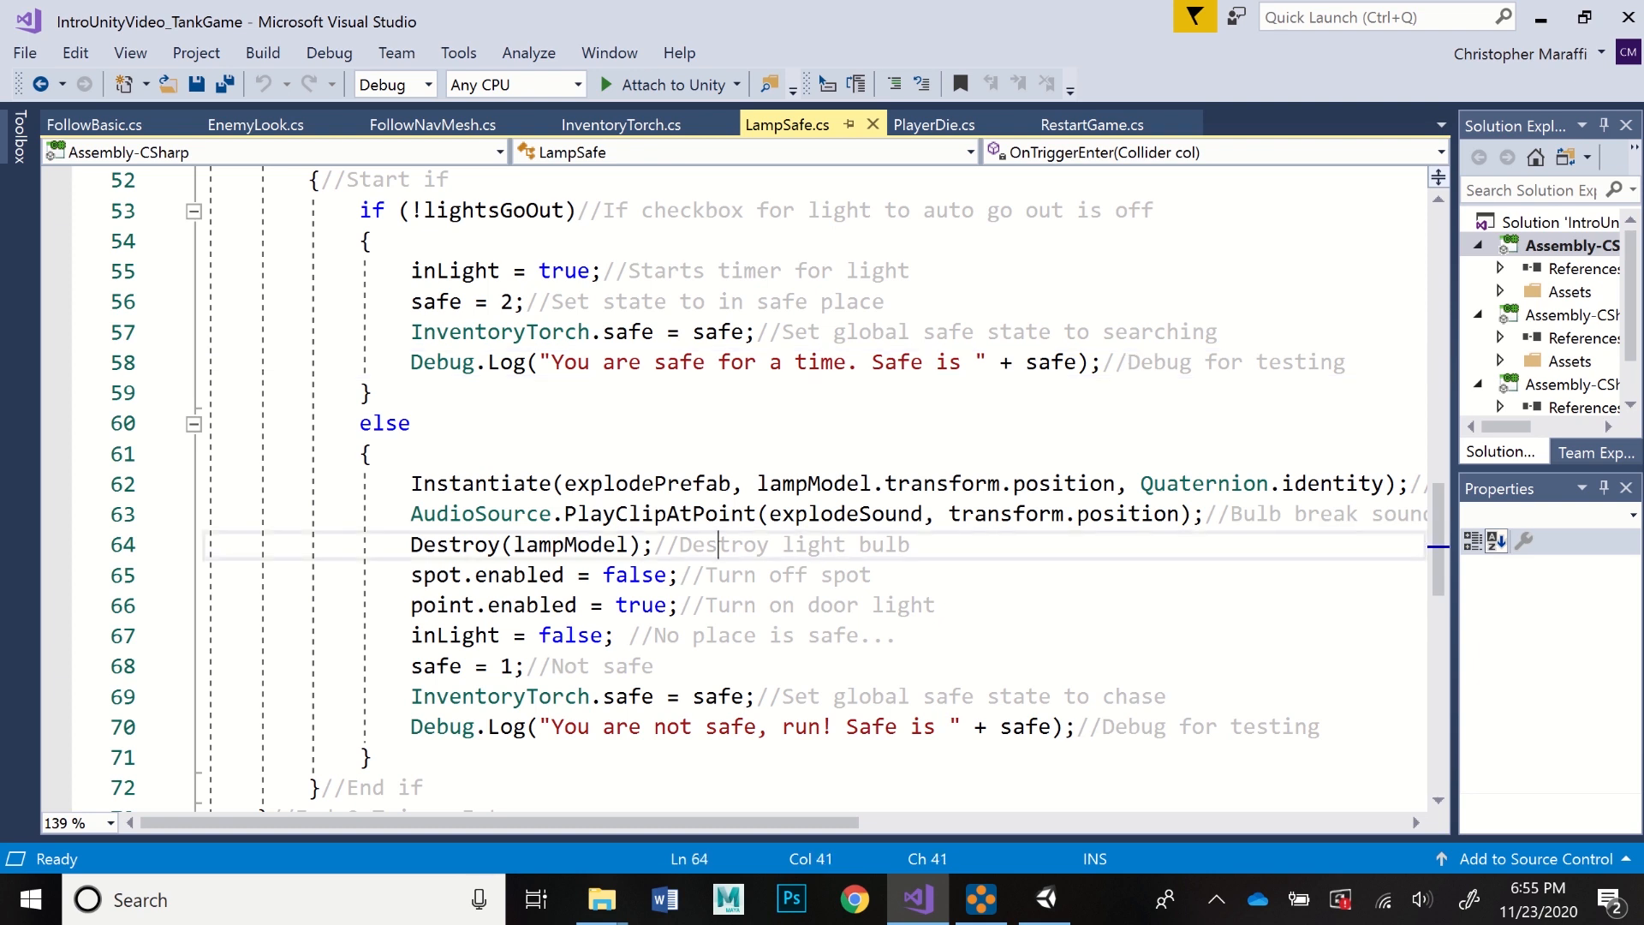
pyautogui.click(693, 576)
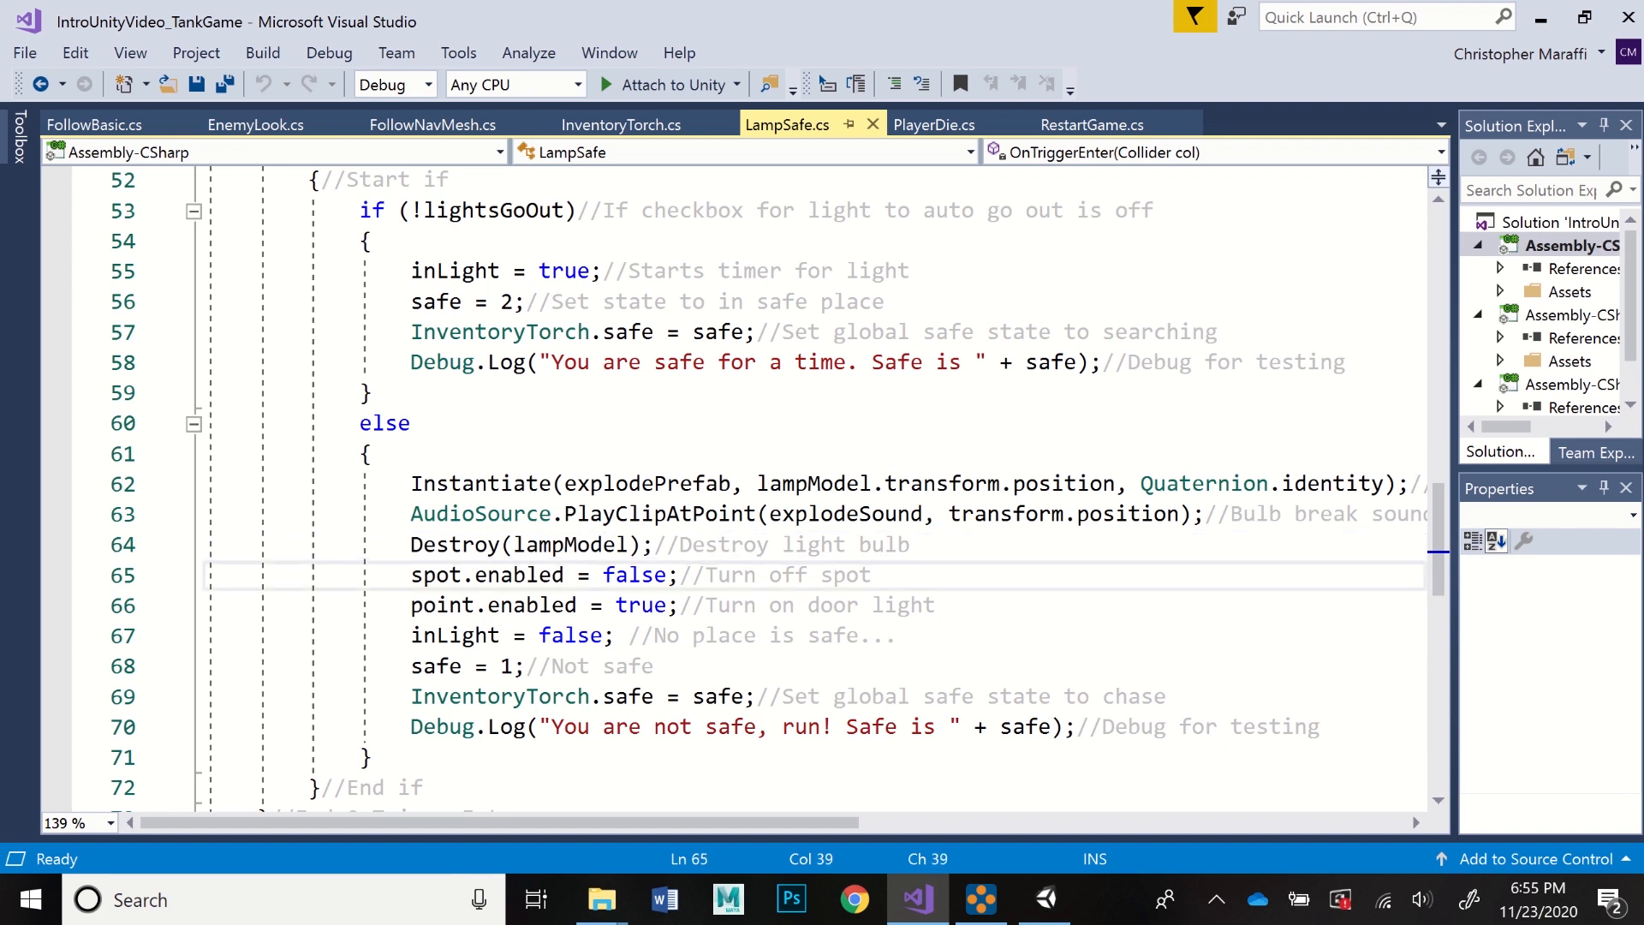
pyautogui.click(719, 607)
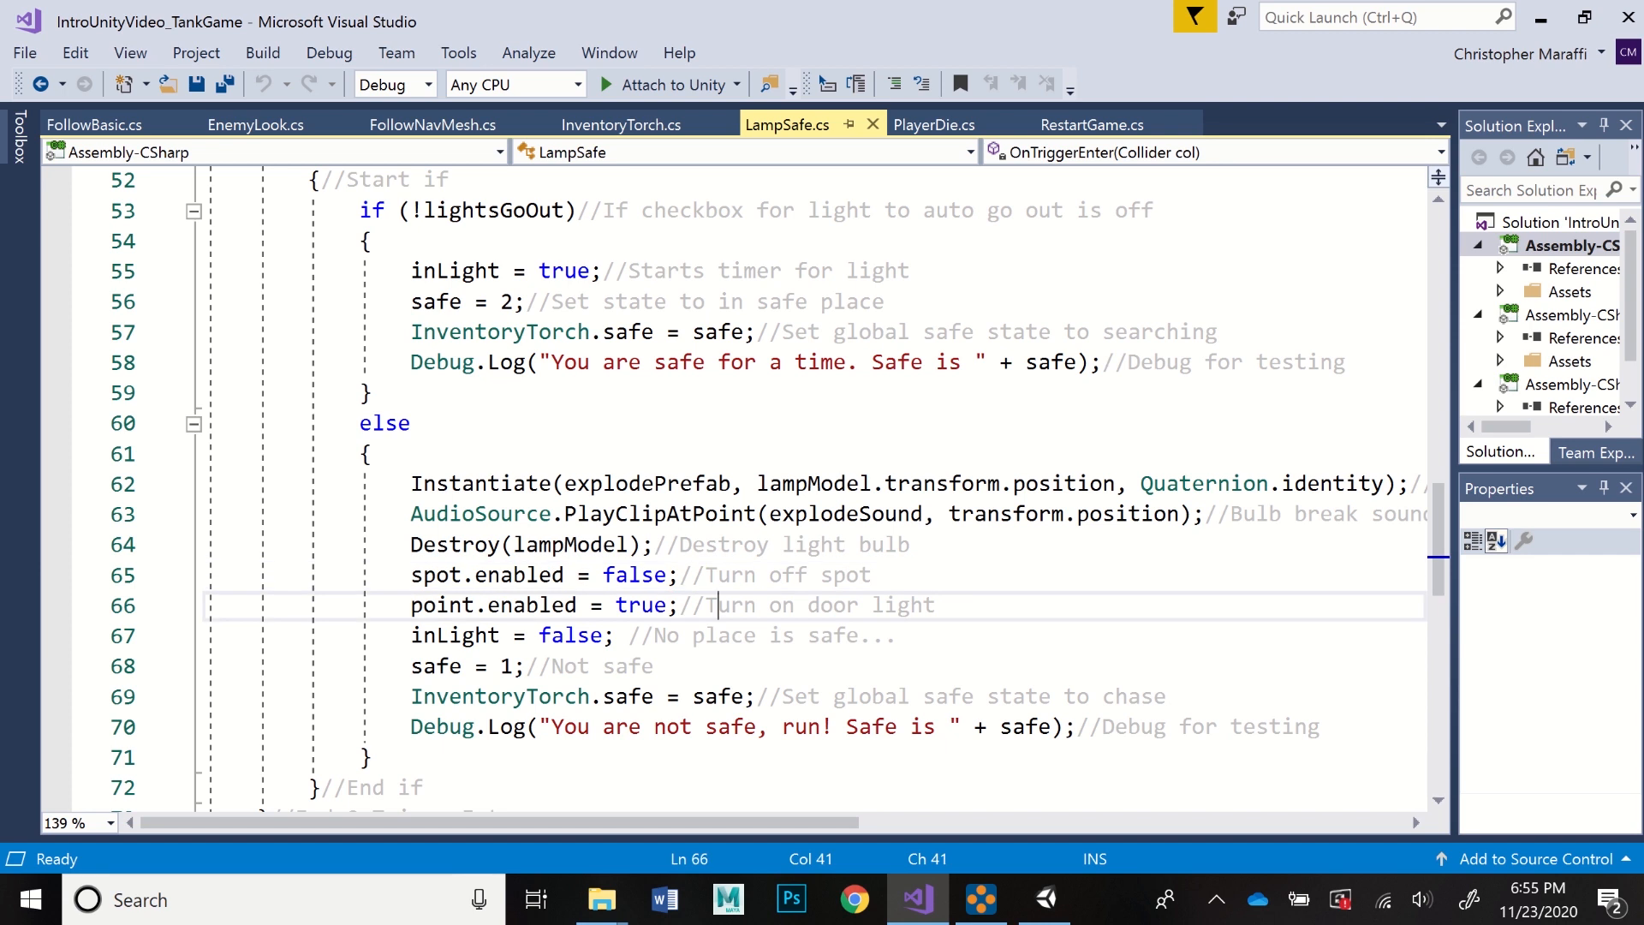
pyautogui.click(629, 636)
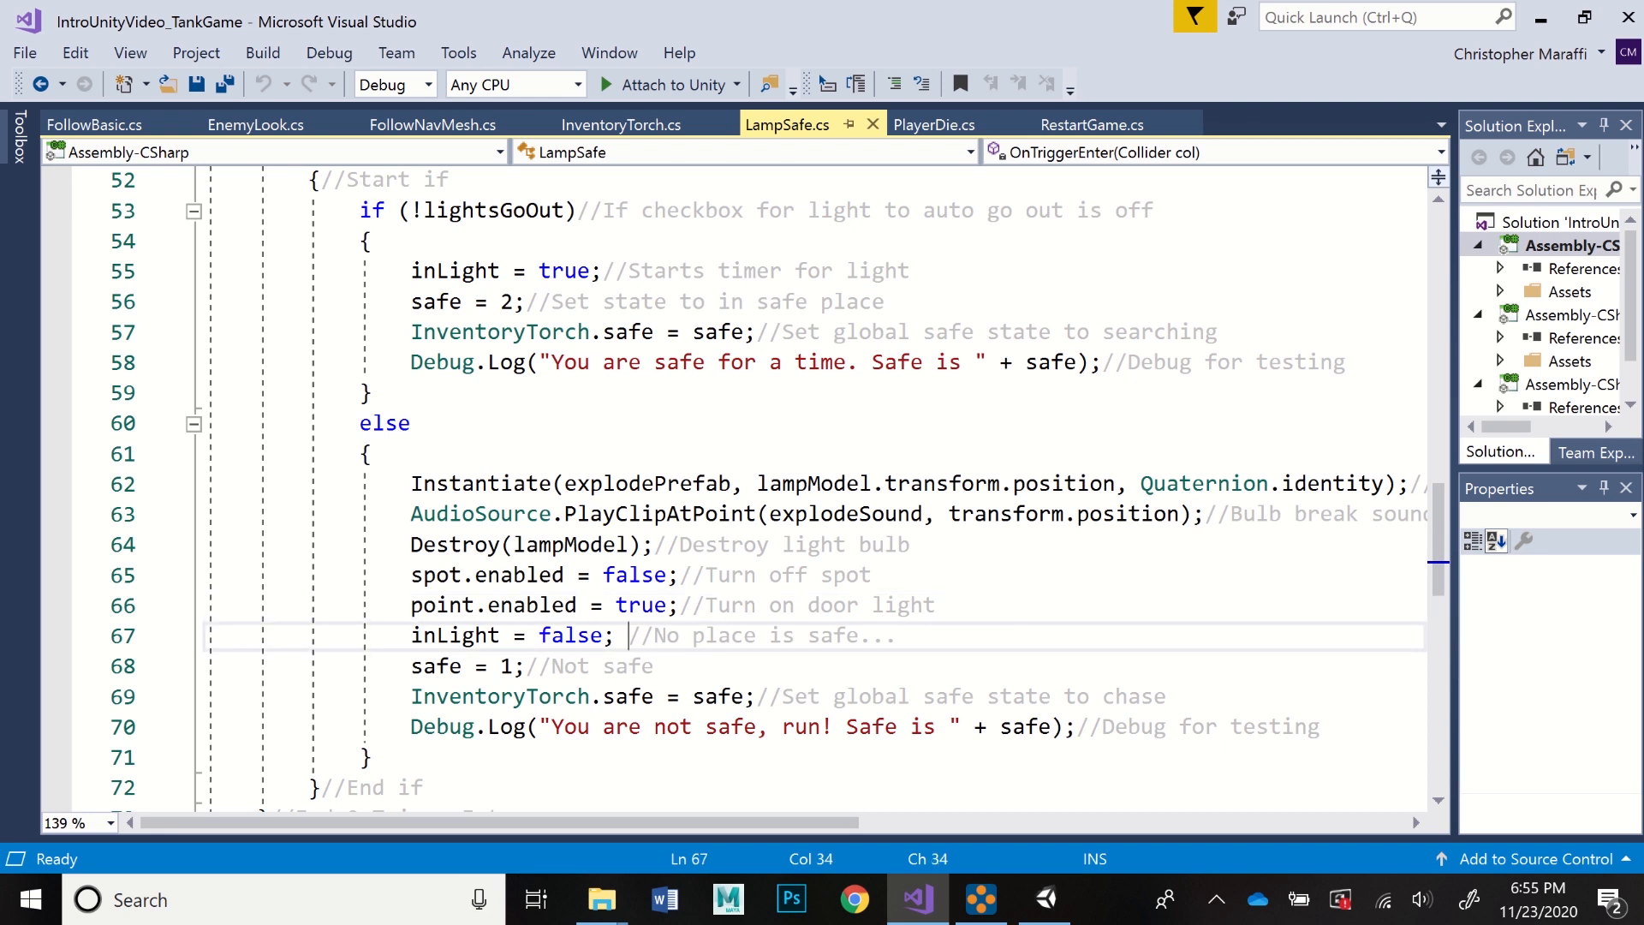
pyautogui.click(591, 667)
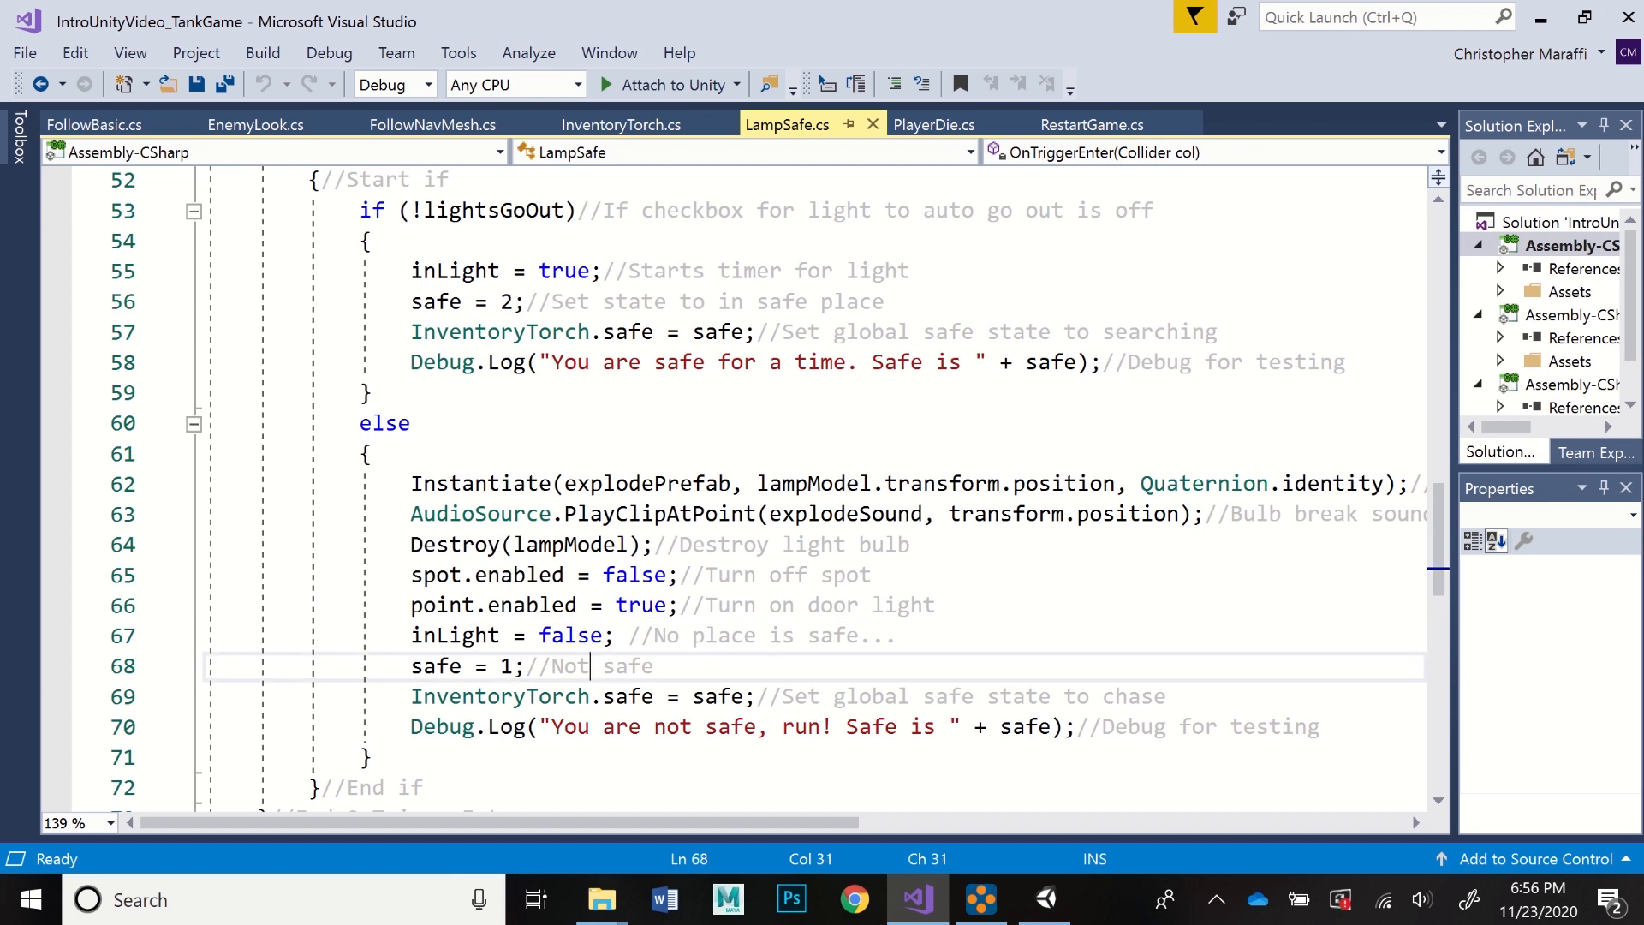
pyautogui.click(821, 697)
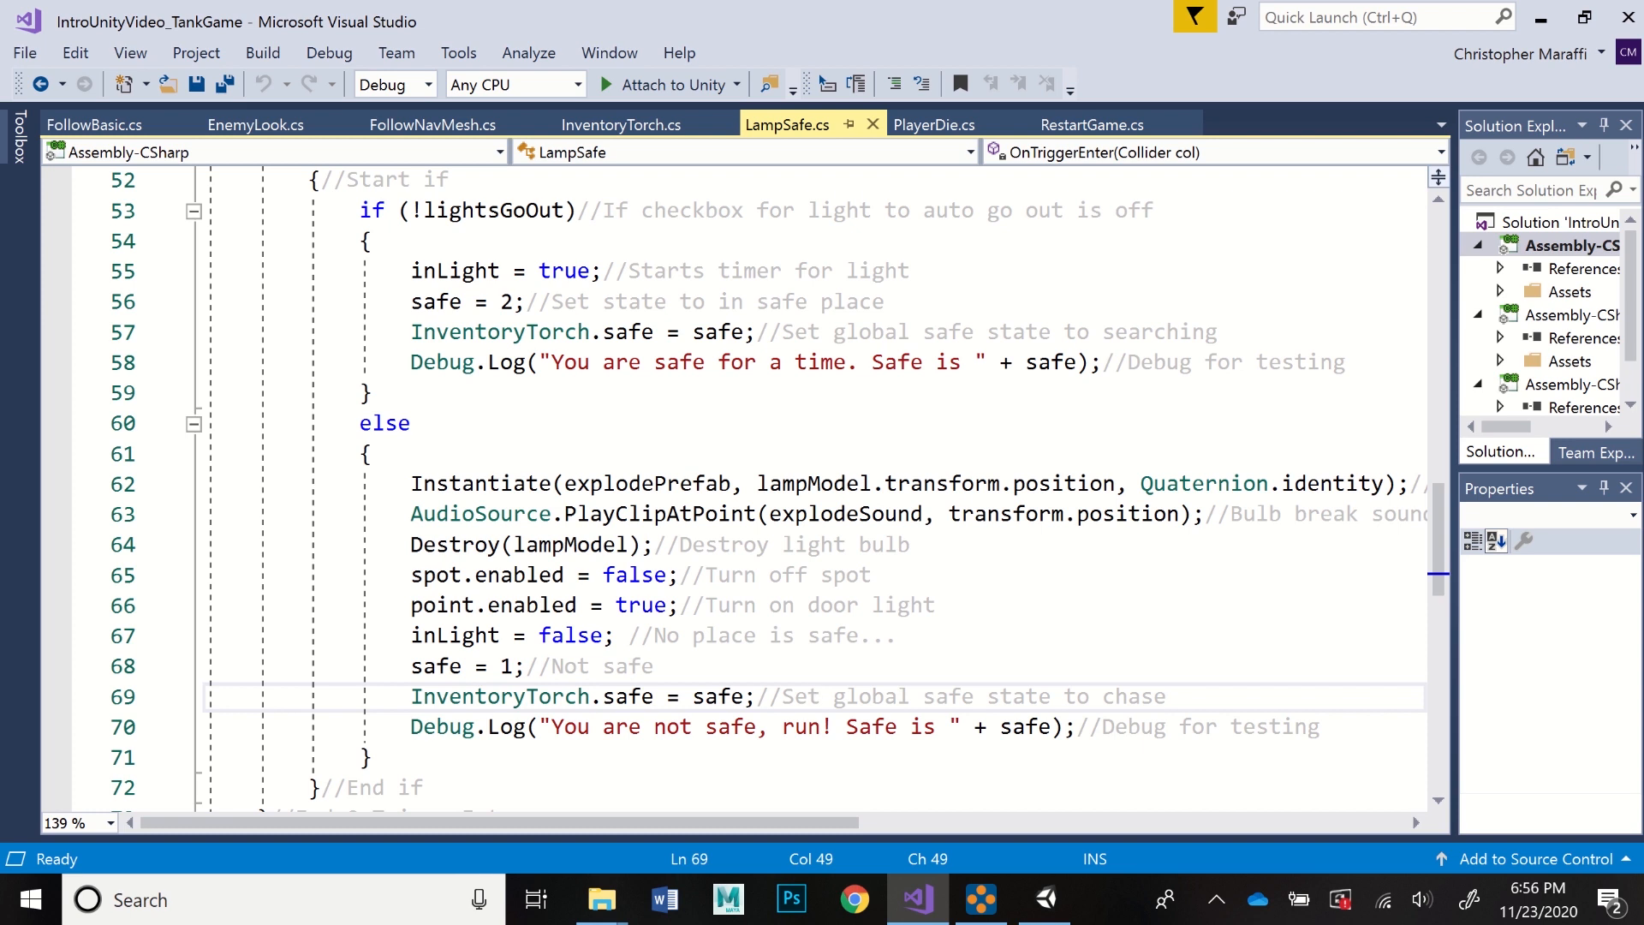
# - Review OnTriggerExit's Player condition and its inLight, lightTimer, safe and InventoryTorch.safe resets
pyautogui.scroll(-3, 736, 488)
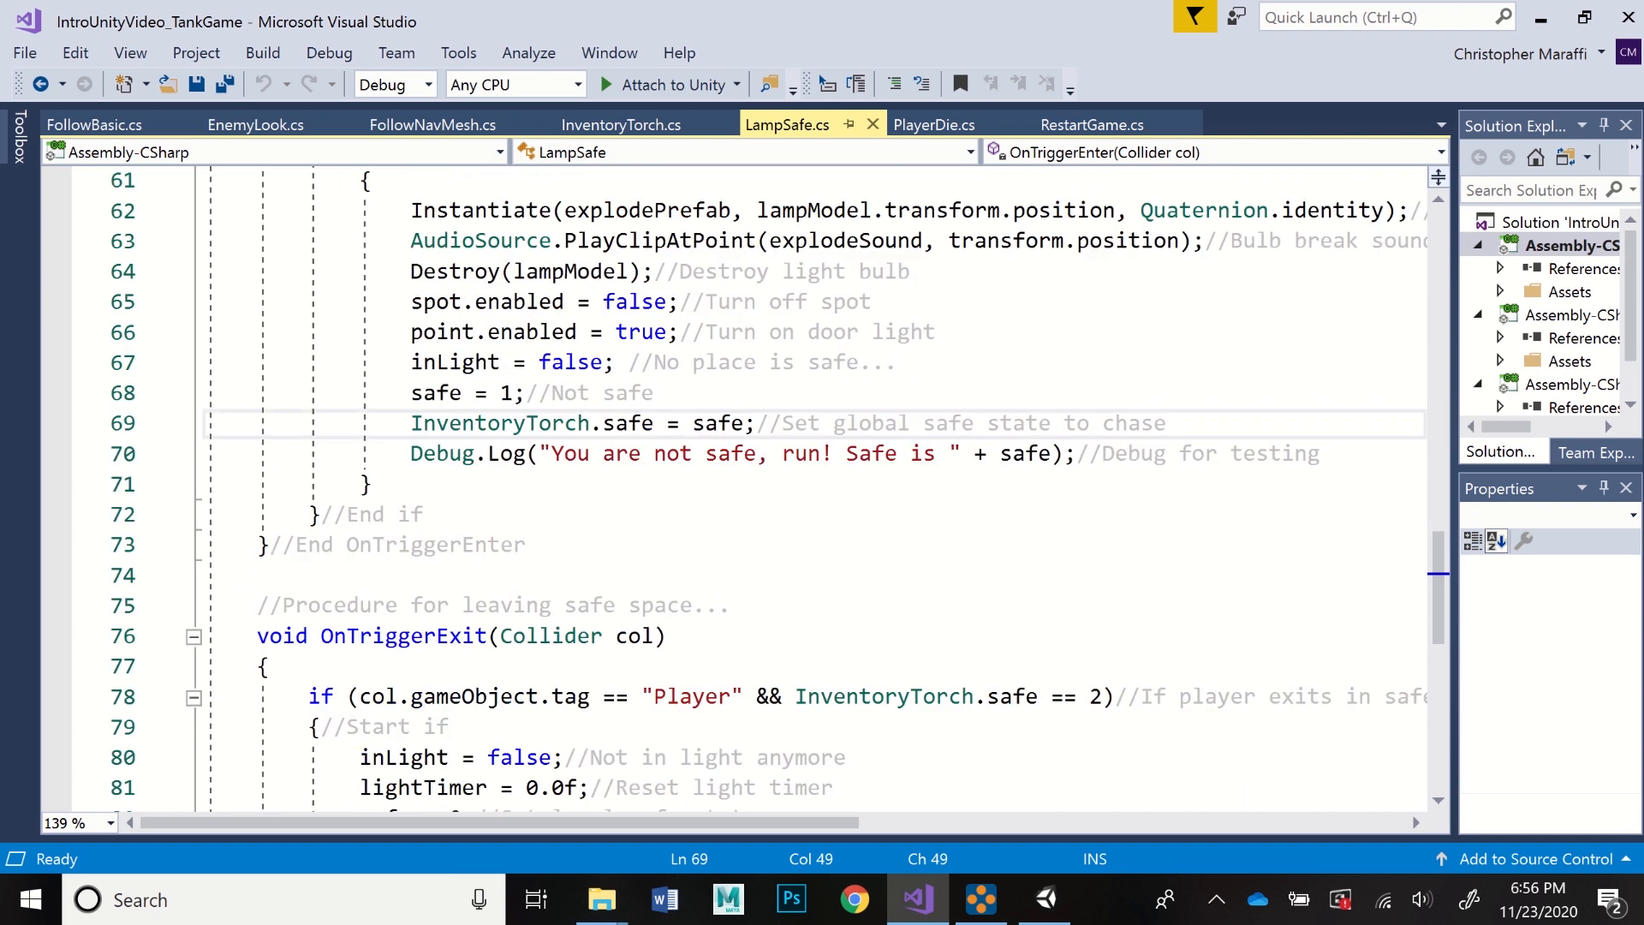
pyautogui.scroll(-2, 737, 488)
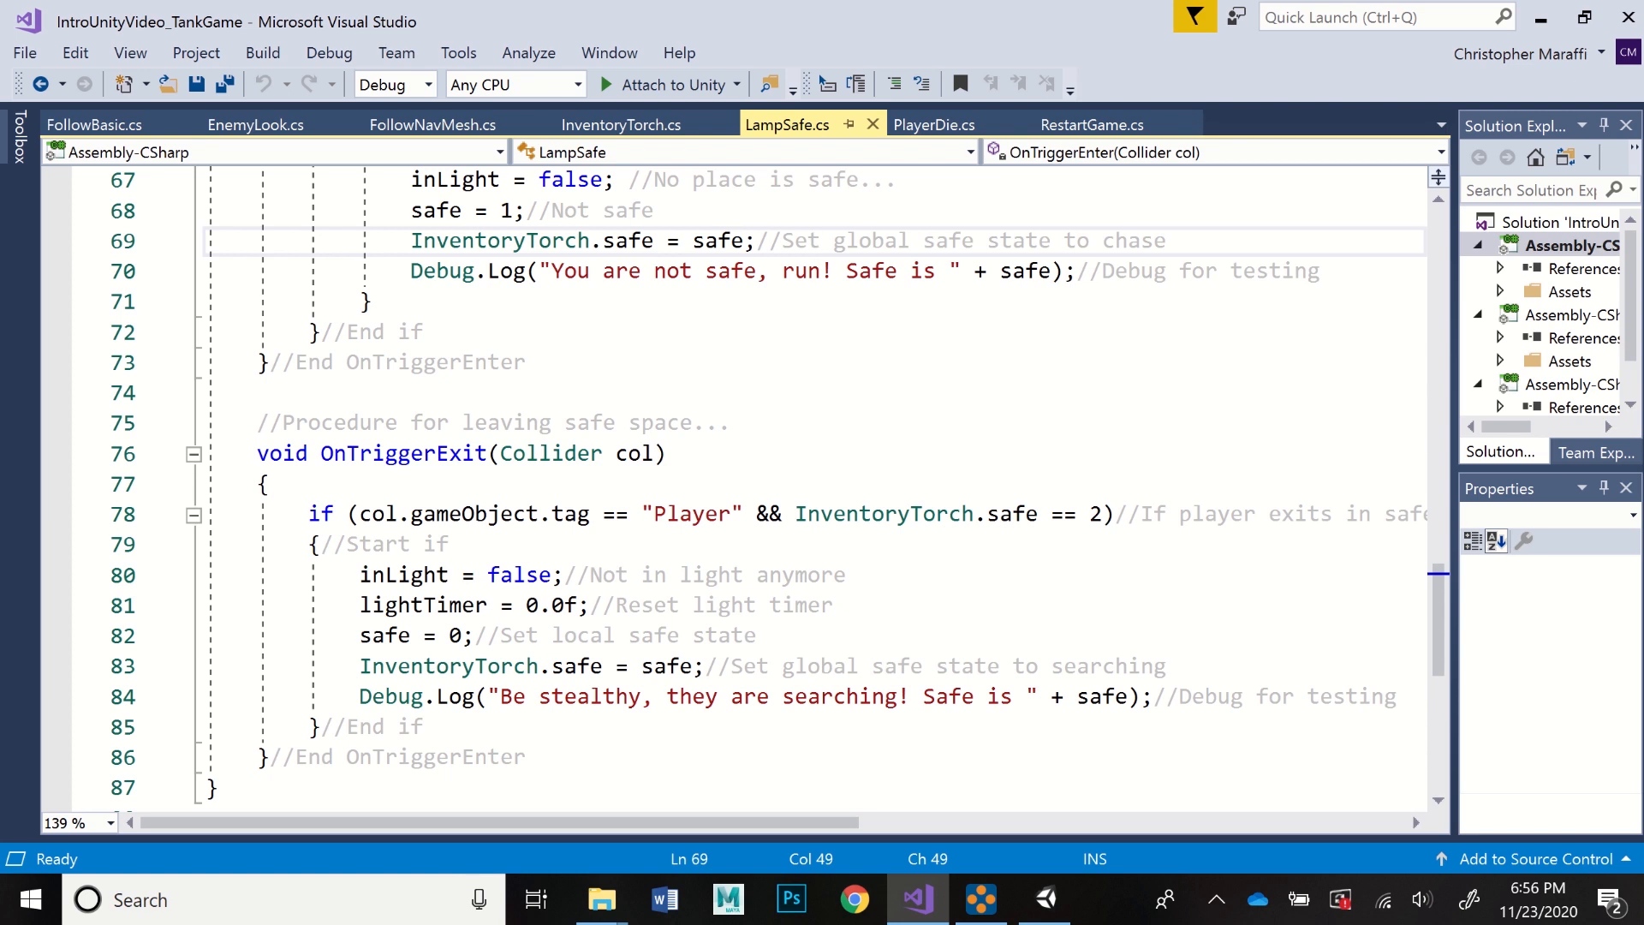
pyautogui.click(1102, 514)
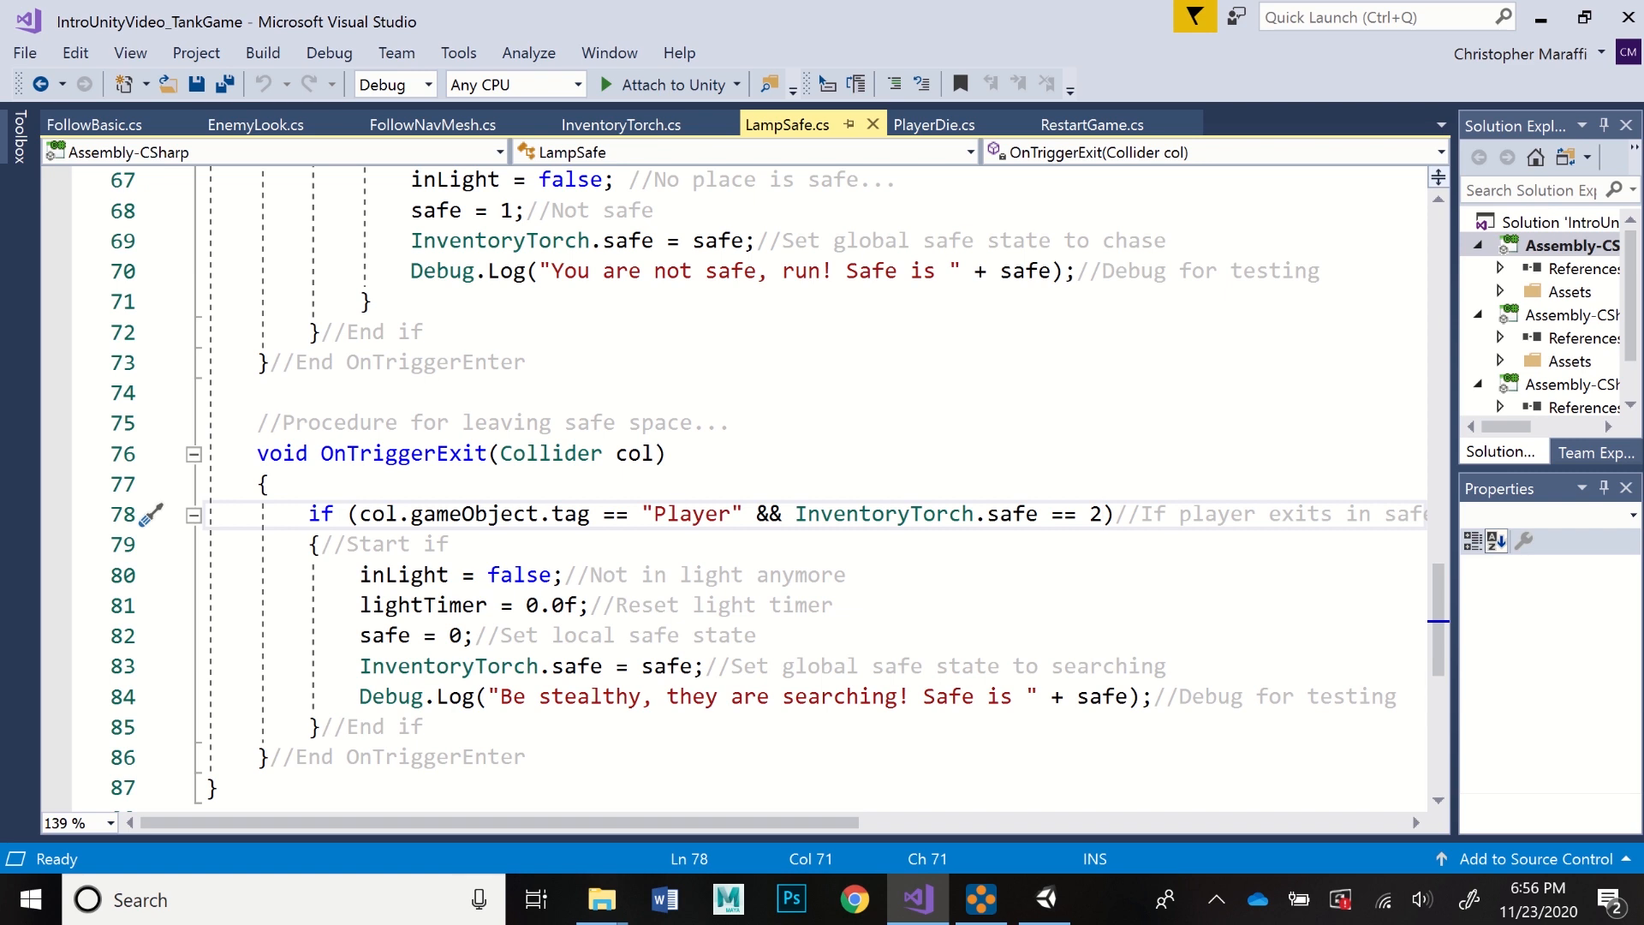
pyautogui.click(589, 574)
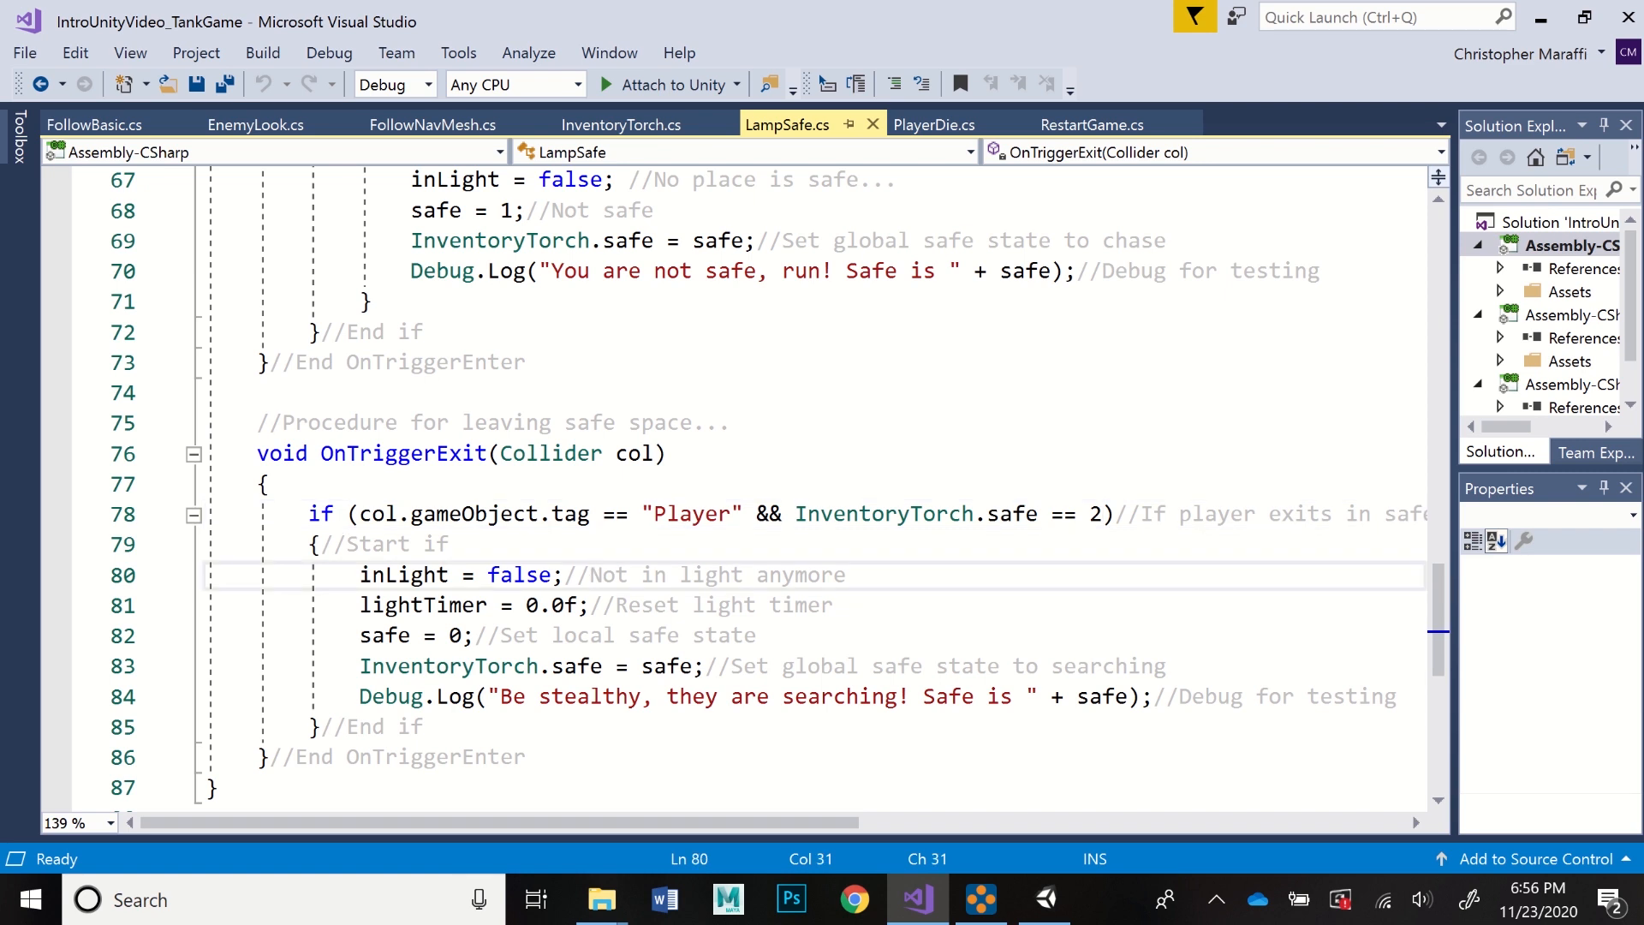
pyautogui.click(616, 605)
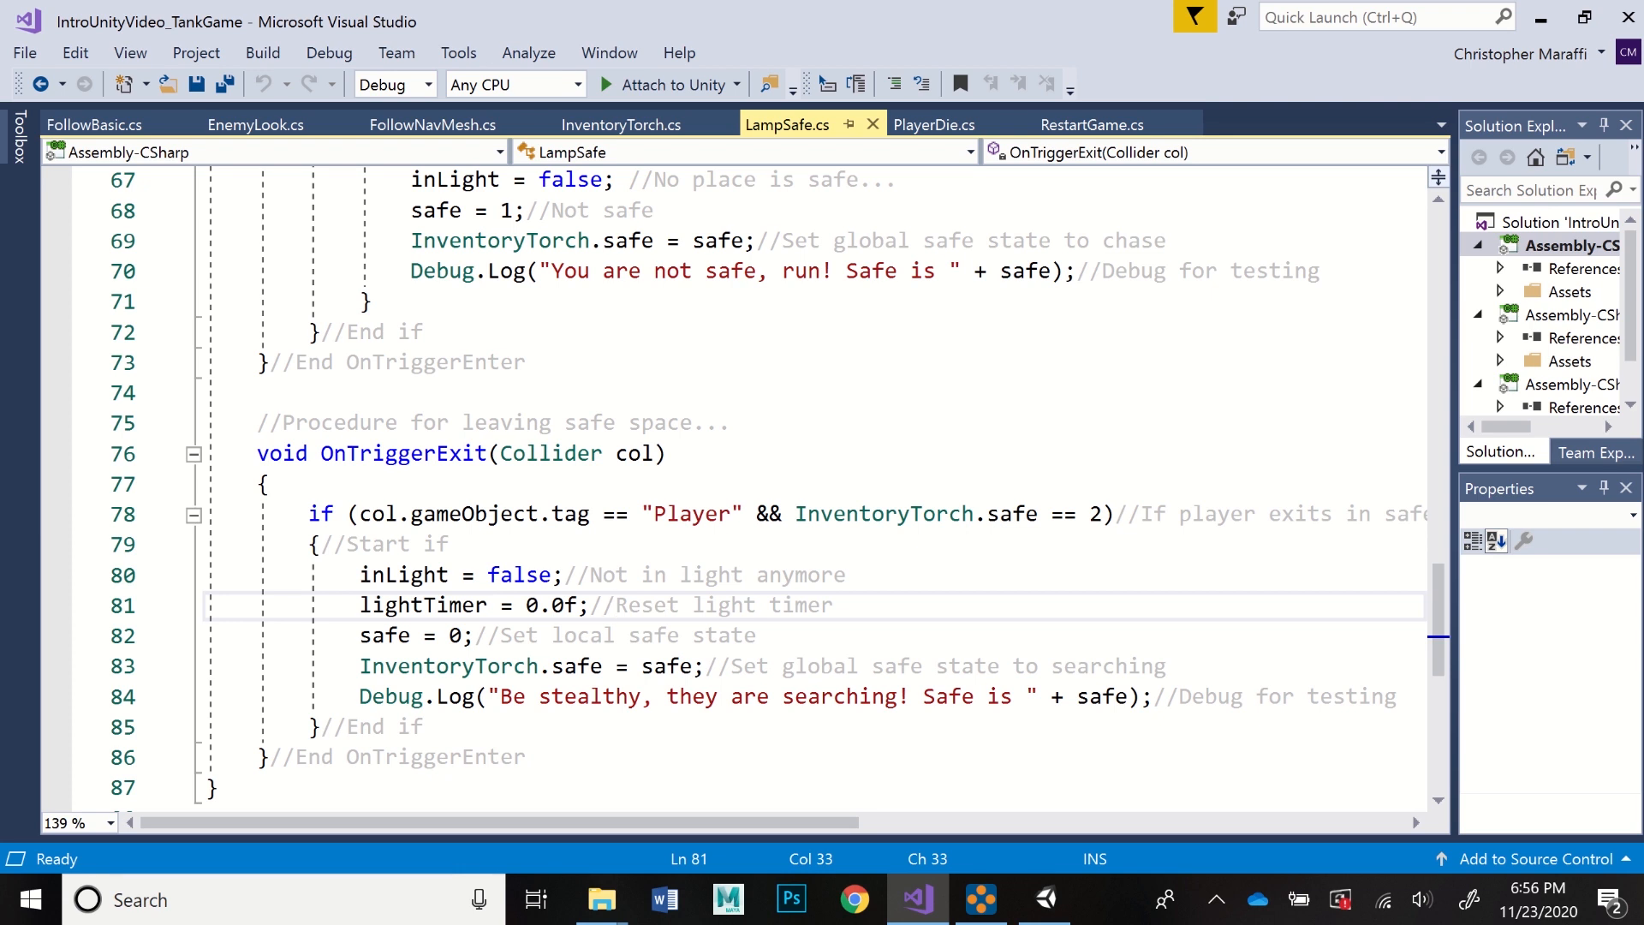
pyautogui.click(488, 636)
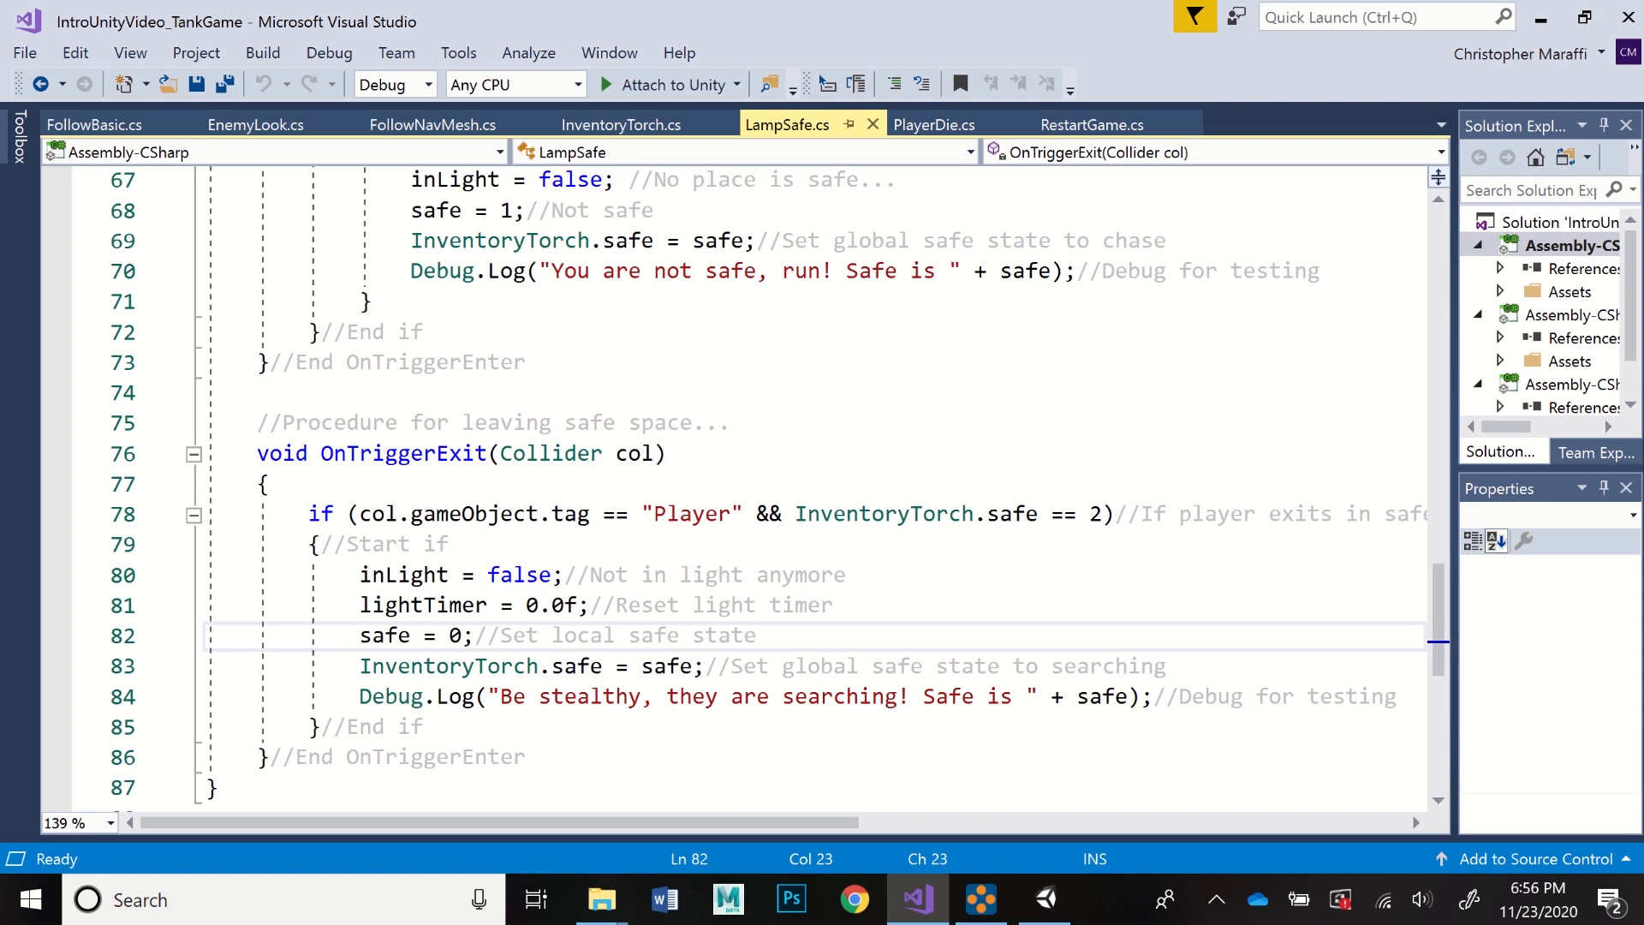
pyautogui.click(808, 667)
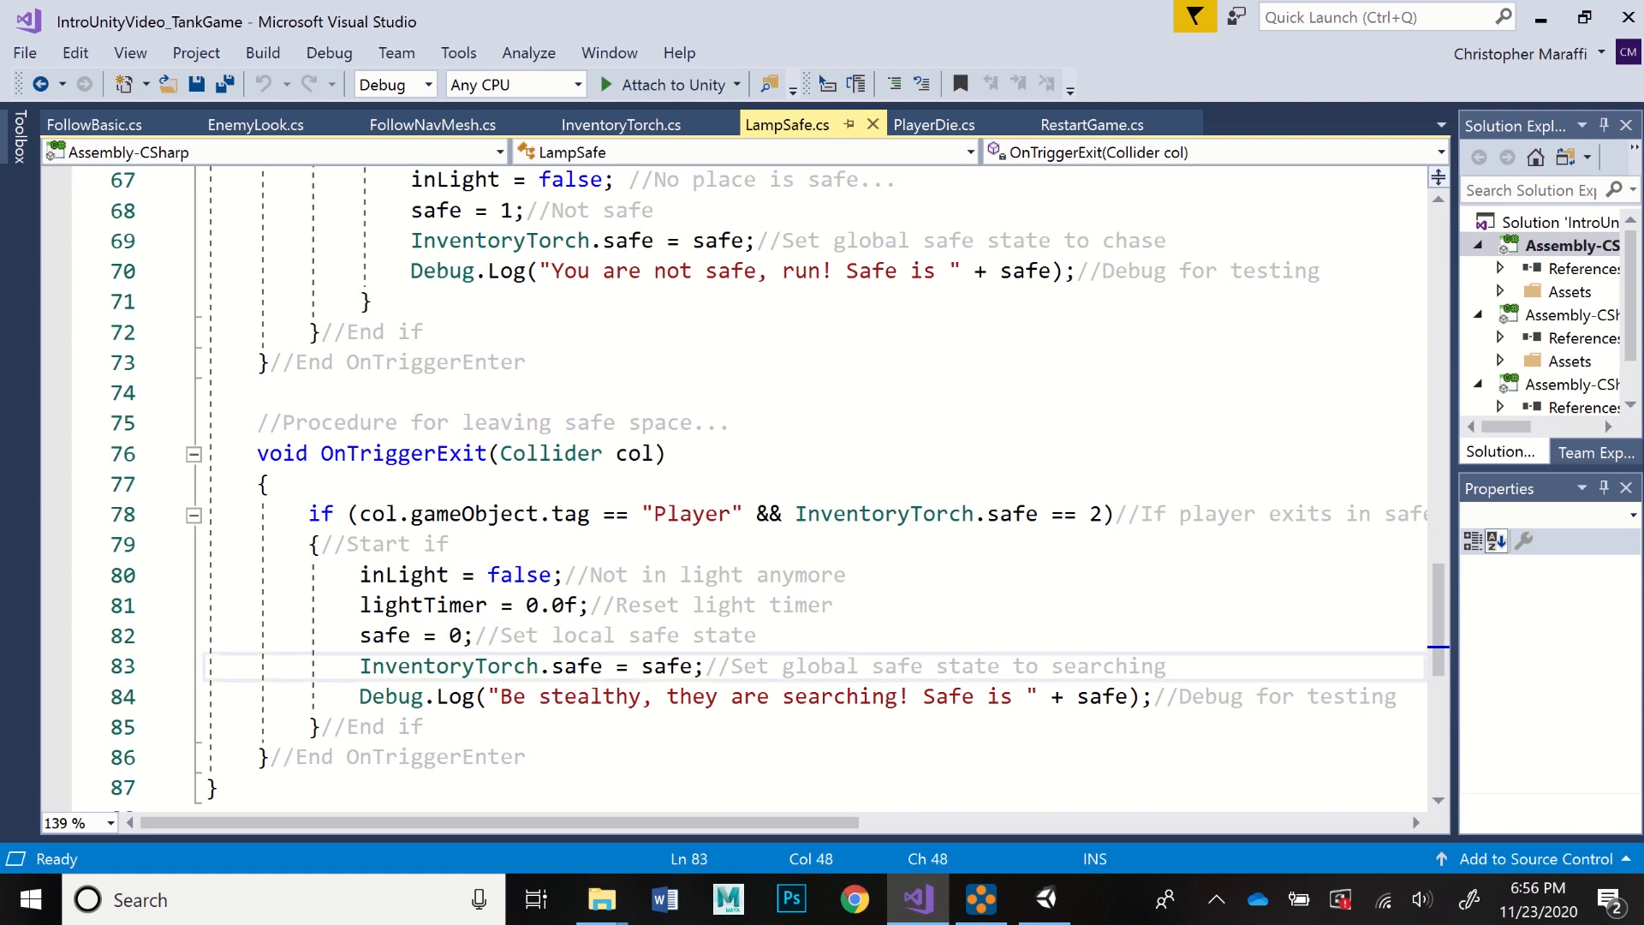
# - Return to LampSafe's Update method and review the lightTimer increment and the lightTimer > 5.0f condition
pyautogui.scroll(3, 771, 484)
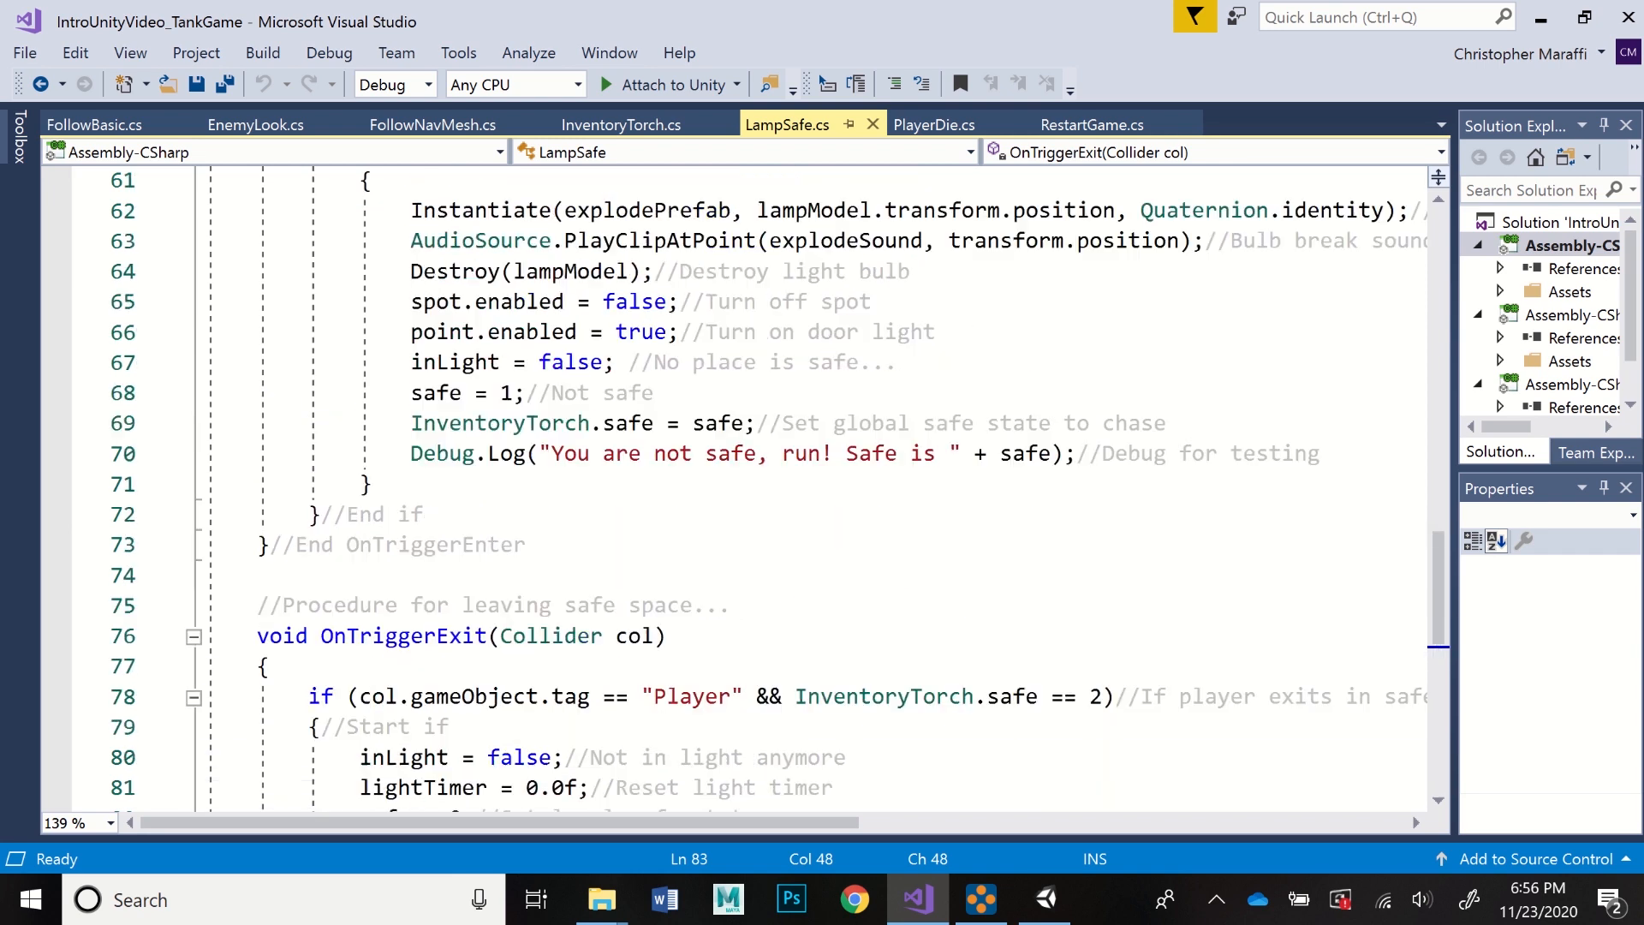
pyautogui.scroll(7, 770, 484)
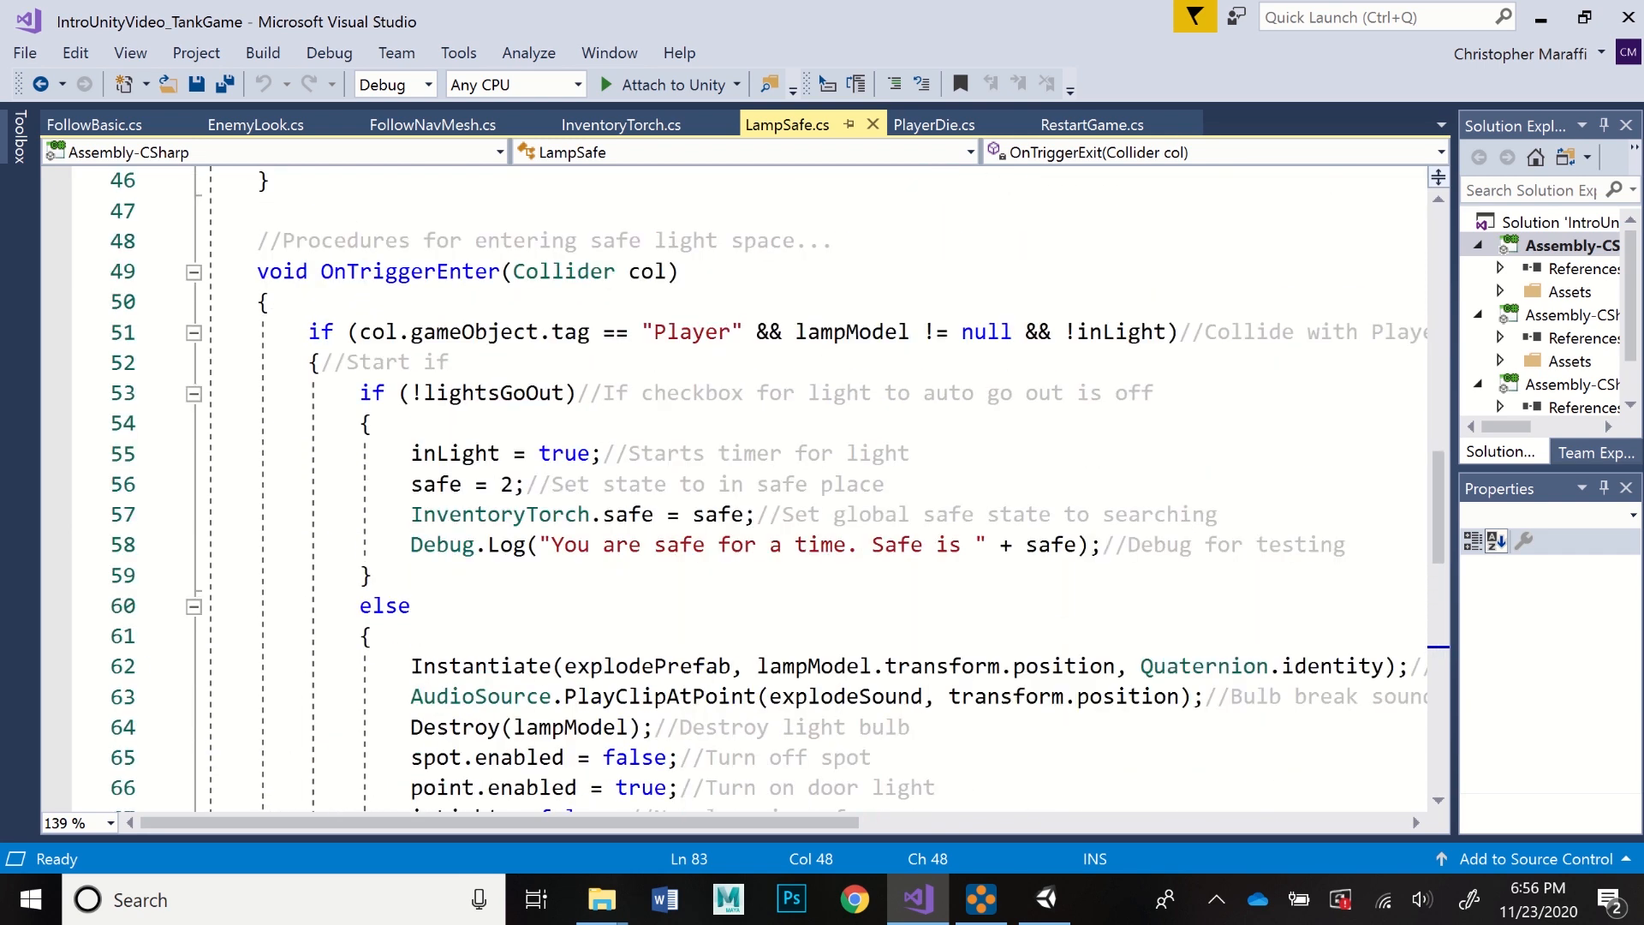
pyautogui.scroll(4, 771, 484)
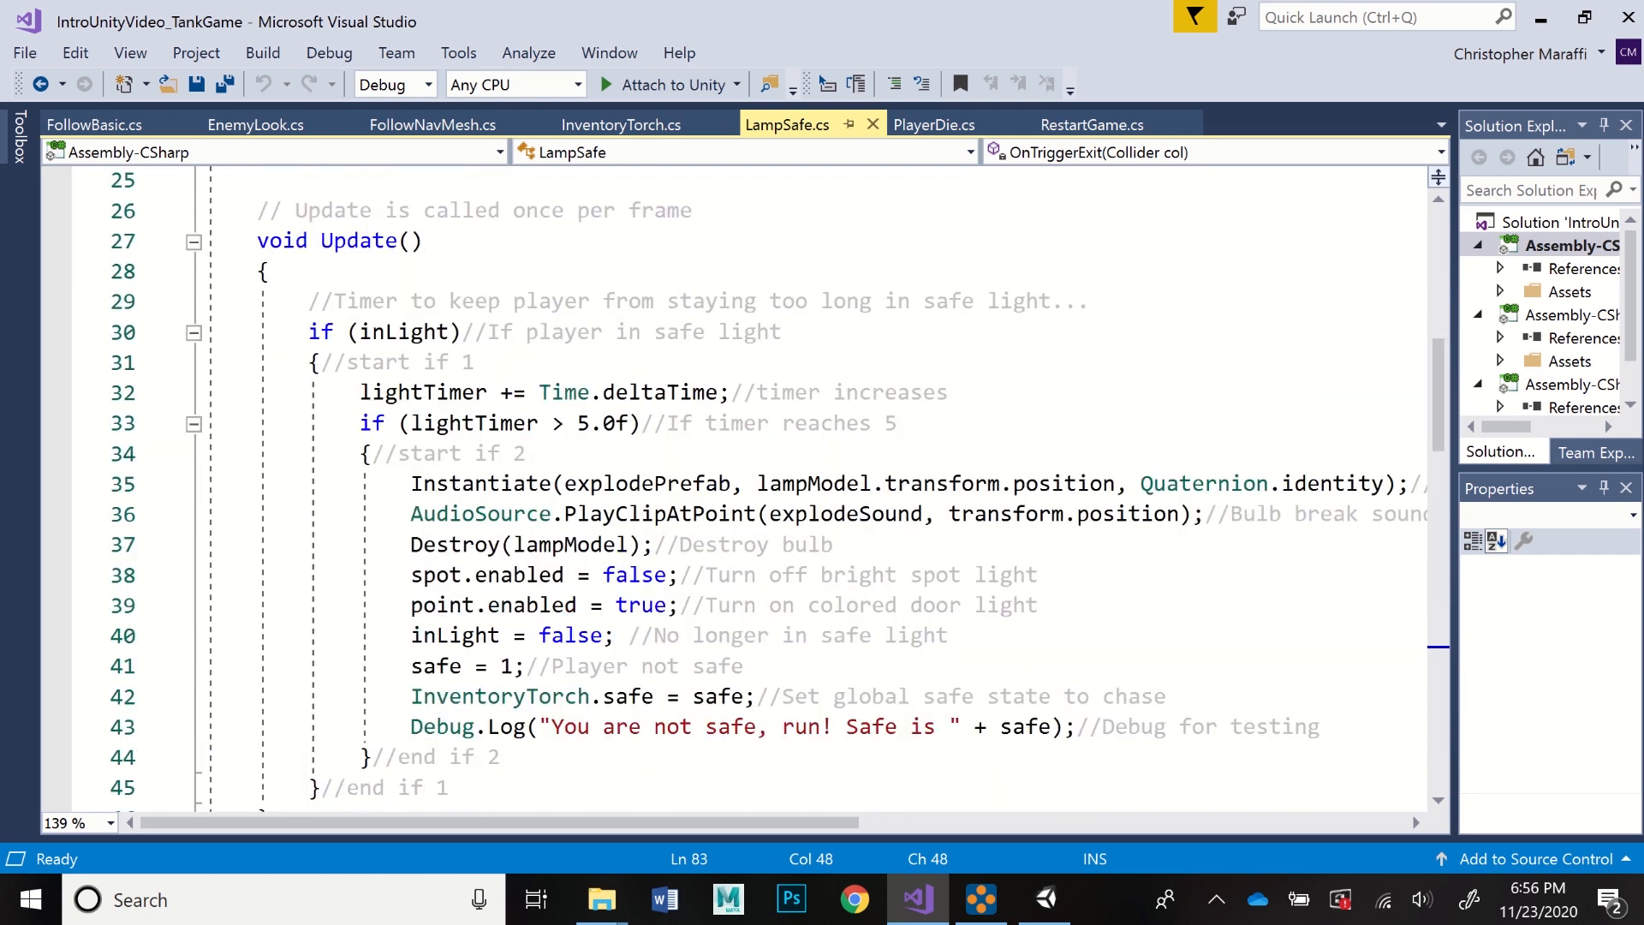
pyautogui.scroll(-1, 771, 483)
pyautogui.scroll(1, 770, 484)
pyautogui.click(757, 393)
pyautogui.click(692, 424)
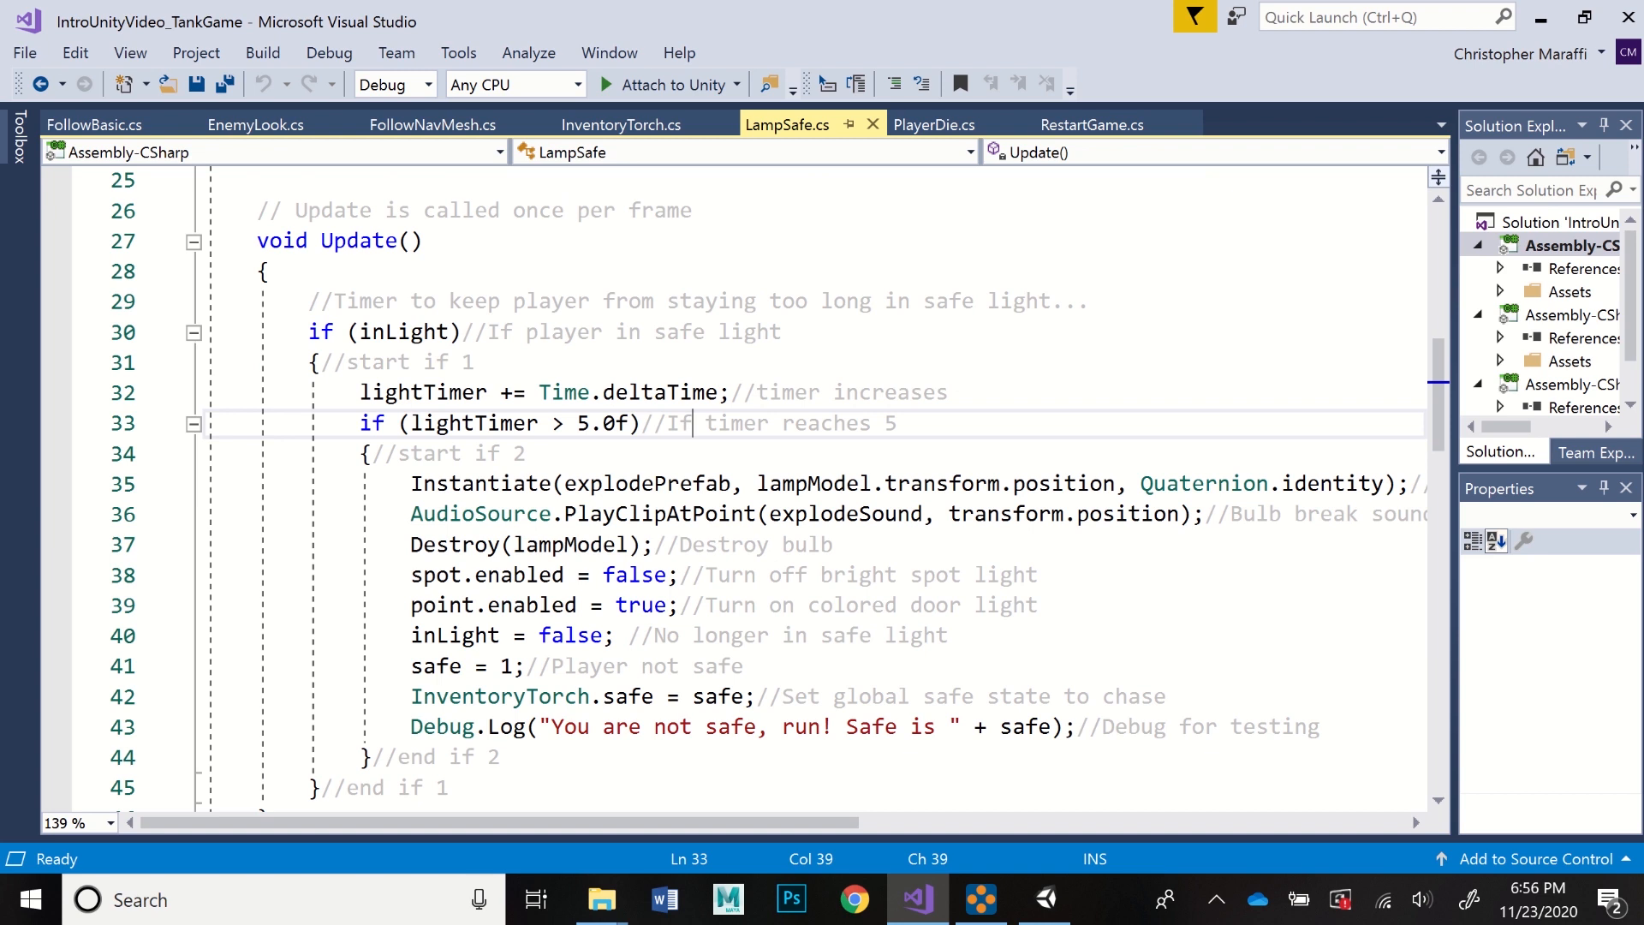
# - Review the rest of LampSafe's timer block, and the PlayerDie script from its variables through OnTriggerEnter to the YouAreDead procedure
pyautogui.scroll(-1, 770, 484)
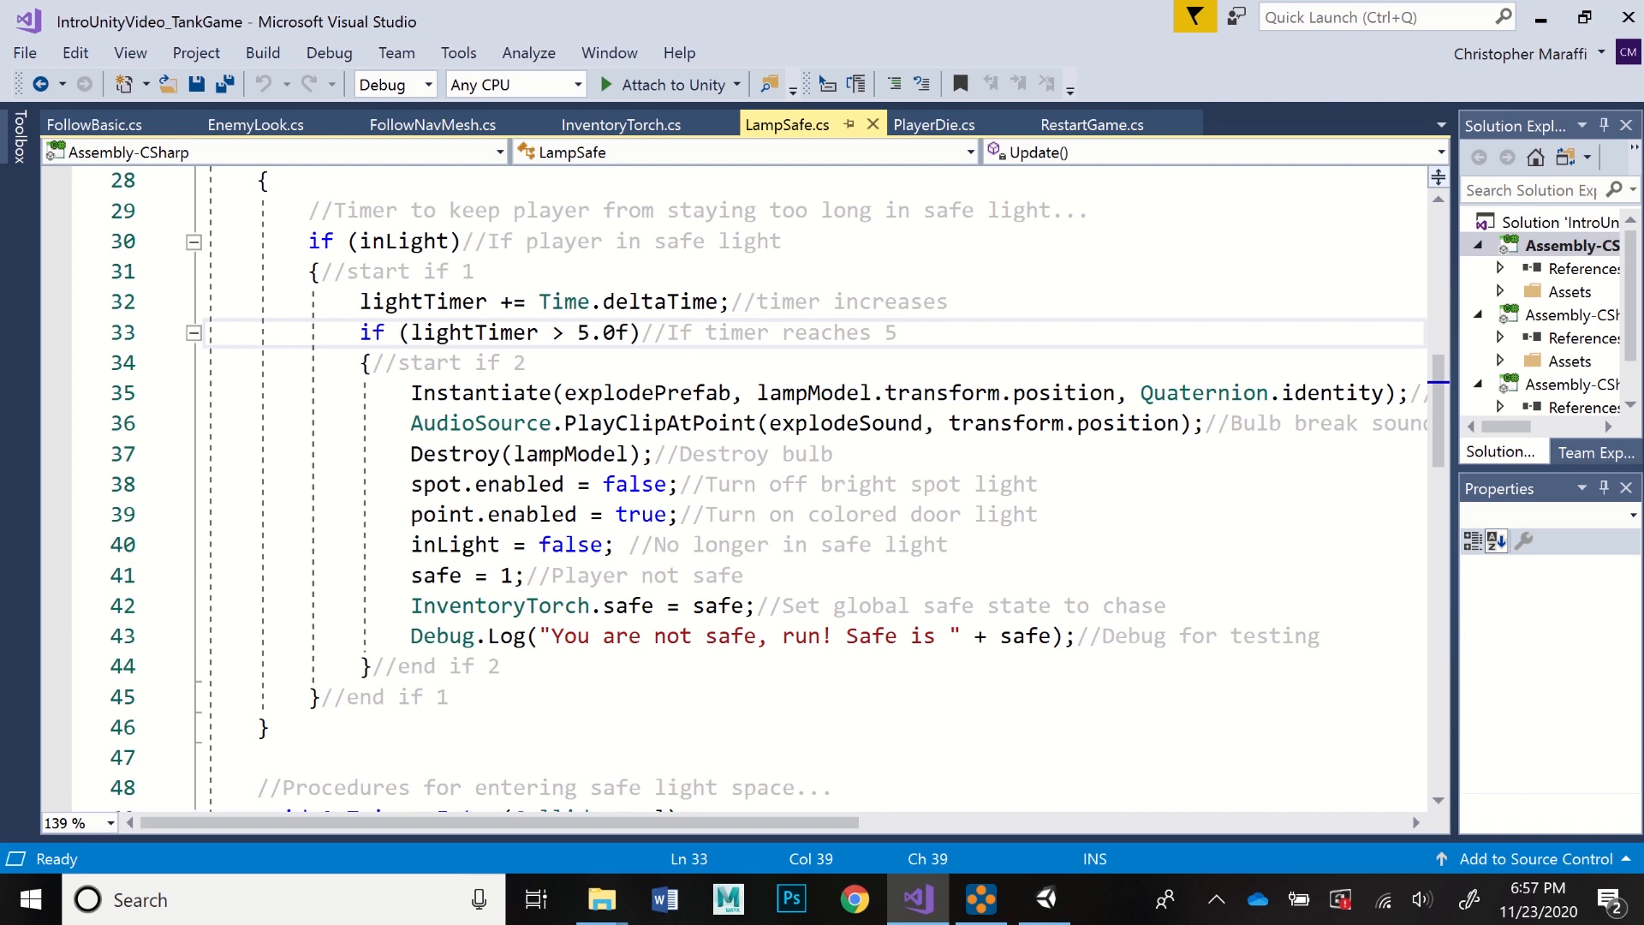
pyautogui.click(933, 125)
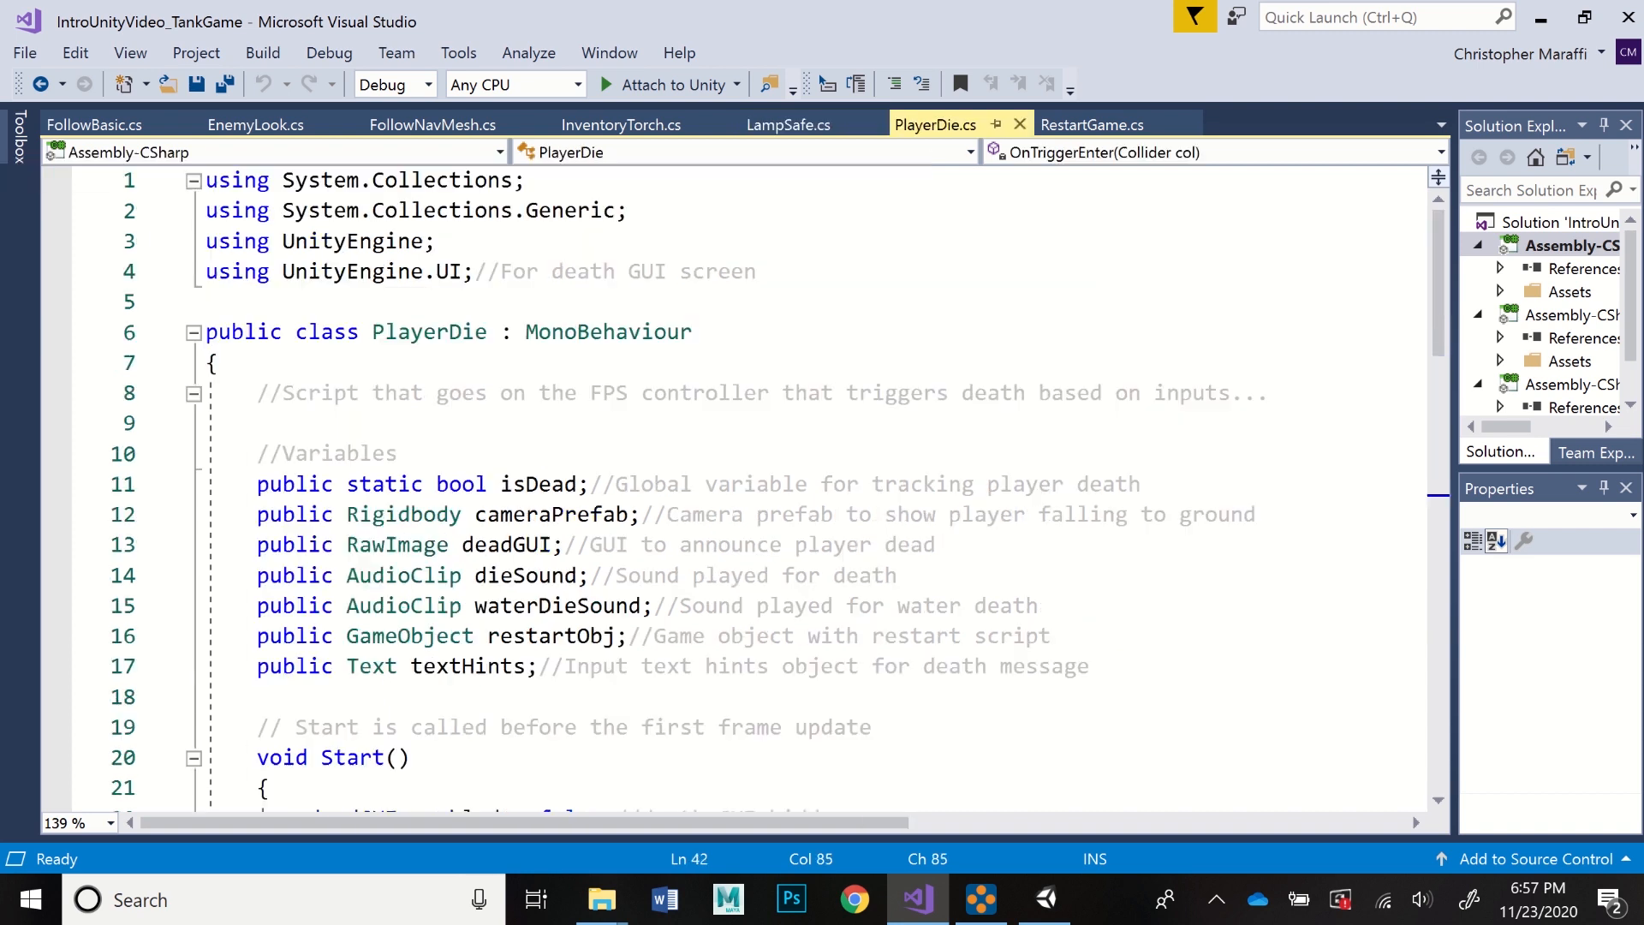
pyautogui.scroll(-8, 736, 488)
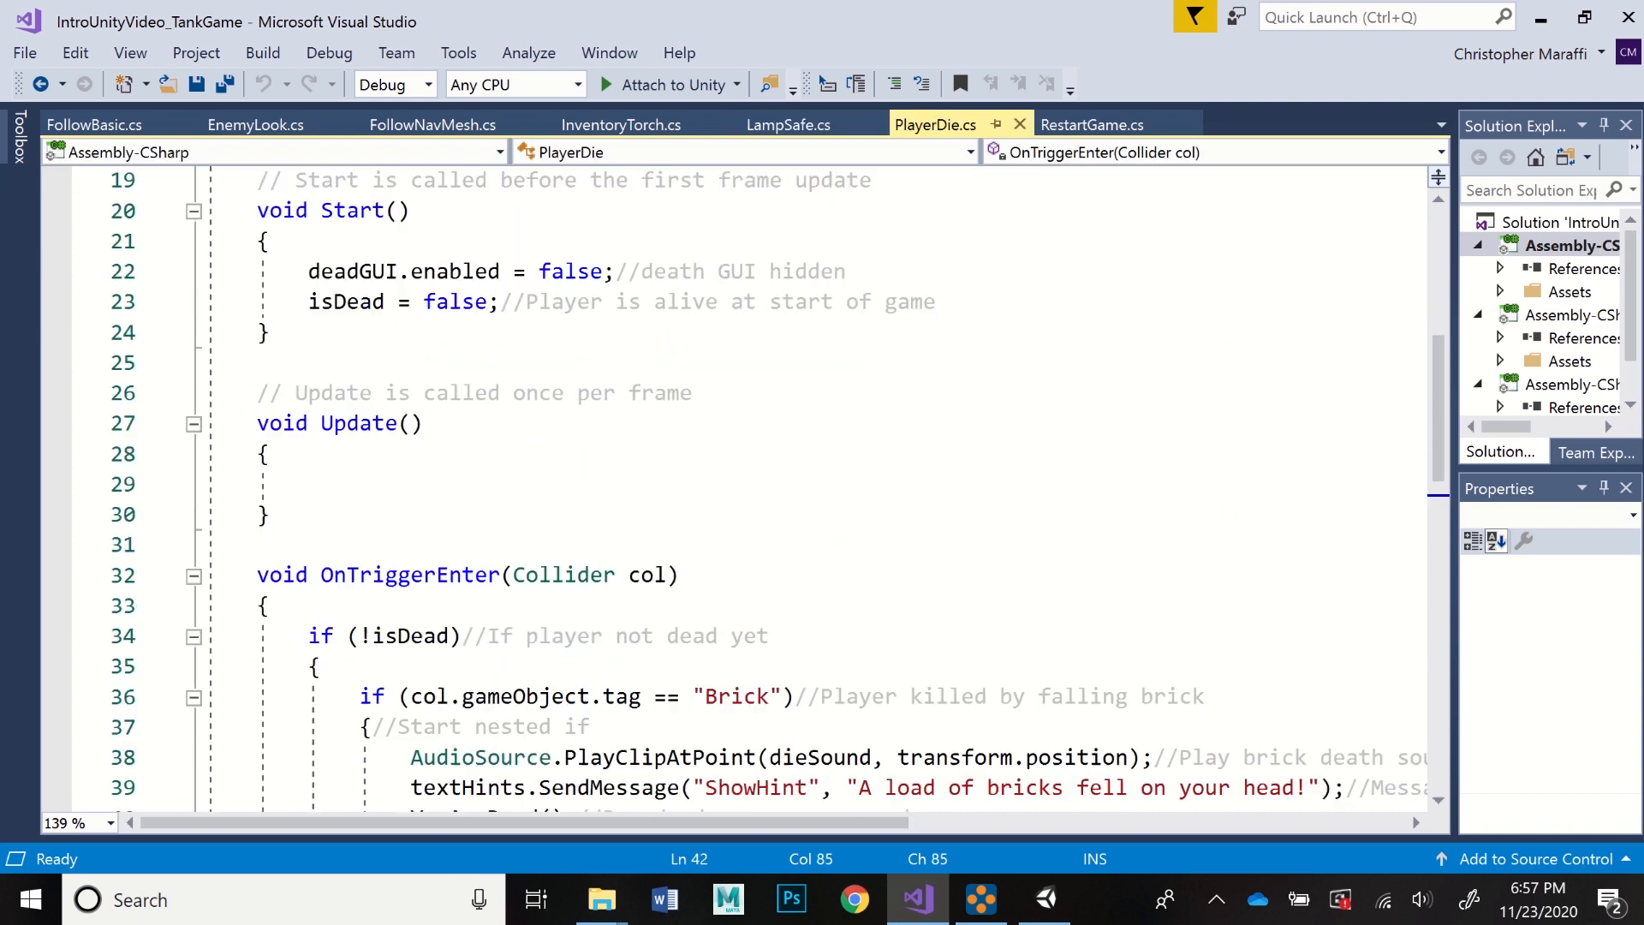
pyautogui.scroll(-6, 737, 488)
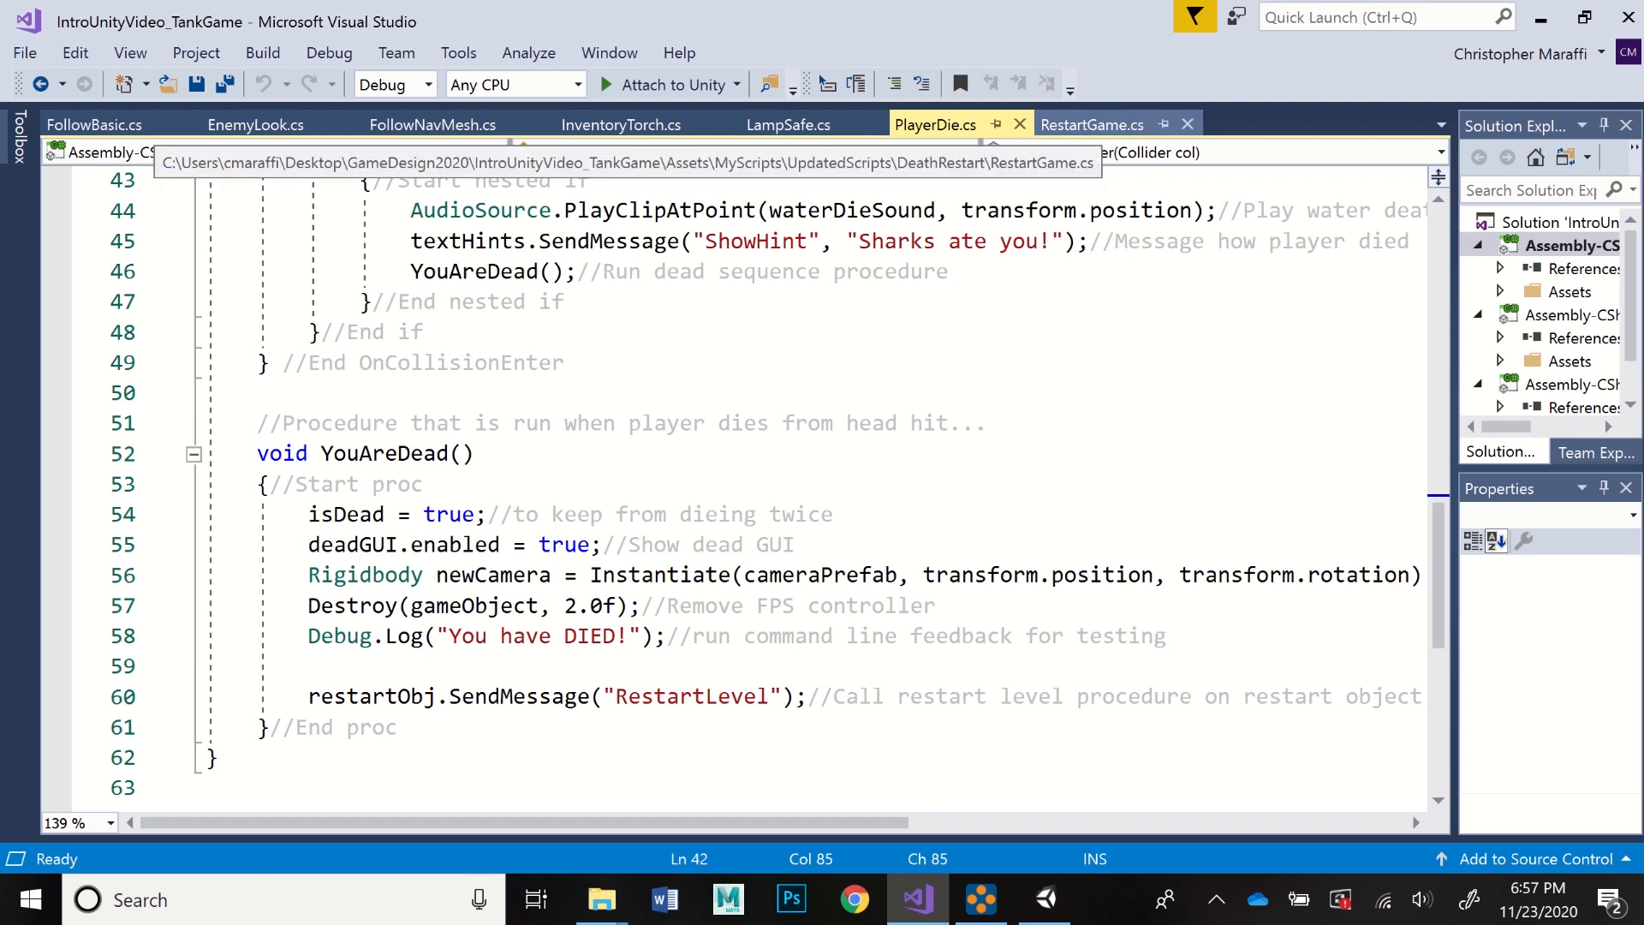
# - Review the RestartGame script's global variable resets, LoadScene call and levelToLoad declaration, and switch back to the MainGameCreature scene in Unity
pyautogui.click(1092, 124)
pyautogui.scroll(-1, 736, 488)
pyautogui.scroll(-9, 736, 488)
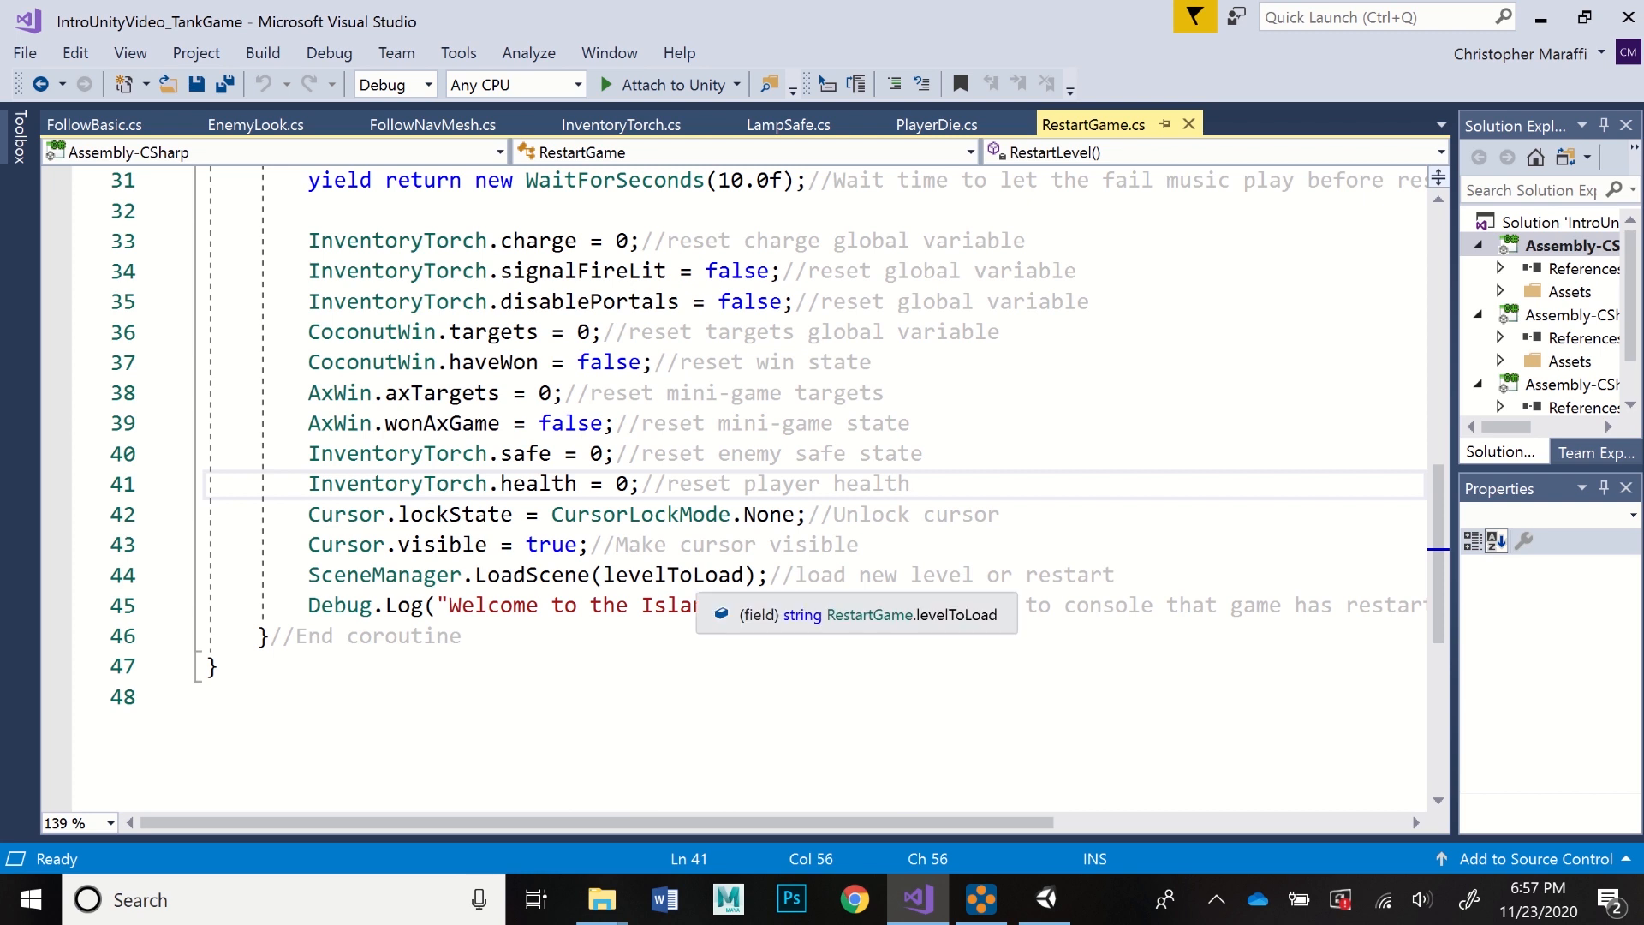
pyautogui.scroll(10, 736, 488)
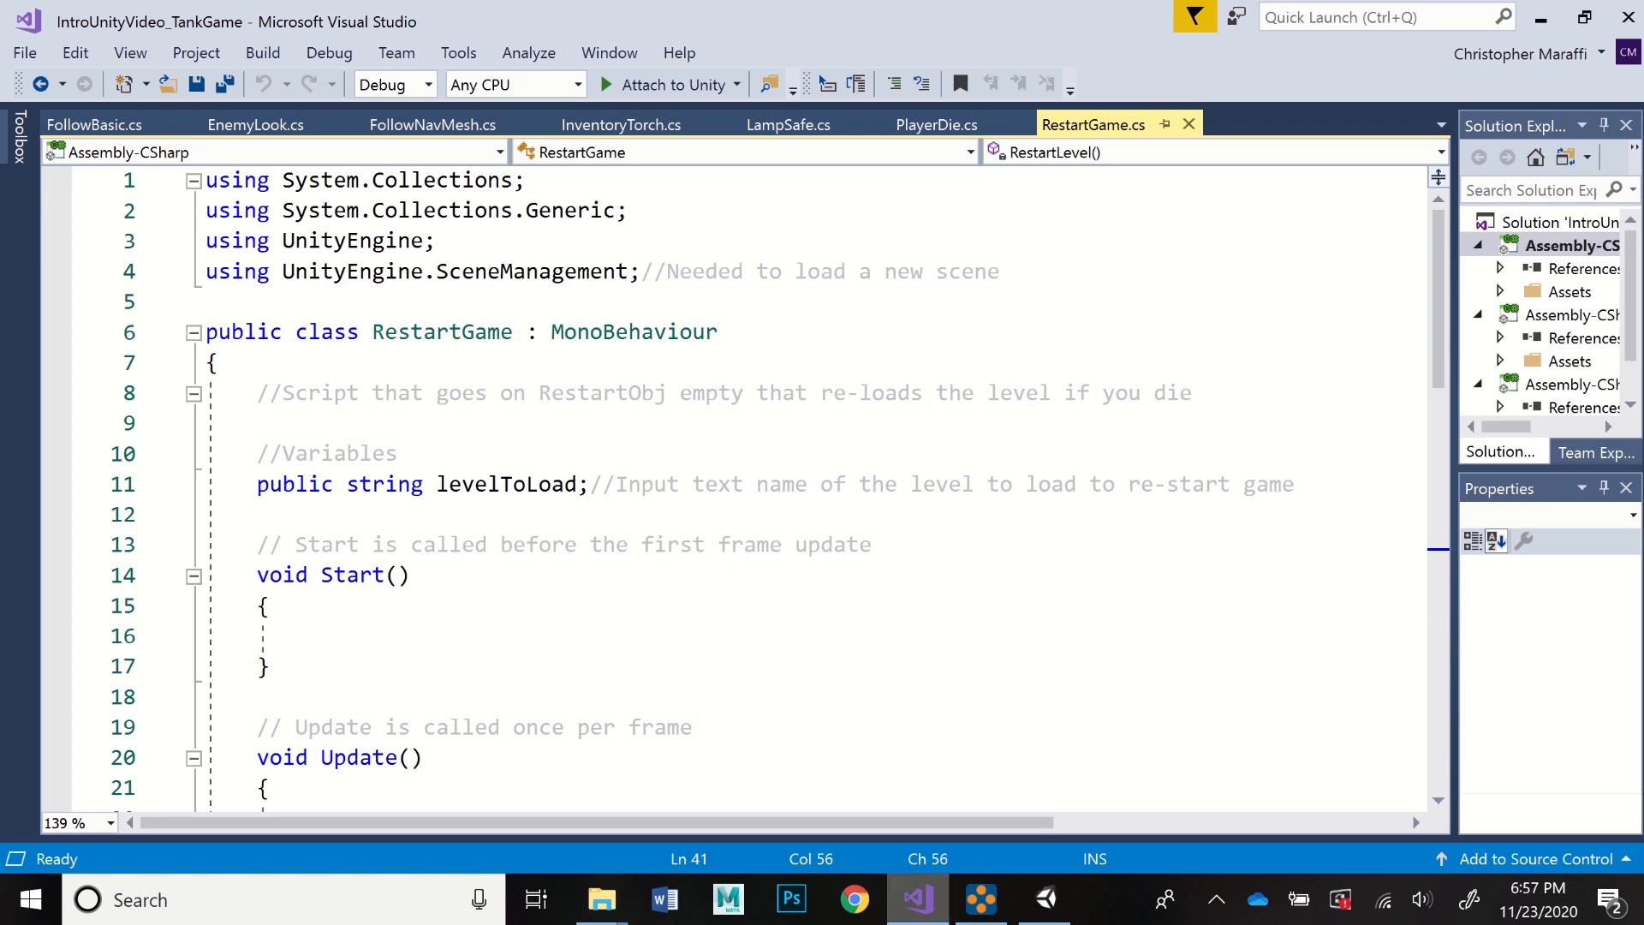
pyautogui.click(1046, 899)
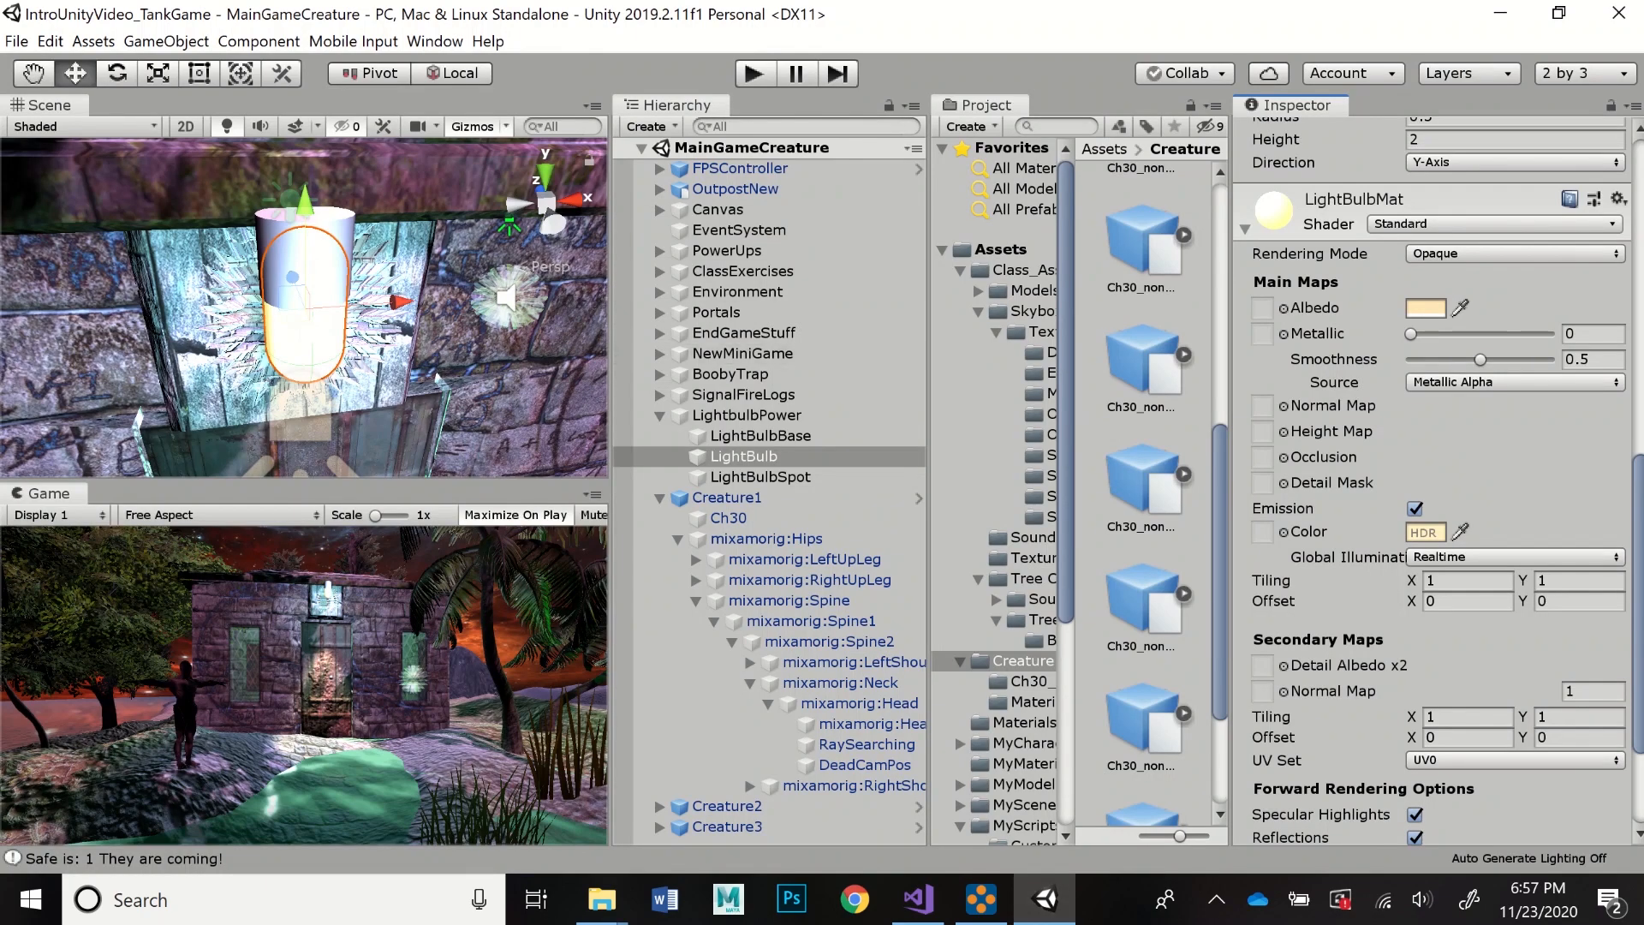